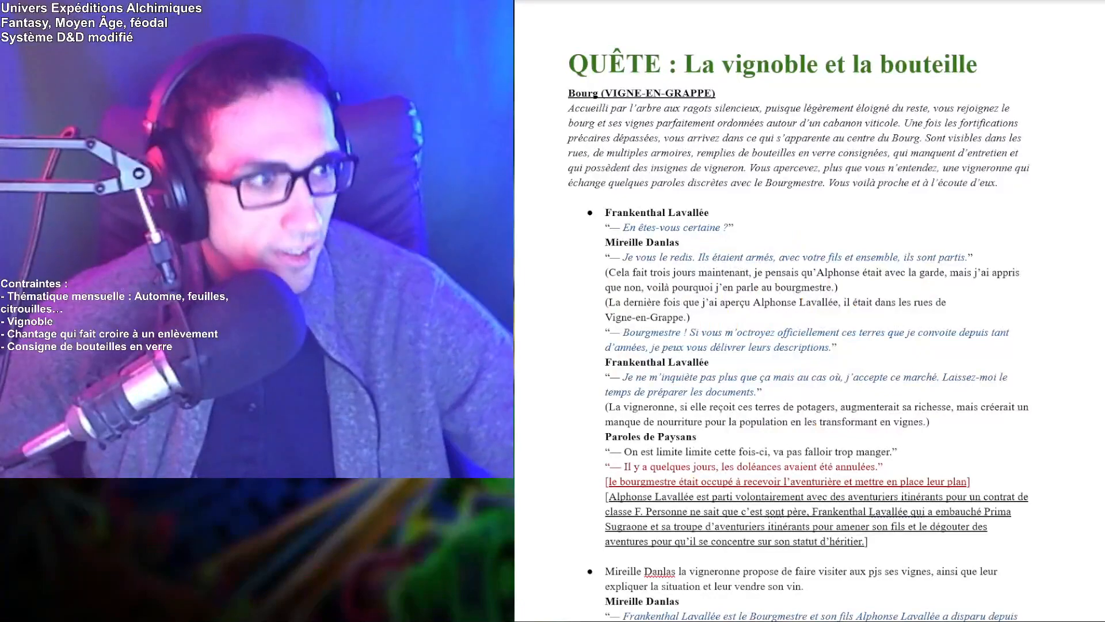
key("ctrl+Tab")
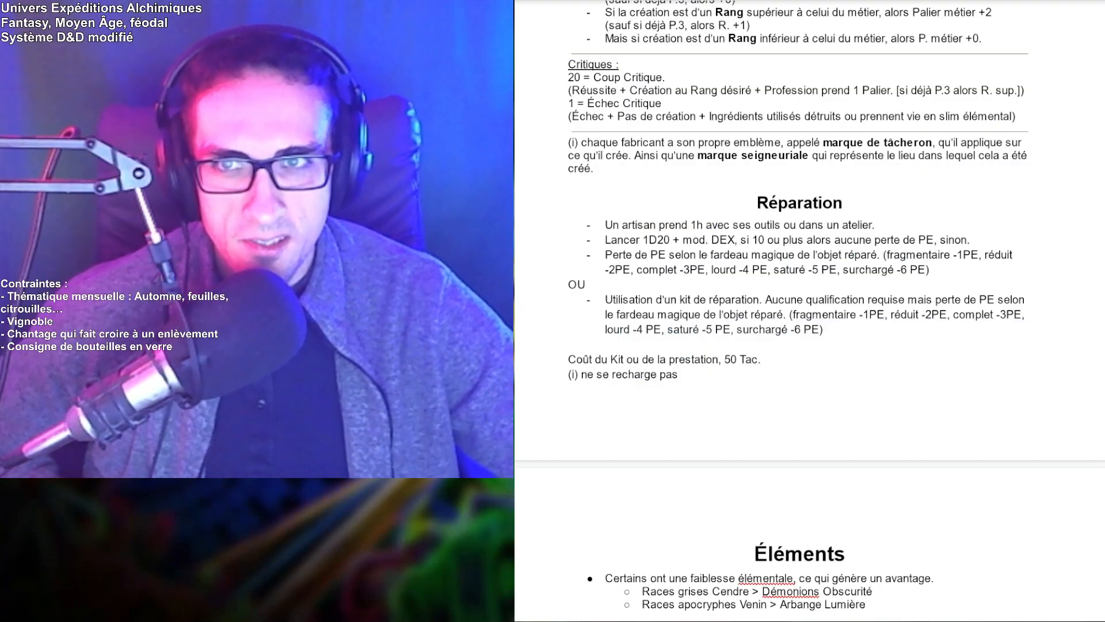
key("ctrl+shift+Tab")
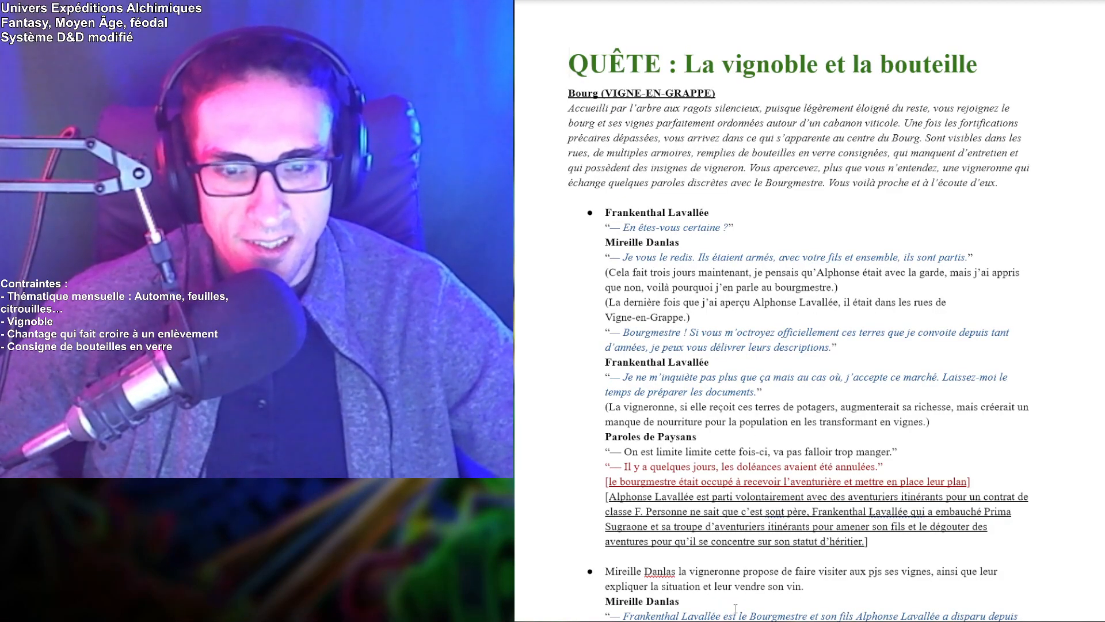
key("ctrl+Tab")
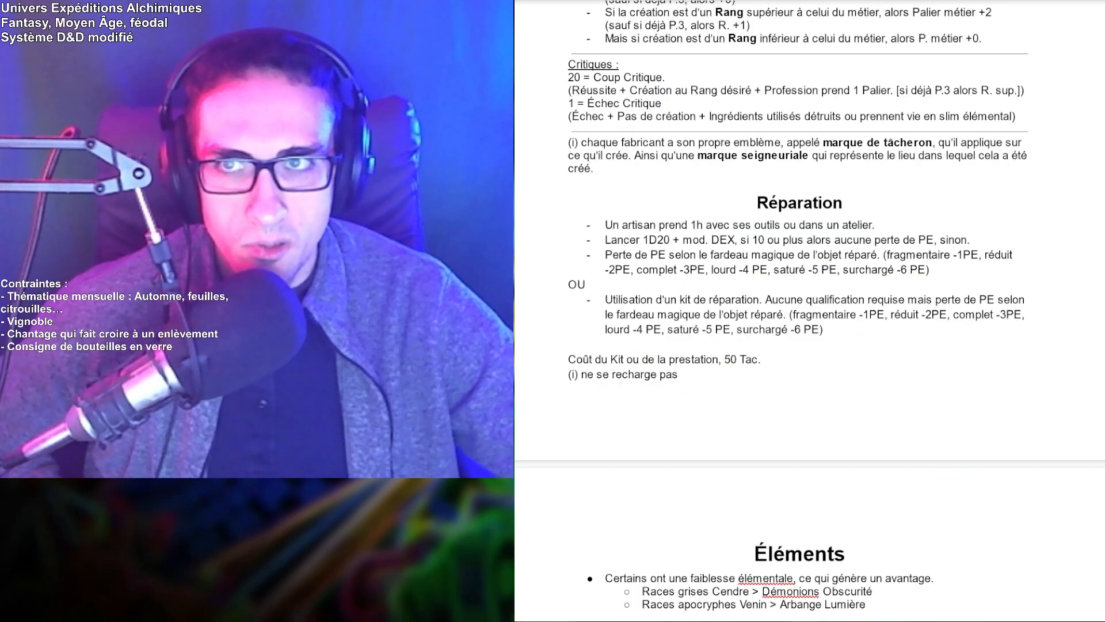
key("ctrl+shift+Tab")
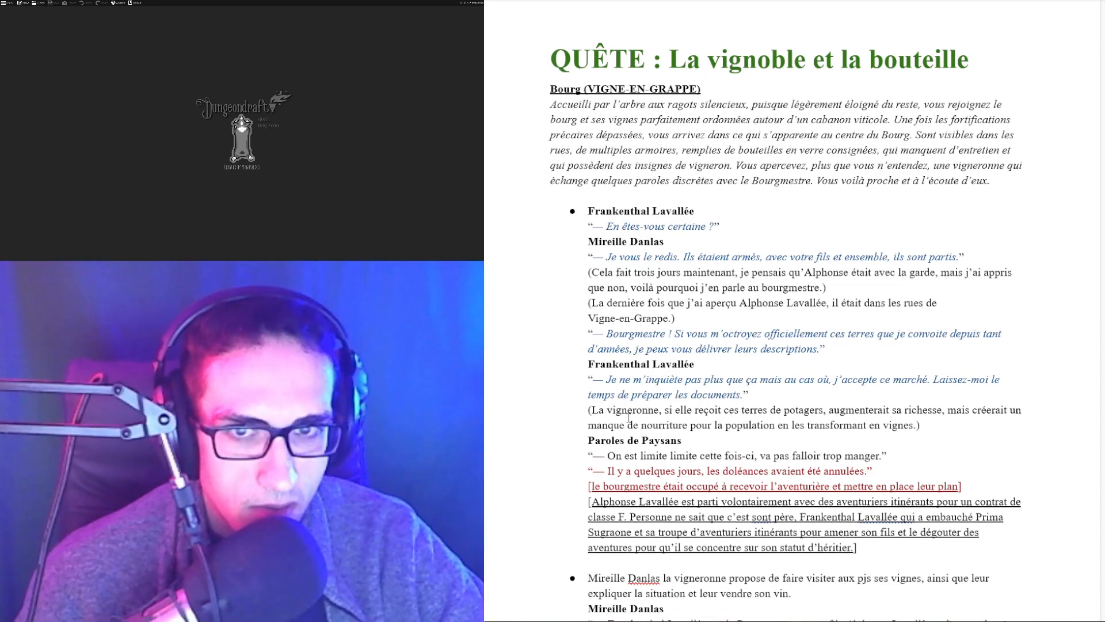
- Examine the Sous-Lieux section of the quest document, especially the description of "L'arbre aux ragots silencieux"
scroll(619, 411, "down", 15)
scroll(620, 411, "down", 20)
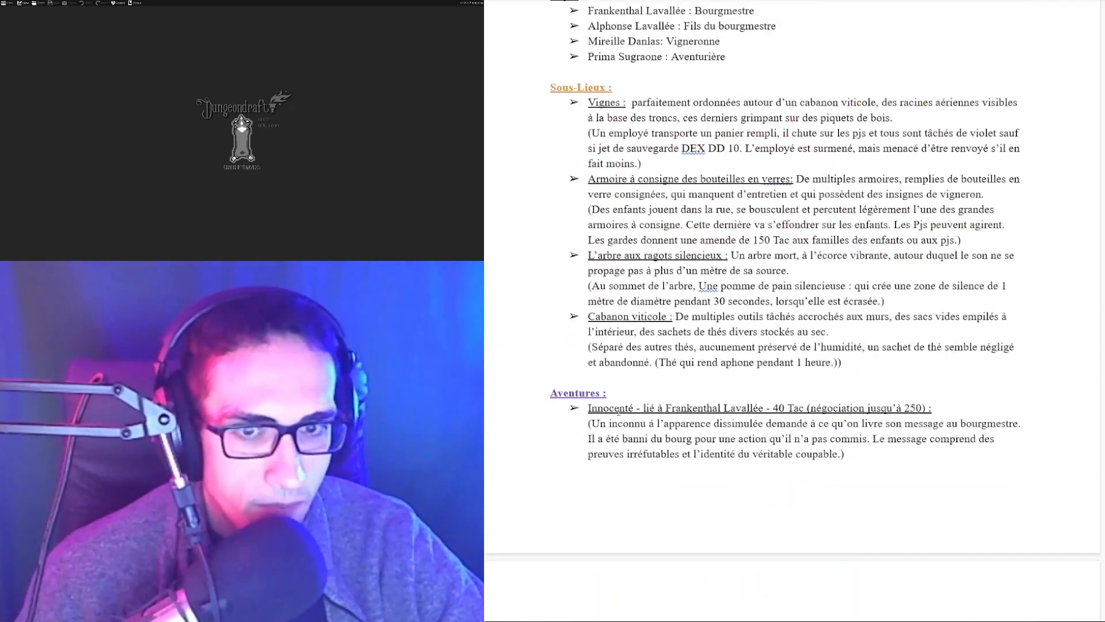
scroll(614, 408, "up", 8)
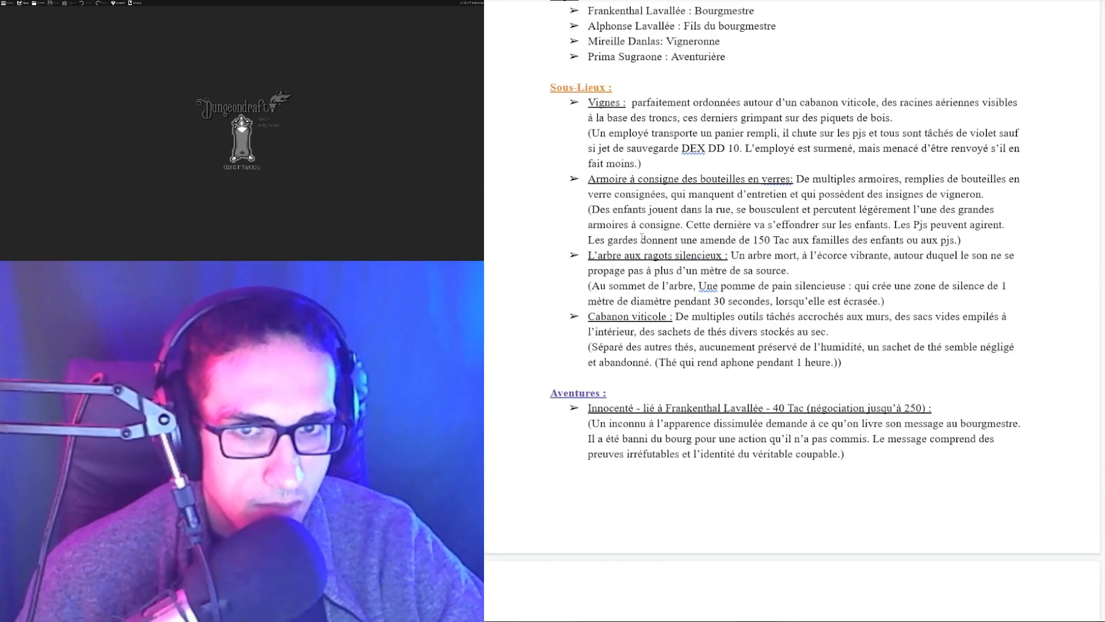
double_click(598, 101)
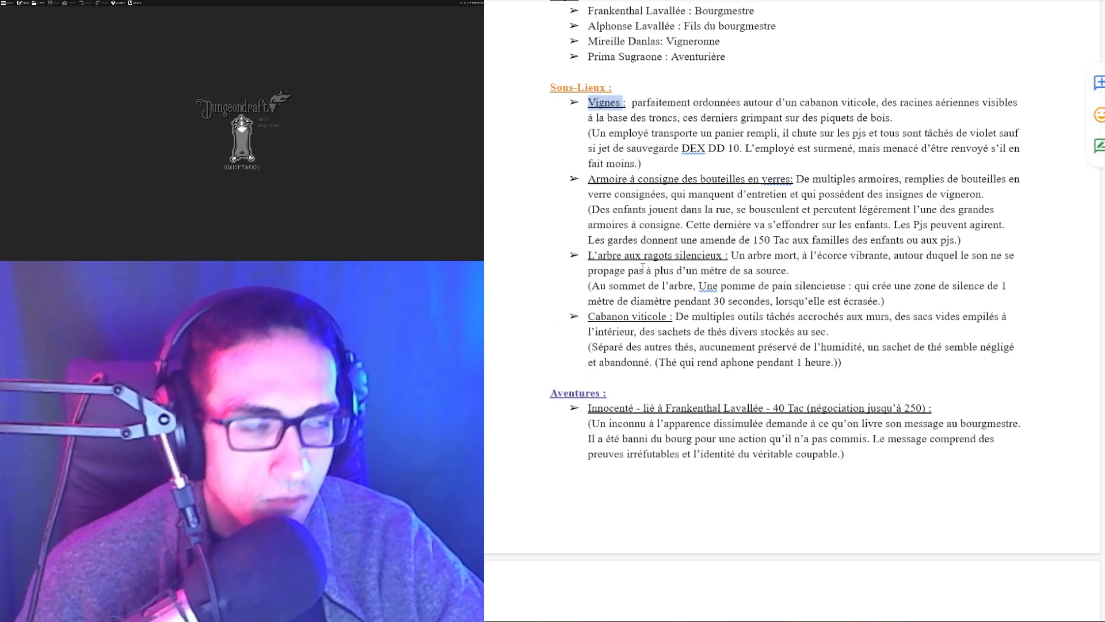
double_click(616, 315)
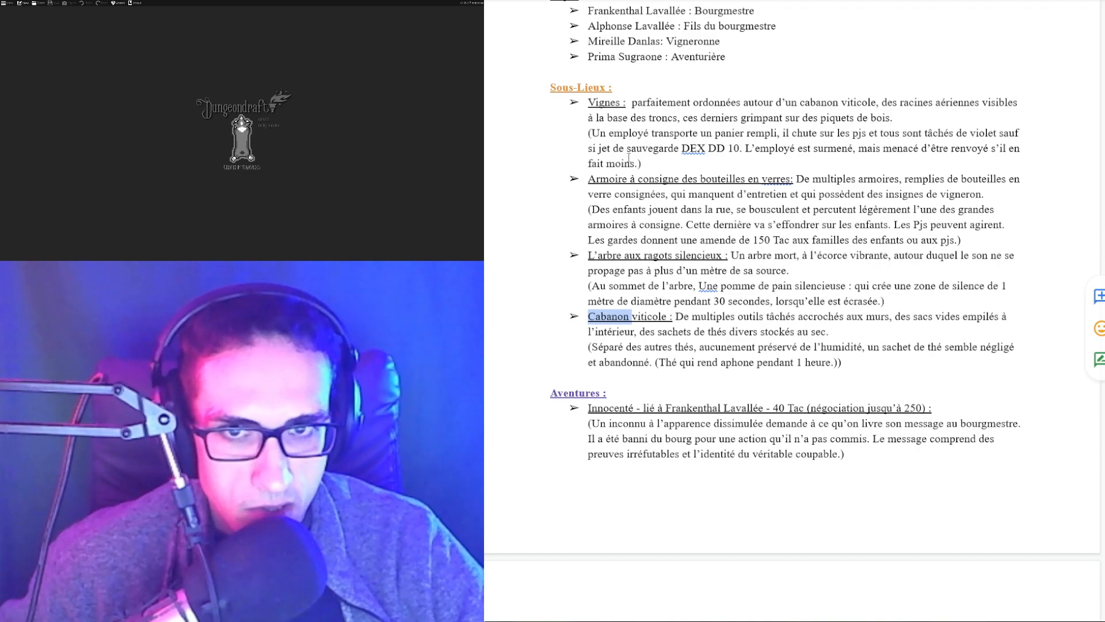
left_click(611, 114)
left_click(635, 179)
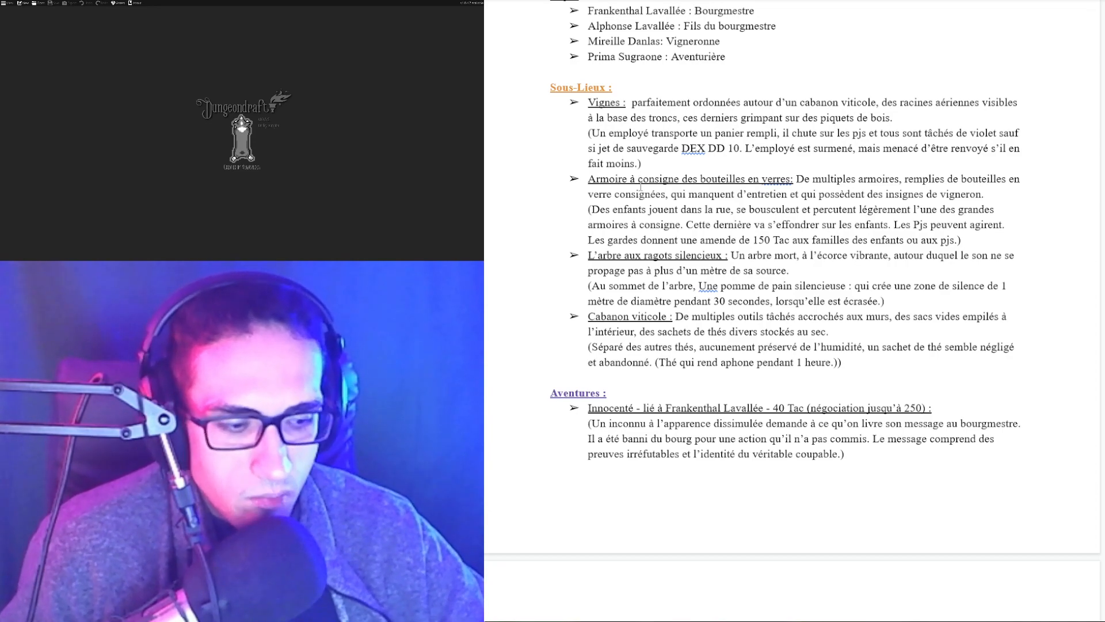
left_click(640, 186)
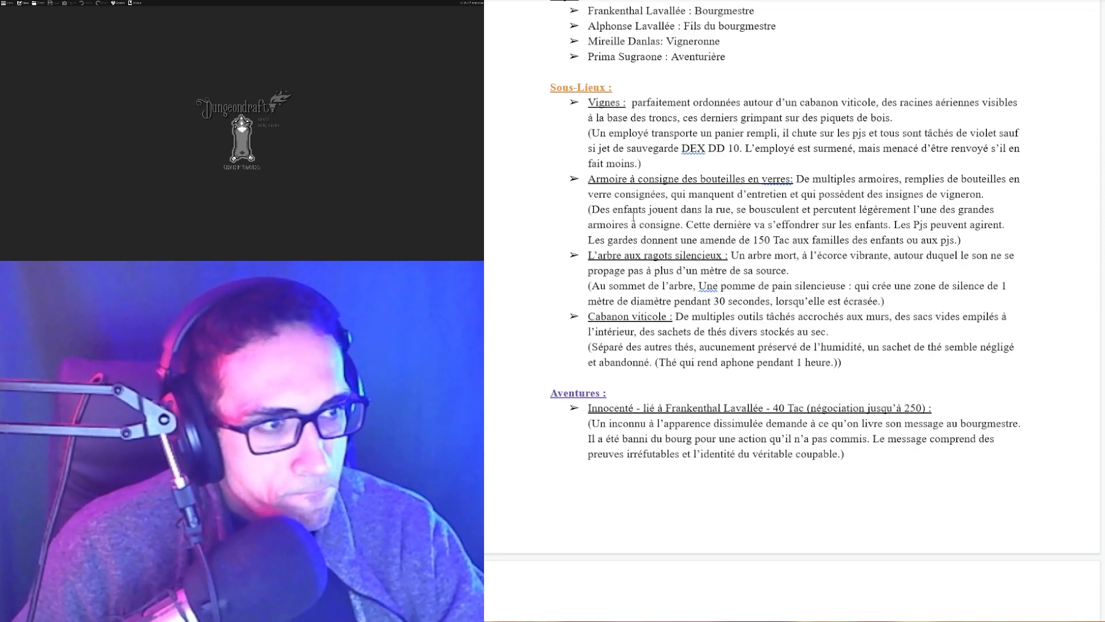
left_click(698, 259)
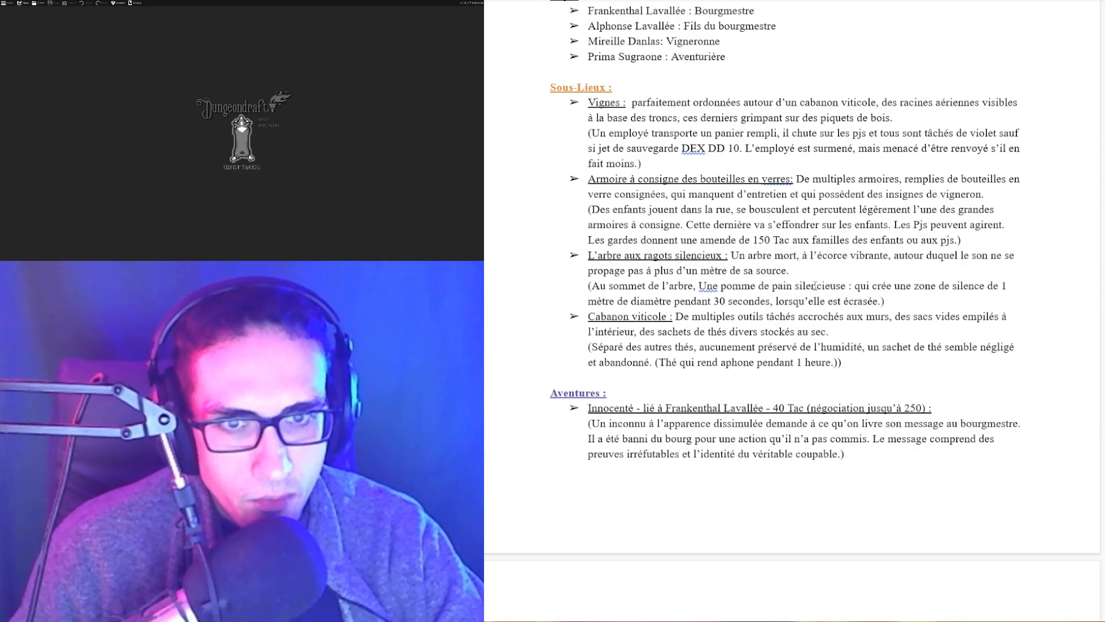
left_click_drag(801, 274, 587, 256)
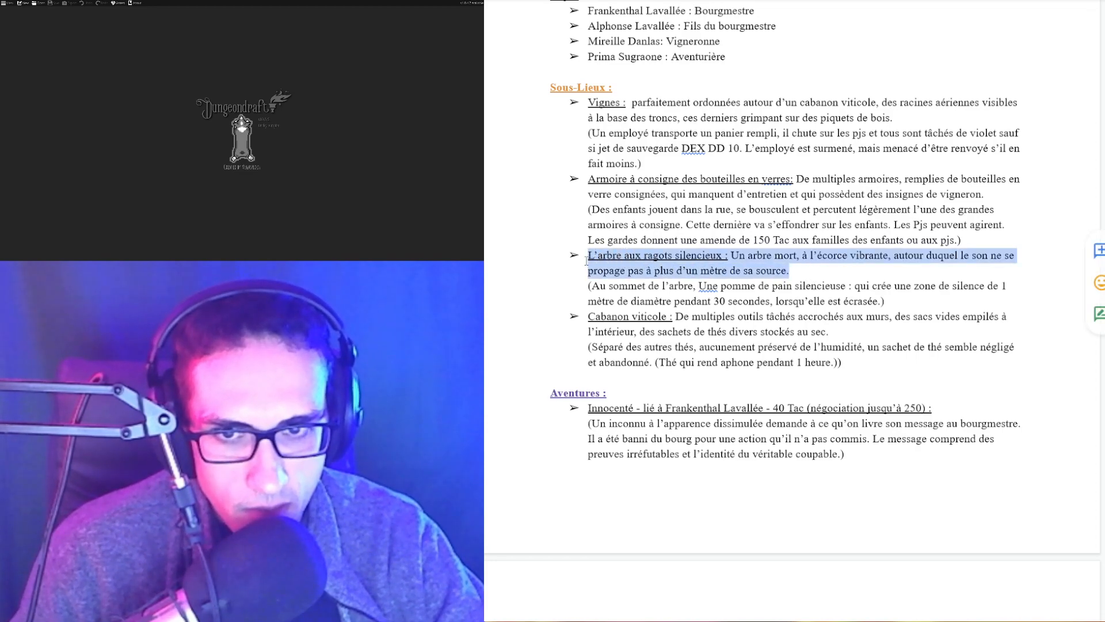
left_click(822, 277)
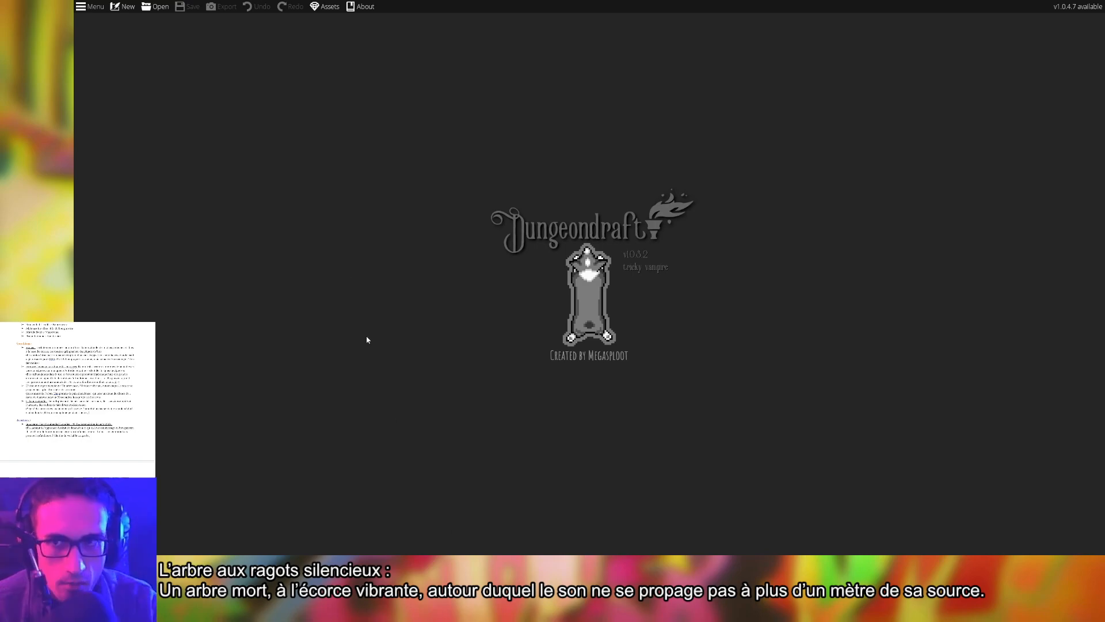
- Switch to Dungeondraft and open the settings for a new map
left_click(115, 8)
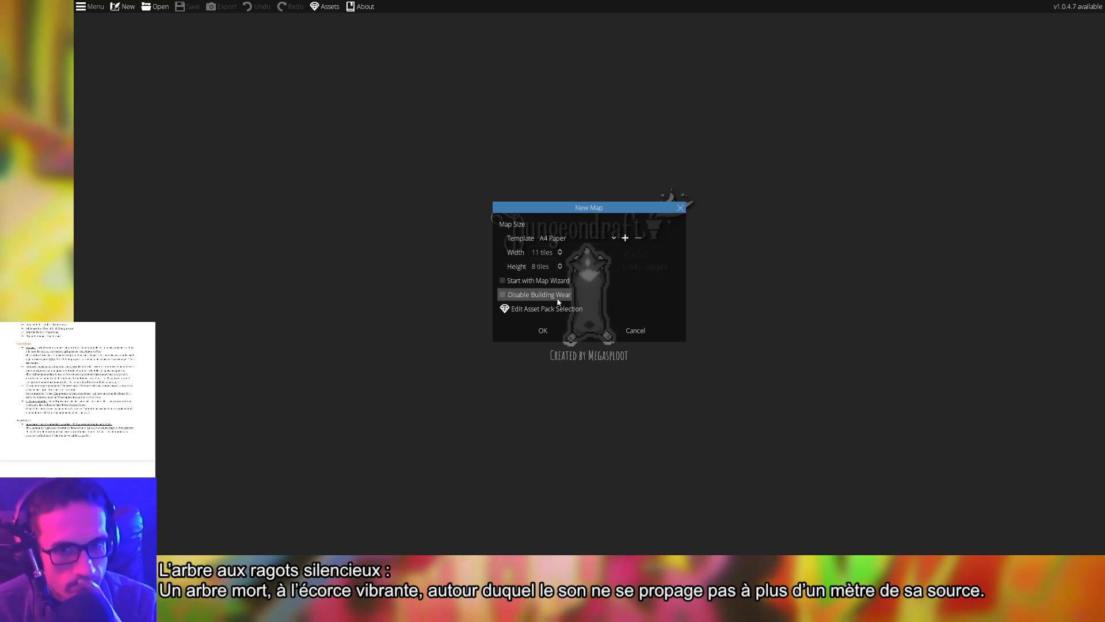
left_click(624, 239)
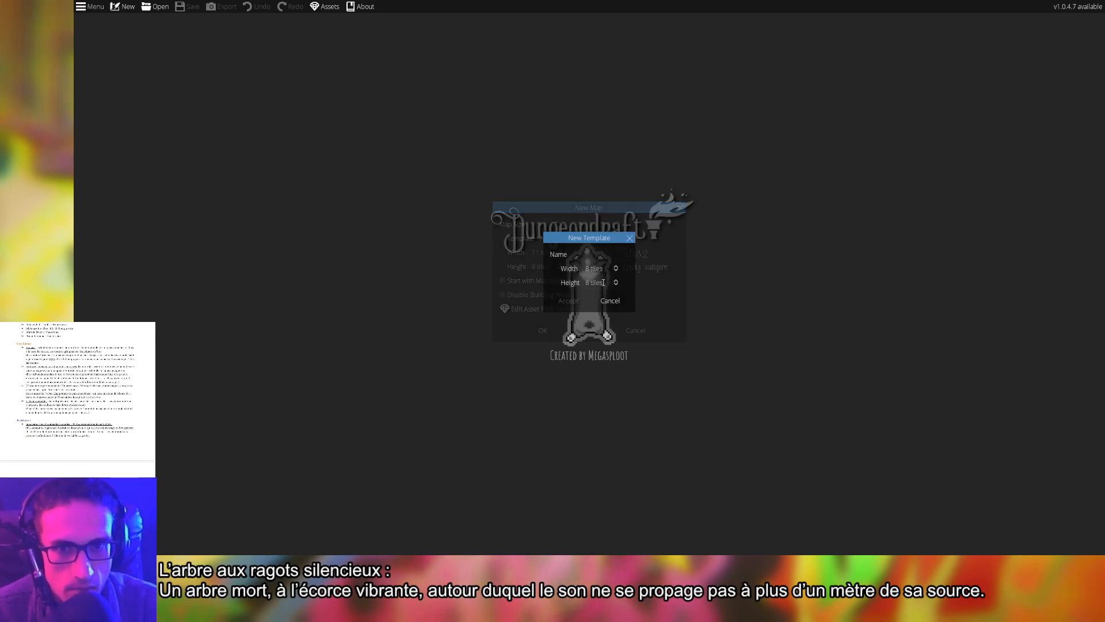
left_click(604, 302)
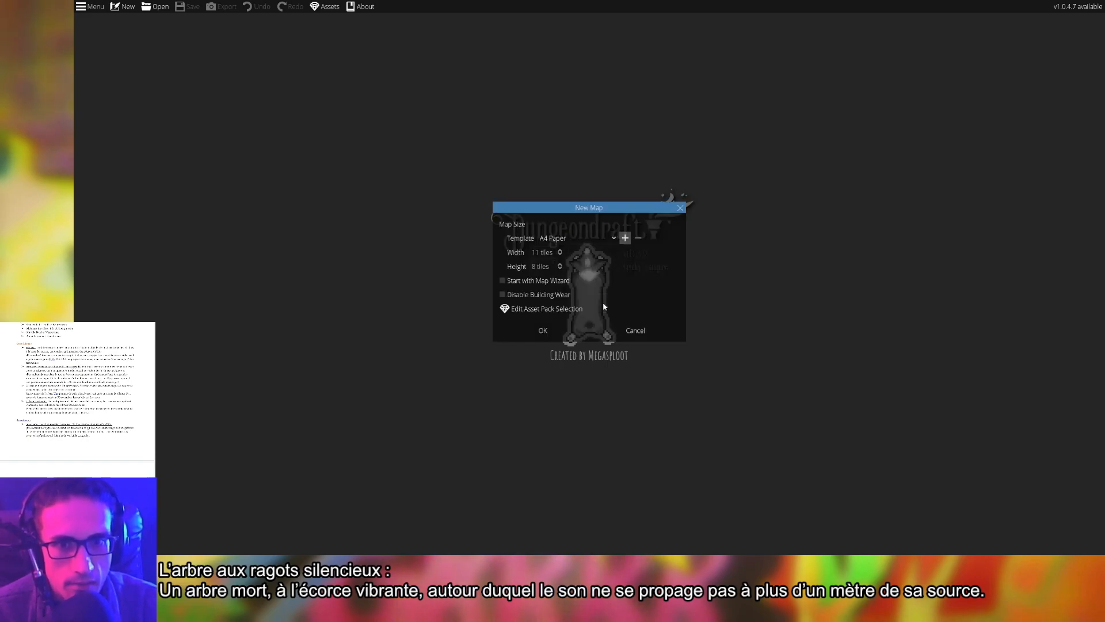
- Try a custom map size of 19 tiles wide and 10 tiles high on the A4 Paper template
left_click(561, 252)
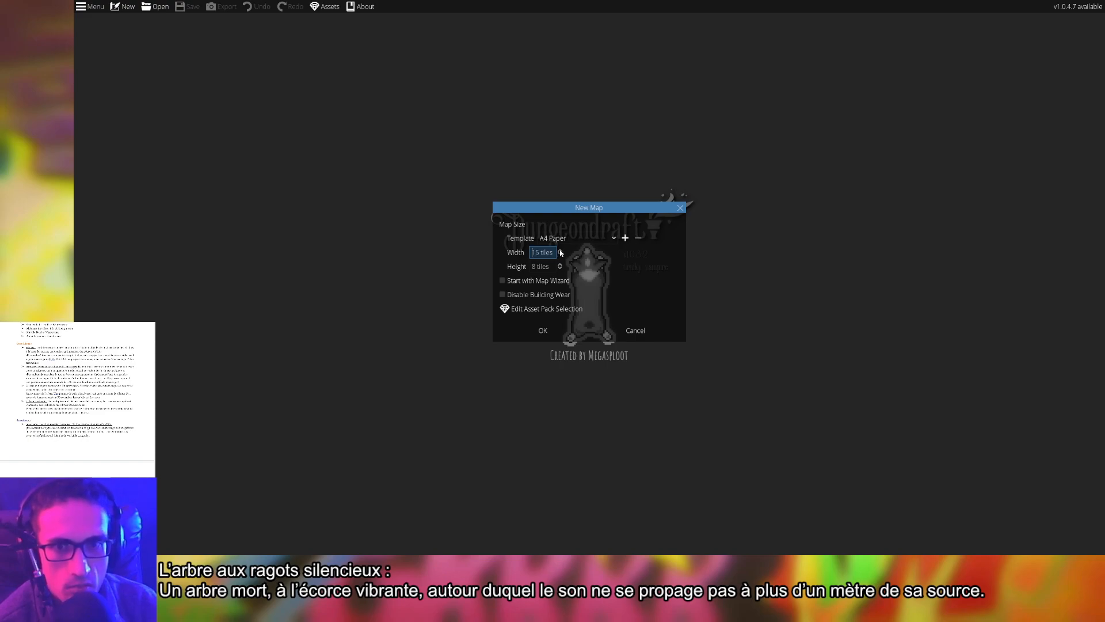
left_click(583, 239)
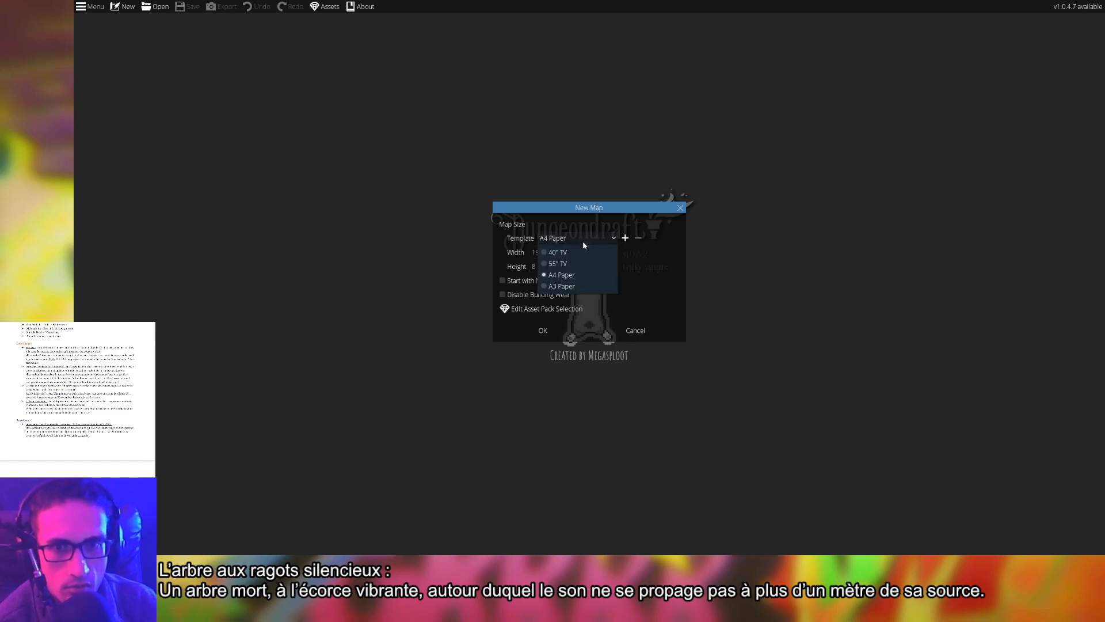
left_click(572, 277)
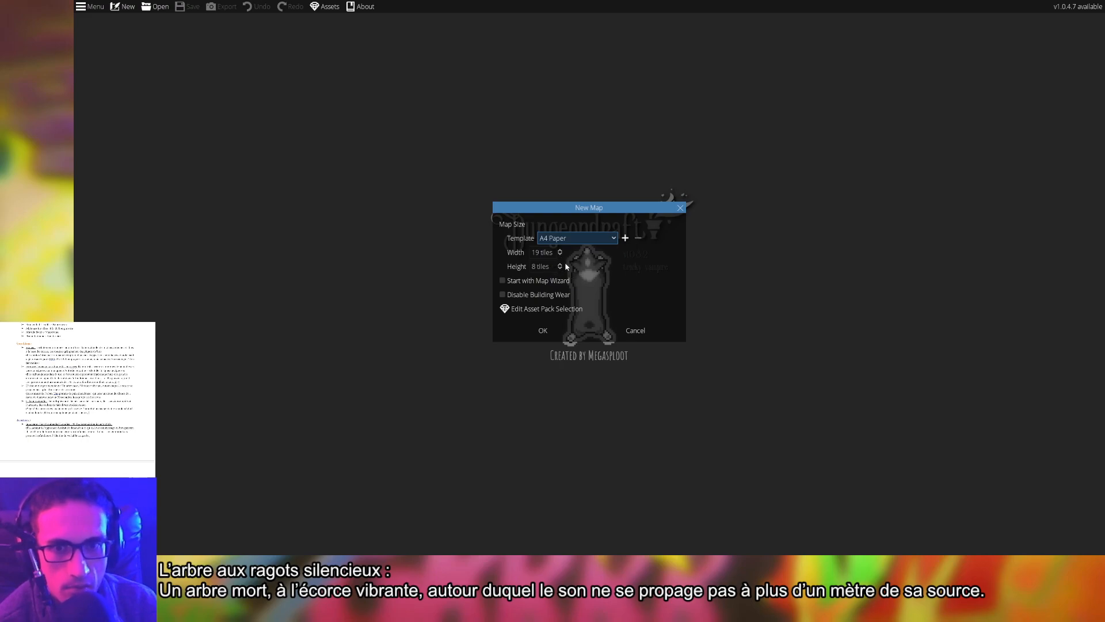
left_click(563, 264)
left_click(563, 264)
- Try the 55" TV, A4 Paper and A3 Paper templates to compare their map sizes
left_click(594, 241)
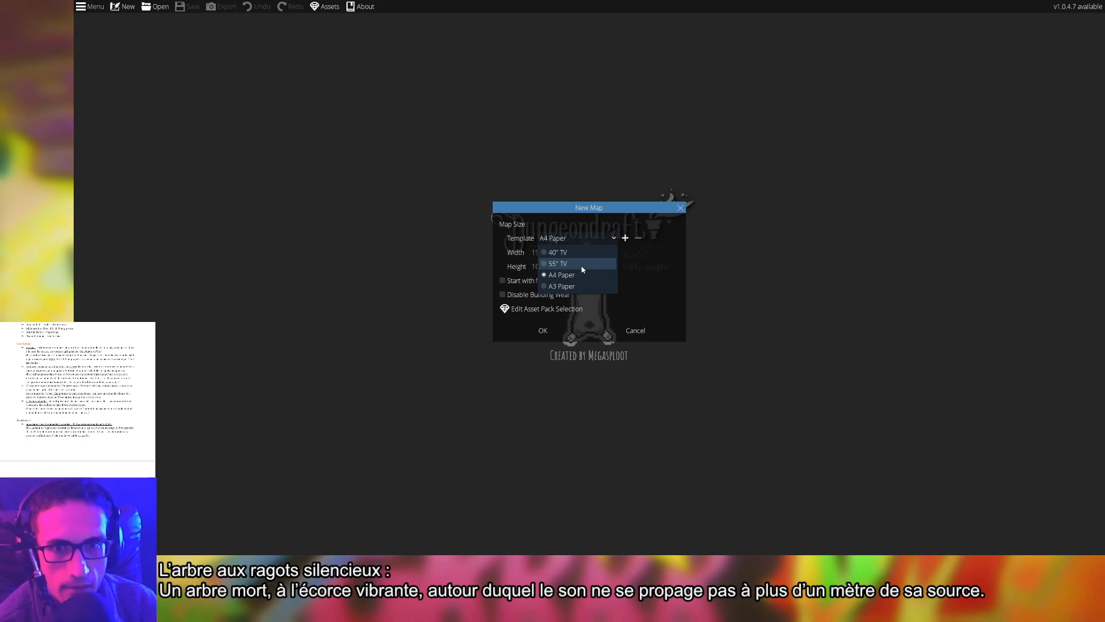
left_click(578, 263)
left_click(577, 238)
left_click(577, 277)
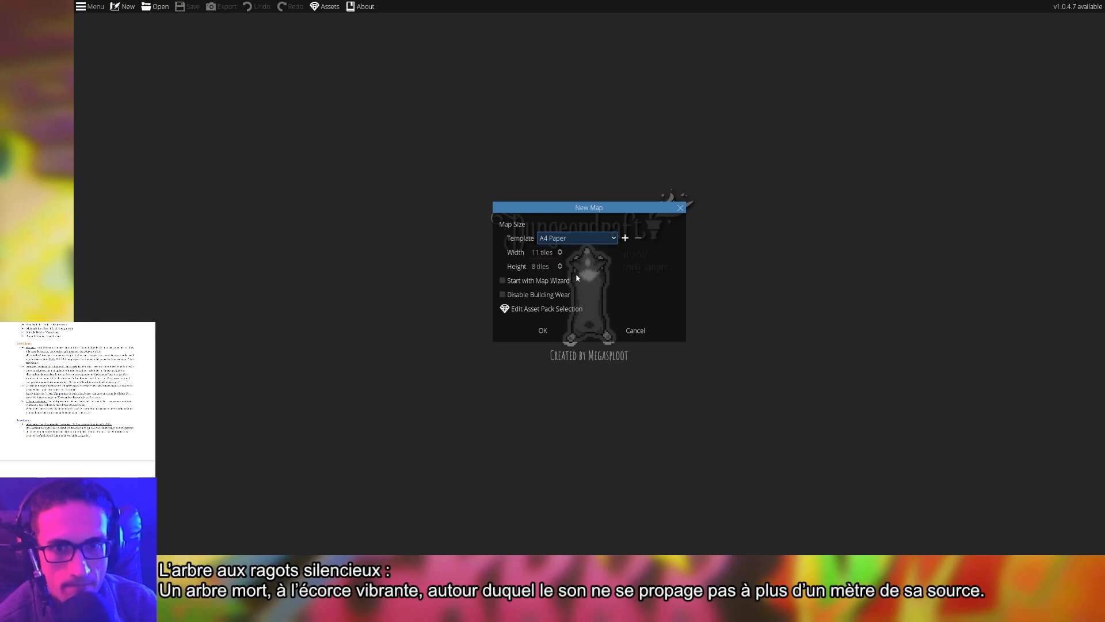
left_click(582, 241)
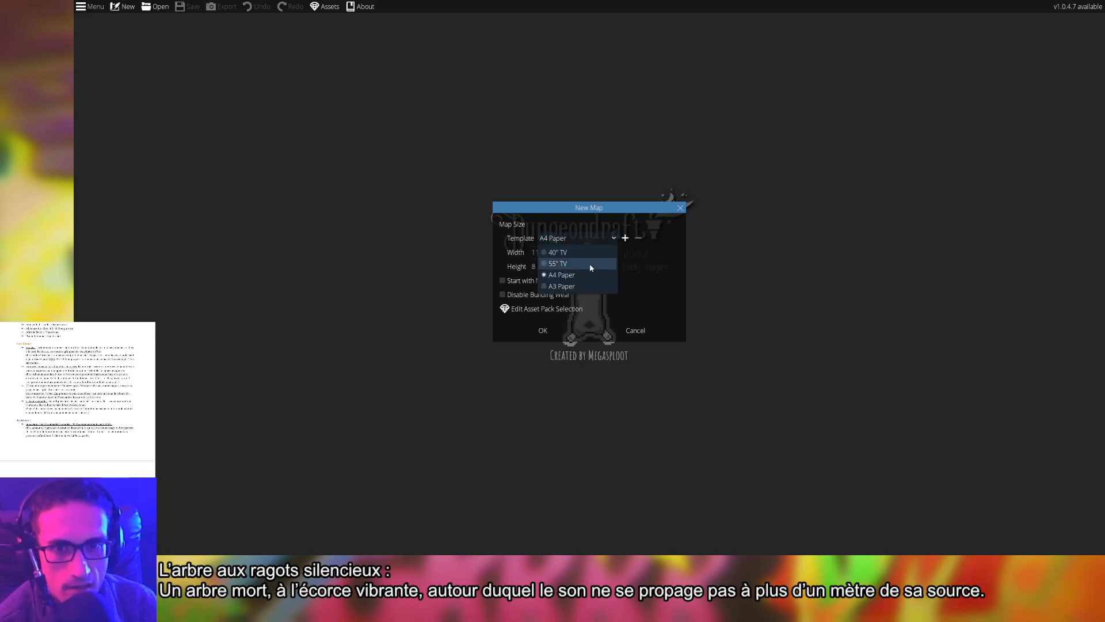
left_click(590, 286)
left_click(582, 245)
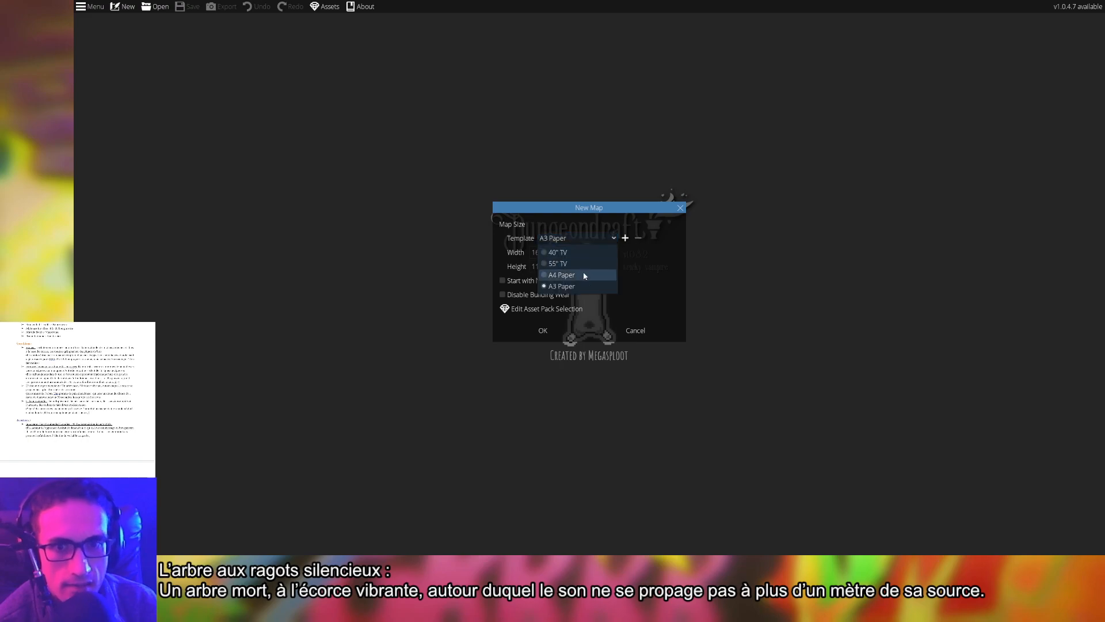
left_click(579, 274)
left_click(582, 241)
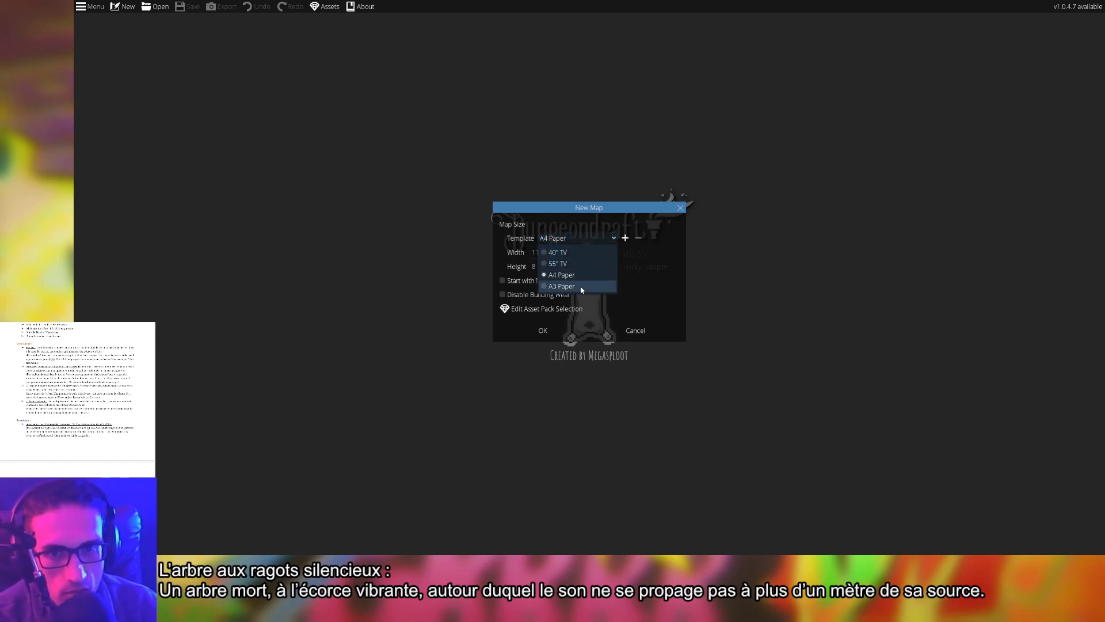
left_click(581, 287)
left_click(591, 236)
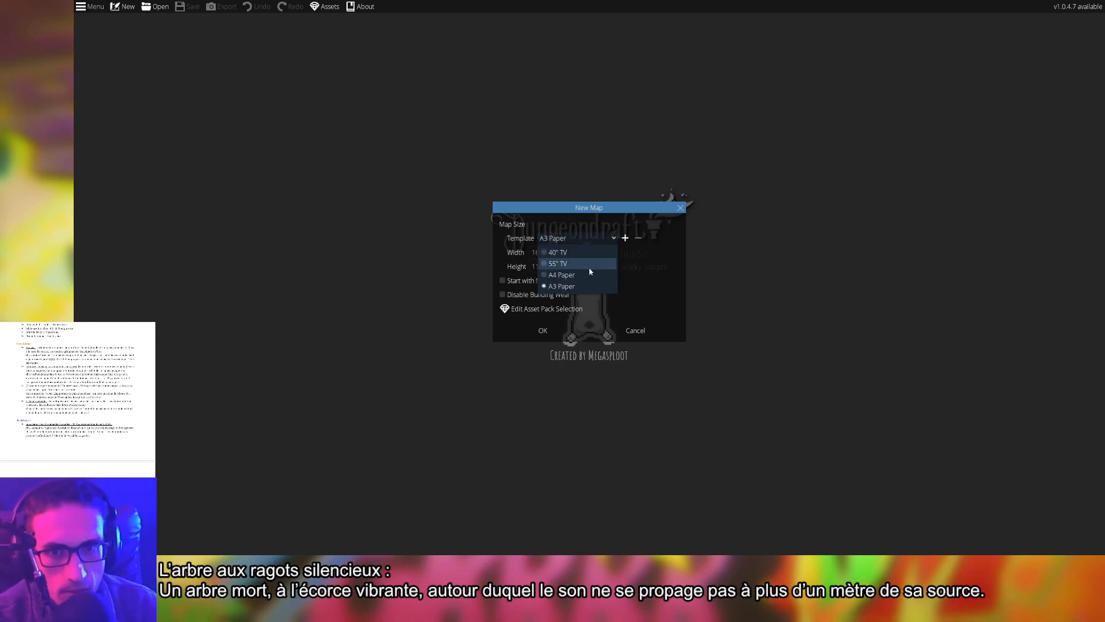
left_click(587, 274)
- Create the new map with the A3 Paper template
left_click(589, 241)
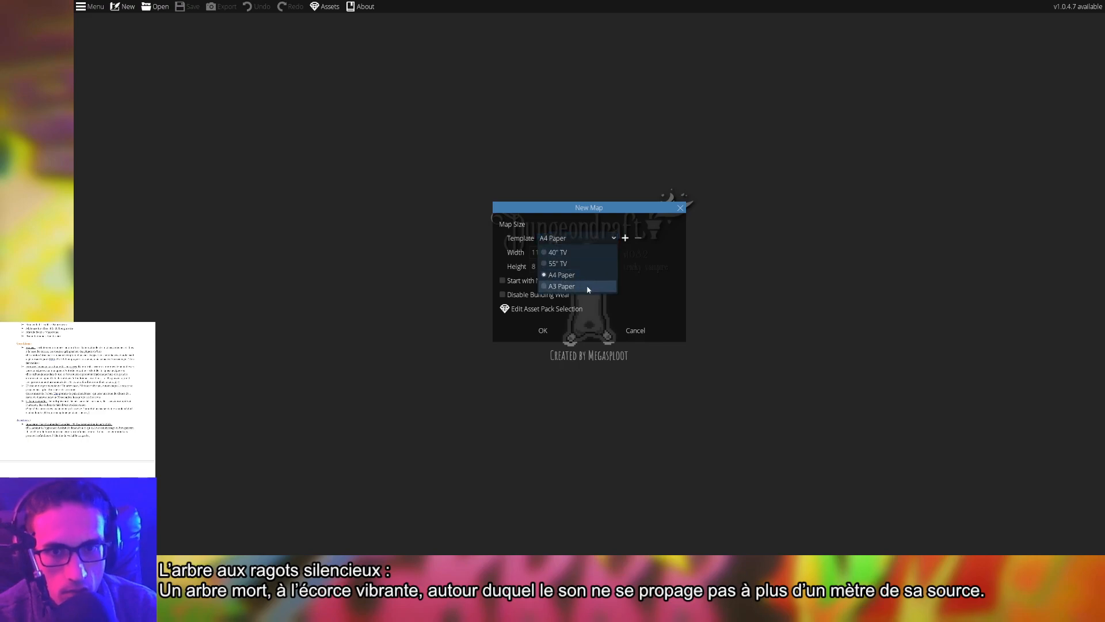
left_click(588, 286)
left_click(552, 328)
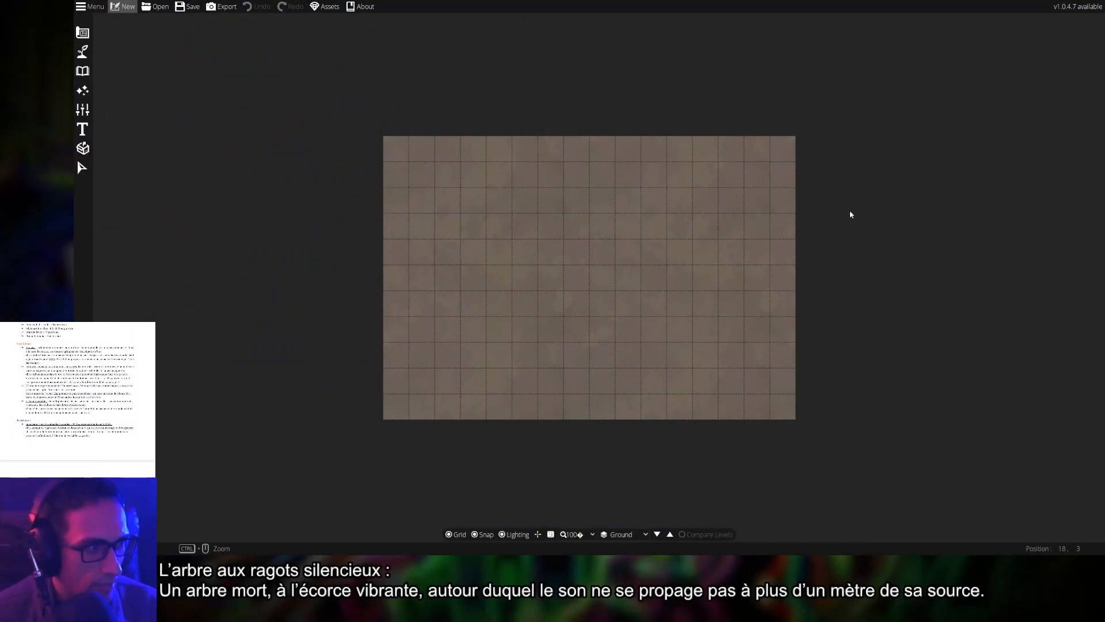
scroll(570, 280, "up", 2)
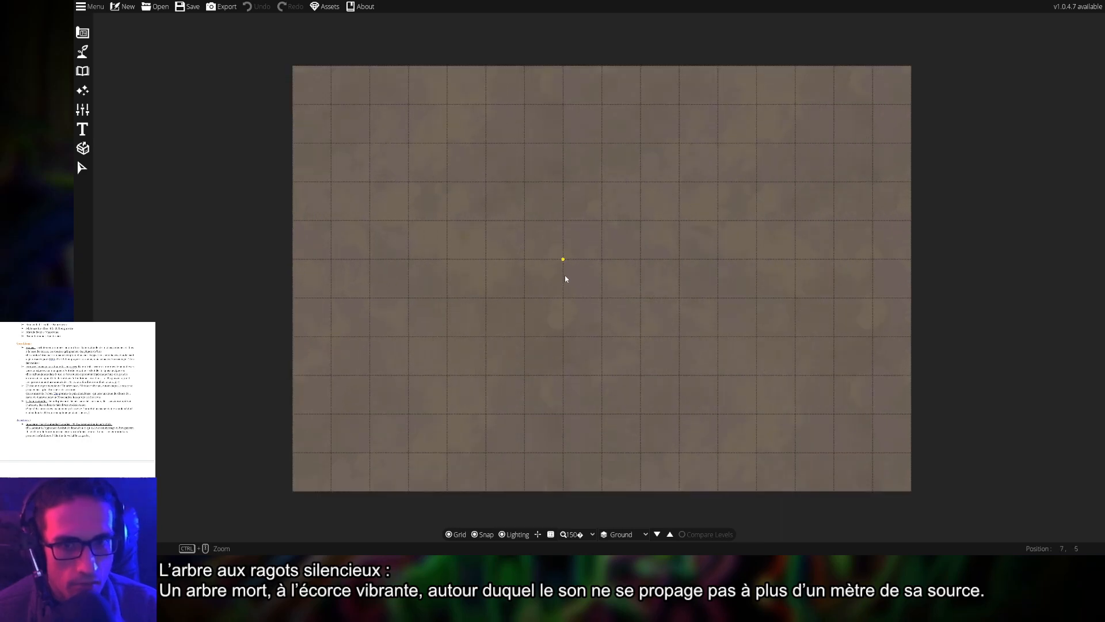
scroll(566, 278, "down", 1)
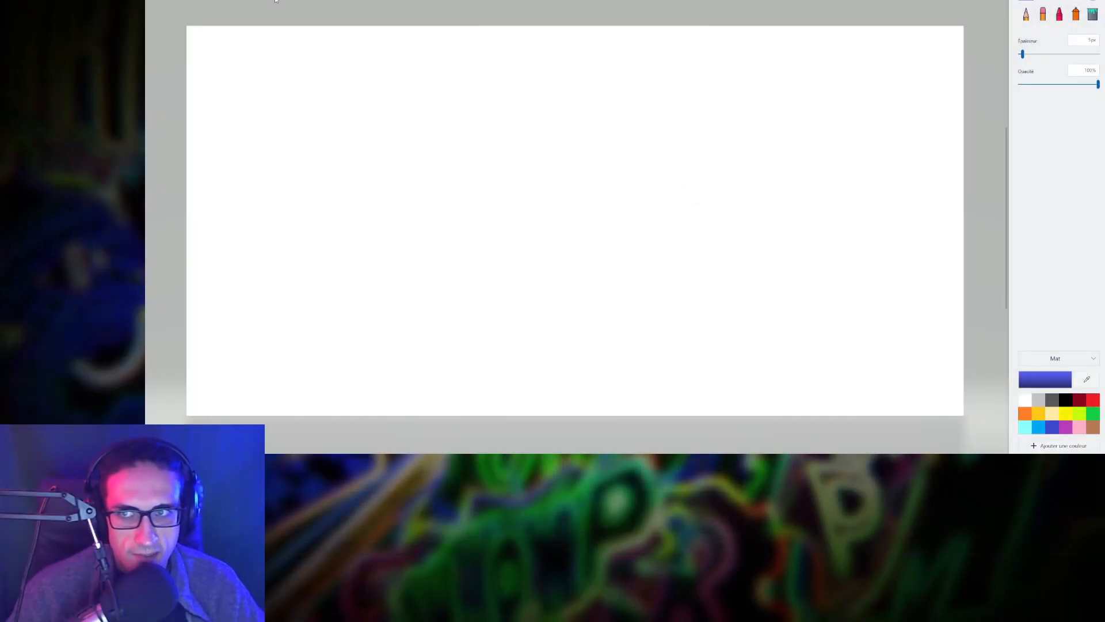
- In Paint 3D, sketch a brown oval tree trunk seen from above, with bare branches and roots spreading around it, in the canvas's upper right half
left_click(1093, 427)
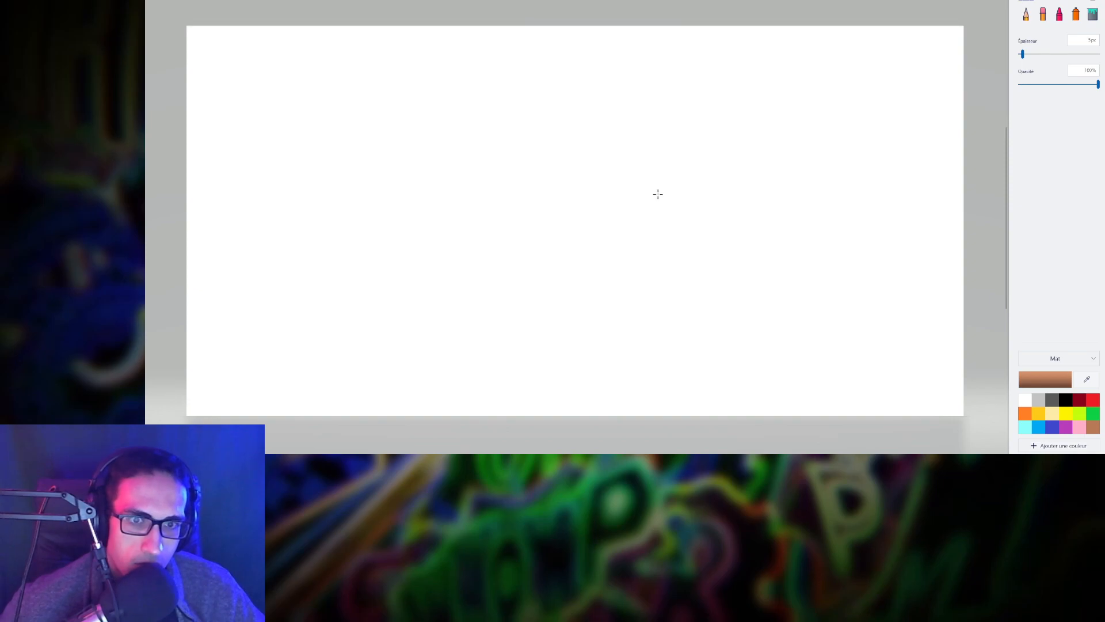
mouse_move(730, 167)
left_mouse_down()
mouse_move(672, 163)
mouse_move(749, 128)
mouse_move(710, 172)
left_mouse_up()
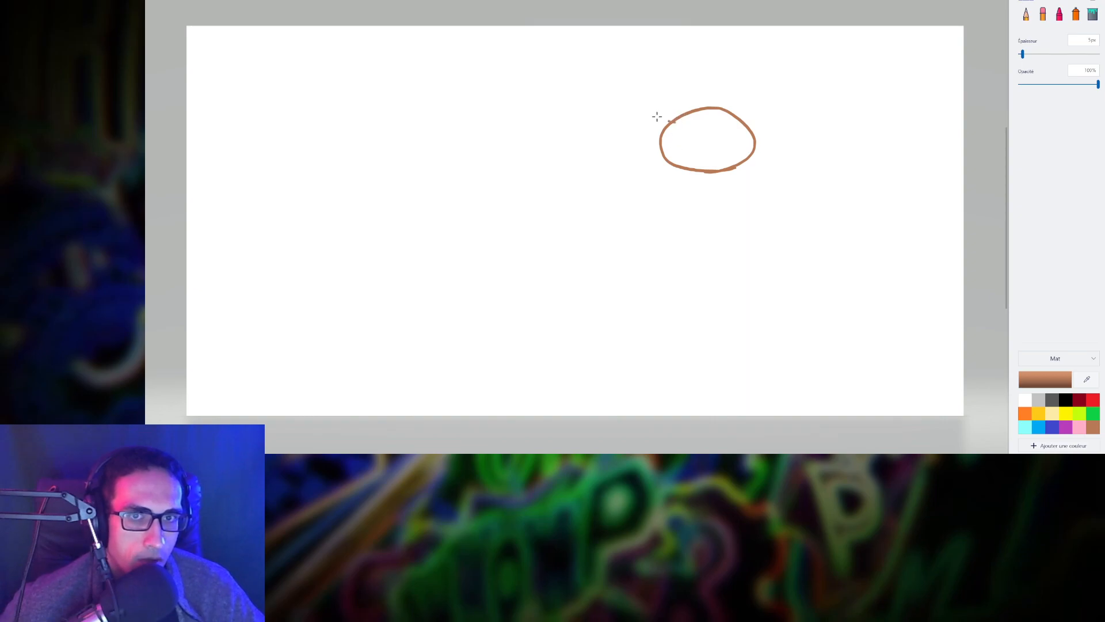
left_click_drag(671, 122, 621, 63)
mouse_move(665, 145)
left_mouse_down()
mouse_move(611, 156)
mouse_move(563, 140)
left_mouse_up()
mouse_move(660, 128)
left_mouse_down()
mouse_move(599, 108)
mouse_move(602, 42)
mouse_move(633, 25)
mouse_move(620, 41)
mouse_move(635, 19)
mouse_move(634, 73)
left_mouse_up()
left_click_drag(583, 101, 599, 107)
left_click_drag(626, 118, 615, 134)
mouse_move(604, 89)
left_mouse_down()
mouse_move(613, 95)
mouse_move(604, 91)
left_mouse_up()
left_click_drag(586, 56, 605, 69)
mouse_move(666, 147)
left_mouse_down()
mouse_move(608, 160)
mouse_move(570, 136)
left_mouse_up()
mouse_move(689, 170)
left_mouse_down()
mouse_move(675, 195)
mouse_move(696, 226)
mouse_move(693, 249)
mouse_move(699, 228)
mouse_move(682, 191)
mouse_move(695, 153)
left_mouse_up()
mouse_move(688, 114)
left_mouse_down()
mouse_move(691, 82)
mouse_move(716, 61)
mouse_move(691, 111)
left_mouse_up()
- Handwrite the label "ARBRE SILENCIEUX" in brown, starting on the trunk and continuing on a second line beside it
mouse_move(685, 150)
left_mouse_down()
mouse_move(696, 123)
mouse_move(676, 138)
mouse_move(717, 150)
left_mouse_up()
mouse_move(716, 150)
left_mouse_down()
mouse_move(719, 112)
mouse_move(720, 135)
mouse_move(729, 114)
mouse_move(734, 135)
mouse_move(773, 128)
left_mouse_up()
left_click_drag(753, 110, 770, 142)
left_click_drag(782, 99, 778, 139)
mouse_move(778, 138)
left_mouse_down()
mouse_move(782, 95)
mouse_move(824, 107)
left_mouse_up()
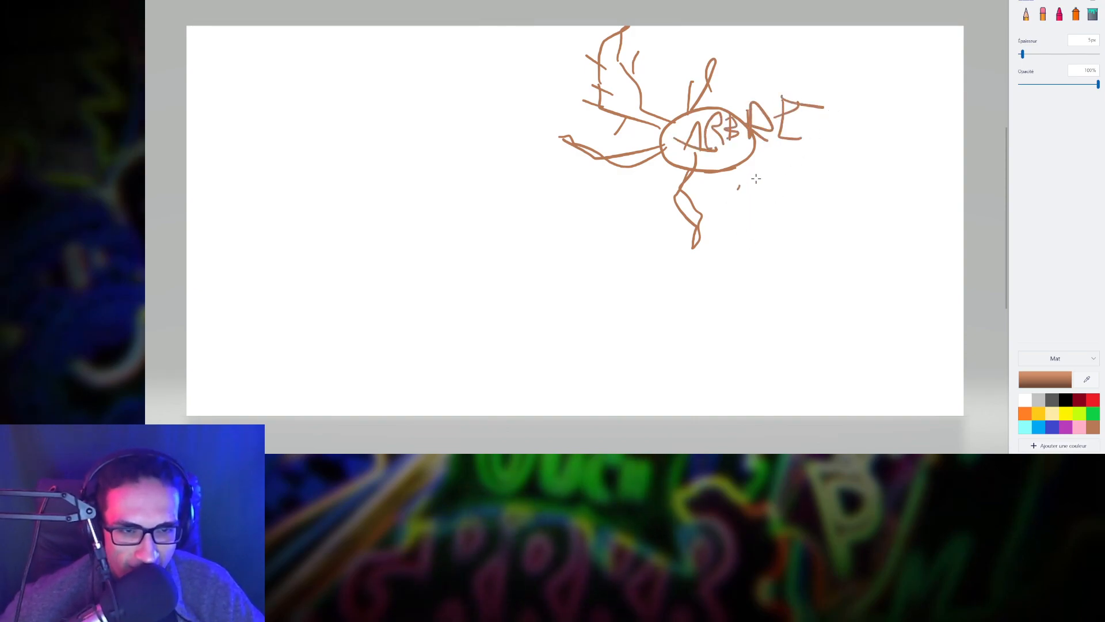
left_click_drag(782, 153, 750, 173)
mouse_move(799, 151)
left_mouse_down()
mouse_move(795, 168)
mouse_move(831, 167)
left_mouse_up()
mouse_move(847, 145)
left_mouse_down()
mouse_move(842, 155)
mouse_move(871, 165)
left_mouse_up()
left_click_drag(844, 156, 867, 145)
mouse_move(876, 146)
left_mouse_down()
mouse_move(869, 163)
mouse_move(897, 148)
mouse_move(894, 166)
left_mouse_up()
mouse_move(911, 154)
left_mouse_down()
mouse_move(909, 168)
mouse_move(947, 172)
left_mouse_up()
left_click_drag(955, 151, 964, 190)
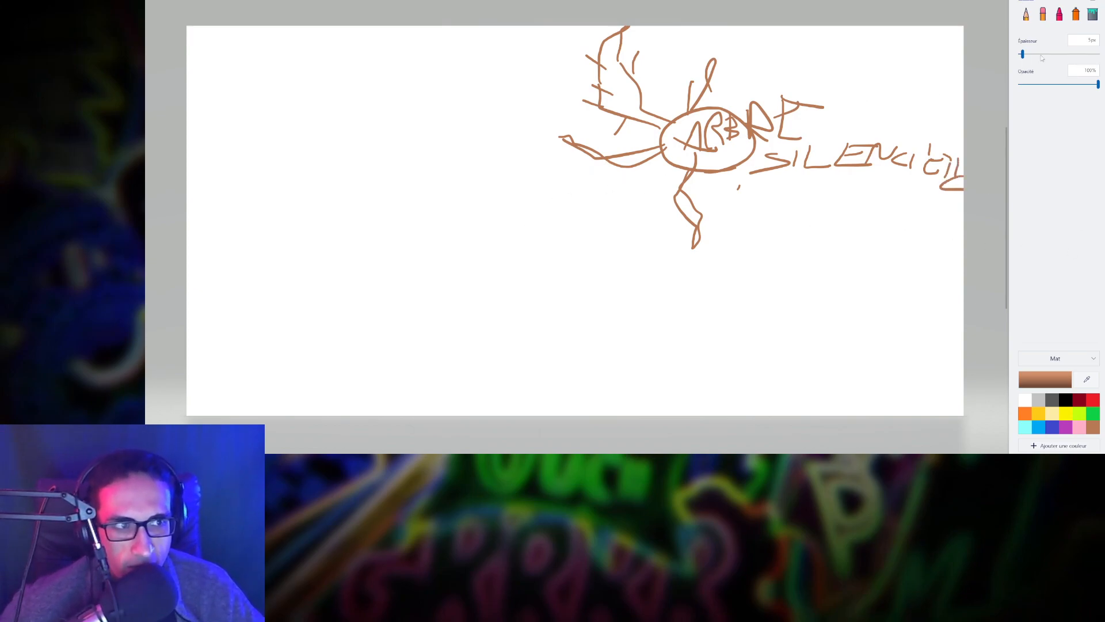
- Draw a wavy green line from the middle of the canvas's top edge down to its left edge, cutting off the upper left corner
left_click(1093, 416)
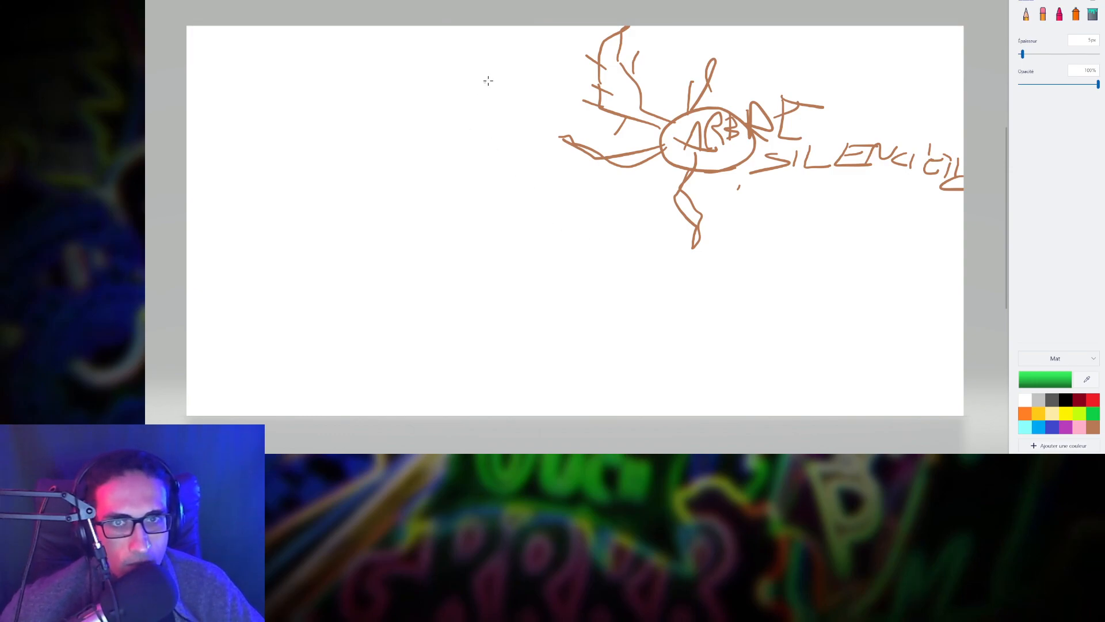
mouse_move(576, 26)
left_mouse_down()
mouse_move(311, 56)
mouse_move(242, 78)
mouse_move(218, 133)
mouse_move(186, 163)
left_mouse_up()
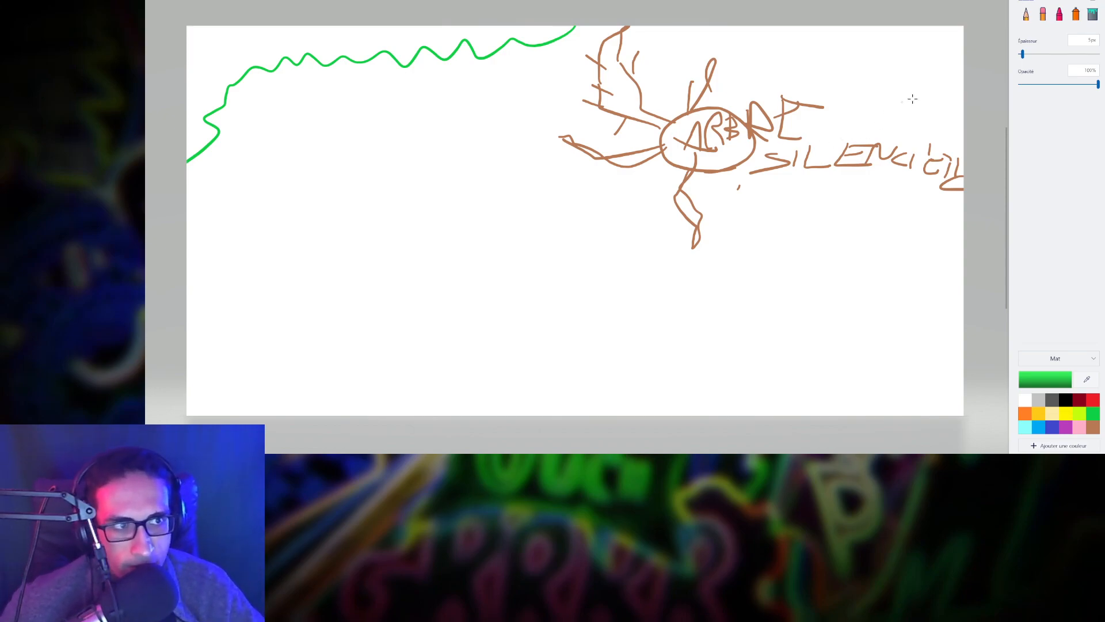
- Erase the brown tree and its handwritten label using the eraser at maximum thickness, keeping the green line
left_click(1043, 13)
left_click_drag(1029, 54, 1098, 53)
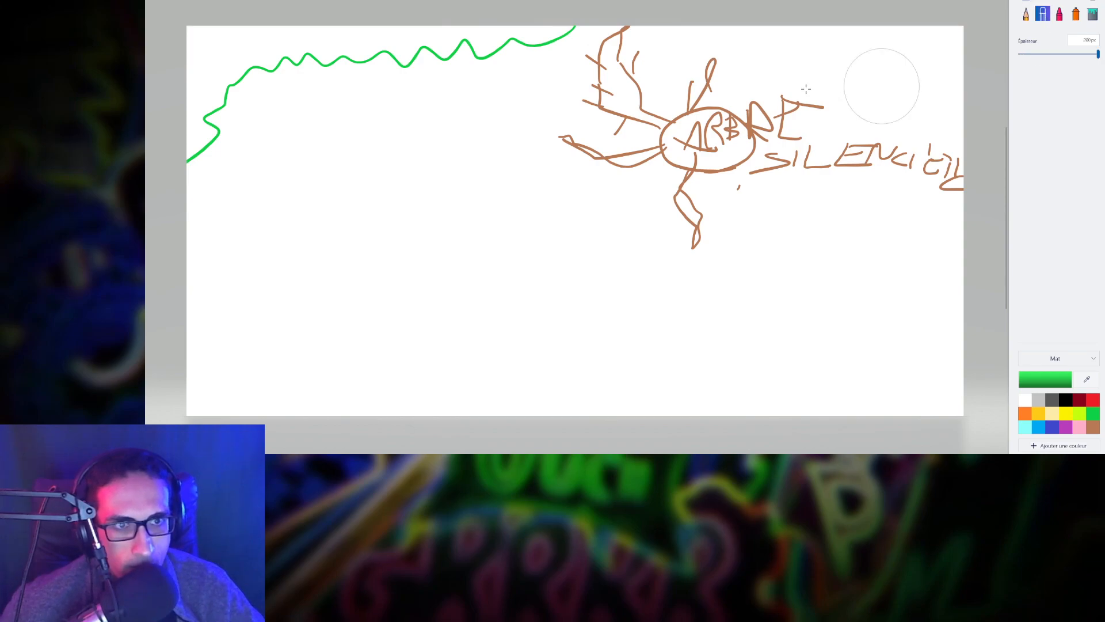
mouse_move(881, 84)
left_mouse_down()
mouse_move(705, 81)
mouse_move(528, 178)
mouse_move(654, 77)
mouse_move(731, 185)
mouse_move(965, 160)
left_mouse_up()
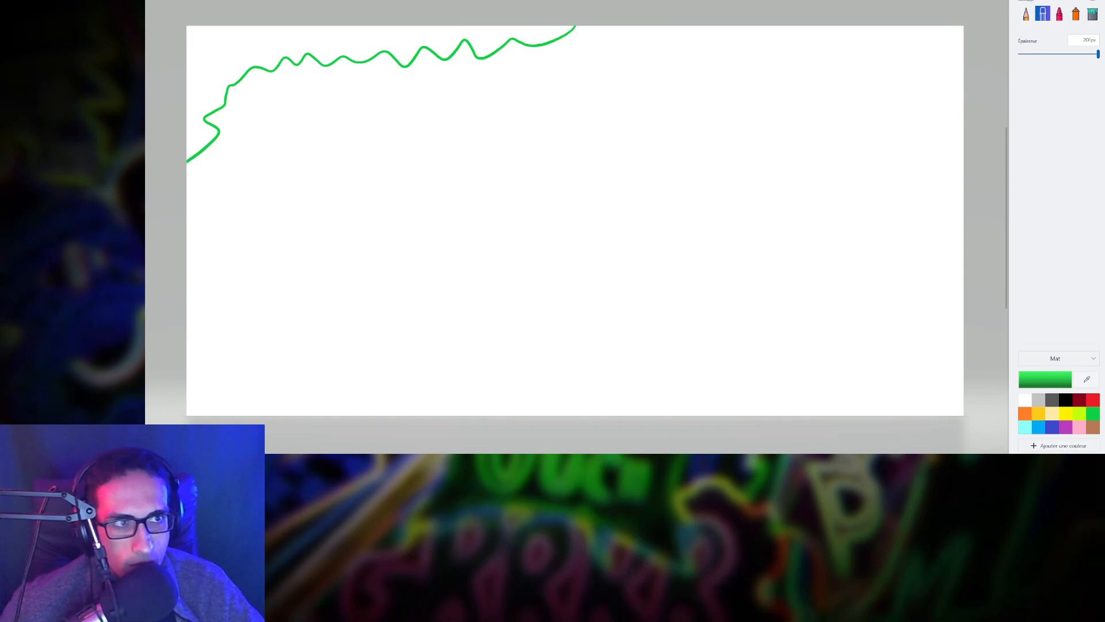
- Sketch a bare brown tree in side view near the canvas's middle, with a flared trunk and several branches
left_click(1026, 13)
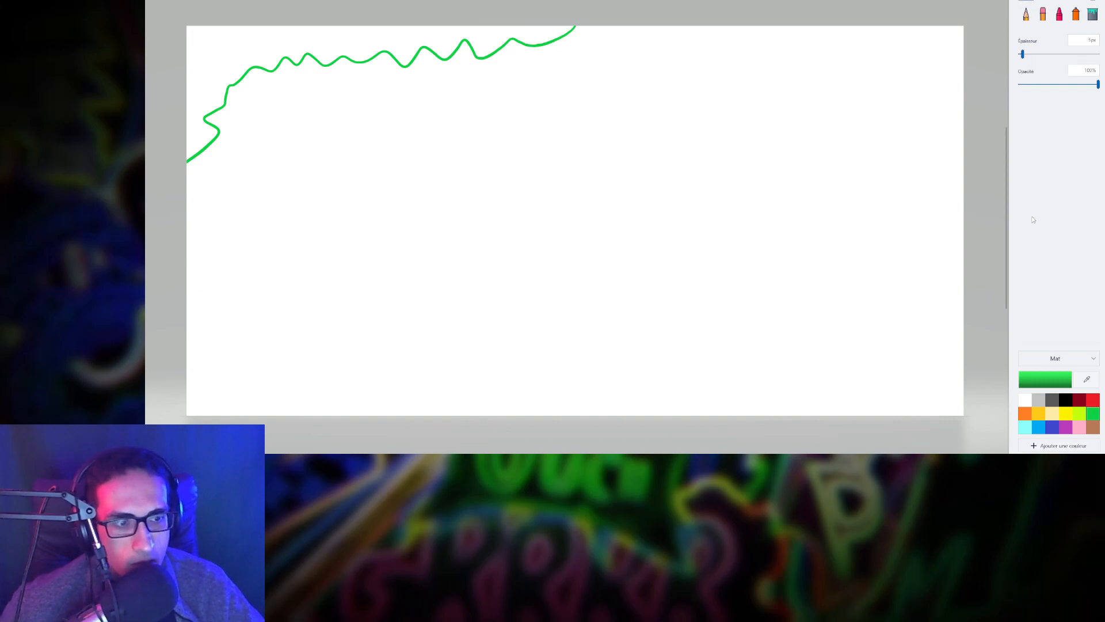
left_click(1094, 429)
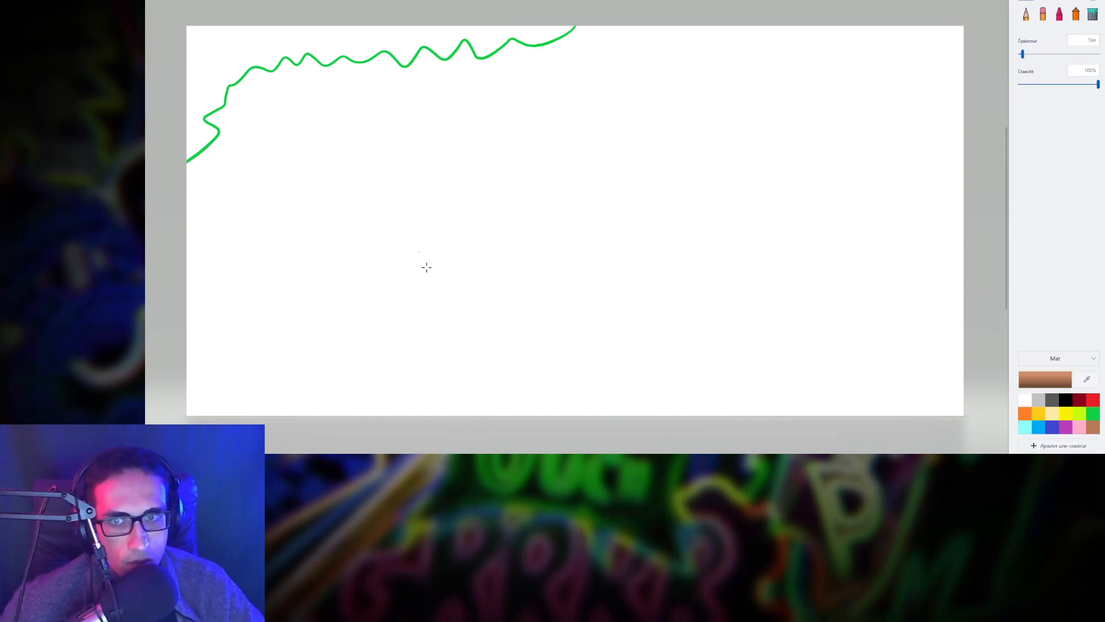
mouse_move(452, 280)
left_mouse_down()
mouse_move(481, 215)
mouse_move(477, 189)
mouse_move(459, 181)
mouse_move(474, 169)
mouse_move(457, 137)
mouse_move(478, 167)
left_mouse_up()
left_click_drag(483, 179, 498, 197)
mouse_move(547, 288)
left_mouse_down()
mouse_move(510, 250)
mouse_move(552, 154)
left_mouse_up()
left_click_drag(502, 203, 553, 139)
mouse_move(499, 198)
left_mouse_down()
mouse_move(502, 146)
mouse_move(535, 129)
mouse_move(516, 159)
mouse_move(541, 135)
left_mouse_up()
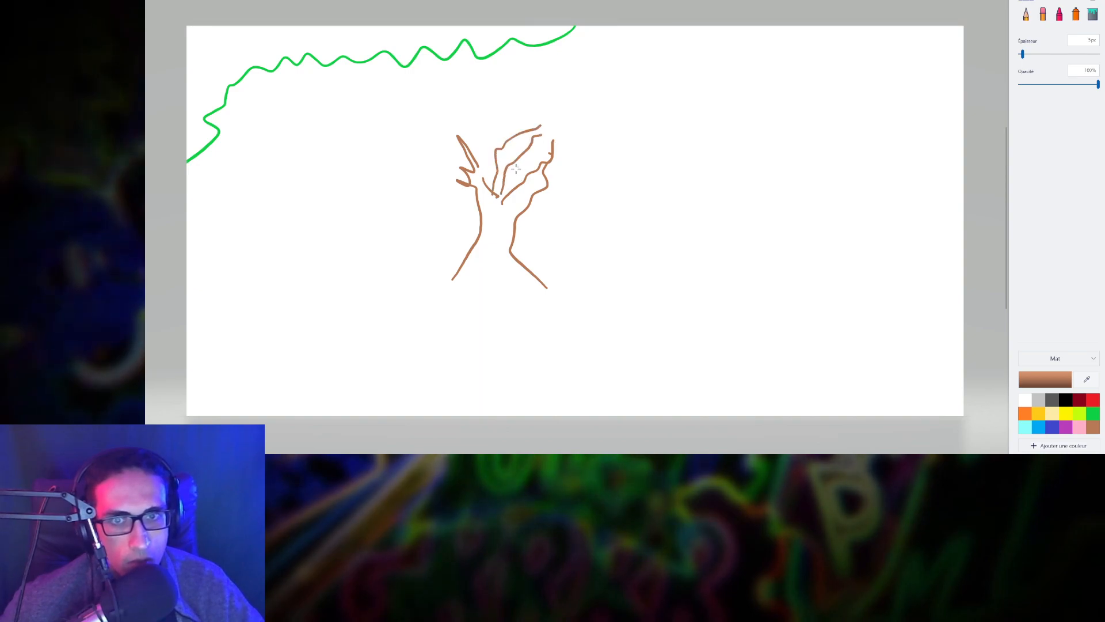
mouse_move(510, 173)
left_mouse_down()
mouse_move(538, 155)
mouse_move(505, 184)
mouse_move(490, 152)
left_mouse_up()
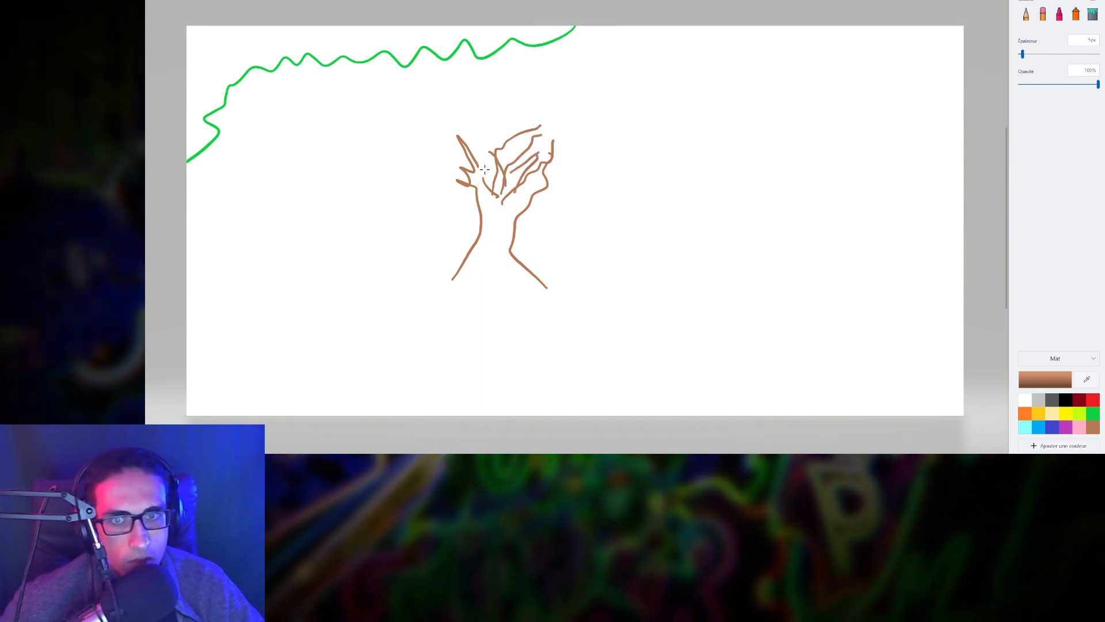
left_click_drag(483, 204, 481, 155)
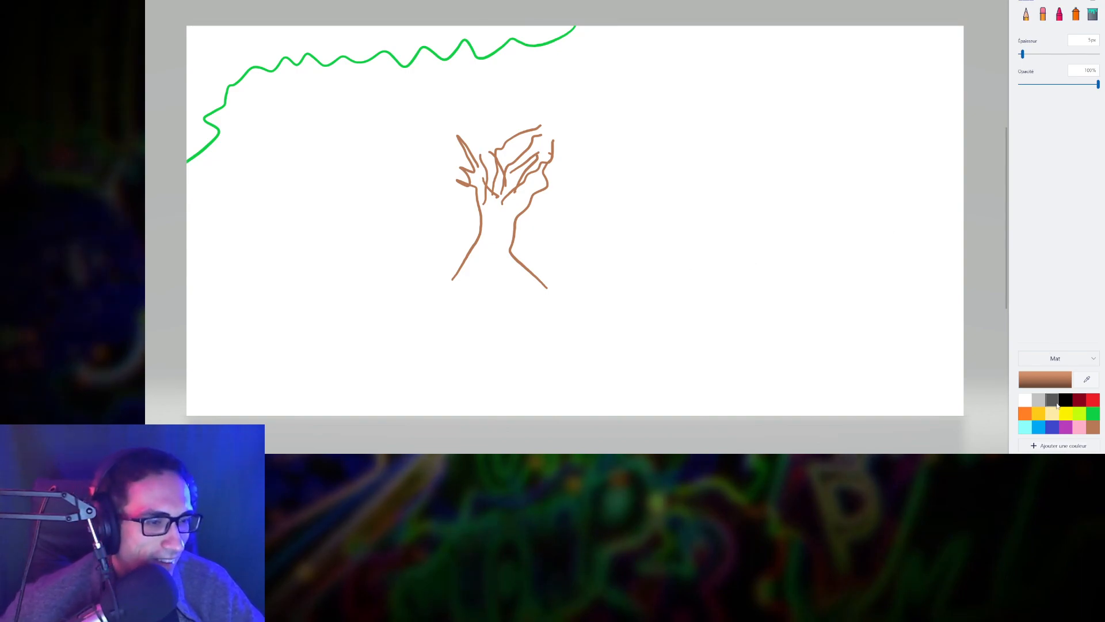
- Draw green lines cutting off the canvas's upper right, lower left and lower right corners
left_click(1093, 414)
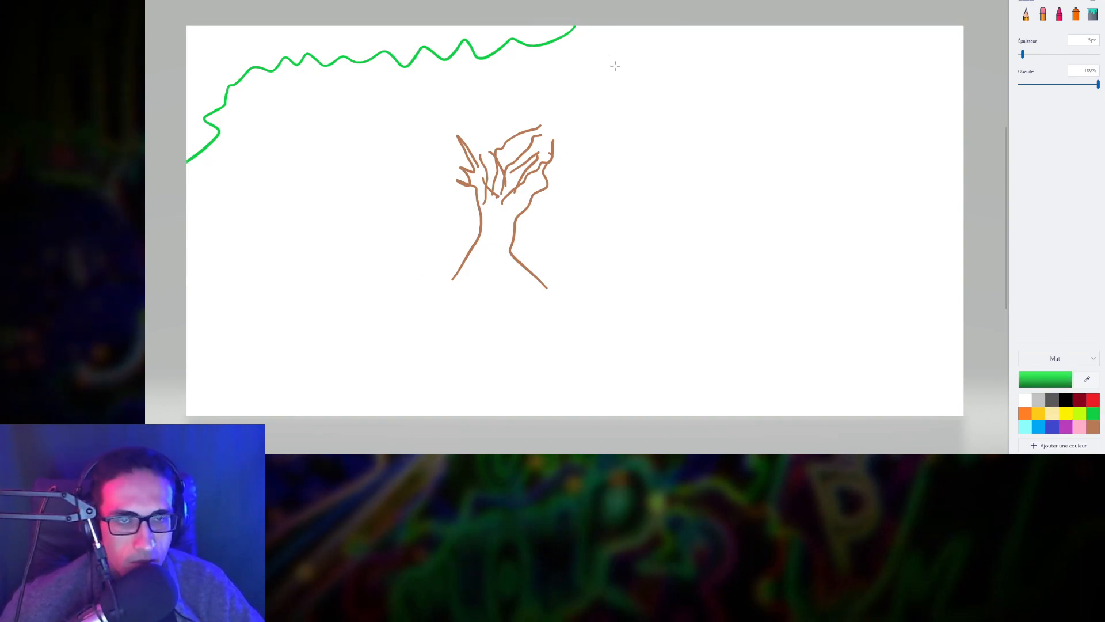
mouse_move(721, 26)
left_mouse_down()
mouse_move(853, 93)
mouse_move(929, 178)
mouse_move(977, 210)
left_mouse_up()
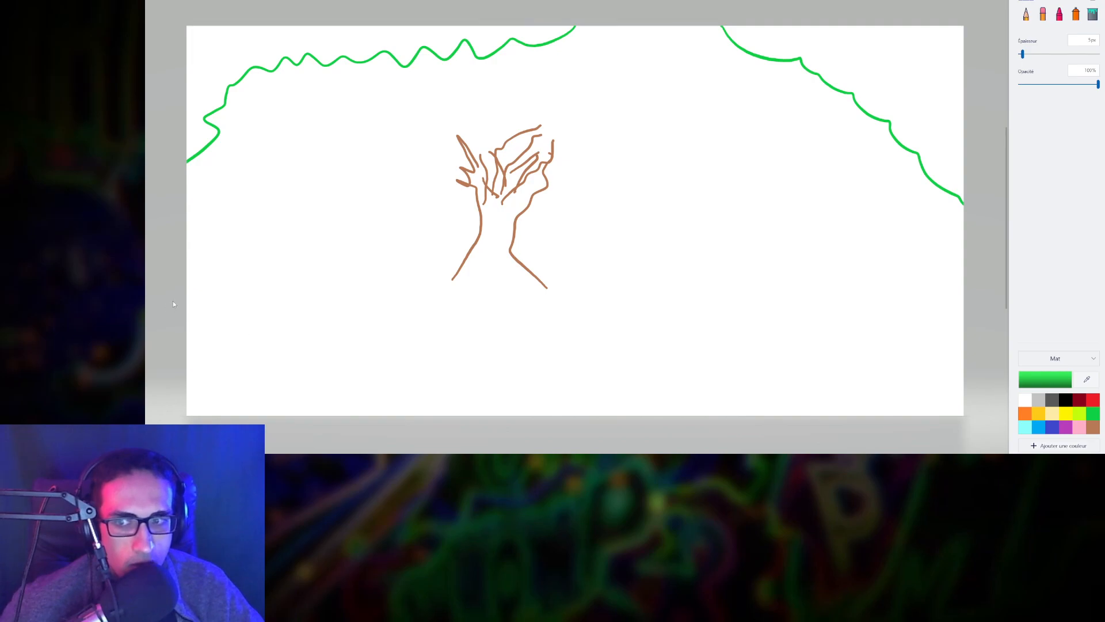
mouse_move(173, 303)
left_mouse_down()
mouse_move(321, 367)
mouse_move(396, 434)
left_mouse_up()
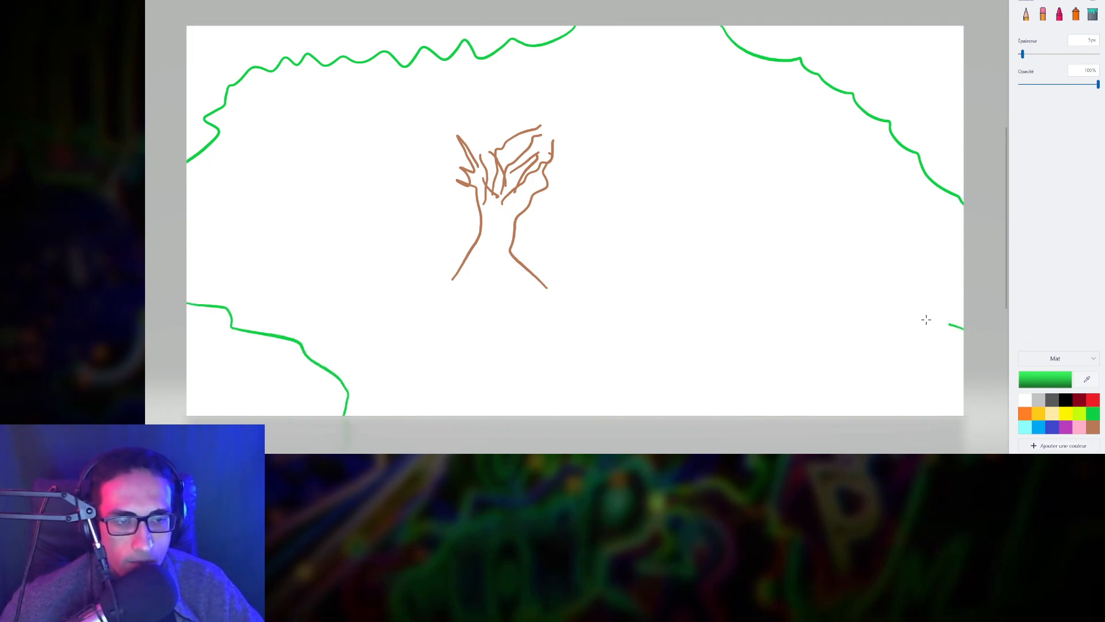
mouse_move(927, 319)
left_mouse_down()
mouse_move(824, 340)
mouse_move(686, 423)
left_mouse_up()
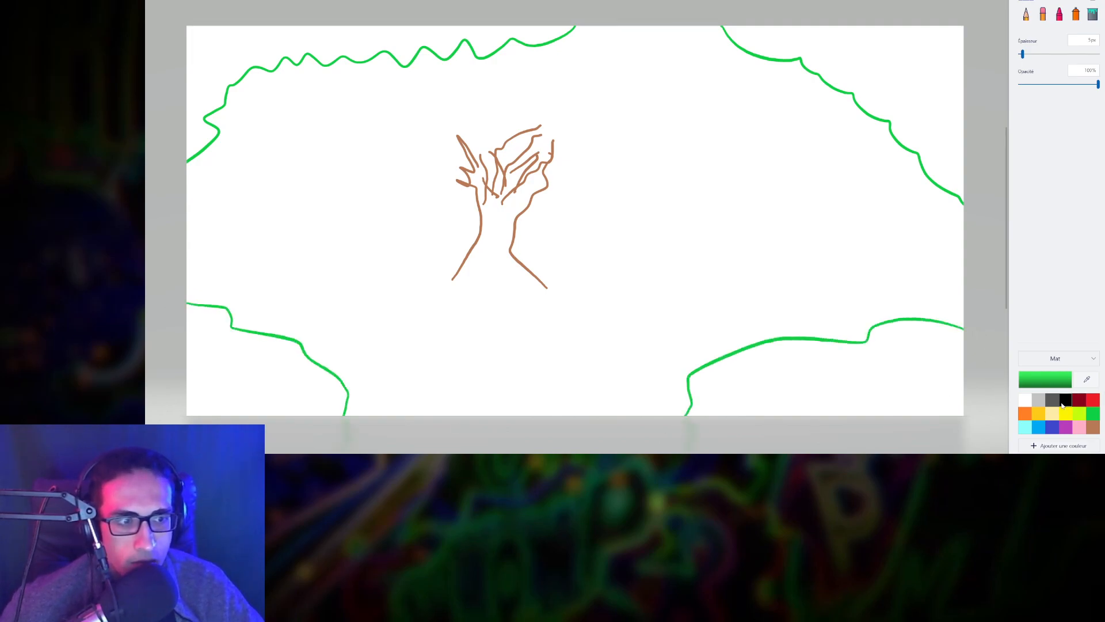
- Draw a light grey curve alongside each of the four green corner lines, on the side facing the tree
left_click(1064, 402)
left_click(1052, 400)
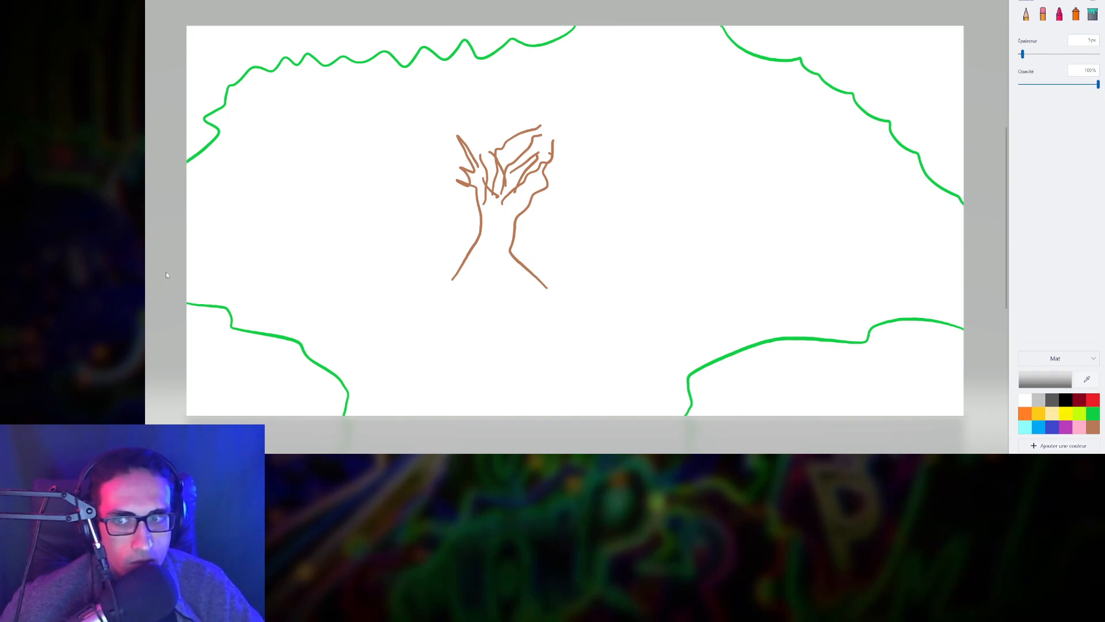
mouse_move(166, 275)
left_mouse_down()
mouse_move(284, 290)
mouse_move(332, 315)
mouse_move(411, 437)
left_mouse_up()
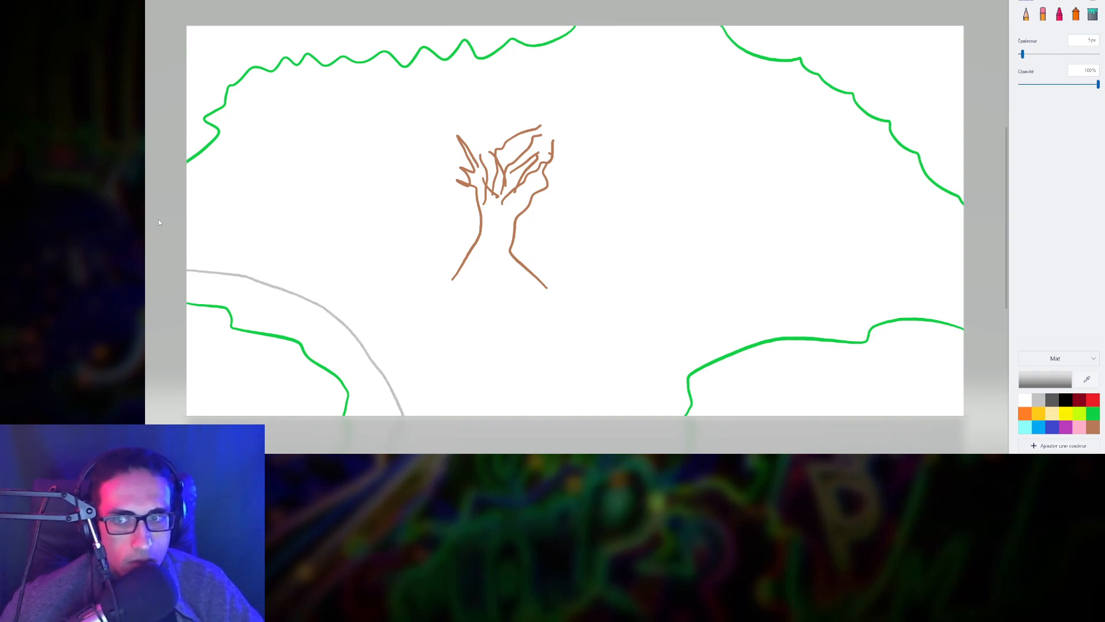
mouse_move(233, 182)
left_mouse_down()
mouse_move(366, 104)
mouse_move(548, 73)
mouse_move(618, 17)
left_mouse_up()
left_click_drag(728, 71, 999, 247)
mouse_move(979, 326)
left_mouse_down()
mouse_move(852, 289)
mouse_move(658, 348)
mouse_move(625, 427)
left_mouse_up()
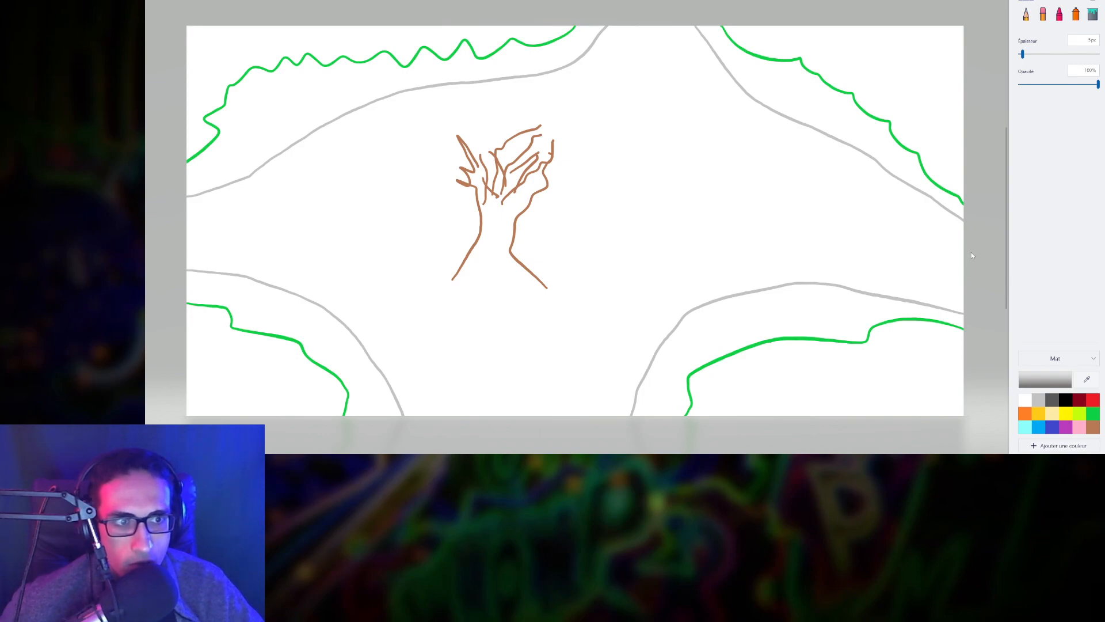
- Add a second light grey curve inside each corner curve to outline the paths around the clearing
mouse_move(972, 249)
left_mouse_down()
mouse_move(803, 188)
mouse_move(667, 12)
left_mouse_up()
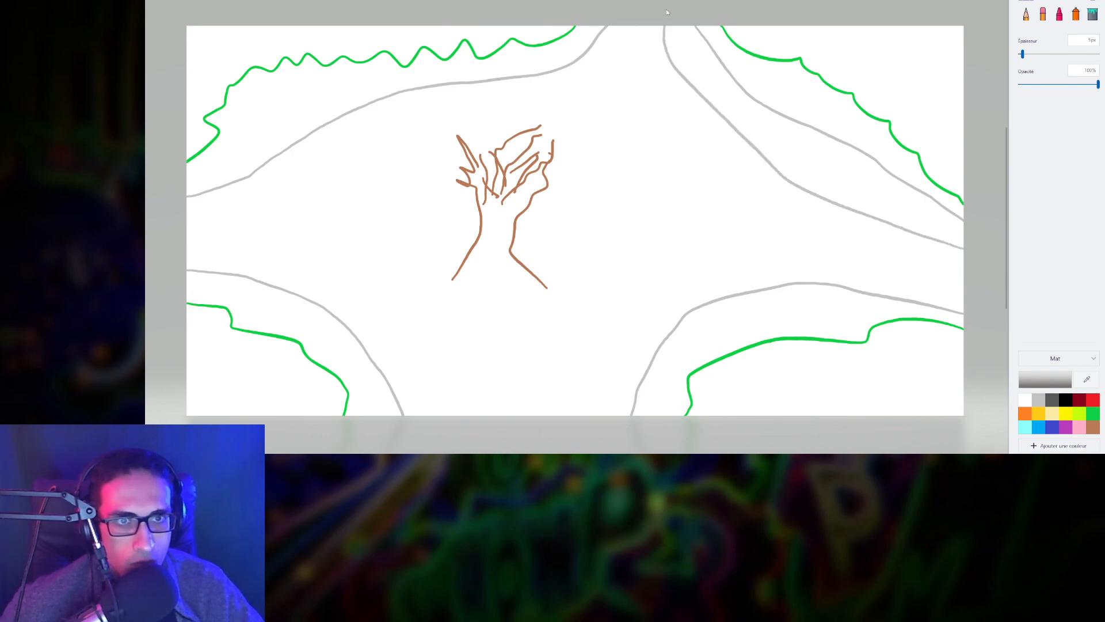
mouse_move(979, 266)
left_mouse_down()
mouse_move(844, 256)
mouse_move(700, 280)
mouse_move(623, 353)
mouse_move(588, 429)
left_mouse_up()
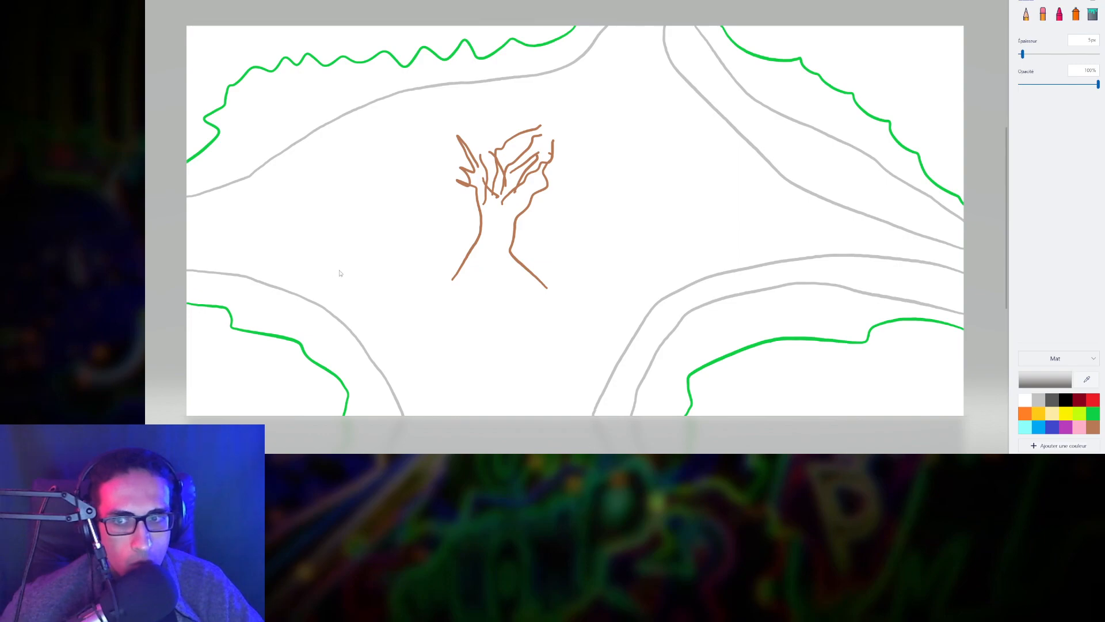
mouse_move(178, 245)
left_mouse_down()
mouse_move(289, 259)
mouse_move(447, 389)
mouse_move(456, 423)
left_mouse_up()
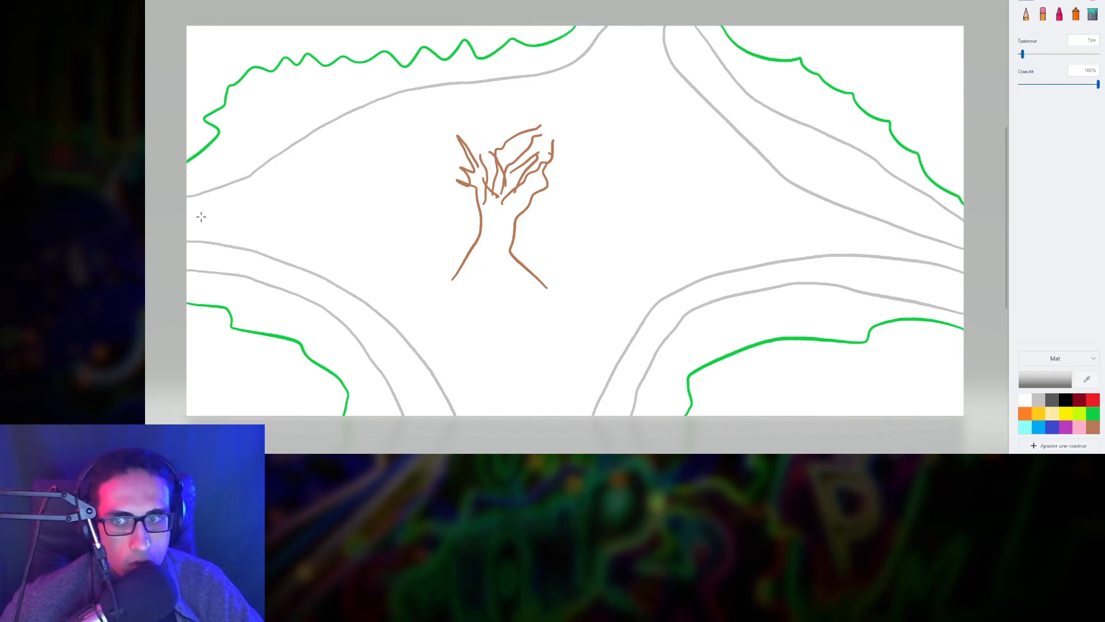
mouse_move(184, 224)
left_mouse_down()
mouse_move(333, 171)
mouse_move(397, 123)
mouse_move(554, 90)
mouse_move(664, 6)
mouse_move(606, 104)
mouse_move(556, 247)
mouse_move(517, 423)
left_mouse_up()
- Draw two light grey paths crossing the clearing, one from top to bottom and one from side to side below the tree
mouse_move(672, 26)
left_mouse_down()
mouse_move(653, 48)
mouse_move(582, 262)
mouse_move(551, 417)
left_mouse_up()
mouse_move(194, 242)
left_mouse_down()
mouse_move(317, 240)
mouse_move(498, 305)
mouse_move(644, 263)
mouse_move(817, 246)
mouse_move(997, 279)
mouse_move(971, 256)
mouse_move(908, 239)
mouse_move(704, 217)
mouse_move(583, 220)
mouse_move(533, 267)
mouse_move(421, 276)
mouse_move(333, 223)
mouse_move(190, 223)
left_mouse_up()
left_click_drag(321, 222, 517, 285)
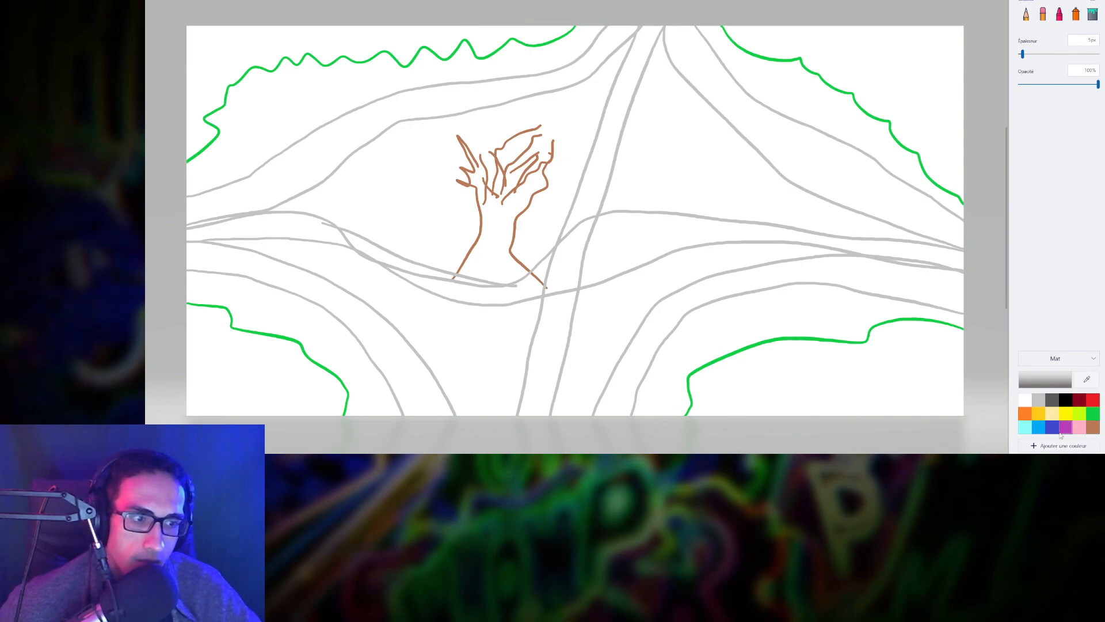
- Sketch a small black bench with legs in the area between the vertical path and the upper right path
left_click(1068, 402)
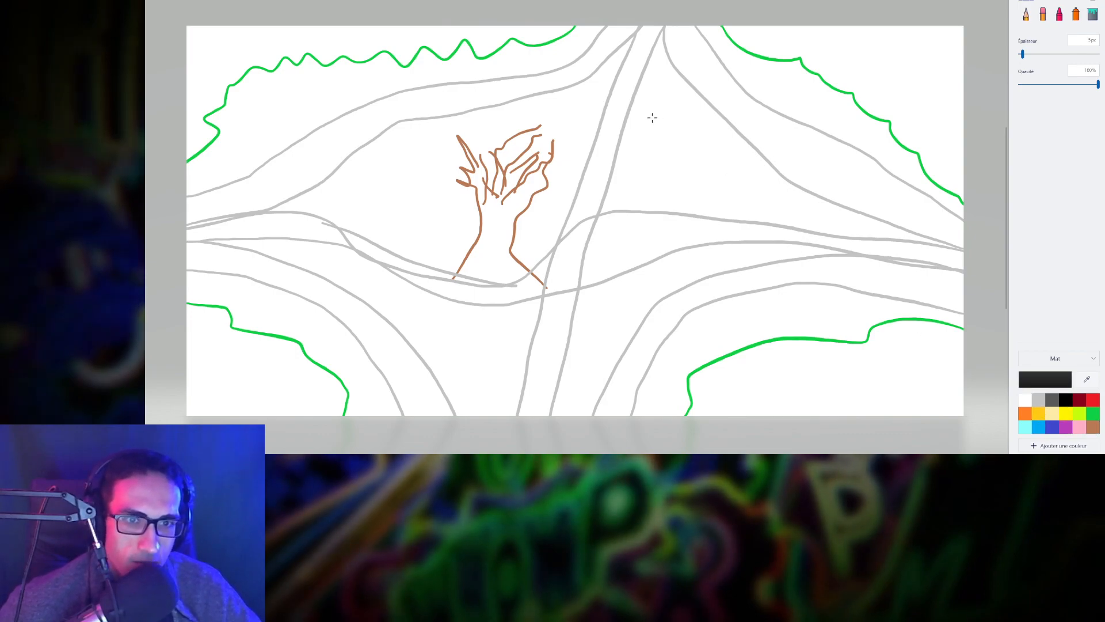
mouse_move(647, 115)
left_mouse_down()
mouse_move(668, 105)
mouse_move(700, 134)
mouse_move(676, 147)
left_mouse_up()
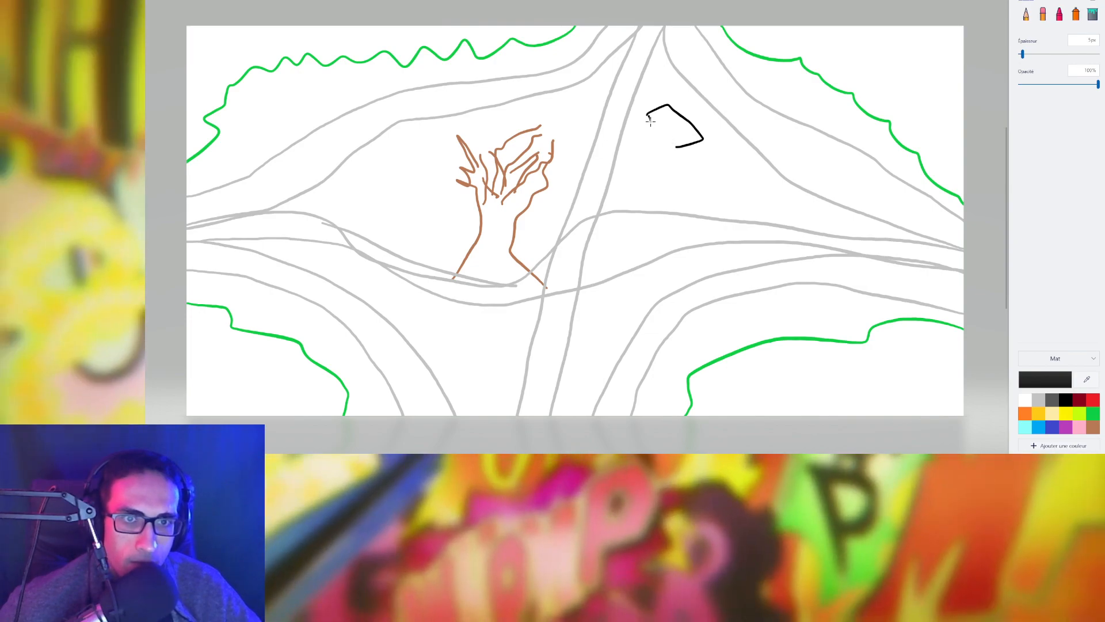
mouse_move(650, 122)
left_mouse_down()
mouse_move(680, 152)
mouse_move(705, 139)
mouse_move(653, 124)
mouse_move(679, 157)
left_mouse_up()
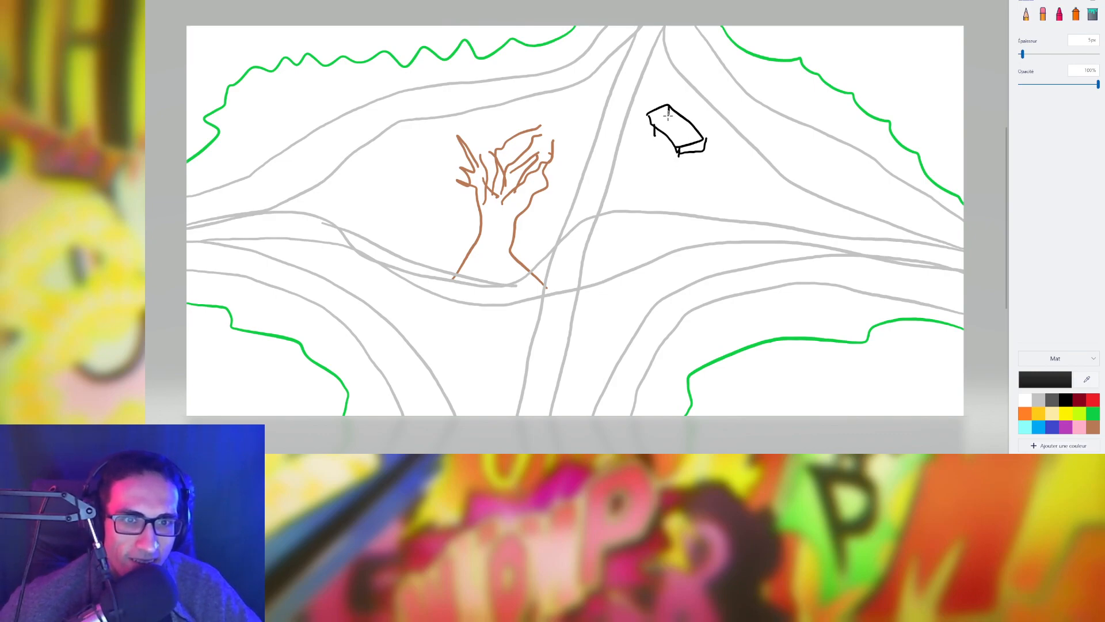
mouse_move(668, 114)
left_mouse_down()
mouse_move(698, 142)
mouse_move(651, 126)
left_mouse_up()
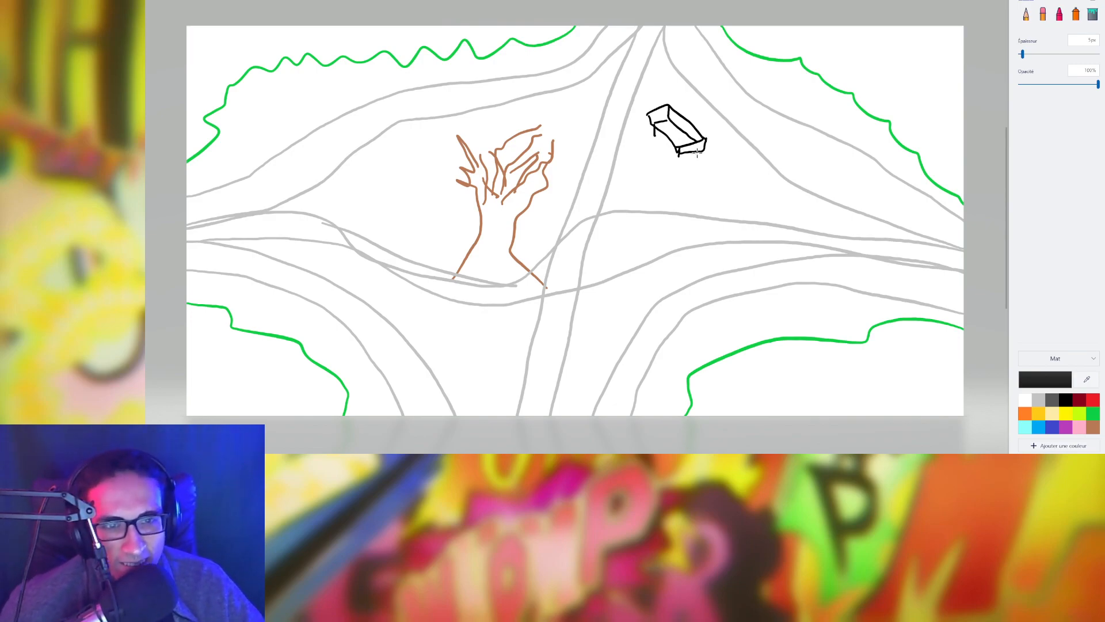
left_click_drag(699, 148, 698, 155)
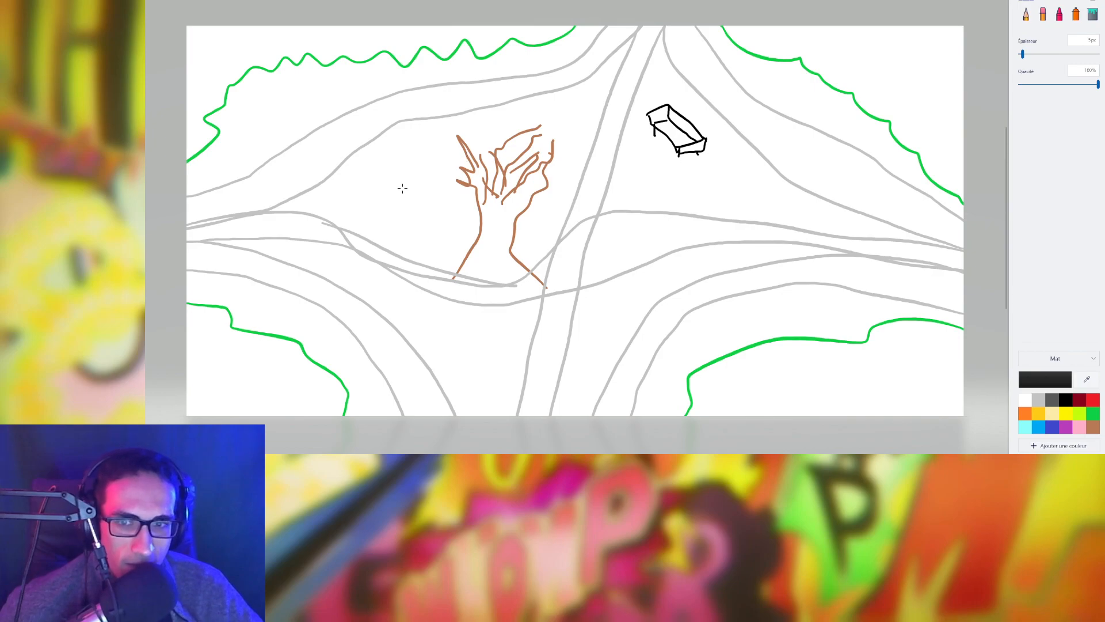
- Scatter short yellow-green grass strokes around the bench and on both sides of the tree
left_click(1066, 413)
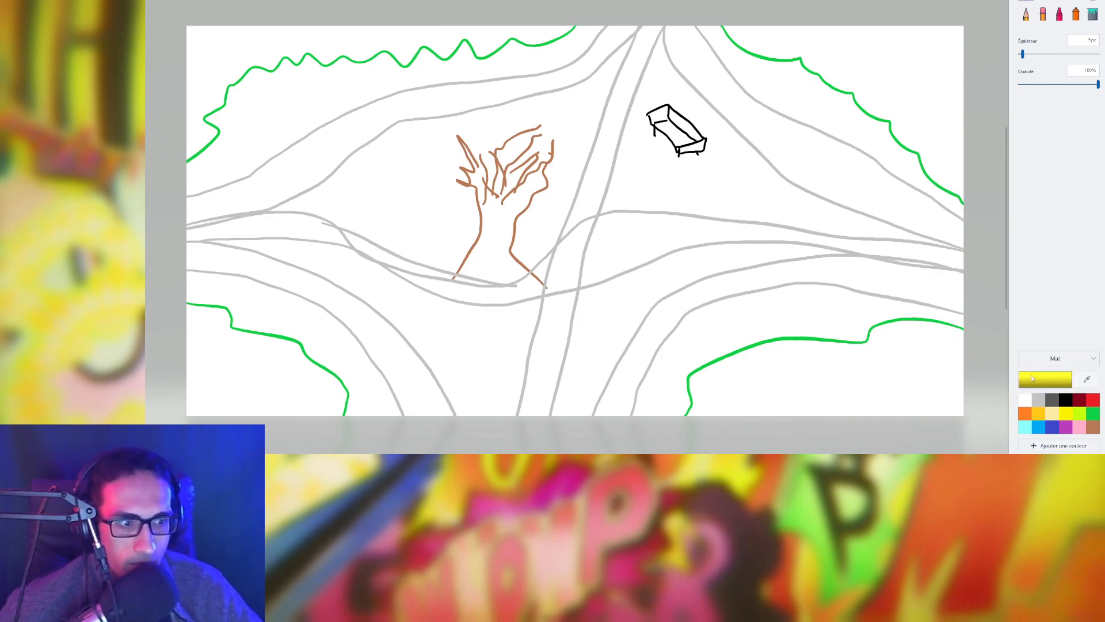
left_click(1080, 414)
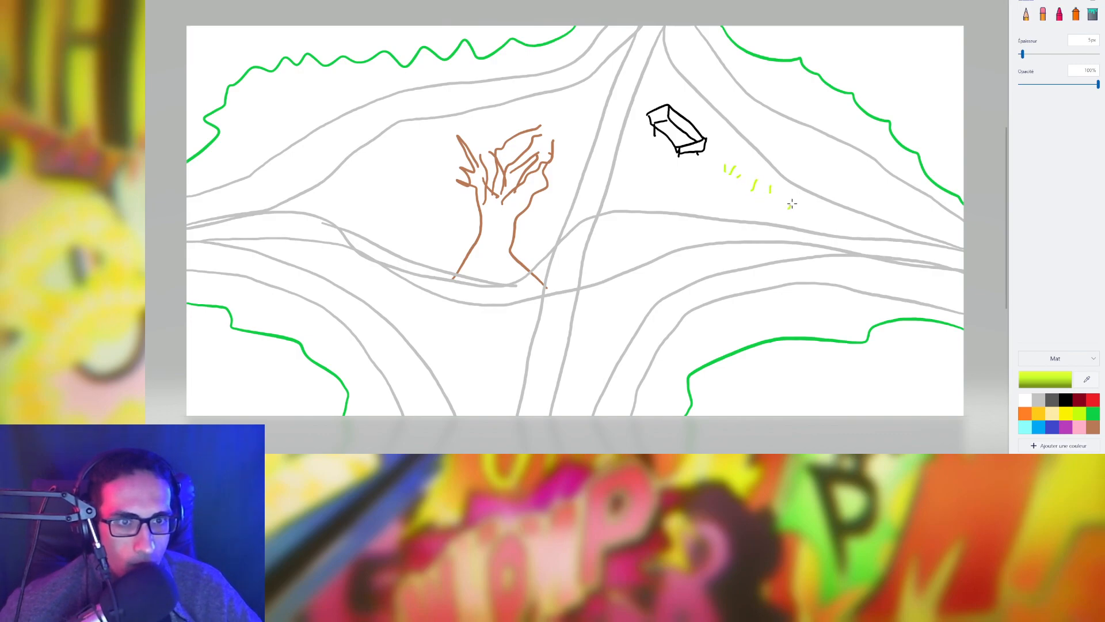
left_click_drag(789, 207, 798, 204)
left_click_drag(804, 207, 805, 204)
left_click_drag(662, 89, 663, 81)
left_click_drag(672, 94, 675, 90)
left_click_drag(356, 192, 361, 180)
left_click_drag(376, 190, 398, 157)
mouse_move(553, 120)
left_mouse_down()
mouse_move(562, 104)
mouse_move(586, 106)
left_mouse_up()
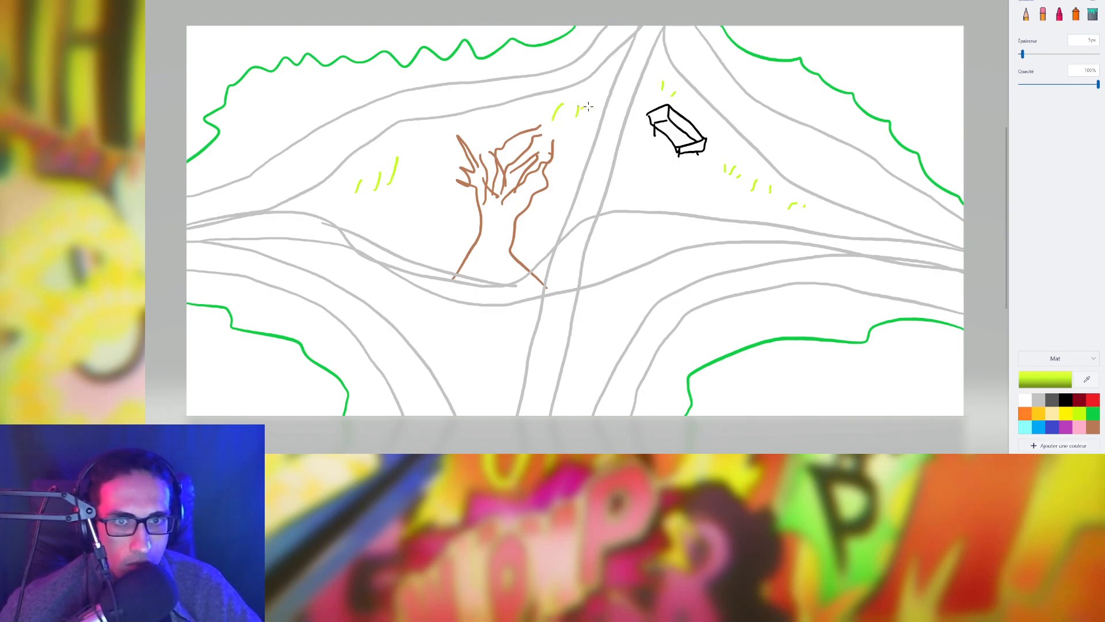
- Add short black strokes and a yellow one along the upper edge of the horizontal path, below the bench
left_click(1066, 413)
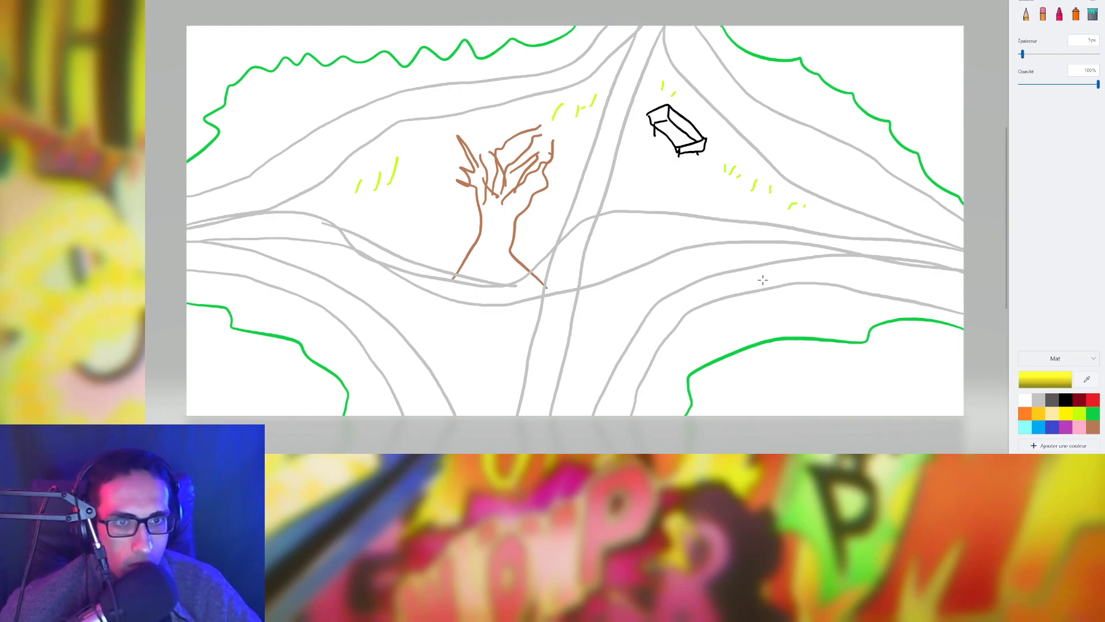
left_click(1066, 400)
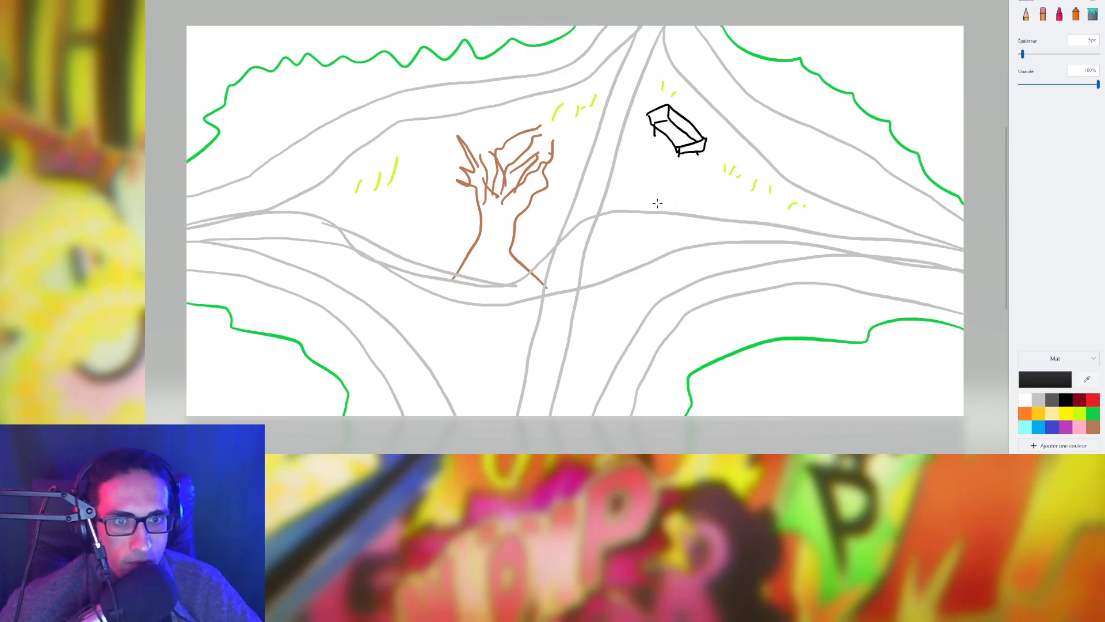
mouse_move(626, 202)
left_mouse_down()
mouse_move(673, 194)
mouse_move(675, 208)
mouse_move(602, 202)
left_mouse_up()
mouse_move(714, 214)
left_mouse_down()
mouse_move(795, 206)
mouse_move(790, 216)
mouse_move(708, 213)
mouse_move(777, 212)
left_mouse_up()
left_click(1065, 413)
left_click_drag(639, 196, 673, 204)
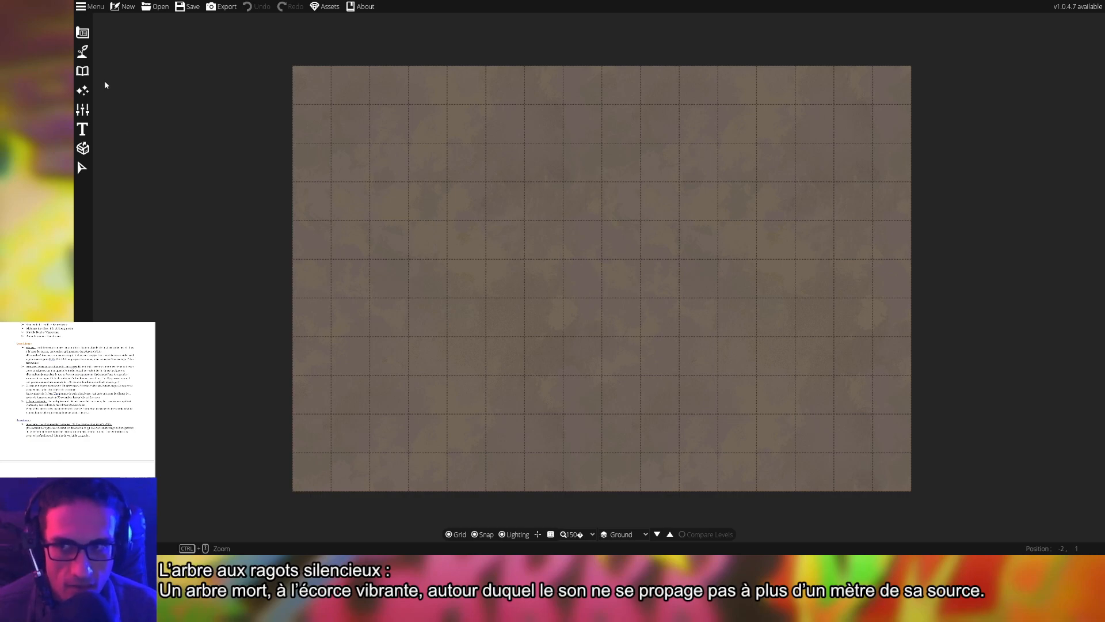
left_click(118, 51)
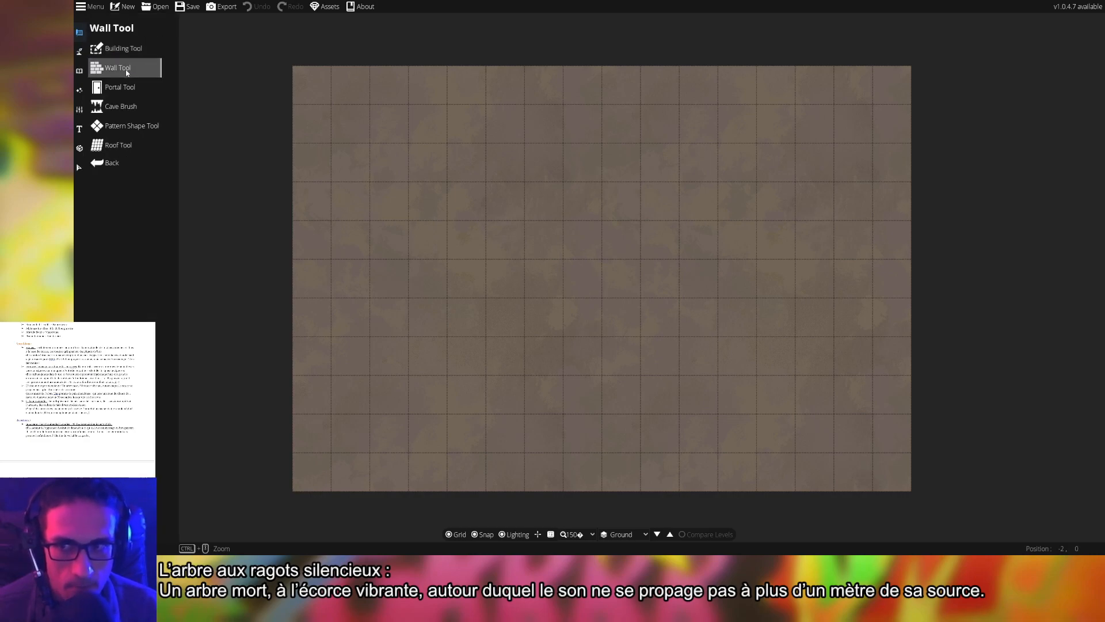
left_click(80, 53)
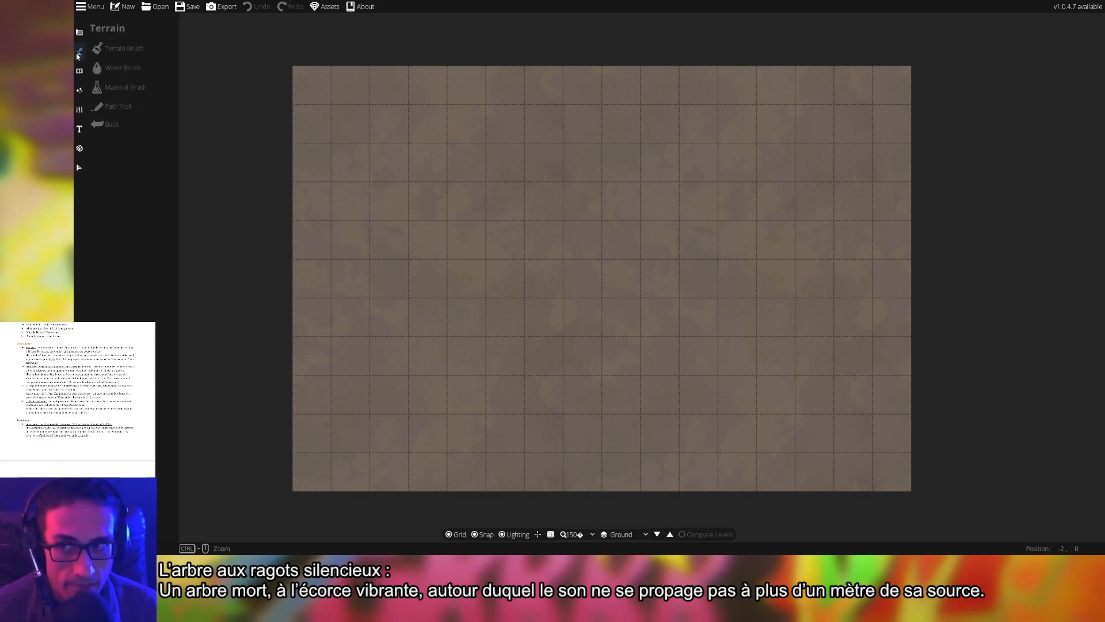
left_click(80, 33)
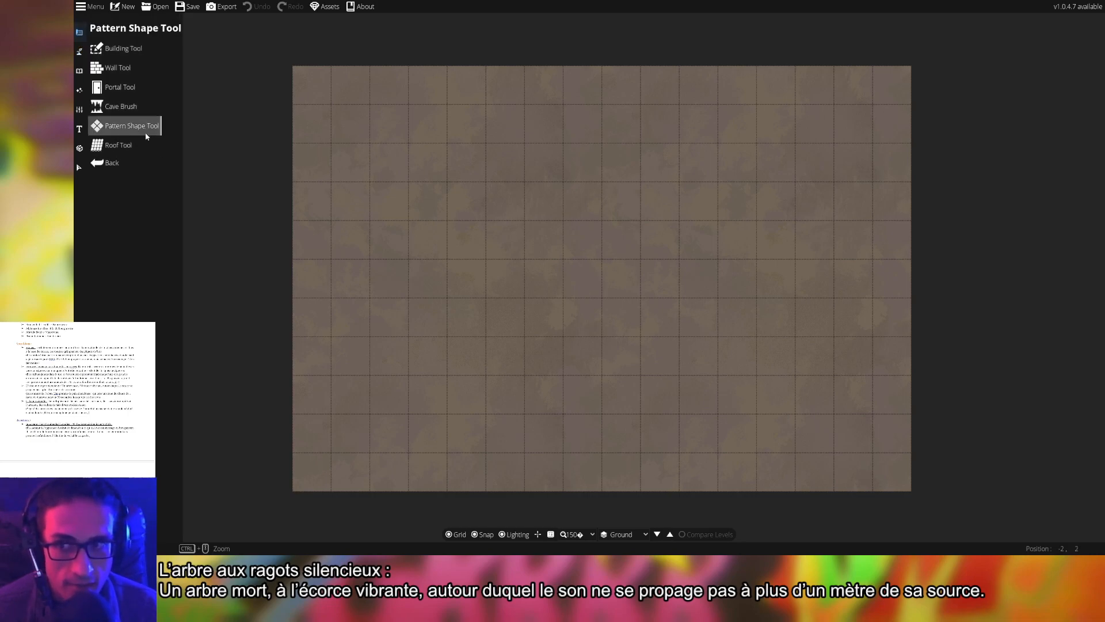
left_click(120, 106)
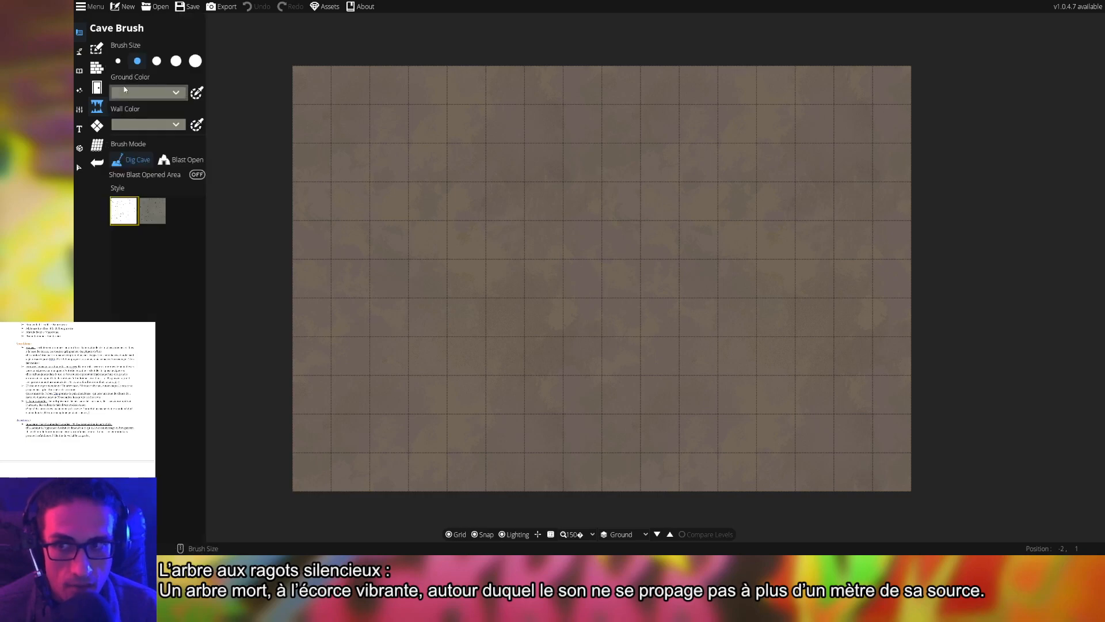
left_click(97, 144)
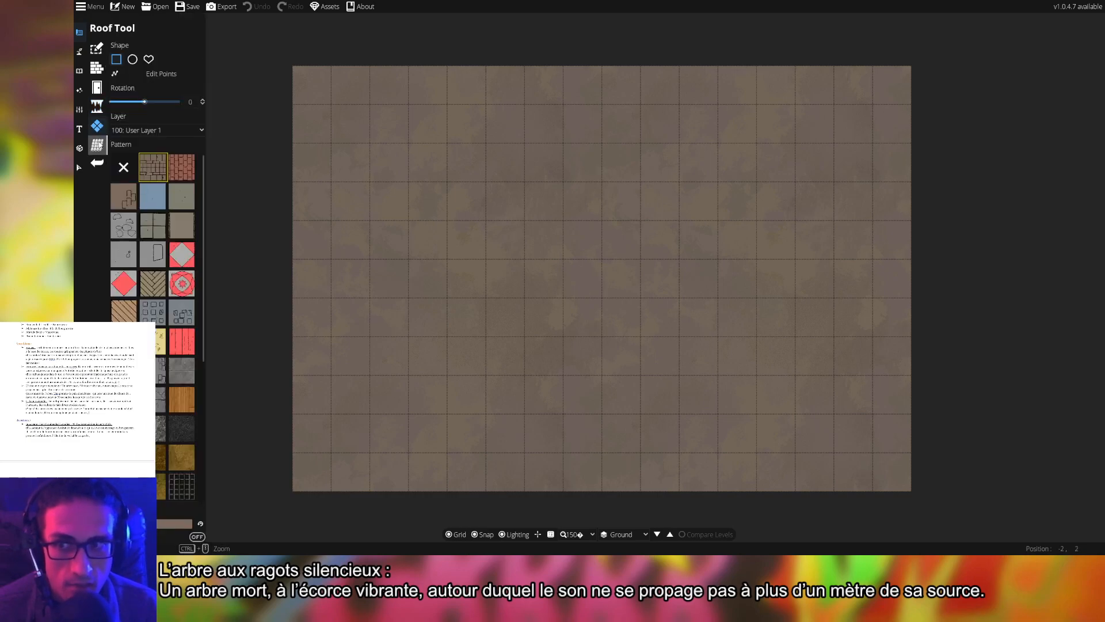
left_click(81, 71)
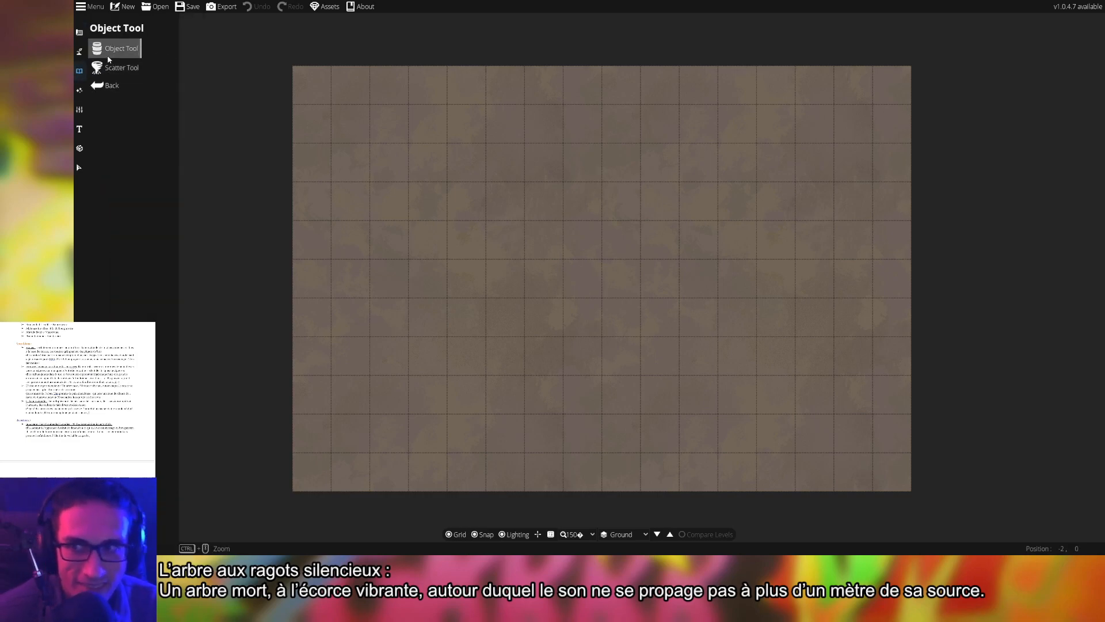
- Set up the Material Brush with the Grass Tile 2 material on the Below Ground layer
left_click(76, 50)
left_click(122, 49)
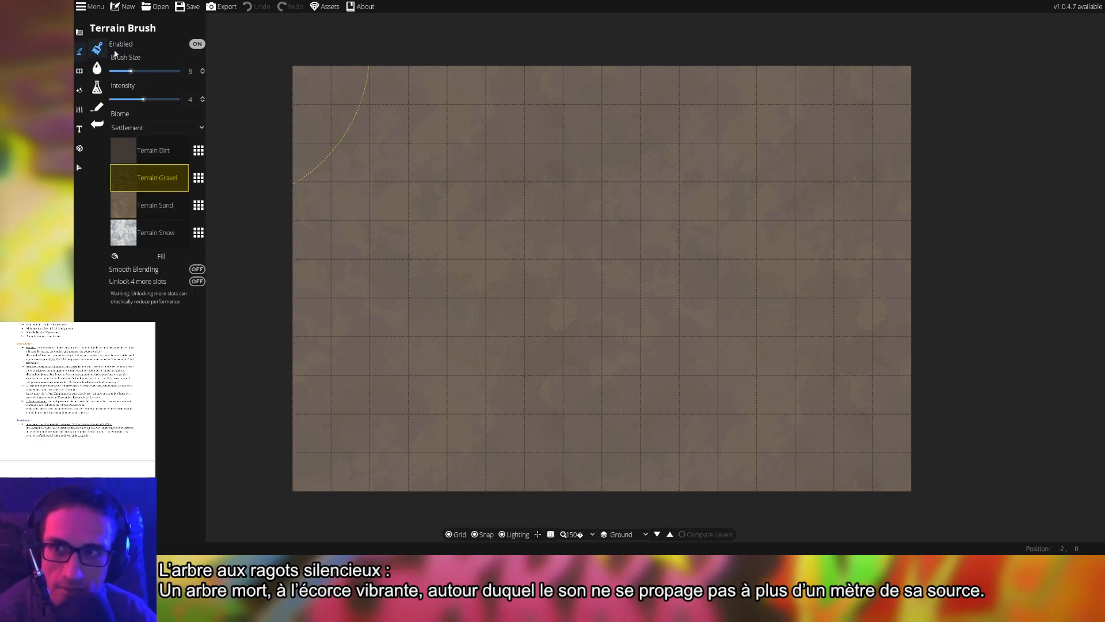
left_click(97, 69)
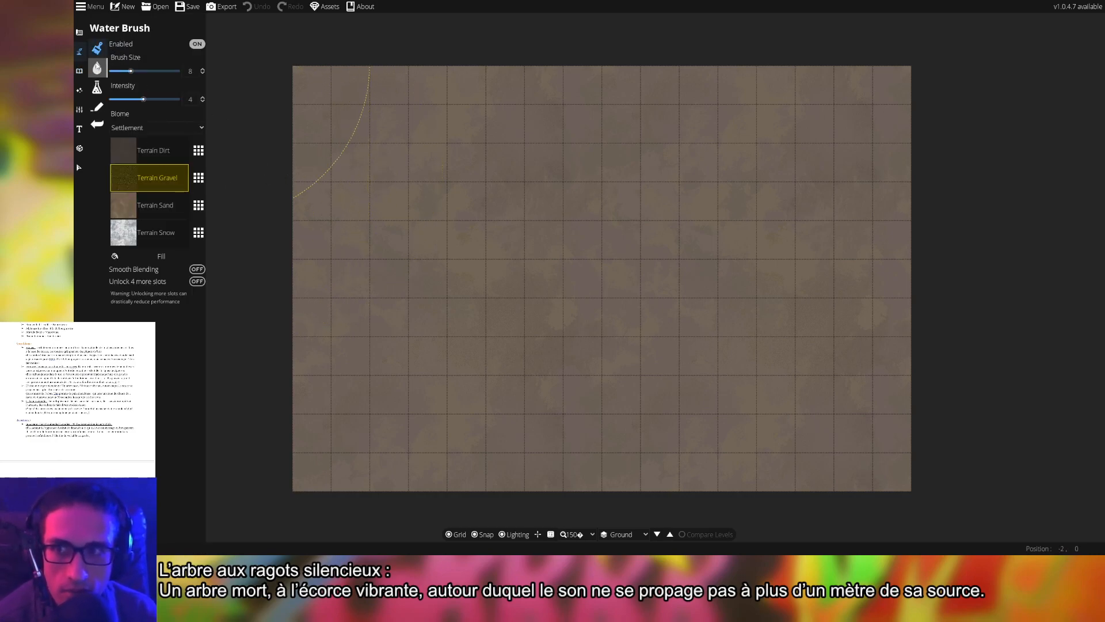
left_click(99, 86)
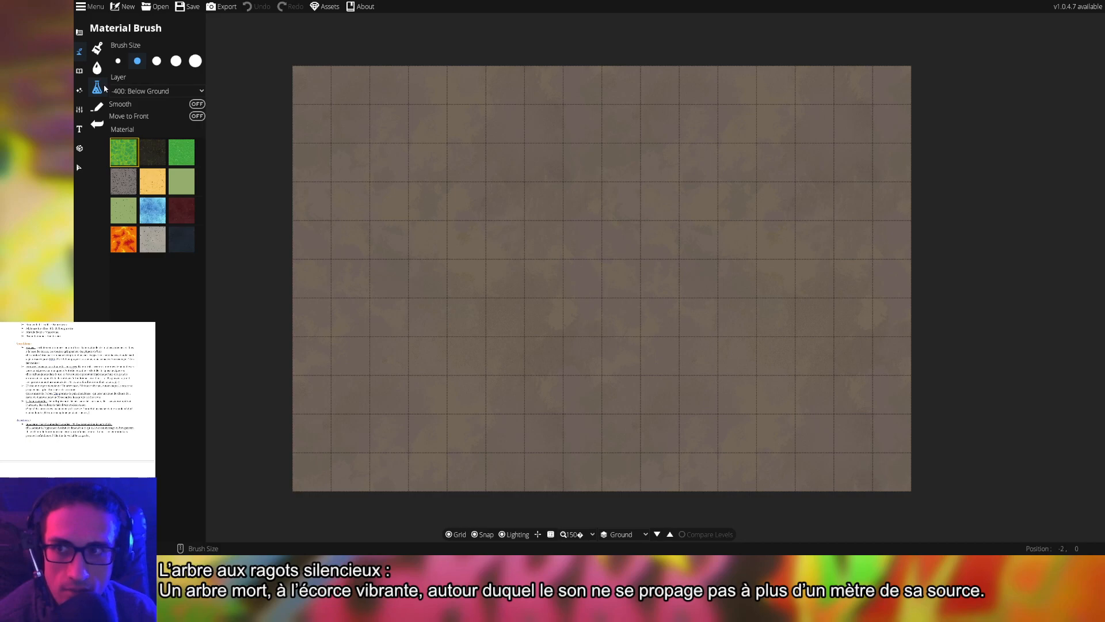
left_click(124, 210)
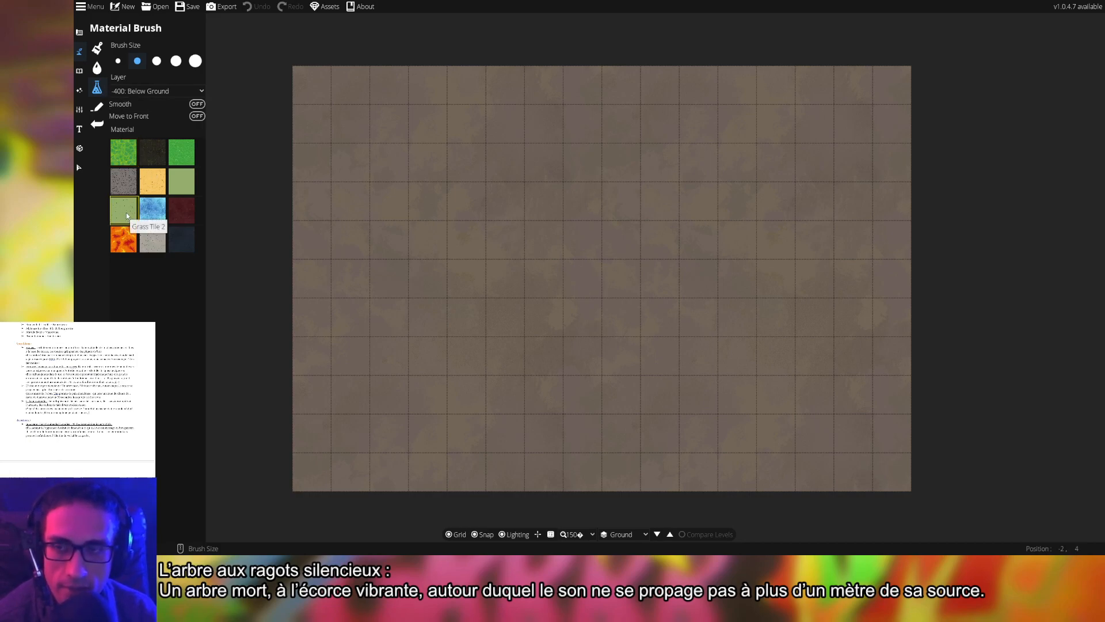
left_click_drag(360, 211, 488, 265)
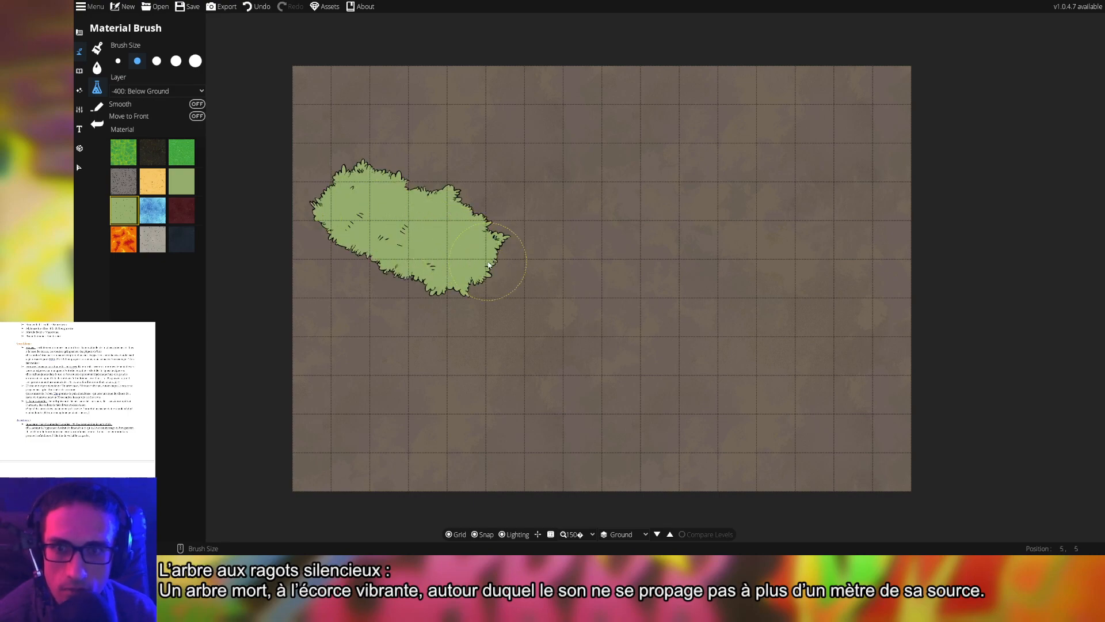
key("ctrl+z")
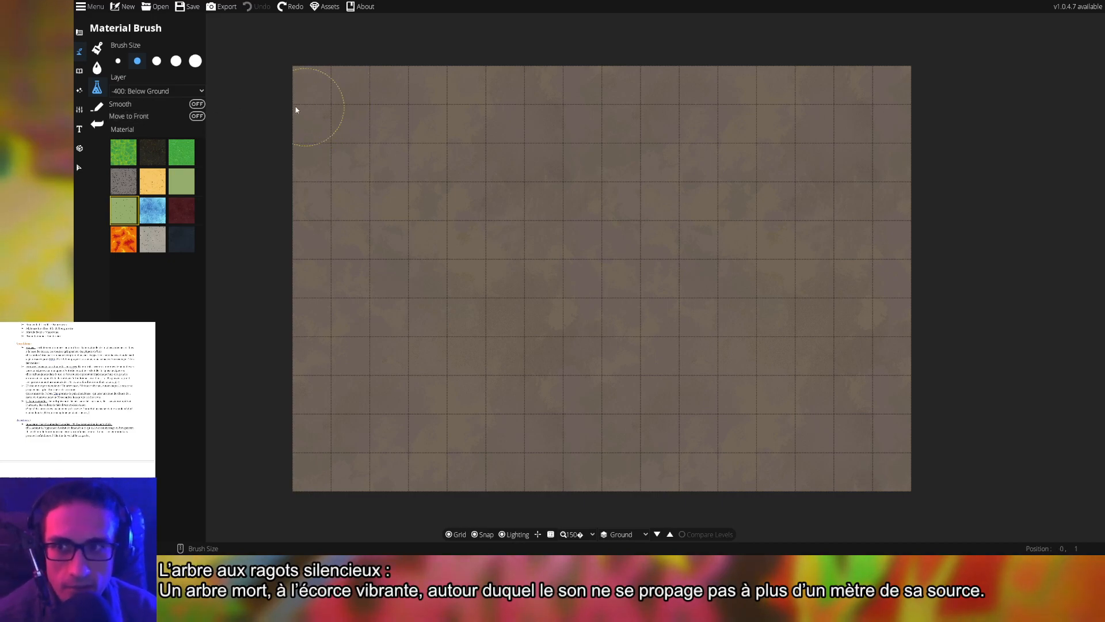
left_click(162, 92)
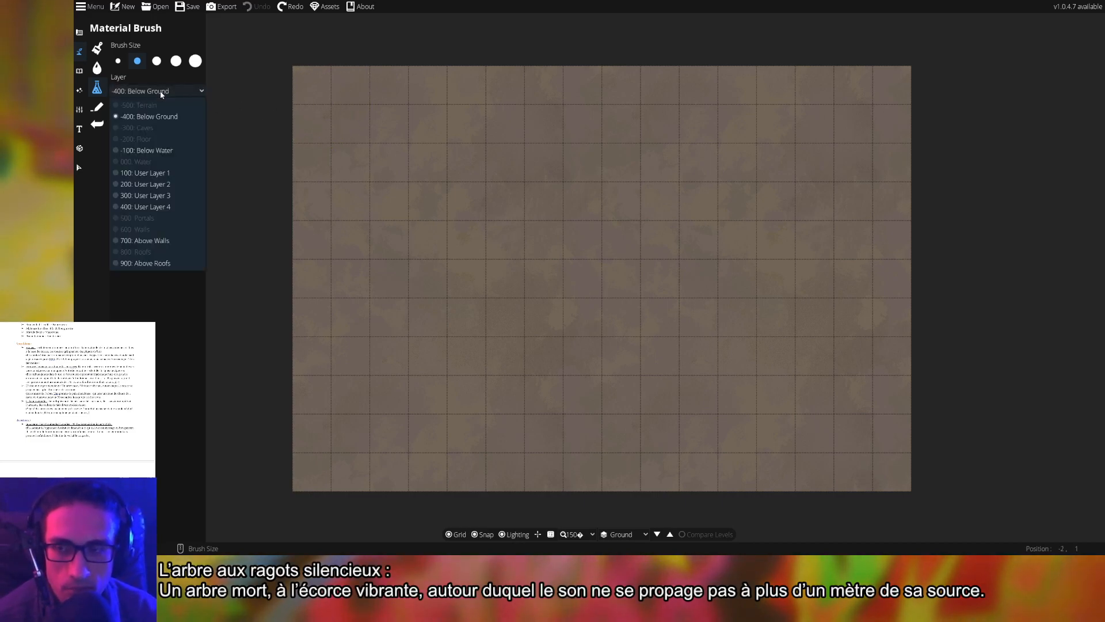
left_click(162, 92)
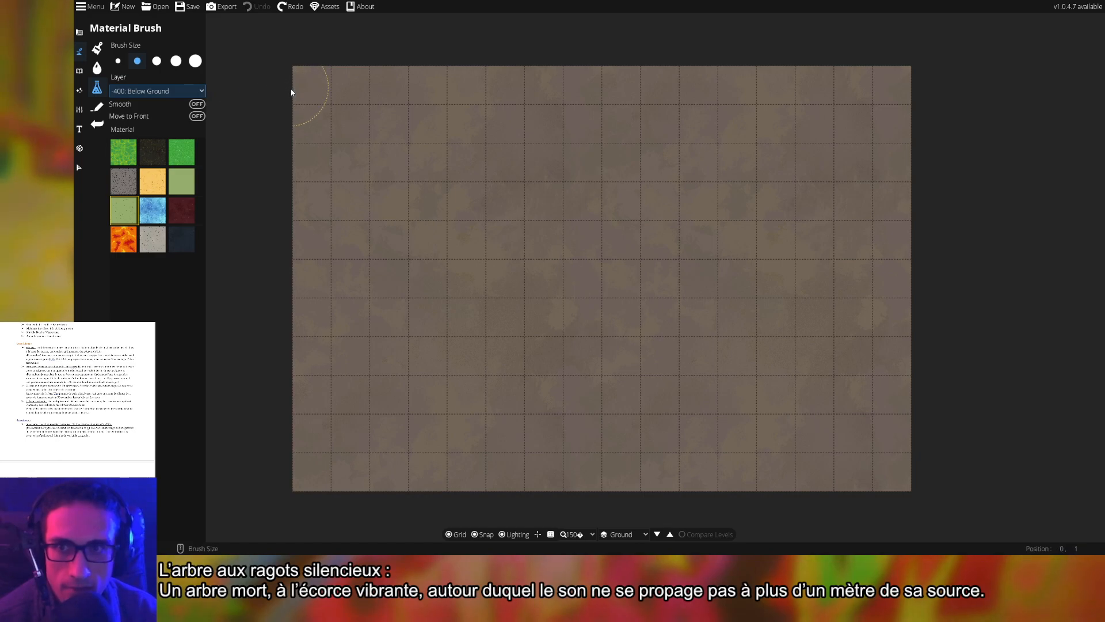
- Paint Grass Tile 2 areas over the four corners of the map, leaving the centre and the path exits bare
mouse_move(277, 174)
left_mouse_down()
mouse_move(289, 95)
mouse_move(328, 72)
mouse_move(501, 72)
left_mouse_up()
mouse_move(915, 69)
left_mouse_down()
mouse_move(826, 73)
mouse_move(922, 148)
mouse_move(928, 170)
mouse_move(903, 76)
mouse_move(915, 121)
left_mouse_up()
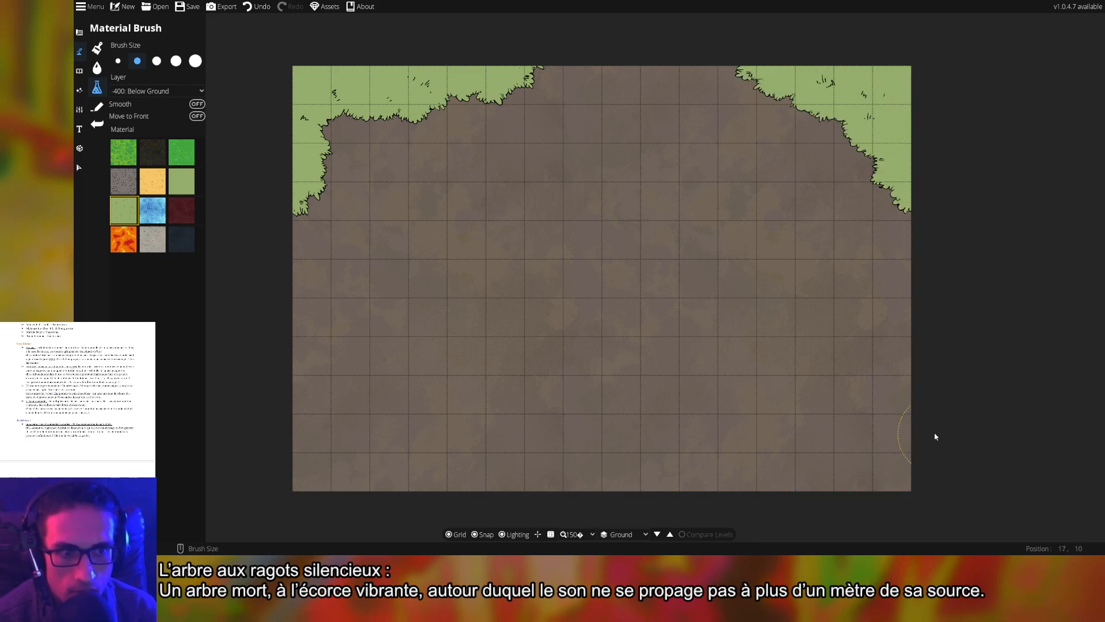
mouse_move(928, 463)
left_mouse_down()
mouse_move(875, 461)
mouse_move(893, 489)
left_mouse_up()
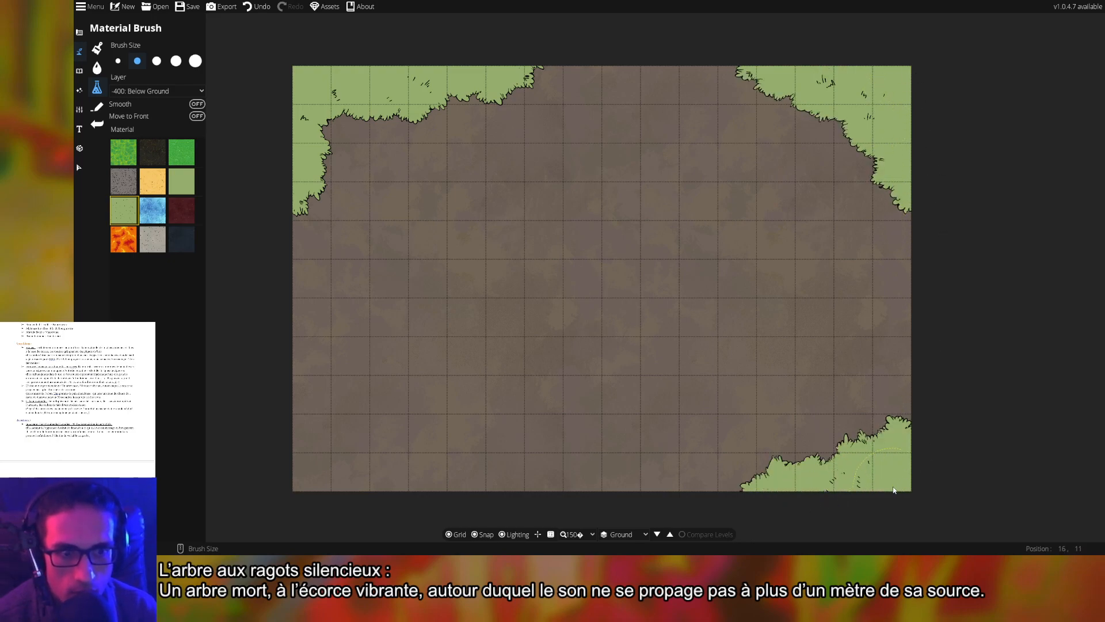
mouse_move(322, 475)
left_mouse_down()
mouse_move(271, 456)
mouse_move(402, 510)
mouse_move(291, 460)
left_mouse_up()
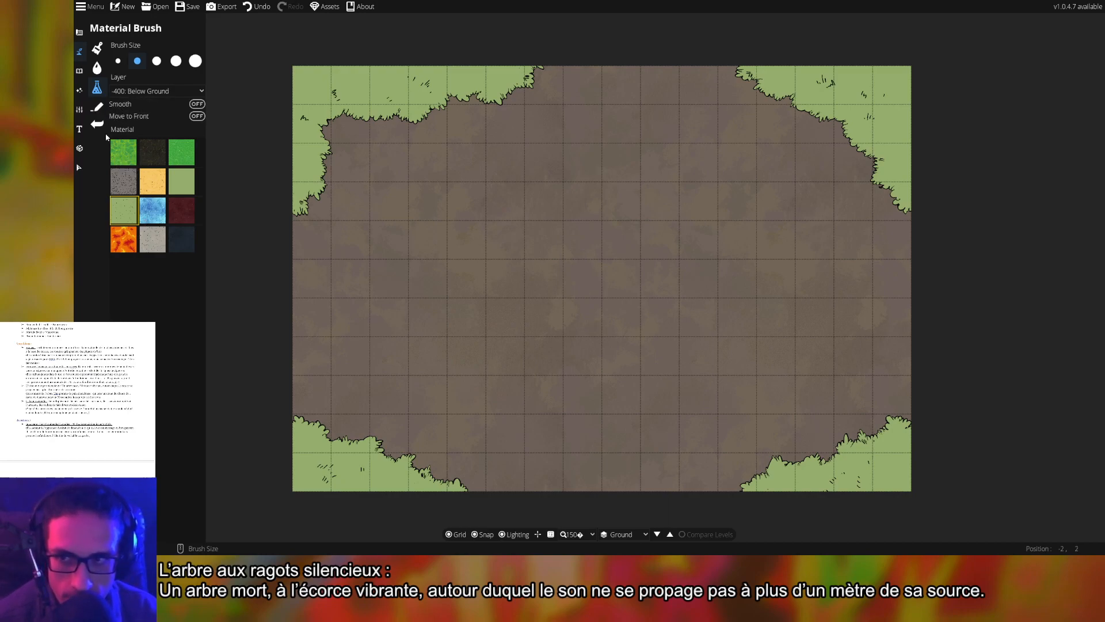
- Unlock four more slots for the Terrain Brush and replace the Terrain Snow slot with Terrain Dry Grass
left_click(98, 107)
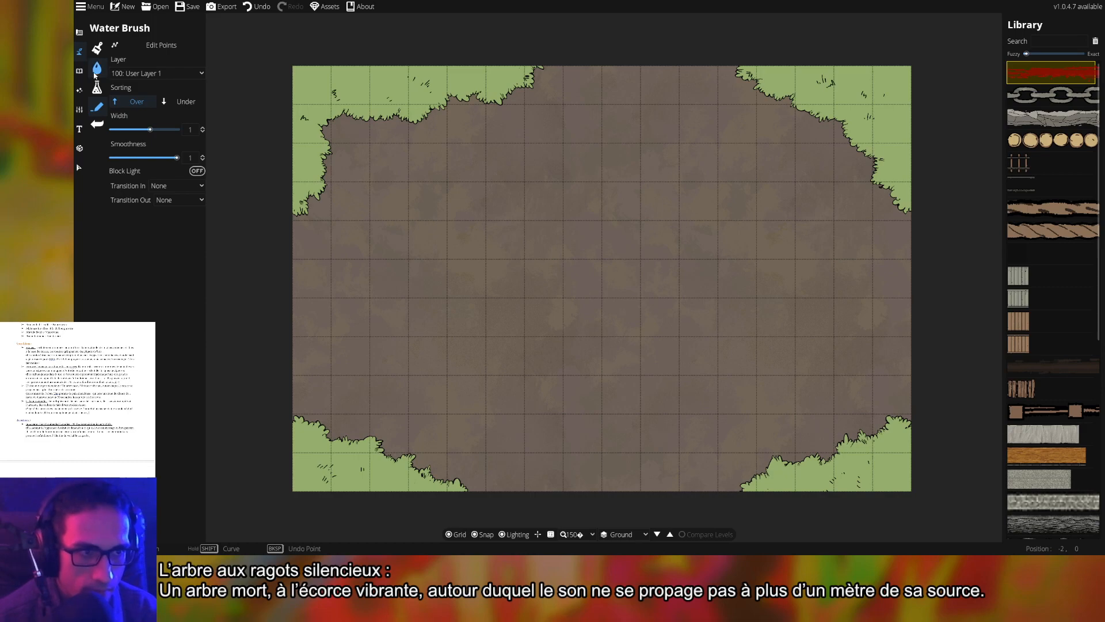
left_click(98, 48)
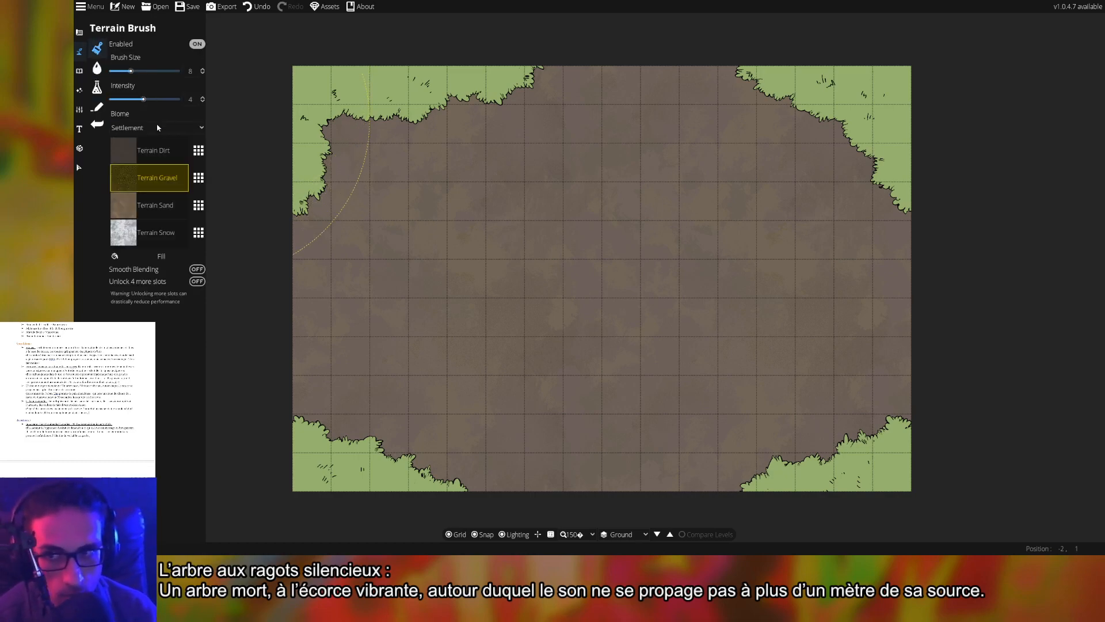
left_click(197, 281)
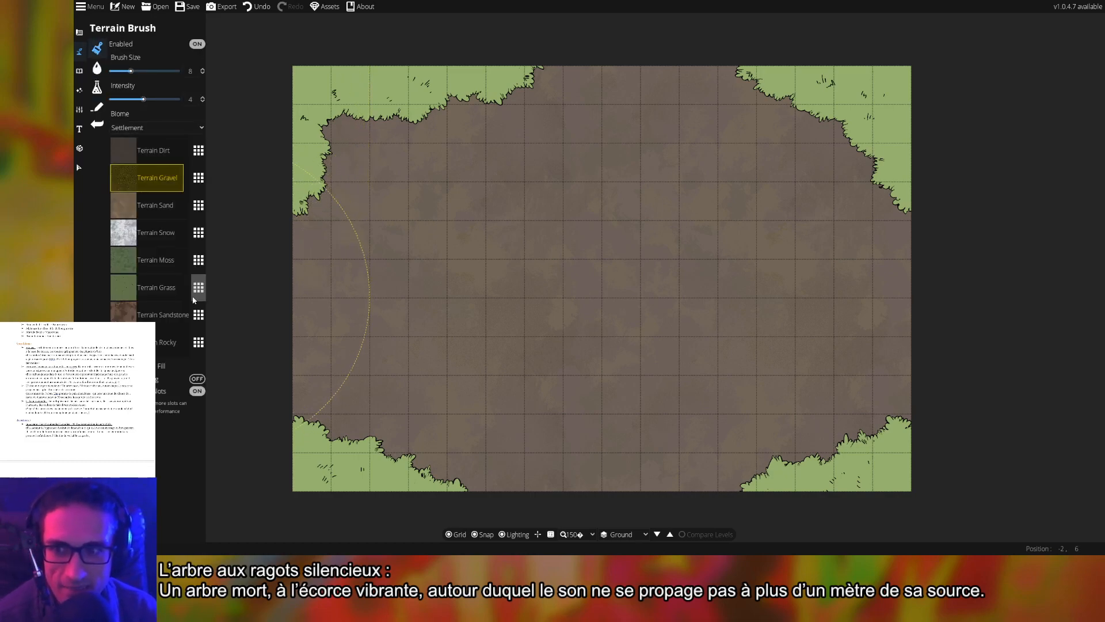
left_click(158, 235)
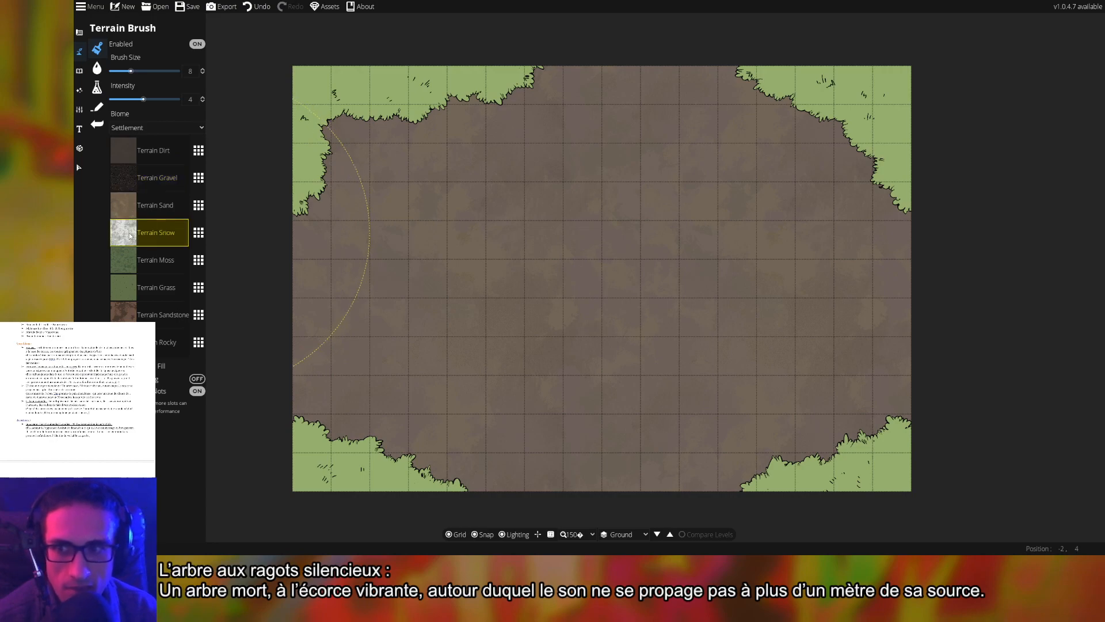
left_click(198, 232)
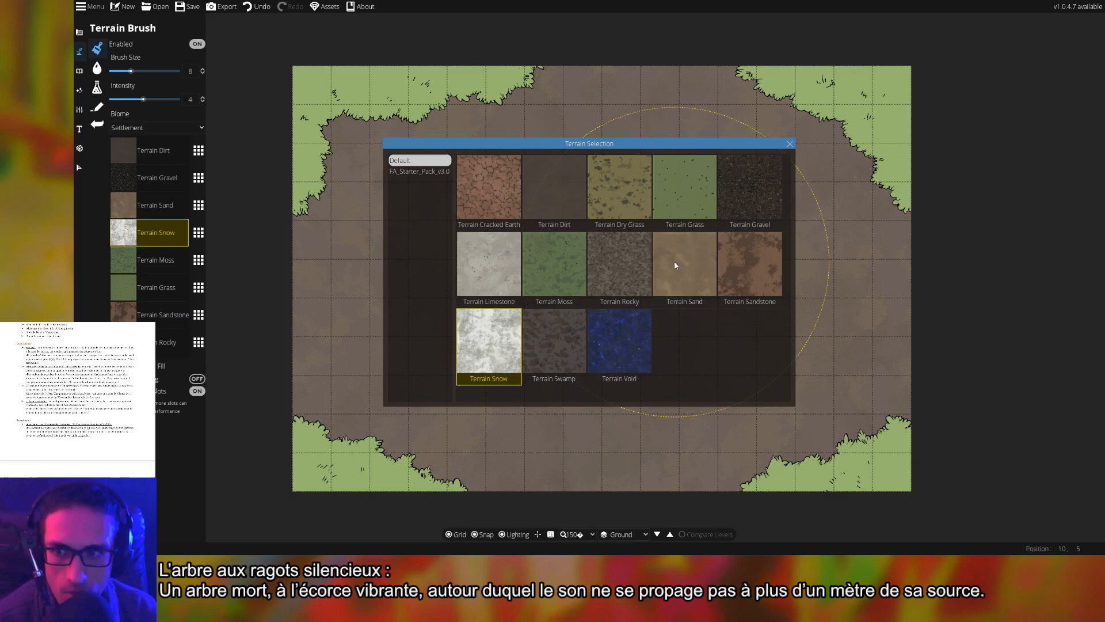
left_click(626, 185)
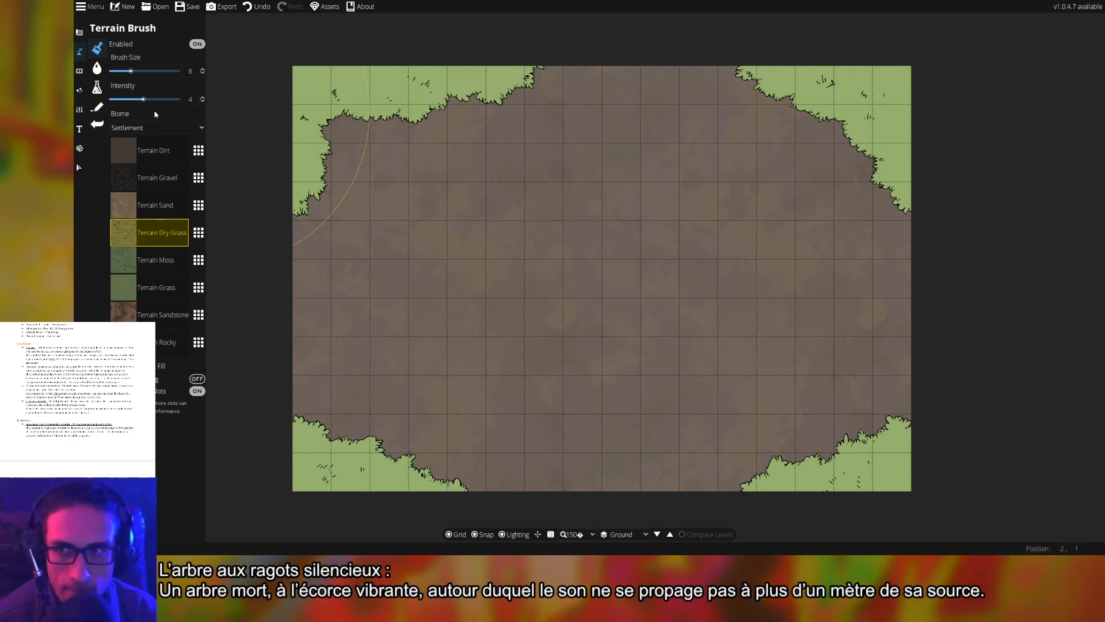
- Paint an oval Terrain Dry Grass patch in the middle of the map with brush size 2
left_click_drag(131, 71, 120, 72)
mouse_move(338, 167)
left_mouse_down()
mouse_move(316, 208)
mouse_move(325, 117)
mouse_move(345, 113)
left_mouse_up()
mouse_move(491, 287)
left_mouse_down()
mouse_move(558, 268)
mouse_move(574, 311)
mouse_move(502, 280)
mouse_move(549, 251)
mouse_move(564, 306)
mouse_move(496, 287)
mouse_move(583, 305)
mouse_move(525, 303)
mouse_move(527, 315)
mouse_move(569, 319)
mouse_move(594, 273)
mouse_move(573, 250)
mouse_move(518, 250)
mouse_move(479, 282)
mouse_move(501, 325)
mouse_move(629, 335)
mouse_move(612, 264)
mouse_move(548, 252)
mouse_move(478, 259)
mouse_move(456, 284)
mouse_move(563, 221)
mouse_move(613, 261)
mouse_move(598, 312)
mouse_move(537, 334)
mouse_move(471, 324)
left_mouse_up()
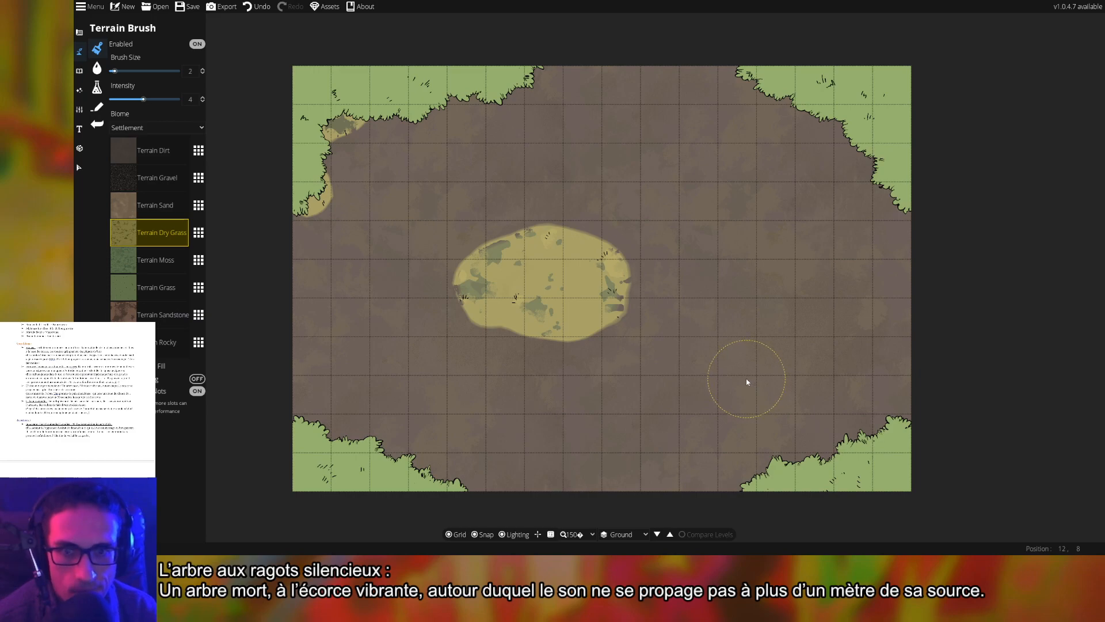
- Paint a Terrain Moss border along the inner edges of the four grassy corners
left_click(154, 270)
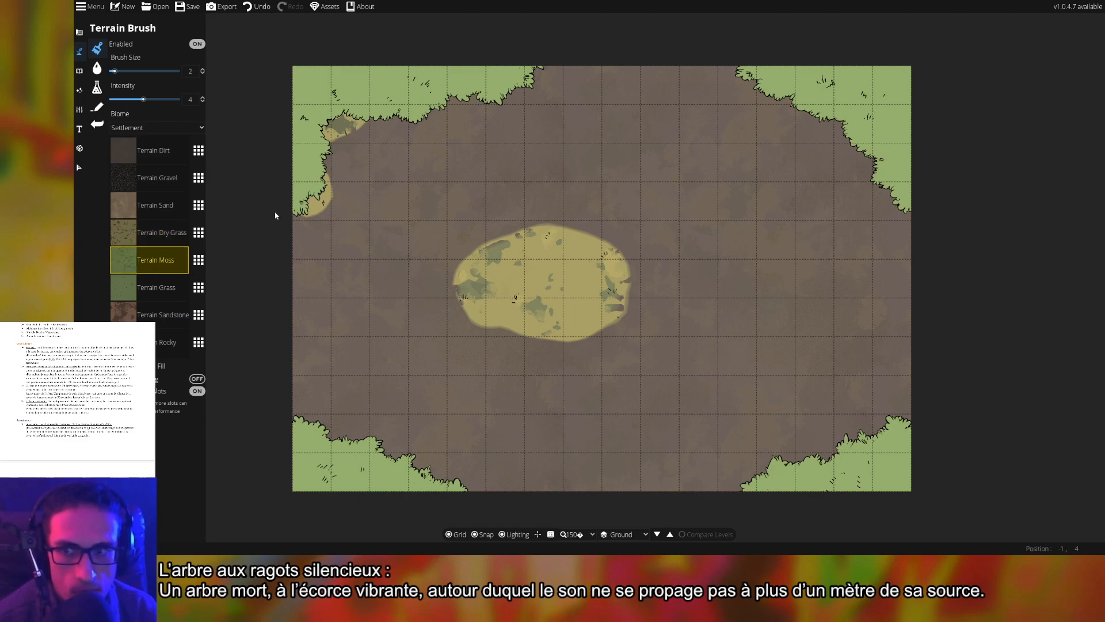
mouse_move(358, 123)
left_mouse_down()
mouse_move(327, 129)
mouse_move(309, 148)
mouse_move(342, 102)
mouse_move(294, 211)
left_mouse_up()
mouse_move(389, 123)
left_mouse_down()
mouse_move(436, 111)
mouse_move(394, 121)
mouse_move(445, 124)
mouse_move(532, 82)
mouse_move(448, 105)
mouse_move(528, 78)
left_mouse_up()
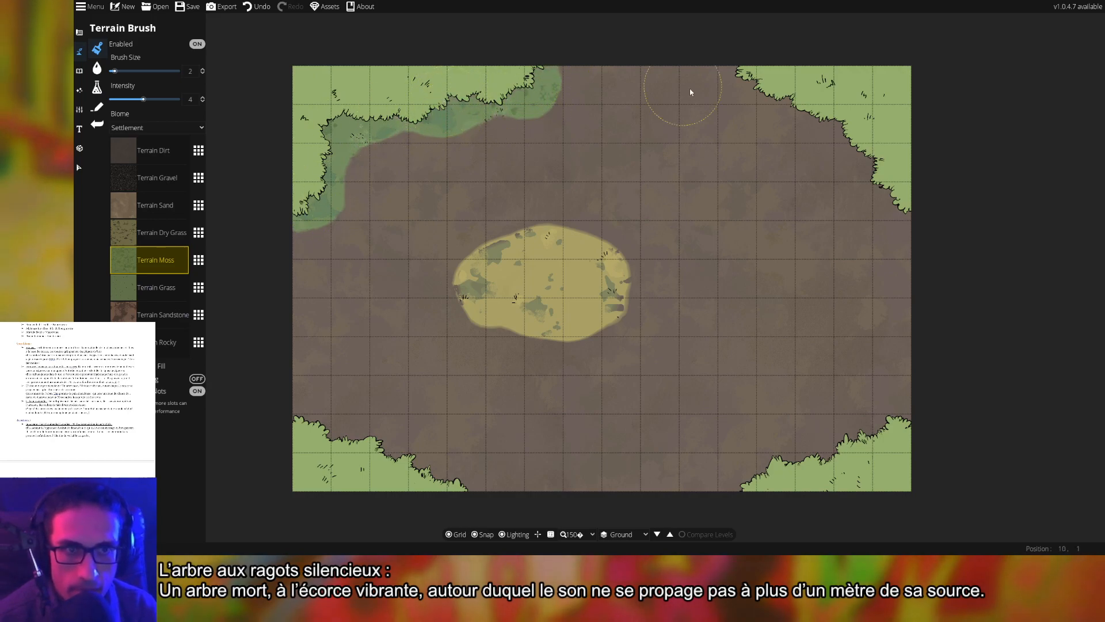
mouse_move(749, 87)
left_mouse_down()
mouse_move(725, 74)
mouse_move(823, 141)
mouse_move(805, 107)
mouse_move(841, 130)
mouse_move(902, 195)
mouse_move(884, 176)
mouse_move(918, 238)
mouse_move(838, 123)
left_mouse_up()
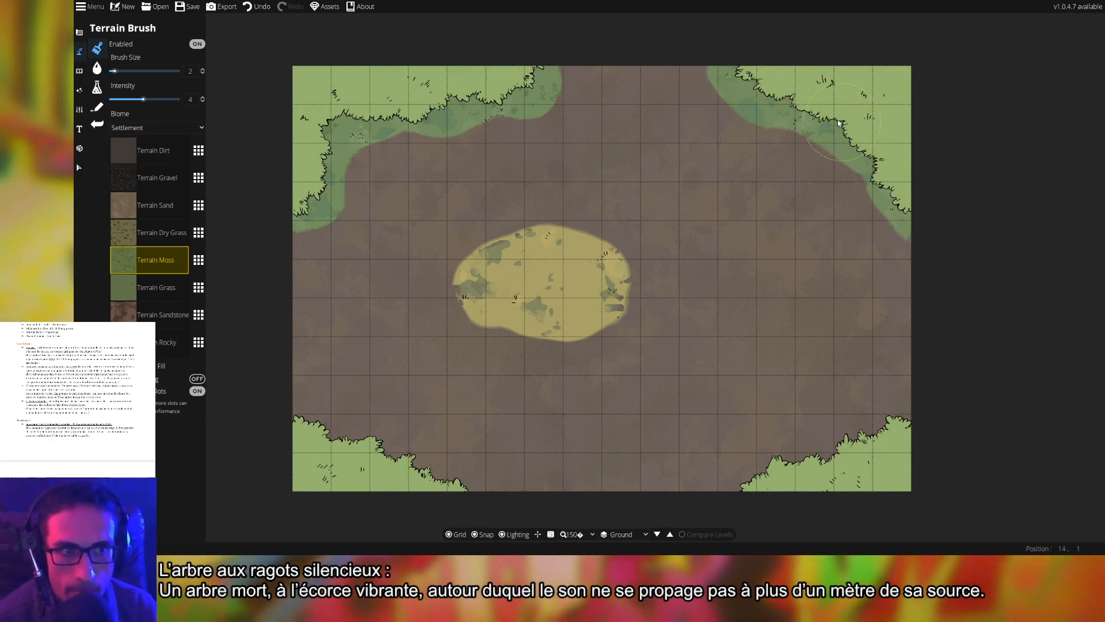
mouse_move(868, 443)
left_mouse_down()
mouse_move(753, 483)
mouse_move(847, 455)
mouse_move(725, 463)
mouse_move(735, 476)
mouse_move(769, 470)
mouse_move(755, 489)
mouse_move(732, 486)
left_mouse_up()
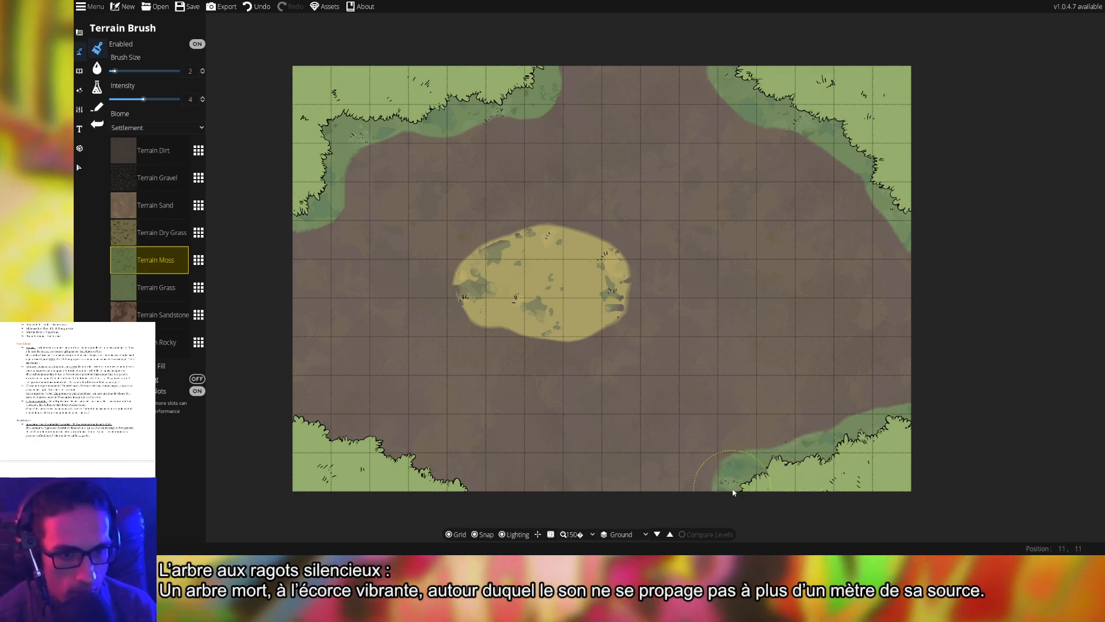
mouse_move(417, 475)
left_mouse_down()
mouse_move(450, 476)
mouse_move(485, 501)
mouse_move(354, 433)
mouse_move(405, 458)
mouse_move(383, 441)
mouse_move(288, 417)
left_mouse_up()
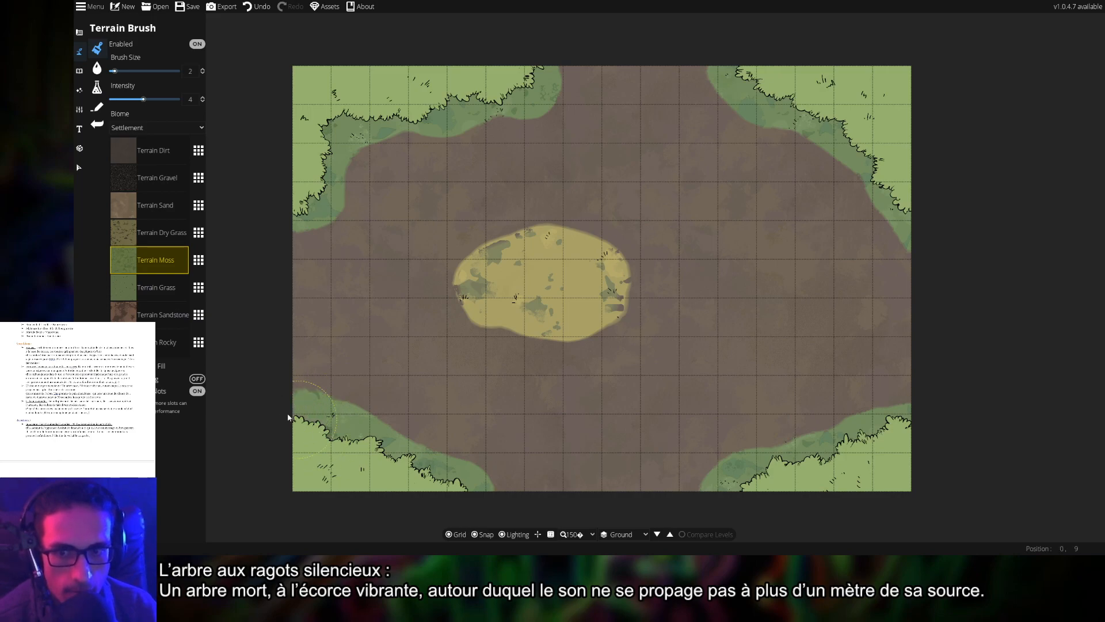
- Extend the central patch toward the east and along its upper edge with Terrain Dry Grass
left_click(146, 236)
left_click_drag(631, 260, 650, 264)
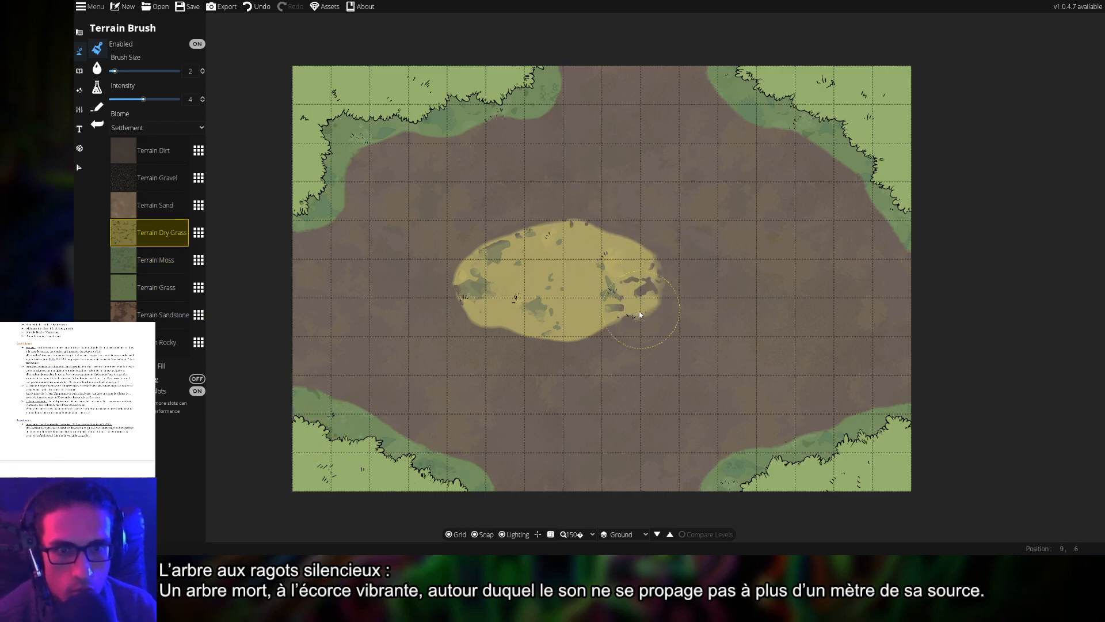
mouse_move(605, 229)
left_mouse_down()
mouse_move(640, 241)
mouse_move(679, 293)
mouse_move(605, 317)
mouse_move(688, 313)
mouse_move(712, 288)
mouse_move(669, 255)
mouse_move(604, 238)
mouse_move(581, 235)
left_mouse_up()
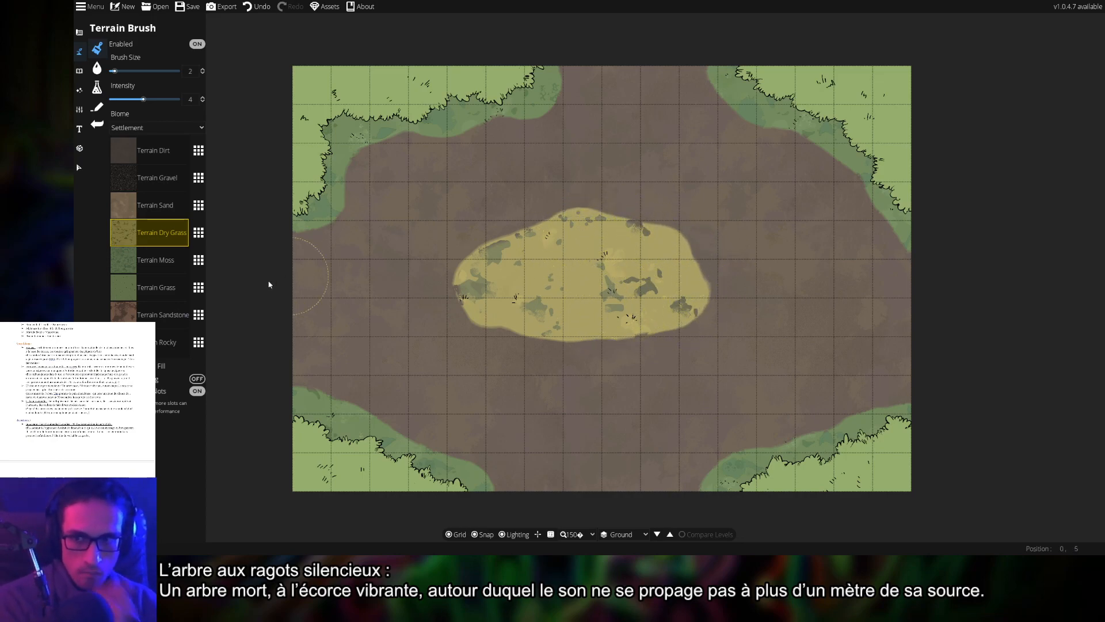
- Add small Terrain Grass touches along the moss borders of all four corners with brush size 1
left_click(153, 287)
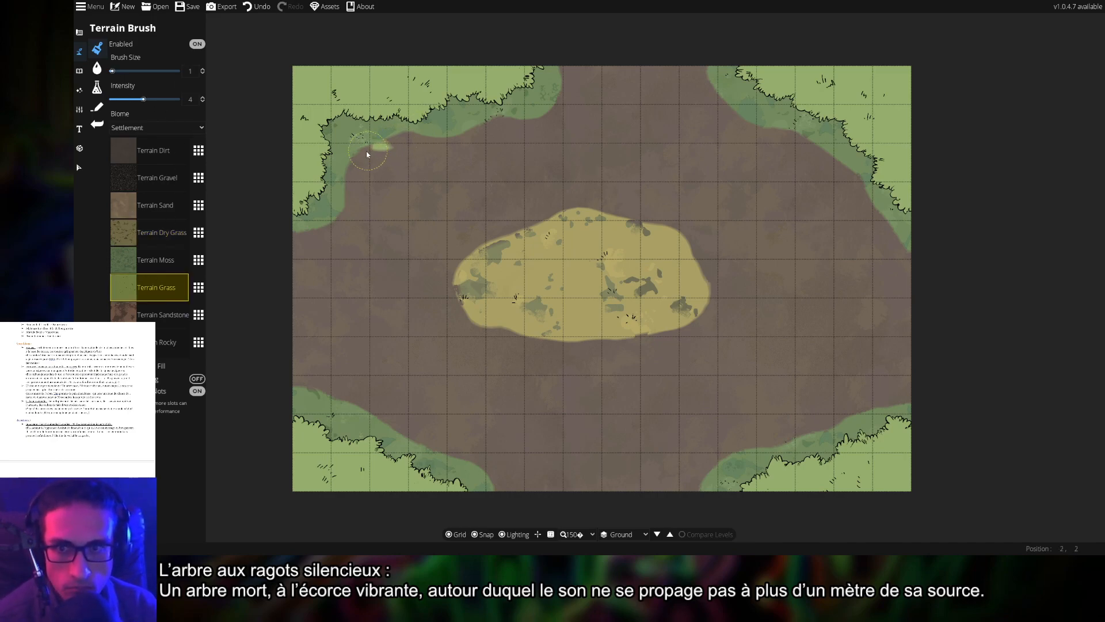
left_click_drag(346, 168, 349, 180)
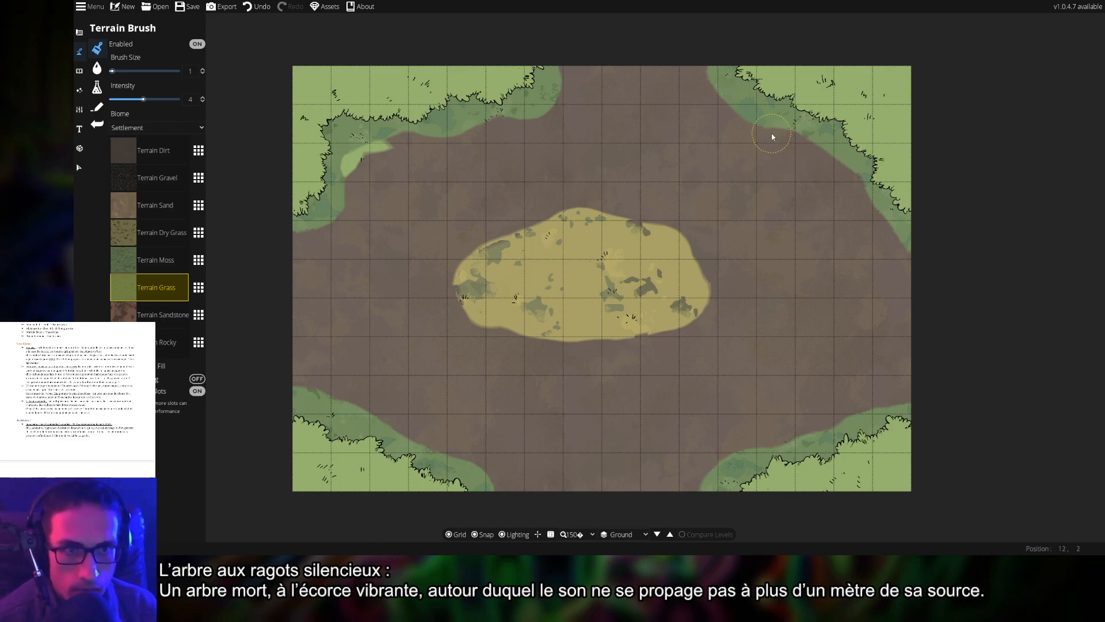
left_click_drag(818, 149, 864, 196)
left_click_drag(903, 254, 909, 260)
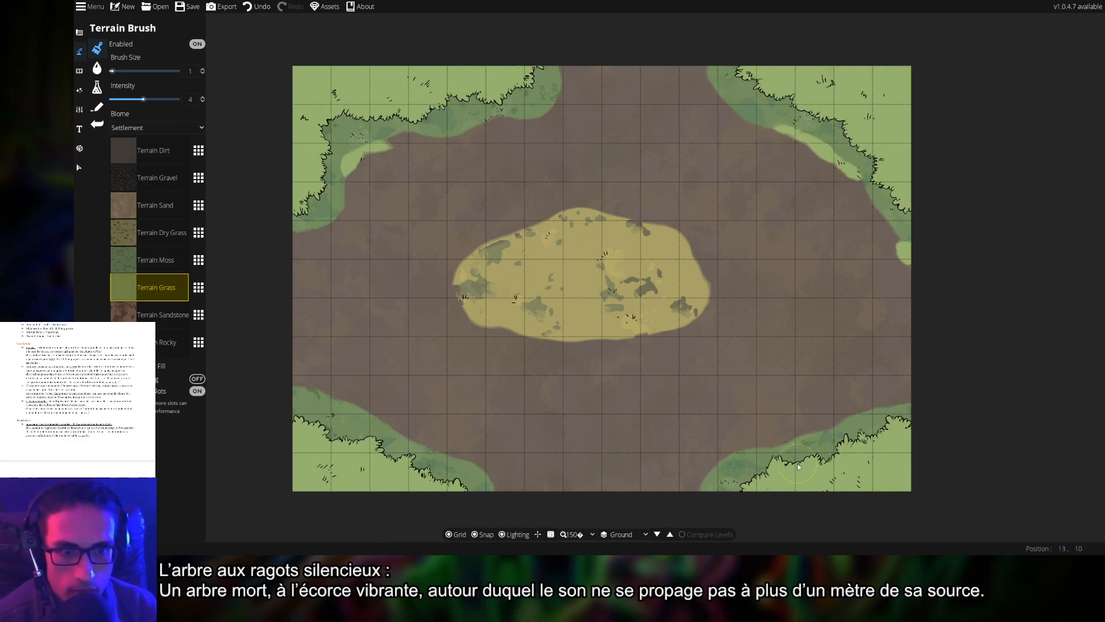
left_click_drag(733, 456, 691, 488)
mouse_move(423, 449)
left_mouse_down()
mouse_move(486, 467)
mouse_move(475, 470)
left_mouse_up()
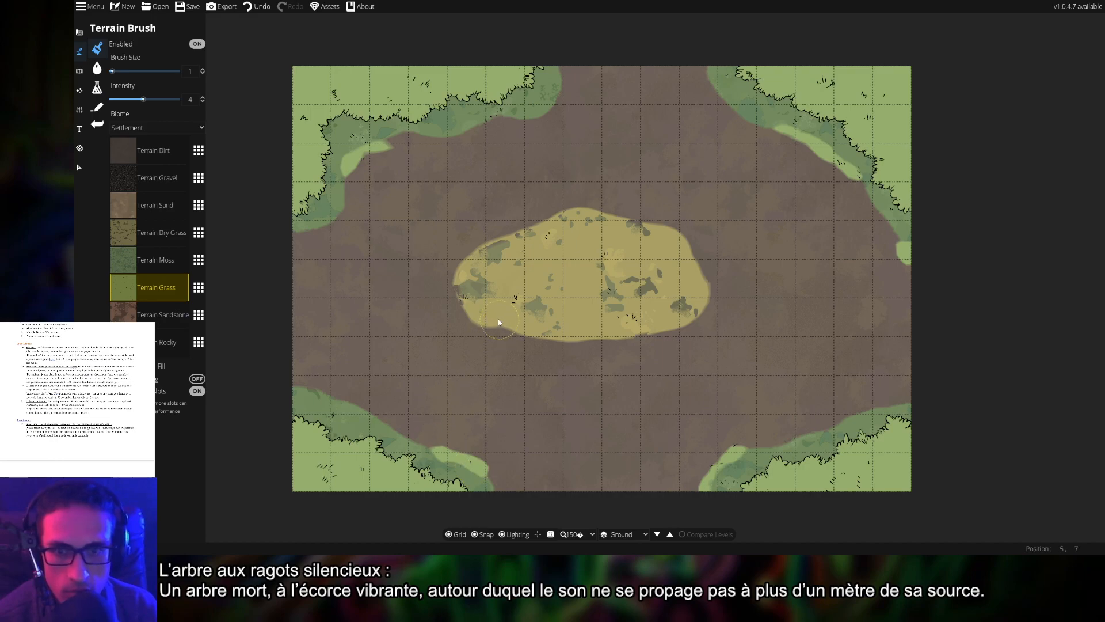
- Line the lower edge of the central dry grass patch with Terrain Grass and Terrain Moss
mouse_move(496, 331)
left_mouse_down()
mouse_move(638, 343)
mouse_move(563, 343)
left_mouse_up()
left_click(143, 264)
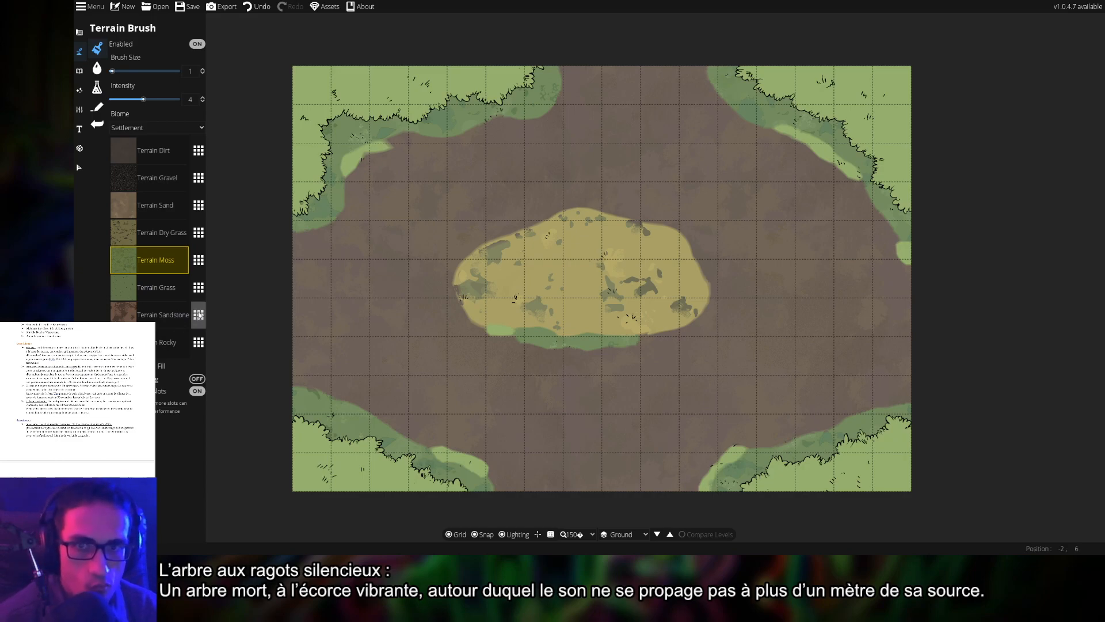
- Paint Terrain Rocky trails from the top to the right edge and from the left edge to the bottom, using brush size 2 and intensity 4.3
left_click(163, 349)
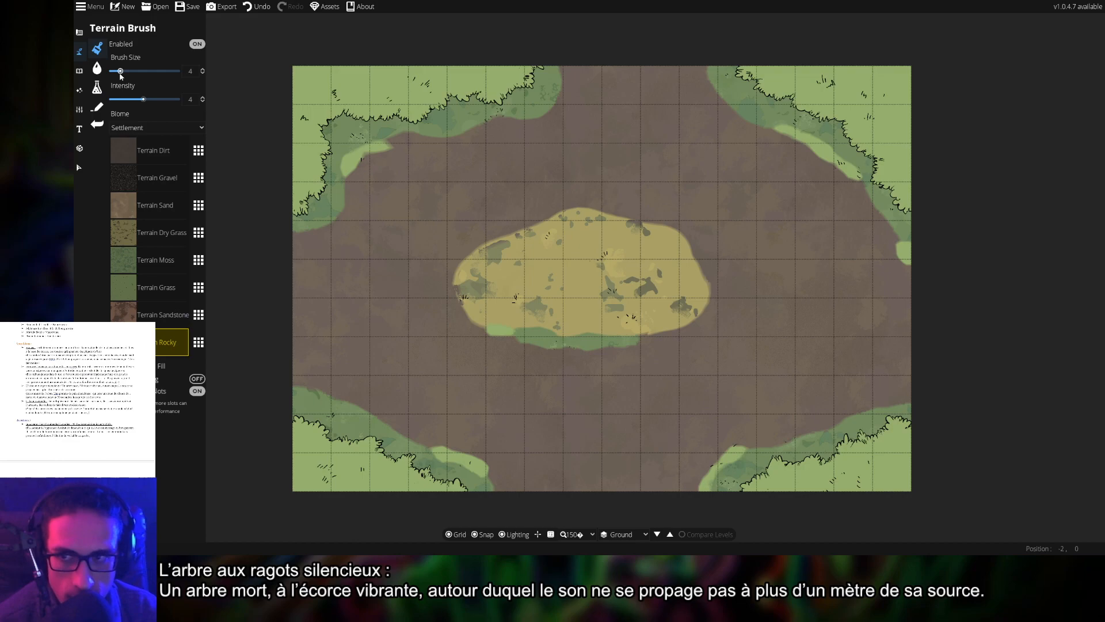
left_click(147, 99)
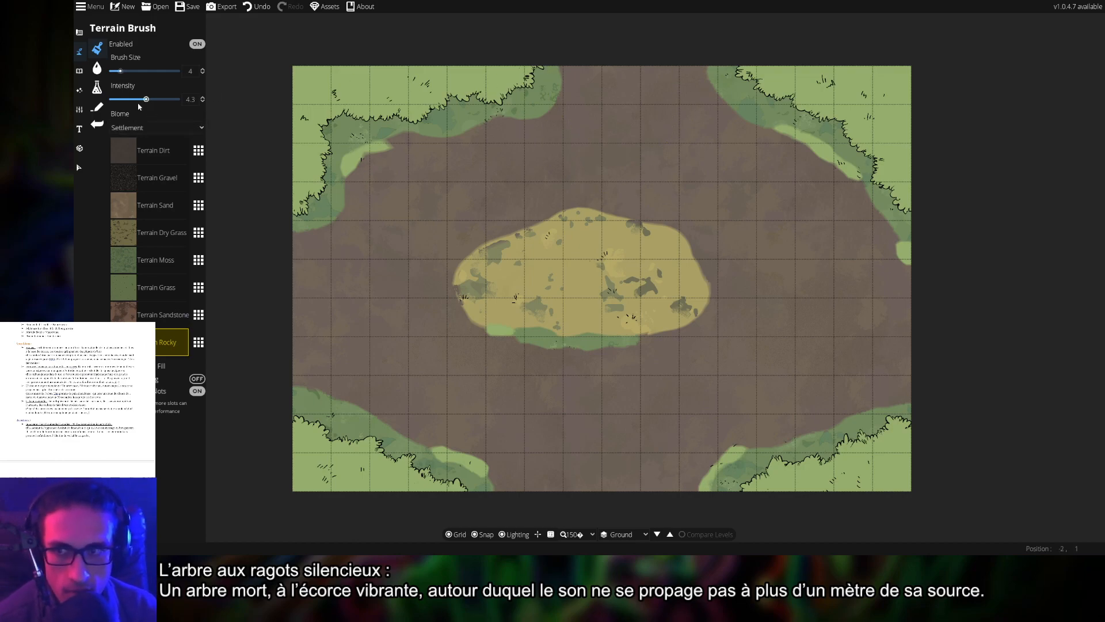
mouse_move(632, 81)
left_mouse_down()
mouse_move(641, 95)
mouse_move(632, 75)
left_mouse_up()
mouse_move(679, 144)
left_mouse_down()
mouse_move(810, 258)
mouse_move(921, 321)
mouse_move(846, 334)
left_mouse_up()
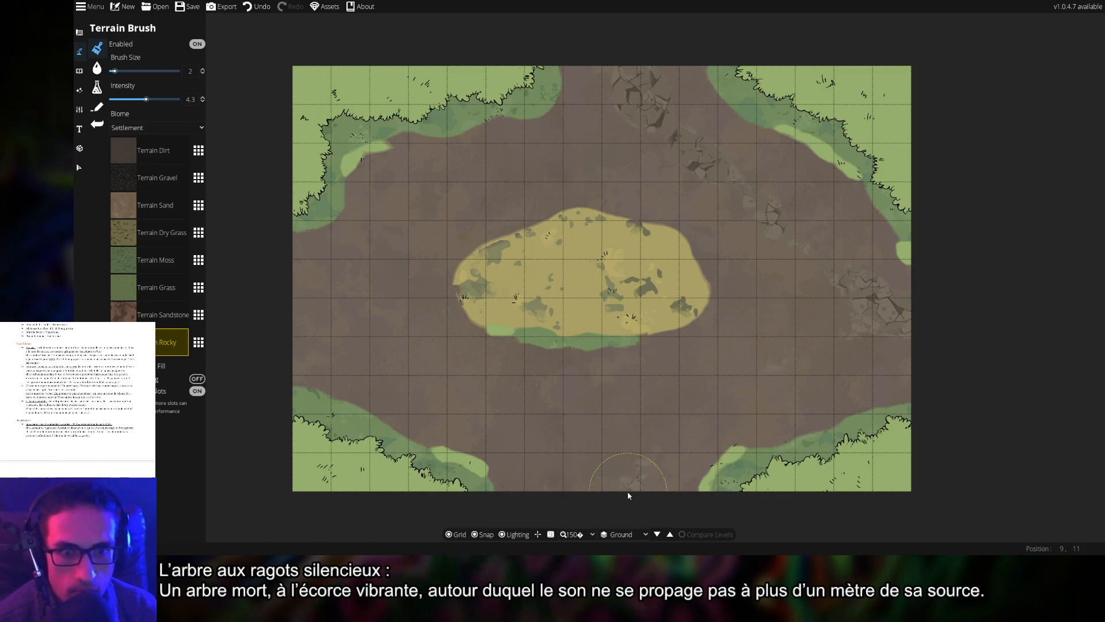
left_click_drag(304, 331, 418, 378)
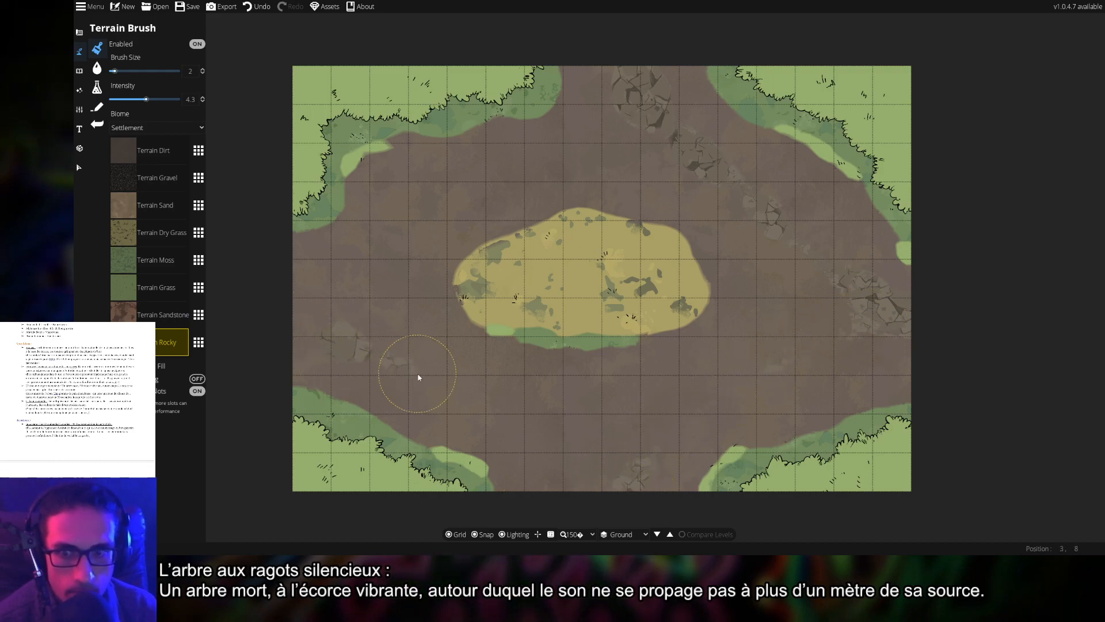
left_click_drag(504, 425, 554, 464)
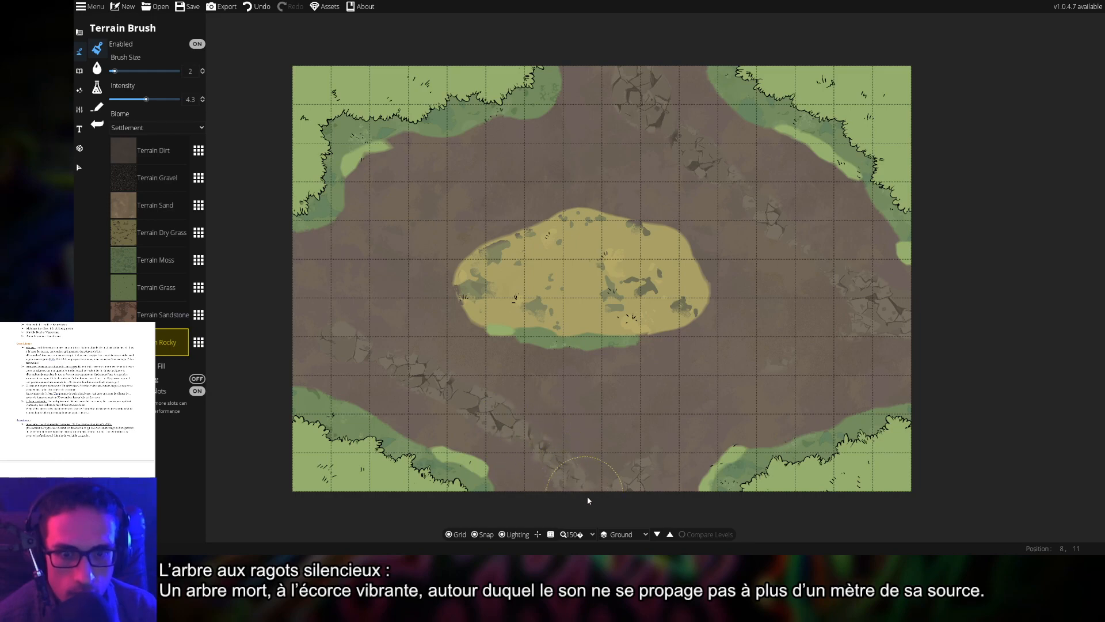
- Paint more Terrain Rocky strokes around the central dry grass patch, linking the rocky trails on all its sides
mouse_move(342, 345)
left_mouse_down()
mouse_move(314, 299)
mouse_move(316, 263)
mouse_move(380, 246)
mouse_move(486, 179)
mouse_move(555, 165)
mouse_move(602, 119)
mouse_move(621, 56)
left_mouse_up()
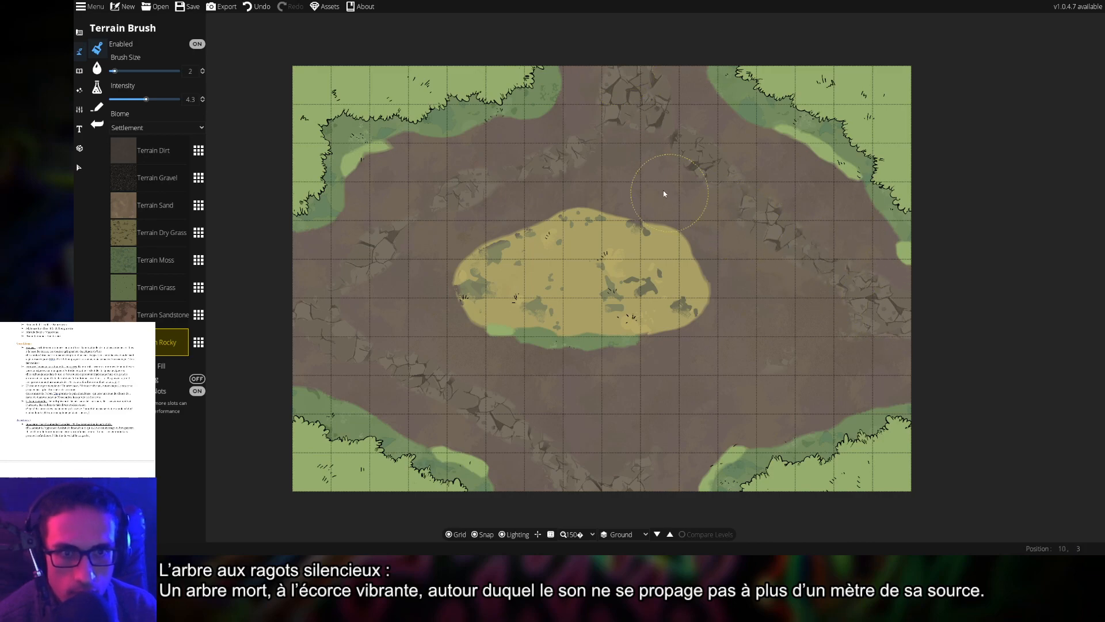
mouse_move(576, 169)
left_mouse_down()
mouse_move(678, 185)
mouse_move(795, 316)
mouse_move(823, 285)
left_mouse_up()
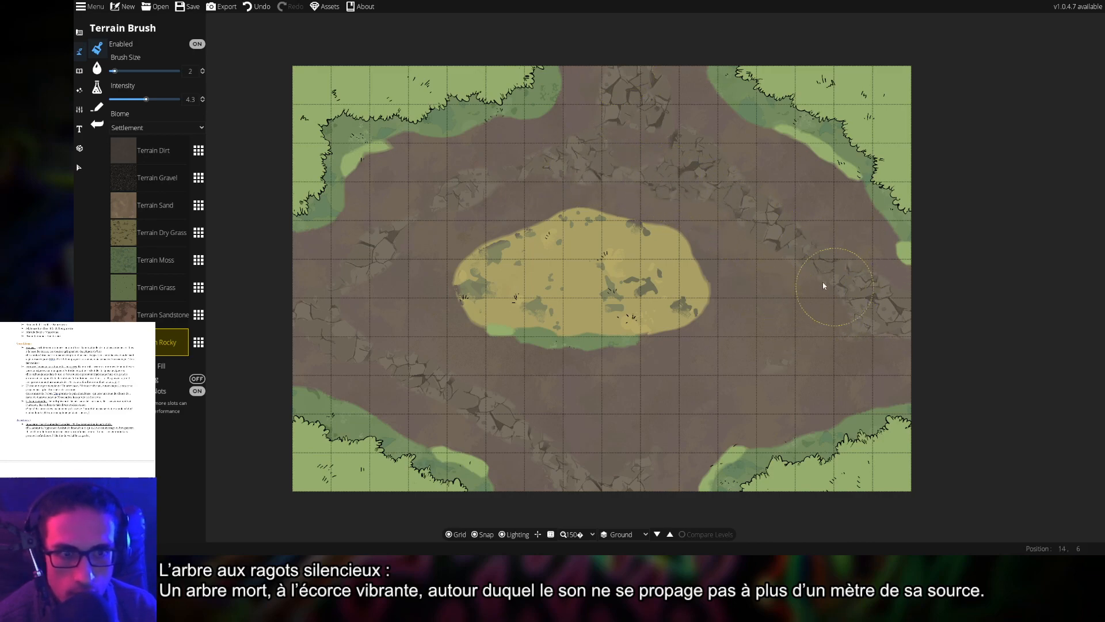
mouse_move(854, 332)
left_mouse_down()
mouse_move(620, 457)
mouse_move(729, 427)
left_mouse_up()
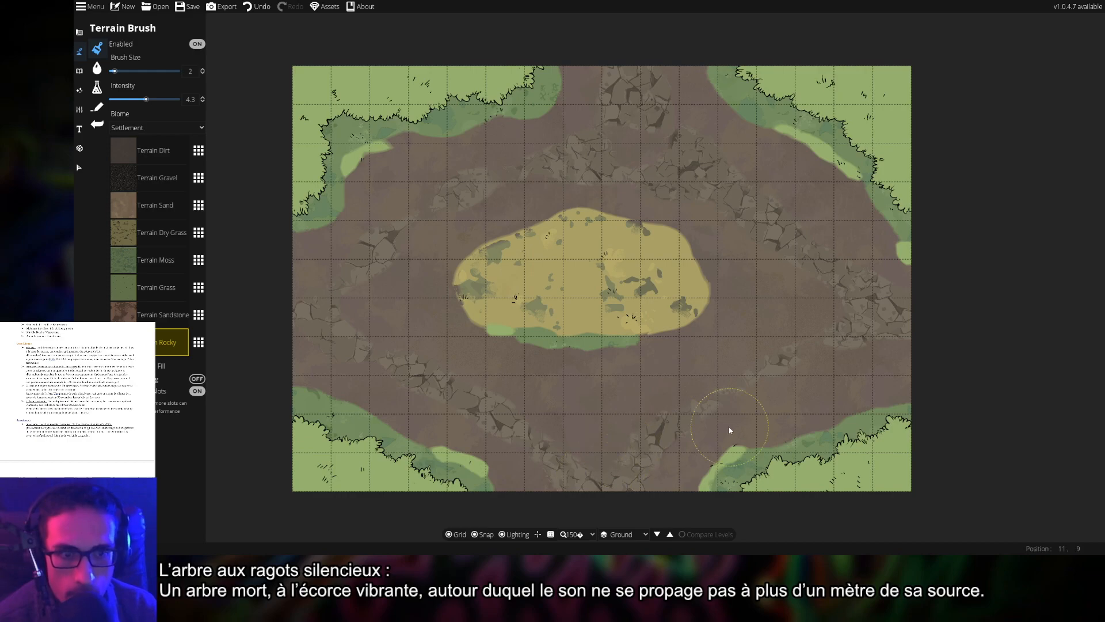
mouse_move(383, 361)
left_mouse_down()
mouse_move(352, 320)
mouse_move(509, 350)
mouse_move(347, 311)
left_mouse_up()
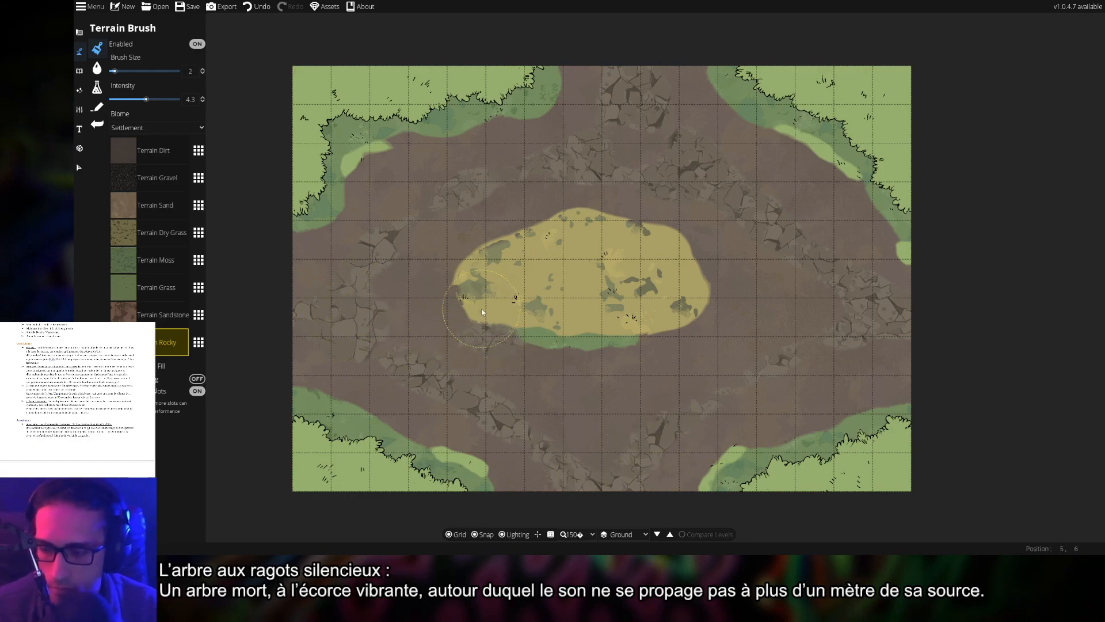
- Extend the Terrain Rocky areas from the west and east edges toward the central dry grass patch
key("ctrl+z")
key("ctrl+z")
left_click_drag(332, 313, 445, 301)
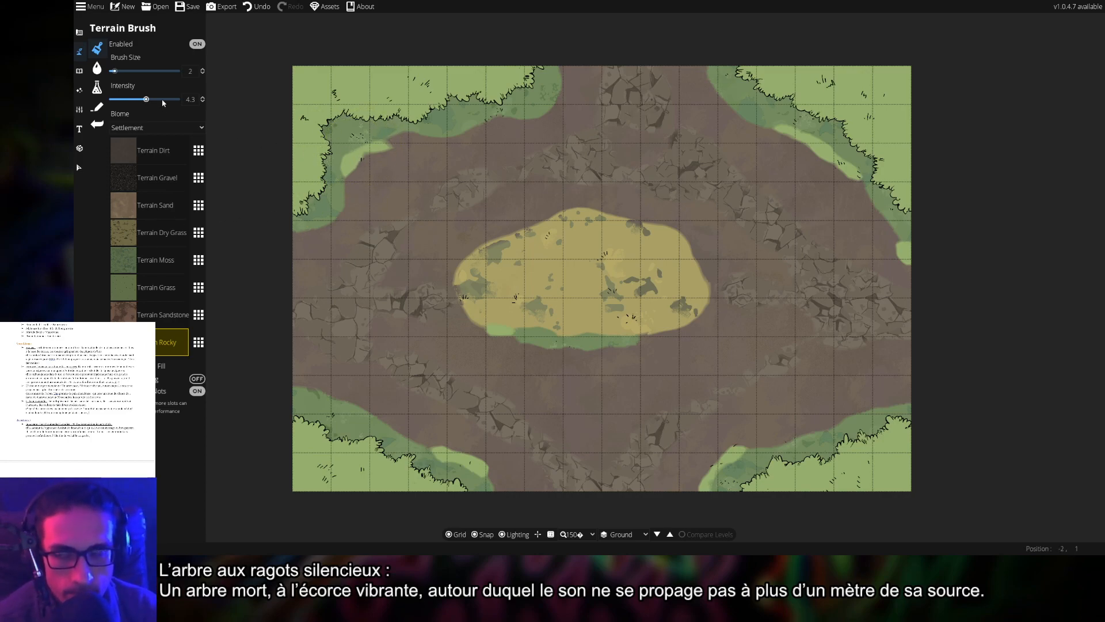
left_click(96, 87)
left_click(96, 68)
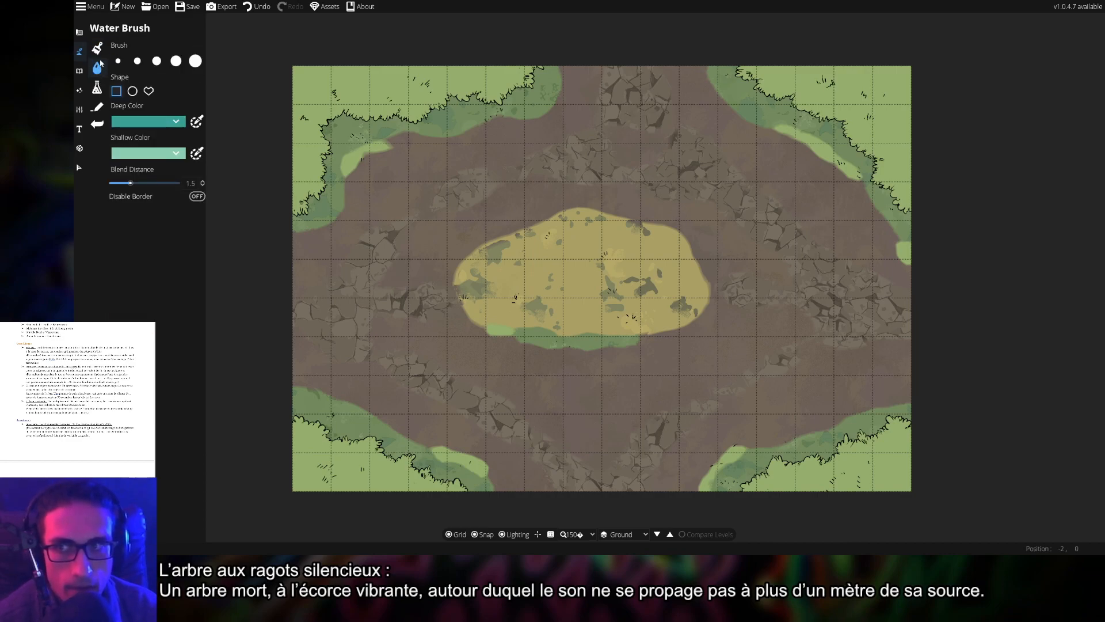
left_click(100, 51)
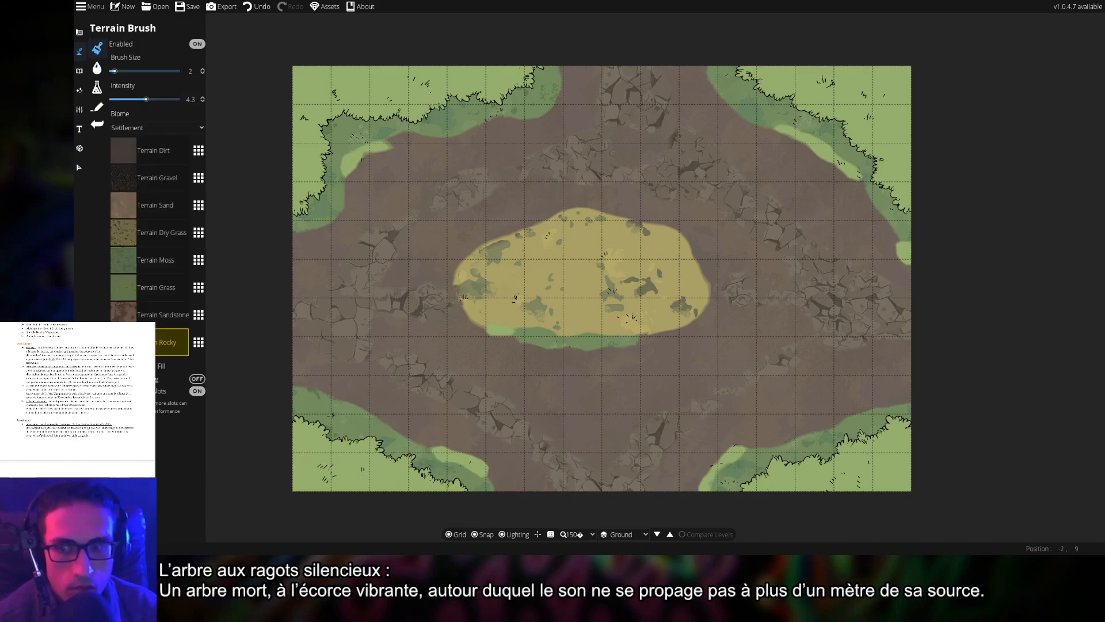
left_click(79, 167)
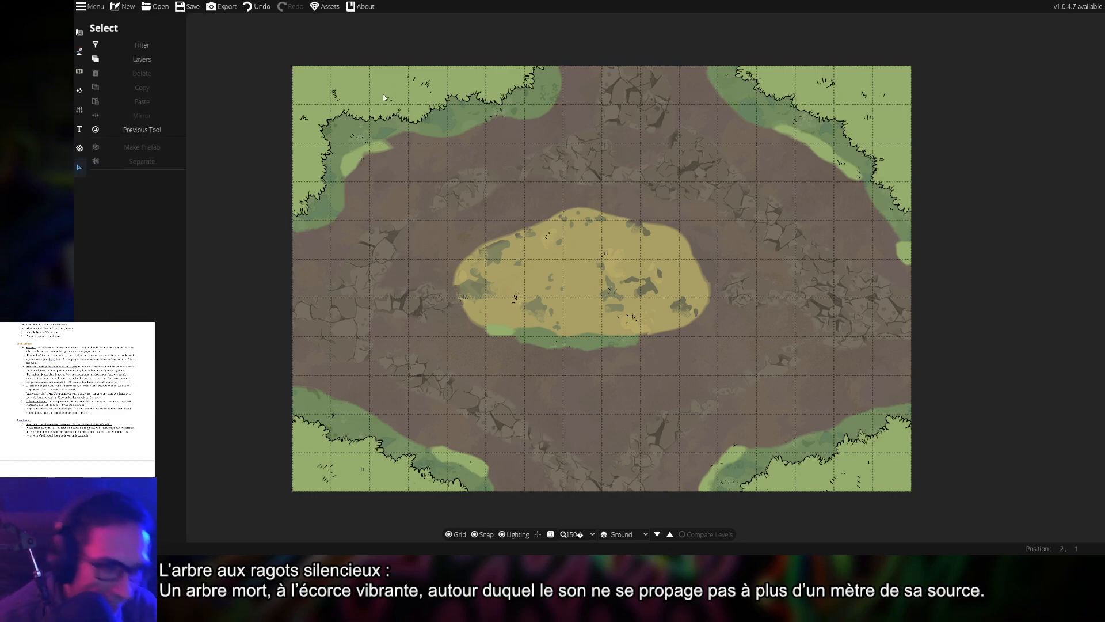
left_click(79, 52)
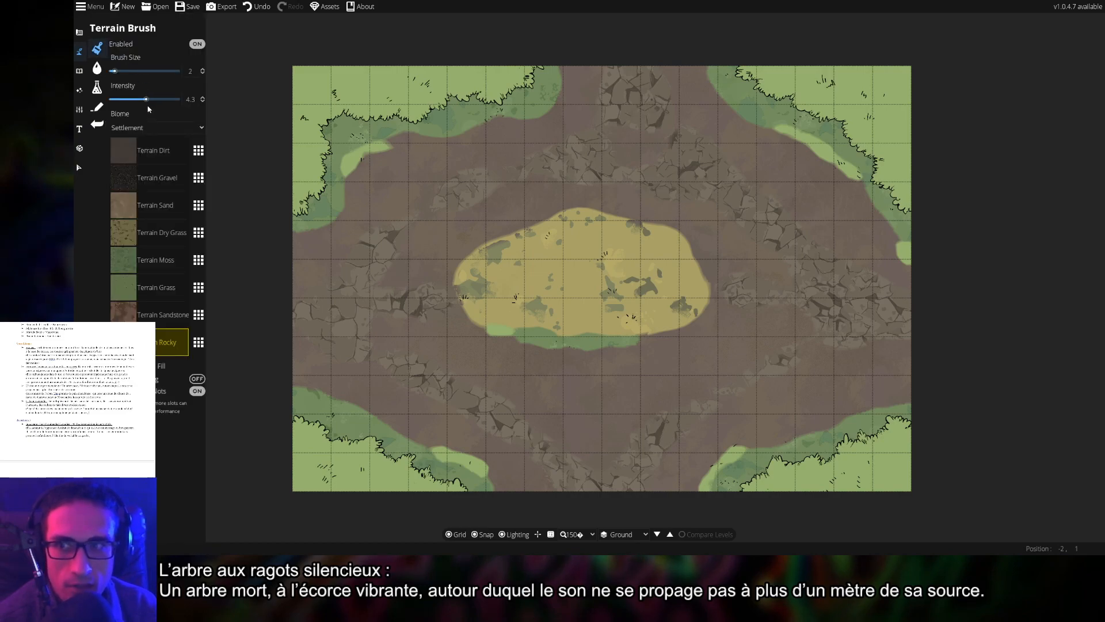
left_click(97, 68)
left_click(97, 87)
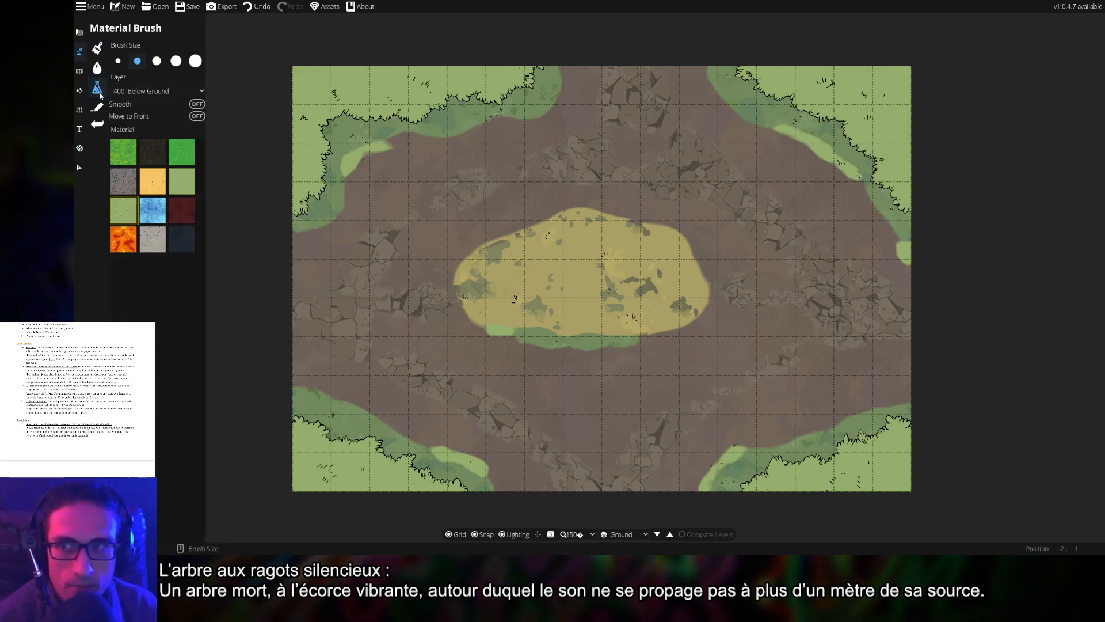
left_click(179, 95)
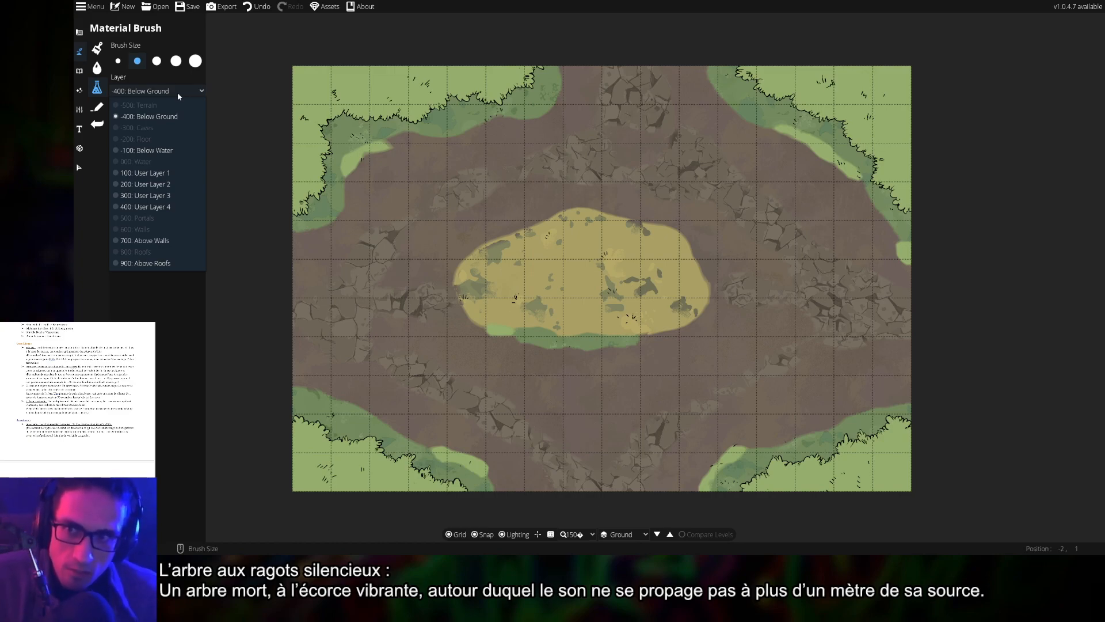
left_click(80, 75)
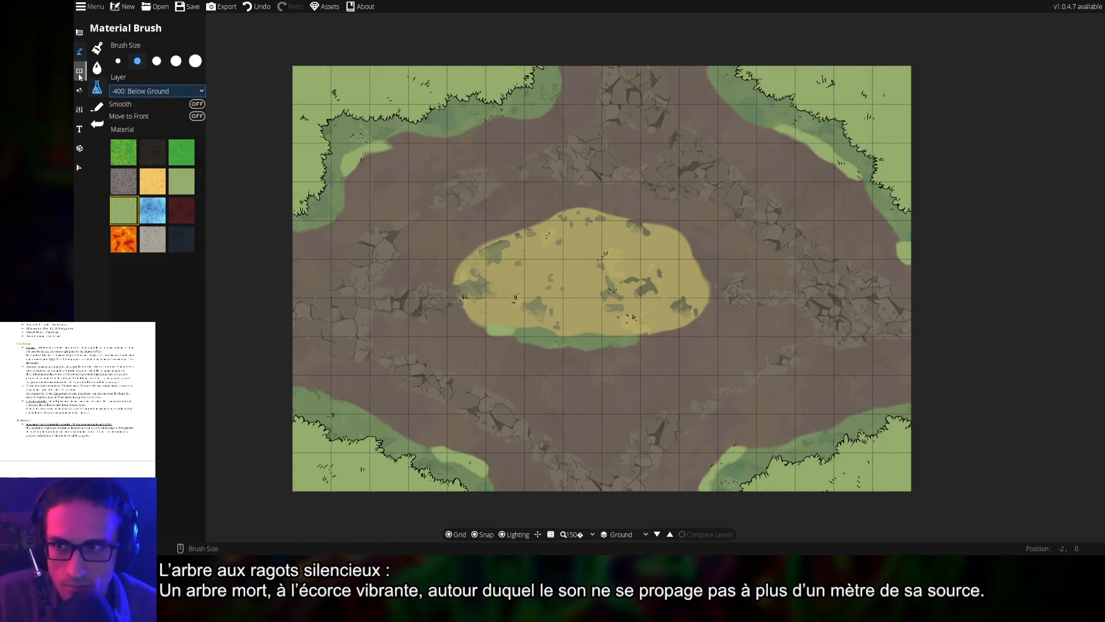
- Set the Object Tool to layer -400: Below Ground with Under sorting
left_click(80, 72)
left_click(118, 50)
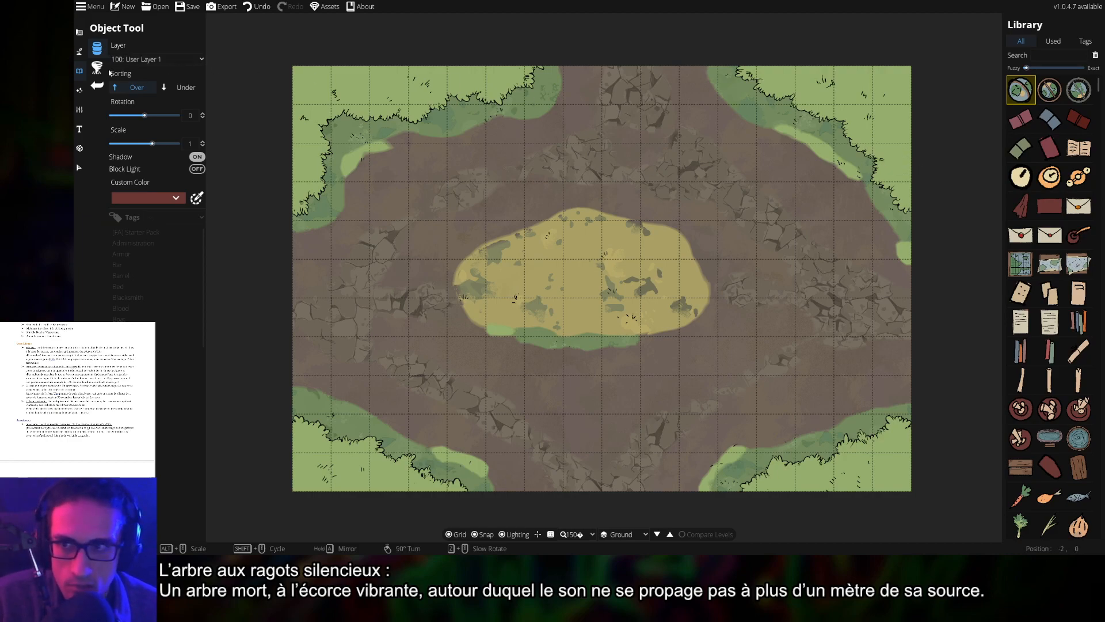
left_click(173, 59)
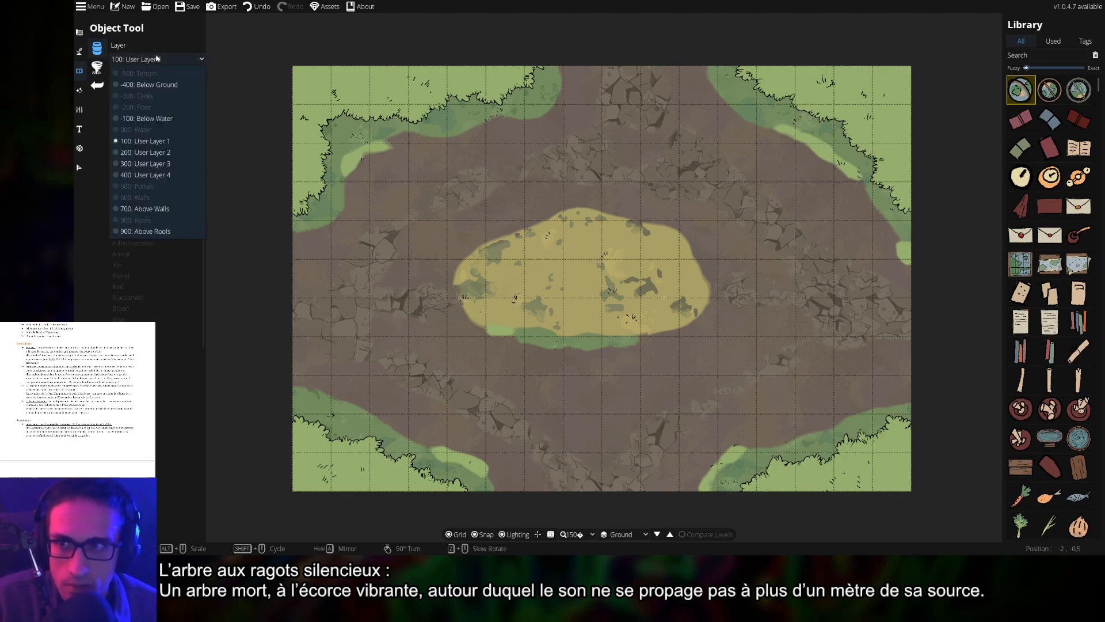
left_click(160, 85)
left_click(1018, 212)
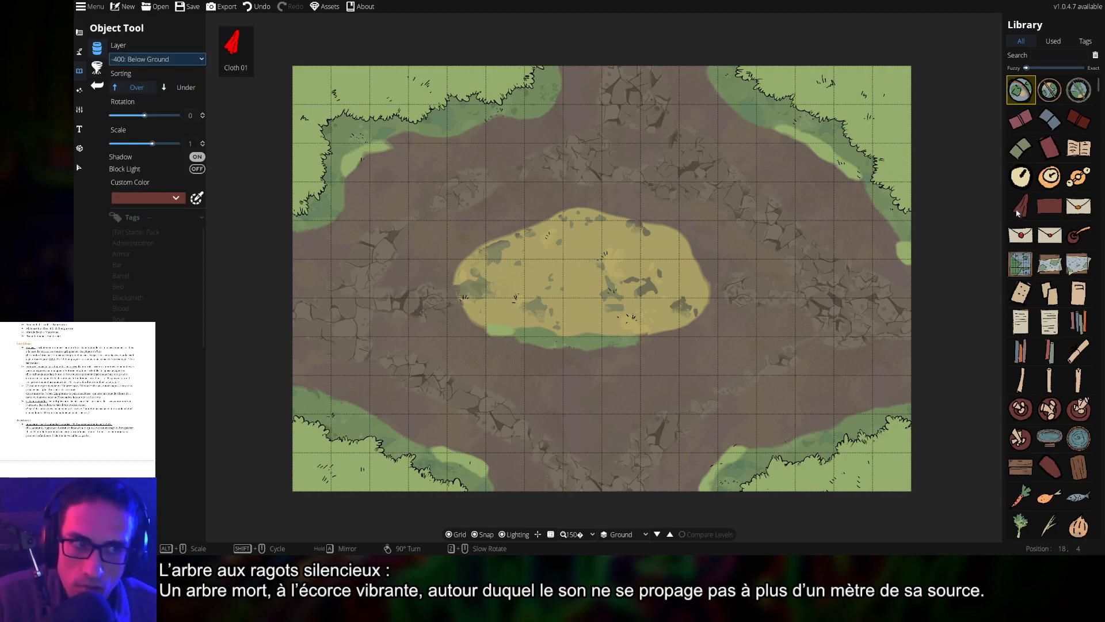
left_click(179, 87)
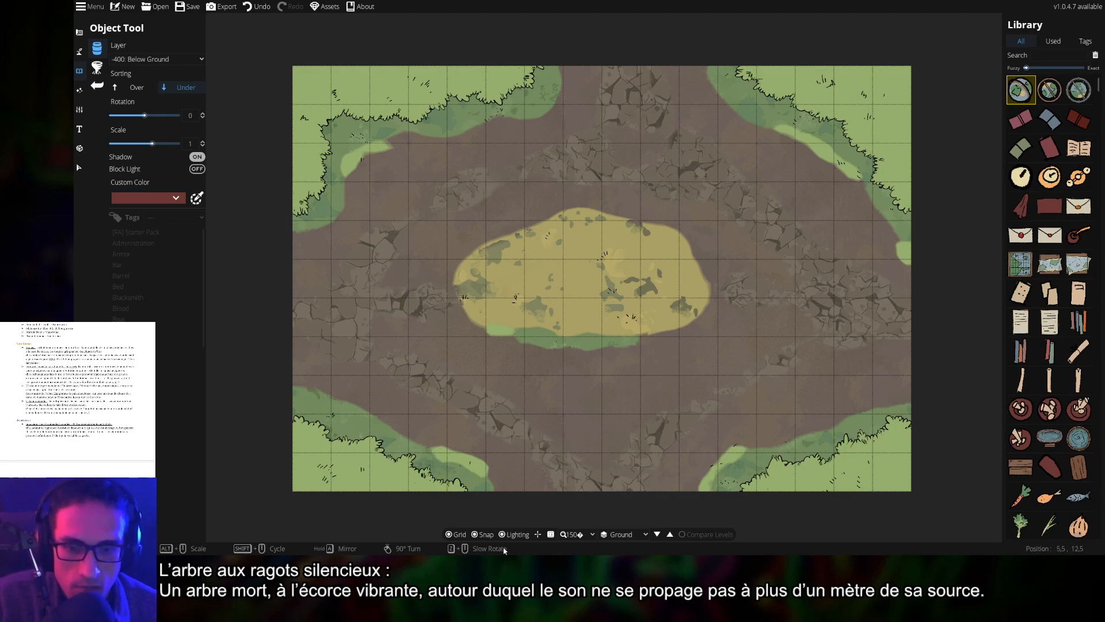
- Turn off snapping while keeping the grid displayed
left_click(453, 535)
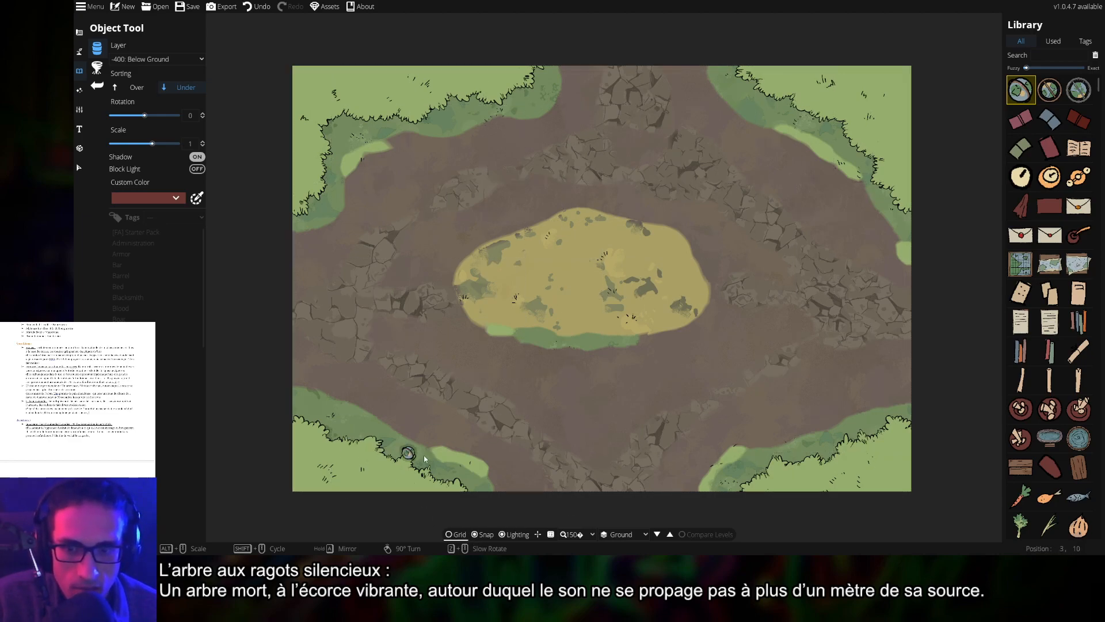
left_click(454, 535)
left_click(475, 534)
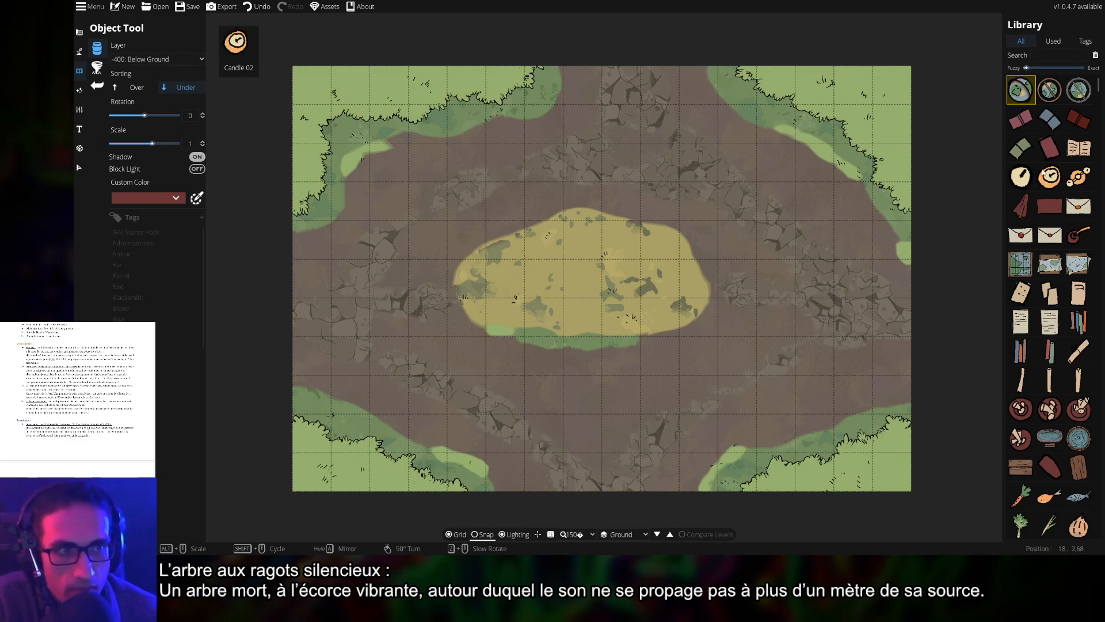
- Set the Material Brush to its smallest size on layer 100: User Layer 1
left_click(80, 51)
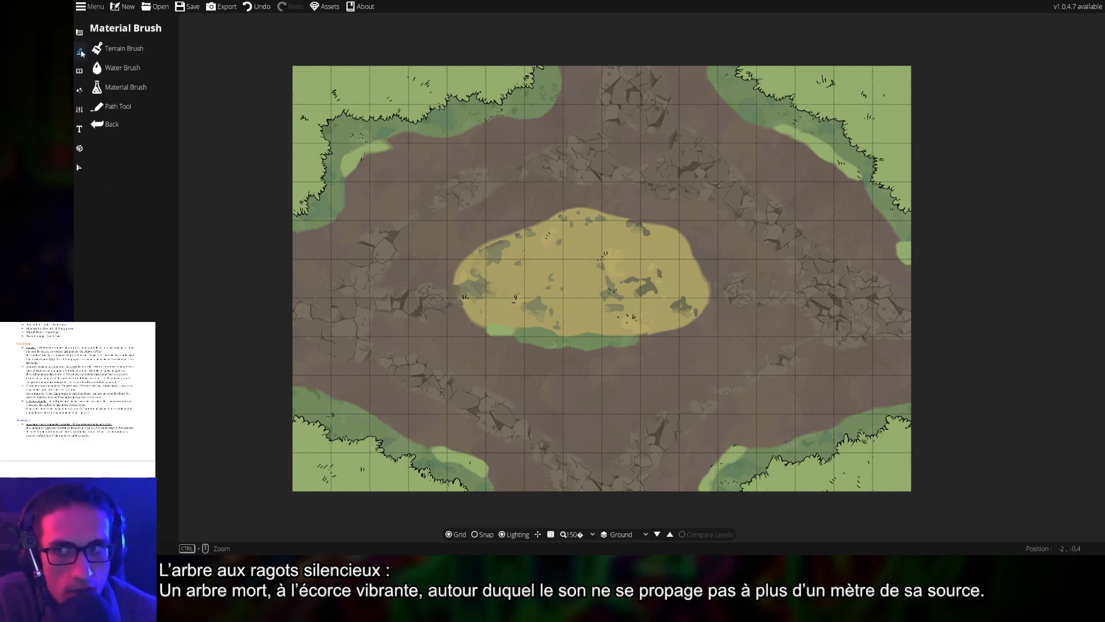
left_click(121, 52)
left_click(97, 68)
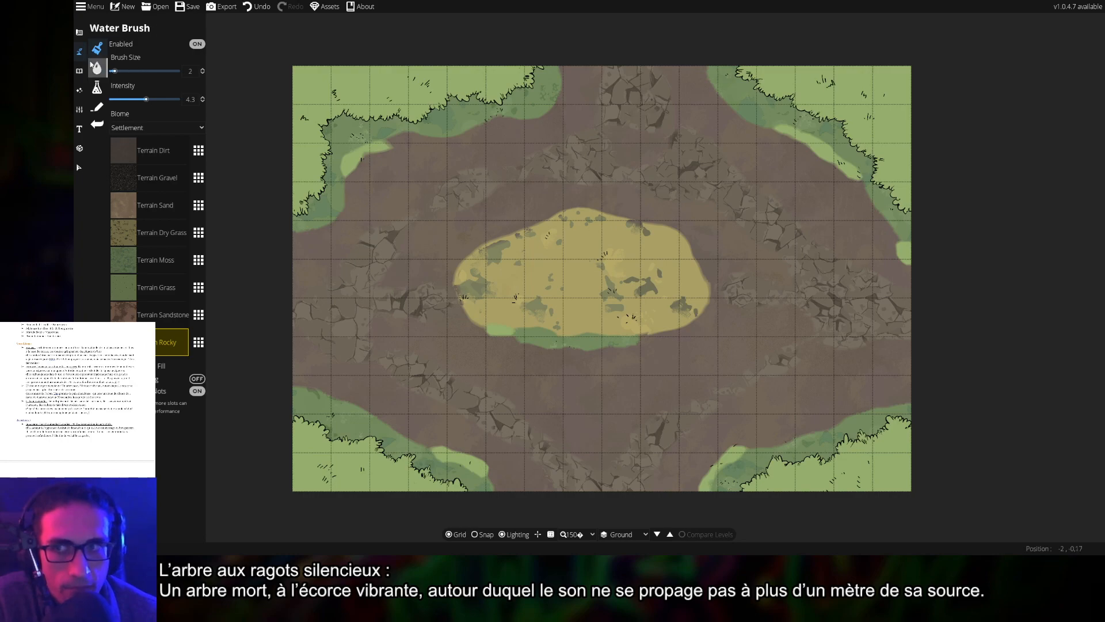
left_click(97, 88)
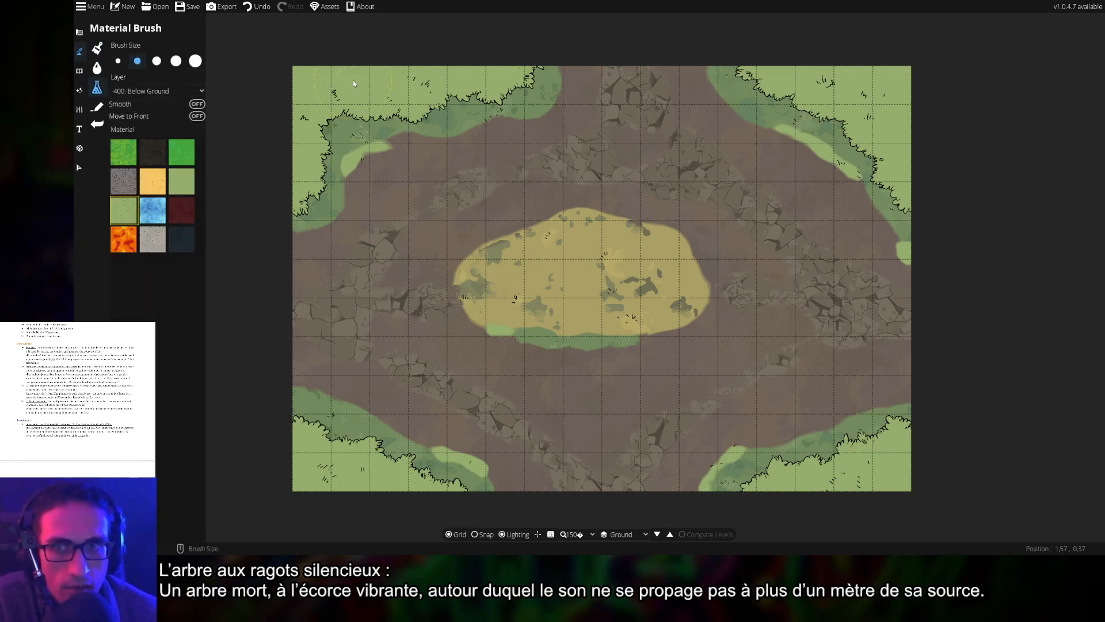
left_click(118, 60)
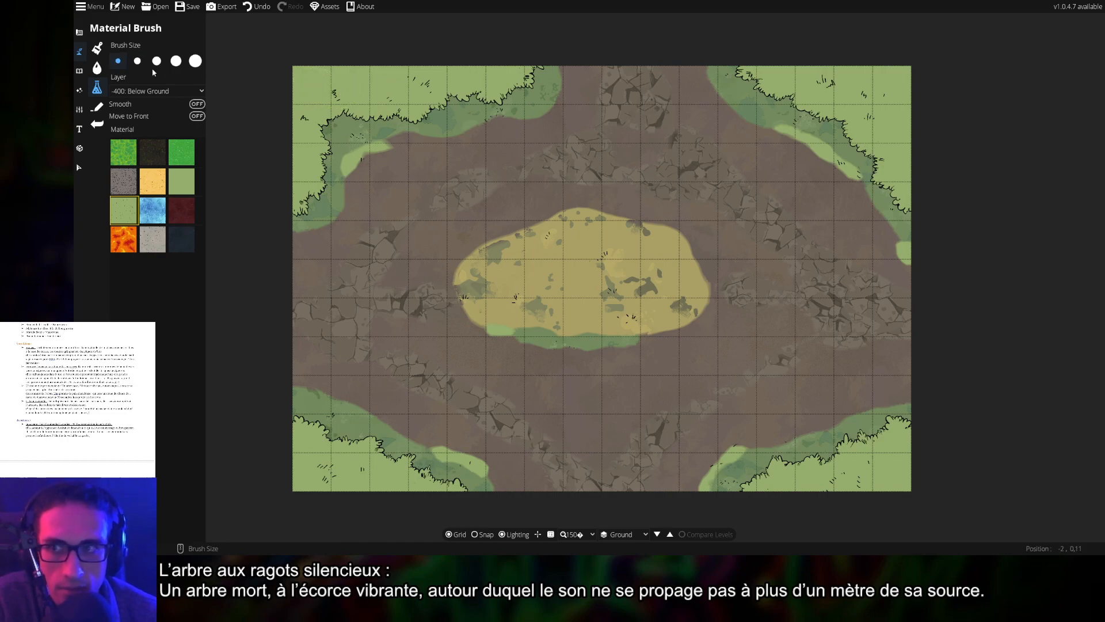
left_click(153, 91)
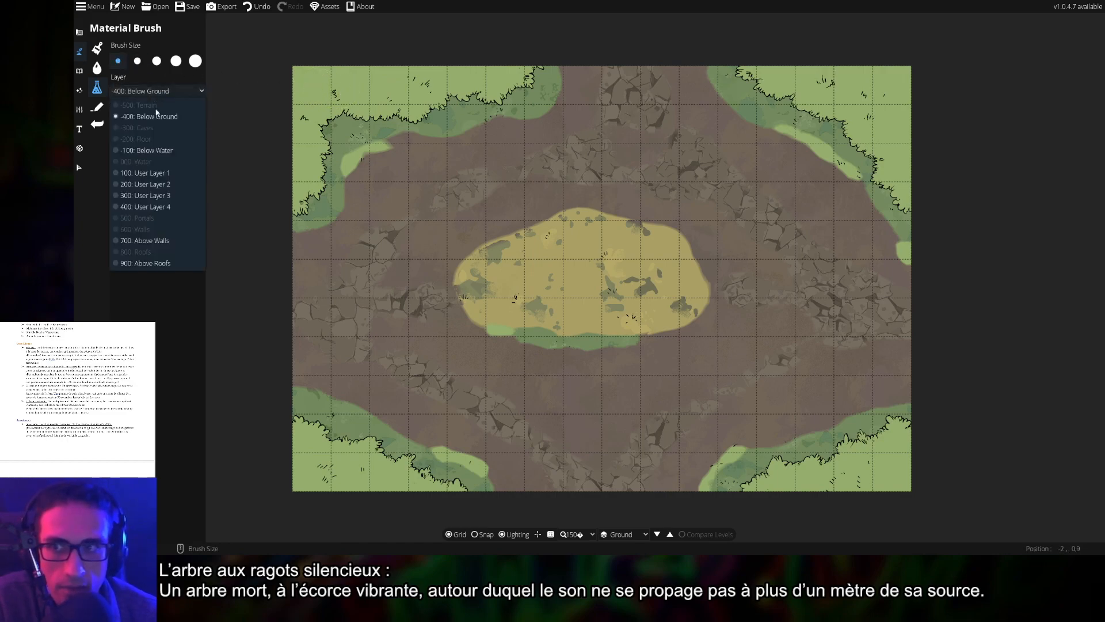
left_click(160, 173)
mouse_move(309, 183)
left_mouse_down()
mouse_move(305, 167)
mouse_move(292, 195)
left_mouse_up()
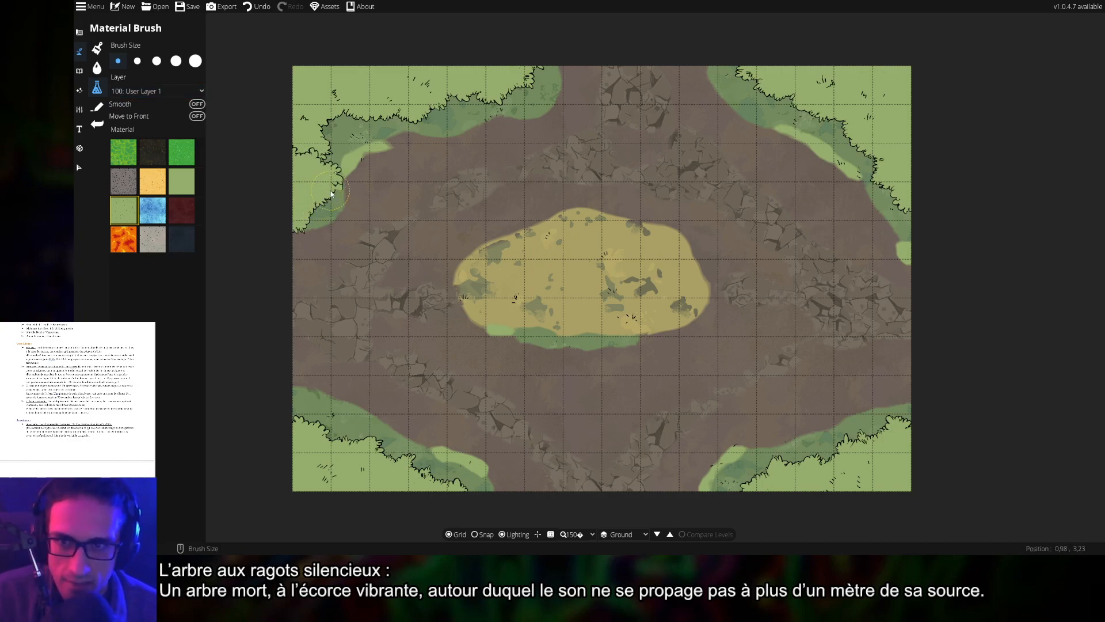
key("ctrl+z")
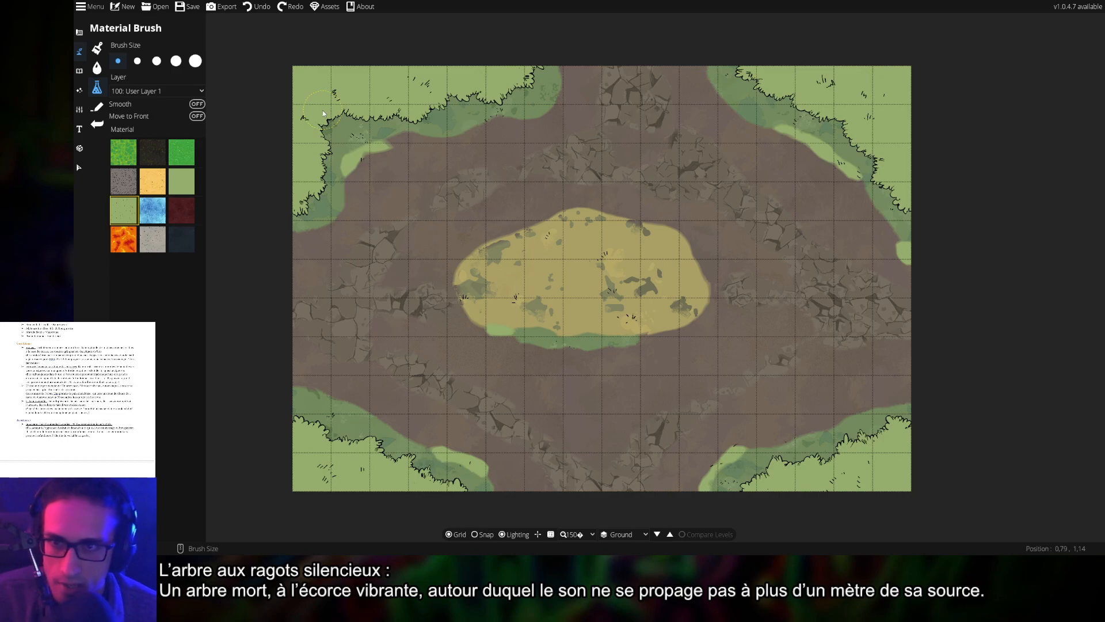
left_click_drag(345, 128, 356, 132)
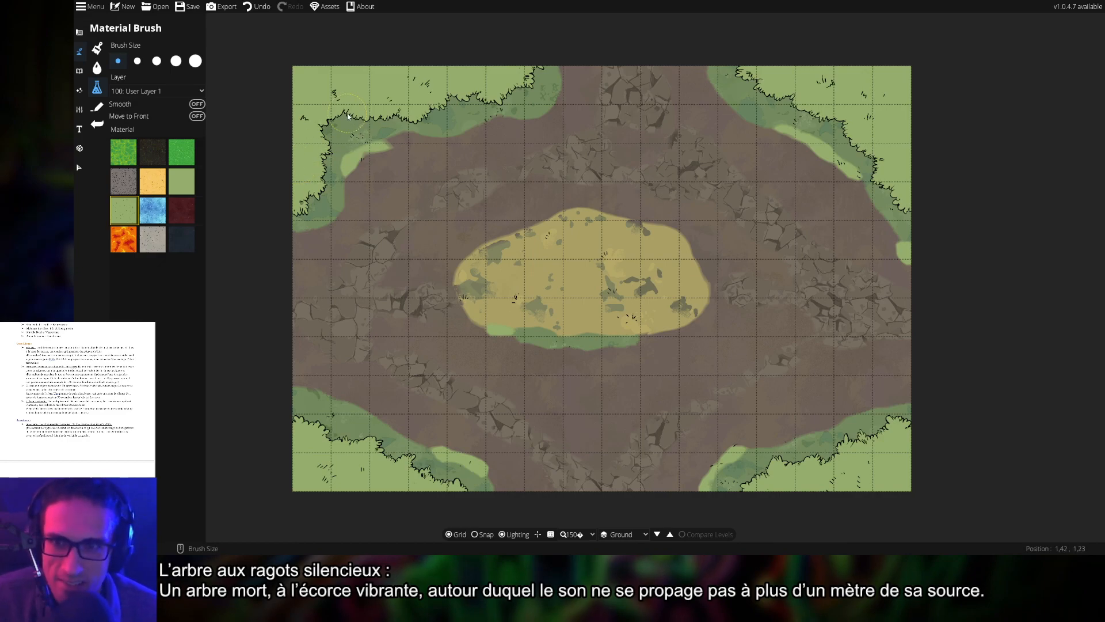
left_click_drag(348, 115, 349, 95)
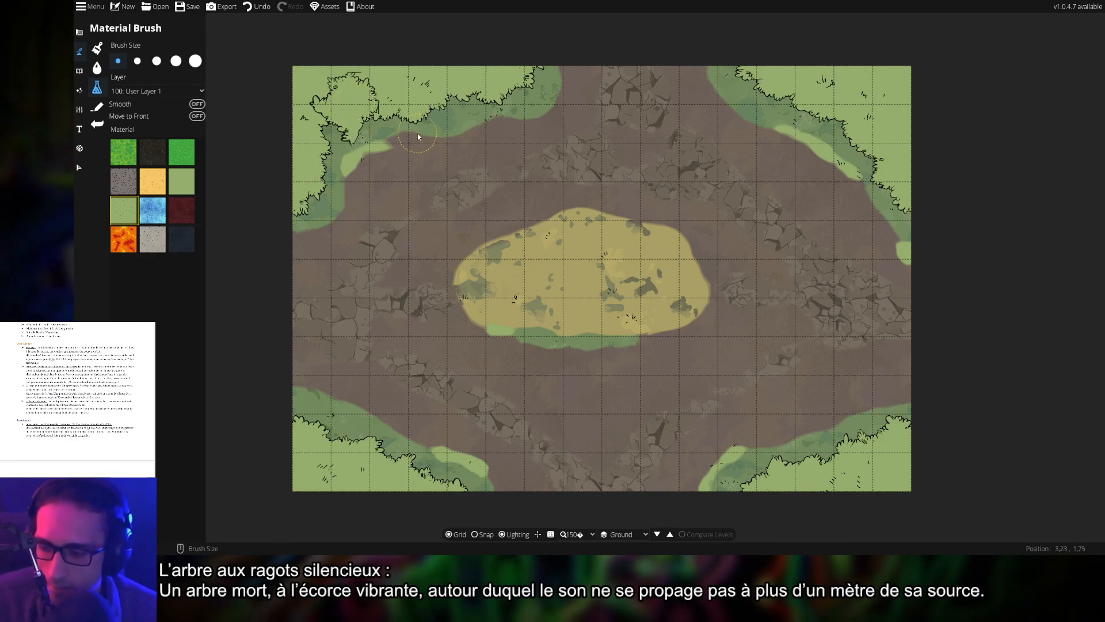
key("ctrl+z")
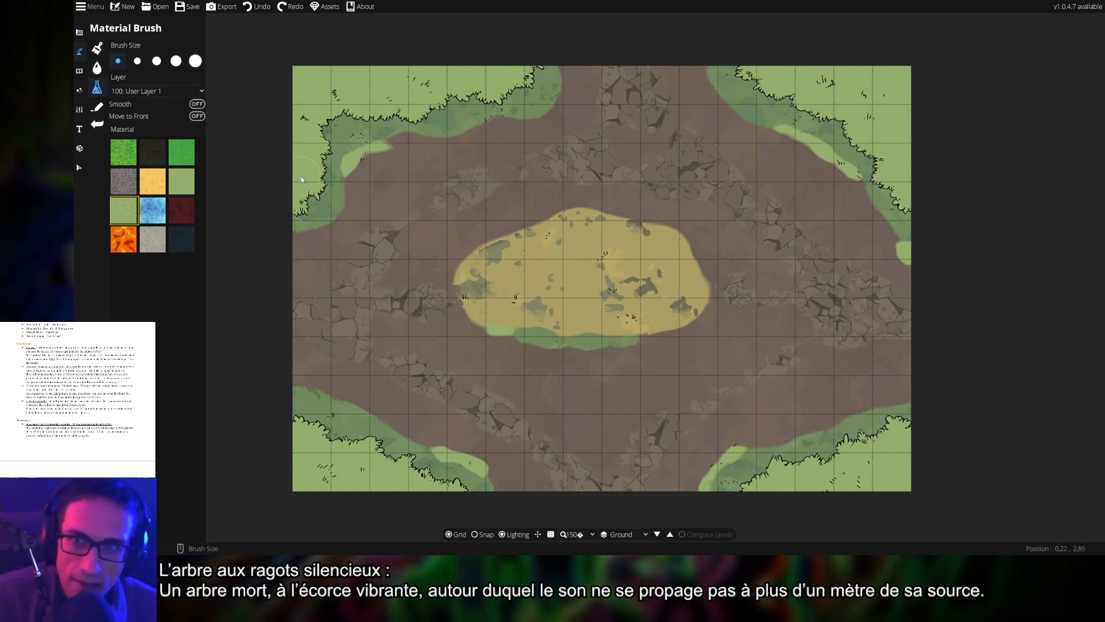
- Paint the light green grass material on User Layer 1 over the northwest corner, extending it across the moss border
left_click(300, 194)
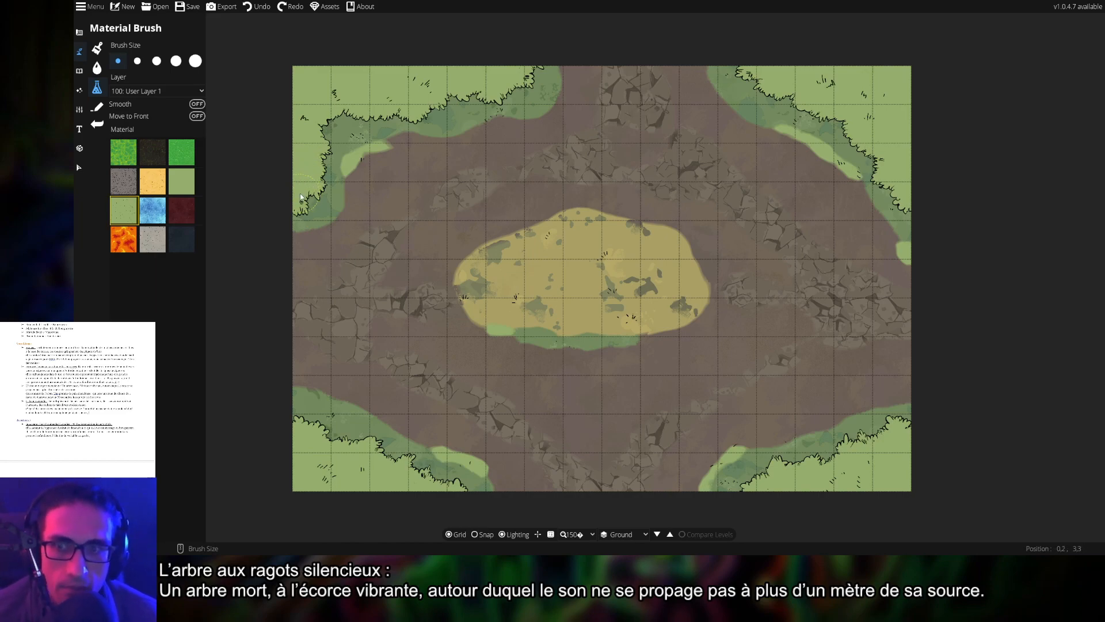
left_click_drag(299, 192, 310, 169)
mouse_move(293, 97)
left_mouse_down()
mouse_move(325, 138)
mouse_move(507, 86)
mouse_move(485, 72)
left_mouse_up()
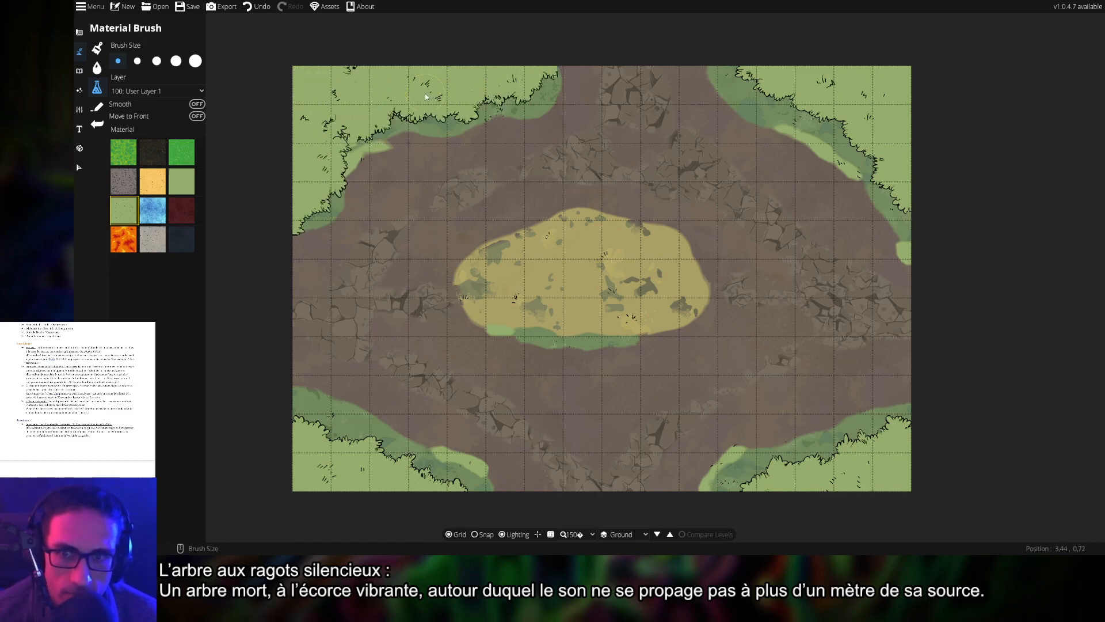
left_click_drag(343, 124, 338, 127)
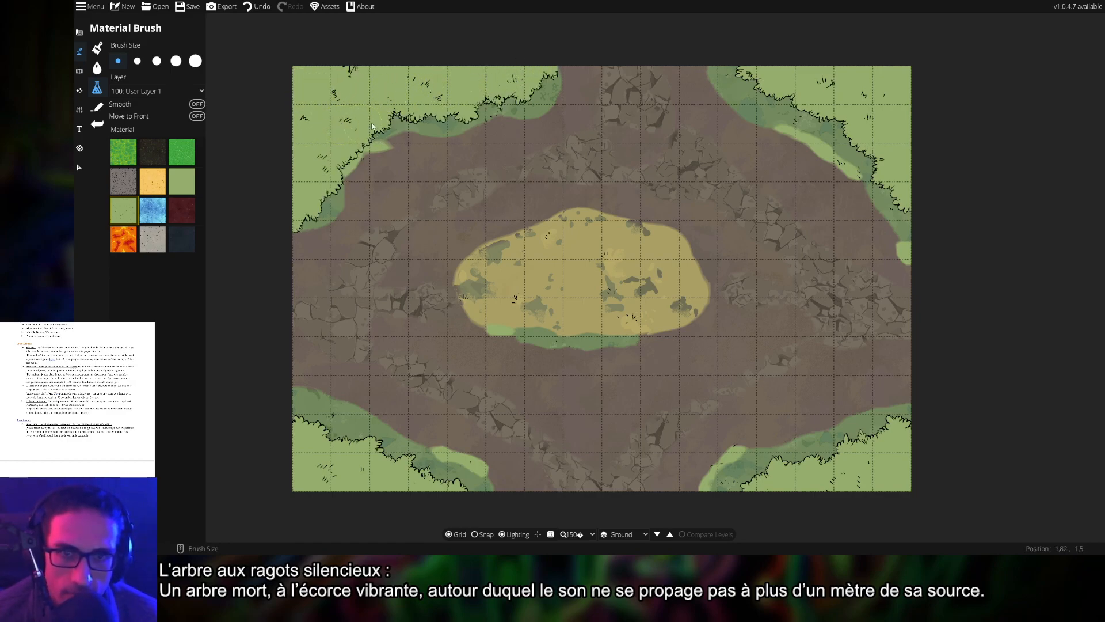
- Paint the same light green grass material over the northeast, southwest and southeast corners, extending it across their moss borders
mouse_move(750, 71)
left_mouse_down()
mouse_move(792, 103)
mouse_move(863, 127)
mouse_move(874, 170)
mouse_move(910, 203)
mouse_move(885, 97)
mouse_move(810, 56)
left_mouse_up()
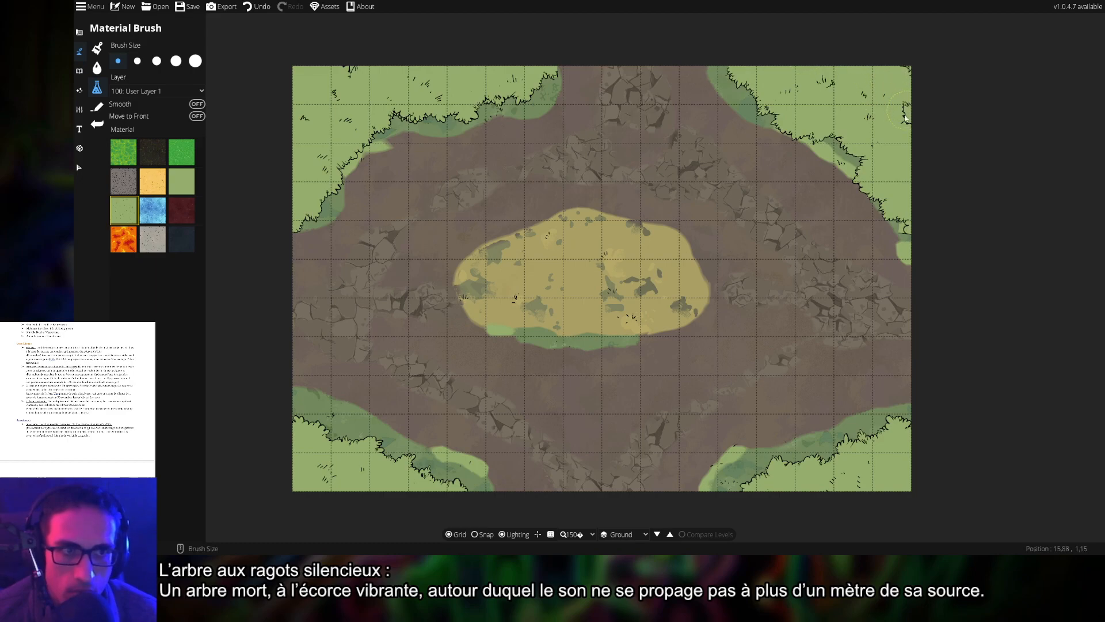
left_click_drag(905, 118, 914, 69)
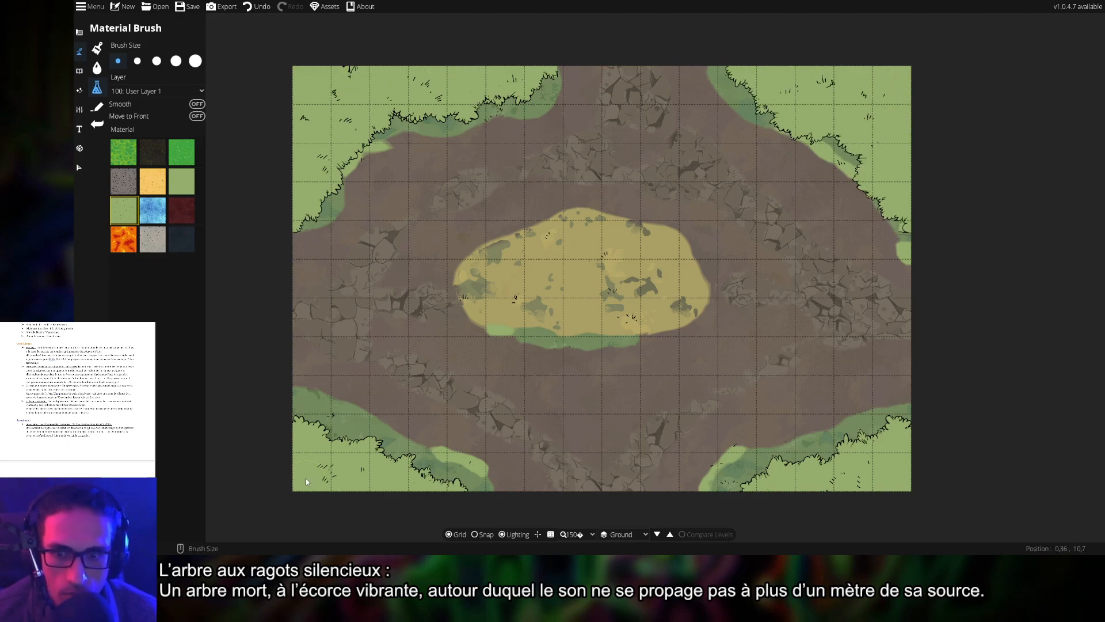
mouse_move(306, 482)
left_mouse_down()
mouse_move(297, 449)
mouse_move(334, 421)
mouse_move(368, 463)
mouse_move(410, 467)
mouse_move(445, 497)
left_mouse_up()
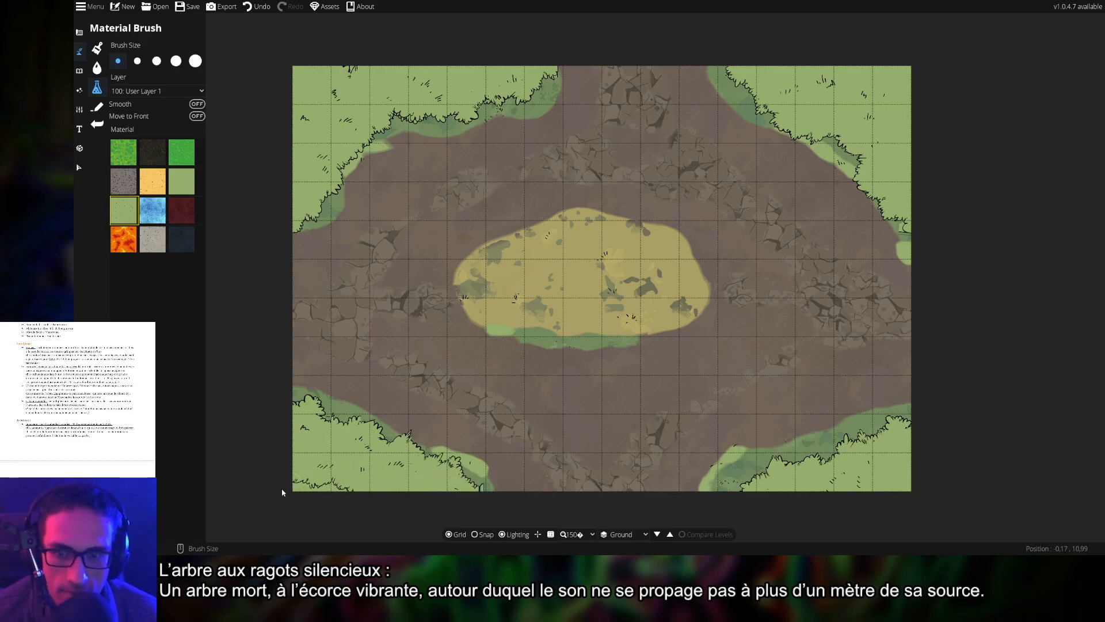
mouse_move(749, 499)
left_mouse_down()
mouse_move(904, 439)
mouse_move(933, 488)
mouse_move(870, 497)
mouse_move(885, 481)
mouse_move(823, 509)
left_mouse_up()
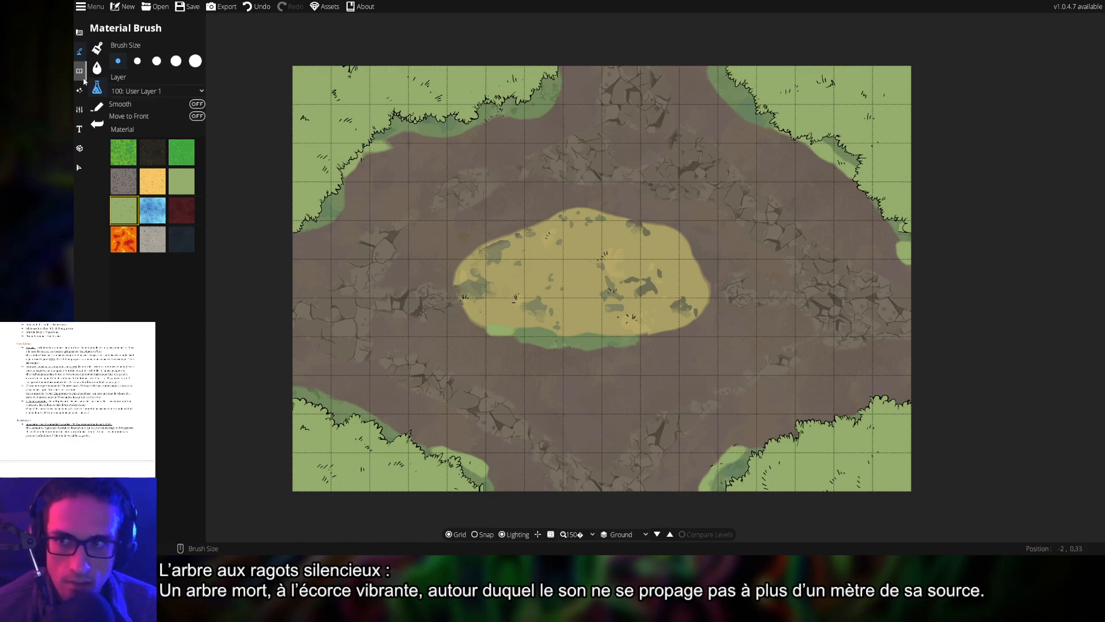
- Switch to the Object Tool with object shadows turned off, and save the map
left_click(82, 108)
left_click(80, 70)
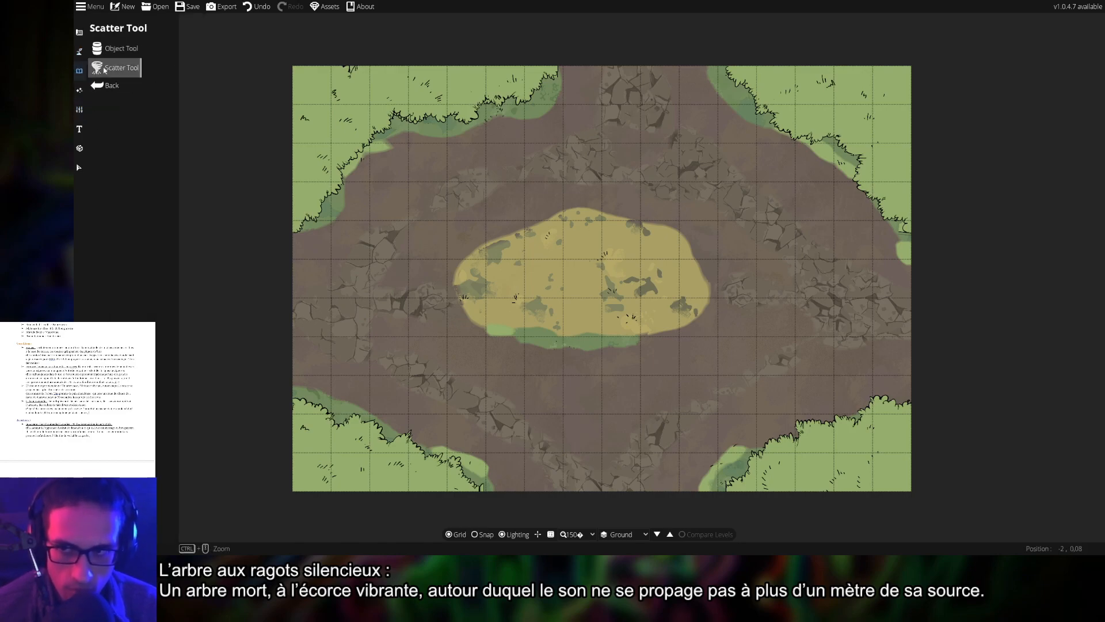
left_click(126, 49)
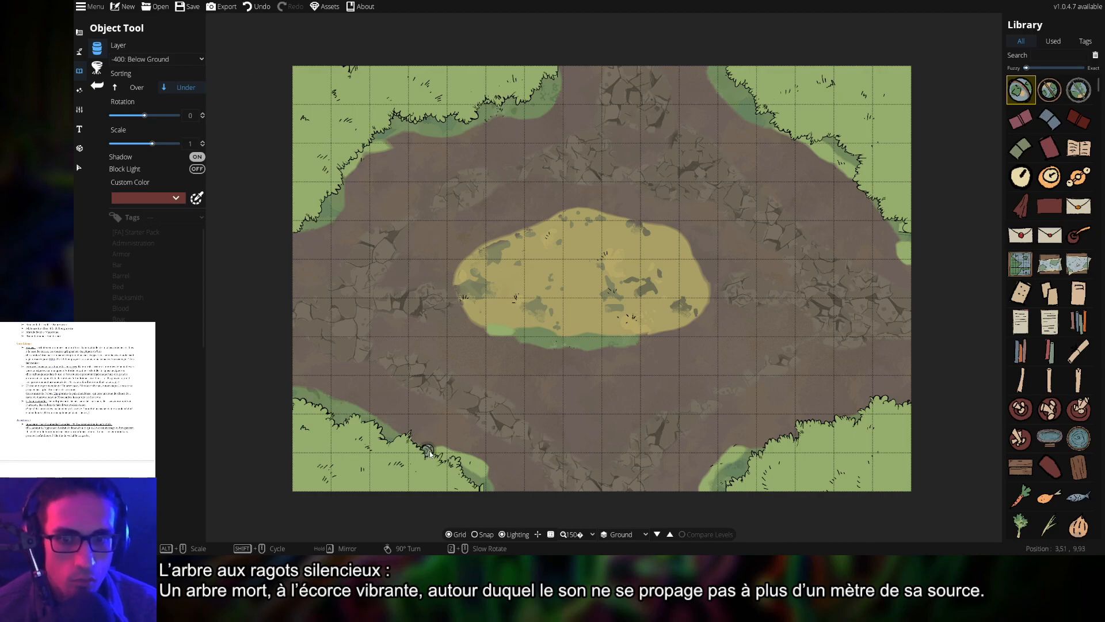
key("ctrl+s")
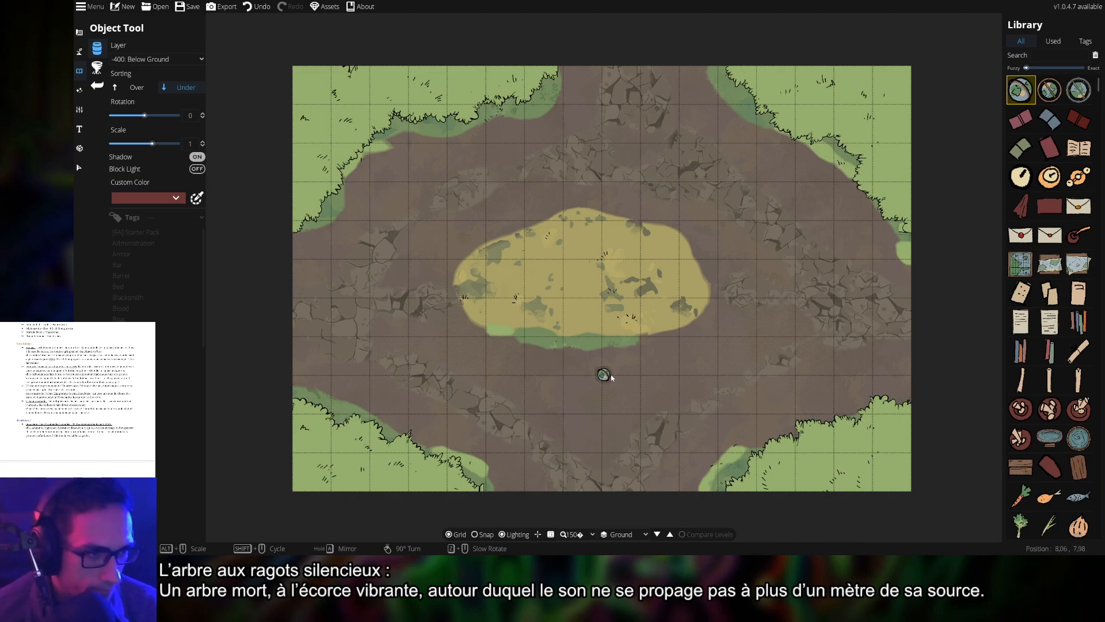
left_click(626, 245)
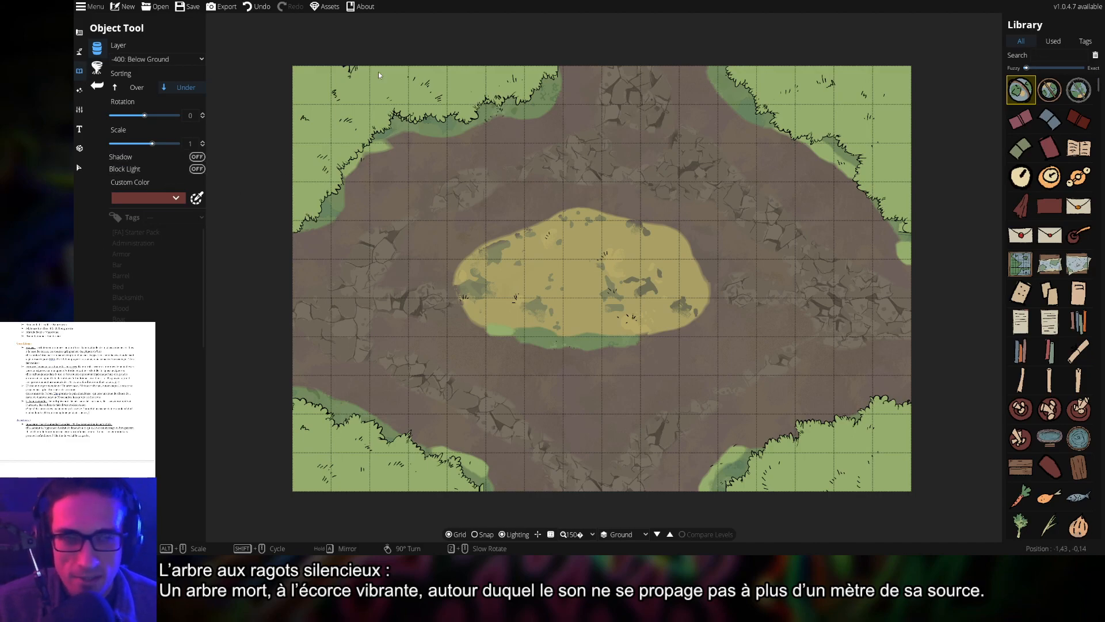
- Search the object library for "tree", compare the dead tree variants and choose the largest one
left_click(1052, 55)
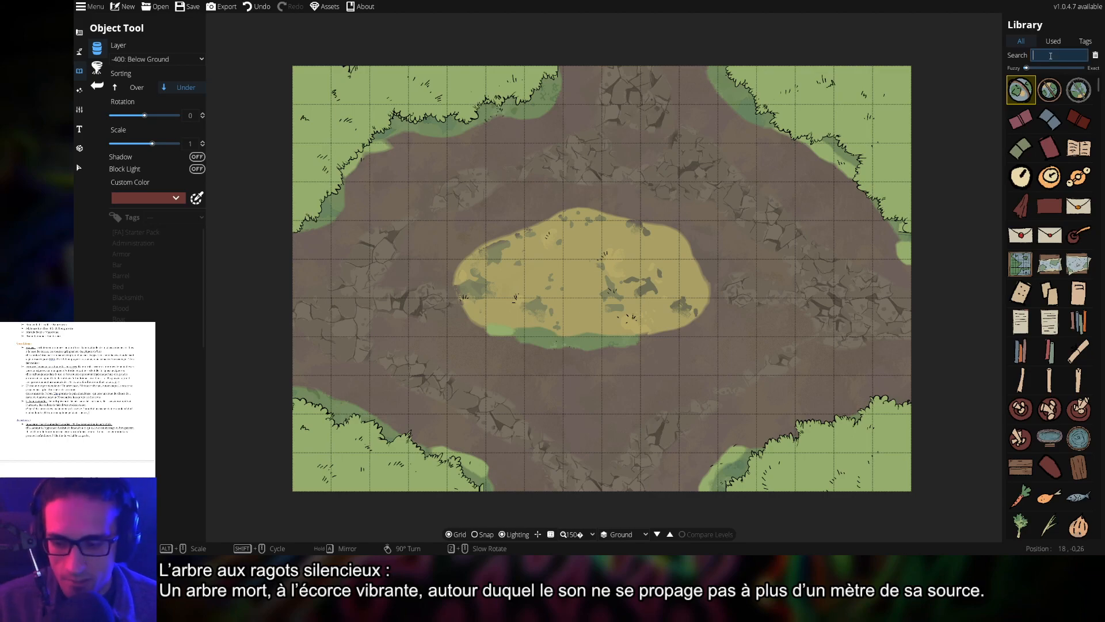
type("tree")
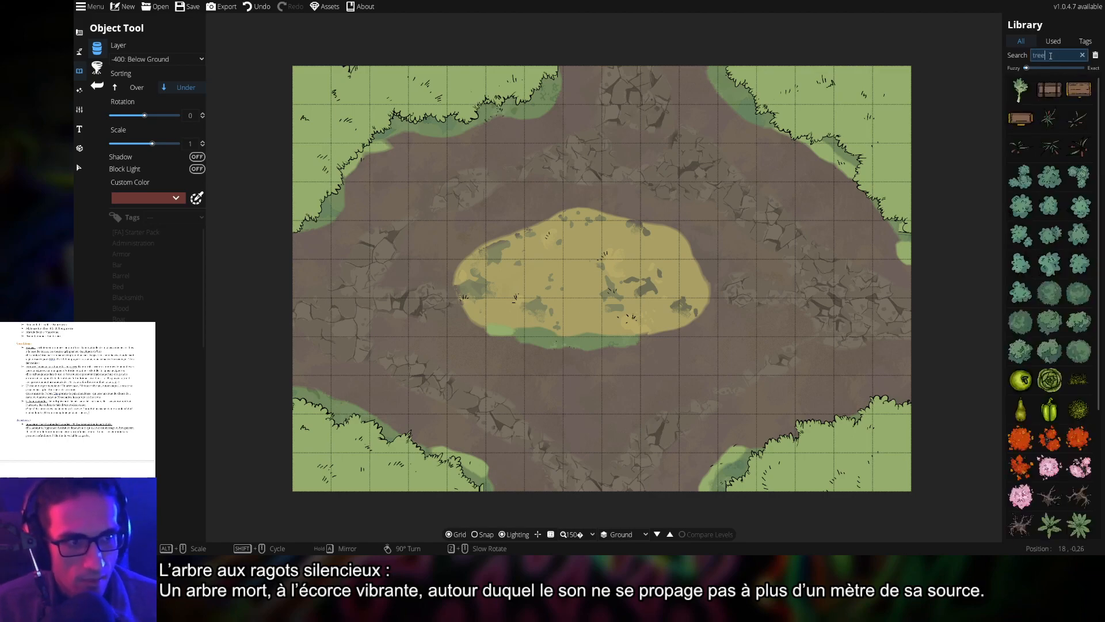
scroll(1074, 381, "down", 3)
left_click(1050, 381)
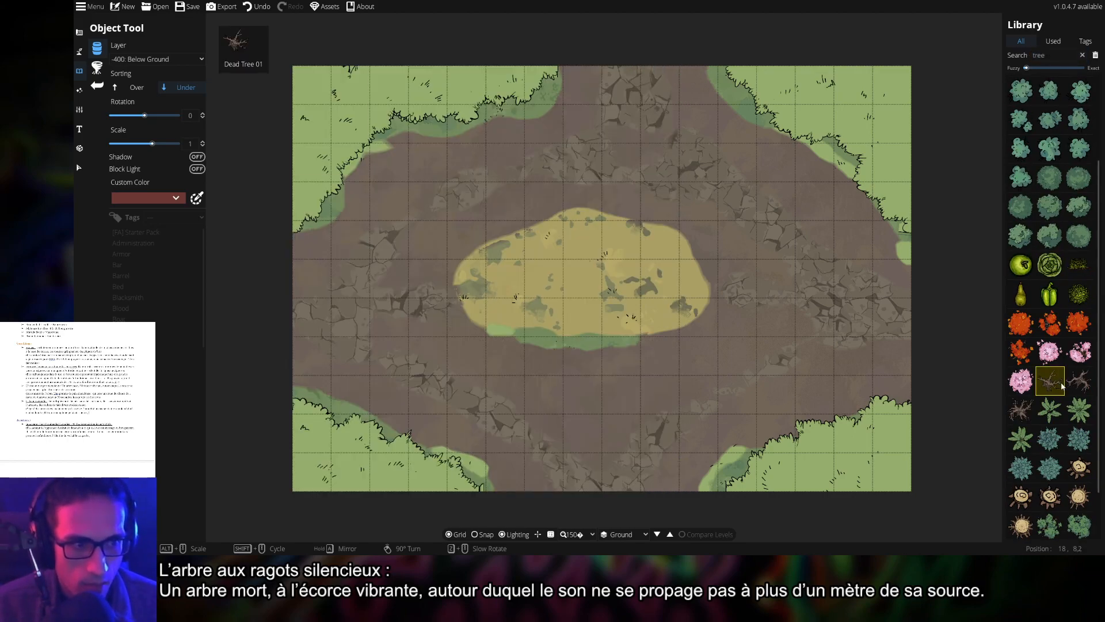
scroll(583, 282, "up", 5)
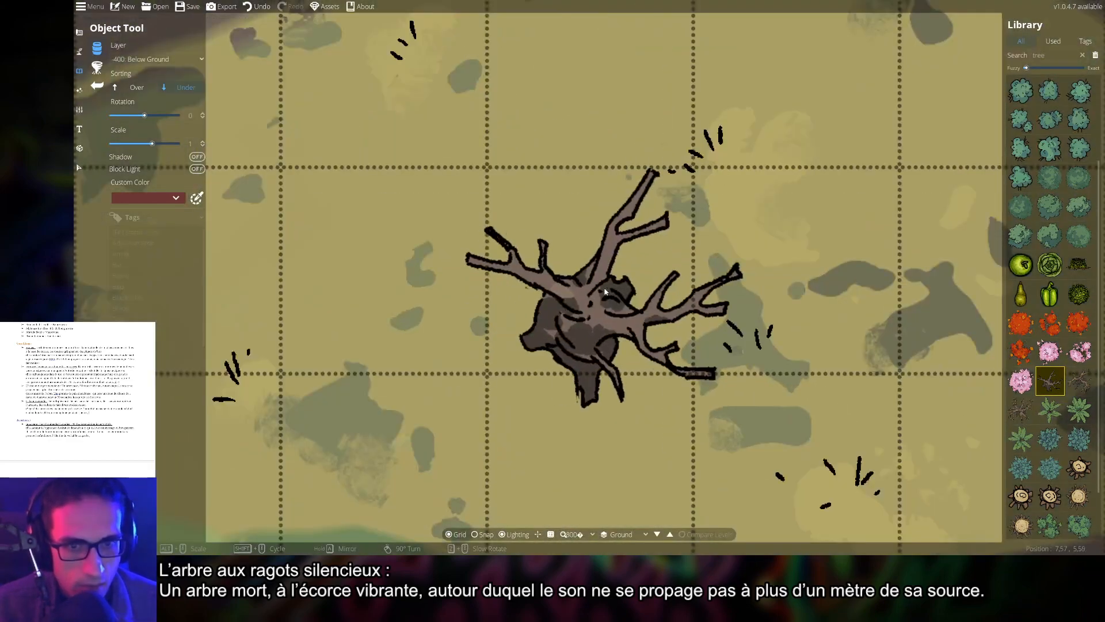
scroll(612, 291, "down", 1)
left_click(1022, 410)
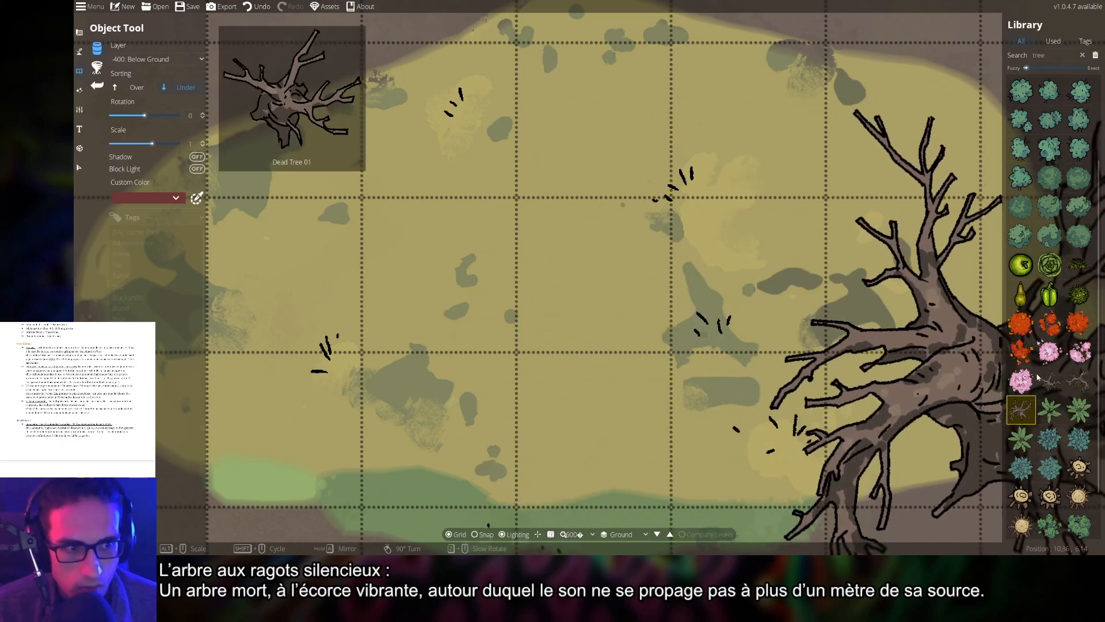
left_click(1079, 381)
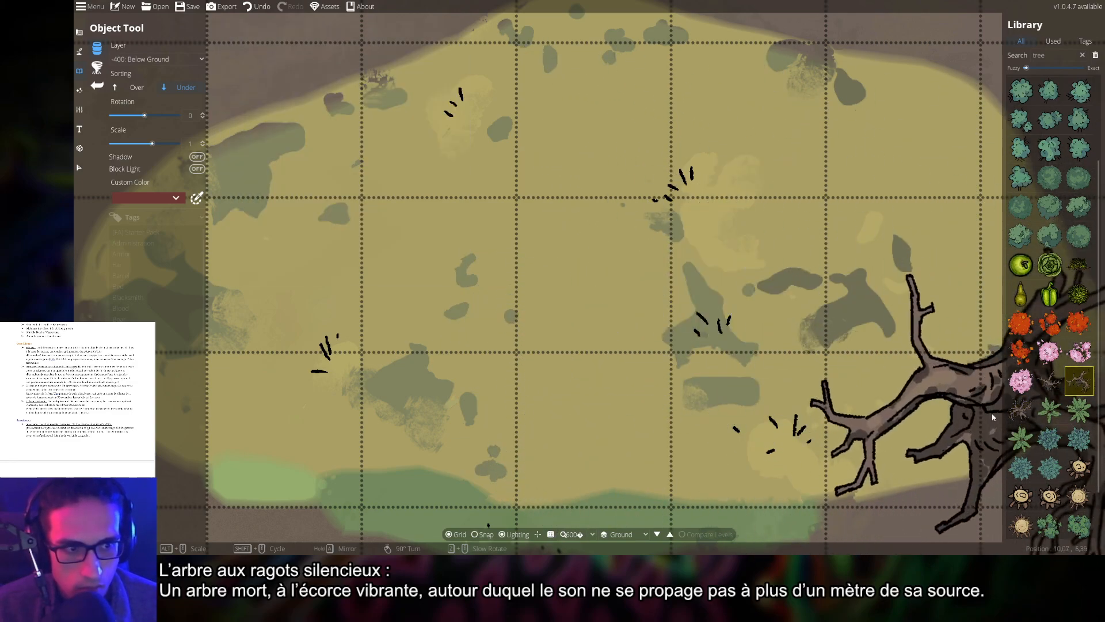
left_click(1021, 410)
scroll(671, 292, "down", 5)
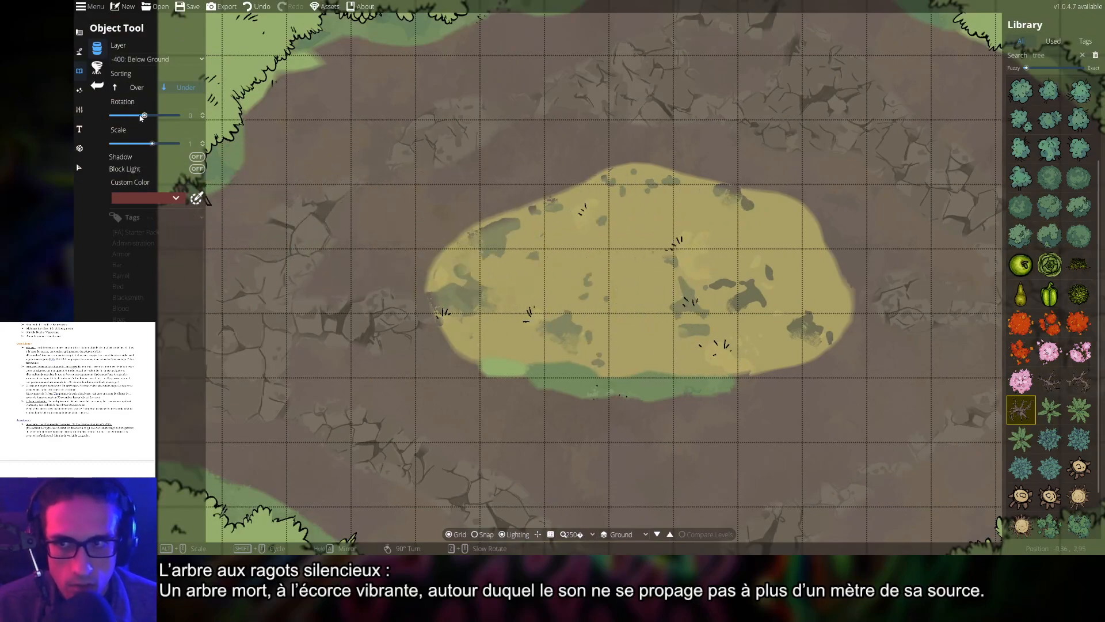
- Set the object layer to 400: User Layer 4
left_click(149, 61)
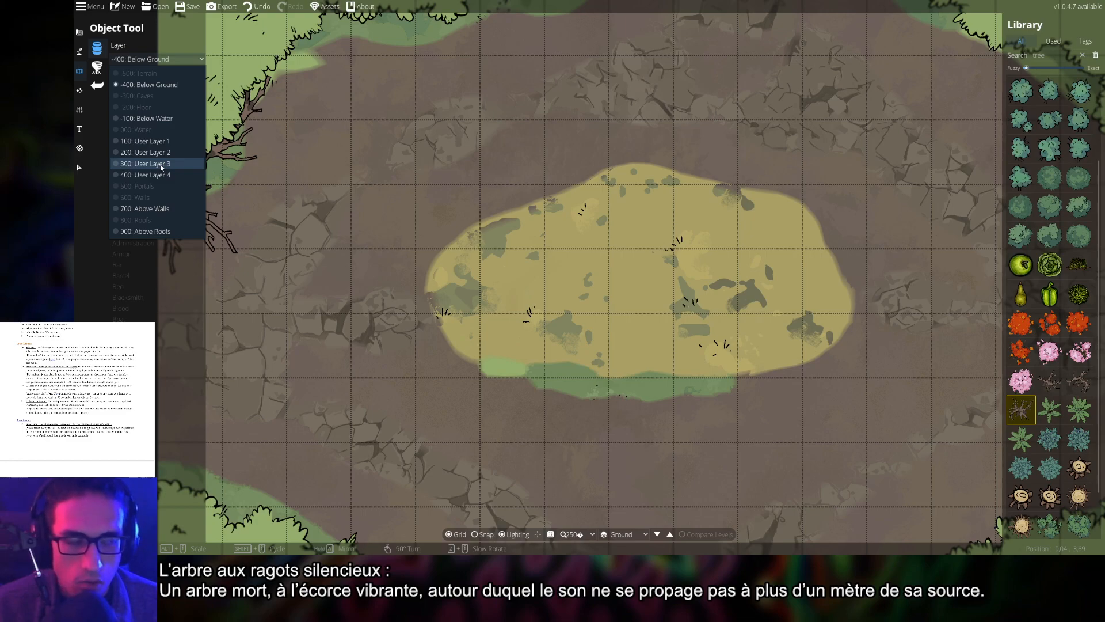
left_click(162, 164)
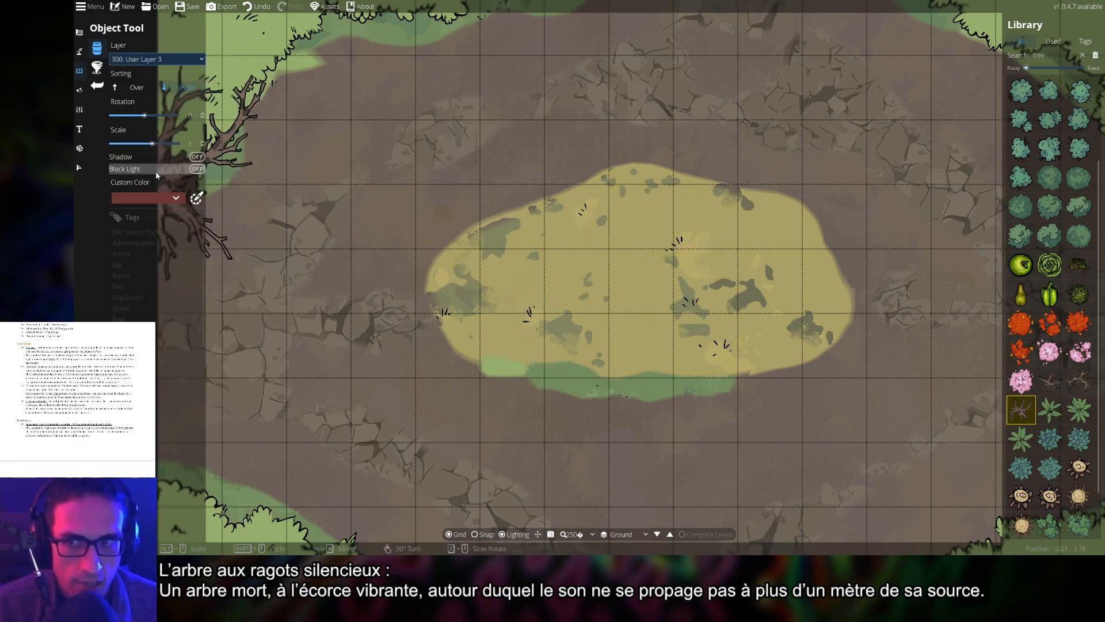
left_click(156, 59)
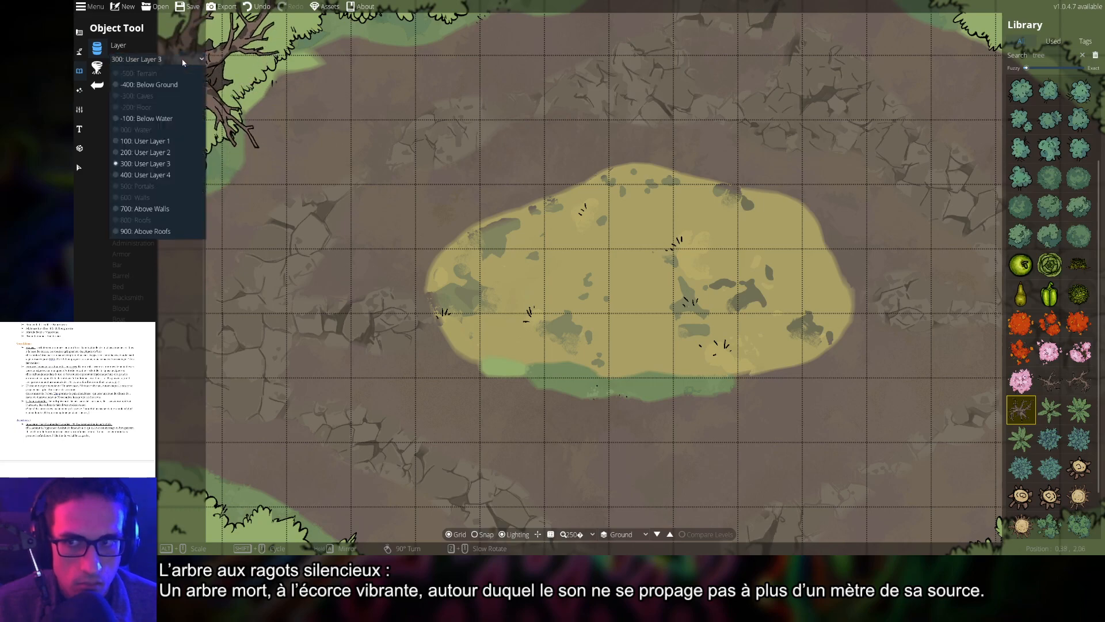
left_click(165, 175)
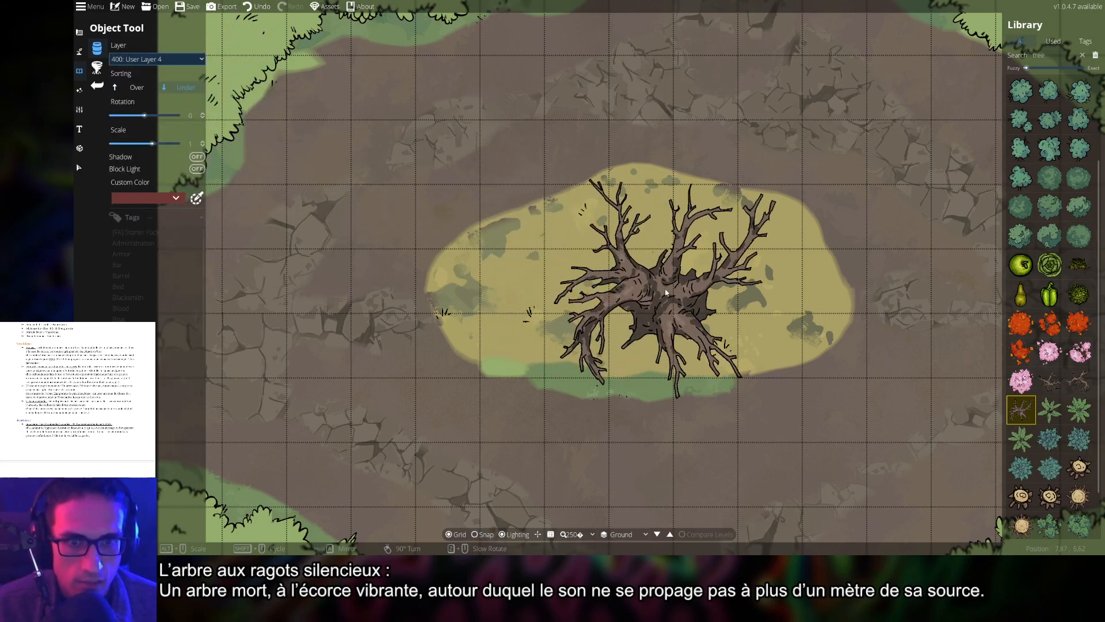
scroll(651, 284, "up", 1)
scroll(650, 285, "down", 1)
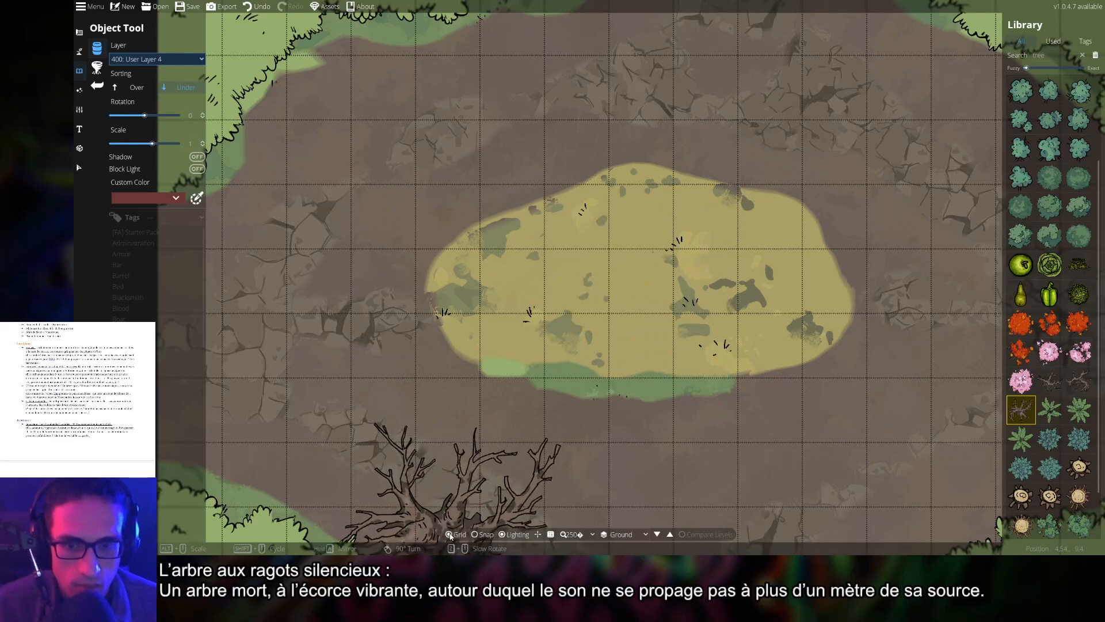
- Hide the grid and place the largest dead tree at the centre of the yellow clearing with scale 1.7 and rotation 0
key("g")
scroll(654, 288, "up", 5, "alt")
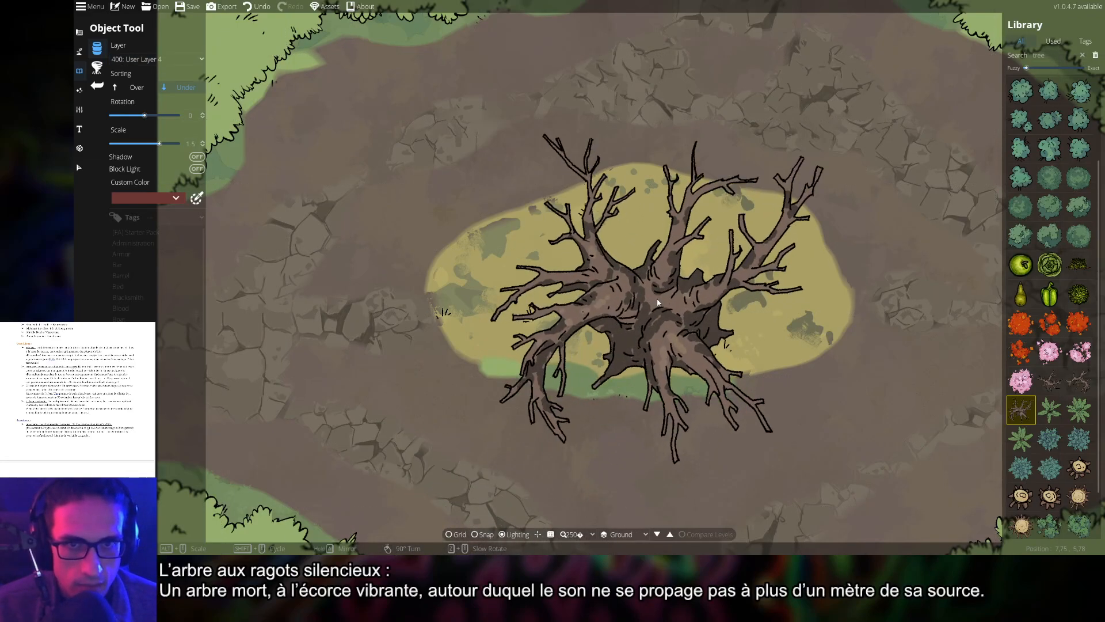
scroll(655, 294, "down", 3)
scroll(656, 287, "up", 2, "alt")
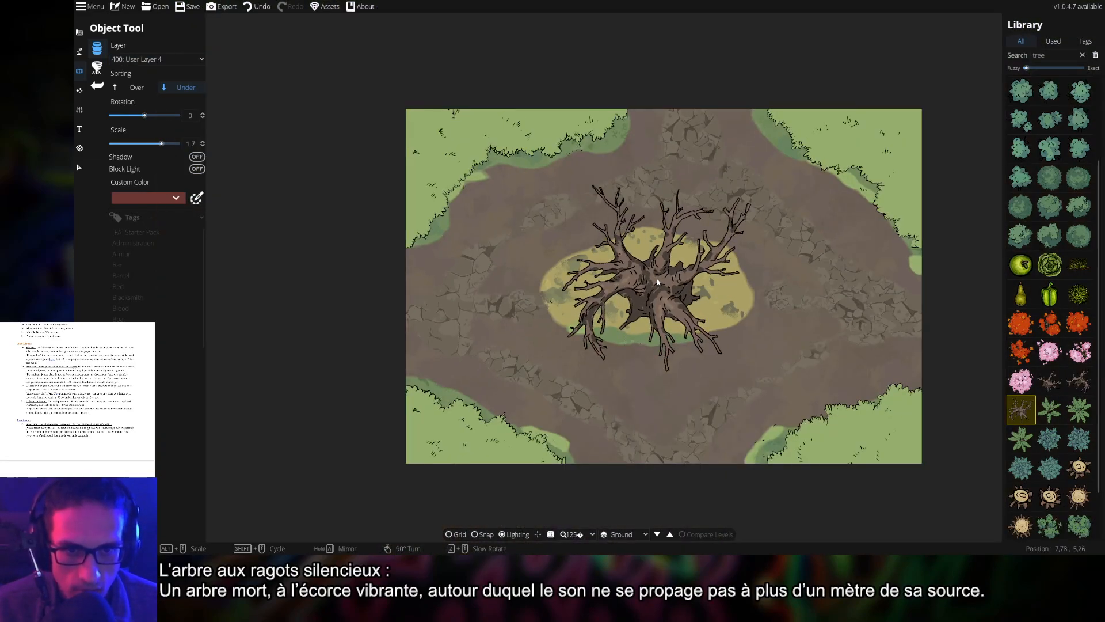
scroll(658, 282, "up", 1, "ctrl")
scroll(658, 282, "up", 5)
scroll(659, 277, "down", 4)
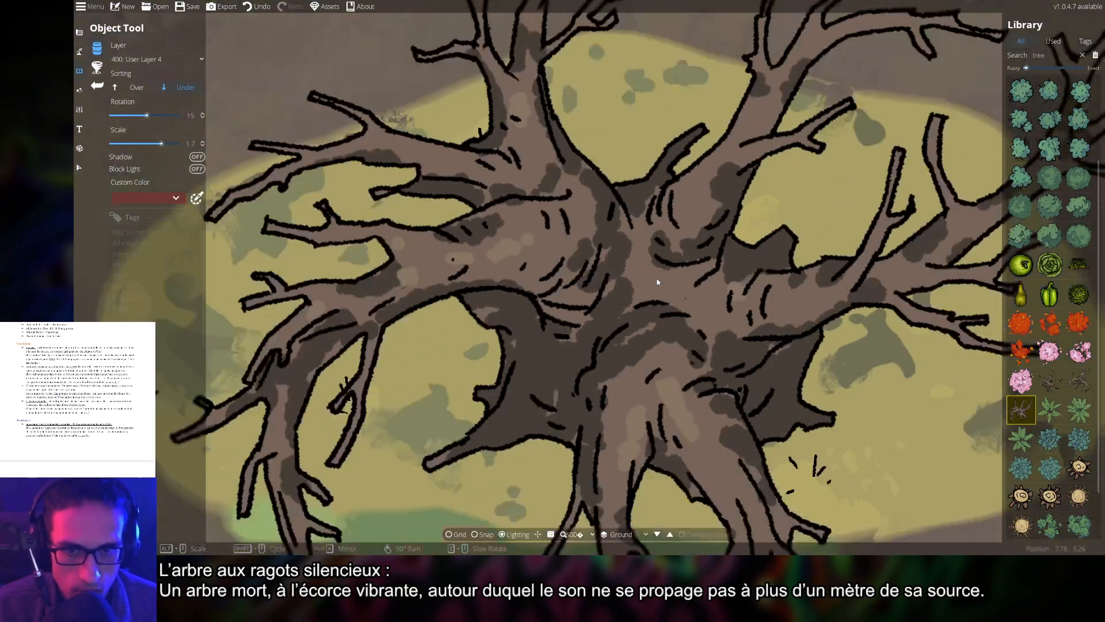
scroll(658, 276, "down", 1)
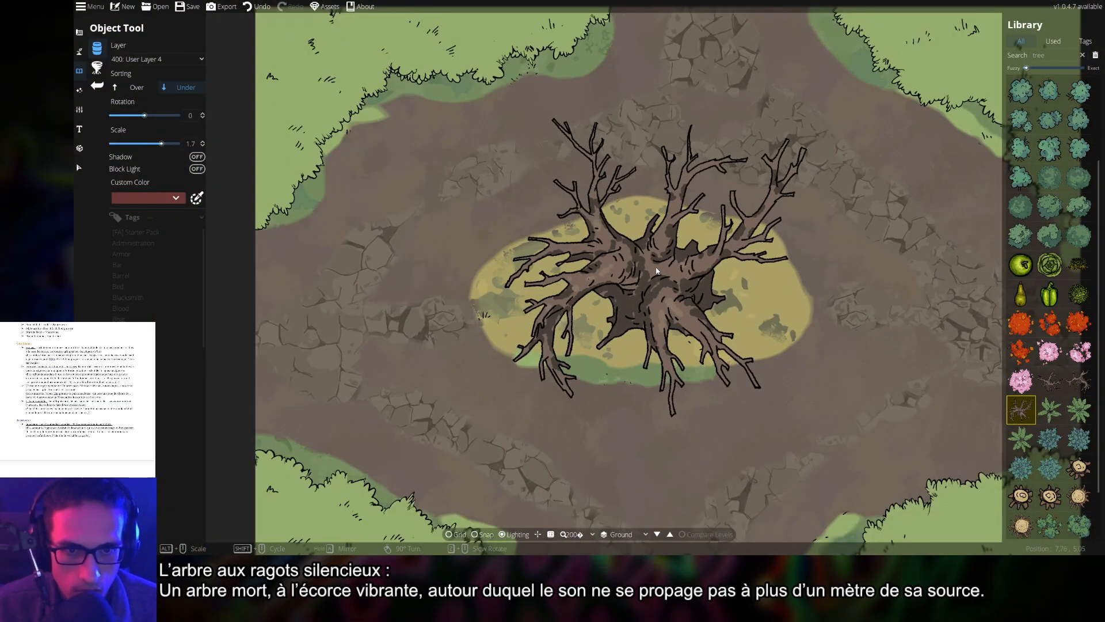
left_click(655, 264)
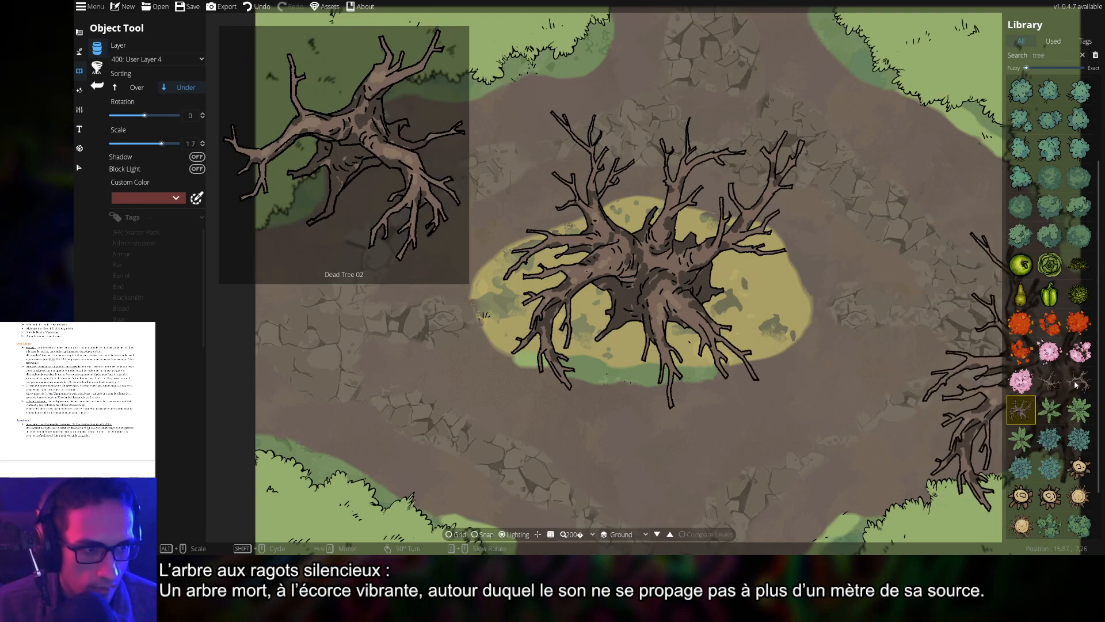
- Place Dead Tree 02 beneath the central tree at the same spot, with scale 1.7 and rotation -135
left_click(1079, 380)
scroll(622, 259, "up", 1)
scroll(642, 266, "down", 10)
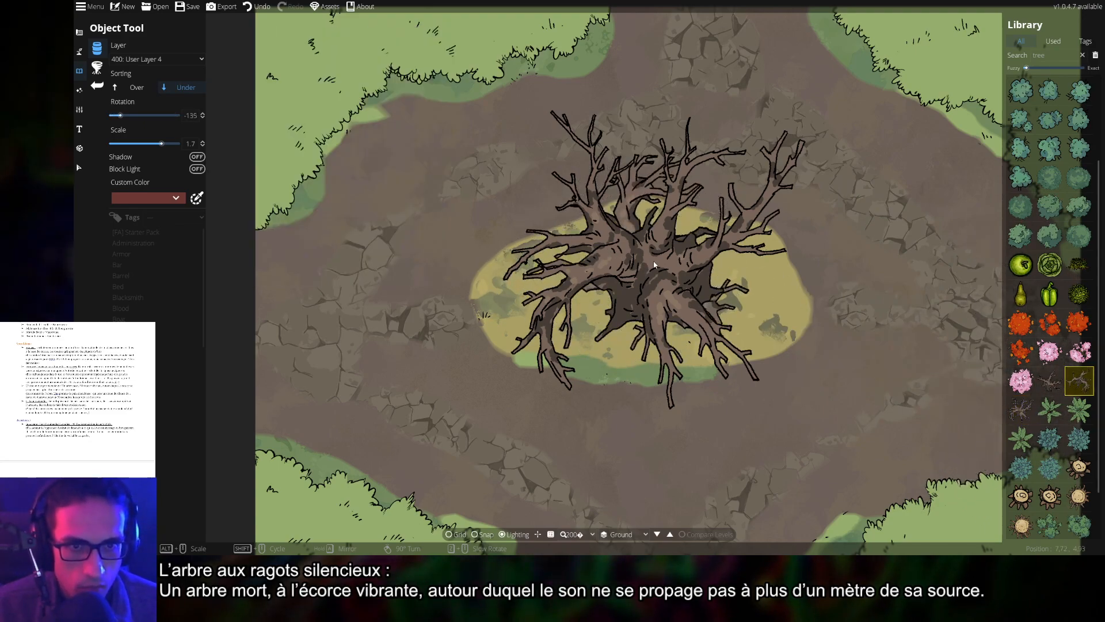
left_click(654, 265)
- Try Dead Tree 01 beneath the central tree with scale 2.6 and rotation 135, and undo the placement
left_click(1051, 380)
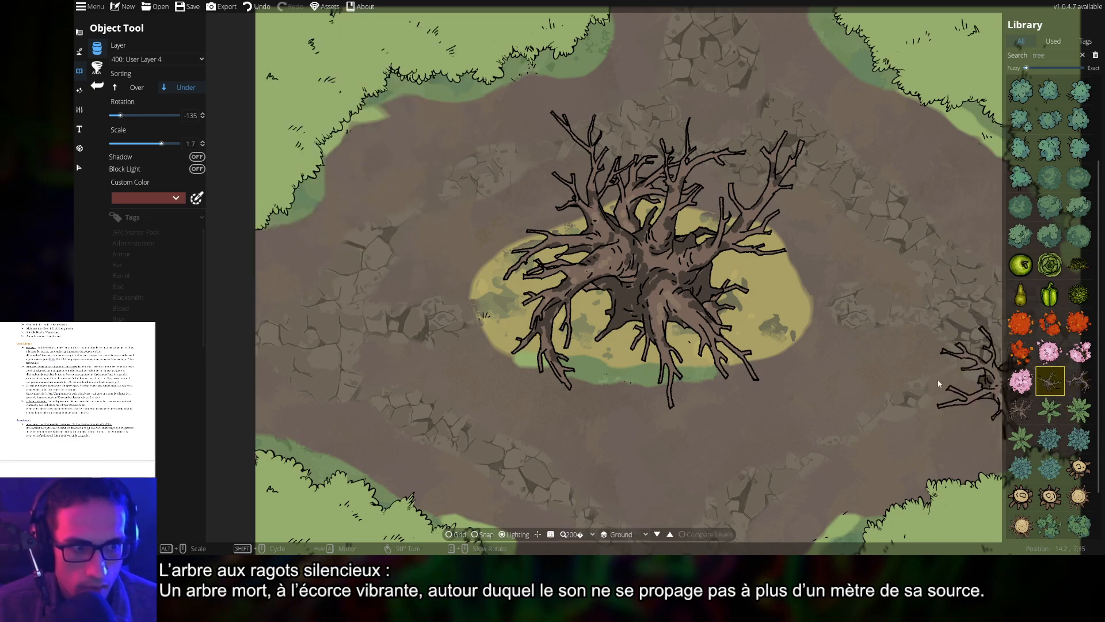
scroll(645, 302, "down", 5)
scroll(651, 318, "up", 2, "ctrl")
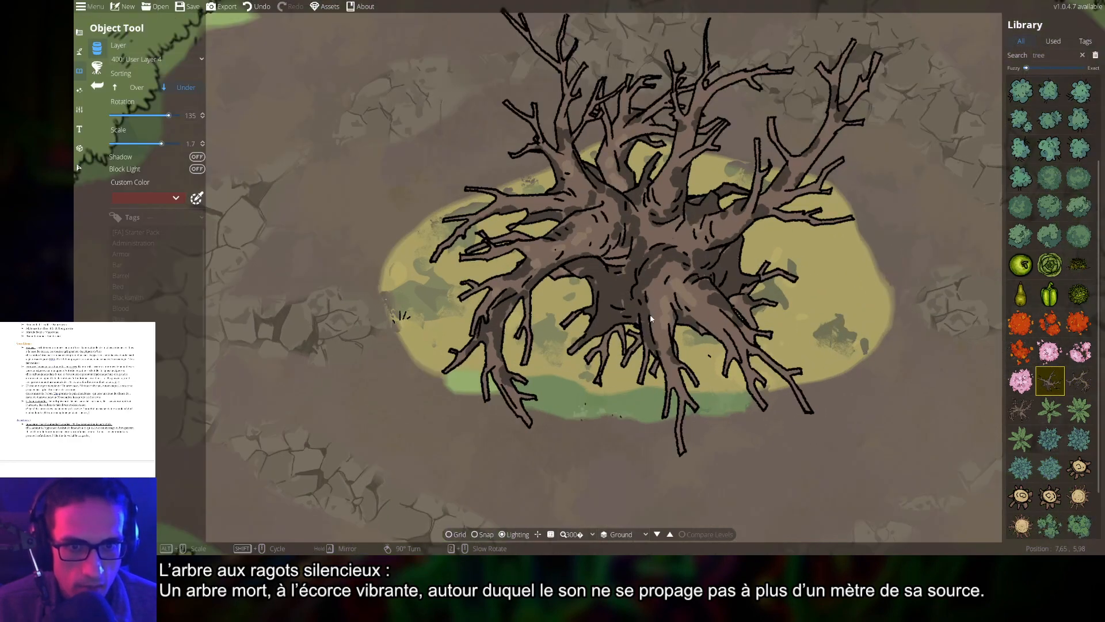
scroll(645, 308, "up", 9, "alt")
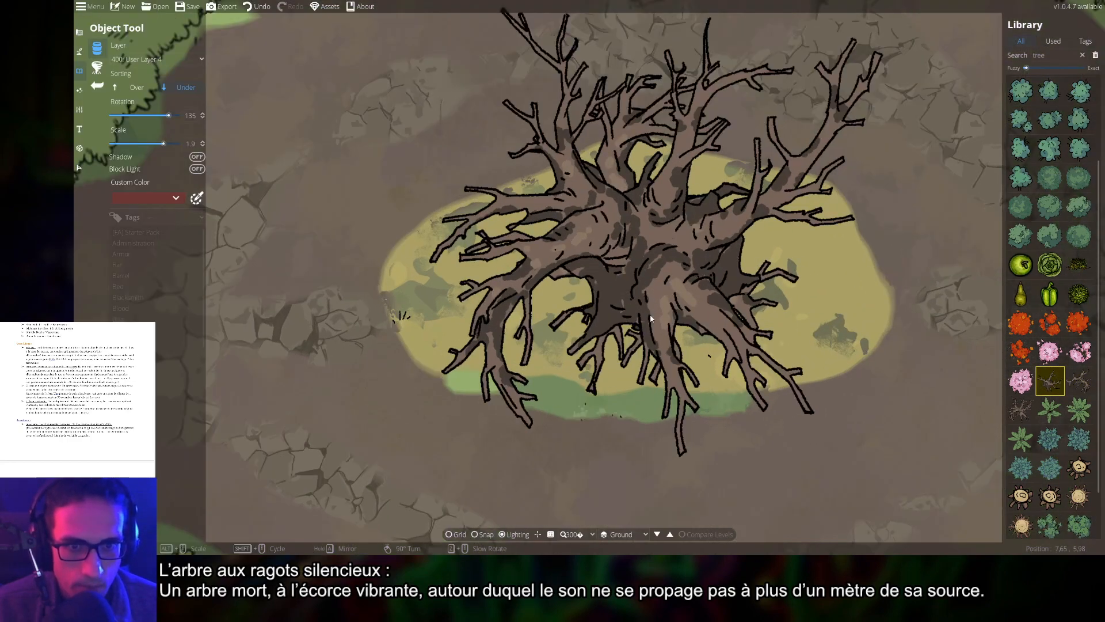
left_click(653, 285)
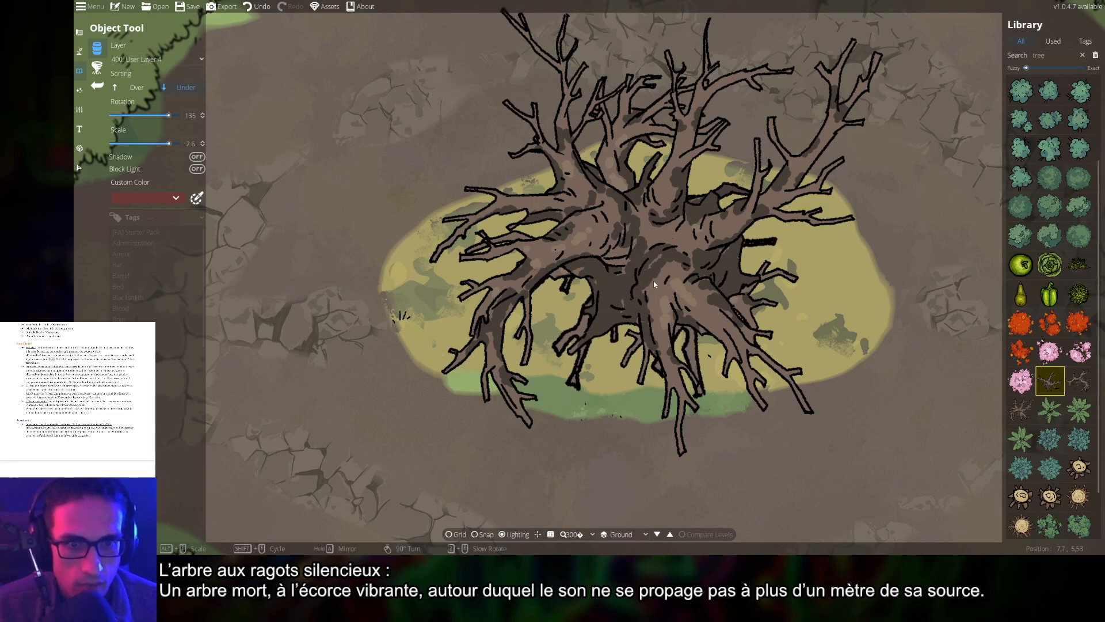
scroll(904, 397, "down", 4, "ctrl")
left_click_drag(887, 409, 801, 407)
key("ctrl+z")
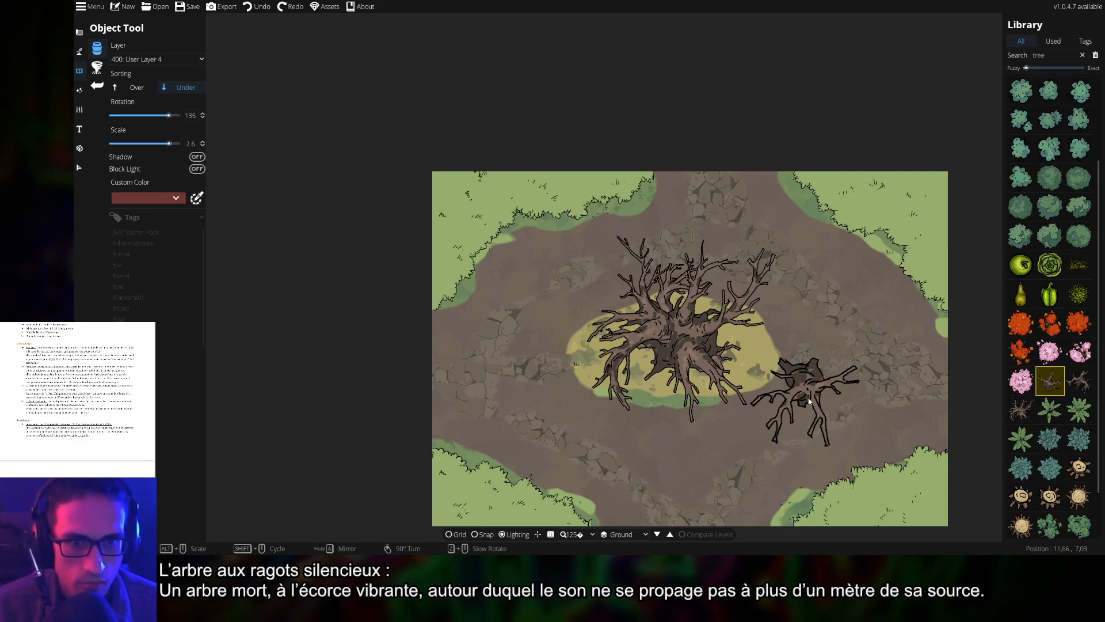
scroll(809, 401, "down", 10)
scroll(729, 350, "up", 3, "ctrl")
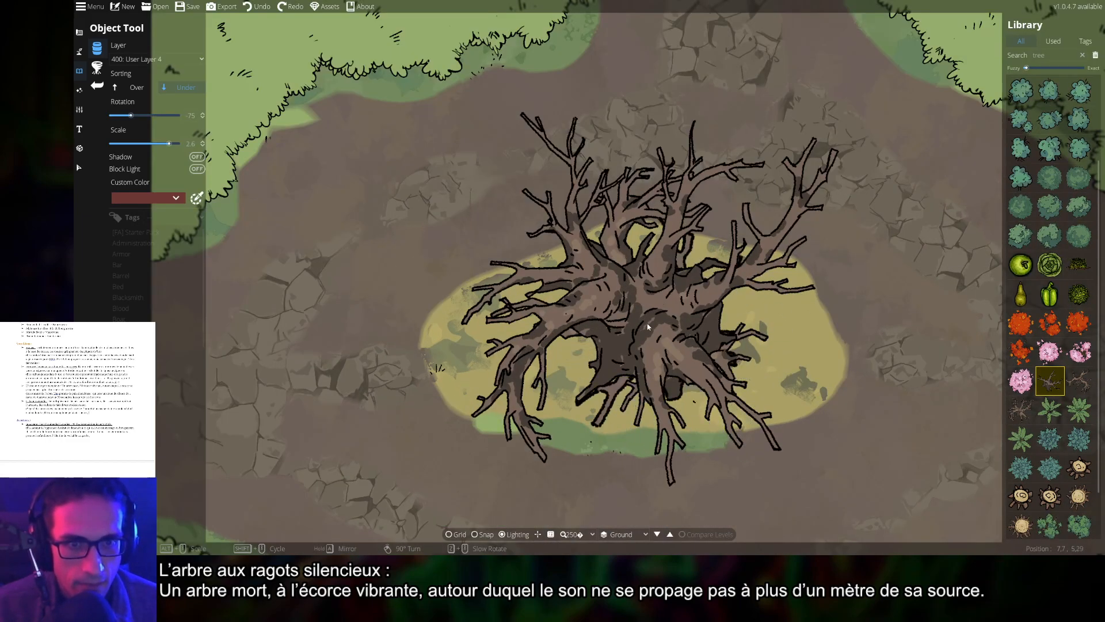
scroll(647, 327, "down", 3)
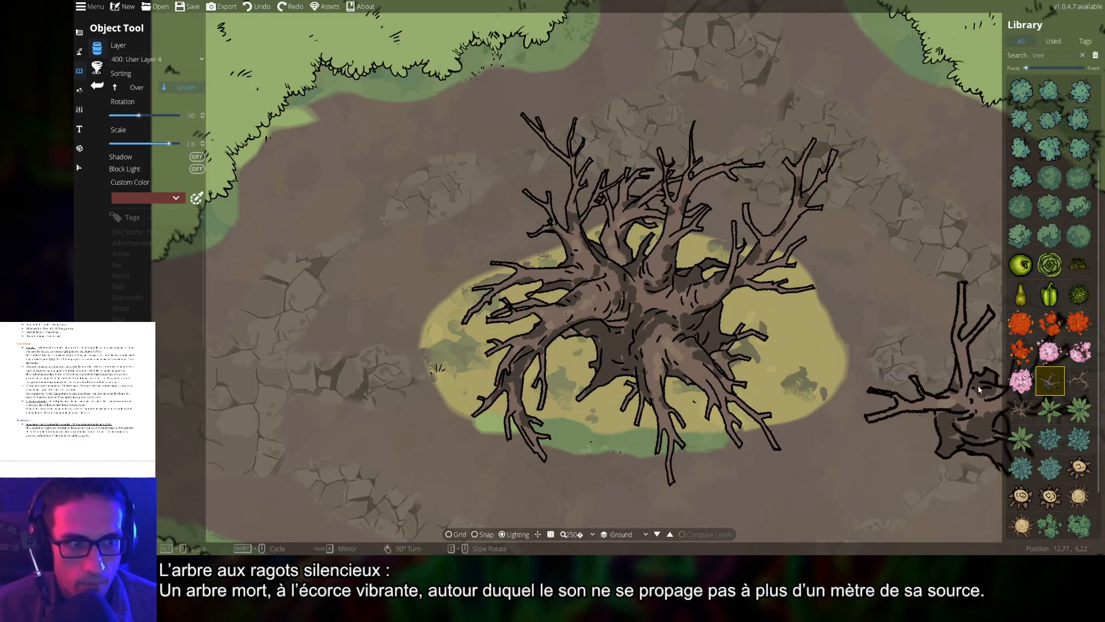
- Try another Dead Tree 02 beneath the central tree with scale 2.6 and rotation 0, and undo the placement
left_click(1079, 380)
scroll(638, 357, "down", 5)
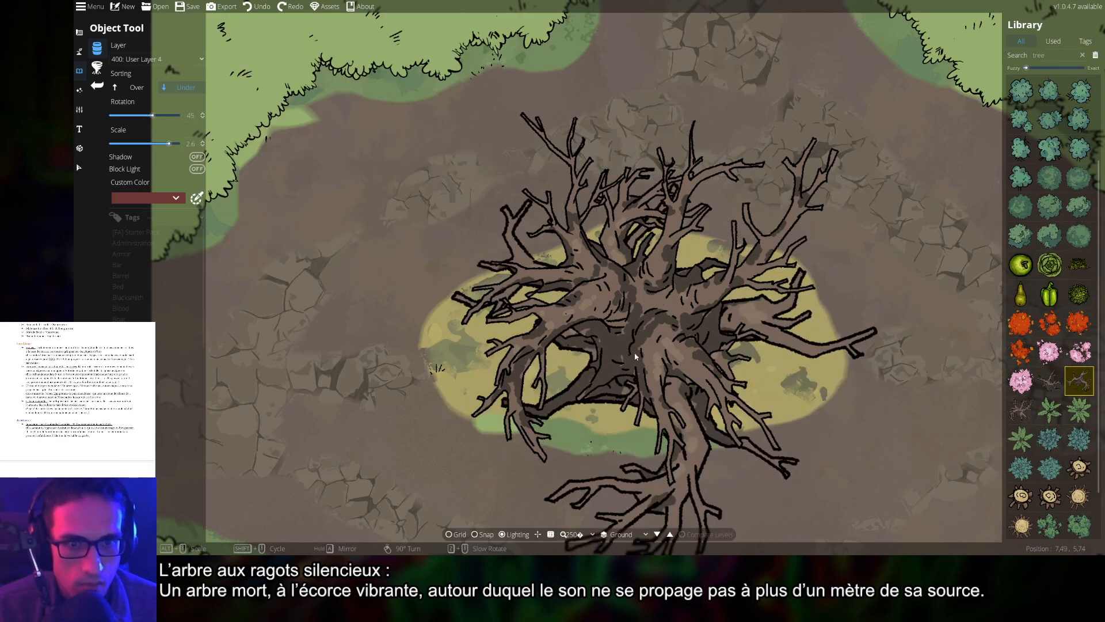
scroll(635, 357, "up", 3)
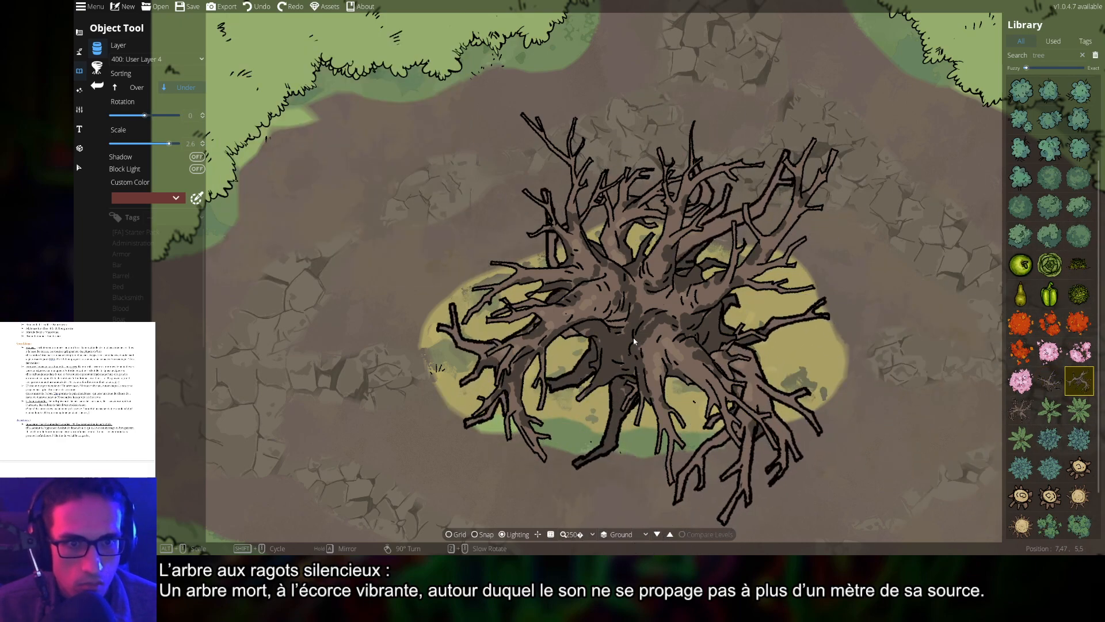
left_click(633, 341)
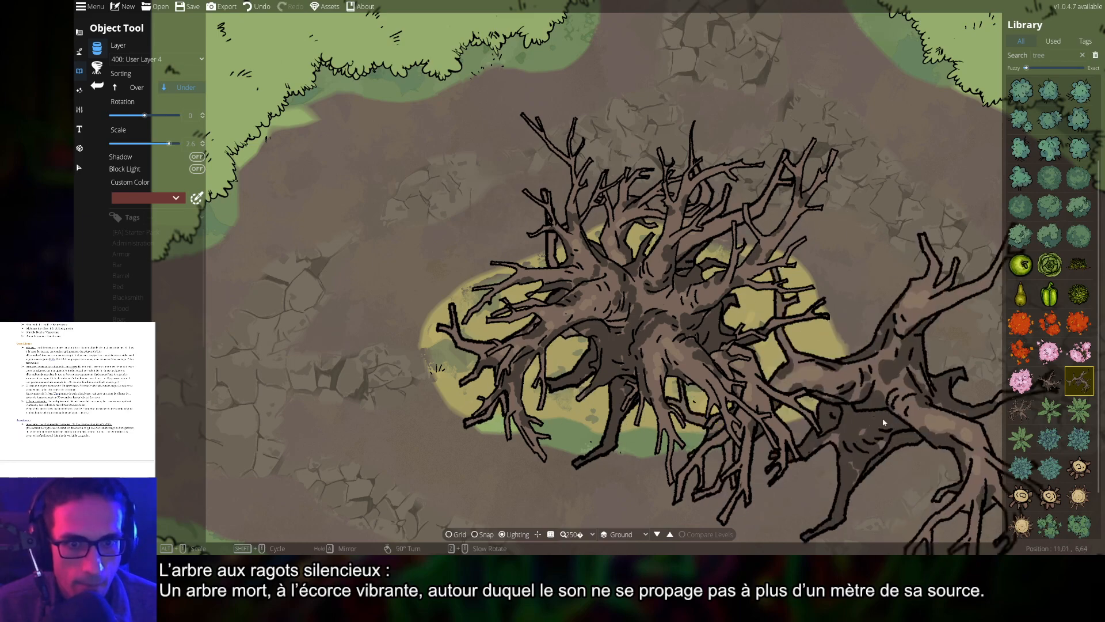
scroll(895, 426, "down", 3)
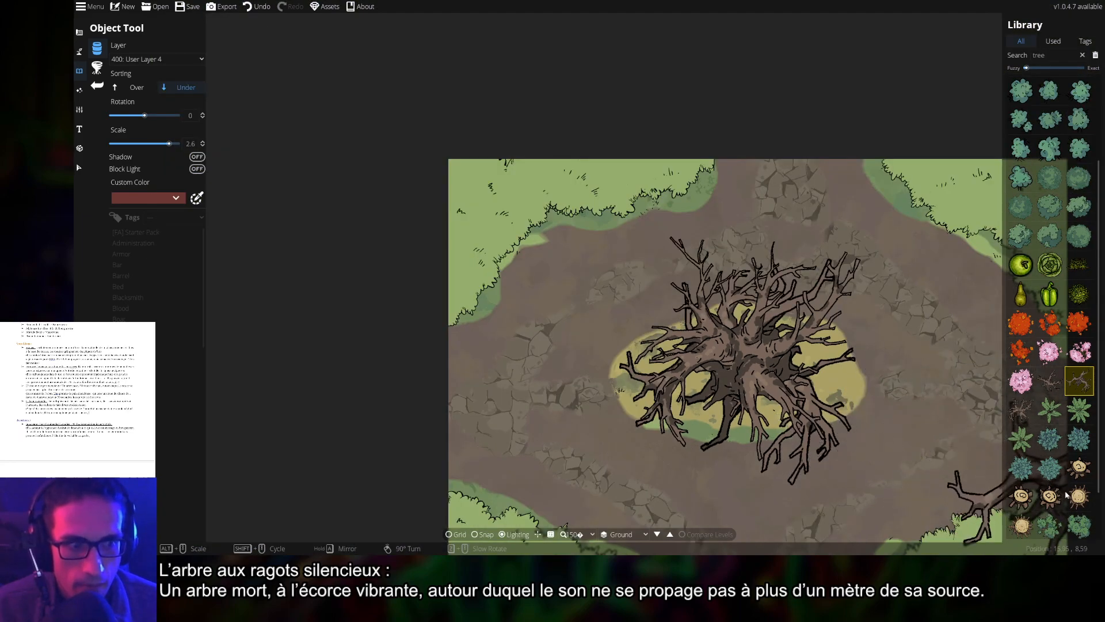
left_click_drag(918, 430, 815, 358)
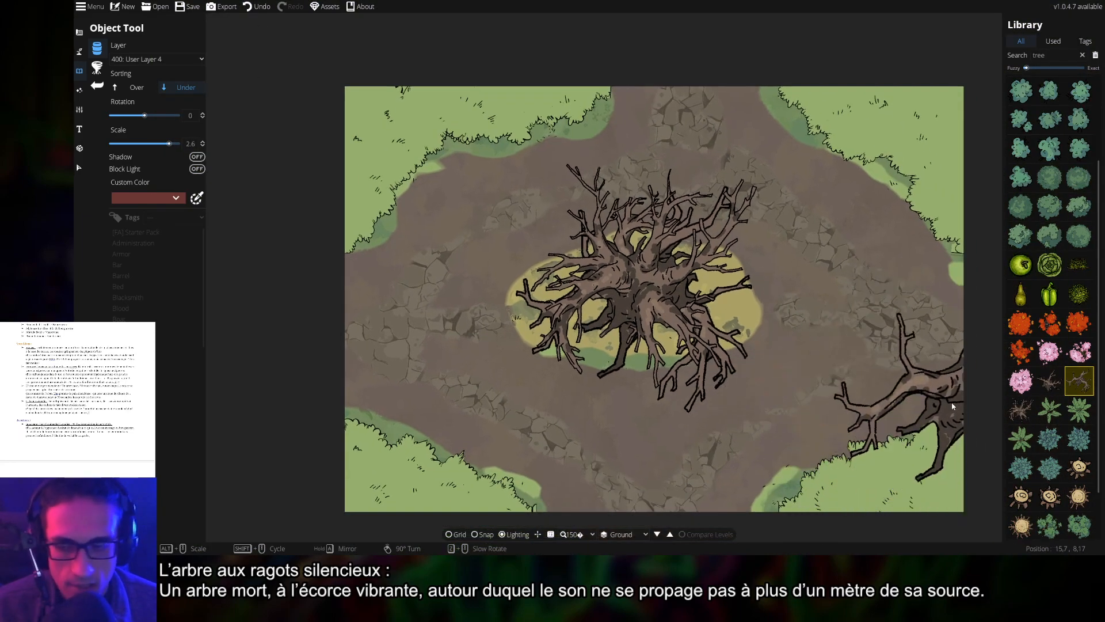
left_click(258, 6)
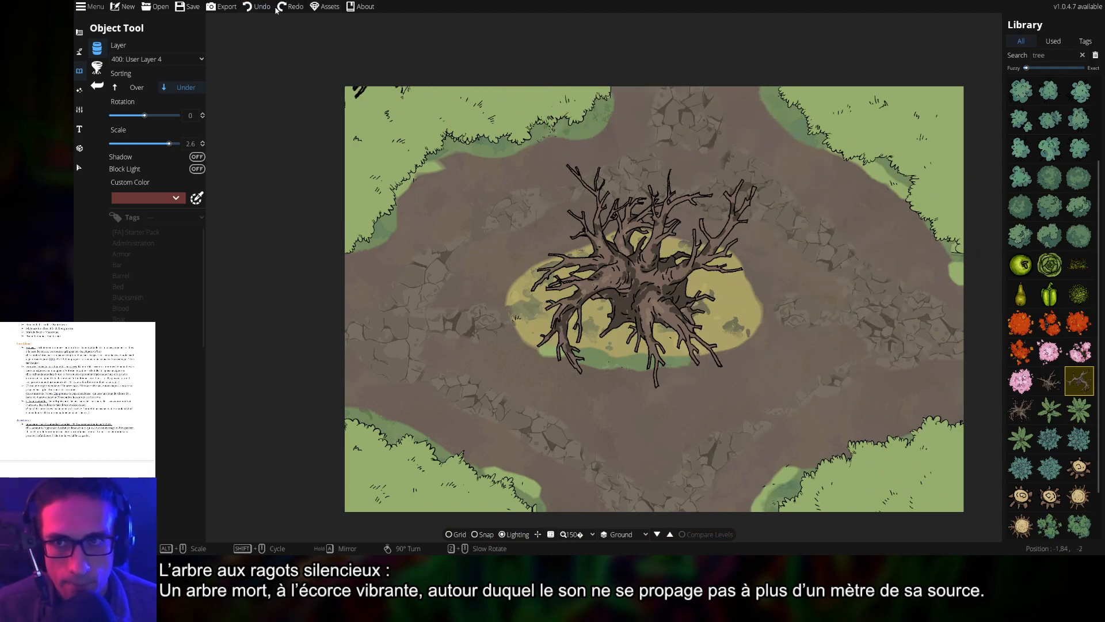
- Redo and undo the scale 2.6 dead tree placement twice to compare the central tree with and without that layer
left_click(288, 7)
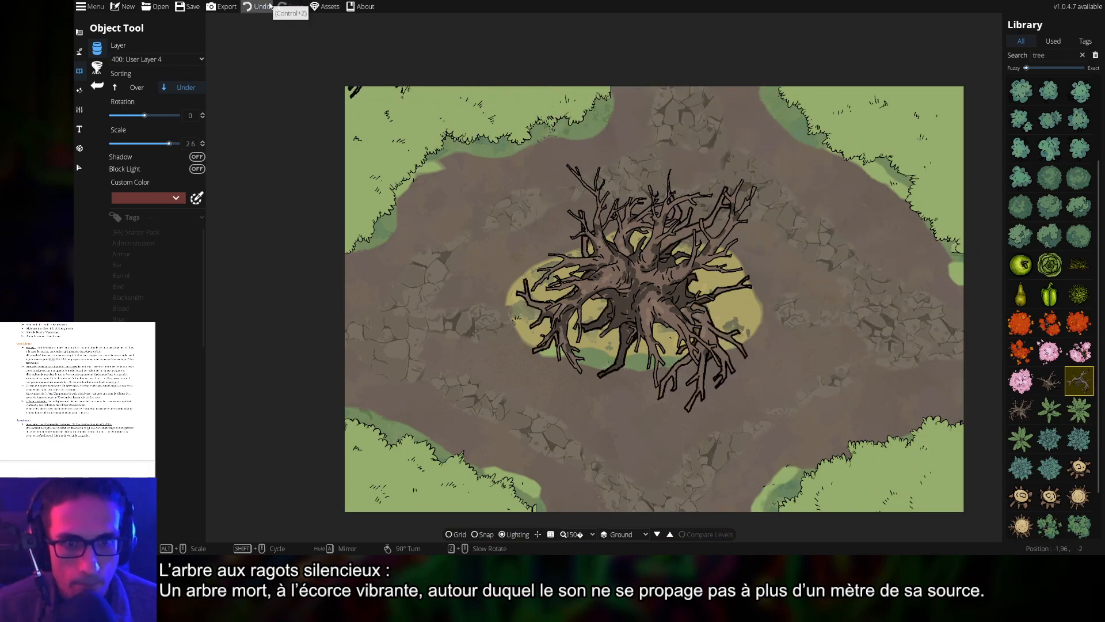
left_click(270, 7)
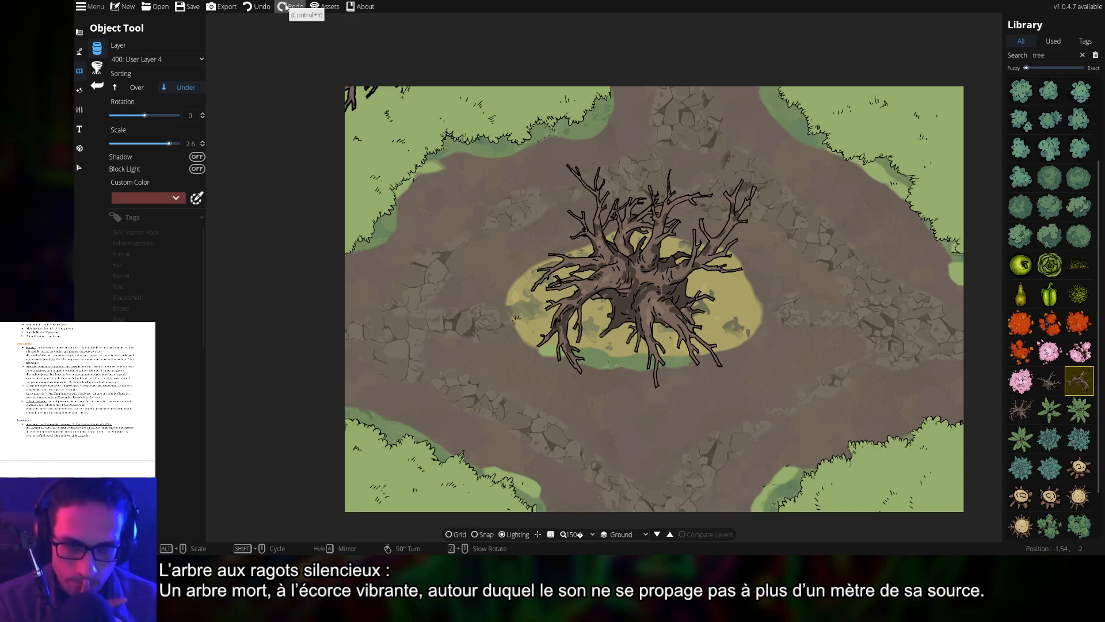
left_click(286, 7)
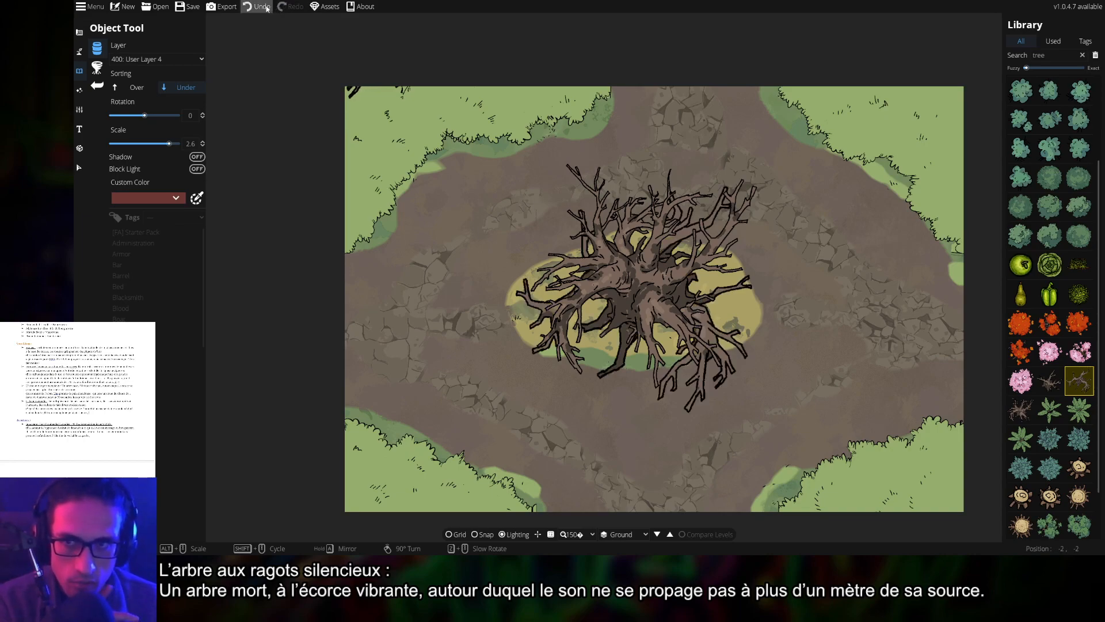
left_click(264, 8)
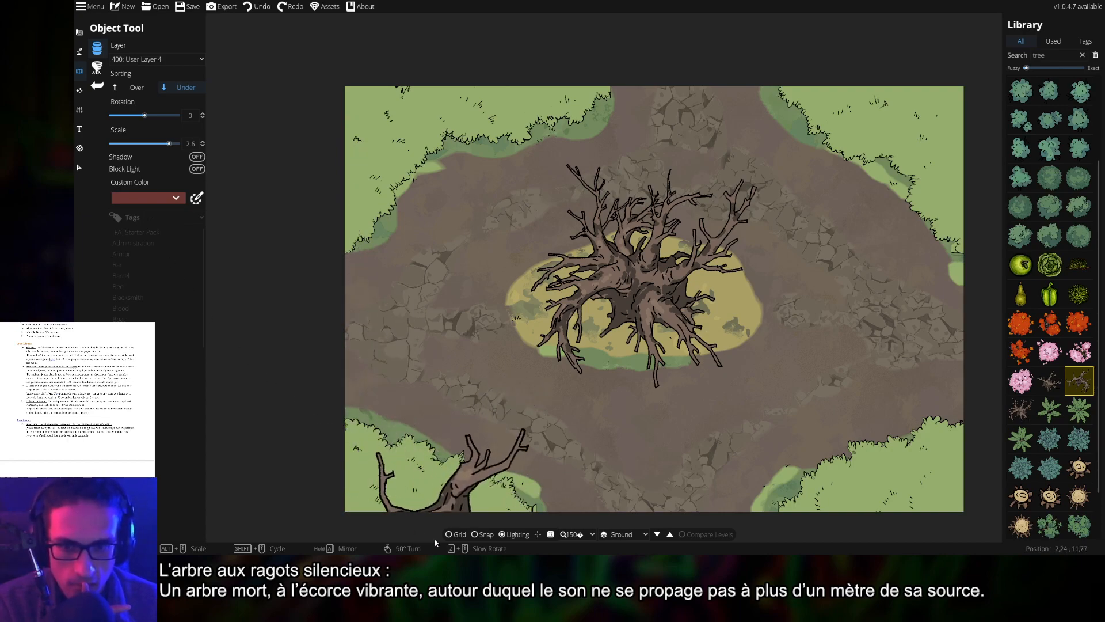
- Show the grid over the map and keep the Object Tool active
left_click(448, 534)
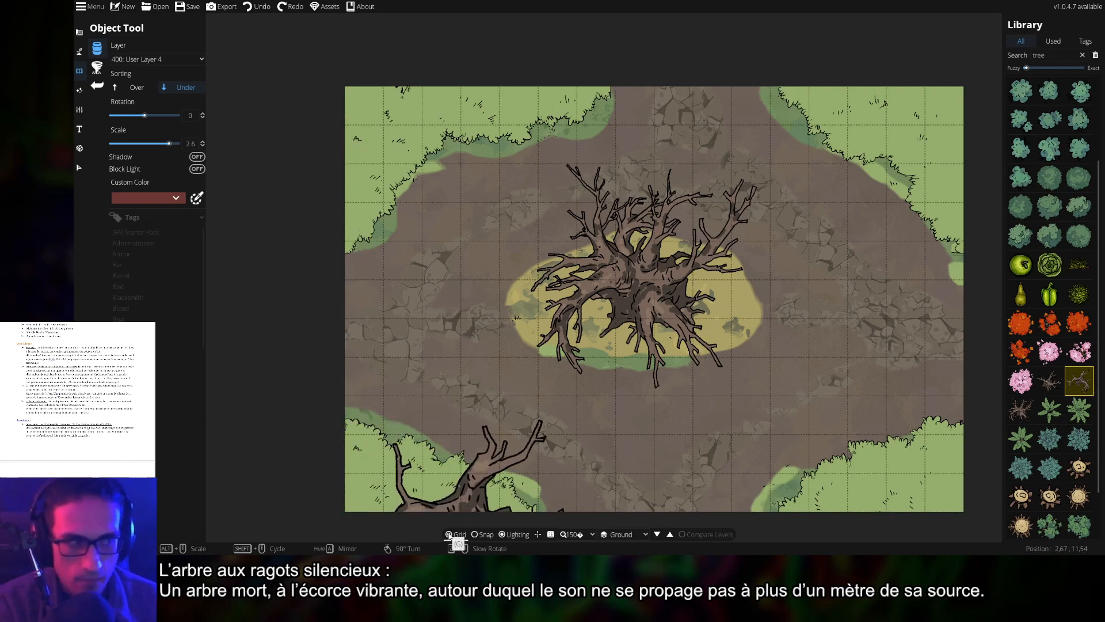
mouse_move(1088, 389)
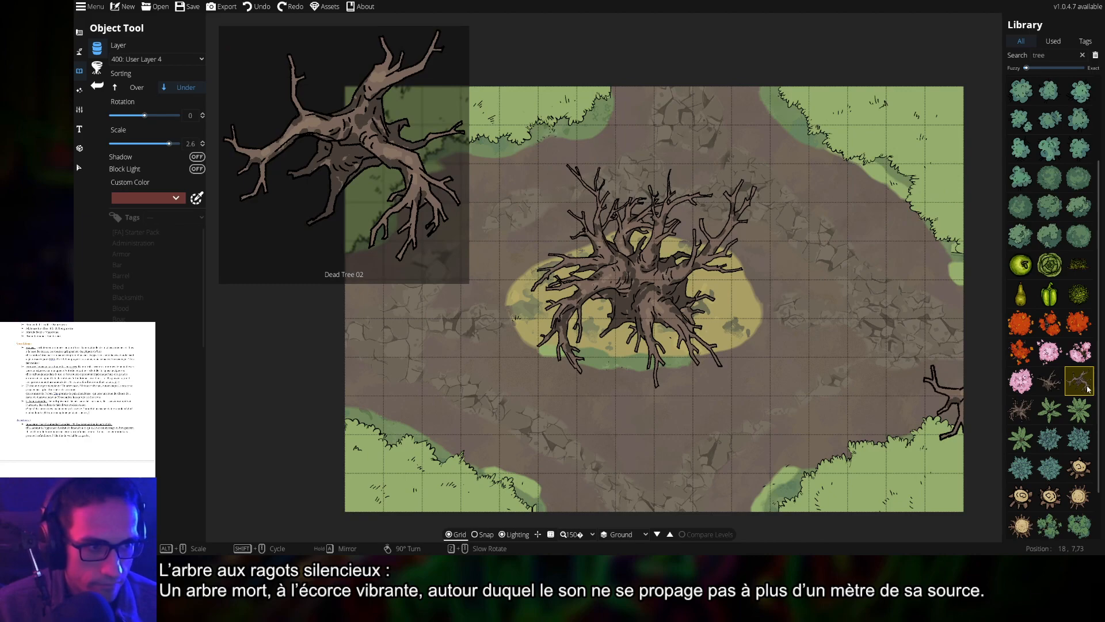
left_click(97, 67)
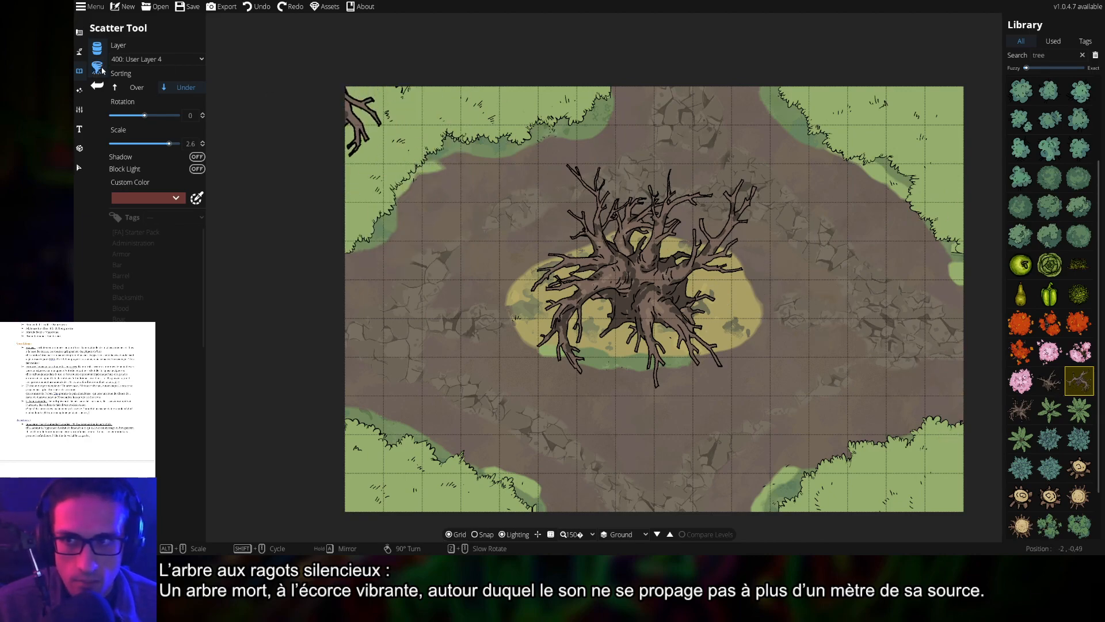
left_click(97, 49)
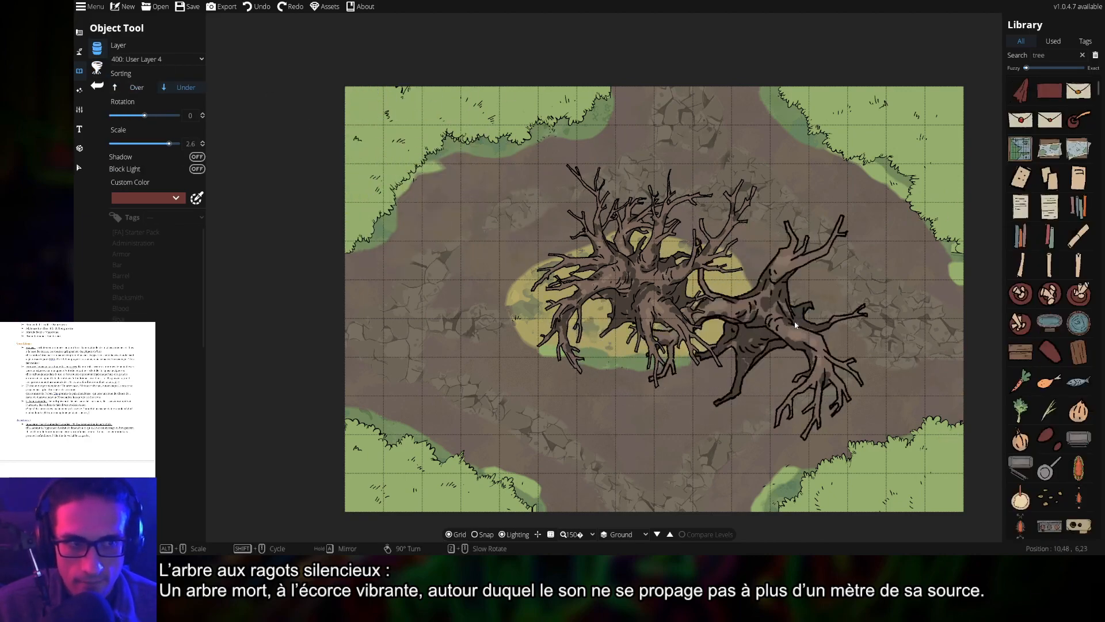
- Preview the paper sheets and the round water tub near the central tree, reducing the tub's scale to 1
left_click(1042, 184)
scroll(801, 343, "up", 5)
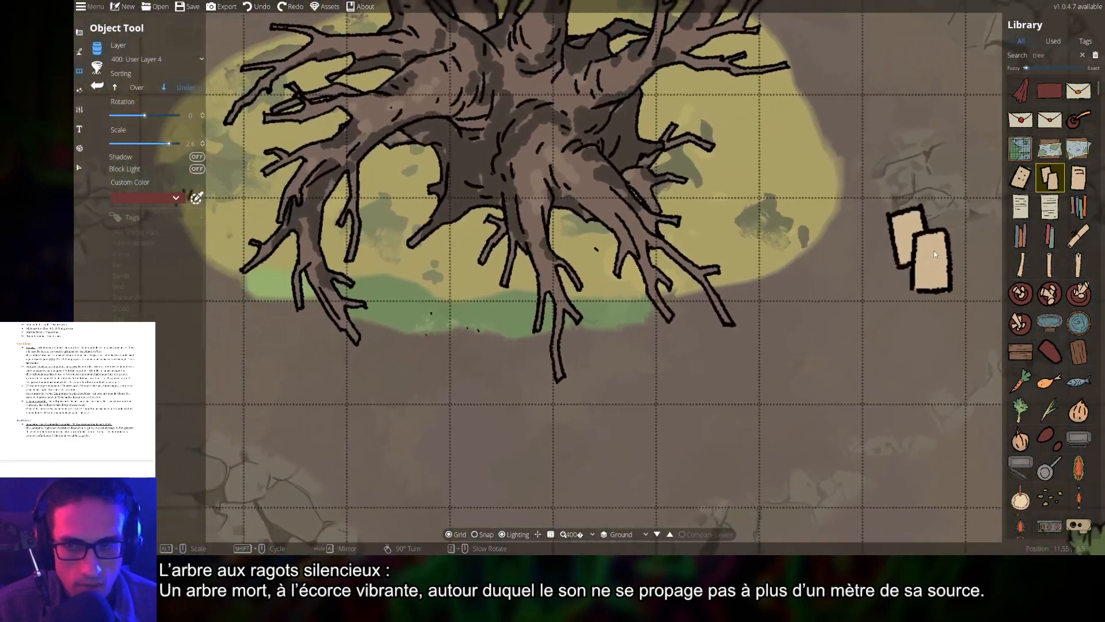
left_click_drag(745, 301, 902, 291)
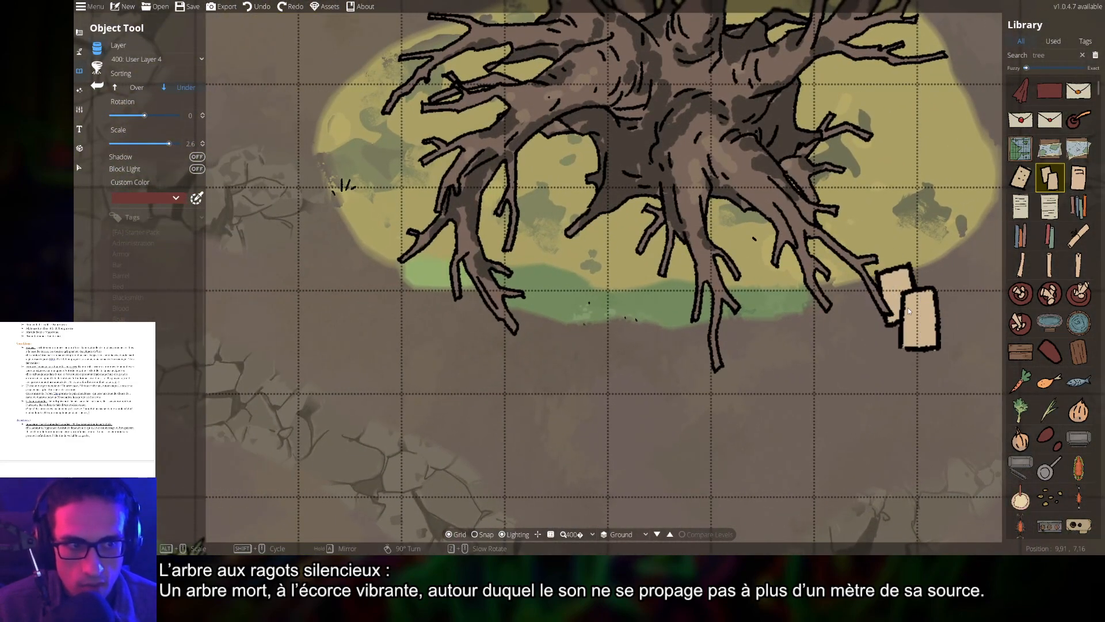
left_click(1079, 325)
scroll(345, 357, "down", 4)
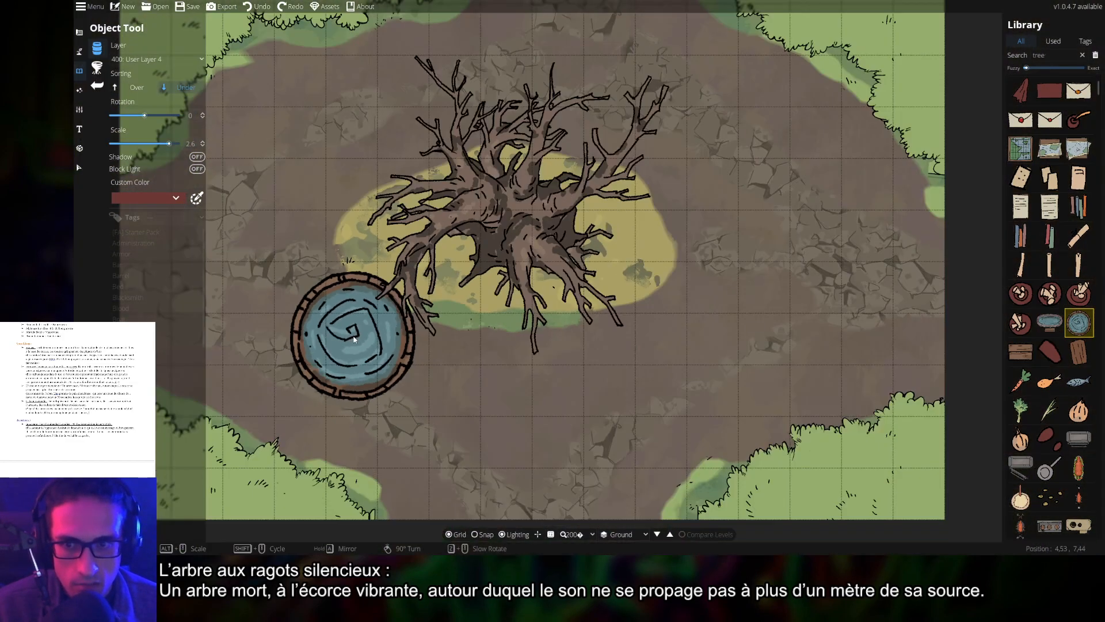
scroll(355, 340, "up", 2)
scroll(355, 340, "down", 15)
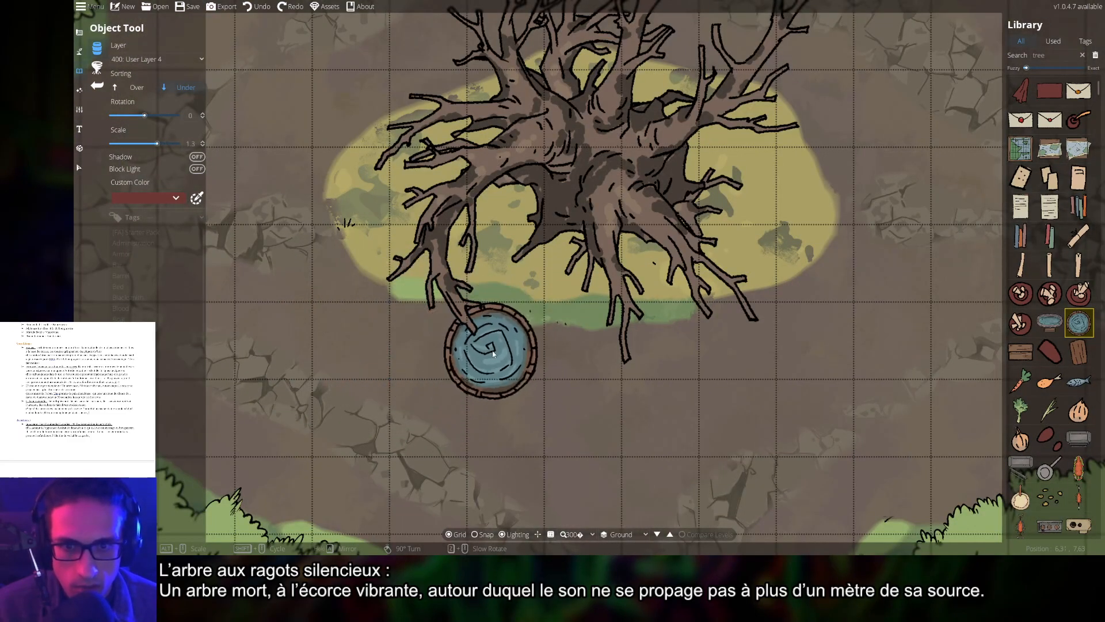
scroll(513, 346, "down", 1)
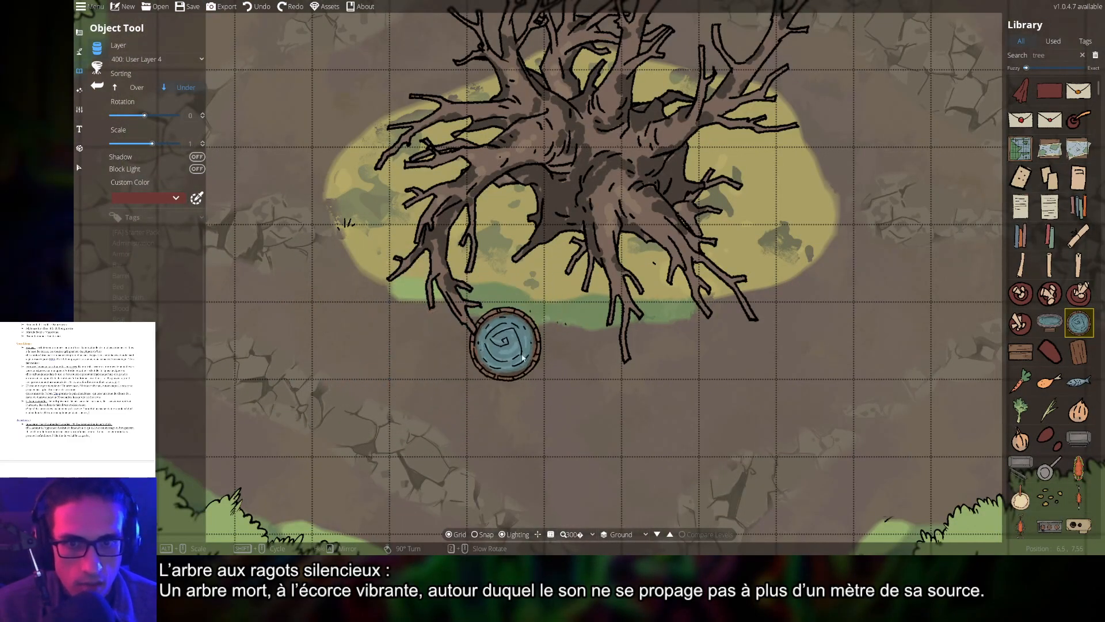
scroll(723, 363, "down", 3)
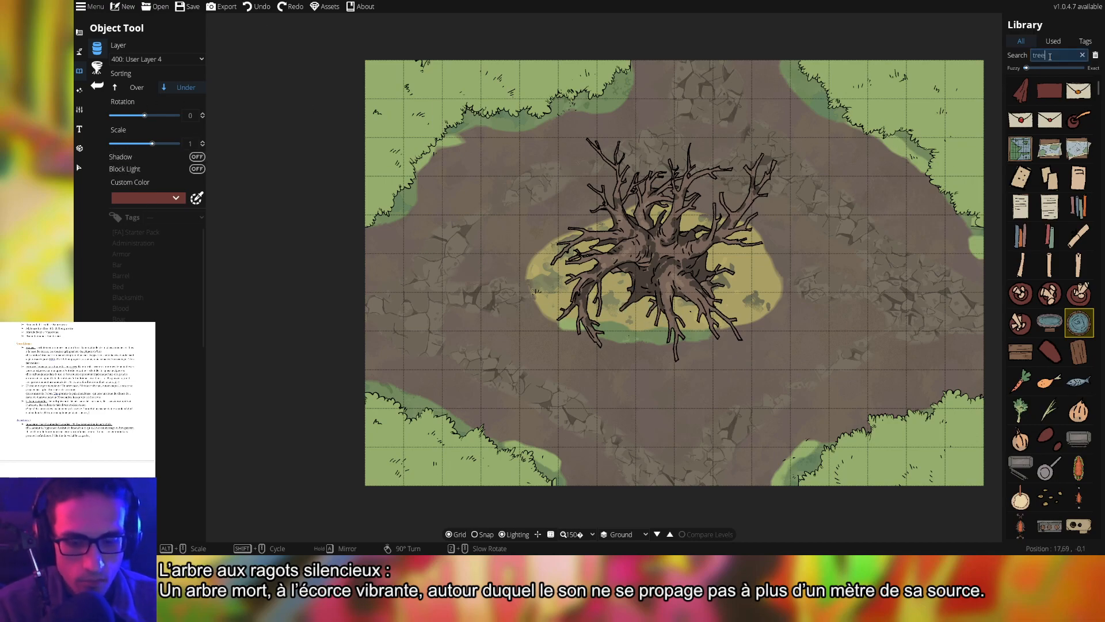
- Choose Dead Tree 01, try green and orange custom colours, and set its custom colour to slate blue
left_click(1050, 380)
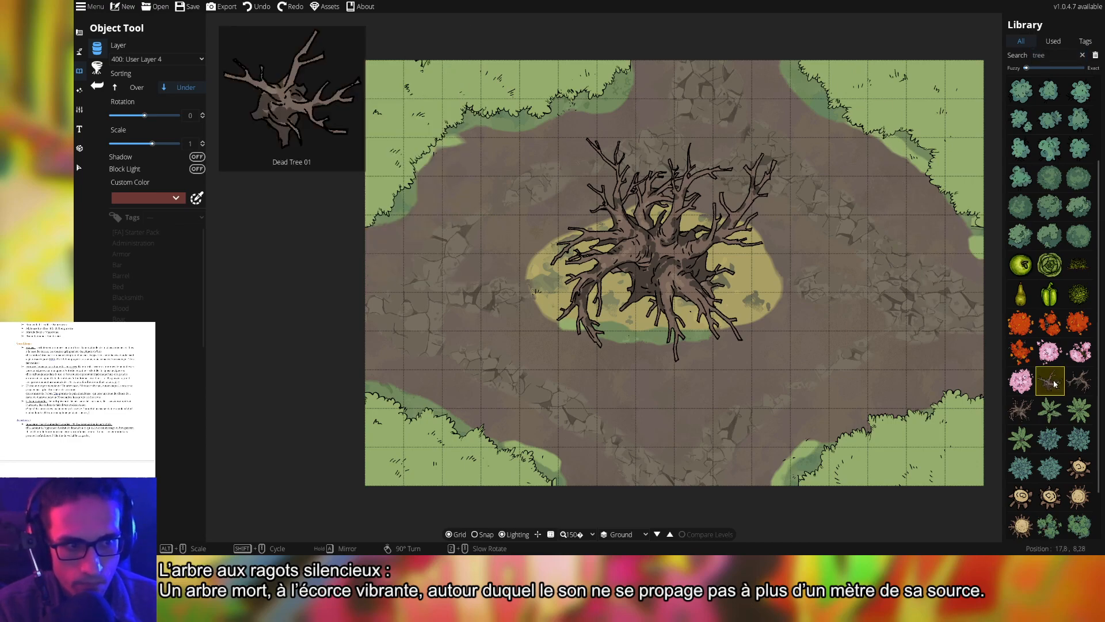
left_click(159, 195)
left_click(156, 246)
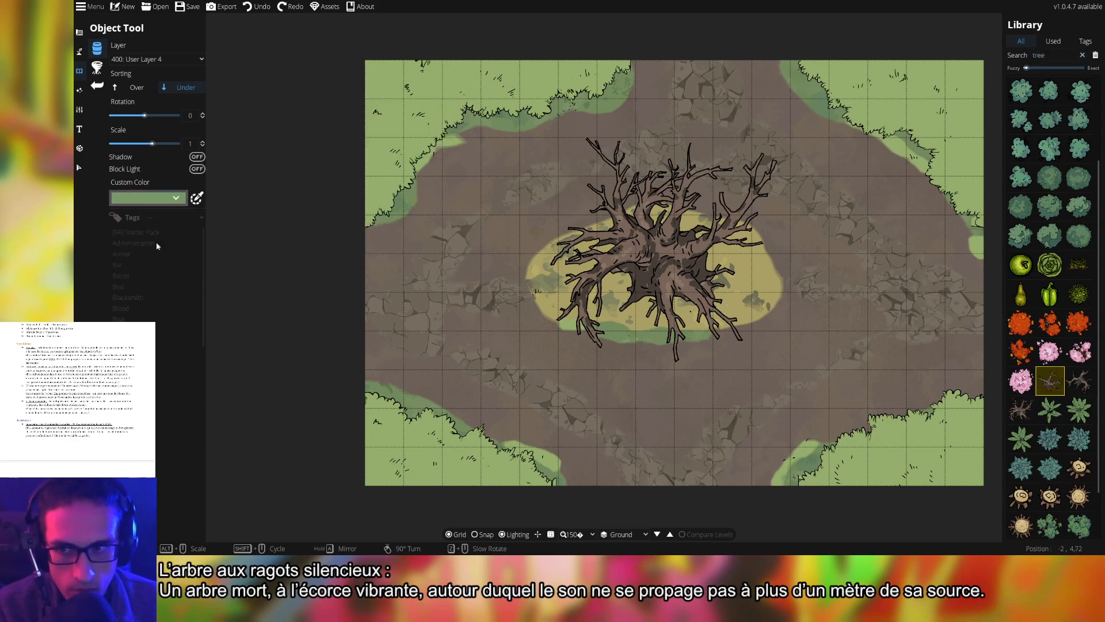
left_click(163, 199)
left_click(189, 215)
scroll(493, 319, "up", 5)
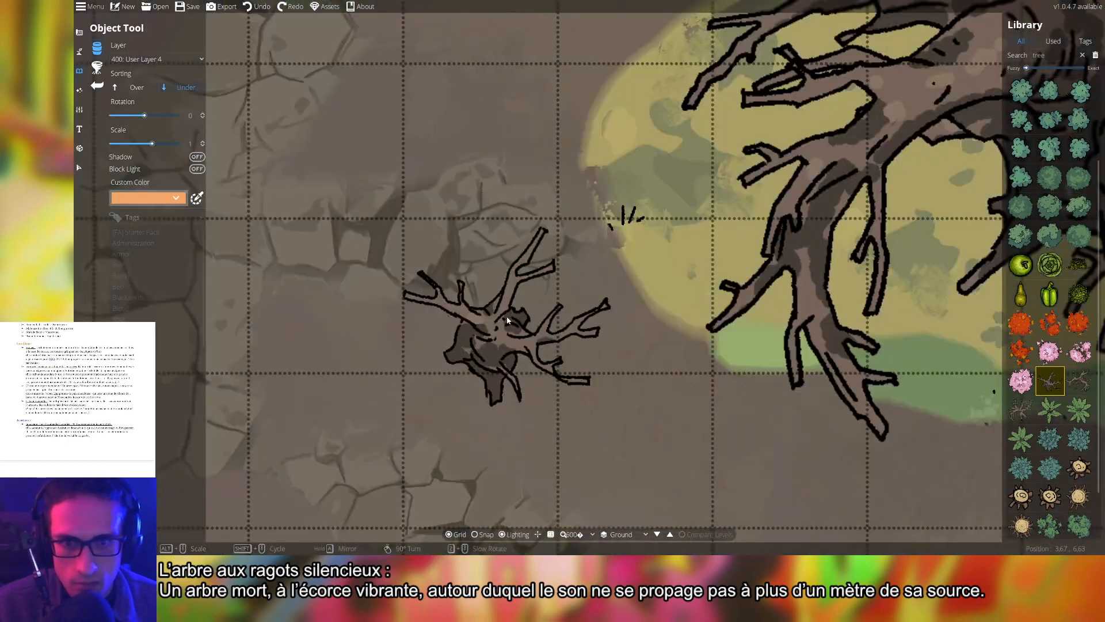
left_click(143, 197)
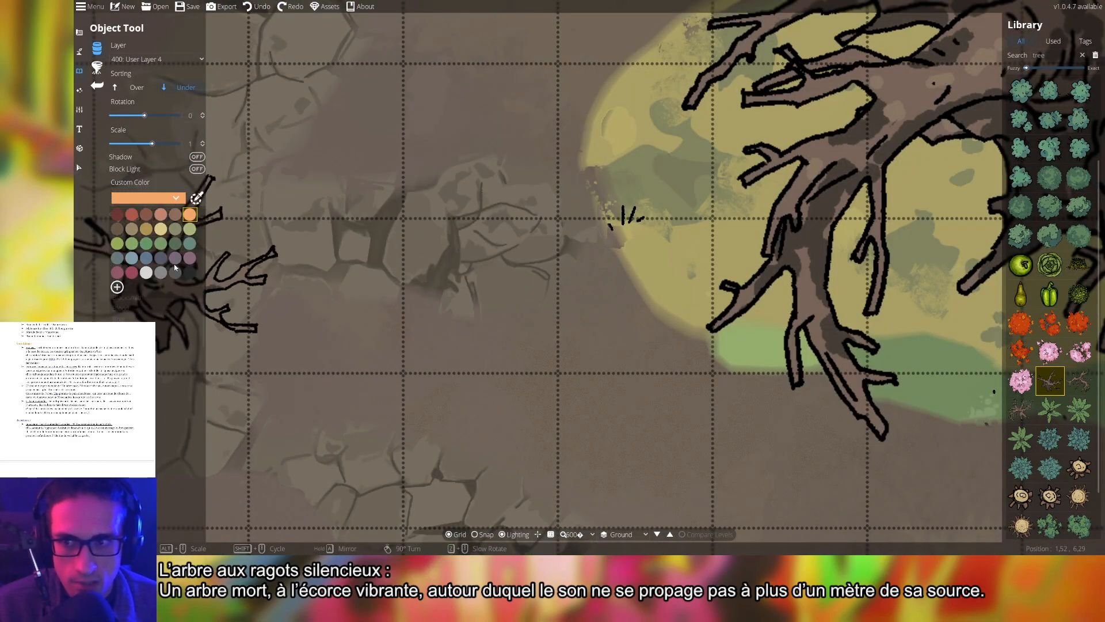
left_click(155, 260)
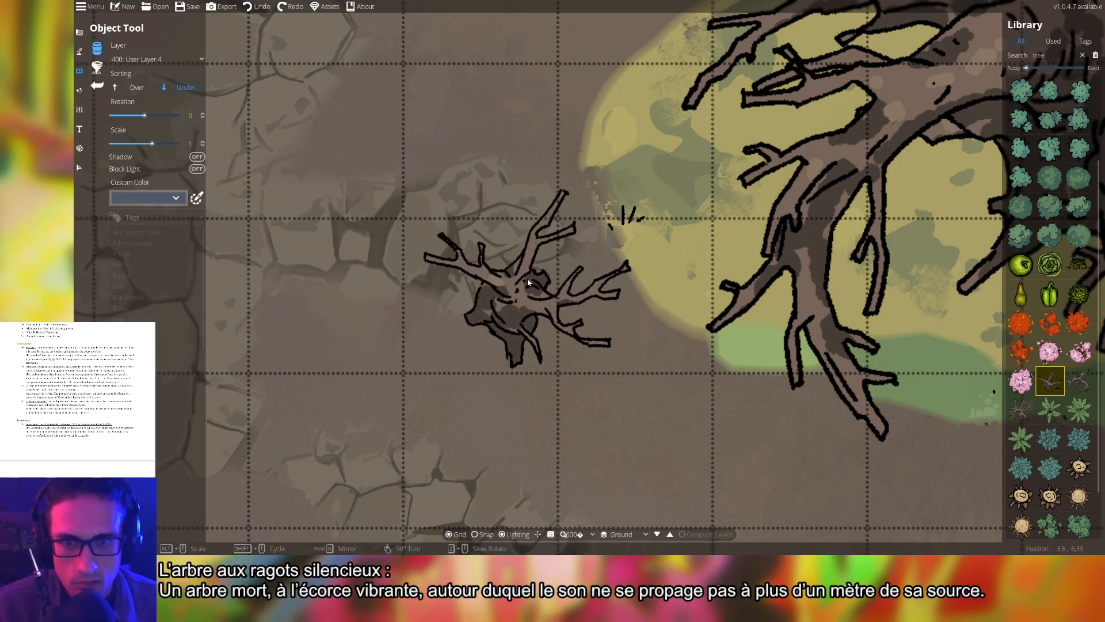
- Set the Dead Tree 01 preview to scale 1.4 and compare it with the central tree from both sides
scroll(460, 282, "up", 4, "alt")
scroll(471, 282, "down", 3)
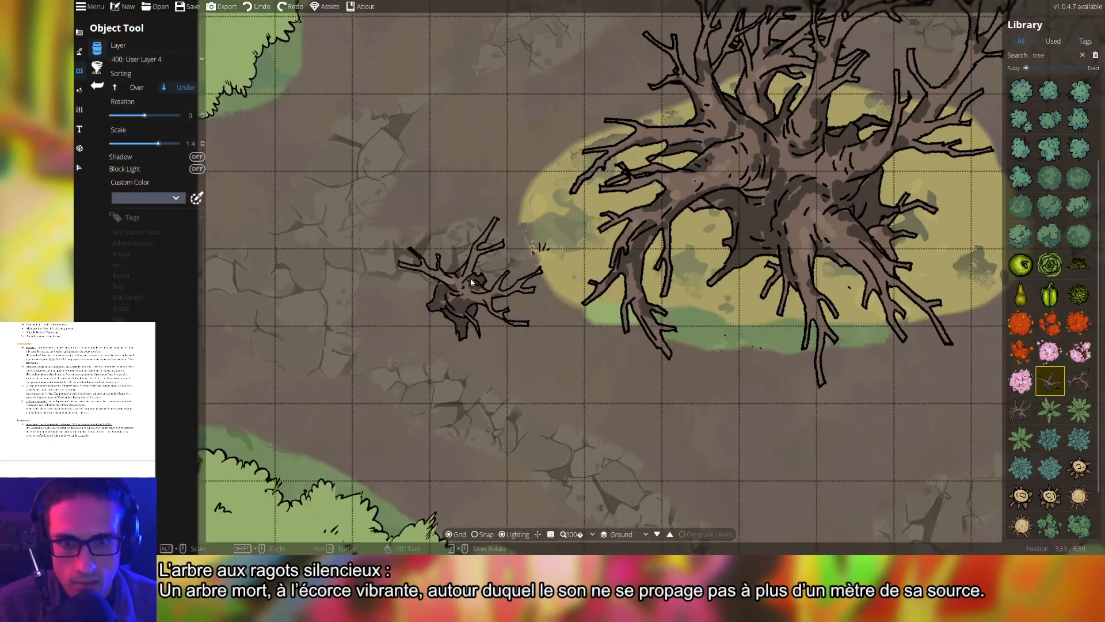
scroll(471, 282, "down", 5)
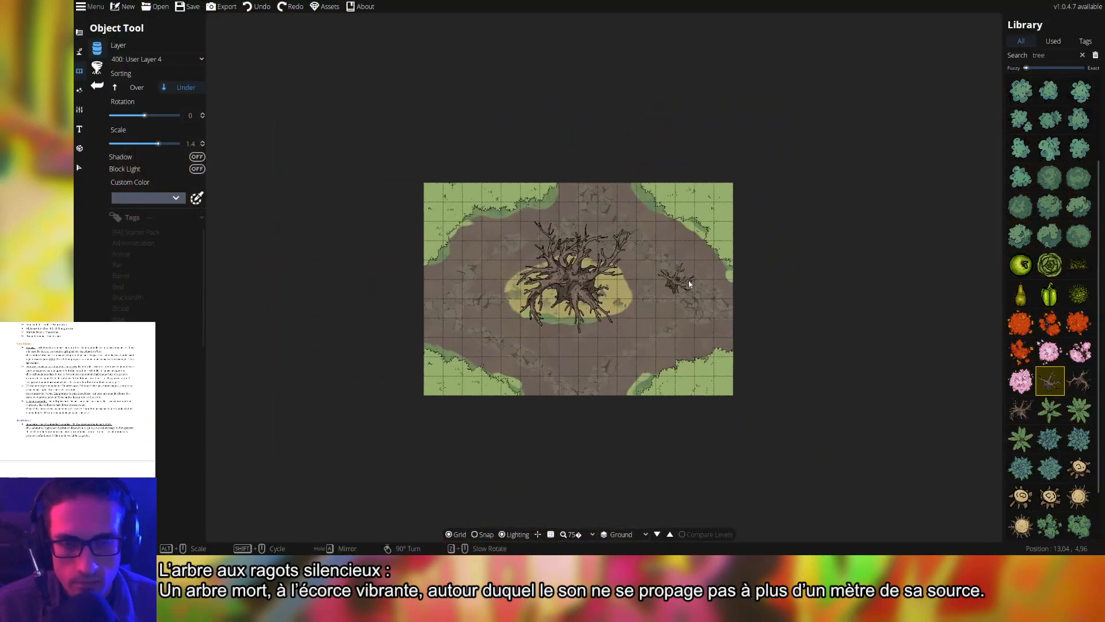
scroll(617, 299, "up", 1)
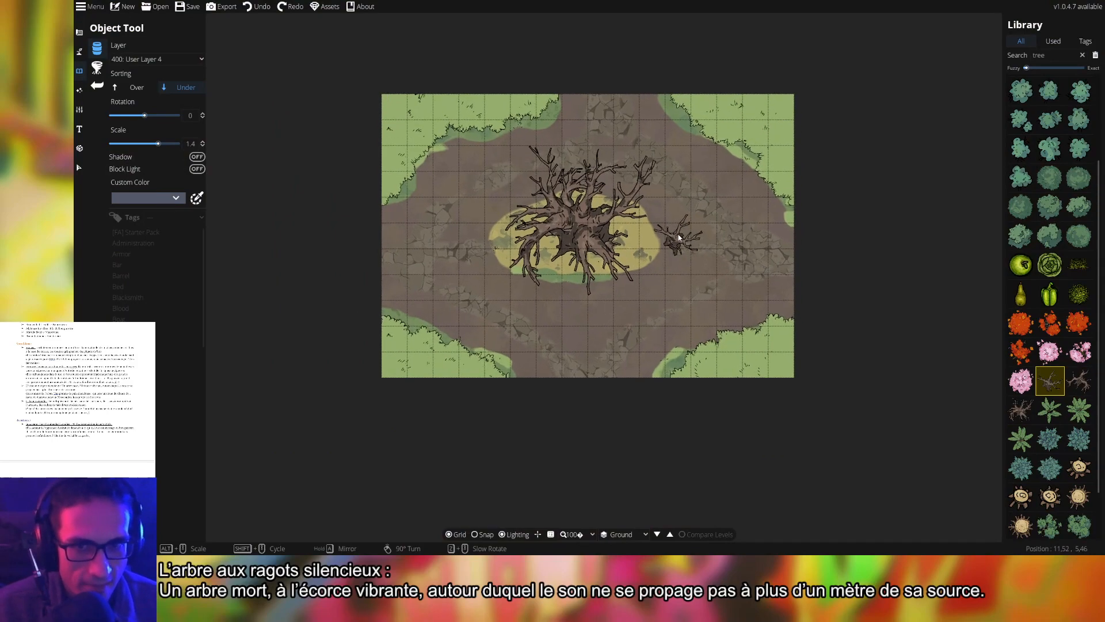
scroll(566, 252, "up", 1)
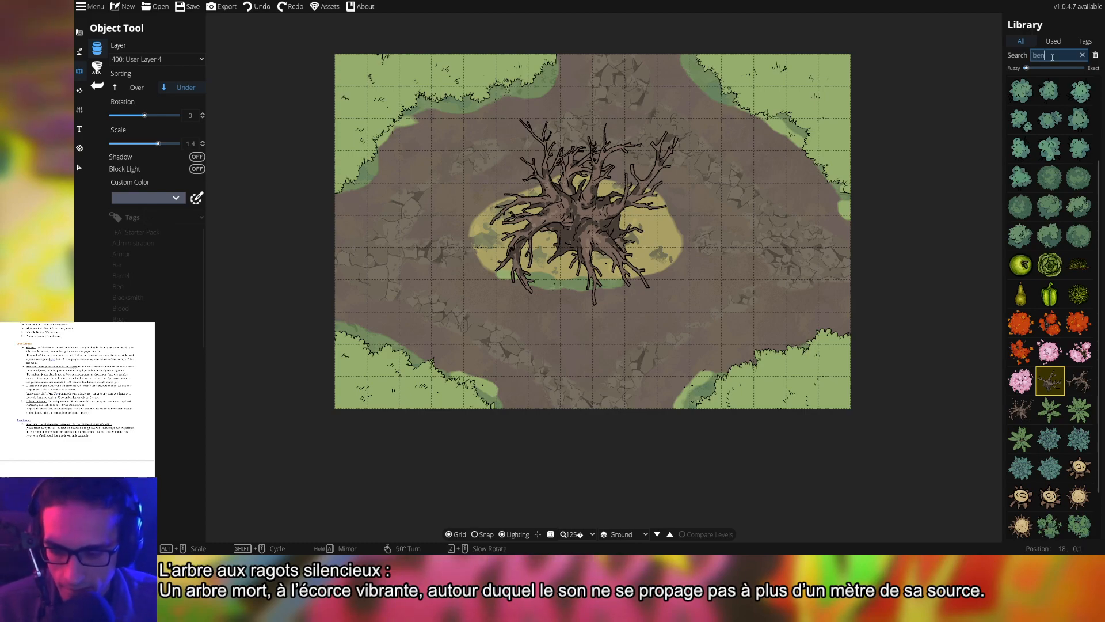
- Search the object library for "bench" and preview several wooden benches beside the clearing, setting the rotation to 75
type("ch")
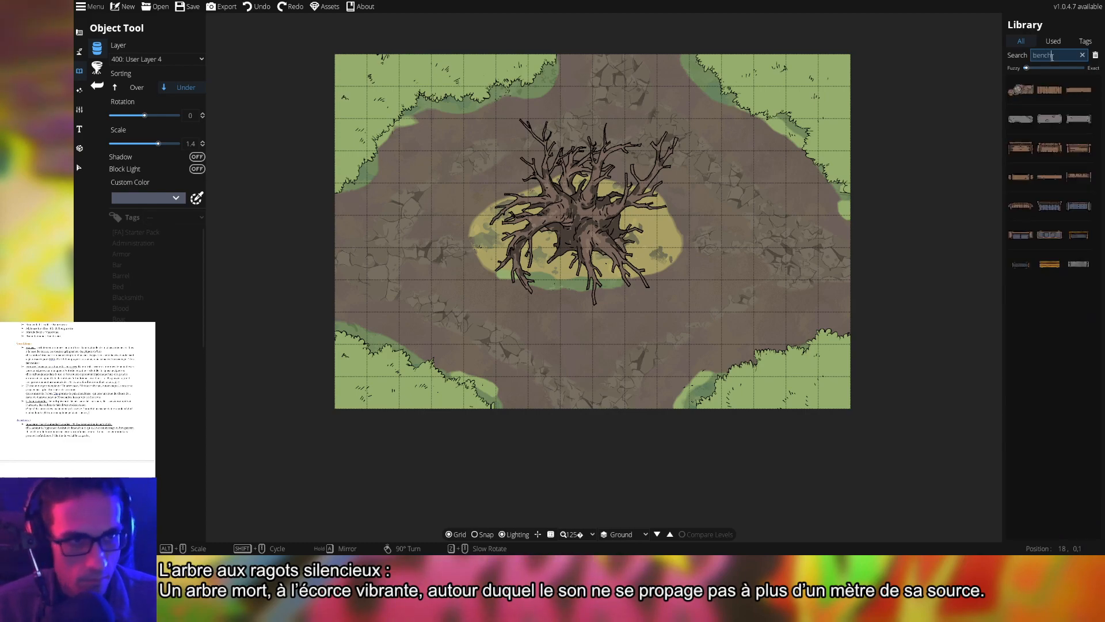
left_click(1020, 89)
scroll(704, 219, "up", 5)
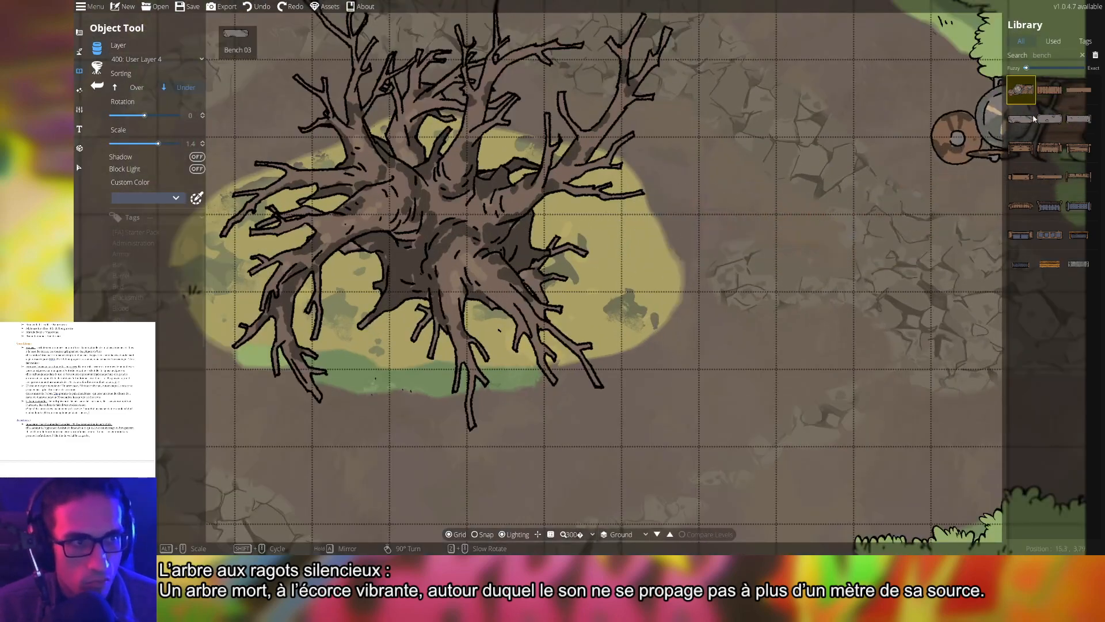
left_click(1055, 98)
scroll(801, 207, "up", 3)
left_click(1051, 152)
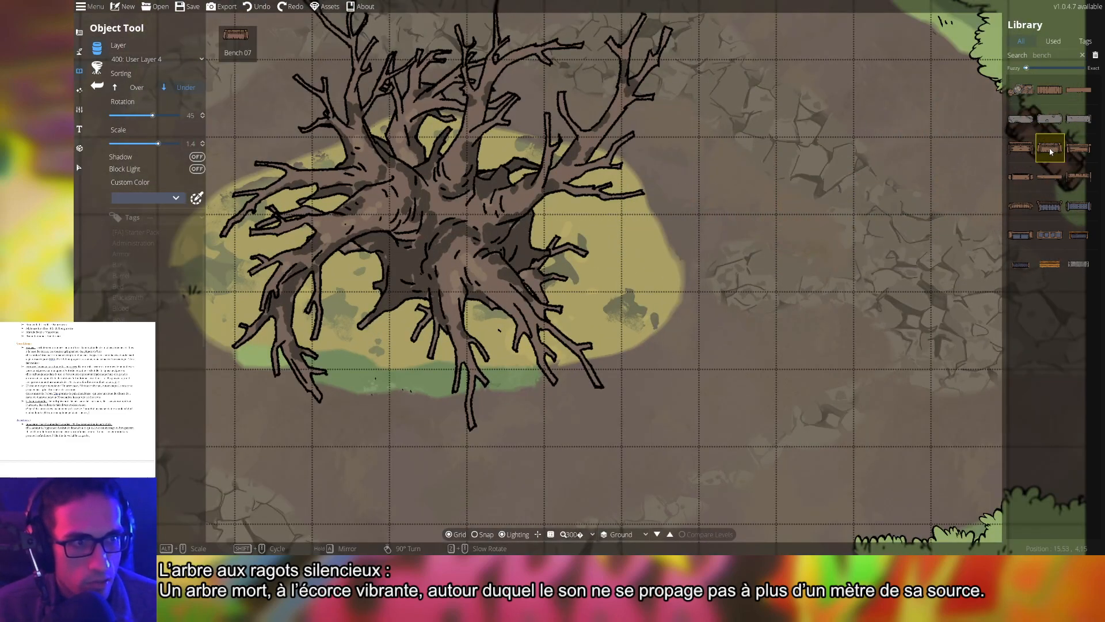
left_click(1020, 148)
scroll(708, 285, "up", 3)
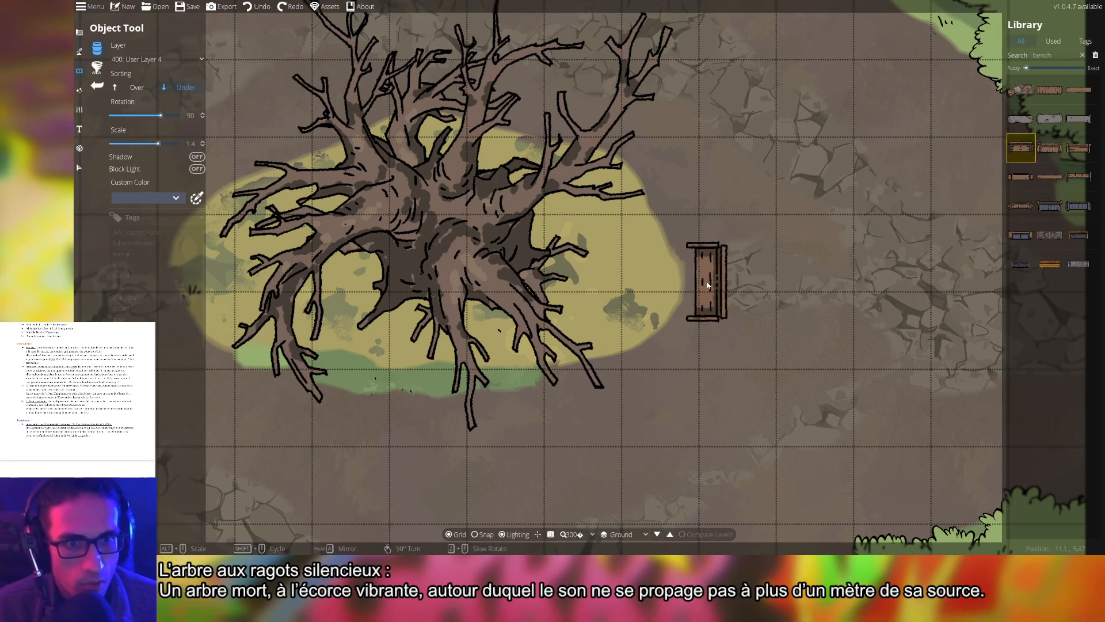
scroll(708, 285, "down", 1)
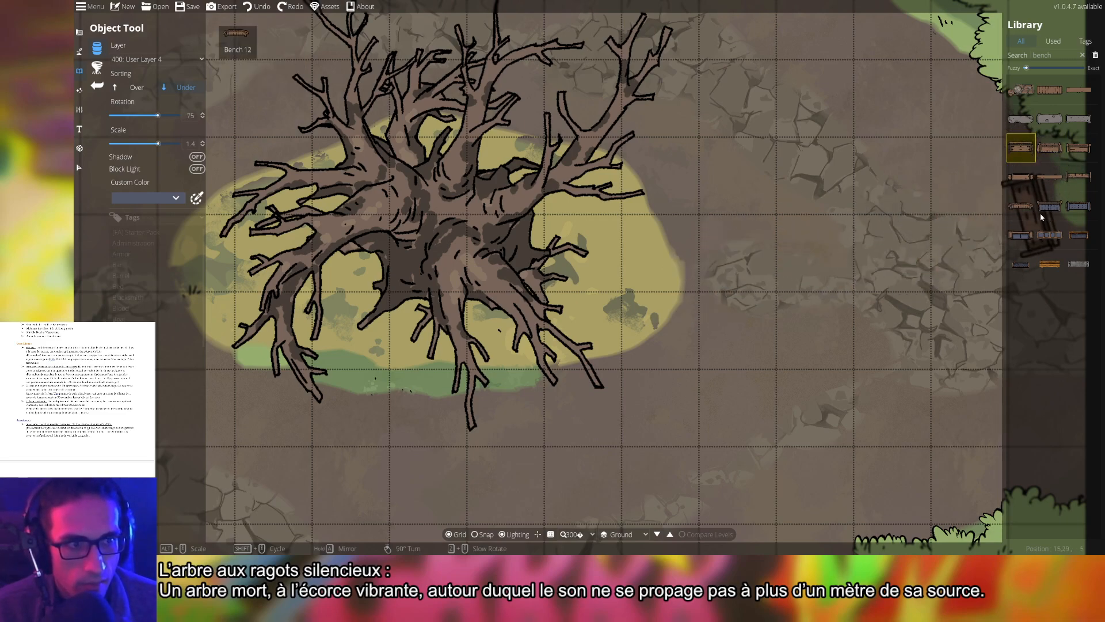
- Try Bench 13 on the path east of the clearing with scale 1.4 and rotation 75, and undo the placement
left_click(1021, 205)
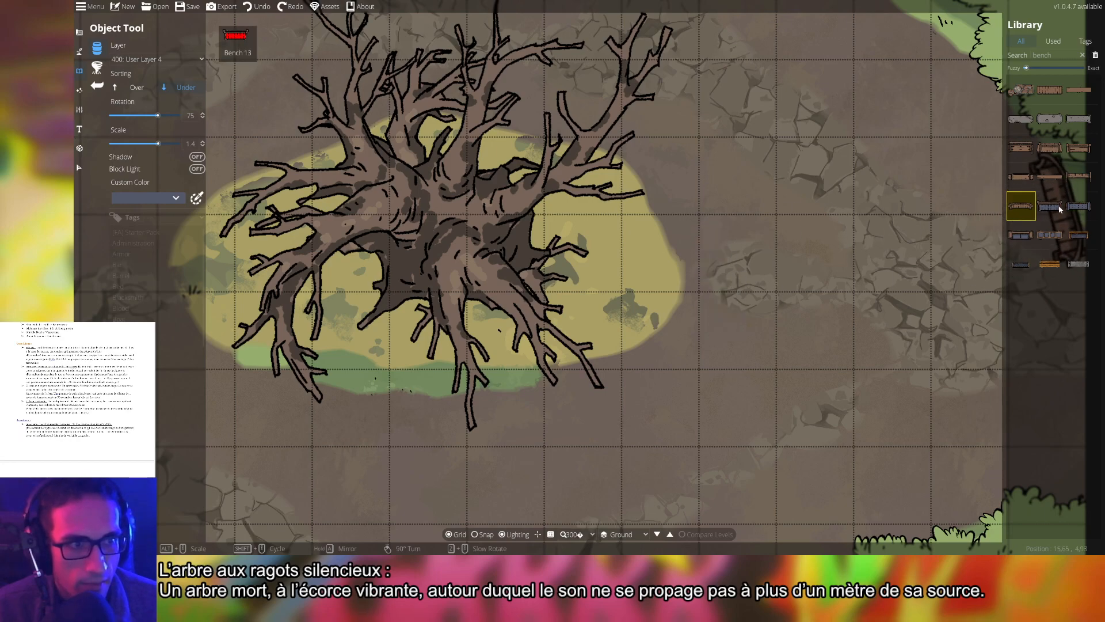
left_click(1060, 209)
left_click(798, 263)
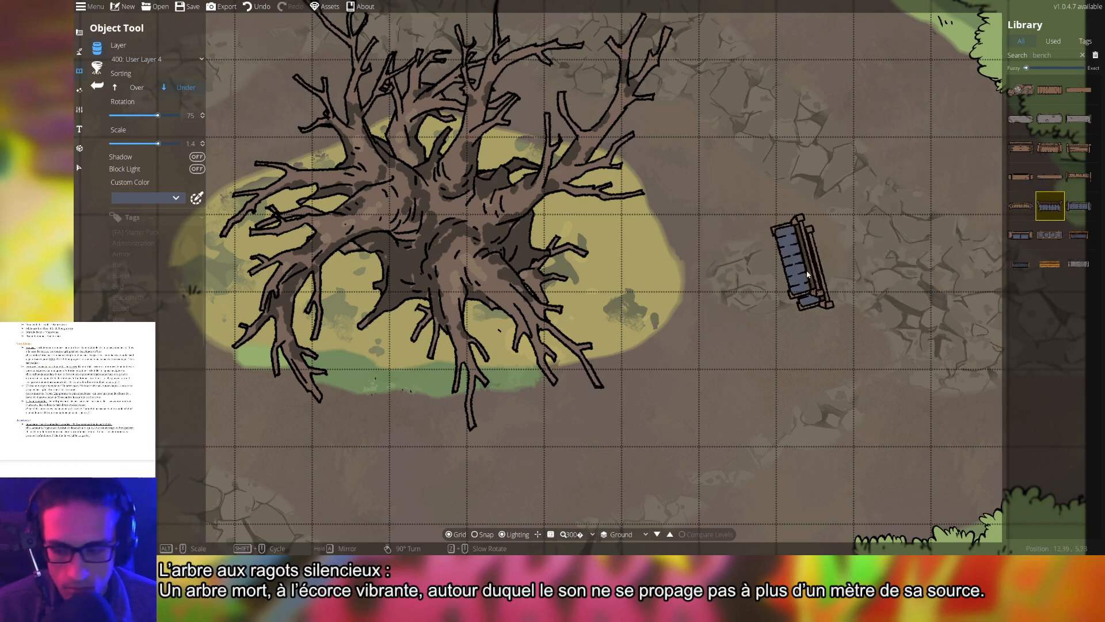
key("ctrl+z")
- Preview the remaining wooden, stone and dark benches near the clearing and choose the brown bench with the curved backrest
left_click(1050, 264)
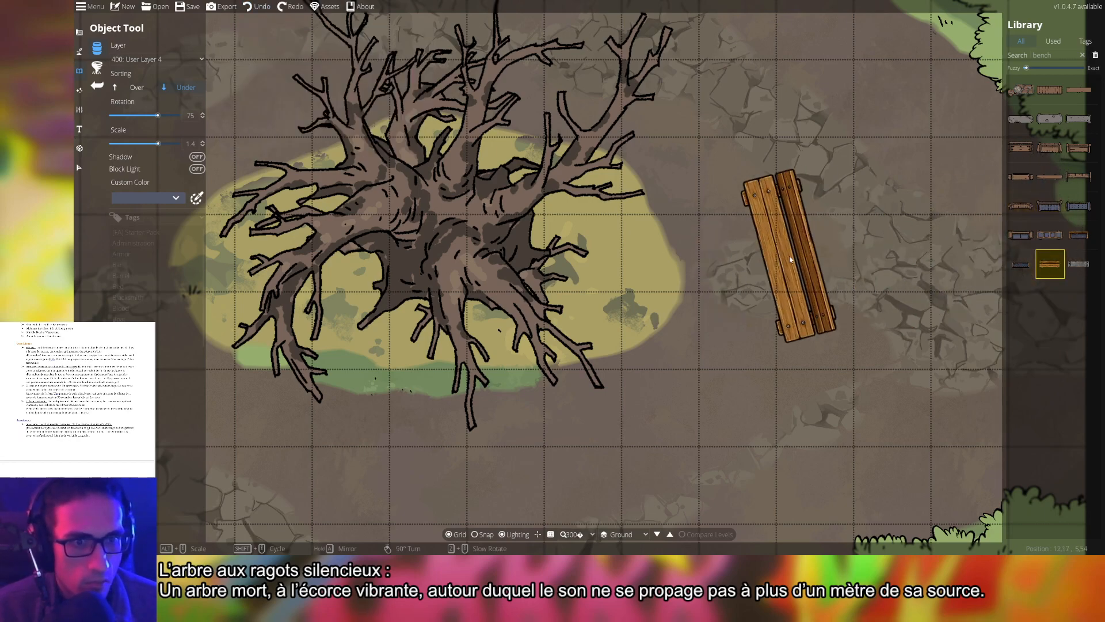
left_click(1079, 264)
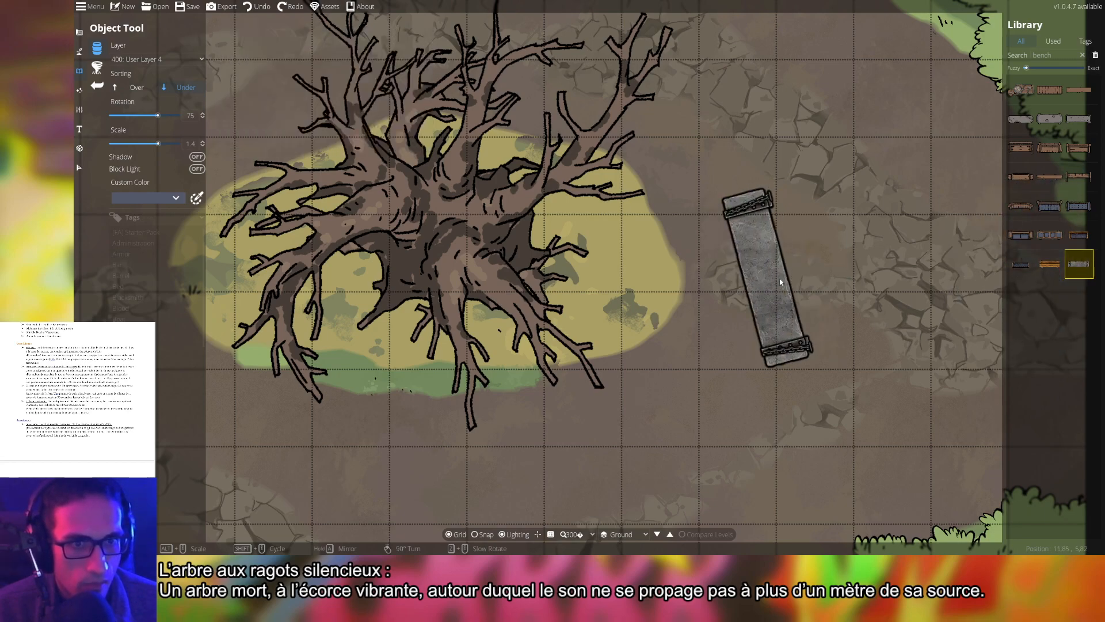
left_click(1021, 235)
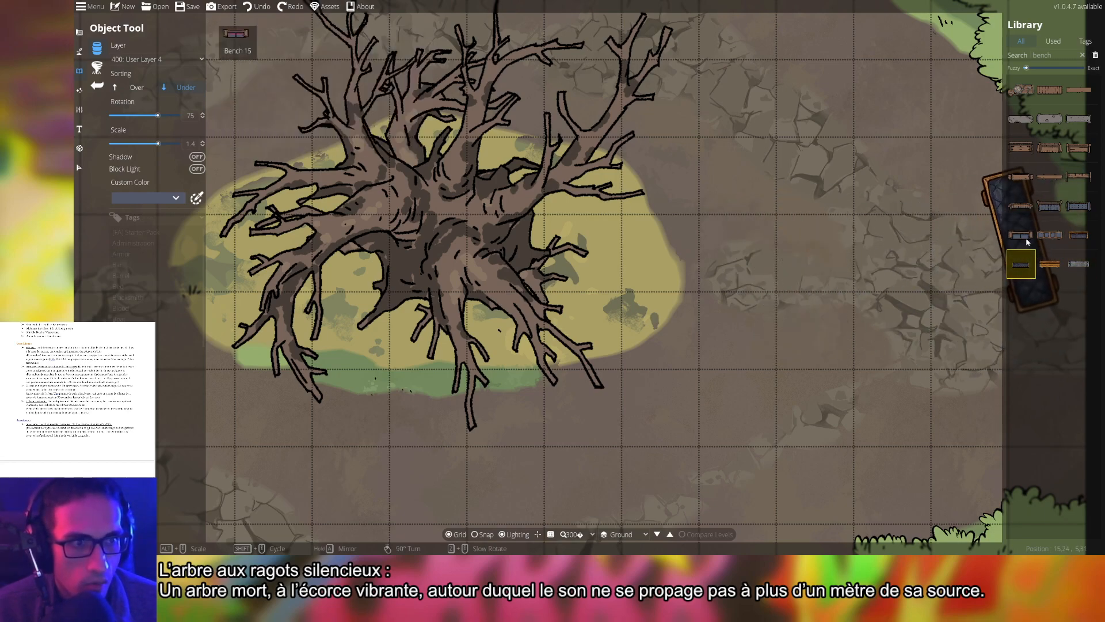
scroll(711, 290, "up", 2)
left_click(1021, 206)
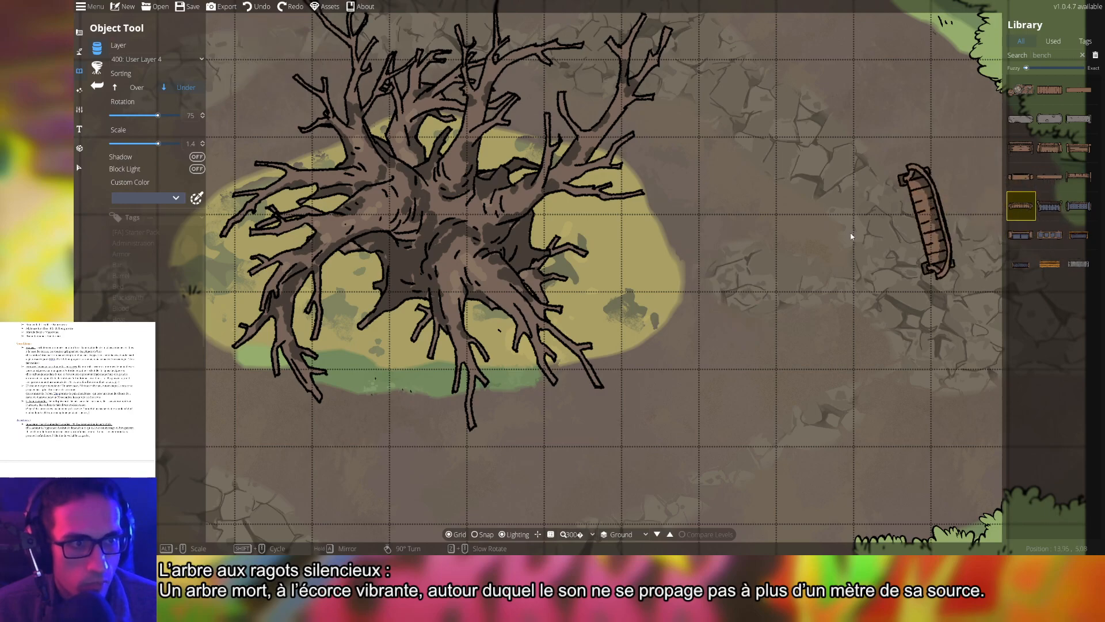
- Set the curved bench preview to rotation 90 and scale 2.3 beside the tree's southeastern roots
scroll(687, 261, "down", 2)
left_click_drag(717, 295, 769, 147)
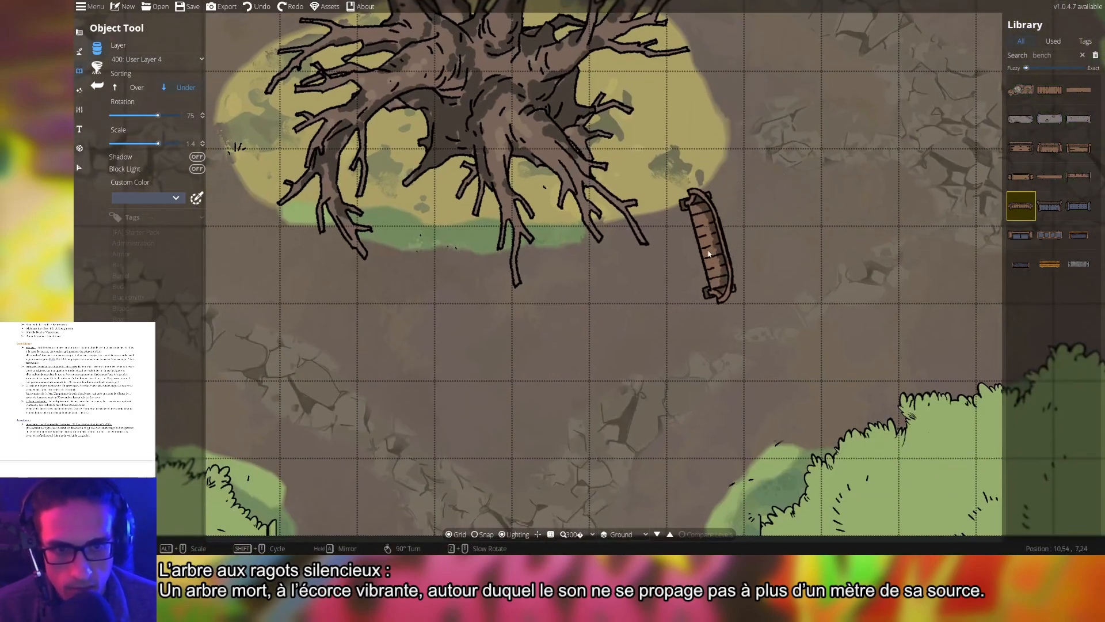
scroll(707, 252, "down", 1)
scroll(696, 288, "up", 1)
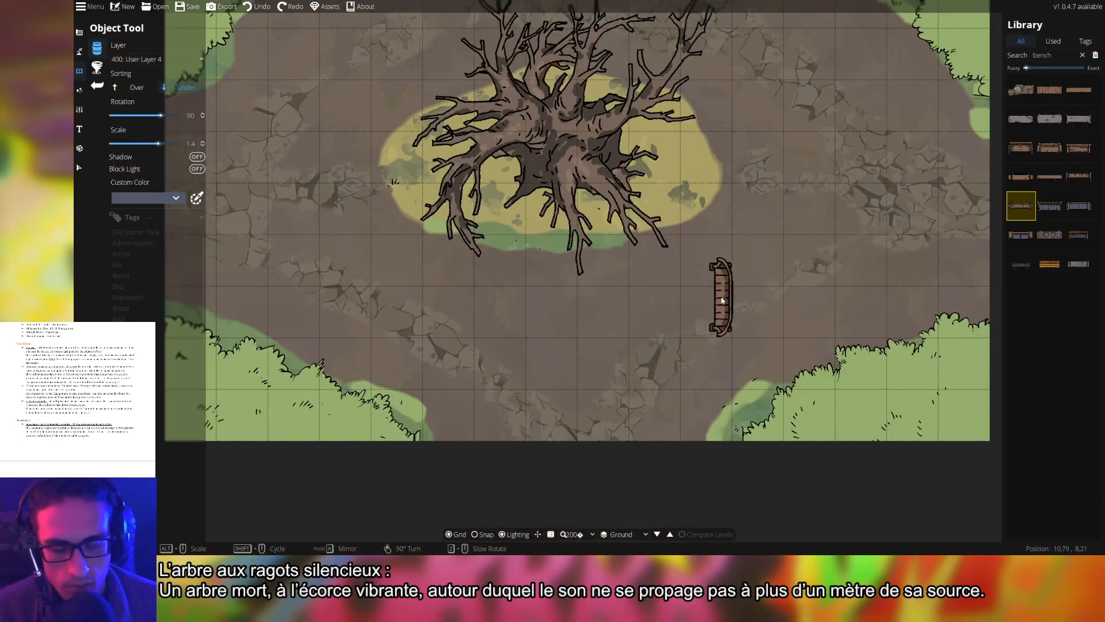
scroll(722, 299, "up", 6)
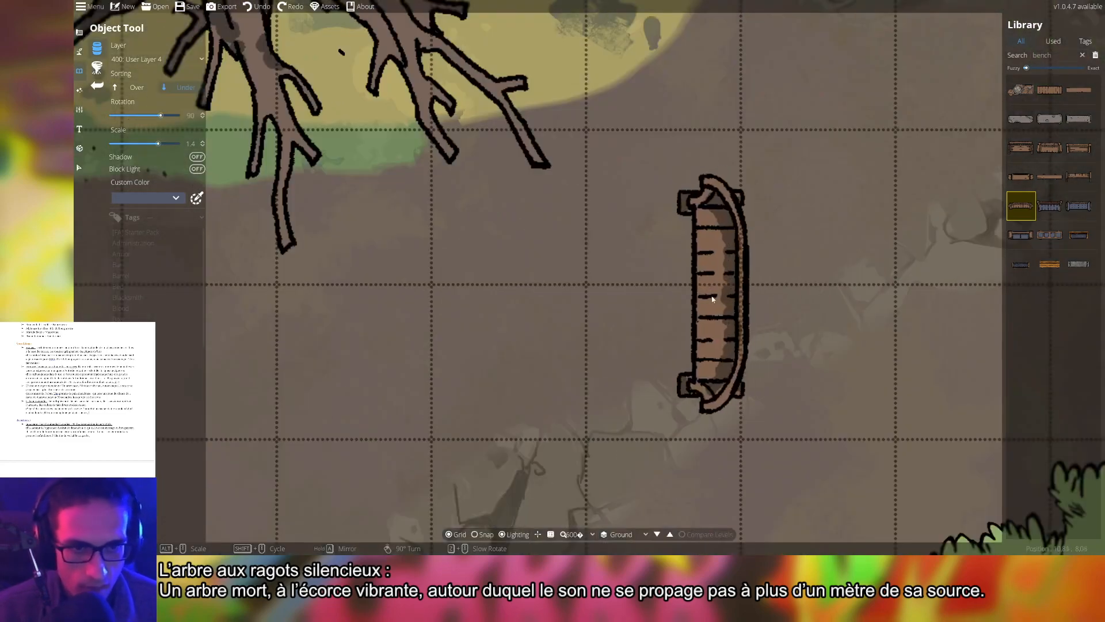
scroll(709, 304, "up", 3)
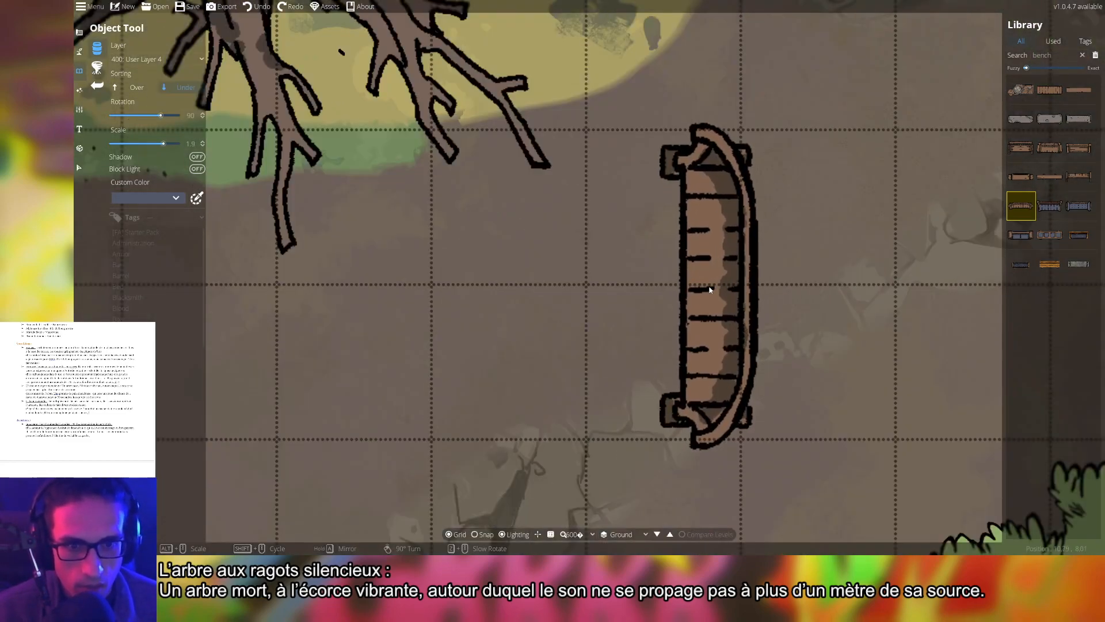
scroll(714, 288, "up", 2)
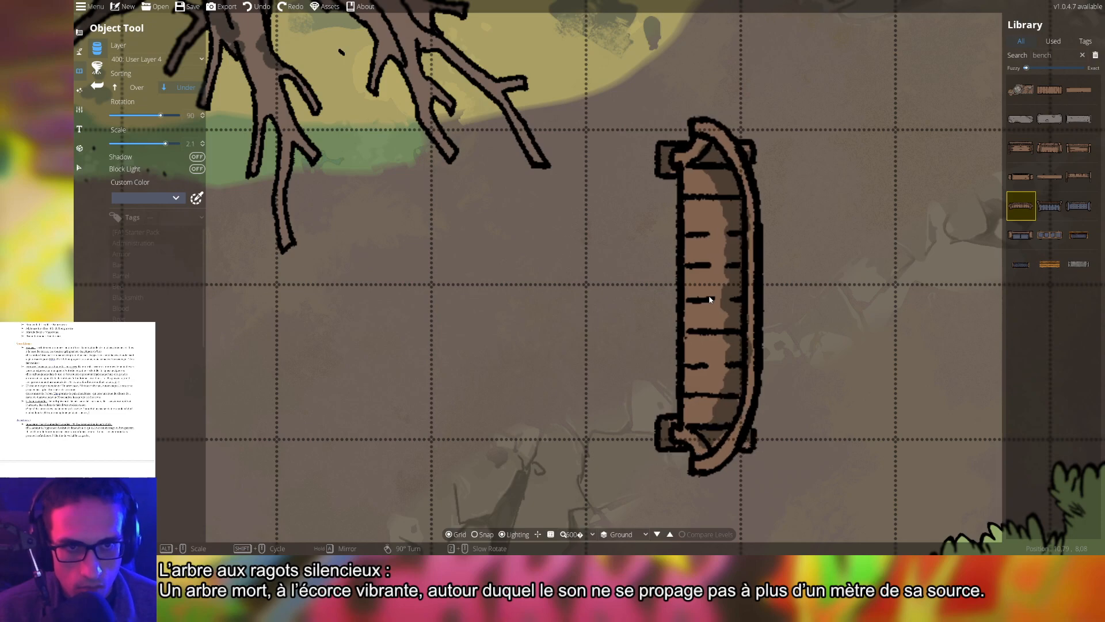
scroll(723, 281, "up", 3)
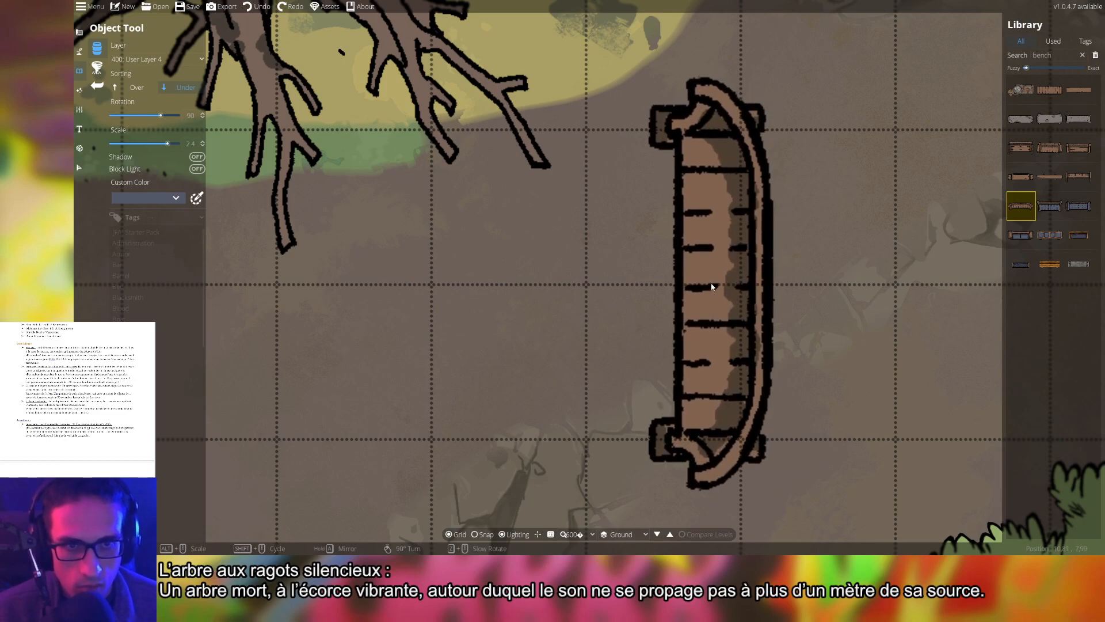
scroll(712, 286, "down", 1)
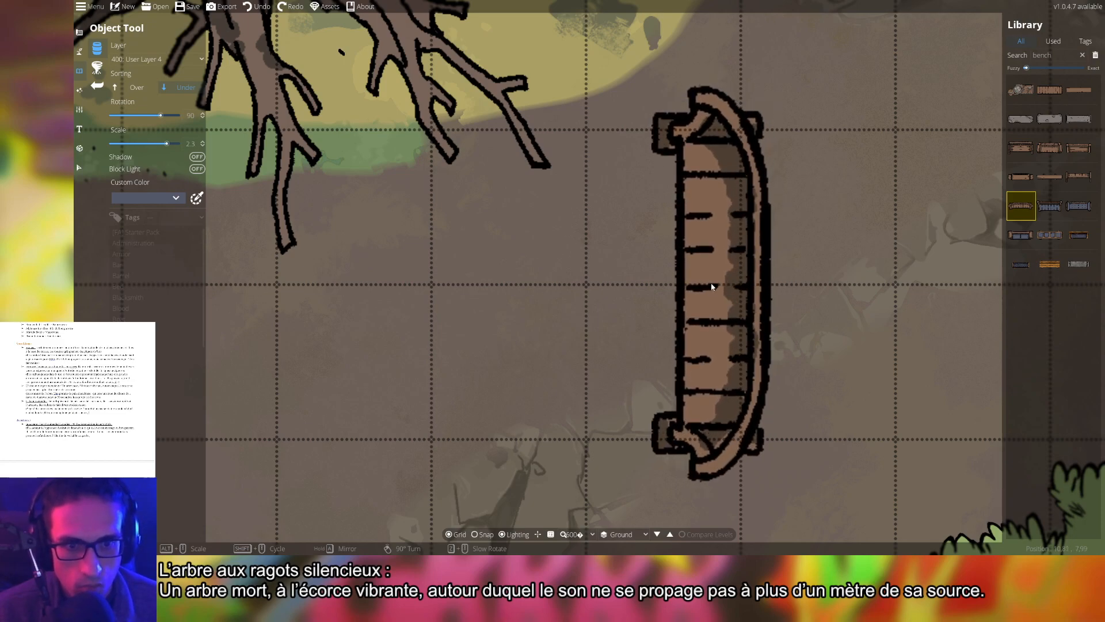
- Compare the curved bench at several angles around the south of the clearing, then set its scale to 2.2 and rotation to 150
scroll(712, 287, "down", 4)
scroll(714, 286, "up", 3)
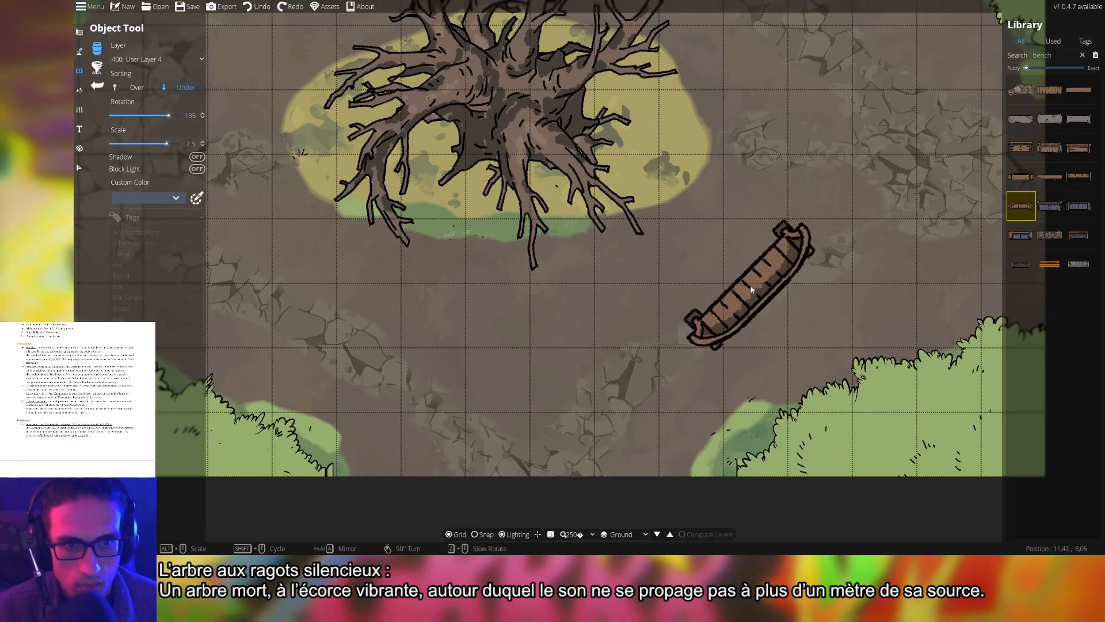
scroll(751, 289, "up", 4)
scroll(751, 289, "down", 6)
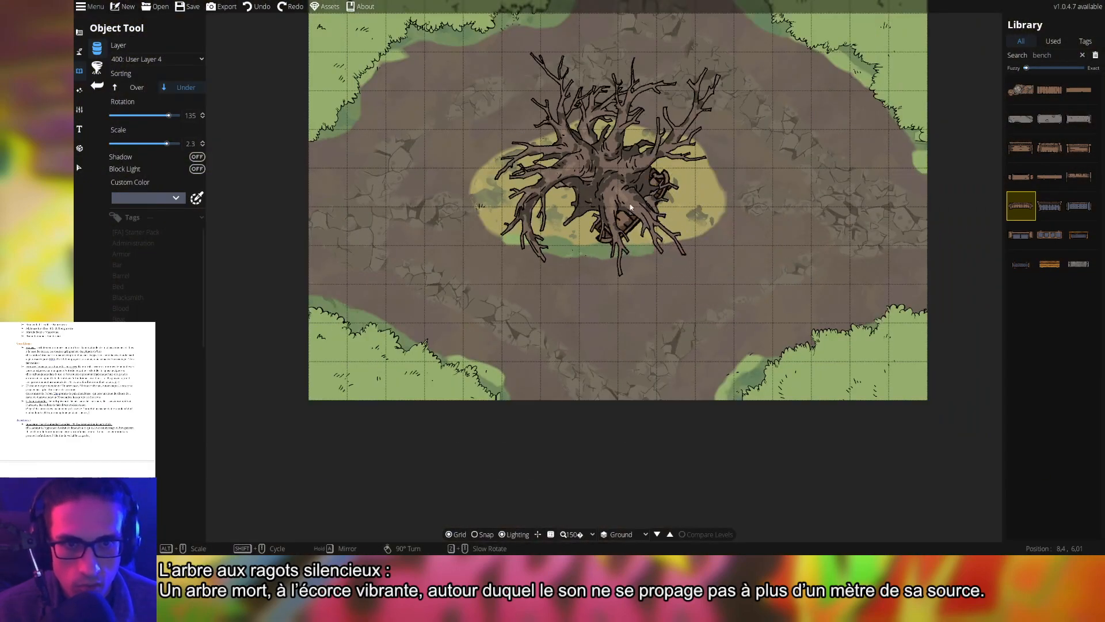
scroll(612, 274, "up", 4)
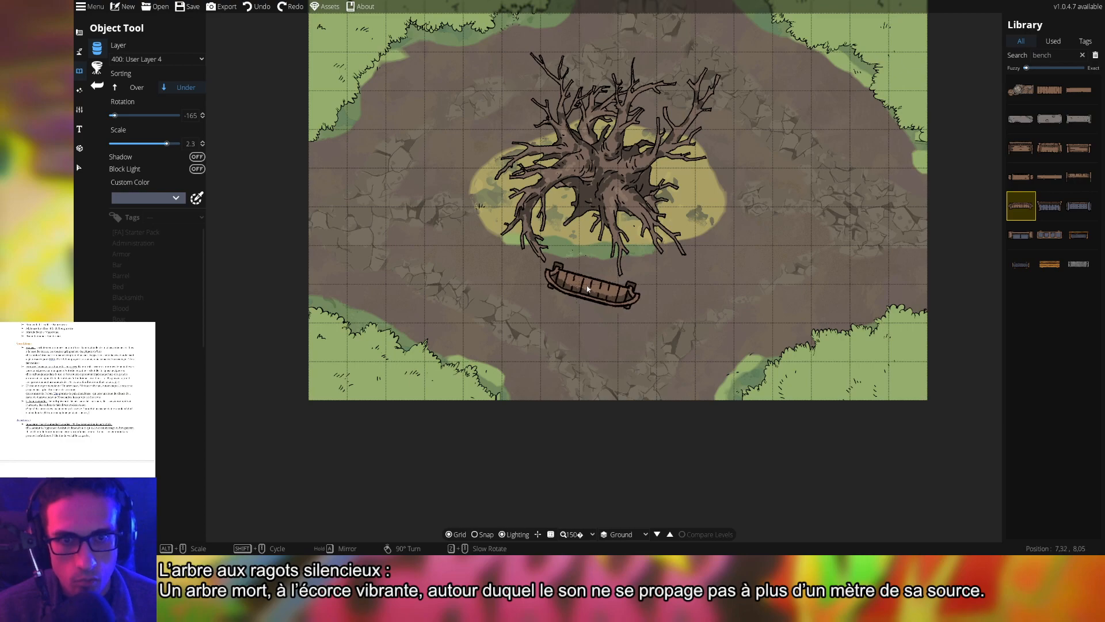
left_click_drag(667, 289, 617, 291)
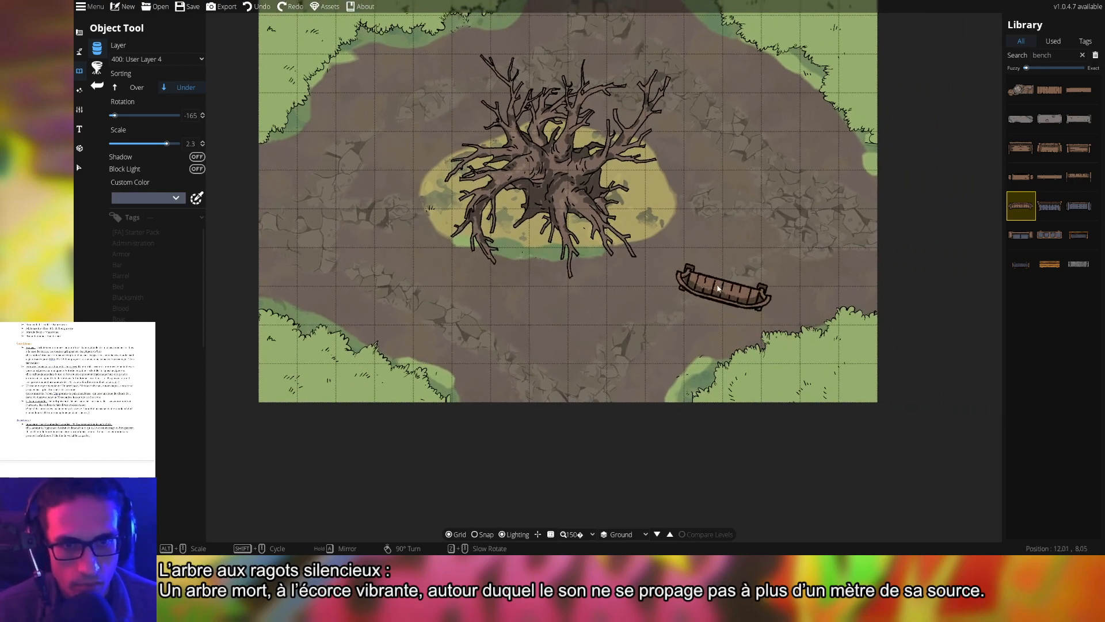
scroll(688, 272, "down", 3)
scroll(743, 311, "up", 2)
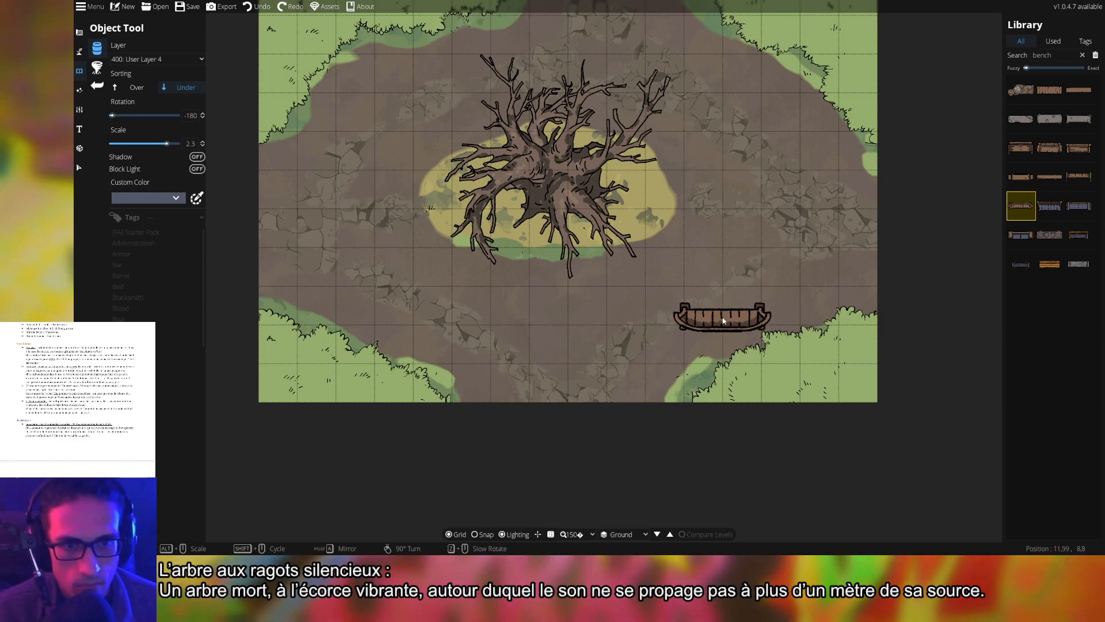
scroll(724, 321, "down", 1)
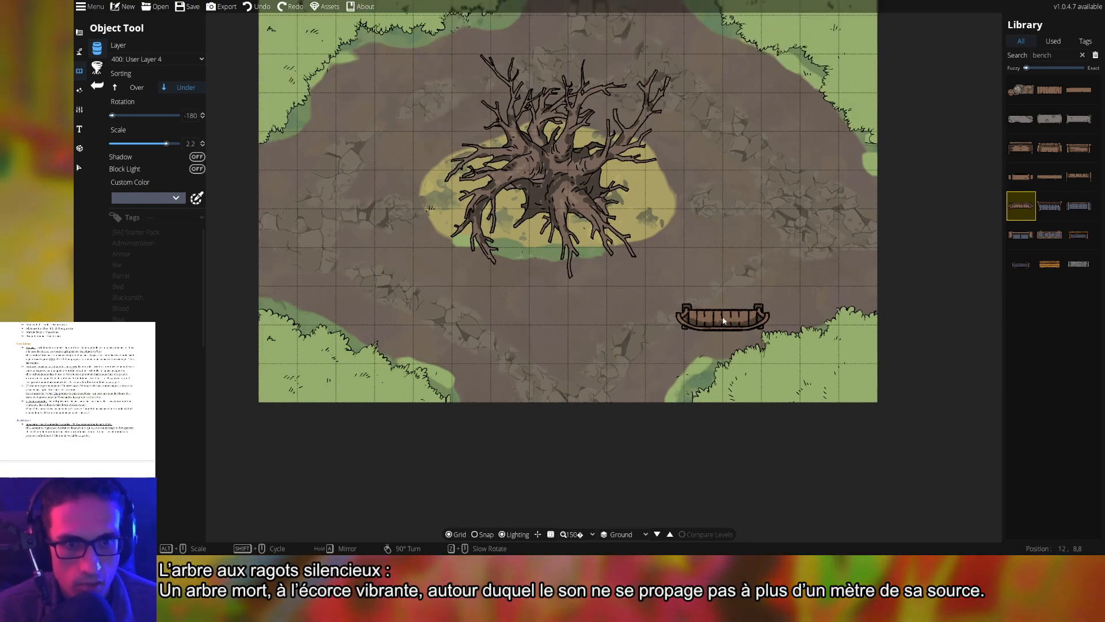
scroll(724, 321, "down", 2)
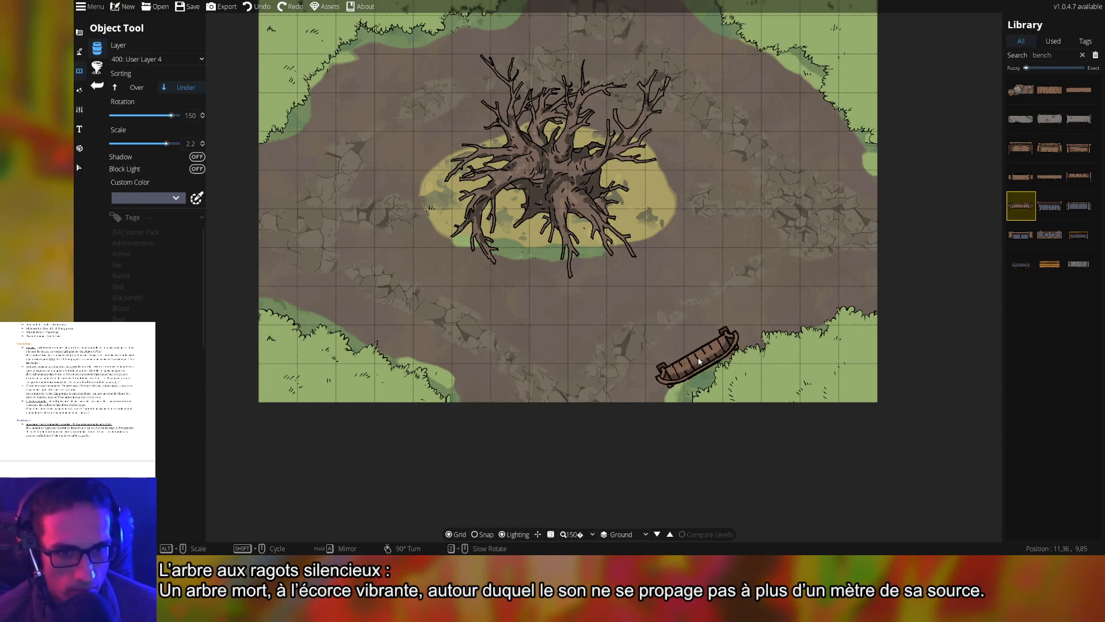
- Try User Layer 2 and User Layer 1 for the bench, and assign it to layer -100: Below Water
left_click(152, 60)
left_click(146, 152)
left_click(153, 61)
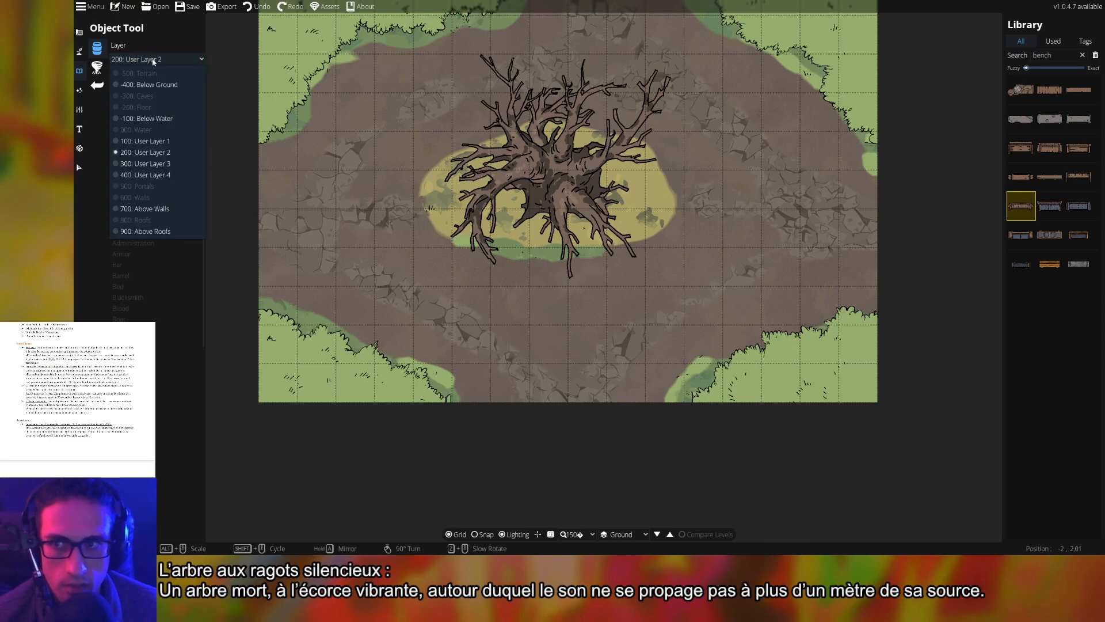
left_click(151, 141)
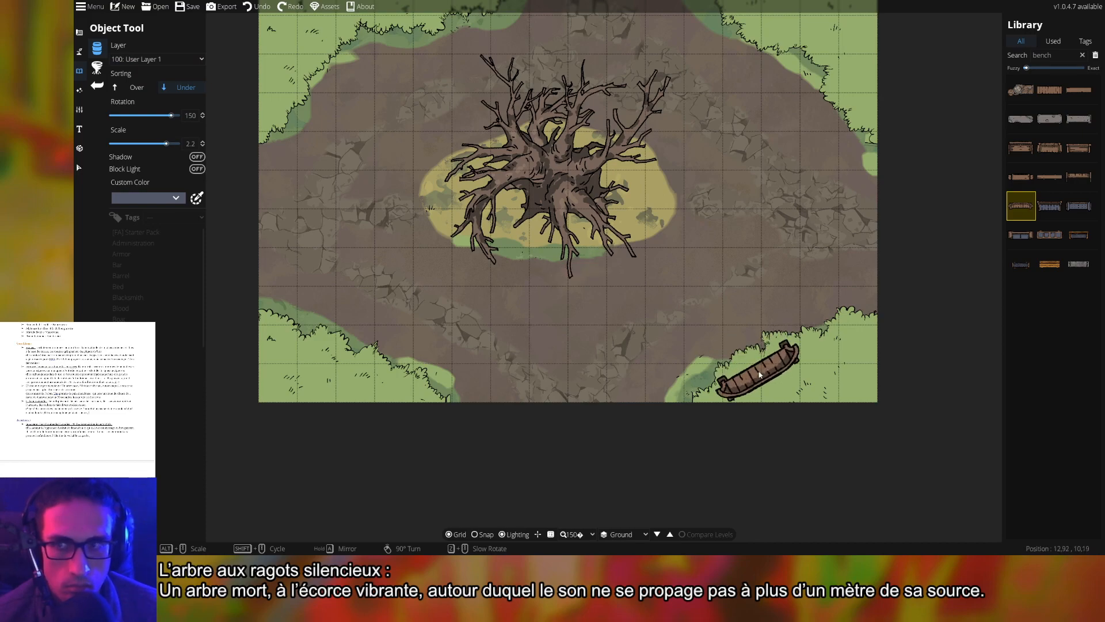
left_click(165, 61)
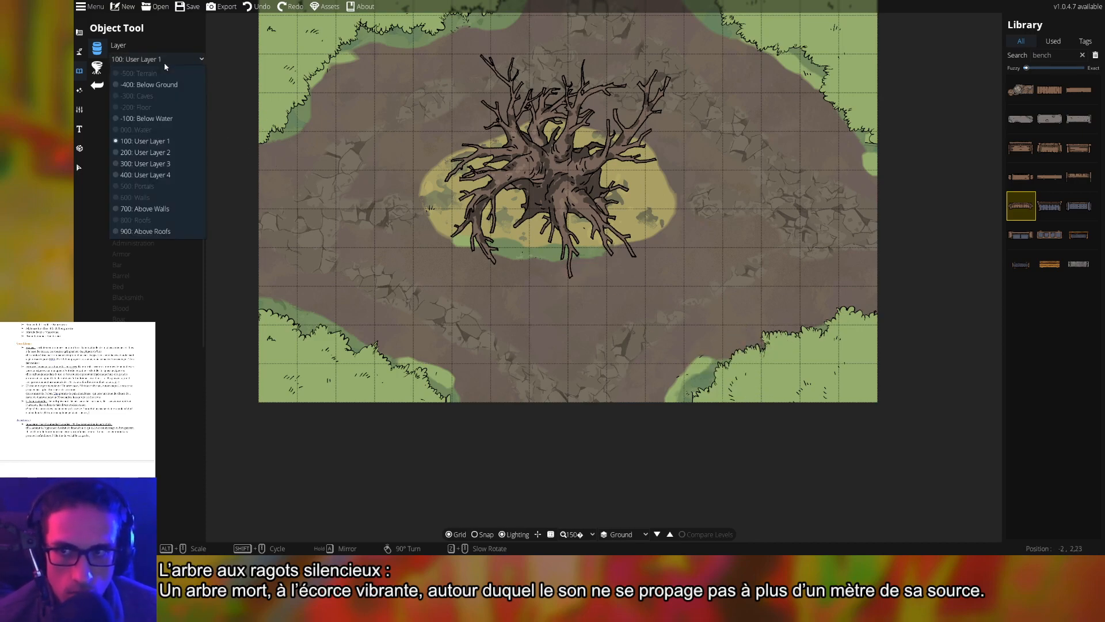
left_click(167, 118)
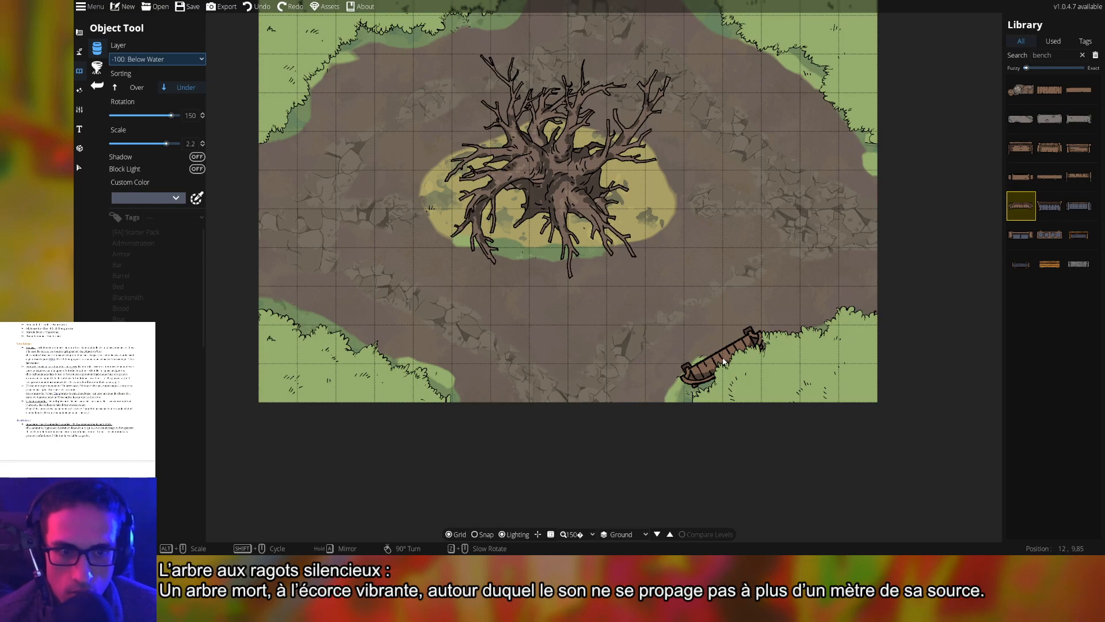
- Place two curved benches along the southeastern hedge, one at rotation 150 and one at rotation 165
scroll(728, 352, "down", 1)
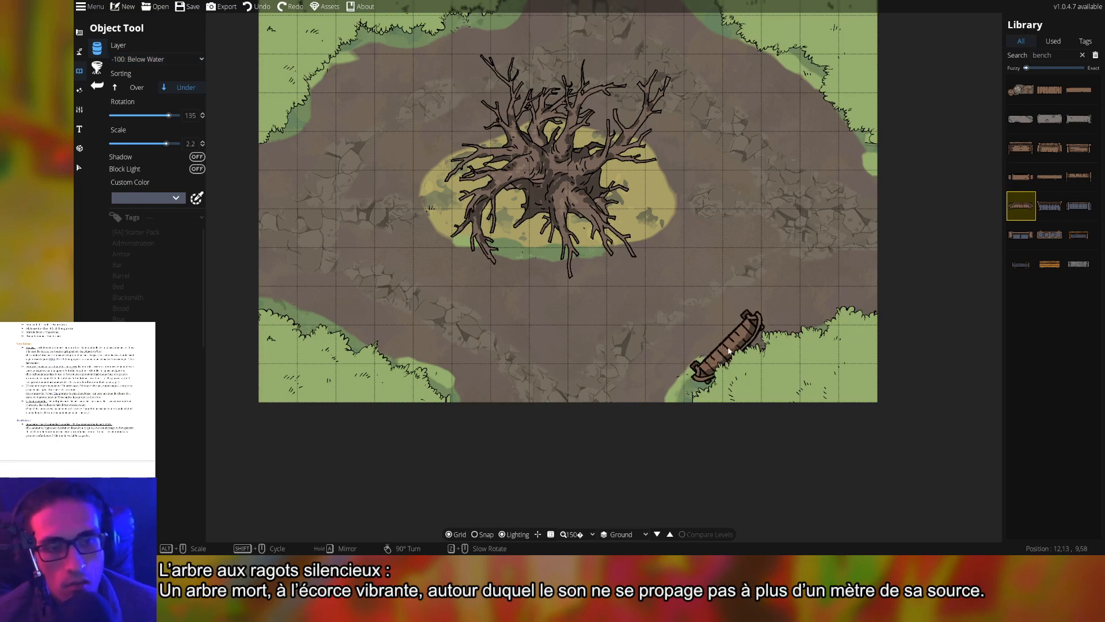
scroll(729, 351, "up", 1)
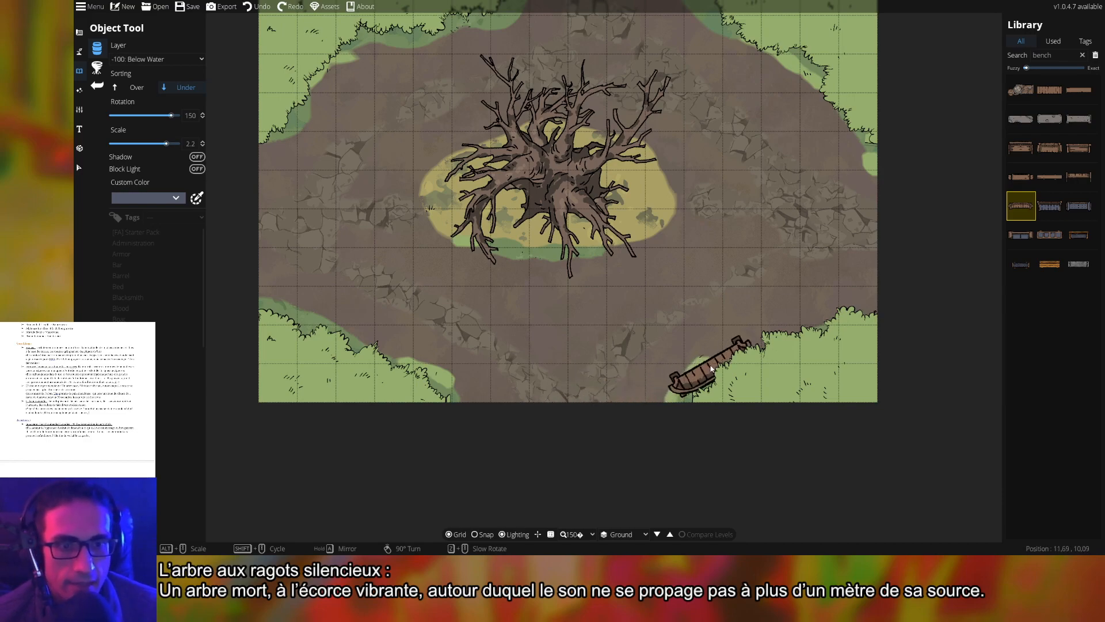
scroll(718, 354, "down", 1)
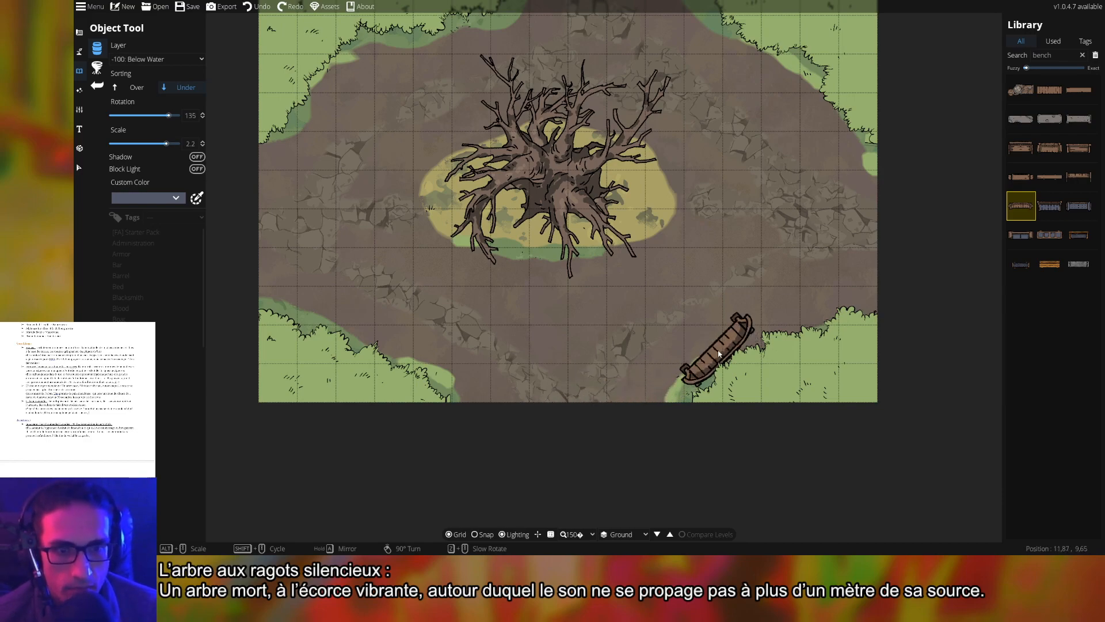
scroll(715, 363, "up", 1)
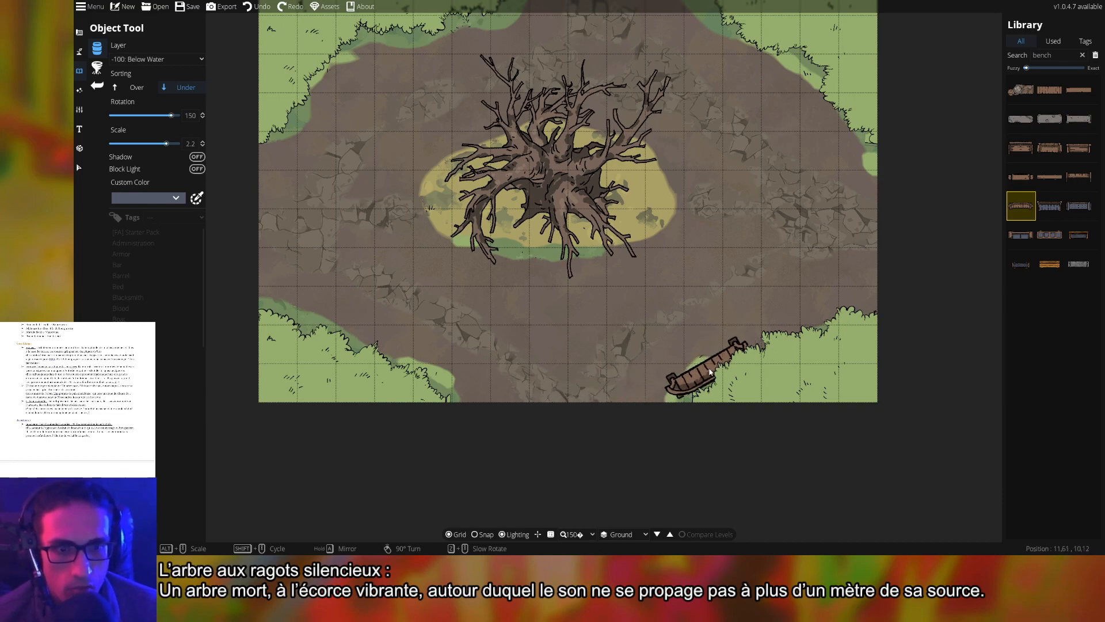
left_click(709, 370)
scroll(809, 326, "up", 1)
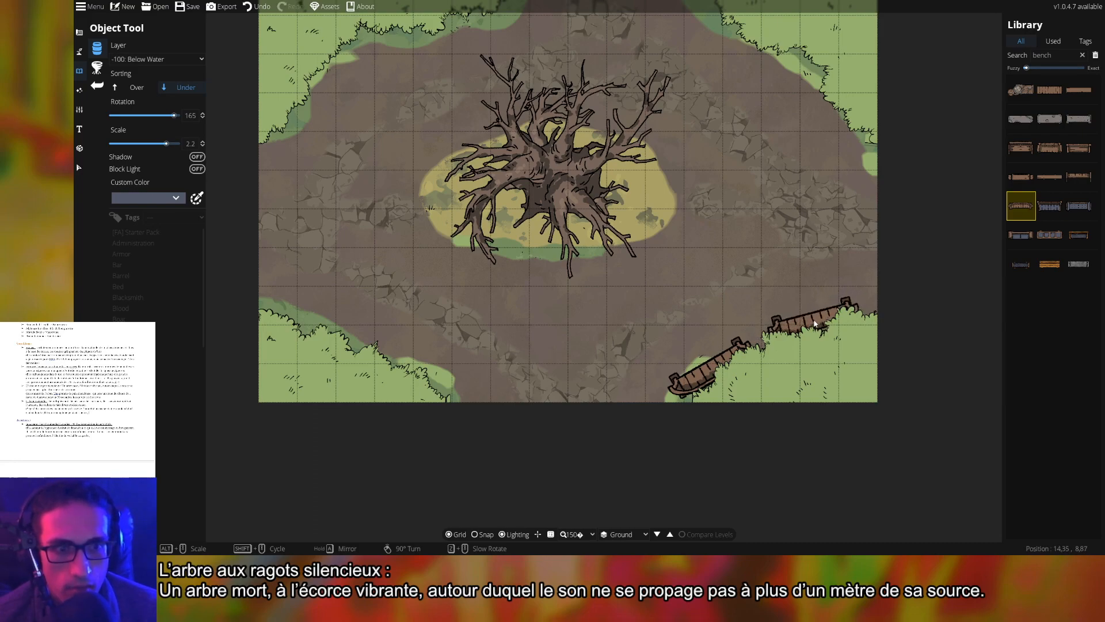
left_click(815, 323)
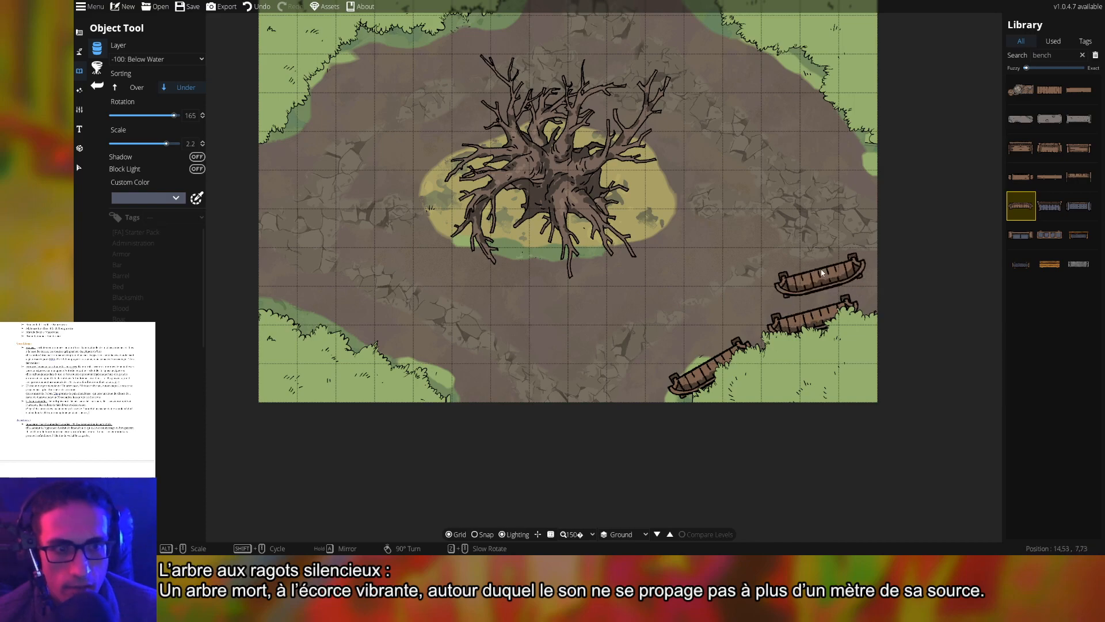
- Place two curved benches along the northeastern edge of the clearing, at rotations 45 and 15
scroll(824, 253, "down", 8)
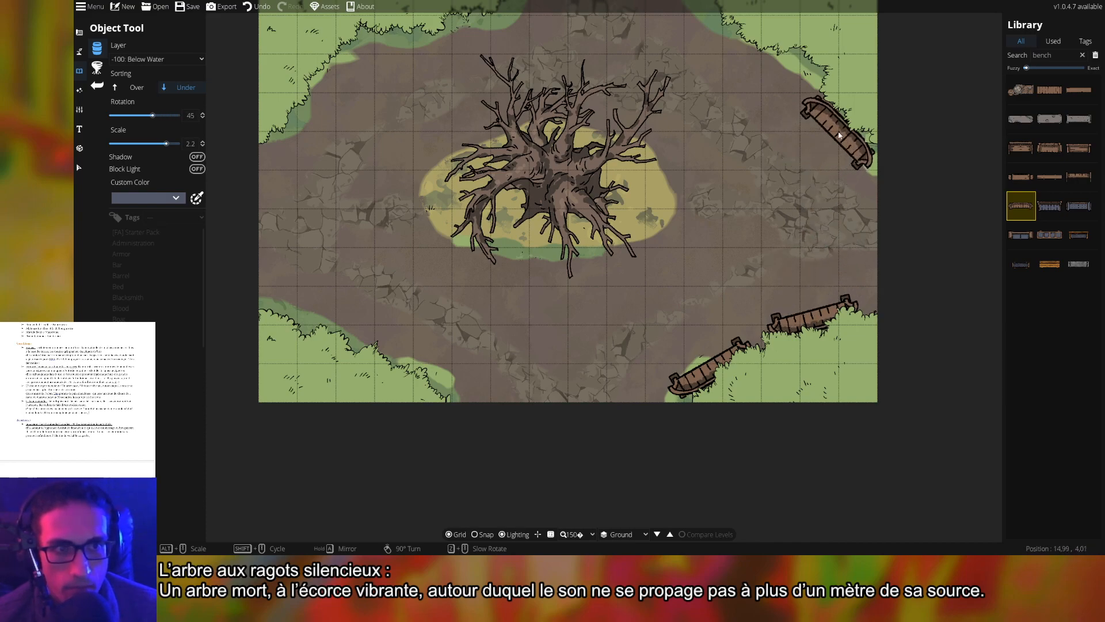
left_click(839, 135)
scroll(719, 40, "down", 2)
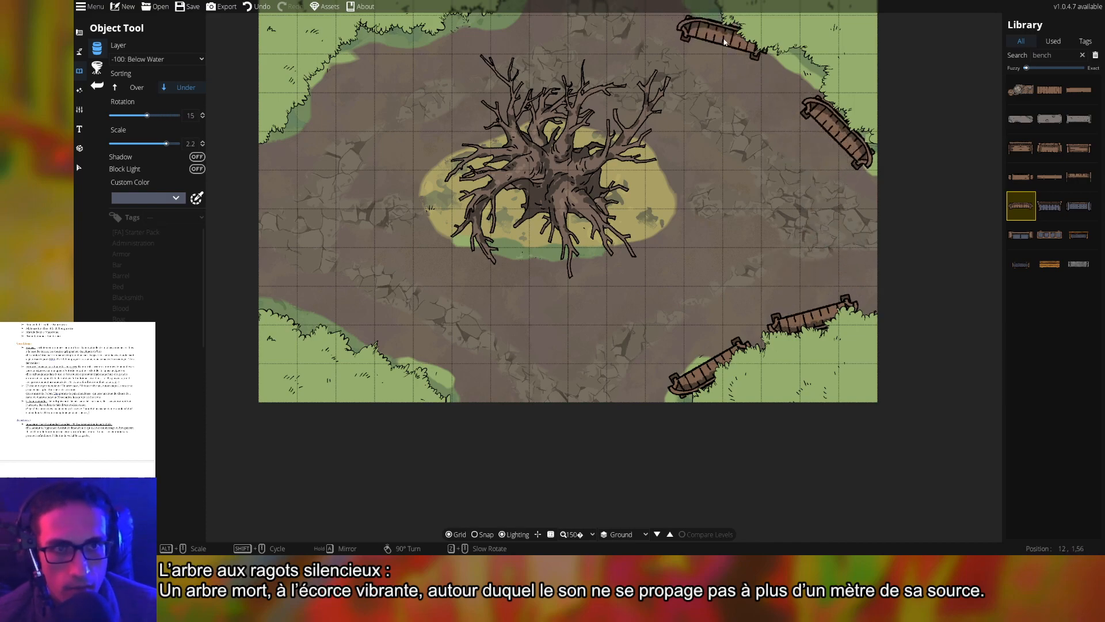
left_click(727, 41)
- Place two curved benches along the northwestern edge of the clearing, at rotations -15 and -90
scroll(460, 41, "down", 4)
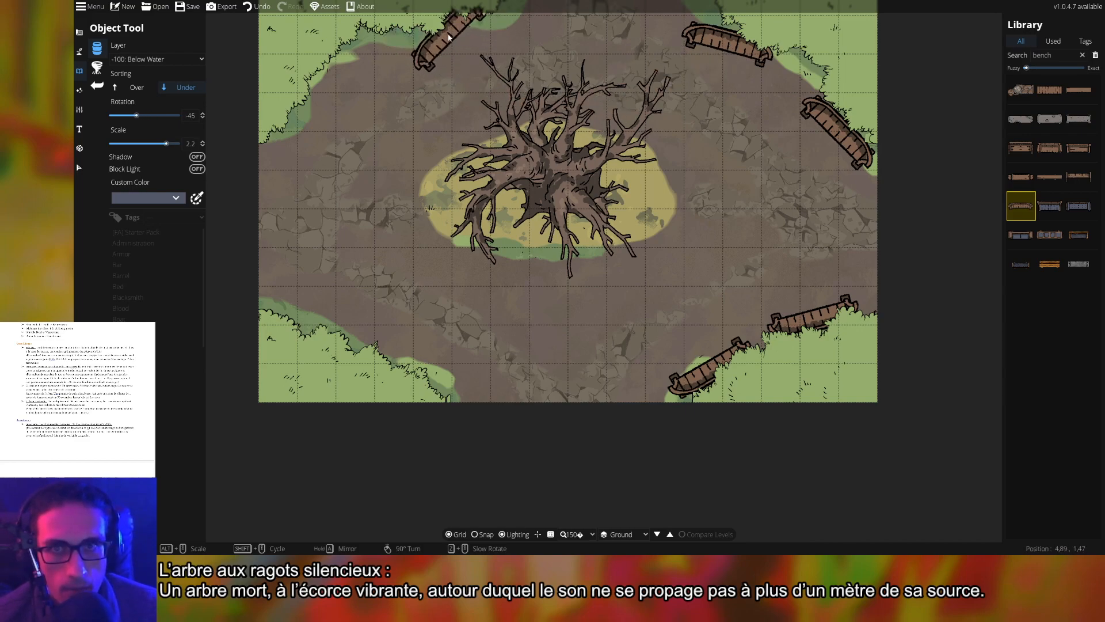
scroll(452, 39, "up", 2)
left_click(451, 39)
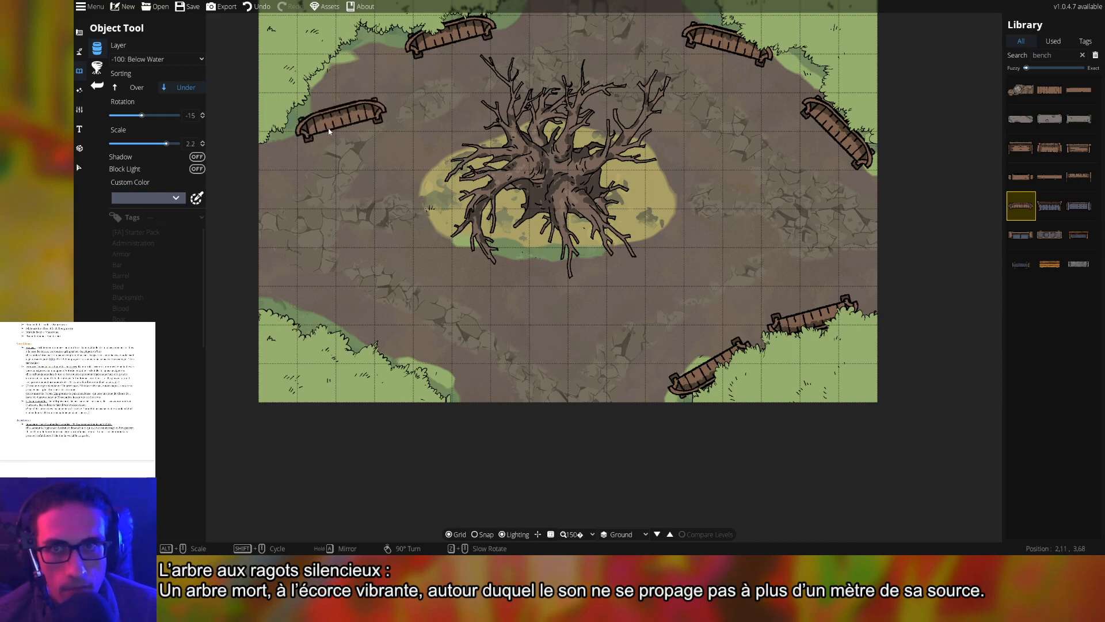
scroll(313, 115, "down", 5)
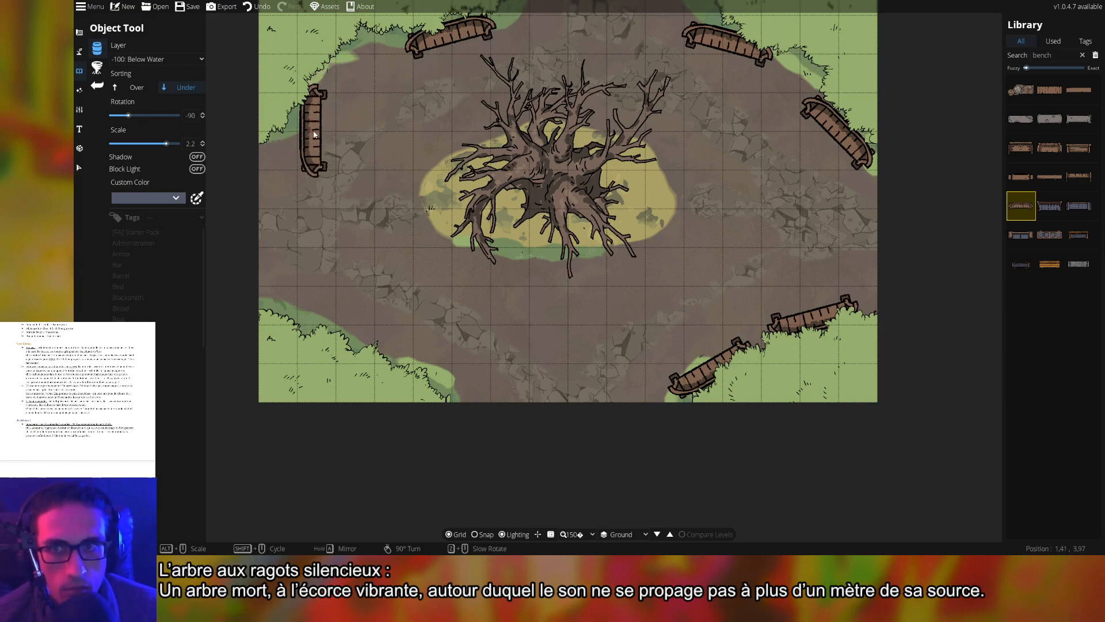
left_click(318, 150)
- Place two curved benches along the southwestern hedge, the one nearer the southern path at rotation -165
scroll(314, 318, "down", 4)
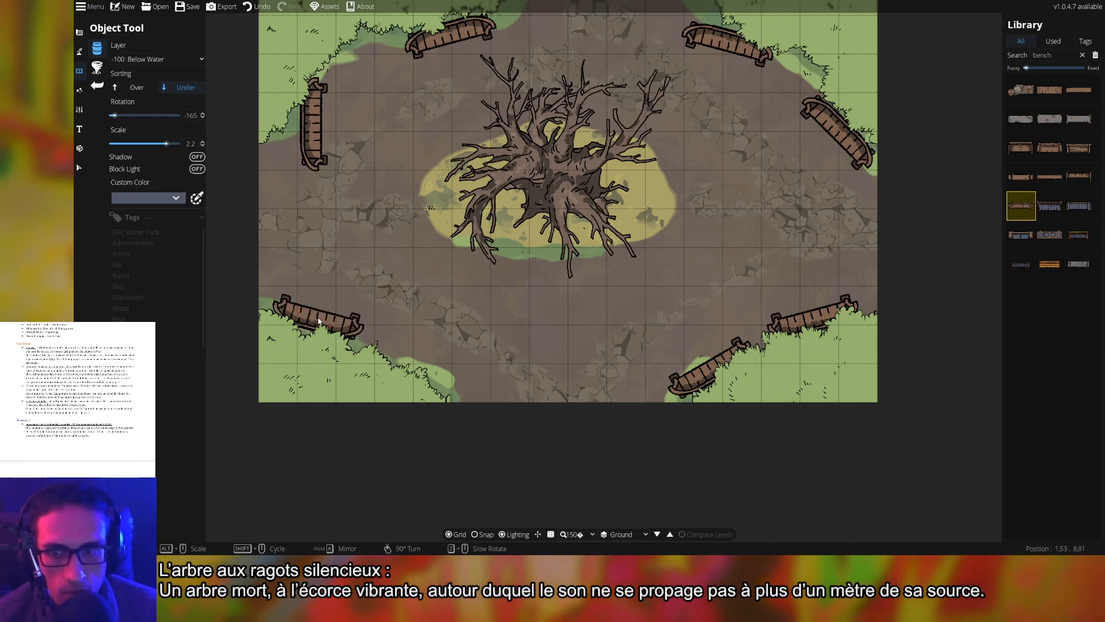
left_click(313, 318)
scroll(431, 363, "up", 1)
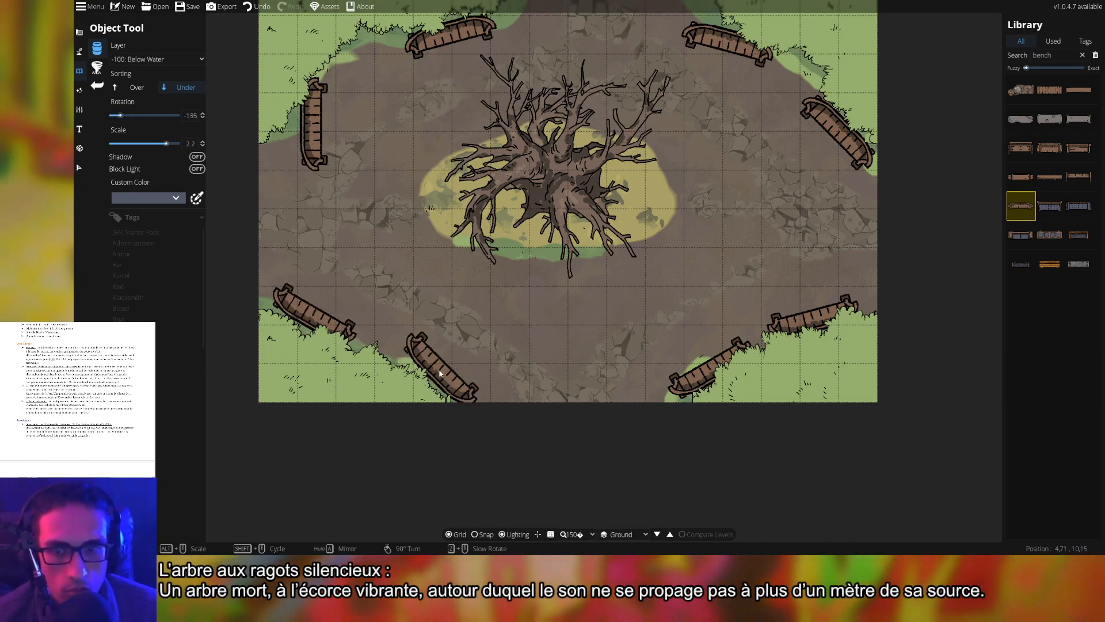
scroll(426, 366, "down", 1)
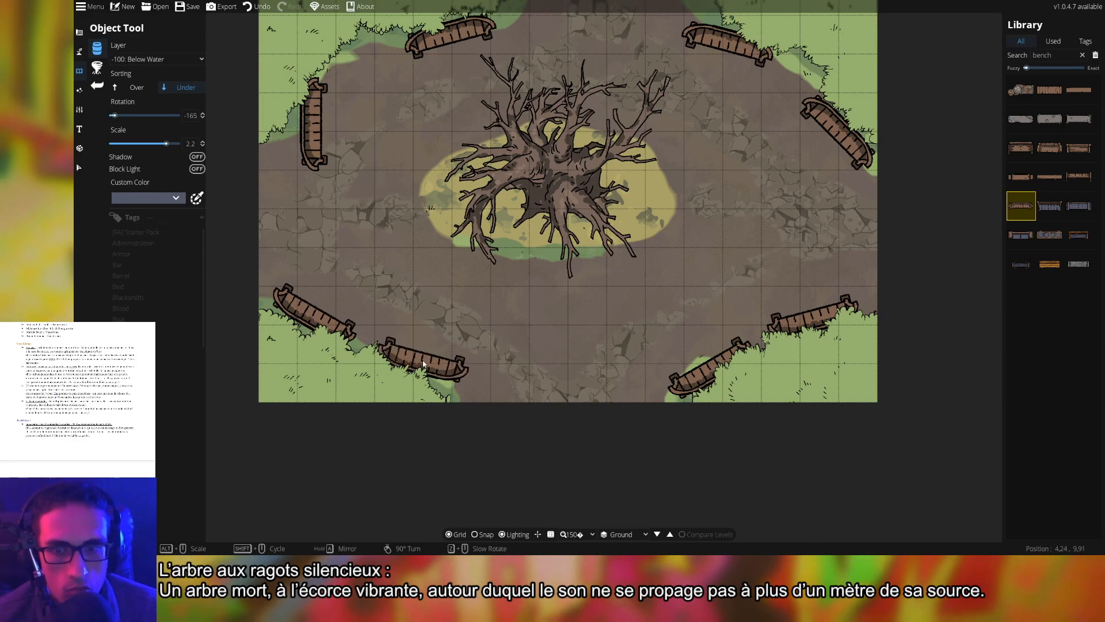
scroll(426, 365, "down", 1)
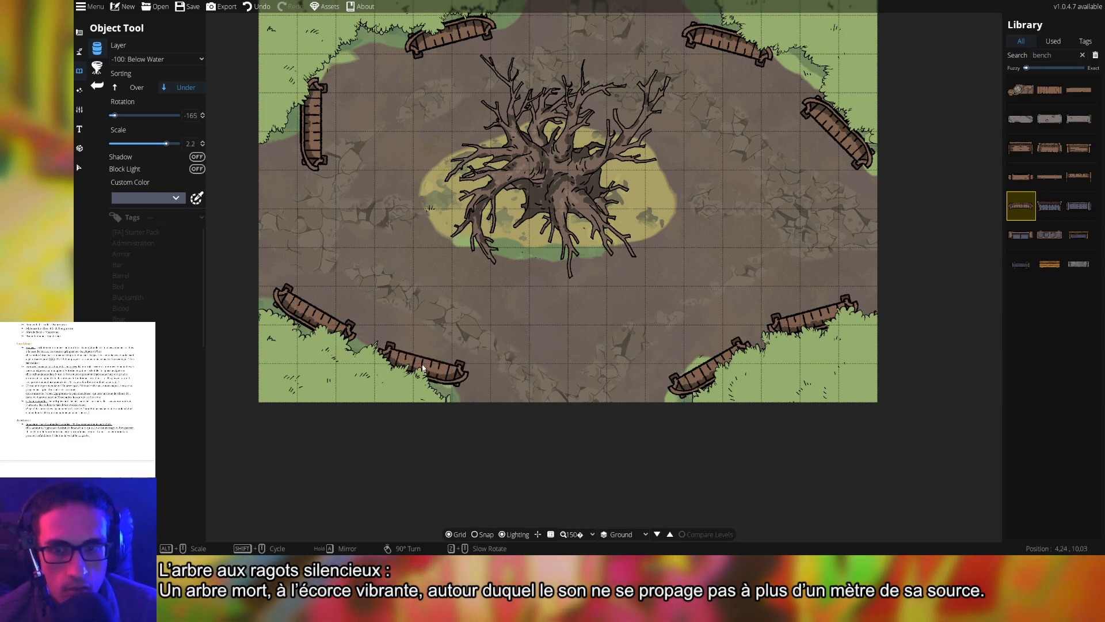
left_click(403, 362)
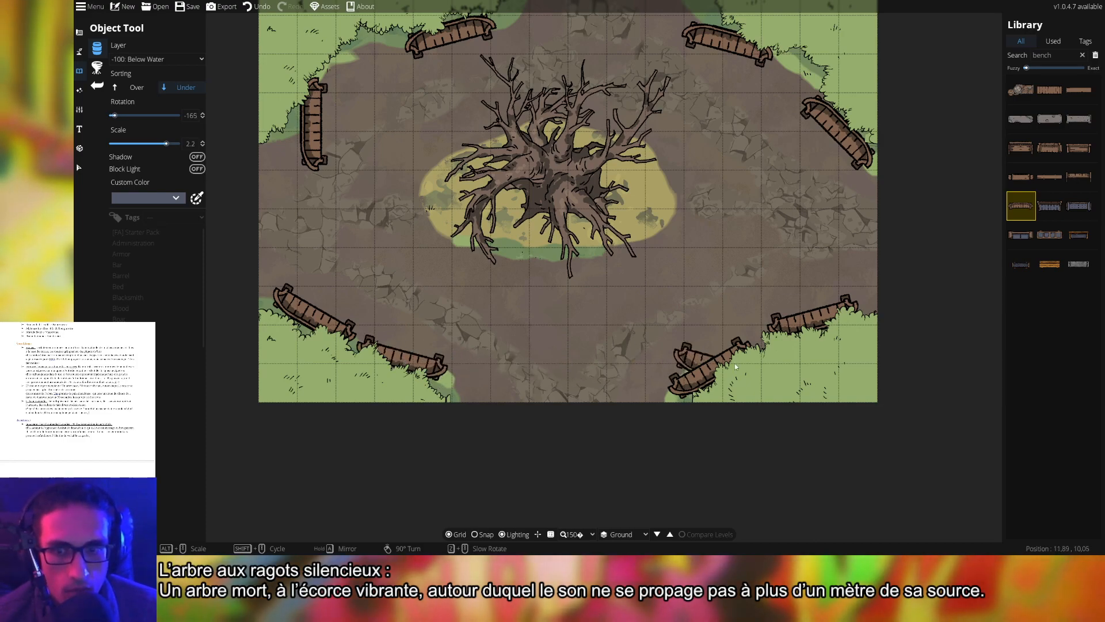
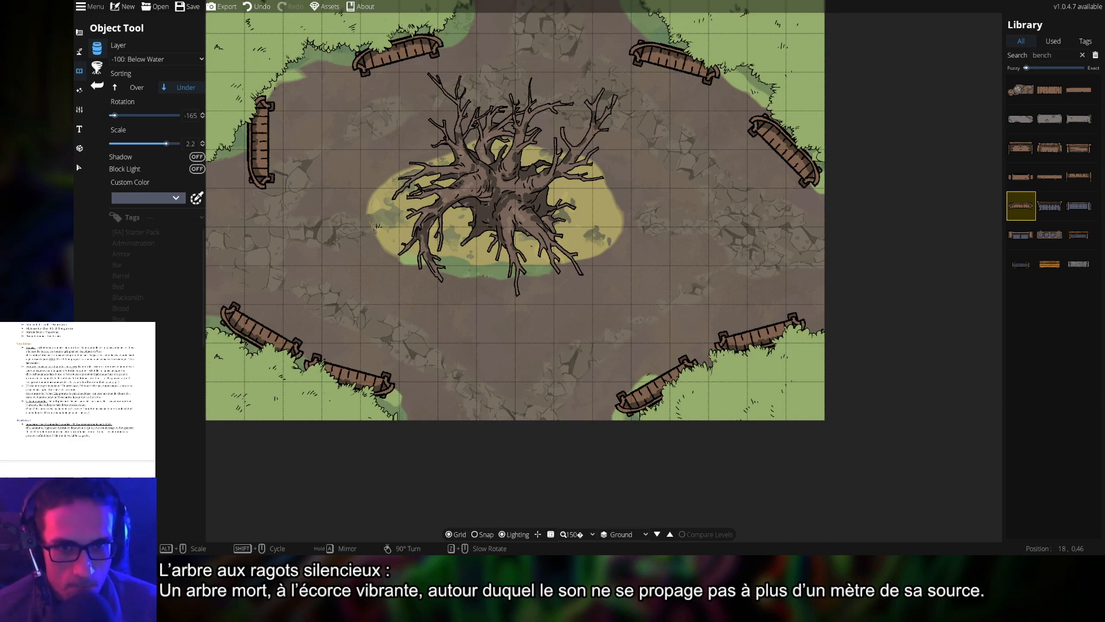
- Try the Bench 06 and Bench 09 models in the clearing as alternatives to the curved bench
left_click_drag(646, 256, 702, 301)
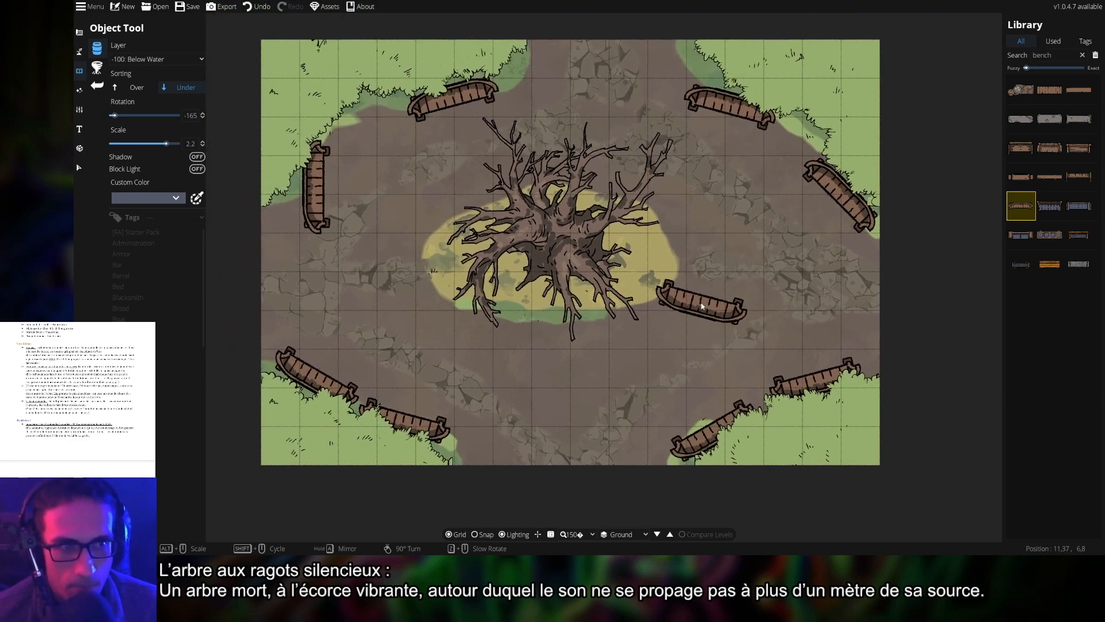
left_click(1021, 147)
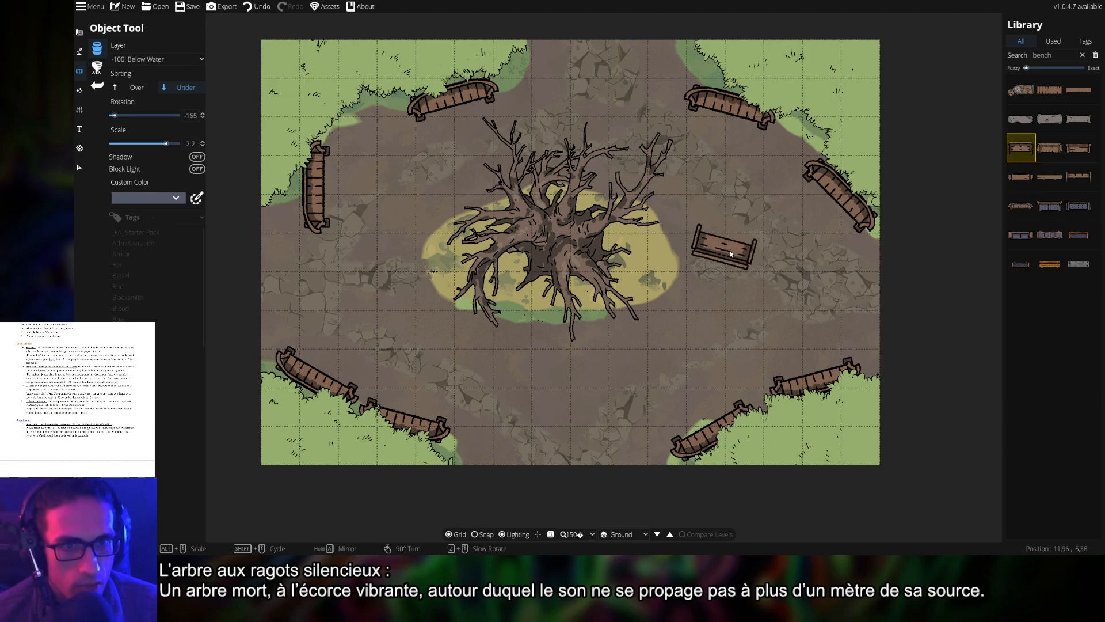
scroll(730, 252, "up", 4)
scroll(730, 271, "up", 4)
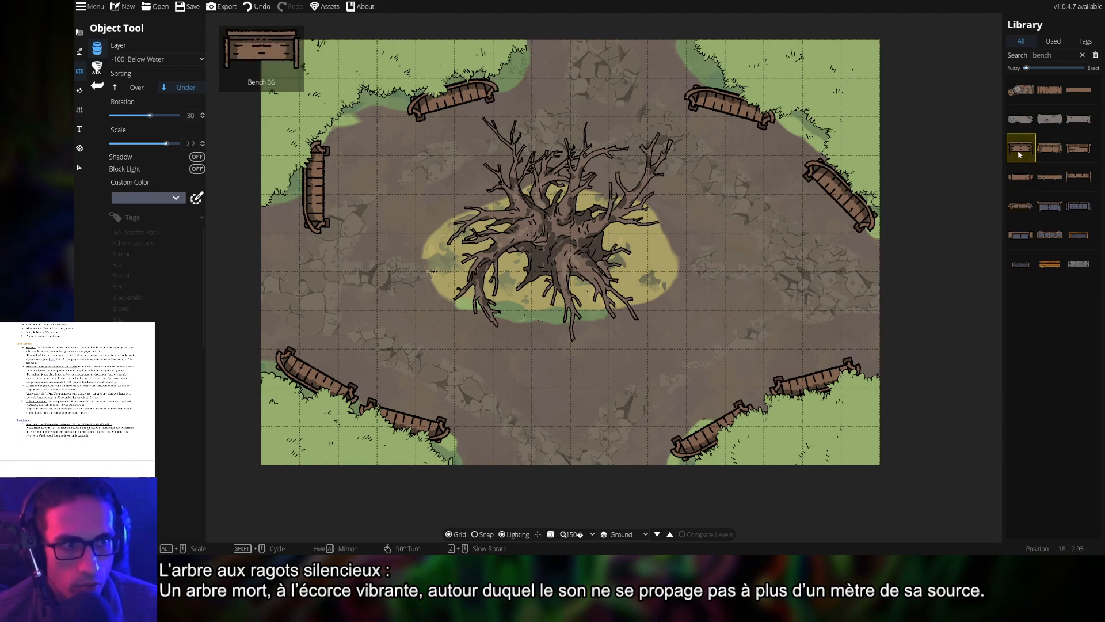
left_click(1021, 176)
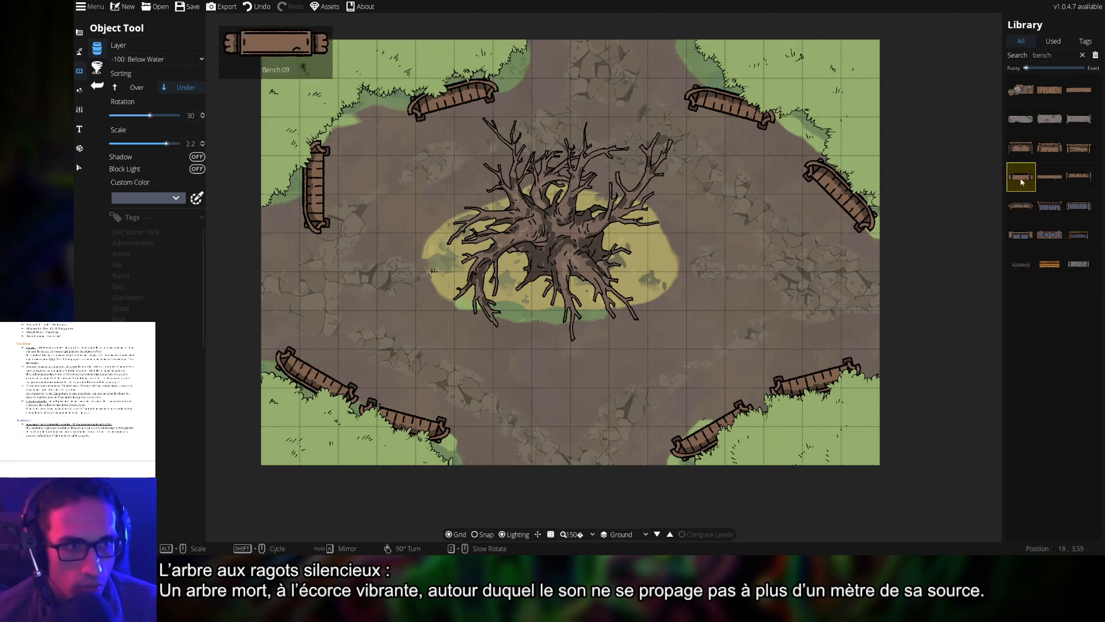
- Search the object library for "flower" and choose the narrow wood-framed flower planter
left_click(1083, 54)
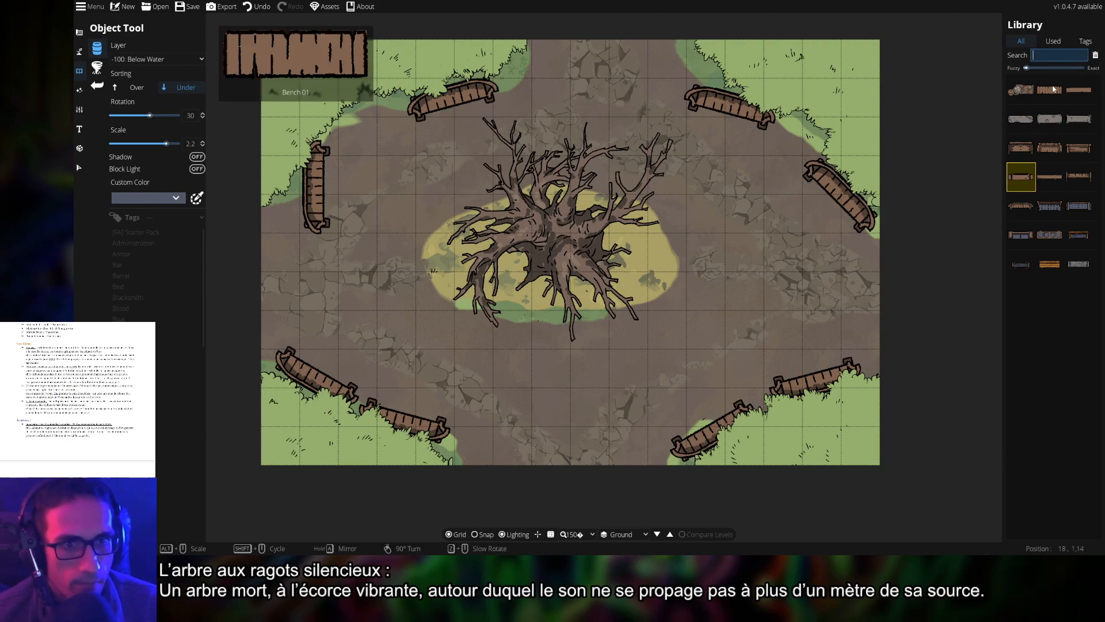
mouse_move(1054, 183)
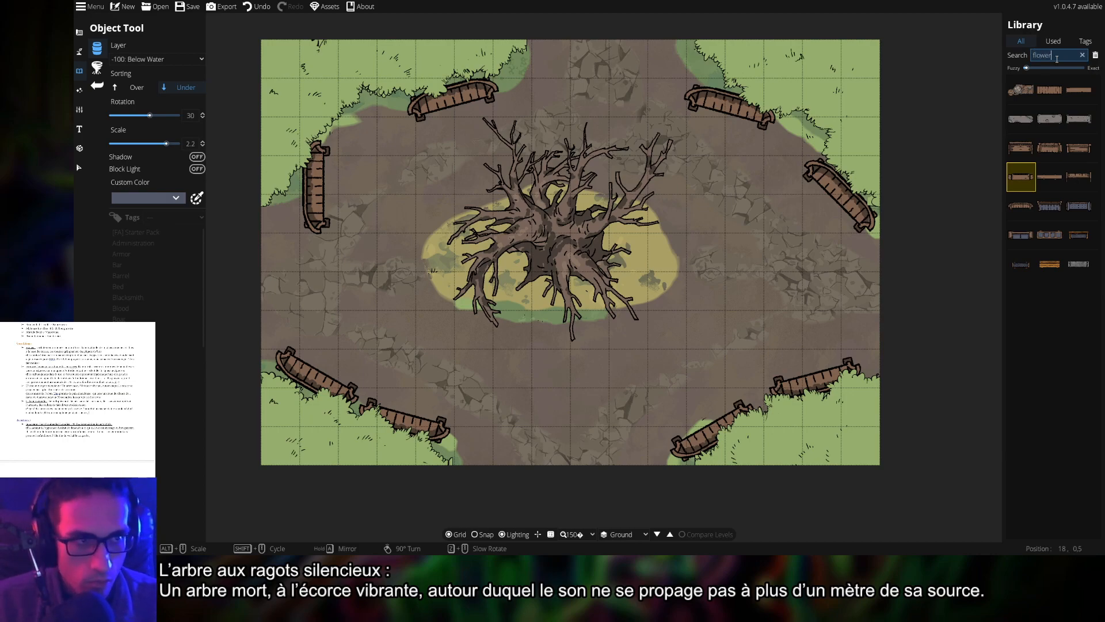
left_click(1021, 90)
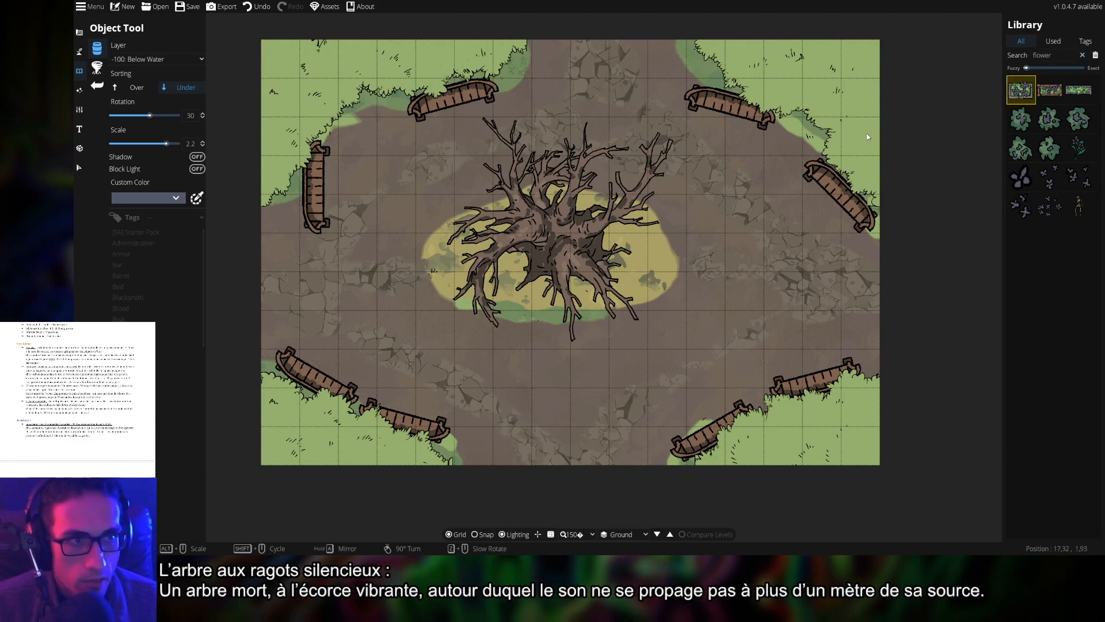
left_click(1049, 91)
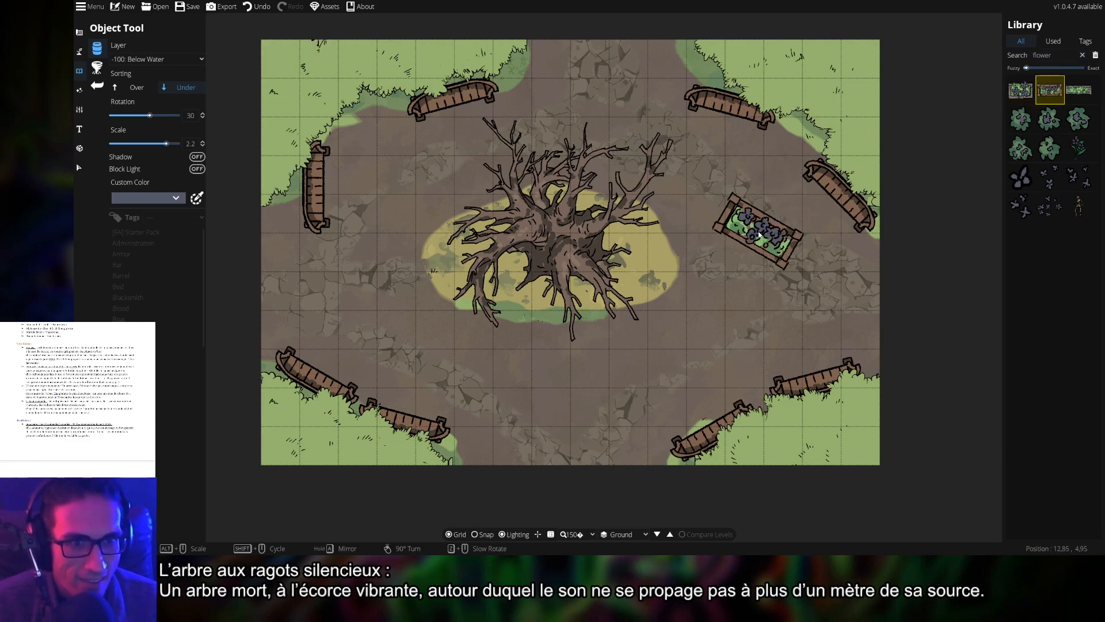
left_click(1076, 93)
left_click(1051, 90)
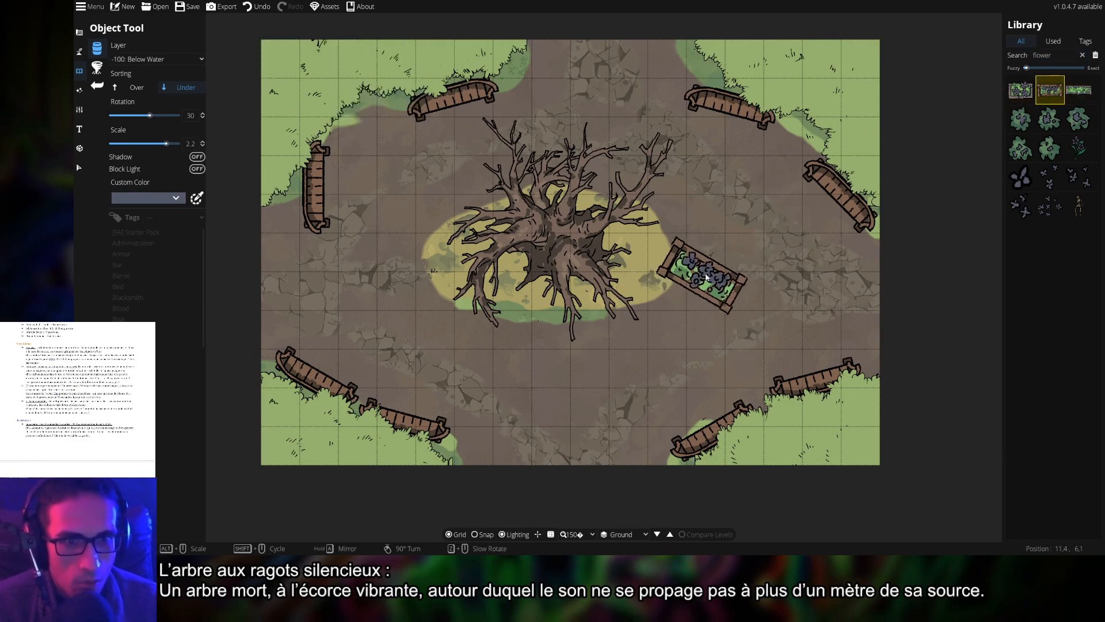
- Scale the flower planter down to 1
scroll(726, 265, "up", 3)
scroll(727, 264, "down", 3, "alt")
scroll(727, 265, "up", 5)
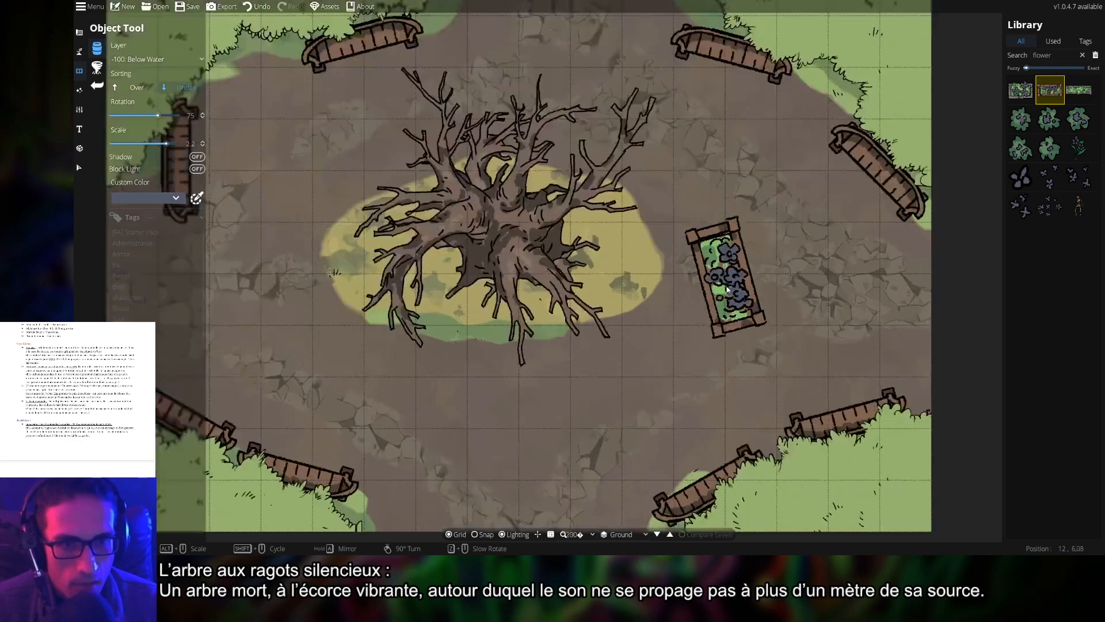
scroll(758, 188, "down", 1, "alt")
left_click_drag(796, 154, 539, 294)
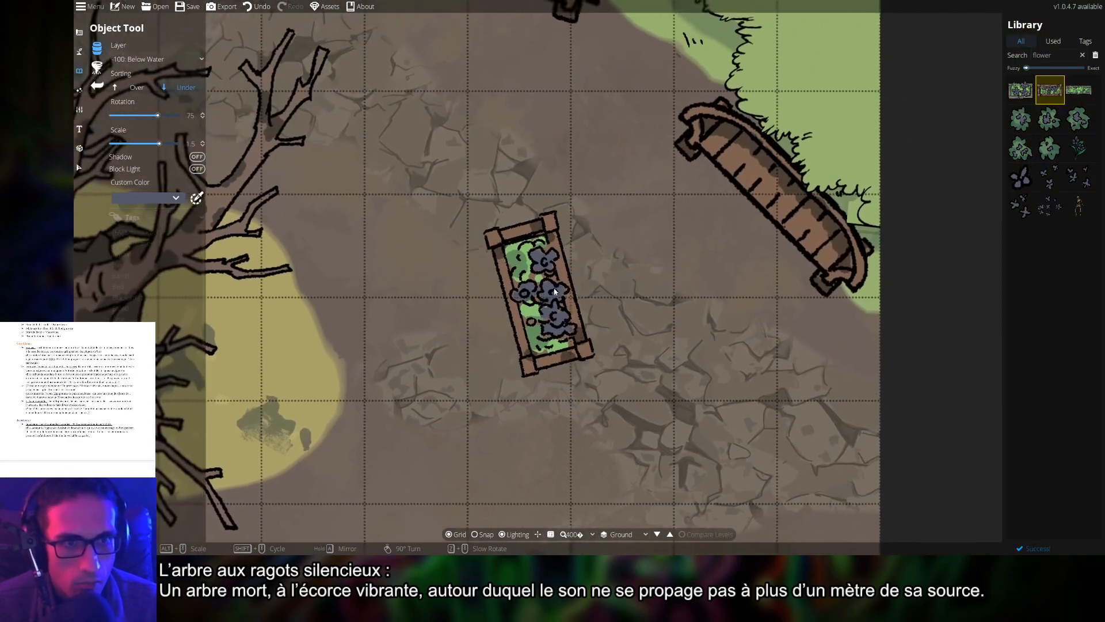
scroll(648, 264, "down", 1)
scroll(649, 265, "up", 3)
scroll(621, 248, "down", 1)
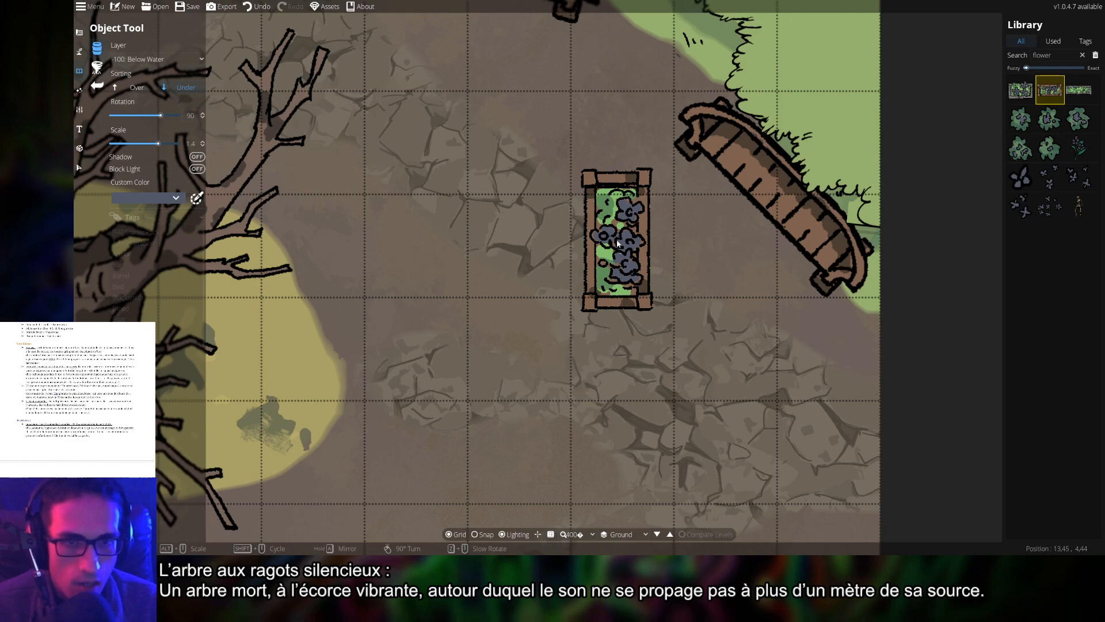
scroll(620, 249, "down", 4, "alt")
scroll(621, 249, "down", 1, "alt")
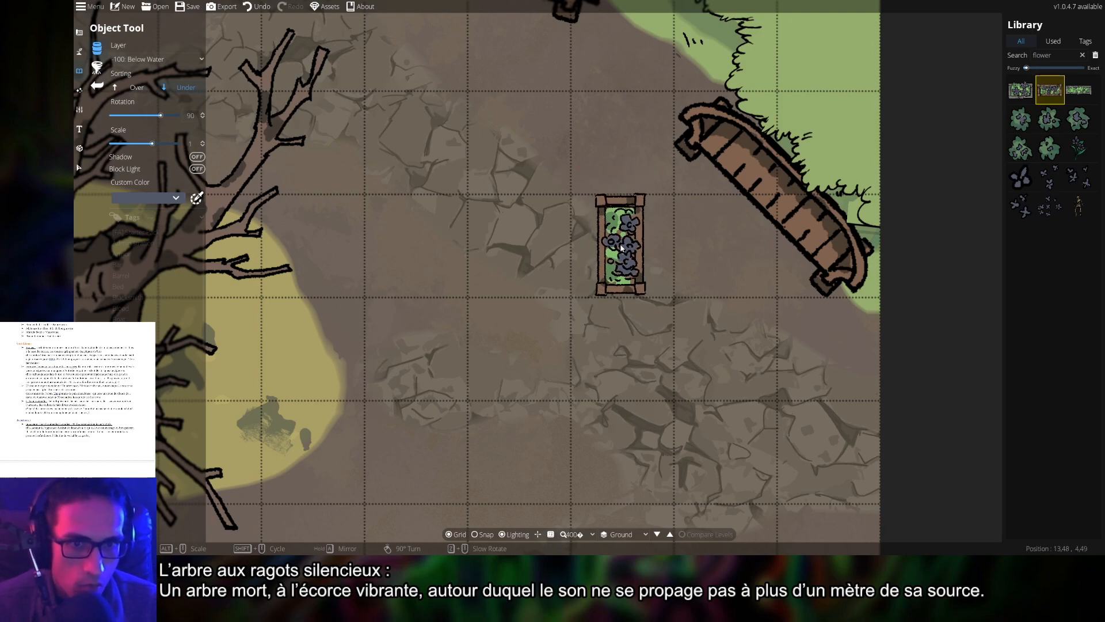
- Try the planter around the dead tree at rotations 15 and -135
scroll(496, 295, "down", 3, "ctrl")
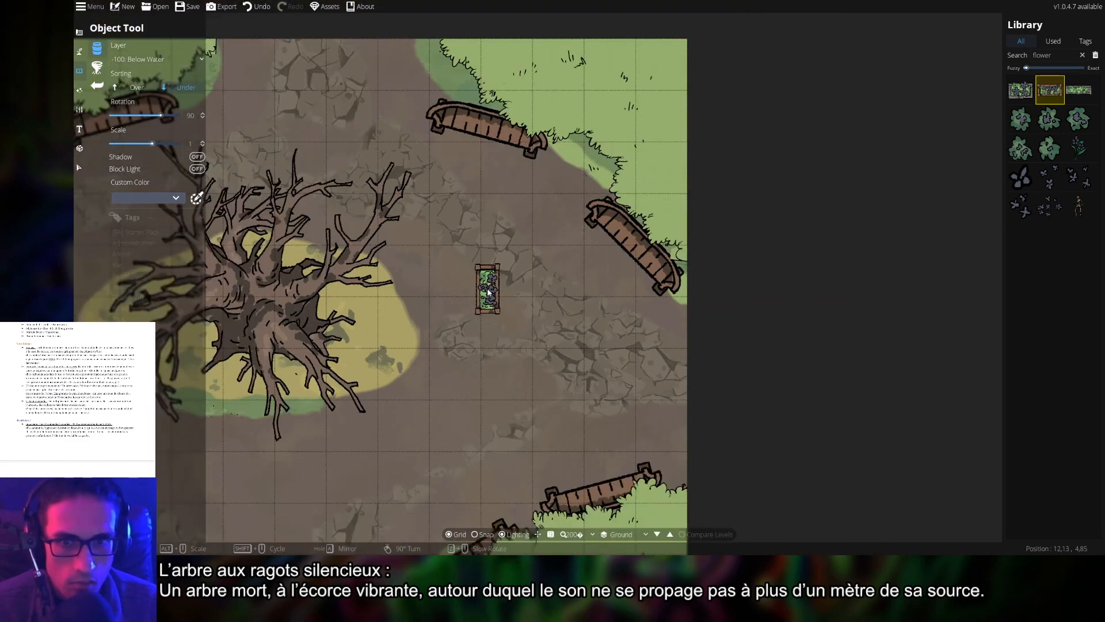
left_click_drag(493, 289, 695, 224)
scroll(694, 223, "down", 2, "ctrl")
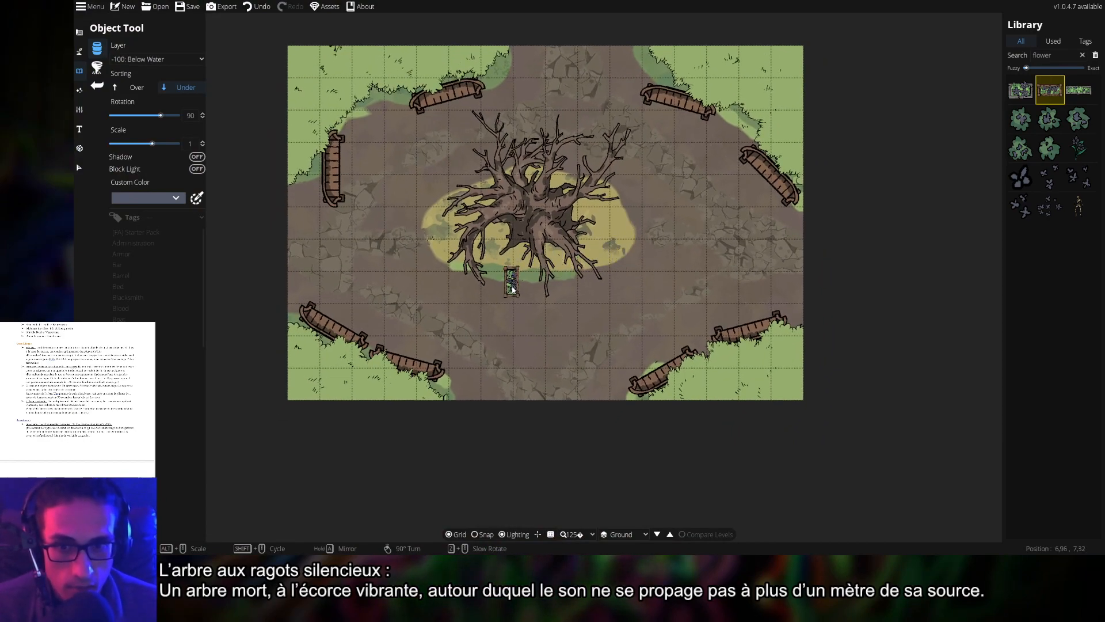
scroll(527, 331, "up", 10)
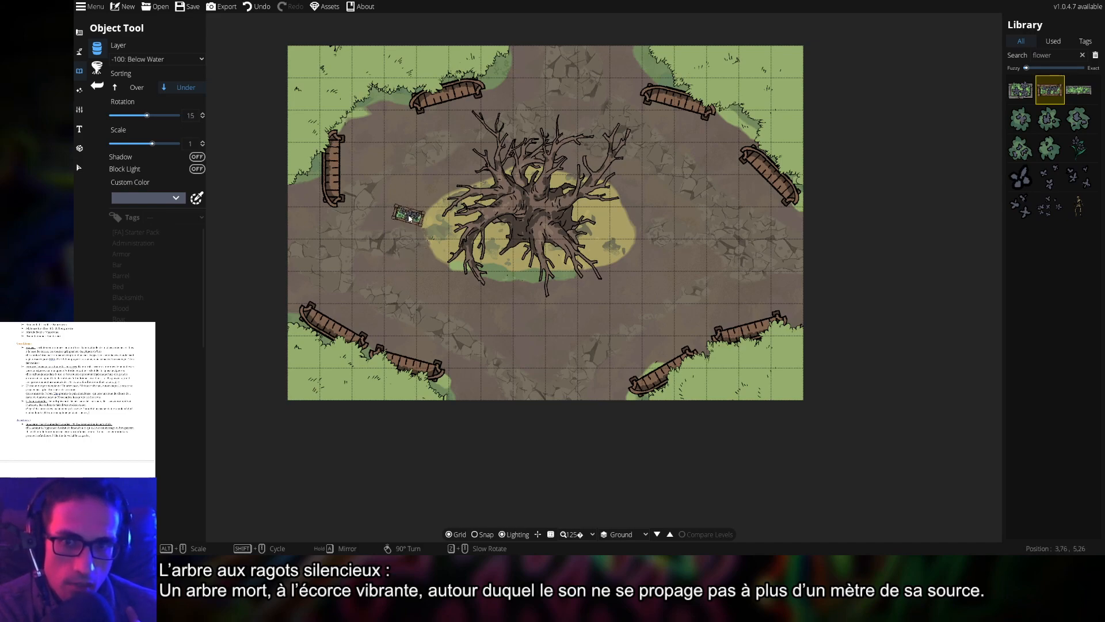
right_click(411, 220)
scroll(420, 252, "up", 4)
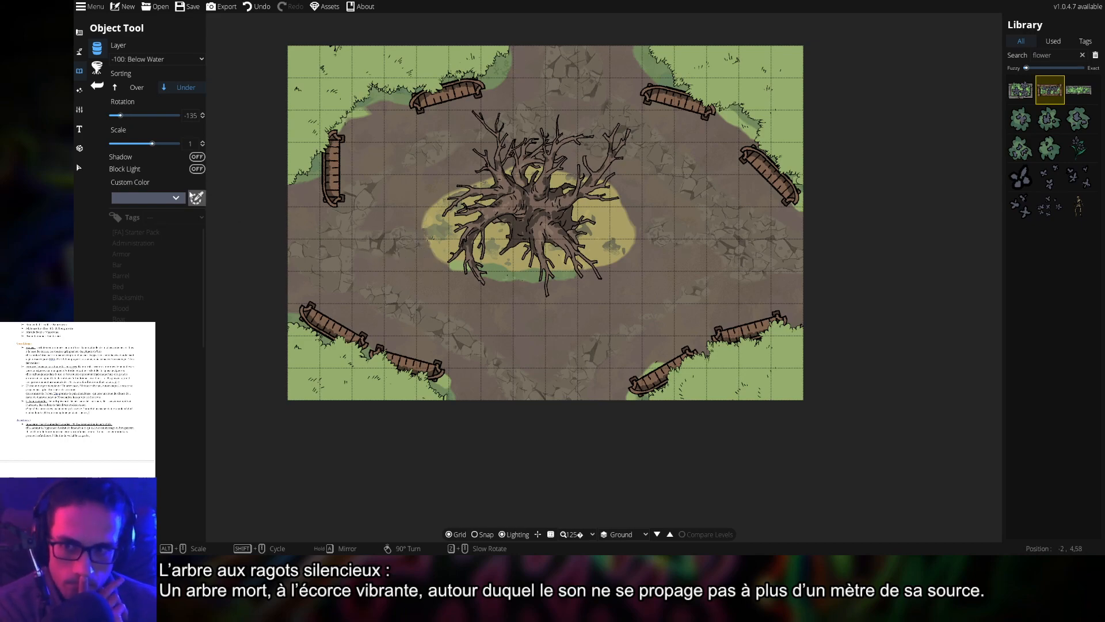
- Try orange for the planter's flowers, and set their custom color to white
left_click(170, 200)
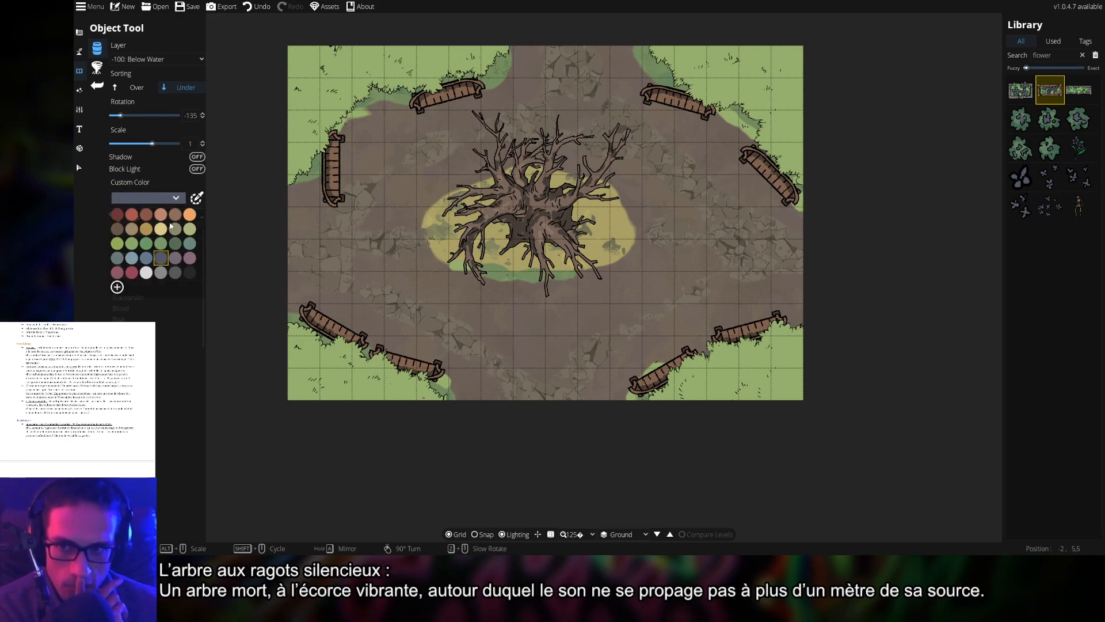
left_click(190, 215)
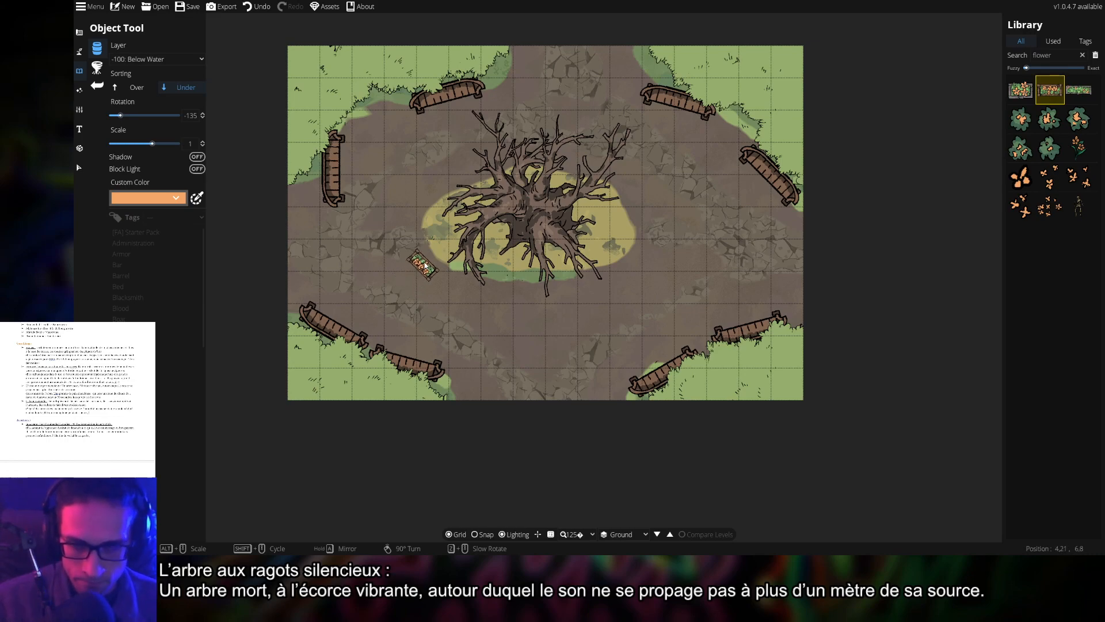
scroll(432, 260, "up", 5)
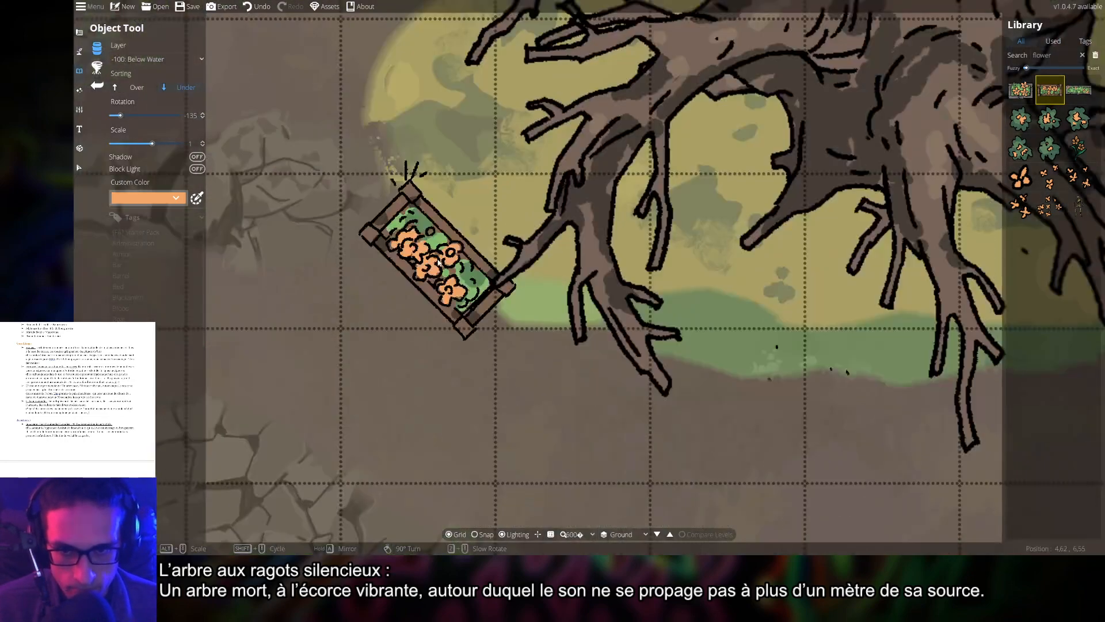
left_click(172, 198)
left_click(147, 272)
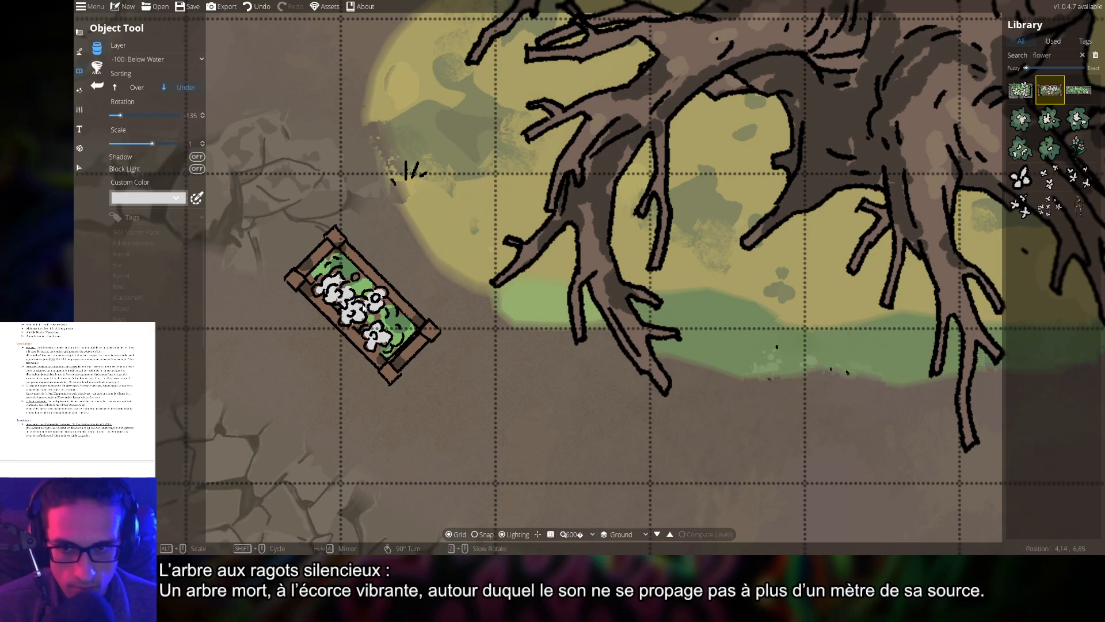
- Try the white flower planter near the southern benches at rotations 165, -120 and -165
scroll(482, 328, "down", 5)
scroll(641, 359, "down", 4)
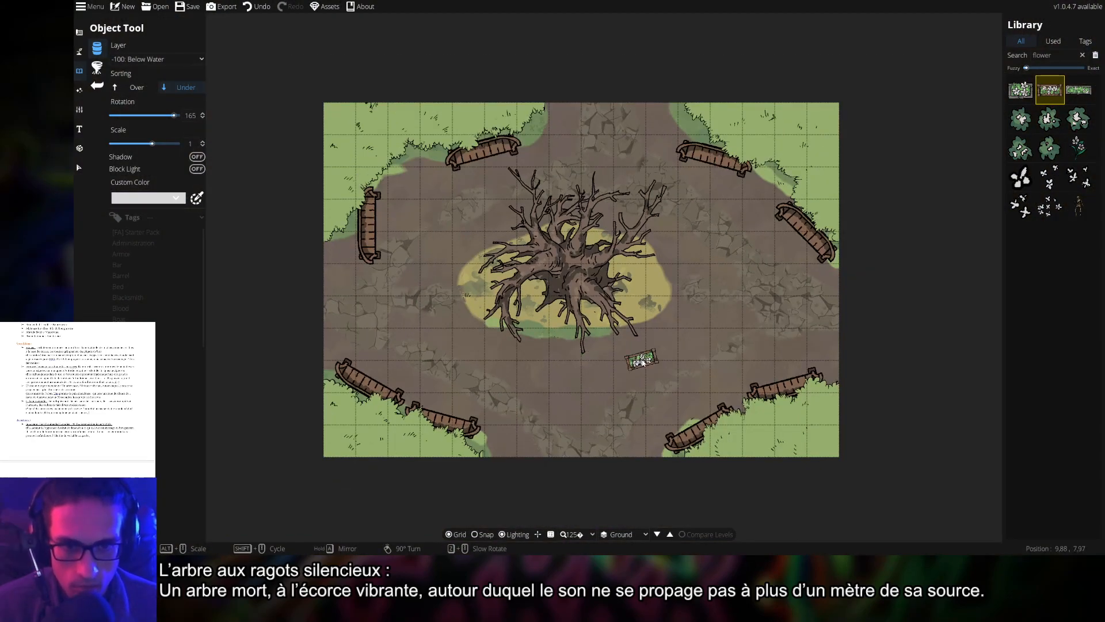
left_click_drag(643, 346, 613, 322)
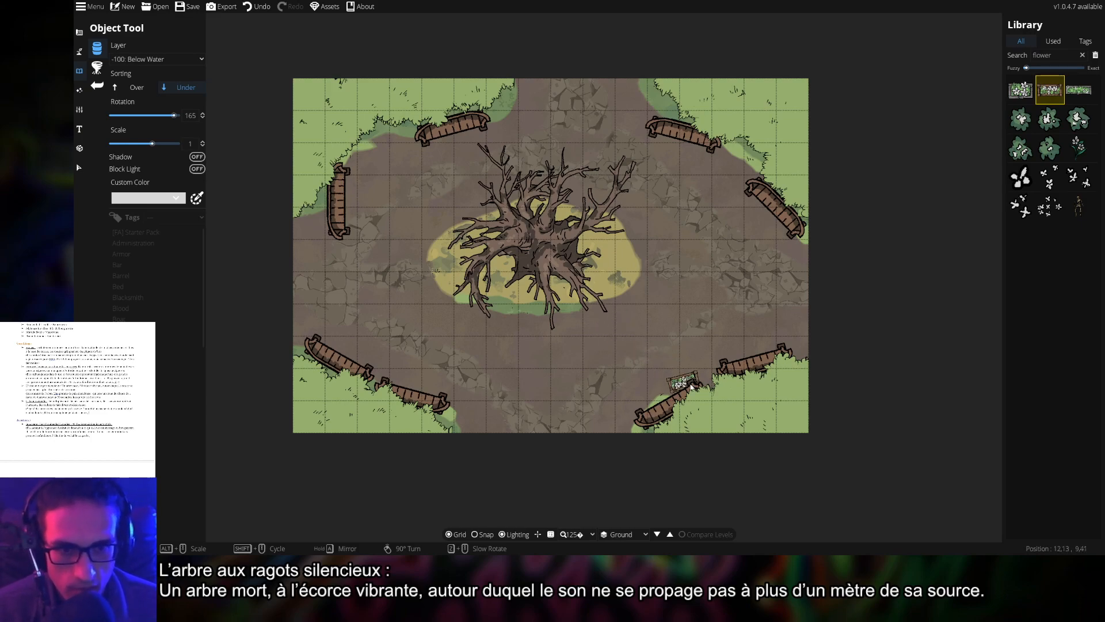
scroll(685, 374, "up", 3)
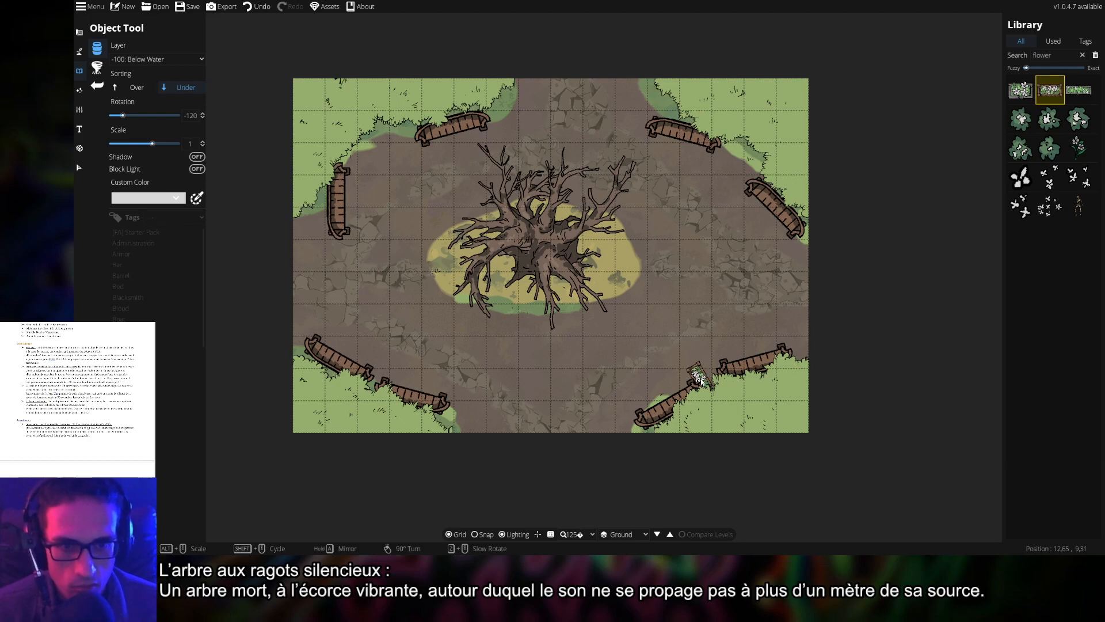
scroll(797, 356, "down", 2)
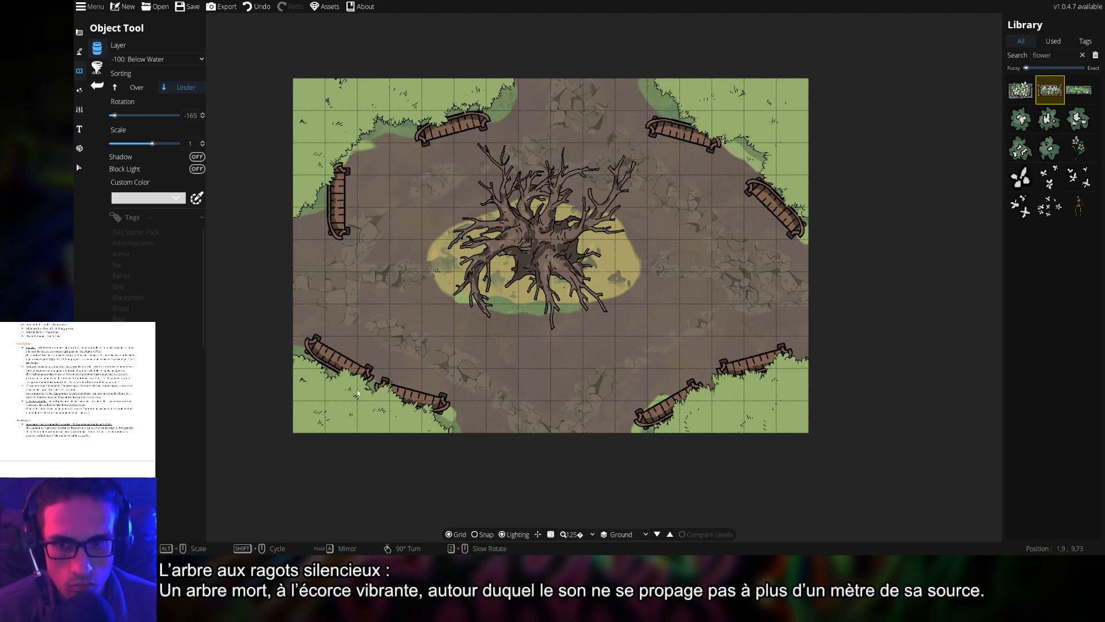
left_click_drag(595, 360, 596, 356)
scroll(595, 357, "up", 3)
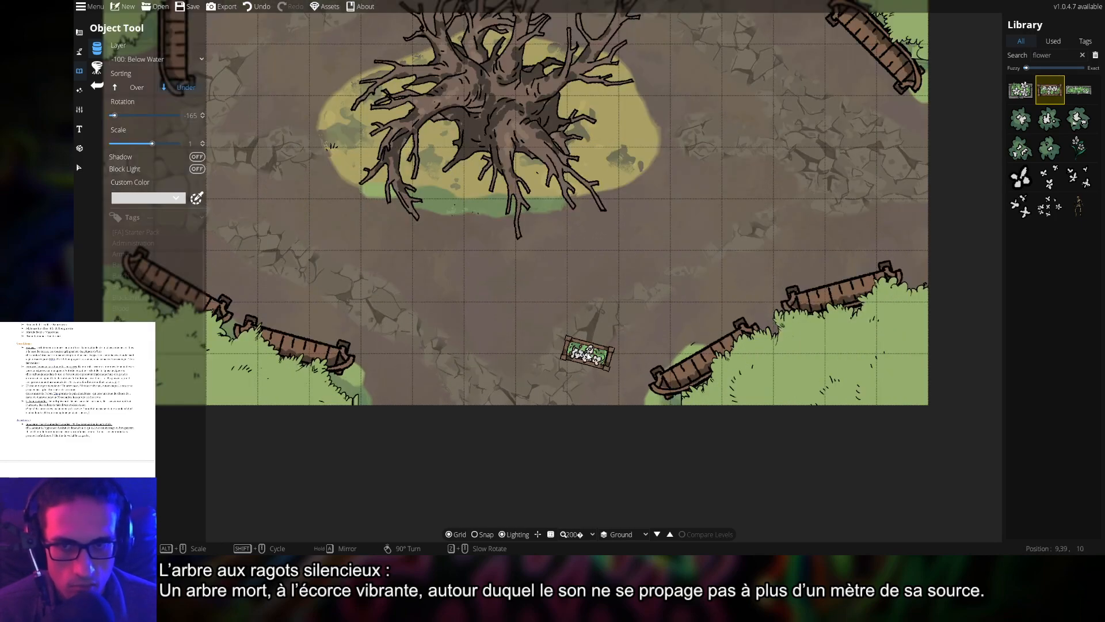
- Place two white flower planters along the southeastern edge of the tree's grass patch, at rotations 165 and 150
scroll(615, 346, "down", 2)
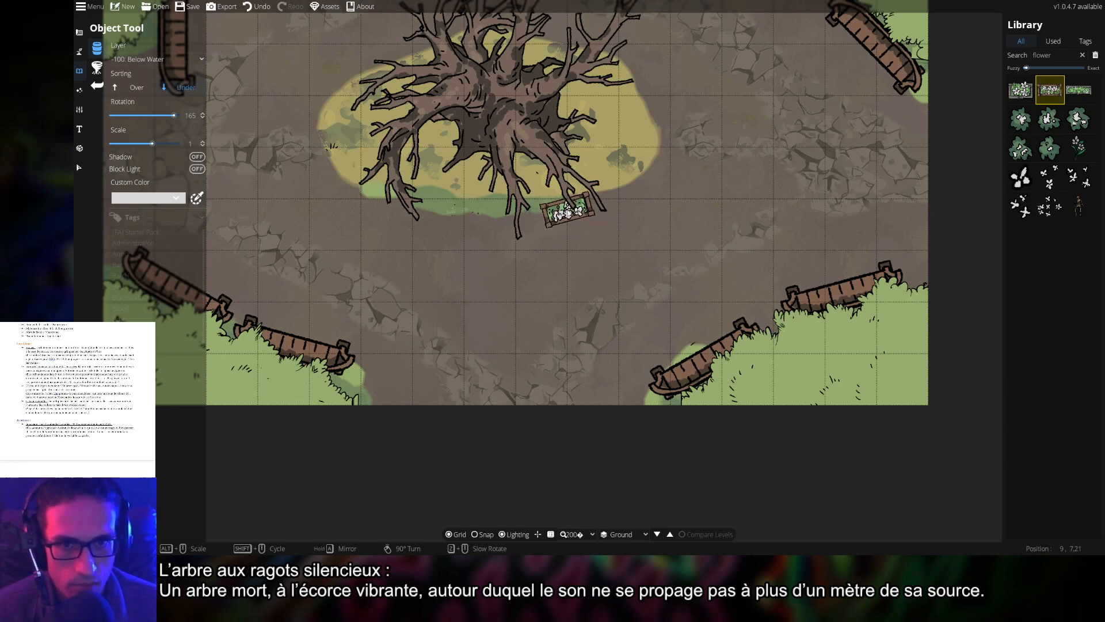
left_click(571, 213)
scroll(623, 194, "up", 1)
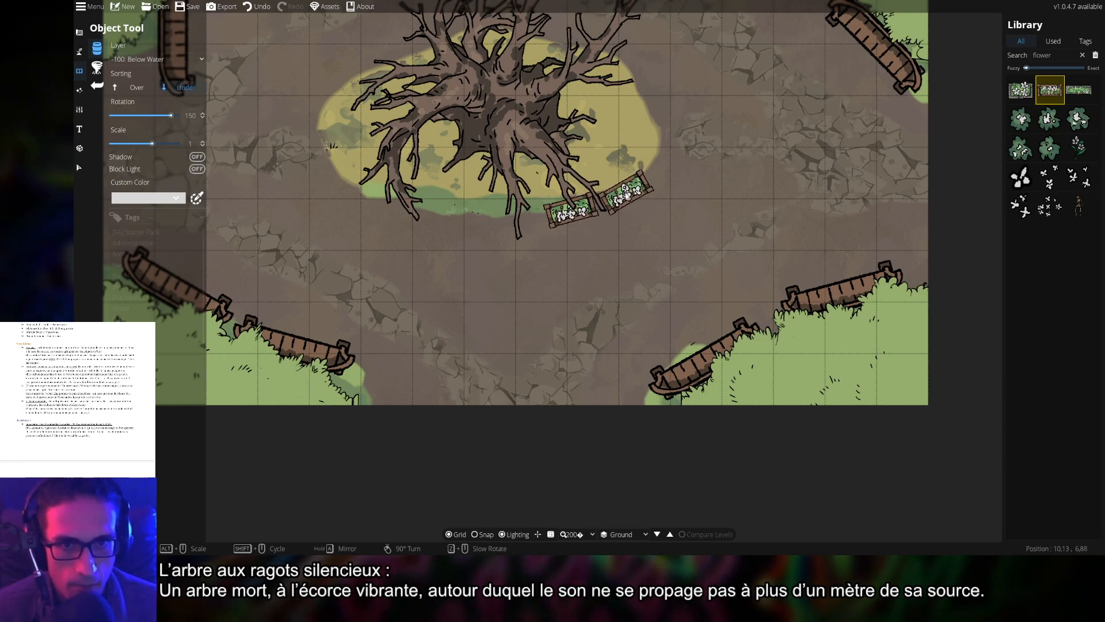
left_click(628, 188)
- Try slate blue as the custom color for the planter's flowers
left_click_drag(719, 221, 785, 346)
left_click(155, 199)
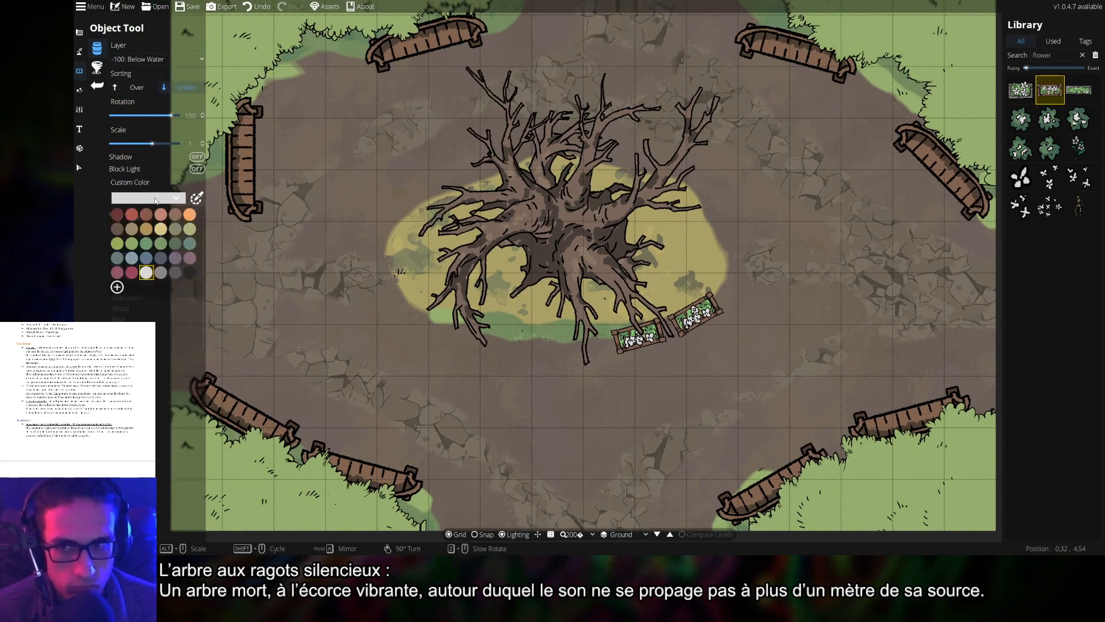
left_click(153, 263)
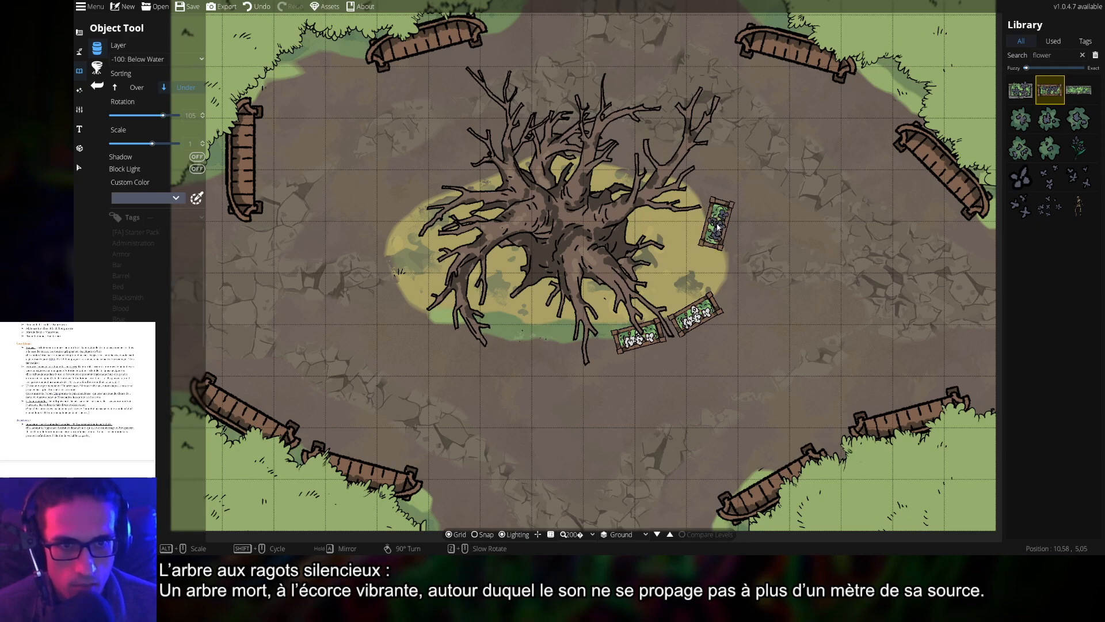
- Place two light blue flower planters along the northeastern edge of the tree's grass patch, at rotations 60 and 45
scroll(723, 233, "up", 5)
scroll(723, 233, "up", 1)
left_click(160, 197)
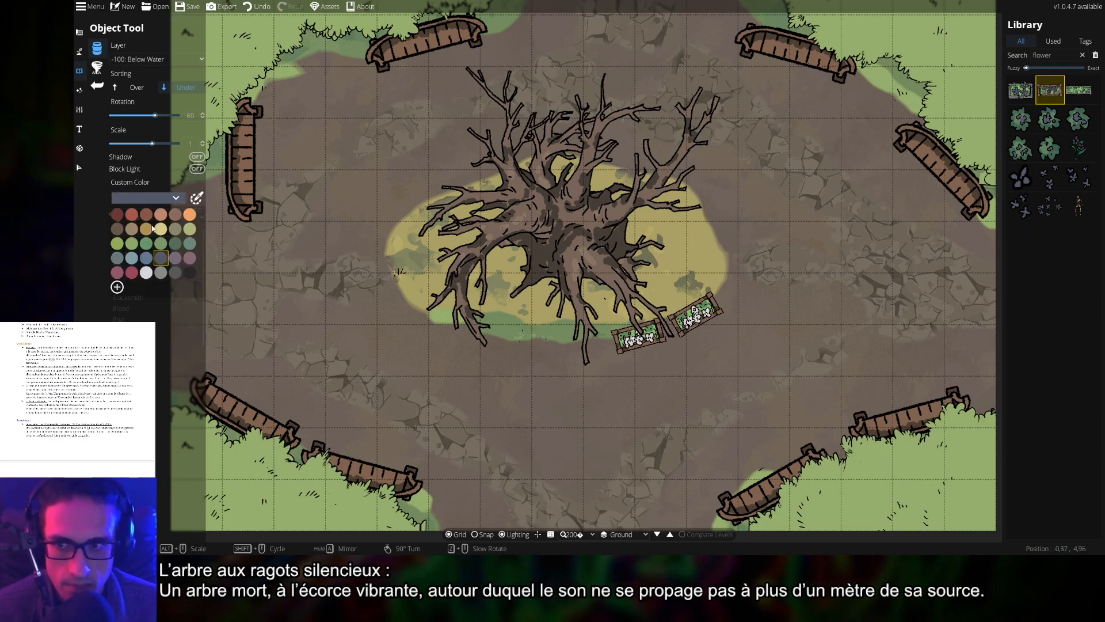
left_click(133, 259)
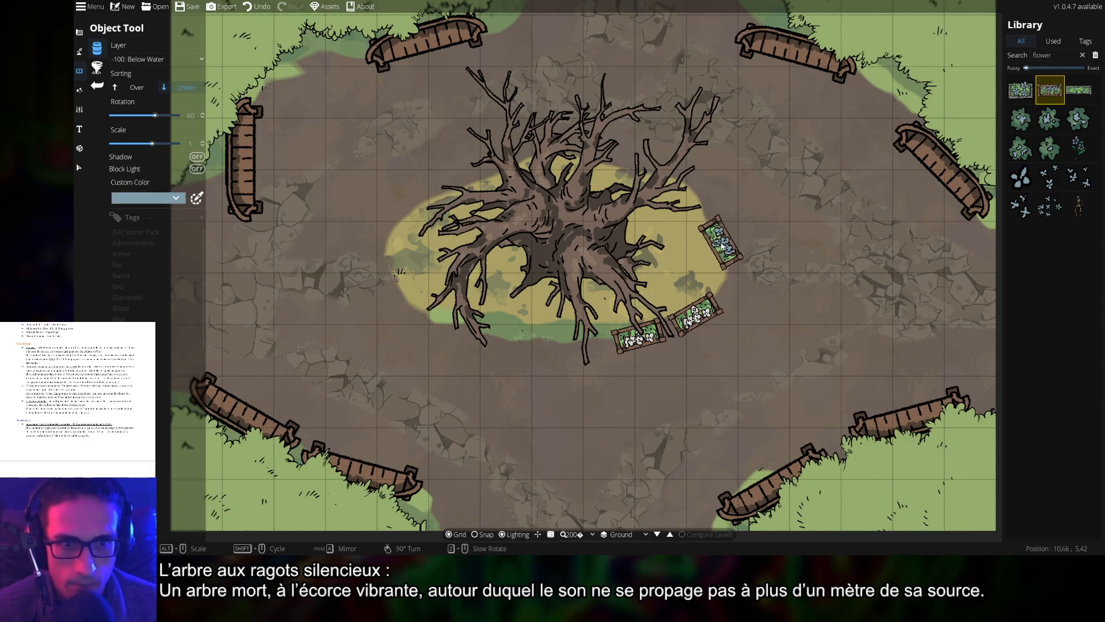
left_click(722, 245)
scroll(722, 246, "up", 1)
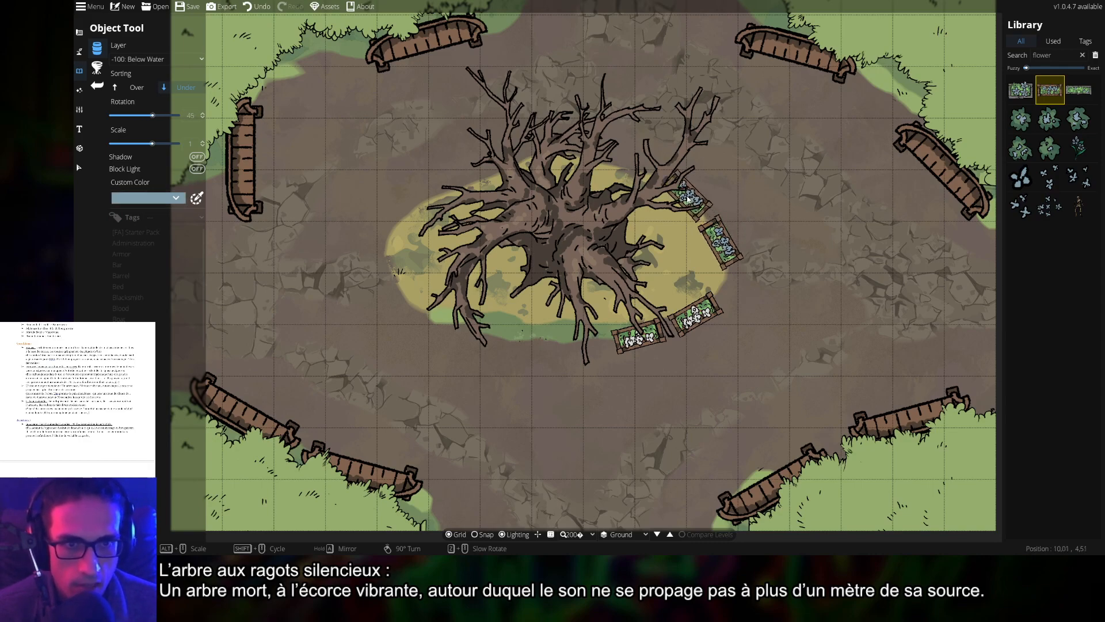
left_click(688, 198)
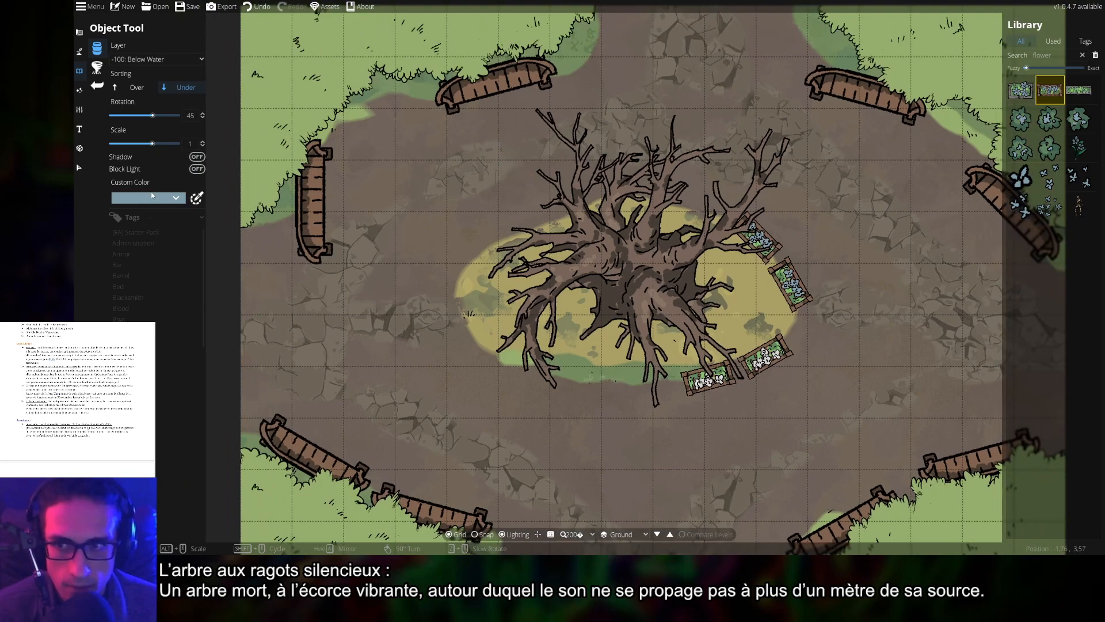
- Place two red flower planters along the southwestern edge of the tree's grass patch, at rotations -165 and -135
left_click(156, 198)
left_click(132, 215)
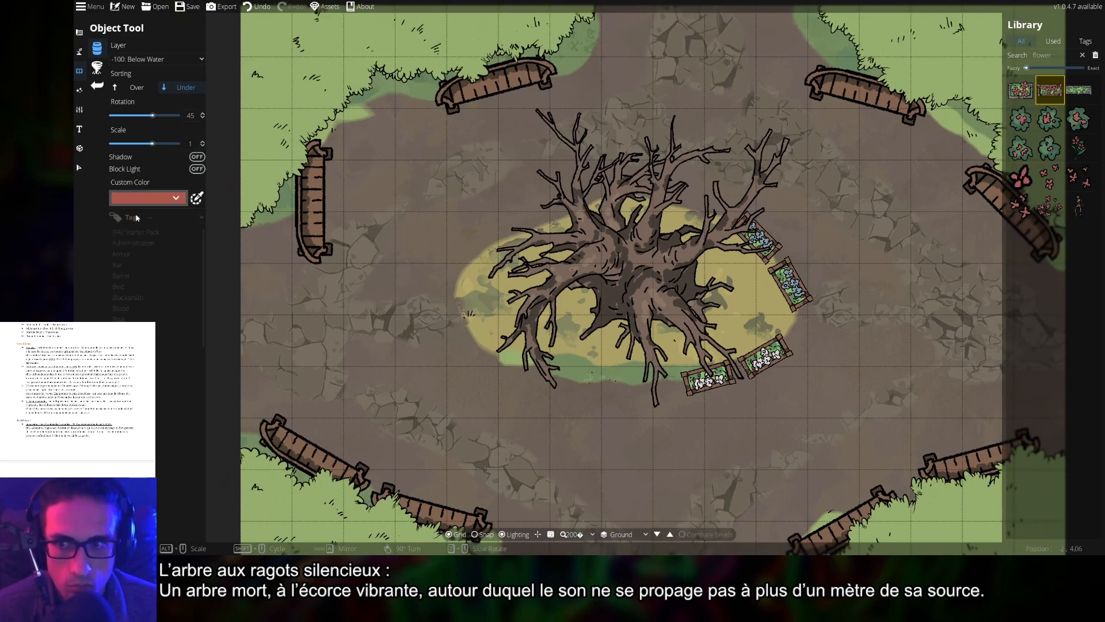
scroll(451, 272, "up", 5)
scroll(455, 276, "up", 9)
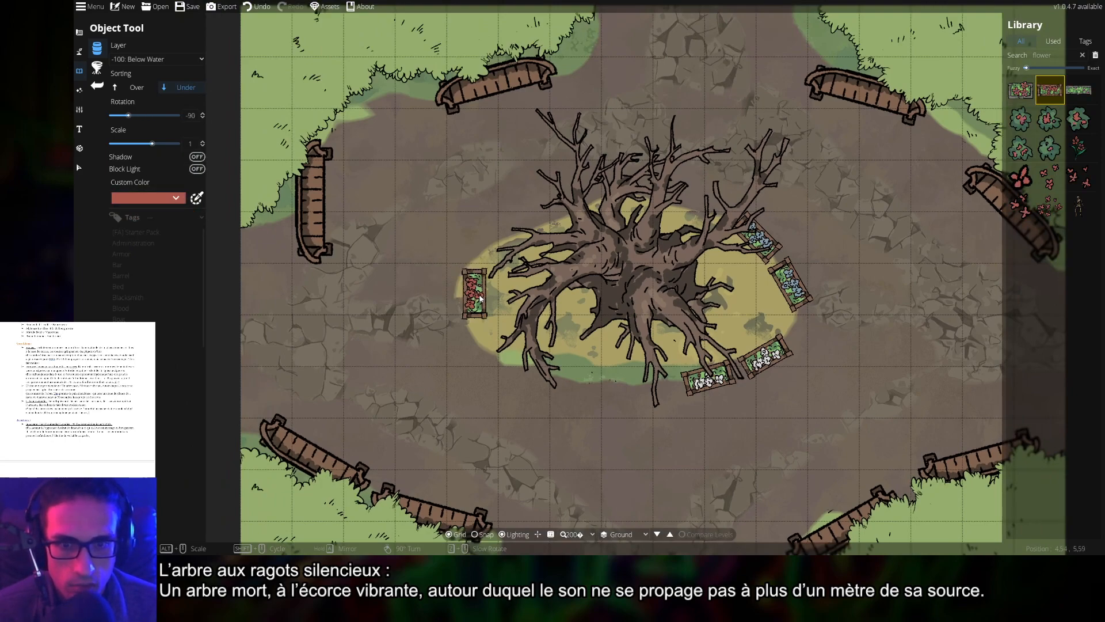
left_click(565, 378)
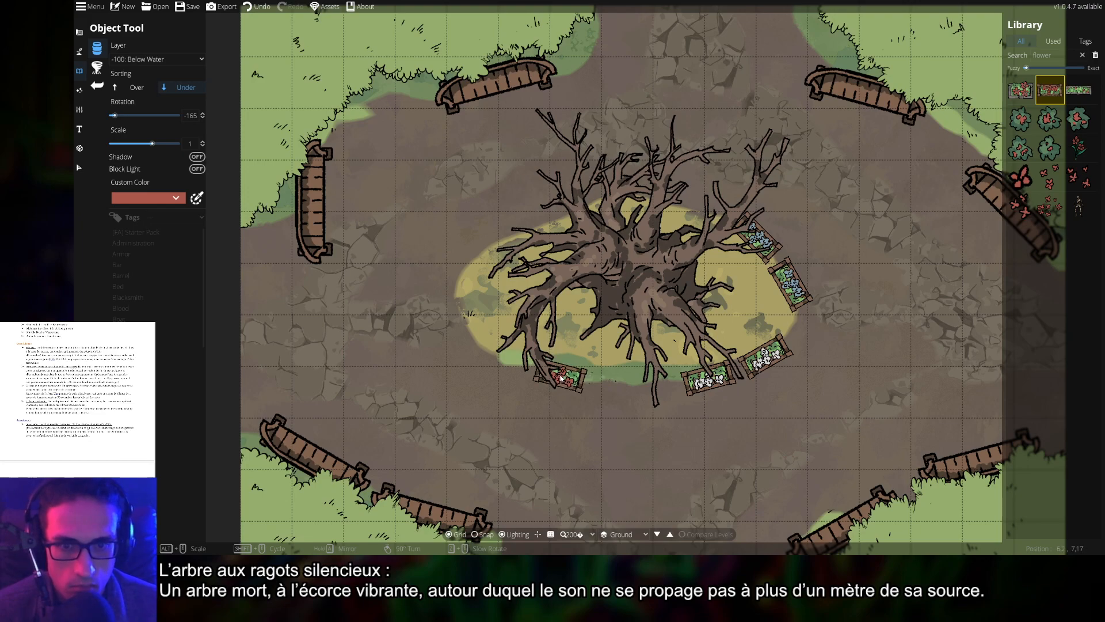
scroll(500, 354, "down", 2)
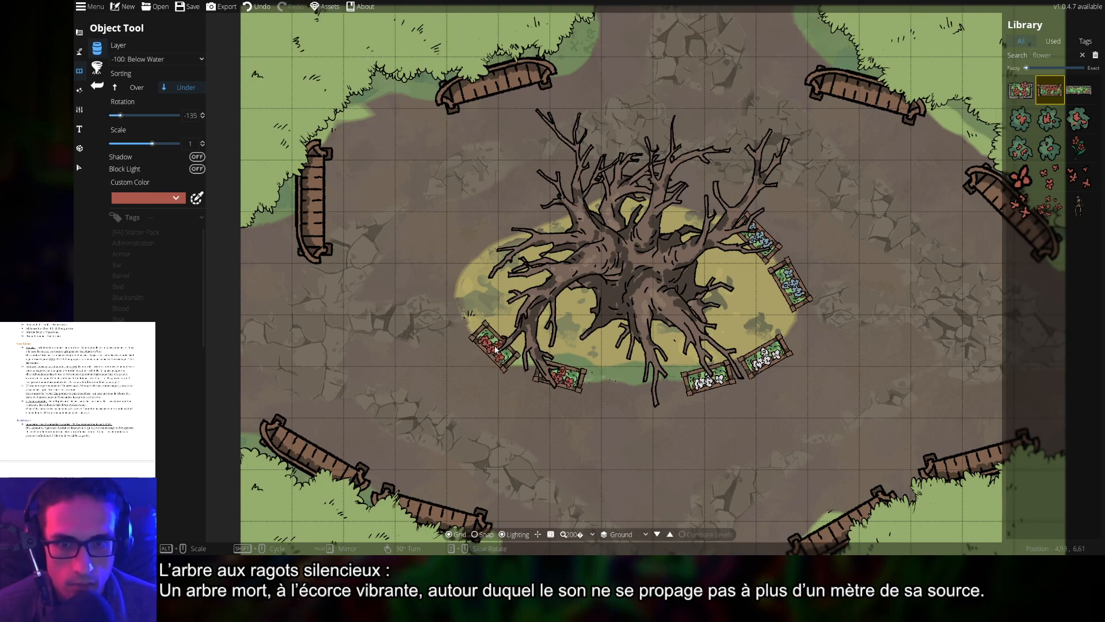
left_click(496, 347)
- Try green, teal, ochre, pale yellow, orange and crimson as custom colors for the planter's flowers west of the tree
left_click(133, 197)
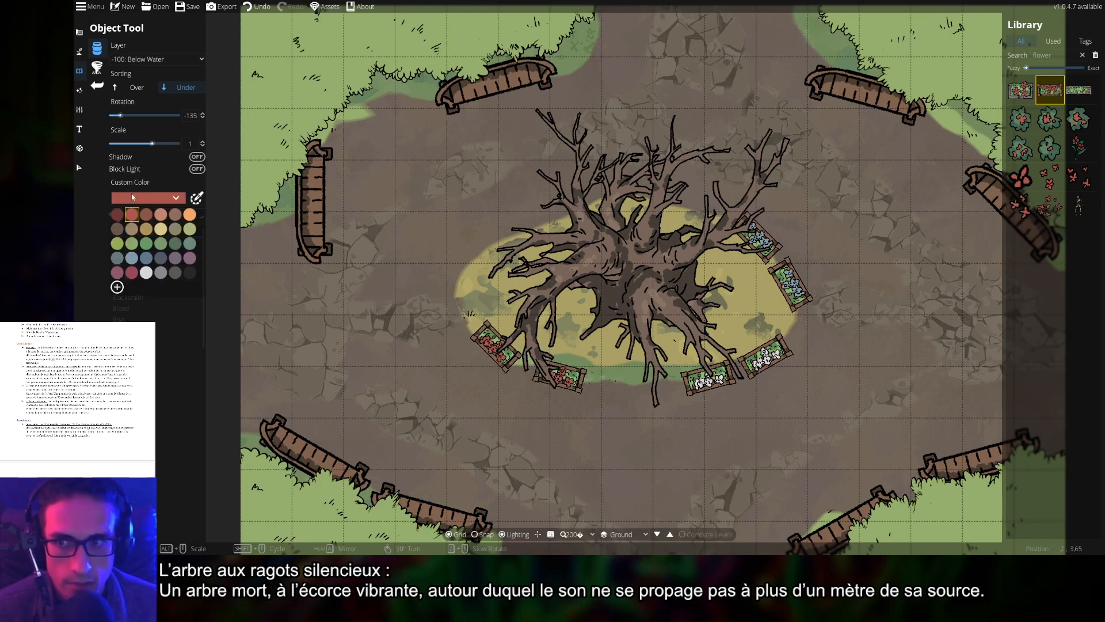
left_click(156, 248)
scroll(455, 253, "up", 4)
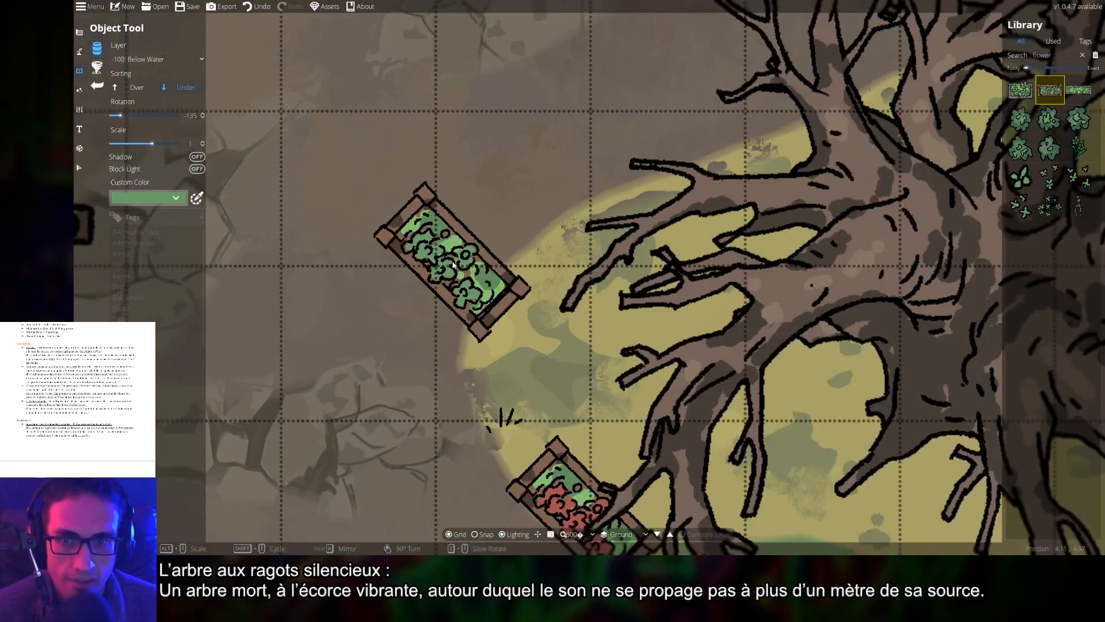
left_click(165, 198)
left_click(193, 251)
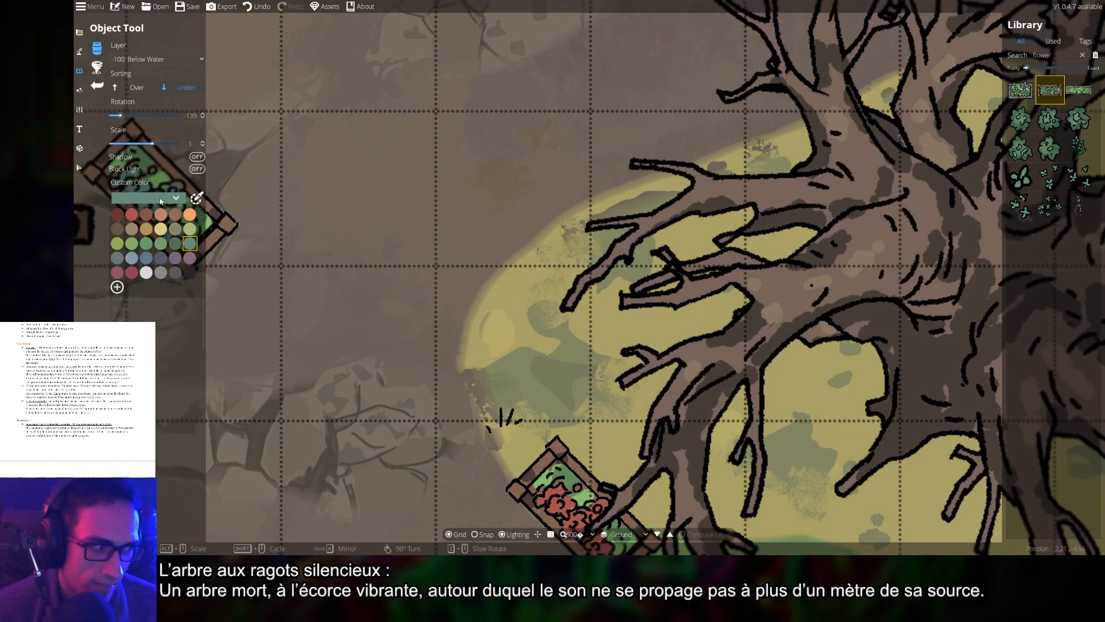
left_click(150, 230)
left_click(148, 197)
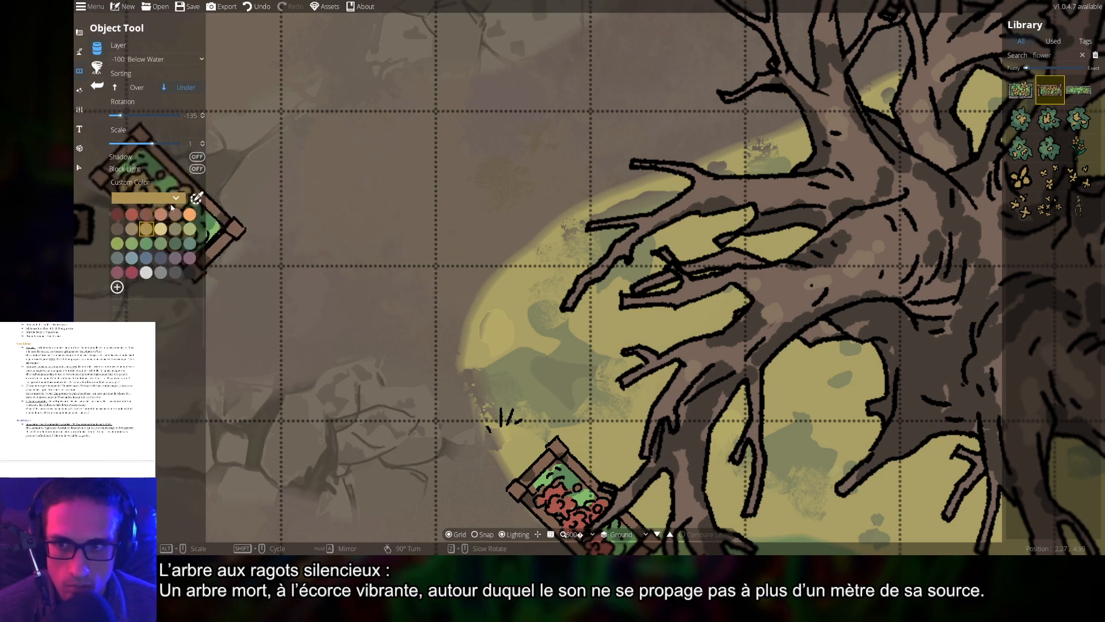
left_click(164, 230)
left_click(149, 198)
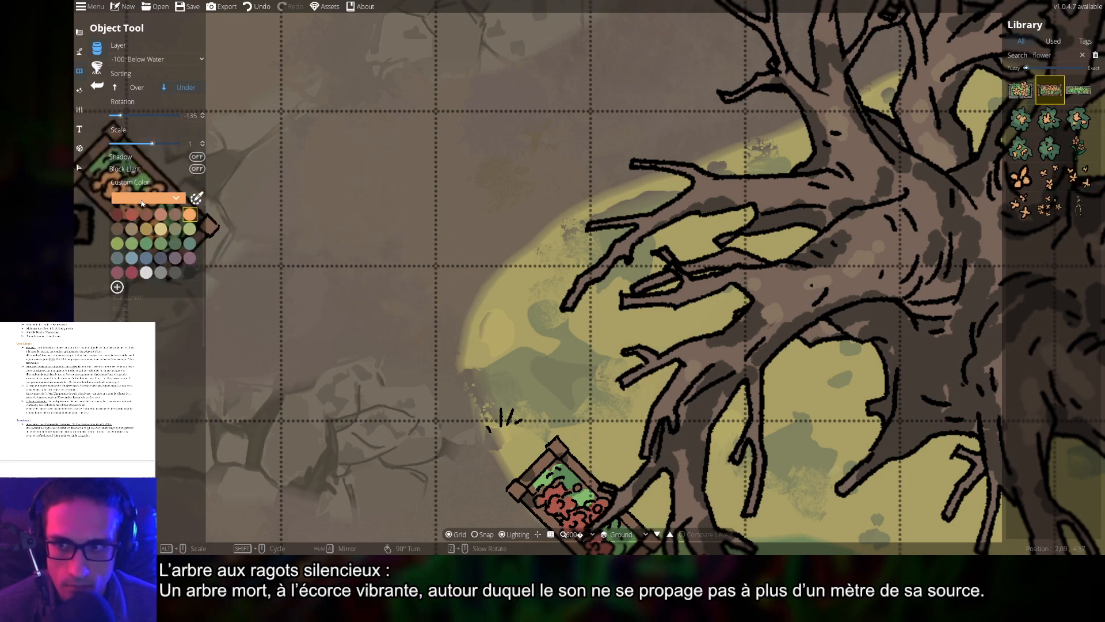
left_click(134, 272)
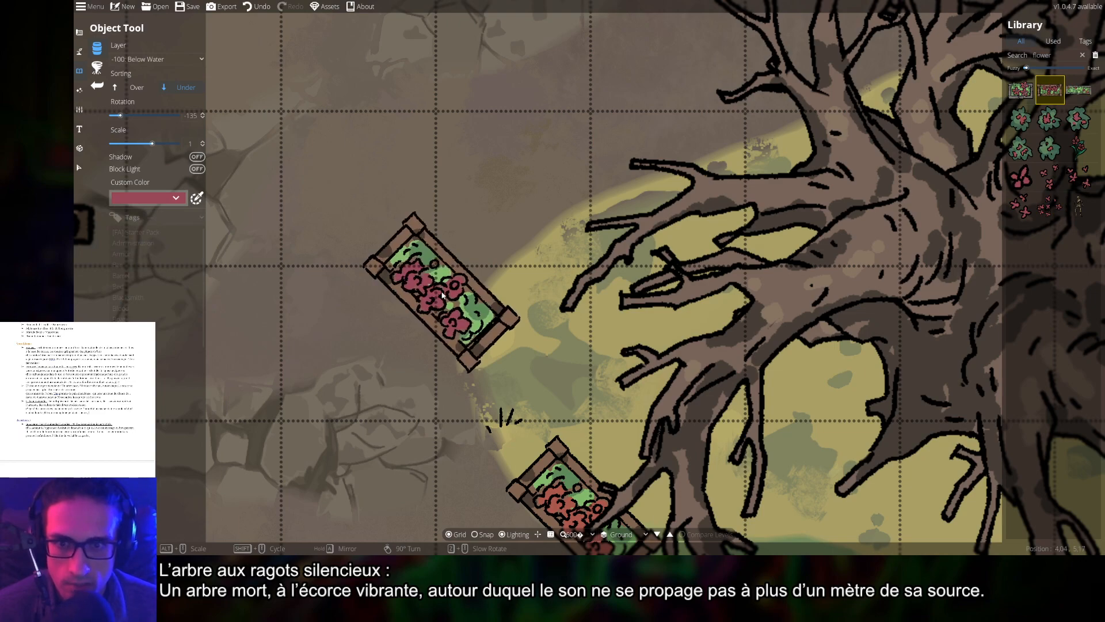
- Hide the grid and place two yellow-green flower planters along the northwestern edge of the grass patch, at rotations -60 and -15
left_click(149, 199)
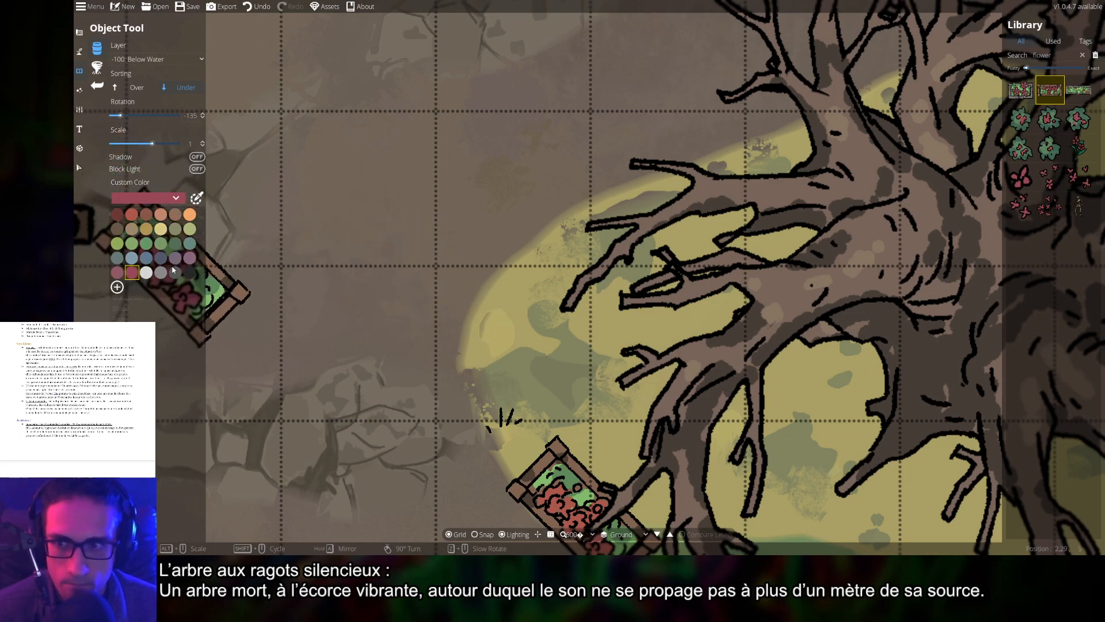
left_click(161, 243)
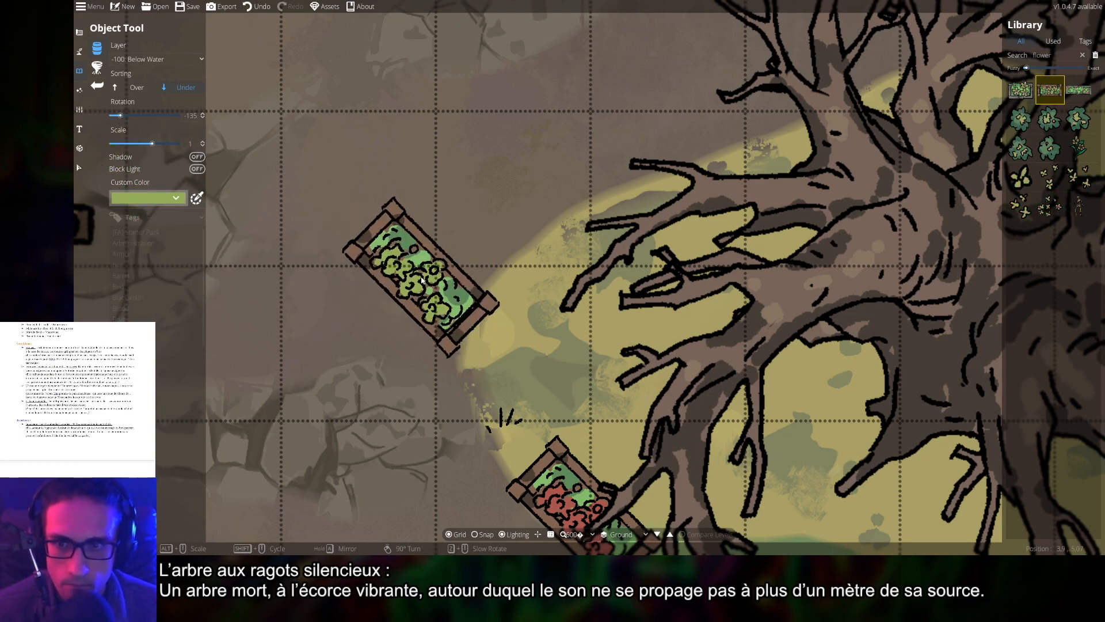
scroll(506, 291, "up", 4)
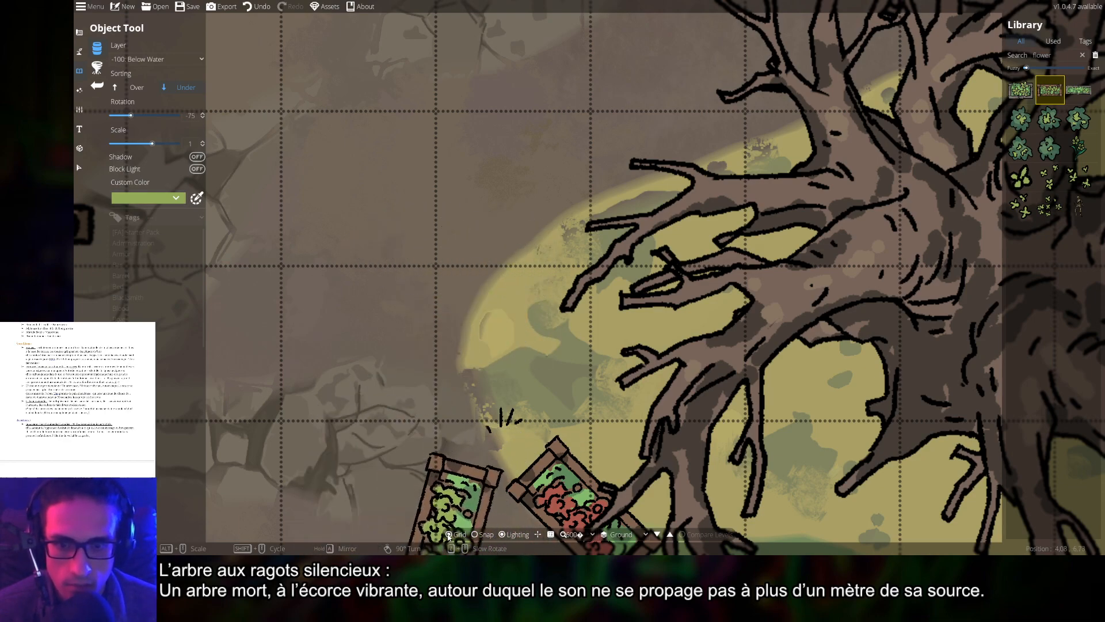
scroll(553, 271, "up", 3)
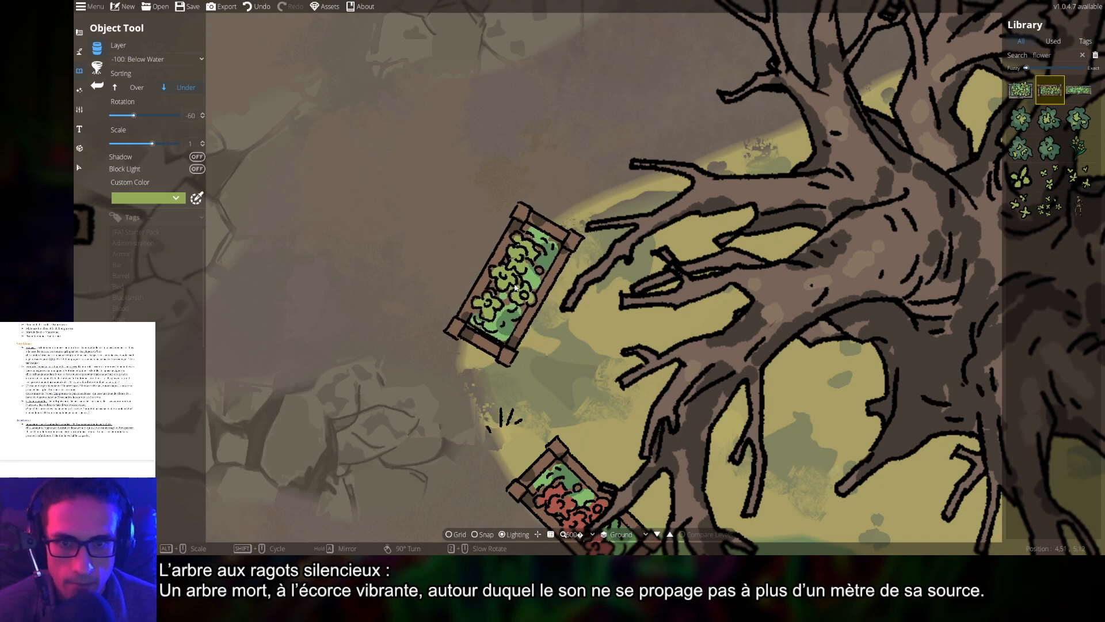
left_click(510, 285)
scroll(647, 202, "up", 1)
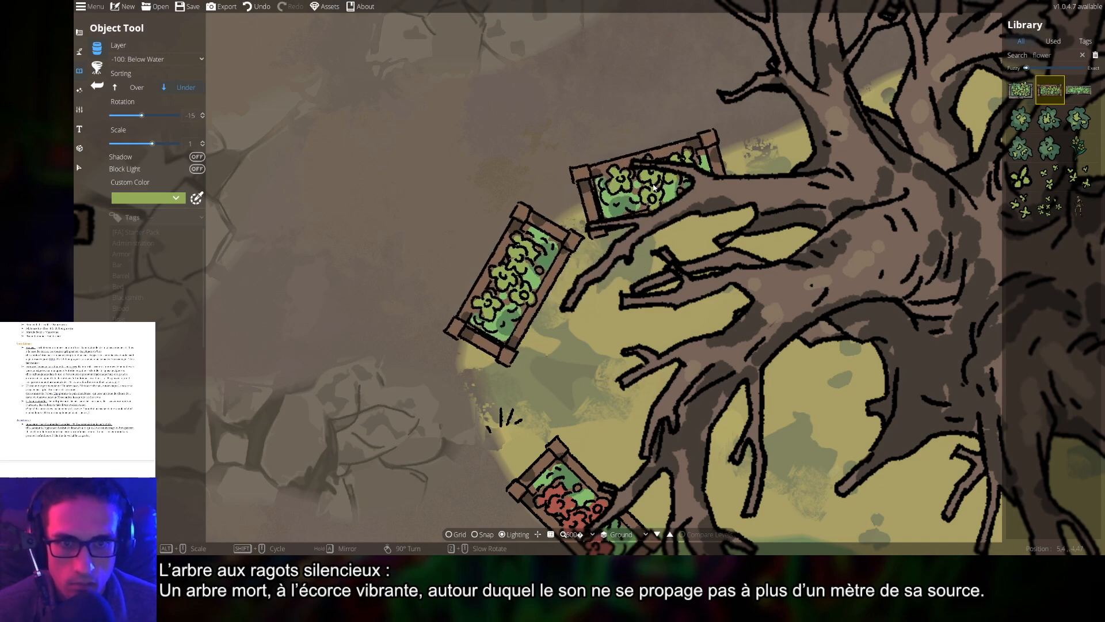
left_click(659, 190)
- Examine the whole map, checking the ring of planters around the dead tree and the benches around the clearing
scroll(819, 240, "down", 8)
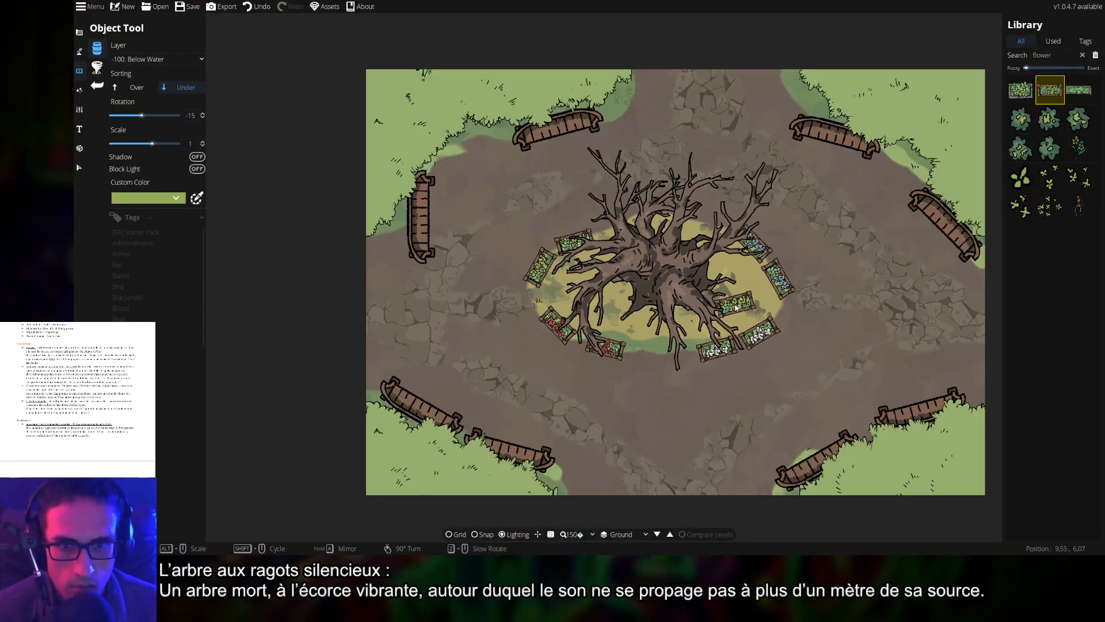
left_click_drag(879, 317, 798, 302)
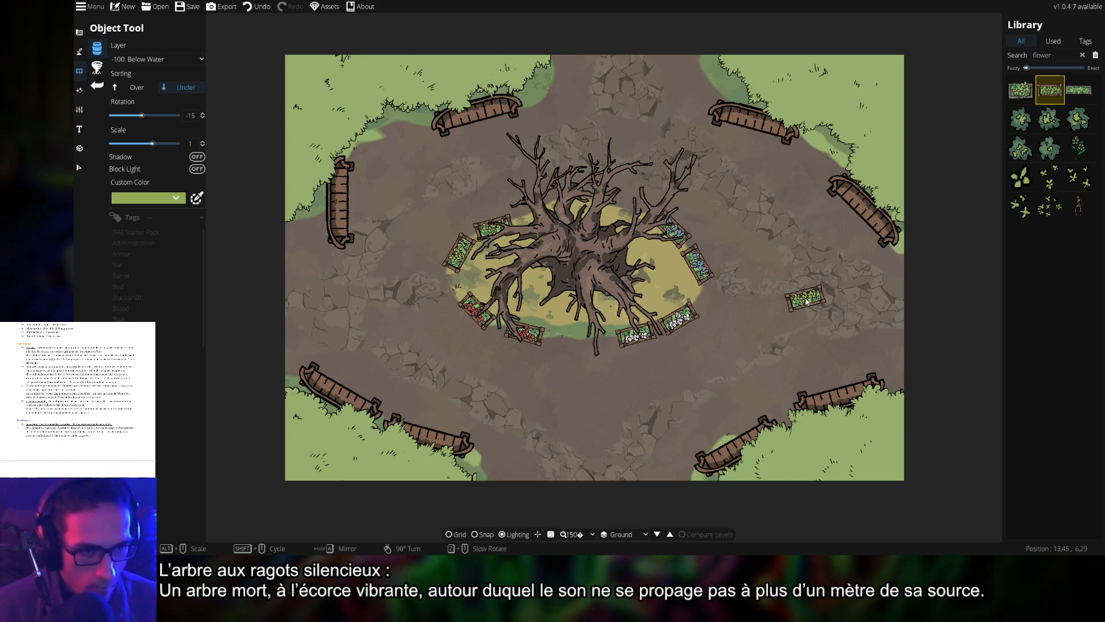
left_click_drag(667, 175, 718, 218)
scroll(814, 318, "up", 1)
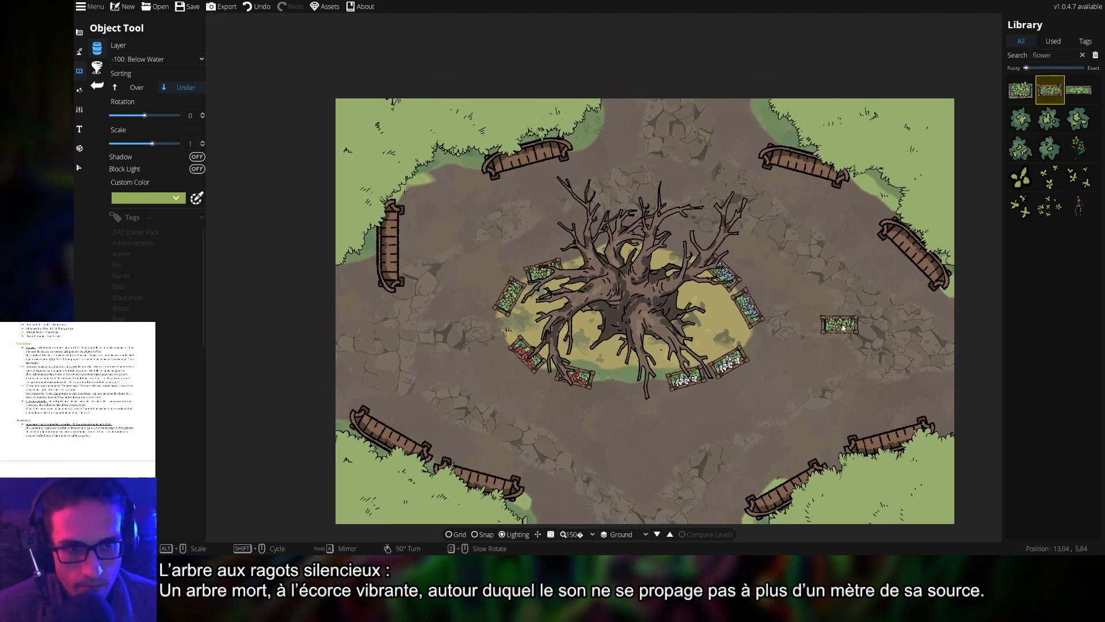
left_click_drag(827, 322, 813, 296)
scroll(773, 341, "up", 2)
scroll(808, 312, "down", 2)
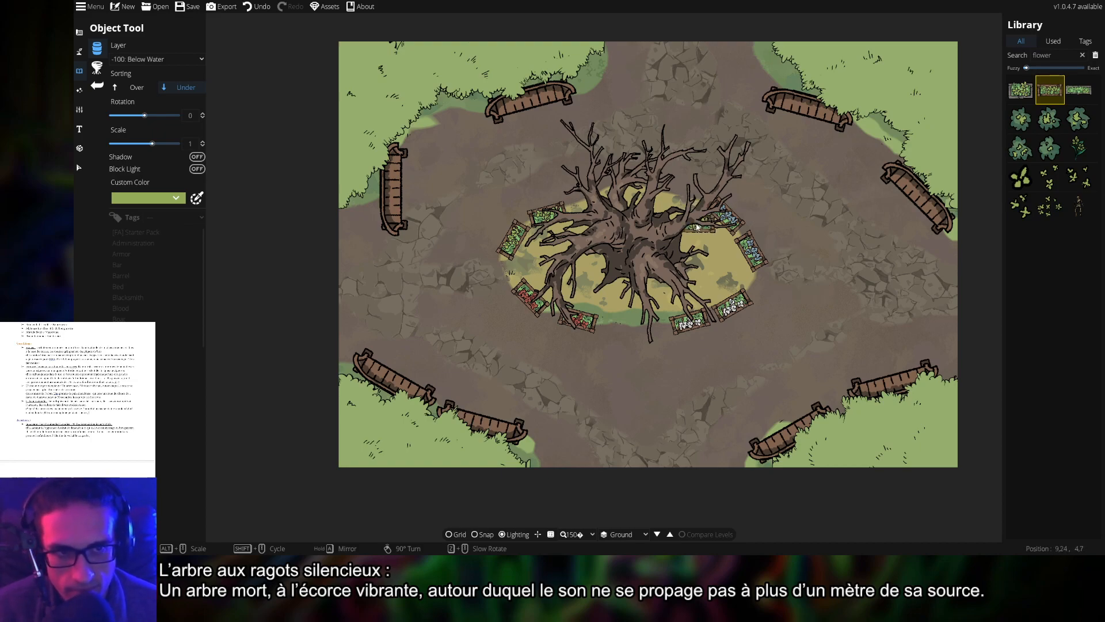
left_click_drag(799, 241, 741, 245)
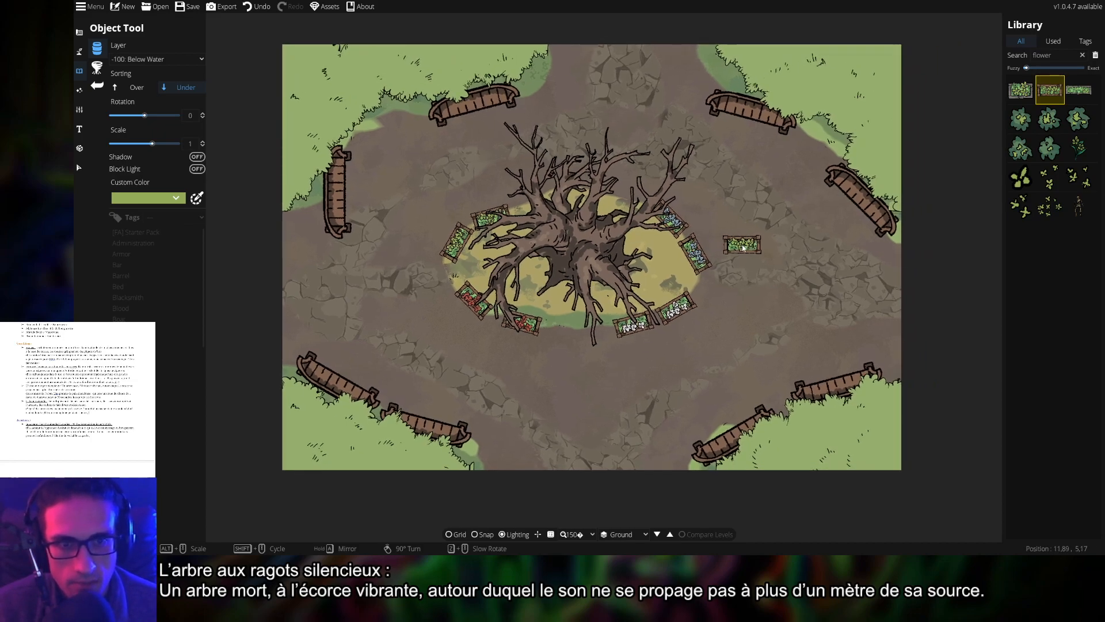
left_click_drag(662, 113, 676, 190)
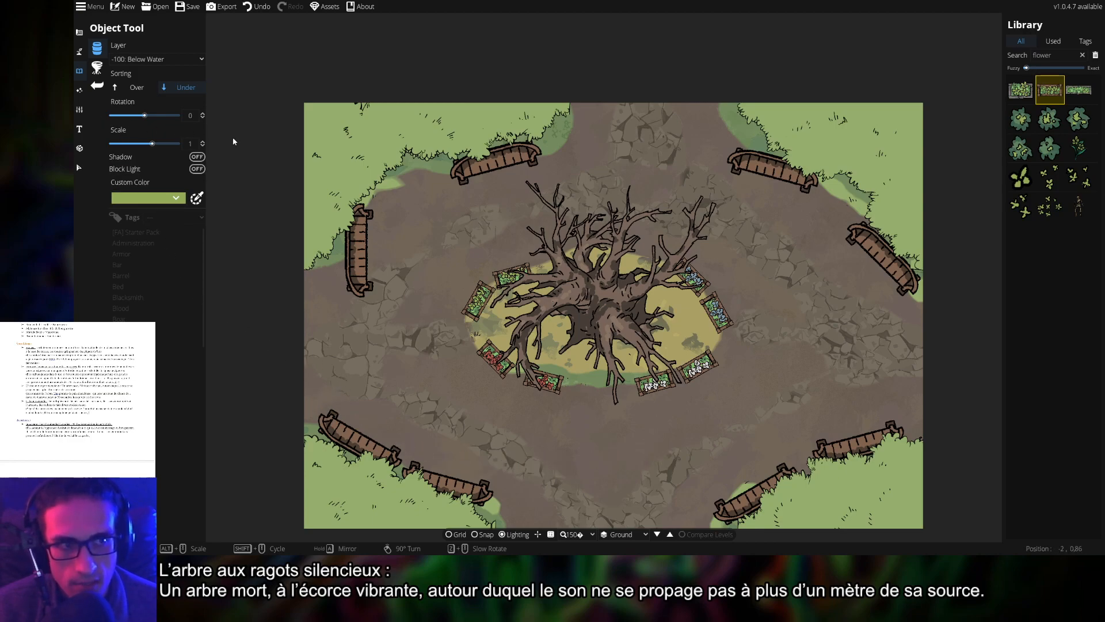
- Search the object library for "grass" and select the upright leafy green plant
left_click(1059, 57)
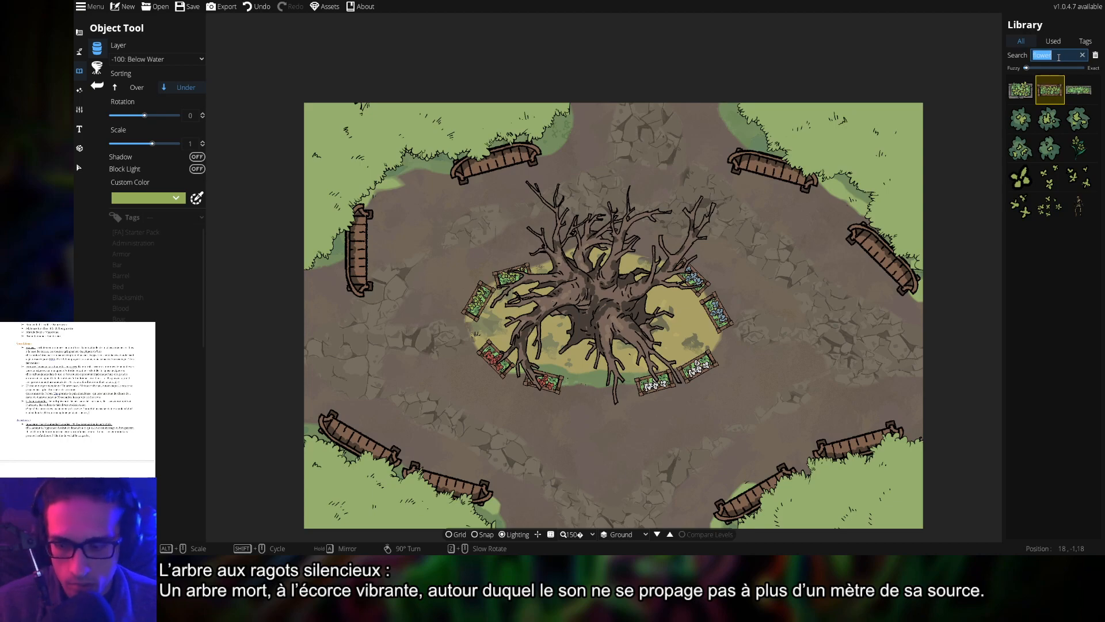
type("grass")
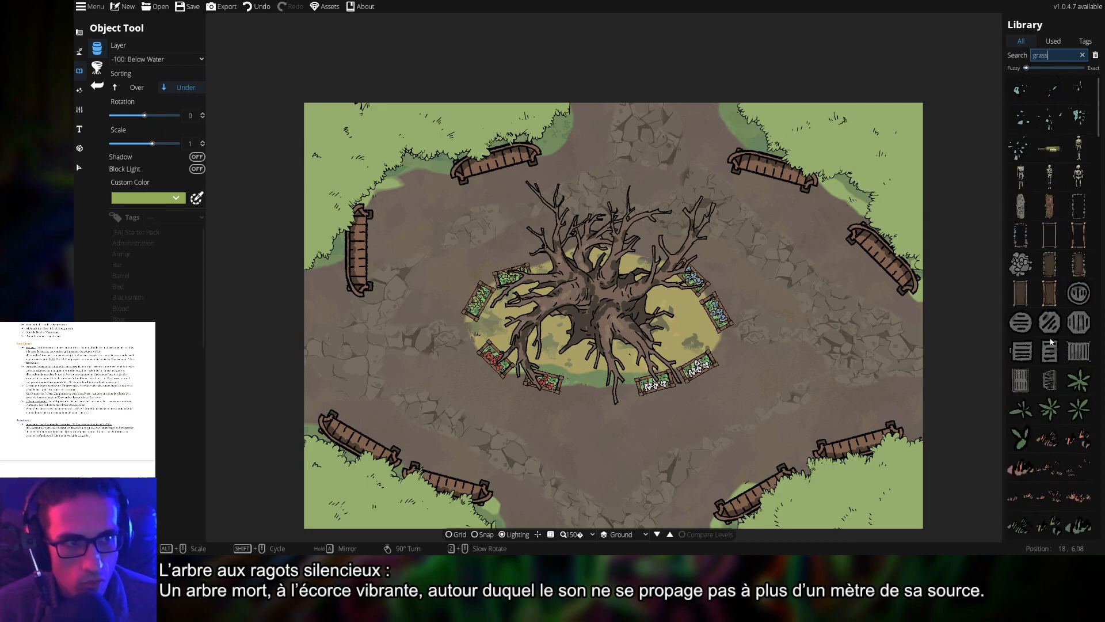
scroll(1051, 342, "down", 4)
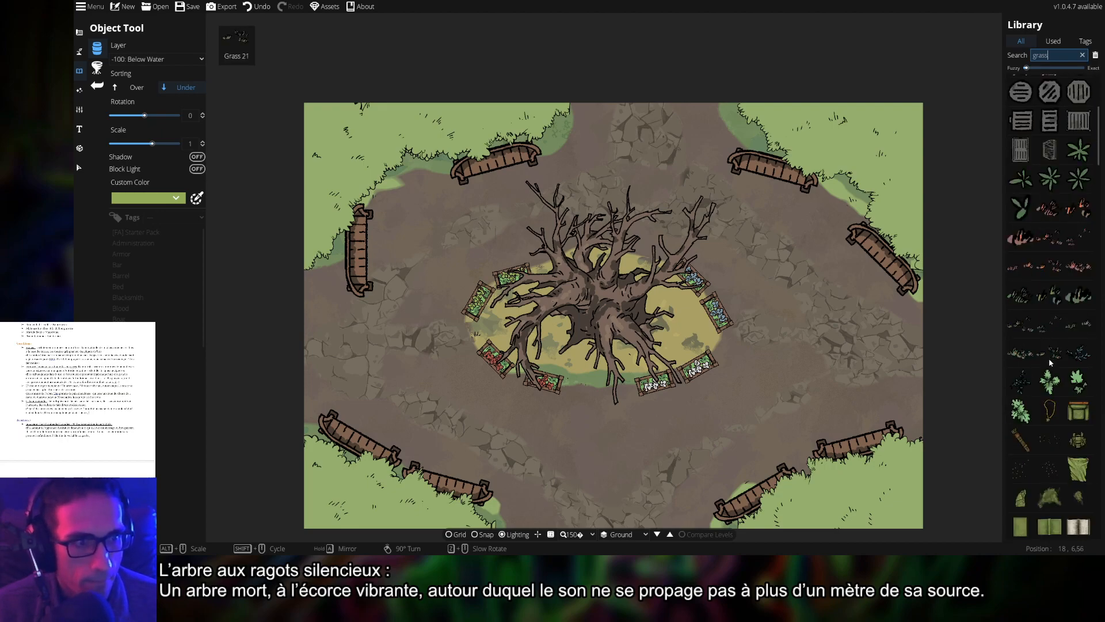
left_click(1050, 380)
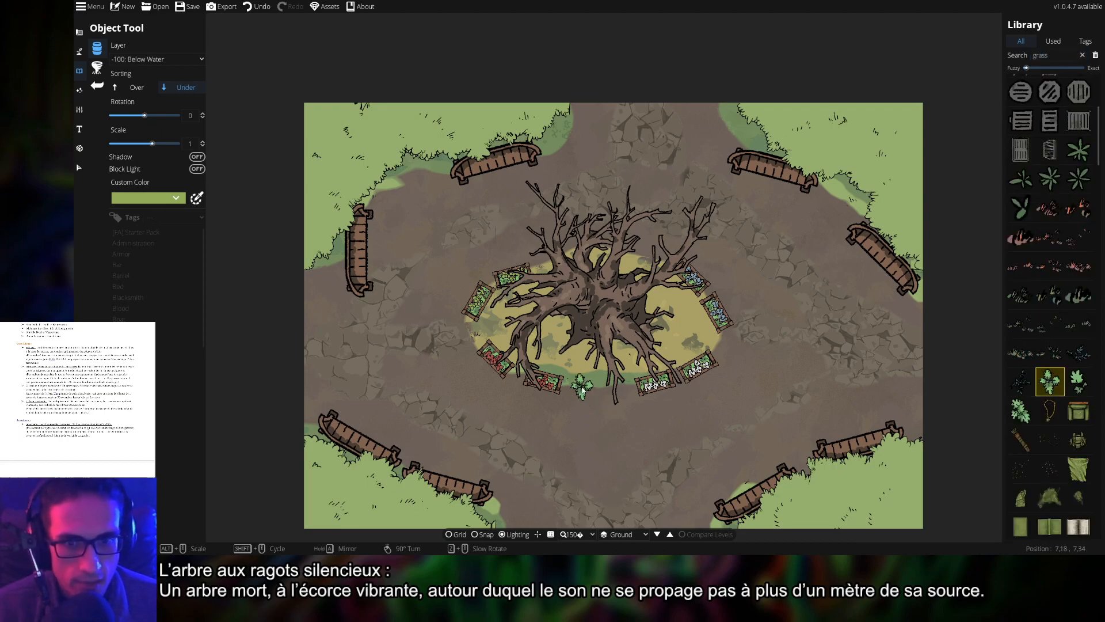
scroll(588, 410, "down", 4)
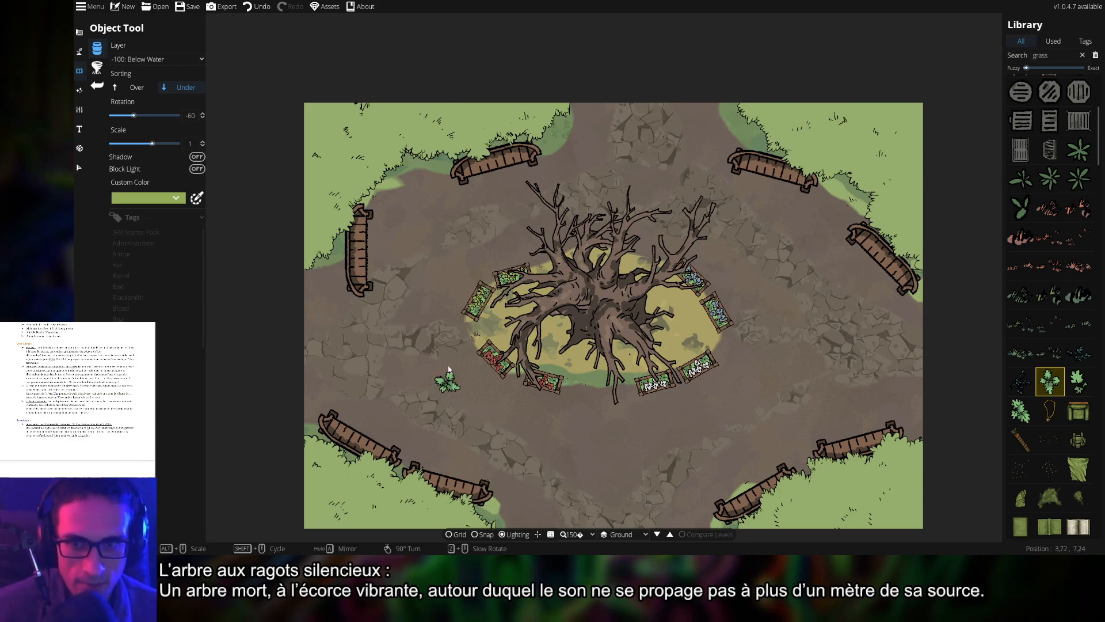
left_click_drag(437, 314, 481, 369)
scroll(481, 369, "up", 5)
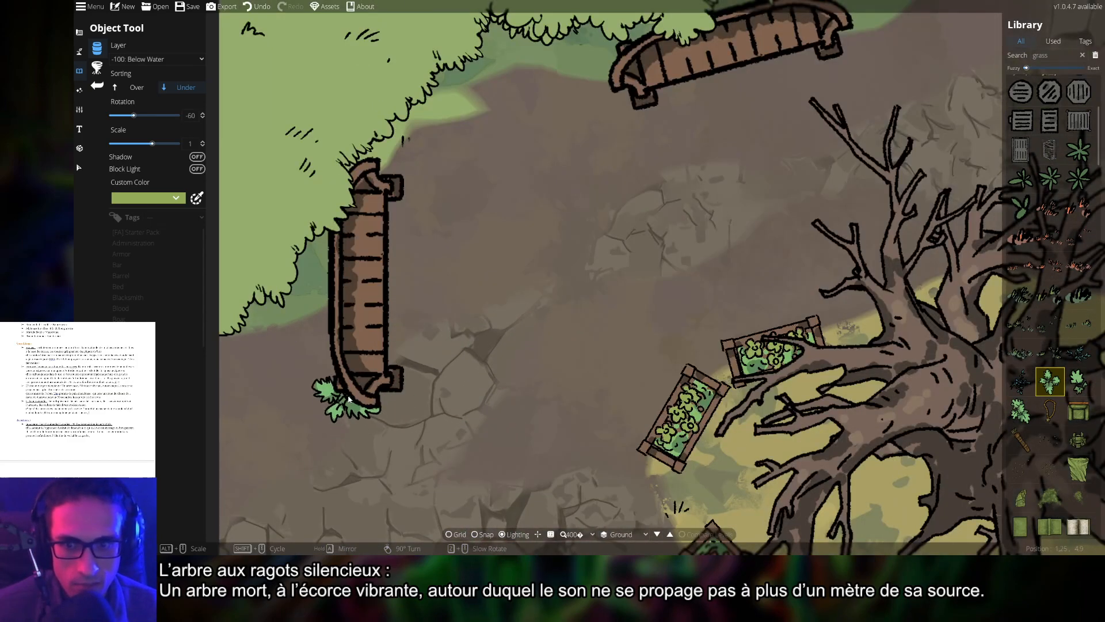
scroll(349, 397, "up", 3)
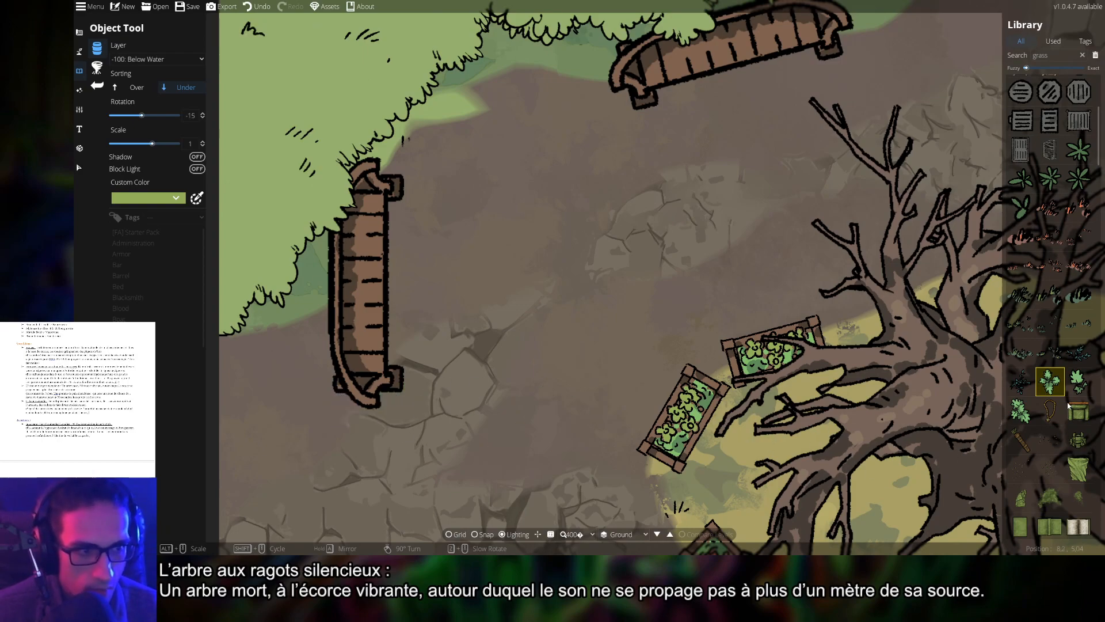
scroll(348, 397, "down", 1, "shift")
scroll(538, 378, "down", 1, "shift")
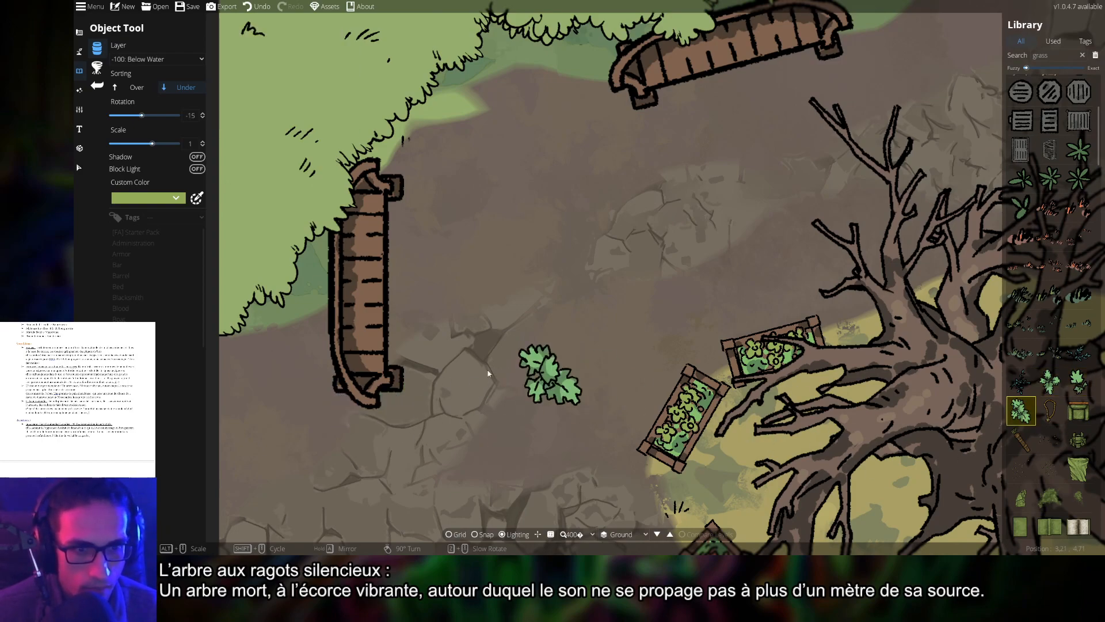
scroll(448, 369, "down", 6)
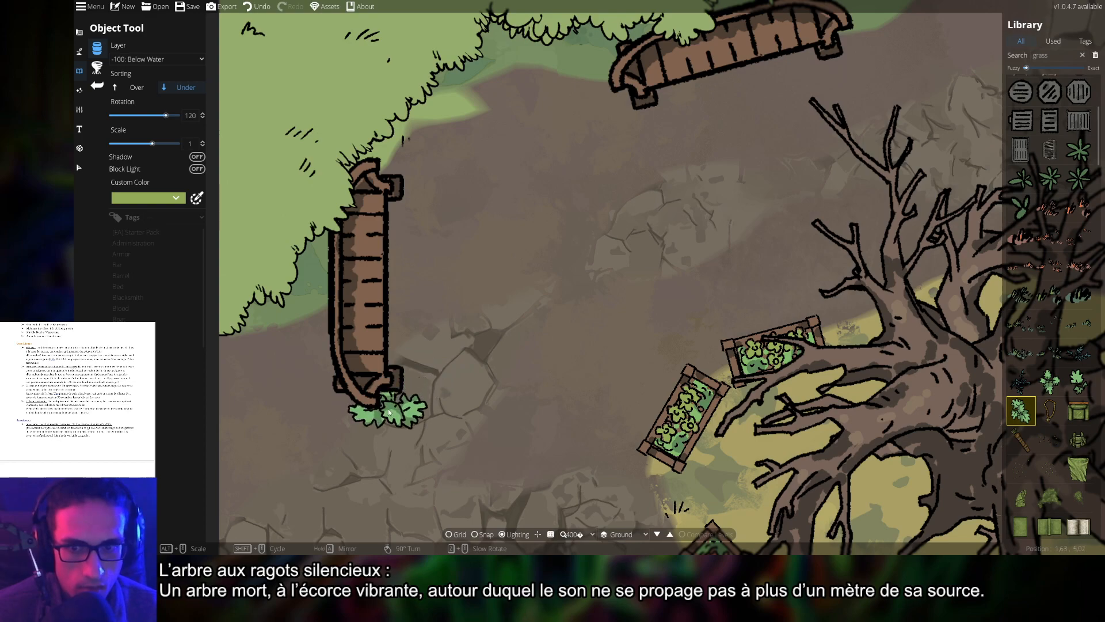
scroll(407, 425, "up", 6)
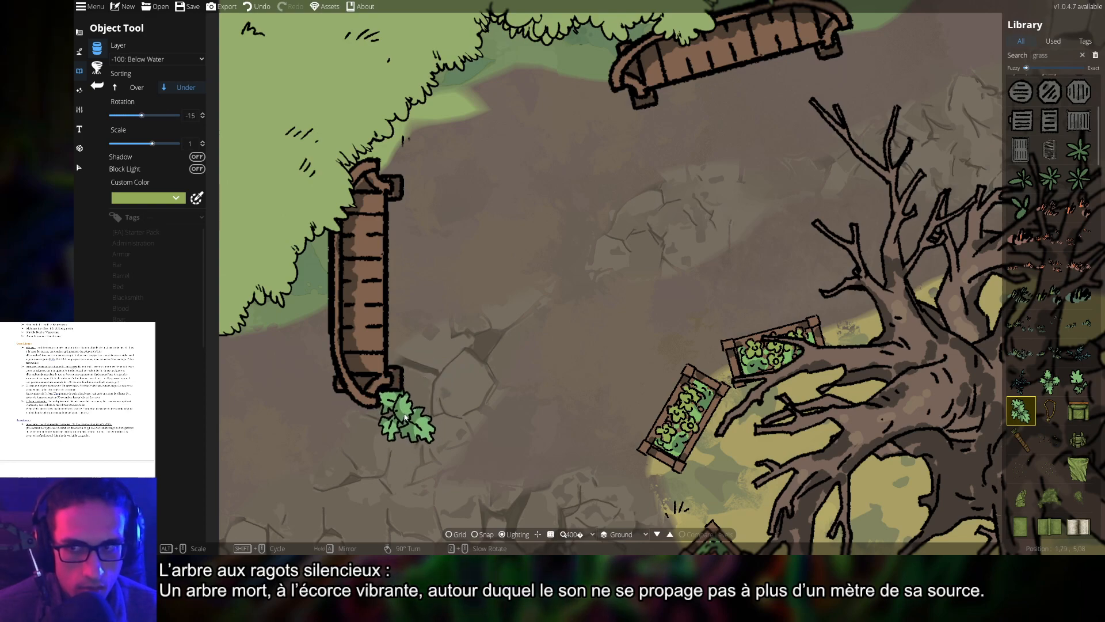
- Switch to the Scatter tool, search the library for "grass" and select the three leafy green plants together
left_click(101, 70)
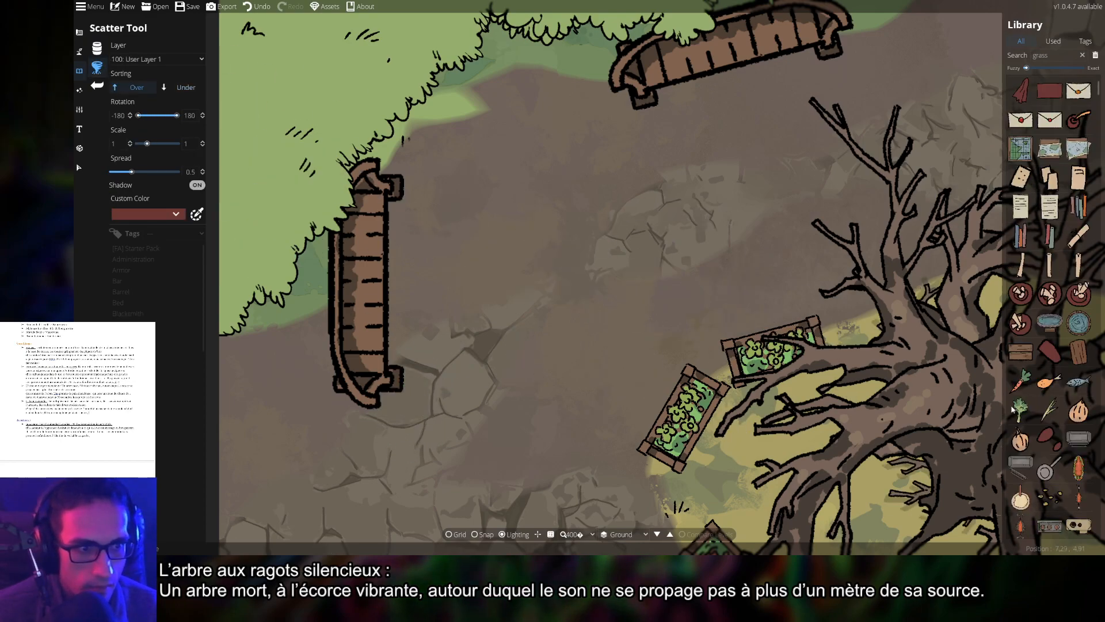
left_click(1053, 54)
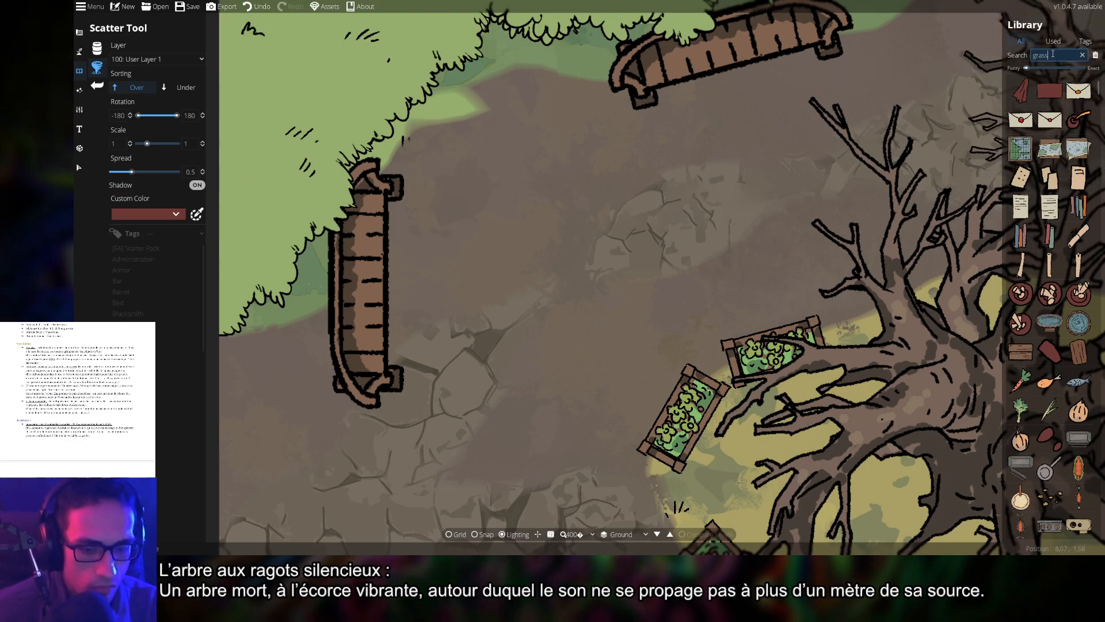
key("Return")
scroll(1049, 276, "down", 2)
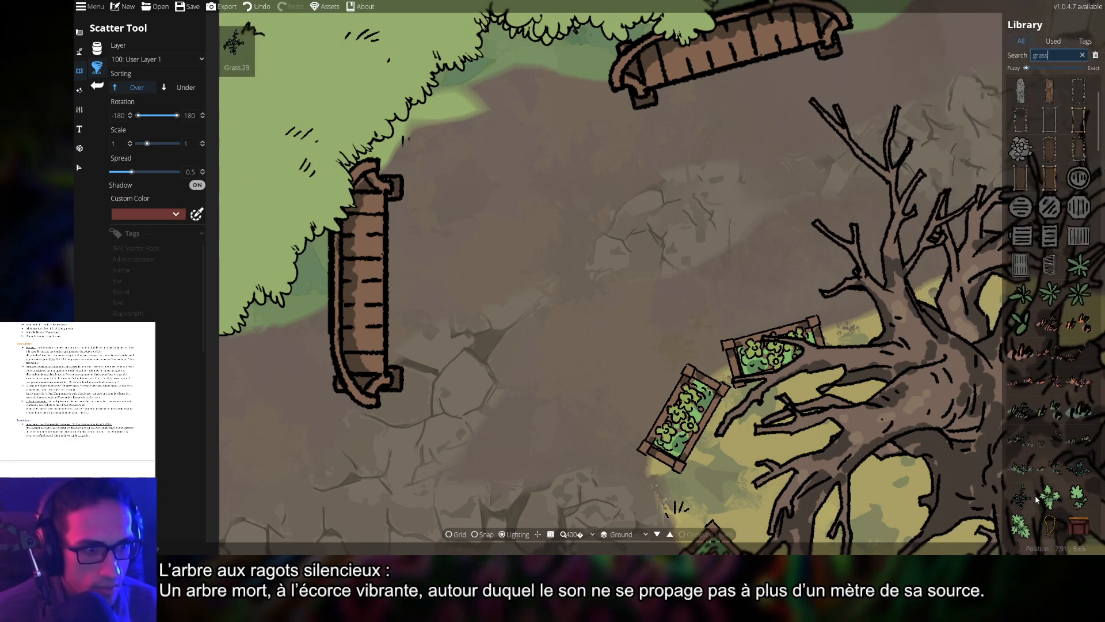
left_click(1022, 525)
left_click(1049, 498, "shift")
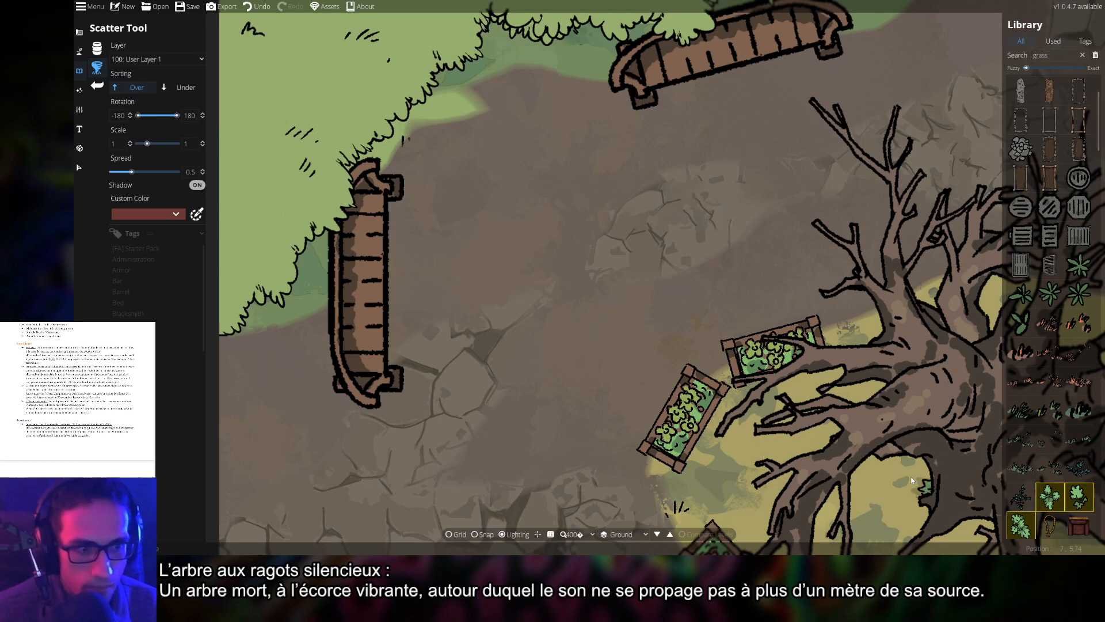
- Try scattering a few leafy plants on the ground east of the western bench, and undo them
left_click(435, 282)
left_click(486, 166)
left_click(613, 182)
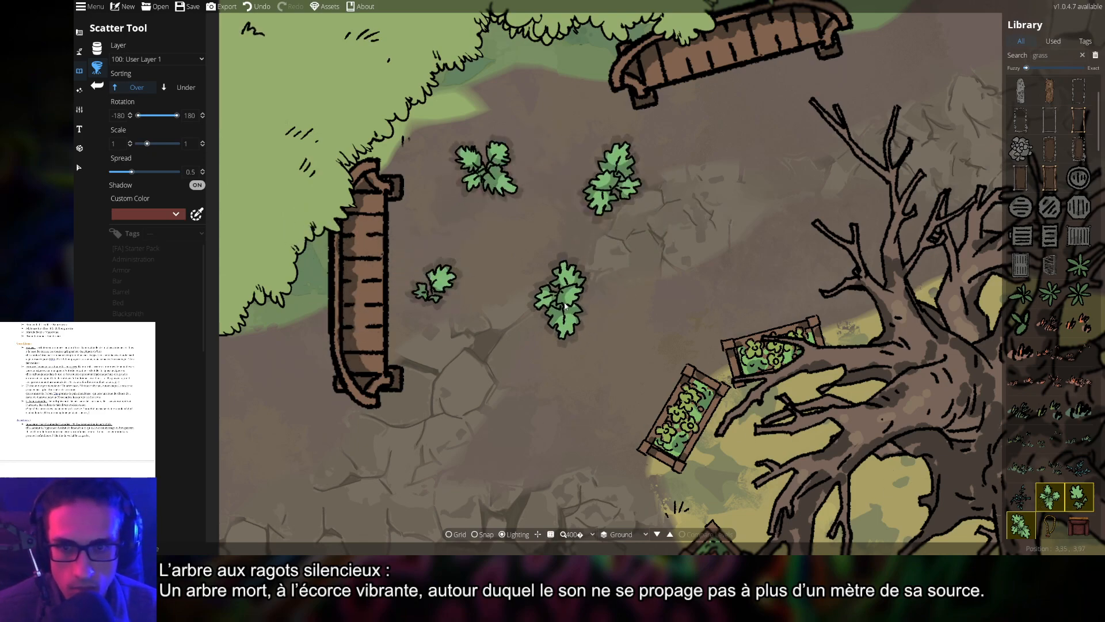
key("ctrl+z")
key("ctrl+z")
key("ctrl+z")
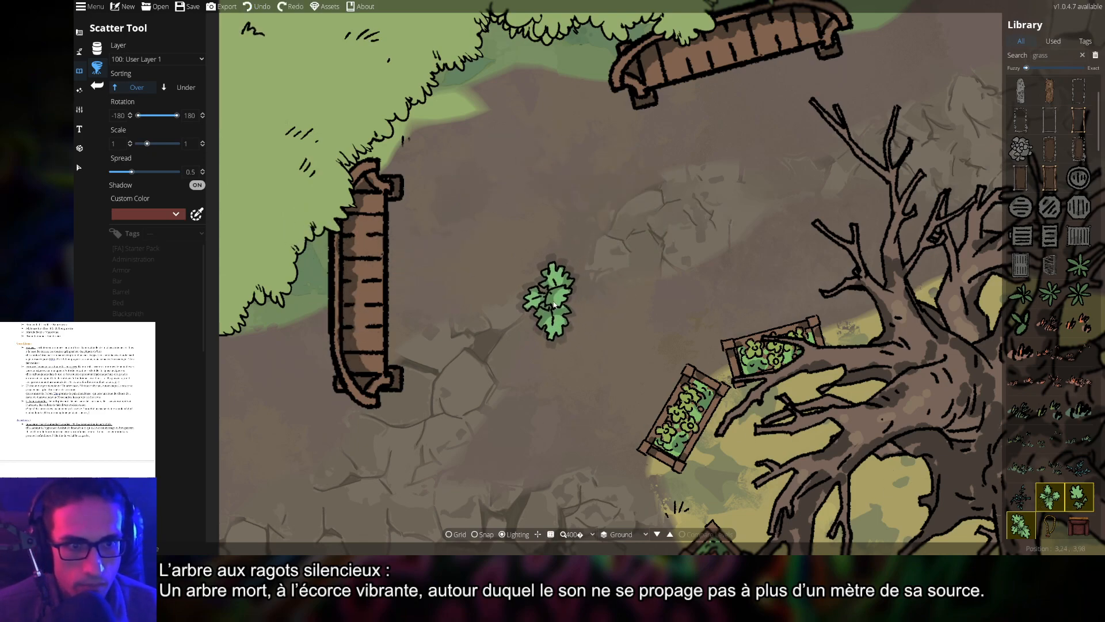
- Turn off the scatter shadow, sort the plants under other objects and put them on the -100: Below Water layer
left_click(194, 187)
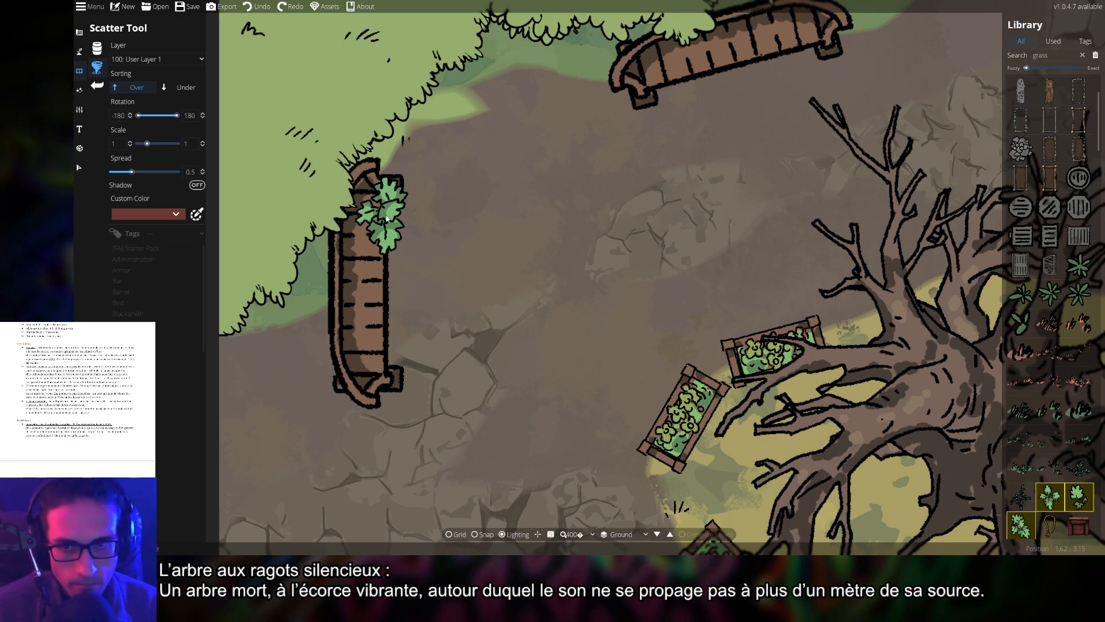
left_click_drag(395, 284, 462, 275)
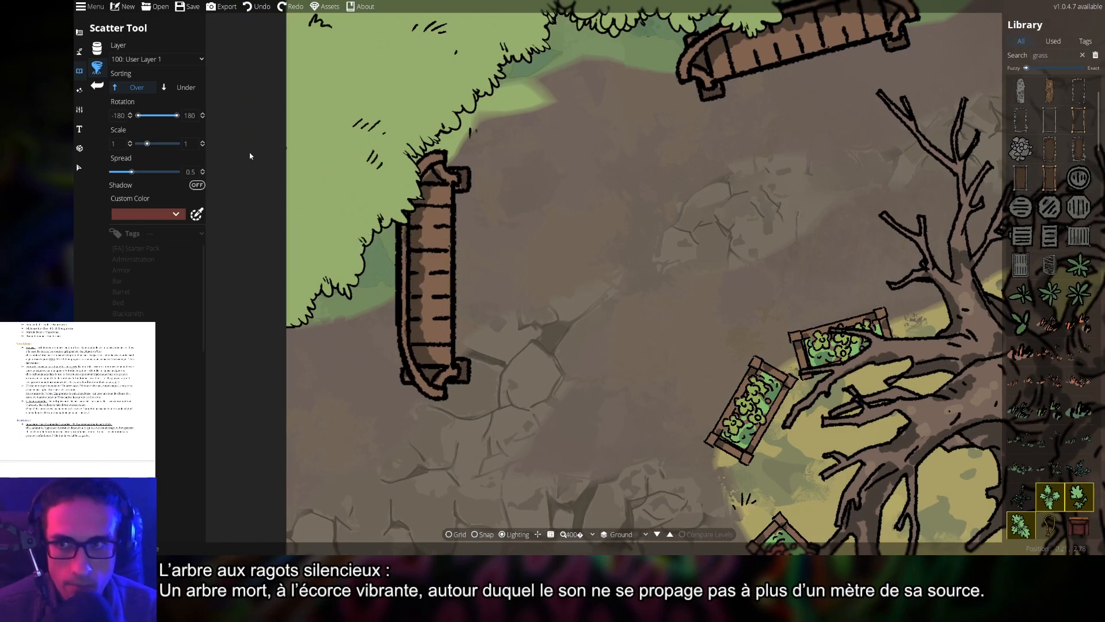
left_click(171, 86)
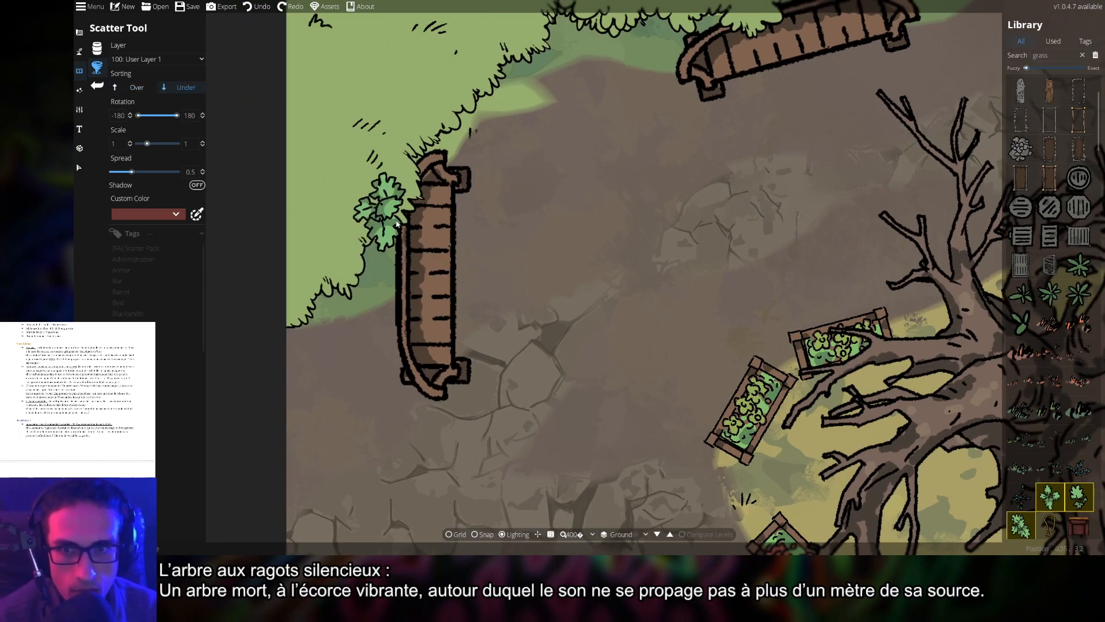
left_click(178, 60)
left_click(153, 119)
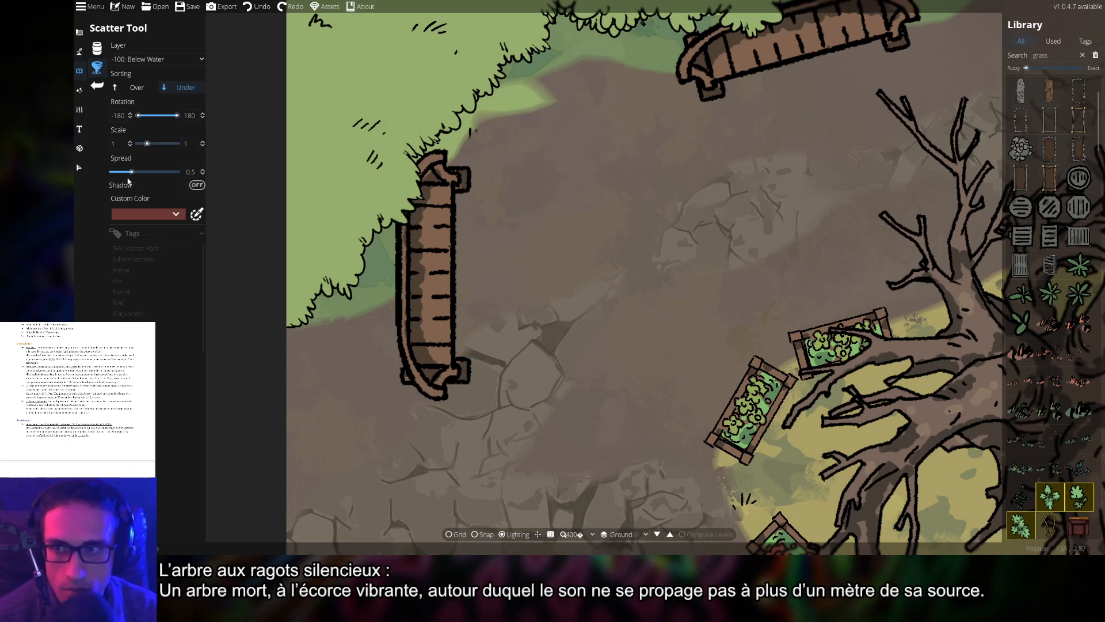
- Try scattering the plants with a spread of -0.6 across the area around the western bench, and undo the strokes
left_click_drag(118, 172, 116, 172)
mouse_move(484, 225)
left_mouse_down()
mouse_move(632, 200)
mouse_move(744, 207)
mouse_move(715, 214)
mouse_move(708, 247)
mouse_move(614, 241)
mouse_move(731, 245)
mouse_move(725, 193)
mouse_move(736, 241)
mouse_move(695, 302)
mouse_move(448, 298)
mouse_move(802, 179)
mouse_move(676, 147)
mouse_move(749, 145)
mouse_move(571, 93)
mouse_move(638, 48)
mouse_move(718, 35)
mouse_move(254, 327)
mouse_move(324, 373)
mouse_move(678, 358)
mouse_move(917, 309)
mouse_move(857, 229)
mouse_move(569, 467)
mouse_move(710, 347)
left_mouse_up()
scroll(710, 368, "down", 5)
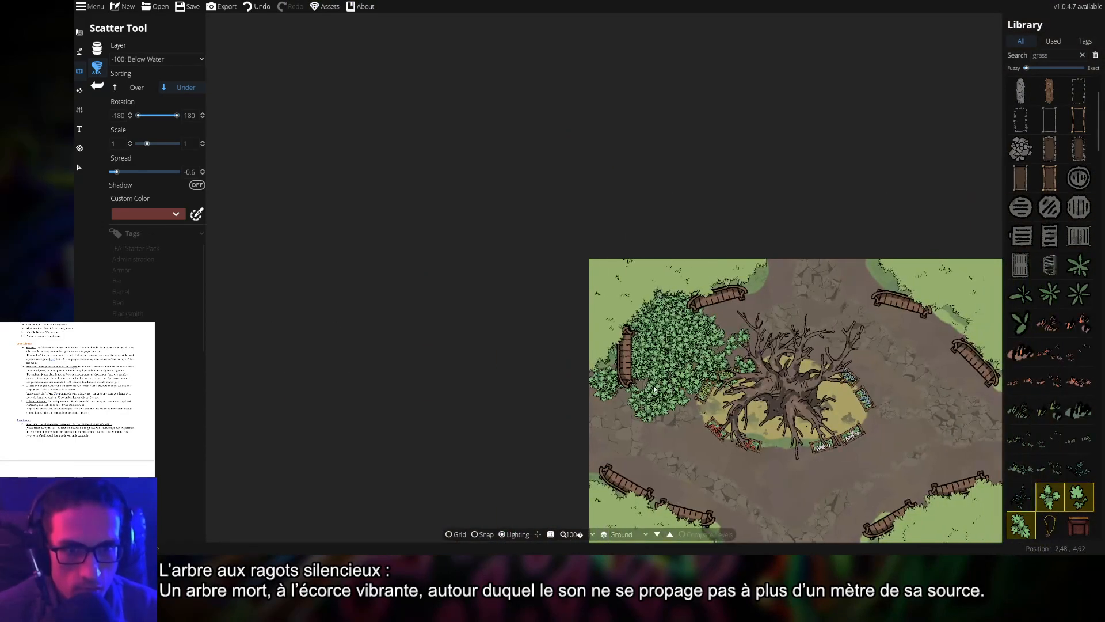
scroll(662, 386, "up", 3)
key("ctrl+z")
key("ctrl+z")
key("ctrl+z")
key("ctrl+z")
key("ctrl+z")
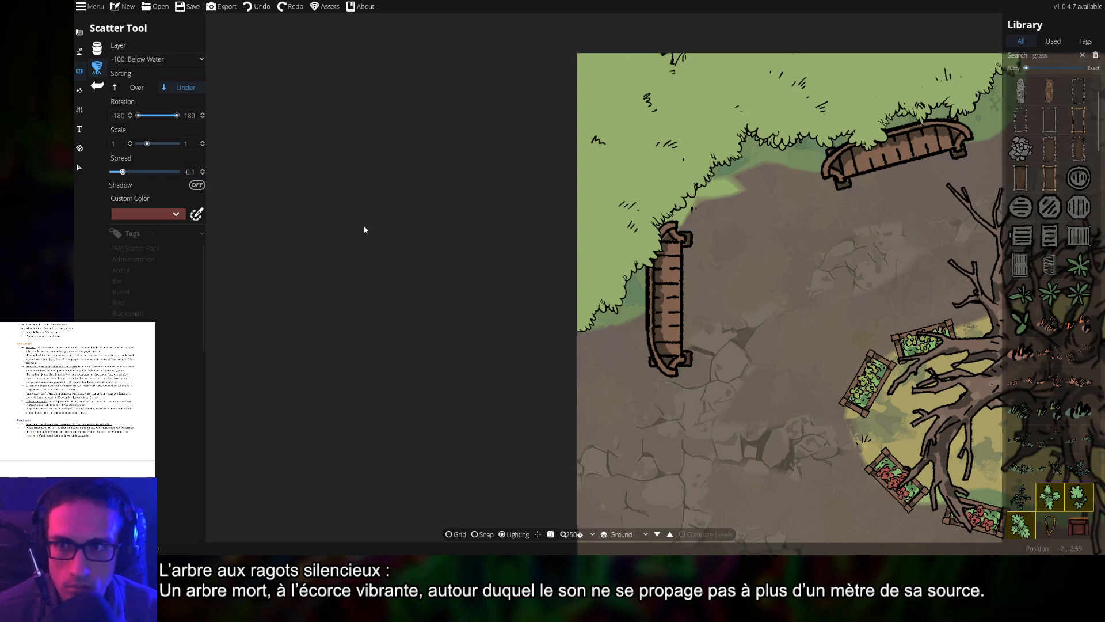
- Try scattering the plants between the western bench and the planters at spreads of -0.1 and 0, undoing each trial
mouse_move(703, 288)
left_mouse_down()
mouse_move(714, 299)
mouse_move(863, 242)
mouse_move(754, 363)
mouse_move(780, 449)
left_mouse_up()
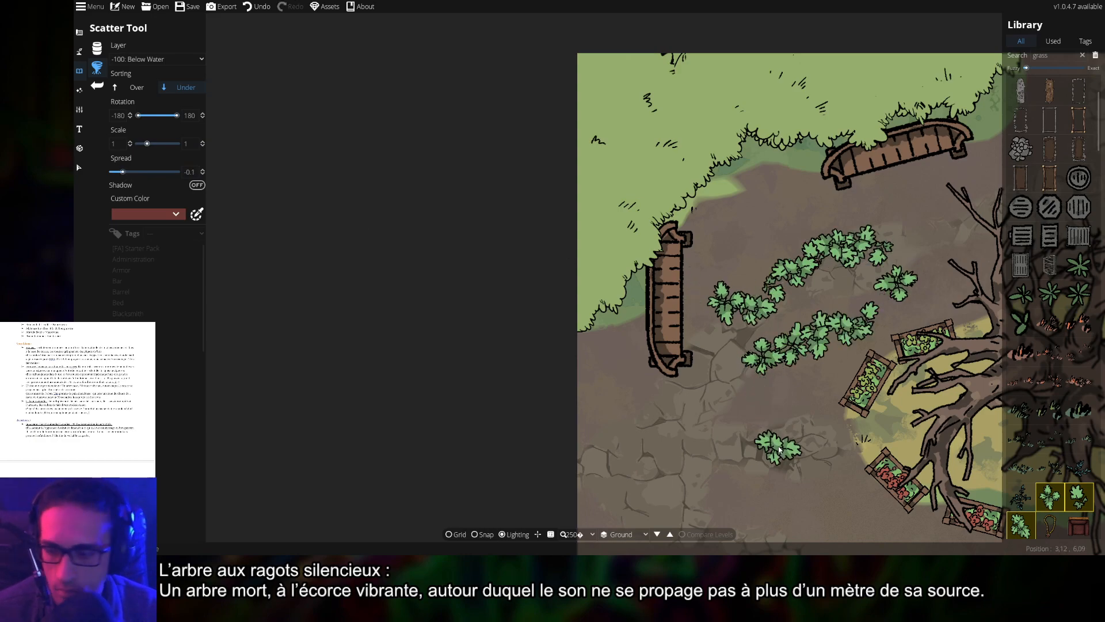
key("ctrl+z")
key("ctrl+z")
key("ctrl+z")
key("ctrl+z")
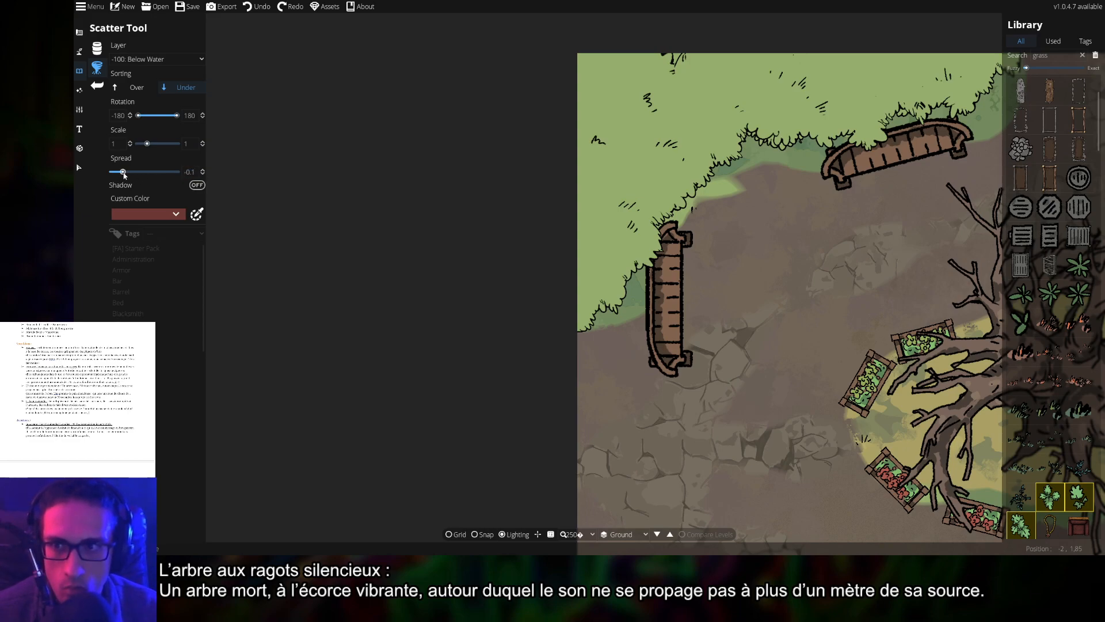
mouse_move(835, 276)
left_mouse_down()
mouse_move(768, 292)
mouse_move(784, 262)
mouse_move(924, 249)
mouse_move(790, 341)
left_mouse_up()
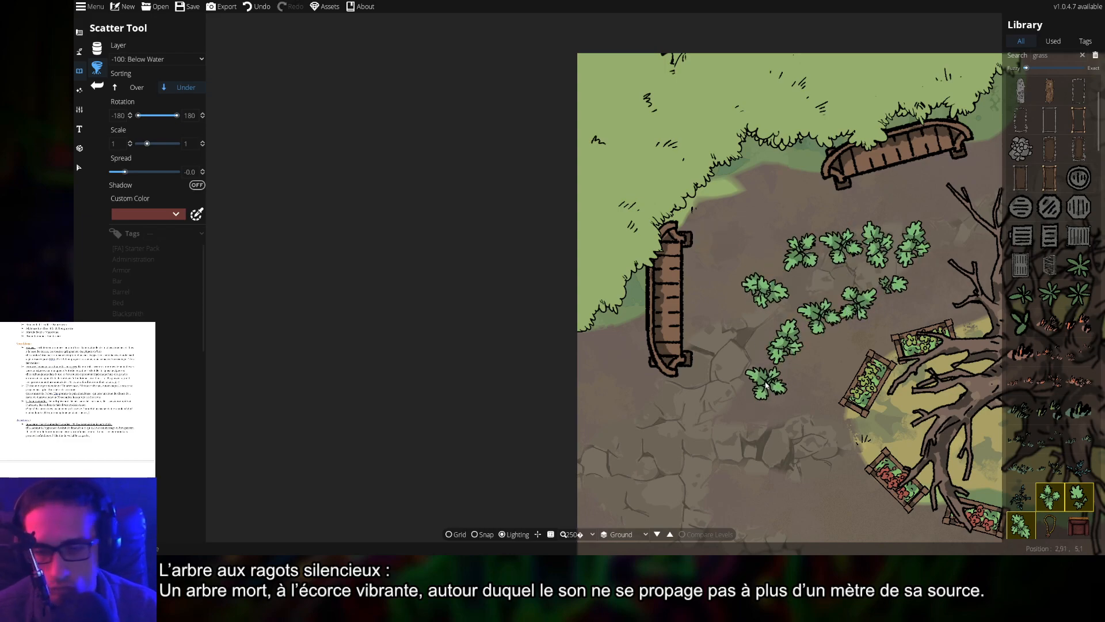
key("ctrl+z")
- Scatter leafy plants with a spread of 0 behind and at the ends of the western and northwestern benches
scroll(639, 342, "up", 3)
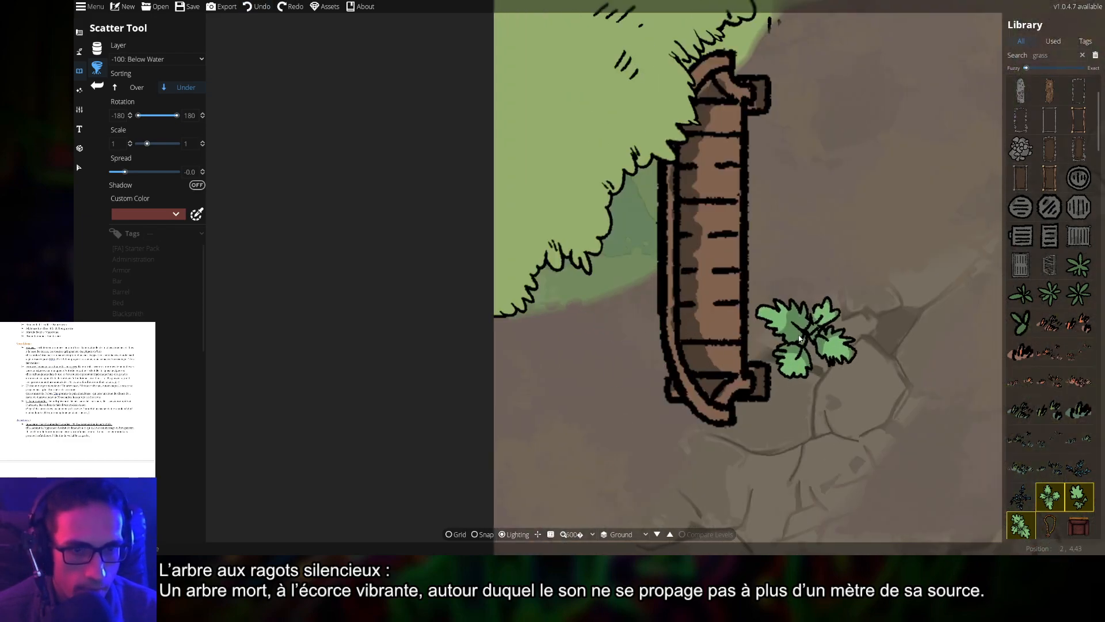
left_click_drag(802, 320, 639, 294)
scroll(637, 316, "down", 2)
mouse_move(587, 343)
left_mouse_down()
mouse_move(560, 344)
mouse_move(555, 319)
mouse_move(561, 239)
mouse_move(579, 204)
left_mouse_up()
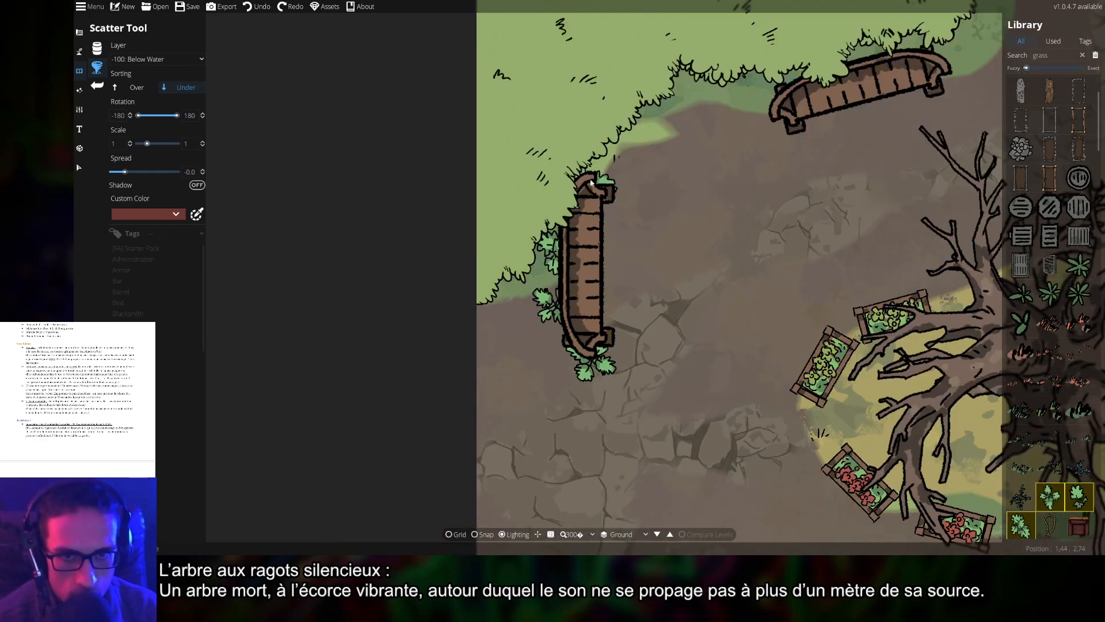
left_click(612, 168)
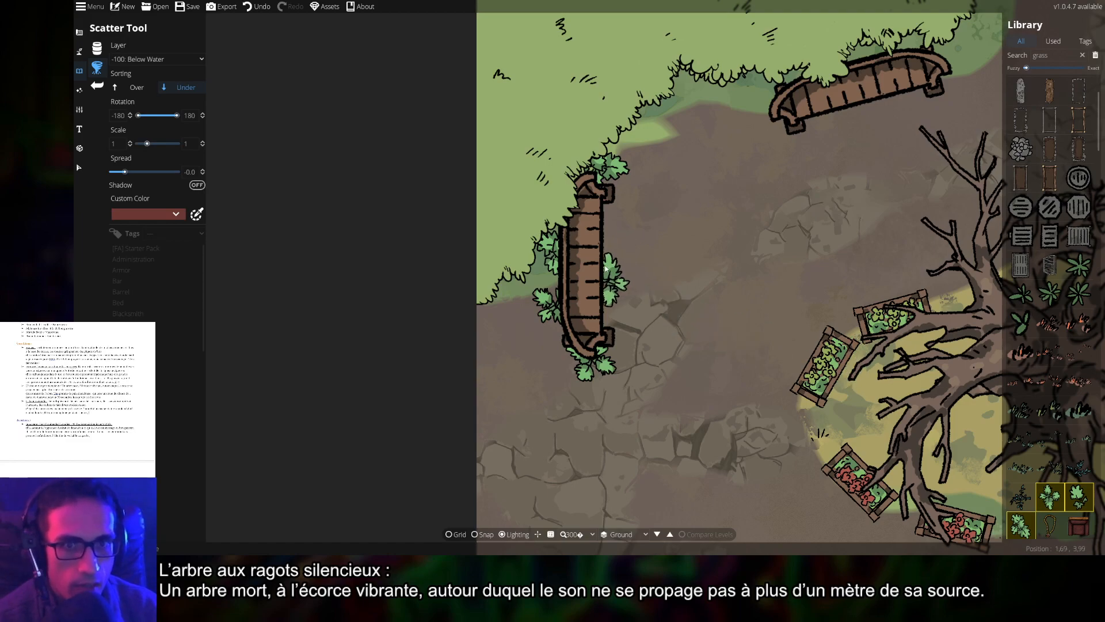
left_click_drag(833, 217, 577, 350)
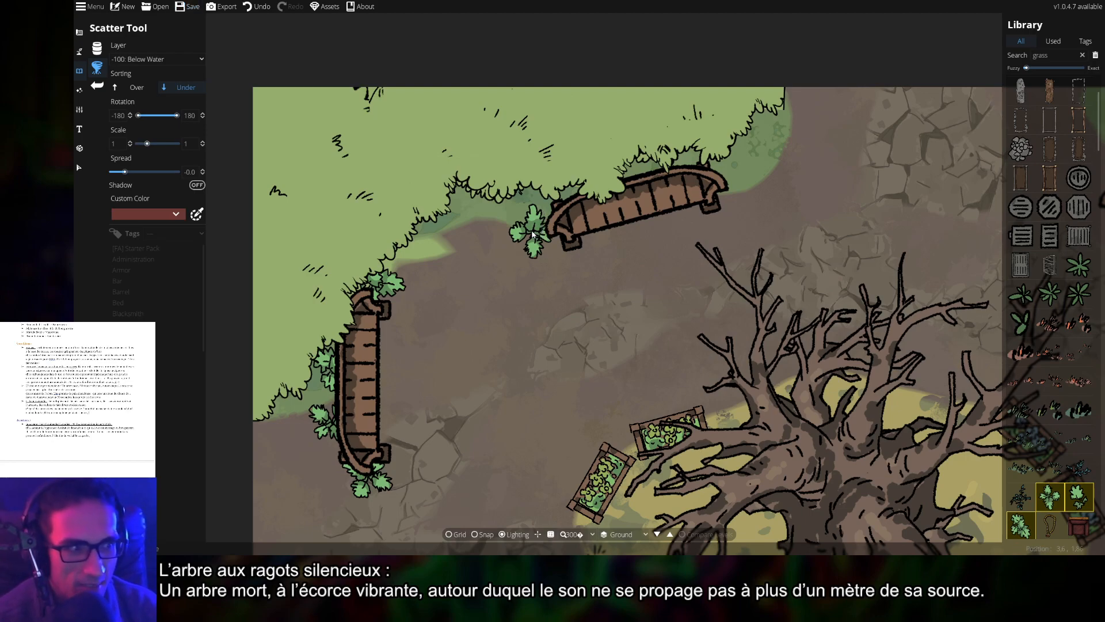
mouse_move(533, 234)
left_mouse_down()
mouse_move(595, 179)
mouse_move(701, 171)
mouse_move(744, 181)
left_mouse_up()
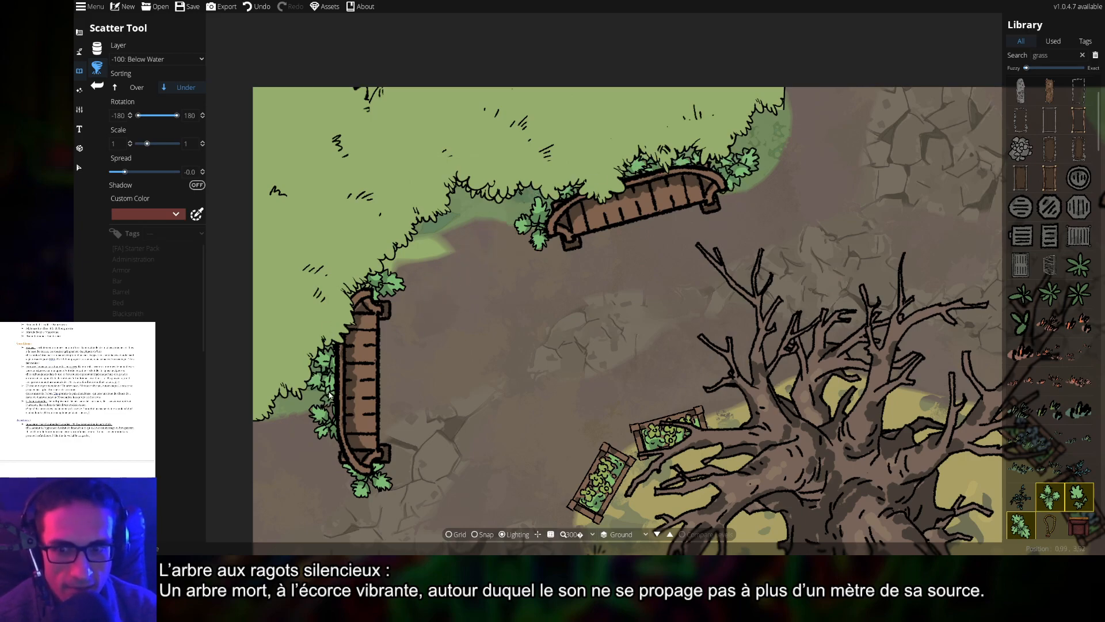
- Scatter leafy plants behind and at the ends of the two benches along the northeastern edge of the clearing
left_click_drag(847, 333, 402, 350)
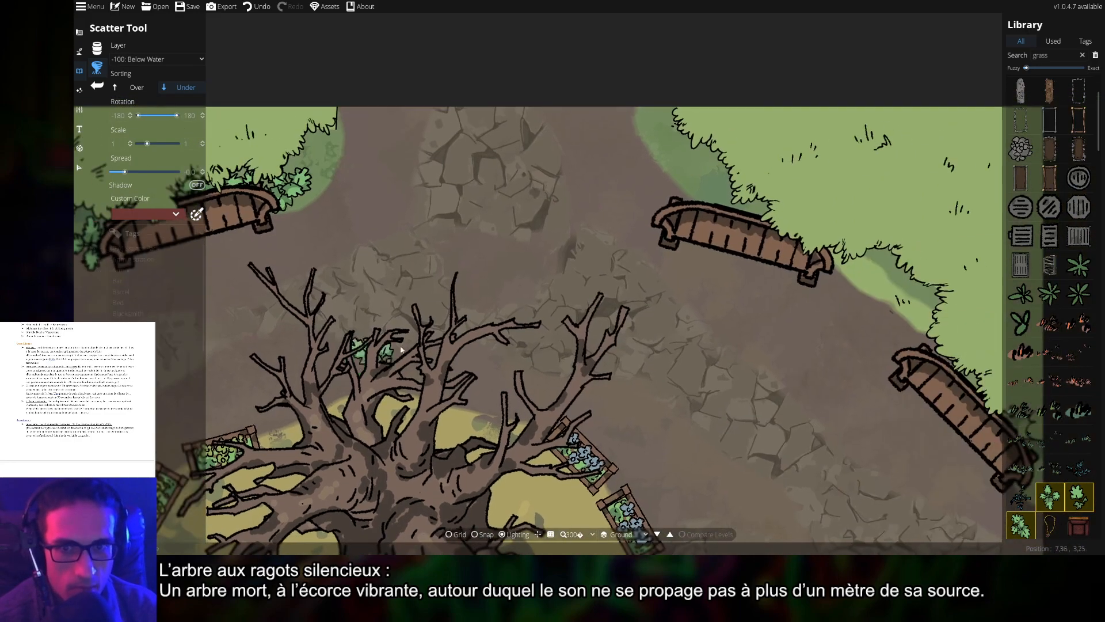
mouse_move(647, 216)
left_mouse_down()
mouse_move(708, 197)
mouse_move(749, 216)
left_mouse_up()
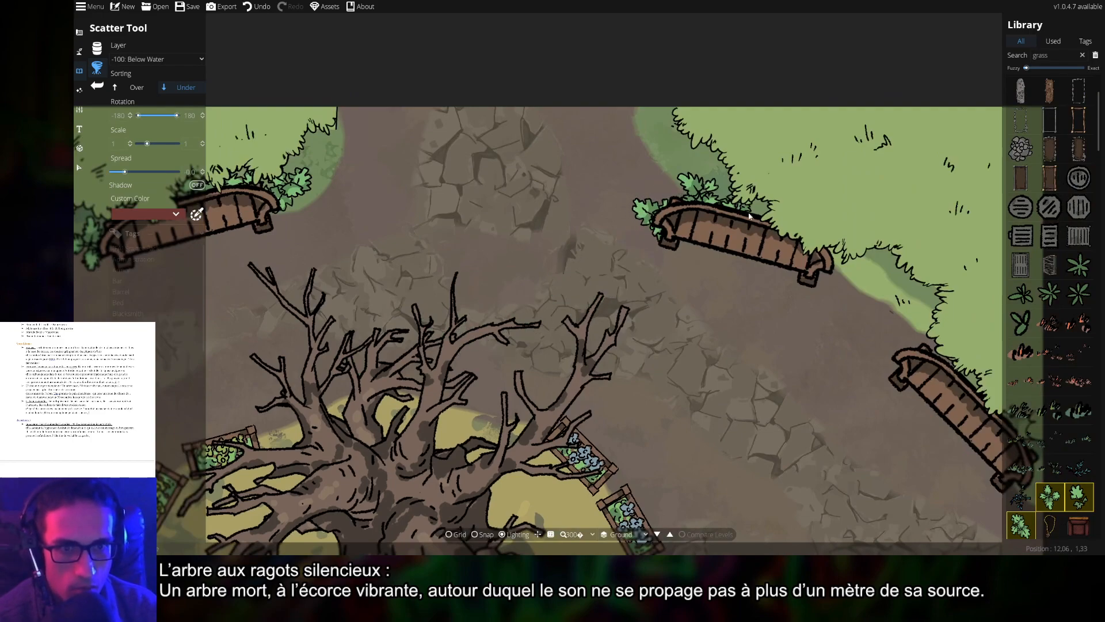
left_click(822, 278)
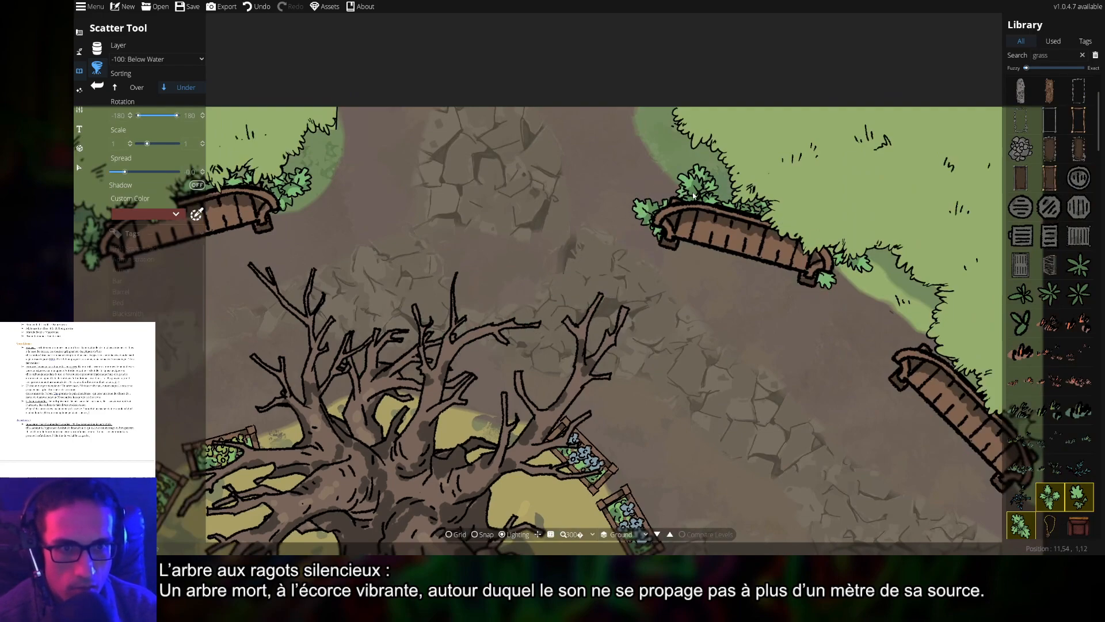
left_click_drag(817, 316, 502, 241)
left_click_drag(587, 259, 674, 301)
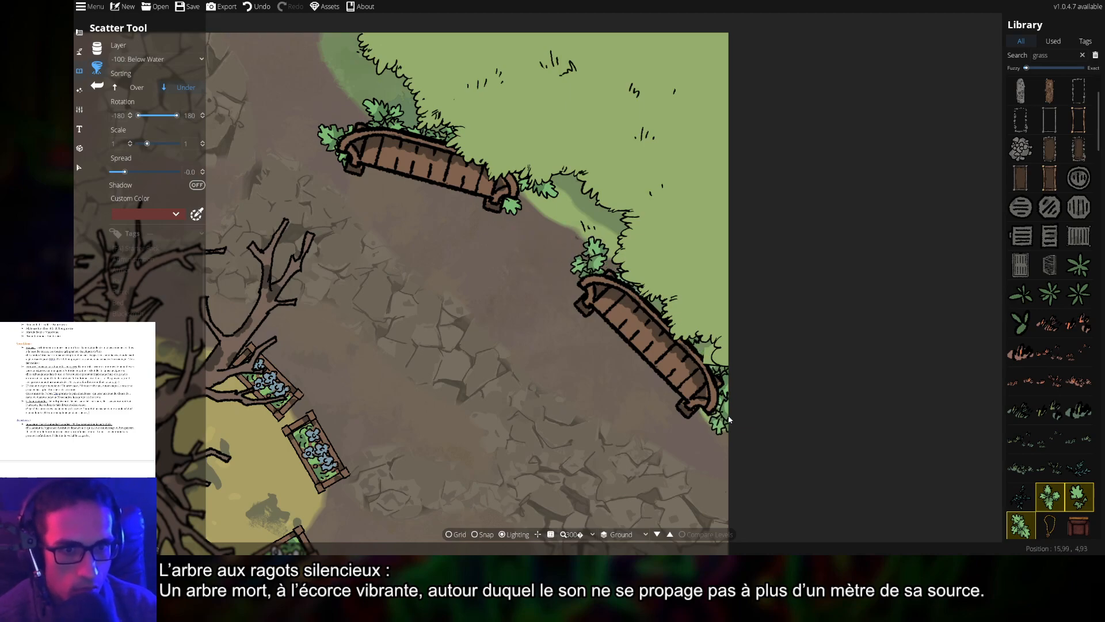
- Scatter leafy plants at the outer ends of the two southeastern benches and in the gap between them
left_click_drag(620, 522, 693, 202)
left_click_drag(693, 325, 716, 210)
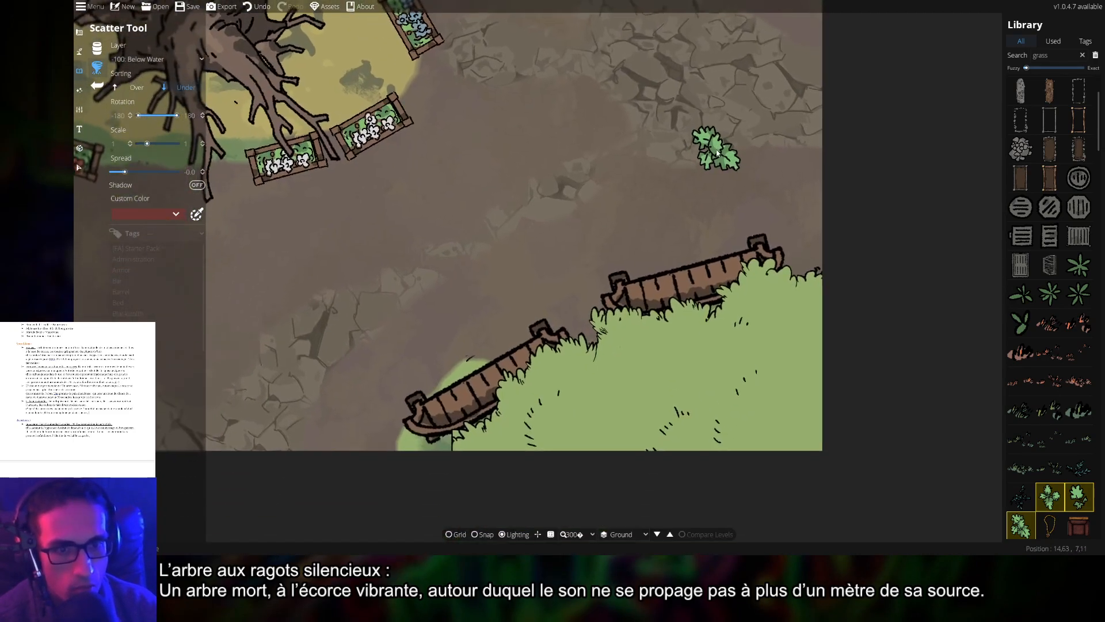
left_click(608, 334)
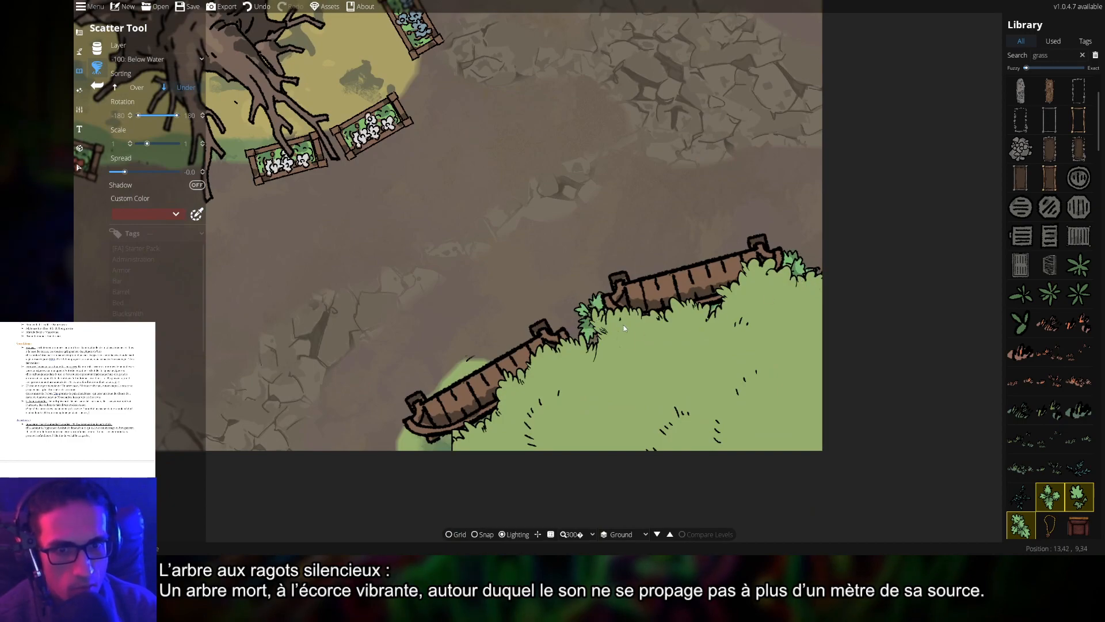
left_click_drag(487, 413, 622, 351)
left_click(585, 379)
left_click(553, 379)
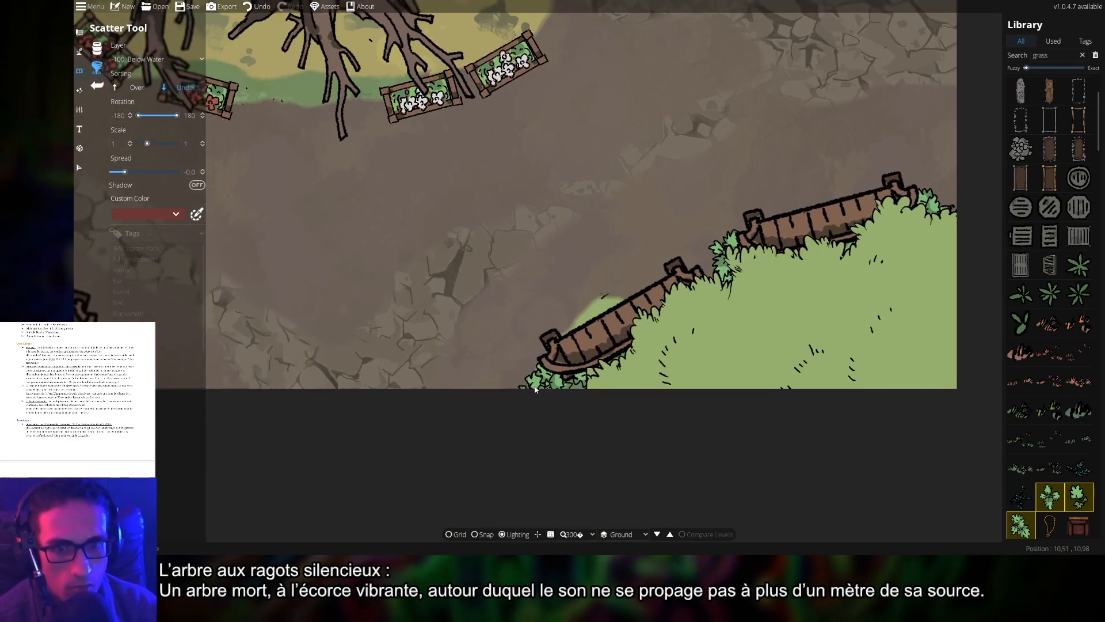
- Scatter leafy plants around the eastern end of the lower bench on the southwestern edge of the clearing
left_click_drag(351, 339, 679, 337)
left_click_drag(535, 306, 834, 315)
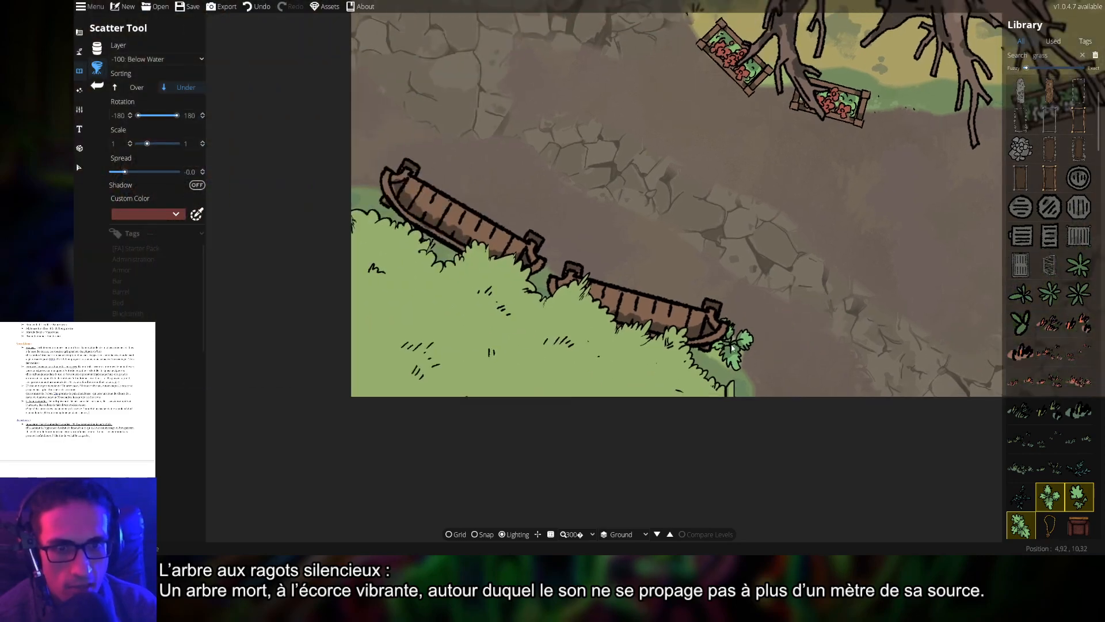
left_click(727, 351)
left_click(700, 354)
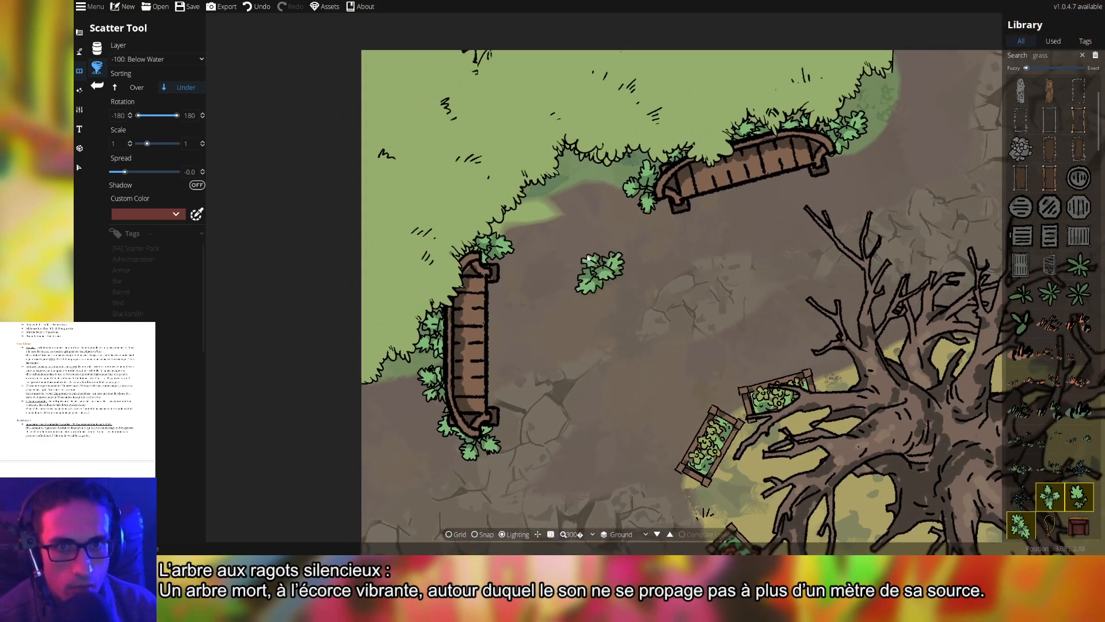
- Scatter leafy plants along the northwestern grass edge and on both sides of the northern path opening
left_click_drag(545, 178, 635, 161)
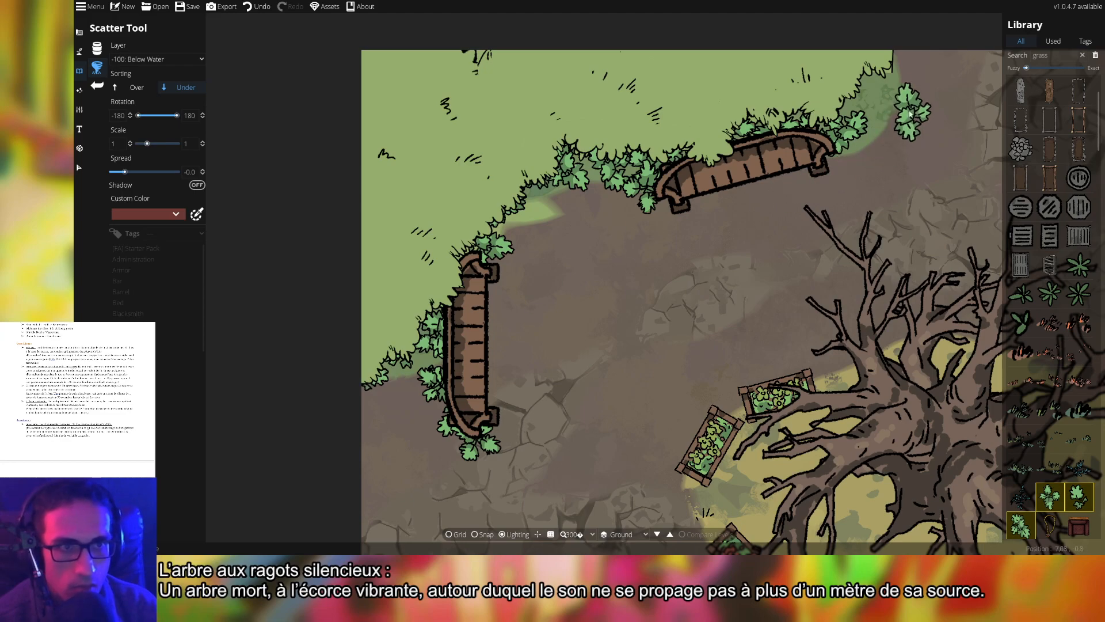
left_click(878, 97)
left_click_drag(889, 184, 440, 196)
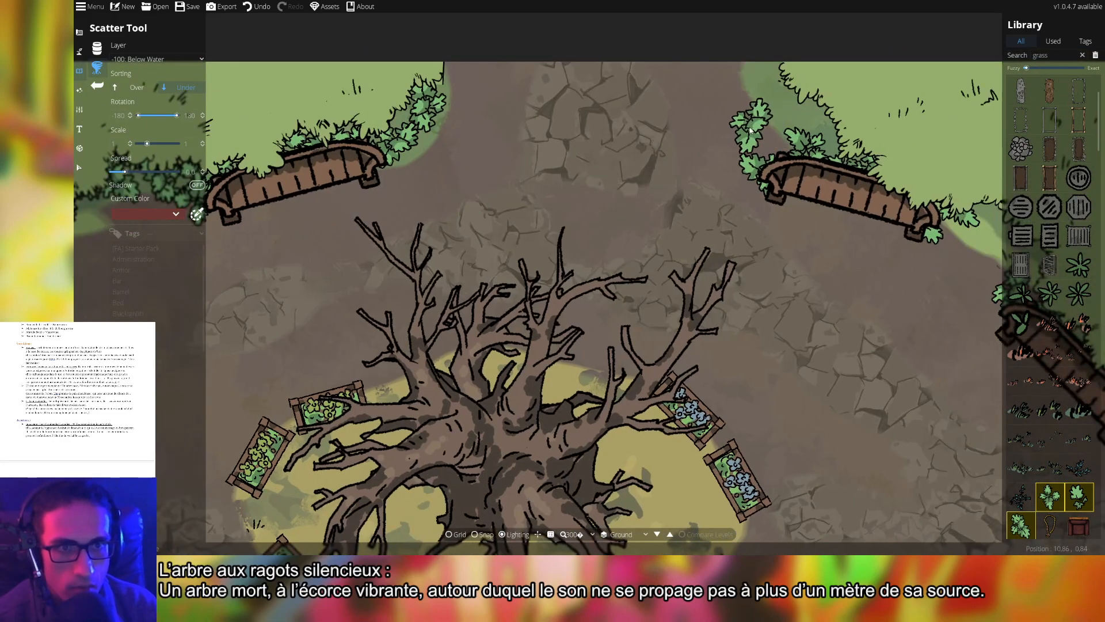
left_click(731, 118)
left_click(774, 85)
left_click(799, 115)
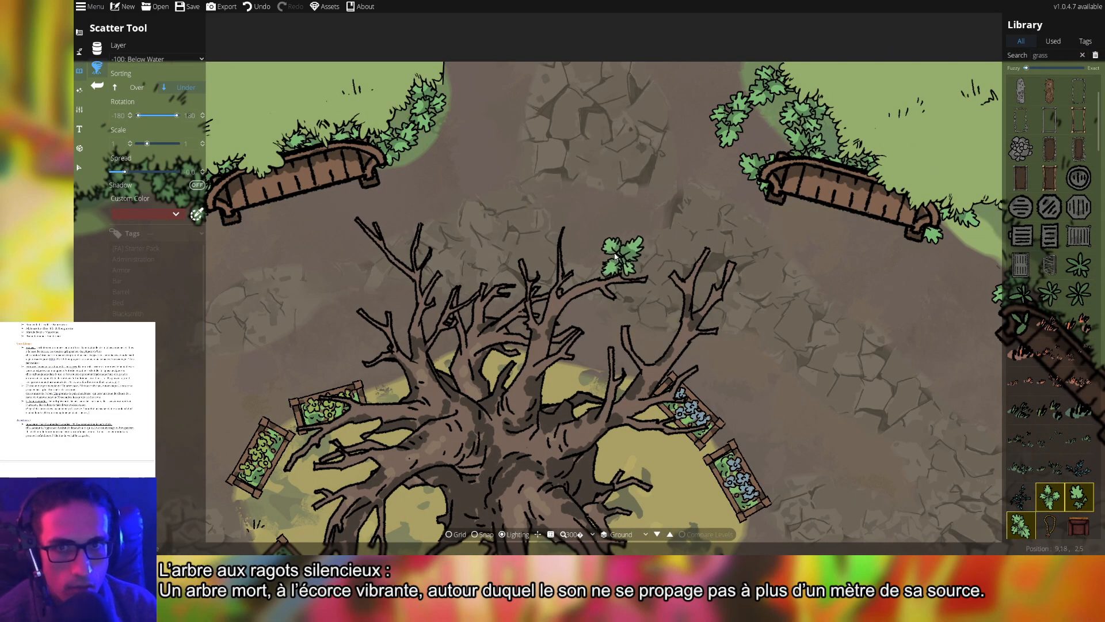
left_click(459, 138)
- Scatter leafy plants along the eastern grass edges, between the northeastern benches and around the ends of the southeastern benches
left_click_drag(890, 326, 394, 154)
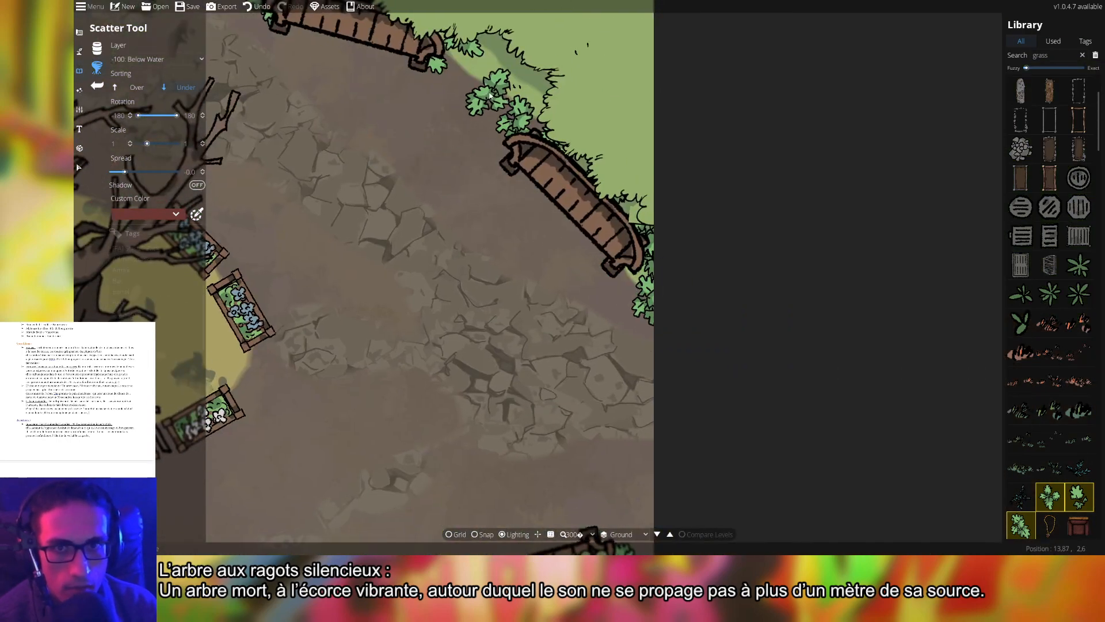
left_click(486, 84)
left_click(502, 38)
left_click_drag(555, 347, 577, 69)
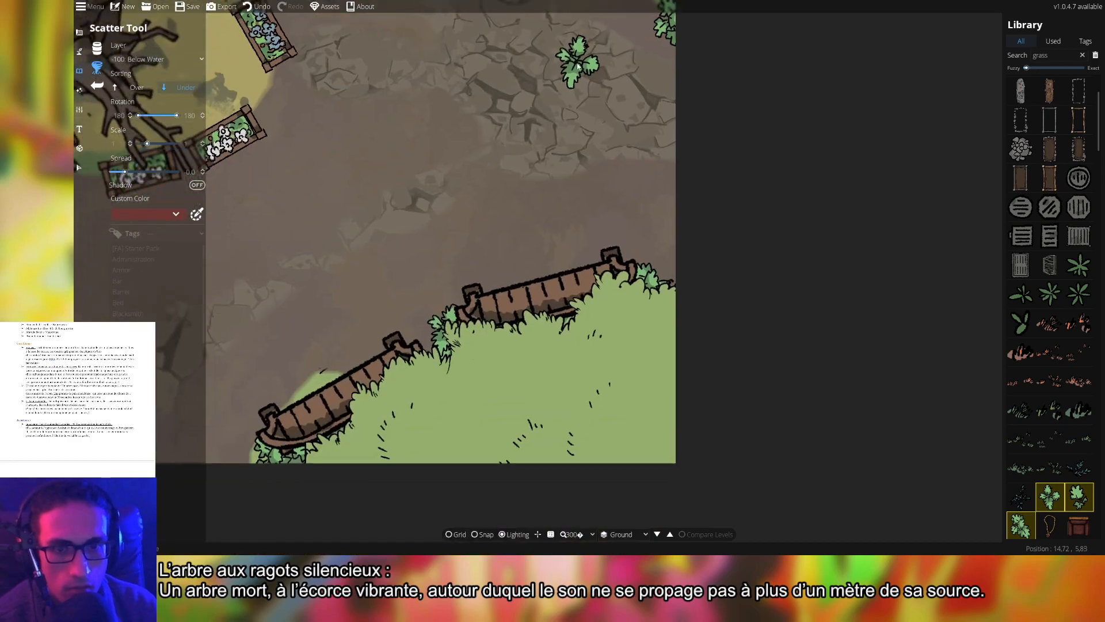
left_click(663, 254)
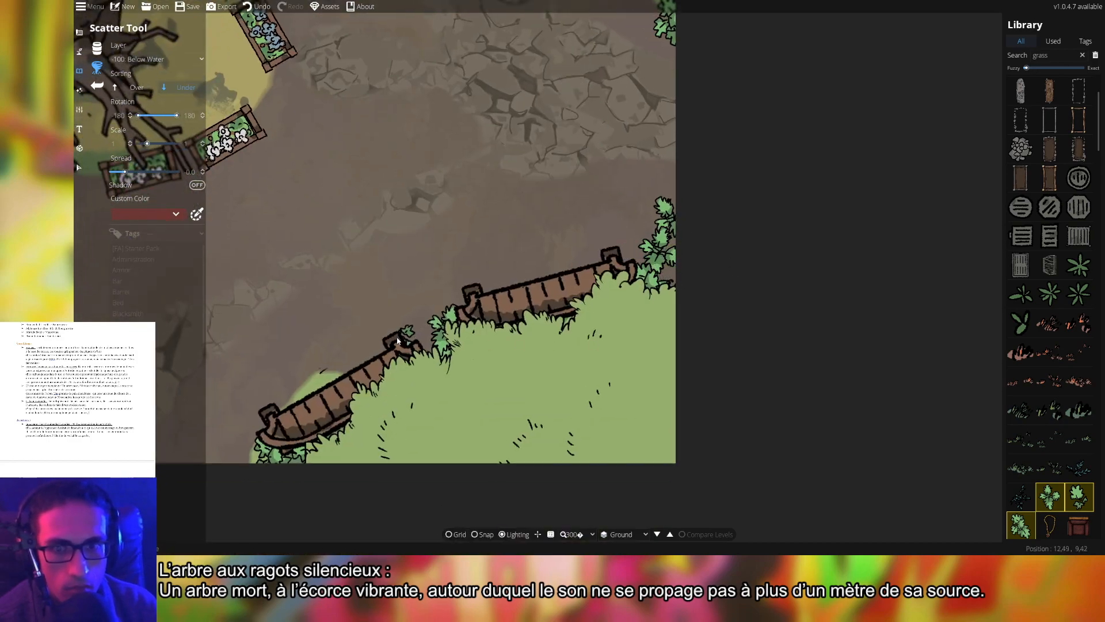
left_click_drag(398, 341, 701, 292)
left_click(538, 406)
- Place leafy plants along the southwestern lawn's edge where it meets the southern path
left_click_drag(239, 363, 648, 365)
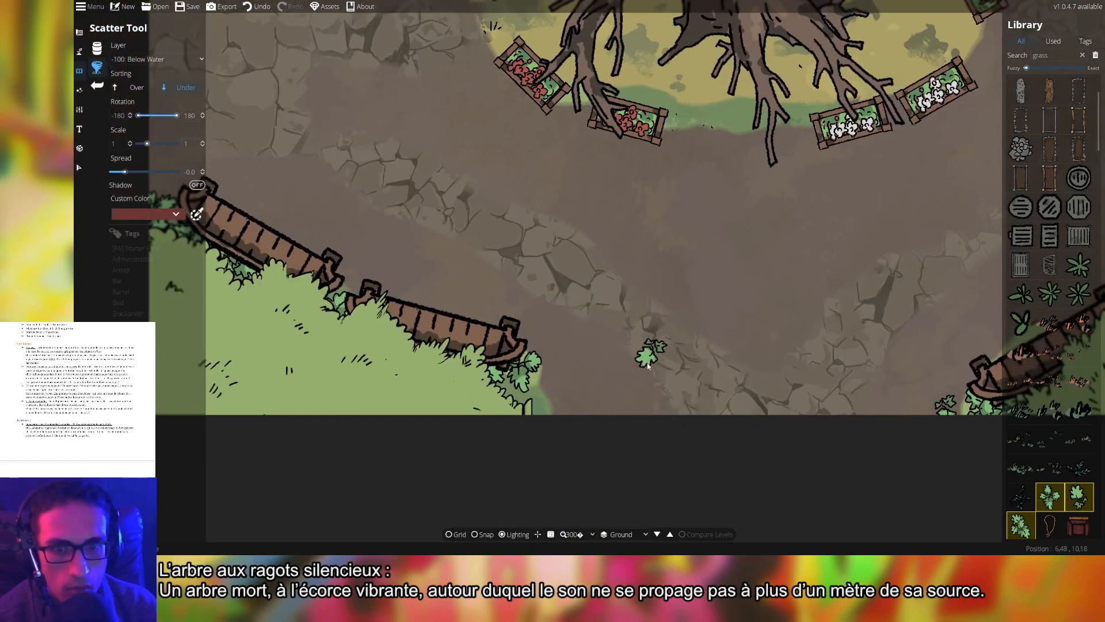
left_click(551, 404)
left_click(579, 406)
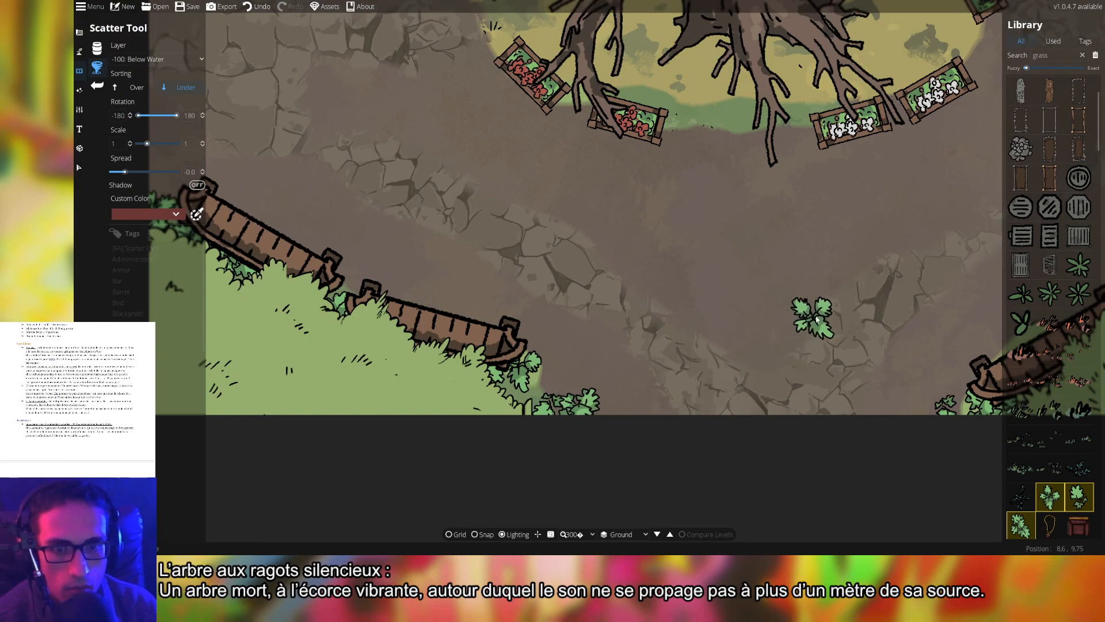
left_click_drag(872, 369, 616, 334)
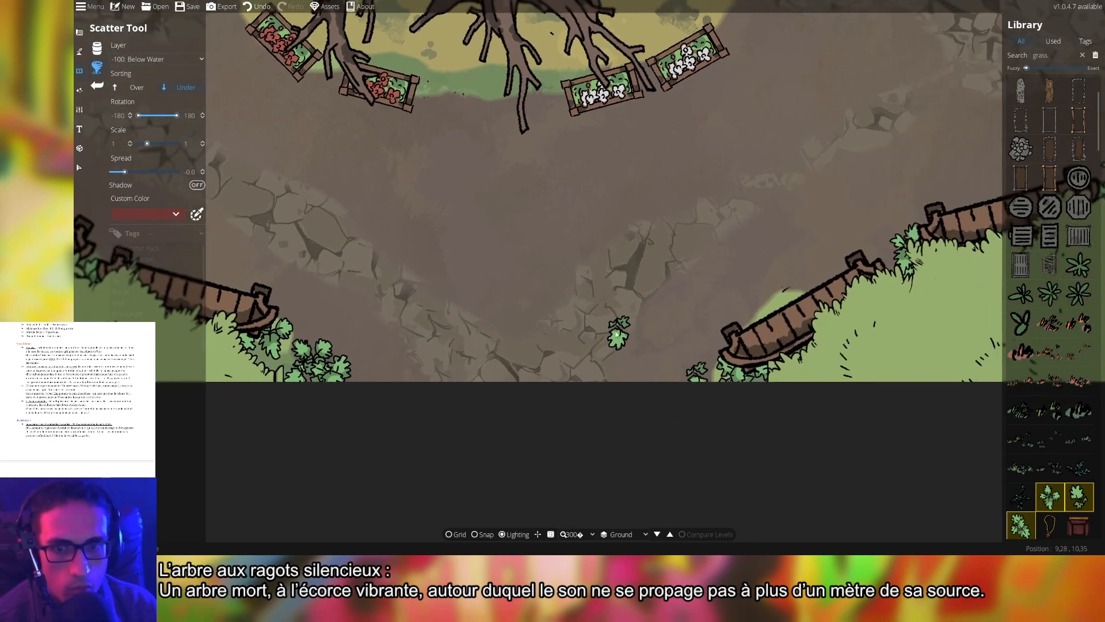
- Place leafy plants beside and between the red, yellow, white and blue flower planters around the dead tree
left_click_drag(605, 261, 866, 377)
left_click_drag(651, 308, 678, 436)
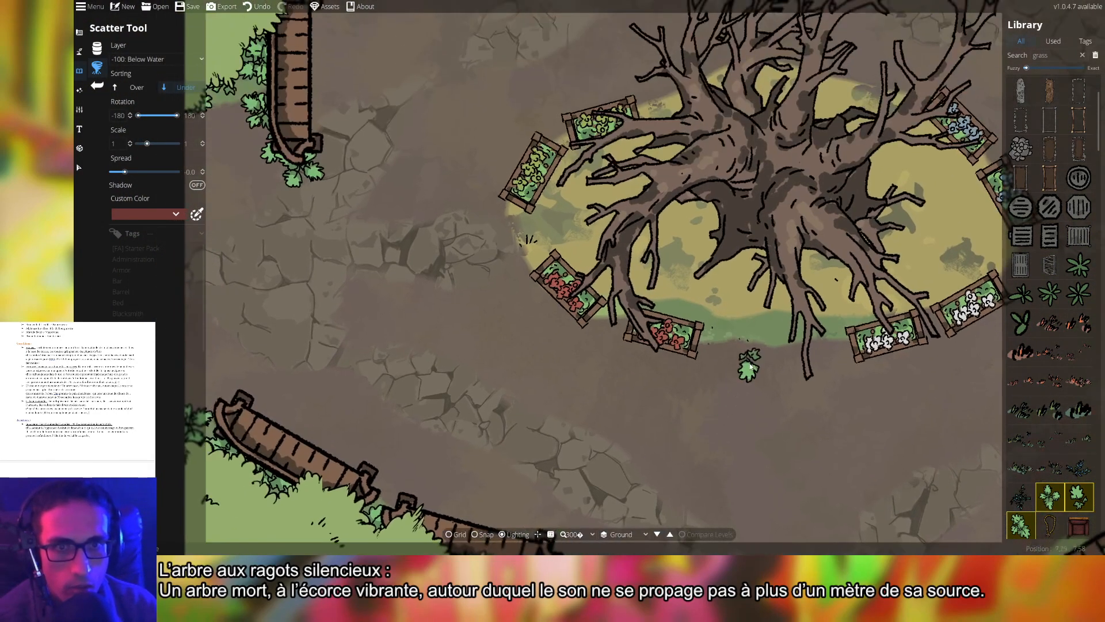
left_click_drag(751, 367, 703, 397)
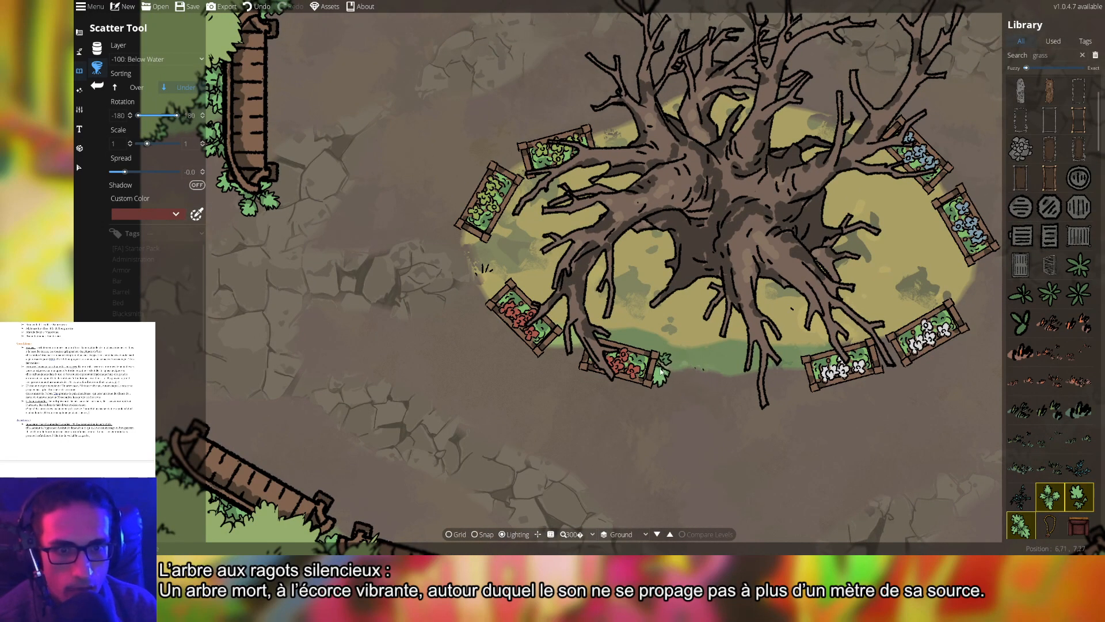
left_click(667, 371)
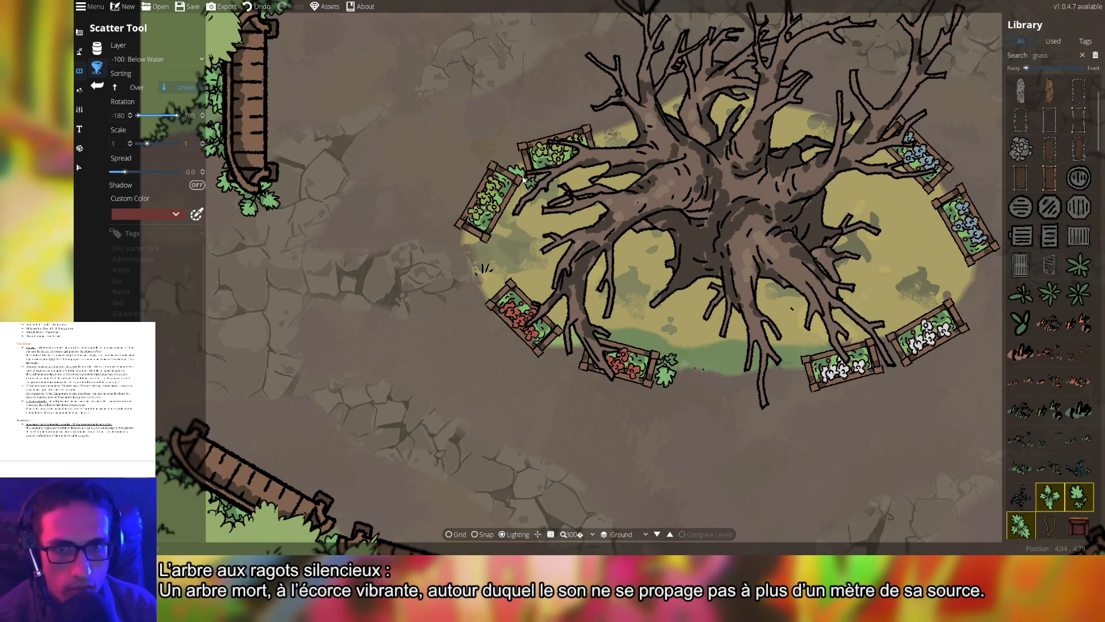
left_click(516, 171)
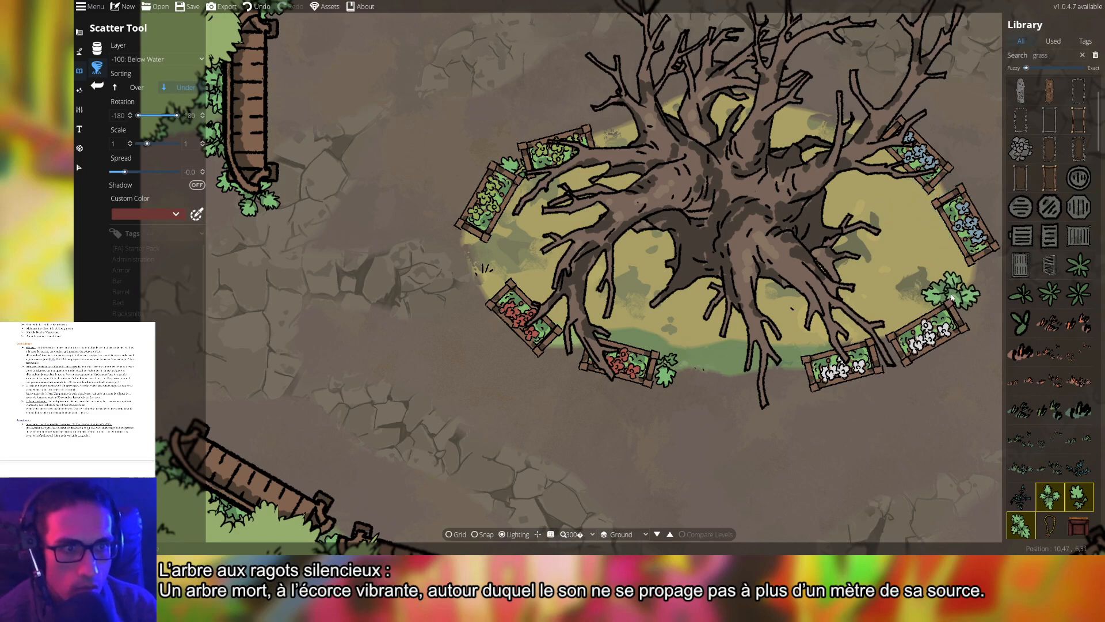
left_click(877, 330)
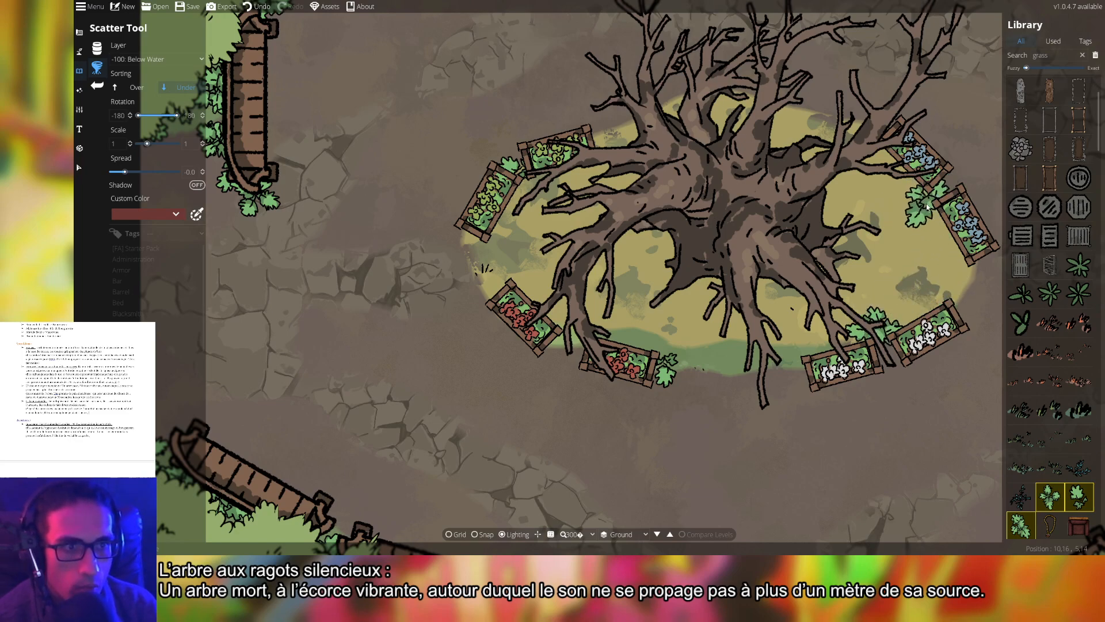
left_click(928, 206)
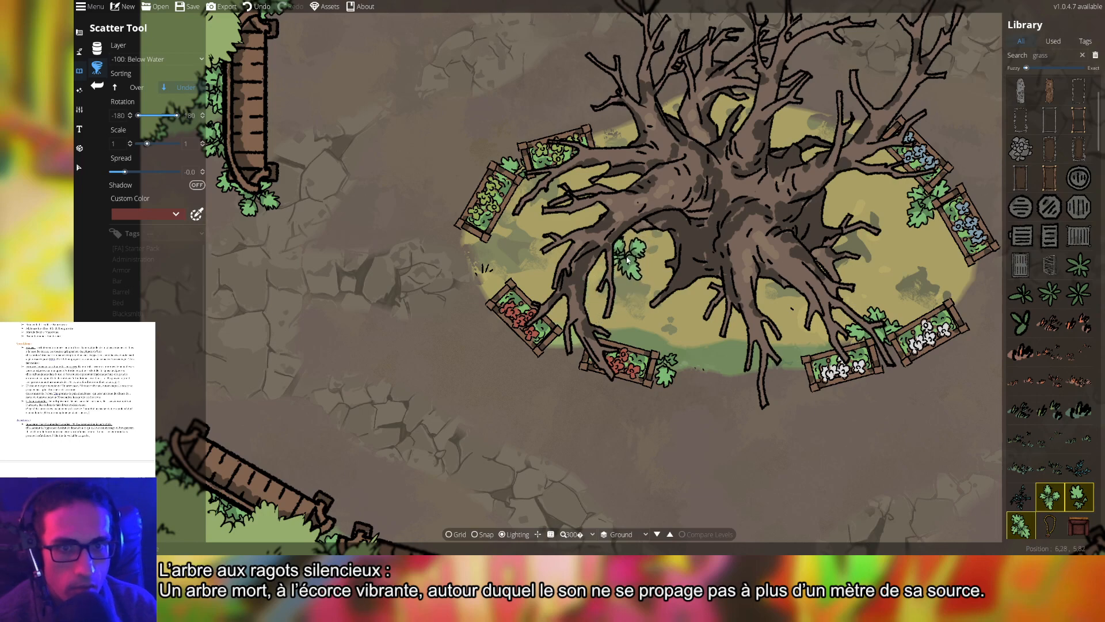
- Place leafy plants on the yellow ground on both sides of the dead tree's trunk, between its roots and branches
left_click(628, 263)
left_click_drag(810, 407, 698, 413)
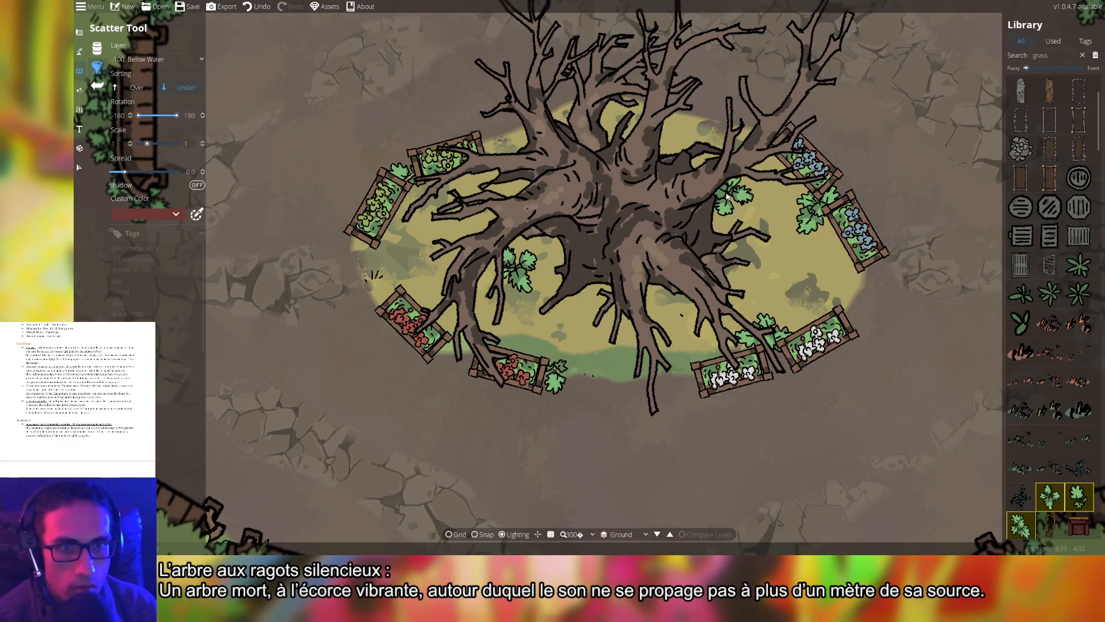
left_click(728, 197)
- Choose a small dry grass clump for scattering and set both rotation limits to 0
left_click_drag(728, 426, 756, 318)
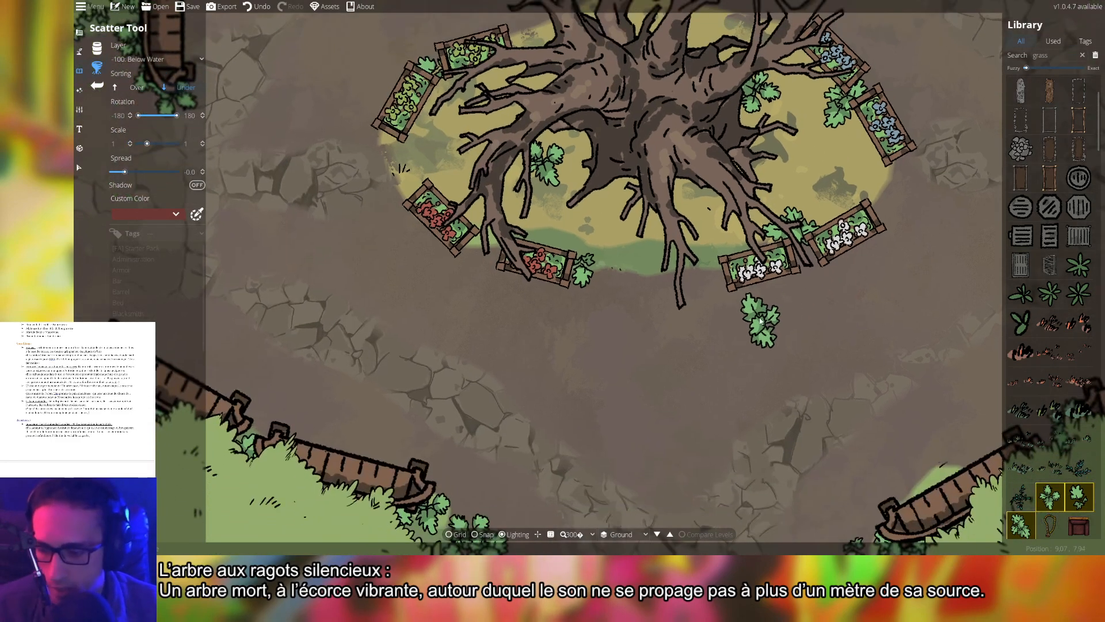
scroll(760, 320, "down", 5)
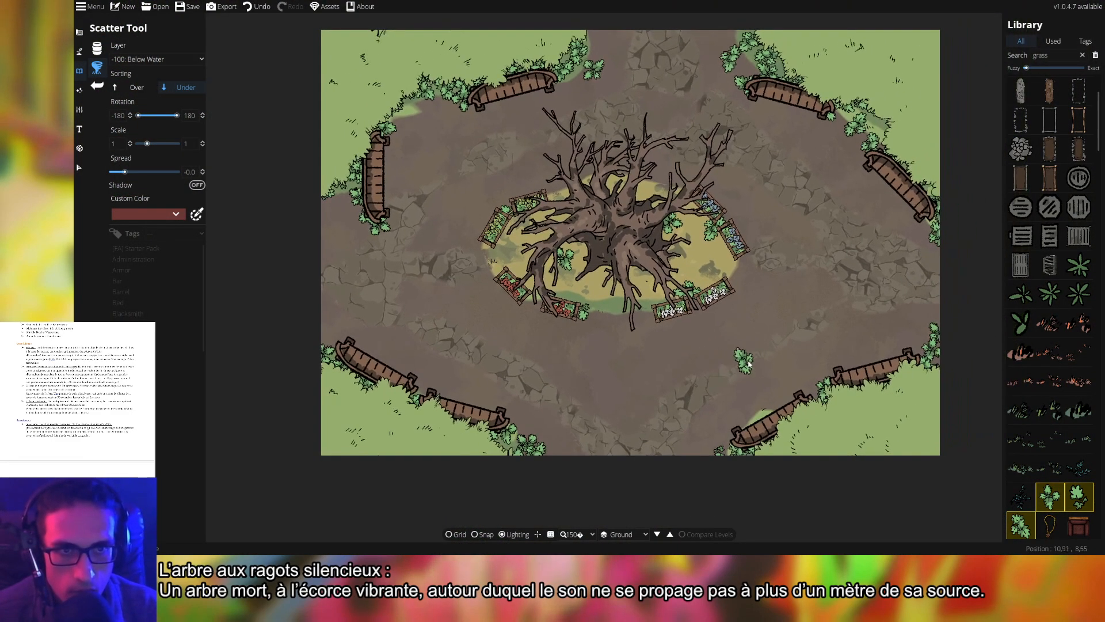
left_click_drag(788, 361, 754, 345)
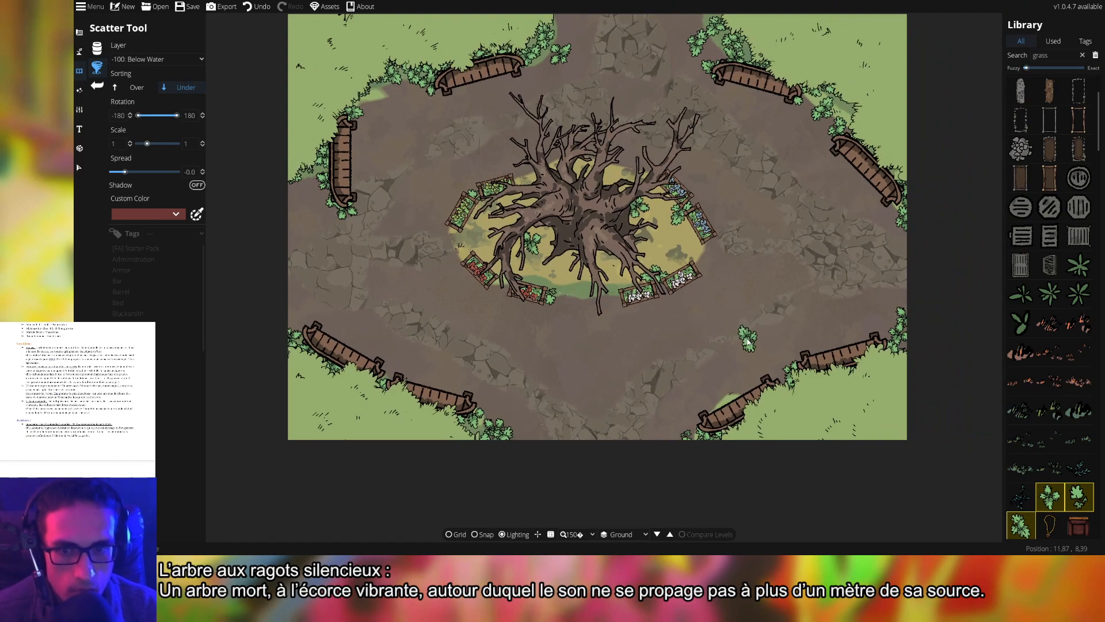
left_click(1079, 381)
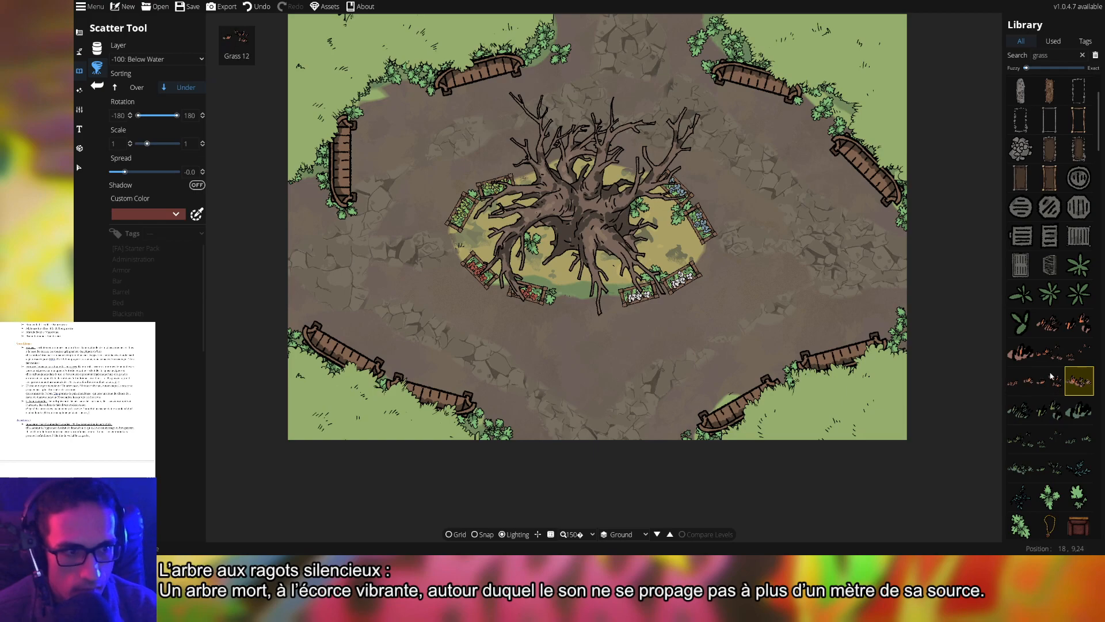
left_click(1079, 352)
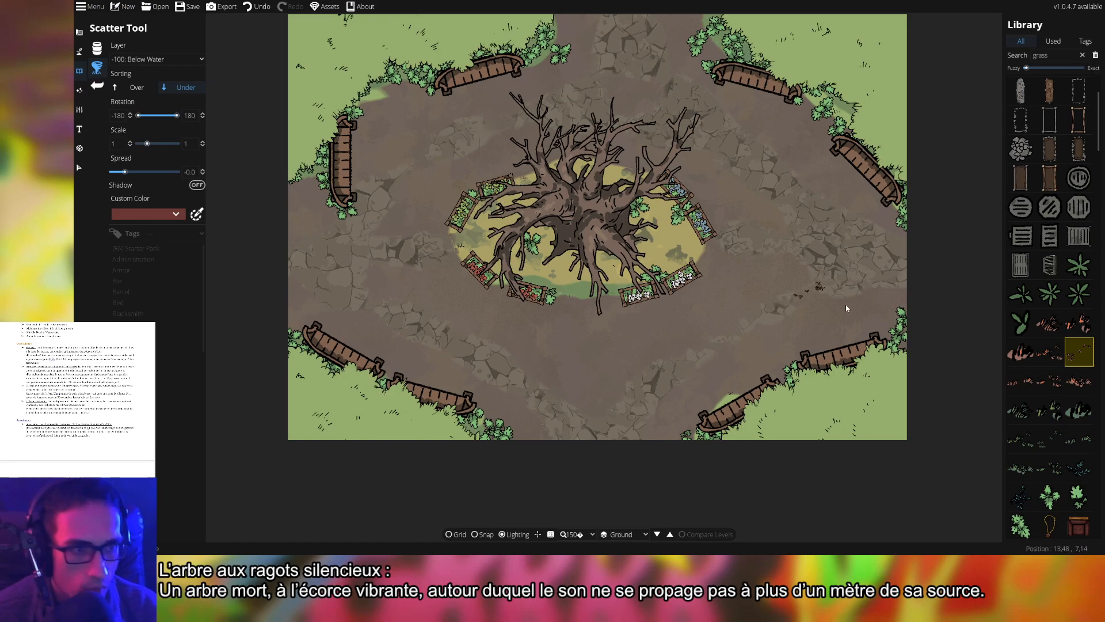
scroll(696, 322, "up", 5)
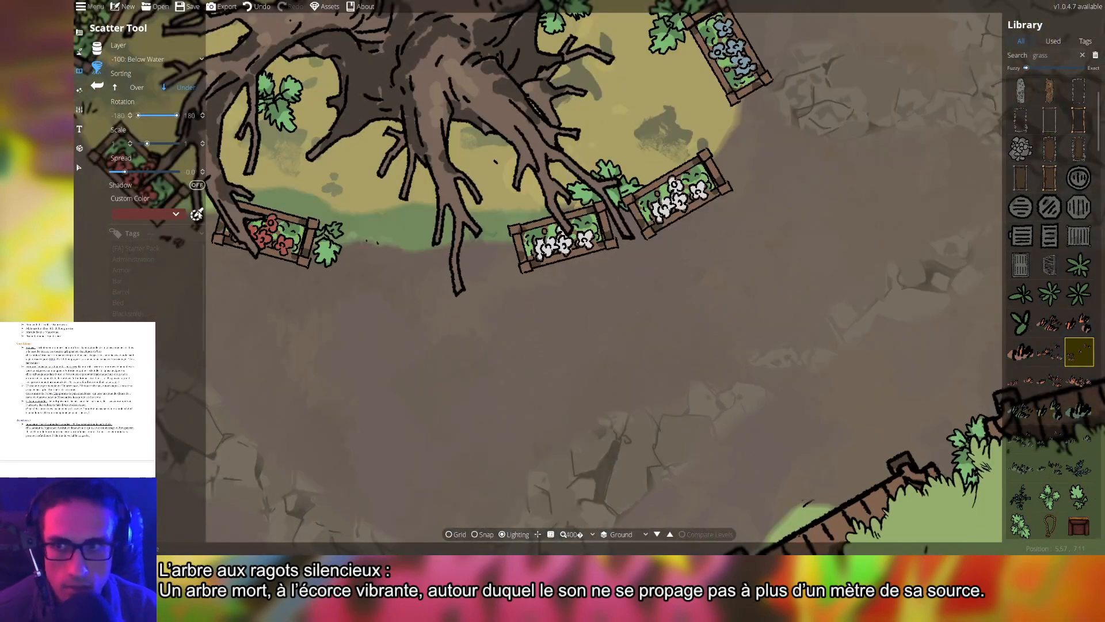
left_click(124, 116)
key("Return")
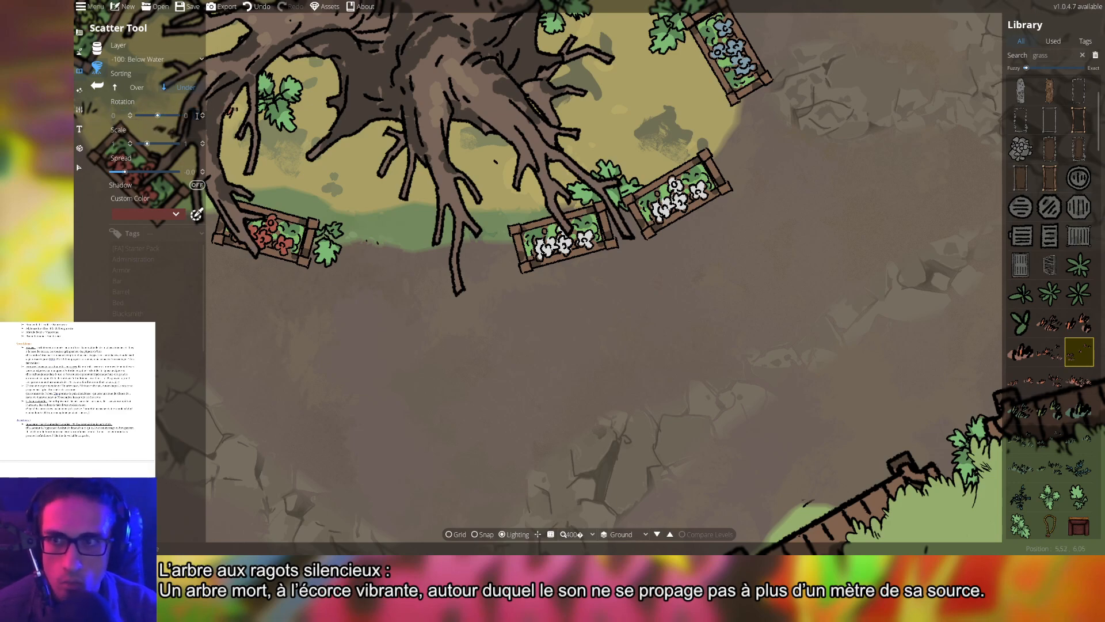
- Select the eight small dry grass variants together and test-scatter them south of the tree, undoing the test strokes
left_click(533, 352)
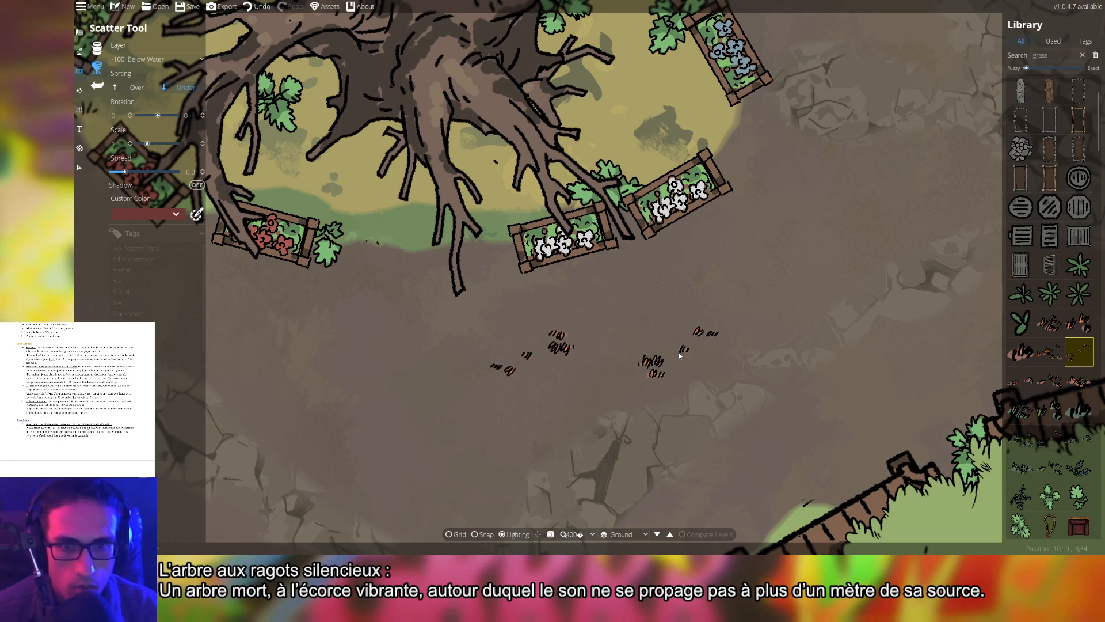
key("ctrl+z")
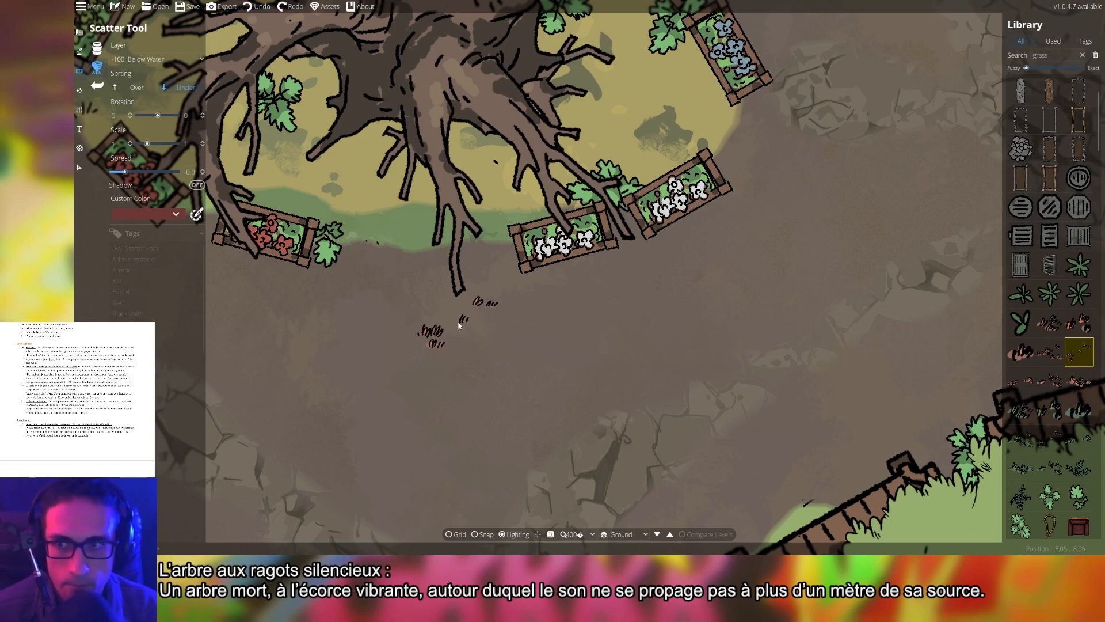
left_click(1079, 380)
left_click(1050, 322, "shift")
mouse_move(258, 356)
left_mouse_down()
mouse_move(733, 314)
mouse_move(887, 230)
mouse_move(397, 403)
mouse_move(299, 412)
left_mouse_up()
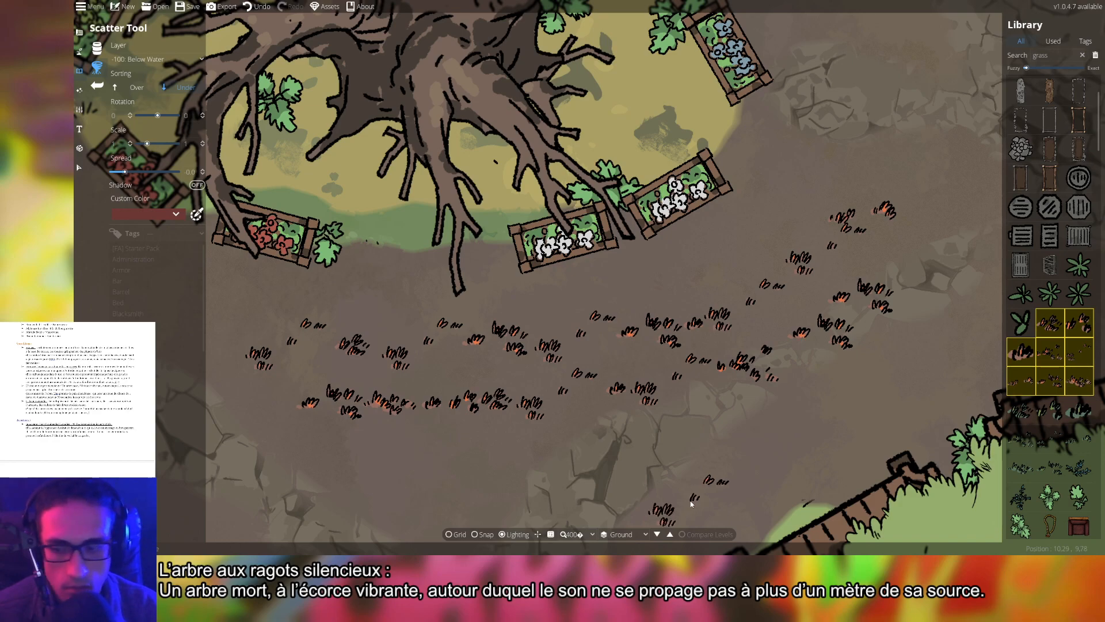
key("ctrl+z")
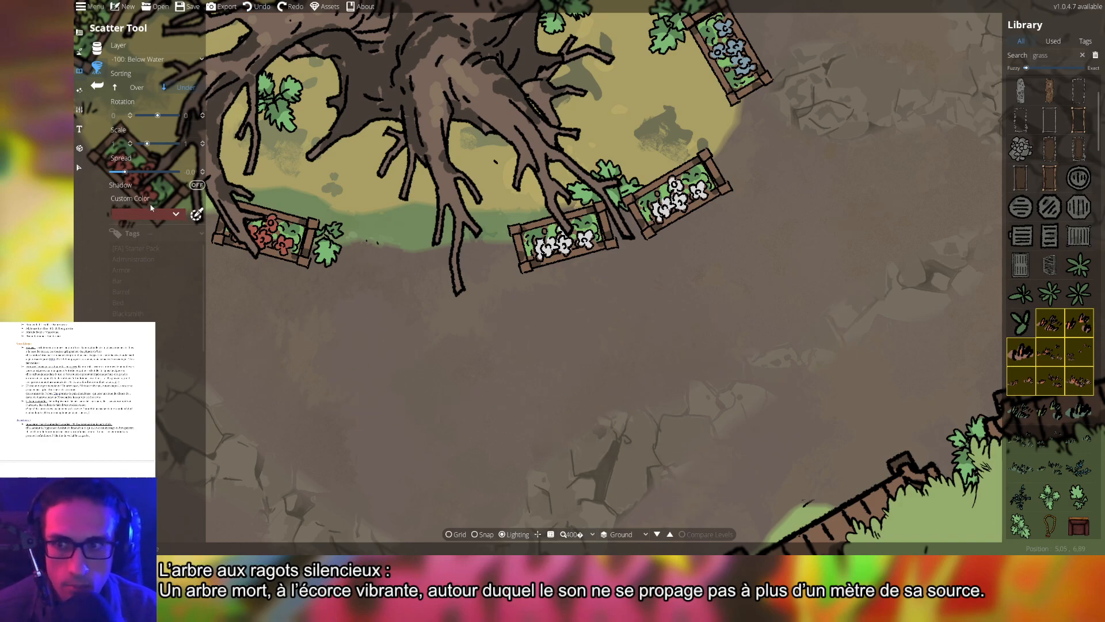
- Try tan and green custom colors on the dry grass with test strokes south of the tree, undoing each
left_click(148, 214)
left_click(138, 257)
left_click_drag(407, 389, 793, 296)
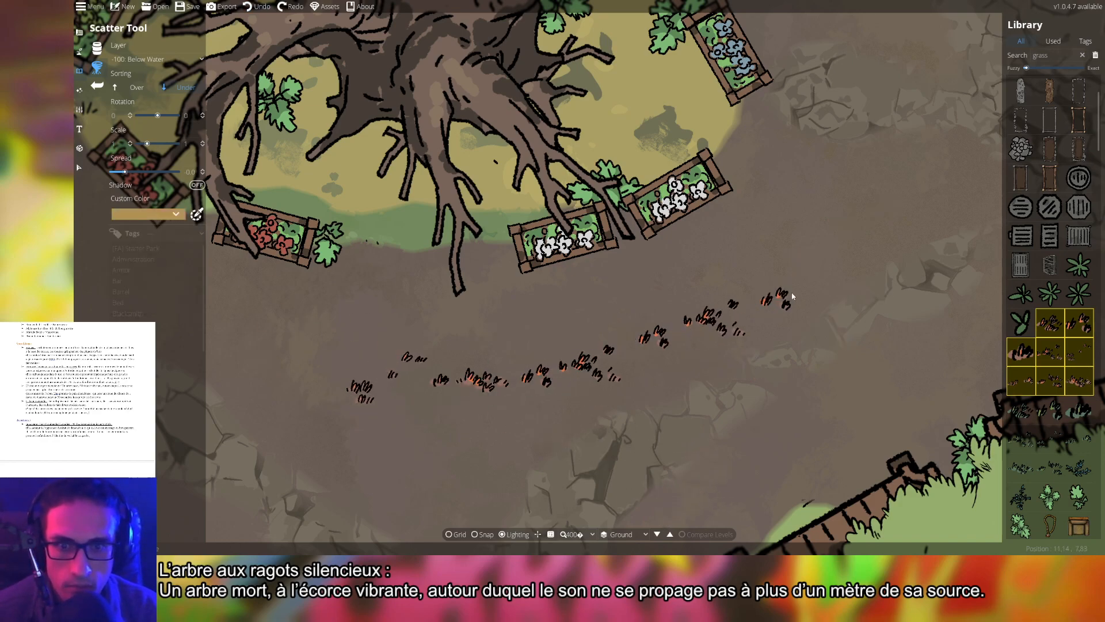
key("ctrl+z")
left_click(155, 214)
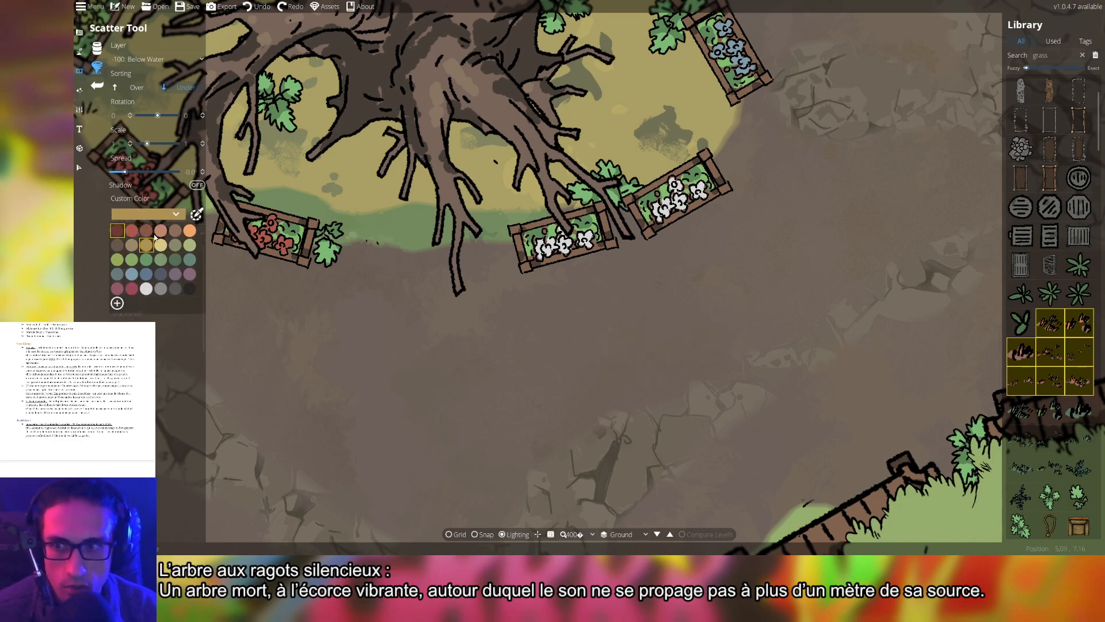
left_click(163, 263)
mouse_move(370, 386)
left_mouse_down()
mouse_move(653, 358)
mouse_move(786, 314)
left_mouse_up()
key("ctrl+z")
- Return the custom color to dark red and test it with a grass stroke south of the tree, undoing the stroke
left_click(162, 216)
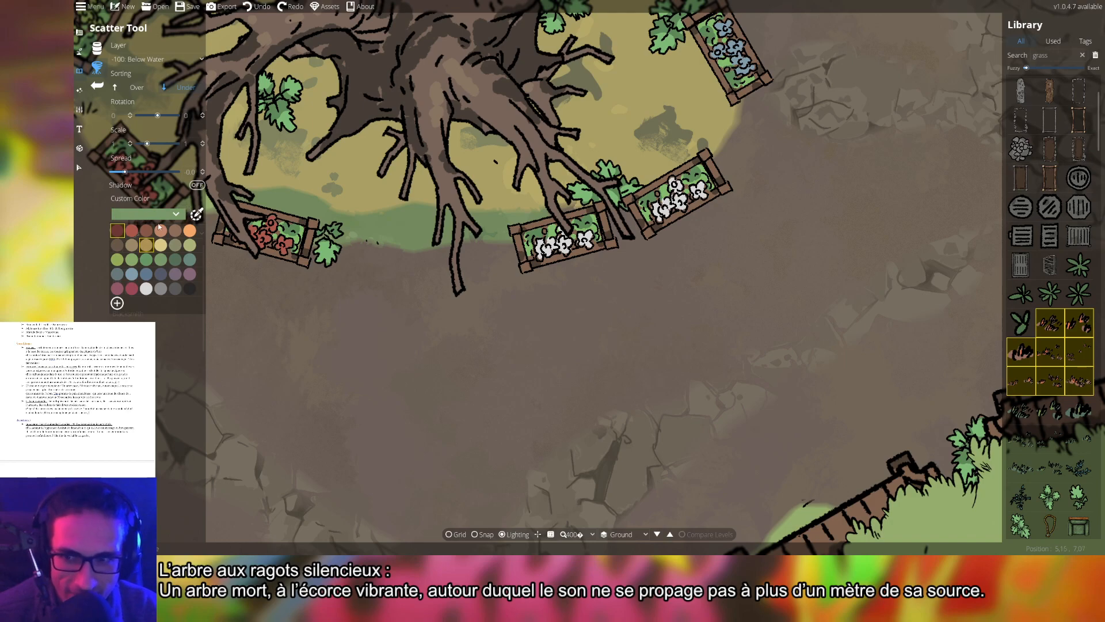
left_click(131, 231)
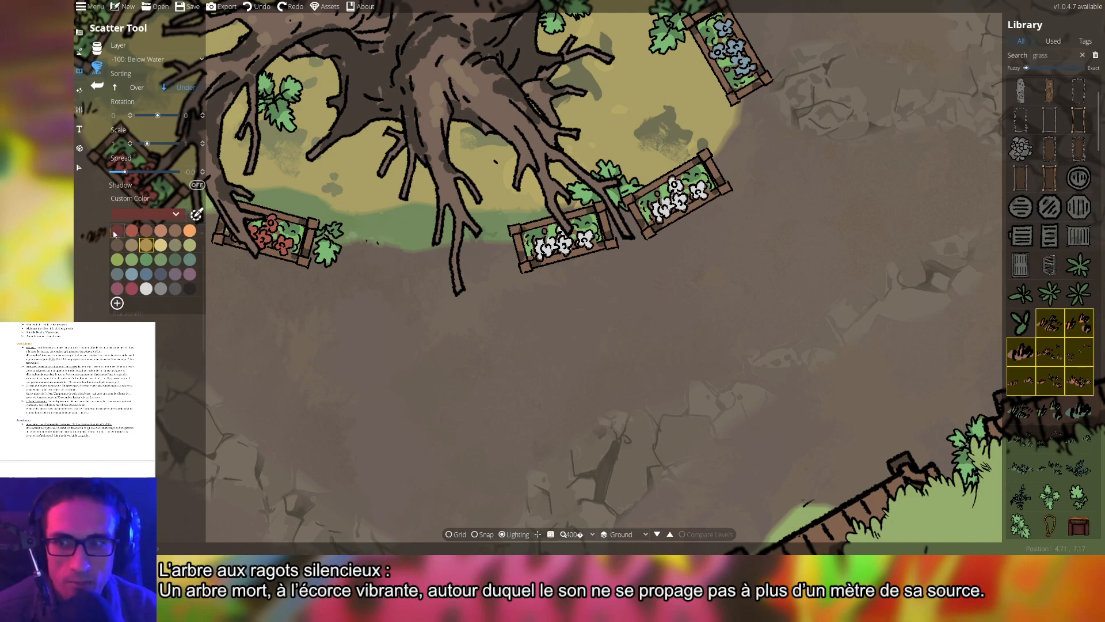
left_click(435, 333)
left_click_drag(434, 336, 823, 288)
key("ctrl+z")
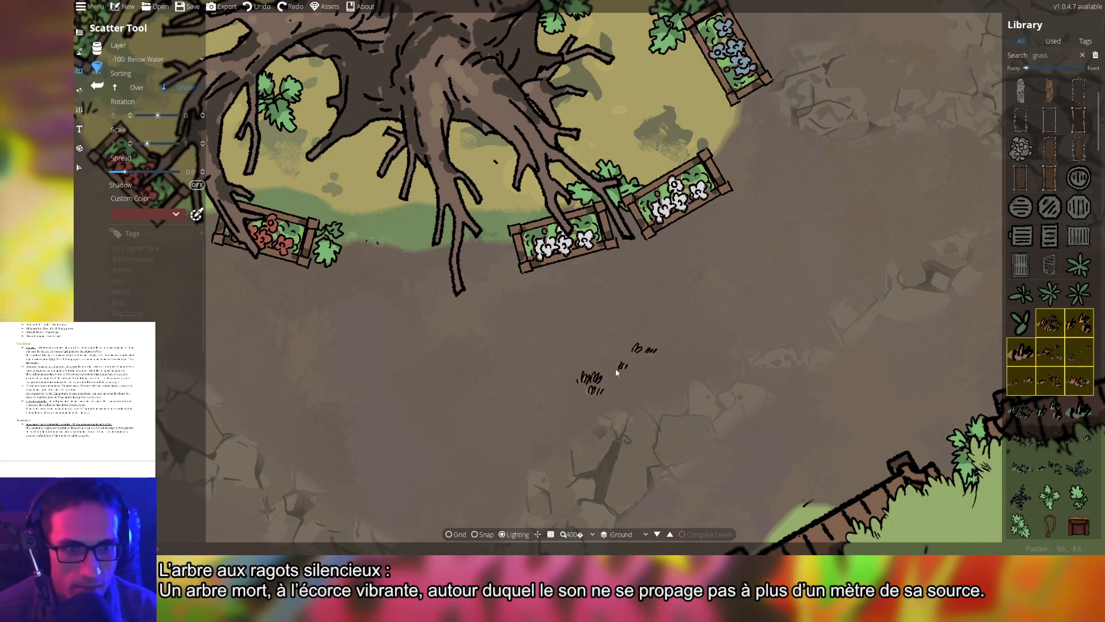
- Scatter the dark red grass variants across the bare ground south of the tree, between the lower benches and planters
mouse_move(555, 379)
left_mouse_down()
mouse_move(648, 362)
mouse_move(783, 364)
mouse_move(598, 383)
mouse_move(657, 349)
mouse_move(614, 345)
left_mouse_up()
scroll(783, 364, "down", 1)
scroll(784, 364, "down", 1)
scroll(621, 377, "down", 2)
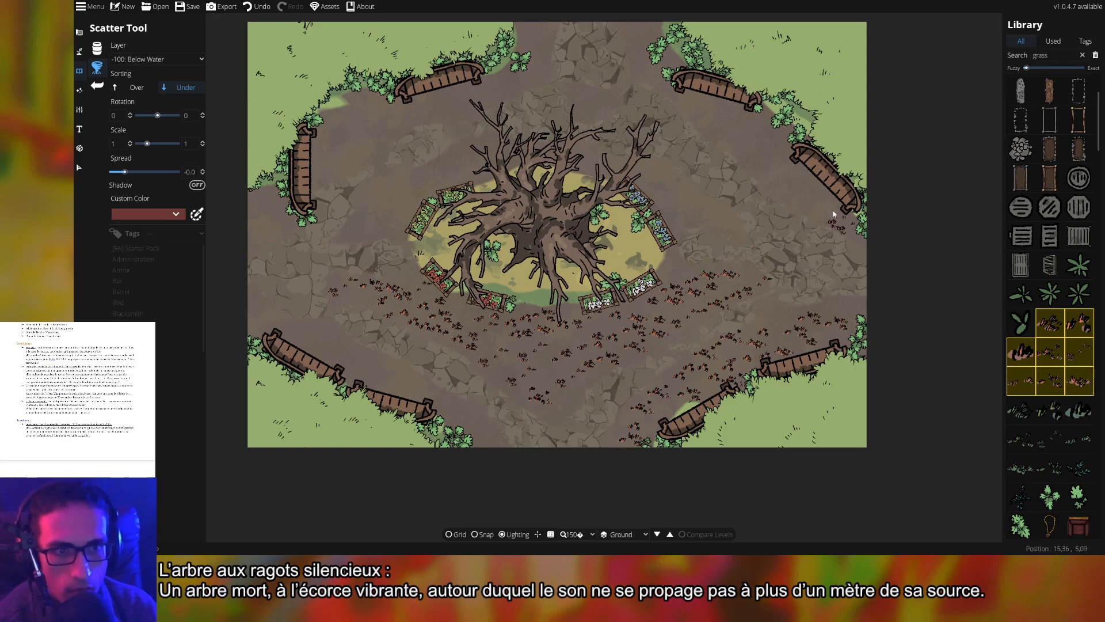
- Undo the grass strokes scattered beside the northeastern benches
key("ctrl+z")
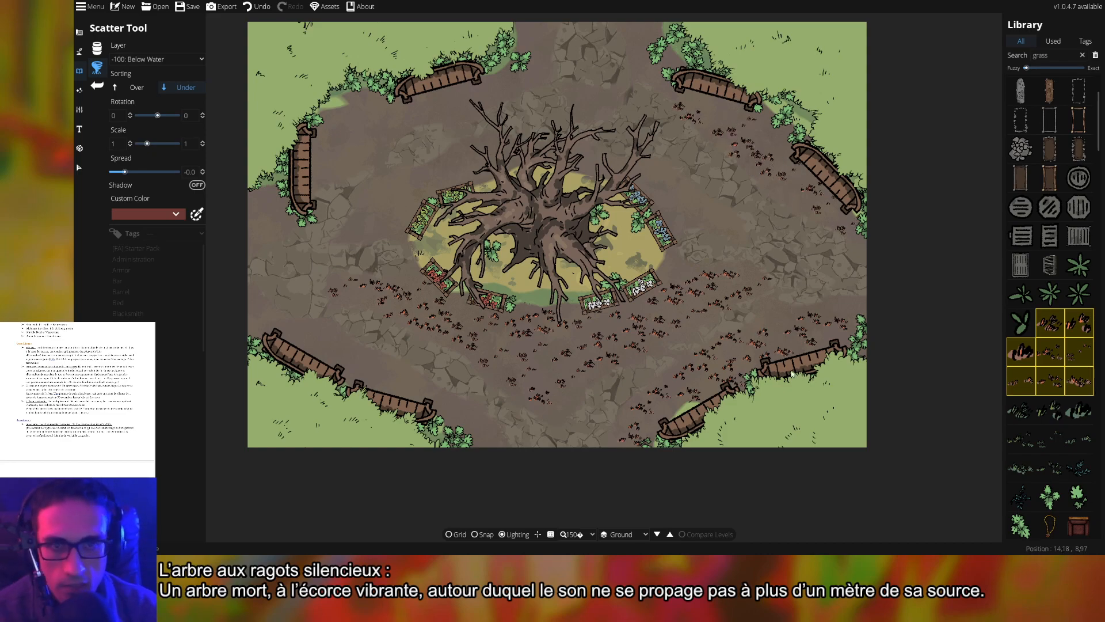
key("ctrl+z")
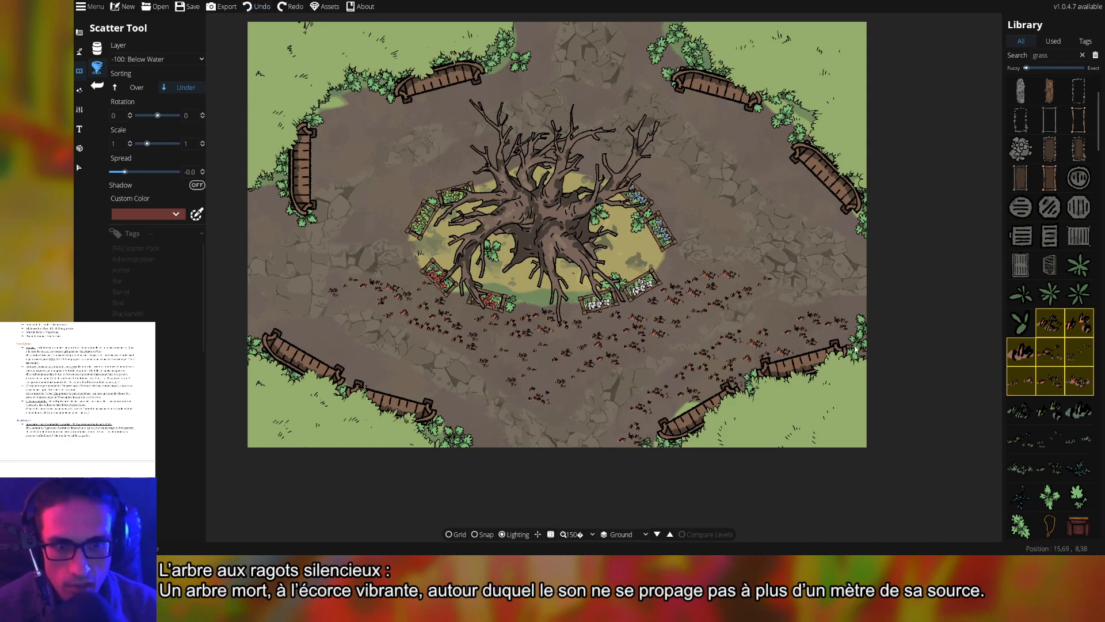
- Scatter the dark red grass variants across the remaining bare ground west, north and east of the tree
left_click_drag(832, 322, 828, 329)
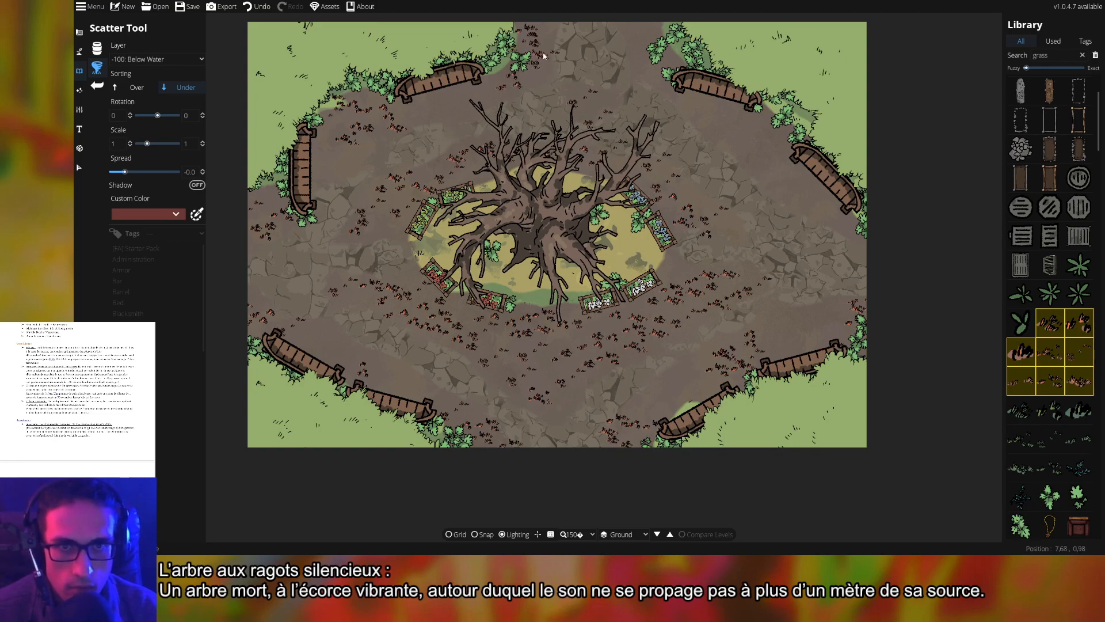
scroll(685, 264, "up", 5)
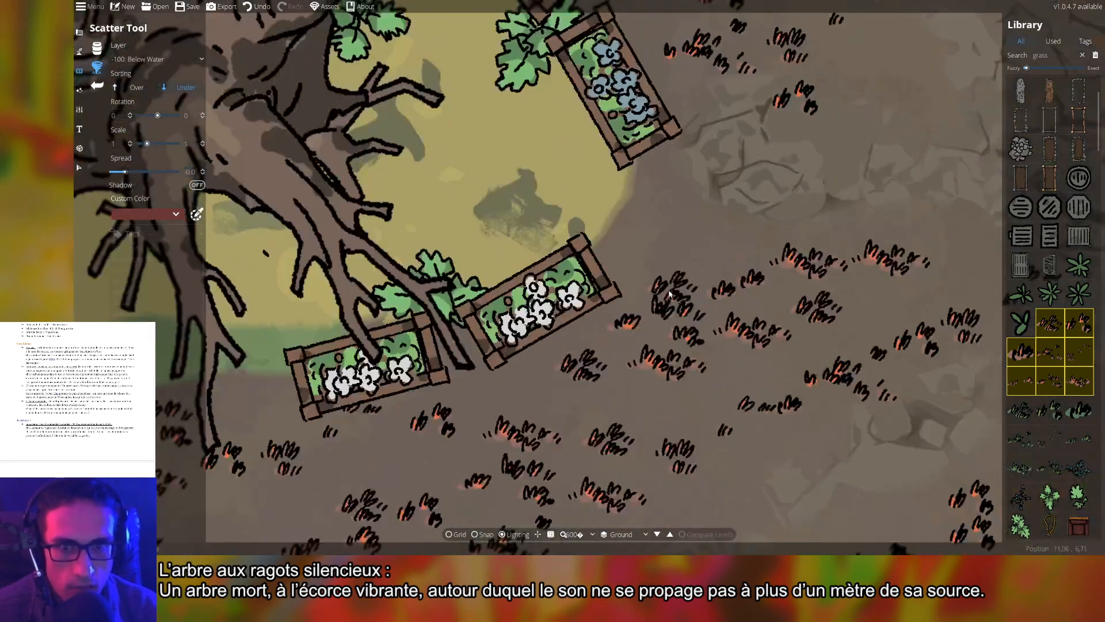
scroll(607, 268, "down", 5)
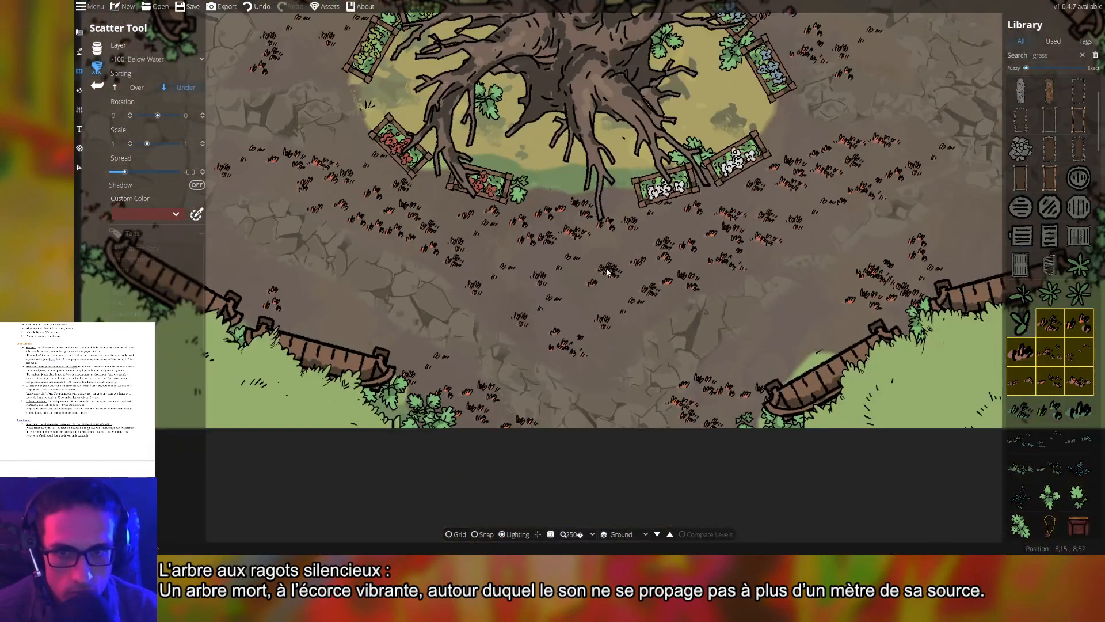
- Examine the scattered grass around the tree, planters and benches on all sides of the plaza
scroll(700, 330, "up", 2)
left_click_drag(520, 218, 540, 301)
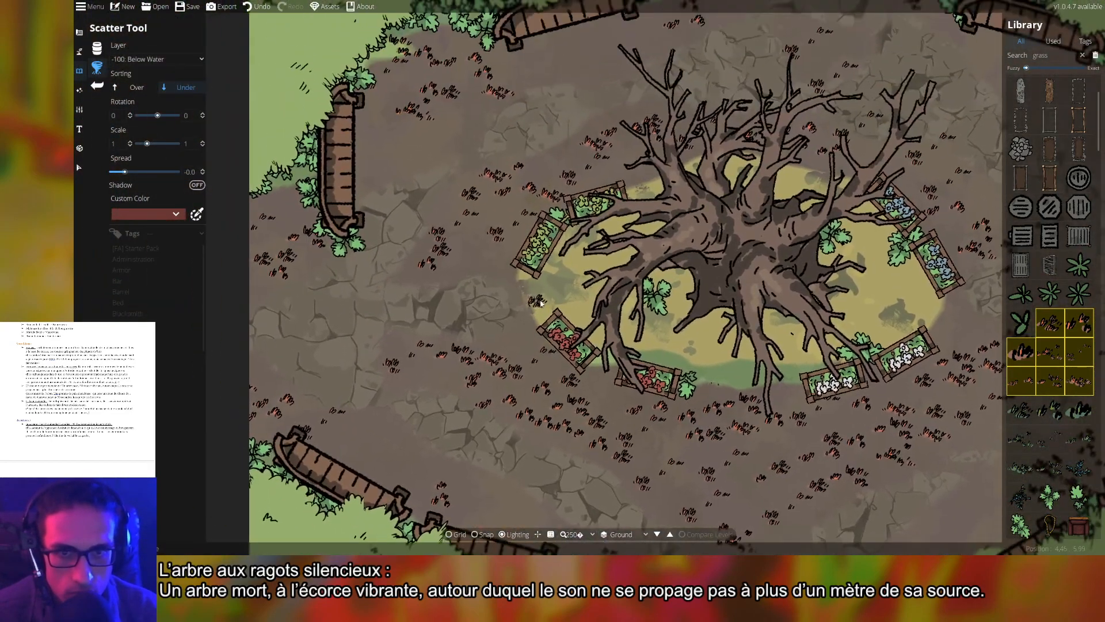
left_click_drag(726, 226, 602, 291)
left_click_drag(771, 217, 744, 293)
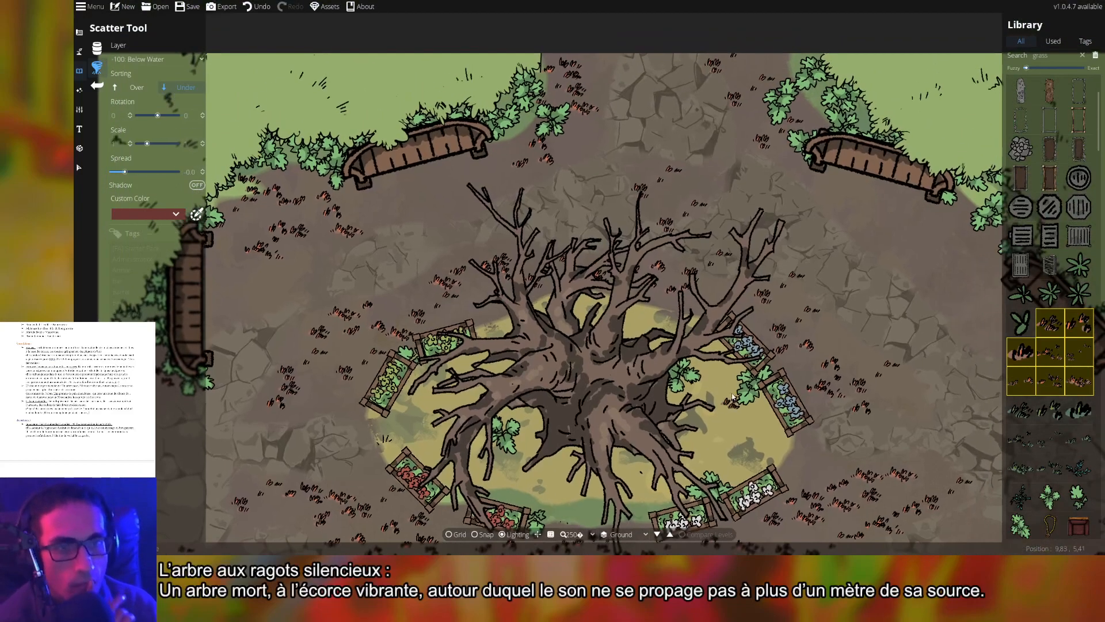
left_click_drag(914, 253, 708, 246)
left_click_drag(804, 299, 686, 235)
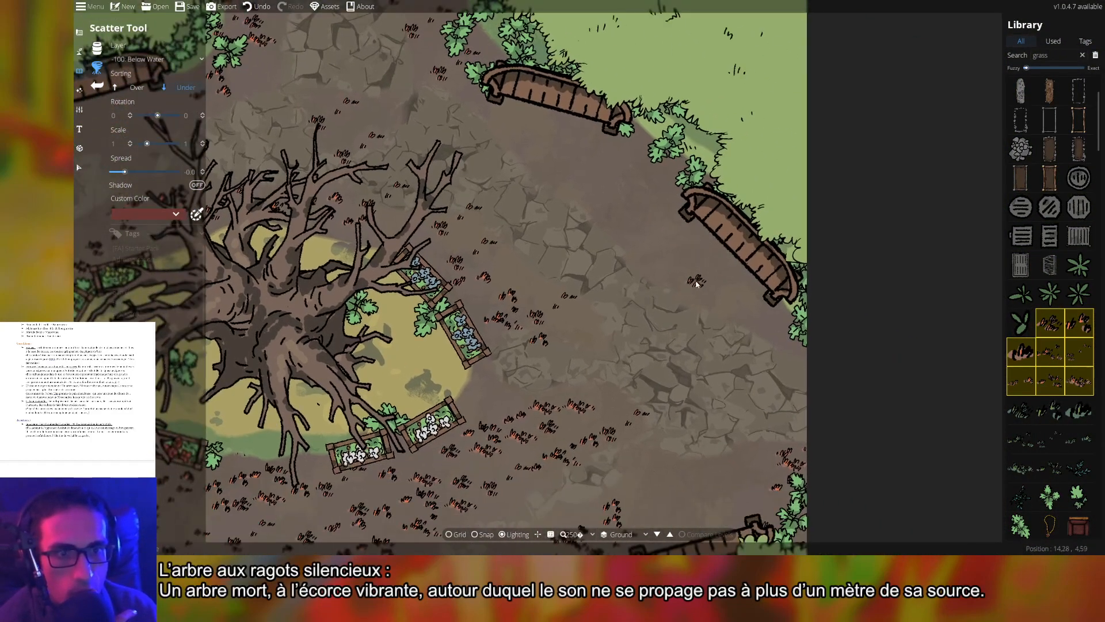
left_click_drag(723, 326, 726, 154)
left_click_drag(695, 315, 844, 199)
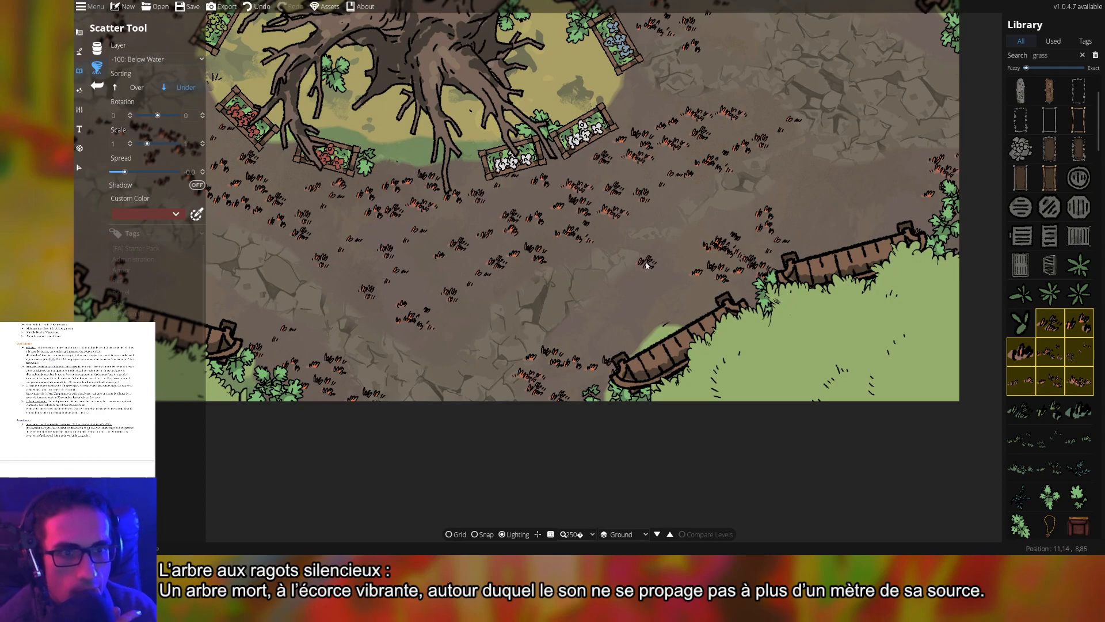
- Show the grid and preview the armchair asset on the ground south of the tree
left_click(450, 538)
left_click_drag(570, 481, 718, 483)
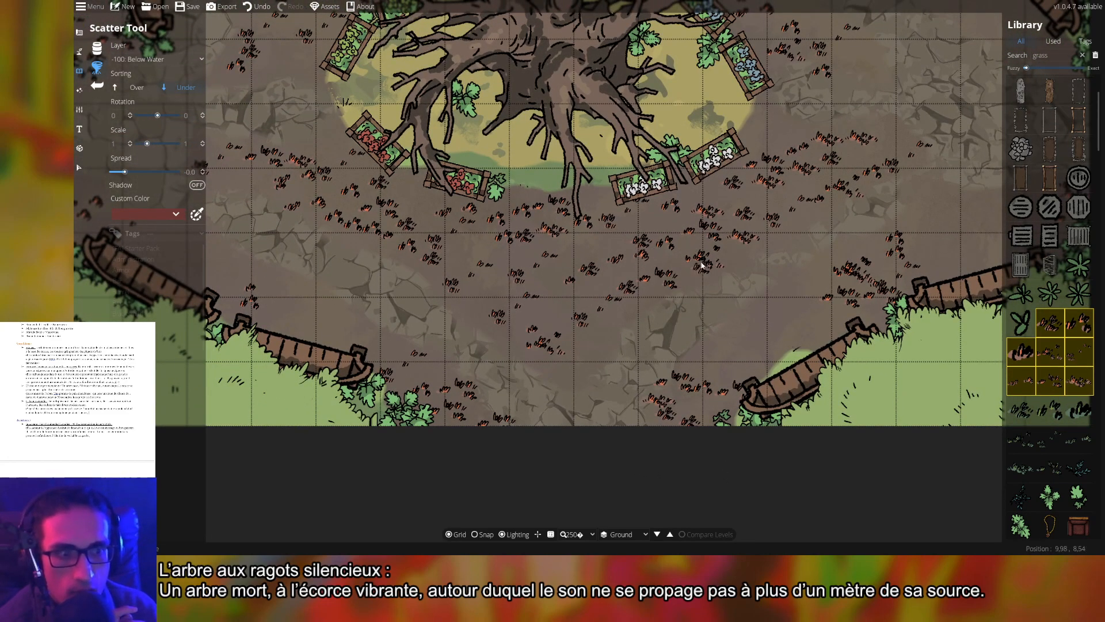
left_click(1078, 525)
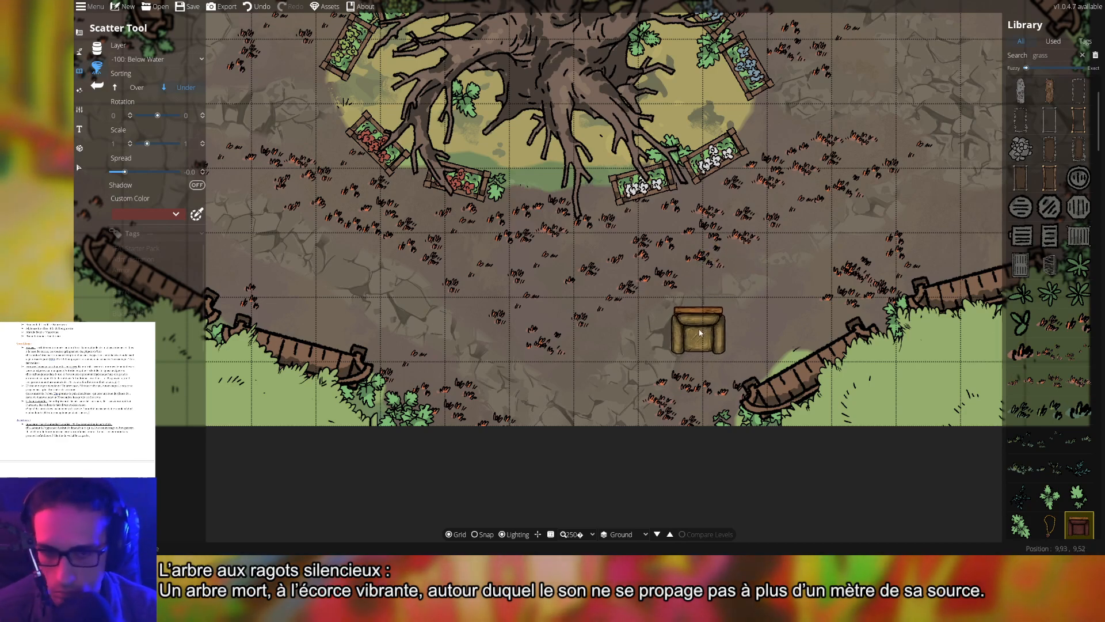
scroll(709, 327, "up", 1)
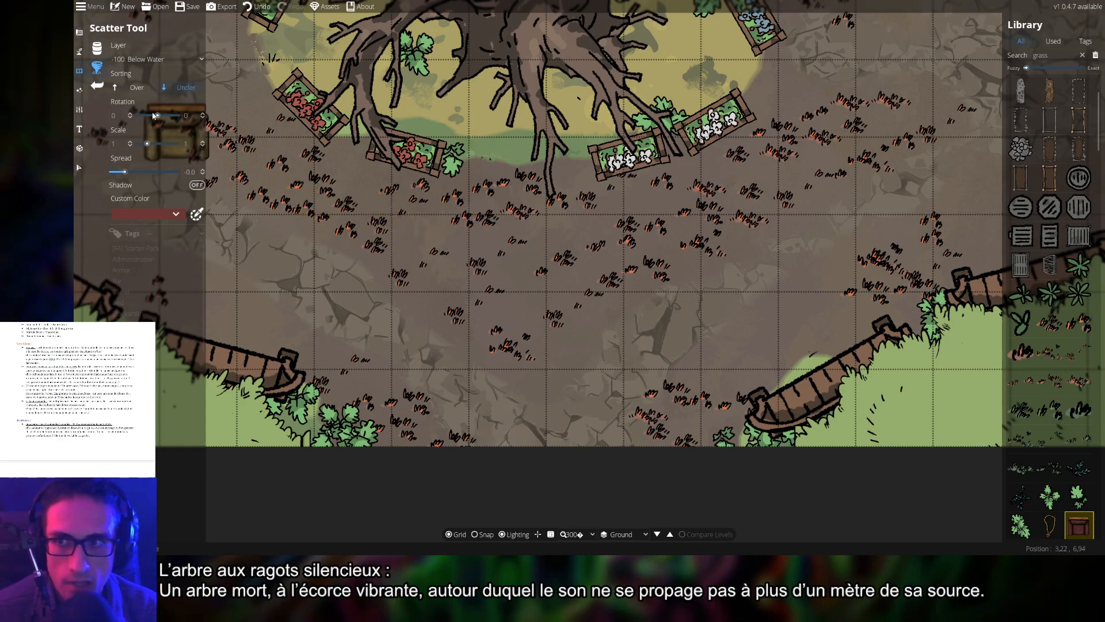
- Switch to the Object Tool with the round water barrel, hide the grid and set the sorting to Over
left_click(97, 67)
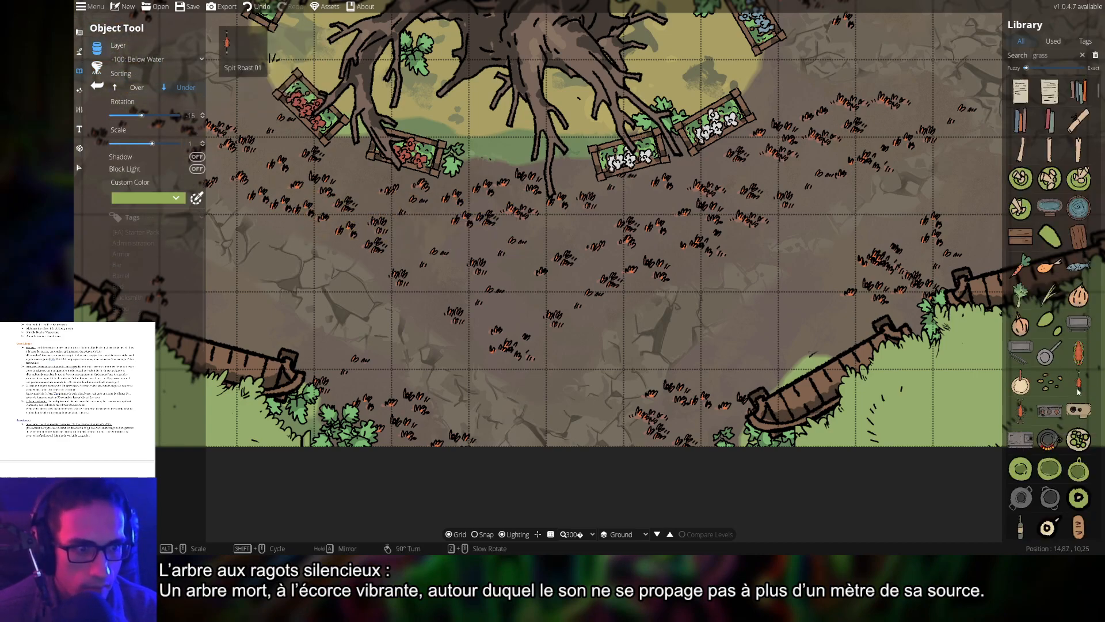
left_click(1079, 208)
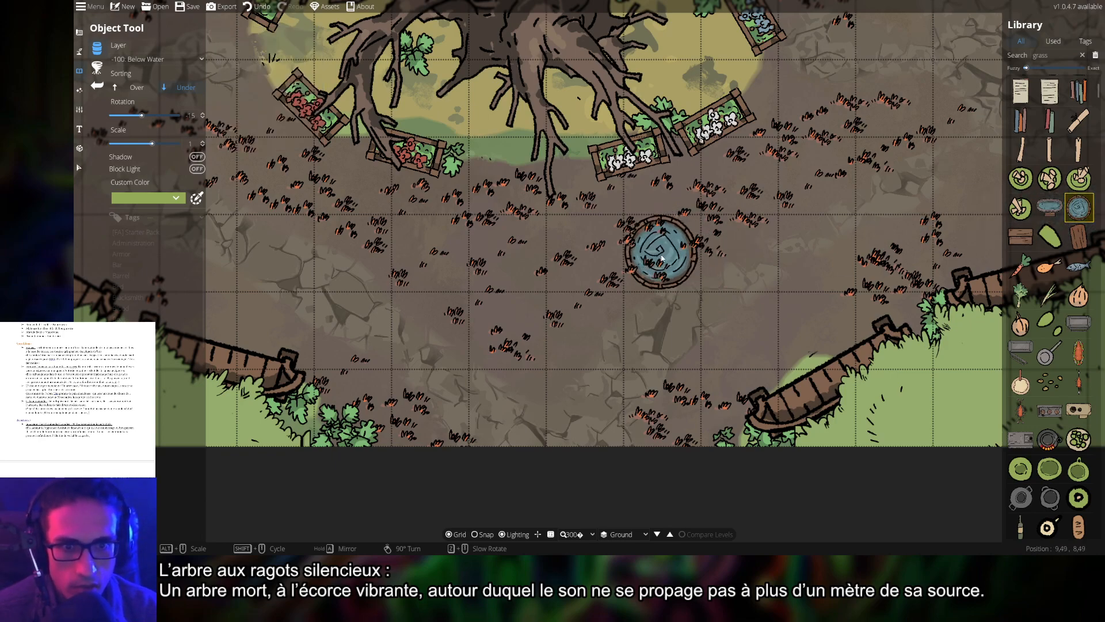
left_click(452, 536)
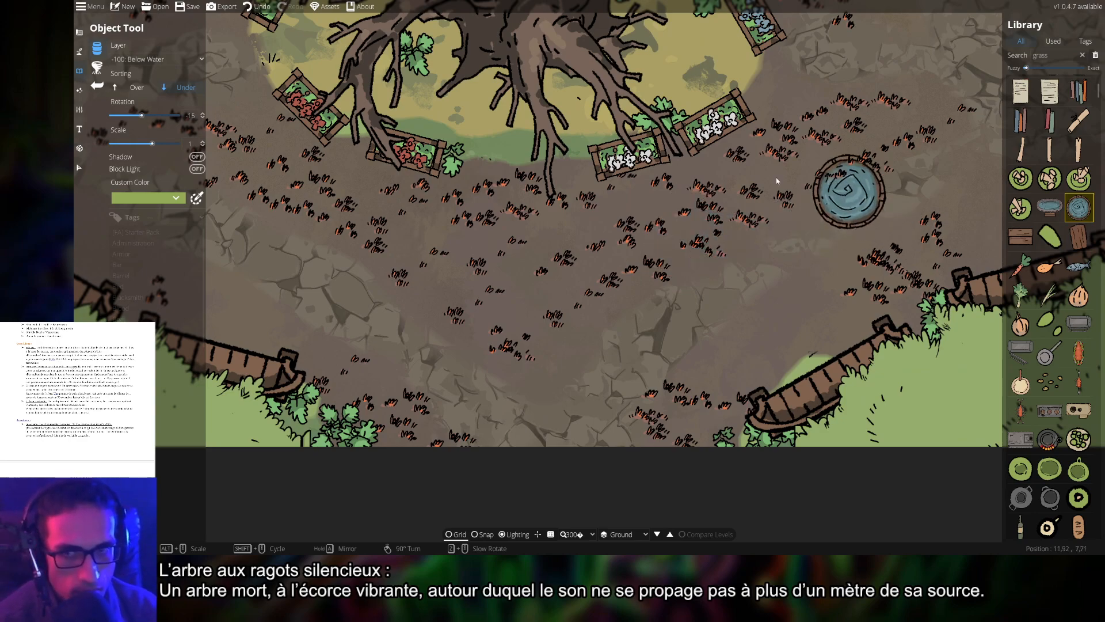
left_click(136, 86)
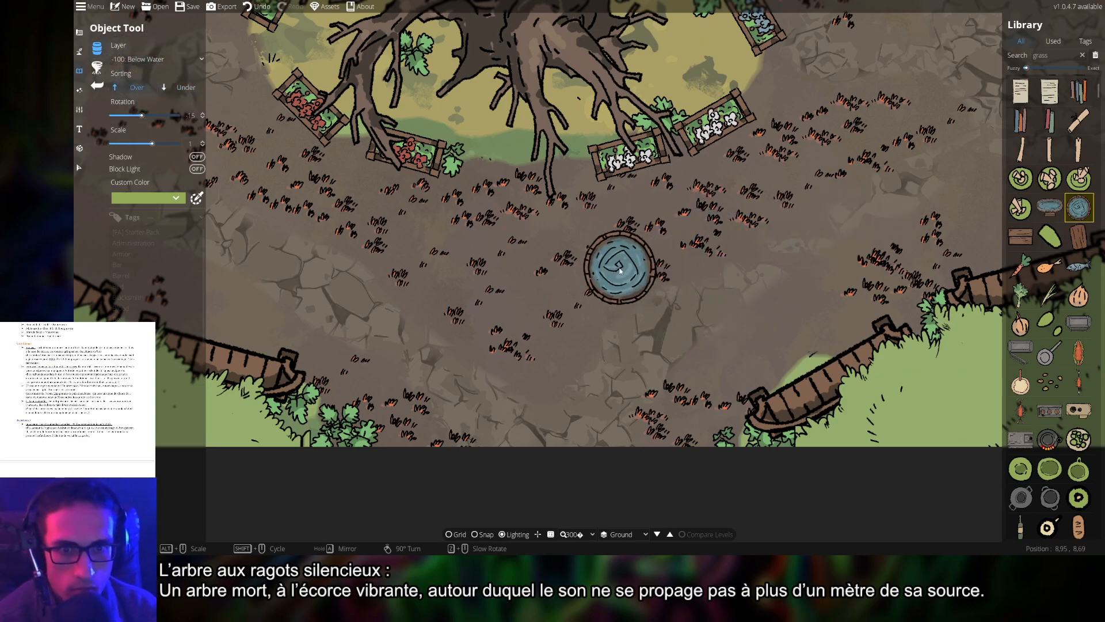
- Examine the whole plaza around the tree and benches, previewing the water barrel at different spots
left_click_drag(570, 289, 689, 296)
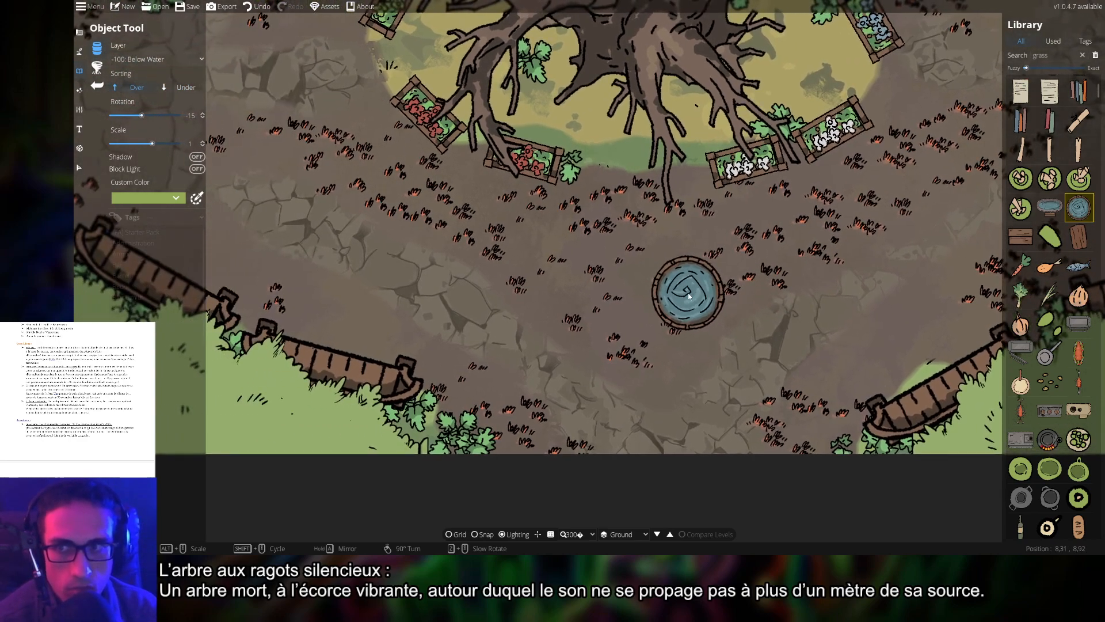
left_click_drag(474, 227, 592, 341)
left_click_drag(537, 167, 385, 316)
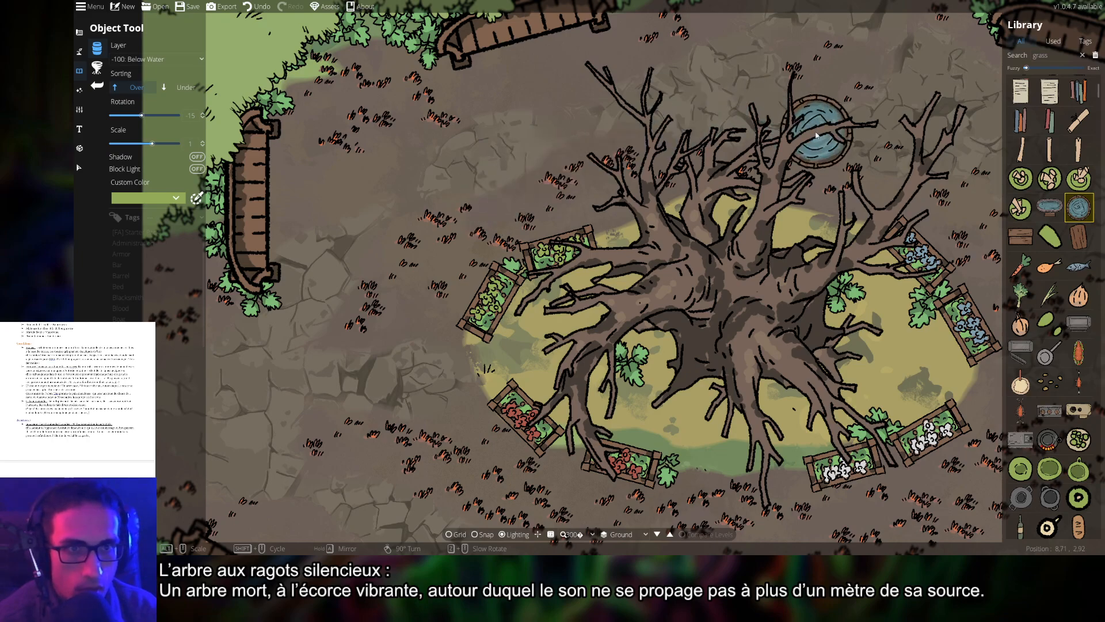
left_click_drag(816, 136, 580, 172)
left_click_drag(864, 316, 705, 190)
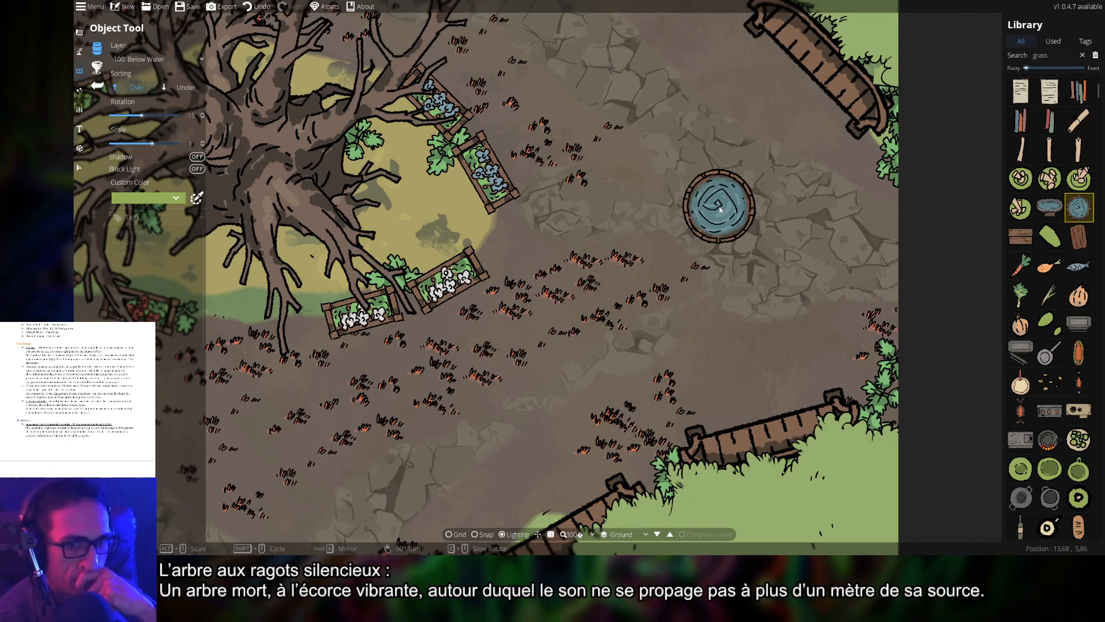
scroll(719, 211, "up", 3)
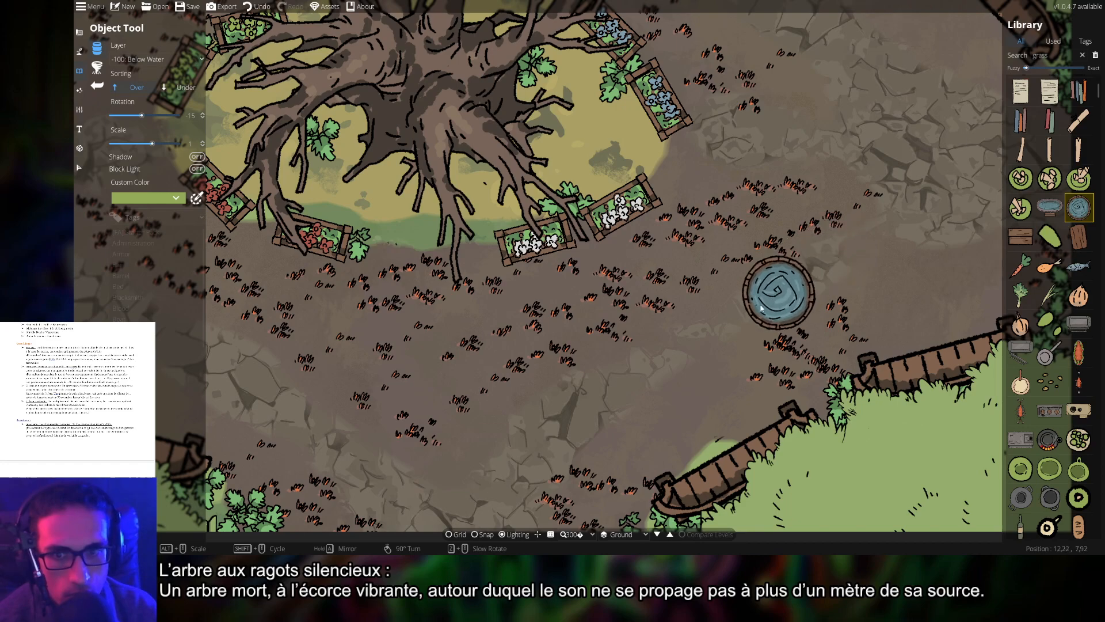
left_click_drag(619, 371, 785, 291)
left_click_drag(444, 284, 637, 392)
left_click_drag(357, 277, 463, 346)
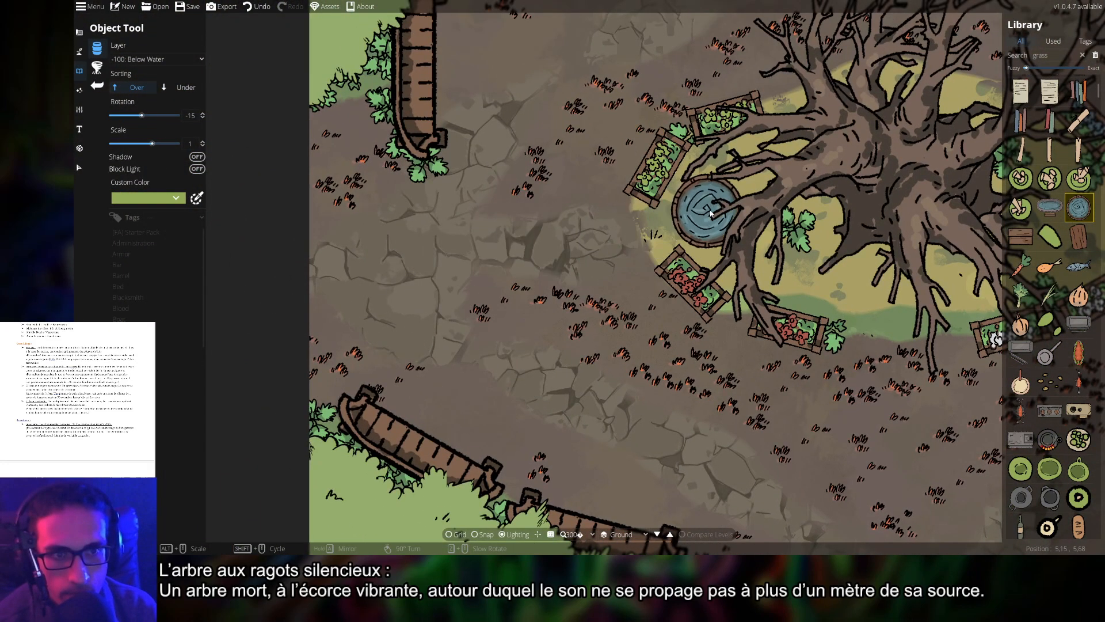
left_click_drag(470, 152, 416, 259)
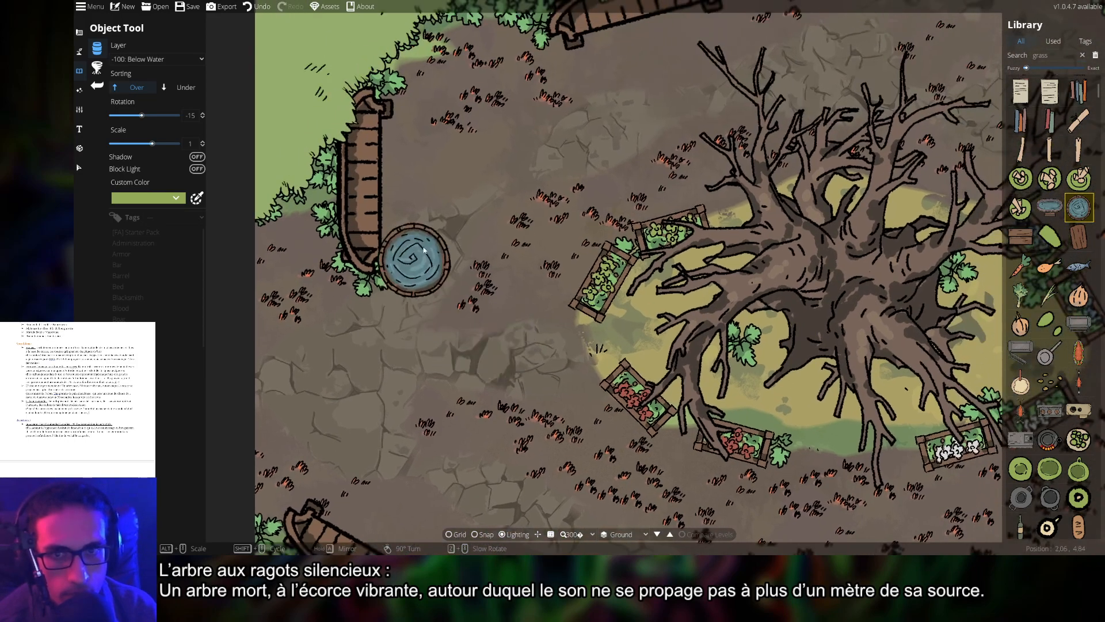
left_click_drag(589, 144, 340, 280)
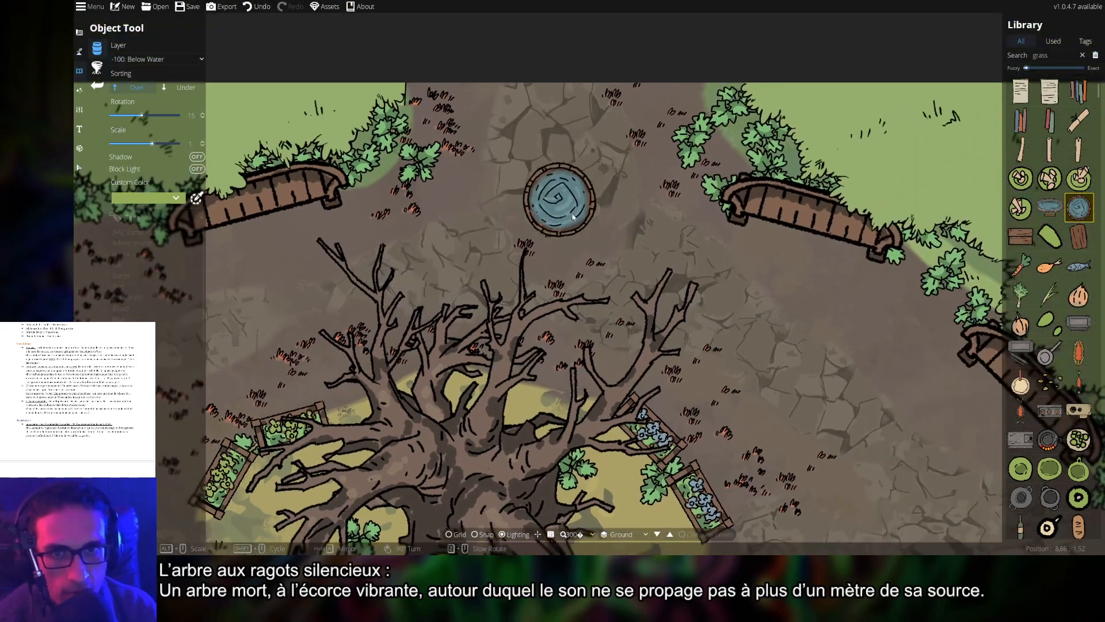
left_click_drag(760, 333, 542, 187)
left_click_drag(649, 321, 614, 185)
left_click_drag(709, 323, 875, 212)
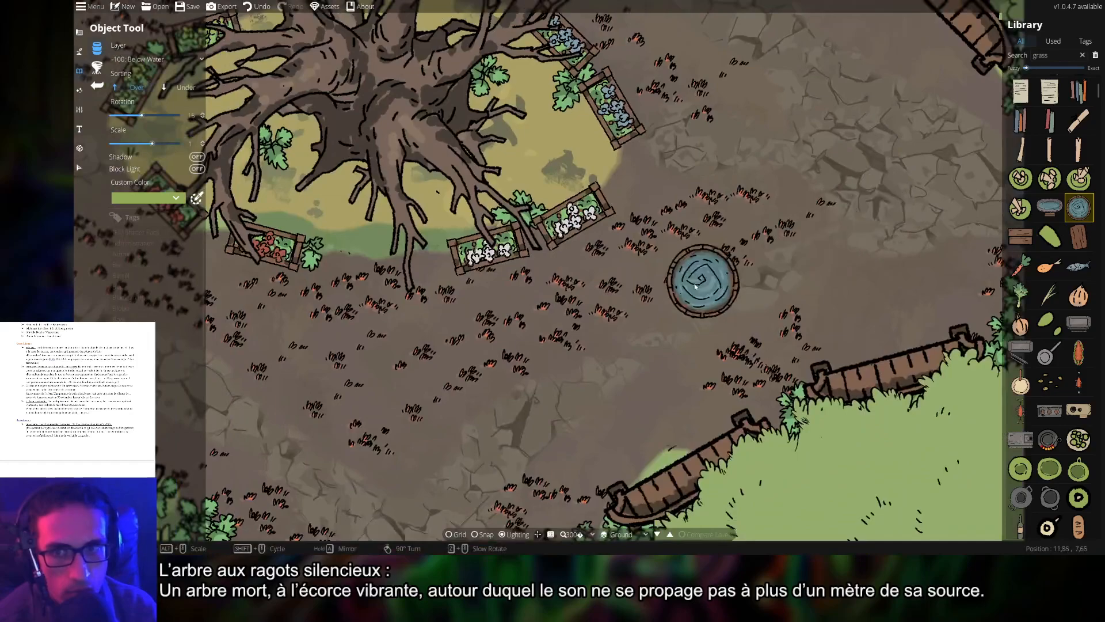
left_click_drag(839, 301, 986, 157)
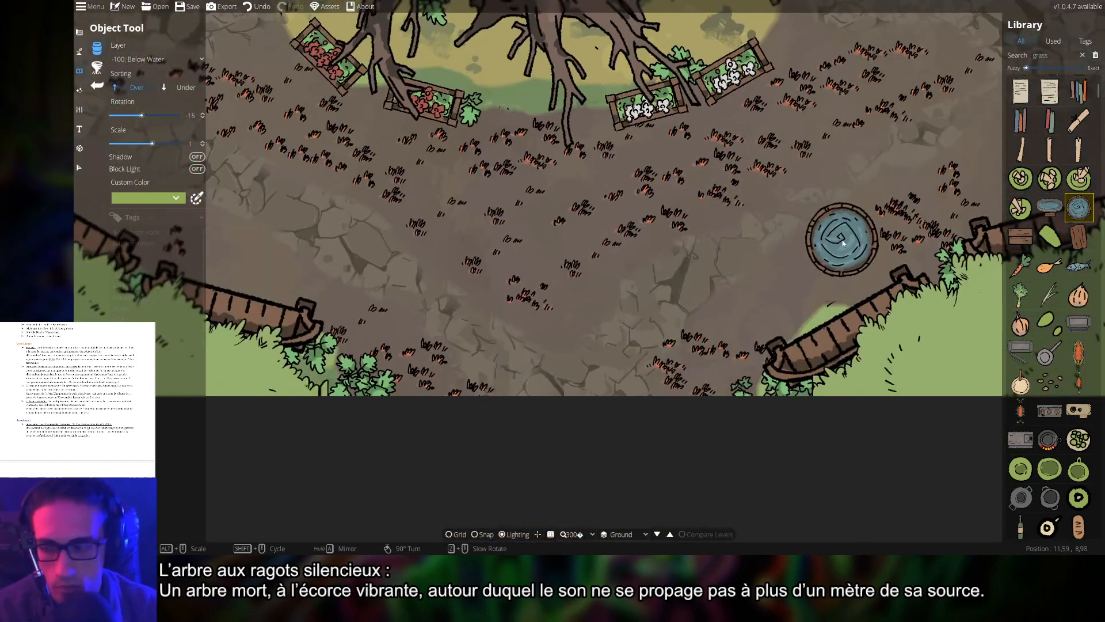
scroll(796, 172, "down", 1)
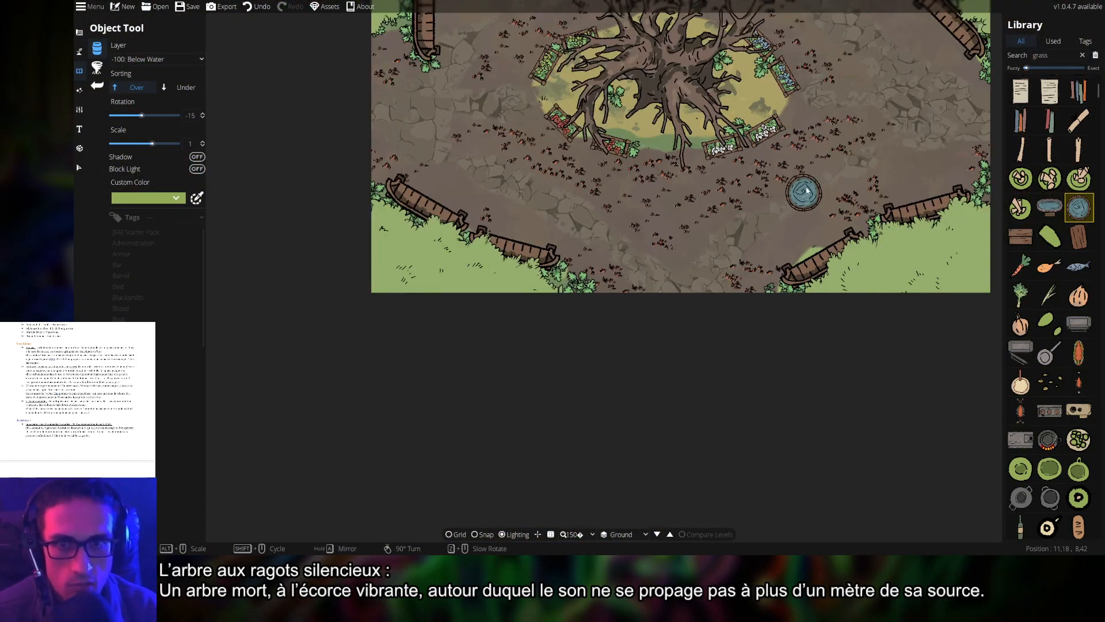
scroll(802, 190, "down", 1)
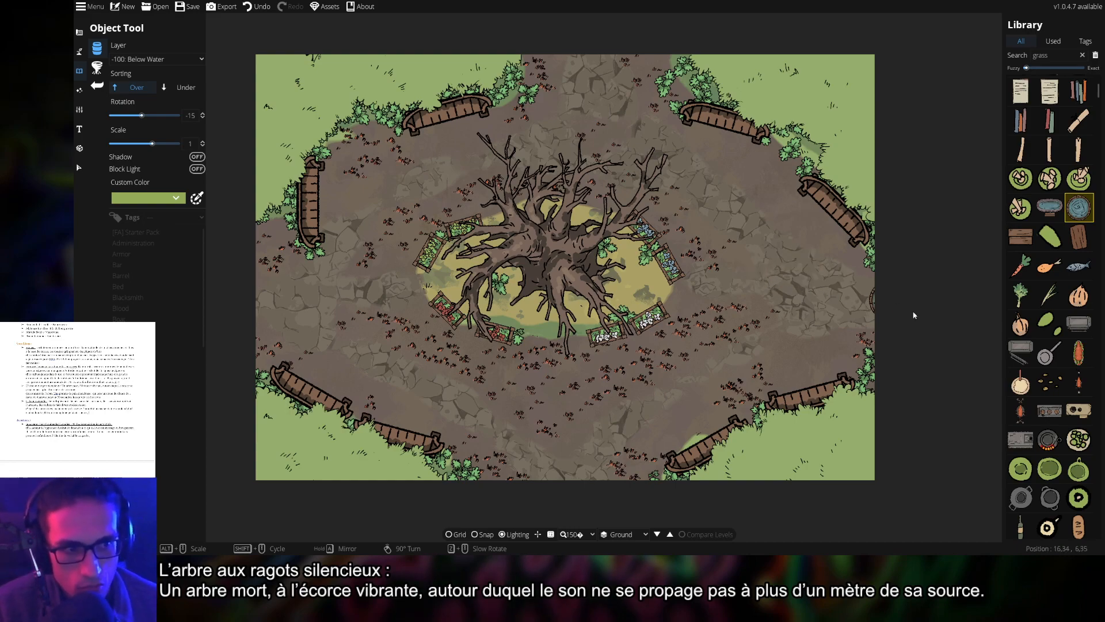
- Browse the asset library and search it for "tree"
scroll(1063, 373, "down", 5)
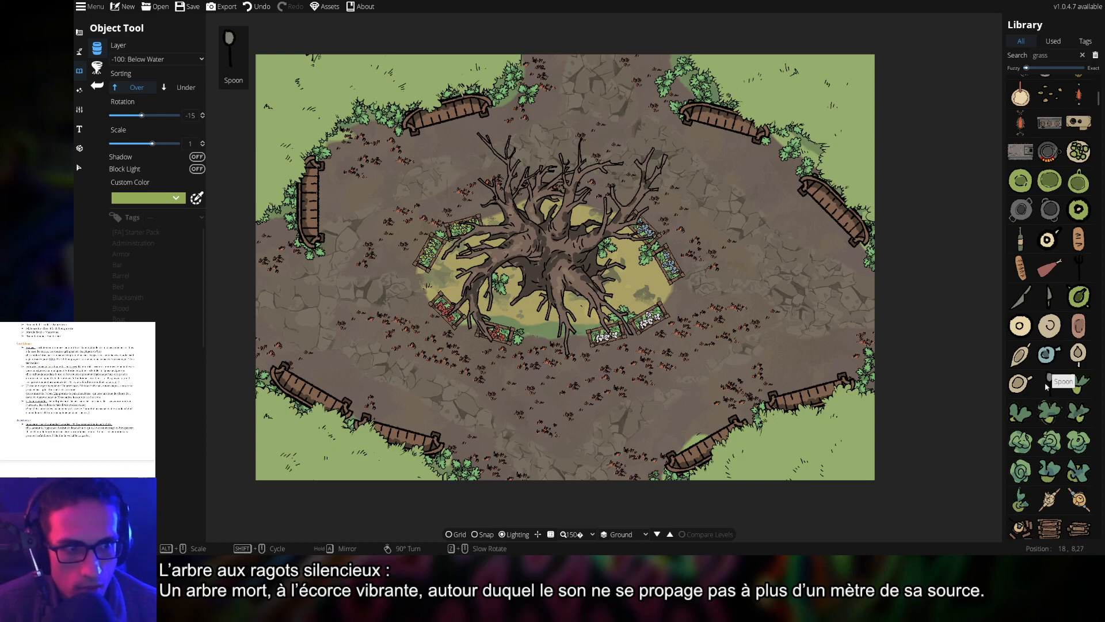
scroll(1053, 397, "down", 8)
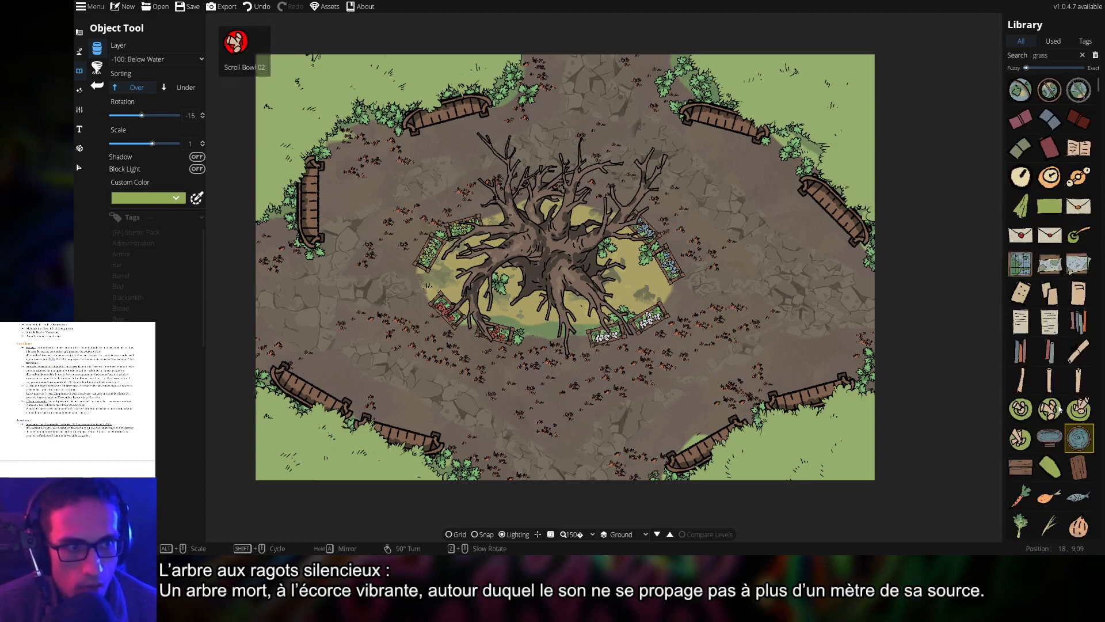
left_click(1049, 58)
type("tre")
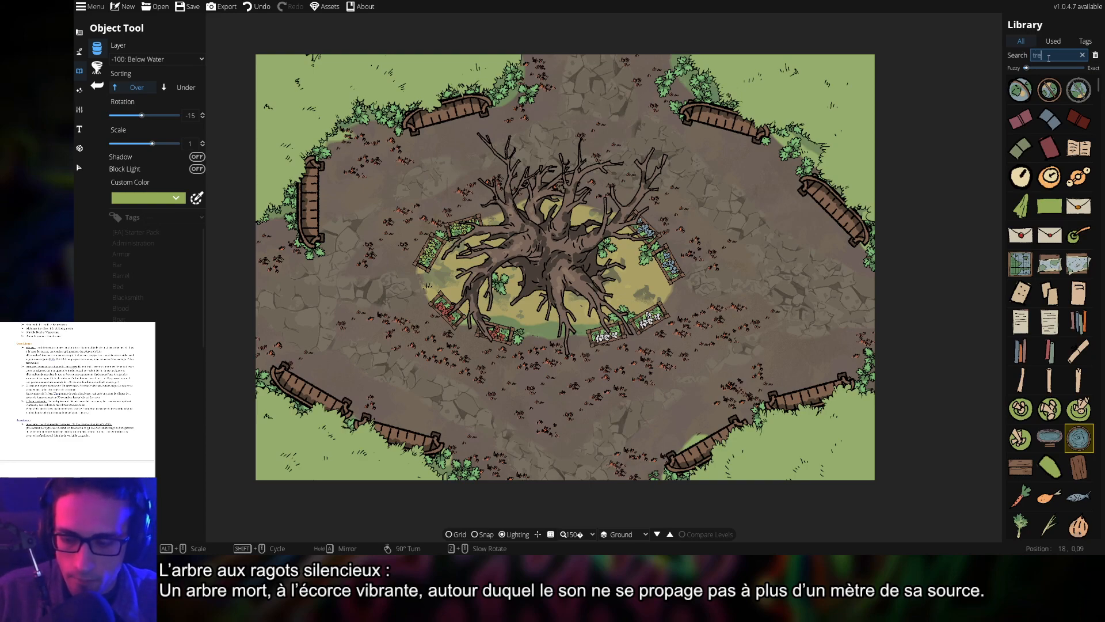
type("e")
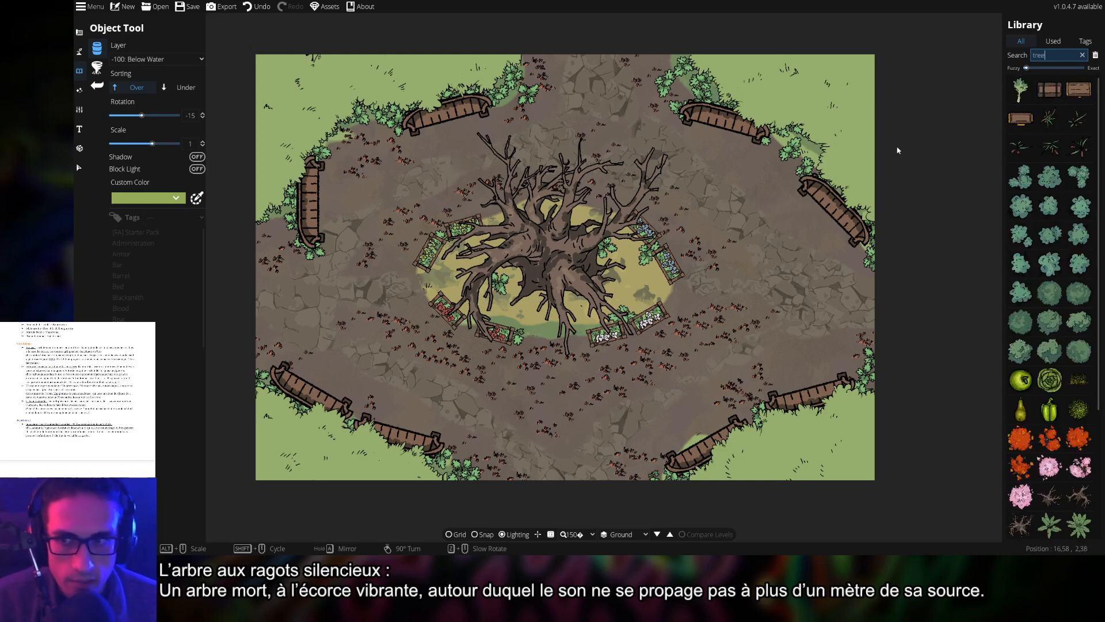
- Set the object layer to 400: User Layer 4 and preview the largest round green tree canopy over the plaza
left_click(118, 59)
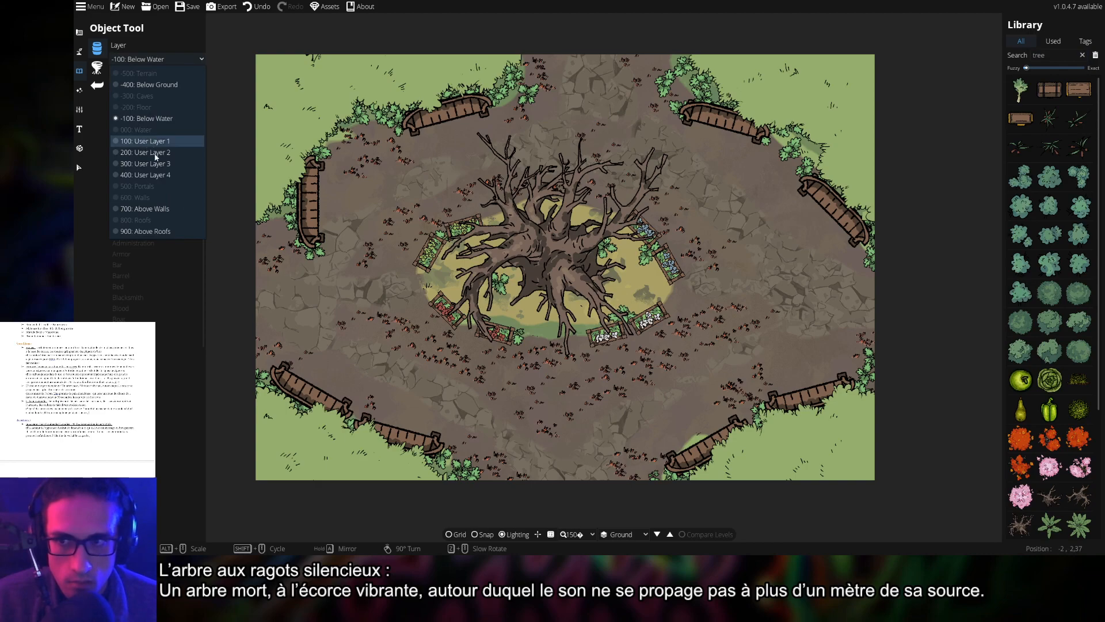
left_click(159, 175)
left_click(1079, 350)
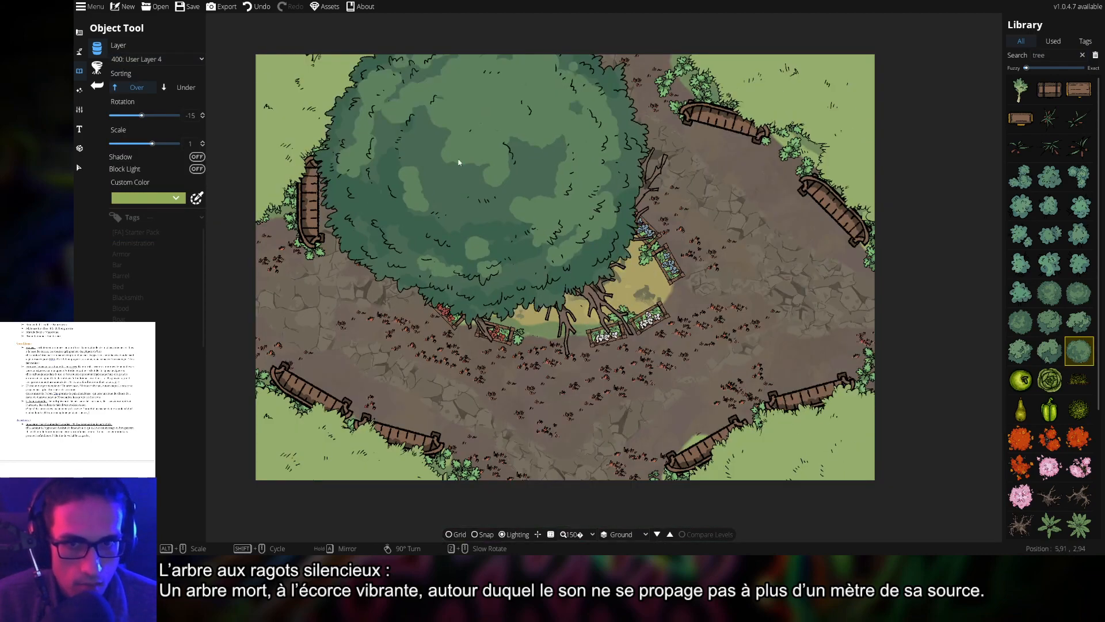
left_click_drag(422, 133, 534, 235)
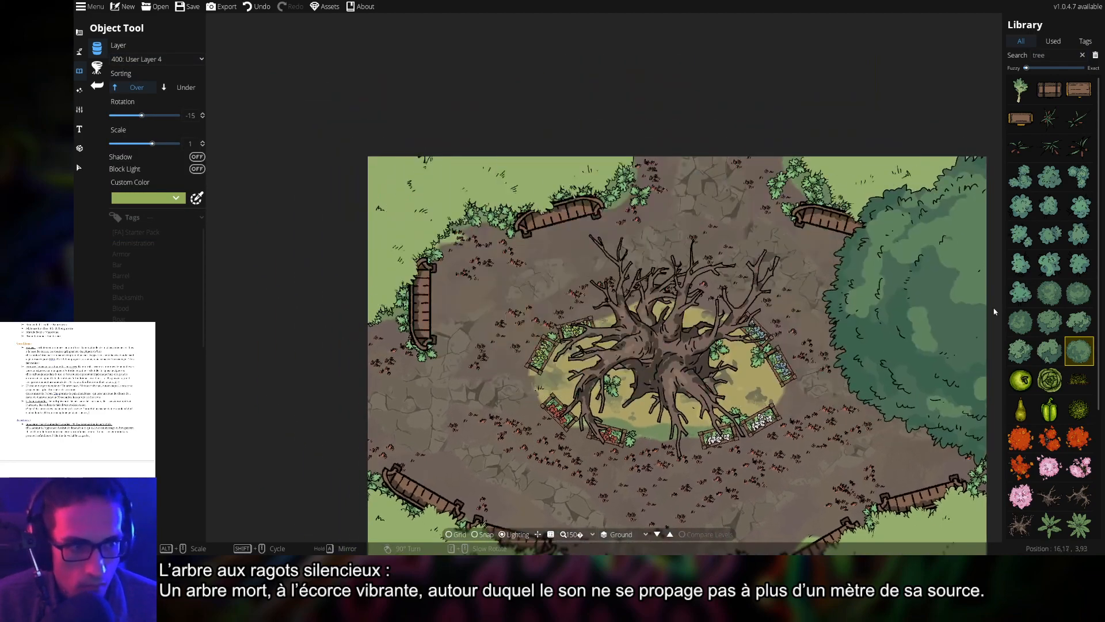
- Compare several round green tree canopies and a sparse leafy tree by previewing them over the map's edges
left_click(1050, 351)
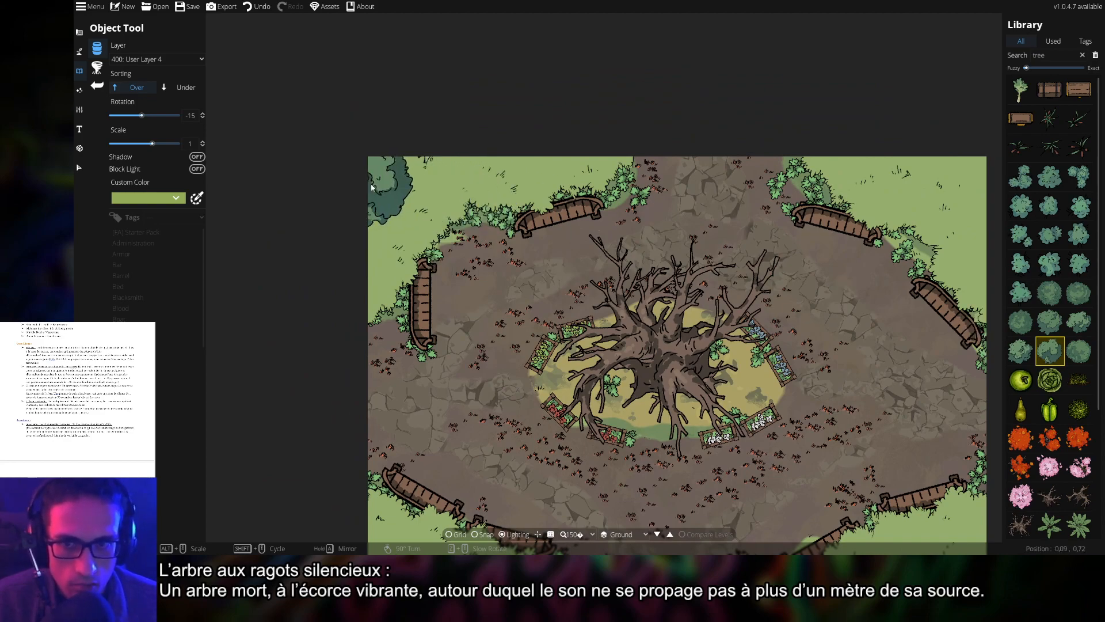
left_click(1028, 356)
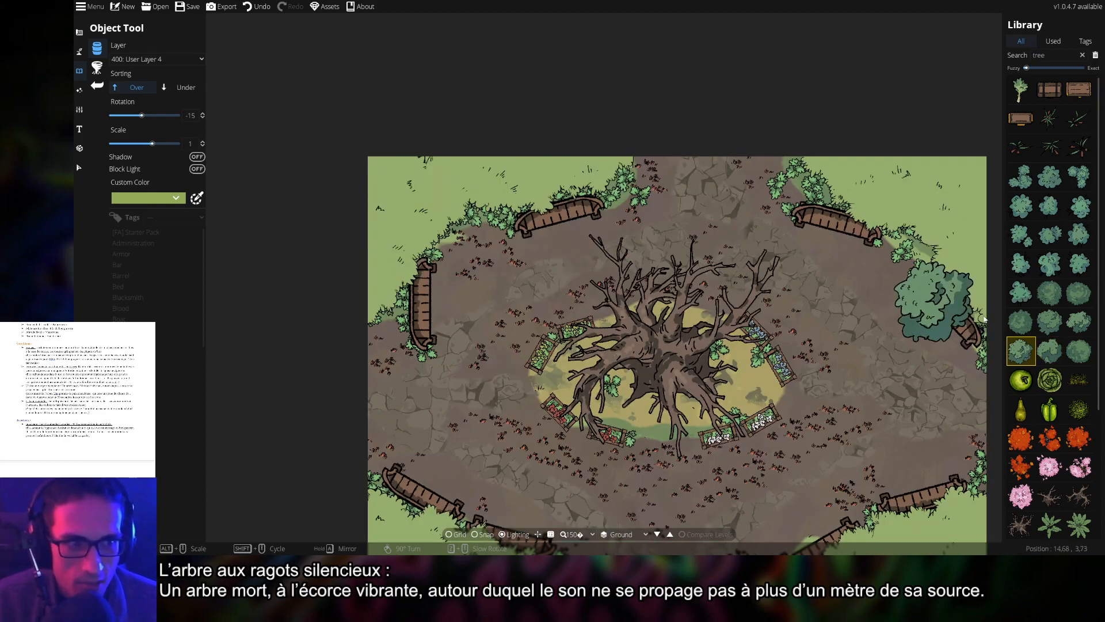
left_click(1022, 321)
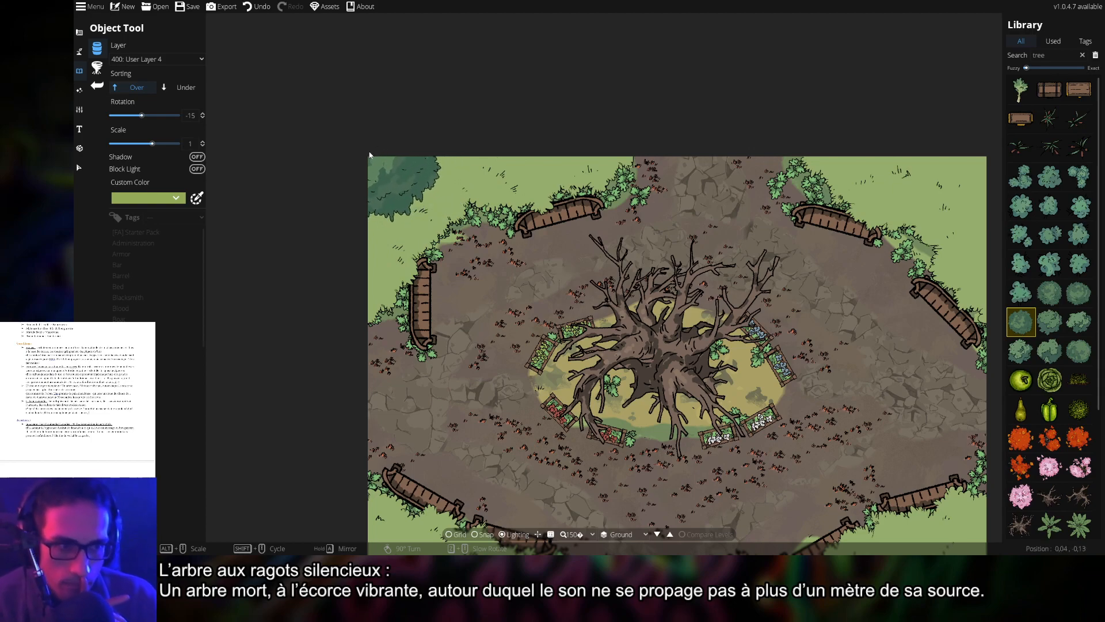
mouse_move(1047, 350)
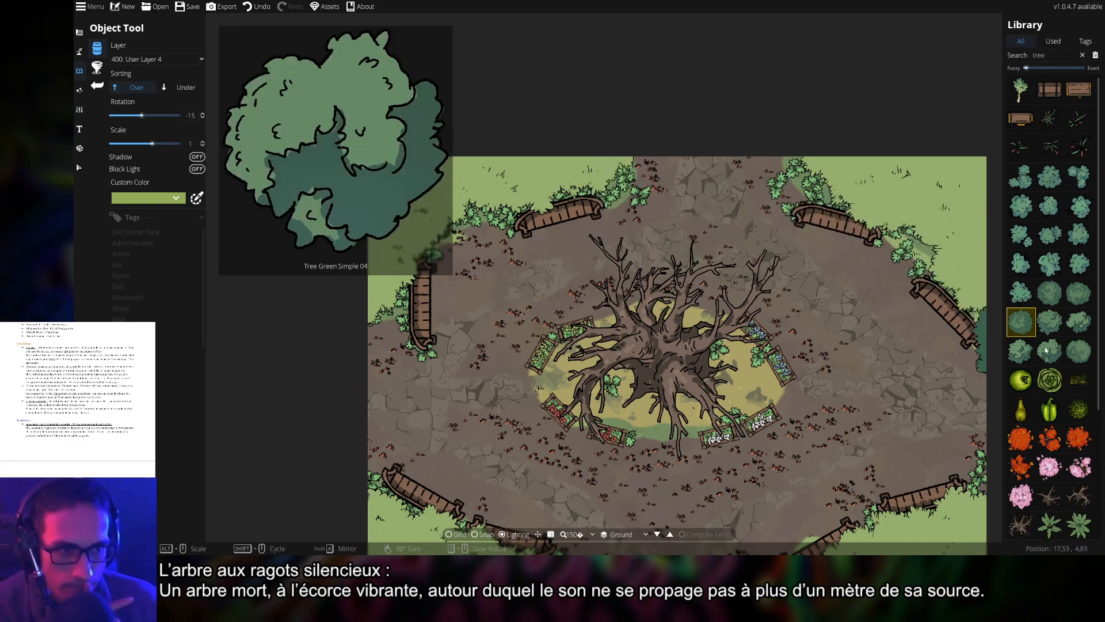
scroll(1036, 363, "down", 3)
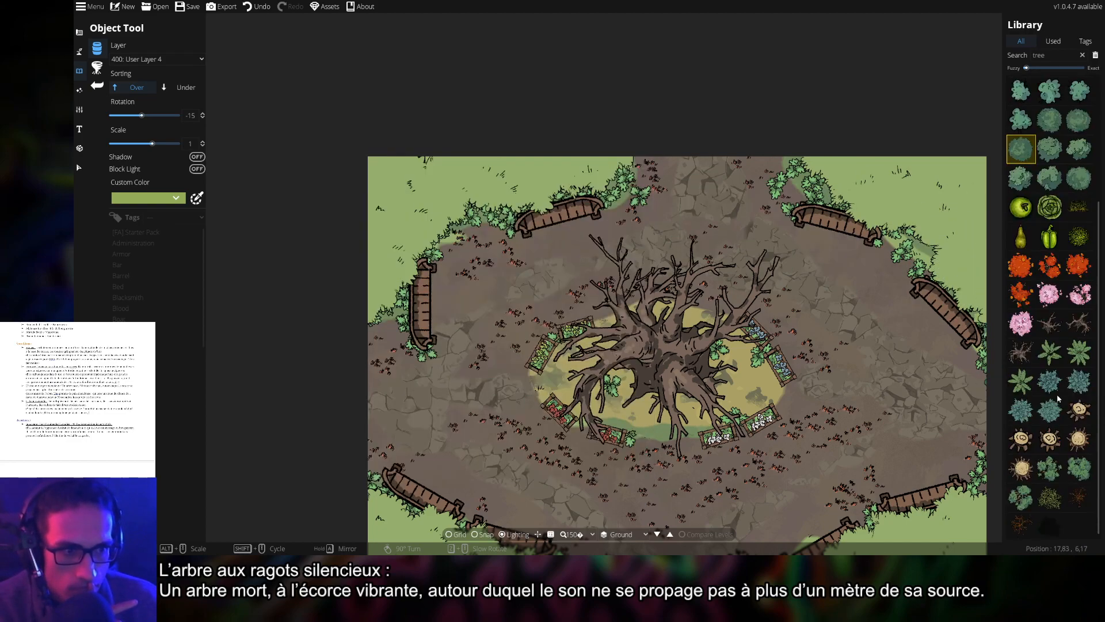
left_click(1050, 467)
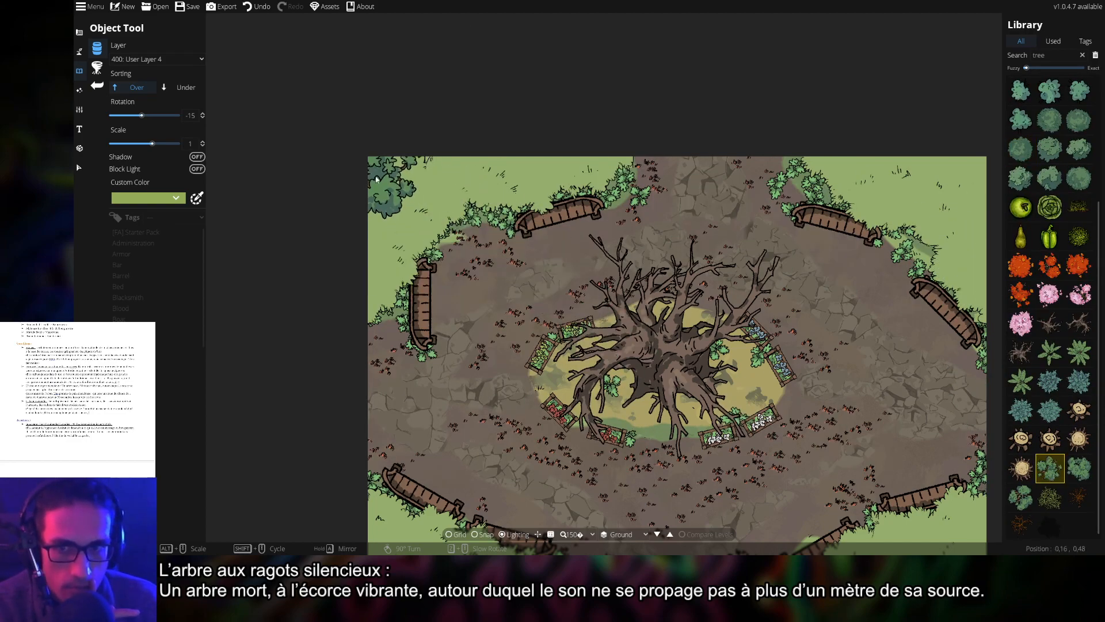
scroll(403, 191, "down", 2)
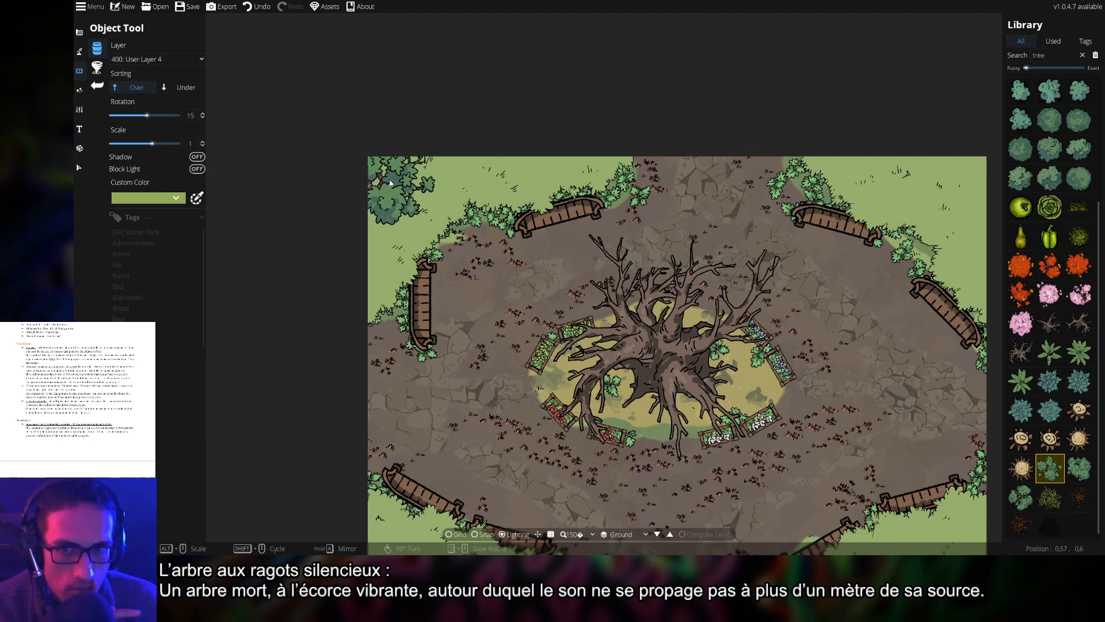
- Place the dense leafy green tree several times, varying its rotation, across the map's north-west corner and along the adjoining northern edge
left_click(1078, 468)
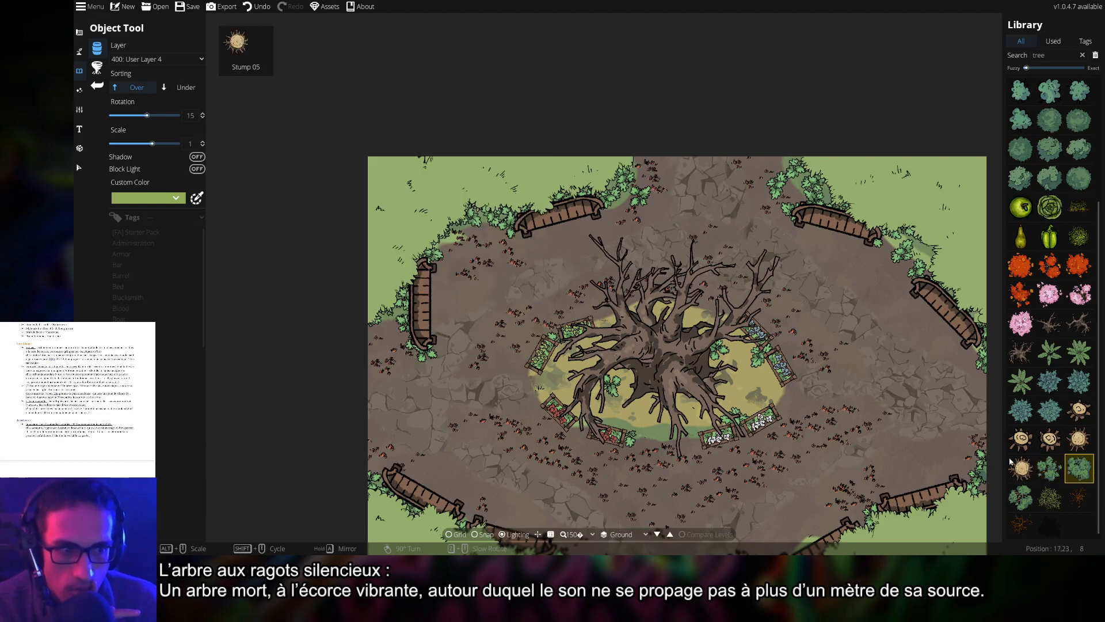
scroll(393, 183, "up", 11)
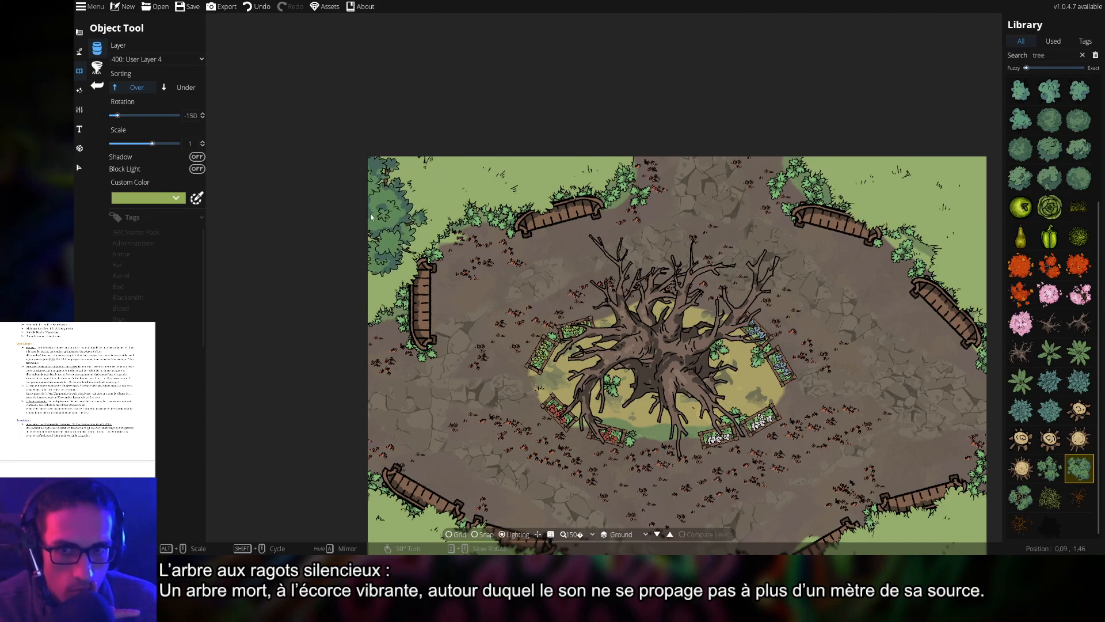
scroll(397, 190, "down", 5)
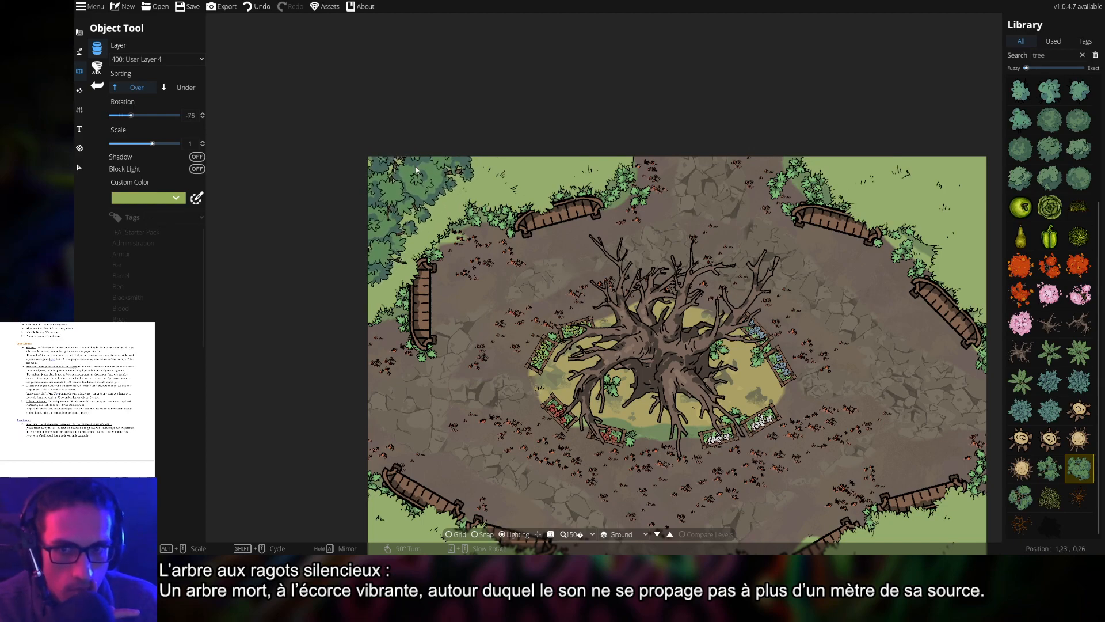
scroll(498, 139, "down", 10)
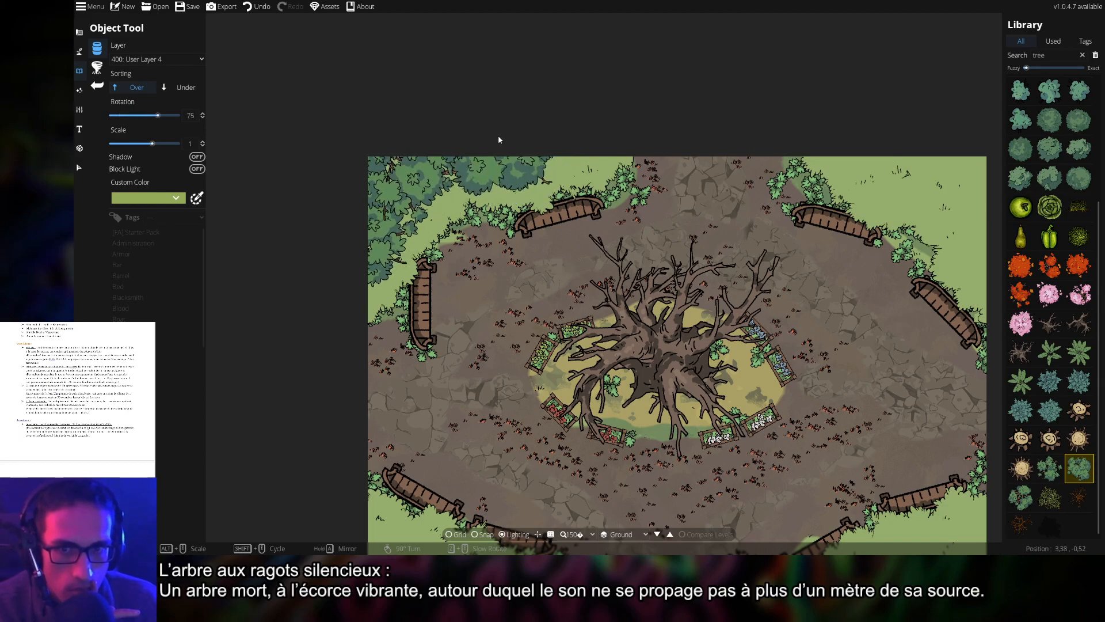
scroll(555, 131, "down", 8)
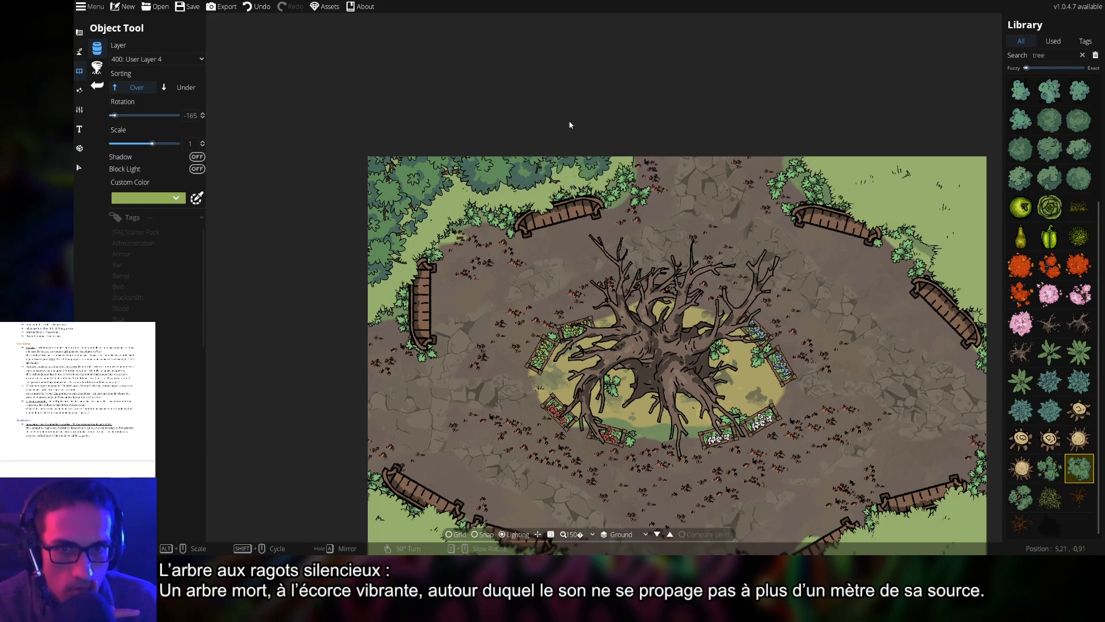
scroll(558, 128, "down", 1)
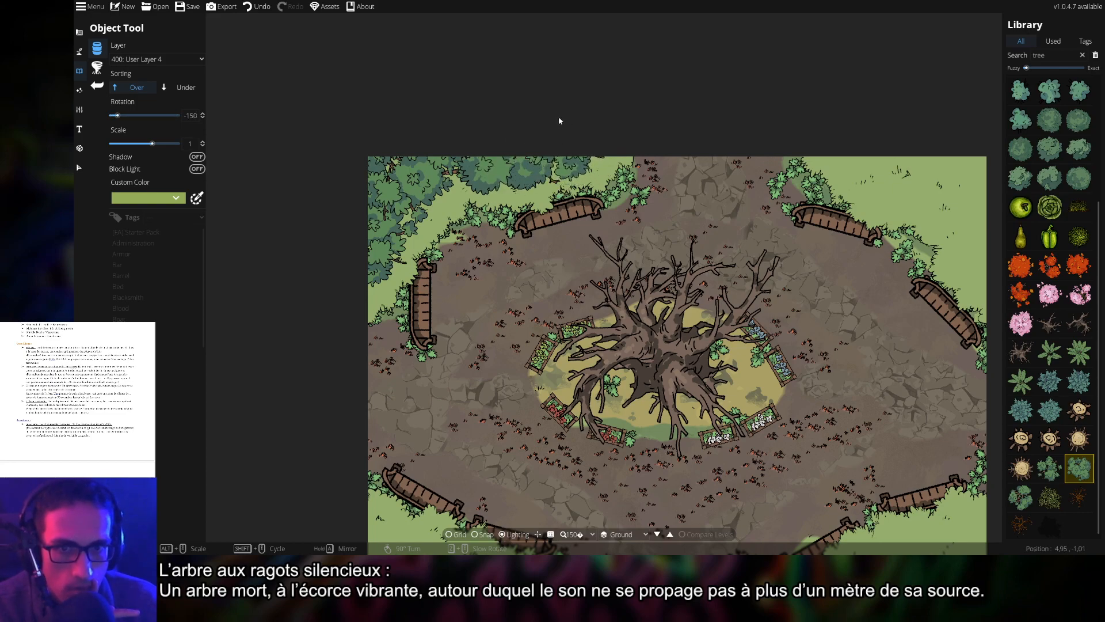
- Fill the grass in the map's north-east corner with leafy green trees in varied shapes and rotations
scroll(944, 184, "down", 6)
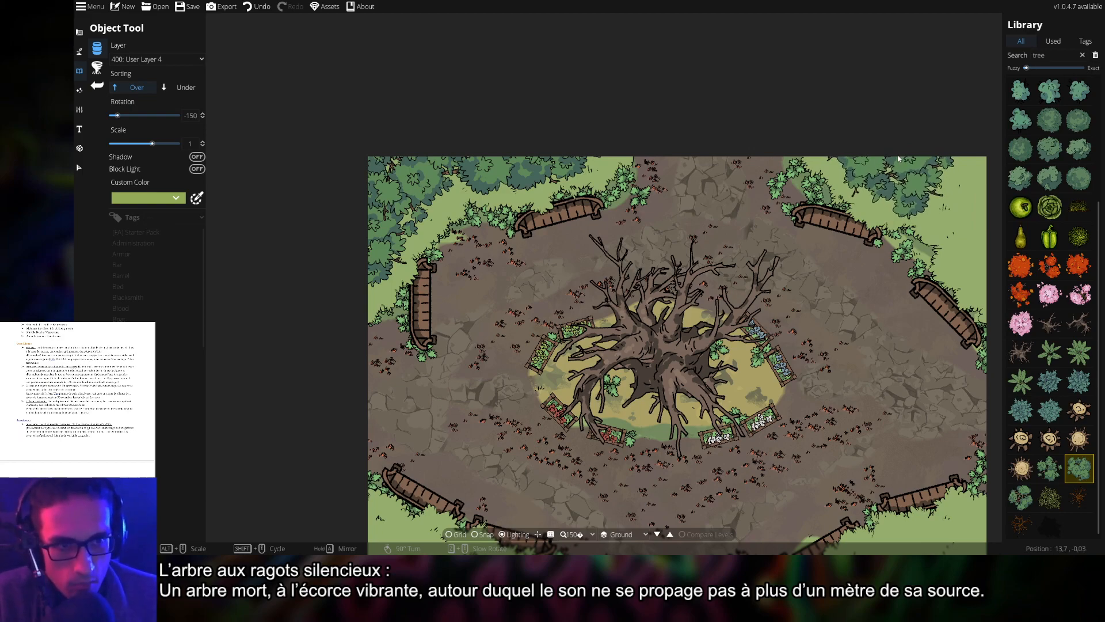
scroll(989, 230, "down", 1, "shift")
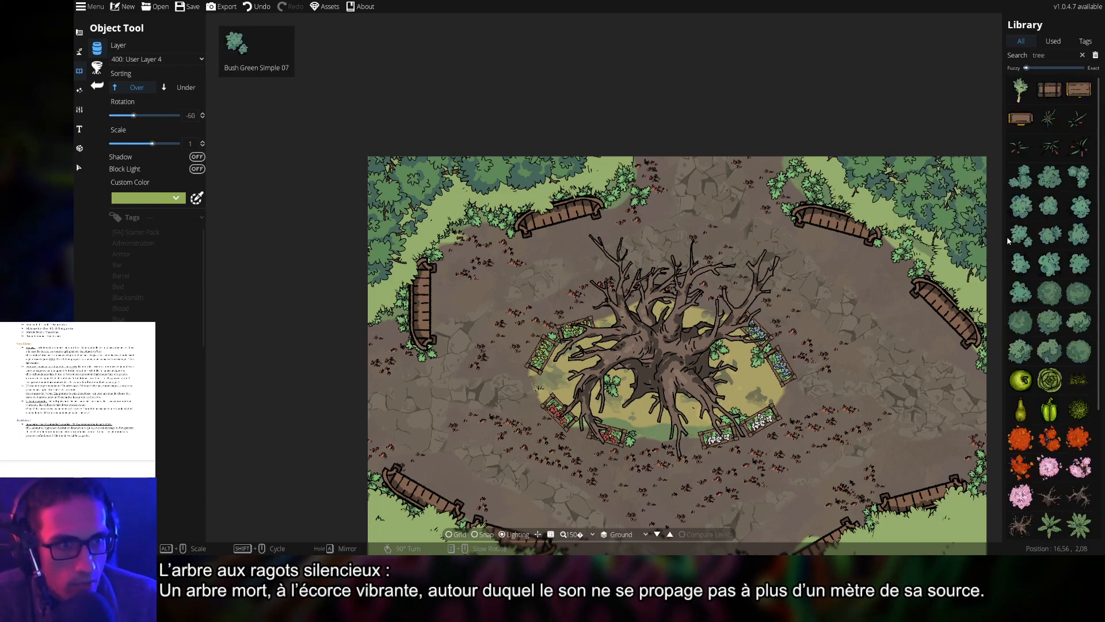
scroll(990, 250, "down", 5)
- Place rotated leafy green trees over the grass in the map's south-east corner, behind the benches
left_click_drag(930, 202, 724, 139)
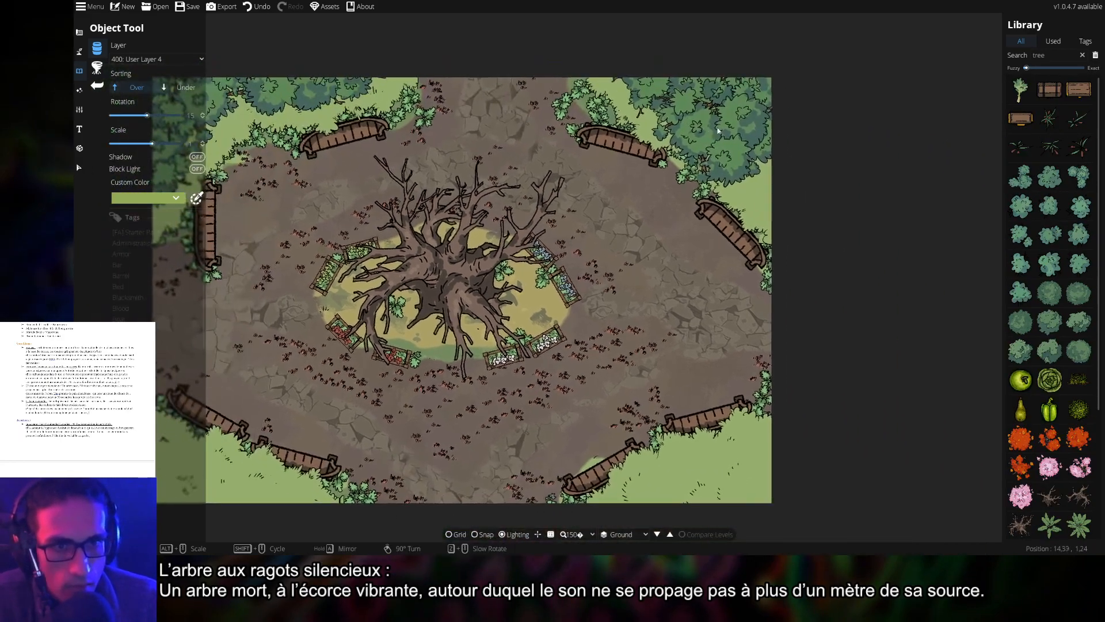
left_click_drag(788, 453, 924, 311)
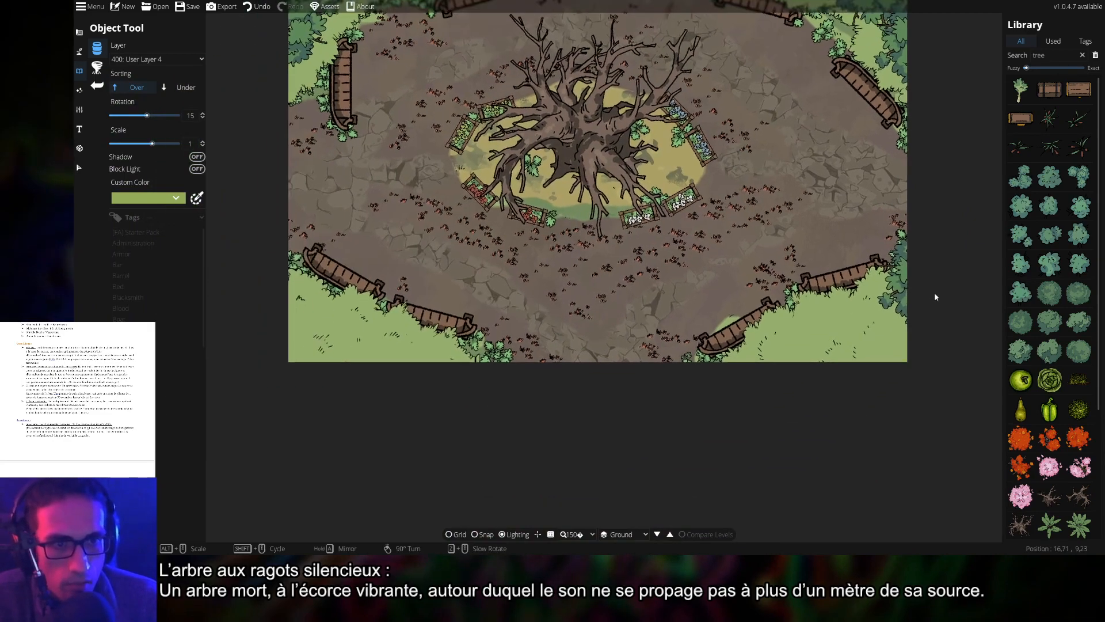
scroll(855, 373, "down", 9)
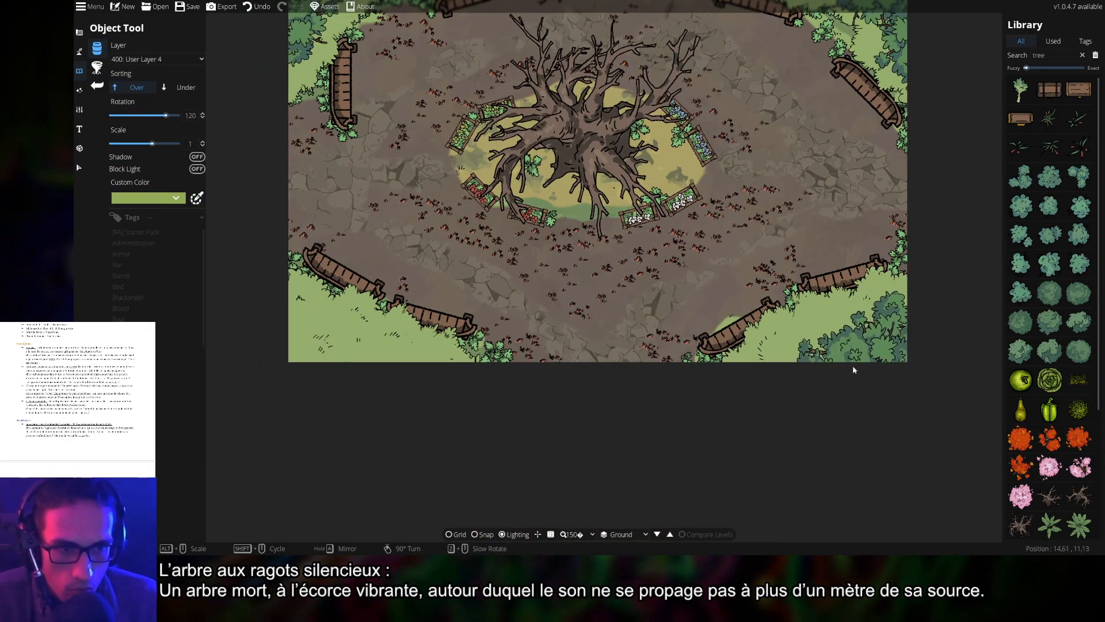
left_click(852, 366)
scroll(807, 394, "down", 3)
- Cover the grass in the map's south-west corner with leafy green trees at different rotations
left_click_drag(601, 425, 727, 436)
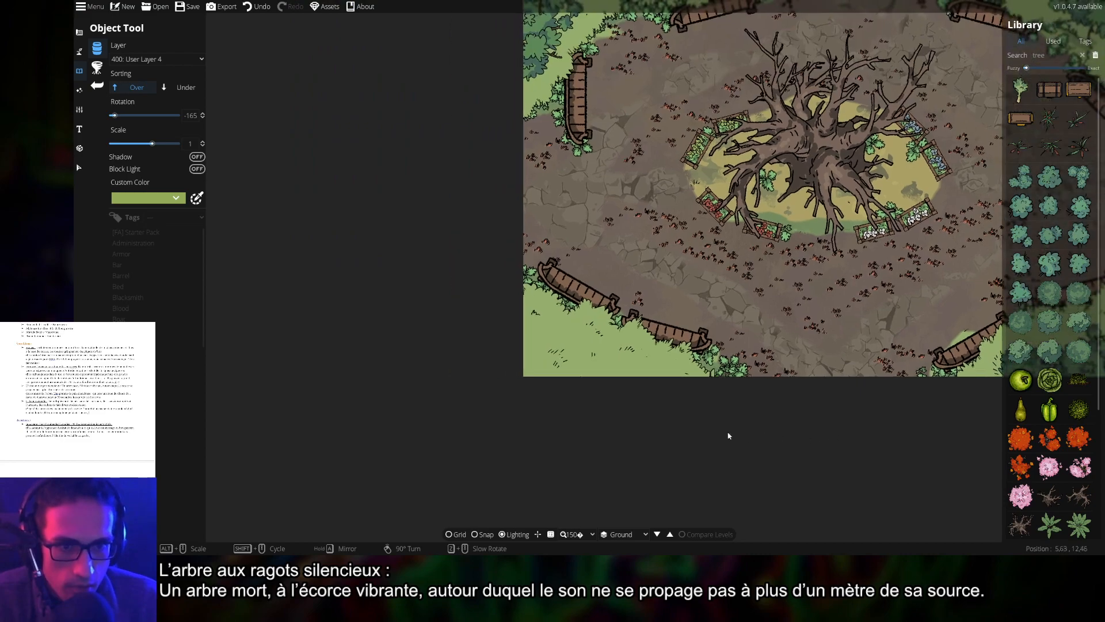
scroll(593, 405, "up", 5)
scroll(592, 403, "up", 10)
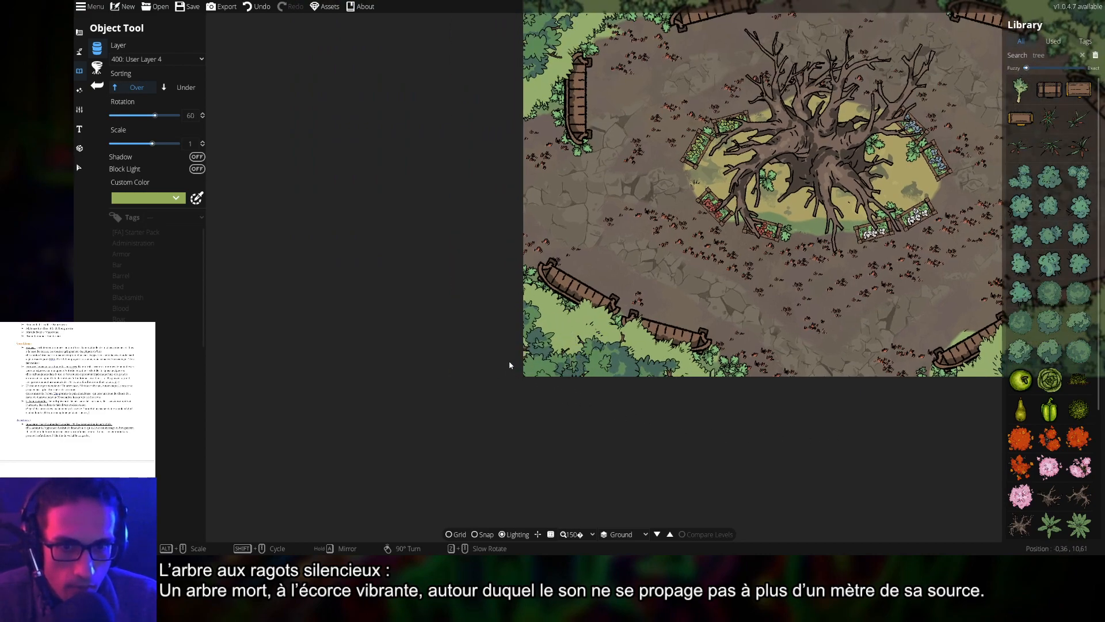
scroll(510, 360, "up", 2)
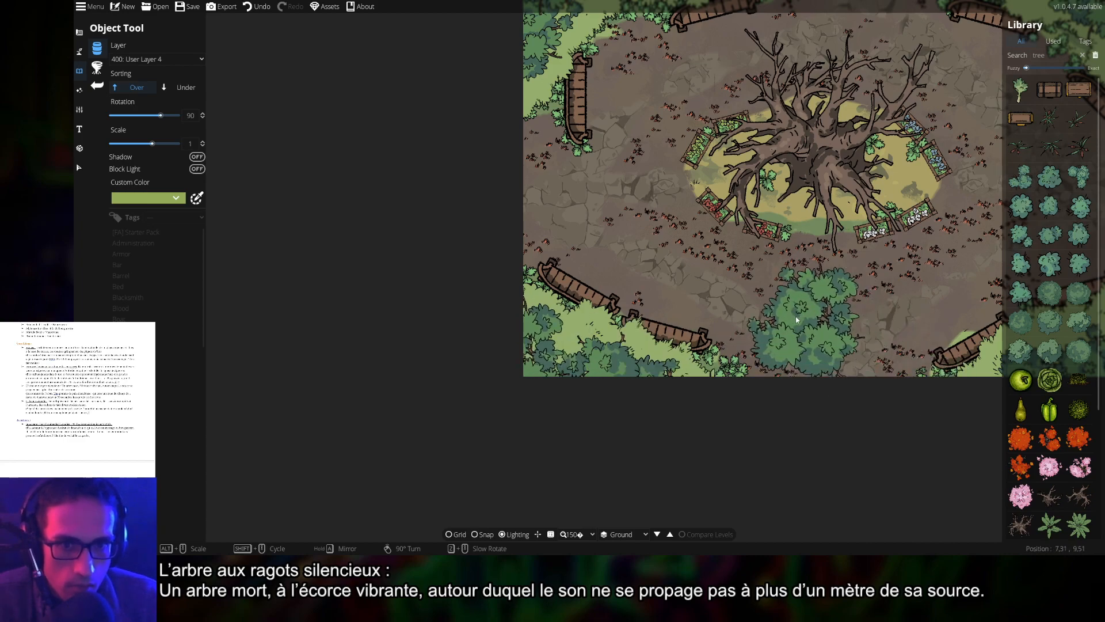
- Examine the whole plaza and the tree assets, previewing a small twig and a wooden object, and check the Scatter Tool
left_click_drag(876, 185, 691, 278)
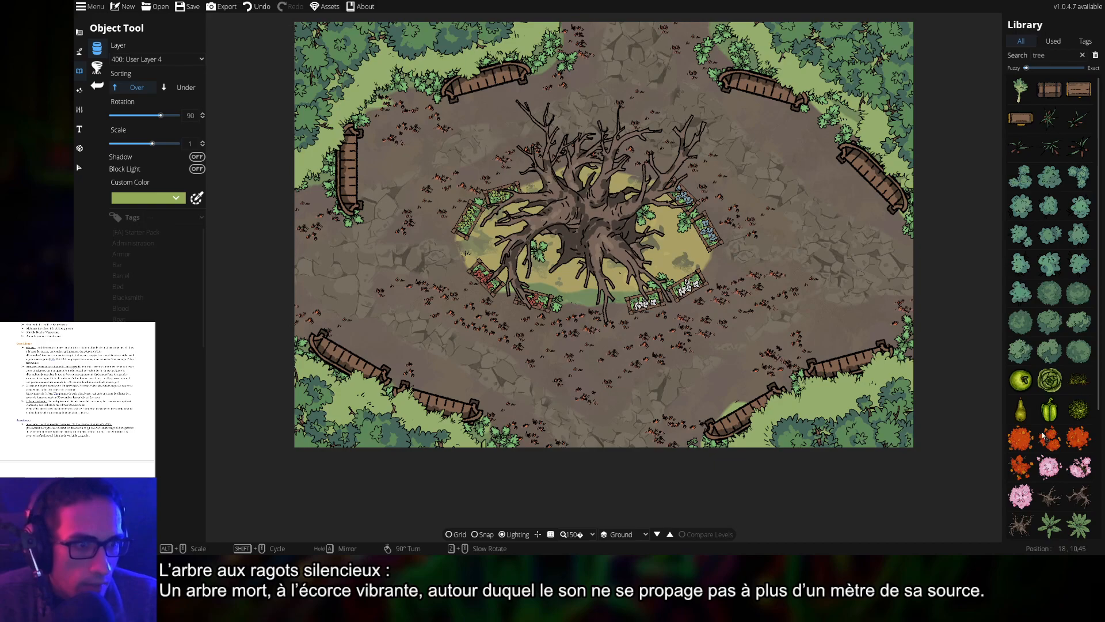
scroll(1053, 438, "down", 3)
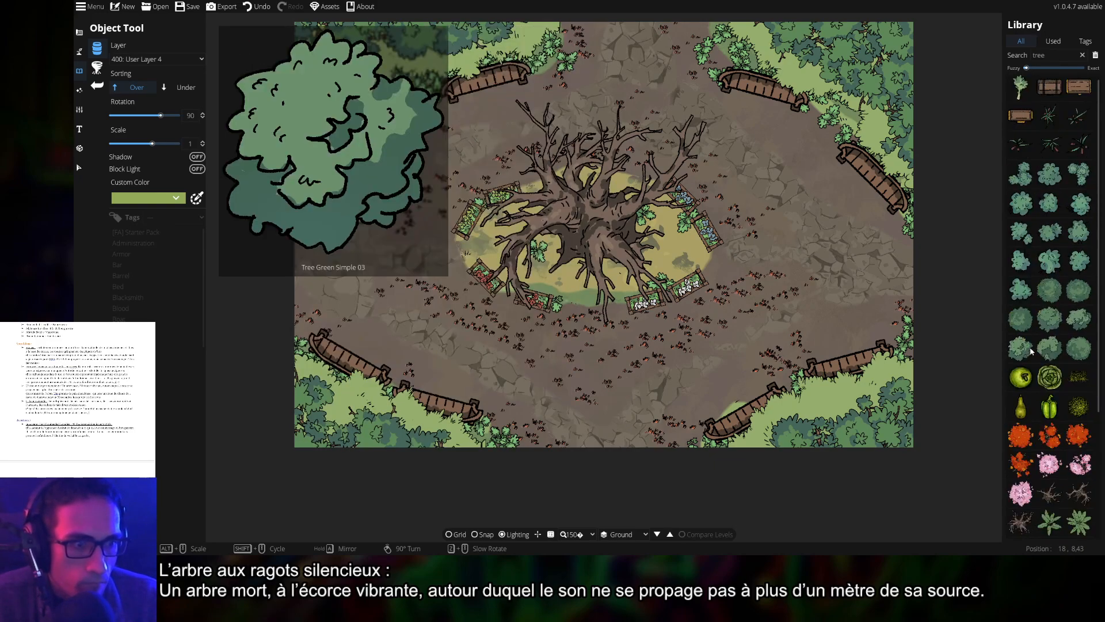
scroll(1036, 259, "up", 3)
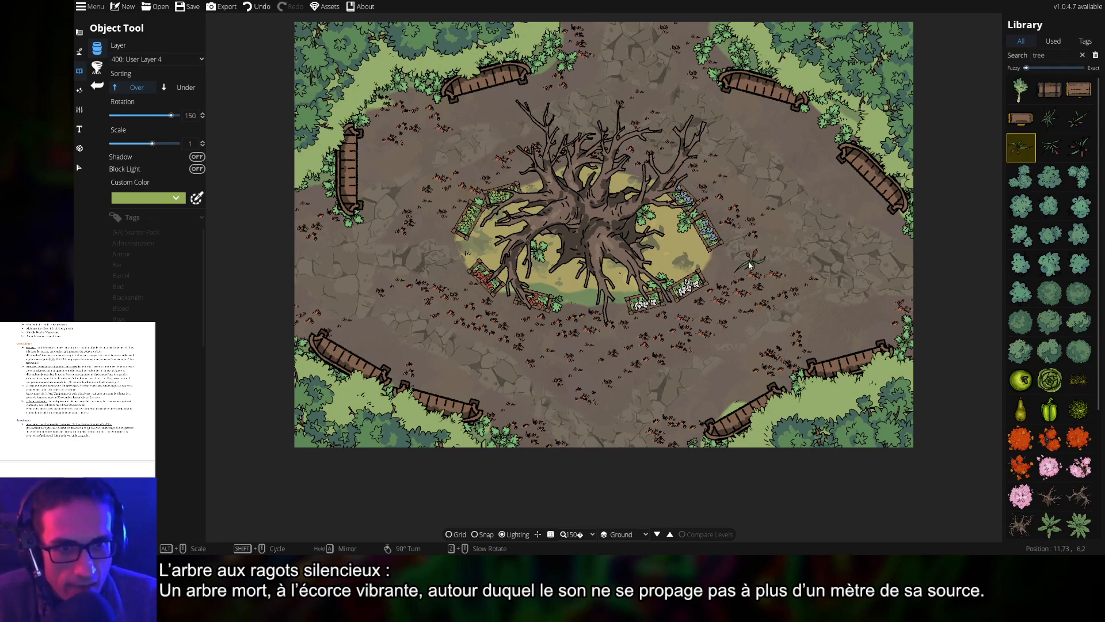
left_click(1021, 119)
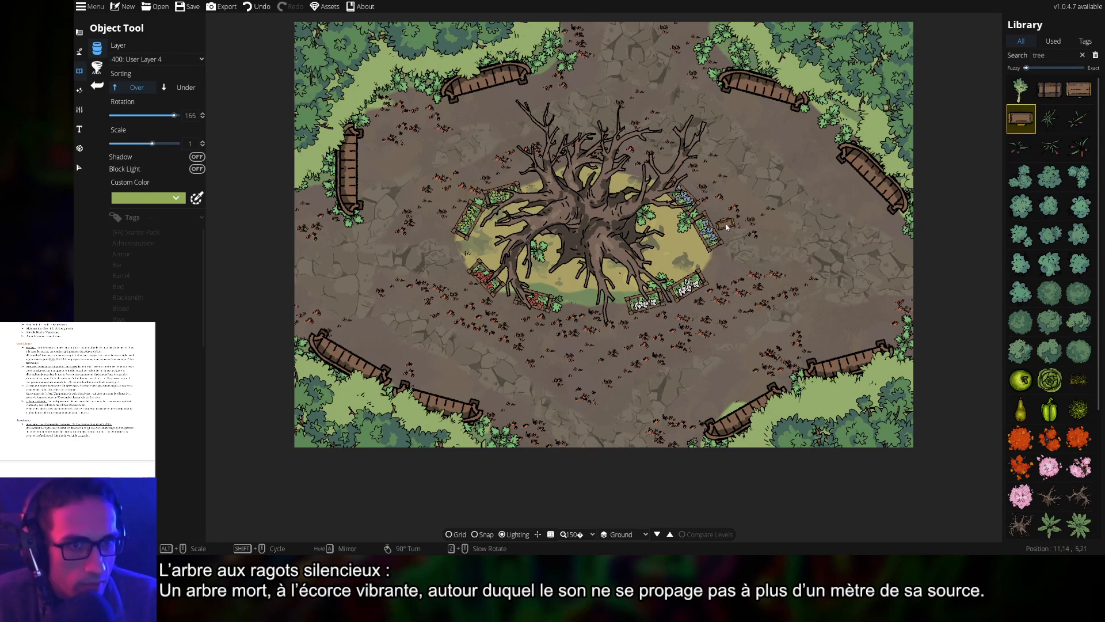
mouse_move(1023, 151)
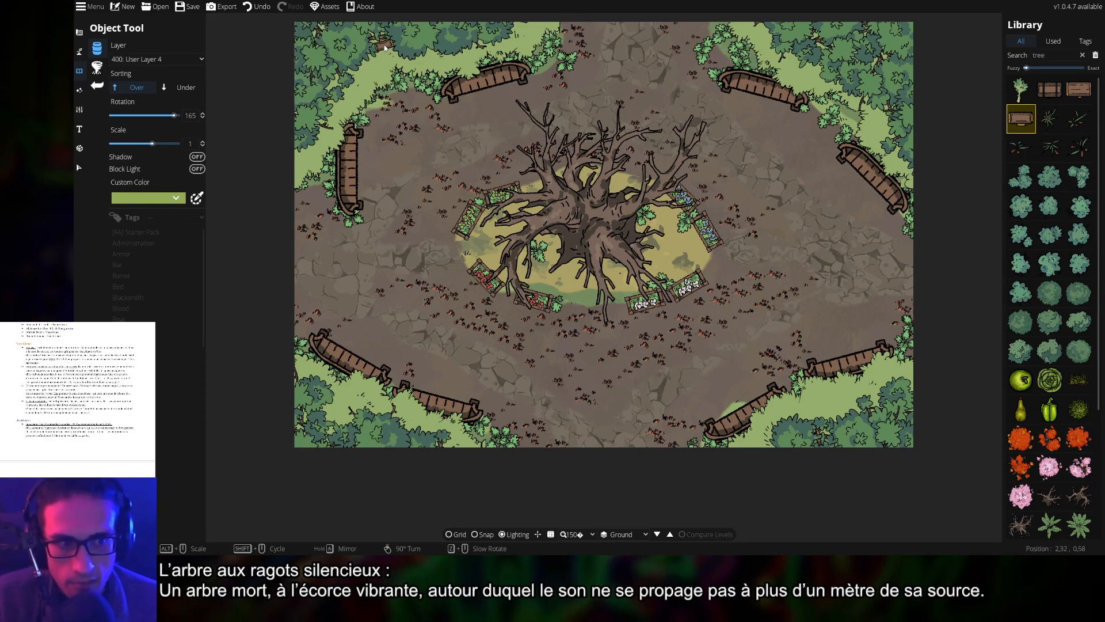
left_click(98, 66)
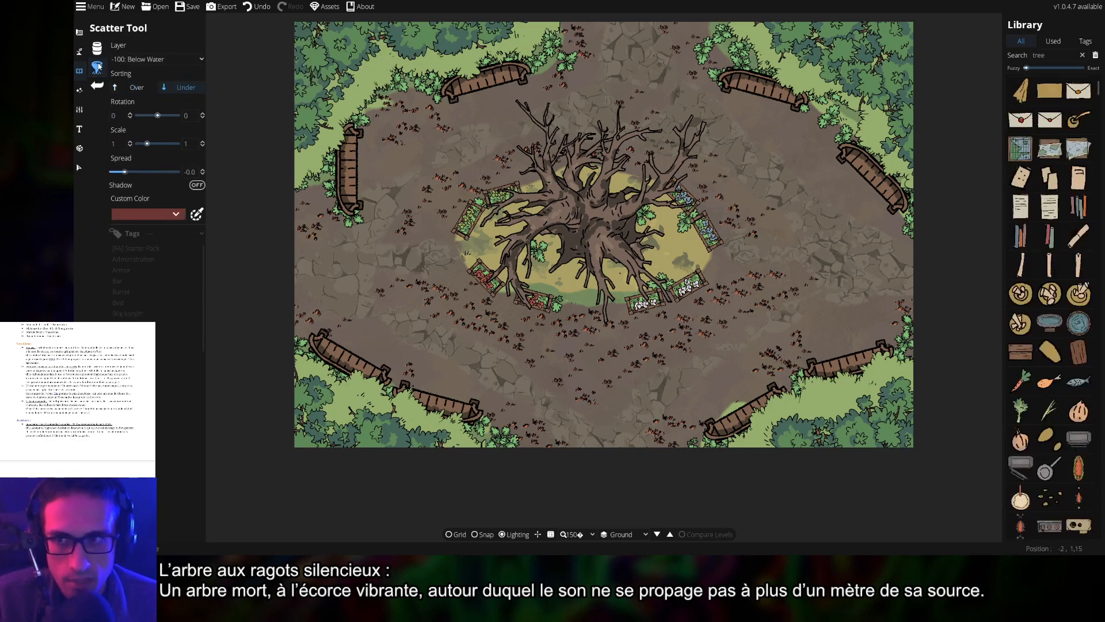
left_click(99, 51)
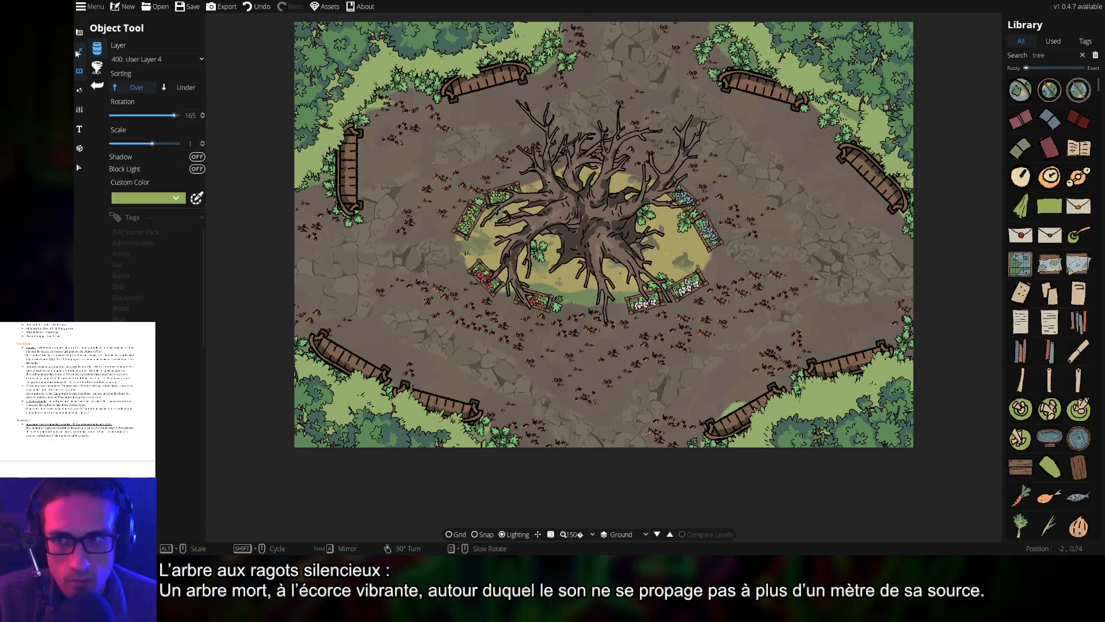
- Switch to the Path Tool, choose the dark shadow path and try a curved stroke east of the dead tree
left_click(79, 53)
left_click(120, 109)
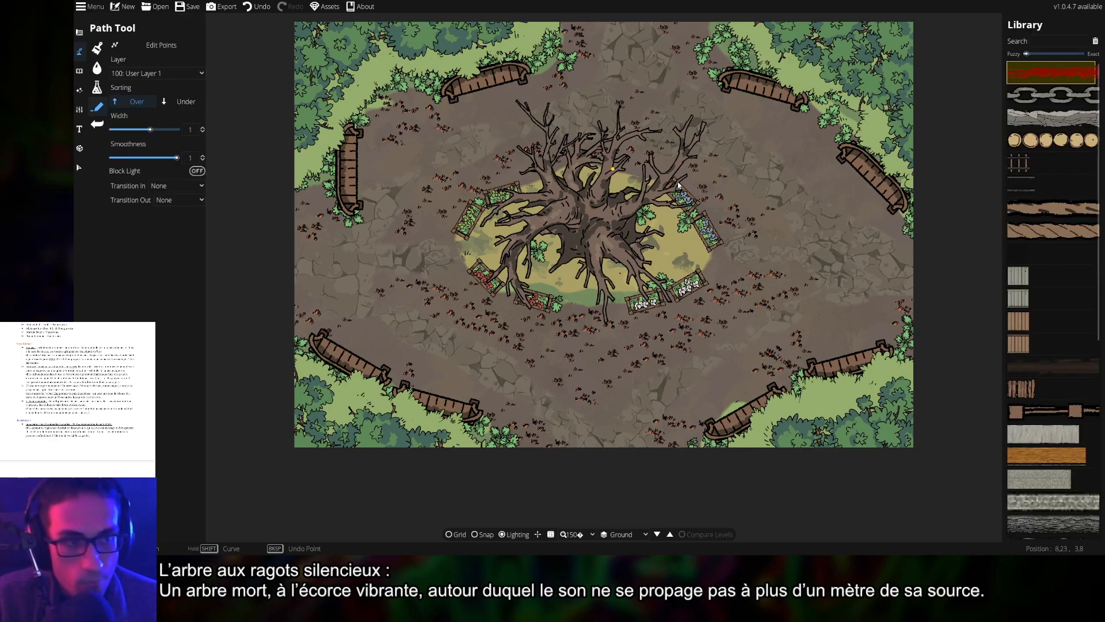
left_click(1051, 366)
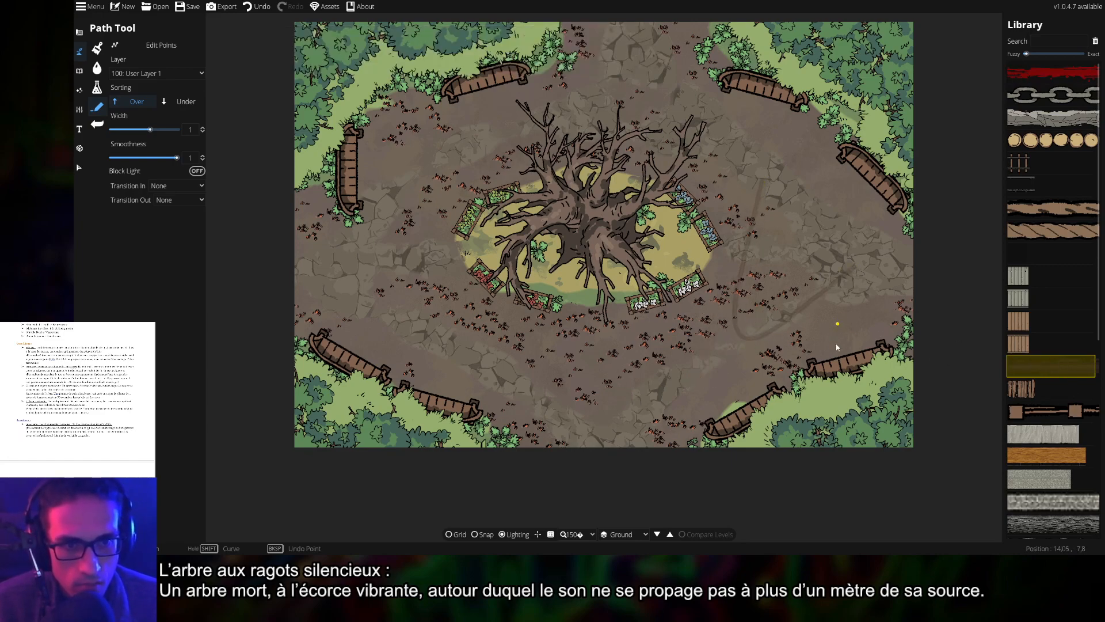
scroll(703, 331, "up", 1)
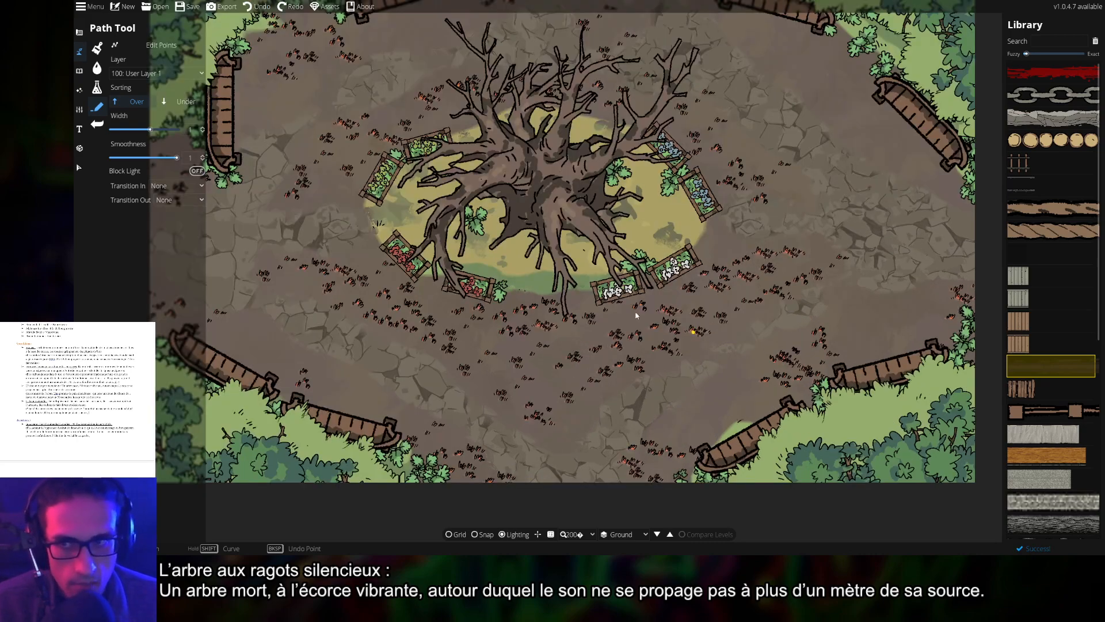
- Increase the path width, try wider shadow strokes across the paving east of the tree, and undo them
left_click_drag(702, 242, 439, 199)
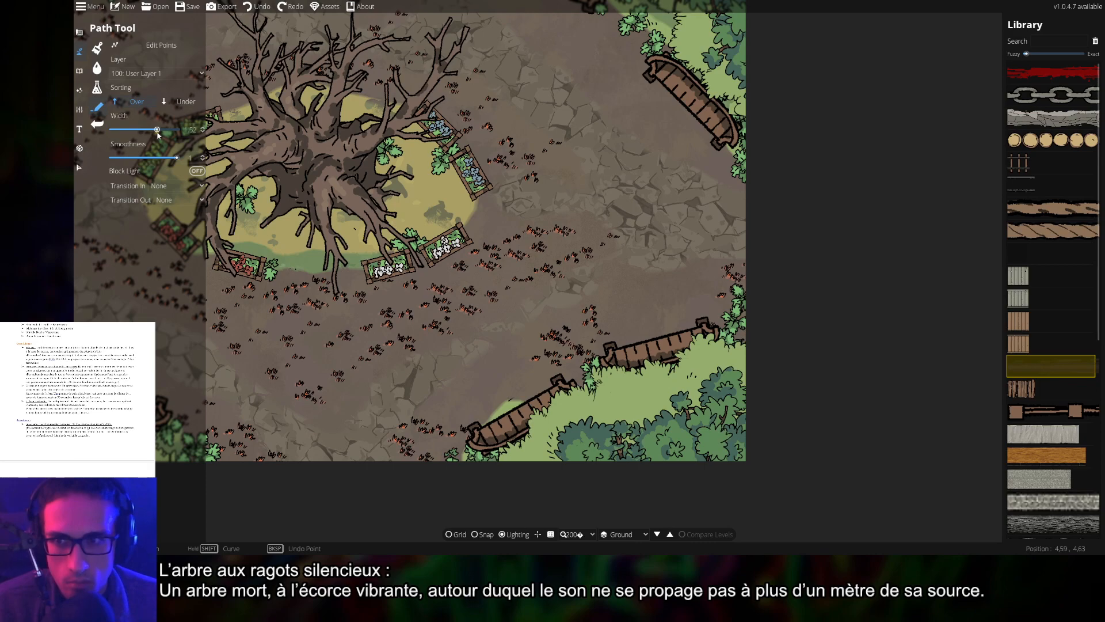
left_click(571, 144)
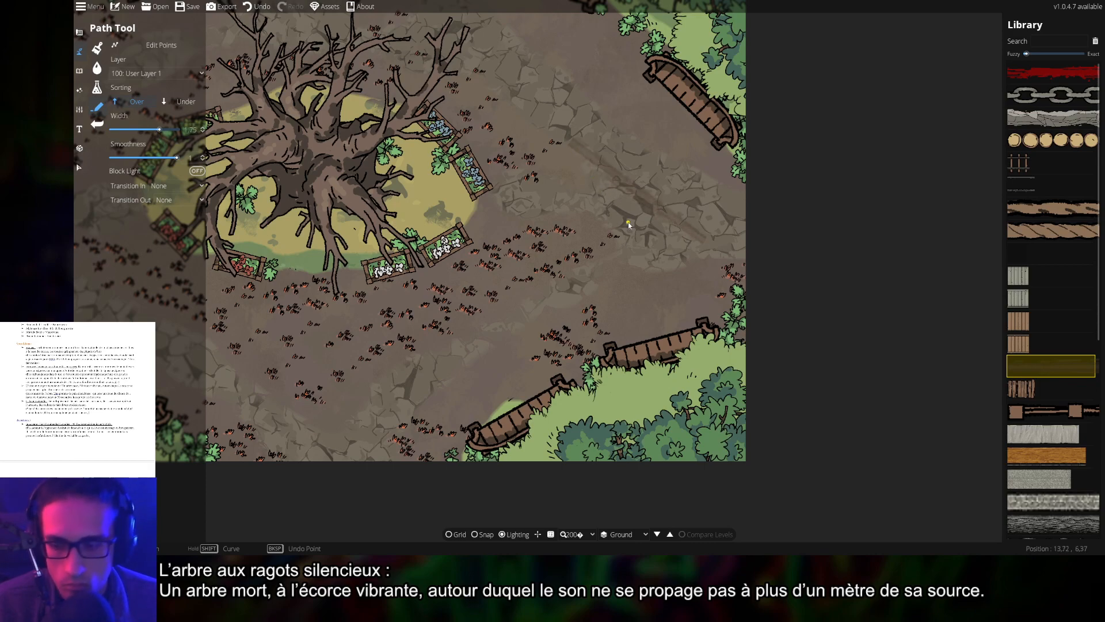
key("ctrl+z")
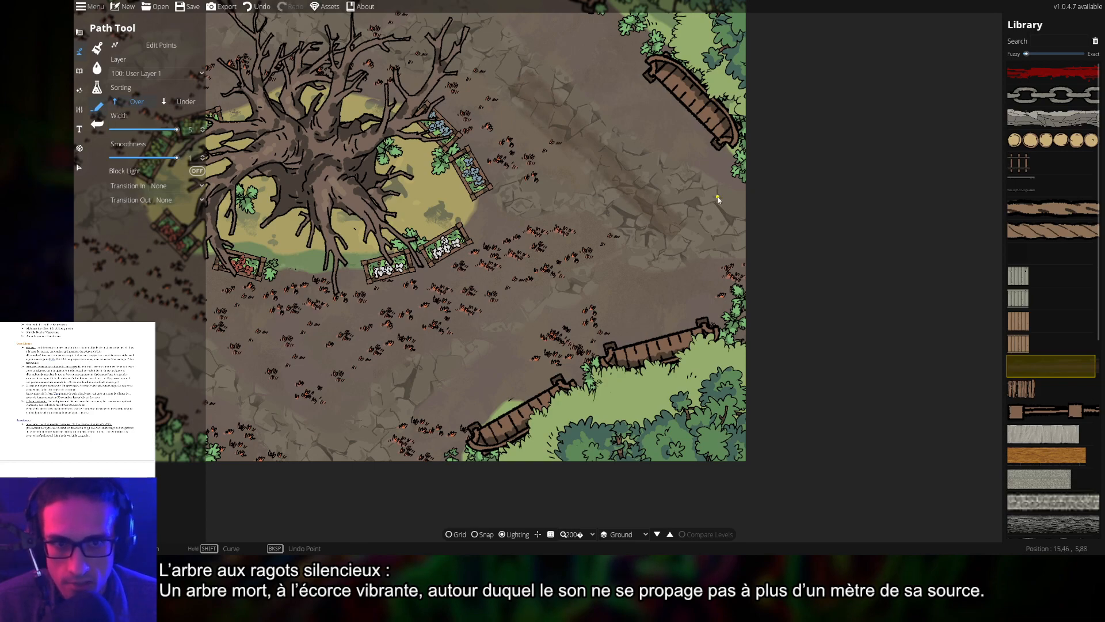
key("ctrl+z")
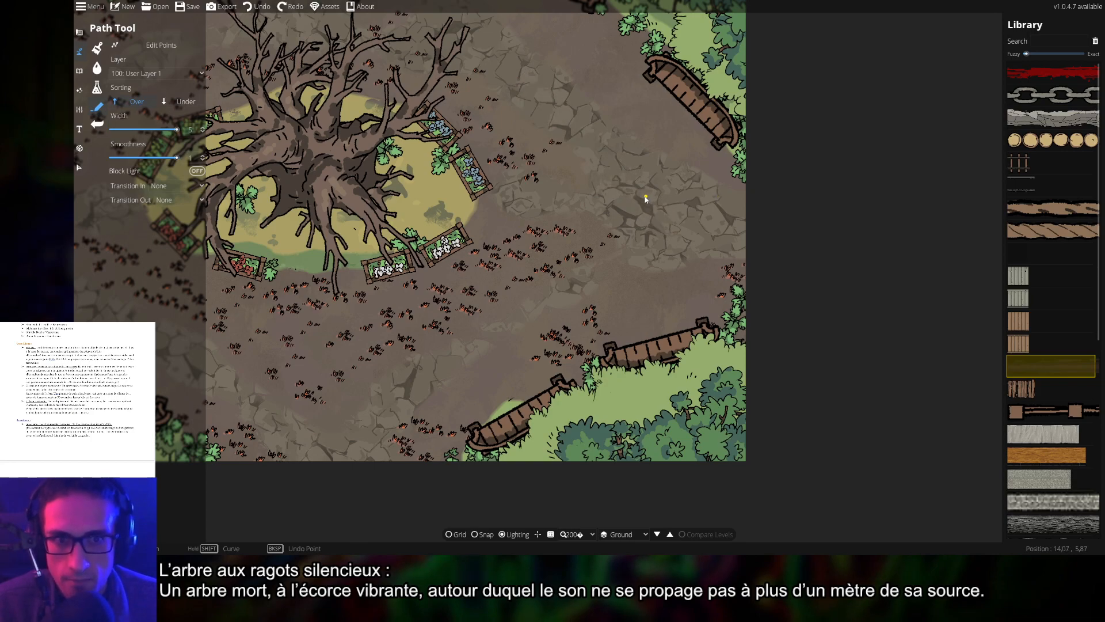
- Set both Transition In and Transition Out of the shadow path to Fade
left_click(179, 186)
left_click(178, 212)
left_click(179, 200)
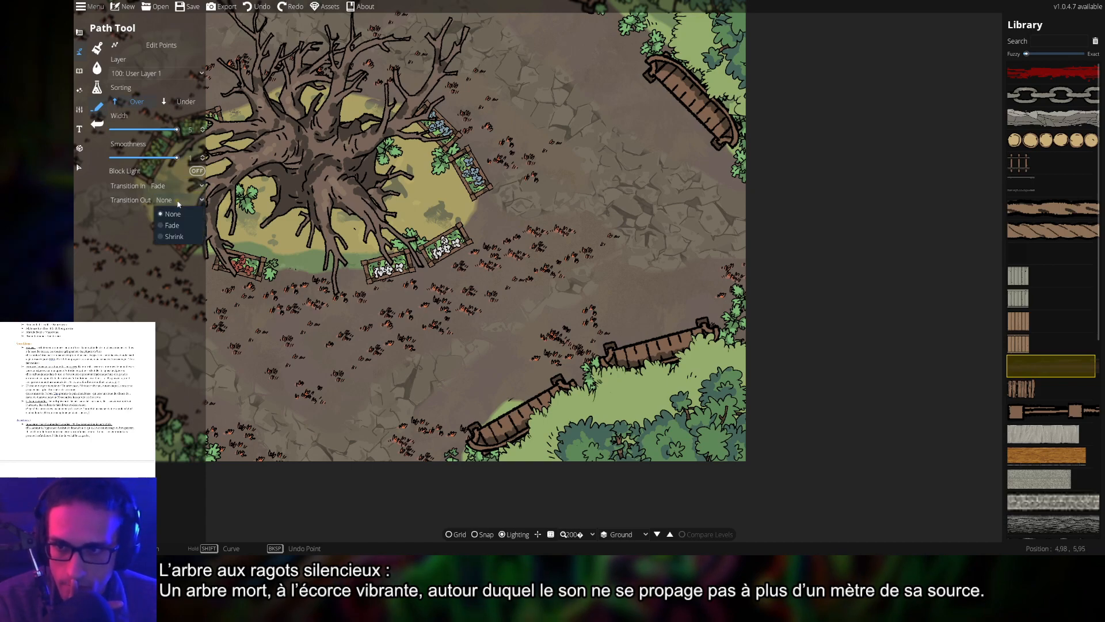
left_click(172, 225)
- Keep the path on User Layer 1 and draw a shadow path from the map's east edge to its north edge
left_click_drag(620, 252, 691, 316)
scroll(662, 316, "down", 5)
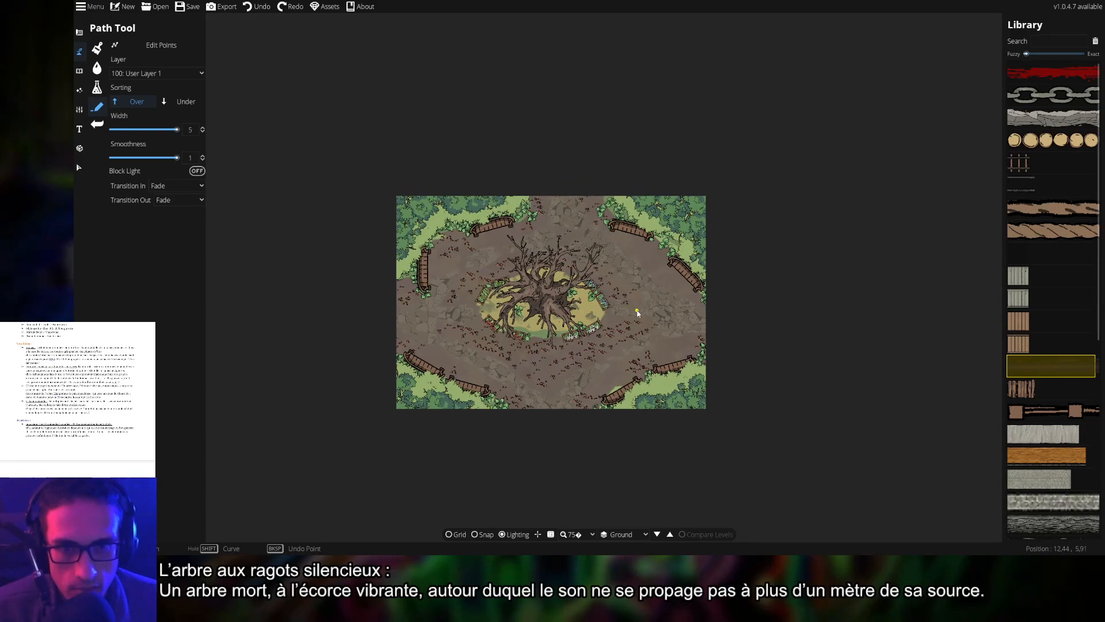
scroll(639, 312, "up", 2)
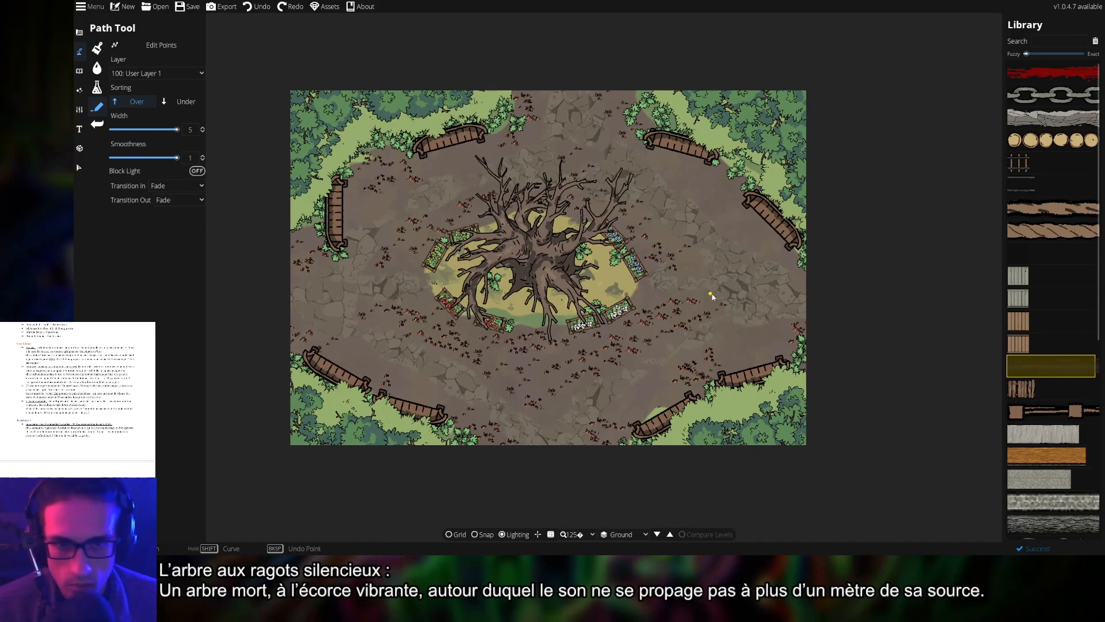
left_click(155, 74)
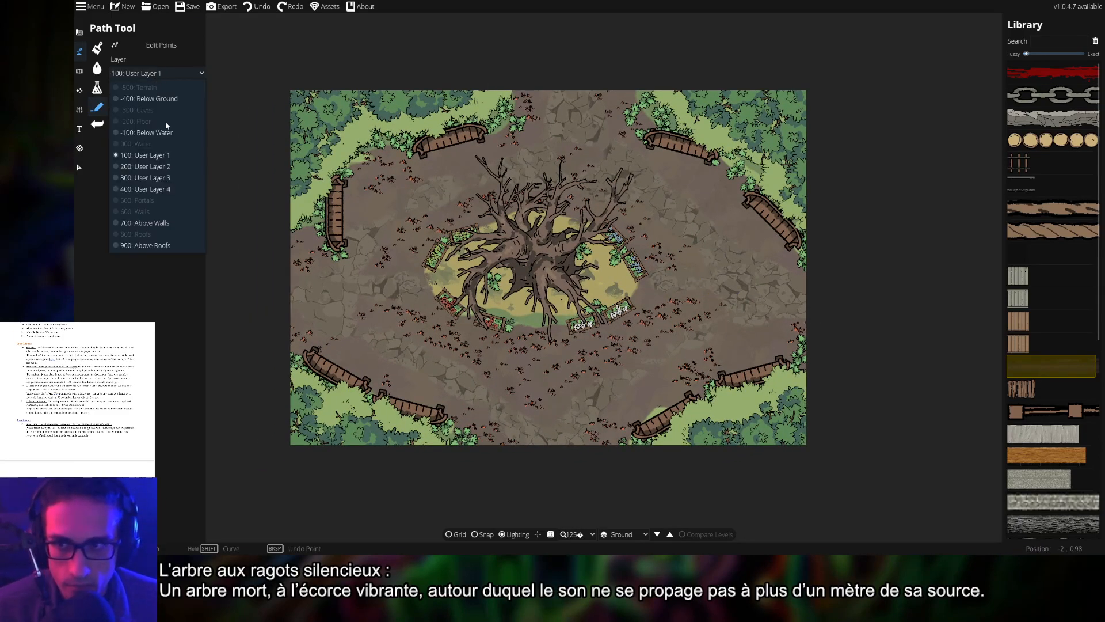
left_click(164, 162)
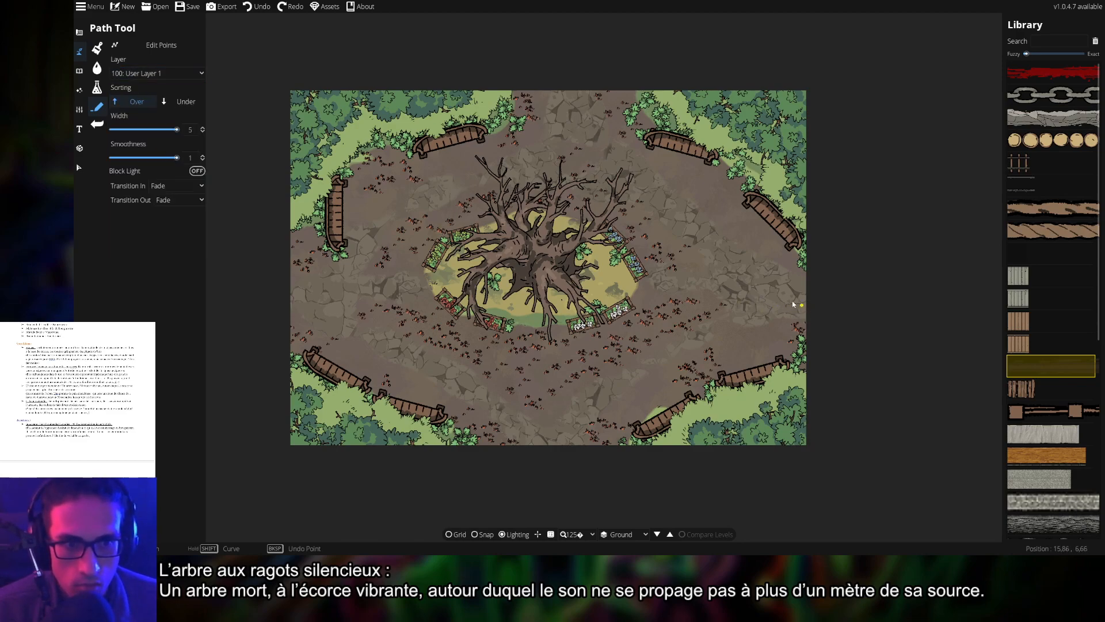
left_click(716, 270)
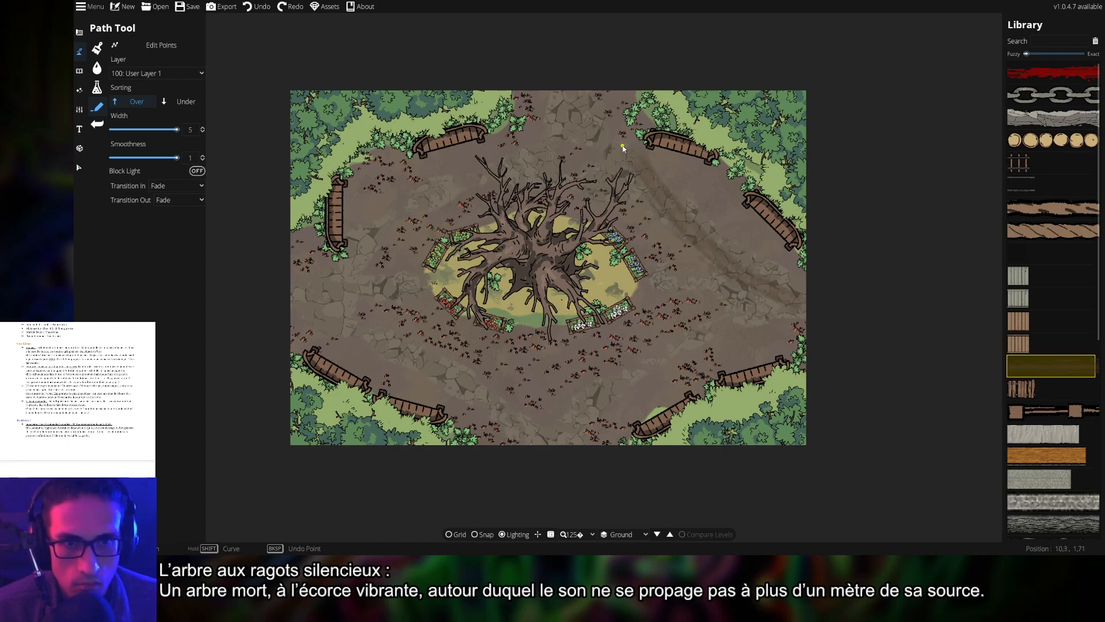
right_click(570, 64)
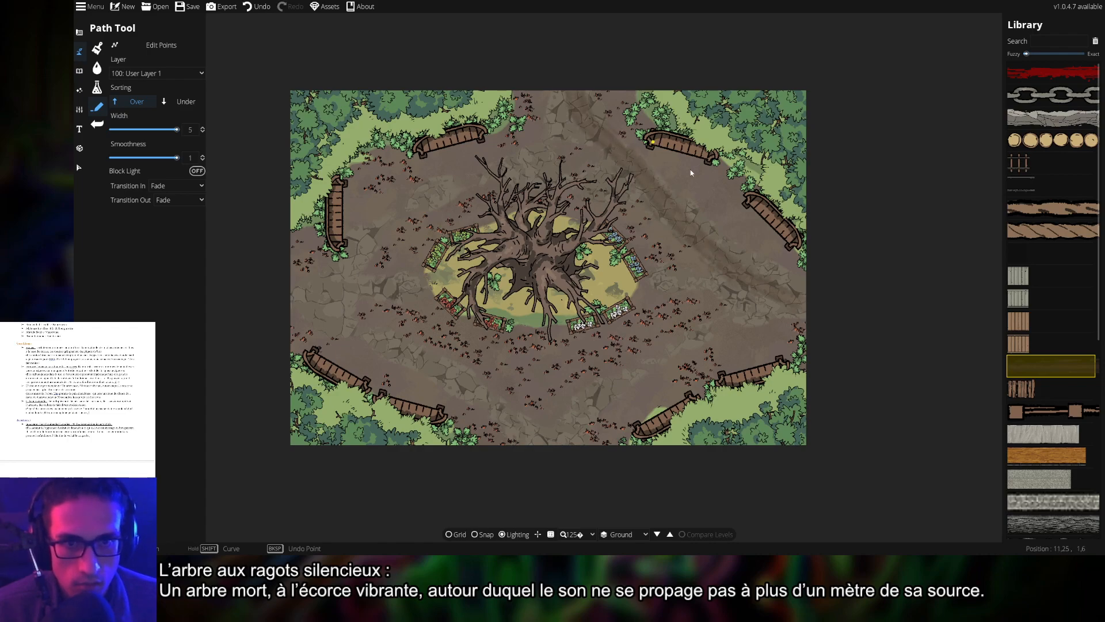
- Draw a curved shadow path from the map's east edge around the tree's south-east side to the south edge
scroll(782, 253, "up", 3)
scroll(748, 258, "down", 2)
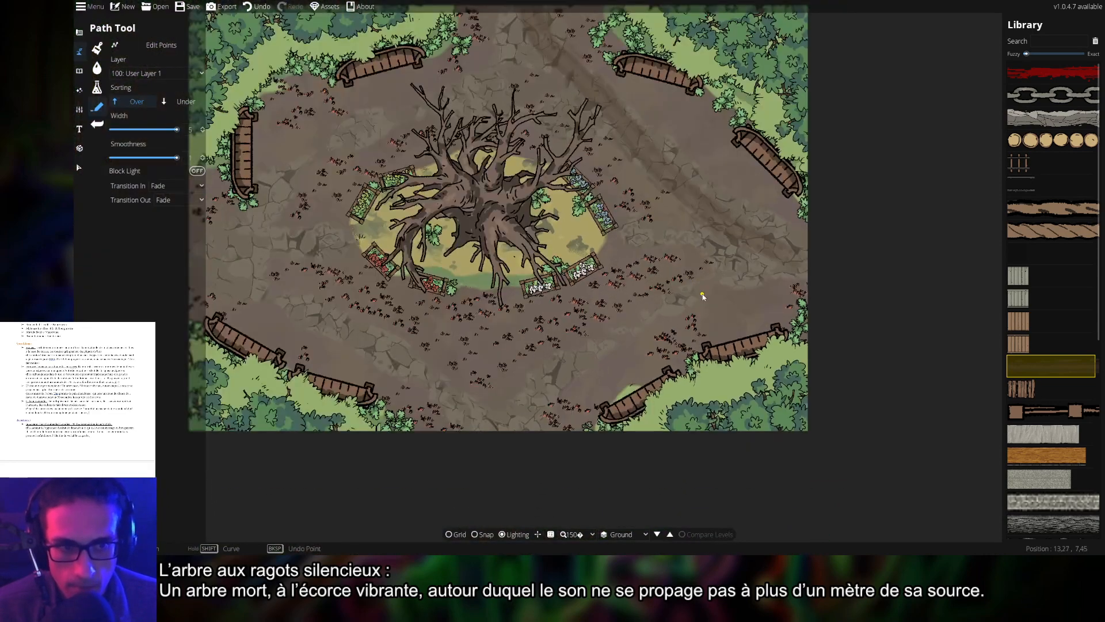
left_click(772, 272)
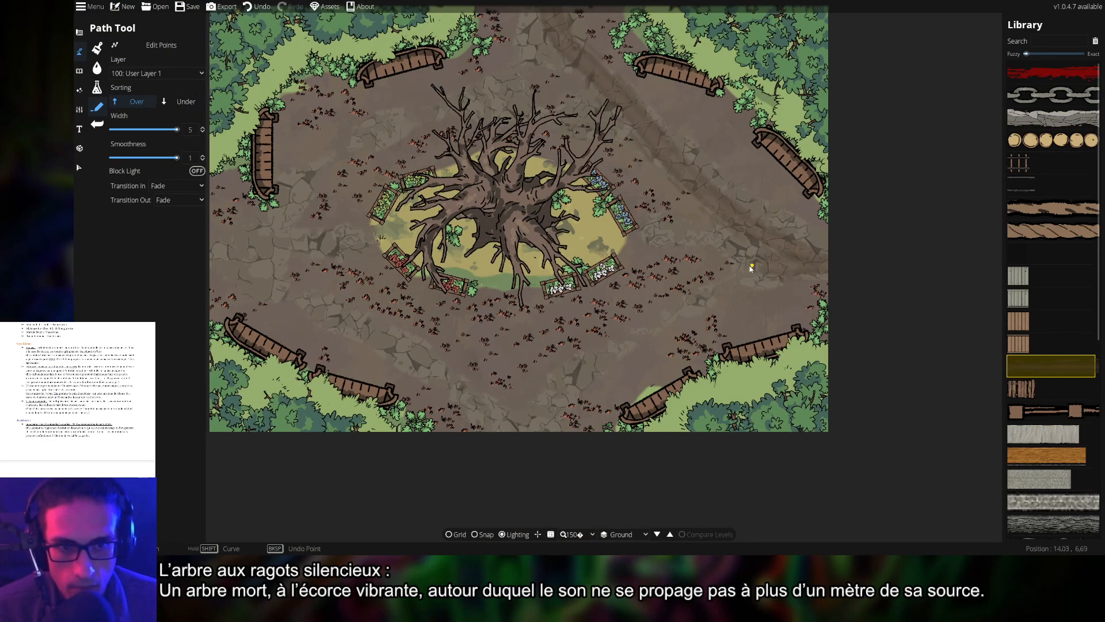
right_click(506, 469)
- Draw shadow paths from the map's west edge to the south and north edges, and check them up close
scroll(236, 284, "down", 1)
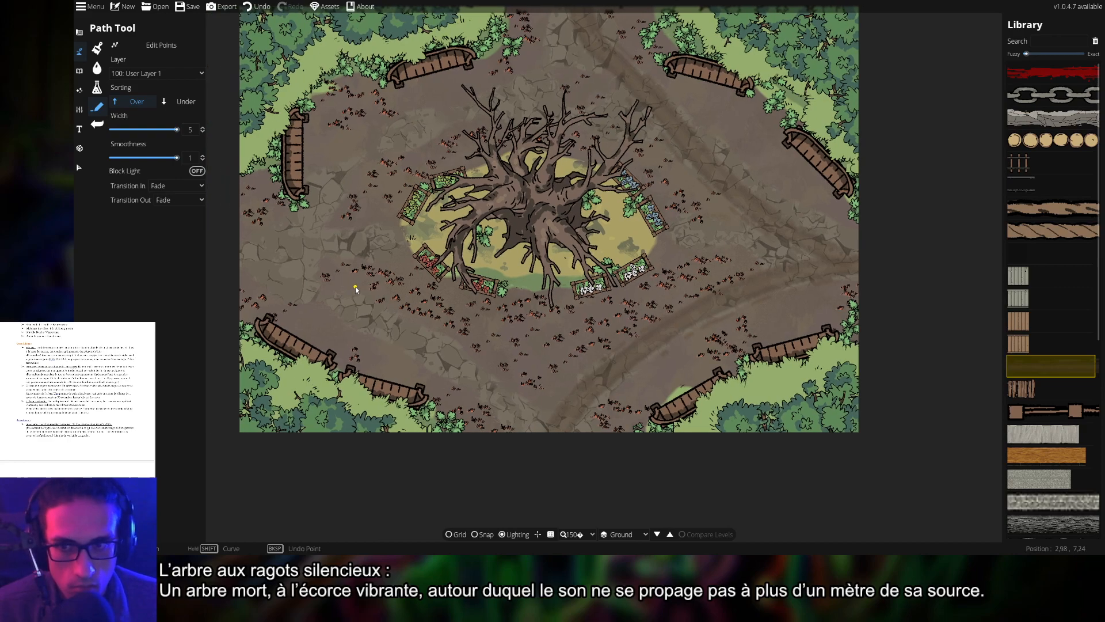
left_click(217, 273)
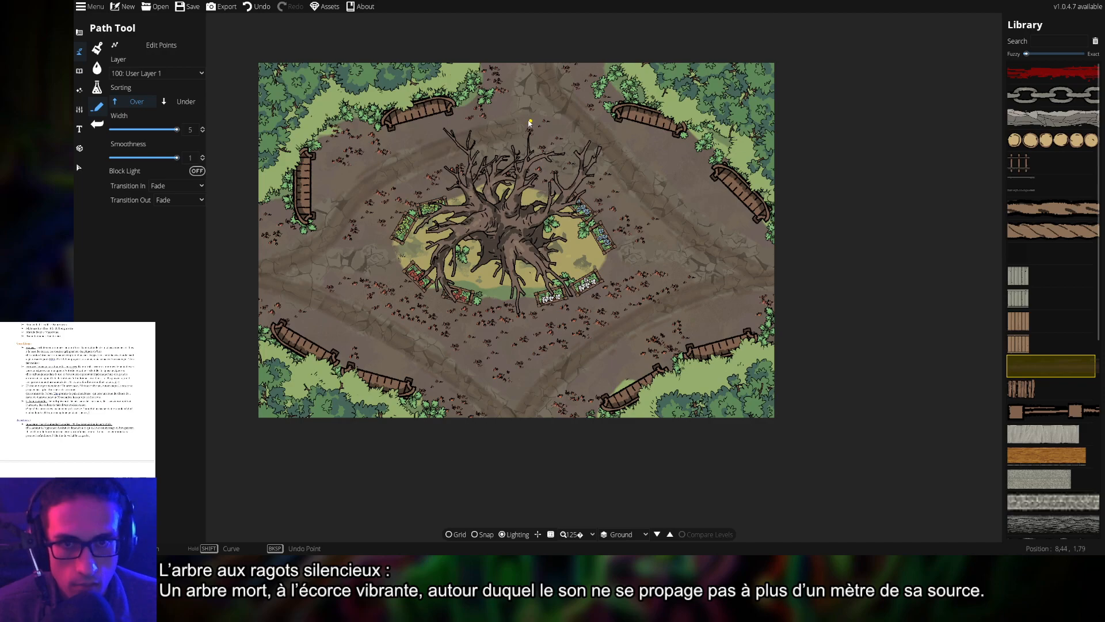
scroll(462, 258, "up", 5)
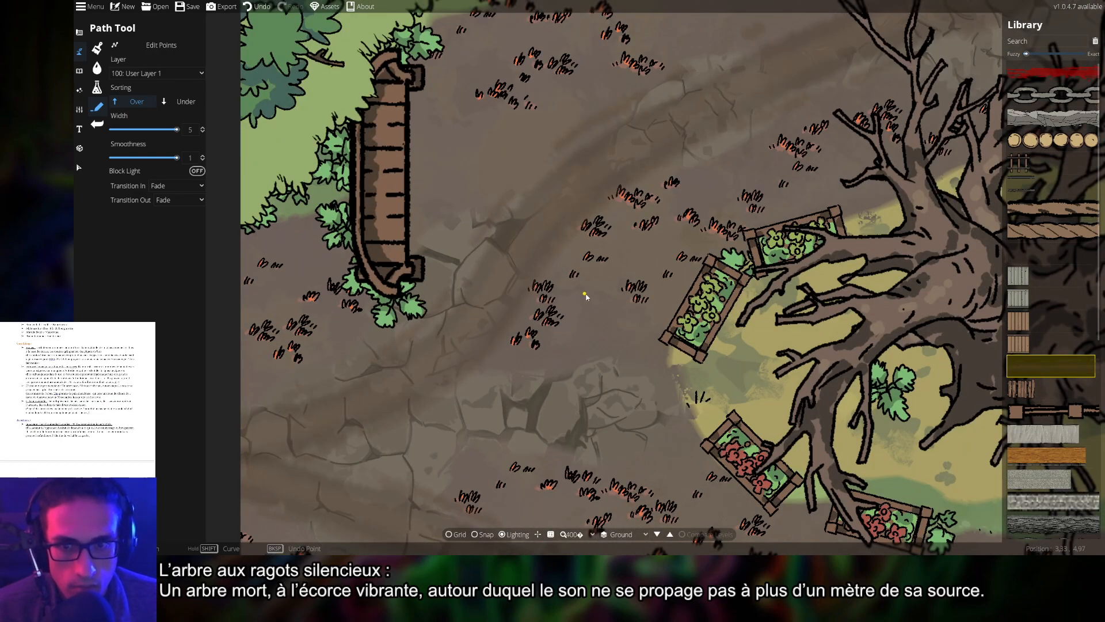
scroll(587, 296, "down", 3)
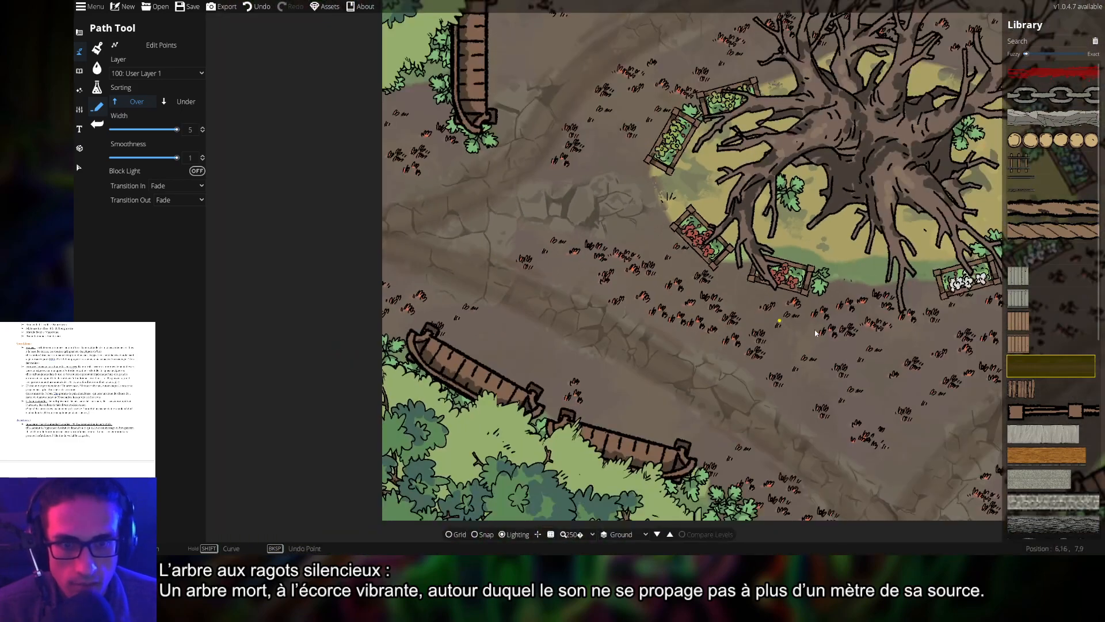
scroll(815, 333, "down", 2)
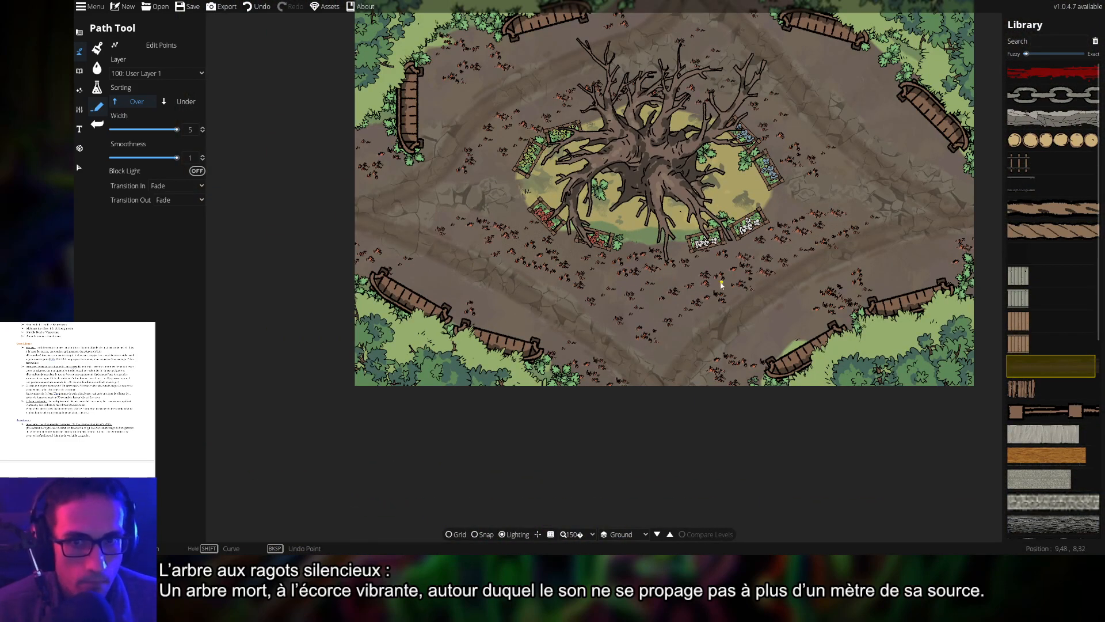
- Add shadow paths running from the west, east and north entrances toward the dead tree
left_click_drag(722, 284, 711, 329)
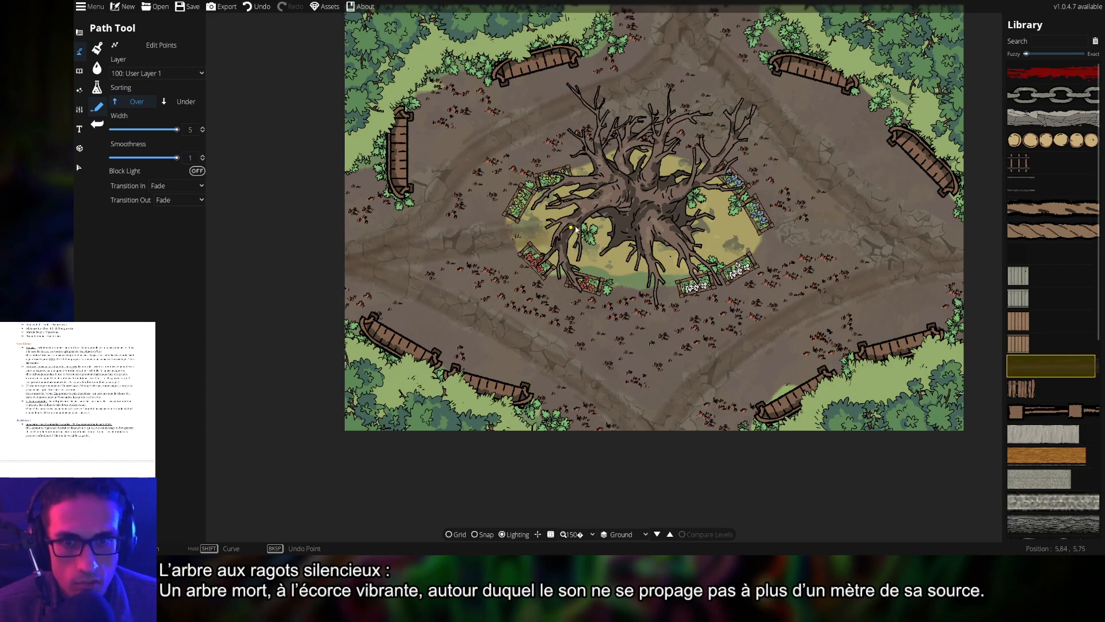
left_click_drag(906, 296, 724, 297)
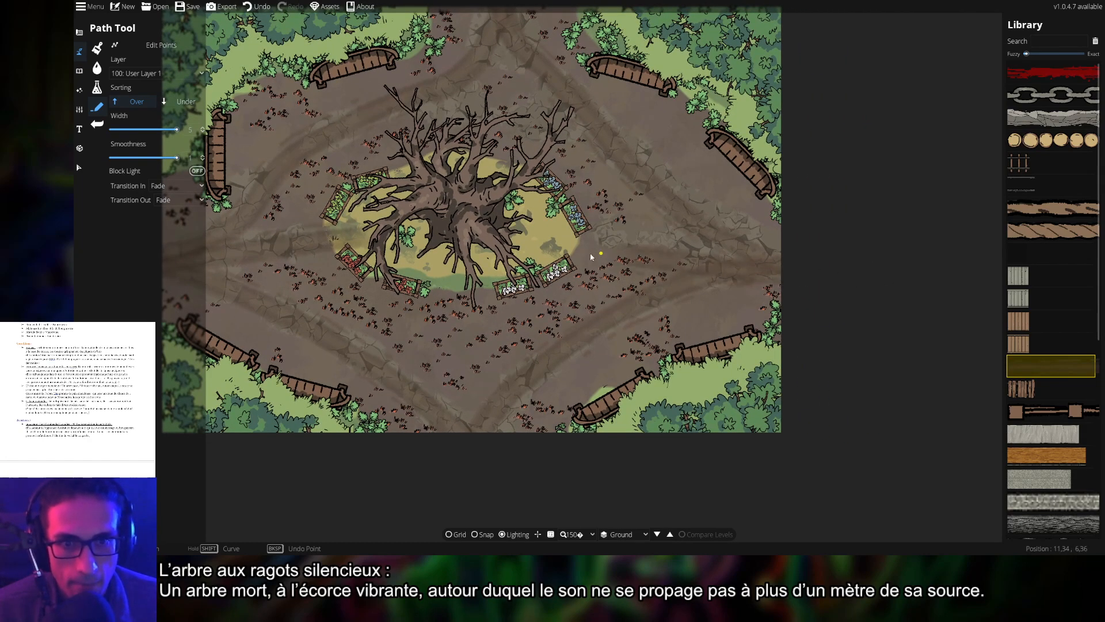
left_click_drag(790, 170, 847, 282)
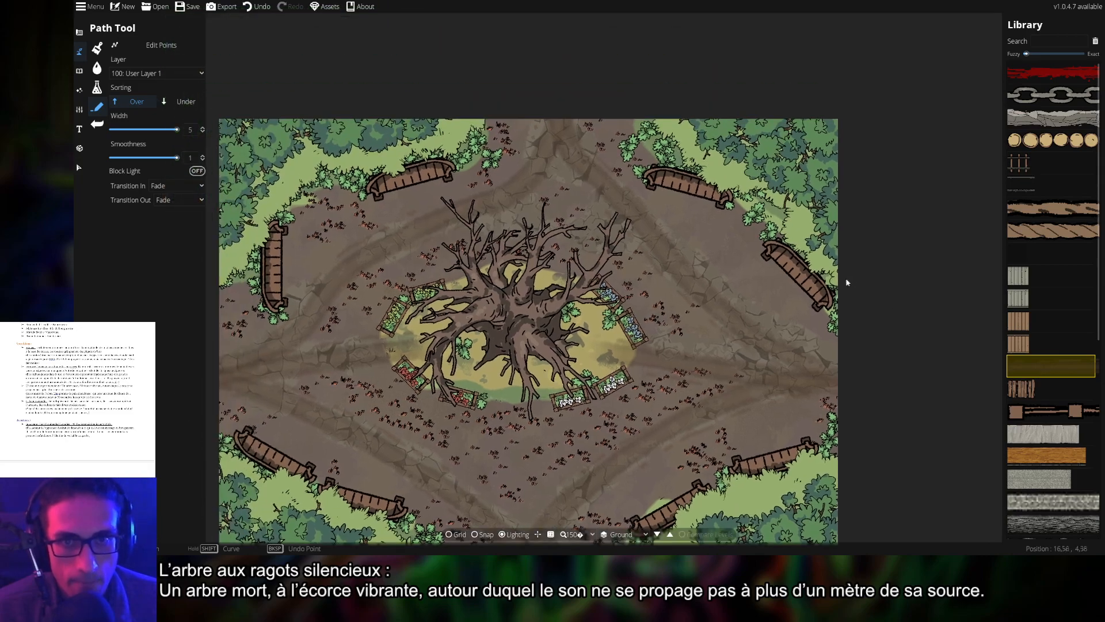
left_click(571, 232)
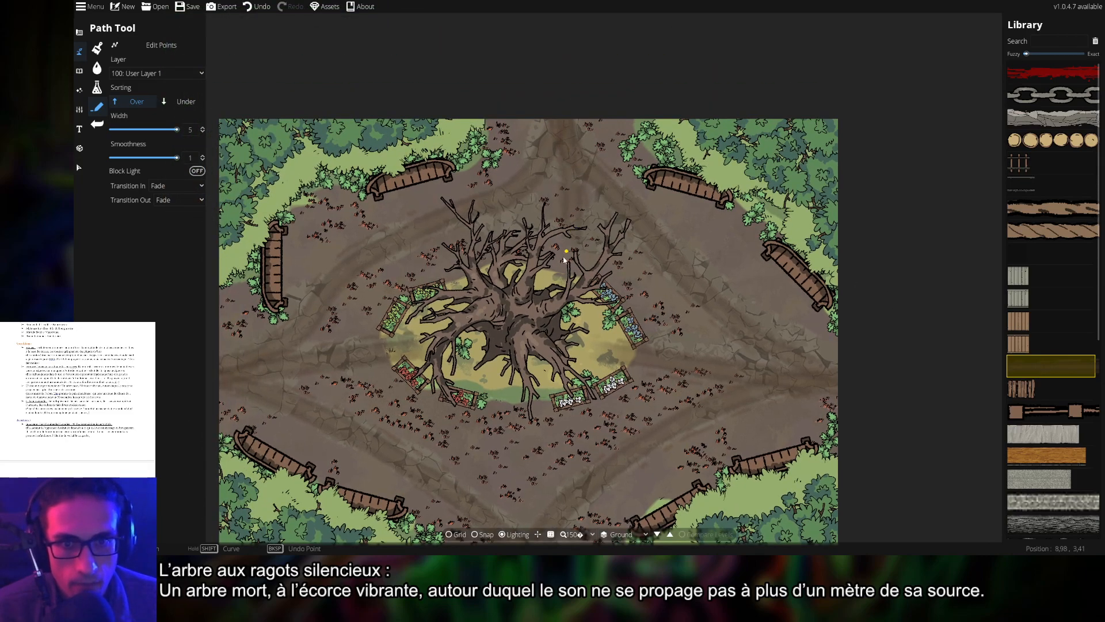
- Examine the shadow paths near the tree's north-eastern branches and east of the flower beds
scroll(615, 247, "up", 5)
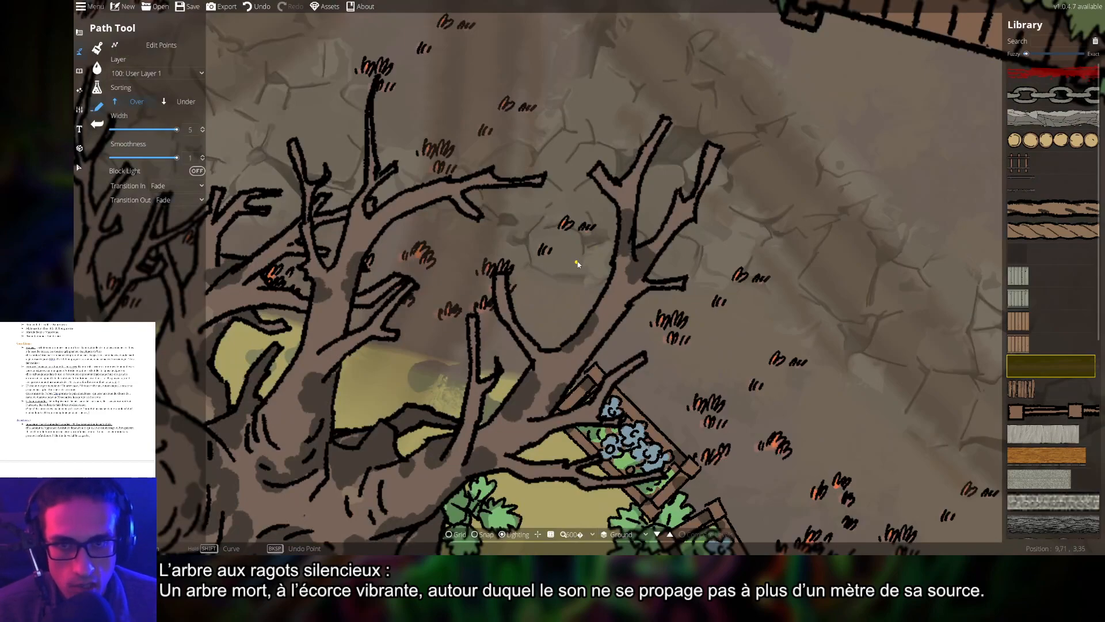
scroll(577, 264, "down", 5)
scroll(649, 324, "up", 5)
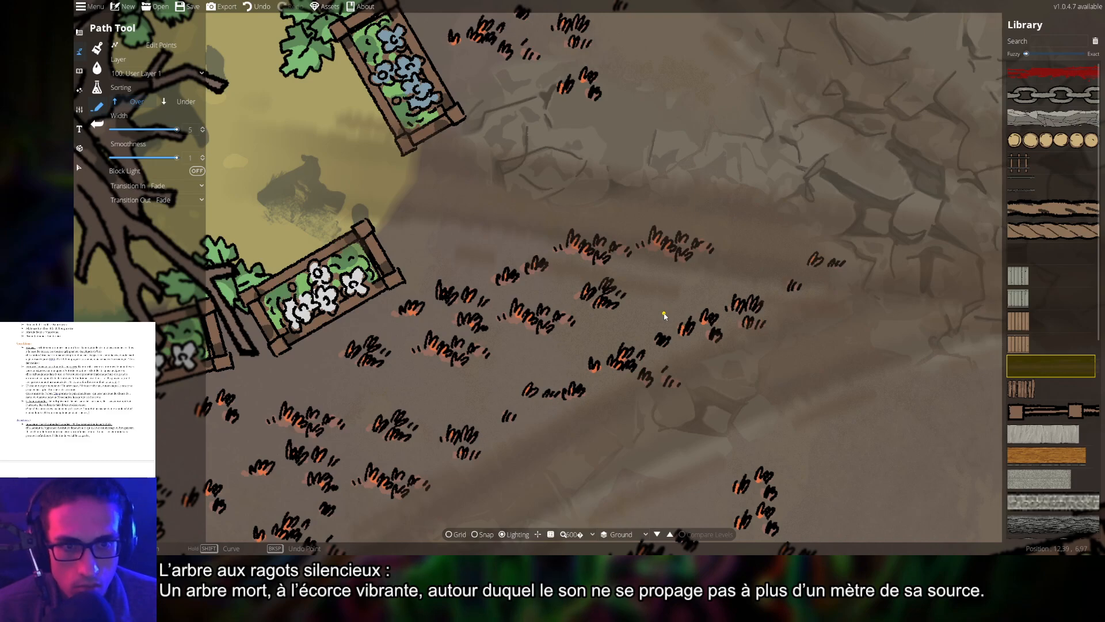
scroll(665, 315, "down", 3)
left_click_drag(671, 306, 769, 244)
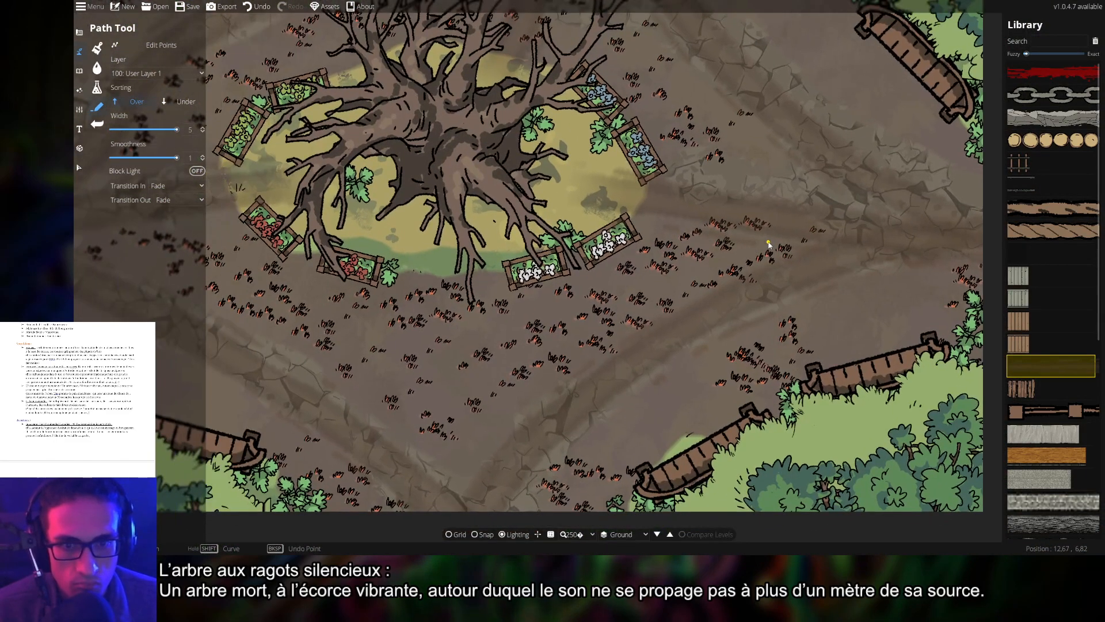
scroll(777, 247, "up", 4)
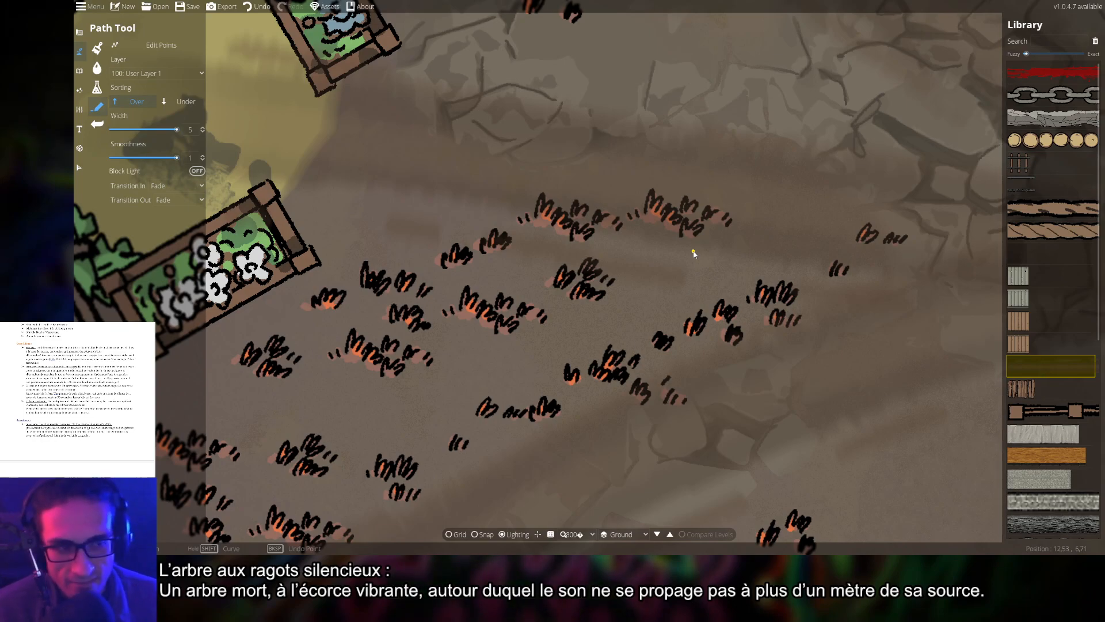
scroll(647, 219, "down", 4)
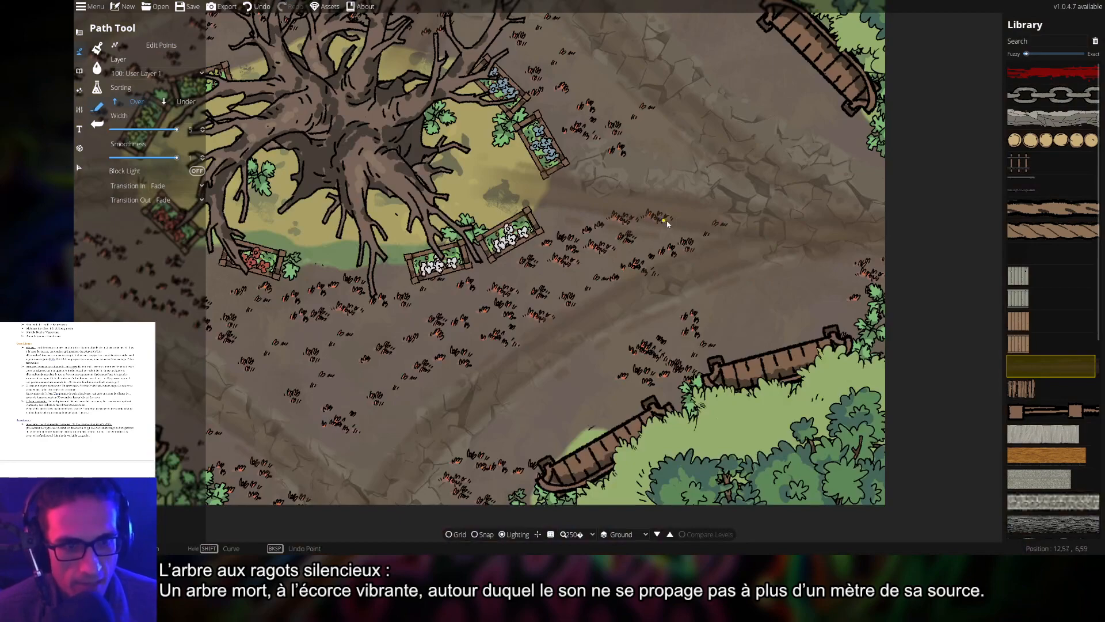
scroll(708, 236, "down", 2)
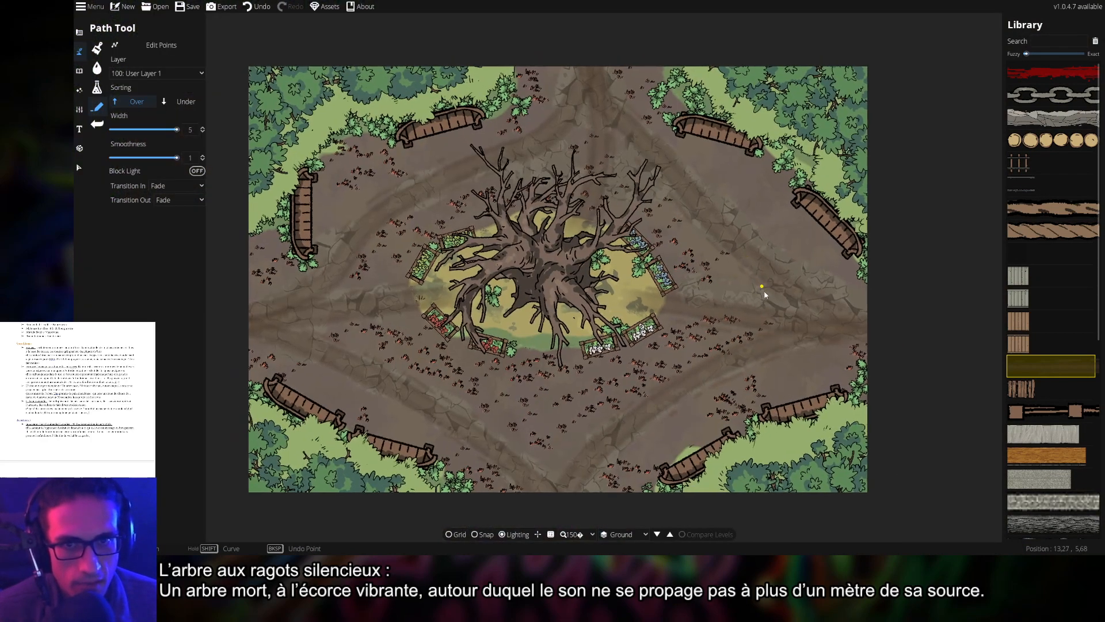
- Draw a shadow path from the map's south edge up to the foot of the dead tree
left_click_drag(765, 295, 768, 302)
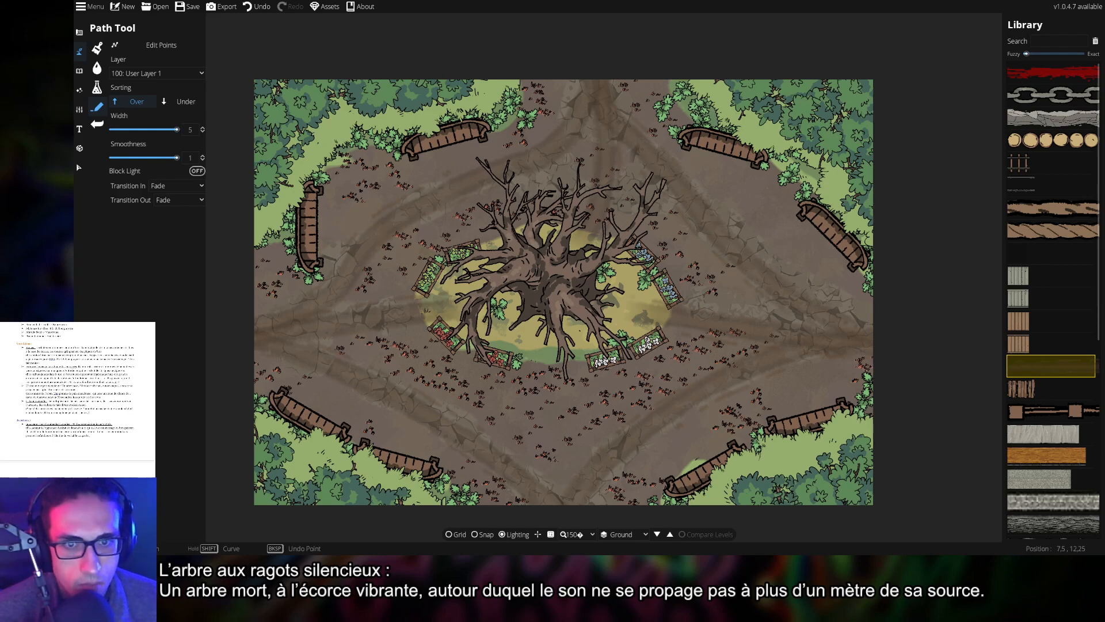
left_click_drag(567, 422, 566, 342)
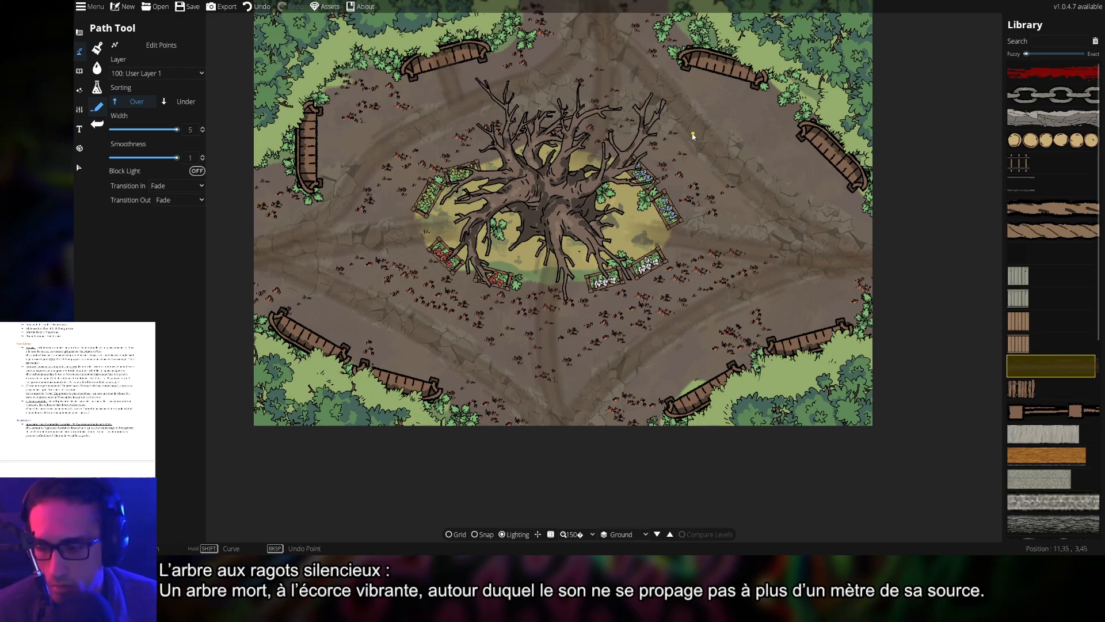
- Try a short shadow path linking the north-west curved path to the upper bench, and undo it
key("ctrl+z")
left_click(463, 94)
left_click(447, 60)
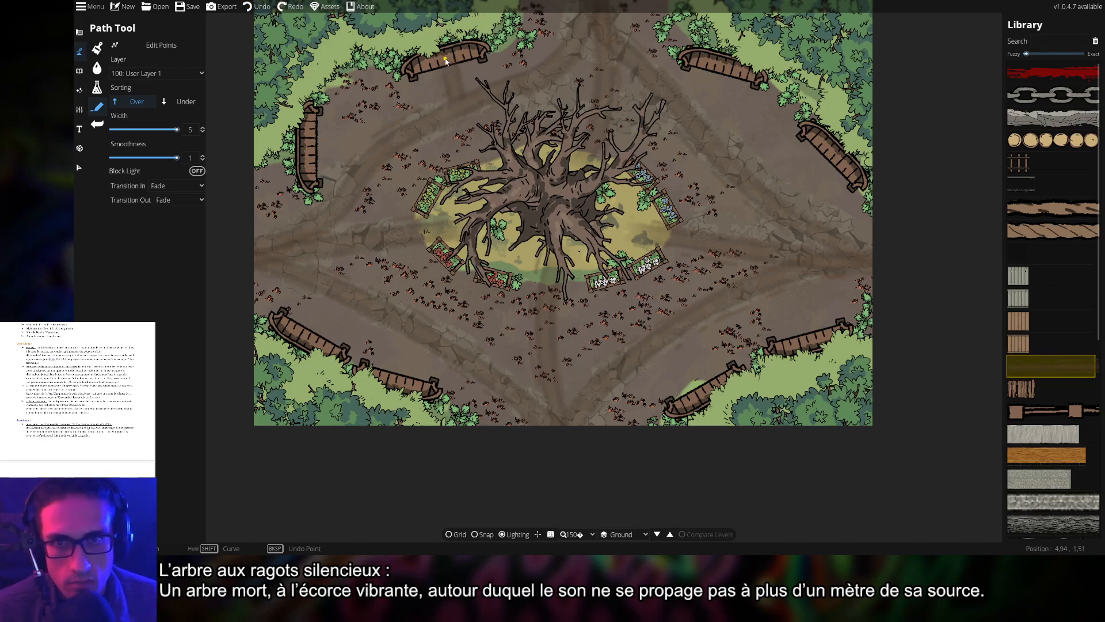
right_click(446, 61)
left_click_drag(488, 109, 559, 166)
scroll(516, 124, "up", 5)
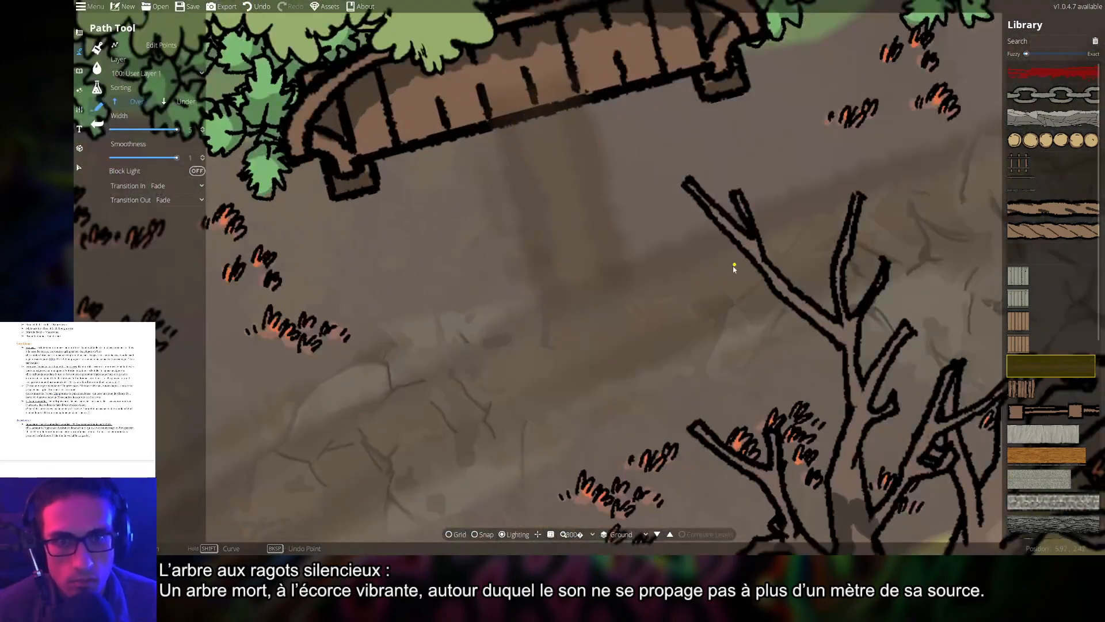
key("ctrl+z")
- Try two parallel shadow strokes from the curved path up to the front of the upper north-west bench
left_click(437, 363)
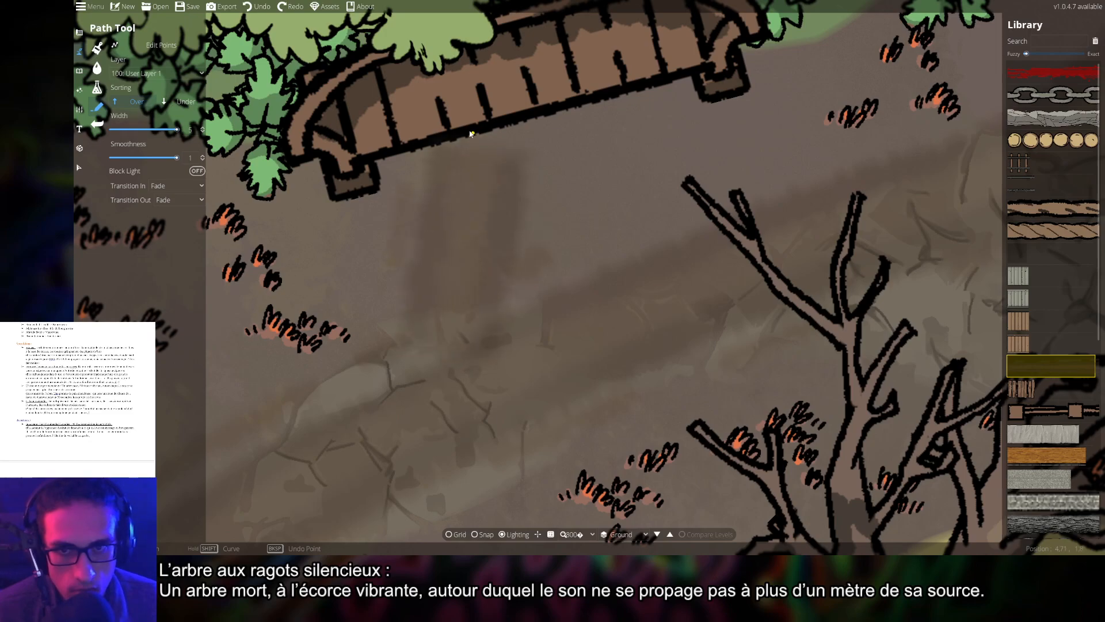
left_click(471, 131)
right_click(471, 132)
left_click(759, 223)
left_click(528, 117)
right_click(528, 117)
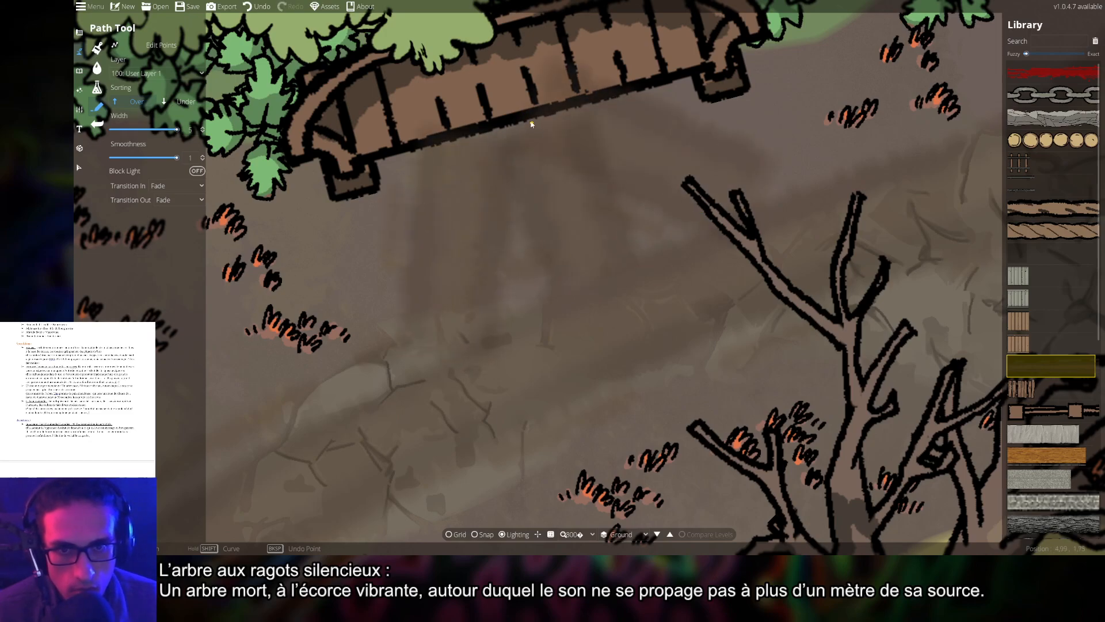
- Undo the trial shadow strokes in front of the upper north-west bench
scroll(718, 262, "down", 4)
key("ctrl+z")
key("ctrl+z")
key("ctrl+z")
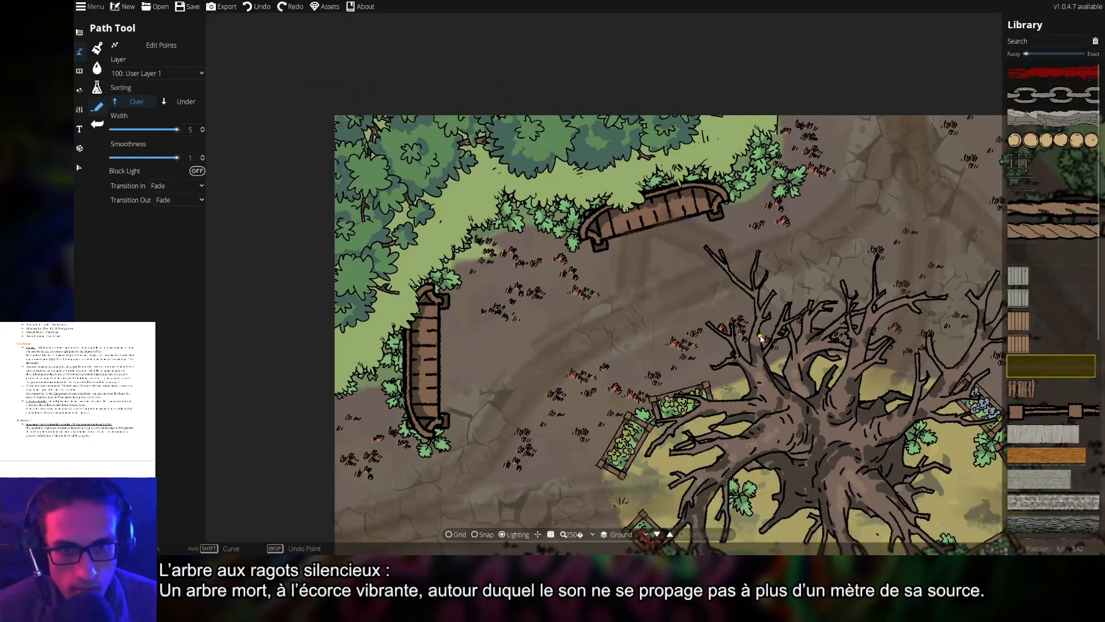
key("ctrl+y")
key("ctrl+y")
key("ctrl+y")
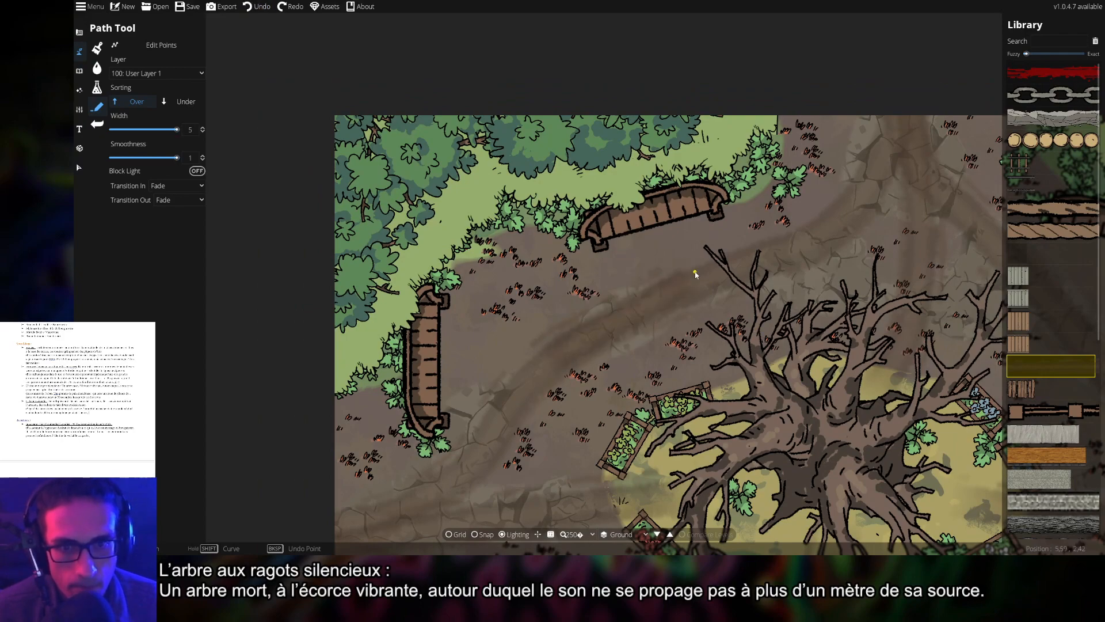
key("ctrl+z")
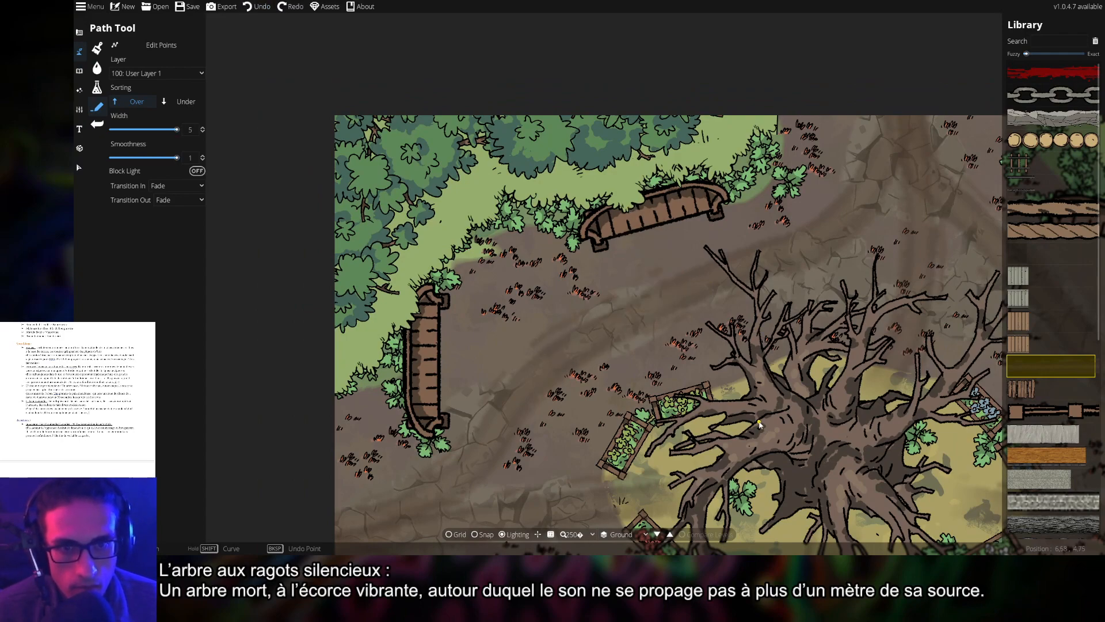
- Draw a curved shadow path passing in front of the two north-west benches
left_click_drag(600, 407, 669, 264)
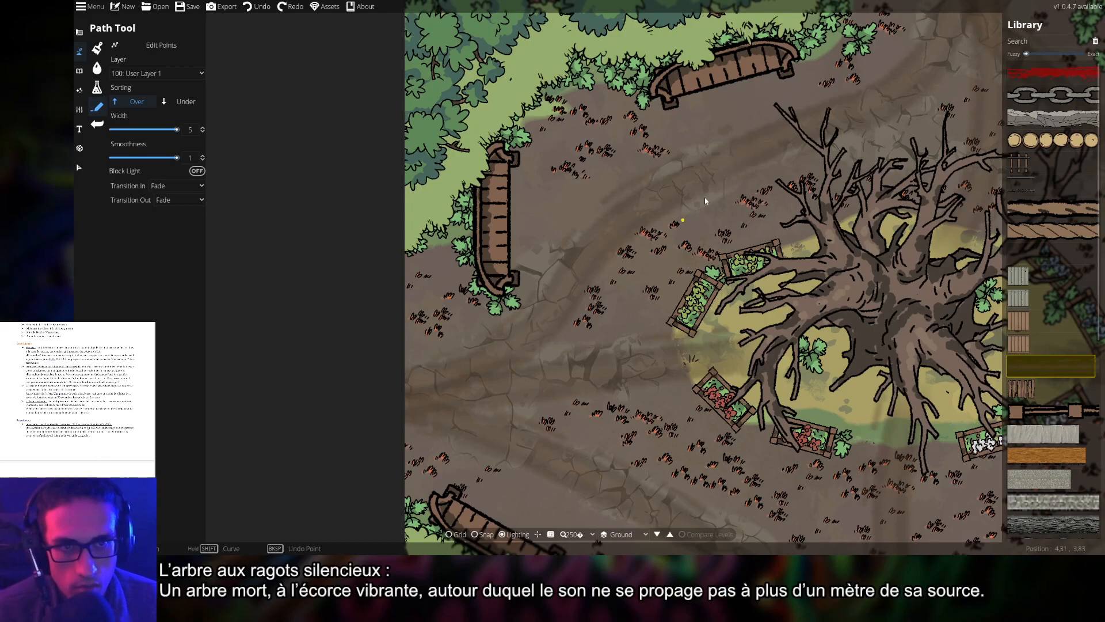
key("ctrl+y")
key("ctrl+y")
key("ctrl+y")
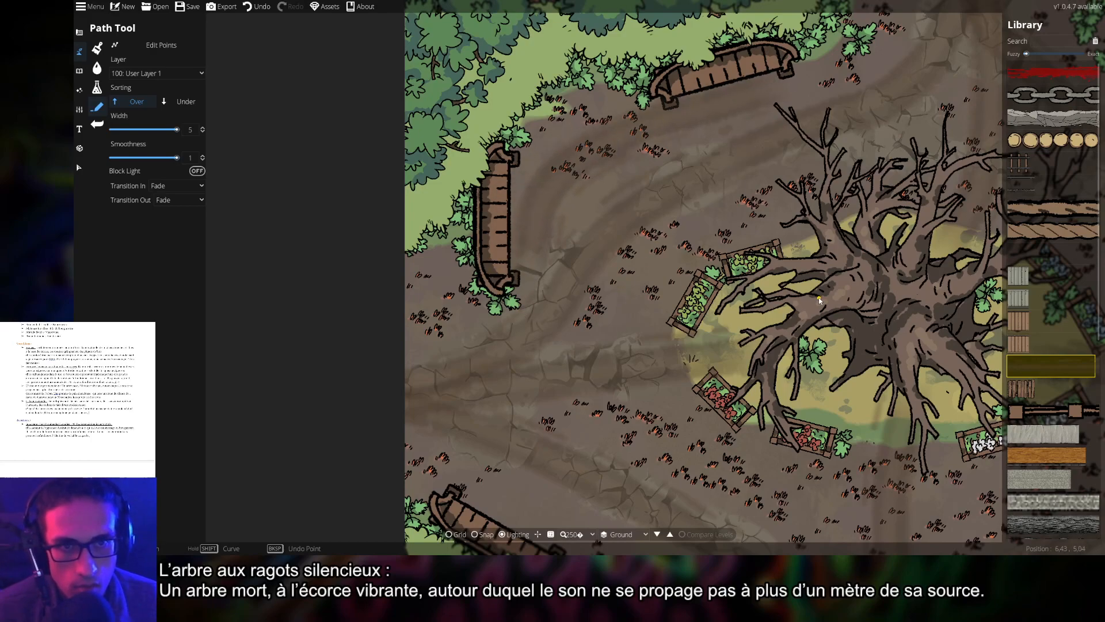
- Undo the curved shadow path in front of the two north-west benches, along with one more attempt at it
key("ctrl+z")
mouse_move(719, 81)
left_mouse_down()
mouse_move(600, 194)
mouse_move(488, 250)
left_mouse_up()
key("ctrl+z")
scroll(814, 242, "down", 5)
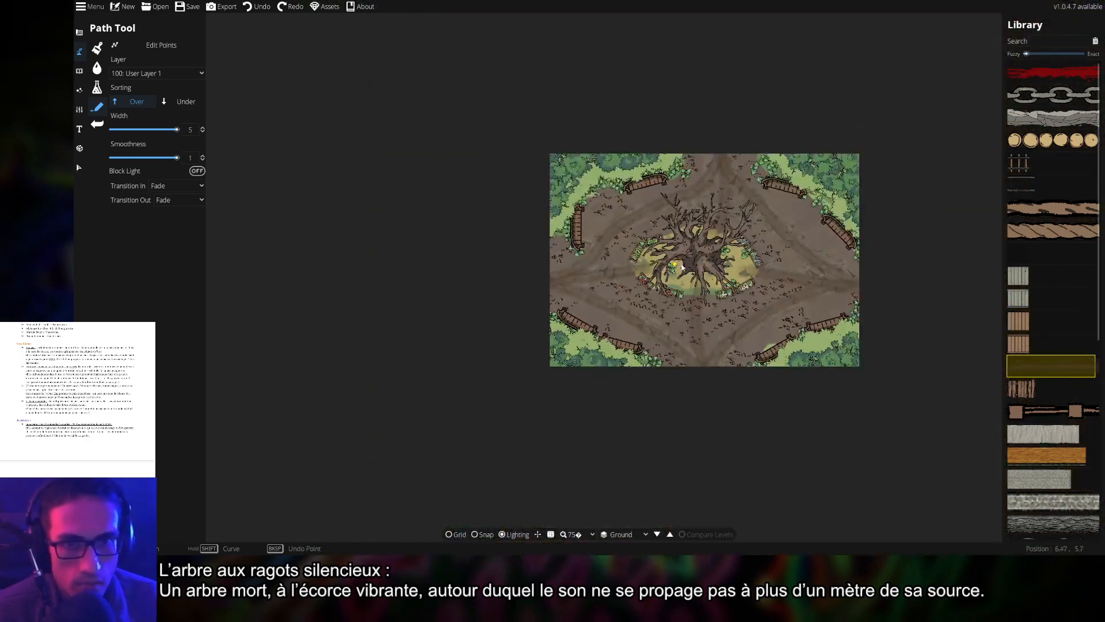
scroll(696, 267, "up", 4)
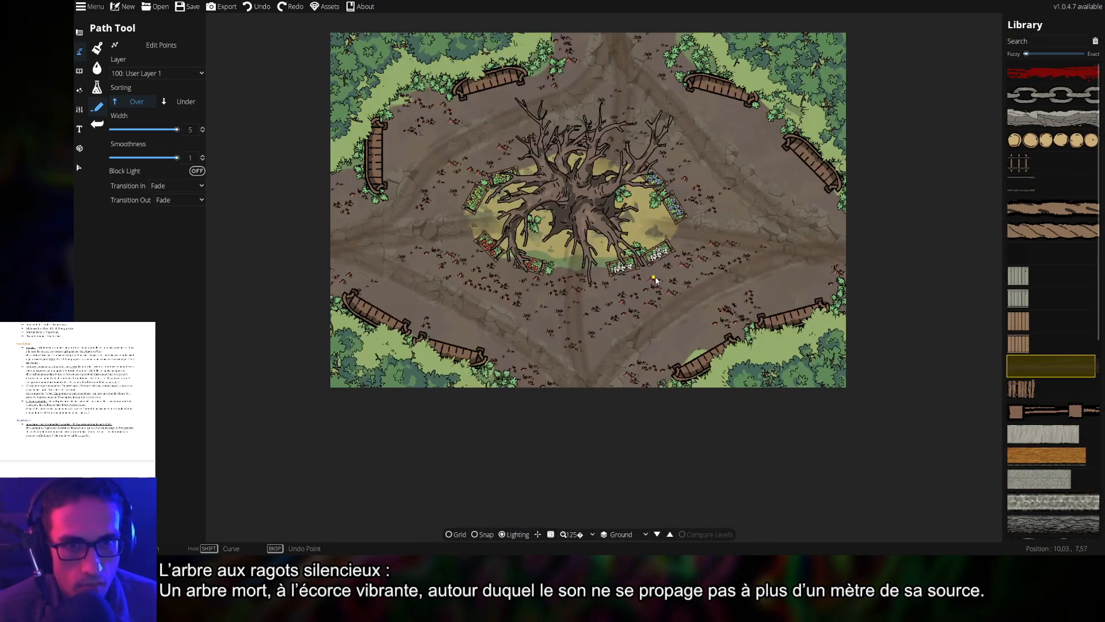
left_click_drag(779, 281, 807, 328)
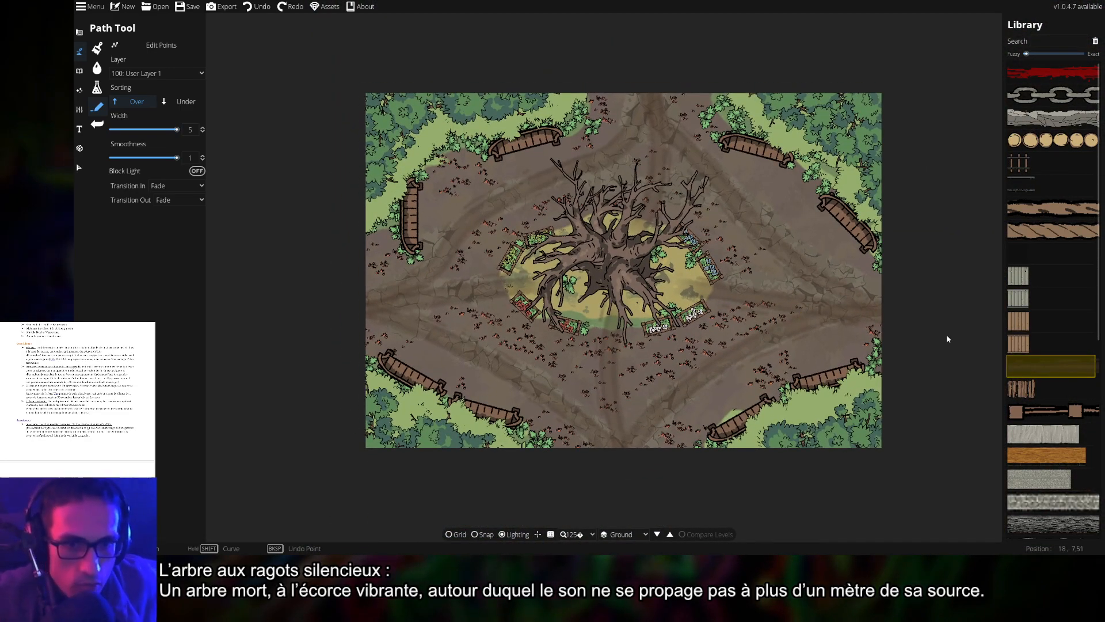
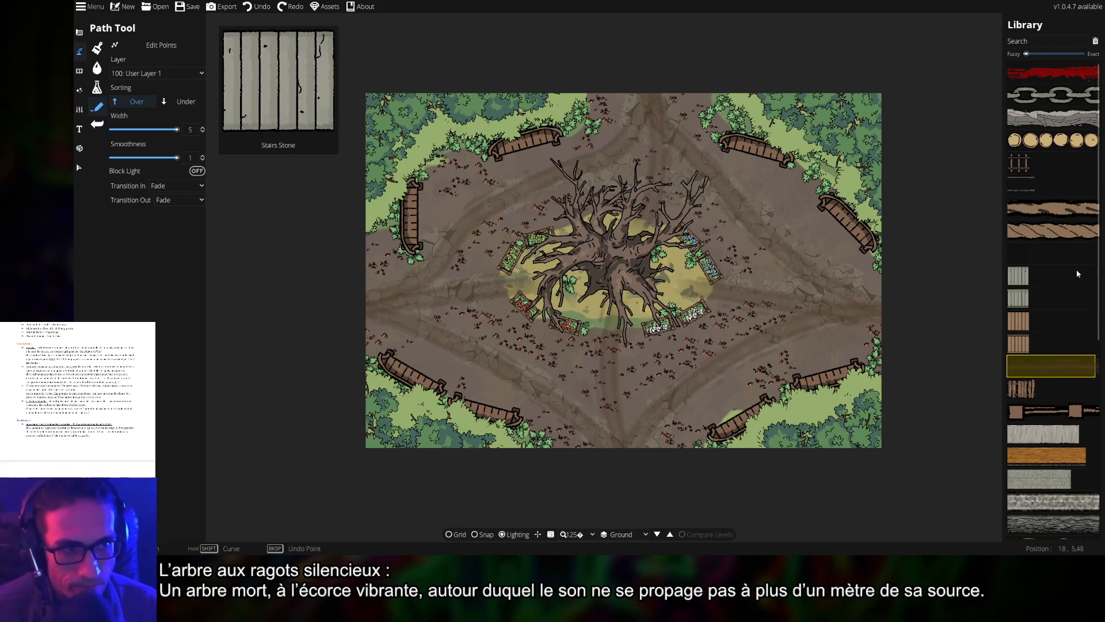
- Choose the twisted rope path asset for drawing around the west bench
scroll(558, 383, "up", 4)
left_click_drag(555, 377, 678, 432)
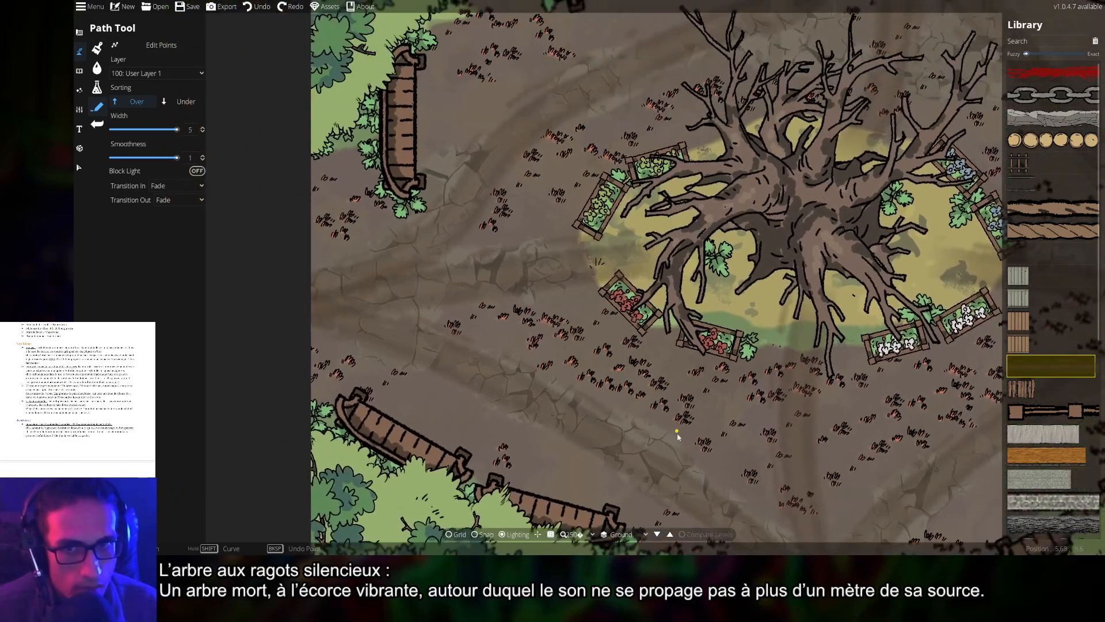
left_click_drag(660, 344, 605, 396)
left_click(1083, 225)
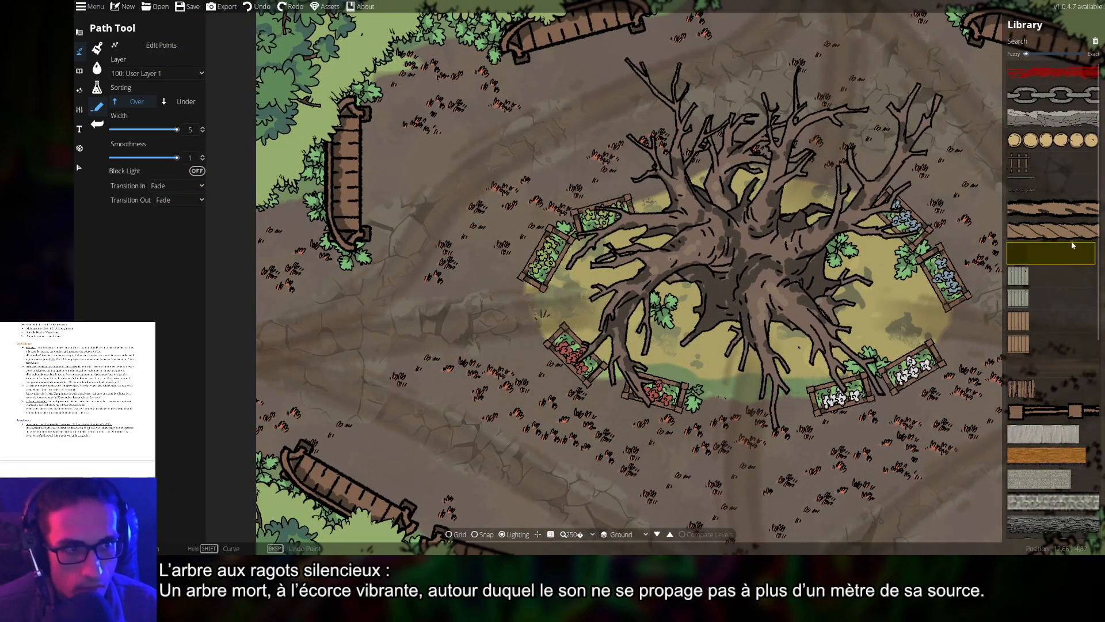
left_click_drag(696, 258, 787, 347)
scroll(550, 301, "up", 4)
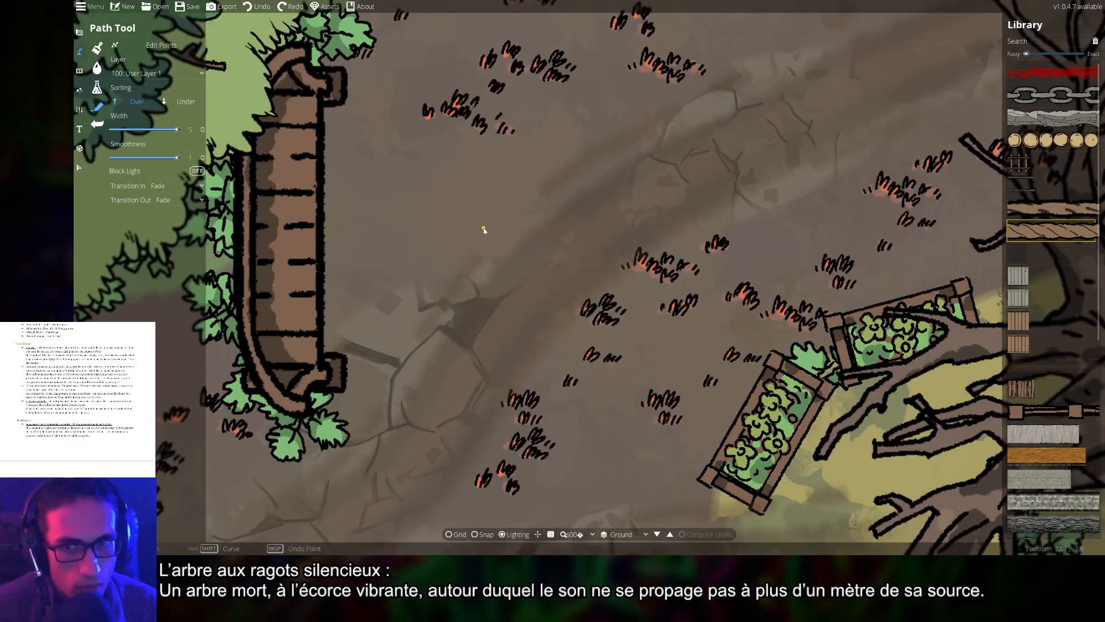
left_click_drag(484, 230, 662, 347)
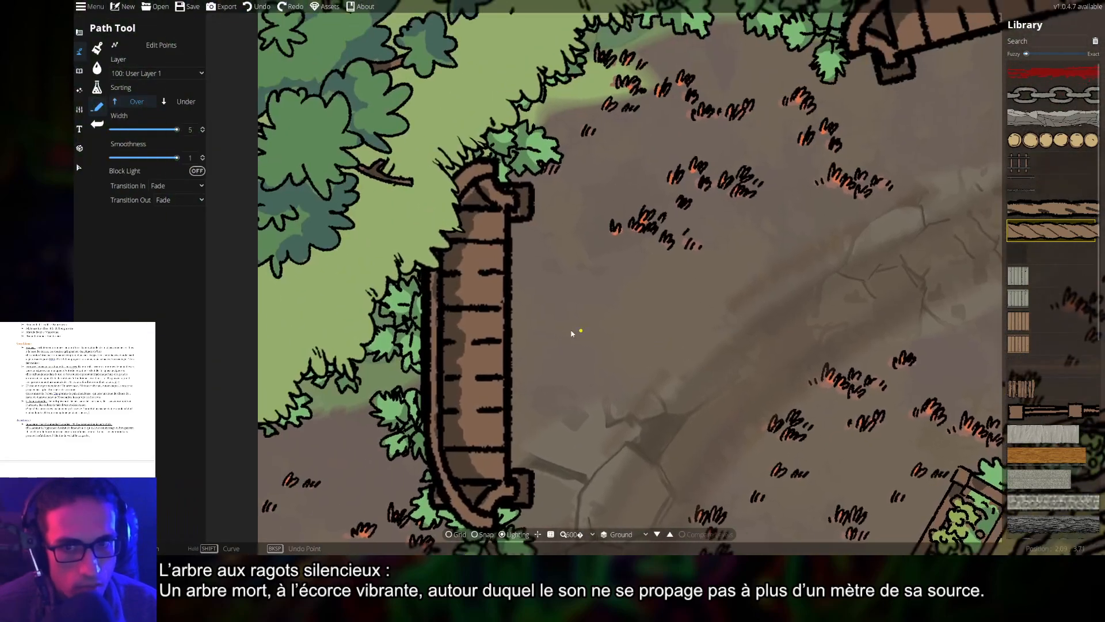
- Try the rope path beside the west bench at width 5 and at width 0.1, and undo both strokes
left_click(478, 323)
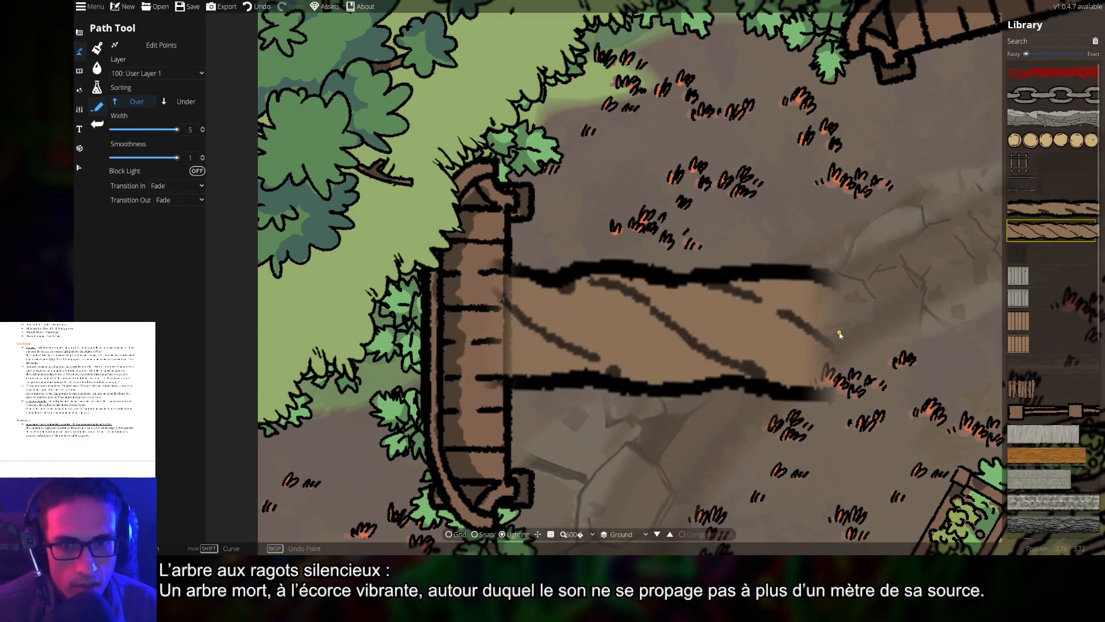
key("ctrl+z")
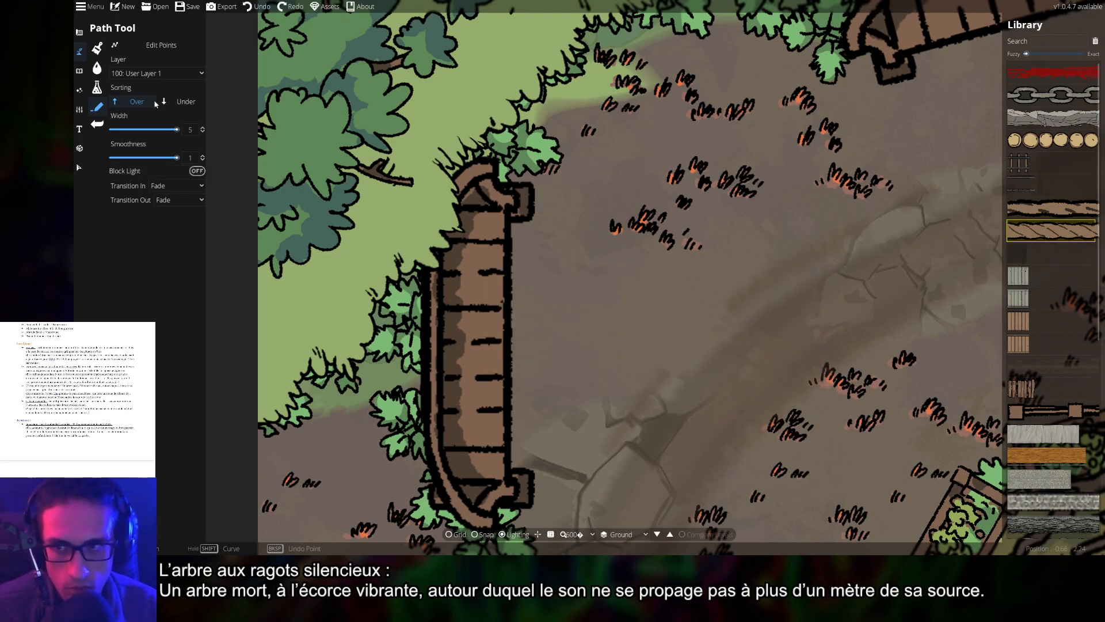
left_click_drag(177, 130, 95, 148)
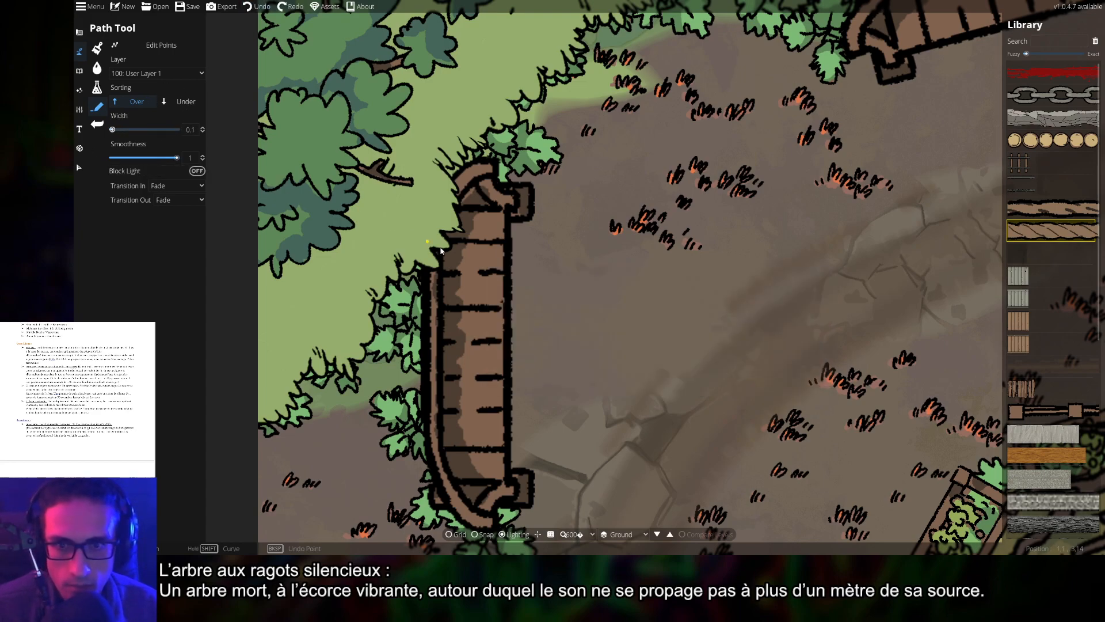
left_click(560, 296)
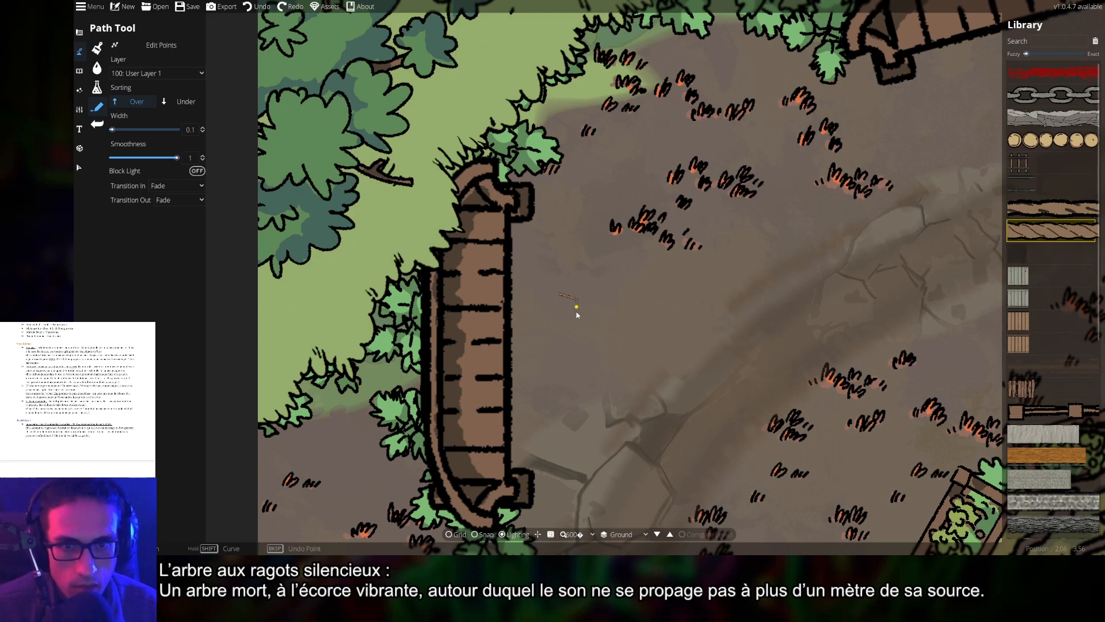
mouse_move(520, 283)
left_mouse_down()
mouse_move(578, 266)
mouse_move(452, 323)
mouse_move(622, 448)
mouse_move(442, 444)
mouse_move(425, 376)
left_mouse_up()
key("ctrl+z")
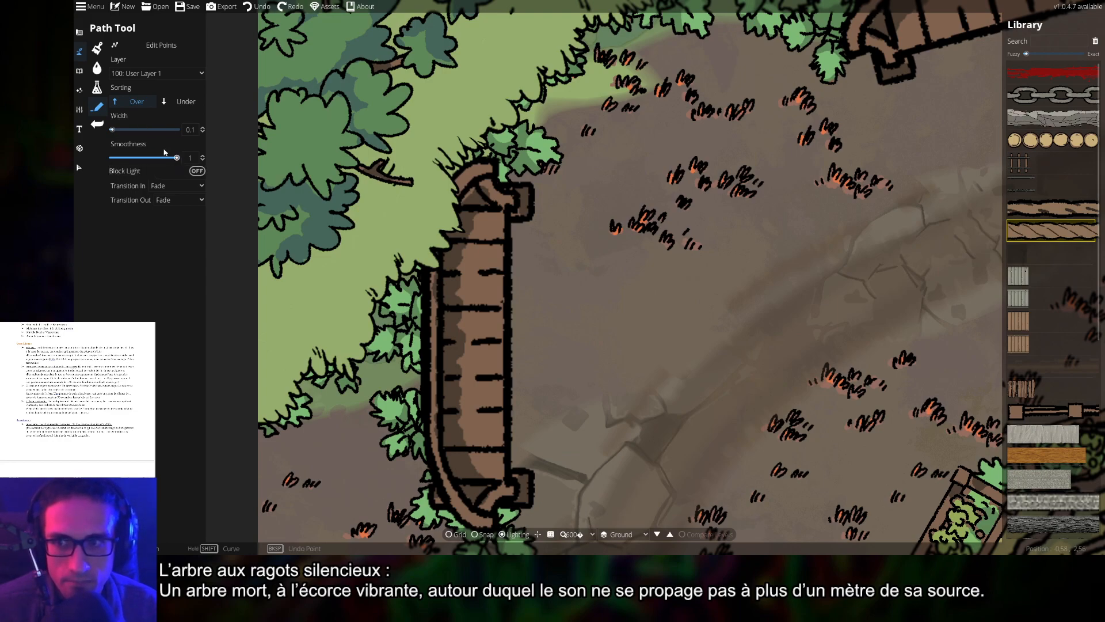
- Set the rope path's width to 0.14 for drawing on the west bench
left_click_drag(119, 136, 124, 136)
scroll(479, 244, "up", 1)
scroll(506, 246, "up", 1)
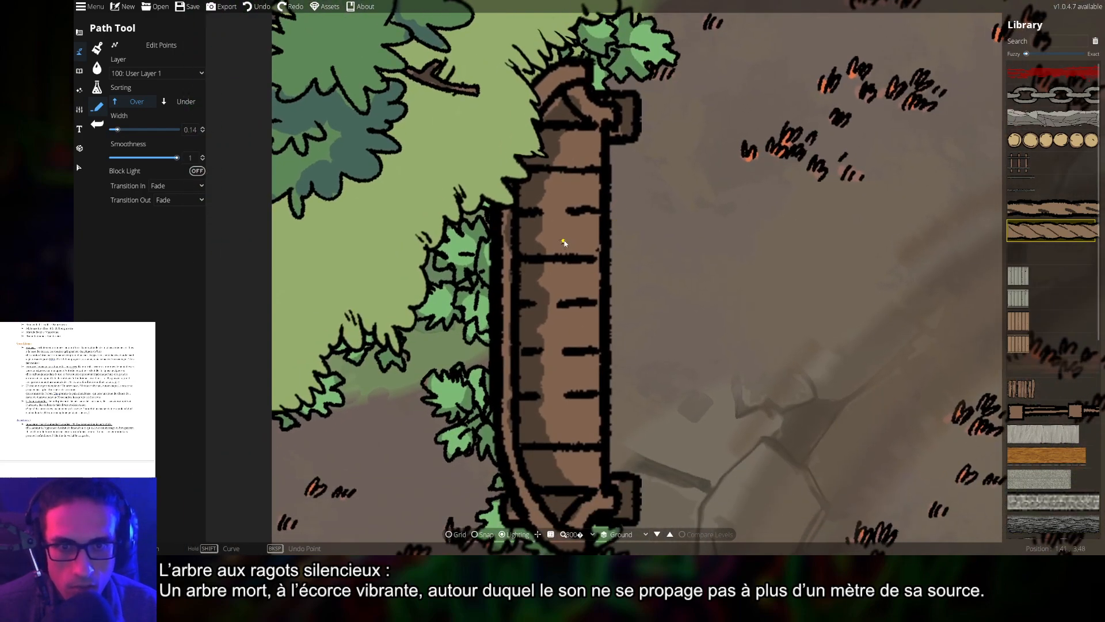
- Try two looping rope coils on the upper part of the west bench, undoing each one
mouse_move(564, 243)
left_mouse_down()
mouse_move(558, 227)
mouse_move(547, 243)
mouse_move(563, 254)
mouse_move(576, 236)
mouse_move(559, 215)
mouse_move(541, 233)
mouse_move(561, 249)
left_mouse_up()
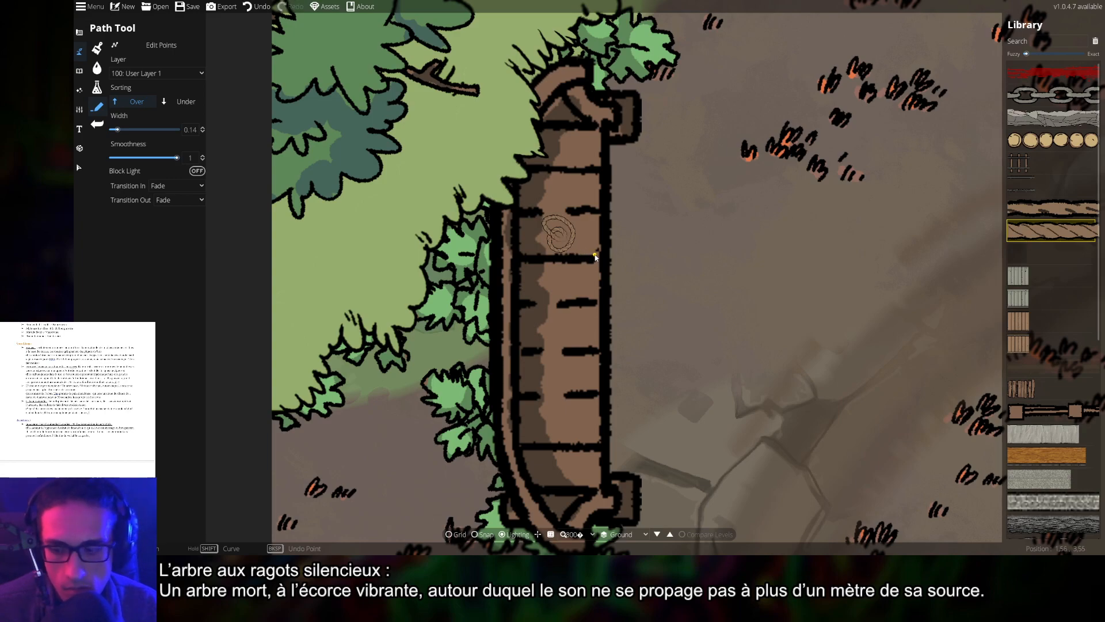
key("ctrl+z")
mouse_move(554, 205)
left_mouse_down()
mouse_move(563, 235)
mouse_move(585, 211)
mouse_move(546, 178)
mouse_move(524, 191)
mouse_move(534, 243)
mouse_move(567, 257)
mouse_move(594, 243)
mouse_move(523, 169)
mouse_move(534, 179)
mouse_move(530, 269)
mouse_move(571, 277)
mouse_move(542, 167)
mouse_move(521, 218)
mouse_move(582, 286)
mouse_move(582, 168)
mouse_move(553, 184)
mouse_move(517, 252)
mouse_move(591, 300)
mouse_move(527, 171)
mouse_move(513, 221)
mouse_move(547, 283)
mouse_move(600, 201)
mouse_move(543, 160)
mouse_move(568, 253)
mouse_move(588, 273)
mouse_move(562, 302)
left_mouse_up()
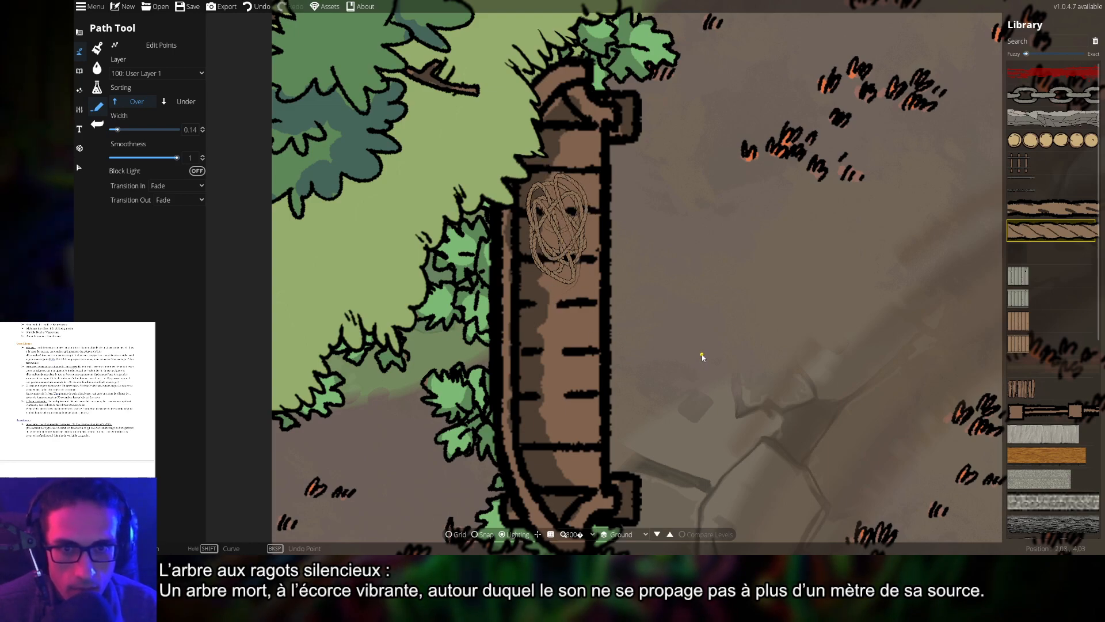
key("ctrl+z")
- Set both the path's transition in and transition out to None
left_click(174, 185)
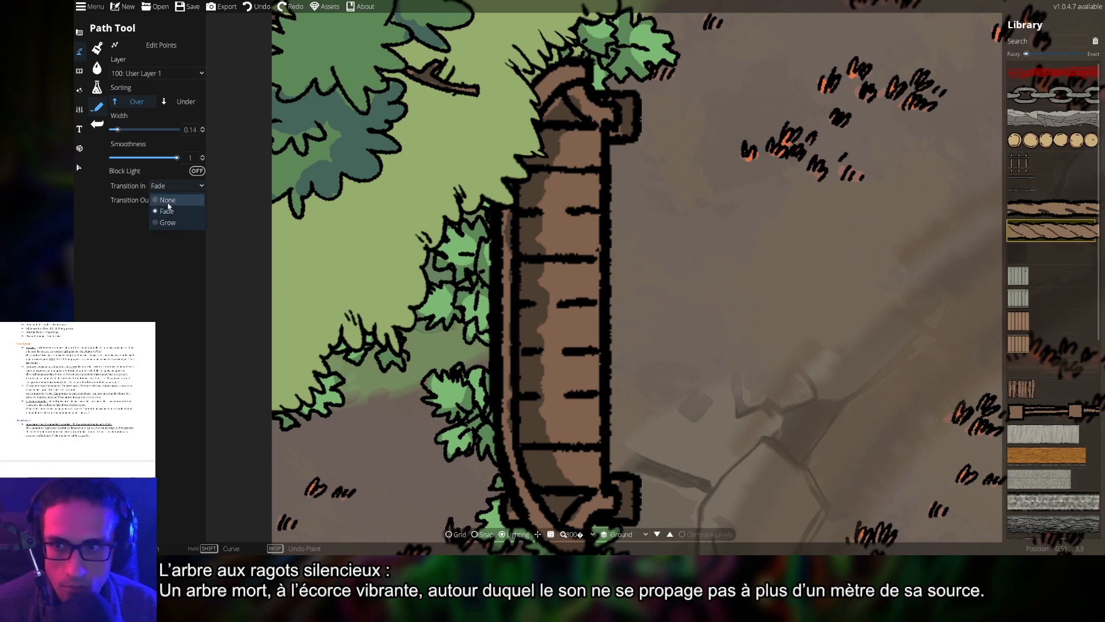
left_click(166, 198)
left_click(166, 199)
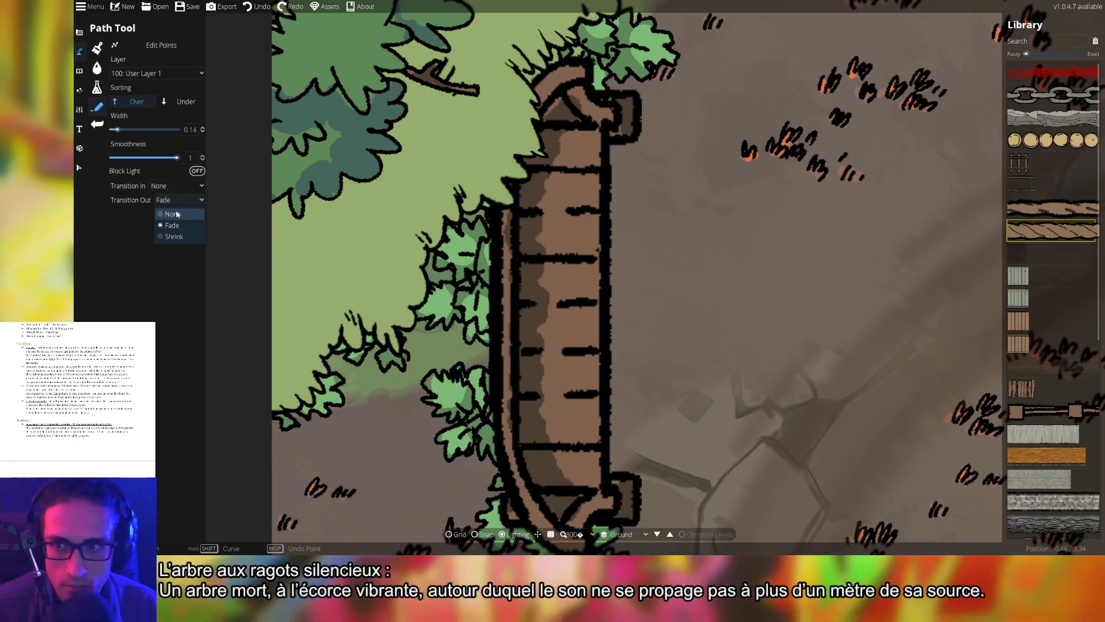
left_click(170, 212)
- Draw a tangled coil of thin rope in overlapping loops on the upper seat of the west bench
left_click_drag(610, 333, 686, 292)
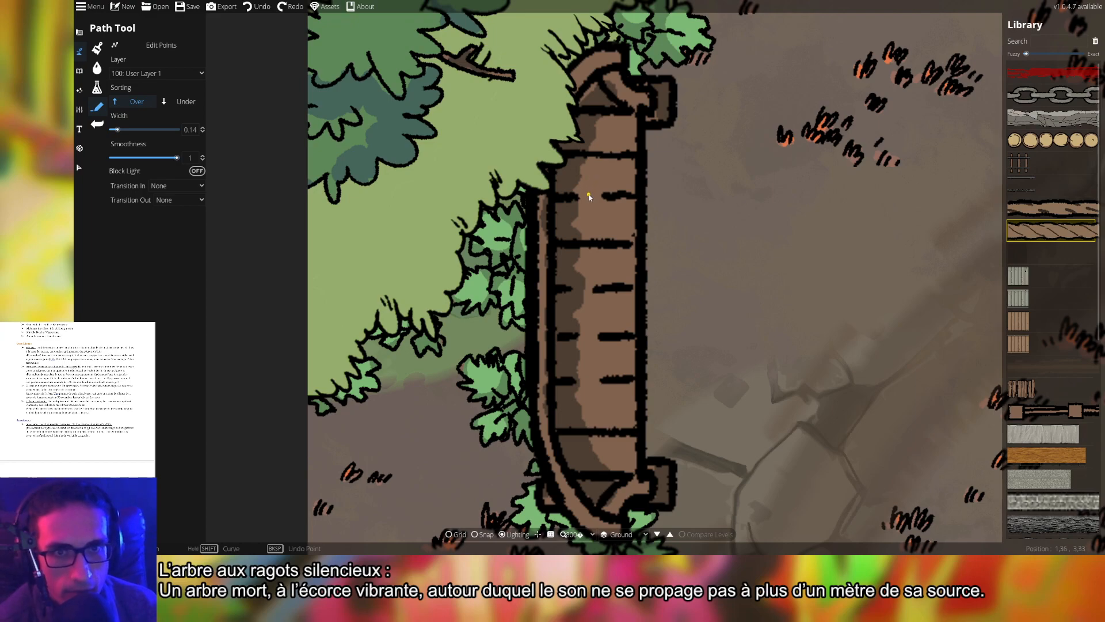
mouse_move(589, 183)
left_mouse_down()
mouse_move(593, 191)
mouse_move(603, 183)
mouse_move(588, 167)
mouse_move(579, 184)
mouse_move(608, 193)
mouse_move(601, 164)
mouse_move(583, 161)
mouse_move(574, 187)
mouse_move(610, 196)
mouse_move(610, 171)
left_mouse_up()
mouse_move(603, 165)
left_mouse_down()
mouse_move(569, 171)
mouse_move(563, 186)
mouse_move(572, 208)
mouse_move(599, 209)
mouse_move(597, 179)
mouse_move(569, 167)
mouse_move(563, 174)
mouse_move(561, 207)
mouse_move(595, 222)
mouse_move(576, 191)
mouse_move(555, 201)
mouse_move(571, 226)
mouse_move(608, 224)
mouse_move(572, 194)
mouse_move(562, 239)
mouse_move(609, 231)
mouse_move(580, 211)
left_mouse_up()
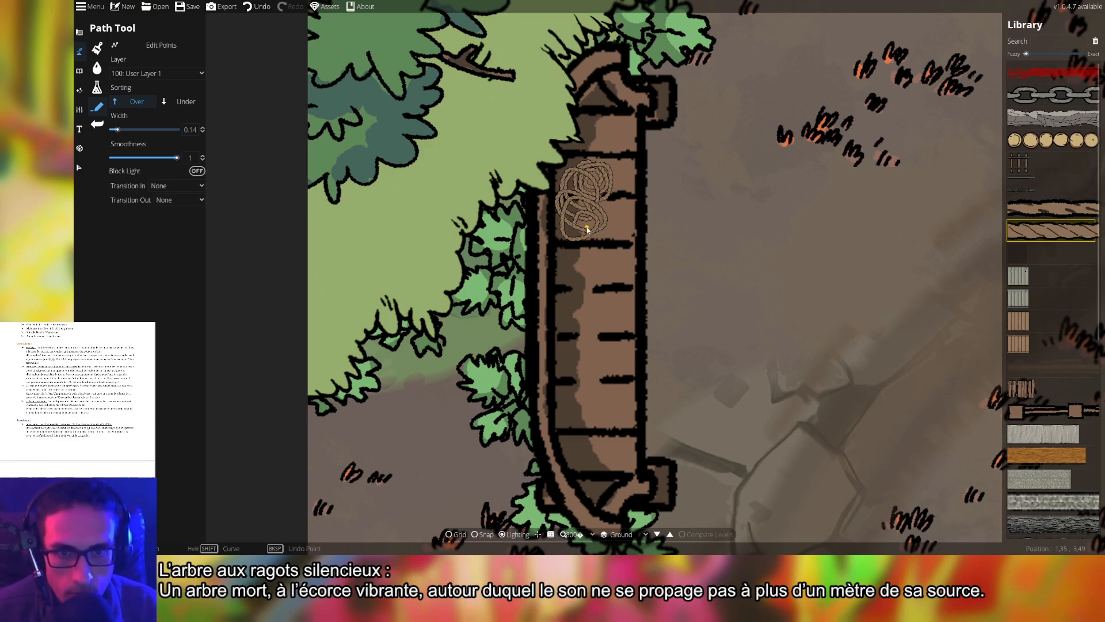
scroll(611, 244, "down", 5)
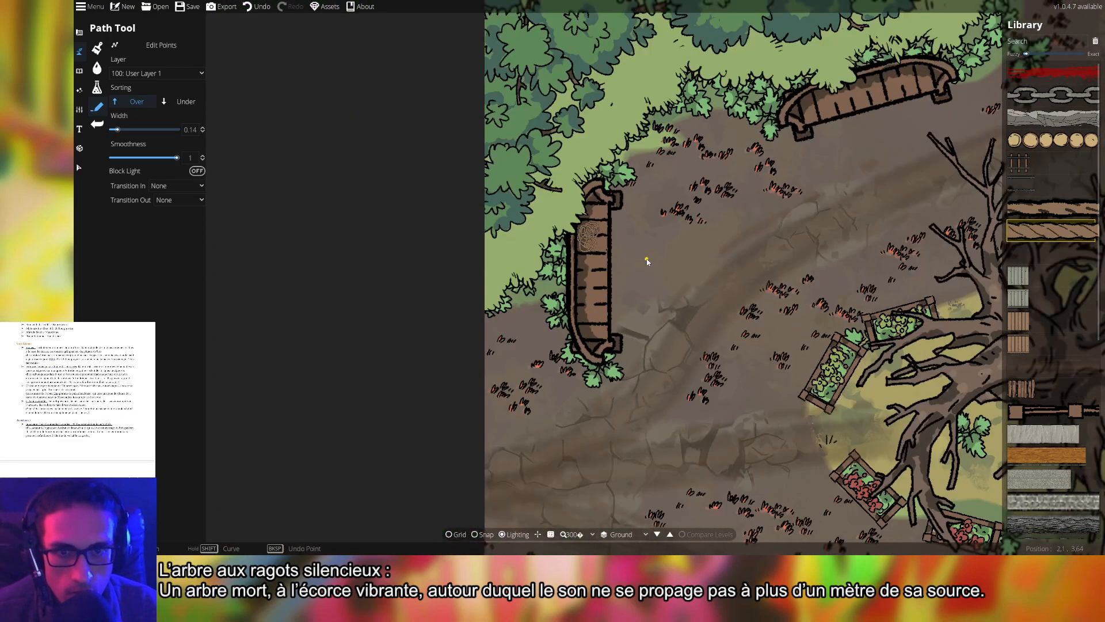
scroll(536, 239, "down", 2)
scroll(589, 284, "up", 6)
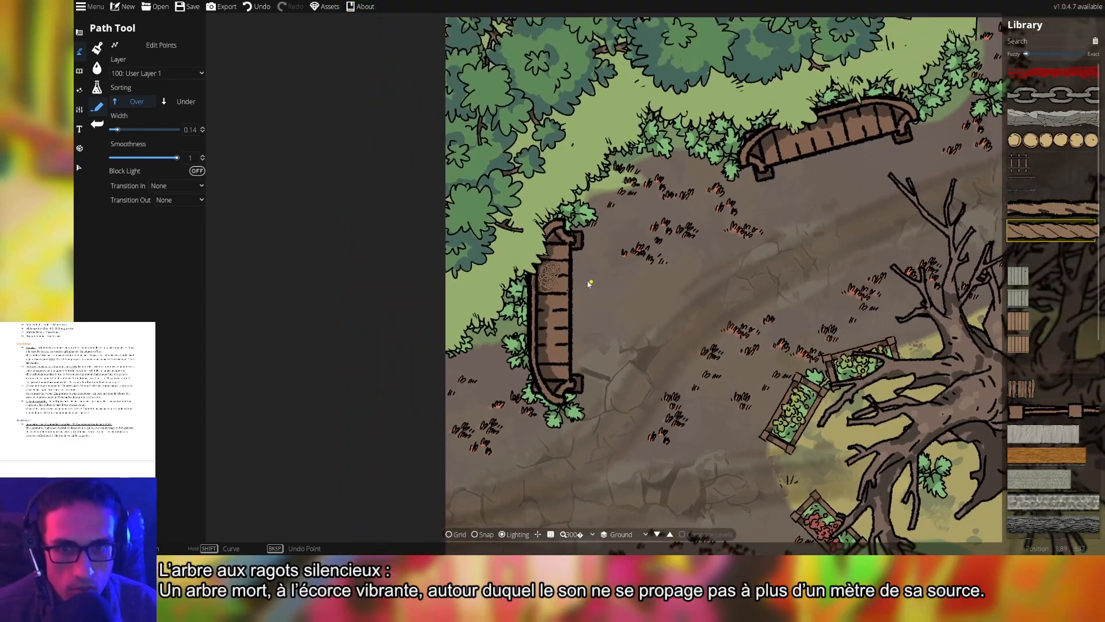
scroll(616, 269, "down", 5)
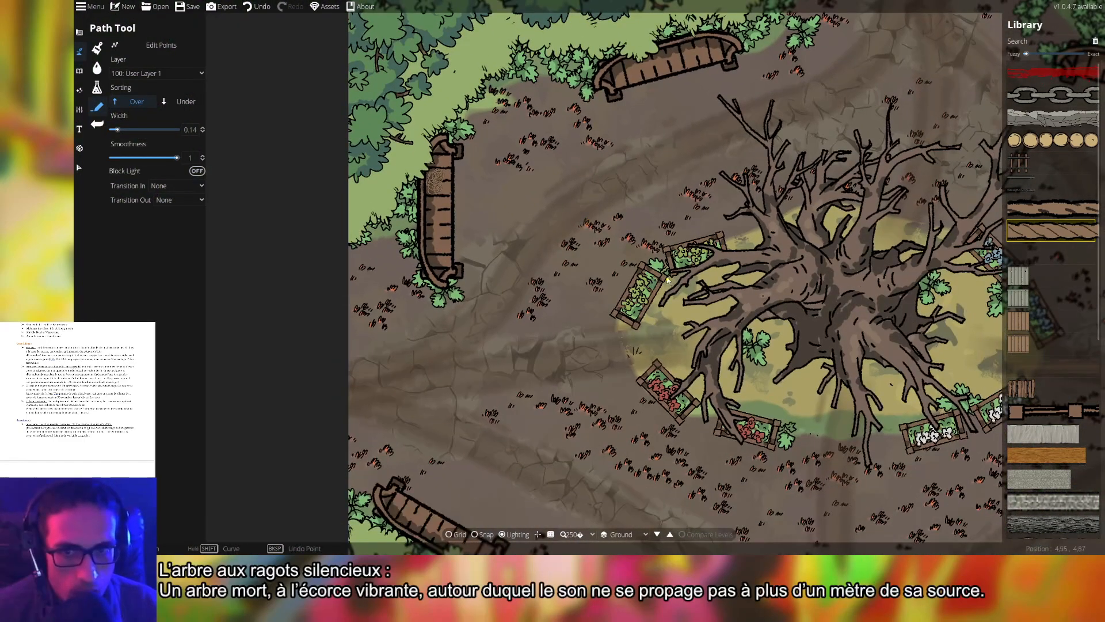
- Choose the wooden post fence path asset for the ground south-west of the tree, on User Layer 1
left_click_drag(668, 280, 543, 184)
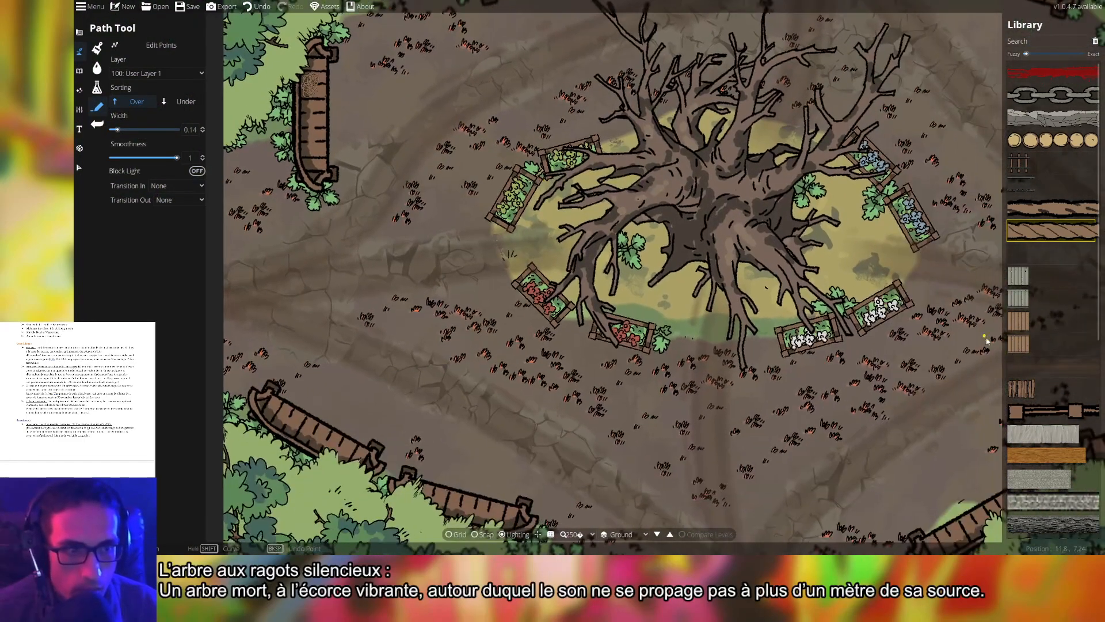
left_click(1044, 405)
left_click_drag(369, 217, 483, 244)
left_click_drag(679, 350, 548, 213)
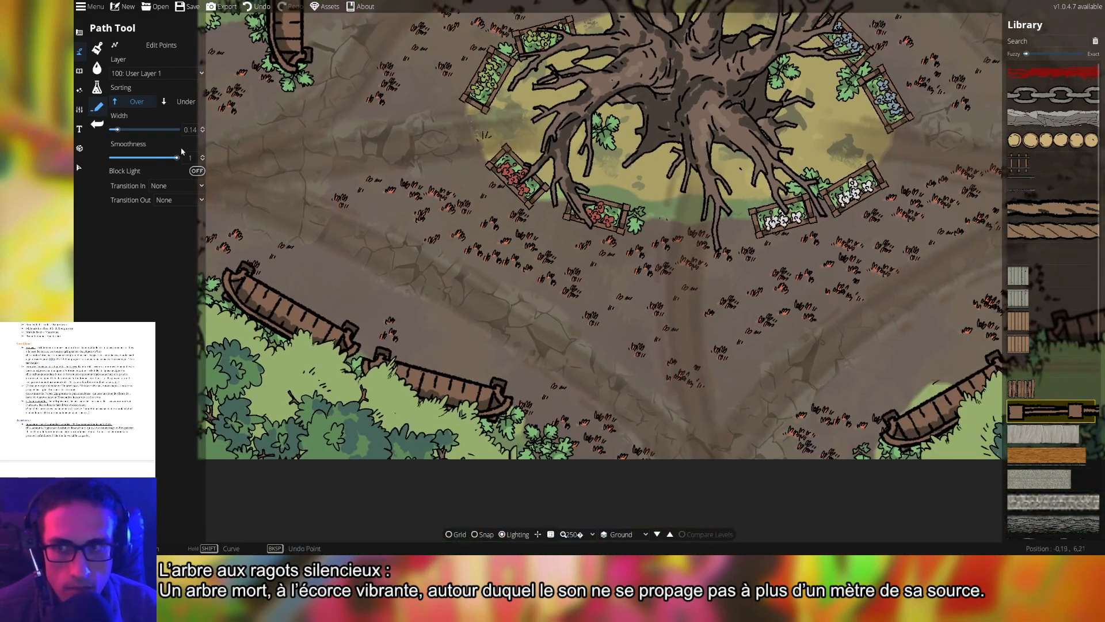
left_click(154, 73)
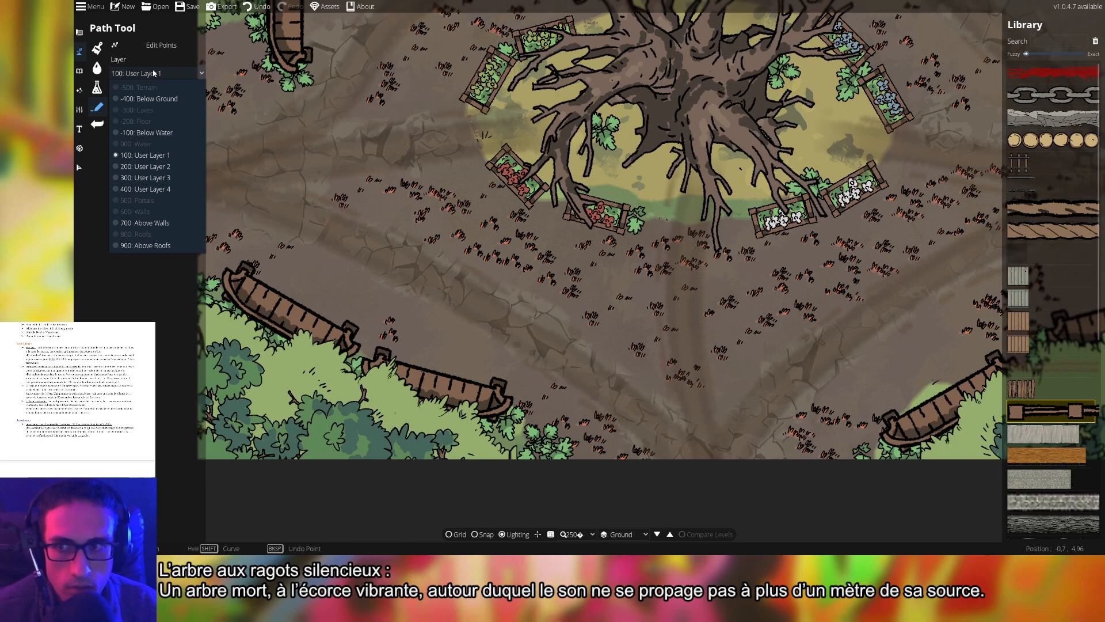
left_click(154, 73)
- Set the fence width to 1.27, trying fence lines below the red flower planters before and after the change and undoing them
left_click(452, 254)
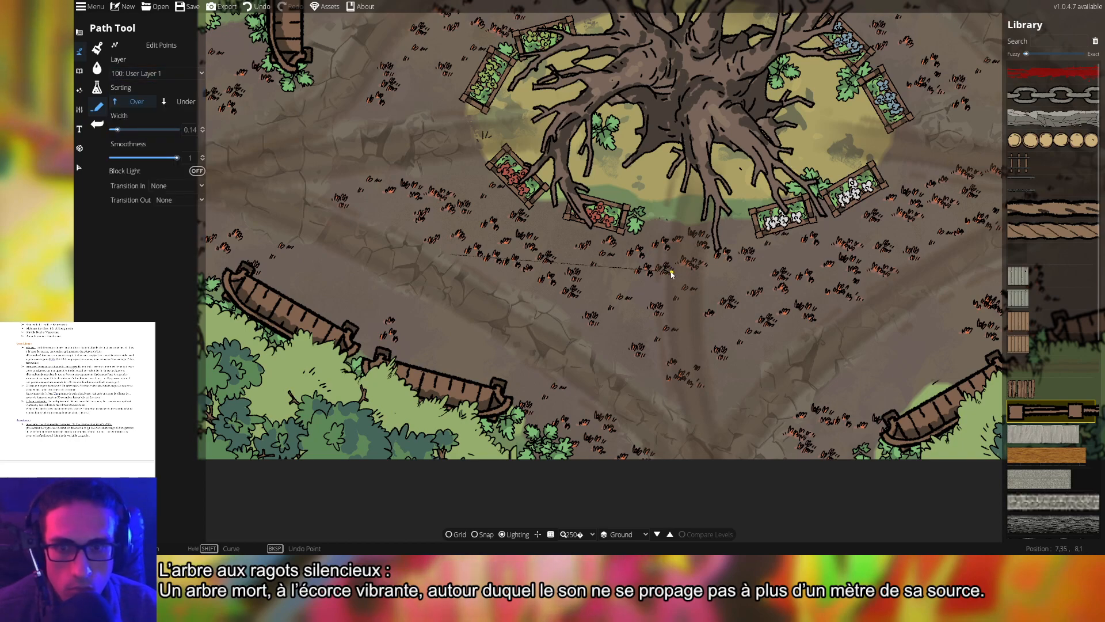
key("ctrl+z")
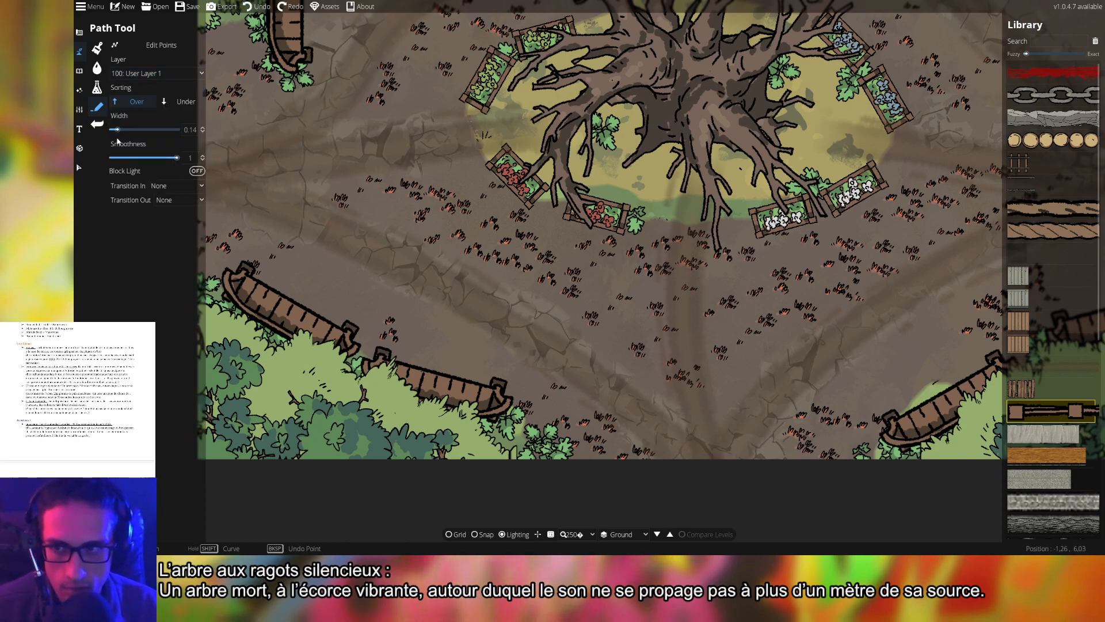
left_click_drag(117, 130, 154, 137)
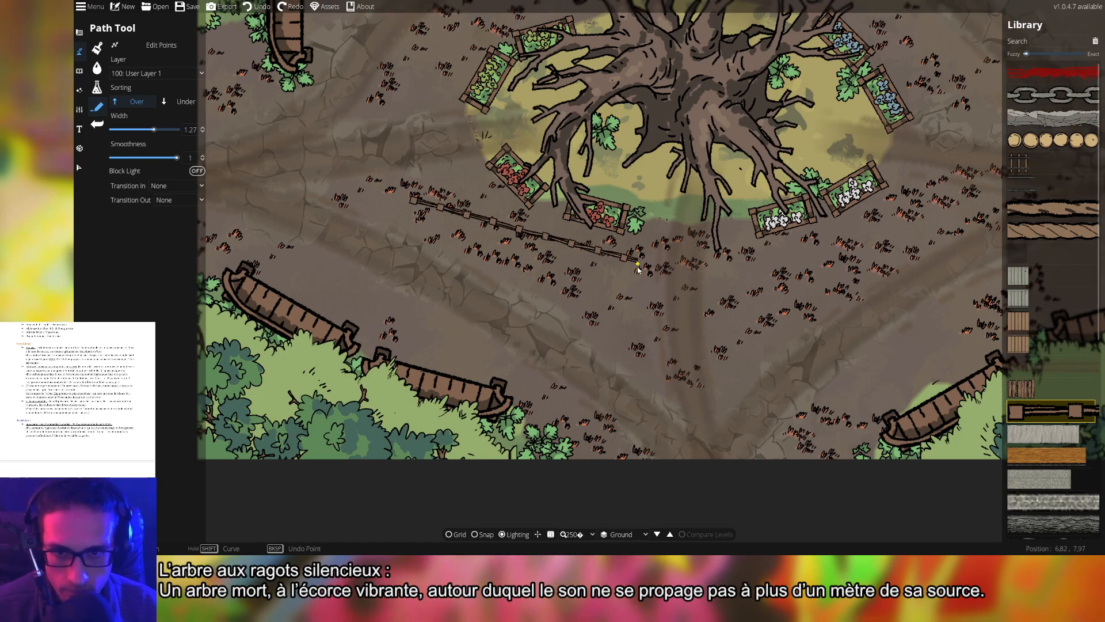
right_click(627, 292)
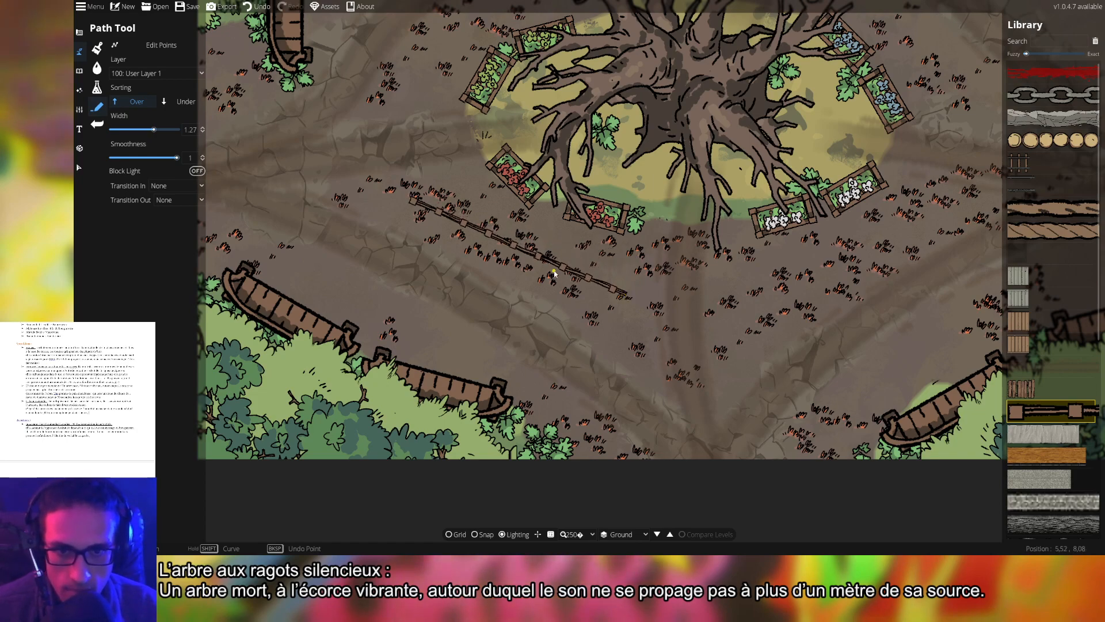
scroll(553, 268, "up", 4)
key("ctrl+z")
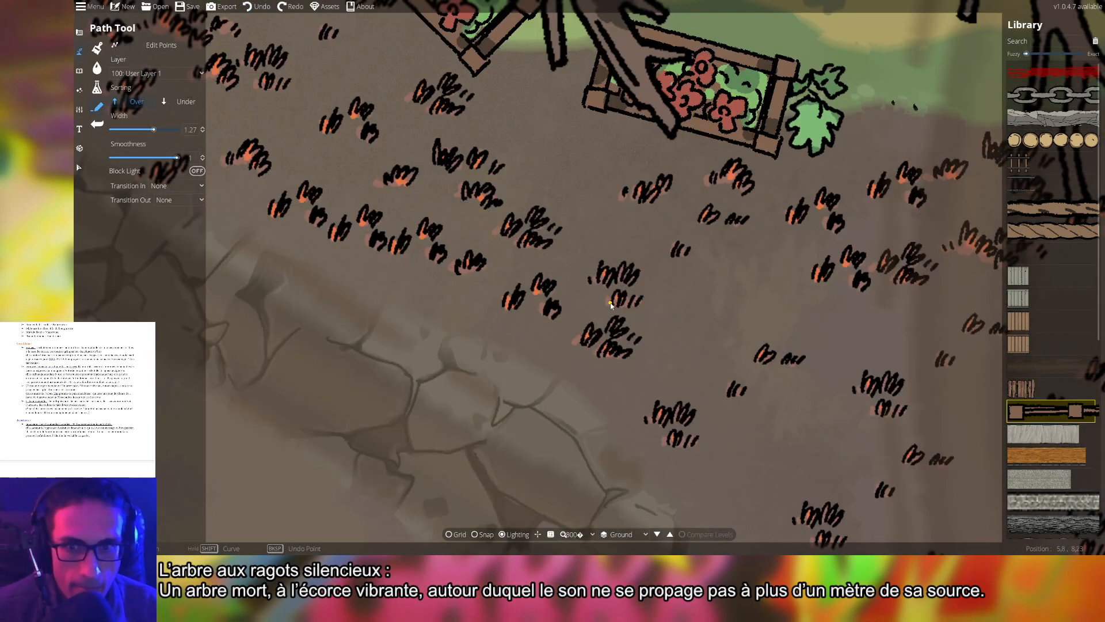
- Show the grid and draw a straight diagonal fence about three squares long beside the south-west cracked stone path
scroll(564, 288, "down", 4)
scroll(575, 288, "down", 3)
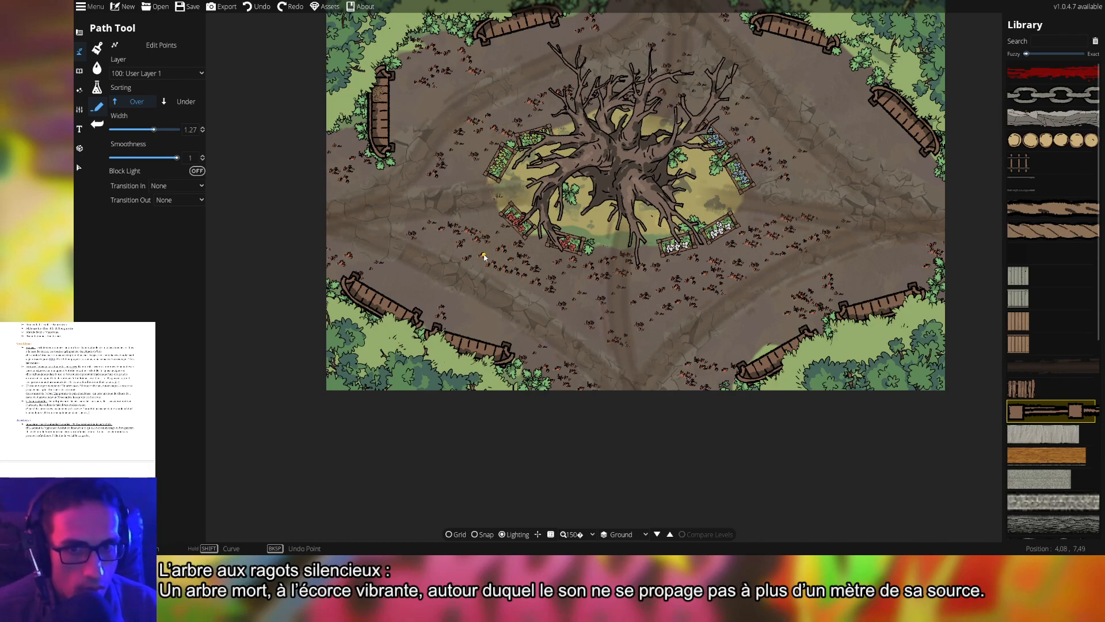
left_click_drag(483, 257, 589, 271)
scroll(490, 250, "up", 3)
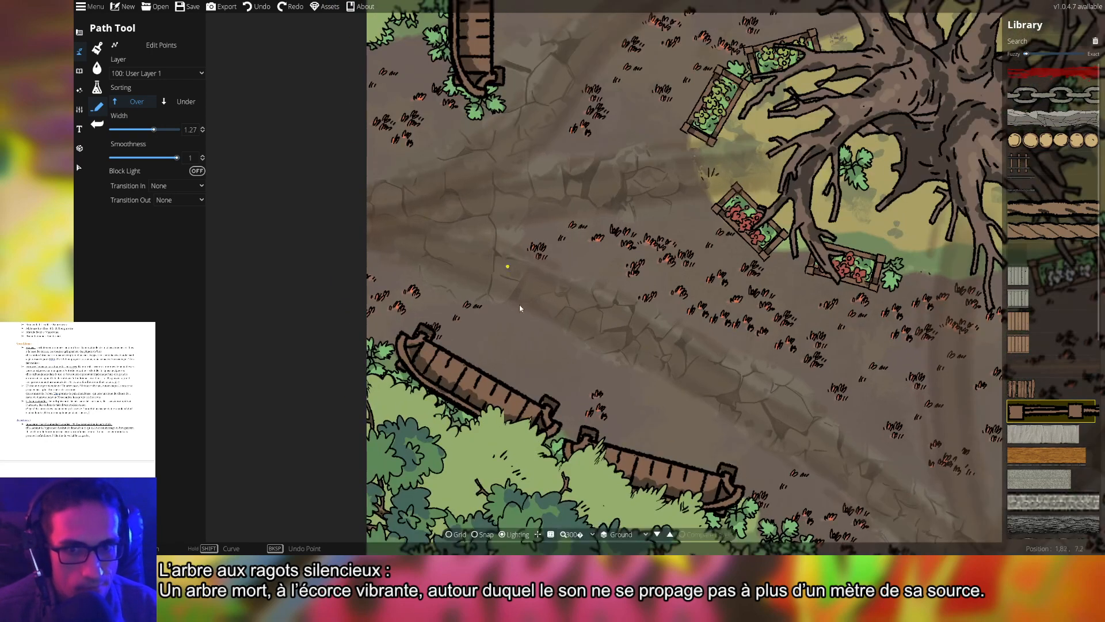
left_click(450, 534)
scroll(557, 365, "up", 3)
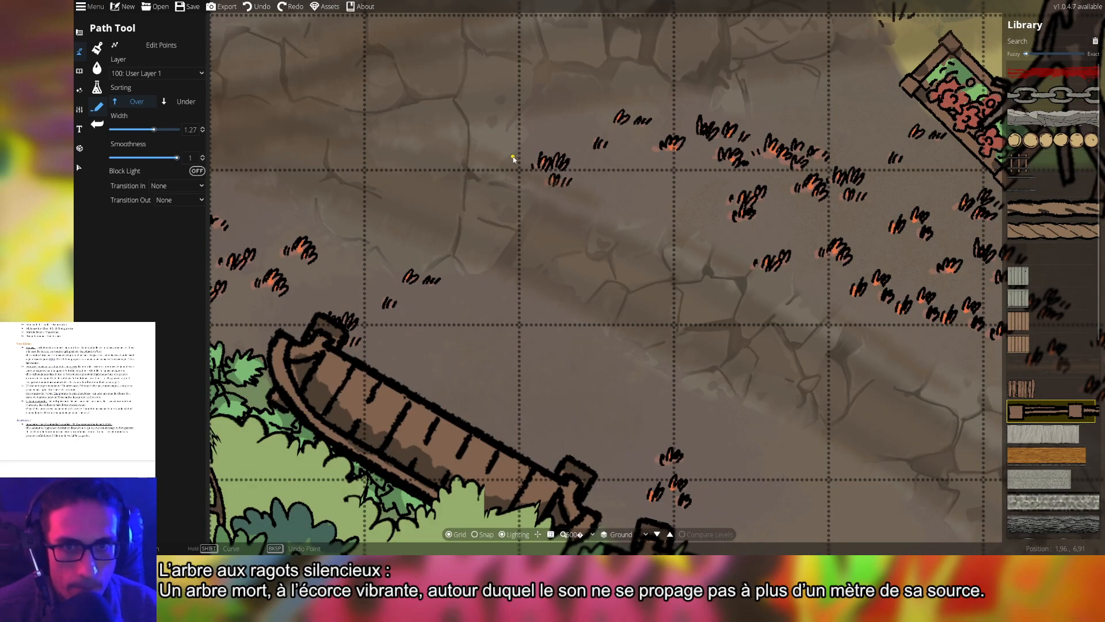
left_click_drag(513, 158, 925, 347)
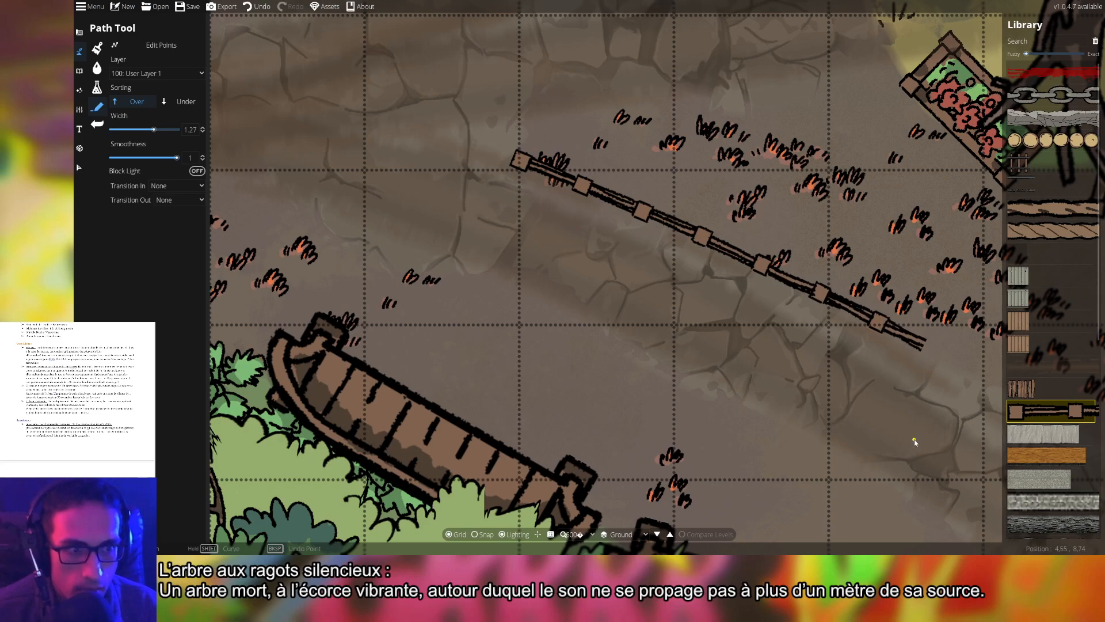
- Undo the straight diagonal fence beside the south-west cracked stone path
left_click_drag(865, 392, 533, 342)
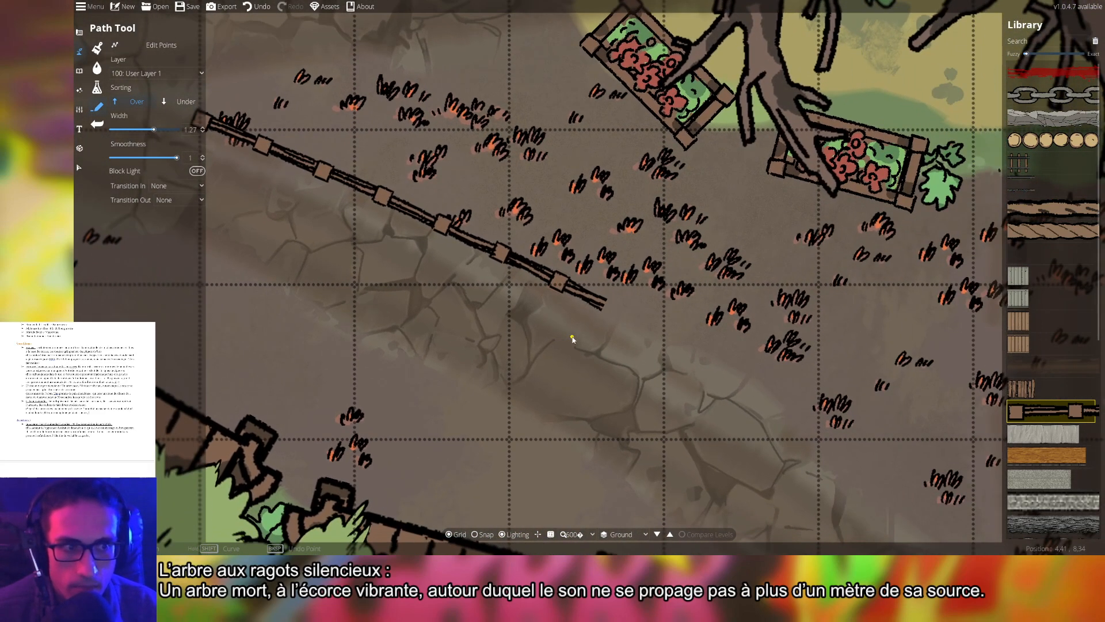
scroll(594, 373, "down", 5)
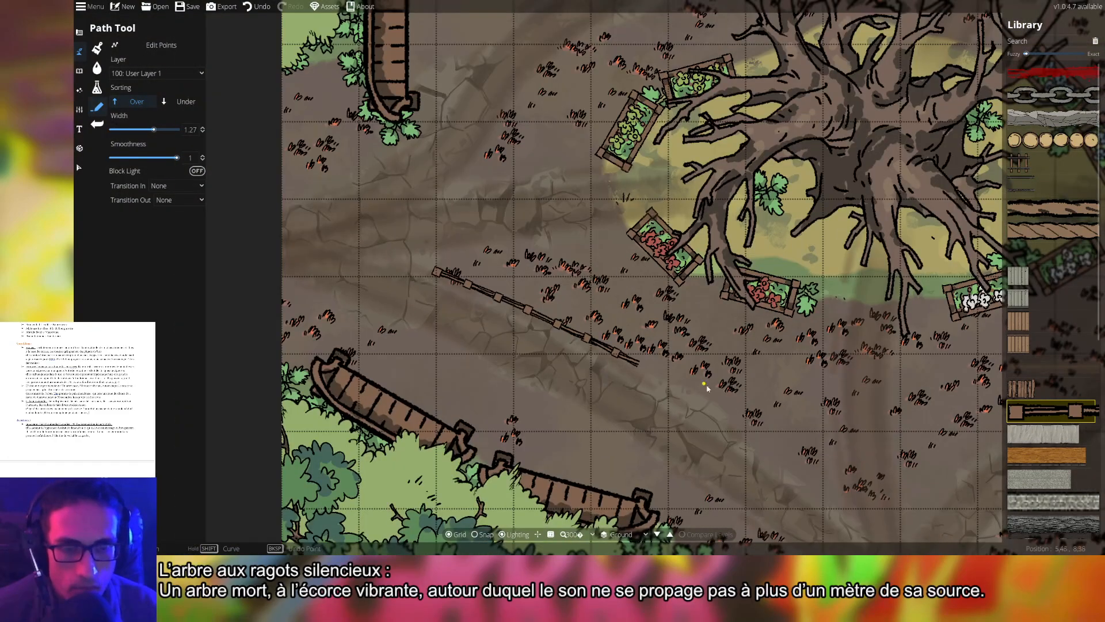
left_click_drag(708, 389, 570, 346)
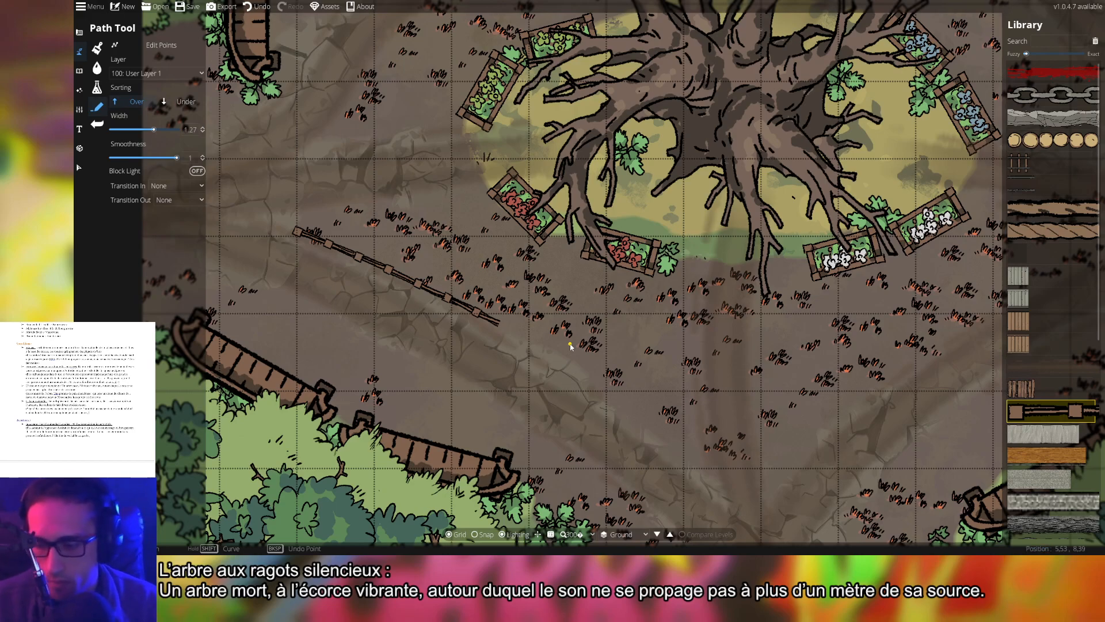
key("ctrl+z")
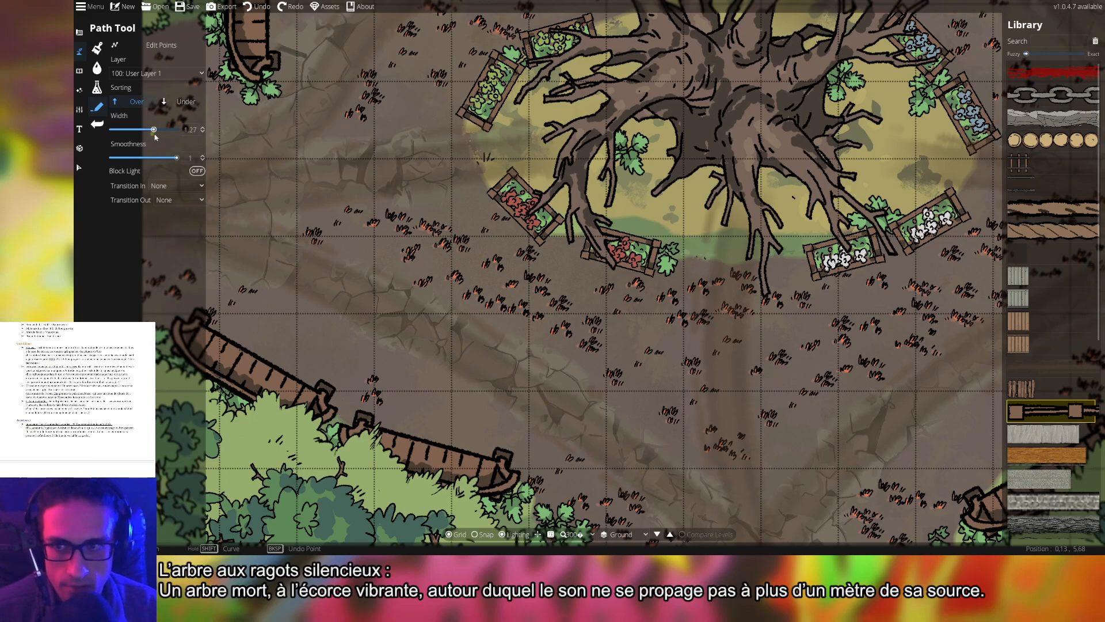
- Try the white cloth-like path and the orange wood path at width 1.93 across the ground south-west of the tree, undoing each
left_click(1036, 434)
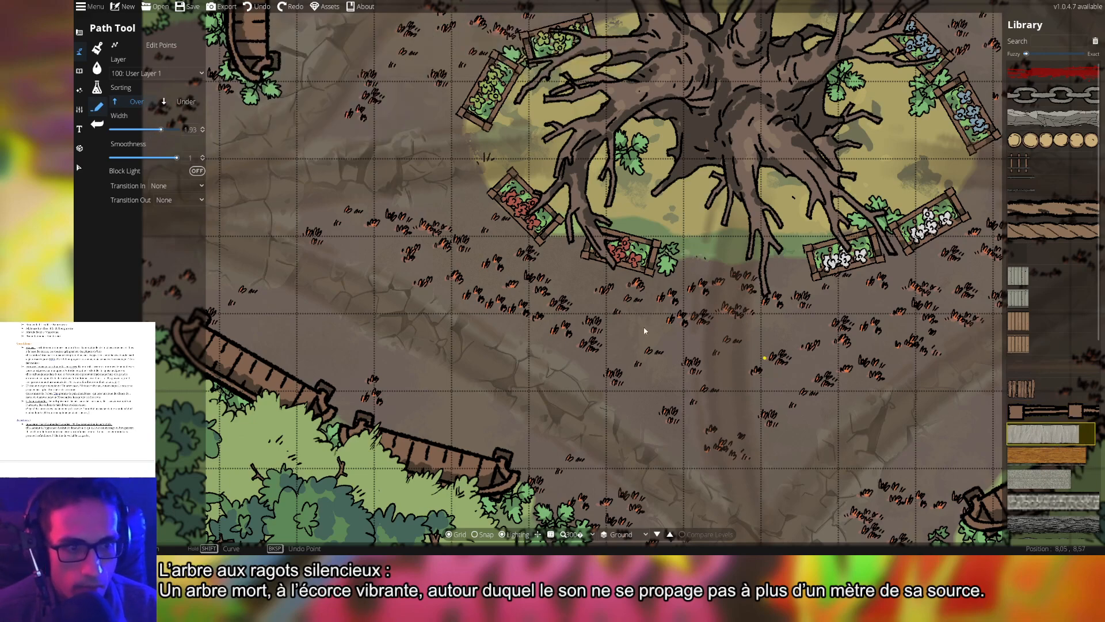
left_click(384, 253)
left_click(623, 373)
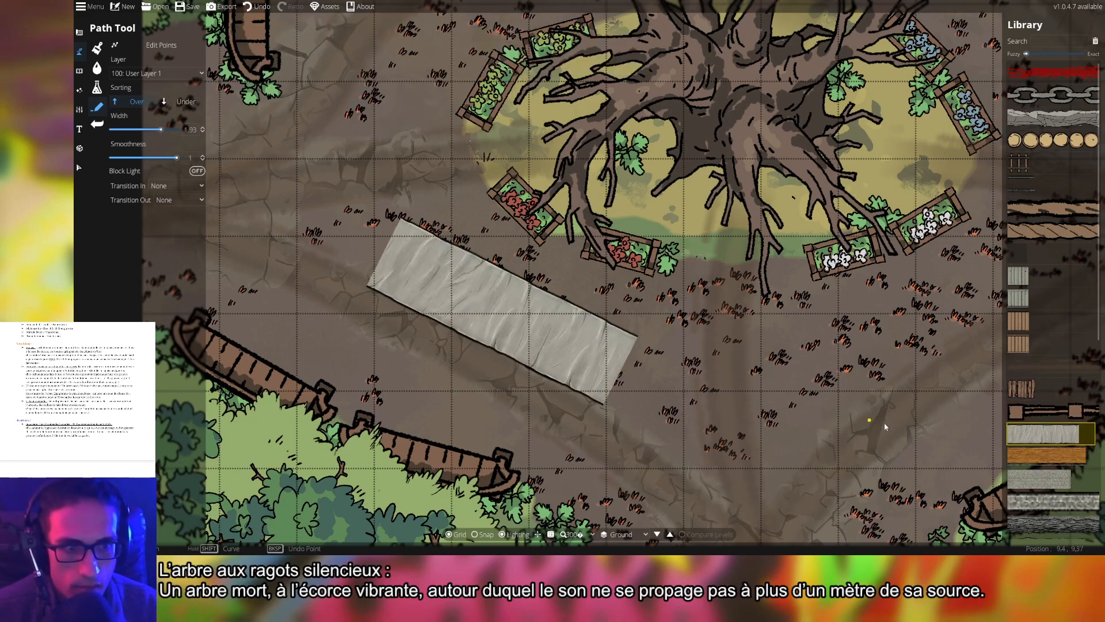
key("ctrl+z")
left_click(1040, 457)
left_click(515, 311)
right_click(753, 438)
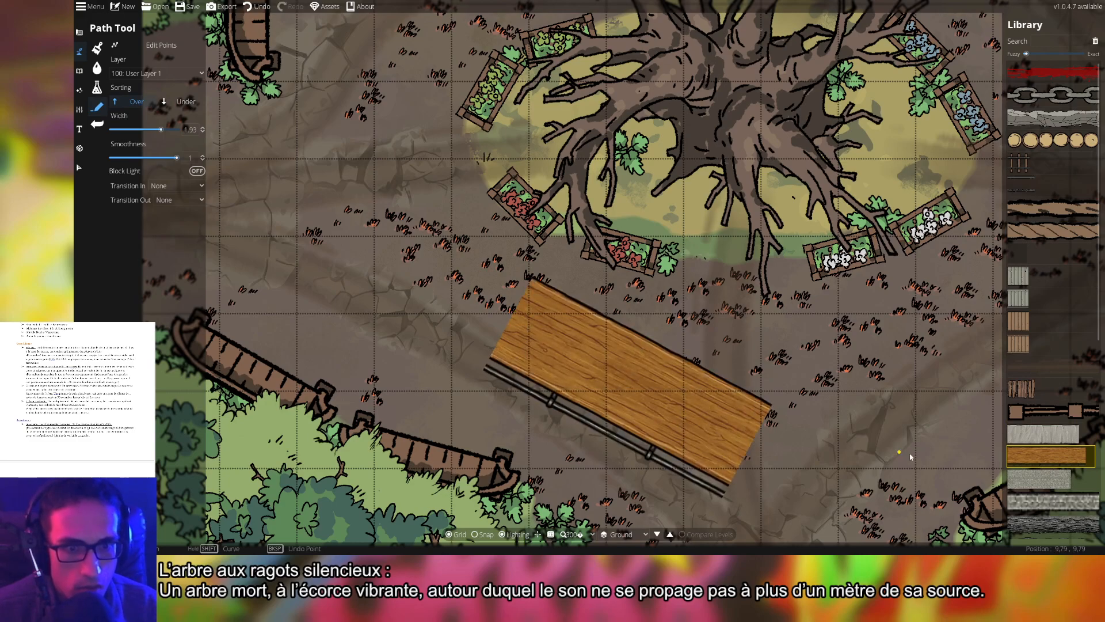
key("ctrl+z")
- Try the Carpet Modular White Path and the narrow grey stone path on the ground south-west of the tree, undoing each
left_click(1039, 479)
left_click(426, 278)
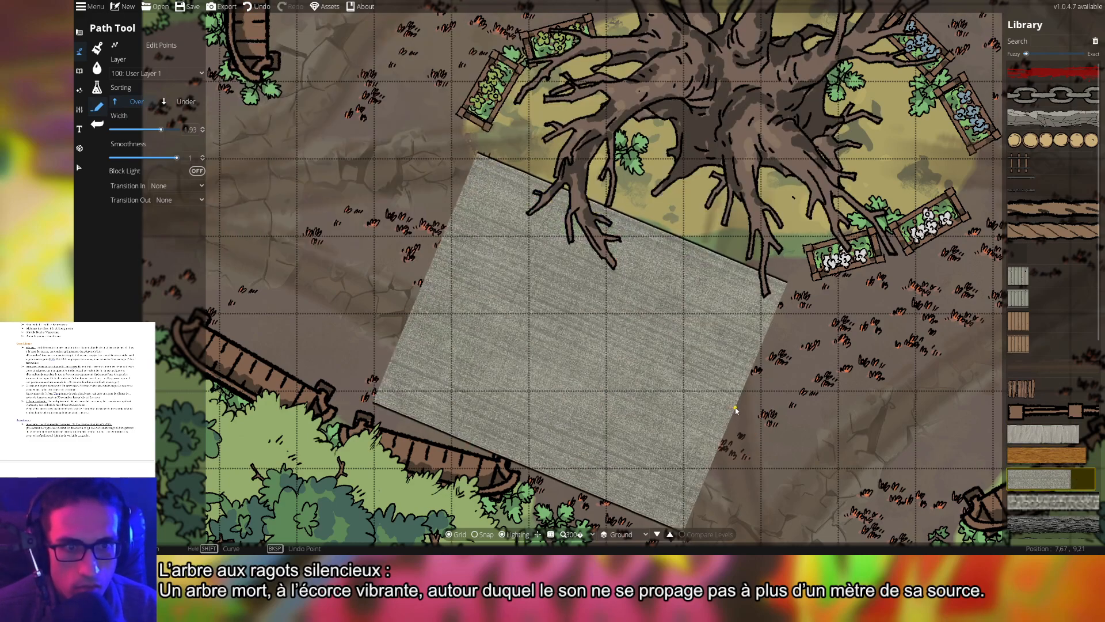
key("ctrl+z")
left_click(1052, 501)
left_click(323, 193)
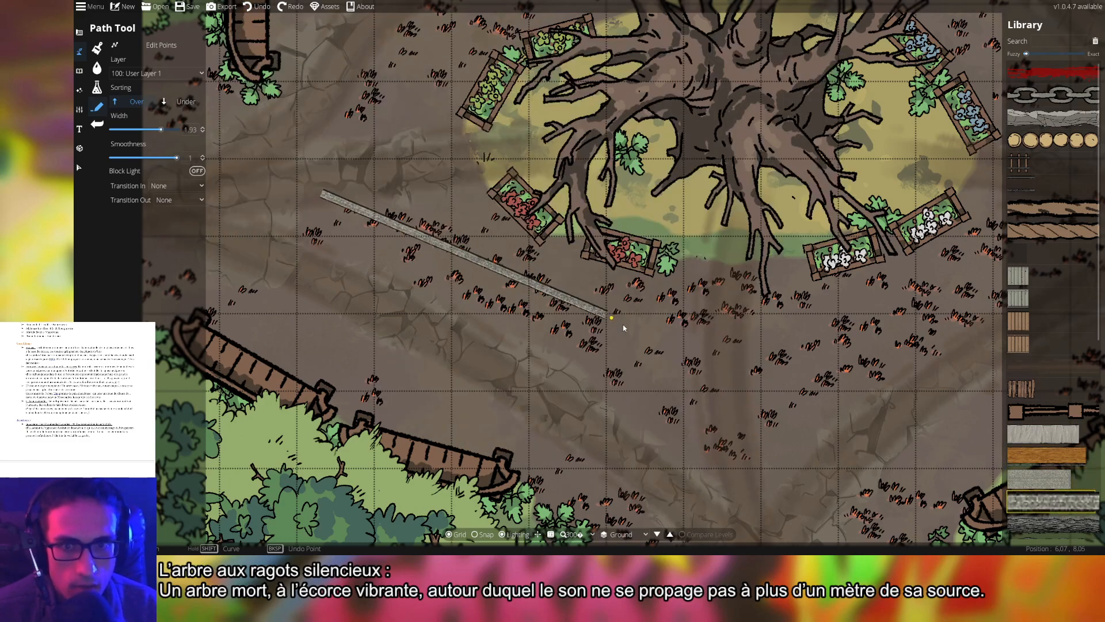
key("ctrl+z")
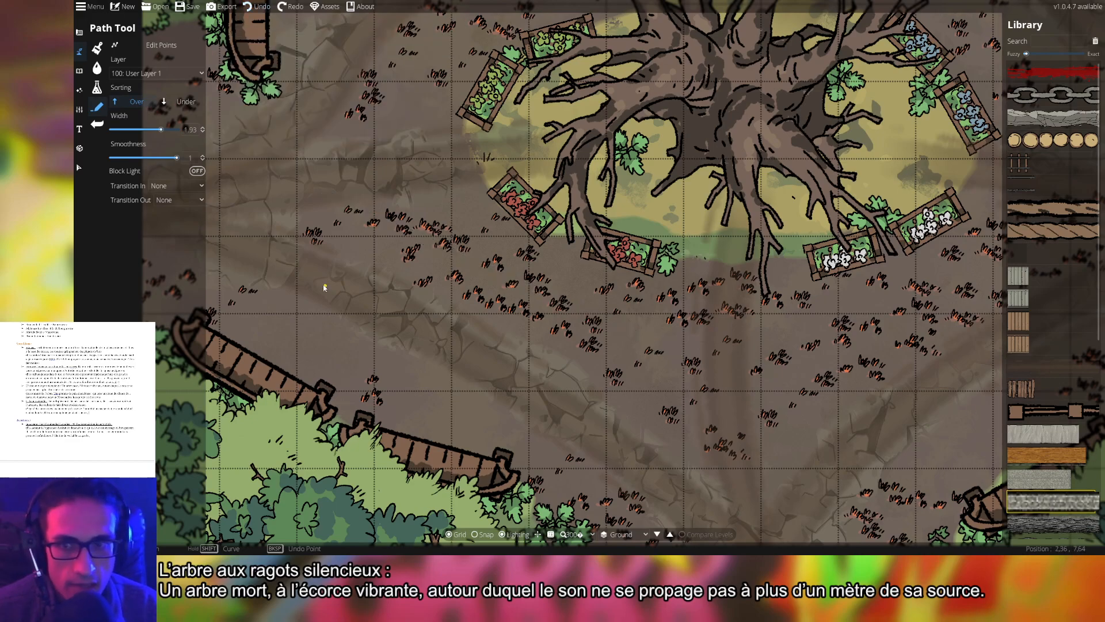
mouse_move(287, 232)
left_mouse_down()
mouse_move(478, 312)
mouse_move(586, 374)
mouse_move(747, 498)
mouse_move(690, 428)
mouse_move(710, 256)
mouse_move(668, 276)
mouse_move(662, 294)
mouse_move(589, 277)
mouse_move(456, 220)
mouse_move(436, 167)
mouse_move(287, 229)
left_mouse_up()
left_click_drag(503, 332, 359, 262)
key("ctrl+z")
key("ctrl+z")
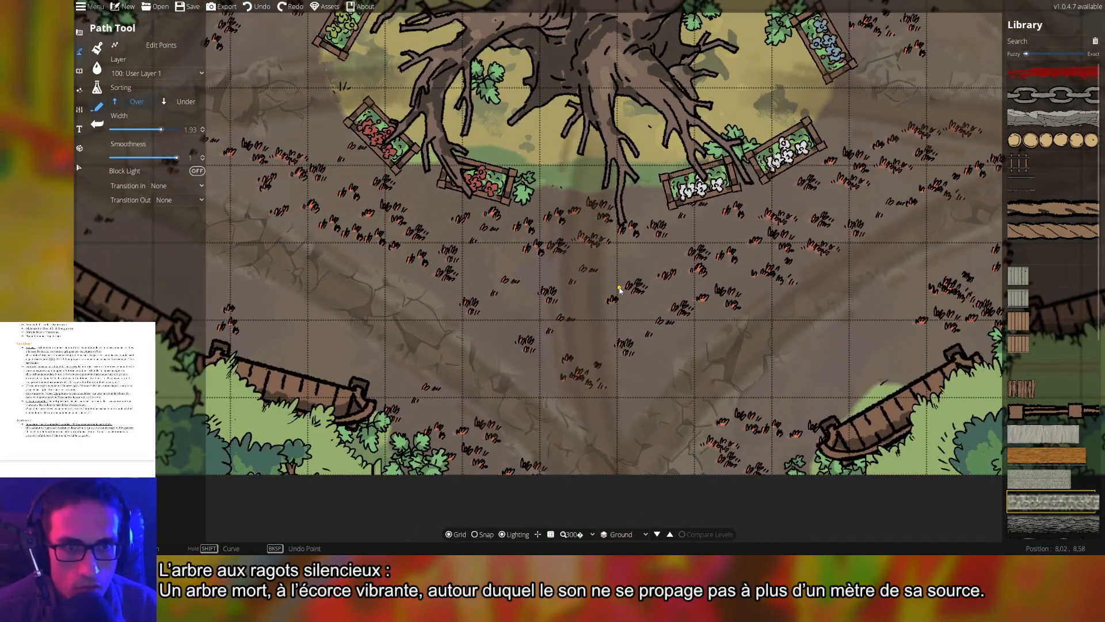
- Try a brown wooden plank walkway looping around the flower planters and tree roots, and undo it
scroll(697, 370, "up", 4)
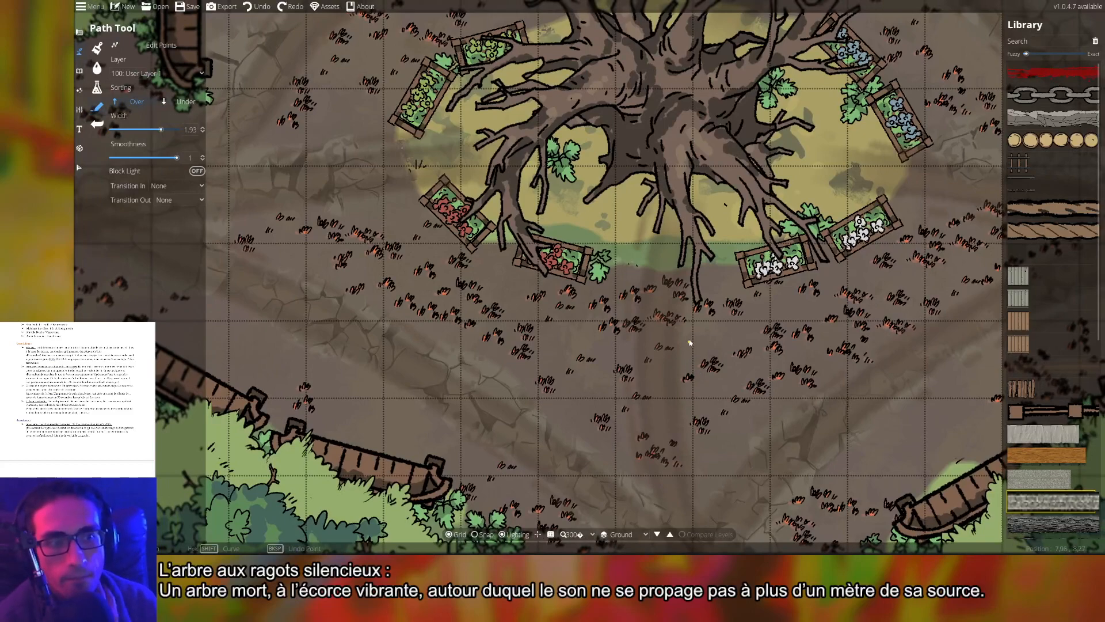
left_click(1050, 396)
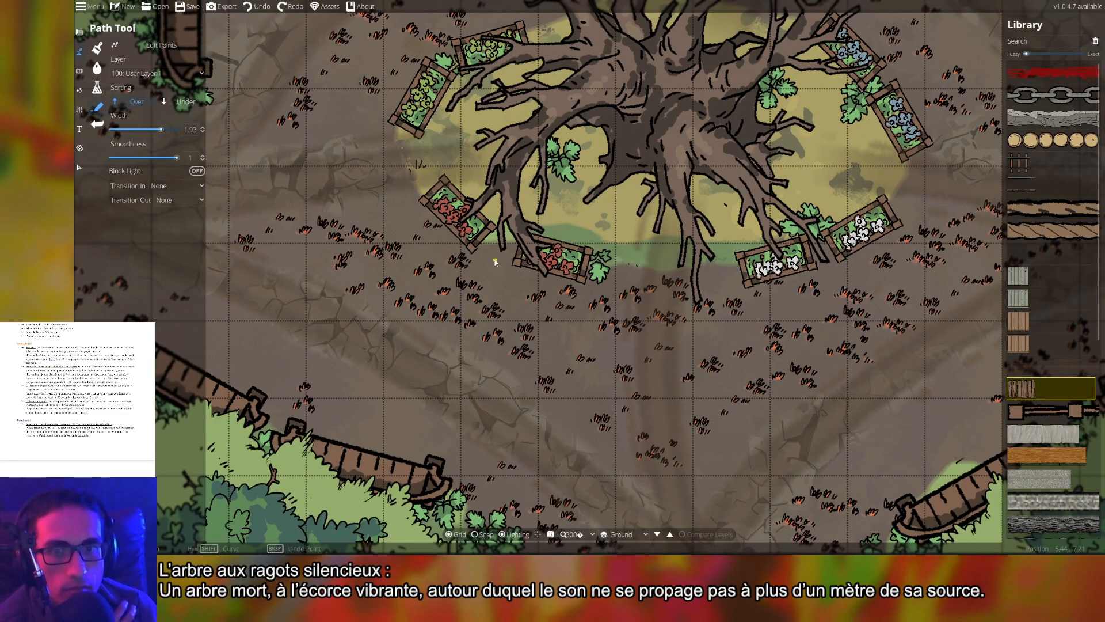
mouse_move(423, 180)
left_mouse_down()
mouse_move(506, 267)
mouse_move(636, 282)
mouse_move(829, 246)
mouse_move(944, 138)
mouse_move(829, 23)
mouse_move(720, 17)
mouse_move(399, 137)
mouse_move(366, 167)
mouse_move(486, 211)
left_mouse_up()
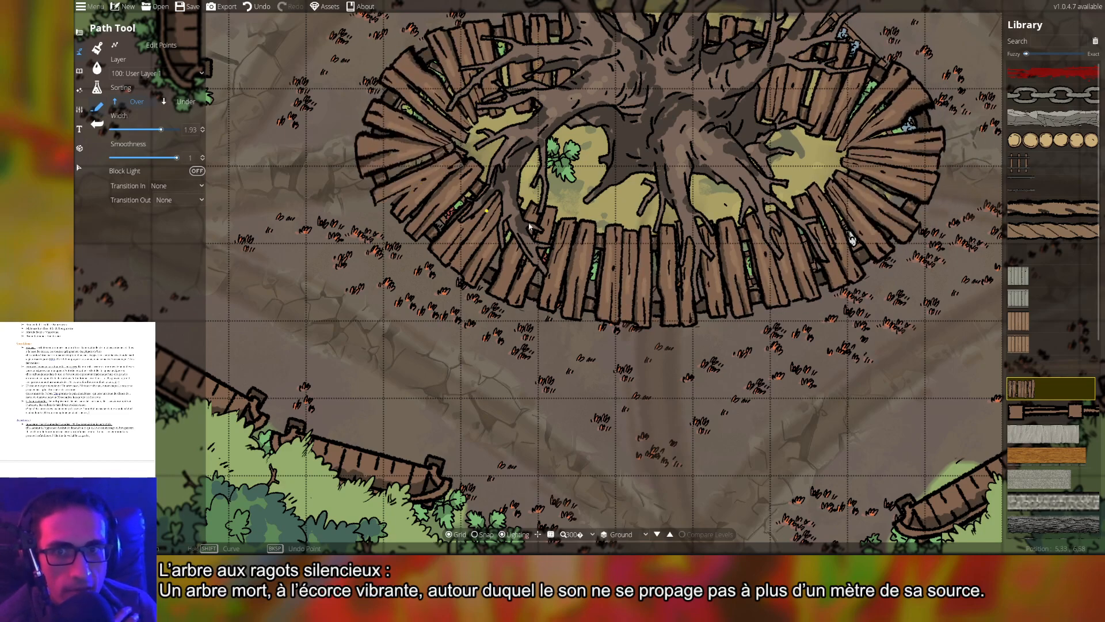
key("ctrl+z")
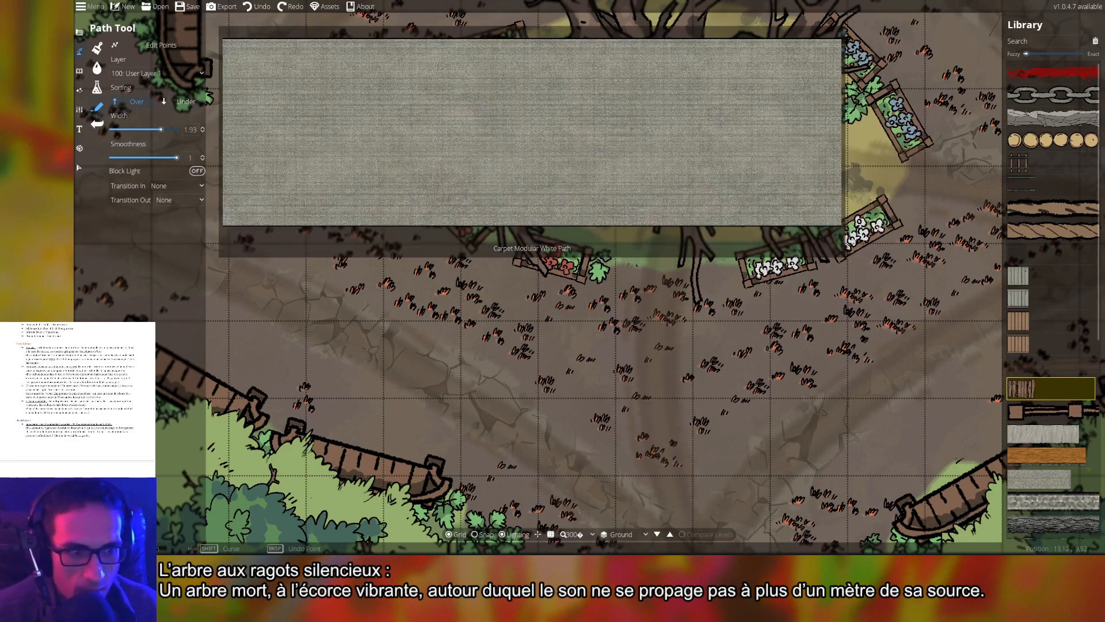
- Try a diagonal Cliff Stone Slate A2 path on the ground south-west of the tree, and undo it
mouse_move(1076, 488)
scroll(1076, 489, "down", 2)
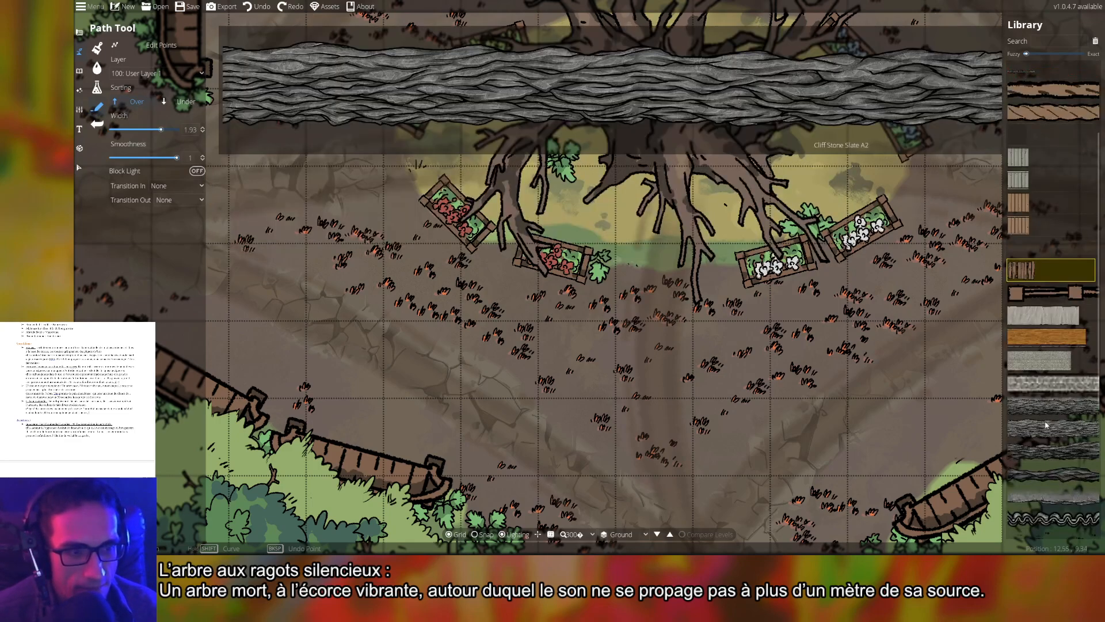
left_click(1047, 428)
left_click_drag(349, 340, 484, 367)
left_click(610, 416)
right_click(610, 417)
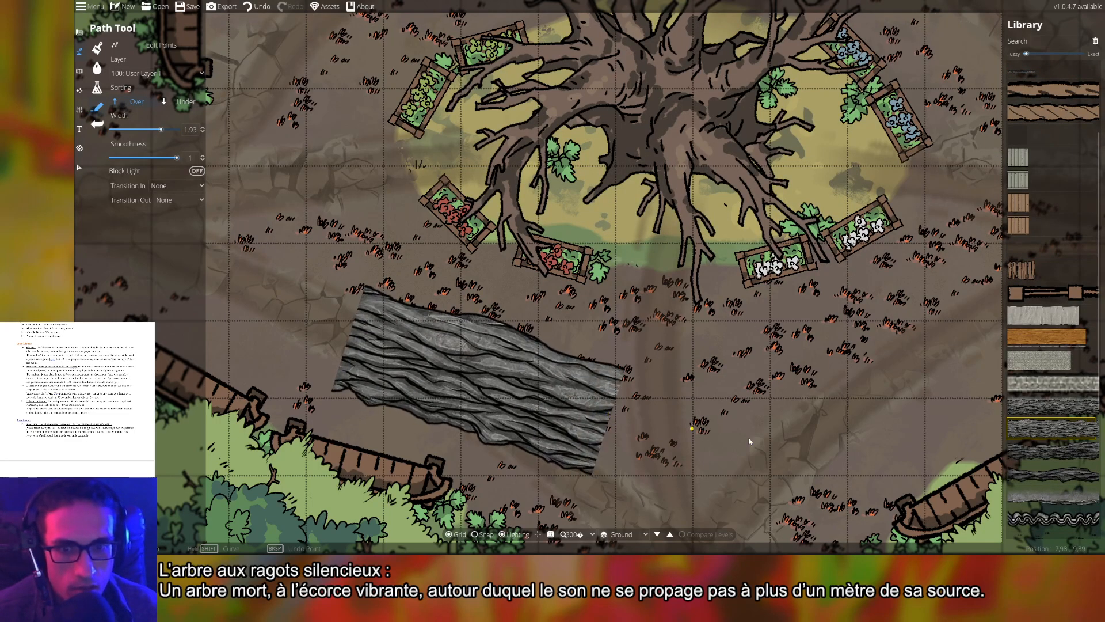
key("ctrl+z")
- Try the narrow dark slate cliff path and the wavy path below the red flower planters, undoing each
left_click(1032, 482)
left_click(387, 254)
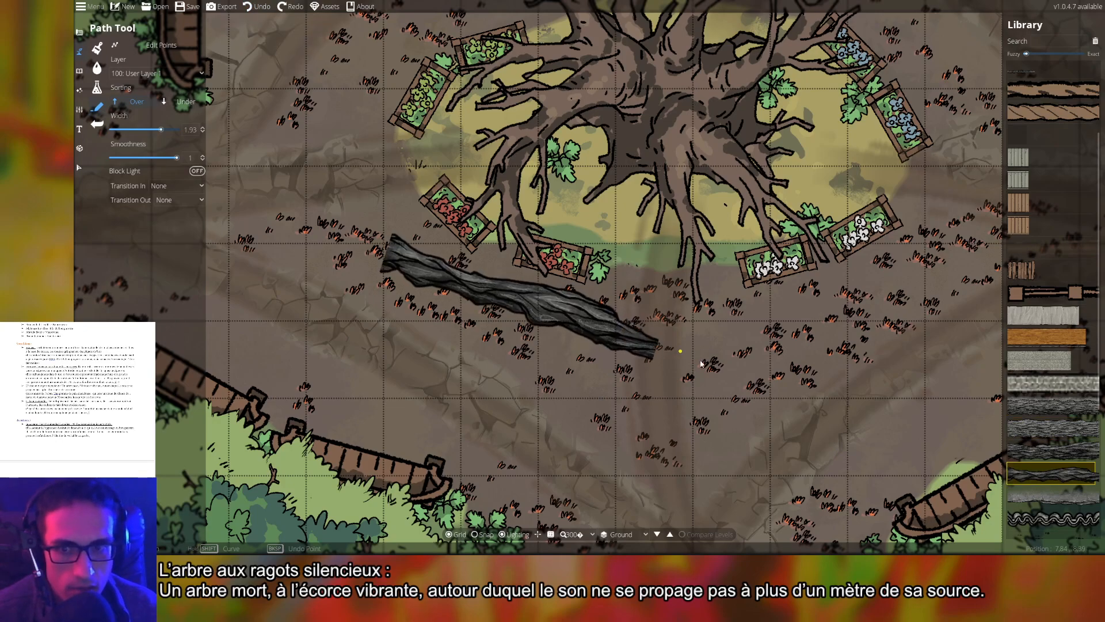
left_click(686, 418)
right_click(686, 418)
key("ctrl+z")
left_click(1053, 518)
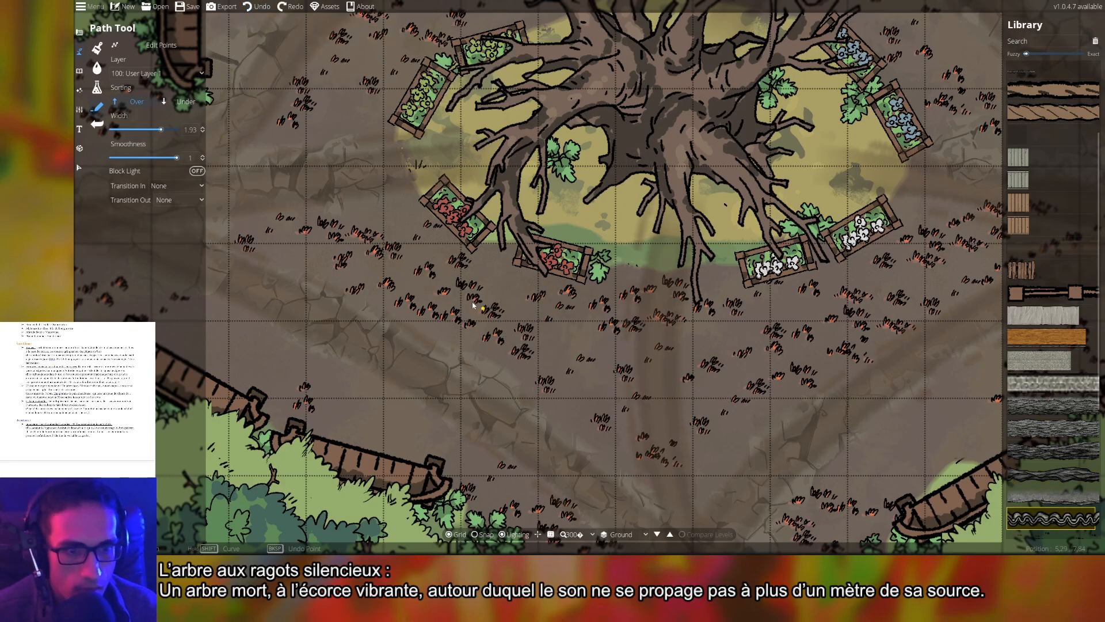
left_click(400, 260)
left_click(671, 402)
right_click(671, 401)
key("ctrl+z")
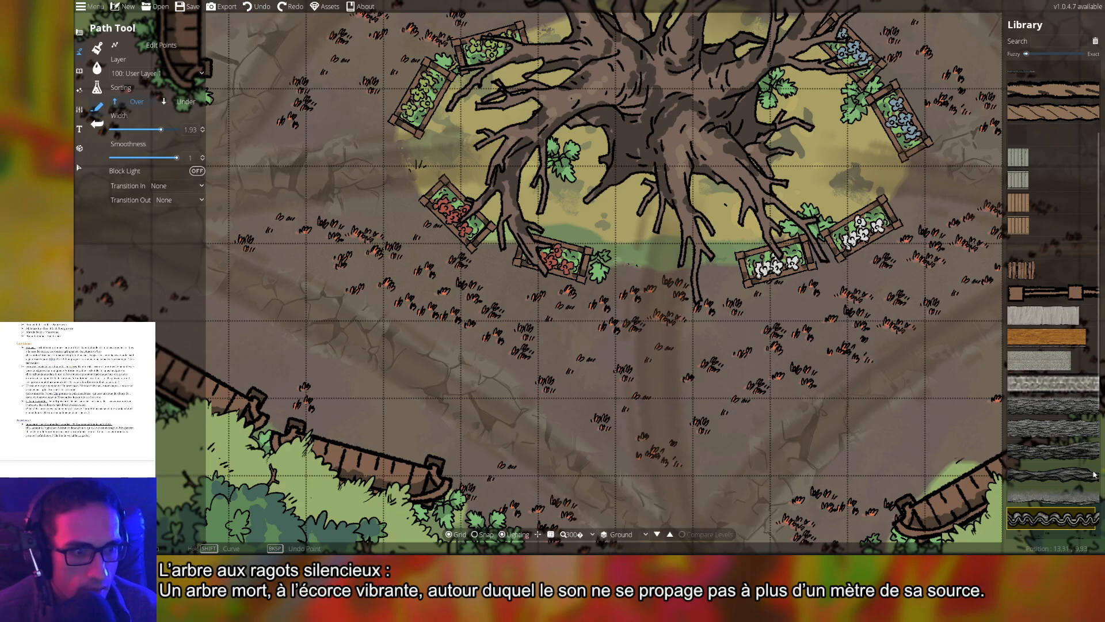
- Try the Palisade Walkway Wood Light Path and the light wooden beam path south of the tree, undoing each
scroll(1046, 412, "down", 3)
left_click(1037, 453)
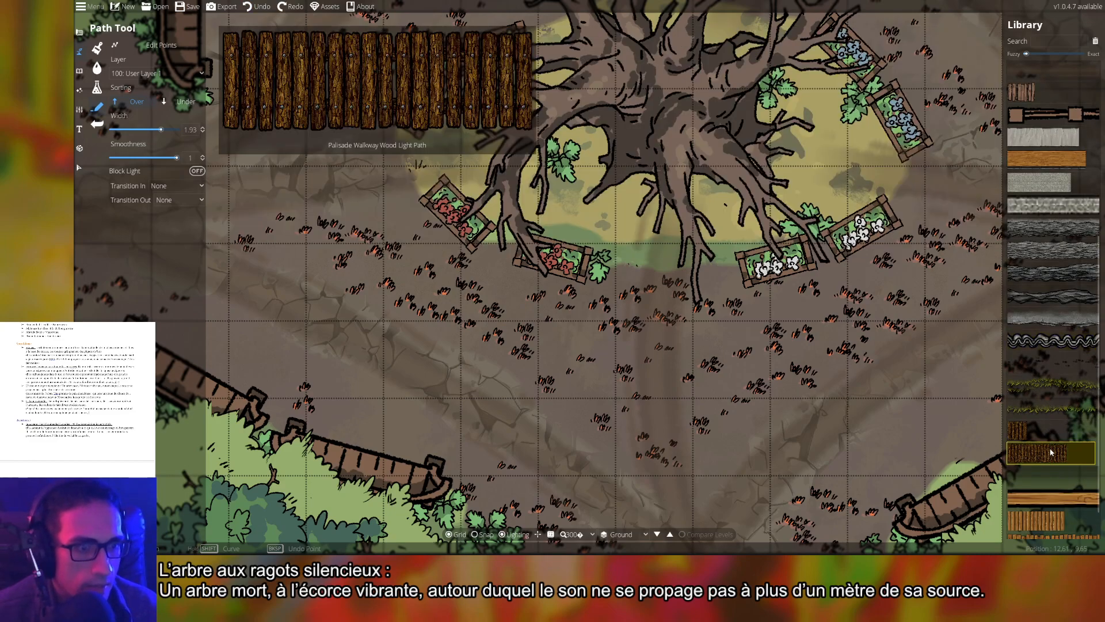
left_click(512, 346)
right_click(807, 455)
key("ctrl+z")
left_click(1044, 497)
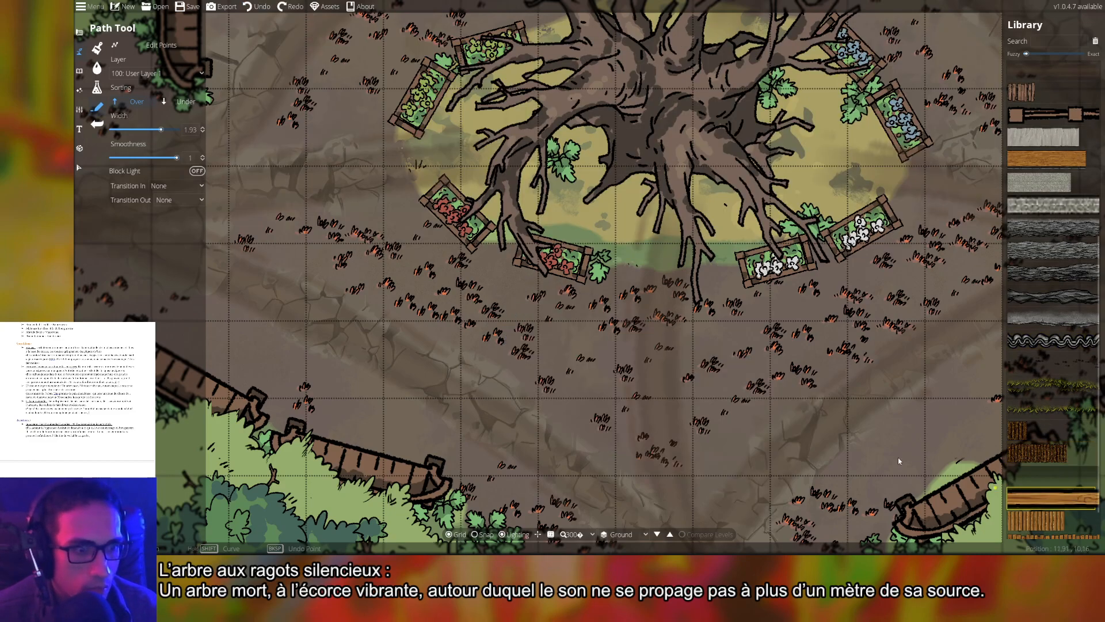
left_click(445, 314)
right_click(761, 367)
key("ctrl+z")
- Choose the Wooden Fence path again and set its width to 2.85, undoing a trial line below the red flower planters
scroll(1052, 484, "up", 2)
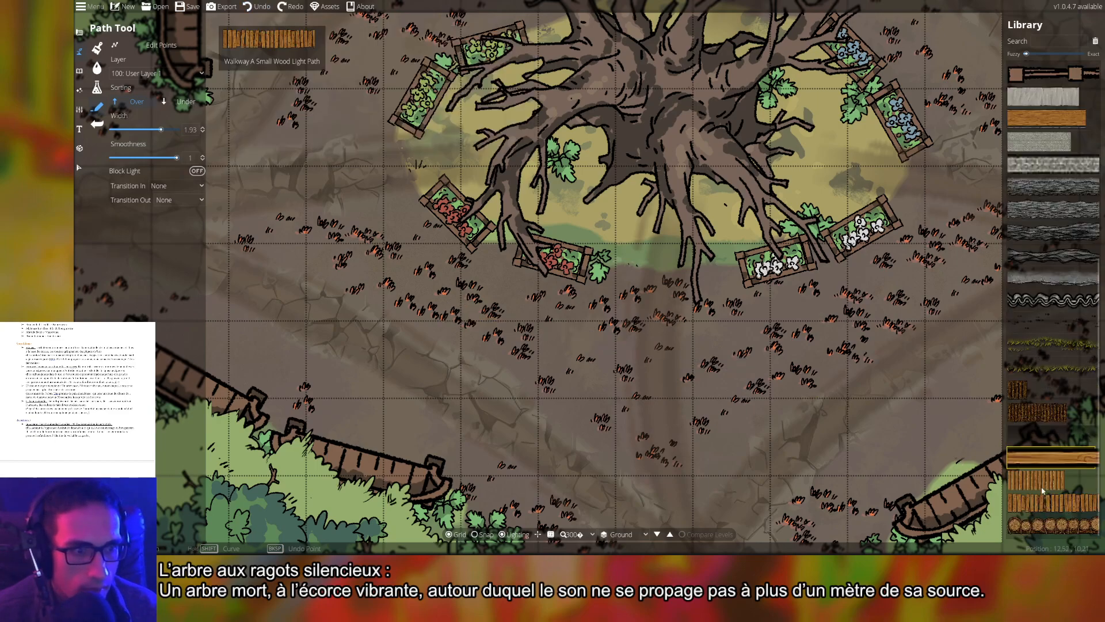
scroll(1052, 483, "up", 2)
scroll(1053, 483, "up", 2)
left_click(1052, 411)
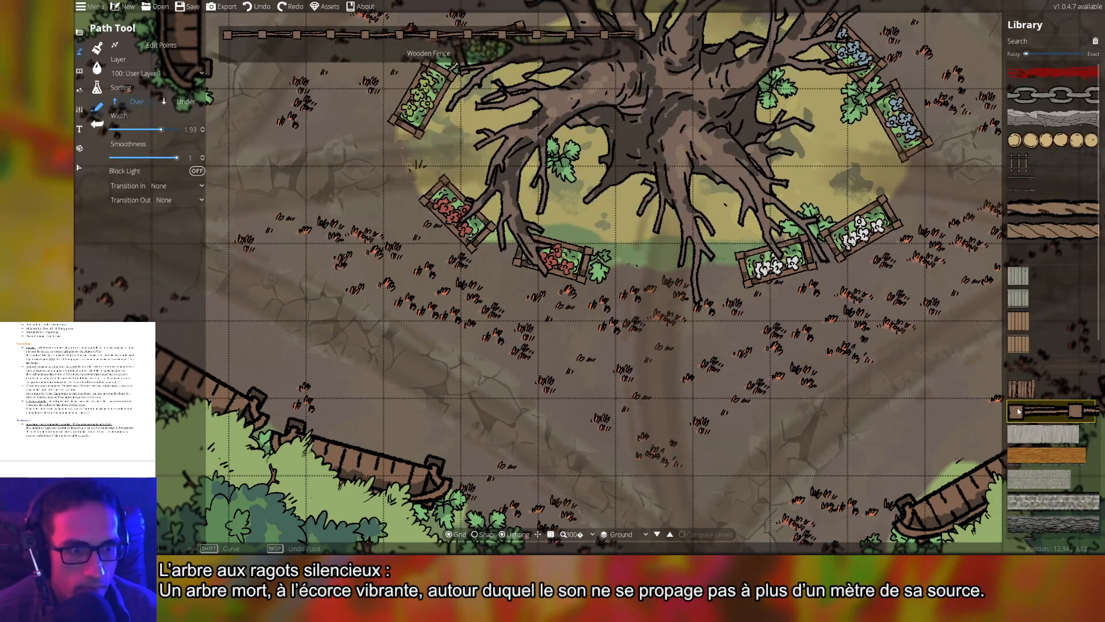
left_click(270, 231)
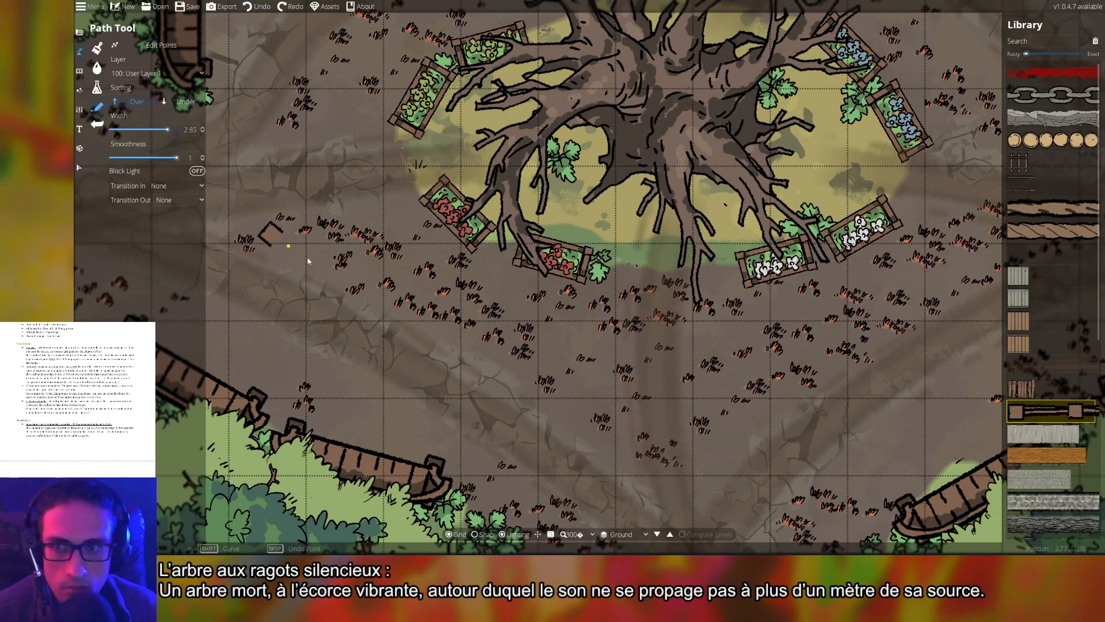
right_click(489, 344)
key("ctrl+z")
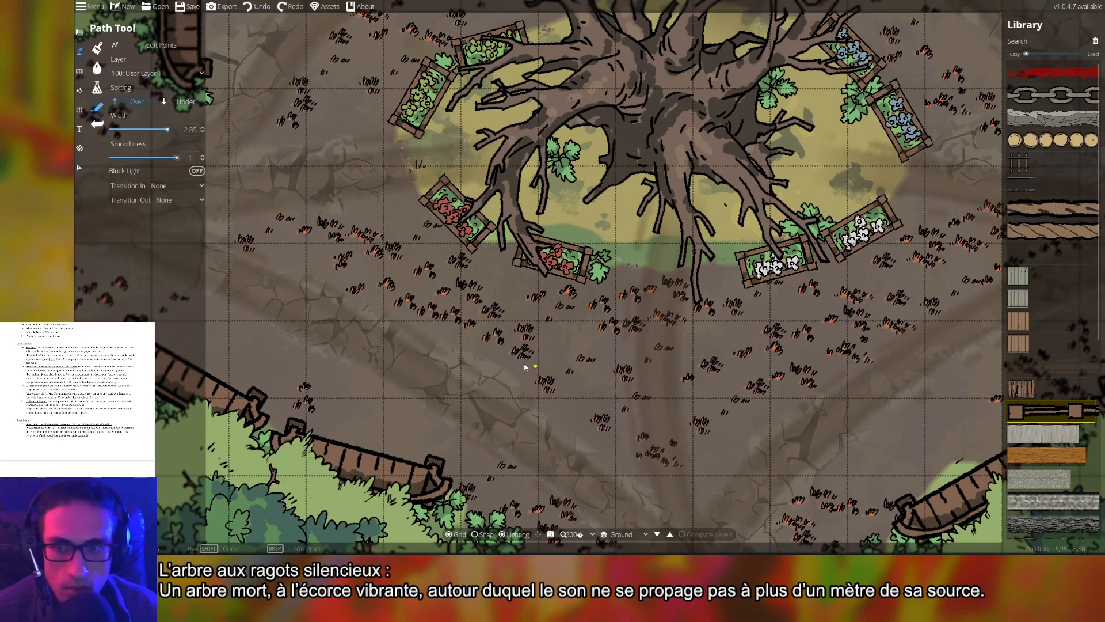
- Draw a gently curving wooden fence about five and a half squares long along the tree side of the south-west cracked stone path
left_click_drag(451, 338, 593, 373)
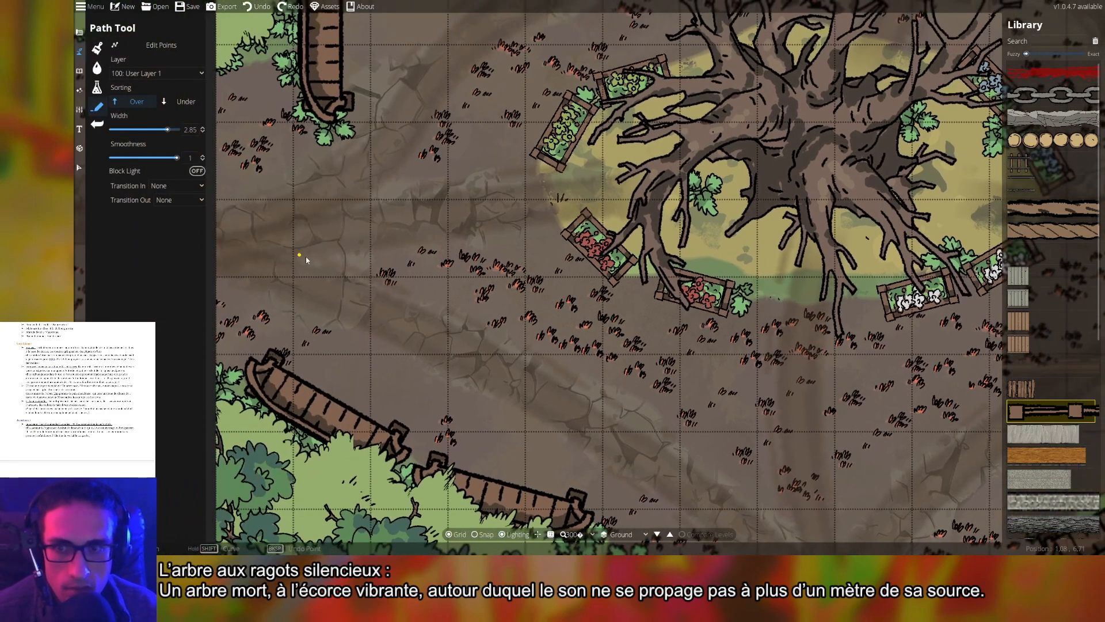
left_click(377, 269)
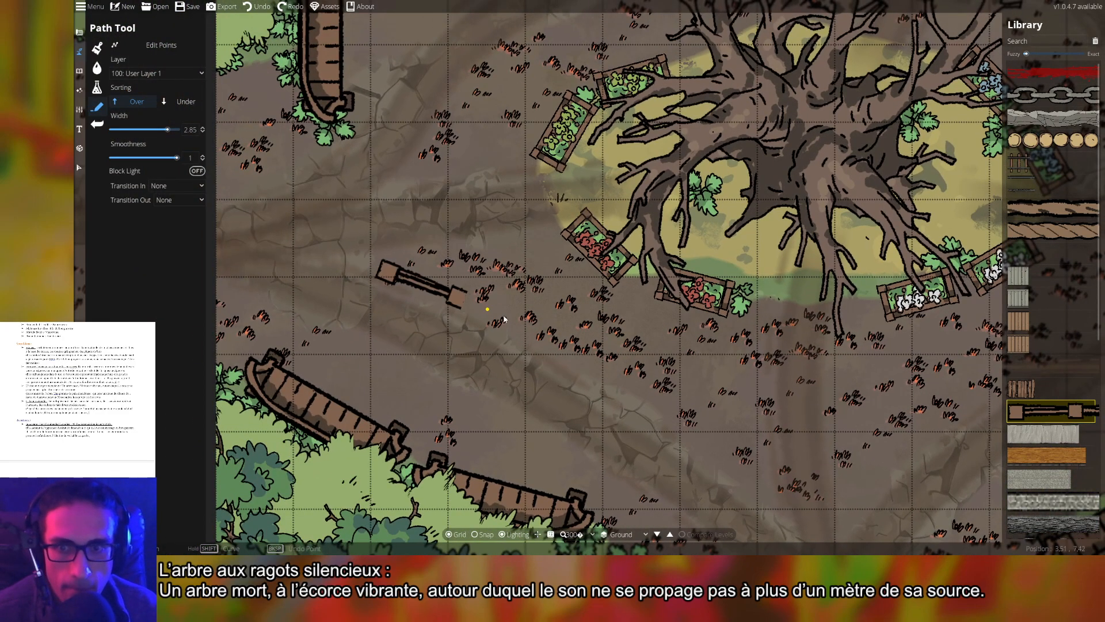
left_click(683, 416)
left_click_drag(786, 442, 615, 341)
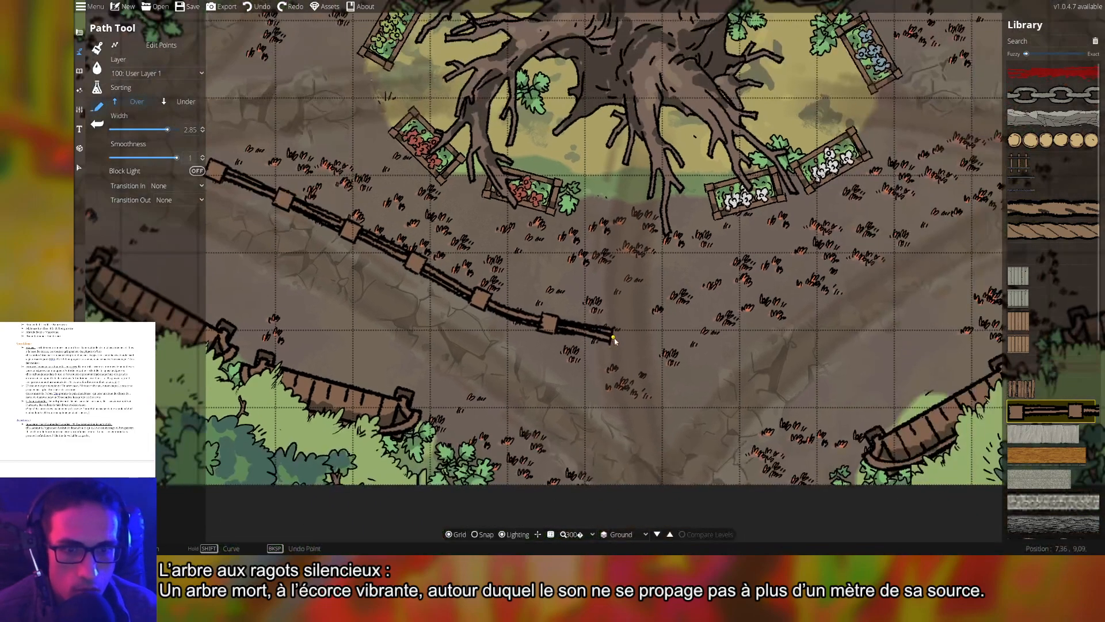
right_click(602, 397)
- Draw a matching wooden fence about five squares long along the tree side of the south-east path, restarting its first point once
left_click_drag(729, 375, 597, 373)
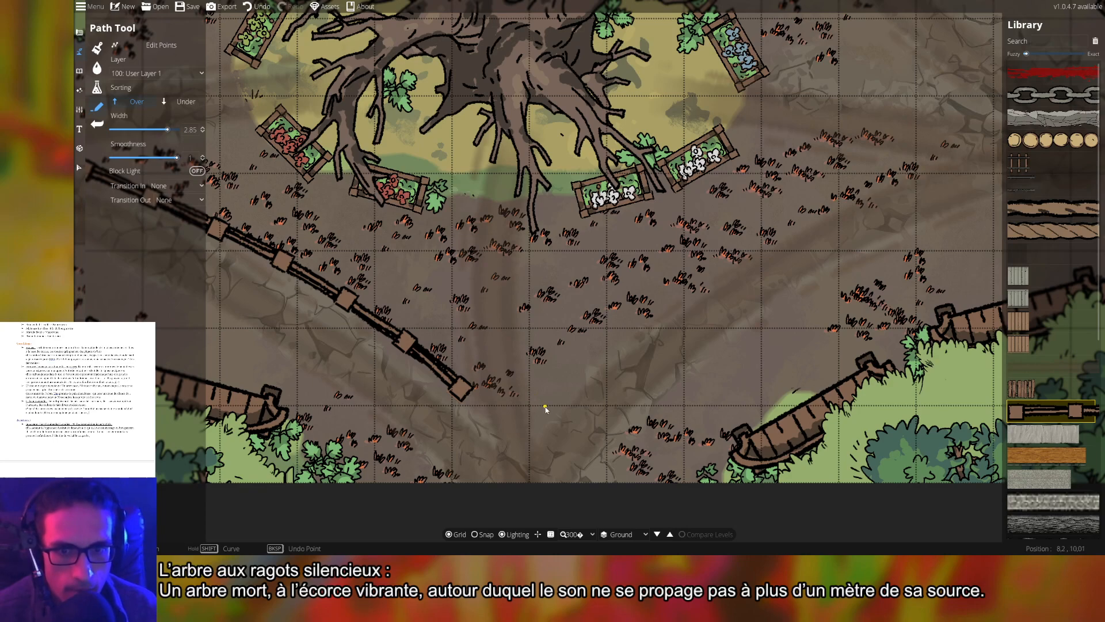
left_click(545, 409)
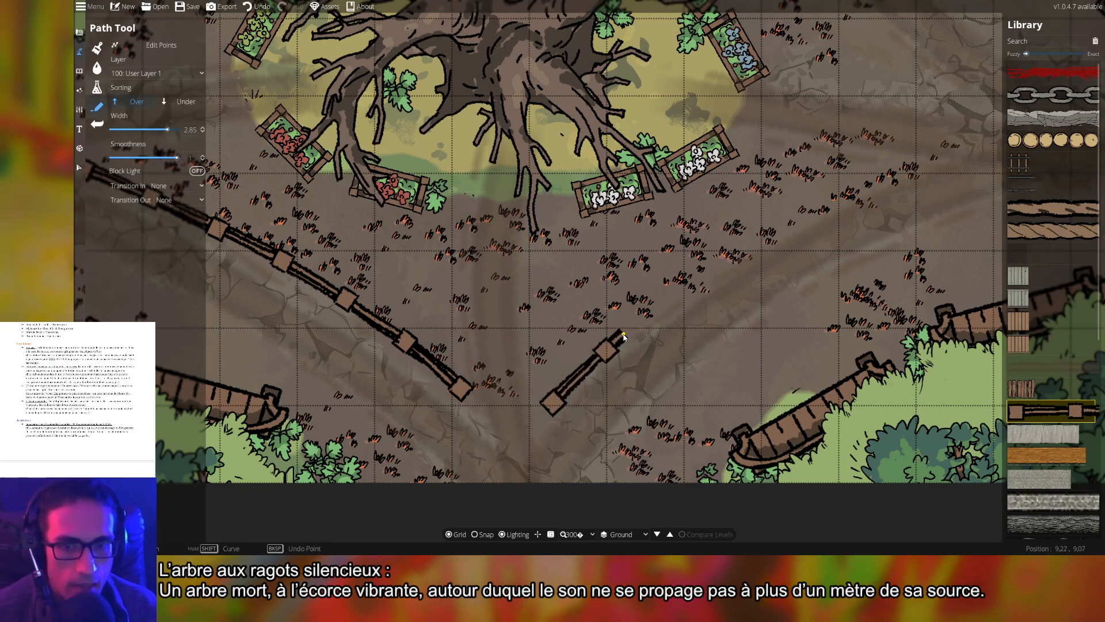
key("ctrl+z")
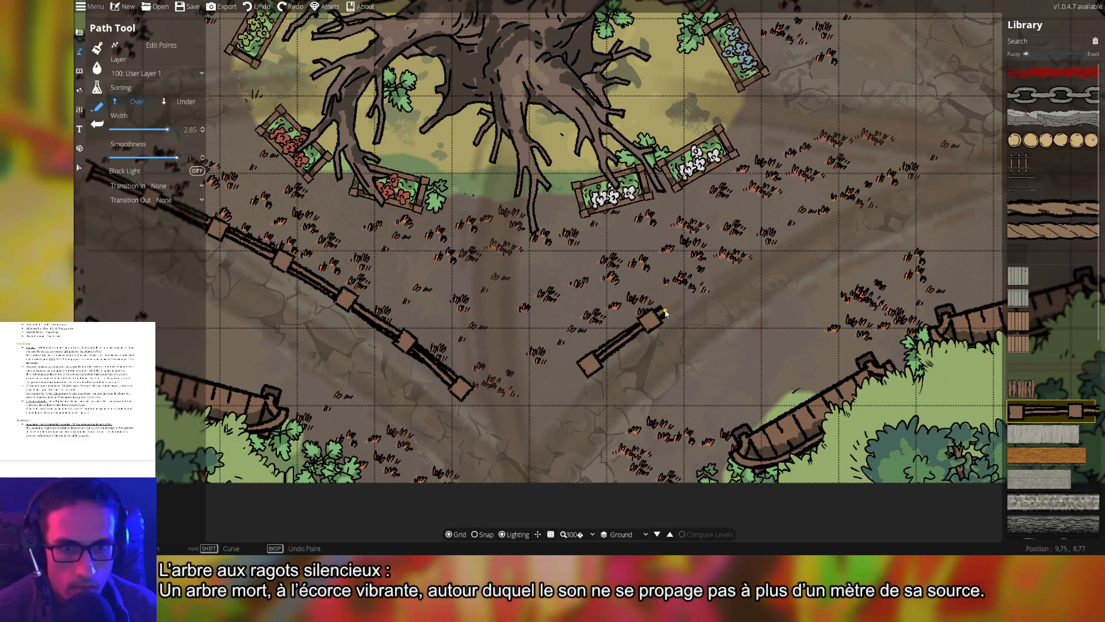
left_click(764, 232)
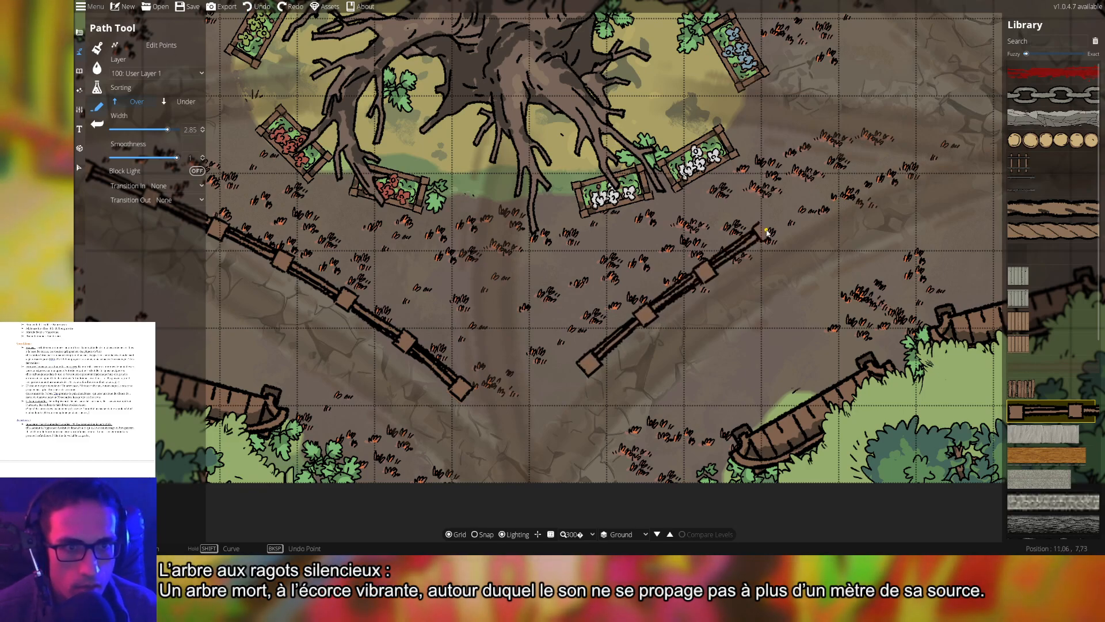
left_click(889, 170)
left_click_drag(924, 187, 624, 289)
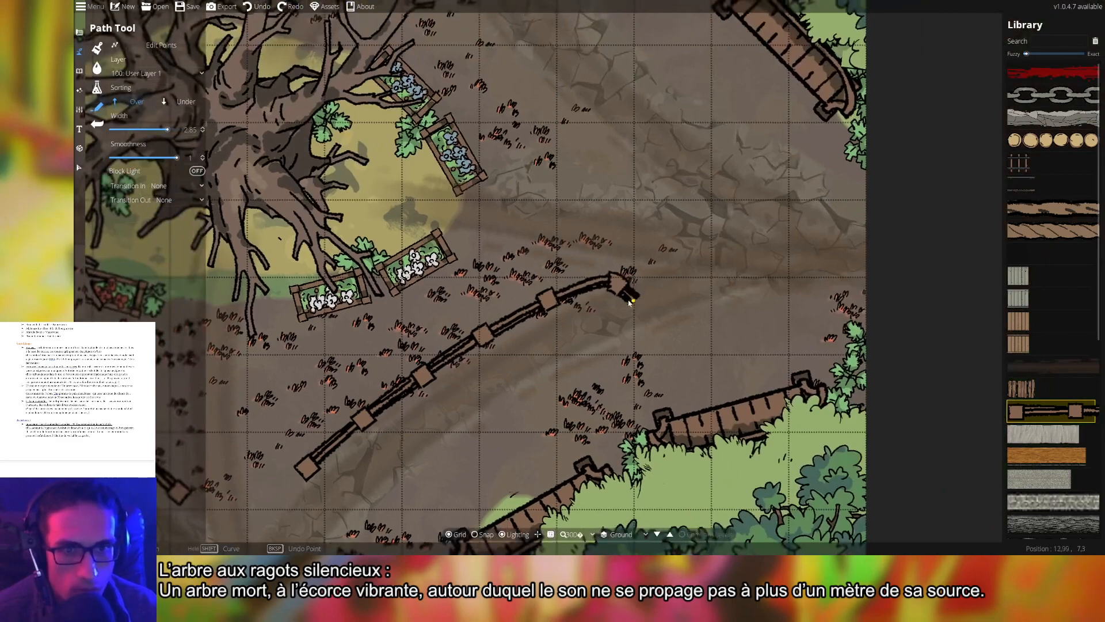
right_click(622, 263)
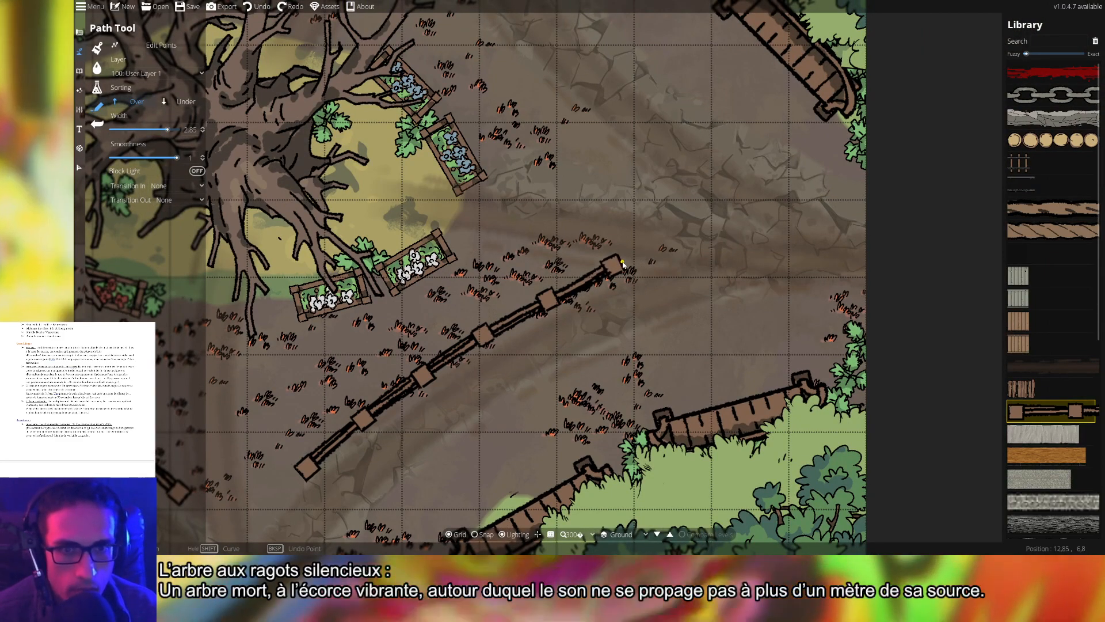
- Draw a straight wooden fence about four squares long along the tree side of the north-east cracked stone path
left_click_drag(706, 235, 682, 355)
left_click_drag(586, 300, 651, 392)
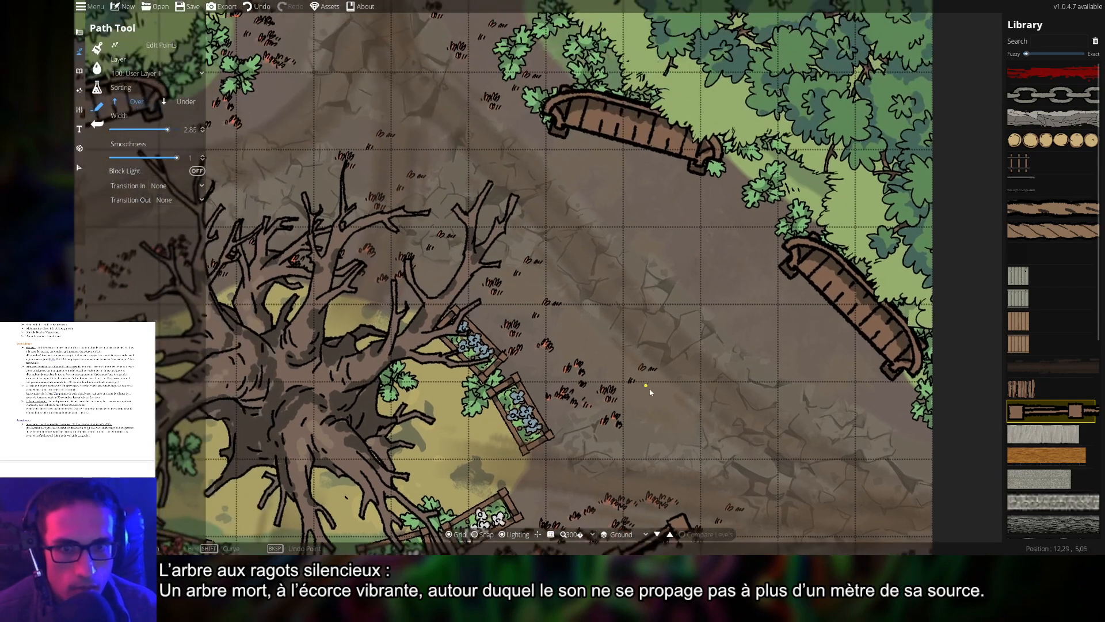
left_click(673, 420)
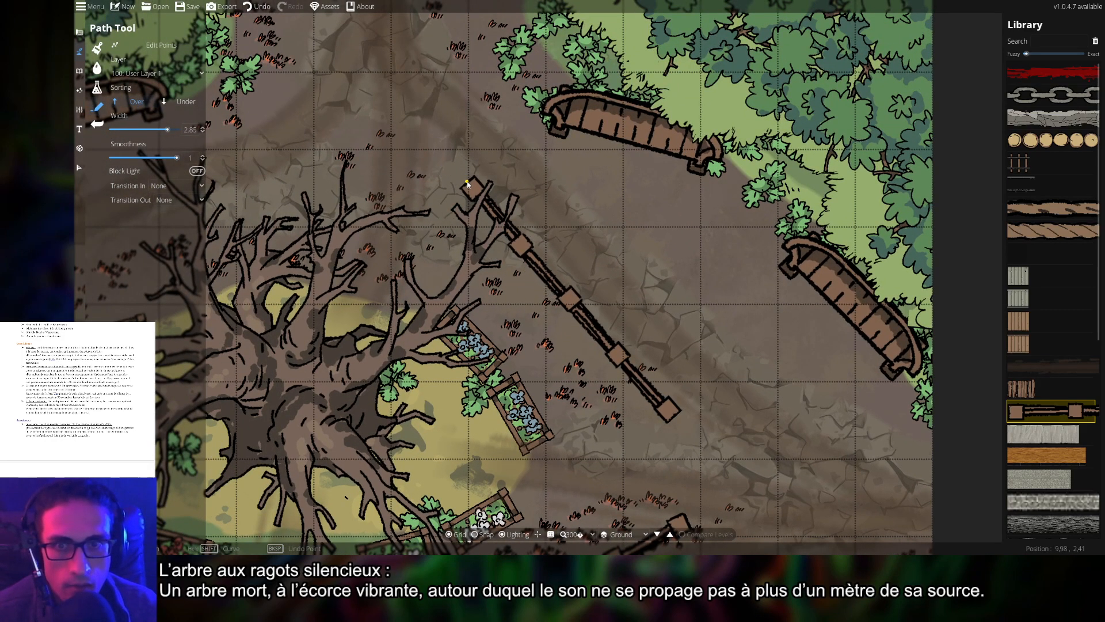
- Draw a gently curving wooden fence about five and a half squares long along the tree side of the north-west path
left_click_drag(316, 210, 641, 281)
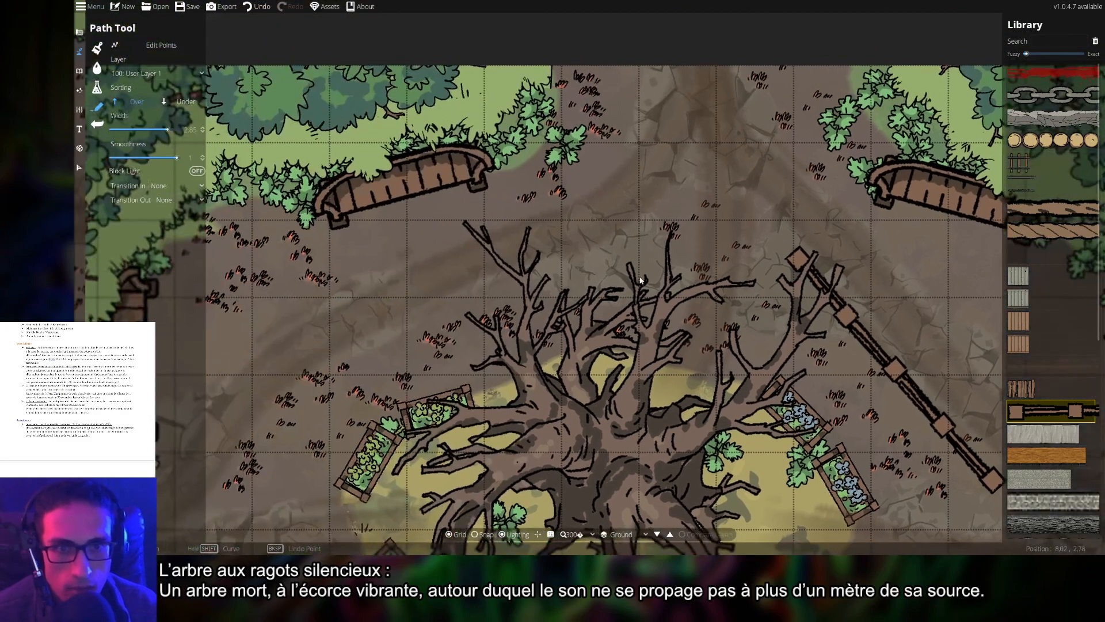
left_click(645, 236)
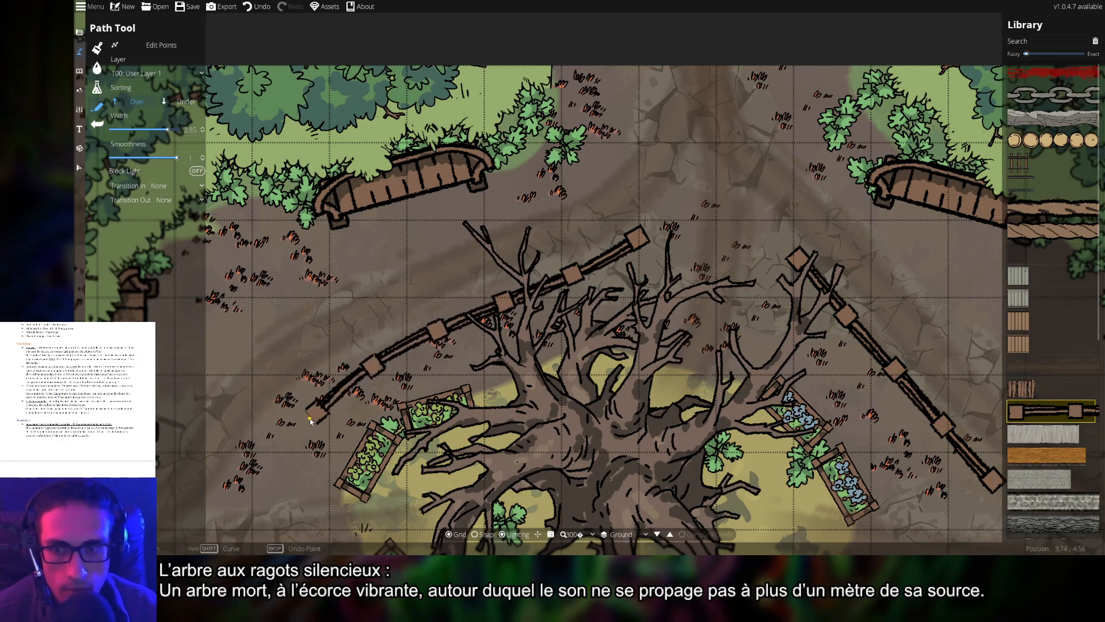
left_click_drag(300, 414, 527, 304)
left_click(523, 295)
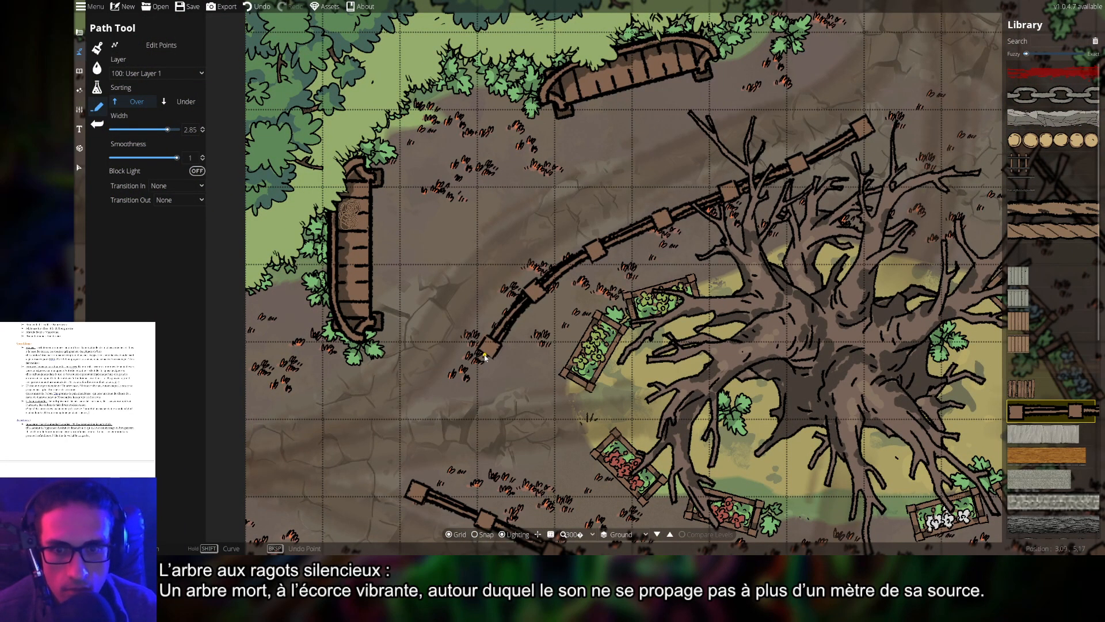
scroll(647, 401, "down", 5)
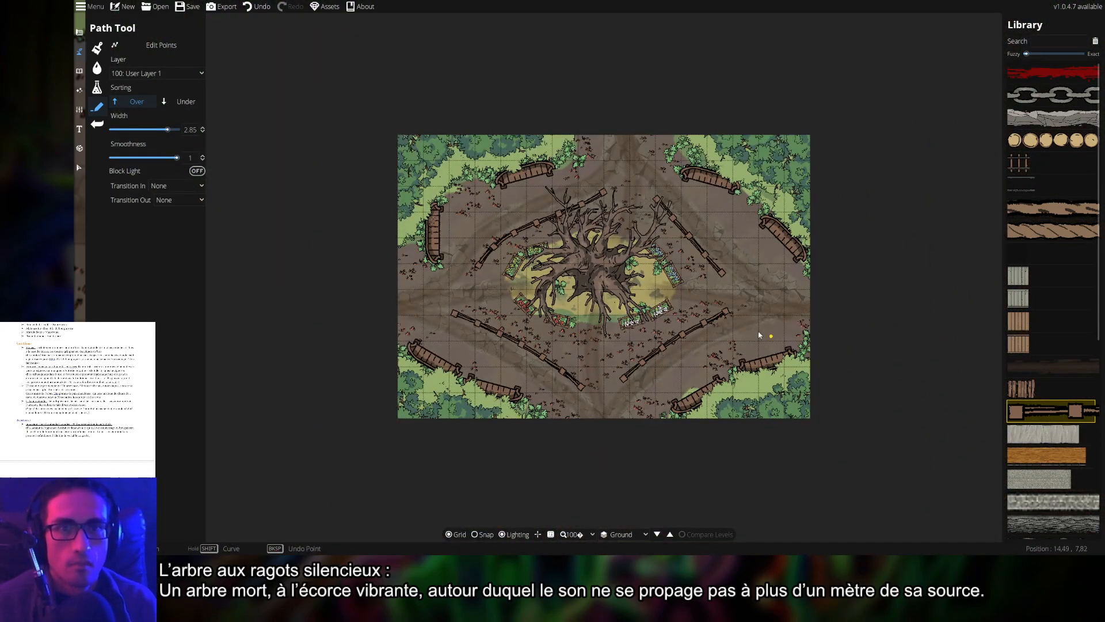
- Flank the north entrance of the plaza with two short outward-curving wooden fences, undoing and redrawing the west one
scroll(584, 141, "up", 5)
left_click_drag(696, 165, 694, 255)
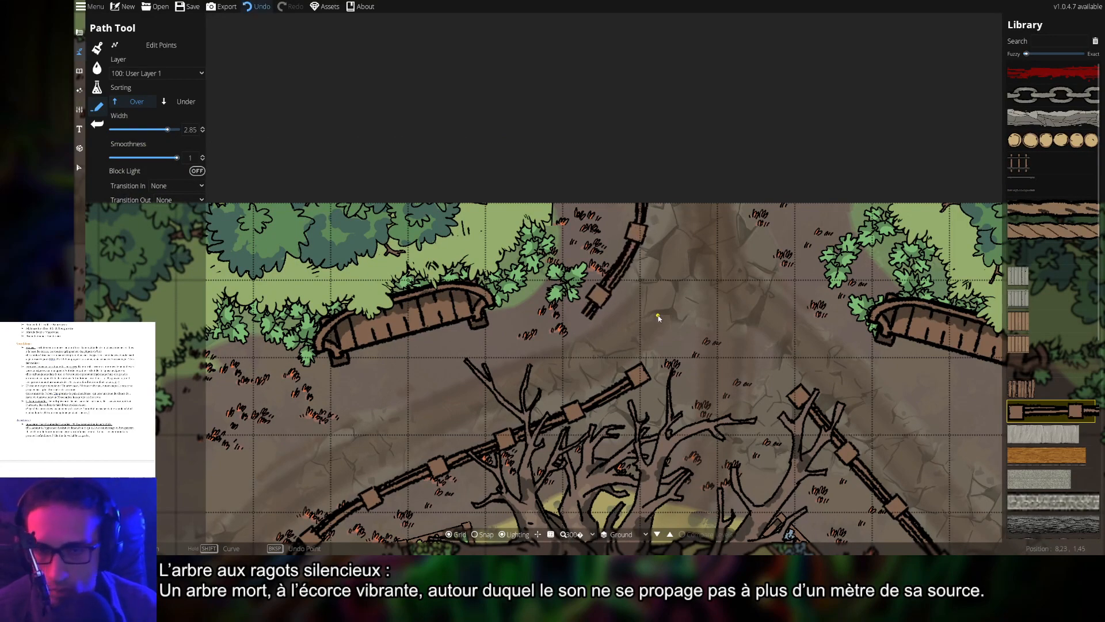
key("ctrl+z")
left_click(563, 315)
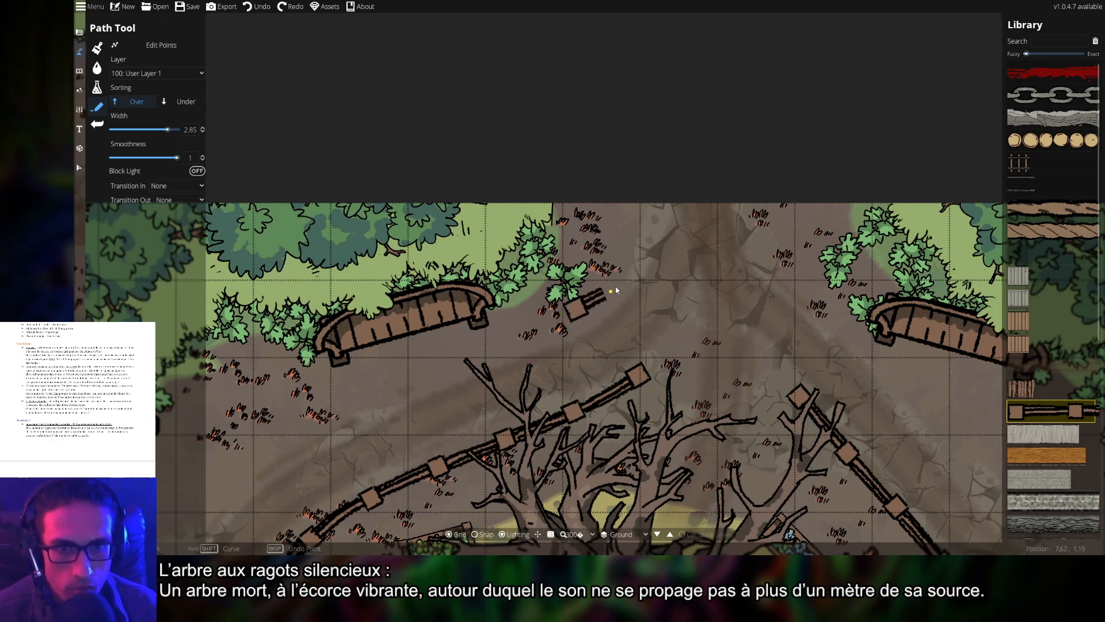
left_click(811, 301)
- Flank the east entrance with two short curved wooden fences running off the map edge, each beginning beside the nearest bench
left_click_drag(857, 354, 457, 171)
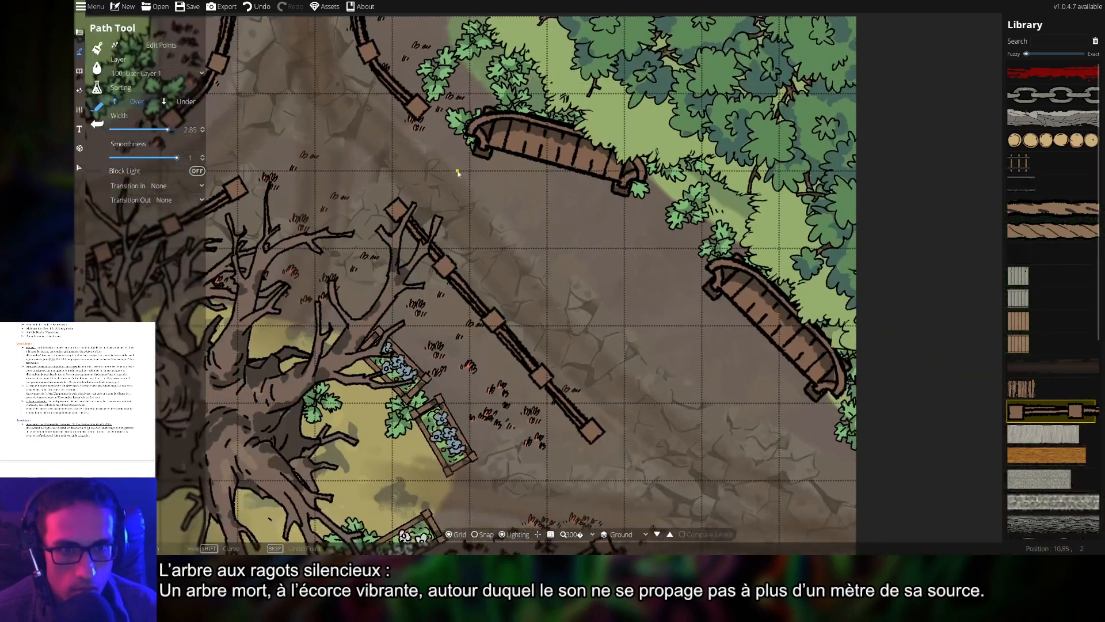
left_click_drag(734, 288, 496, 126)
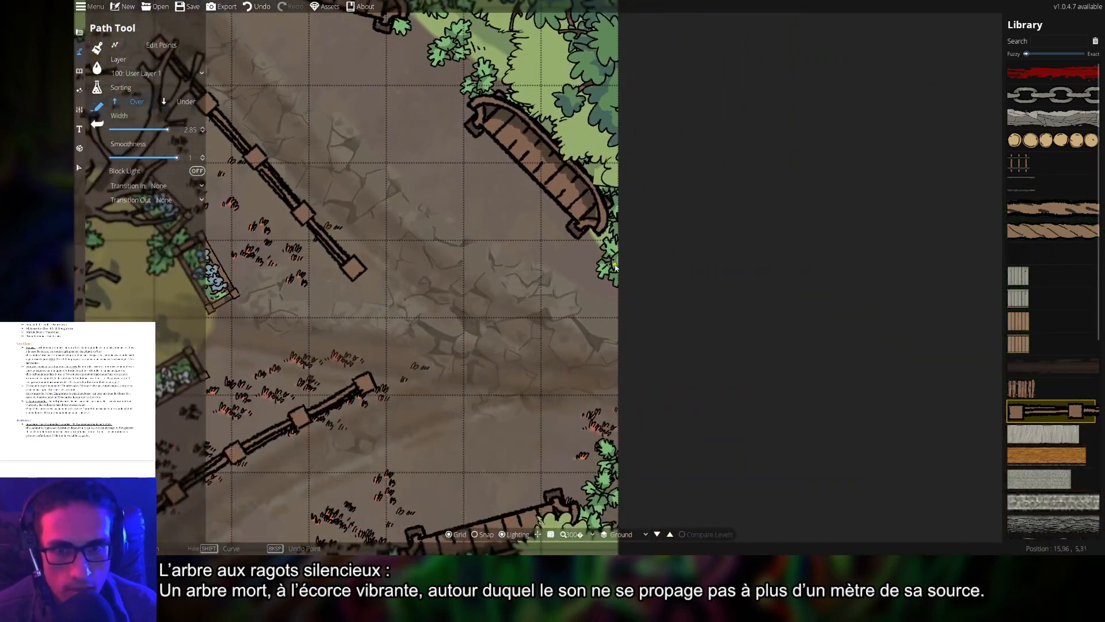
left_click(586, 257)
left_click(552, 289)
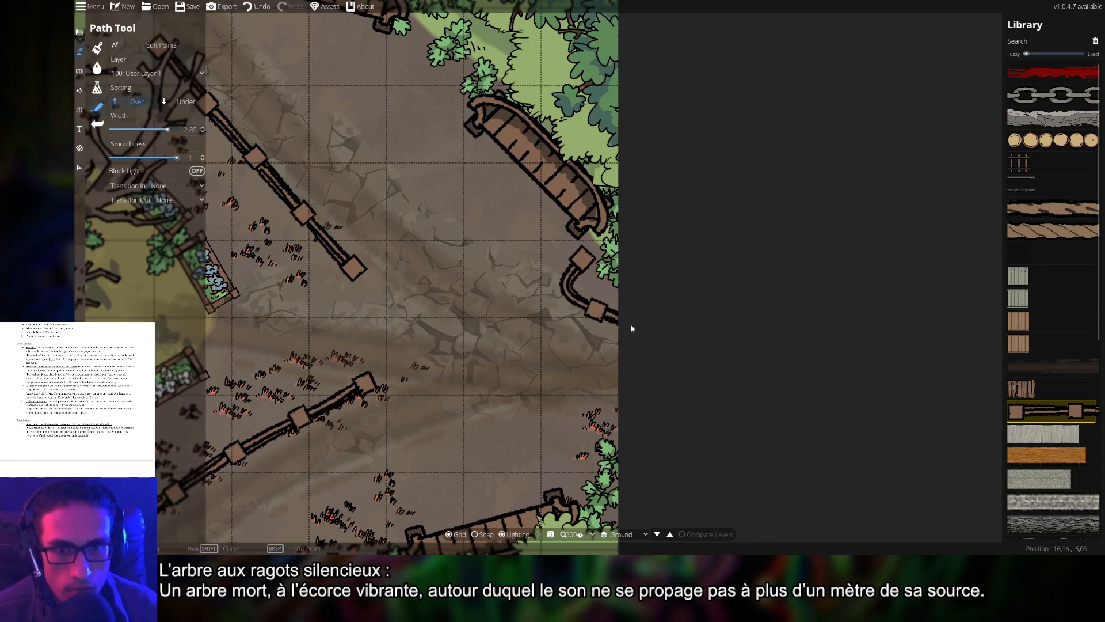
left_click_drag(662, 389, 720, 277)
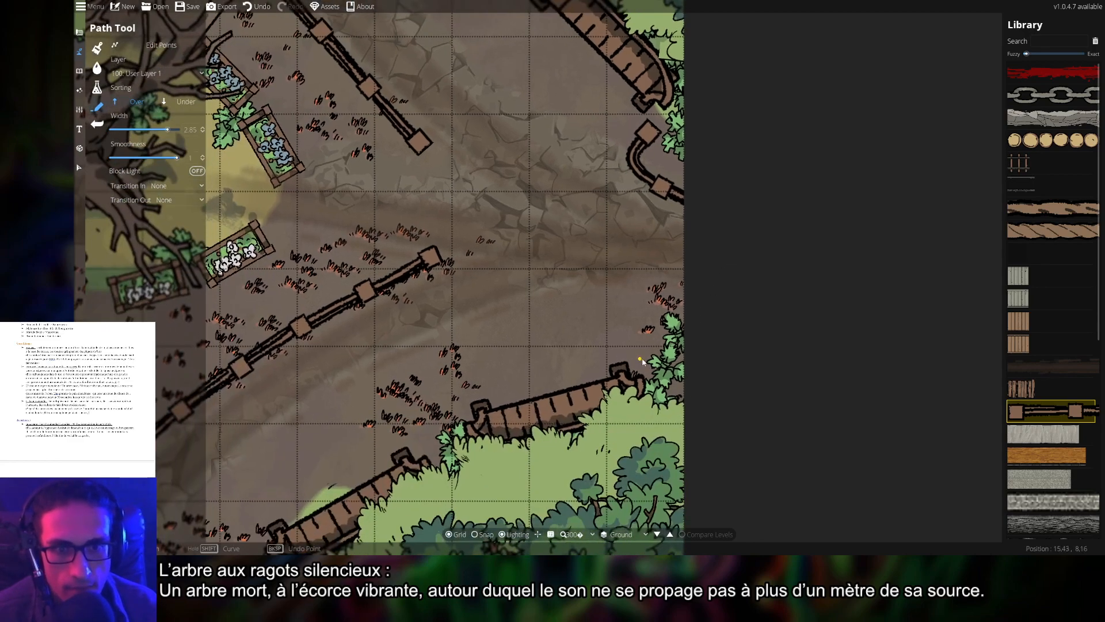
left_click(646, 353)
left_click(609, 290)
right_click(723, 294)
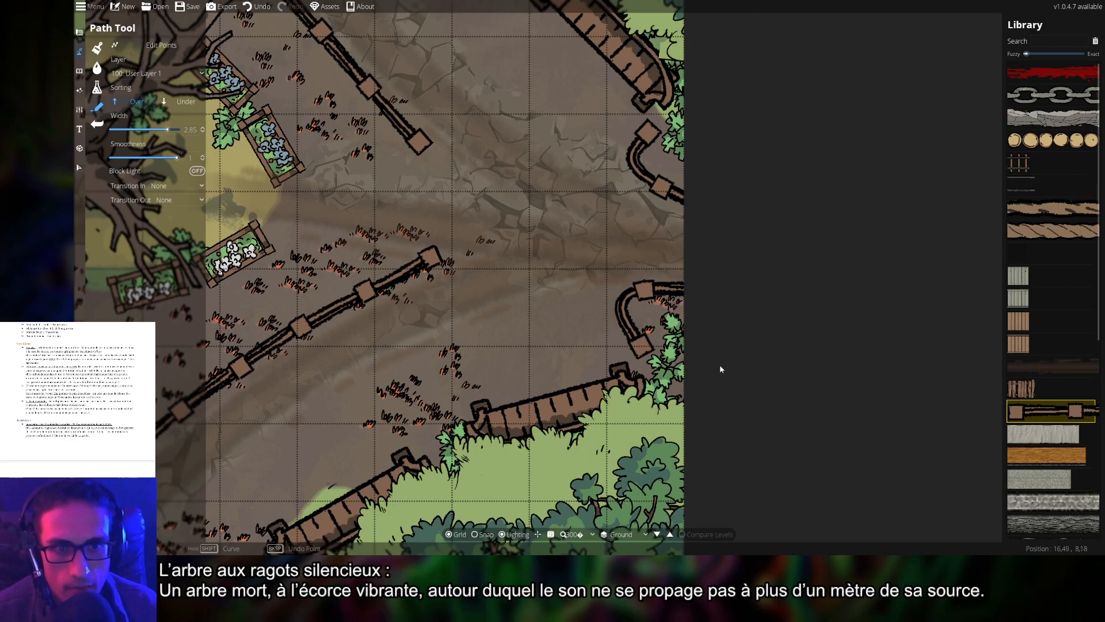
- Flank the south entrance with two short curved wooden fences running off the map edge, starting near the benches on either side
left_click_drag(602, 434, 801, 270)
left_click_drag(440, 404, 636, 342)
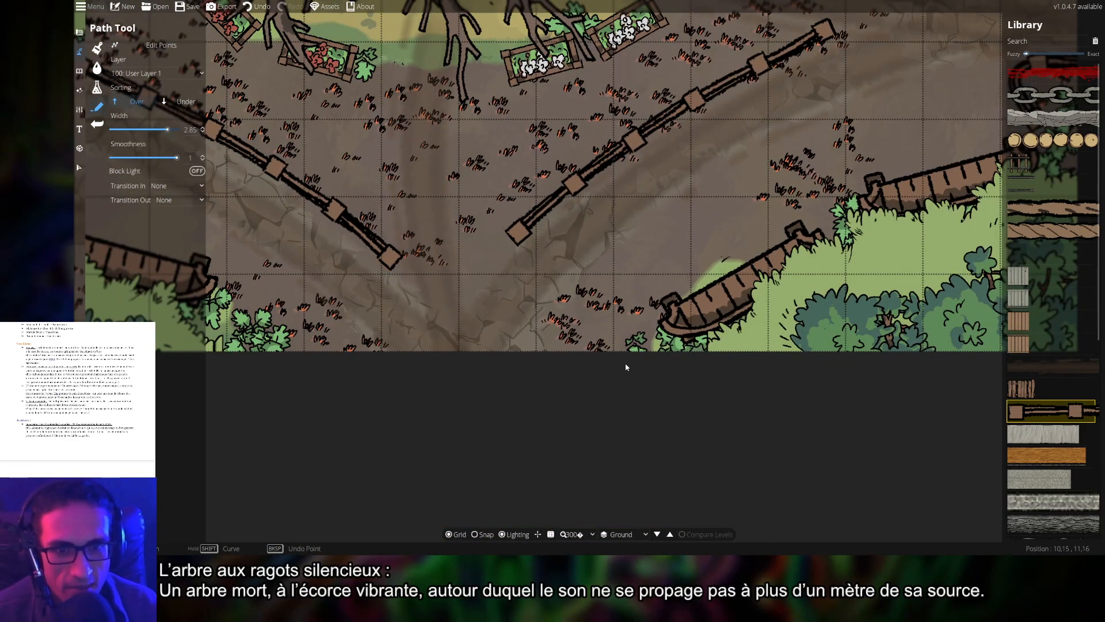
left_click(642, 322)
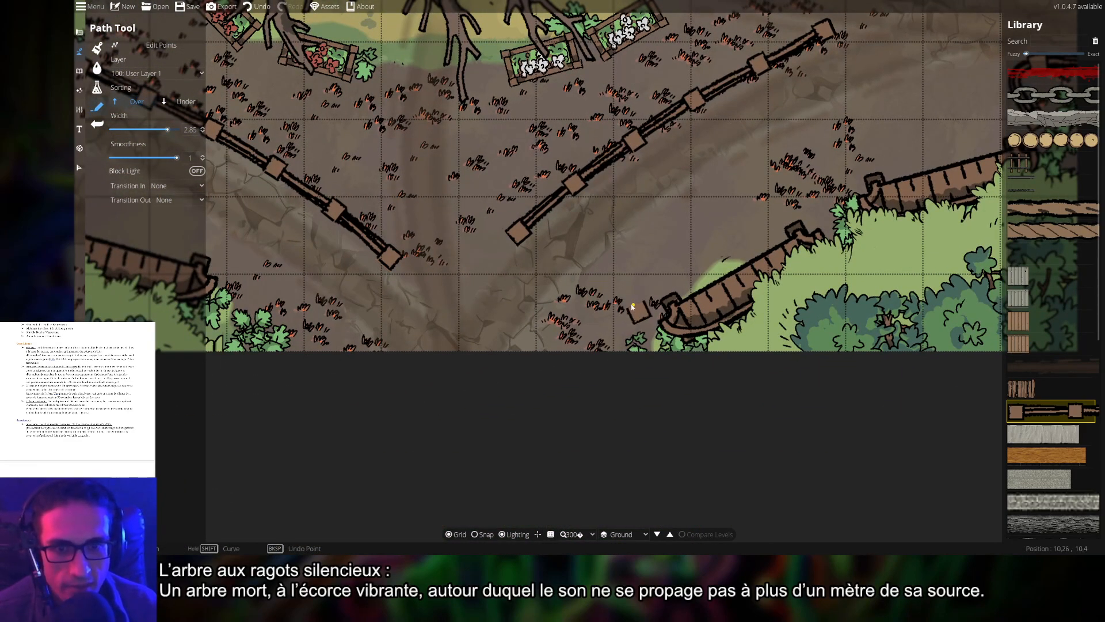
right_click(508, 391)
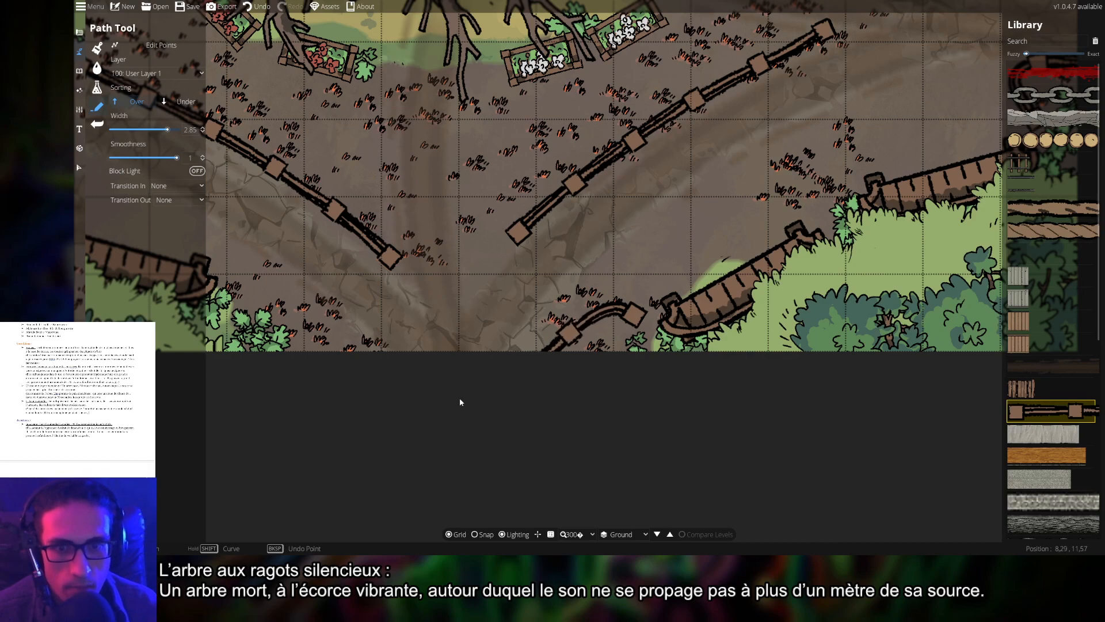
left_click_drag(357, 387, 601, 418)
left_click(481, 336)
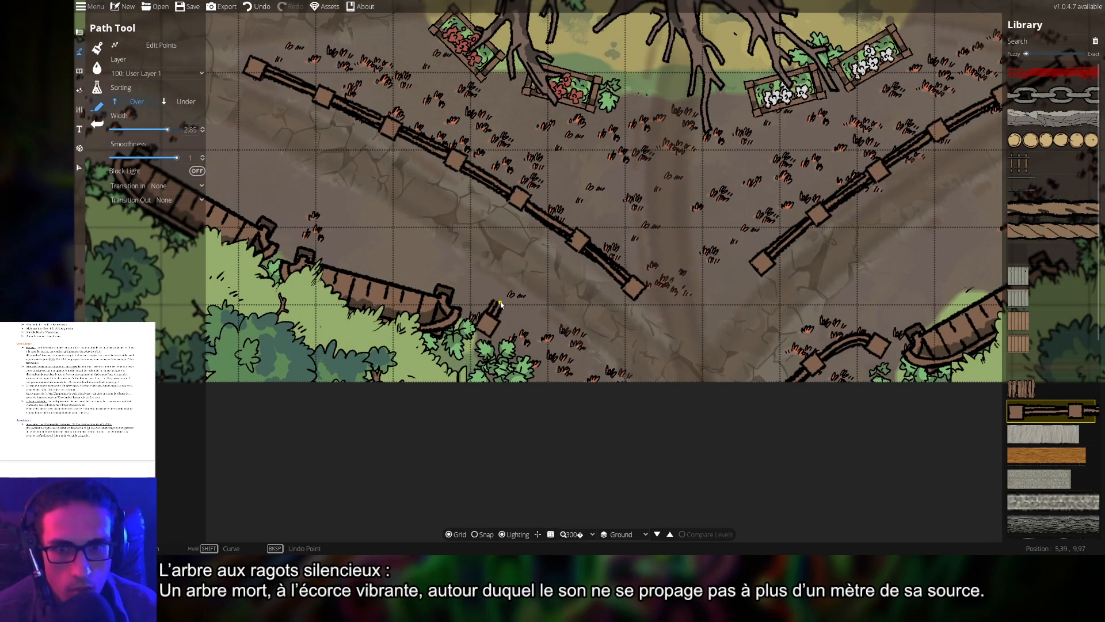
right_click(615, 411)
- Draw a short curved wooden fence on the south side of the west entrance, undoing the first version and redrawing it with a smoother bend
left_click_drag(514, 289, 835, 399)
left_click_drag(406, 272, 520, 324)
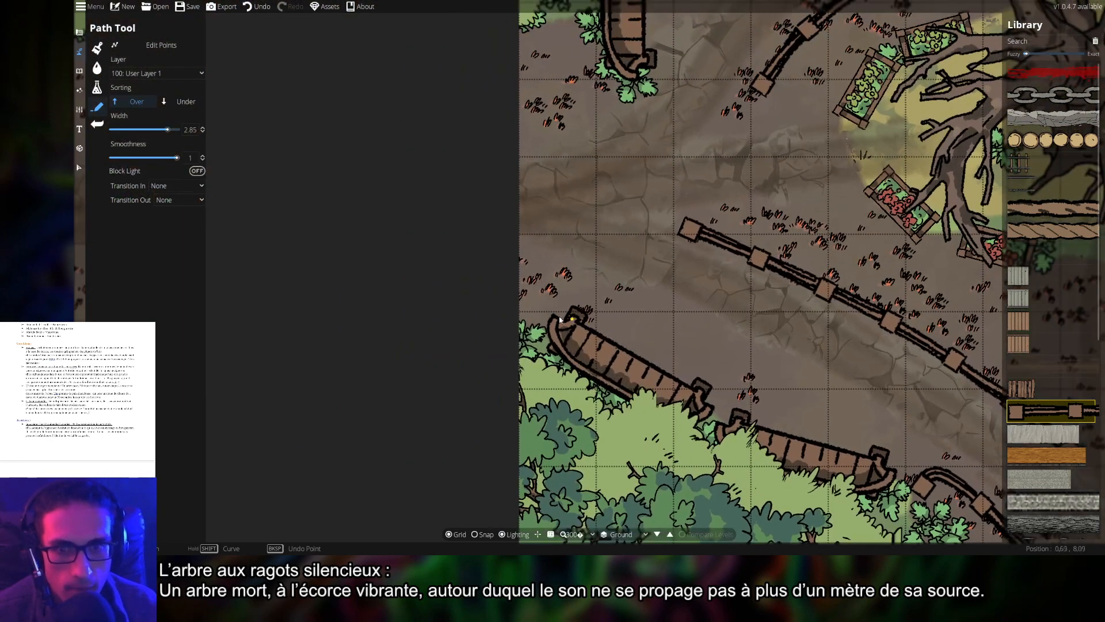
left_click(525, 313)
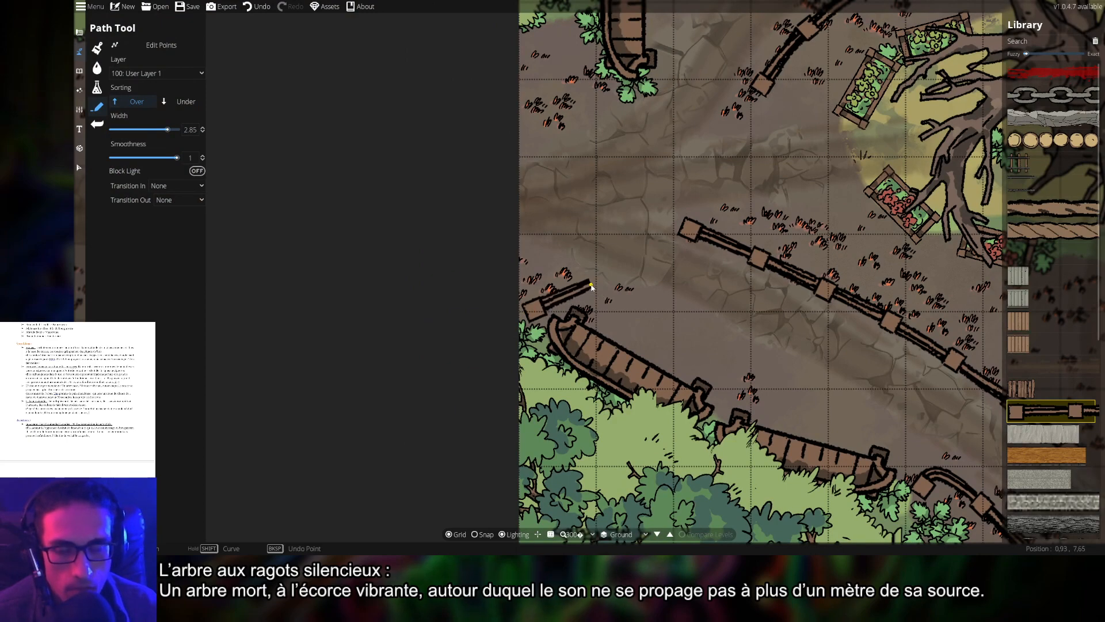
left_click(575, 281)
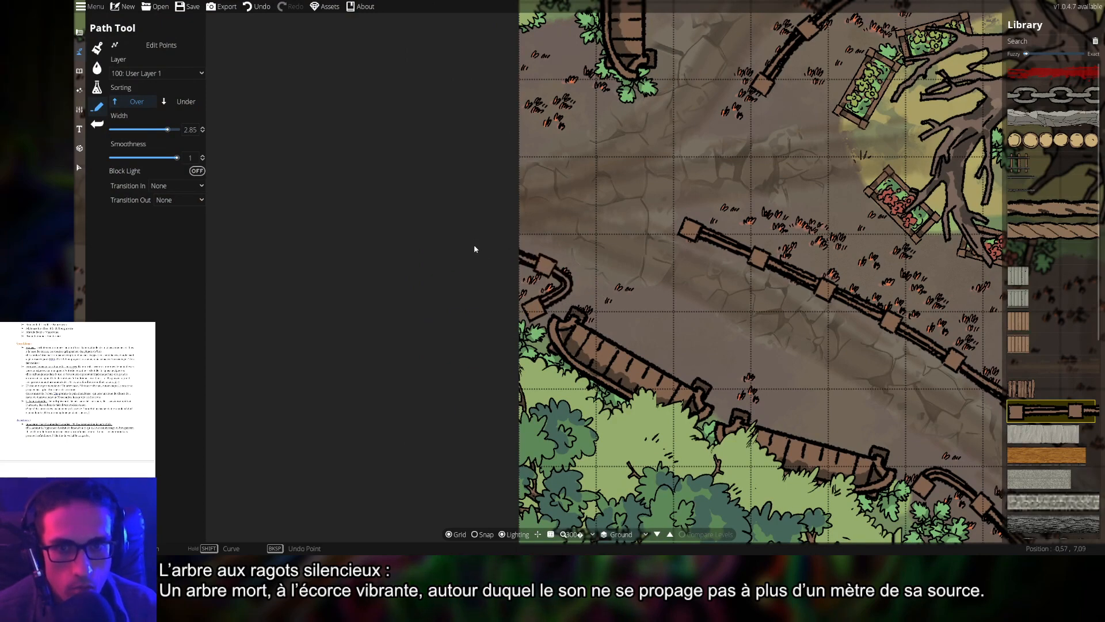
left_click_drag(426, 288, 441, 374)
scroll(715, 382, "down", 1)
scroll(616, 390, "up", 3)
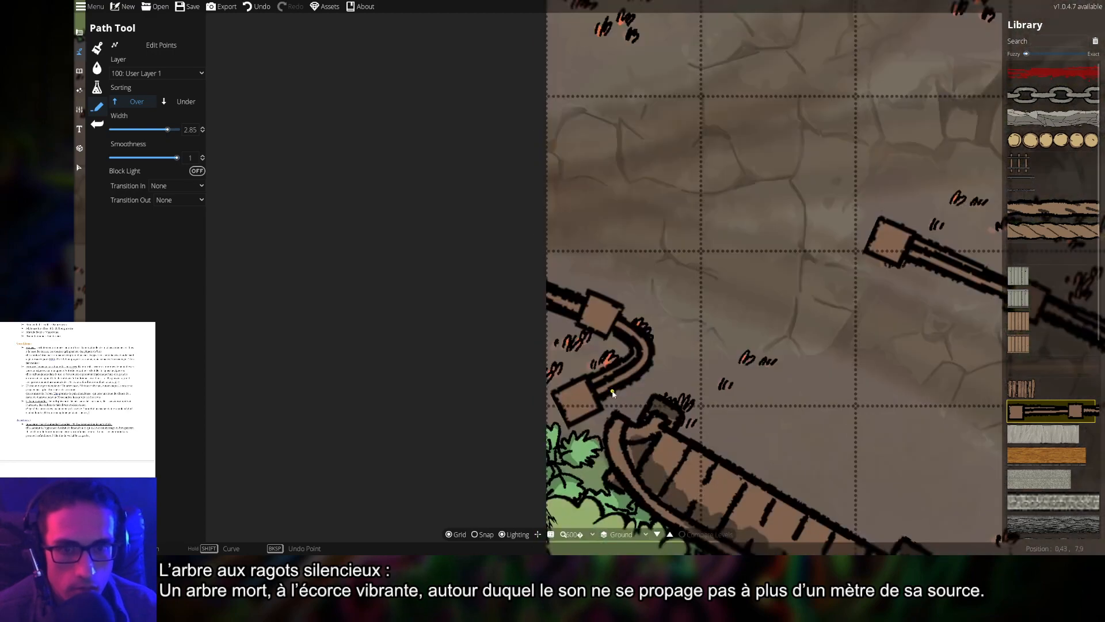
key("ctrl+z")
key("ctrl+z")
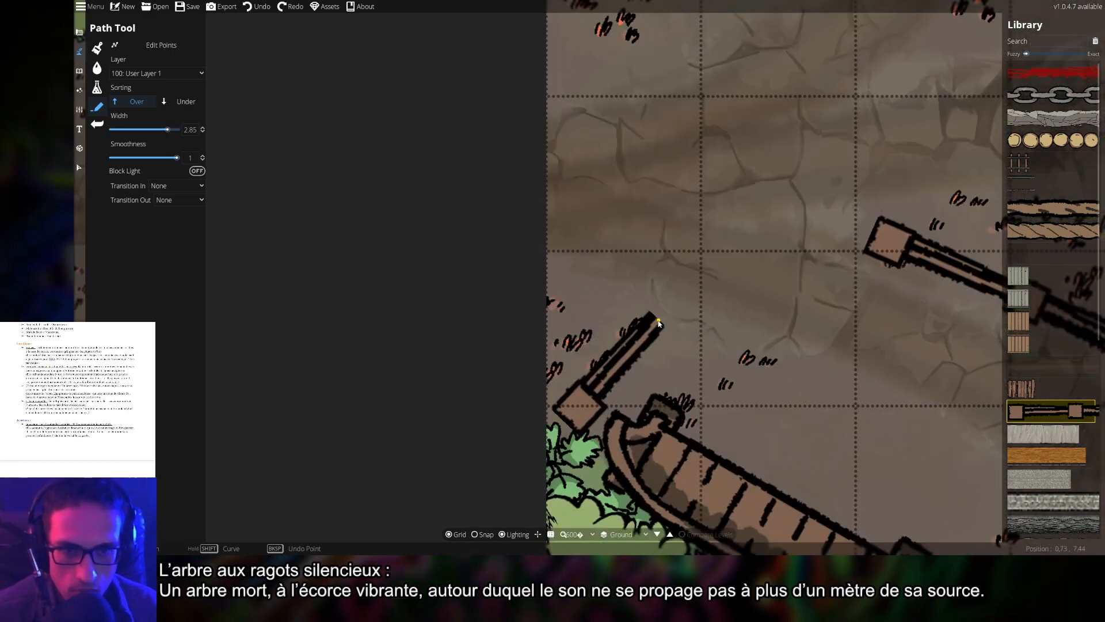
key("ctrl+y")
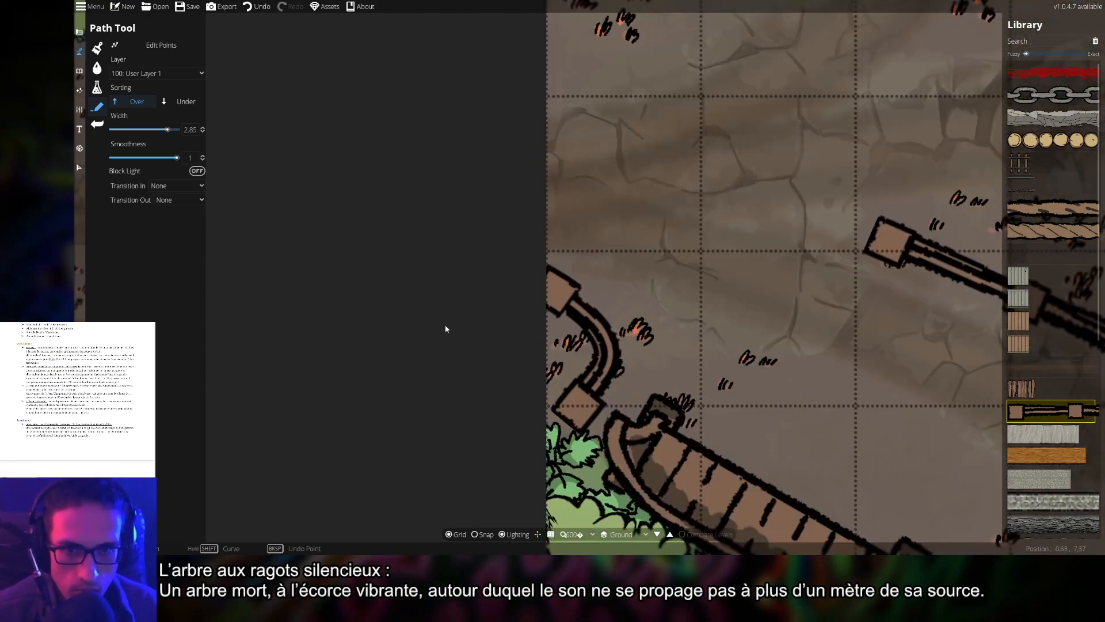
- Draw a matching short curved wooden fence on the north side of the west entrance, beside the bench with the rope coil
left_click_drag(583, 217, 536, 384)
left_click_drag(684, 244, 693, 398)
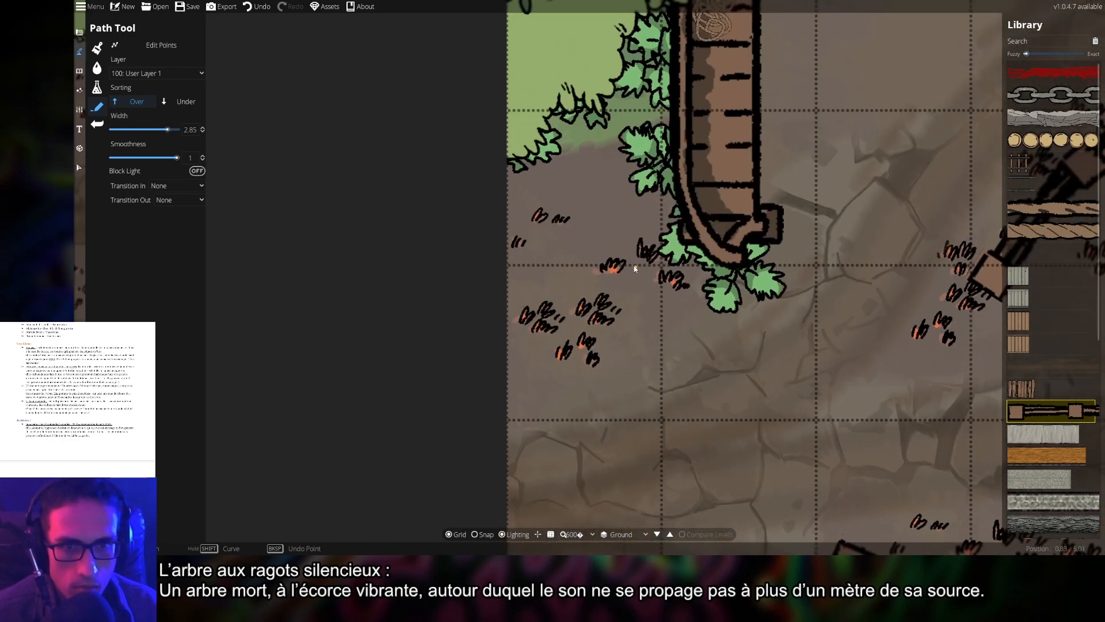
left_click(586, 173)
left_click(636, 320)
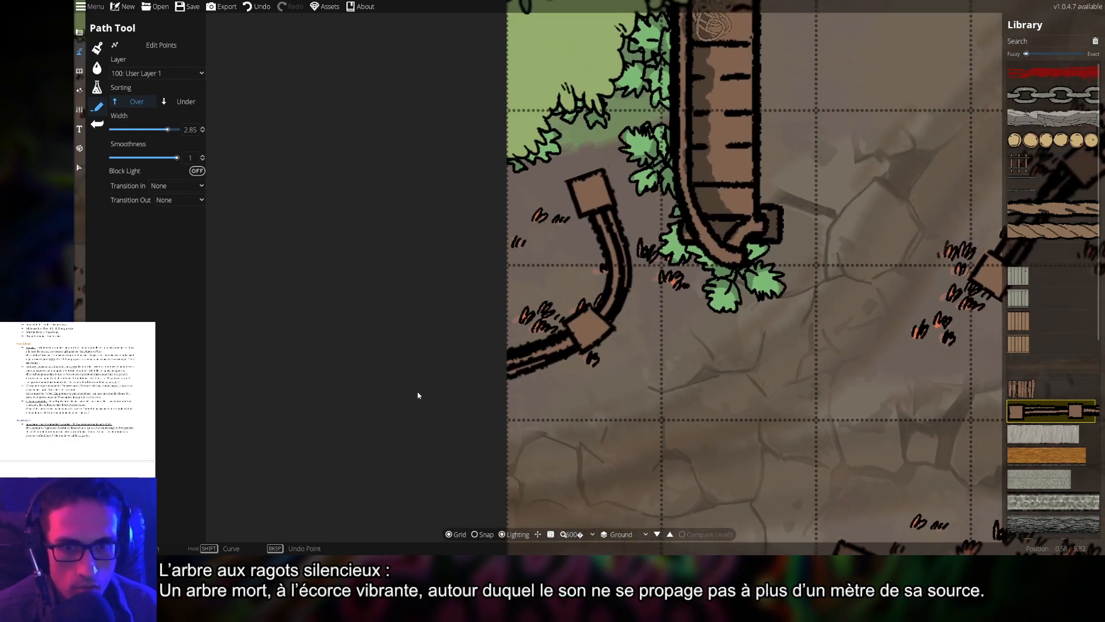
- Review the fences across the whole map and hide the grid
scroll(812, 406, "down", 5)
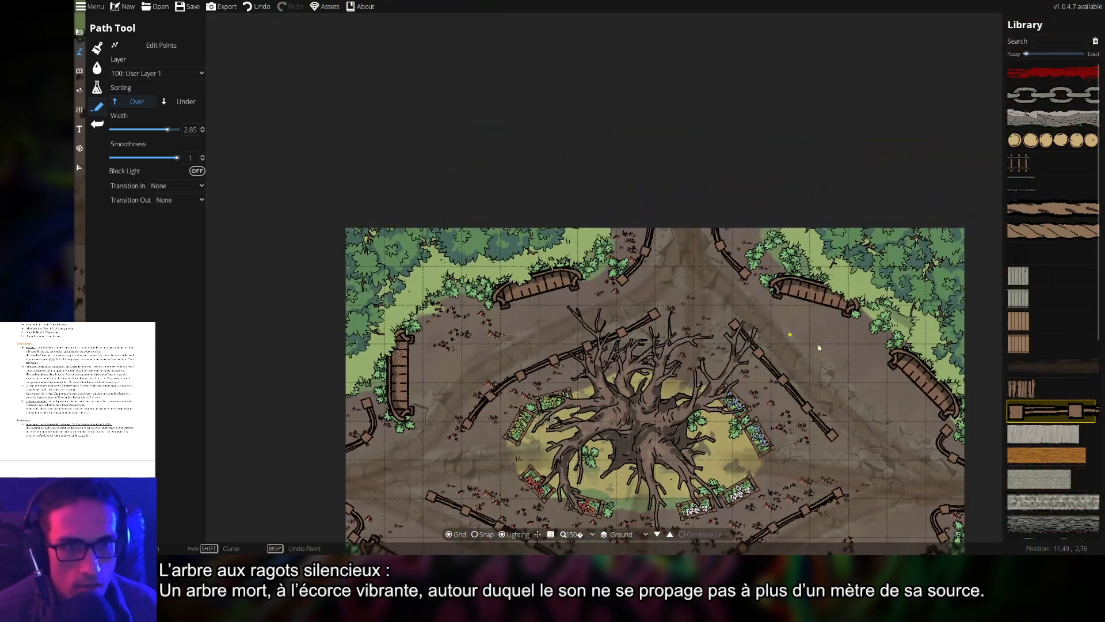
left_click_drag(839, 366, 787, 217)
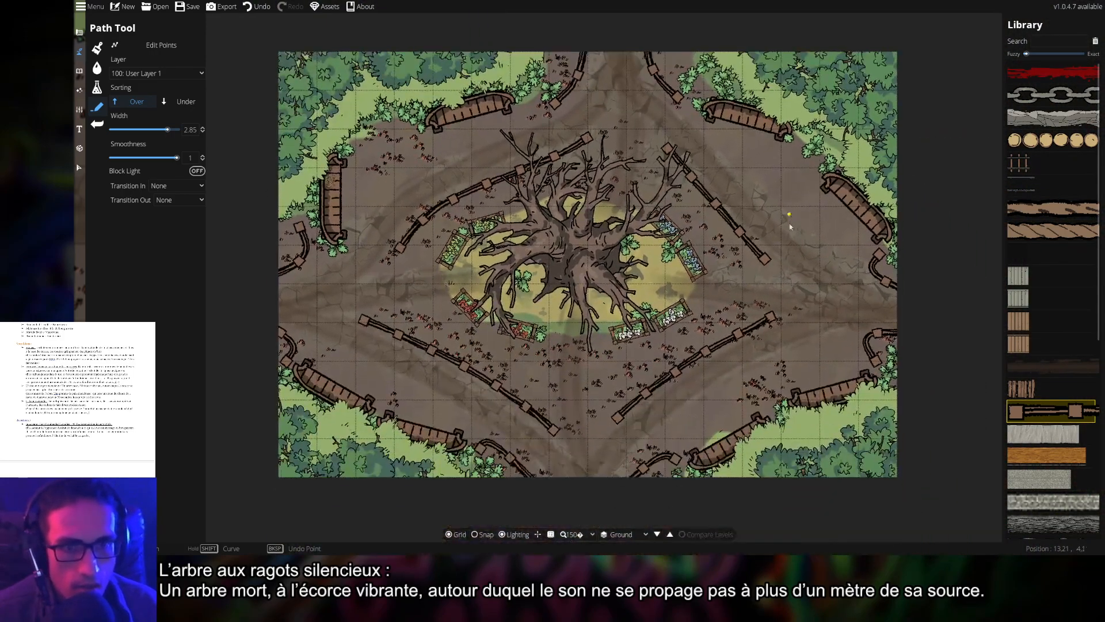
left_click_drag(673, 422, 559, 410)
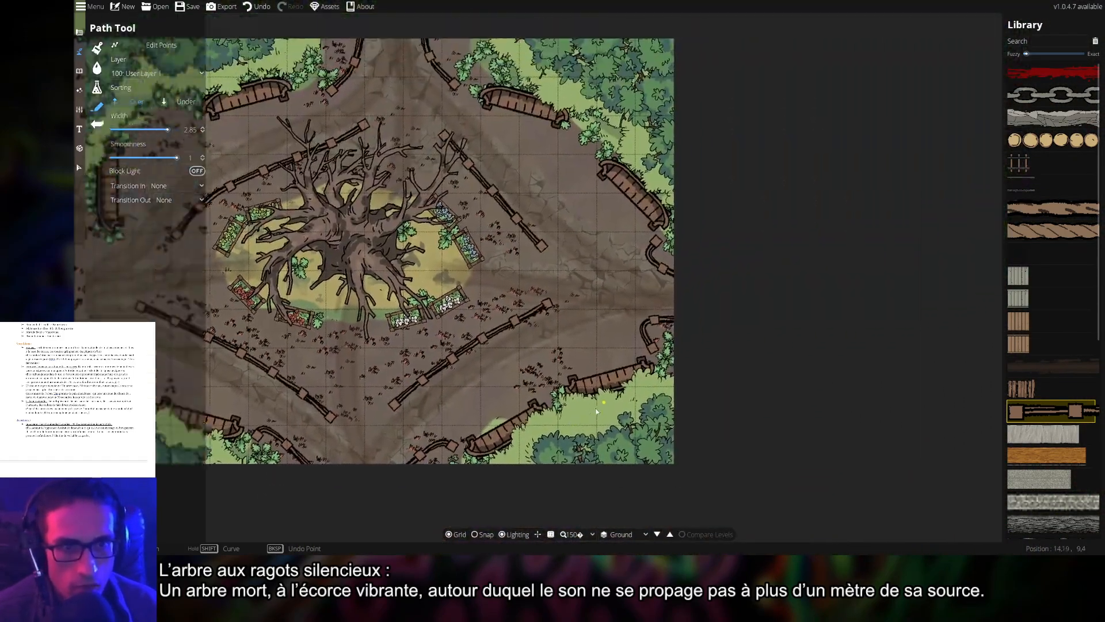
left_click_drag(633, 306, 754, 274)
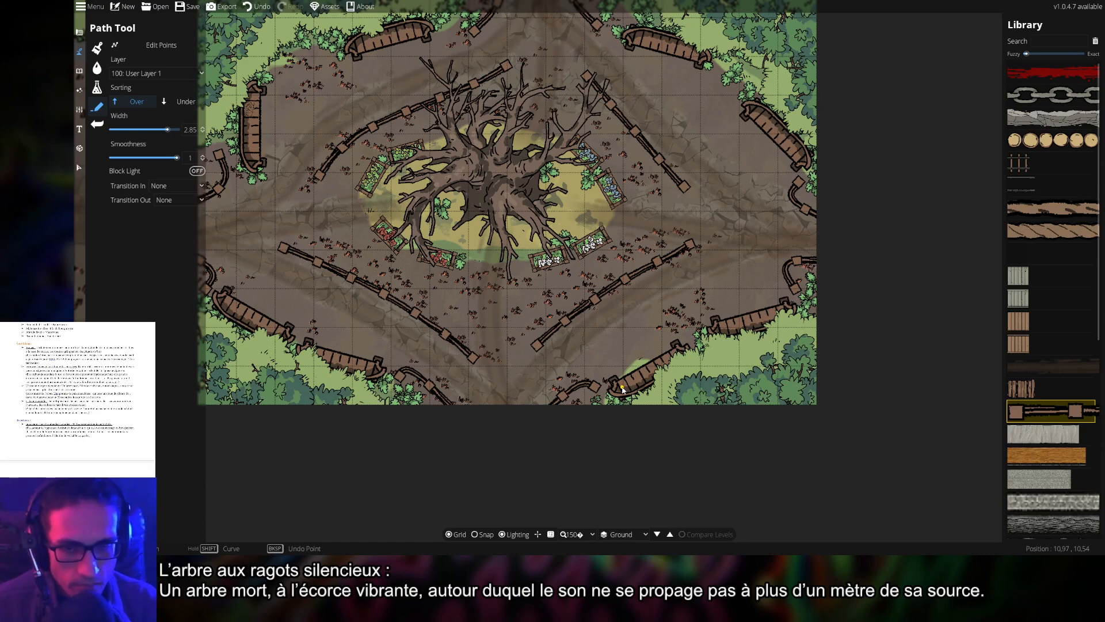
left_click_drag(695, 272, 754, 305)
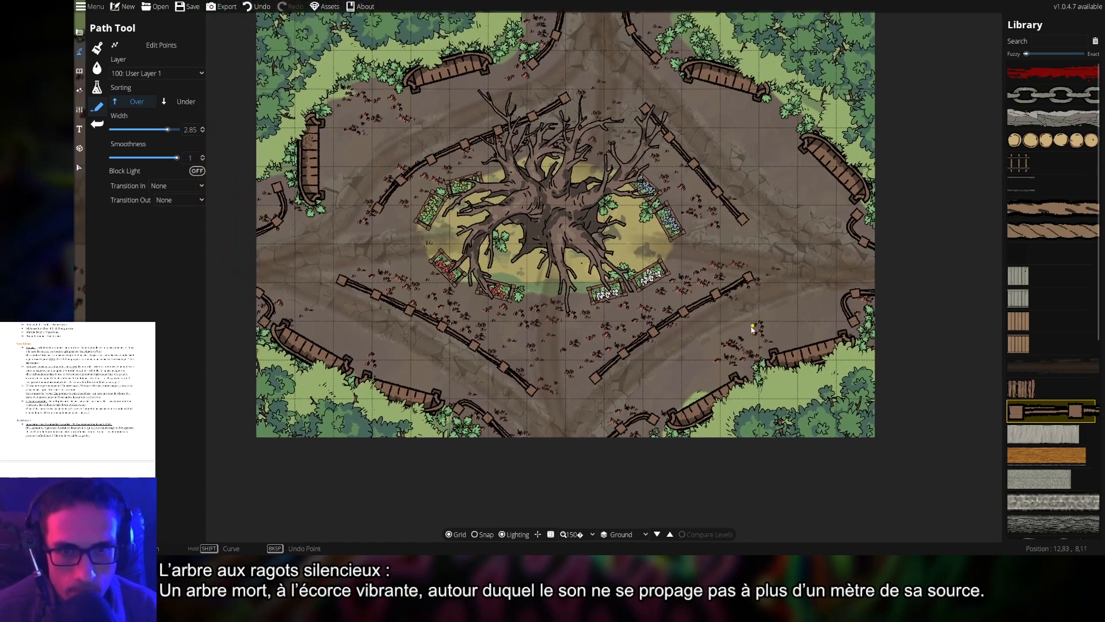
left_click_drag(658, 354, 732, 303)
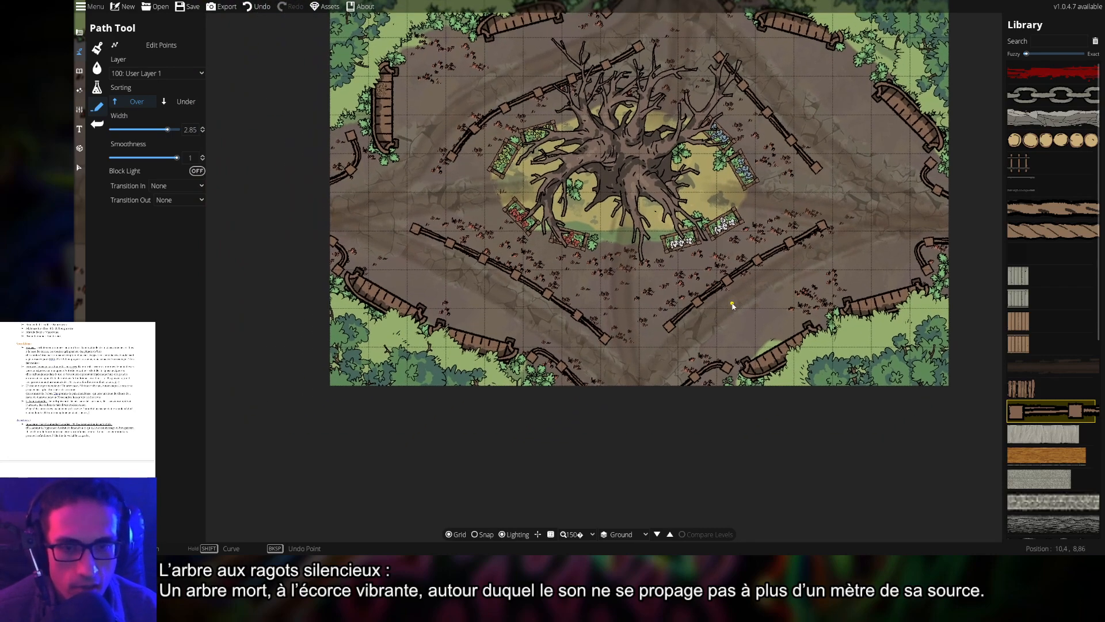
left_click(449, 535)
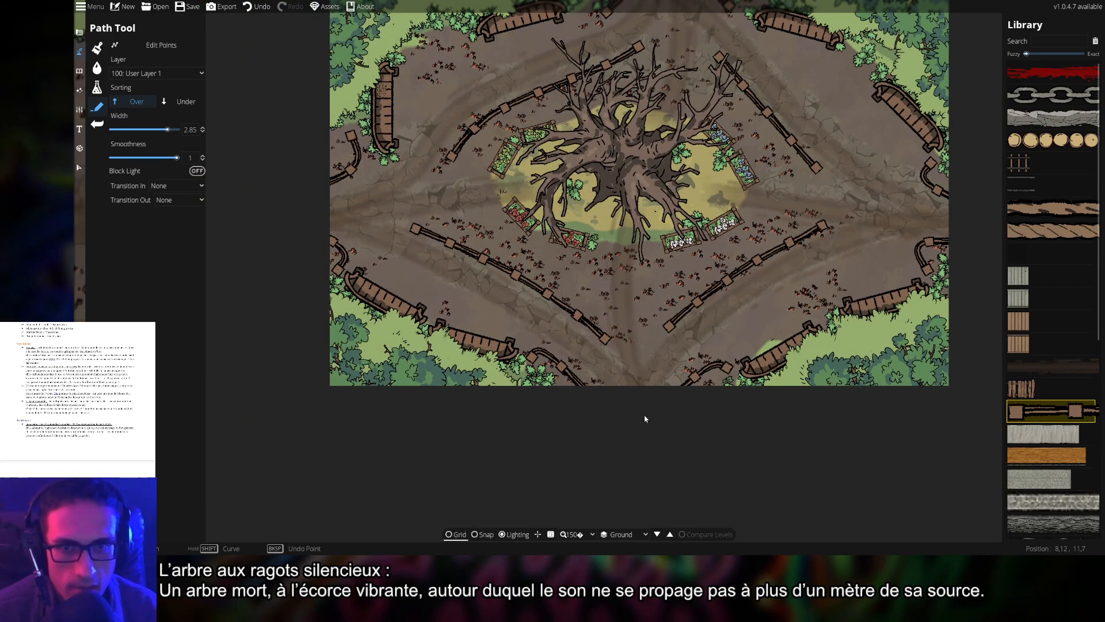
- Try a long curved wooden fence running from west to east across the dead tree, and undo it
left_click_drag(645, 414, 593, 495)
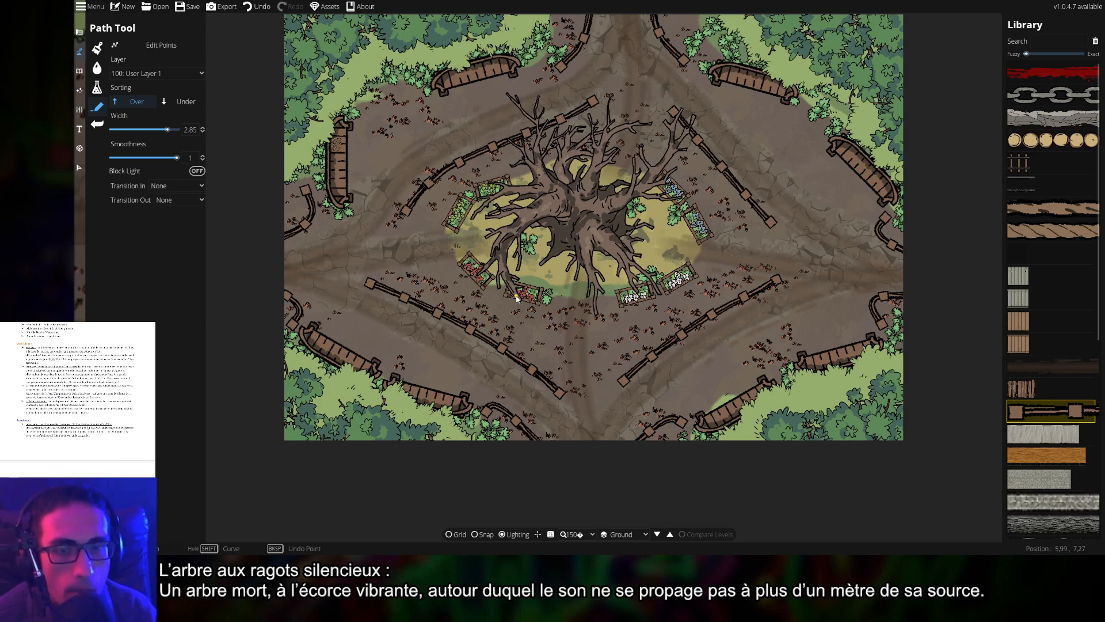
left_click_drag(572, 311, 619, 352)
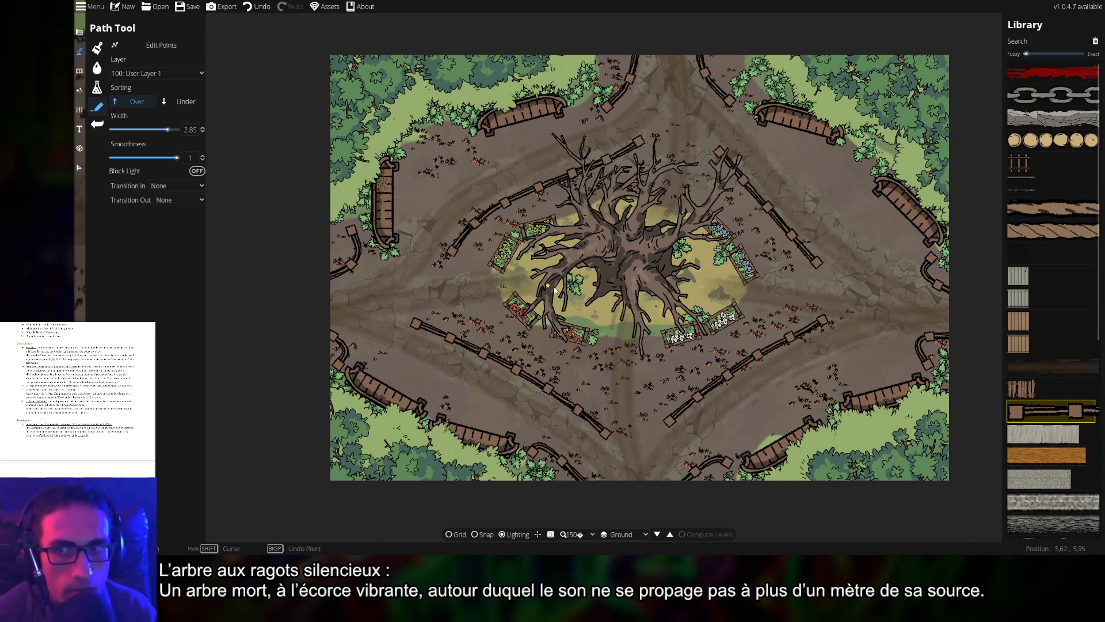
left_click(382, 300)
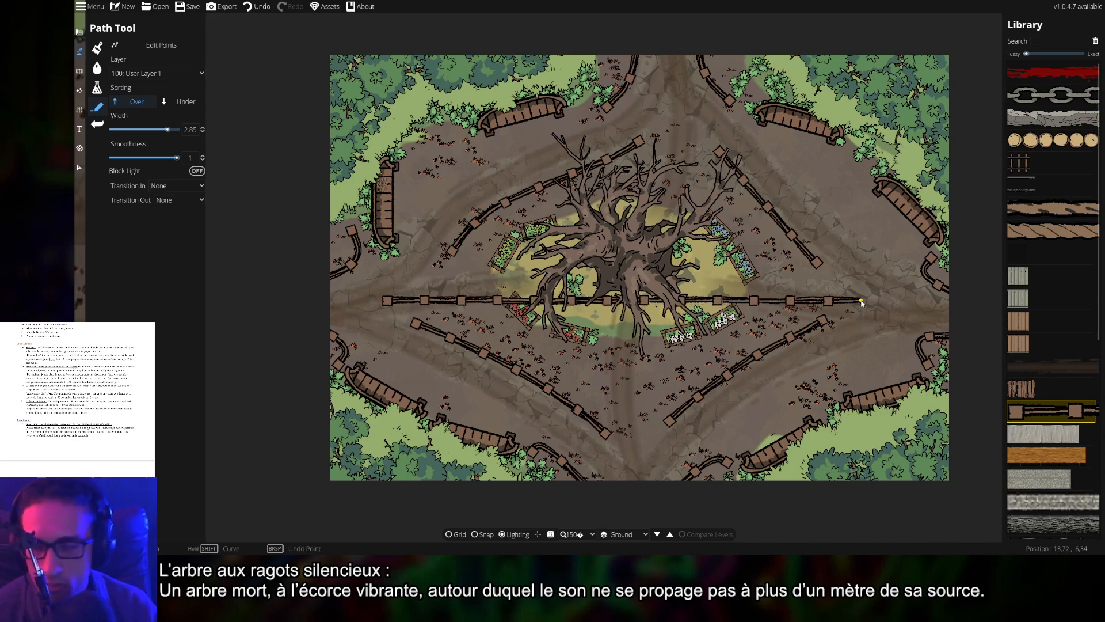
left_click(862, 301)
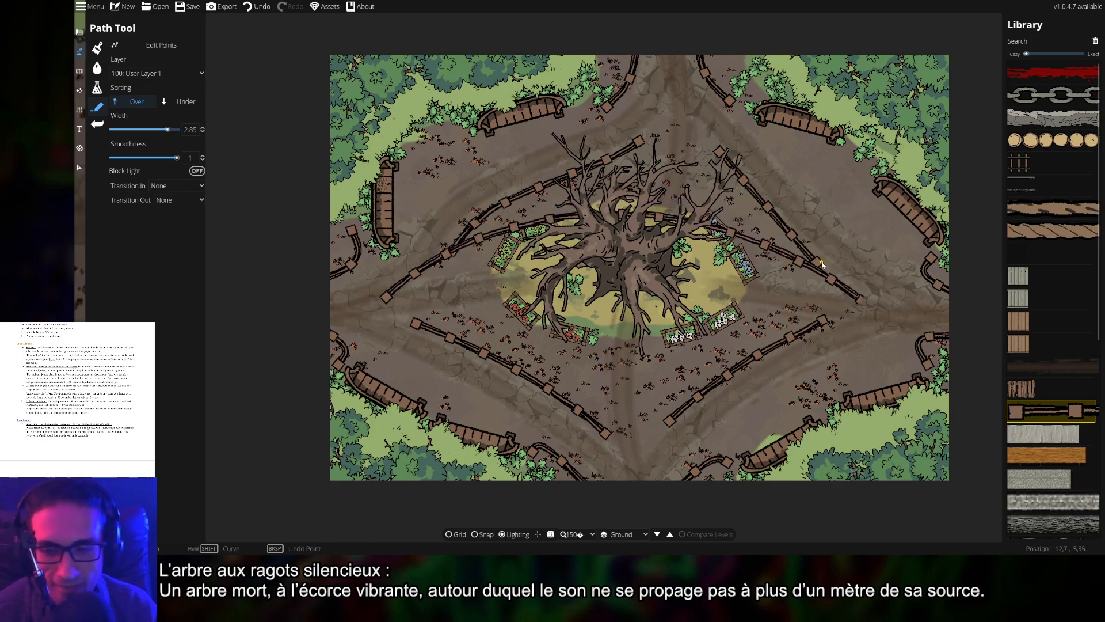
key("ctrl+z")
- Examine the tree, flower boxes and fences across the whole map, and browse the path assets in the library
scroll(751, 349, "up", 2)
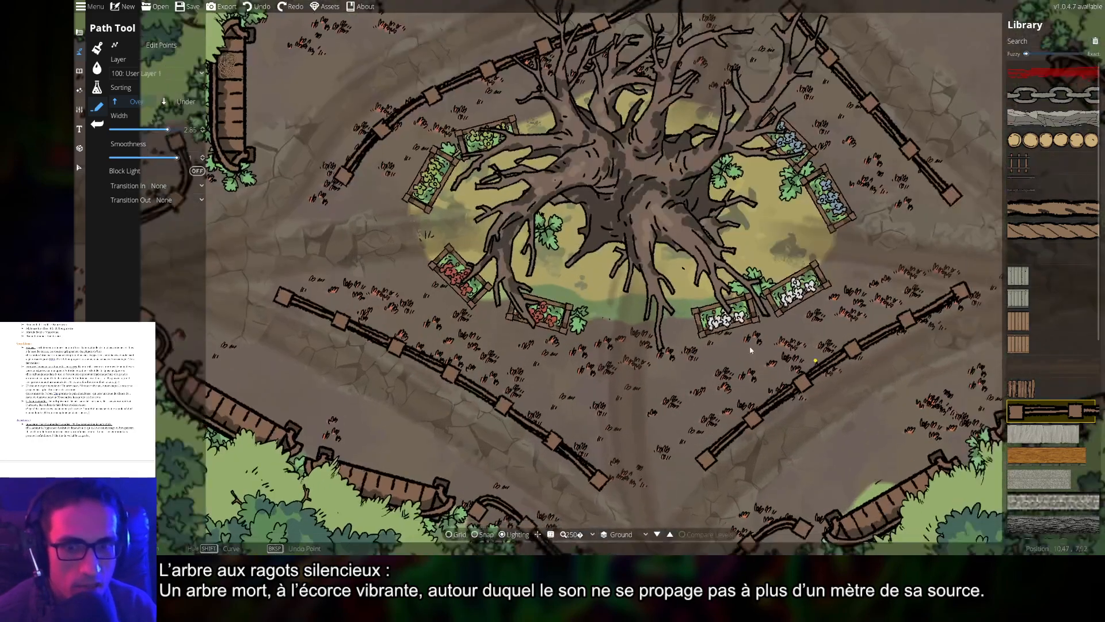
scroll(751, 350, "down", 2)
scroll(744, 336, "down", 1)
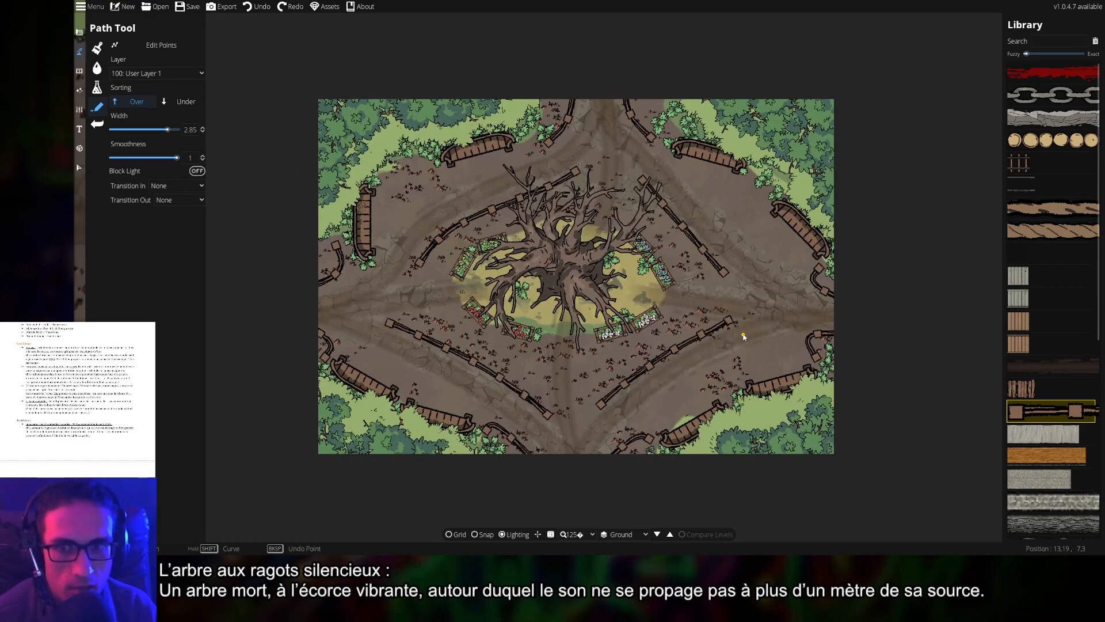
left_click_drag(723, 291, 688, 370)
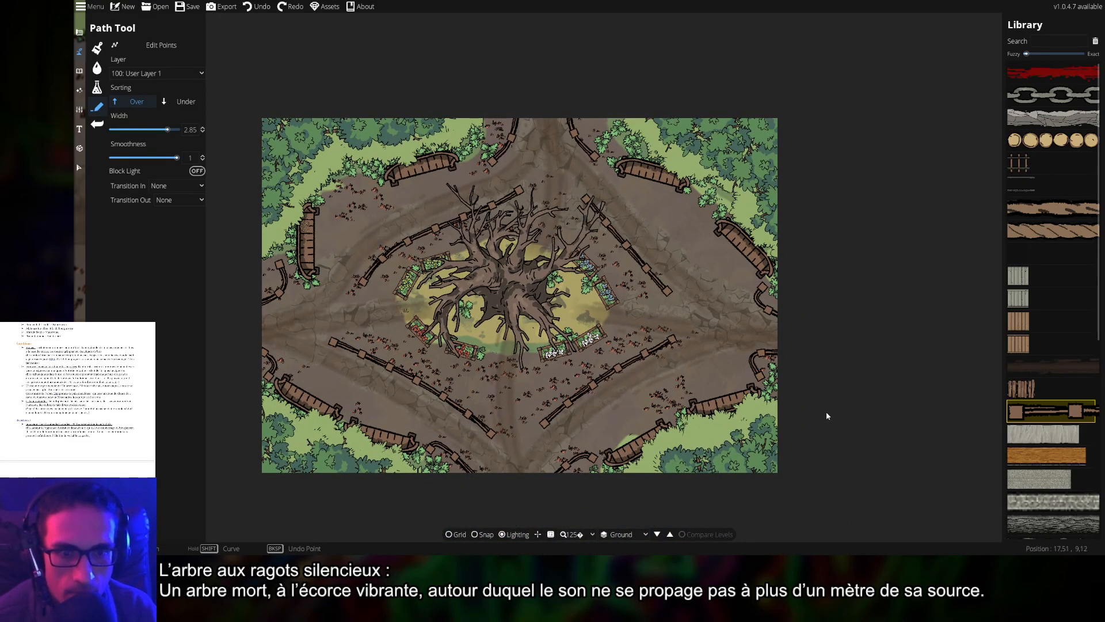
left_click_drag(849, 436, 856, 447)
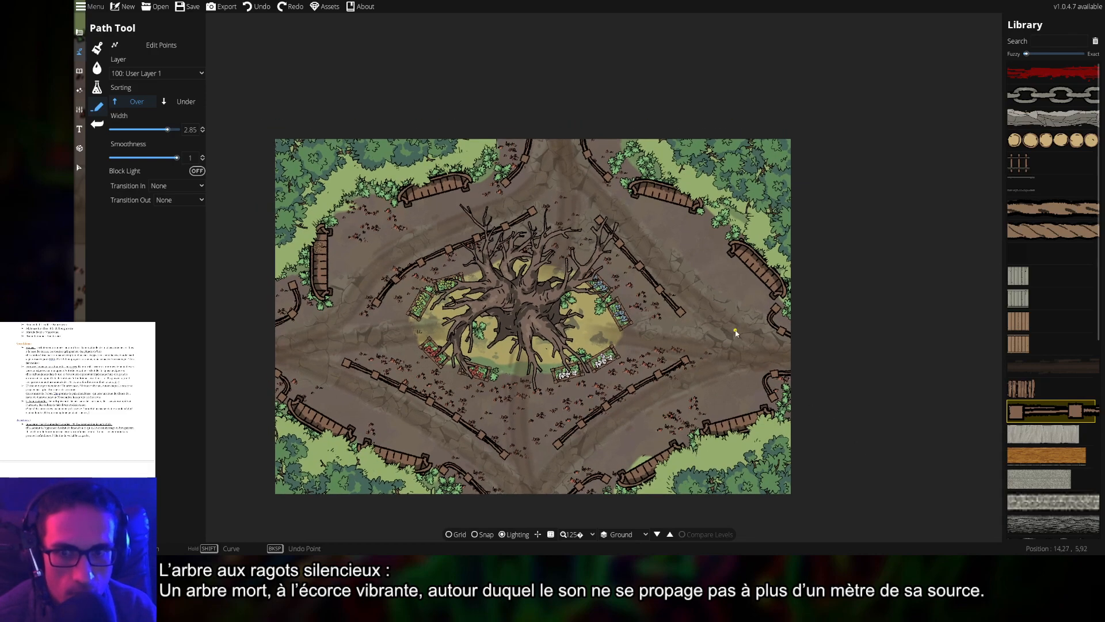
left_click_drag(745, 343, 774, 398)
left_click_drag(732, 337, 748, 373)
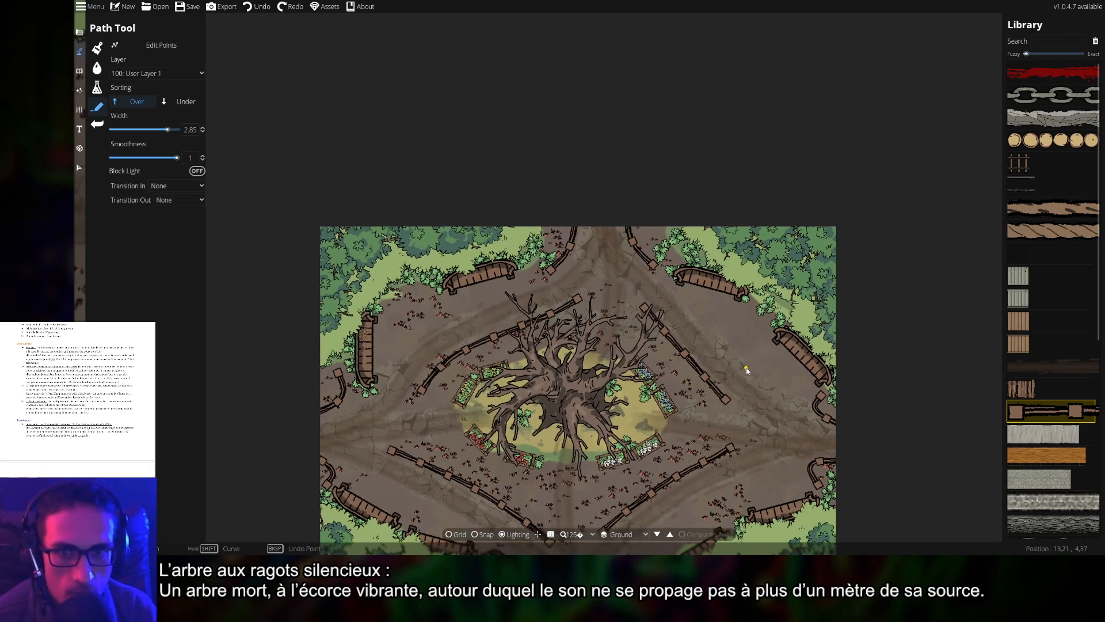
left_click_drag(741, 425, 723, 307)
scroll(533, 298, "up", 3)
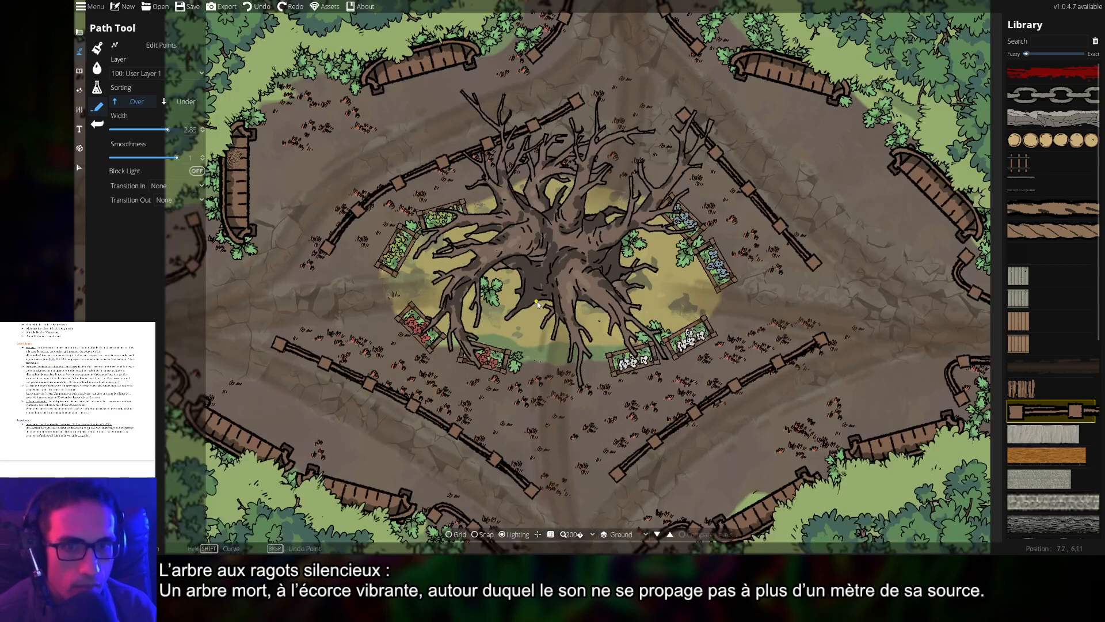
scroll(1066, 454, "down", 5)
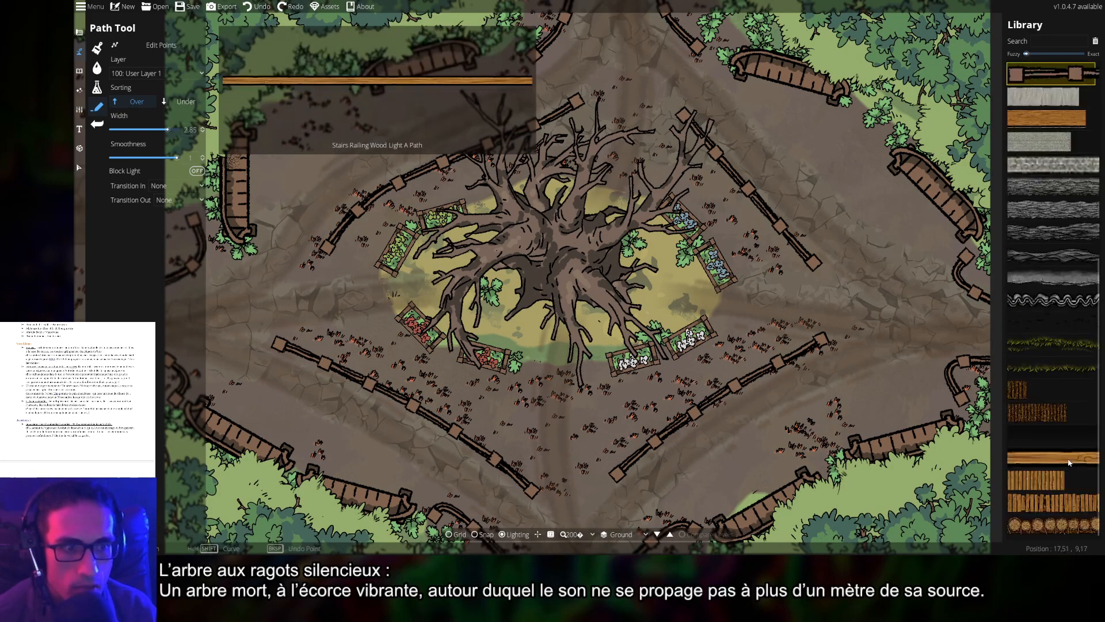
left_click_drag(604, 326, 646, 274)
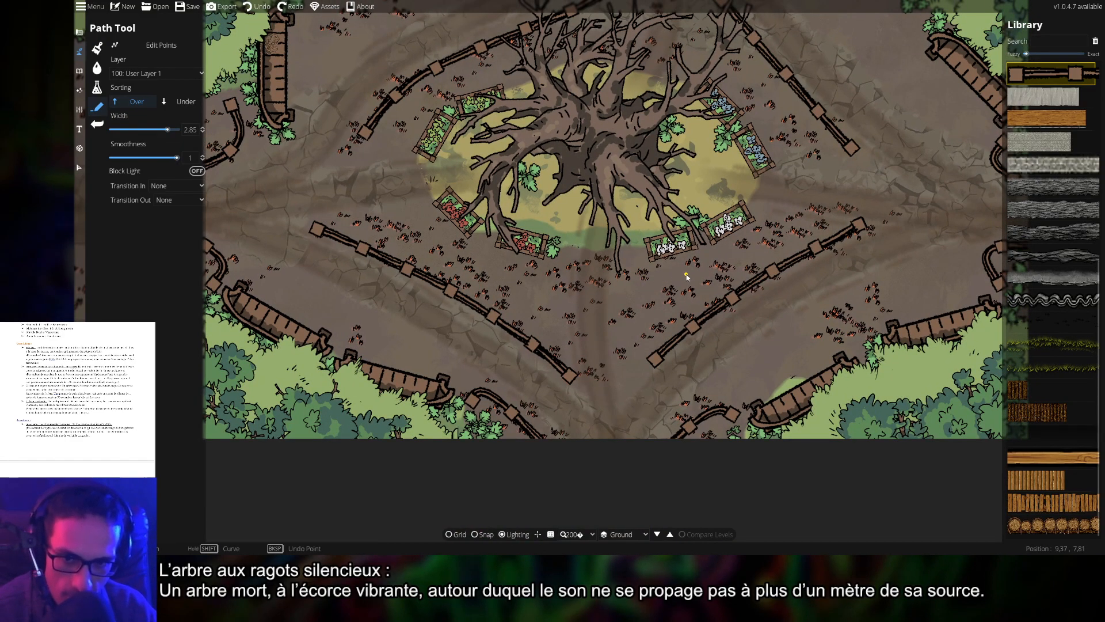
left_click_drag(686, 274, 709, 398)
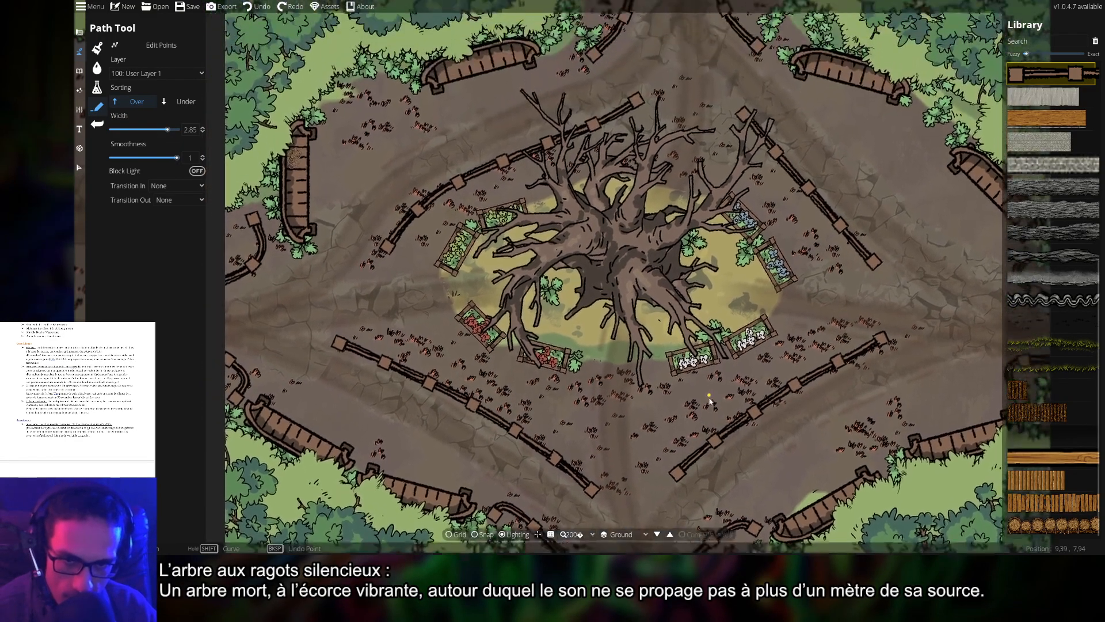
left_click(97, 86)
left_click(97, 85)
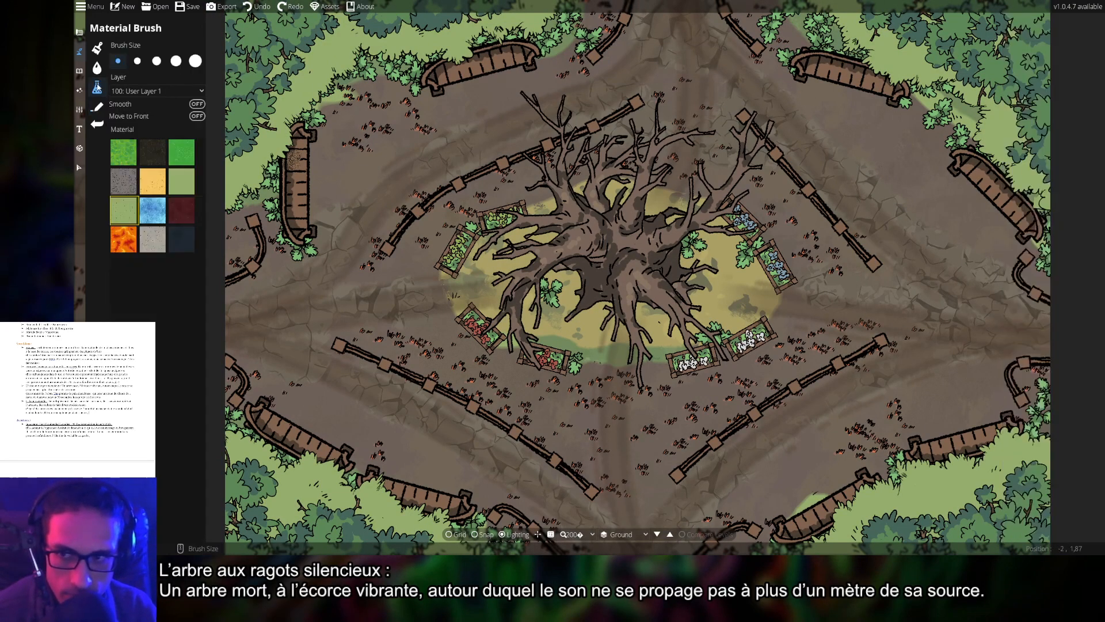
left_click(97, 107)
left_click(98, 70)
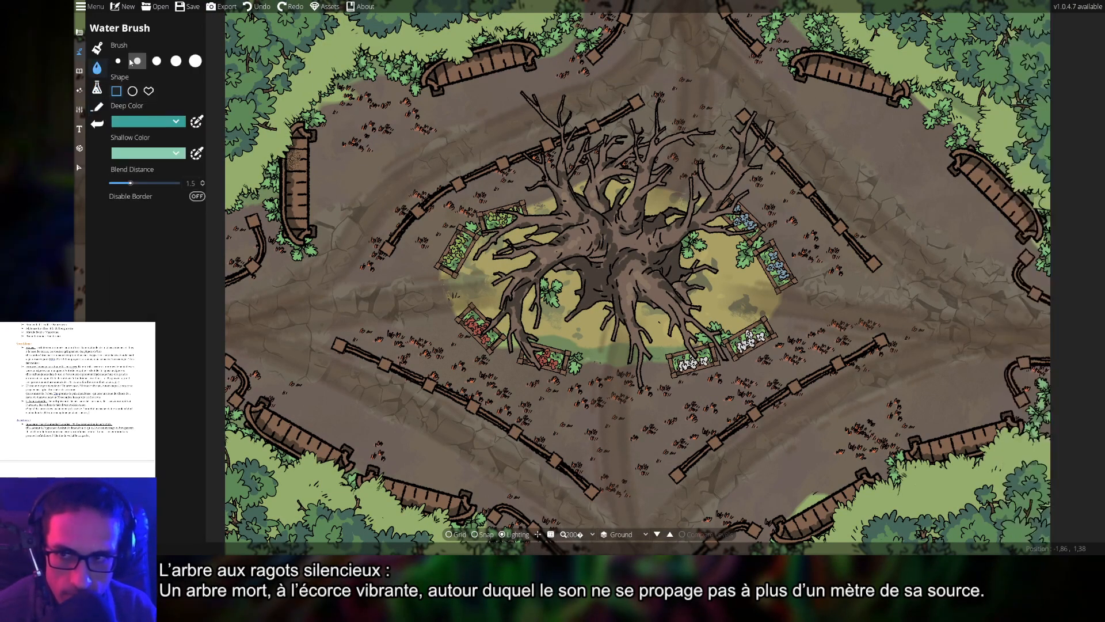
left_click(97, 86)
left_click(96, 48)
left_click(97, 86)
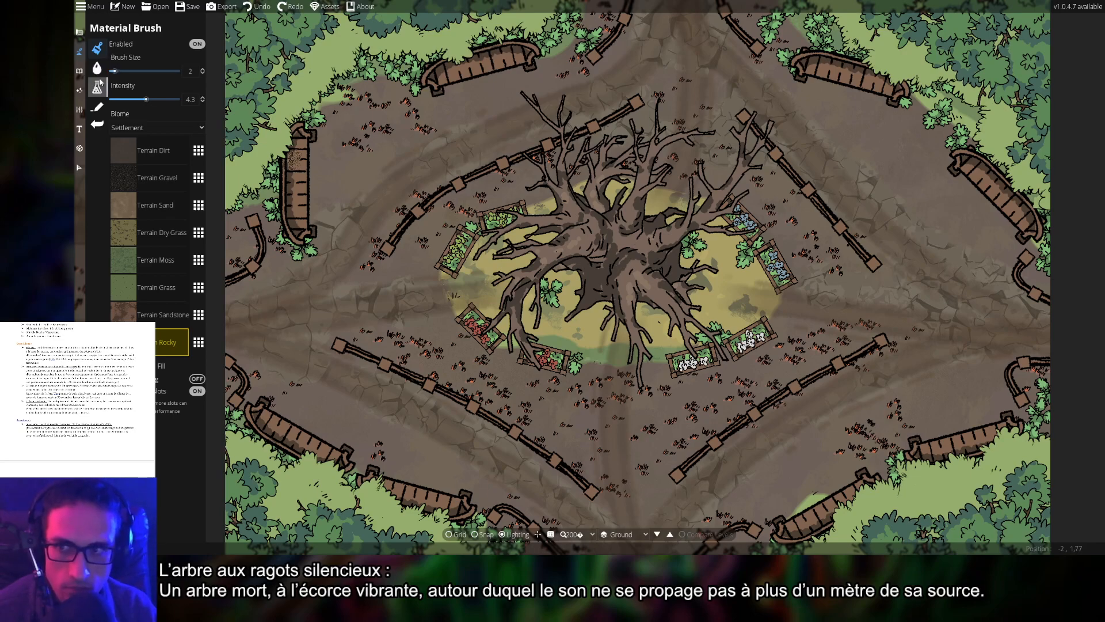
left_click(97, 86)
left_click(97, 107)
left_click(97, 87)
left_click(97, 68)
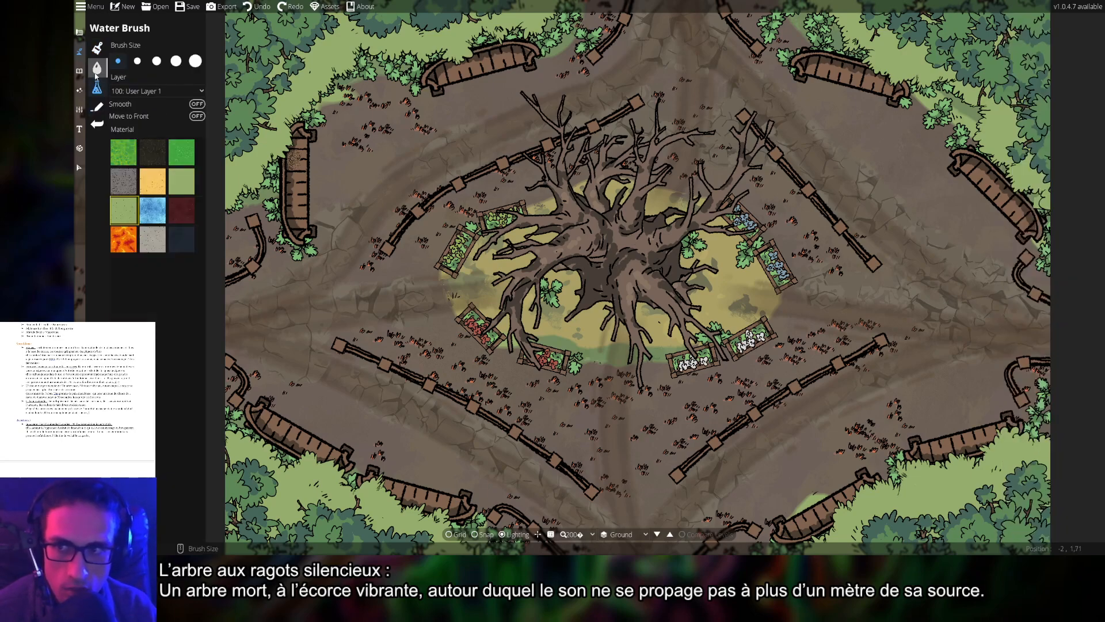
left_click(96, 48)
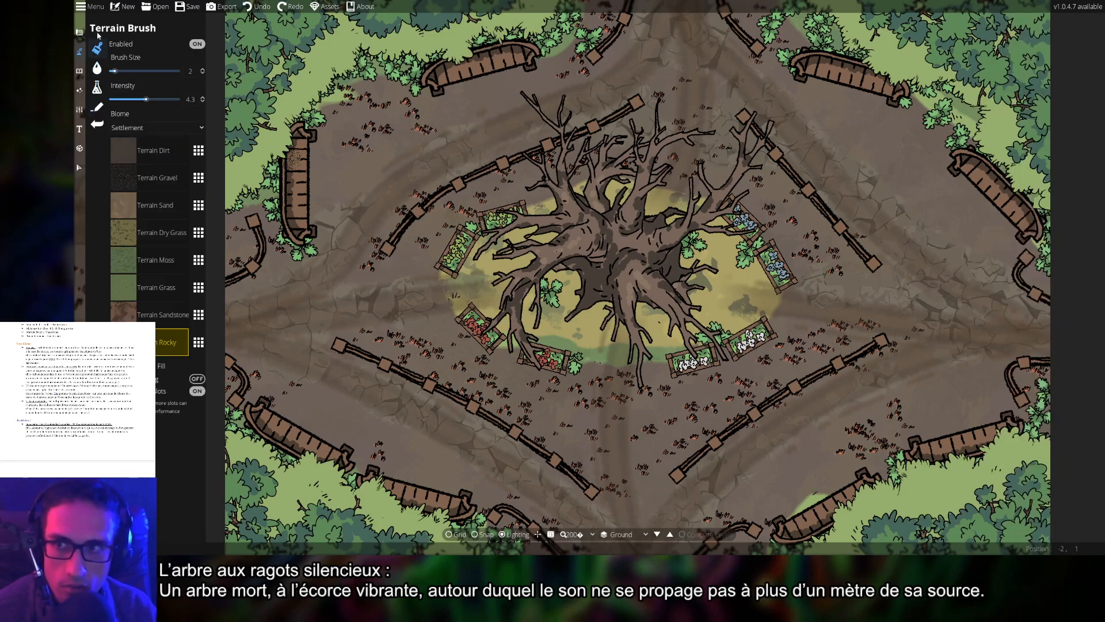
left_click(96, 87)
left_click(101, 123)
left_click(102, 124)
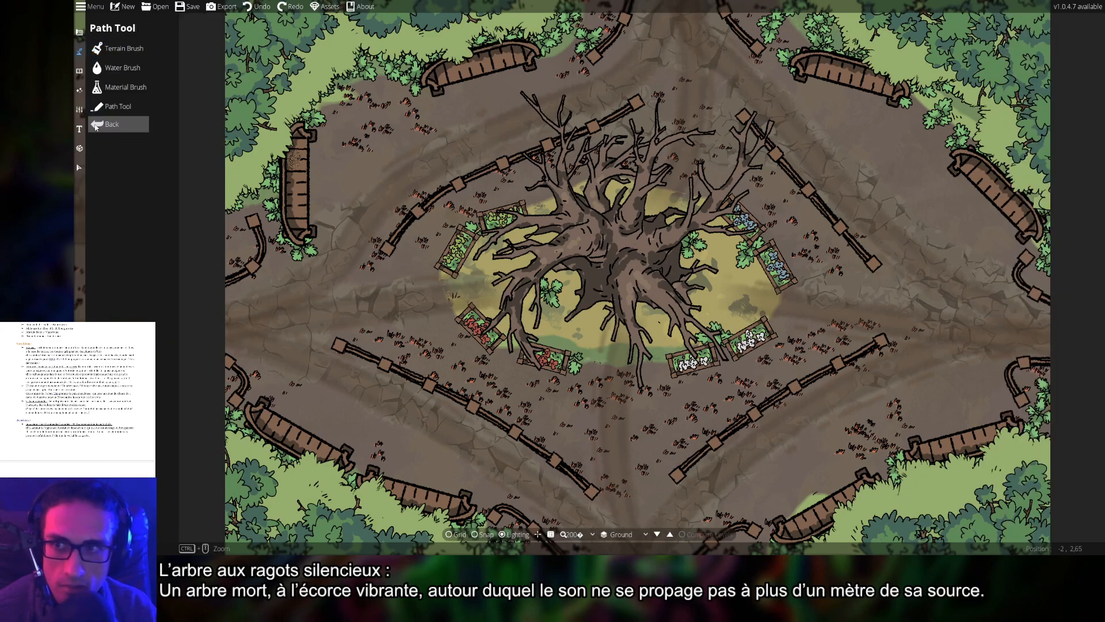
left_click(101, 130)
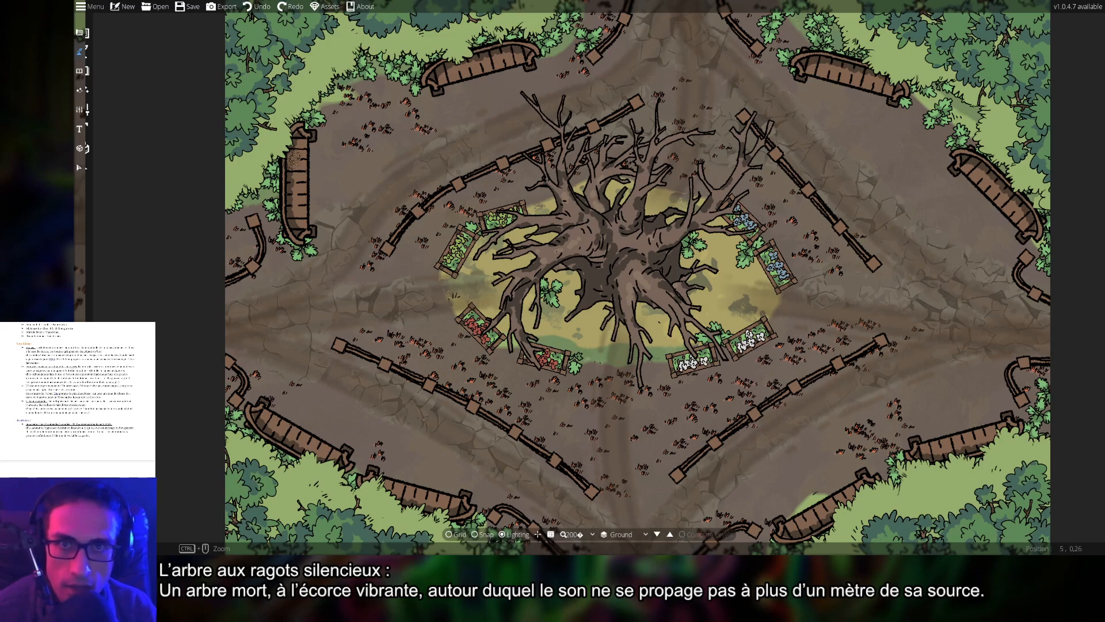
- Activate the Object Tool and preview the wooden plank object at different spots around the tree without placing it
left_click(82, 52)
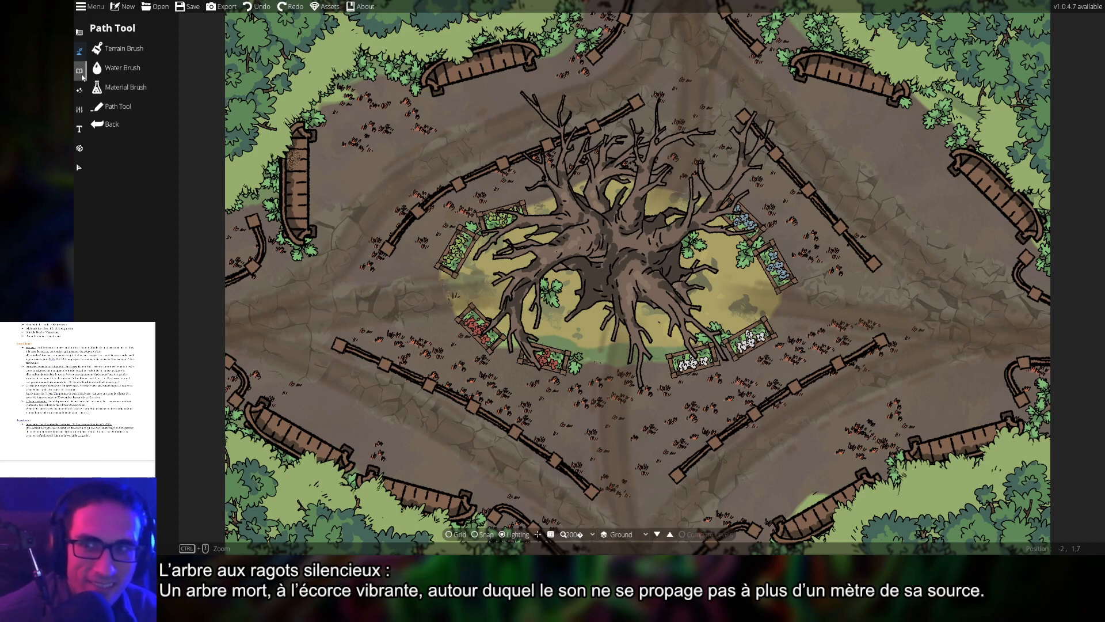
left_click(82, 73)
left_click(112, 48)
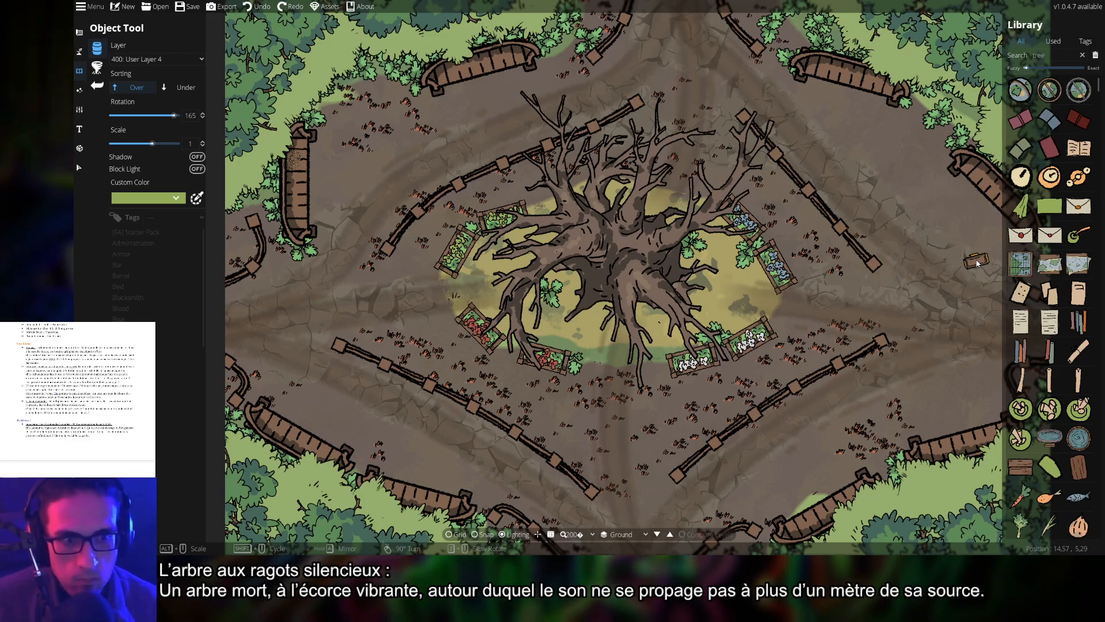
scroll(886, 319, "up", 2)
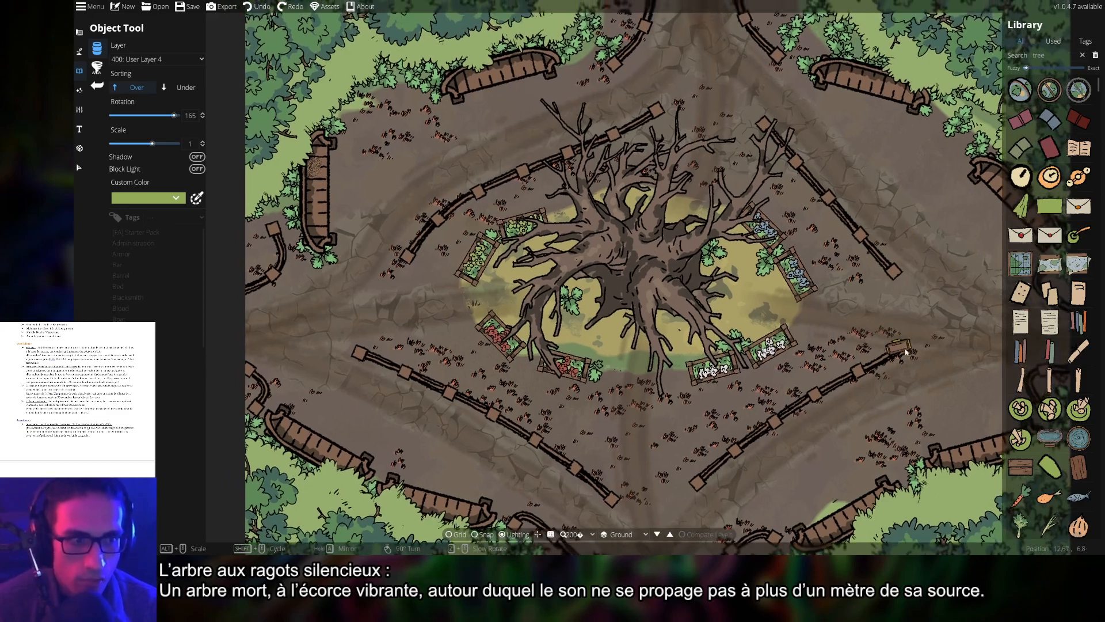
scroll(333, 242, "up", 6)
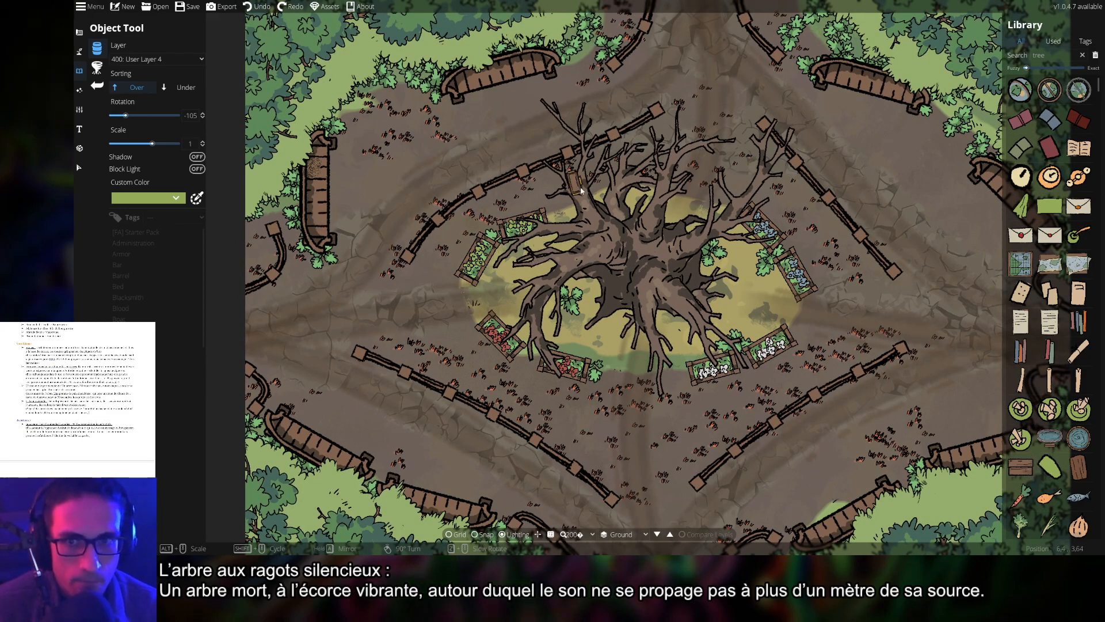
mouse_move(933, 392)
left_mouse_down()
mouse_move(964, 414)
mouse_move(946, 380)
left_mouse_up()
left_click(1020, 466)
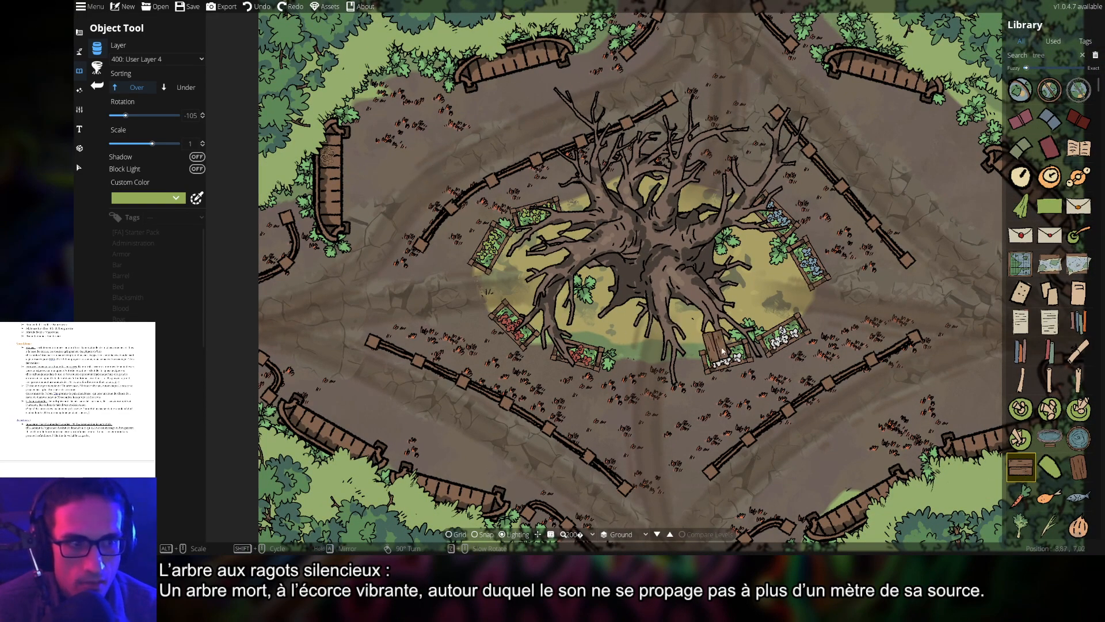
left_click_drag(852, 348, 827, 236)
left_click_drag(832, 291, 847, 374)
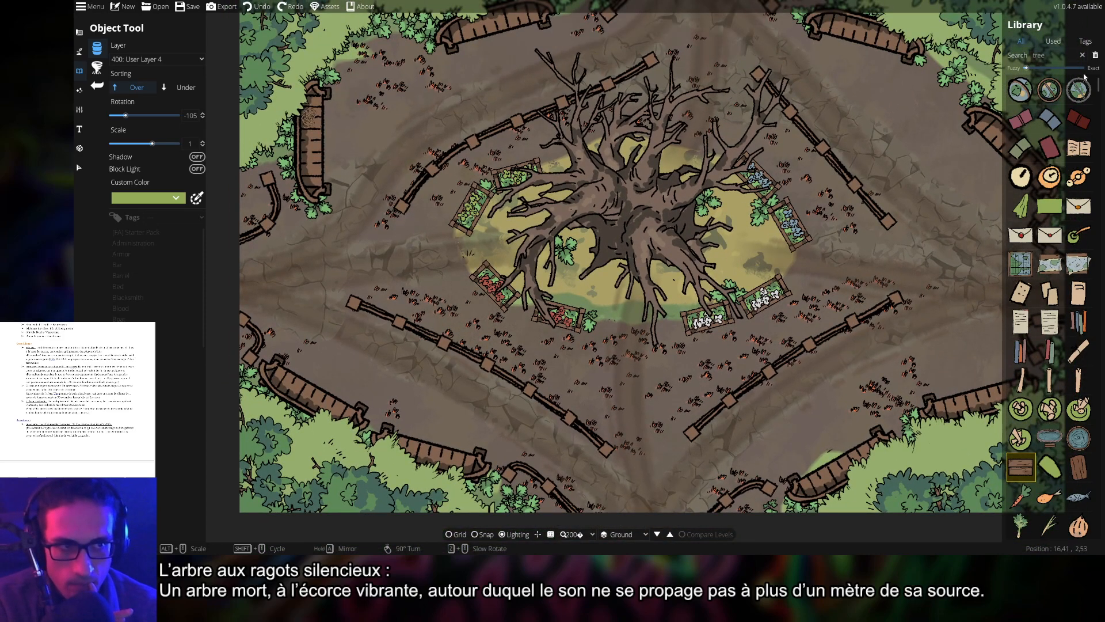
- Search the object library for leaves and select a scattered Dead Leaves asset
left_click(1083, 55)
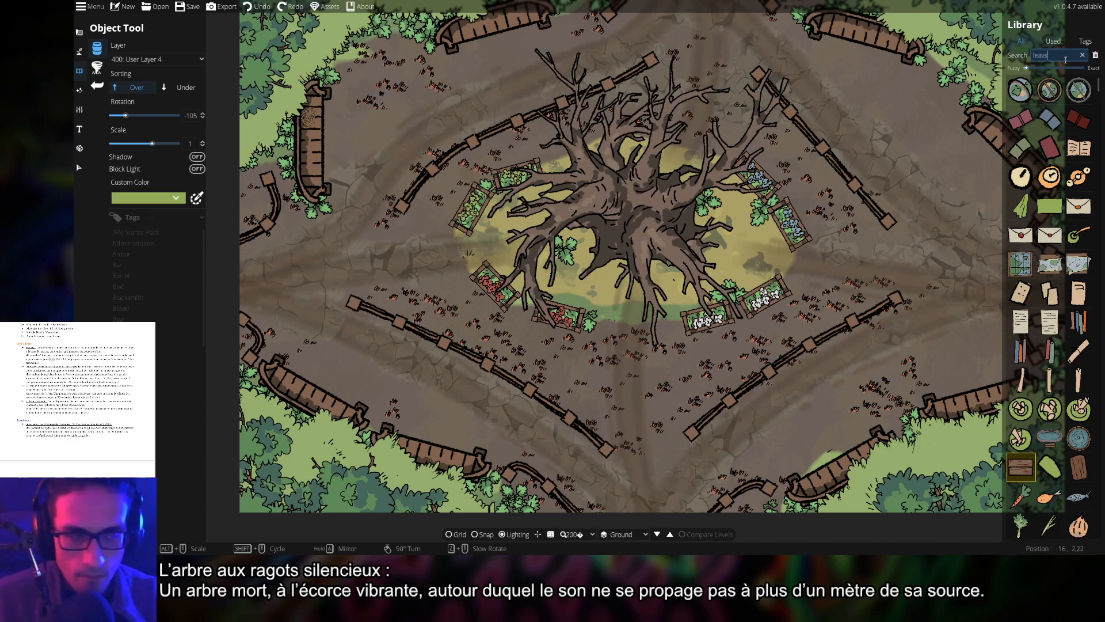
left_click(1050, 119)
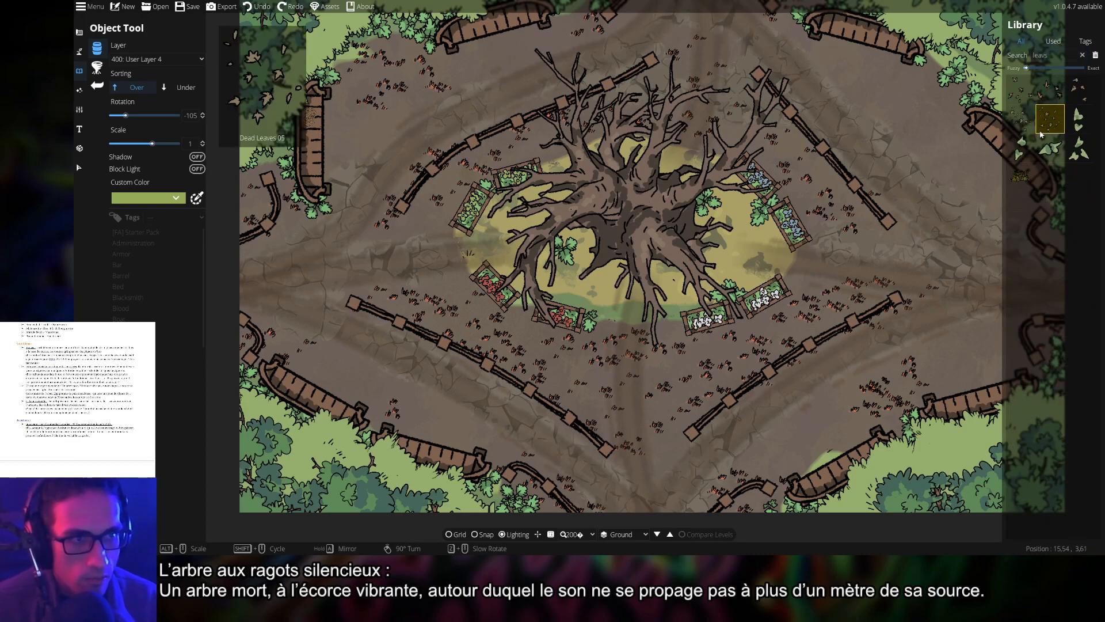
scroll(574, 260, "up", 3)
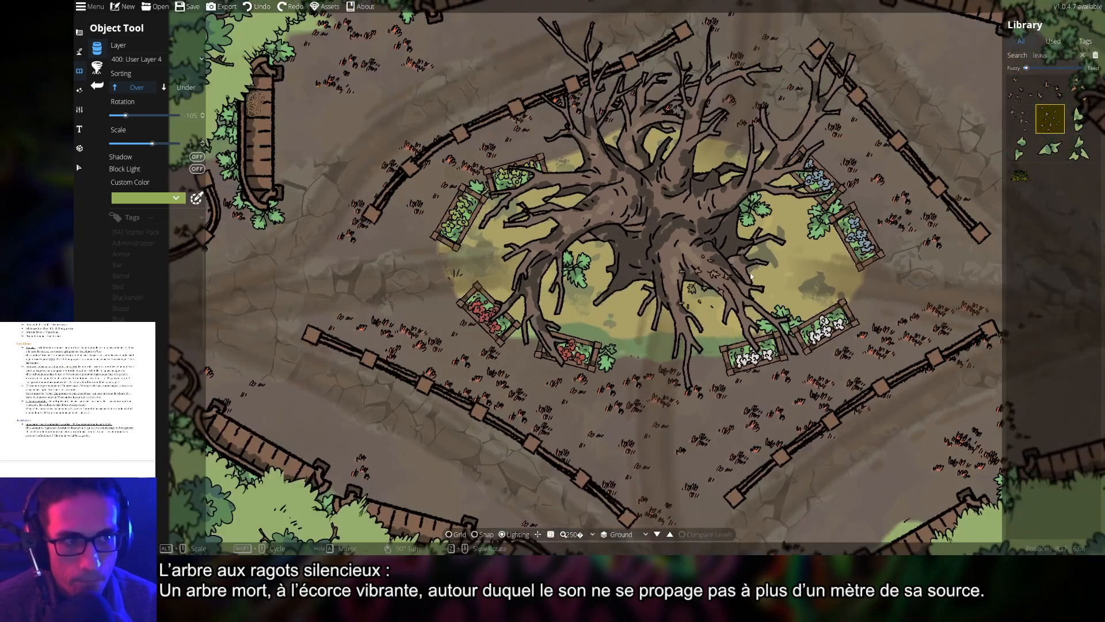
left_click(1021, 120)
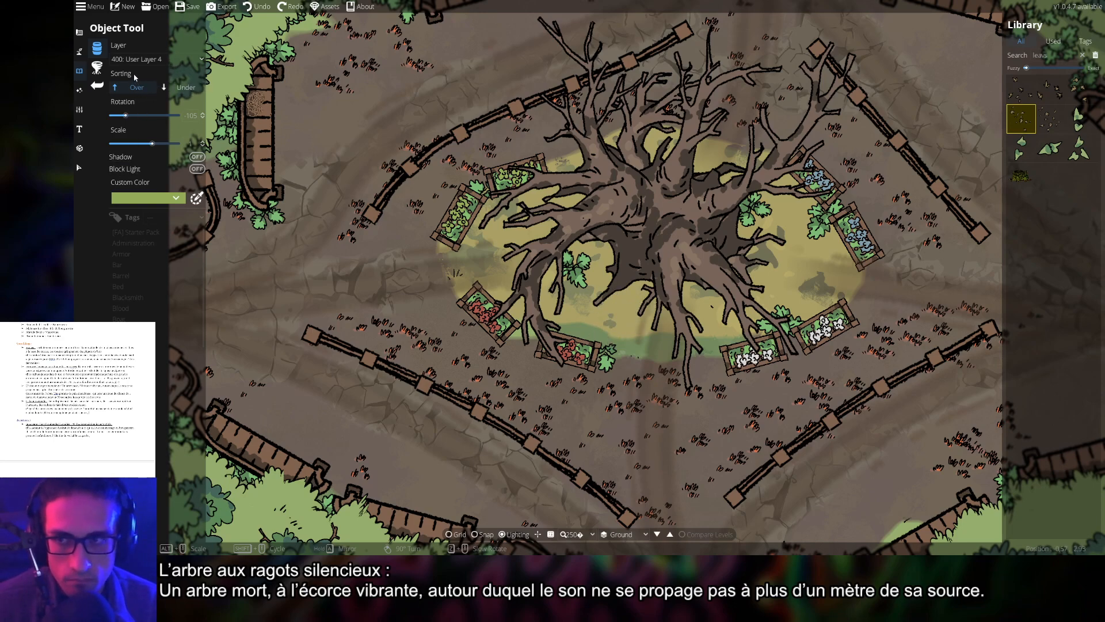
- Scatter dead leaves over the yellow grass beneath the tree, using layer -100: Below Water with sorting set to Under
left_click(151, 59)
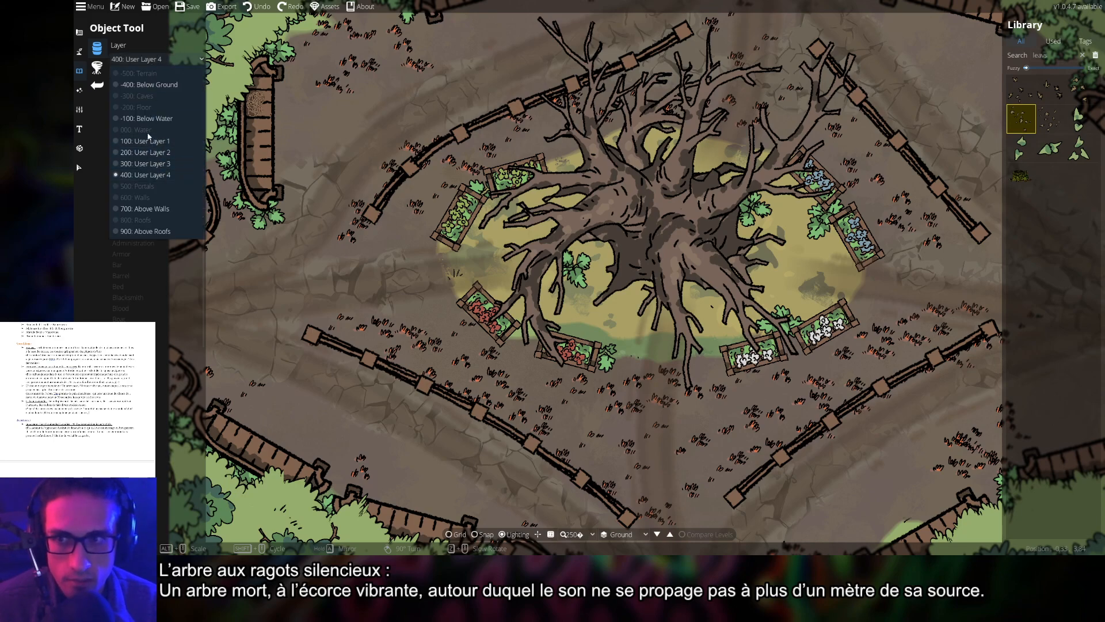
left_click(160, 119)
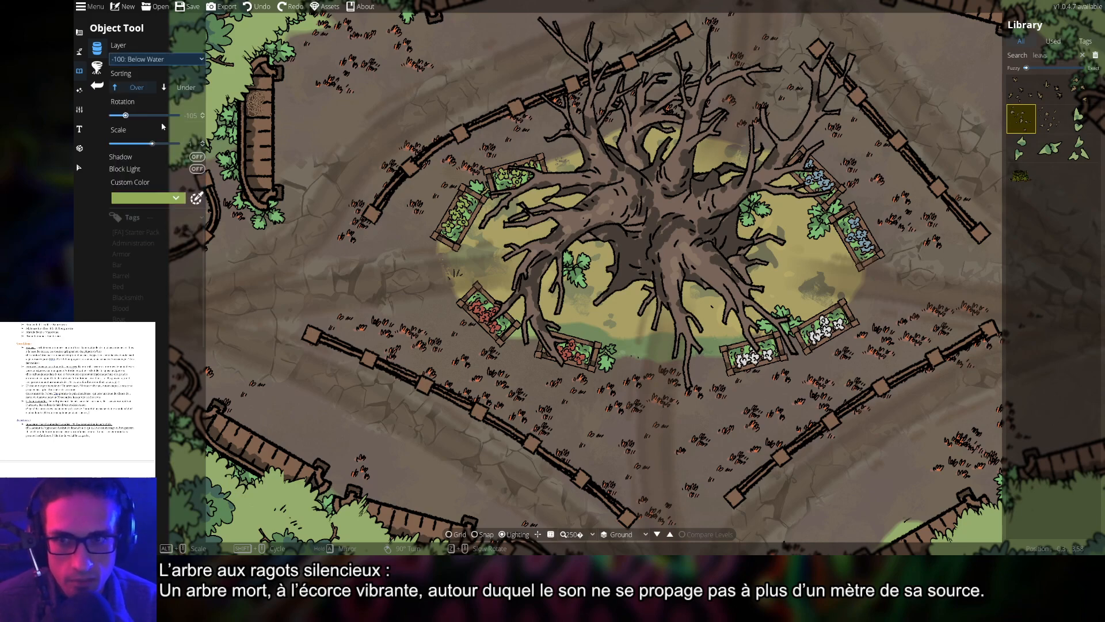
left_click(168, 90)
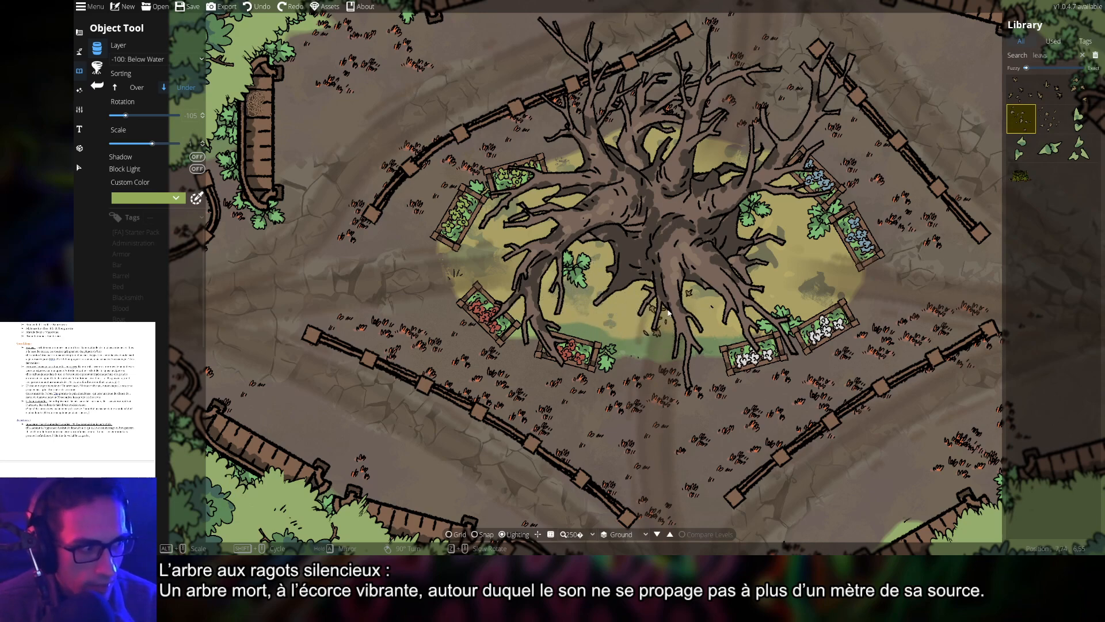
left_click(507, 230)
right_click(498, 236)
right_click(489, 244)
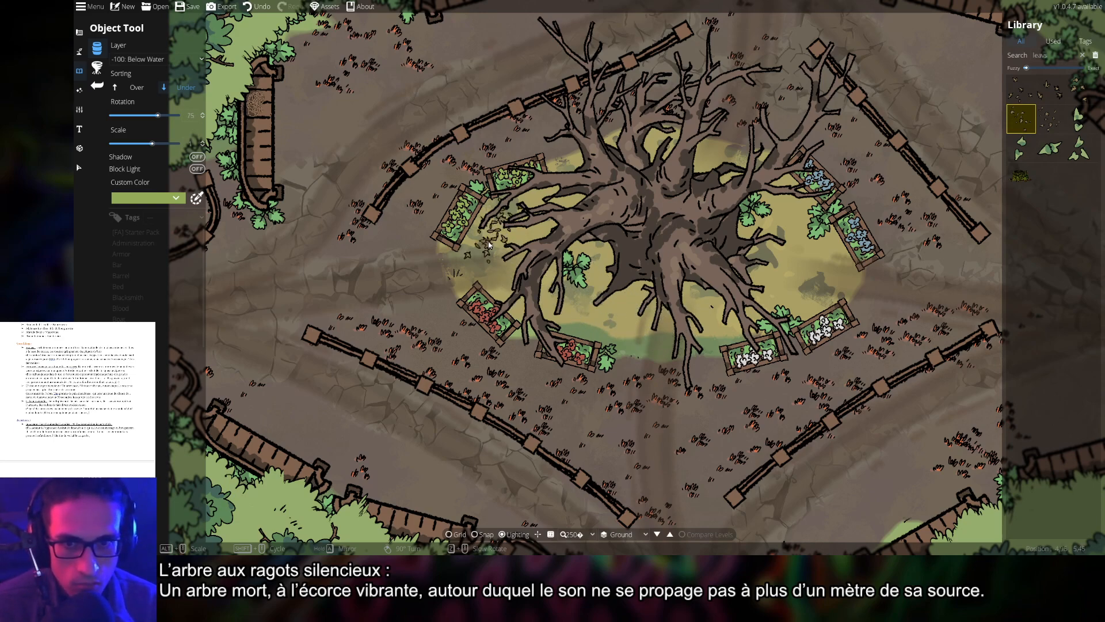
mouse_move(489, 244)
left_mouse_down()
mouse_move(518, 279)
mouse_move(651, 317)
mouse_move(775, 309)
mouse_move(805, 260)
mouse_move(779, 211)
mouse_move(736, 180)
mouse_move(669, 171)
mouse_move(595, 172)
mouse_move(550, 218)
mouse_move(613, 285)
mouse_move(707, 278)
mouse_move(772, 244)
mouse_move(718, 208)
mouse_move(617, 217)
mouse_move(640, 268)
mouse_move(722, 277)
mouse_move(640, 320)
mouse_move(542, 314)
mouse_move(558, 334)
mouse_move(778, 317)
mouse_move(825, 282)
mouse_move(783, 210)
mouse_move(719, 168)
mouse_move(656, 163)
mouse_move(613, 168)
mouse_move(498, 218)
mouse_move(487, 292)
mouse_move(535, 266)
left_mouse_up()
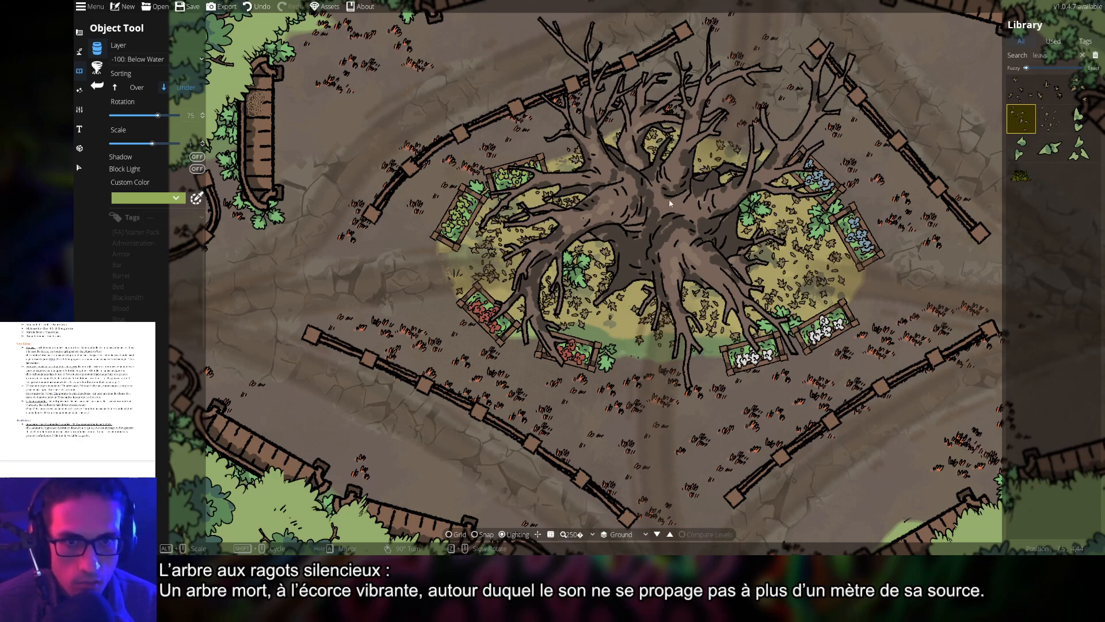
- Add two more patches of dead leaves on the yellow grass between the tree's lower roots
left_click(627, 306)
left_click(636, 320)
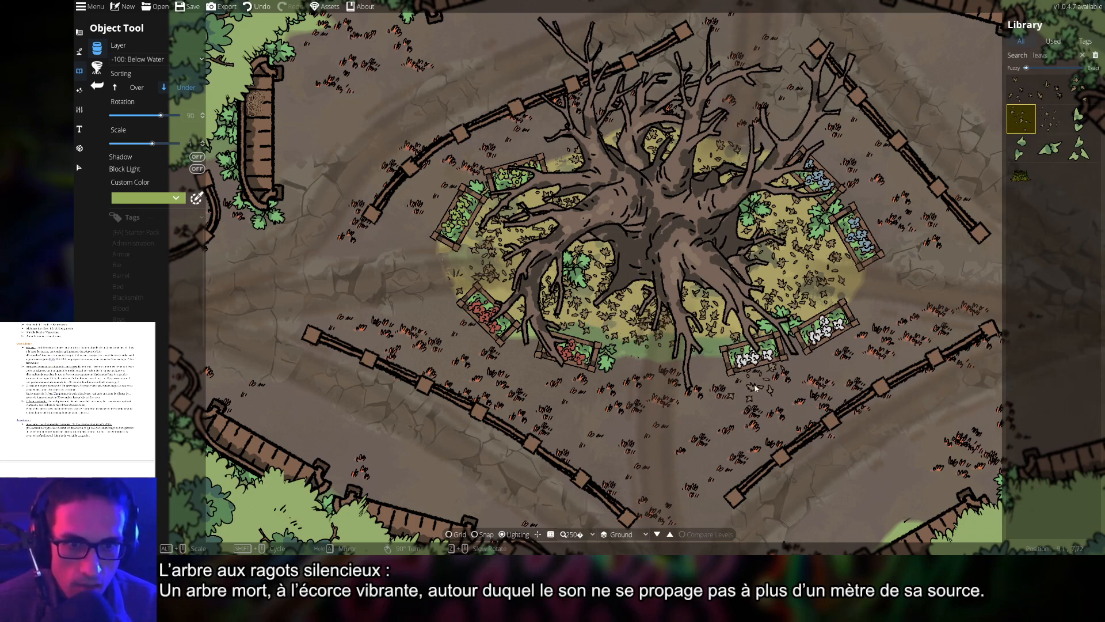
scroll(751, 376, "up", 1)
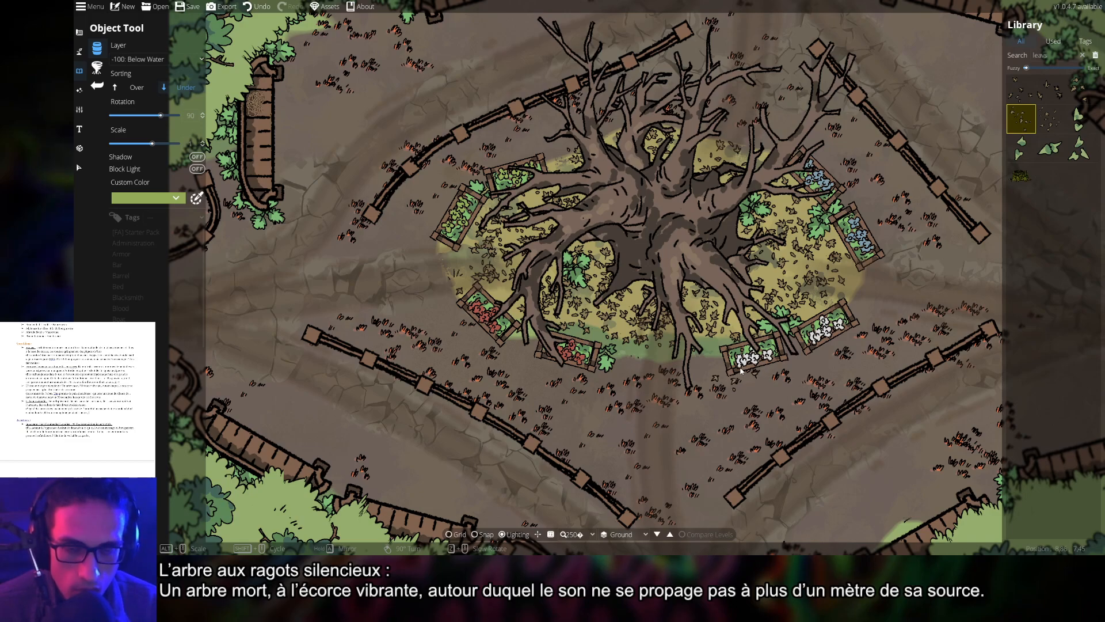
- Examine the scattered leaves around the tree up close and across the whole map
scroll(741, 371, "down", 5)
scroll(774, 375, "up", 5)
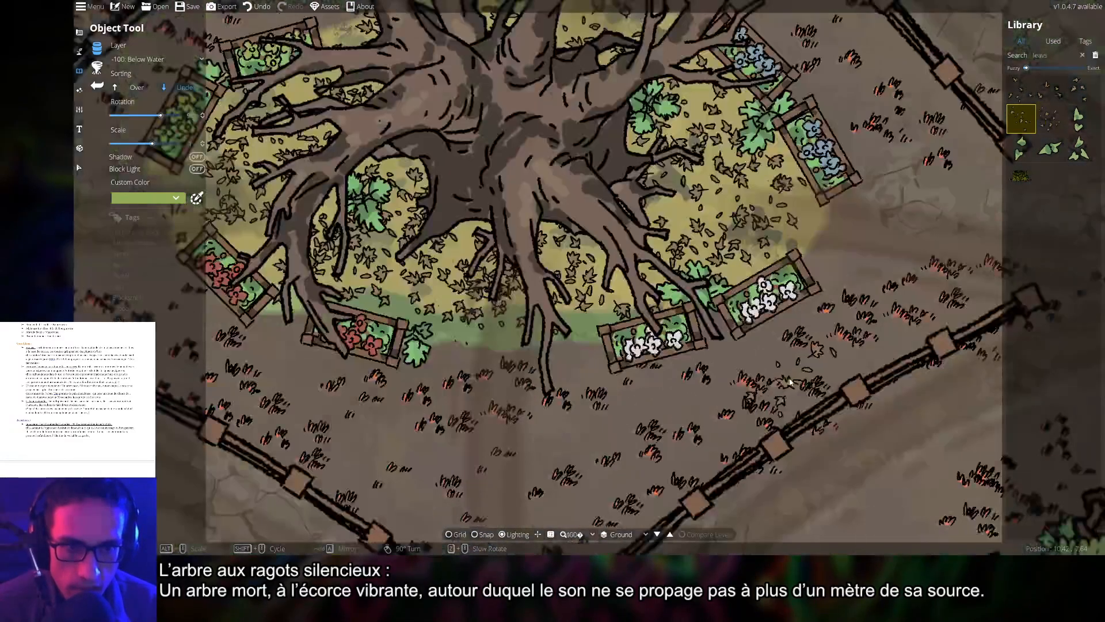
scroll(775, 375, "down", 3)
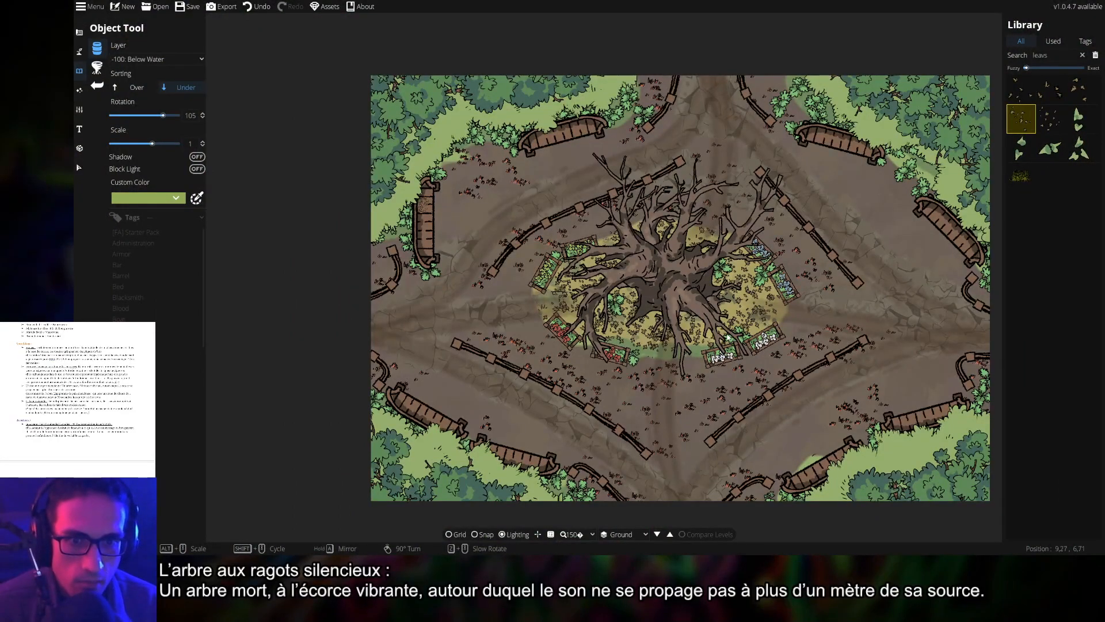
scroll(698, 317, "up", 3)
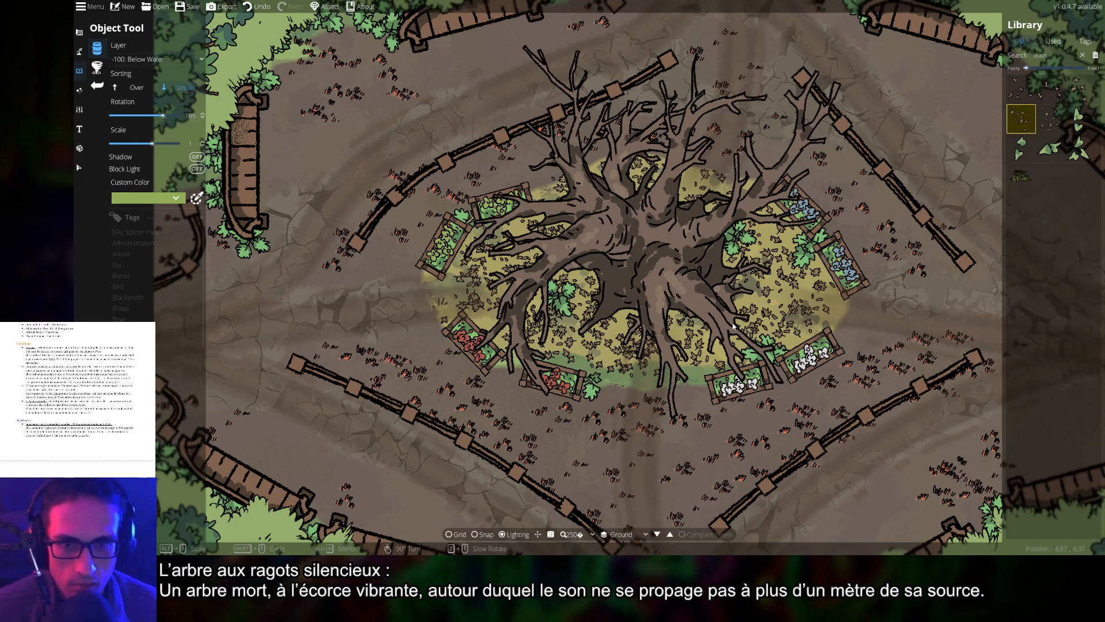
scroll(647, 292, "down", 5)
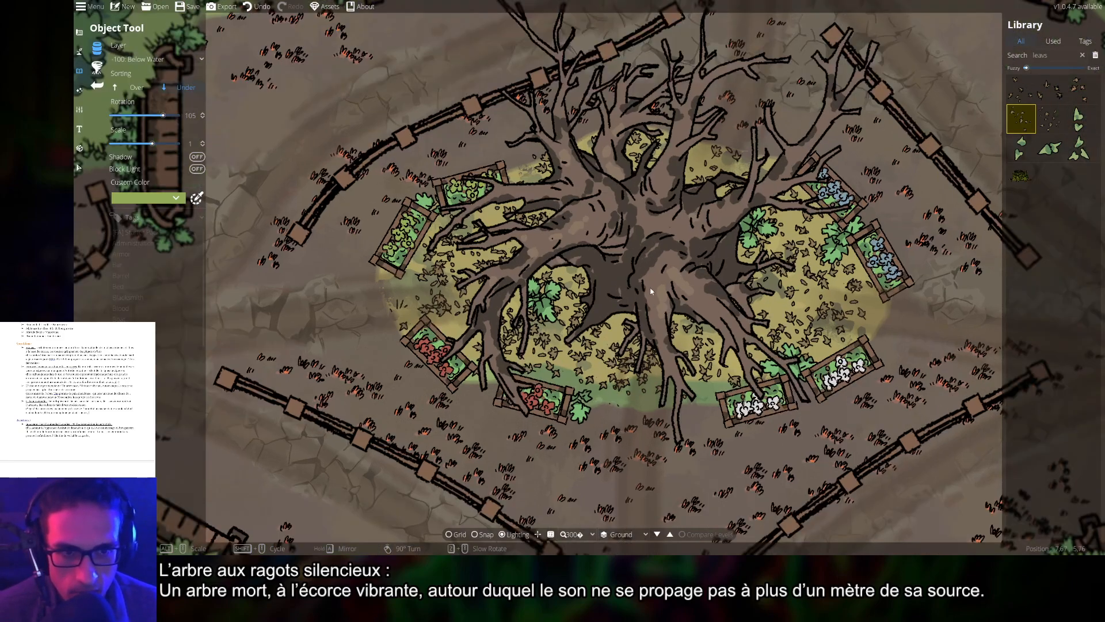
scroll(731, 352, "up", 6)
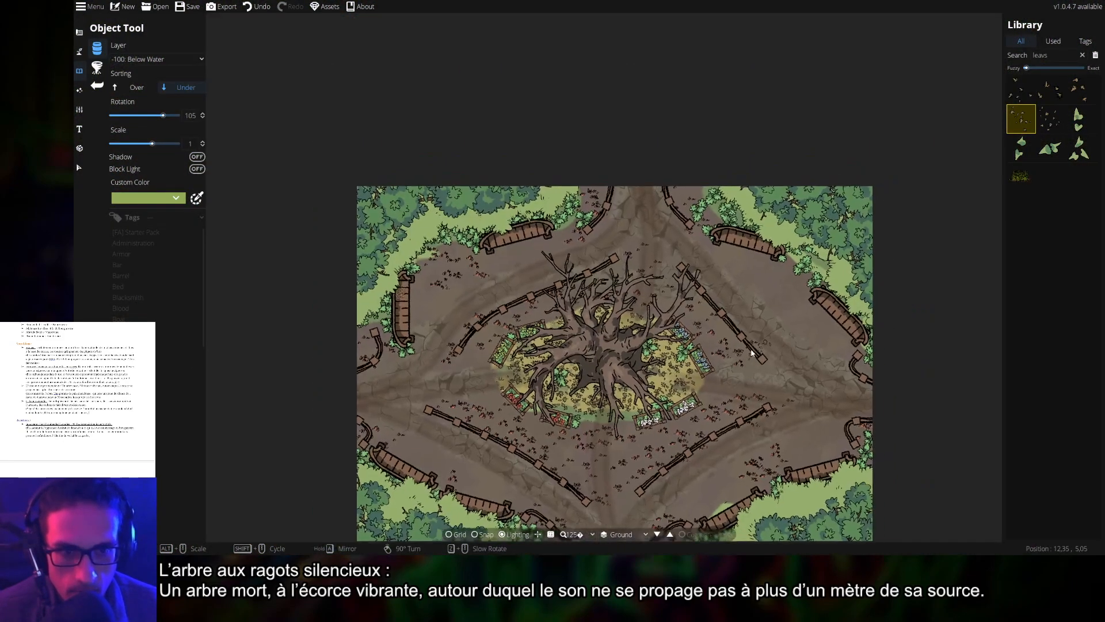
scroll(666, 372, "down", 4)
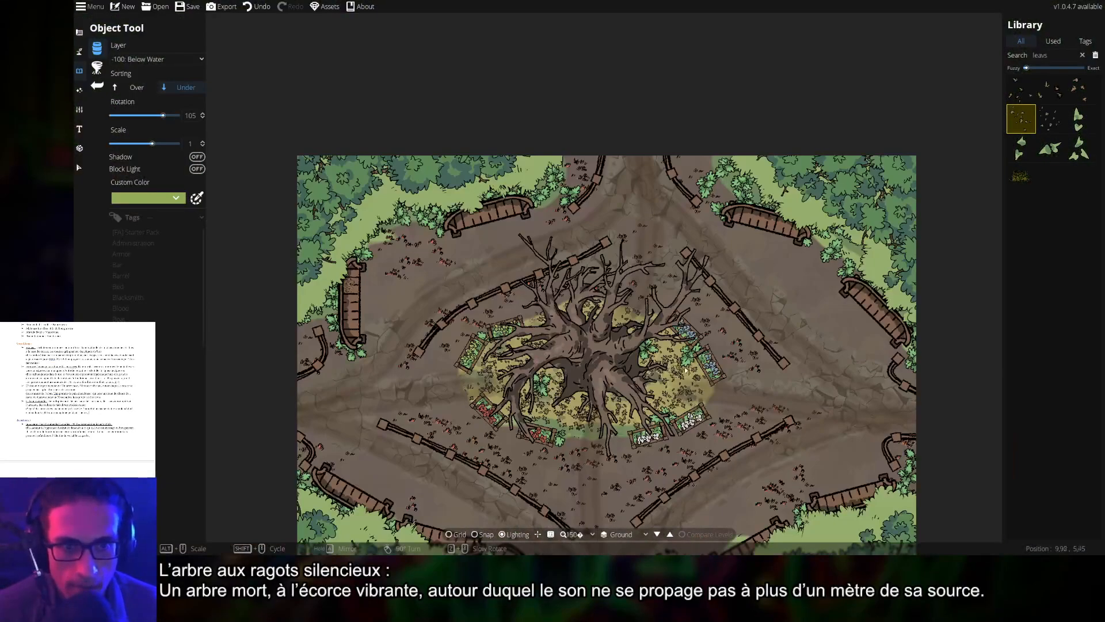
scroll(663, 323, "up", 3)
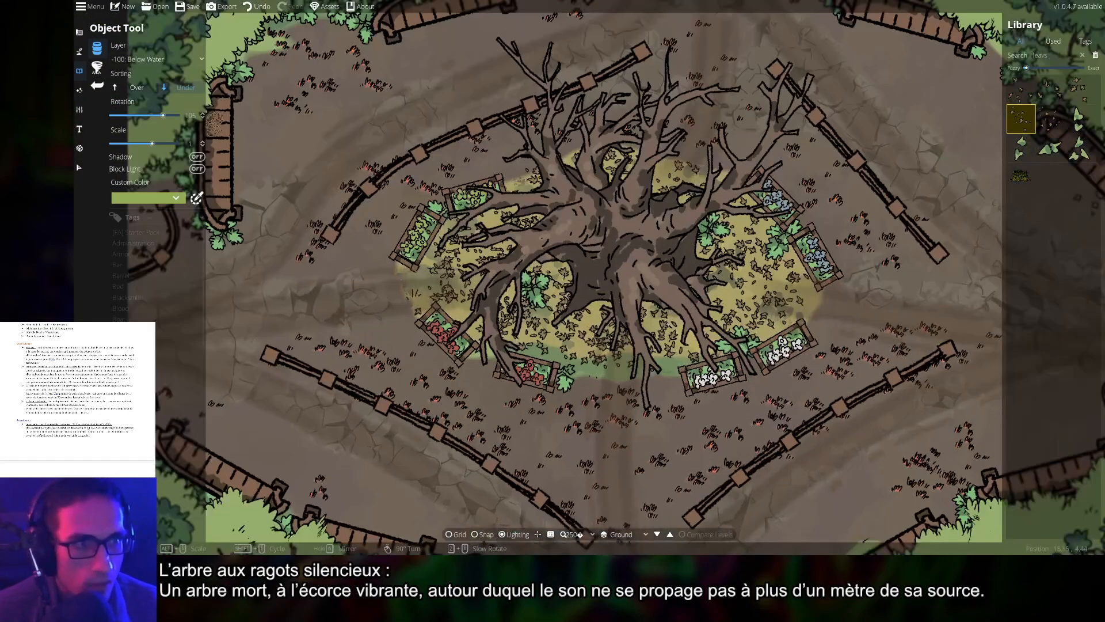
- Search the object library for rock and select the Rock Stone Slate A1 2x2 asset
double_click(1067, 56)
key("BackSpace")
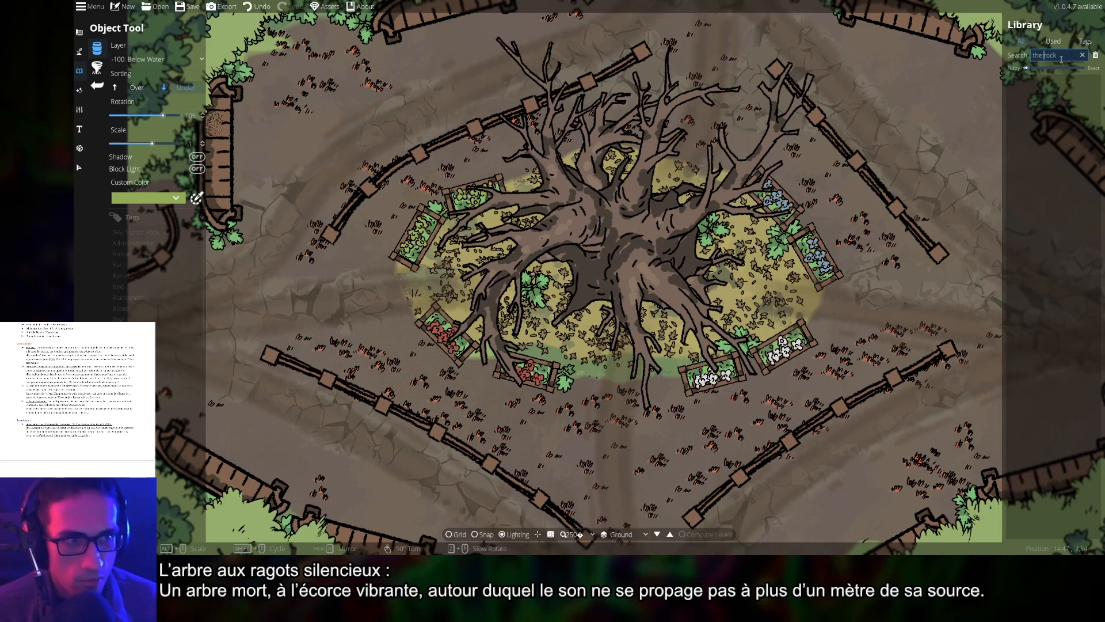
left_click_drag(1070, 56, 954, 59)
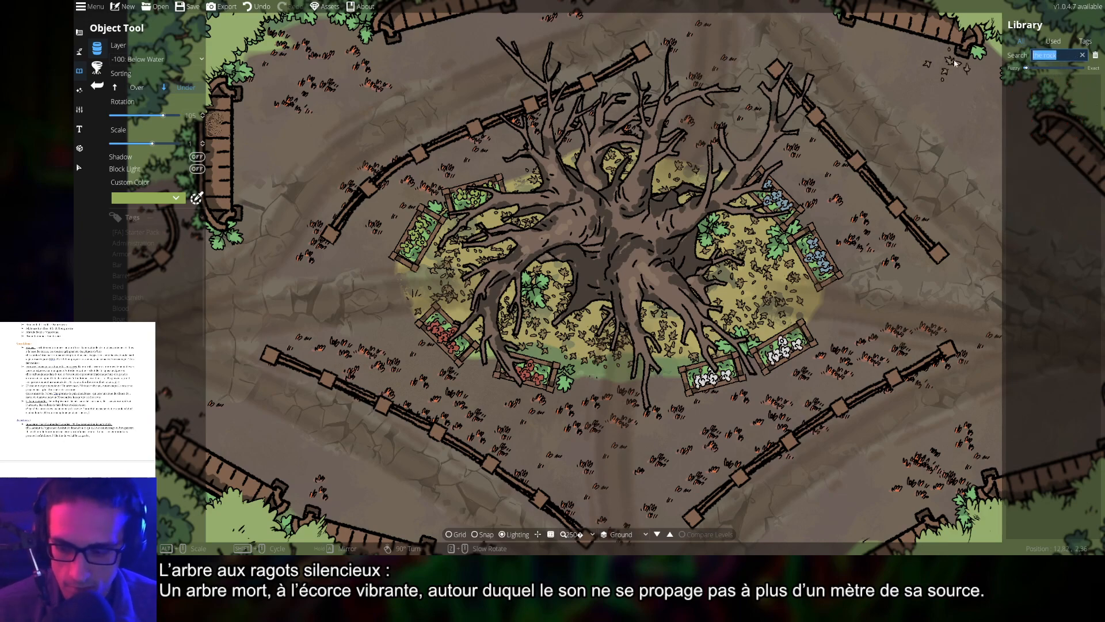
type("dwa")
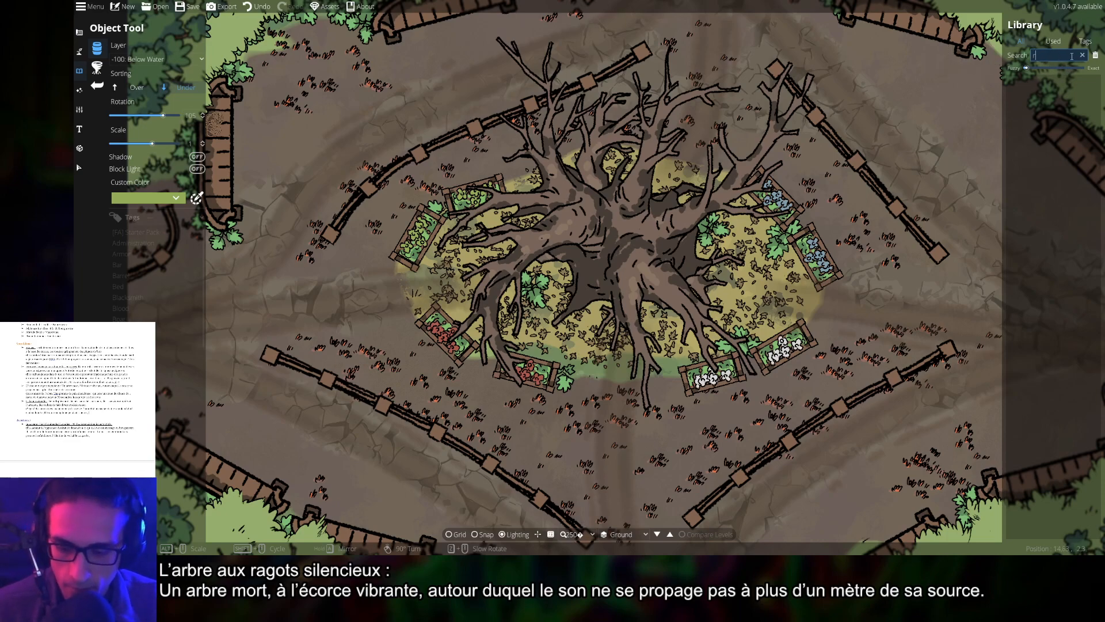
type("k")
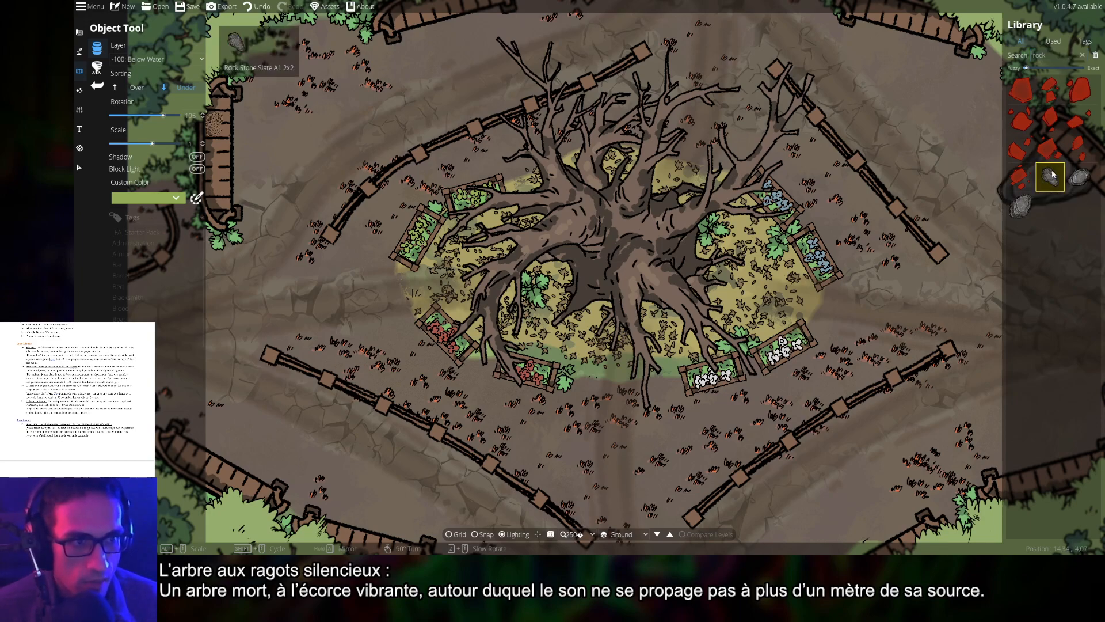
- Preview the slate rock at different rotations beside the tree and its flower boxes without placing it
double_click(1051, 56)
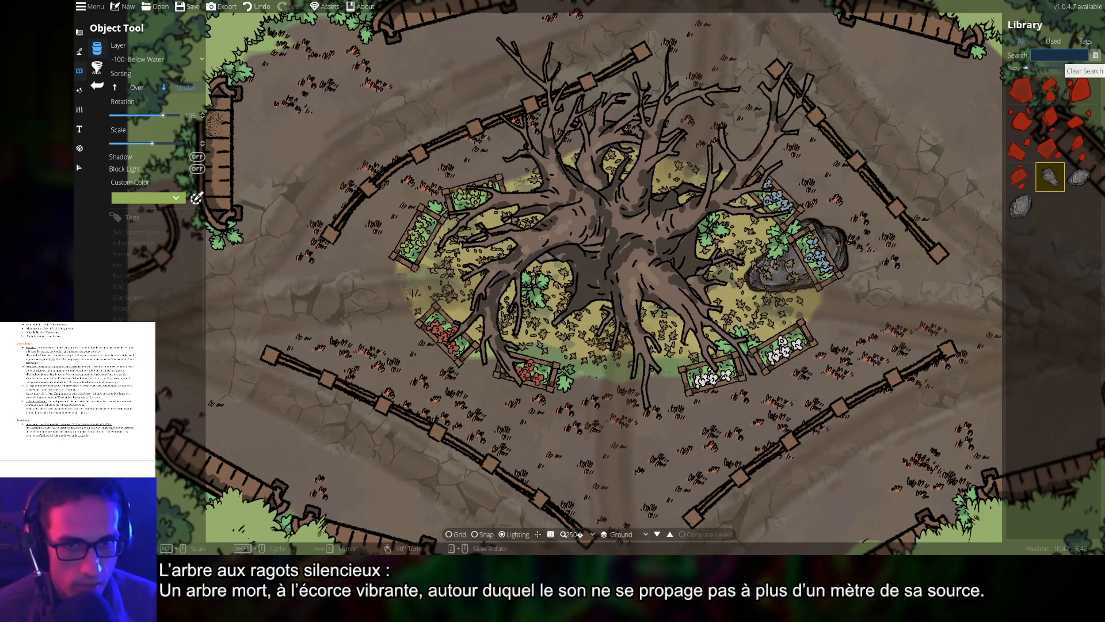
left_click_drag(762, 254, 800, 264)
scroll(800, 323, "up", 5)
scroll(793, 311, "up", 3)
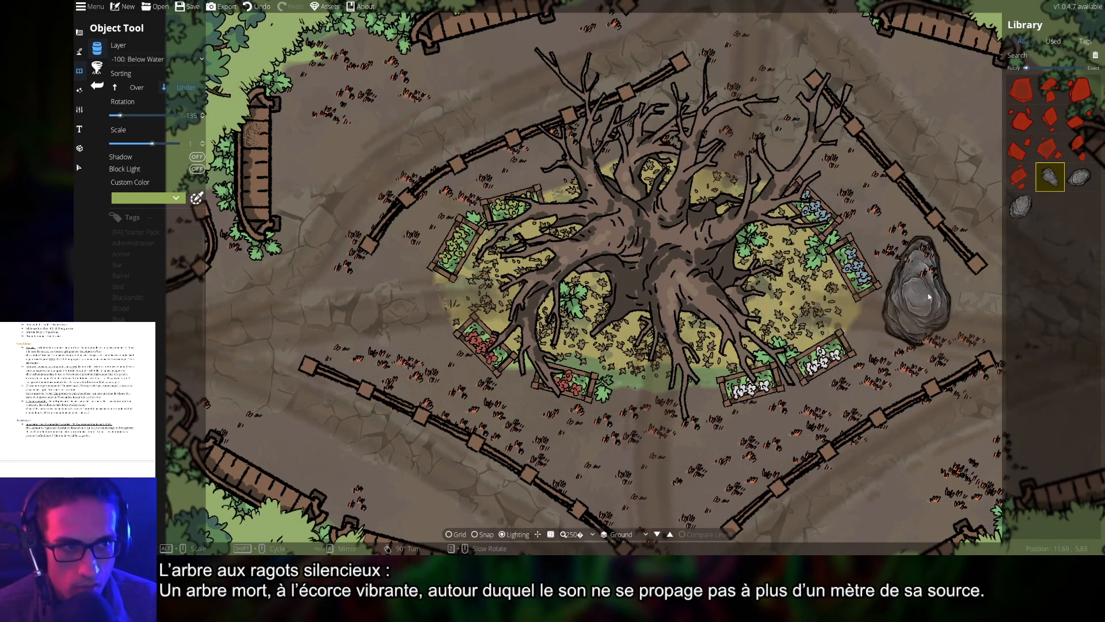
- Select a flat grey stone from the unfiltered object library and set its layer to 100: User Layer 1
left_click(1044, 57)
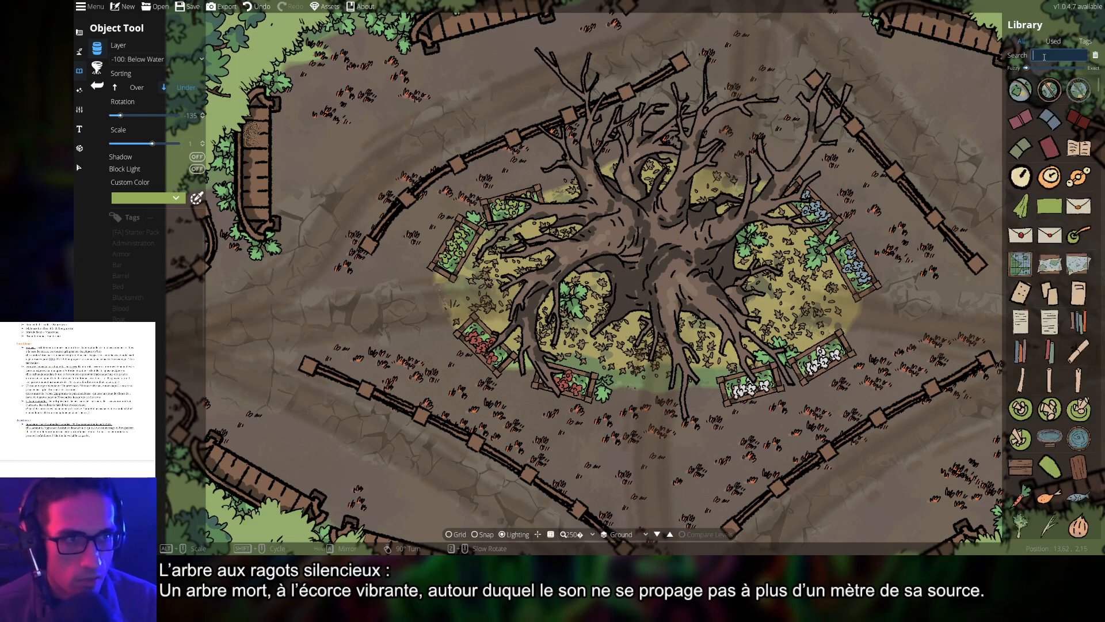
scroll(1044, 411, "down", 10)
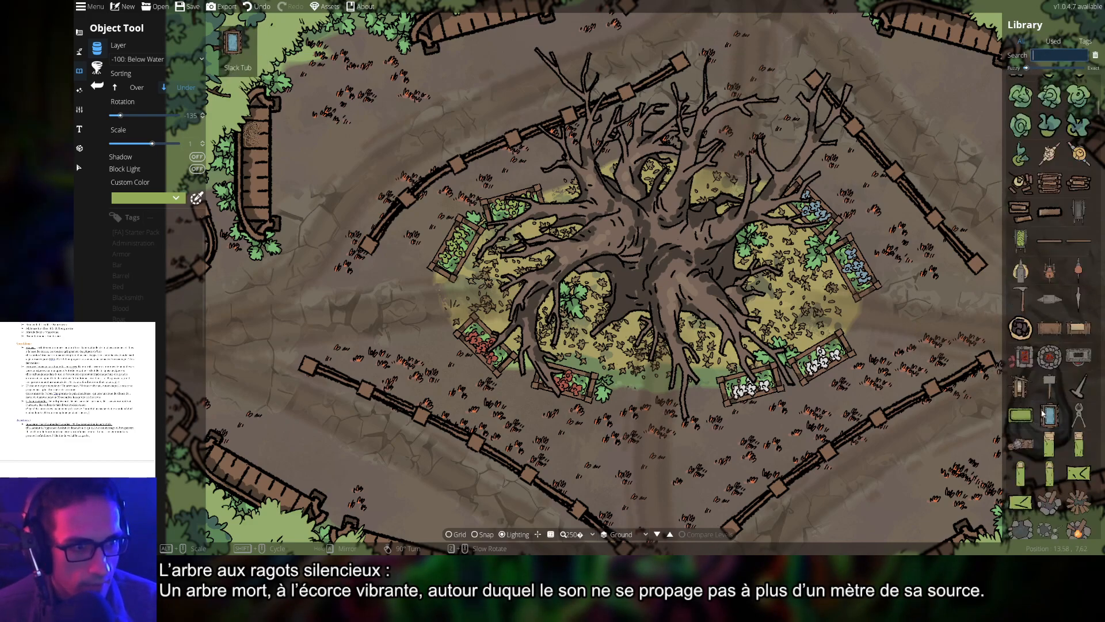
left_click(1045, 411)
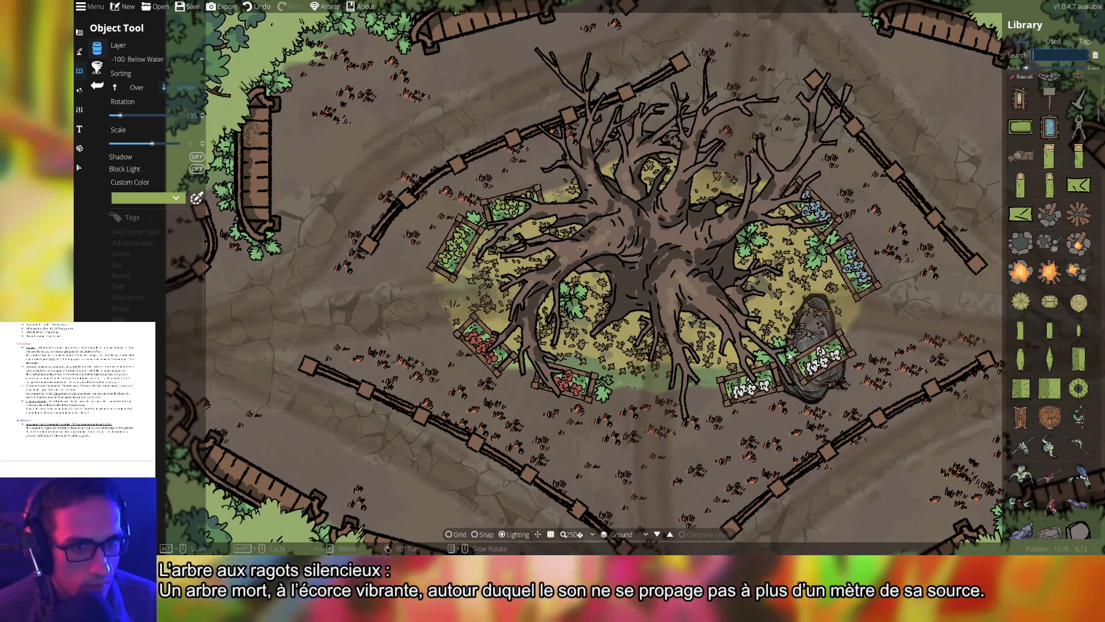
scroll(632, 392, "down", 3)
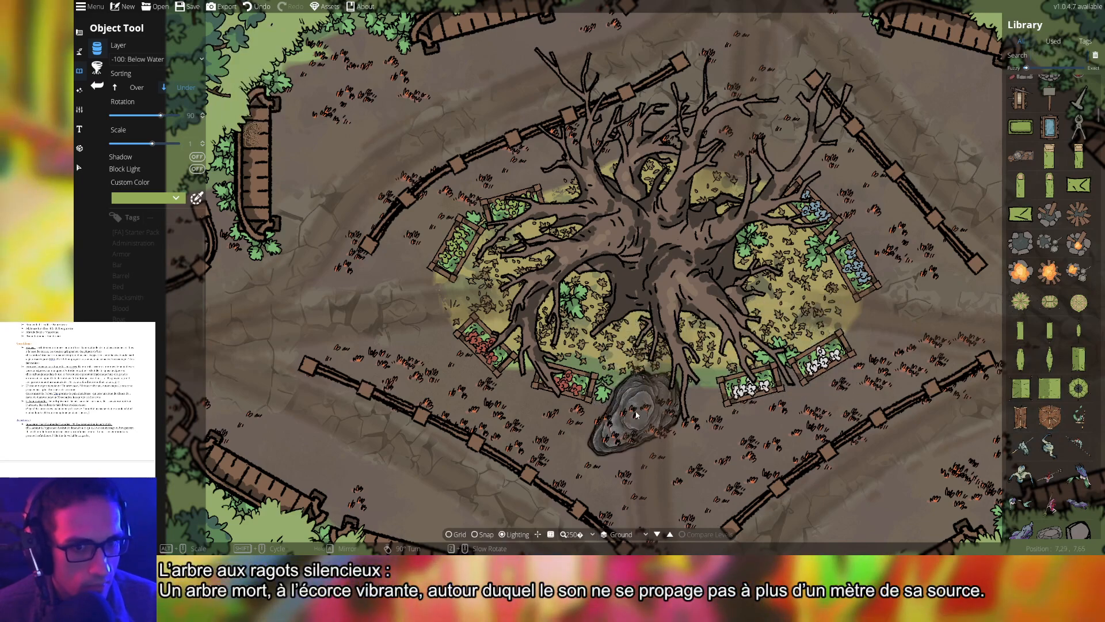
scroll(1031, 492, "down", 3)
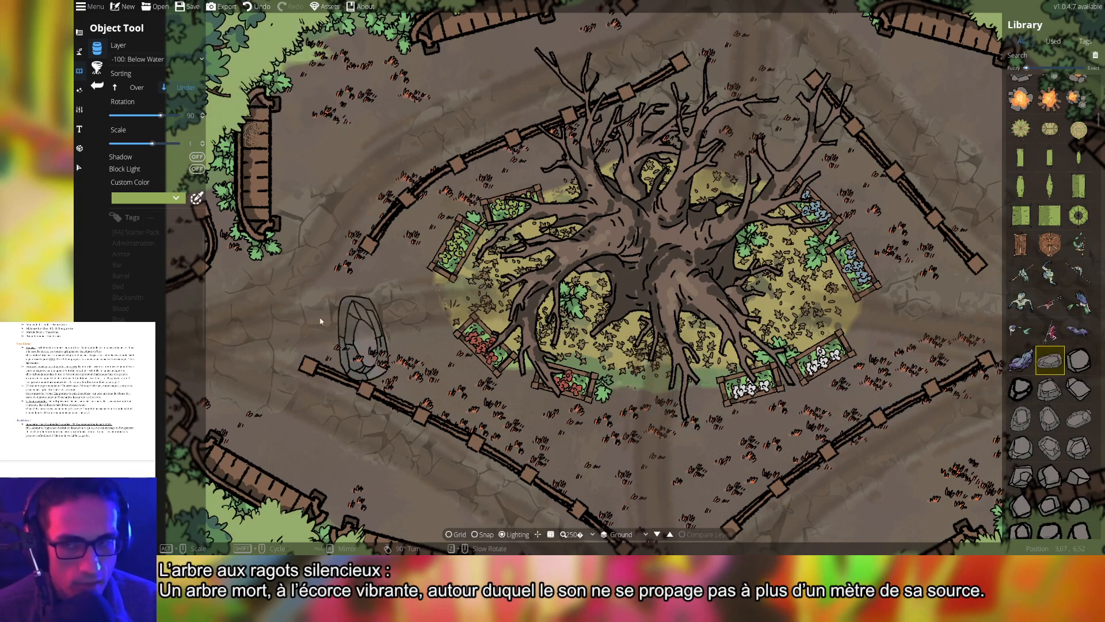
left_click(144, 59)
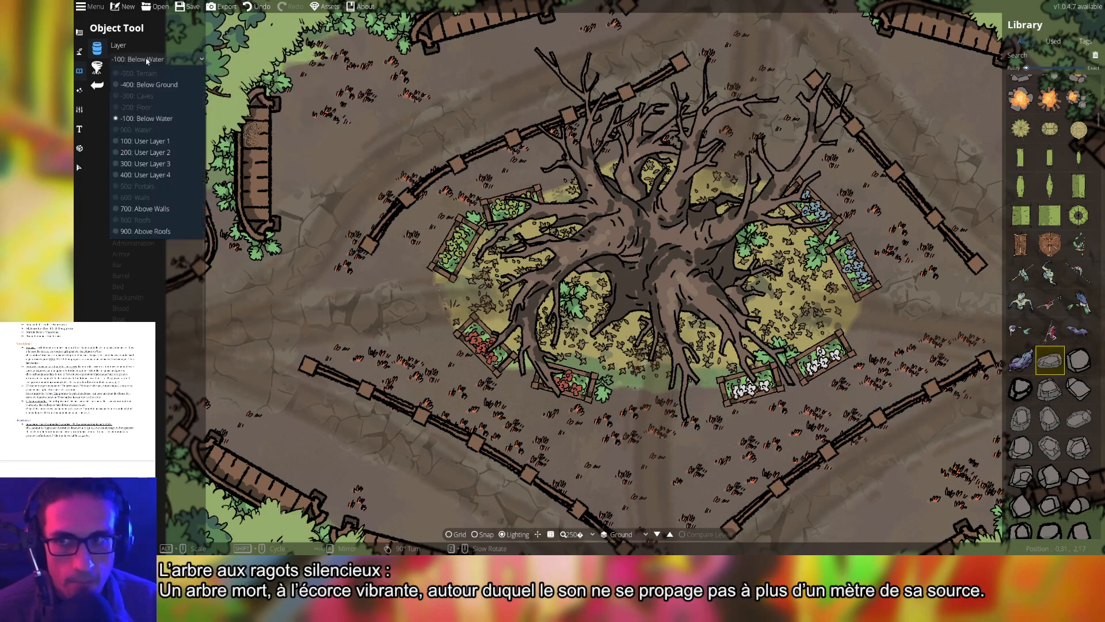
left_click(139, 142)
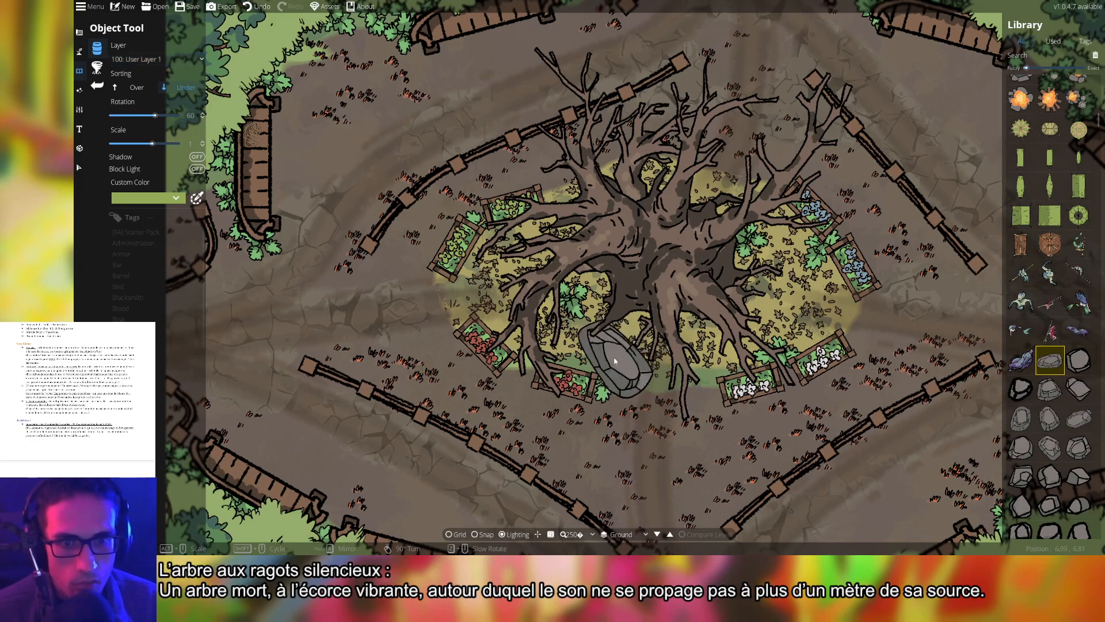
- Preview the flat grey stone at several rotations on the paths around the tree without placing it
scroll(611, 360, "down", 1)
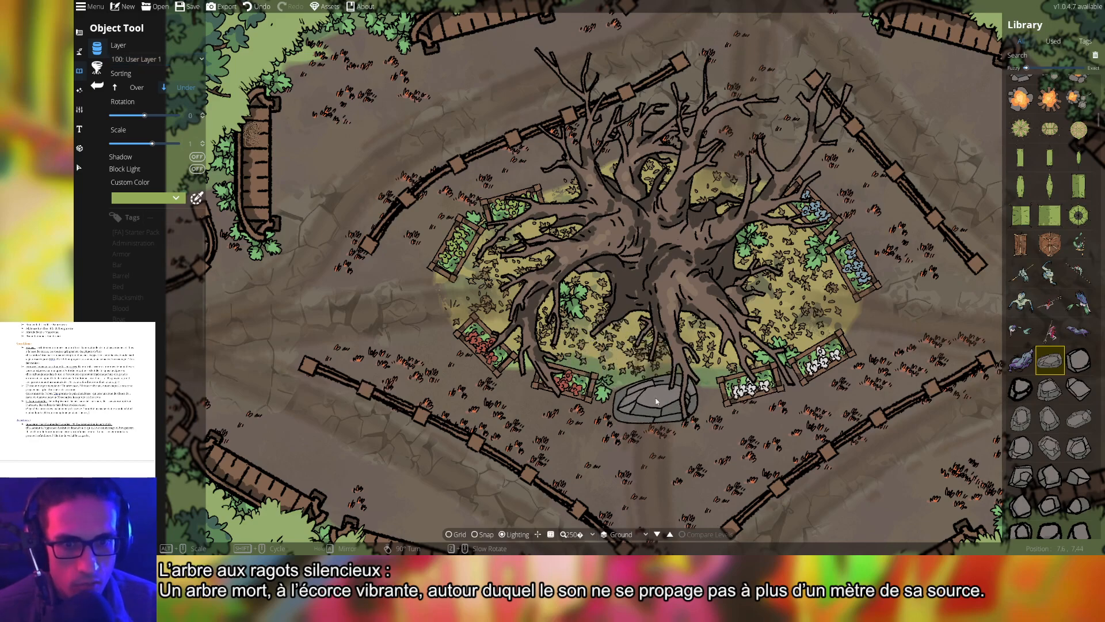
left_click_drag(670, 425, 678, 320)
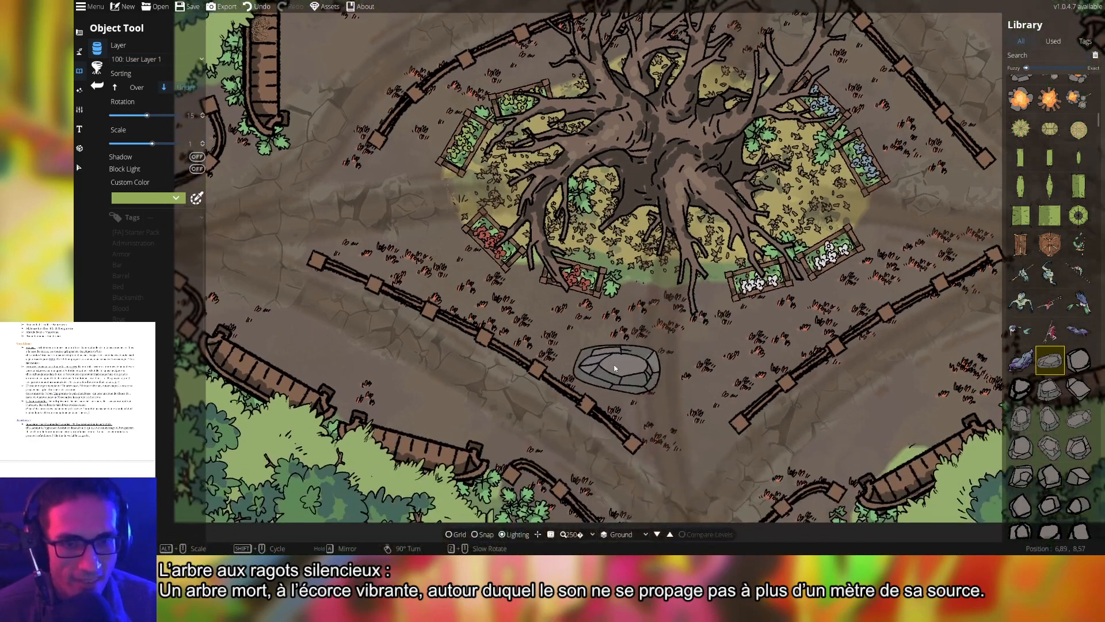
scroll(592, 358, "up", 2)
scroll(567, 356, "down", 1)
left_click_drag(637, 362, 545, 328)
left_click_drag(667, 335, 510, 444)
left_click_drag(821, 371, 863, 443)
- Select another elongated grey rock and preview it rotated to 135 near the paths and benches
left_click(1079, 418)
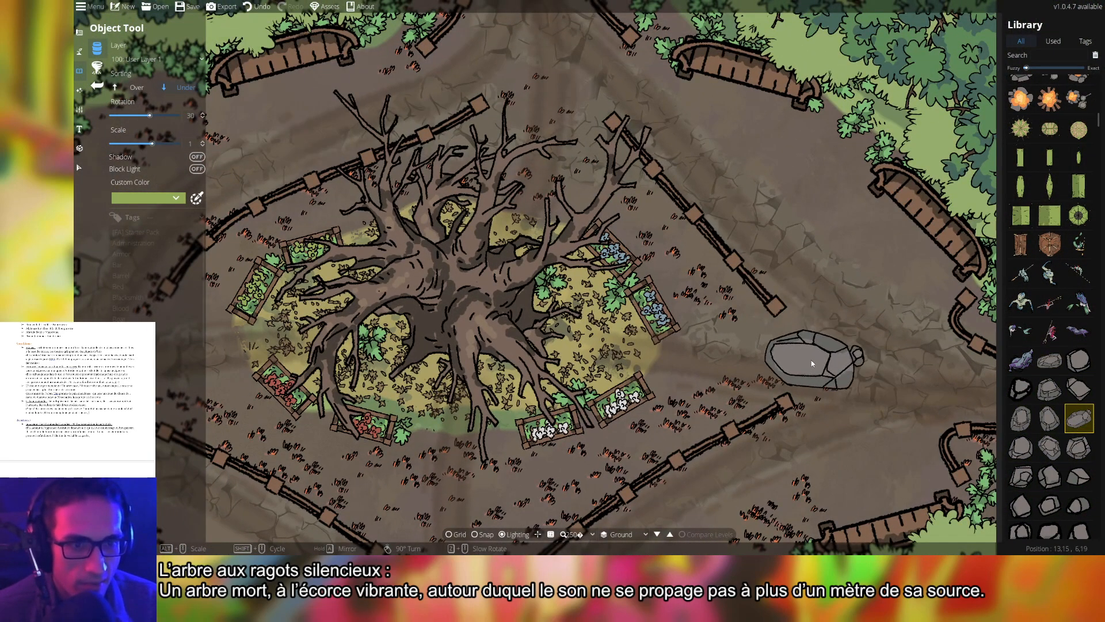
scroll(816, 199, "up", 7)
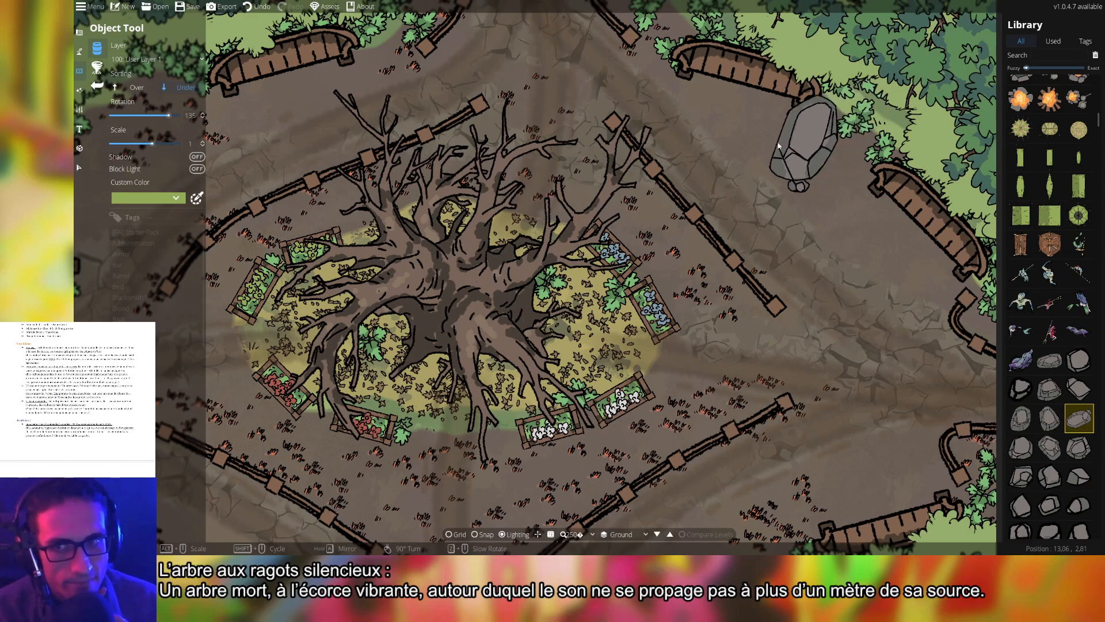
left_click_drag(432, 109, 779, 246)
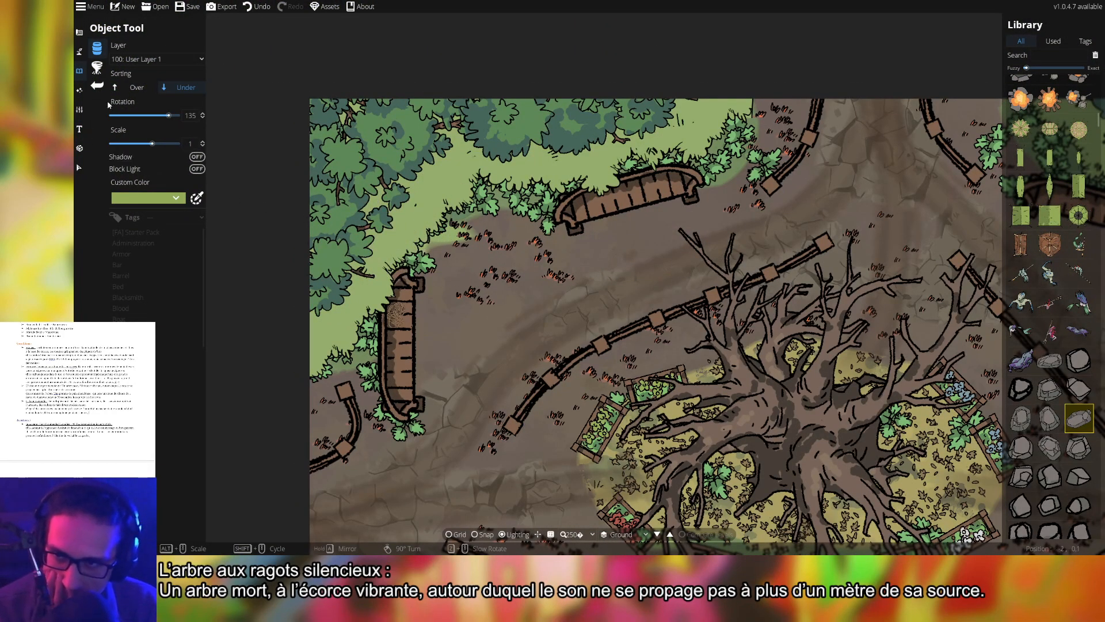
left_click(79, 52)
left_click(80, 32)
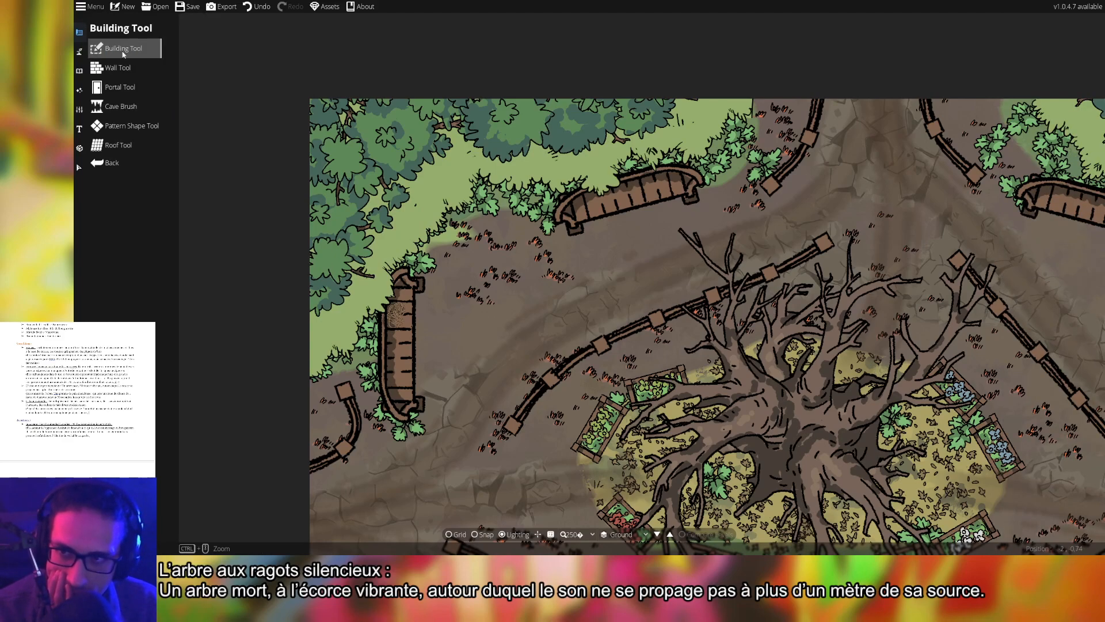
left_click(118, 67)
key("Down")
key("Down")
key("Down")
key("Down")
key("Up")
key("Up")
key("Up")
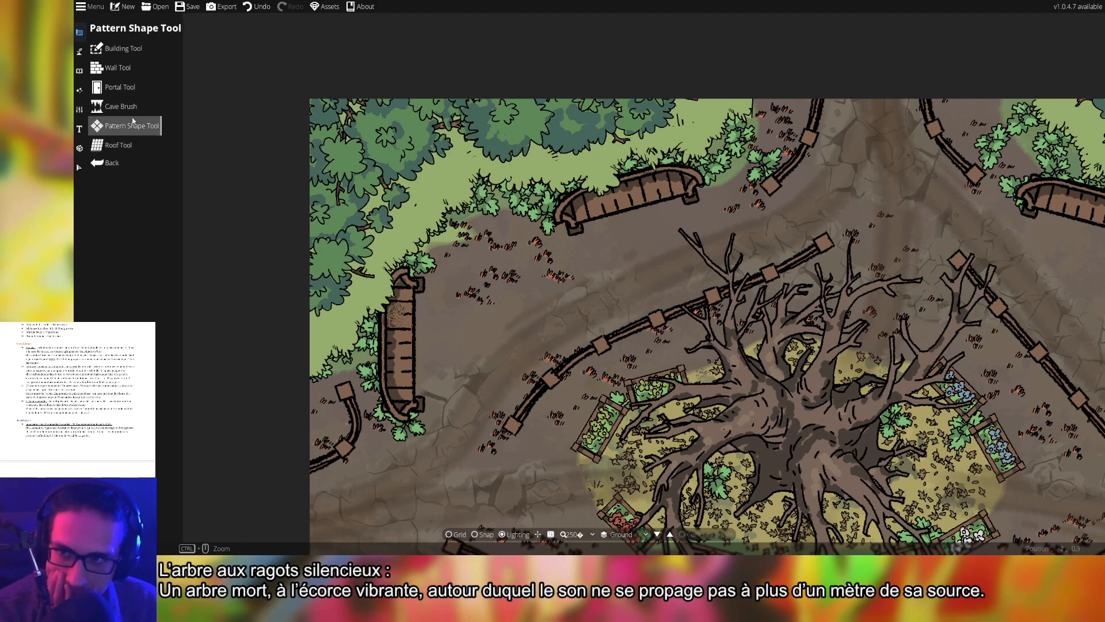
left_click(79, 51)
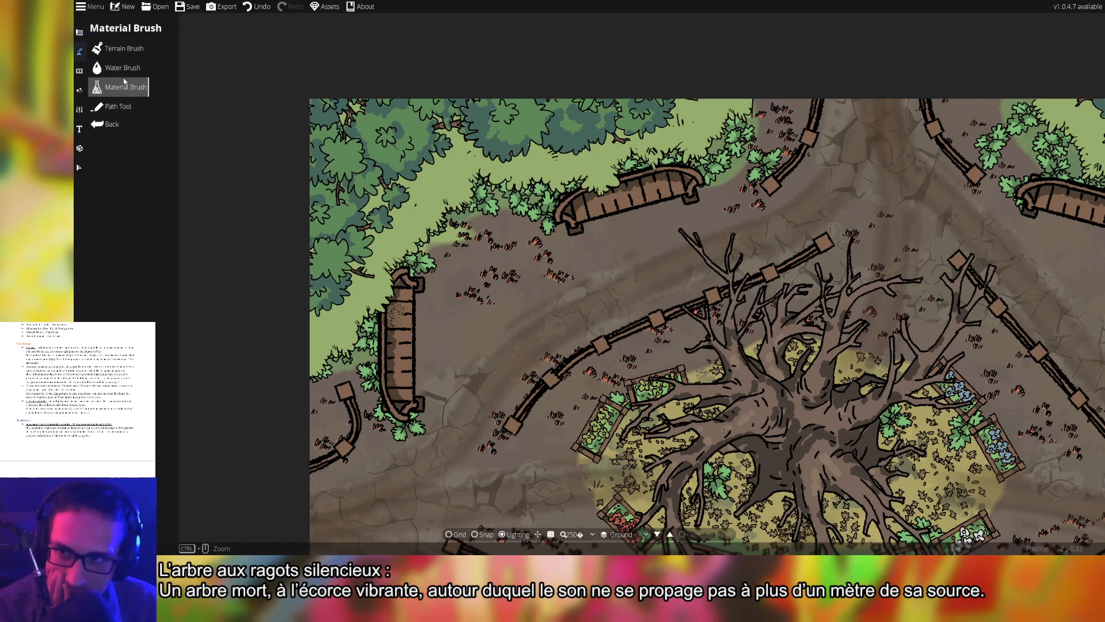
left_click(122, 71)
left_click(97, 91)
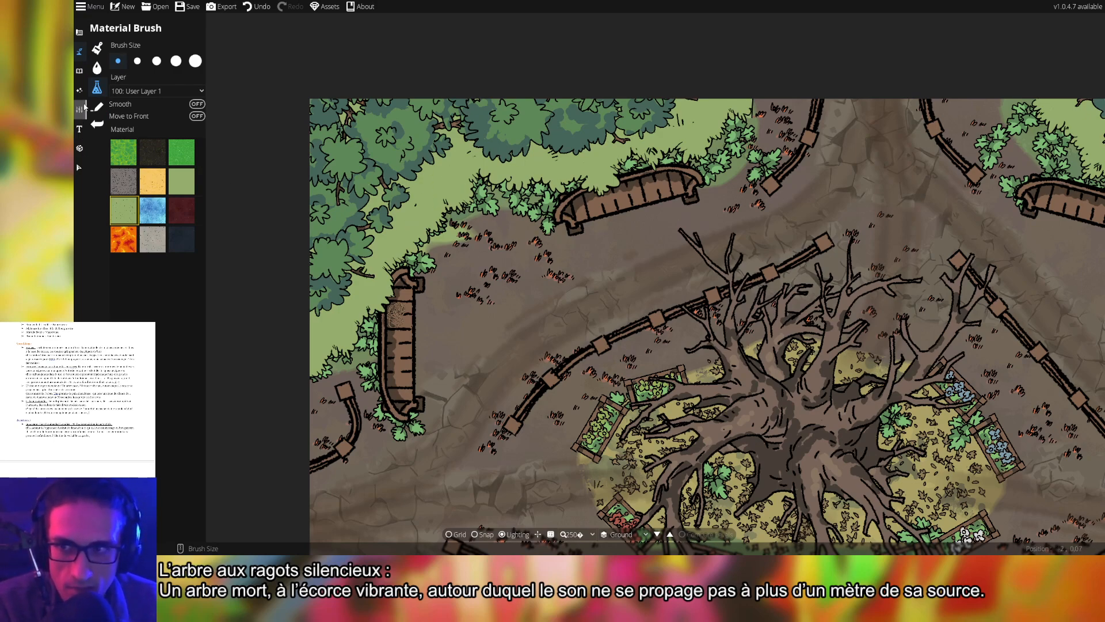
left_click(81, 107)
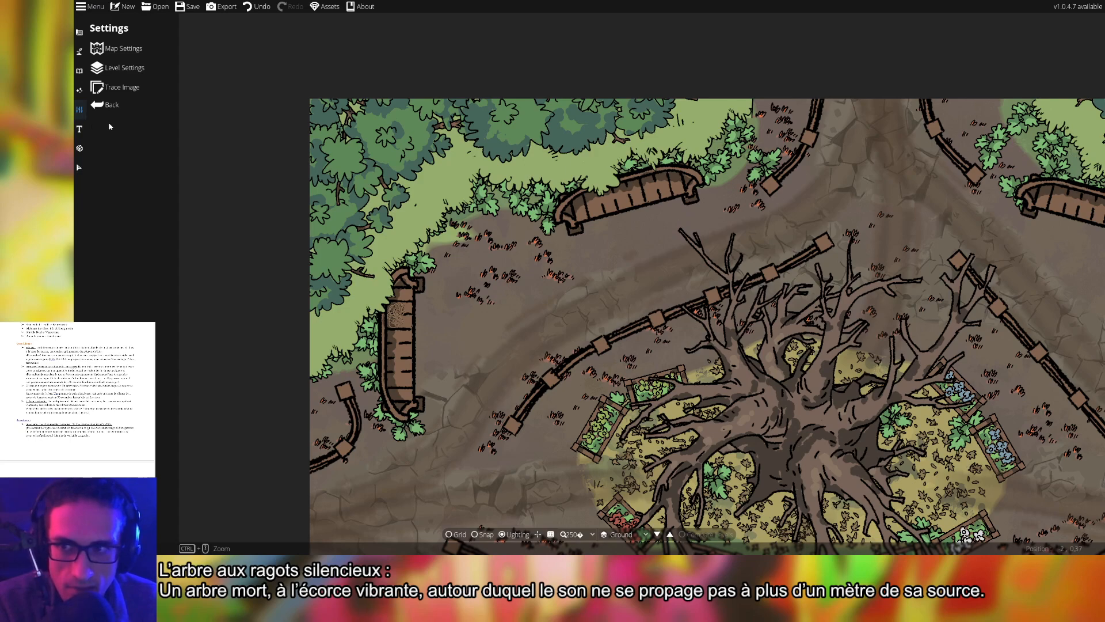
left_click(80, 130)
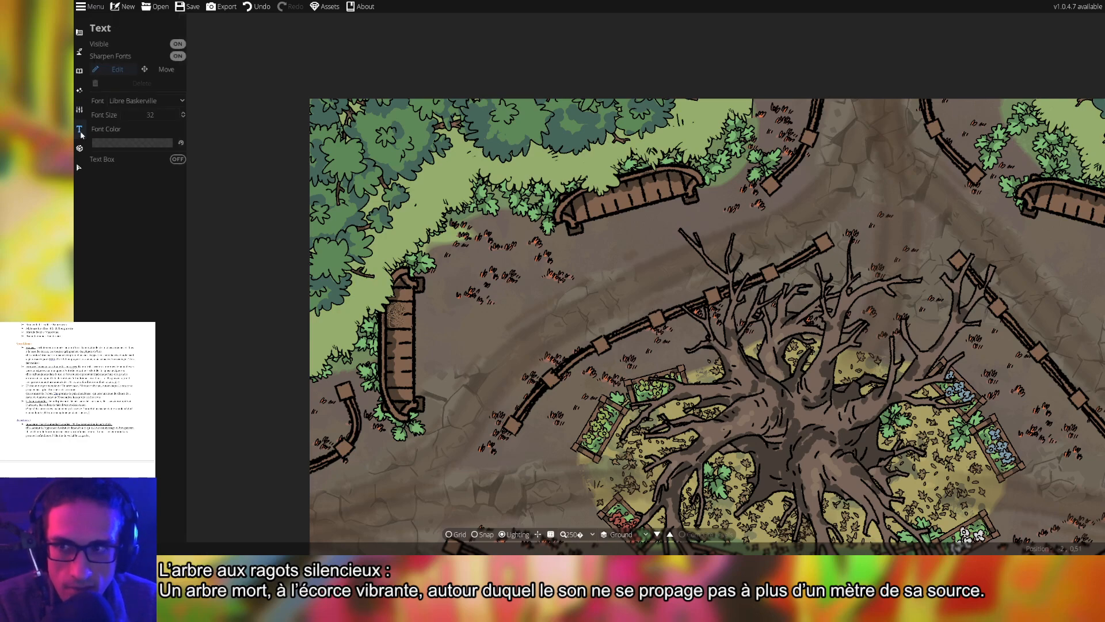
left_click(79, 90)
left_click(79, 72)
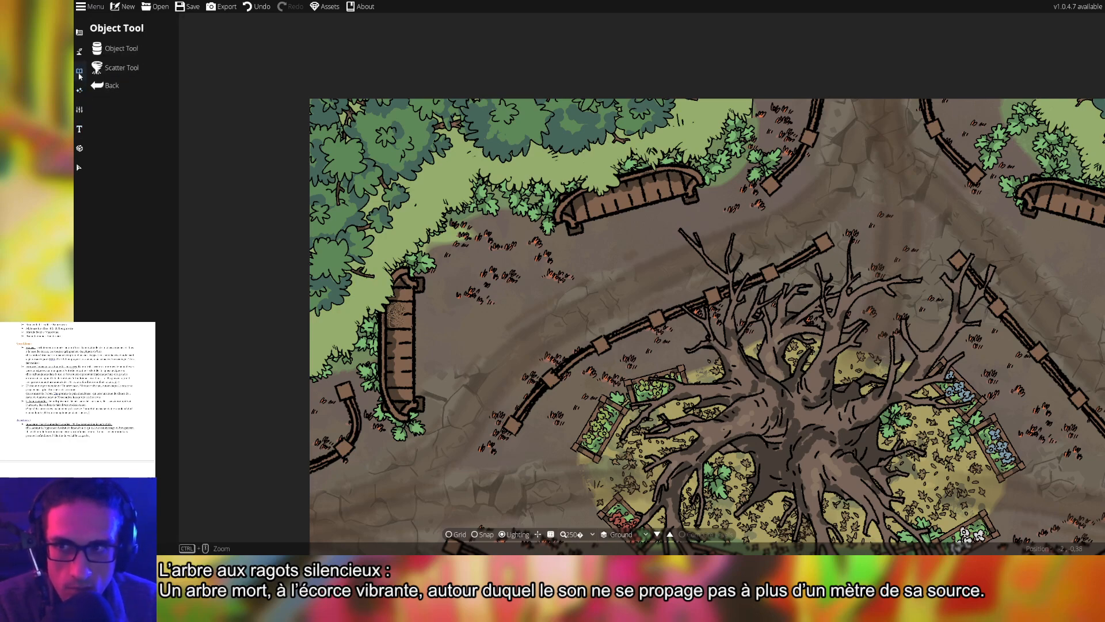
left_click(115, 48)
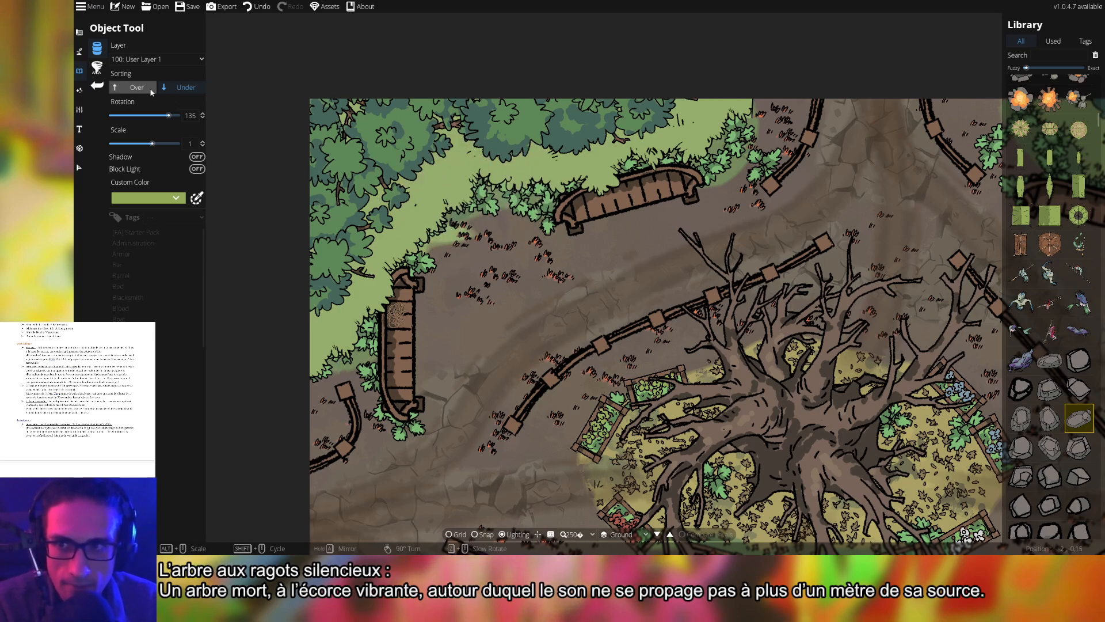
- Set the elongated grey rock's layer to -100: Below Water and its sorting to Over
left_click(164, 59)
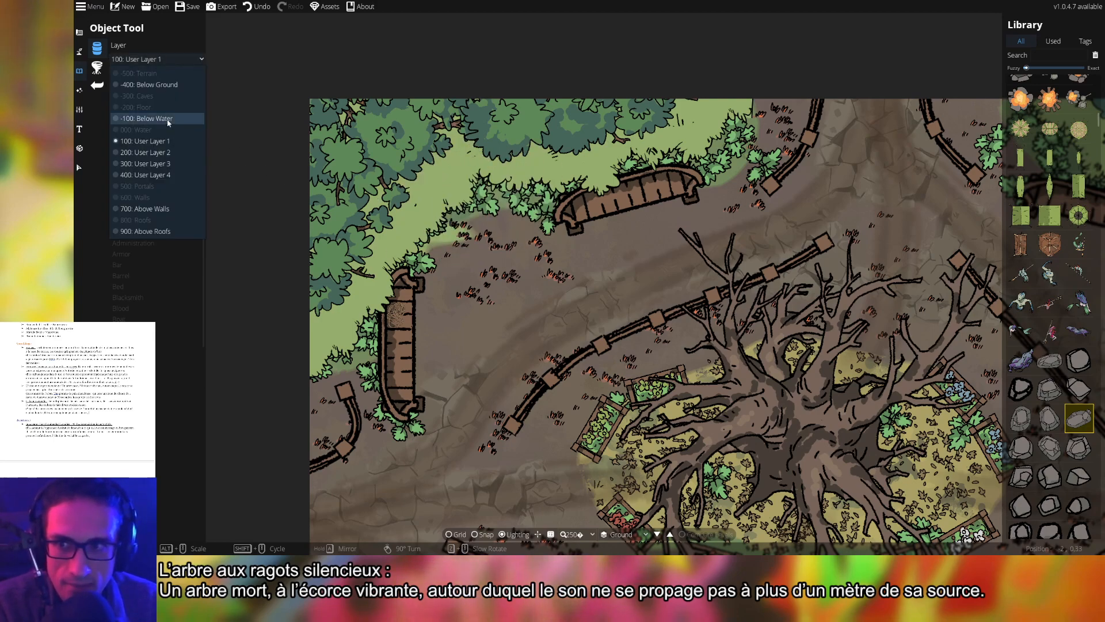
left_click(168, 119)
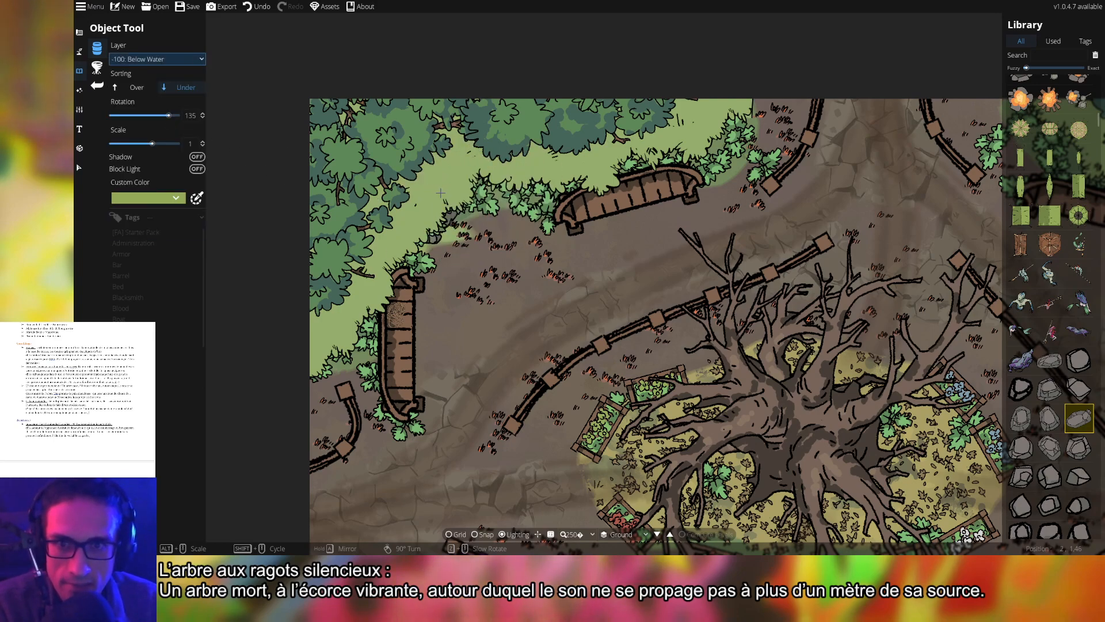
left_click(137, 88)
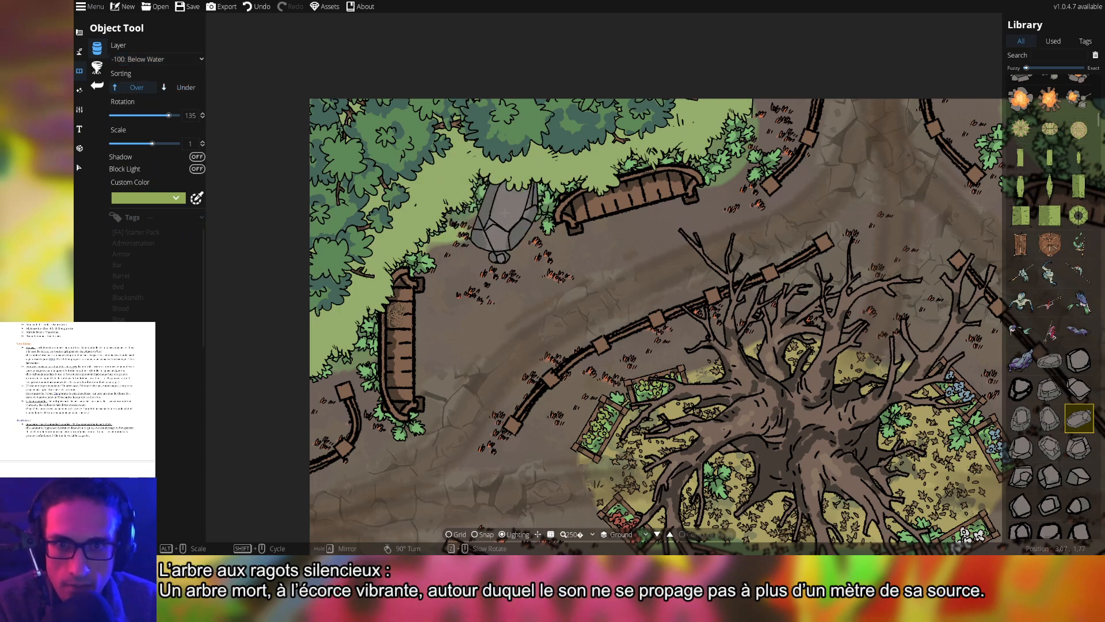
- Place the elongated grey rock rotated to -60 at the grass edge between the two benches, partly tucked under the grass
scroll(505, 213, "down", 3)
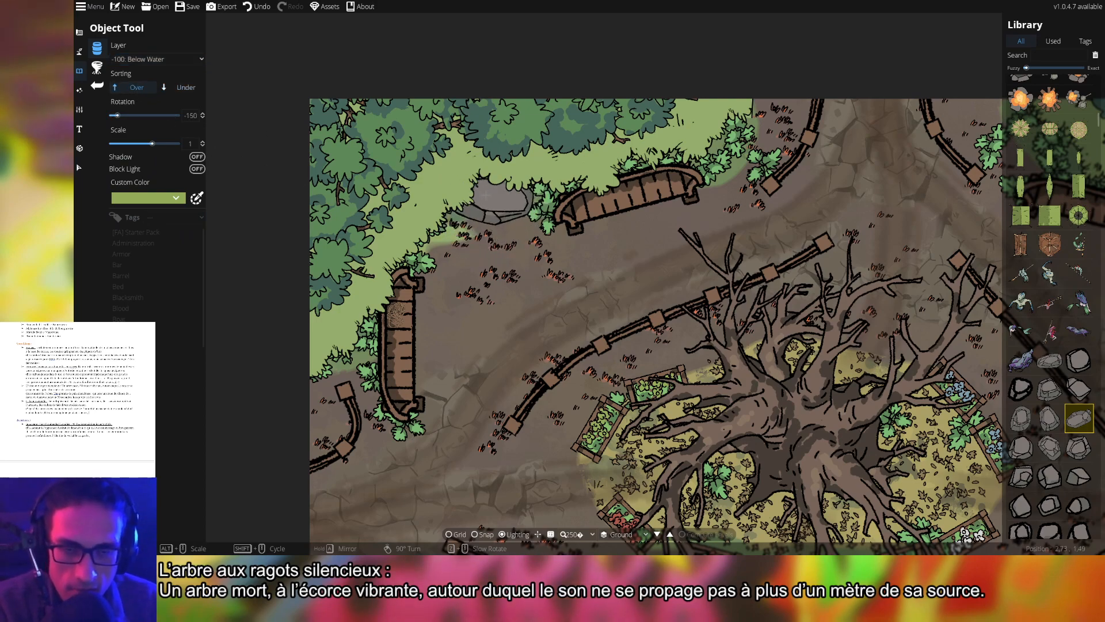
scroll(483, 196, "up", 7)
scroll(466, 193, "down", 9)
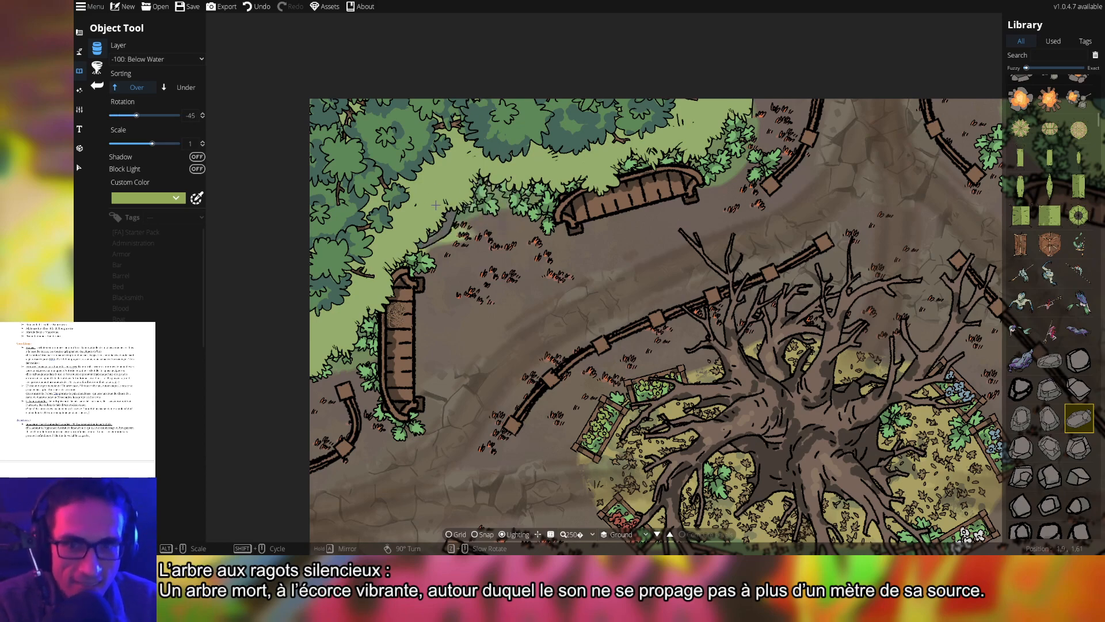
scroll(514, 174, "down", 4)
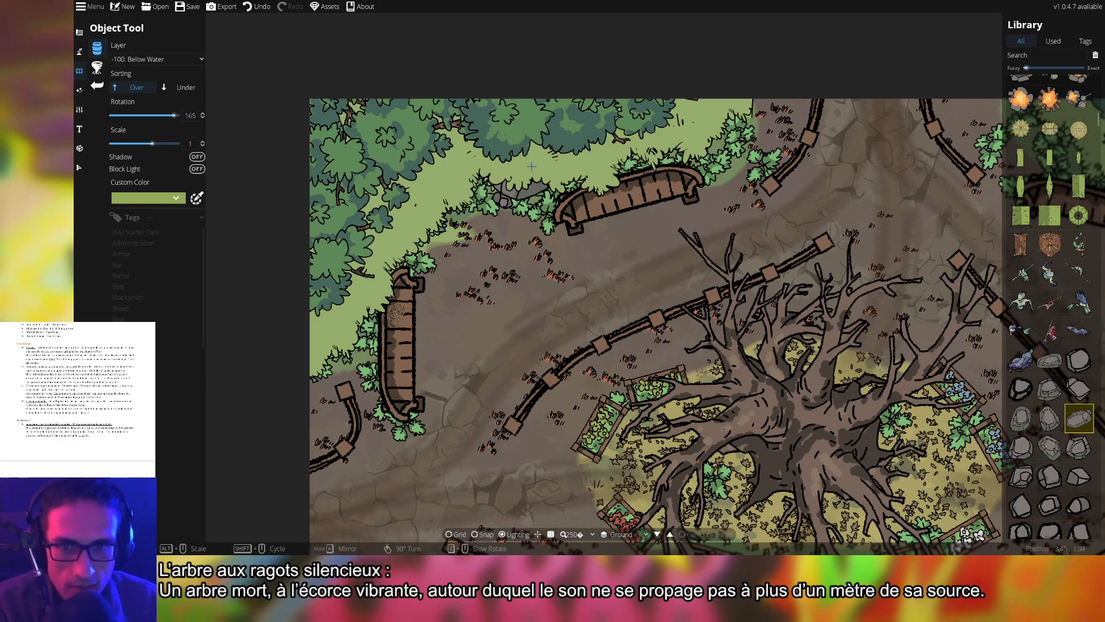
scroll(521, 170, "up", 4)
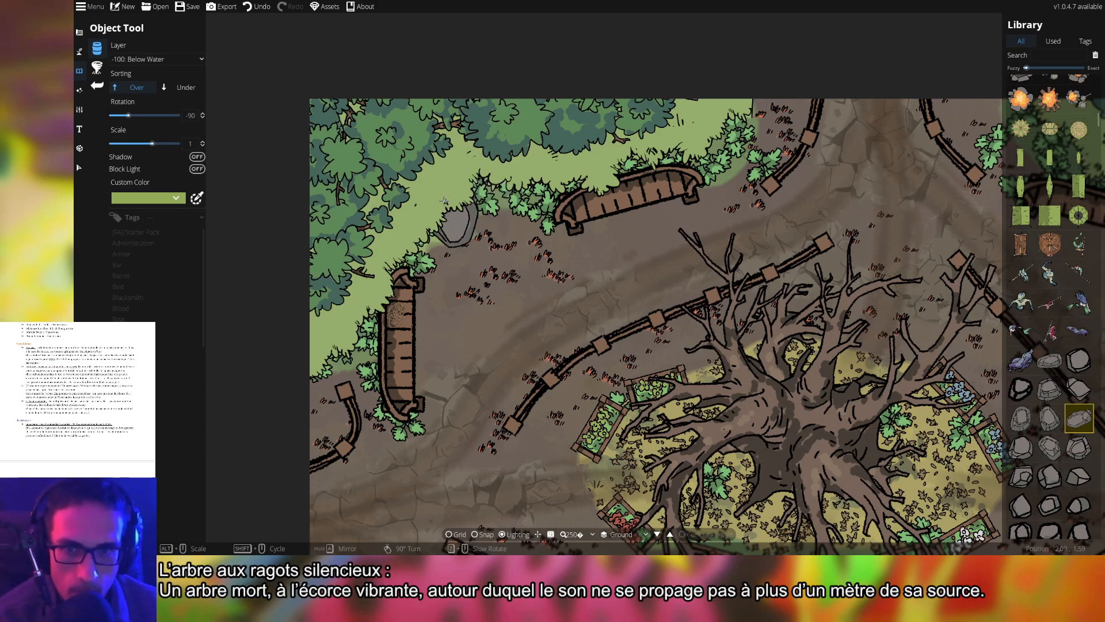
scroll(432, 198, "up", 3)
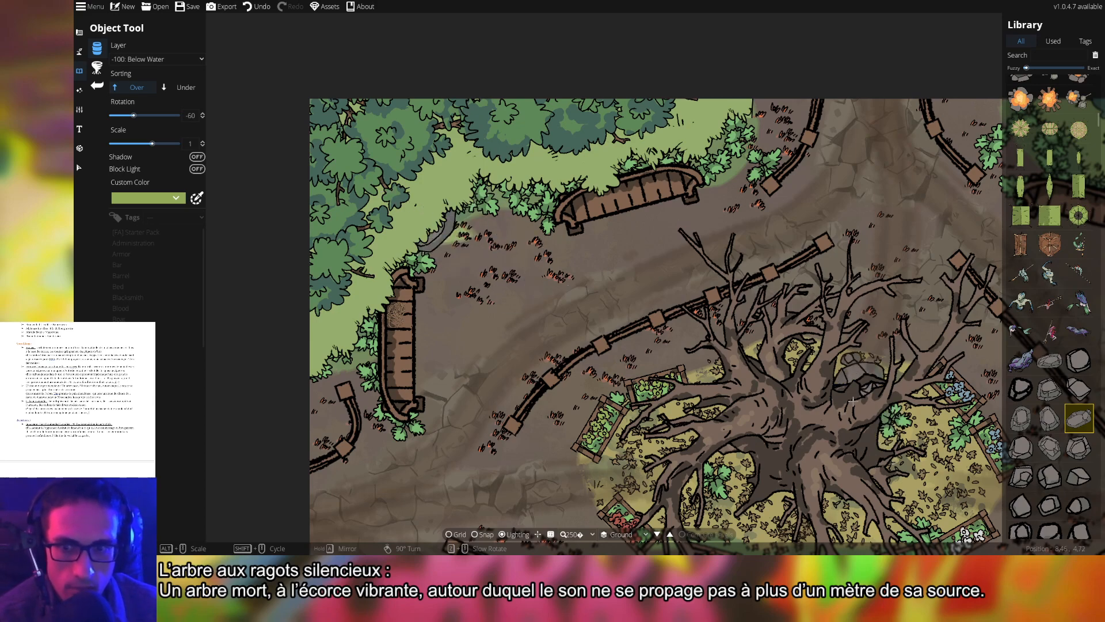
- Select a different grey rock and place it rotated to 30 at the map's upper edge, between the bushes and the curved fence
scroll(801, 385, "up", 1)
scroll(801, 385, "up", 1)
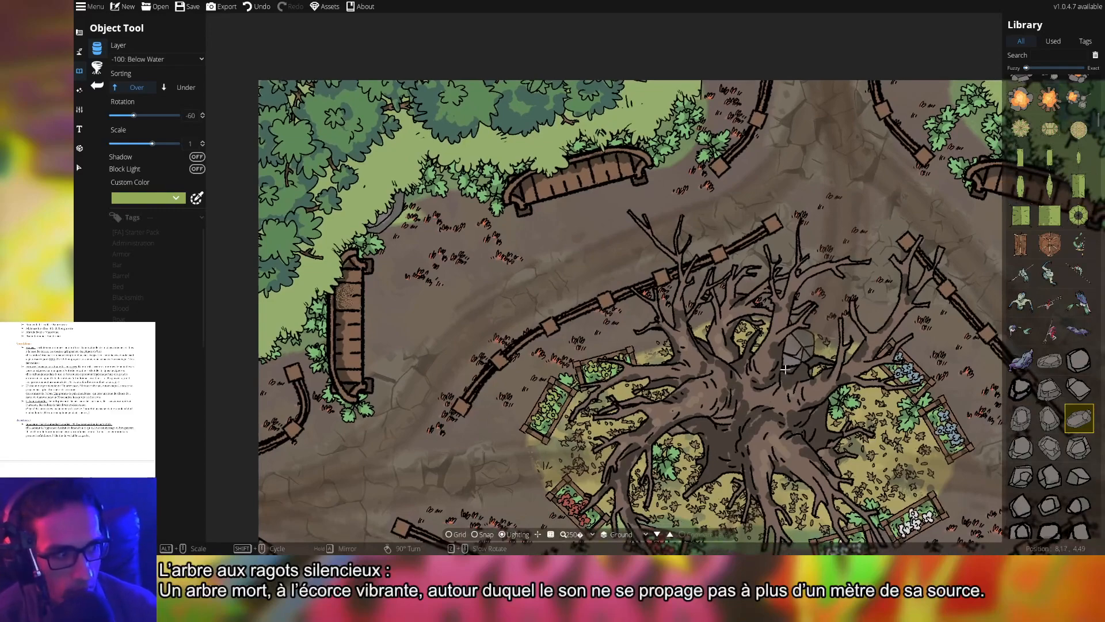
scroll(841, 366, "down", 1)
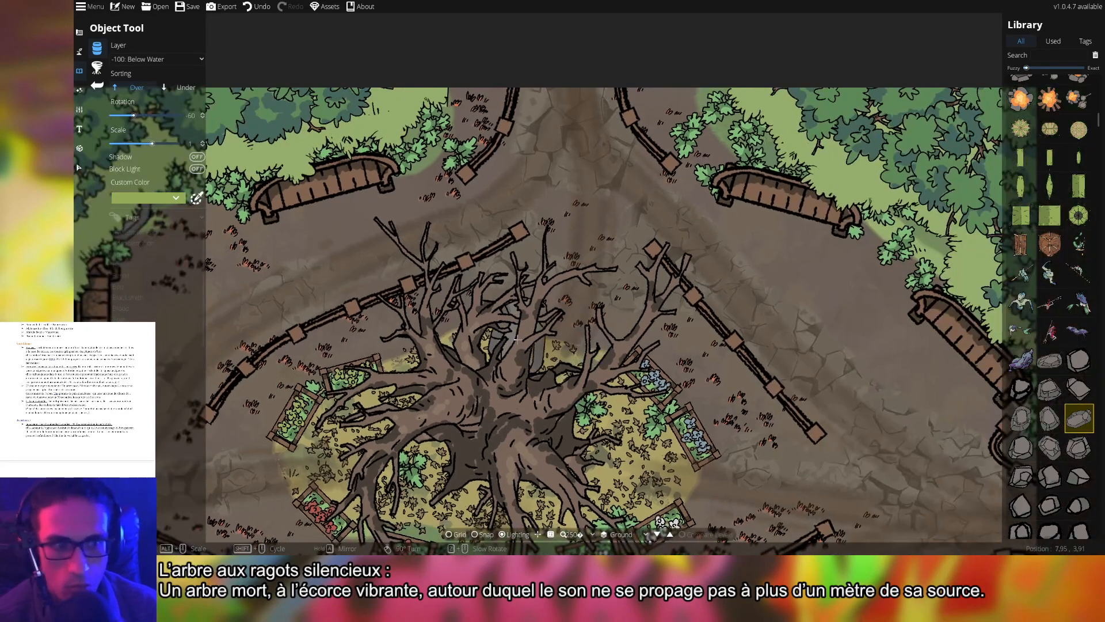
left_click(1044, 396)
left_click_drag(785, 277, 697, 318)
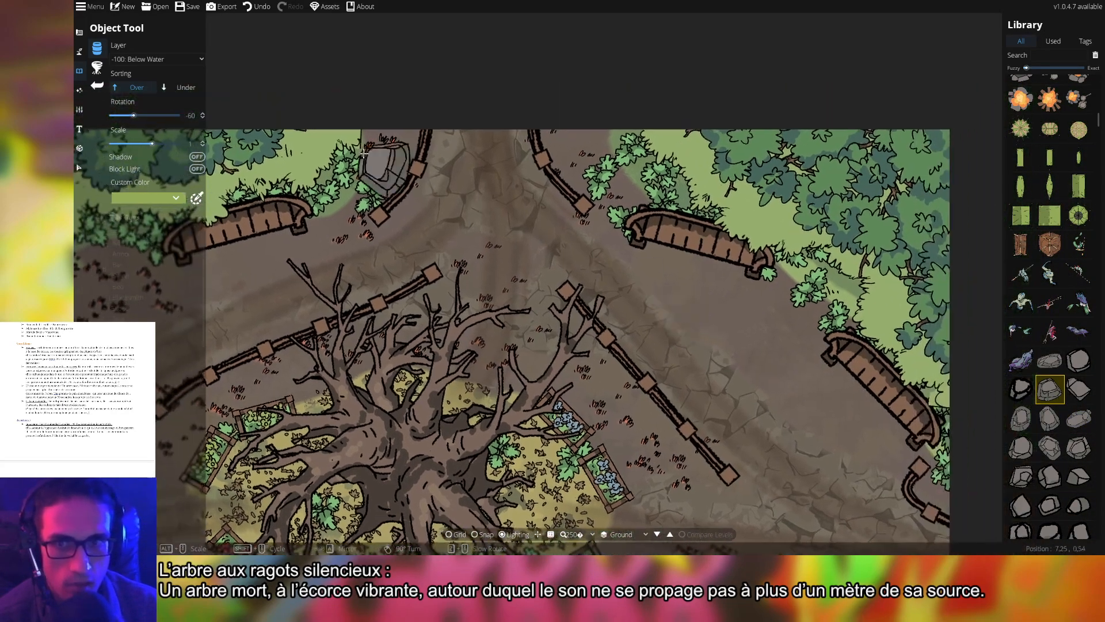
scroll(371, 130, "down", 1)
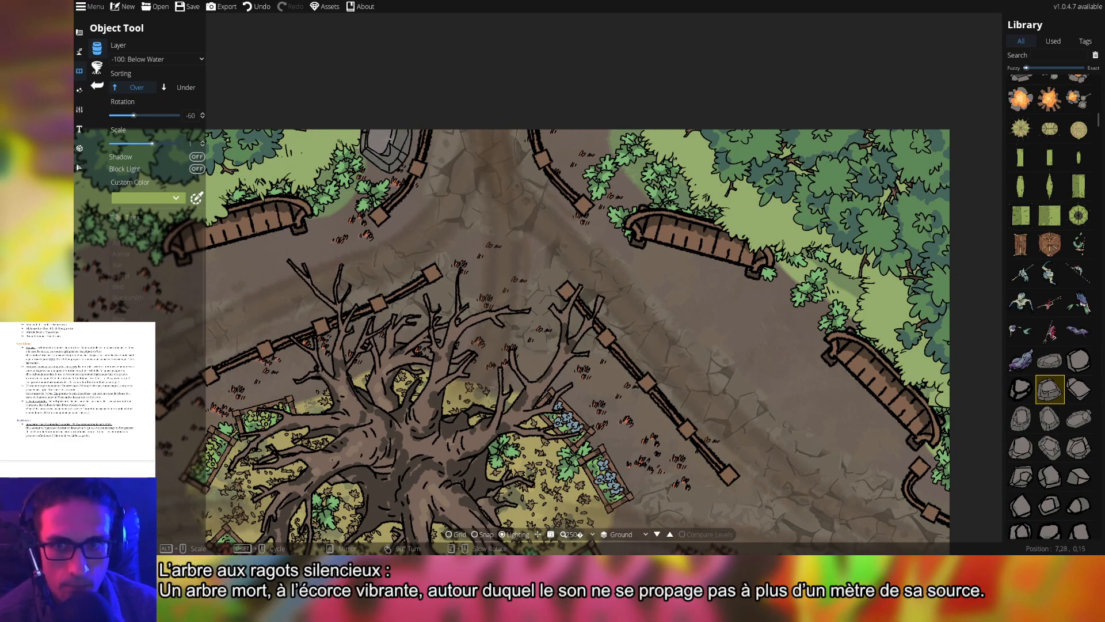
scroll(379, 134, "up", 4)
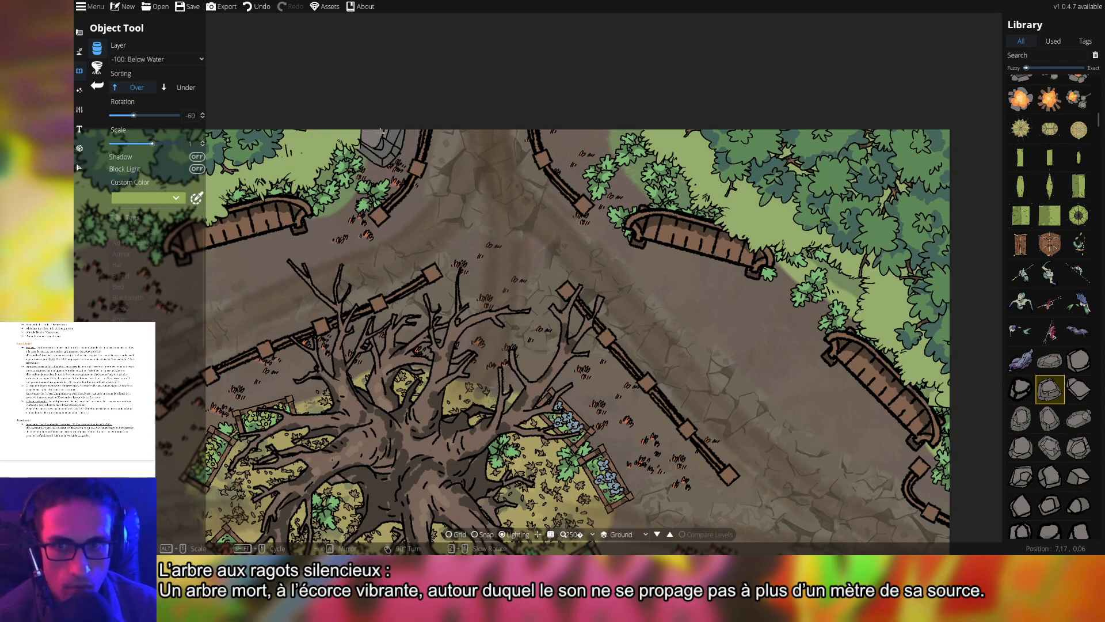
scroll(377, 127, "up", 3)
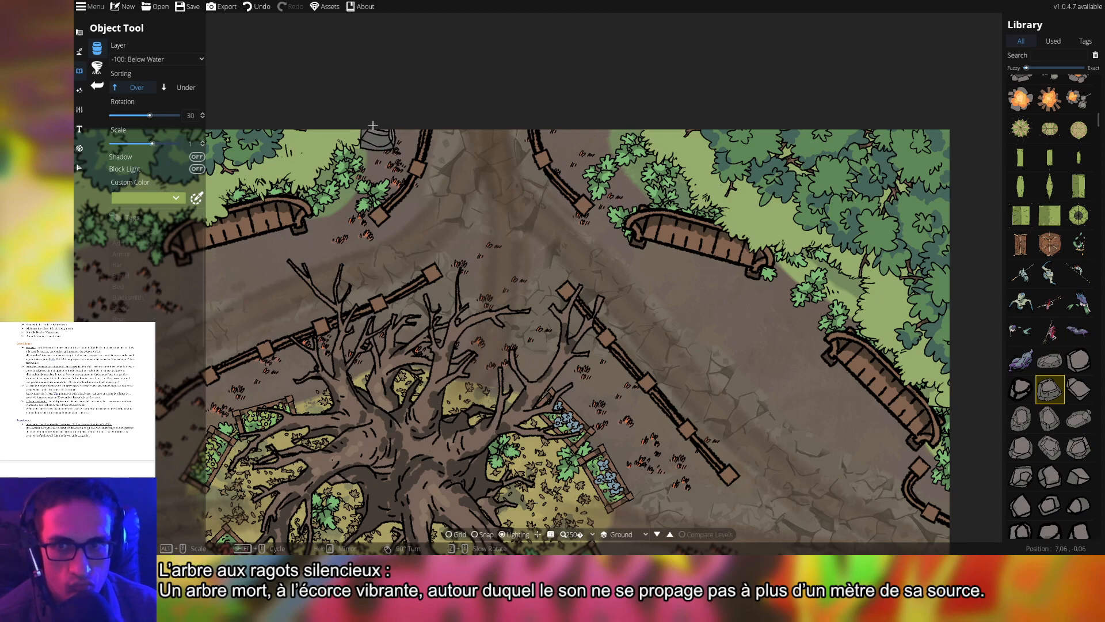
left_click(379, 129)
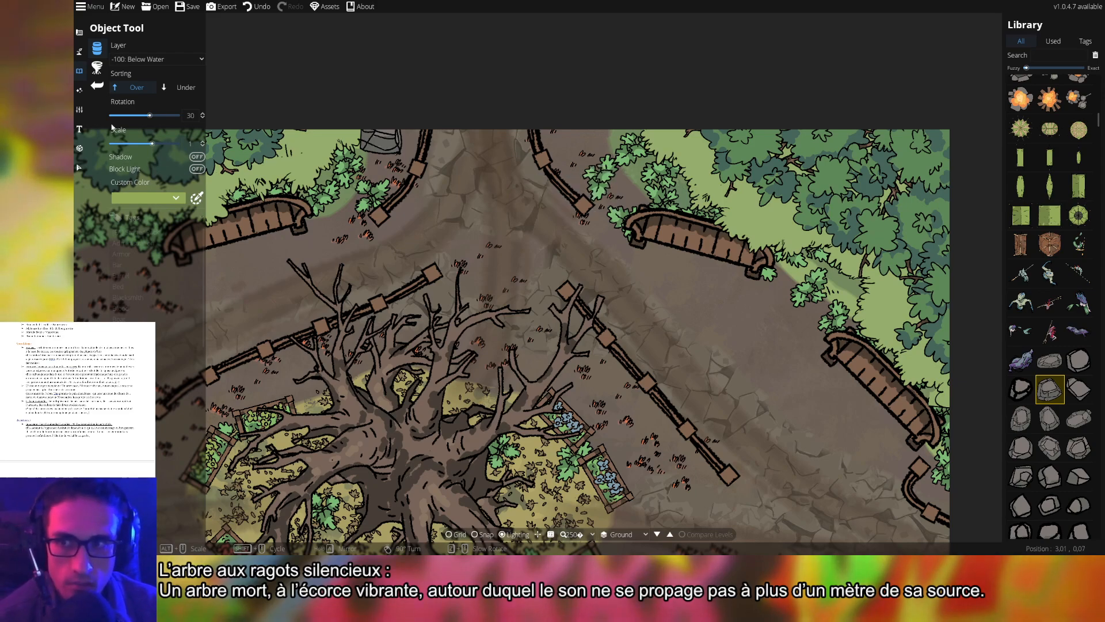
left_click(80, 53)
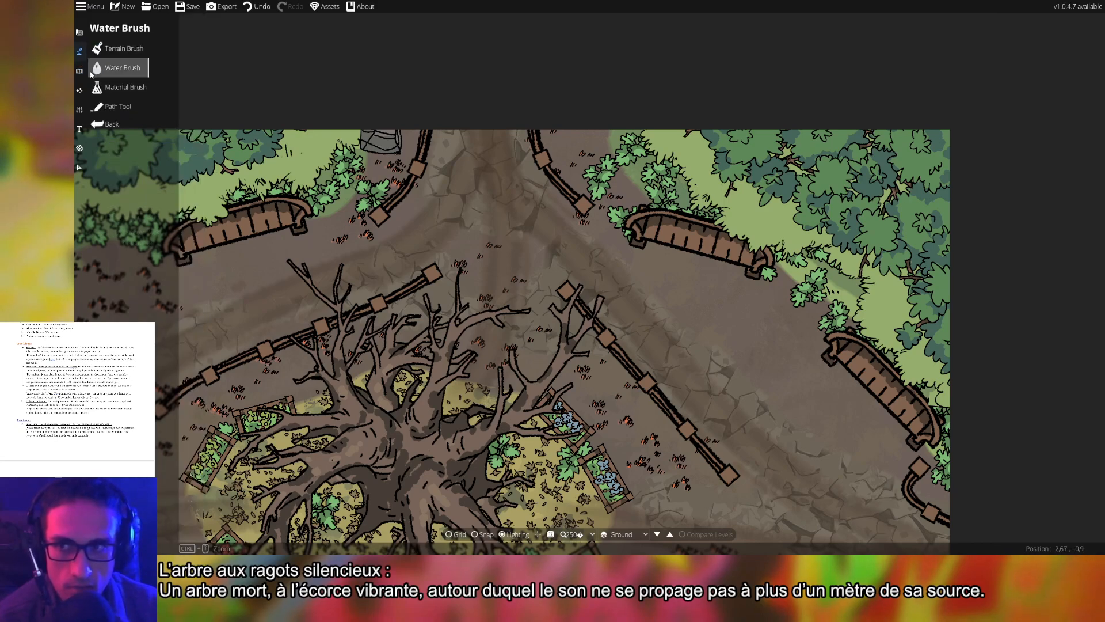
left_click(80, 71)
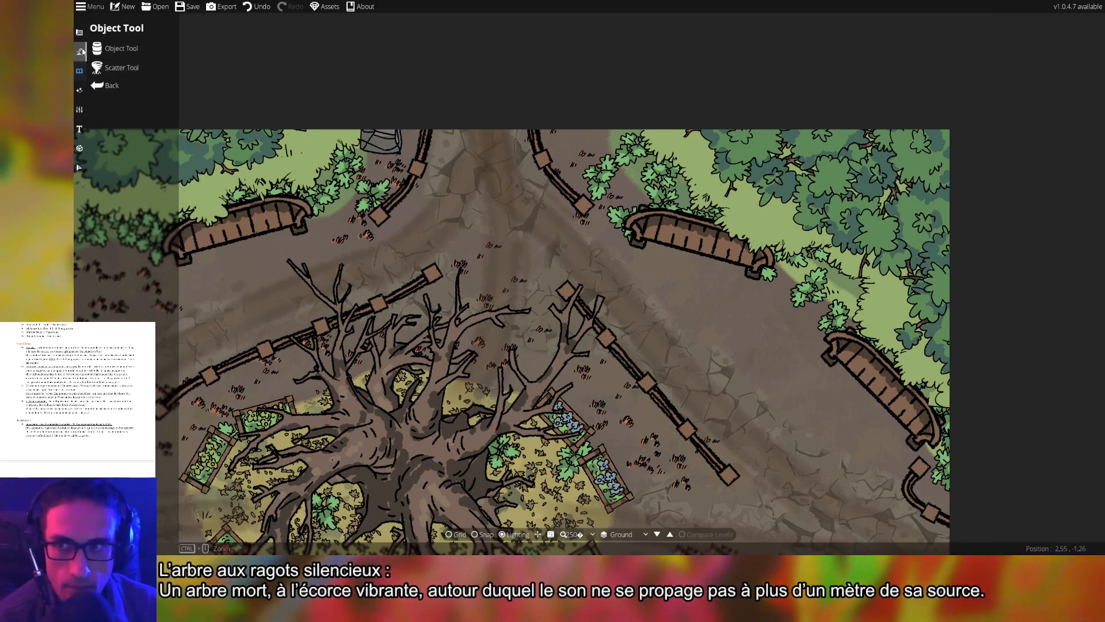
left_click(79, 51)
left_click(112, 68)
left_click(123, 50)
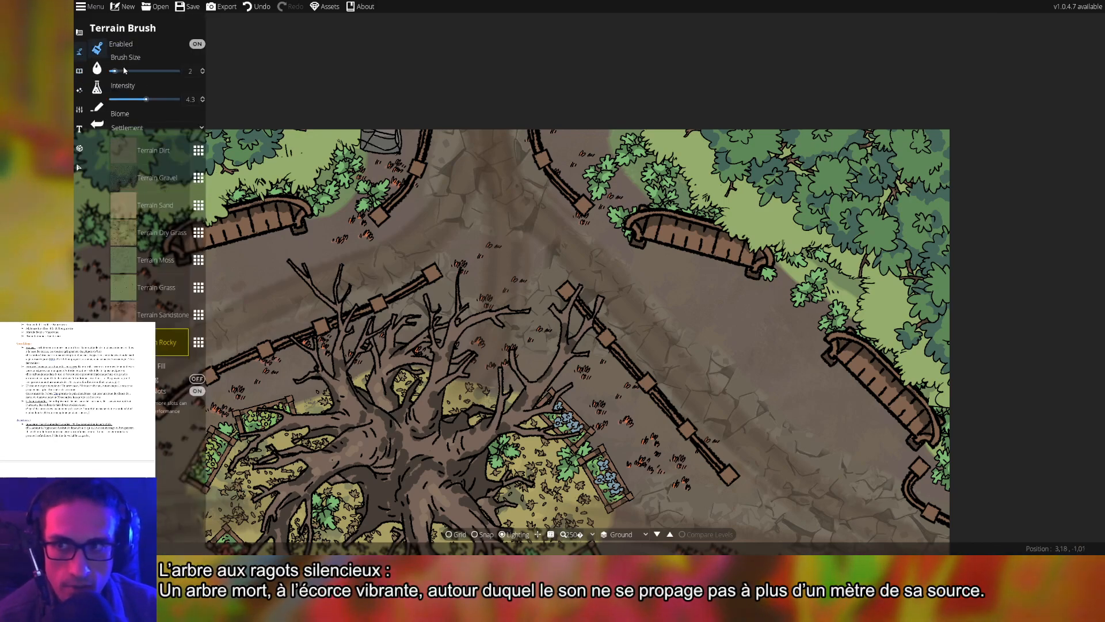
left_click(79, 73)
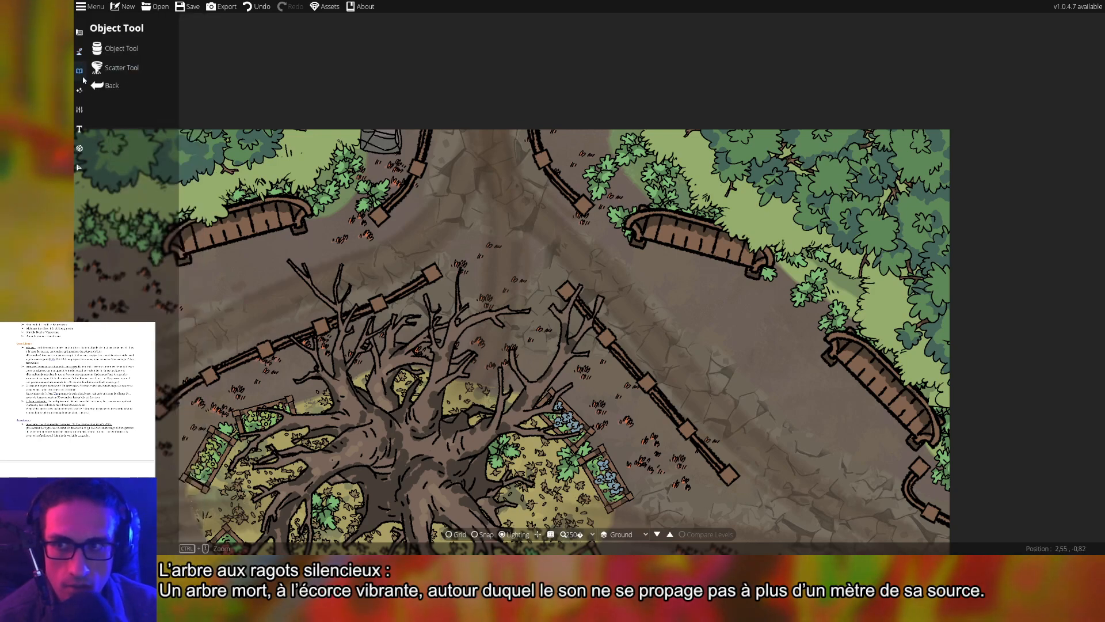
left_click(80, 51)
left_click(79, 33)
left_click(81, 52)
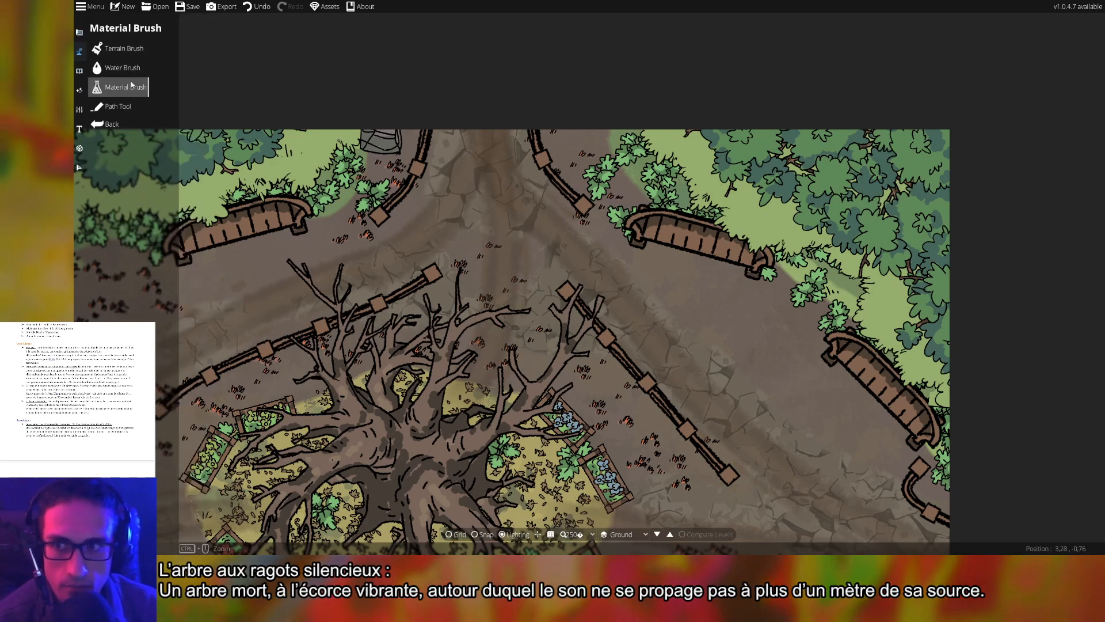
- Reshape the light green grass with the Material Brush on 100: User Layer 1 so it partly covers the rock between the two benches
left_click(129, 88)
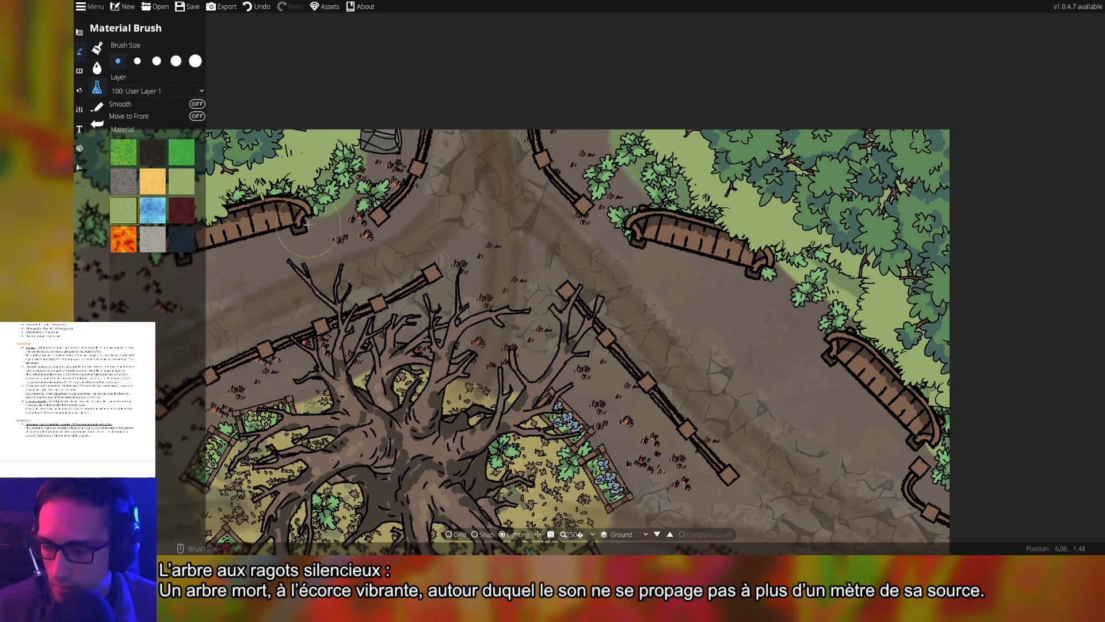
scroll(330, 241, "up", 2)
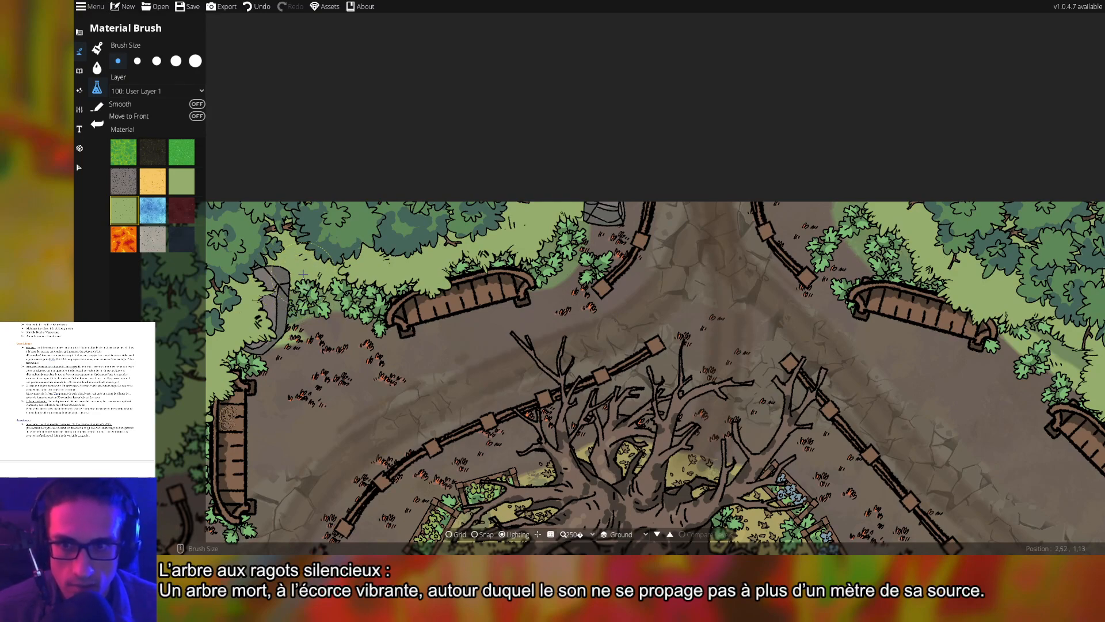
left_click_drag(304, 274, 406, 299)
left_click_drag(320, 247, 415, 254)
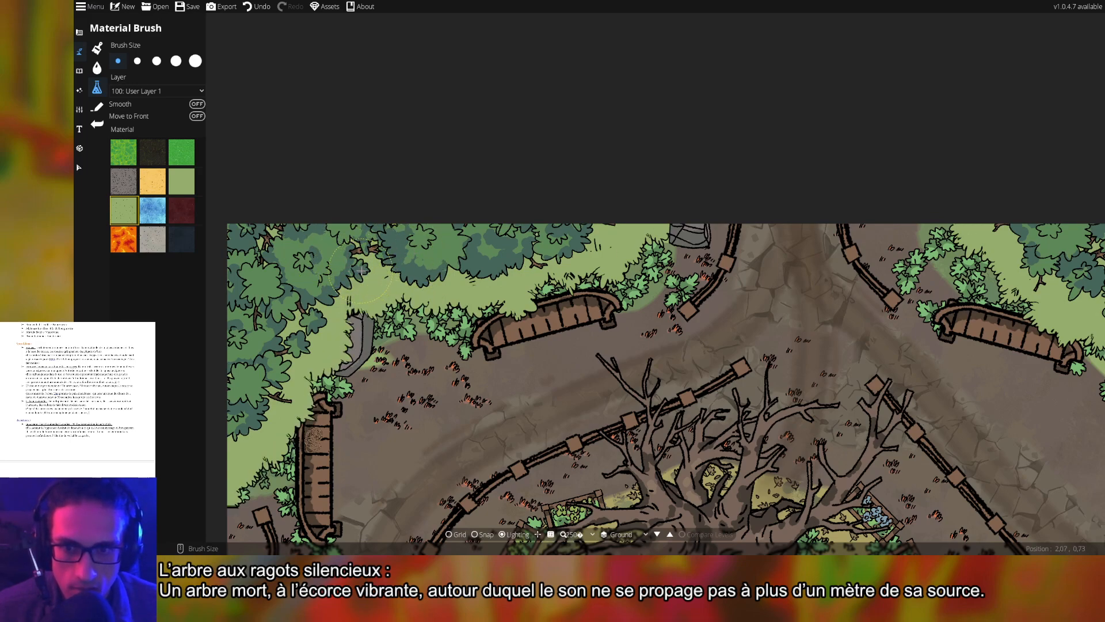
left_click_drag(362, 271, 399, 286)
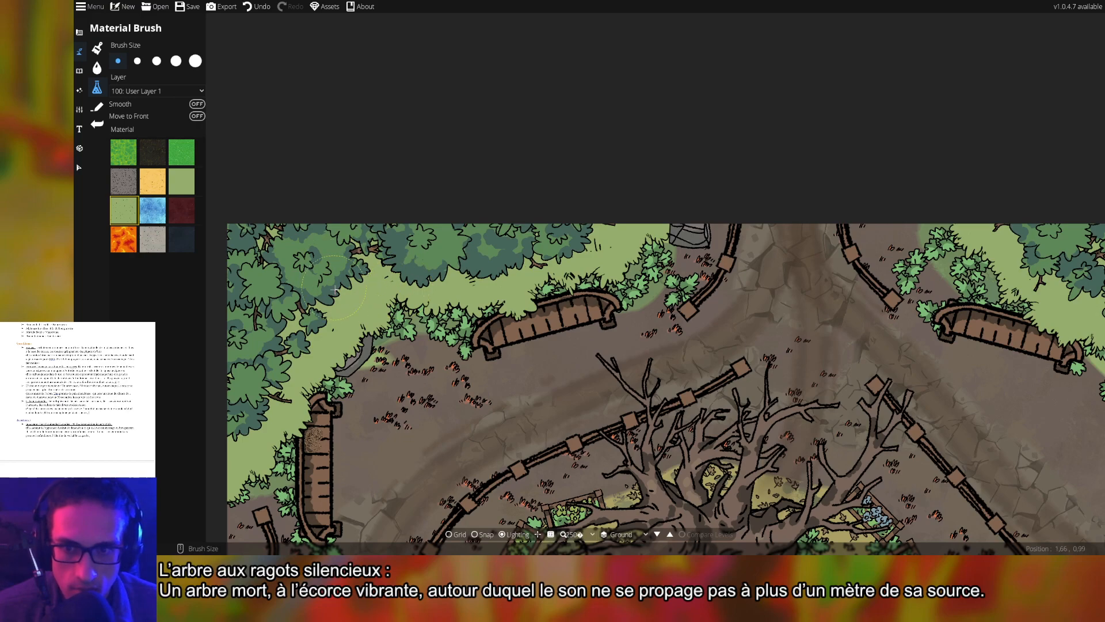
left_click(376, 333)
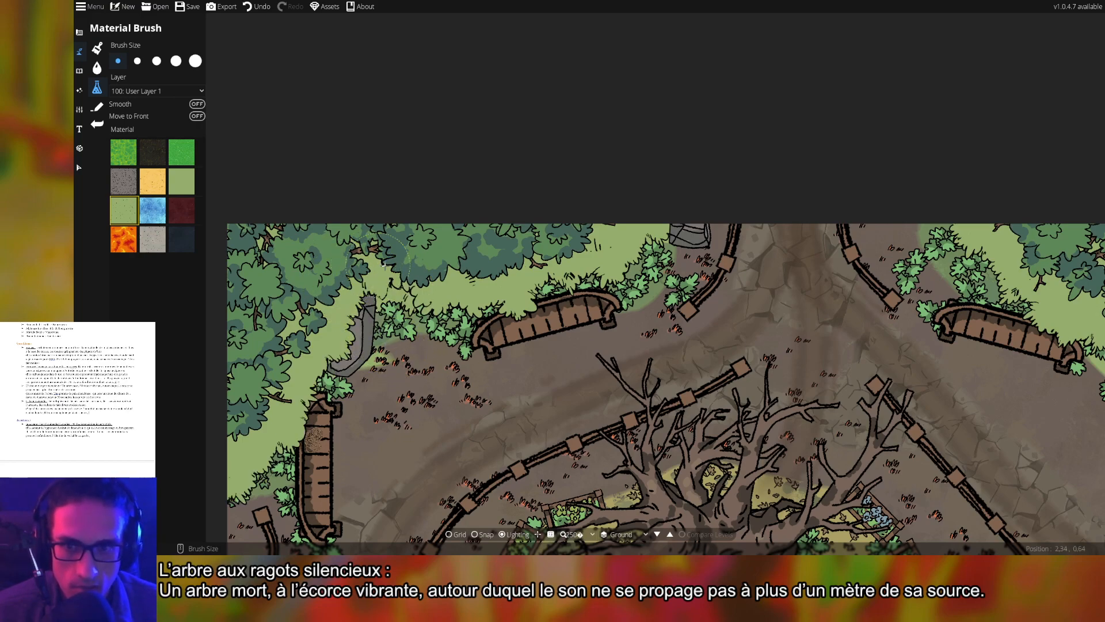
left_click_drag(383, 265, 400, 272)
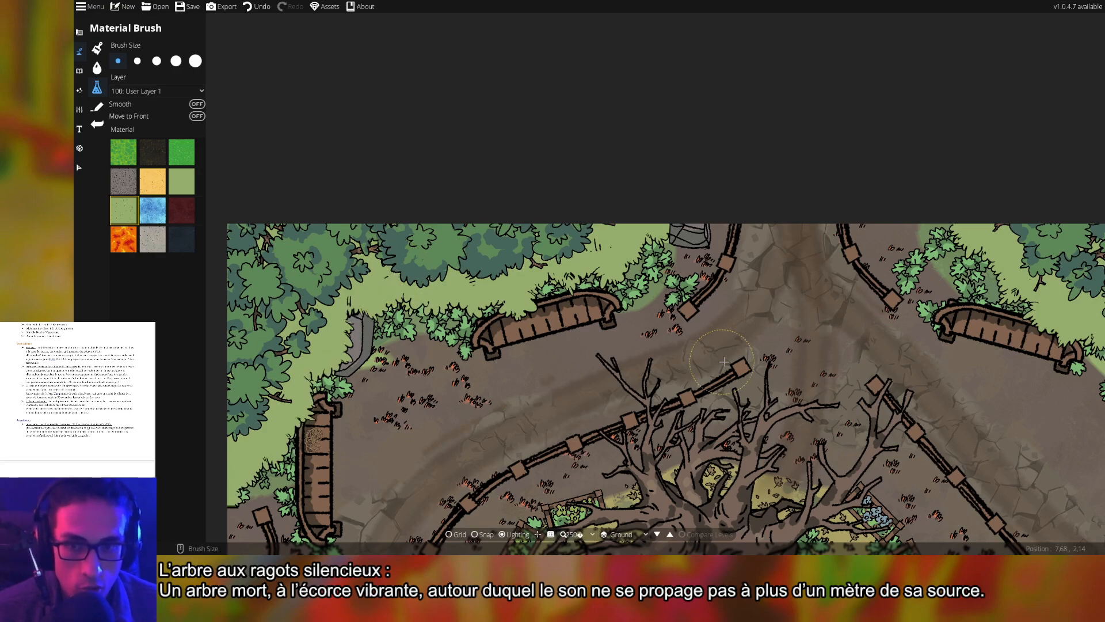
- Switch from material painting back to the object placement tools
left_click_drag(722, 360, 572, 334)
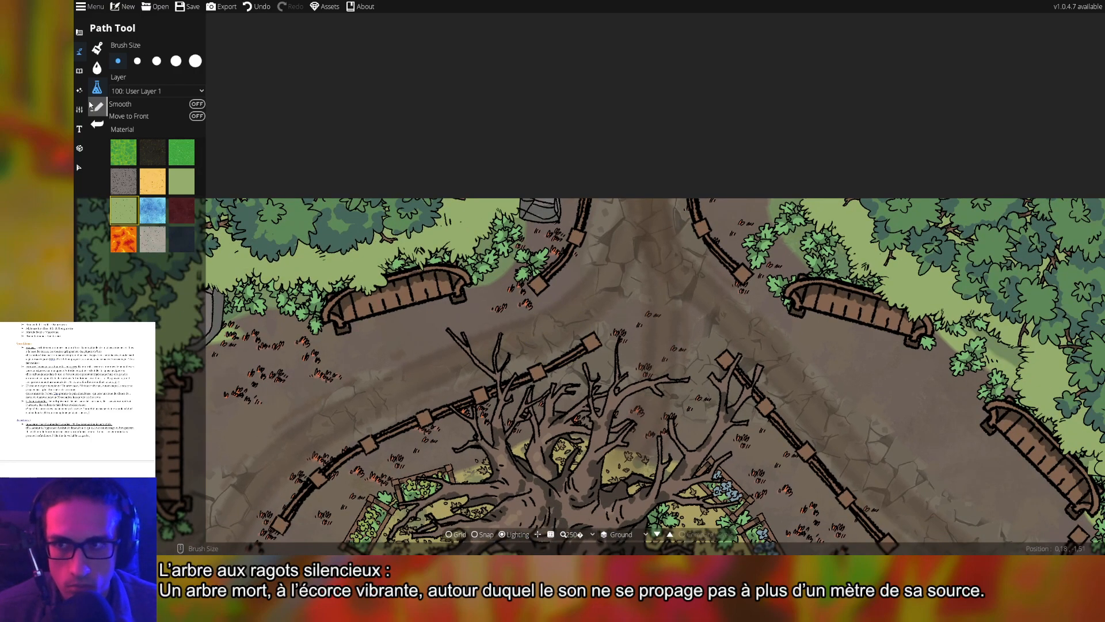
left_click(80, 72)
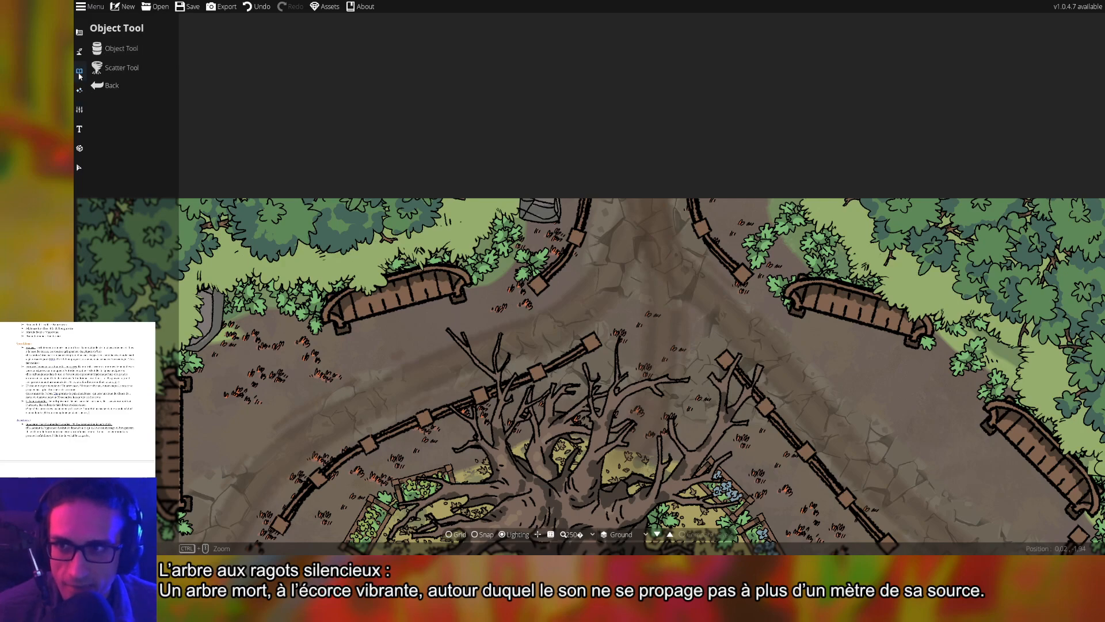
- Activate the Object Tool and try the Boulder 10 asset at different rotations beside the dead tree's flowerbeds
left_click(115, 48)
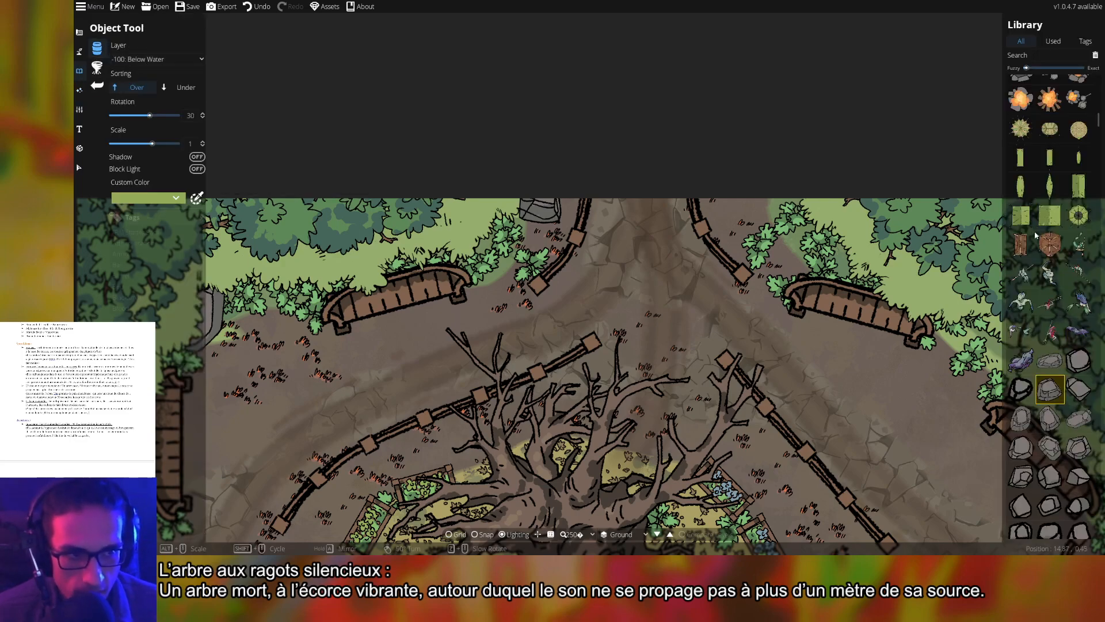
scroll(1050, 212, "up", 4)
scroll(1050, 212, "down", 5)
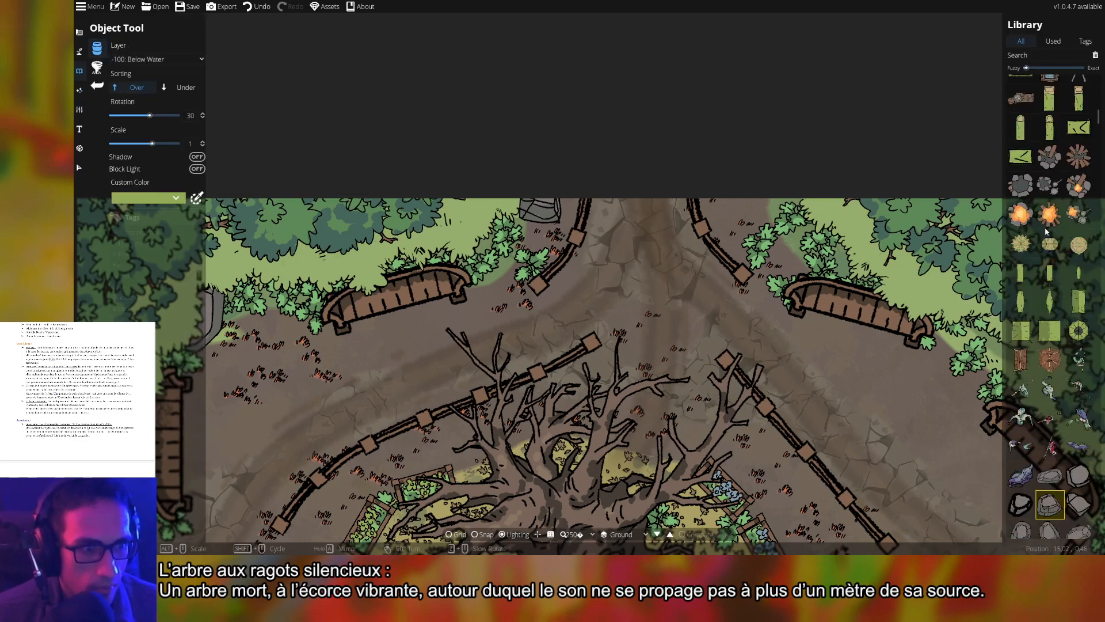
left_click(1050, 389)
left_click_drag(563, 312, 459, 216)
left_click_drag(705, 354, 634, 263)
left_click_drag(764, 350, 624, 260)
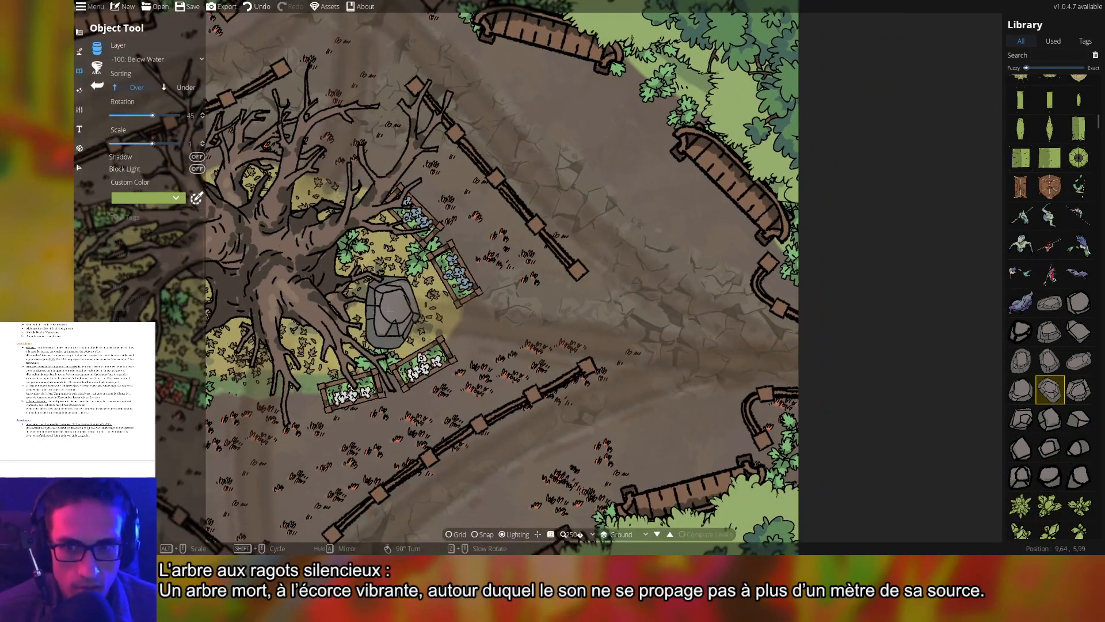
scroll(392, 308, "down", 13)
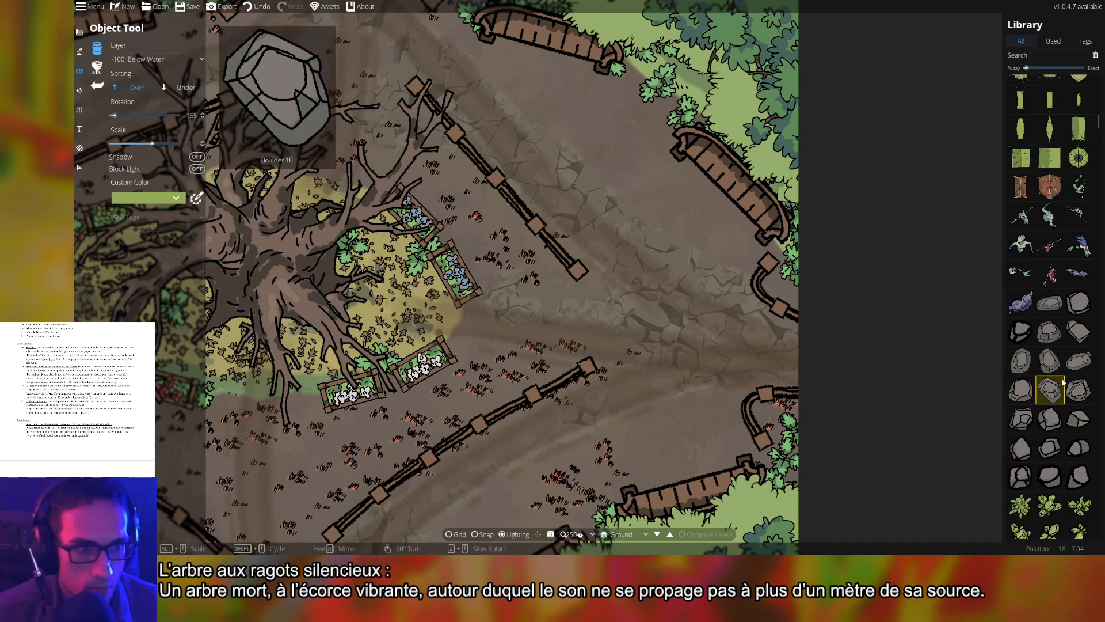
- Try several other boulder assets at different rotations near the tree and undo the last change
left_click(1050, 419)
scroll(408, 304, "up", 2)
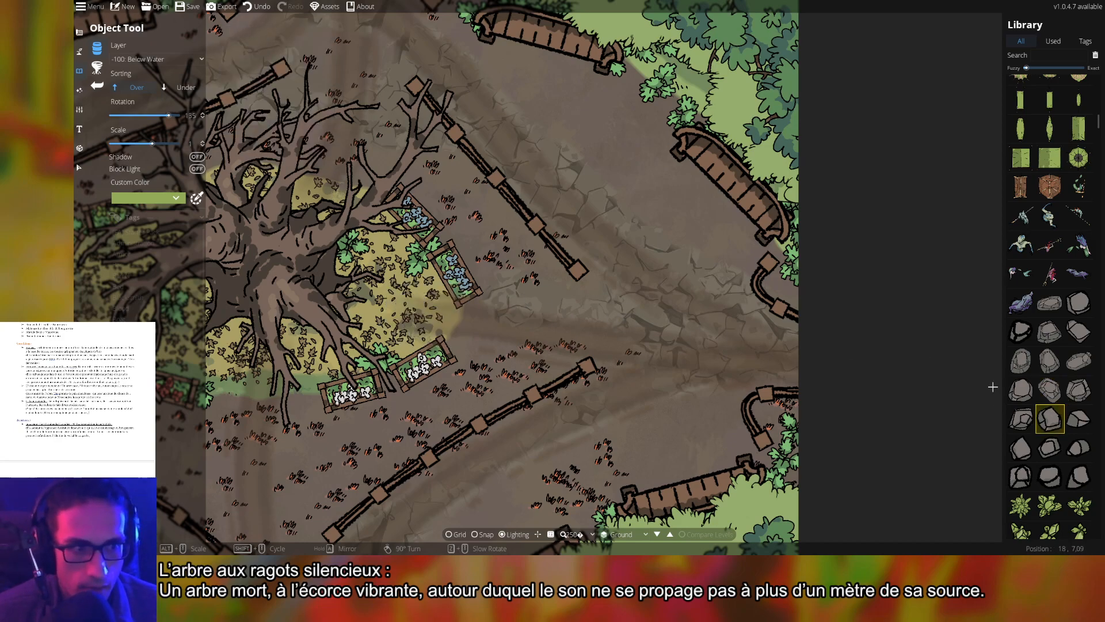
left_click(1021, 418)
scroll(415, 308, "up", 7)
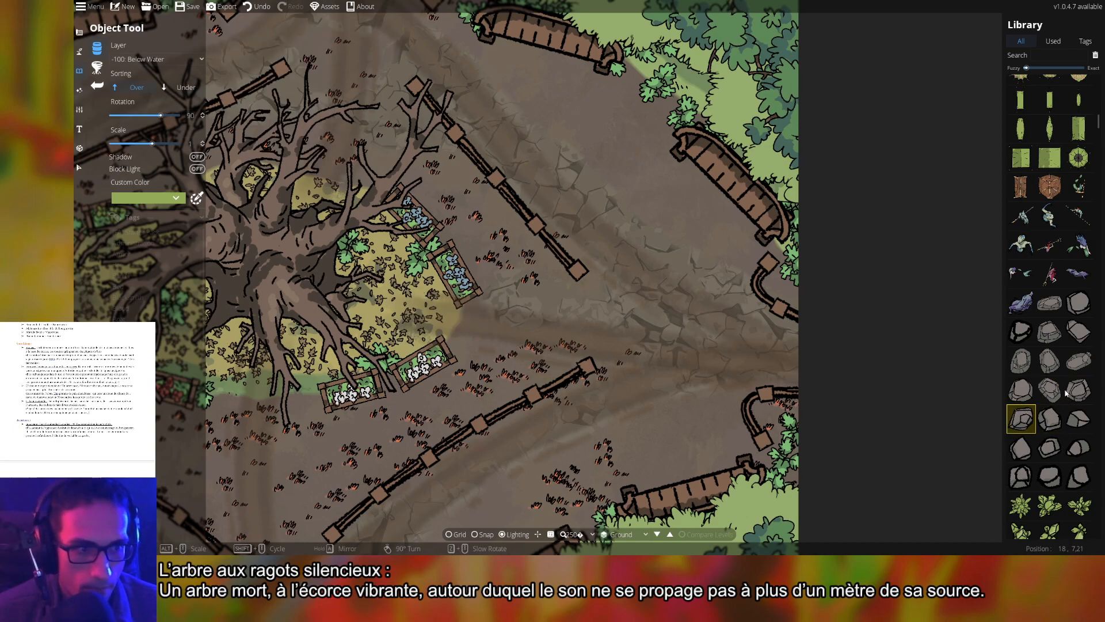
left_click(1026, 384)
scroll(409, 315, "up", 1)
scroll(406, 315, "up", 9)
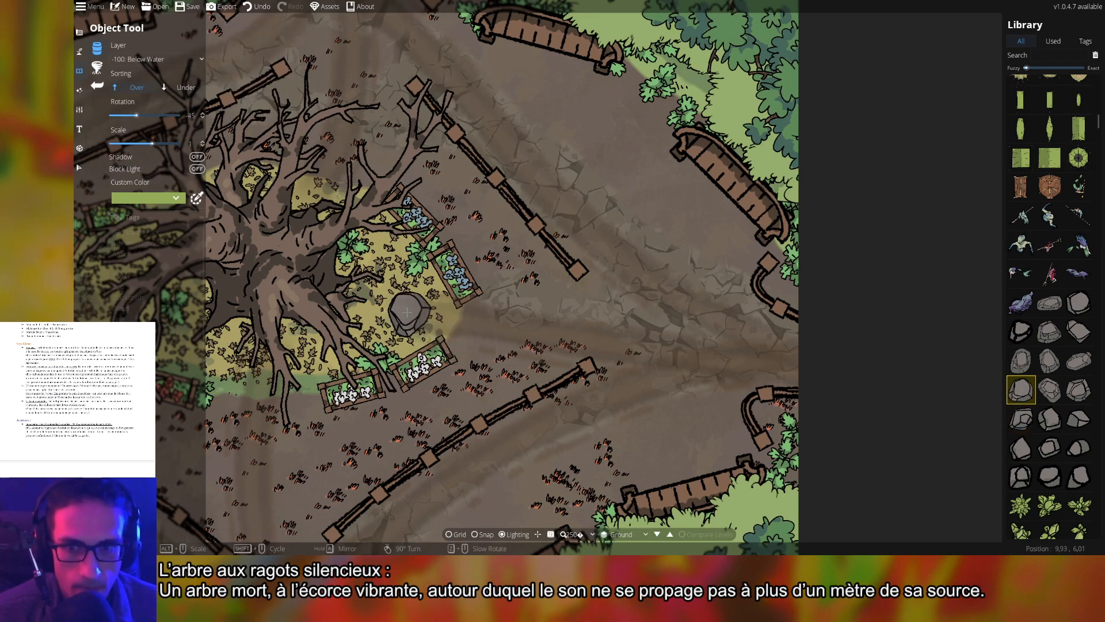
left_click_drag(648, 322, 565, 236)
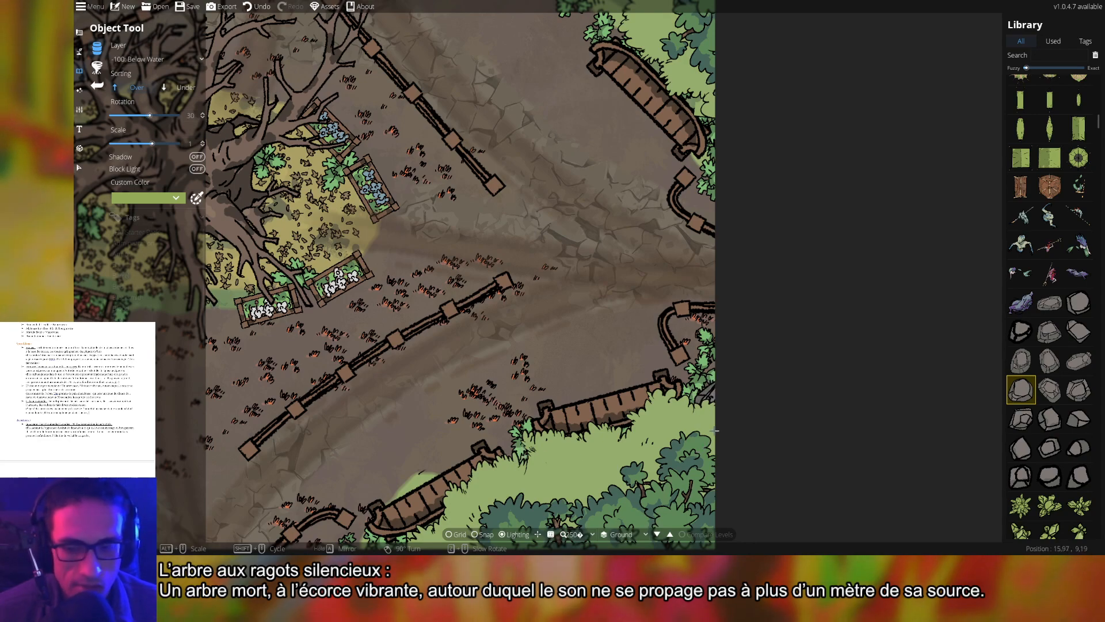
key("ctrl+z")
- Examine the benches, fences and bushes around the square for spots suited to boulders
scroll(726, 406, "down", 3)
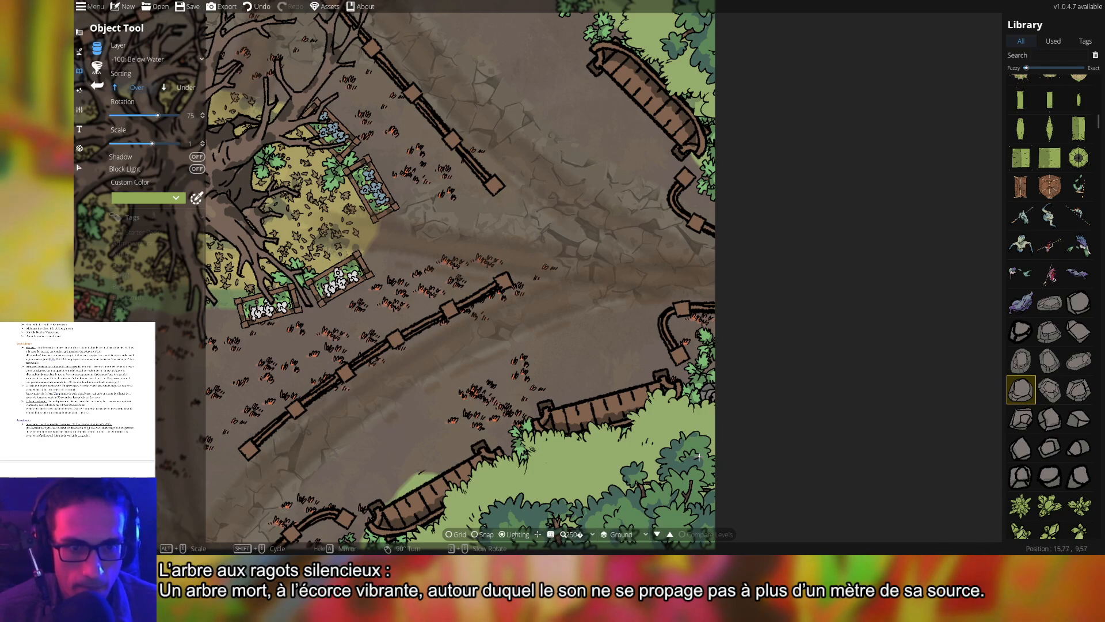
left_click_drag(699, 457, 786, 438)
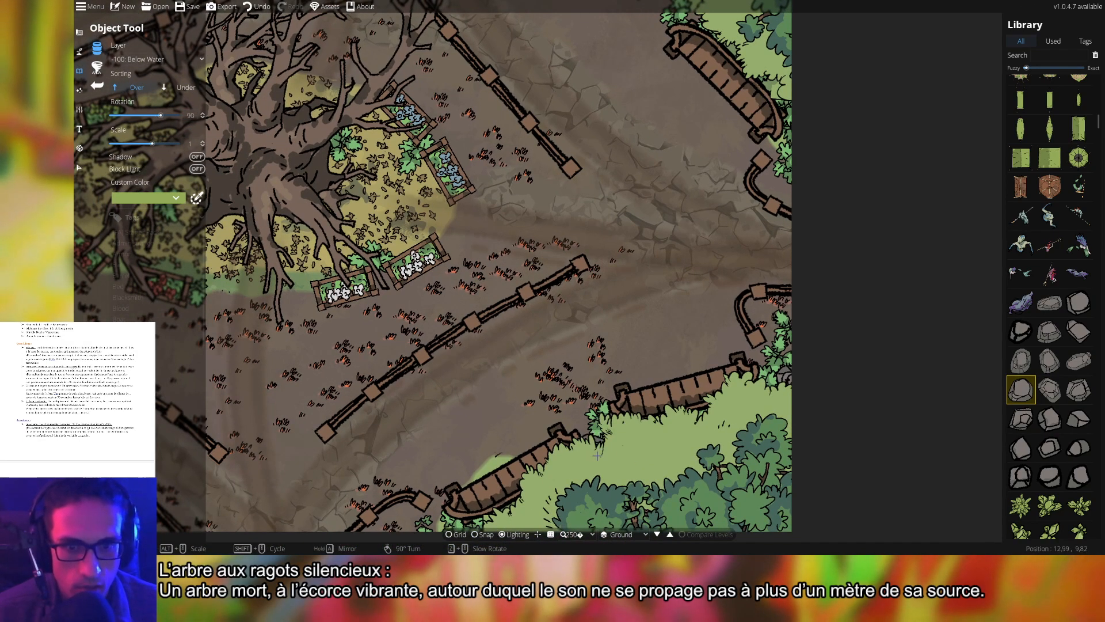
left_click_drag(599, 440, 768, 340)
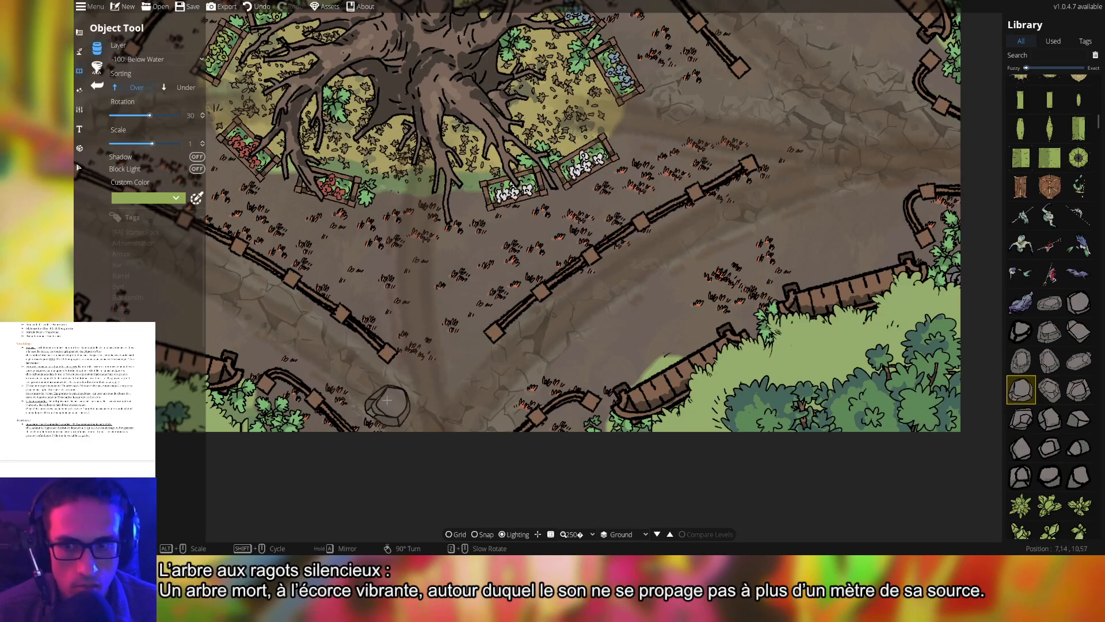
left_click_drag(387, 406, 748, 415)
scroll(593, 425, "down", 4)
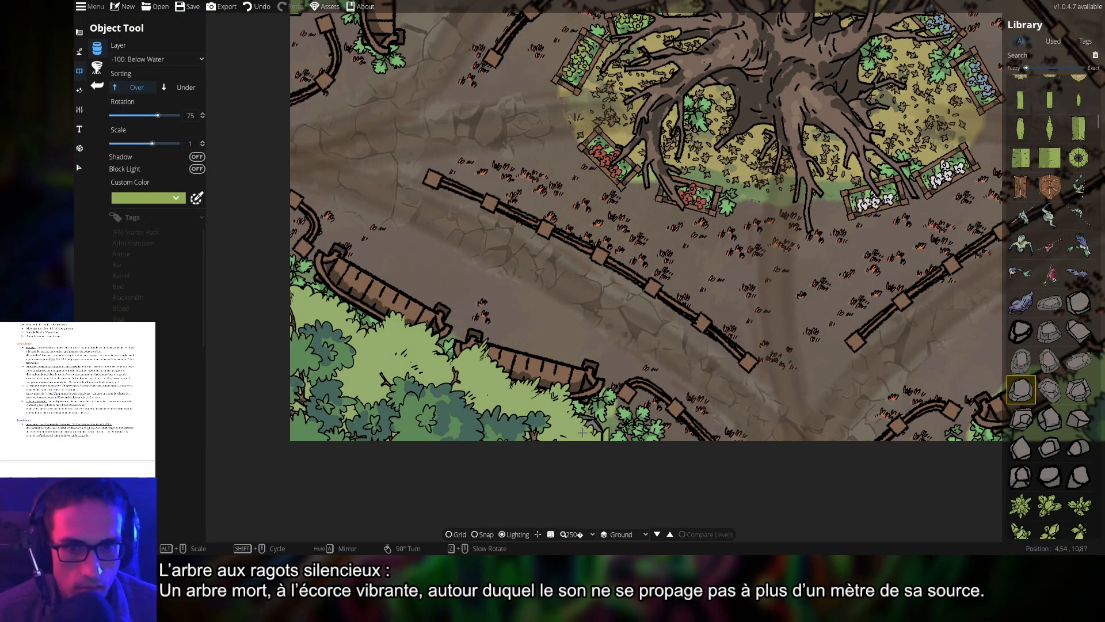
left_click_drag(437, 291, 615, 322)
left_click_drag(583, 120, 621, 376)
left_click_drag(589, 323, 602, 381)
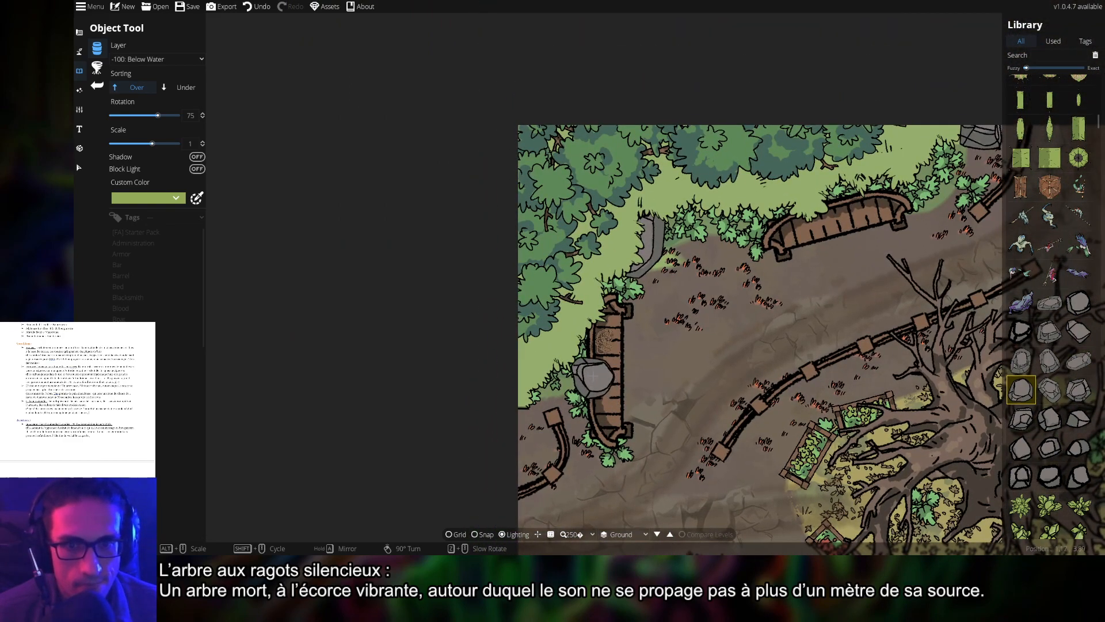
- Place a small Boulder 14 rotated to -120 among the bushes behind the bench on the map's west side
scroll(593, 375, "down", 1)
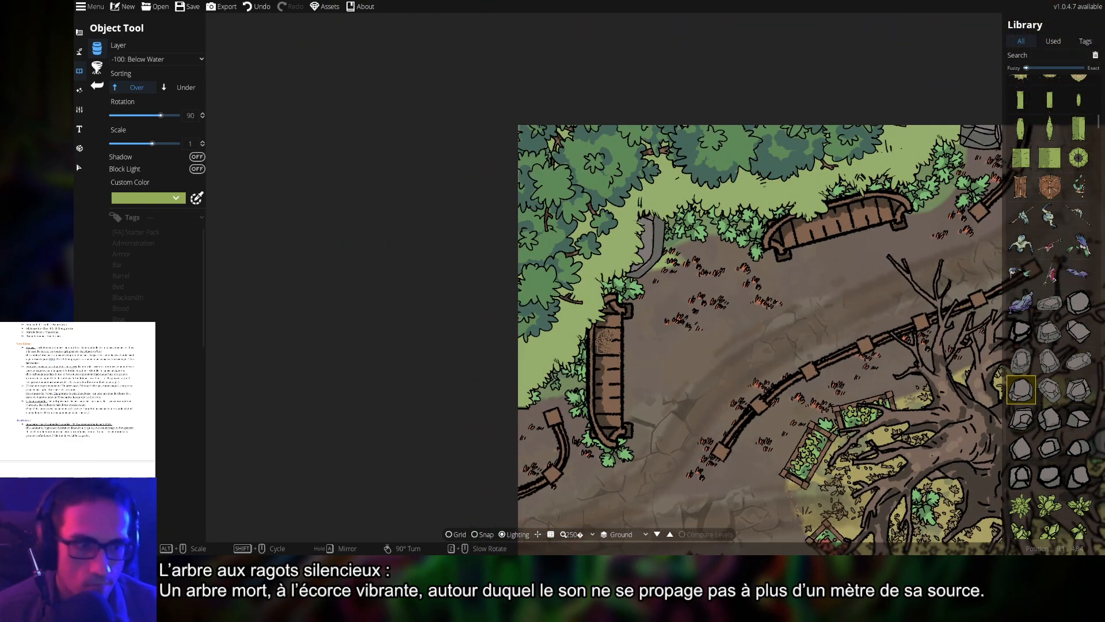
left_click(1079, 448)
scroll(551, 405, "up", 3)
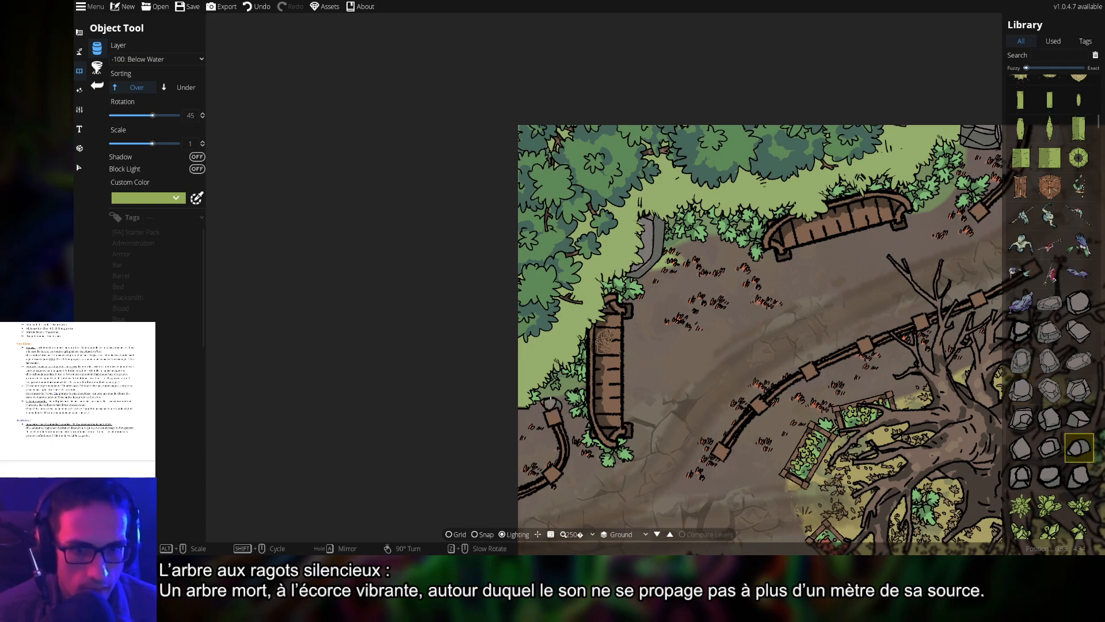
scroll(546, 404, "up", 1)
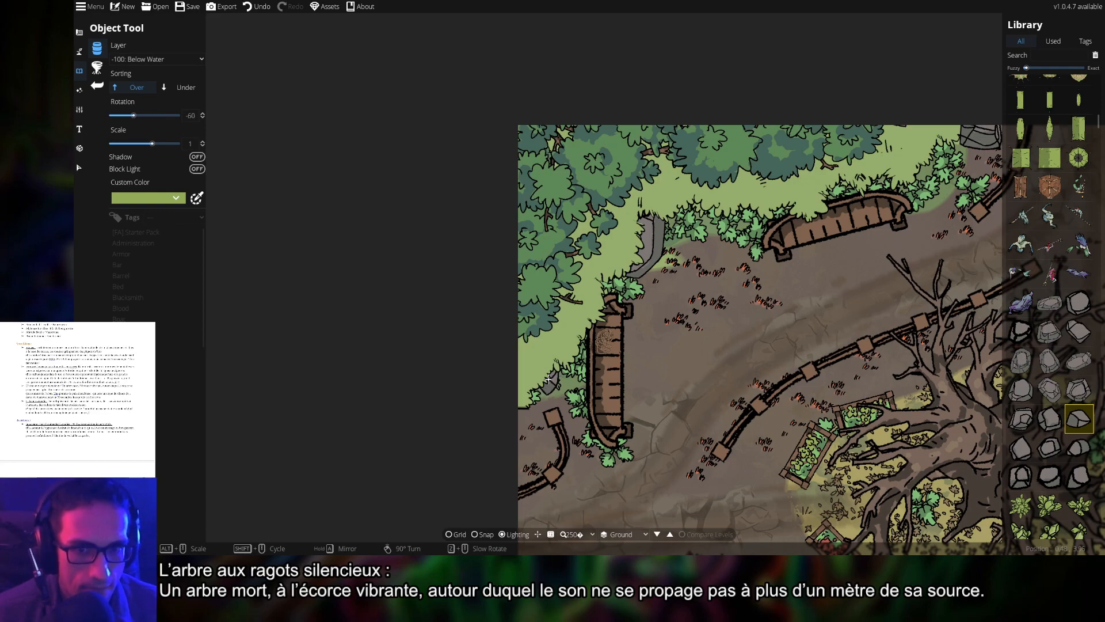
scroll(550, 380, "up", 3)
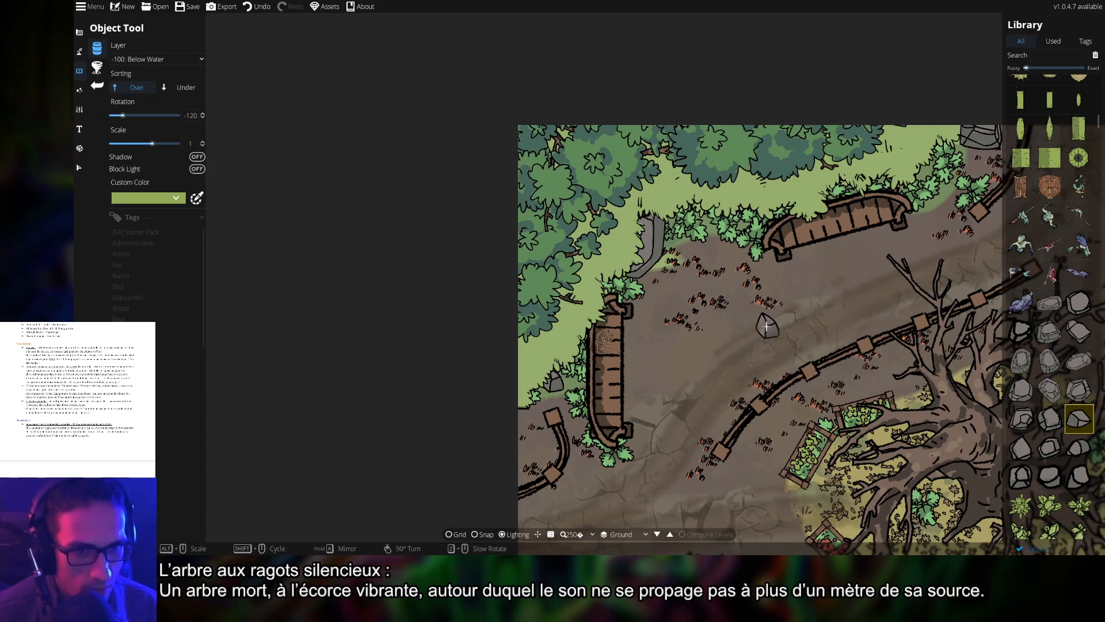
- Place a rotated boulder inside the curved grey stone structure at the edge of the northwest trees
left_click_drag(772, 340, 659, 285)
left_click_drag(753, 290, 725, 297)
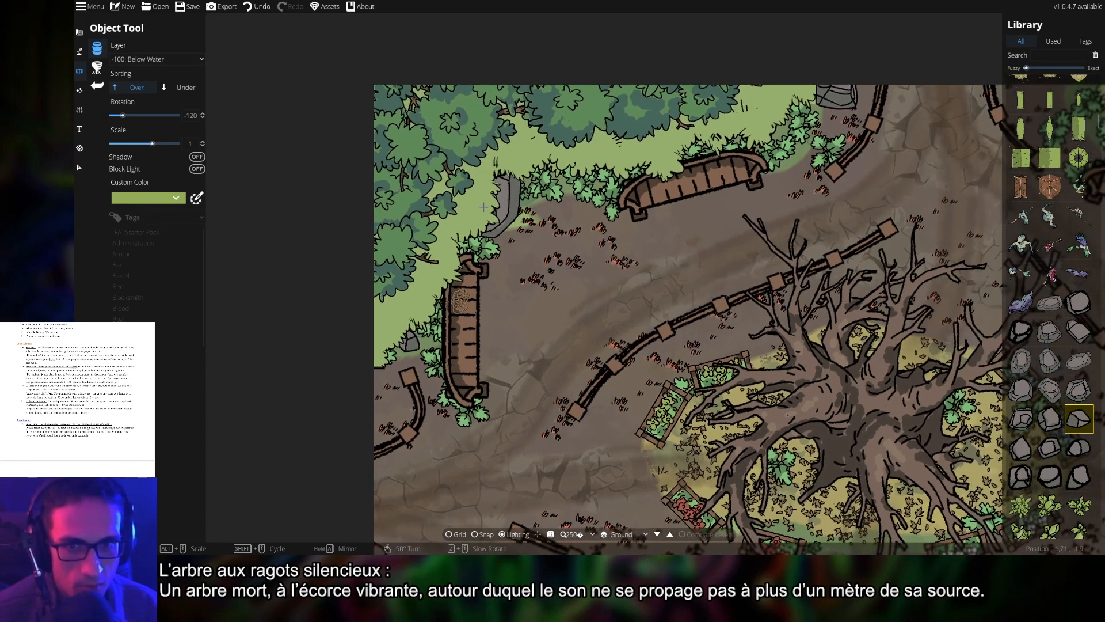
scroll(545, 237, "up", 5)
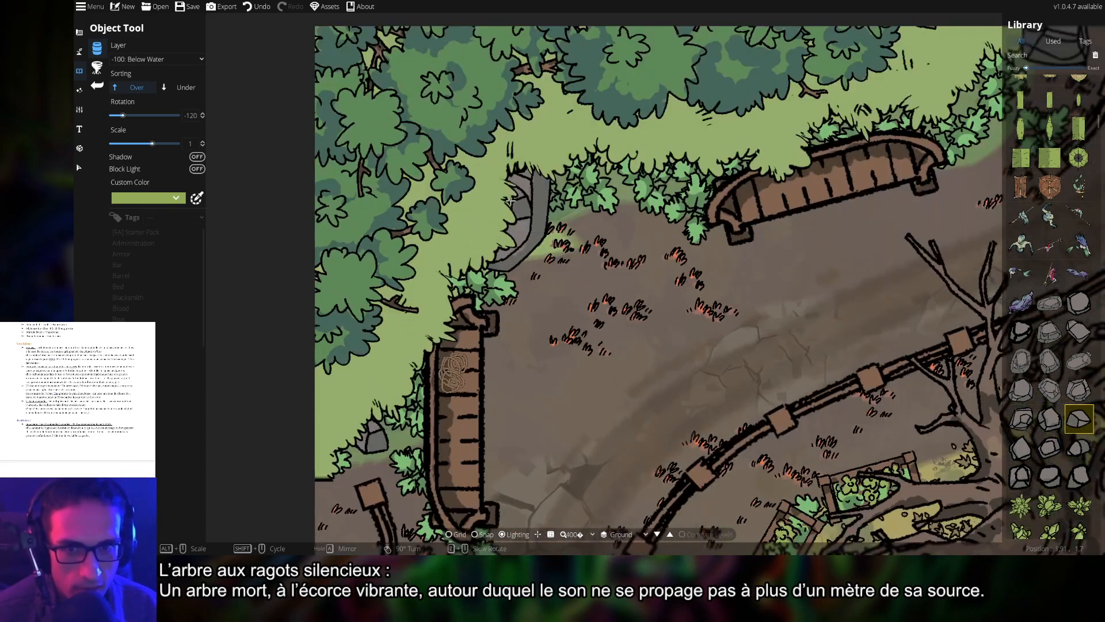
scroll(504, 204, "up", 3)
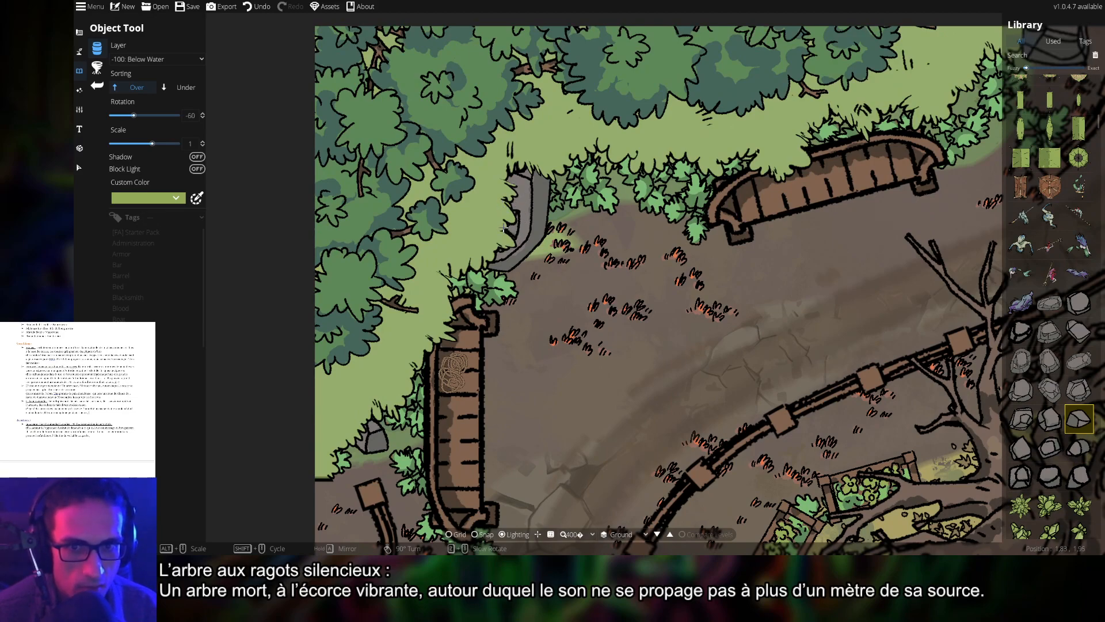
scroll(506, 227, "down", 1)
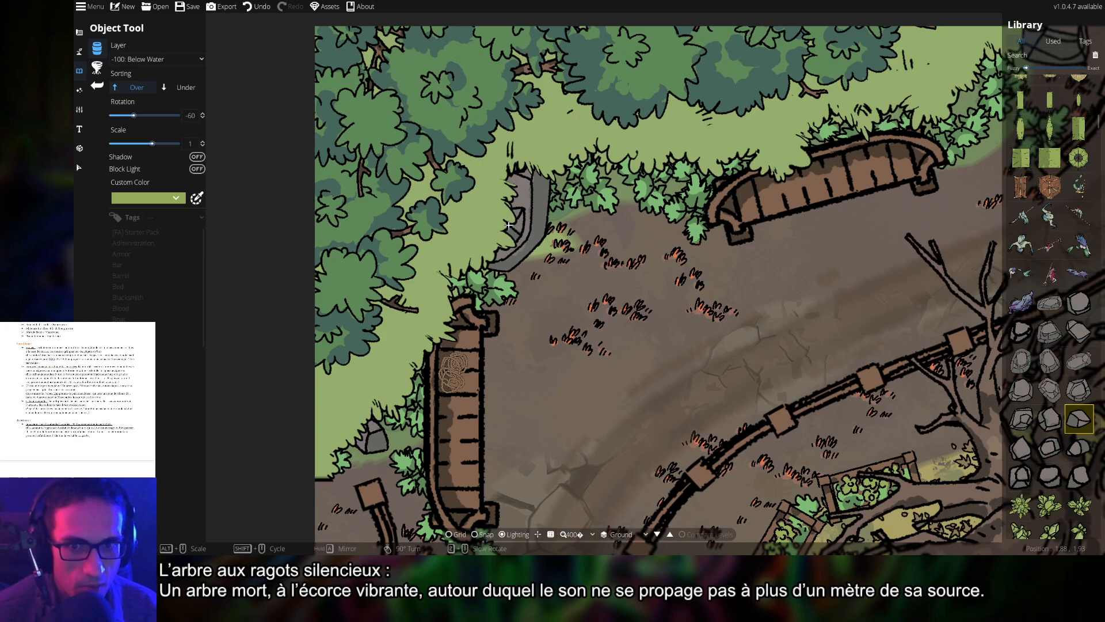
scroll(509, 225, "up", 4)
scroll(507, 225, "up", 4)
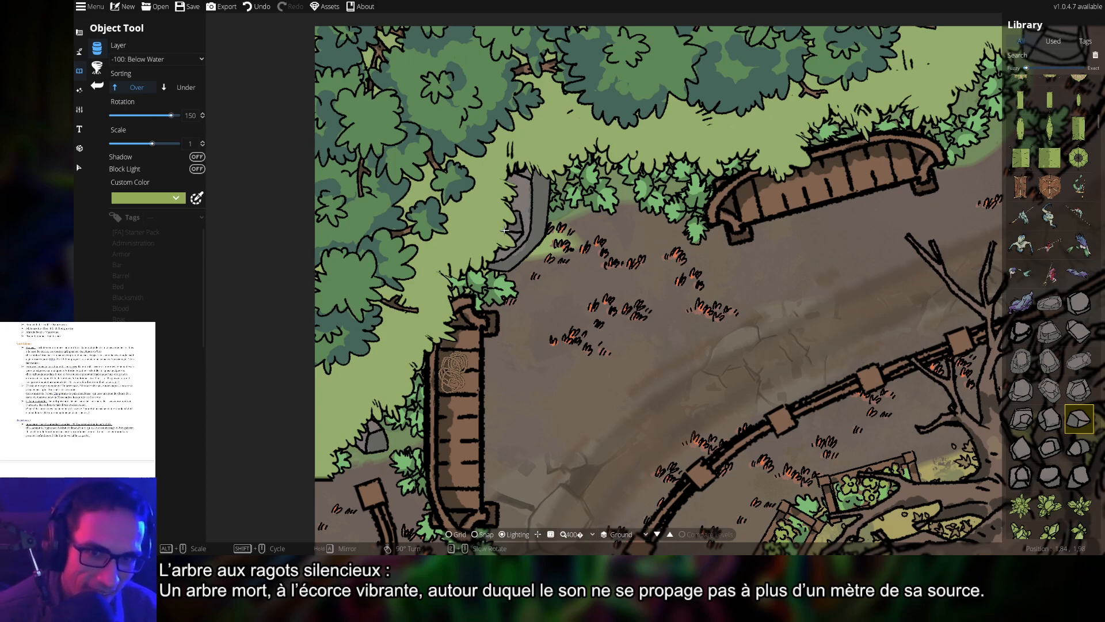
scroll(507, 216, "up", 3)
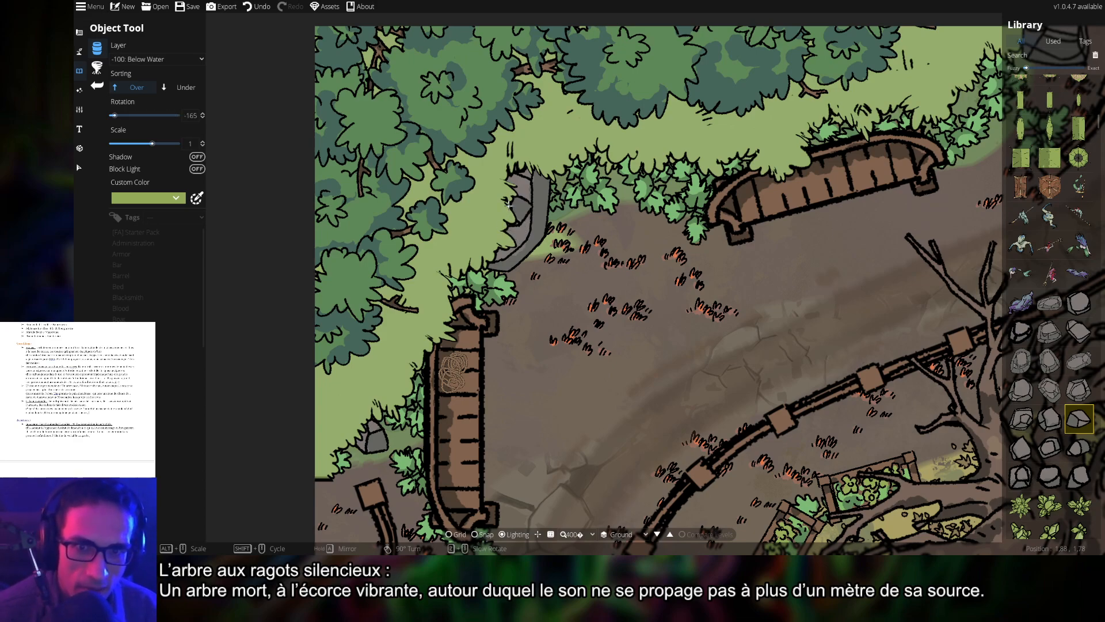
scroll(503, 193, "up", 2)
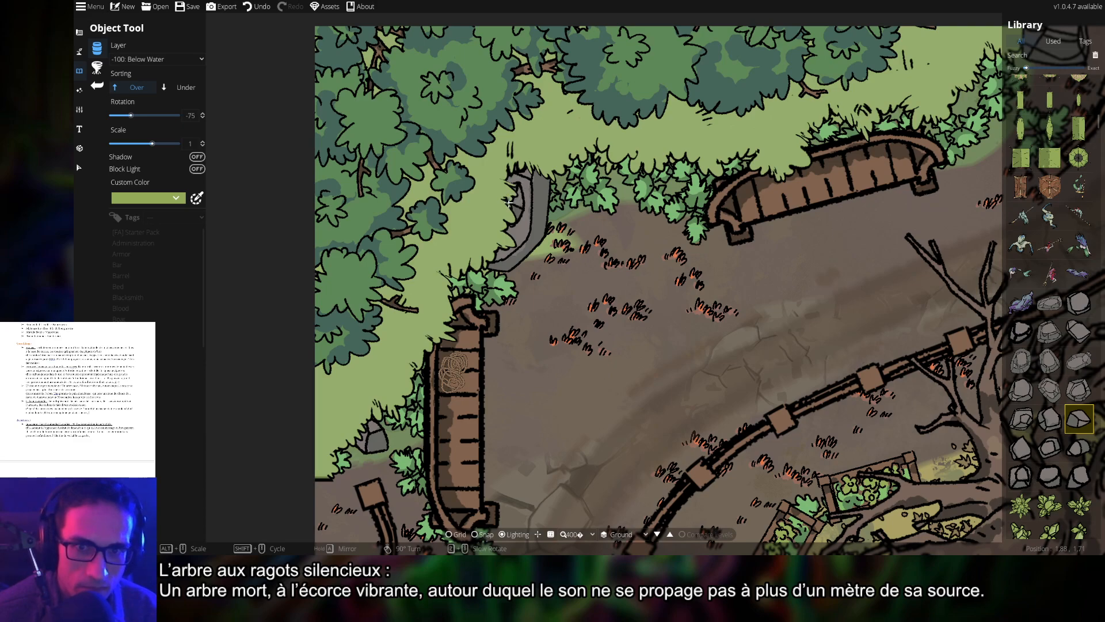
scroll(509, 203, "up", 3)
left_click(1021, 447)
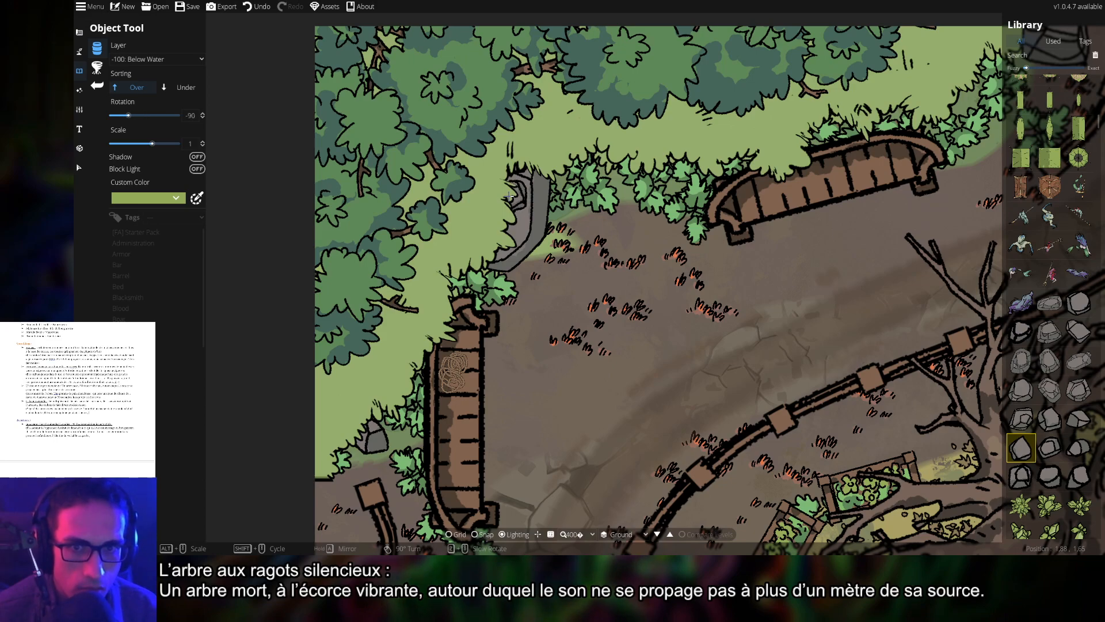
scroll(752, 314, "down", 3)
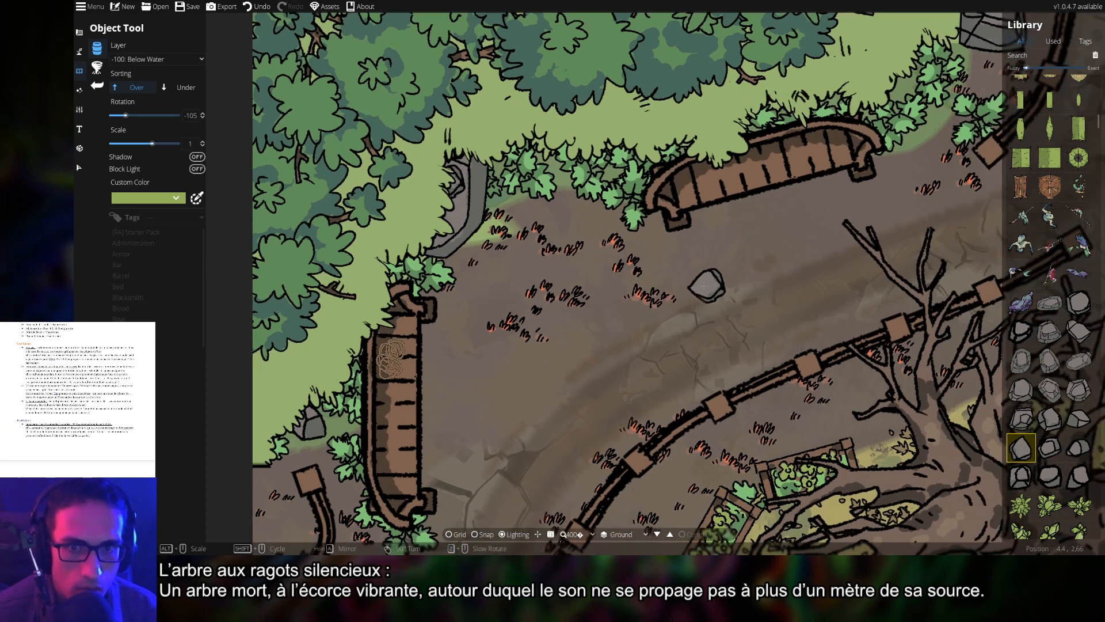
- Set object sorting to Under and place a boulder rotated to -90 partly beneath the south end of the west bench
left_click_drag(751, 314, 683, 194)
scroll(730, 299, "down", 2)
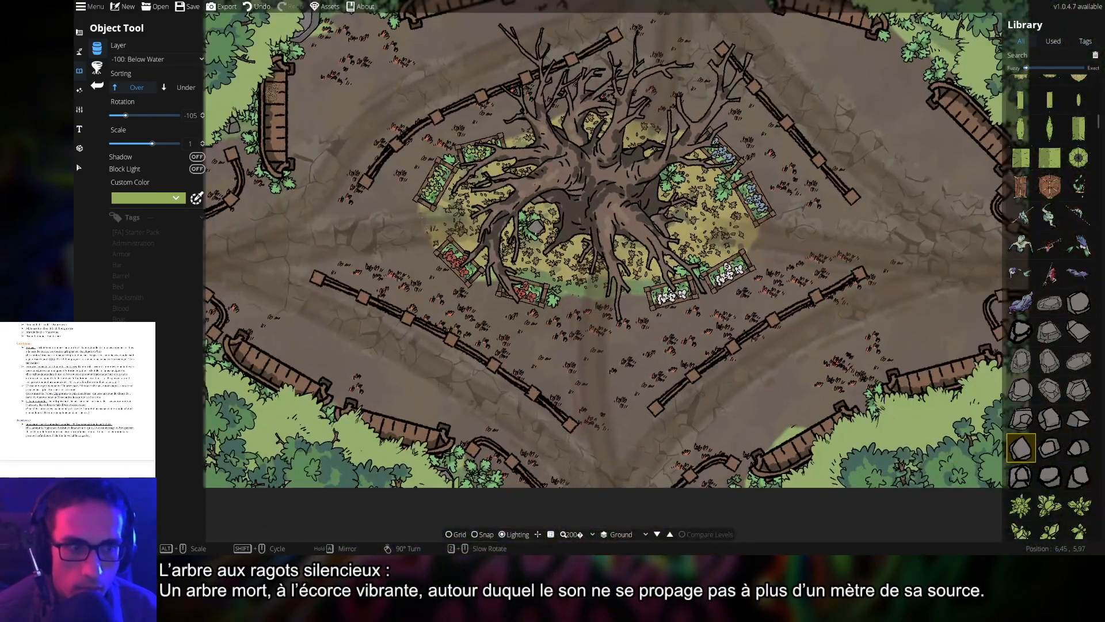
scroll(573, 284, "up", 2)
scroll(573, 280, "up", 1)
scroll(434, 361, "up", 4)
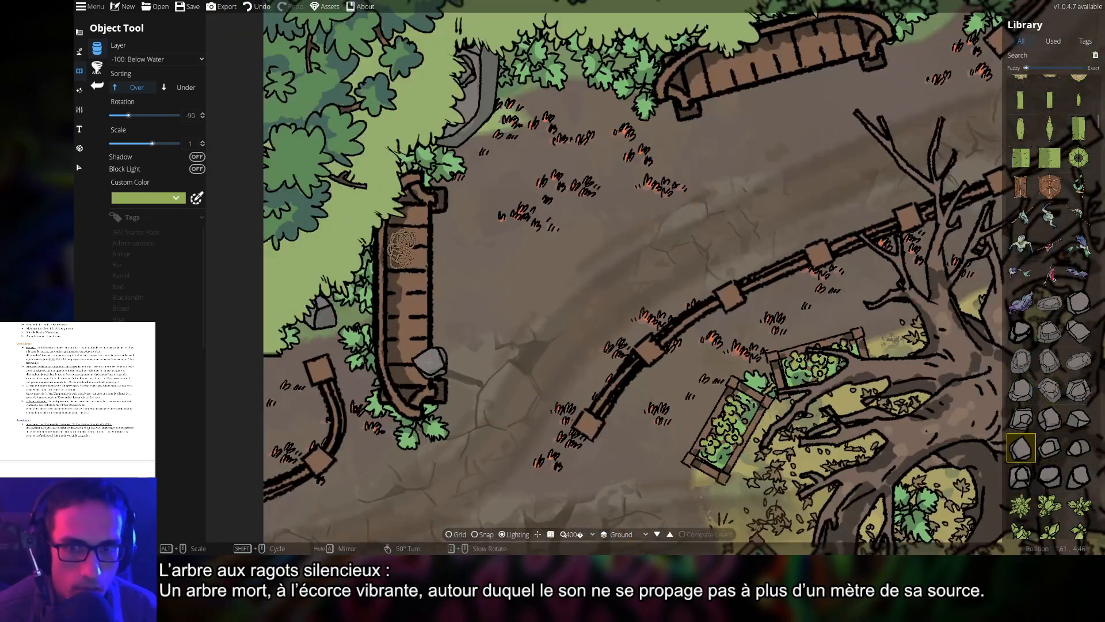
left_click(183, 87)
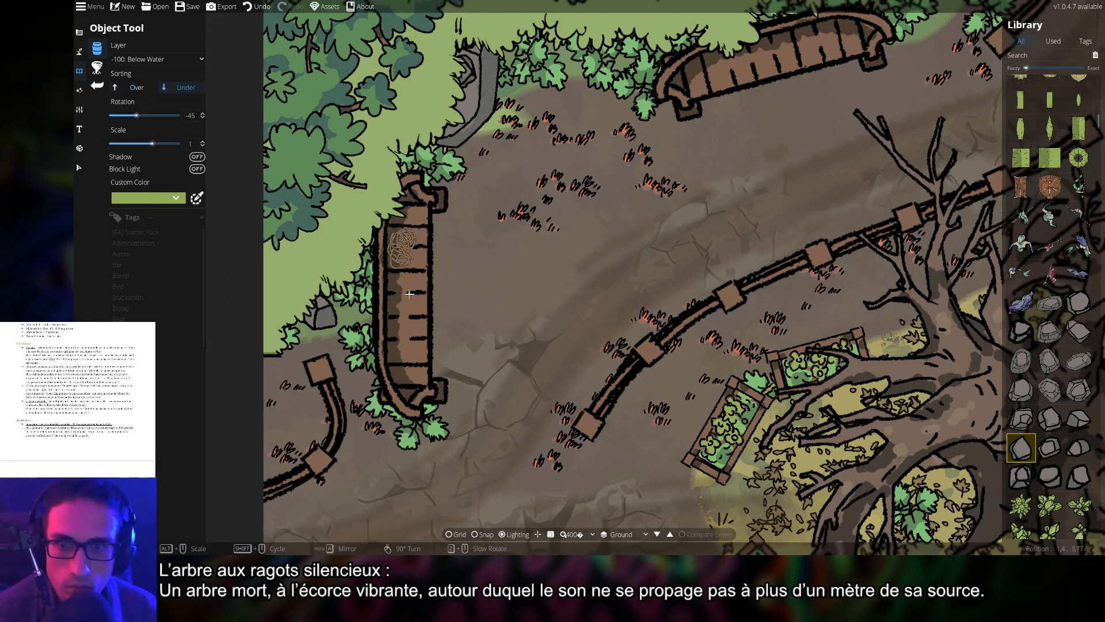
scroll(430, 344, "up", 6)
scroll(431, 344, "up", 3)
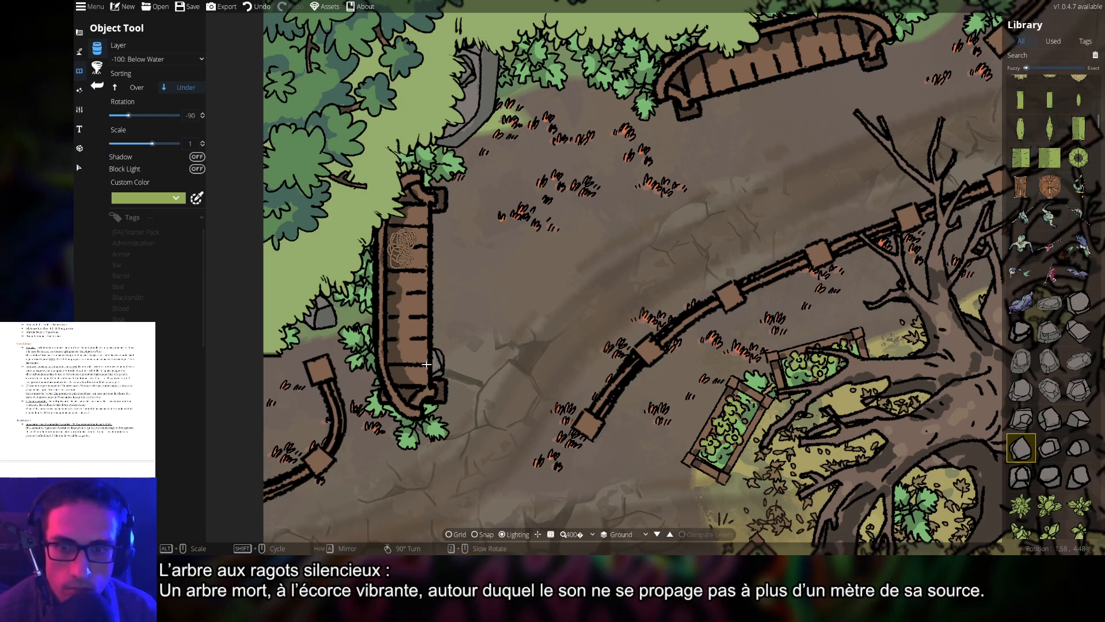
left_click(422, 361)
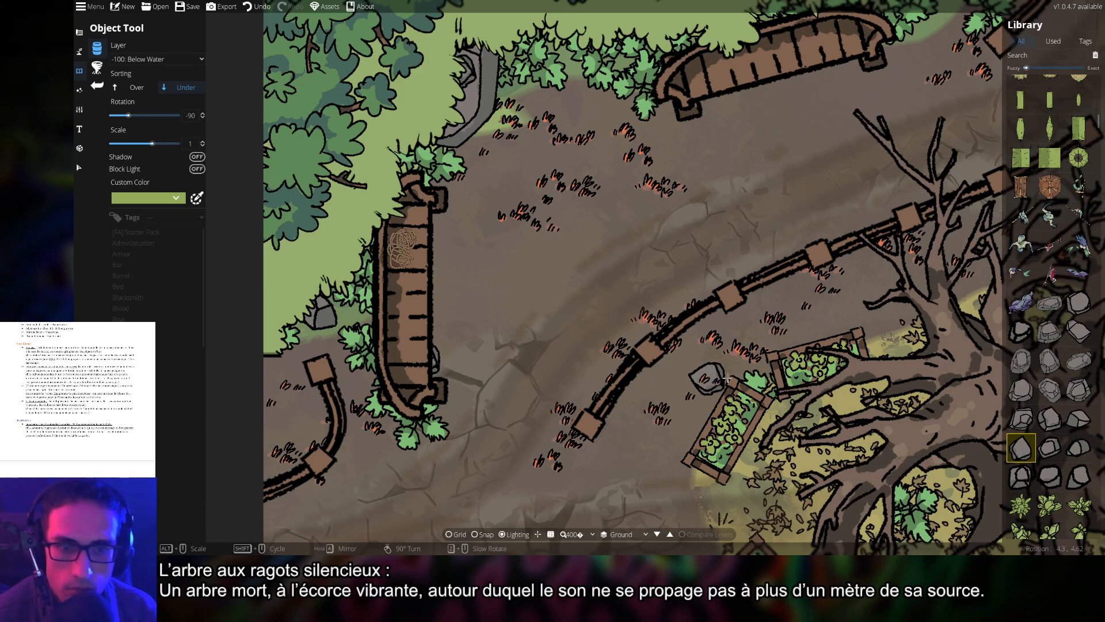
- Place a different boulder partly beneath the northwest bench and a Boulder 14 partly beneath the northeast bench
left_click(1079, 476)
left_click_drag(662, 162, 596, 203)
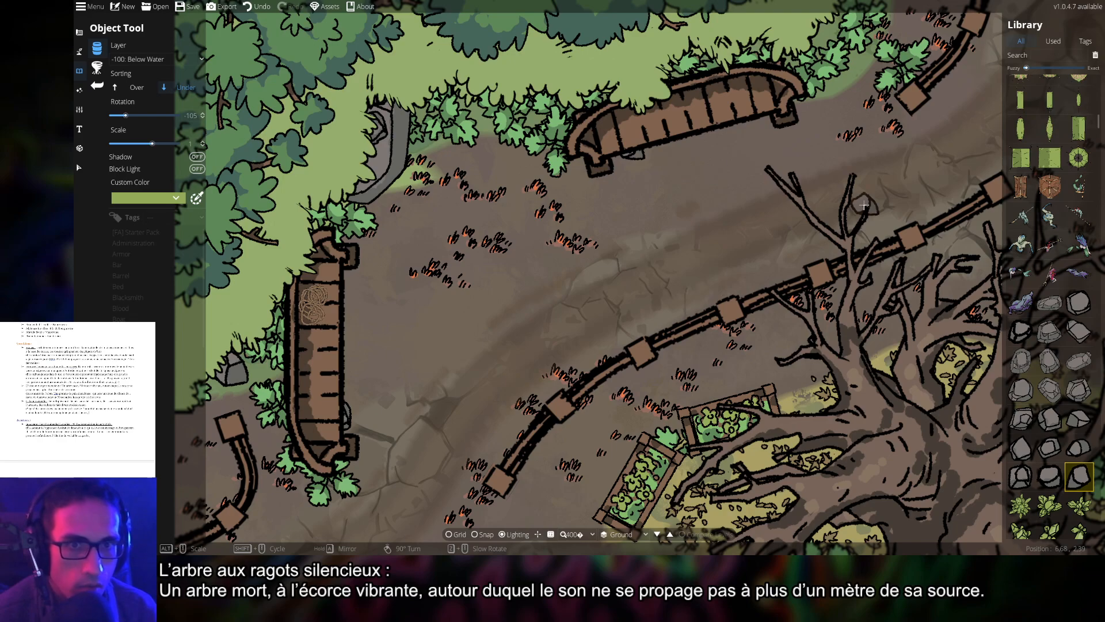
left_click_drag(865, 204, 625, 252)
left_click(1079, 422)
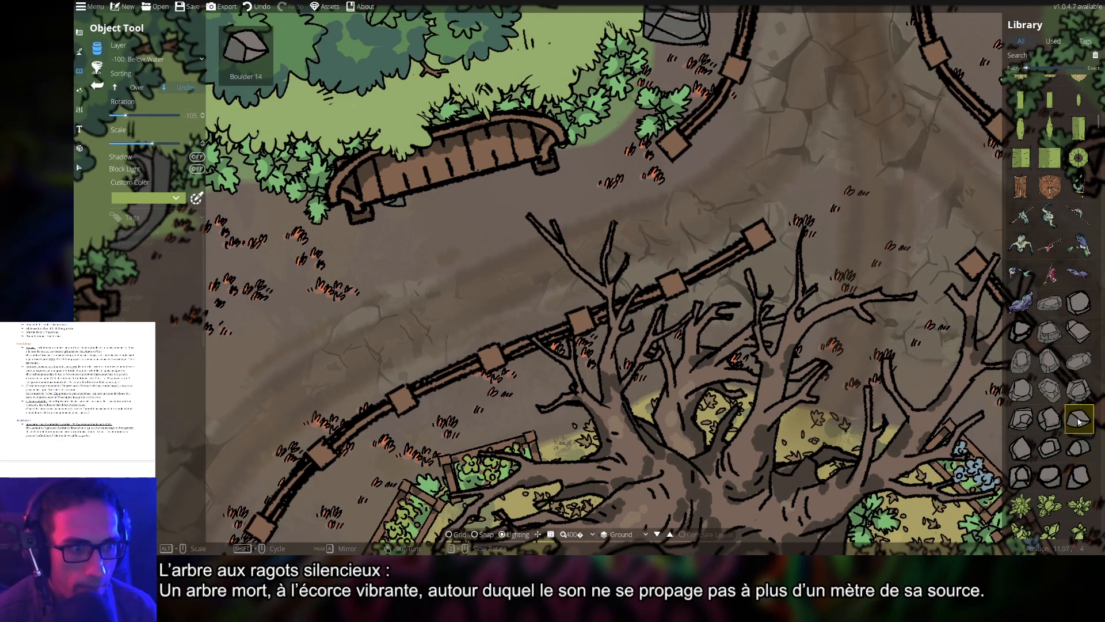
left_click_drag(813, 222, 425, 272)
scroll(740, 249, "down", 1)
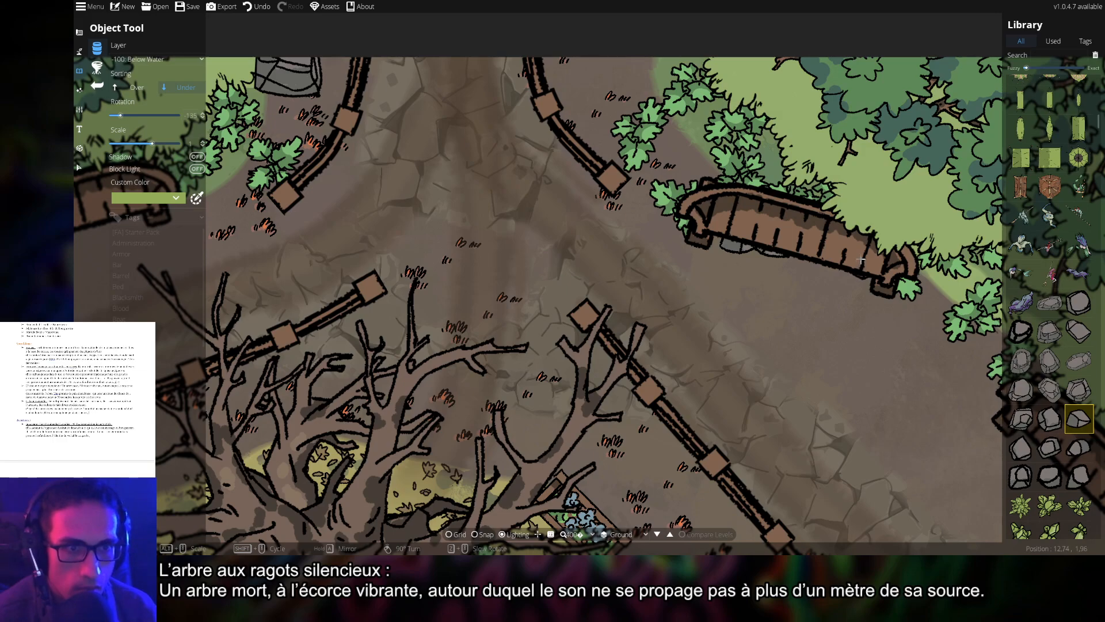
scroll(861, 262, "down", 5)
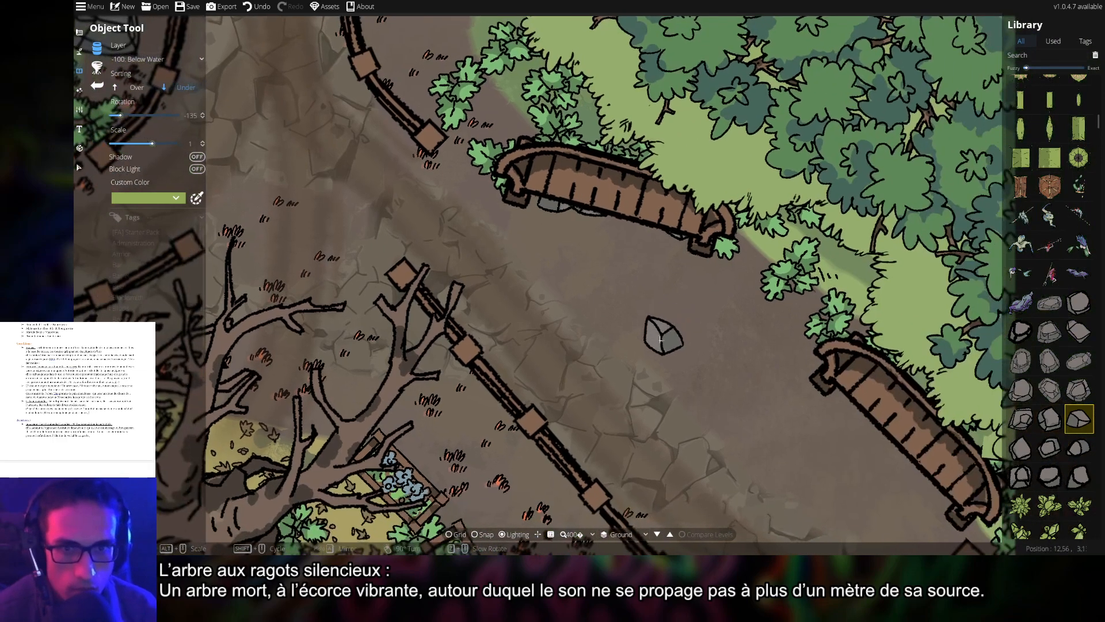
- Place two overlapping sets of grey rubble stones partly beneath the front of the east bench, rotating the second set to 105
scroll(646, 359, "down", 2)
left_click_drag(637, 380, 724, 286)
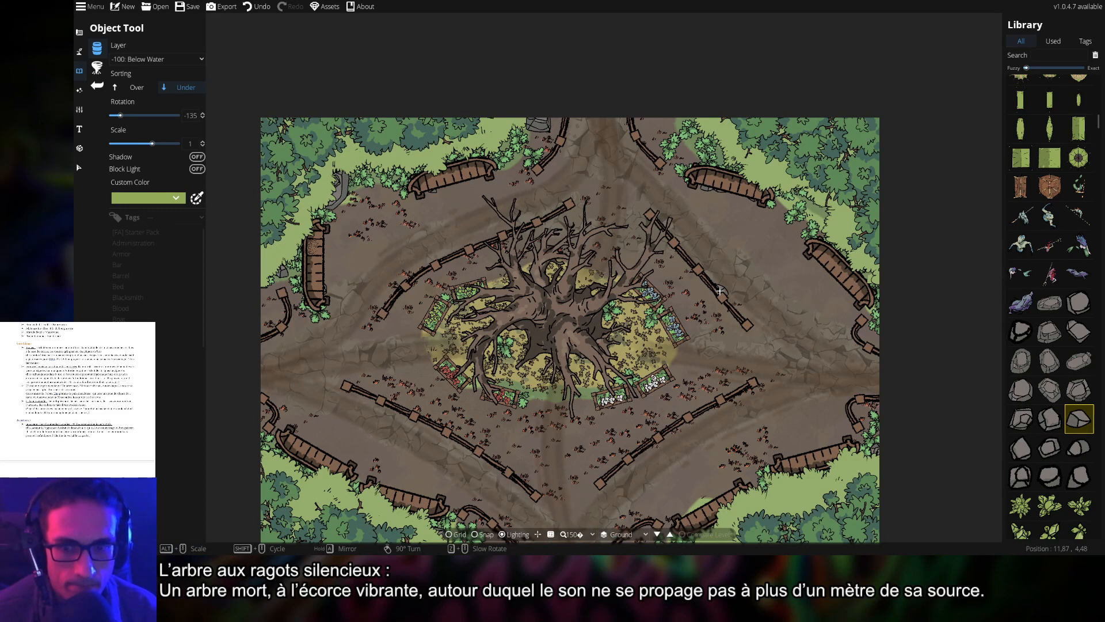
scroll(780, 274, "up", 5)
left_click_drag(785, 272, 642, 267)
left_click_drag(771, 313, 574, 281)
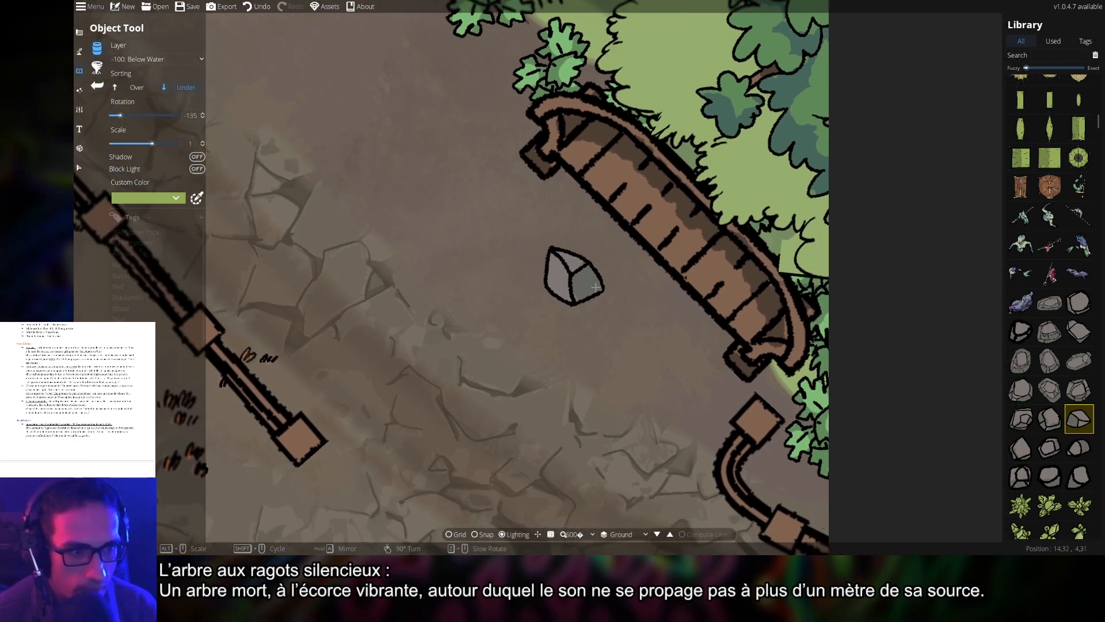
left_click(1023, 503)
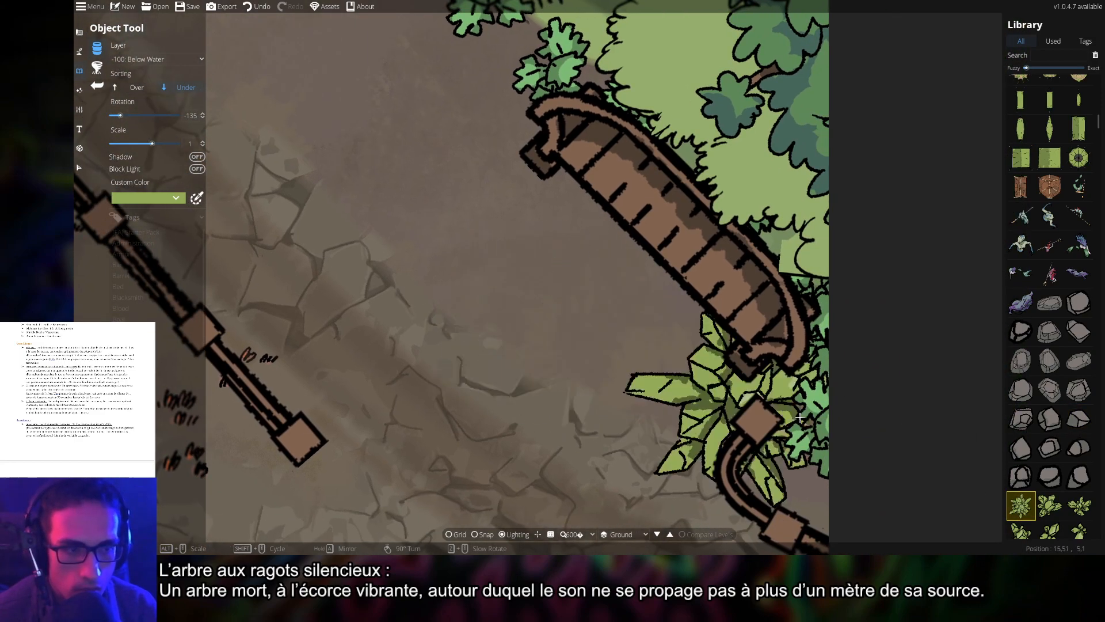
scroll(1057, 488, "down", 3)
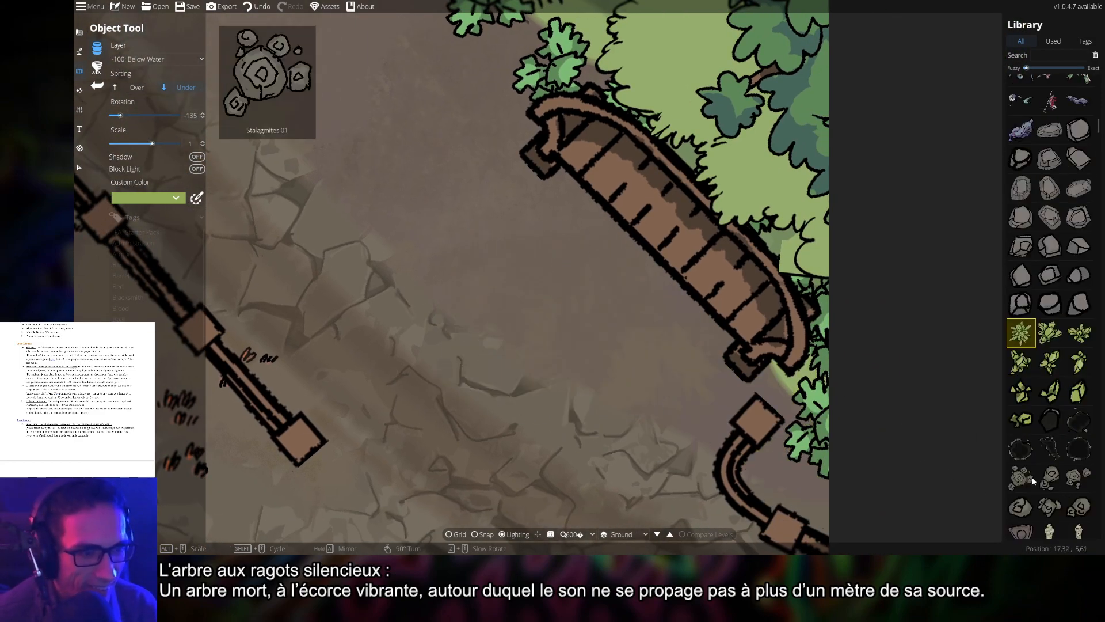
scroll(1042, 481, "down", 5)
scroll(1048, 463, "down", 8)
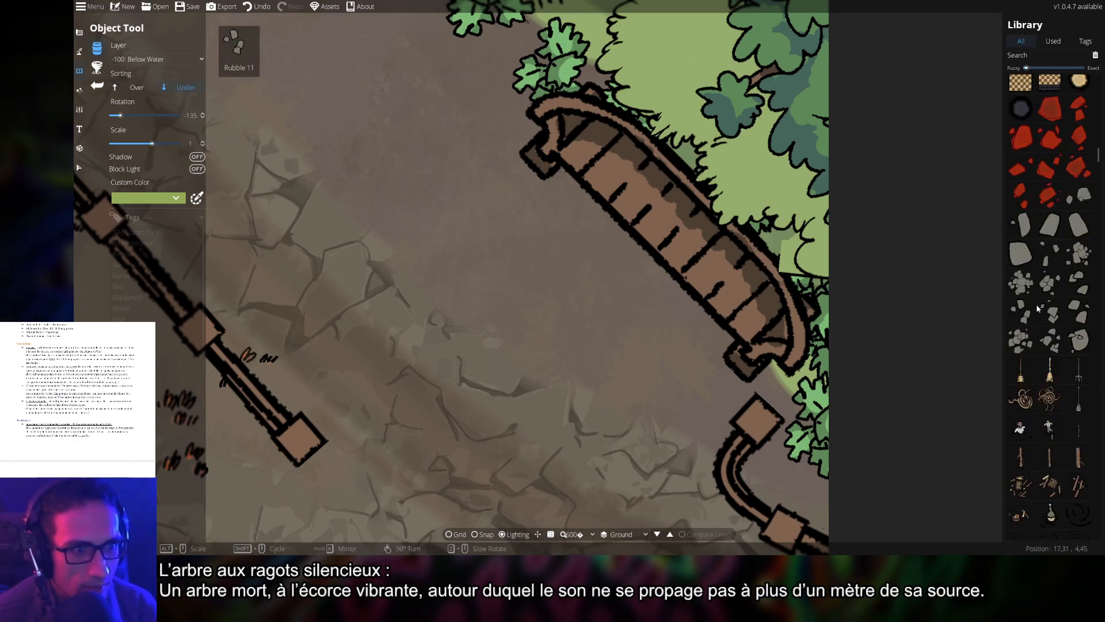
left_click(1050, 340)
scroll(635, 288, "down", 1)
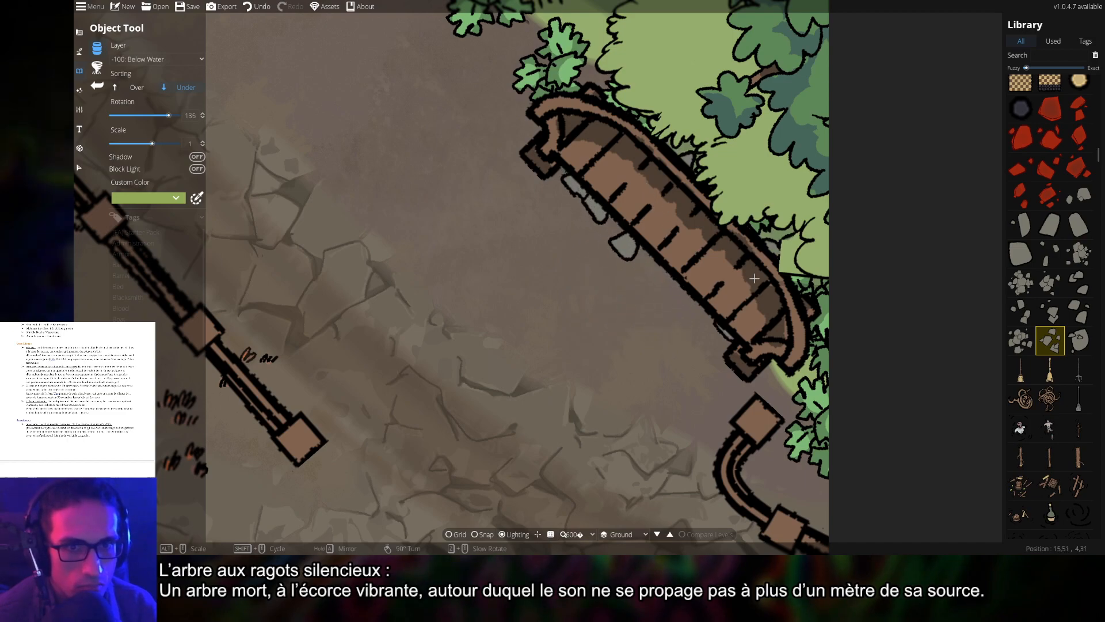
scroll(754, 278, "down", 2)
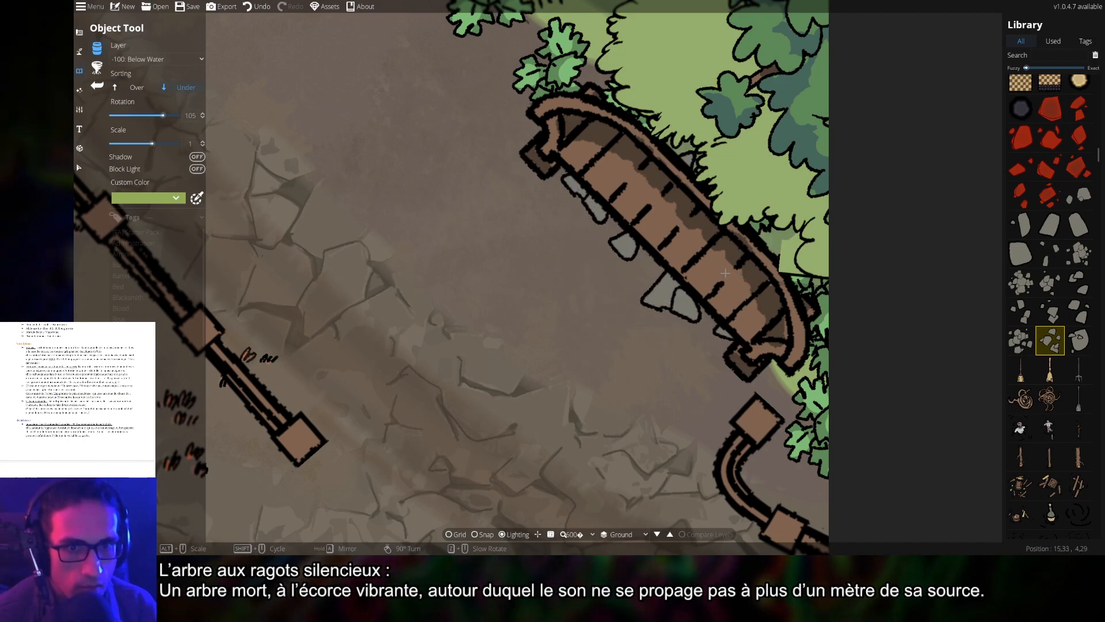
left_click(730, 269)
- Place the same rubble rotated to -135 against the front of the more easterly of the two southeast benches
left_click_drag(699, 432, 491, 123)
left_click_drag(495, 314, 765, 81)
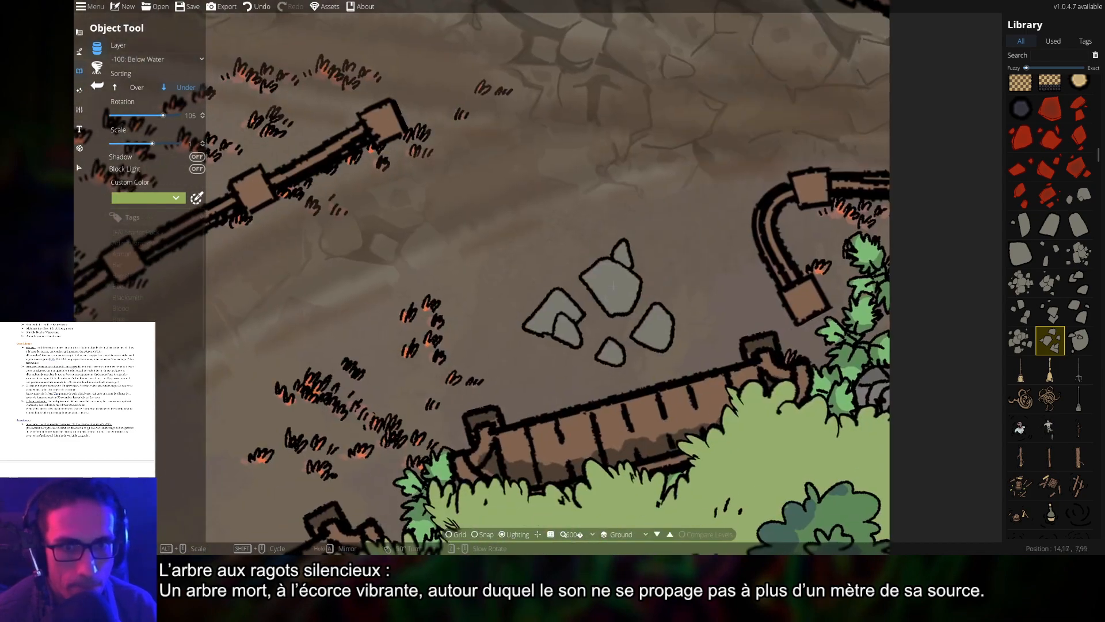
left_click_drag(613, 285, 713, 153)
scroll(672, 242, "up", 7)
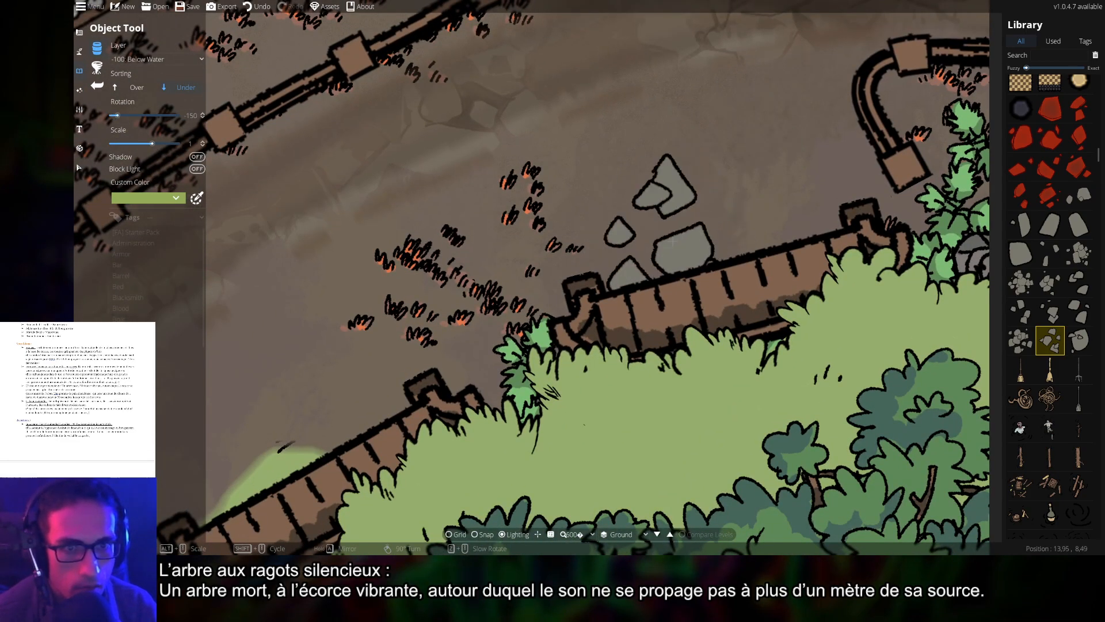
scroll(673, 242, "up", 1)
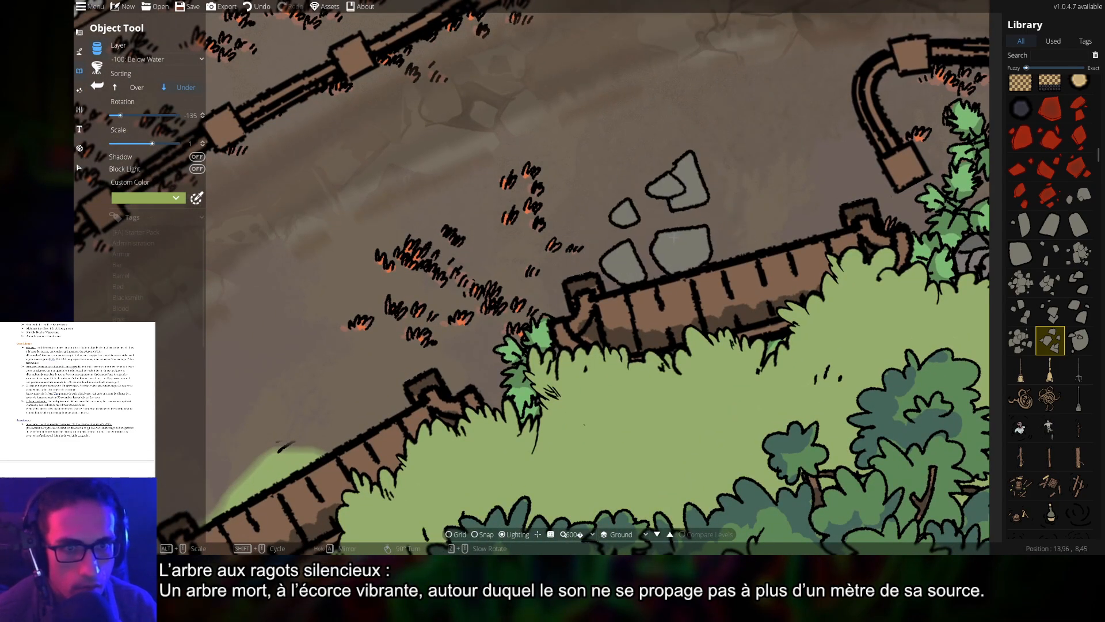
- Choose a different rubble set and place it twice along the other southeast bench, rotating the second to -90
left_click(1025, 315)
left_click_drag(485, 340, 876, 205)
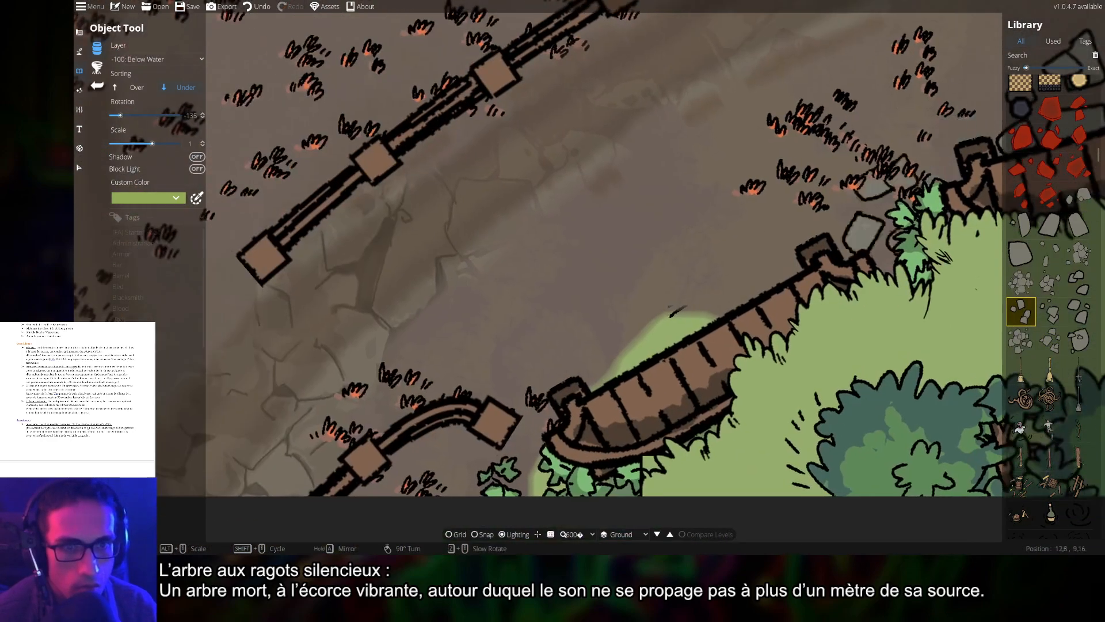
scroll(703, 323, "up", 5)
left_click_drag(818, 138, 669, 356)
scroll(669, 356, "down", 4)
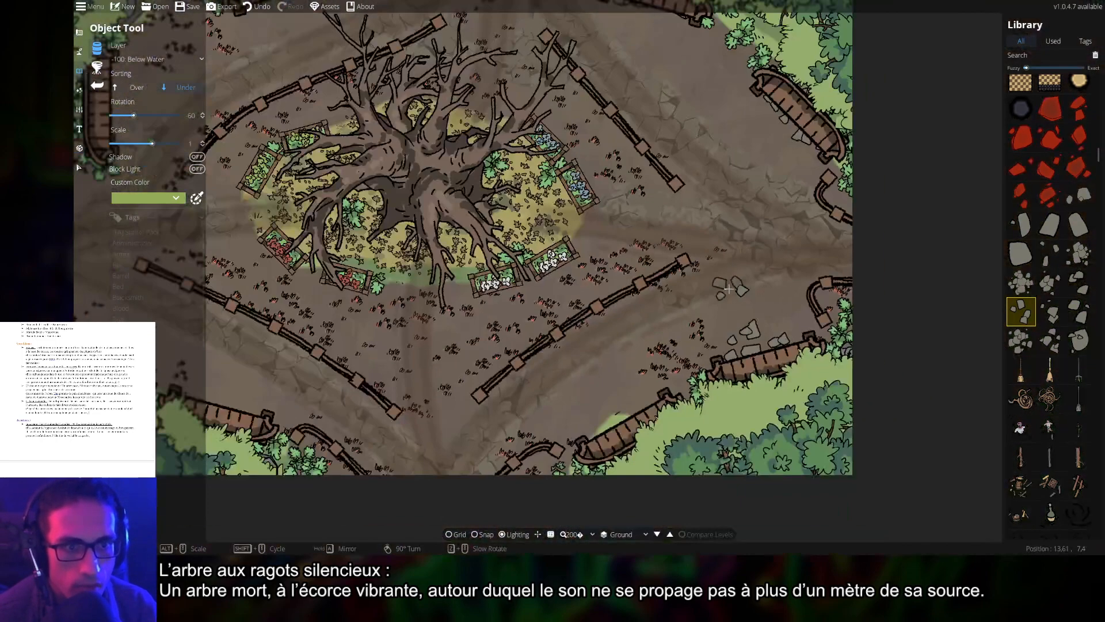
left_click_drag(728, 289, 716, 406)
left_click_drag(687, 456, 678, 201)
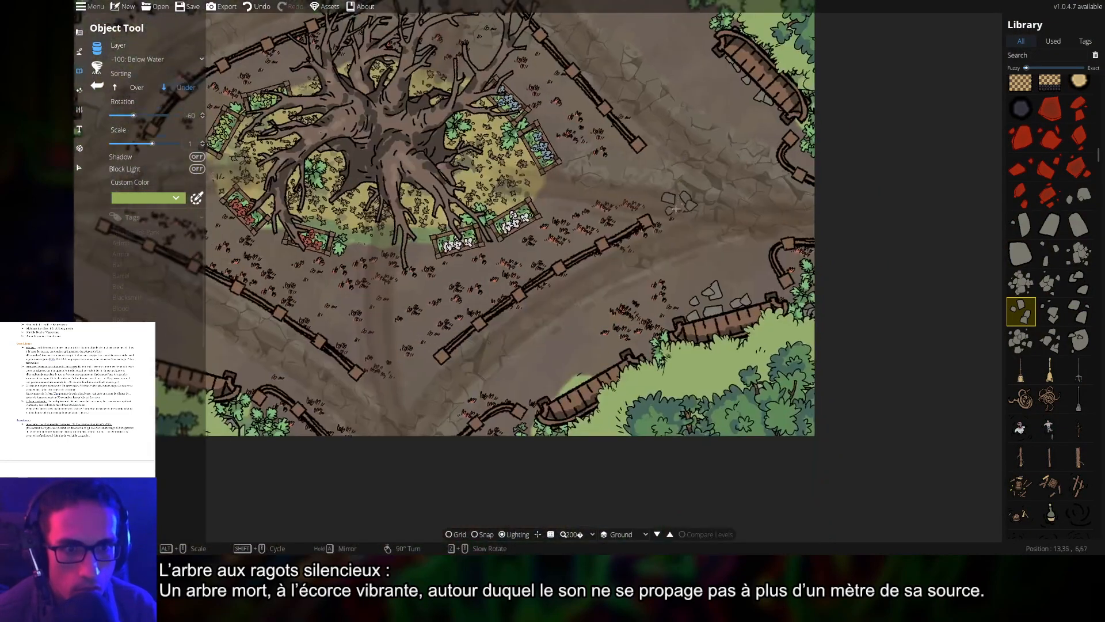
left_click_drag(634, 344, 640, 333)
scroll(641, 346, "up", 6)
scroll(639, 308, "up", 3)
scroll(639, 308, "up", 12)
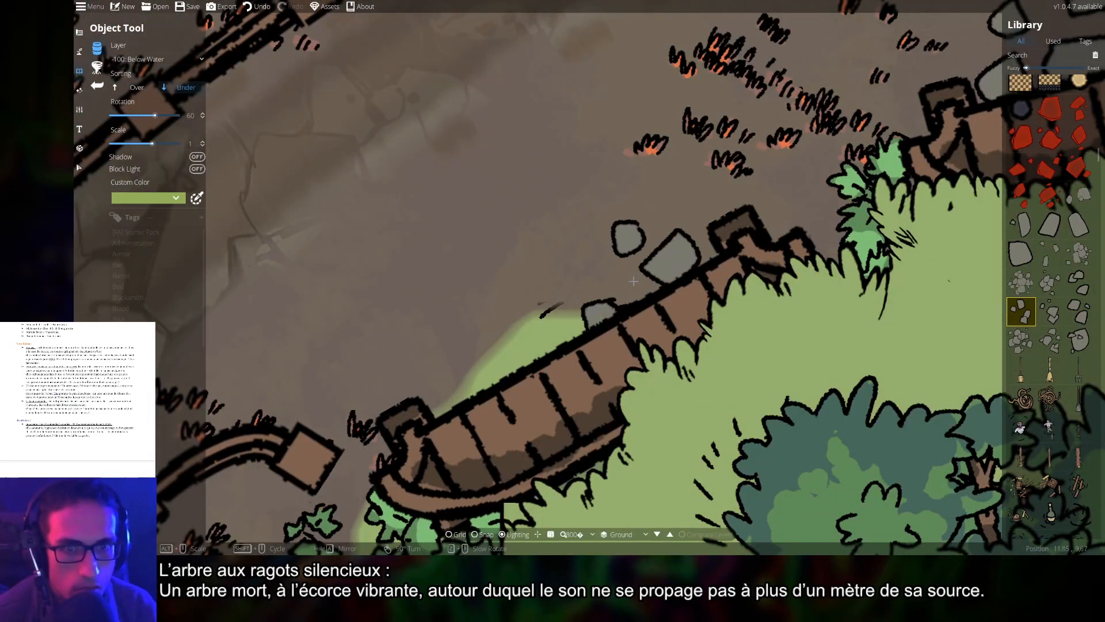
left_click(639, 308)
scroll(514, 352, "up", 7)
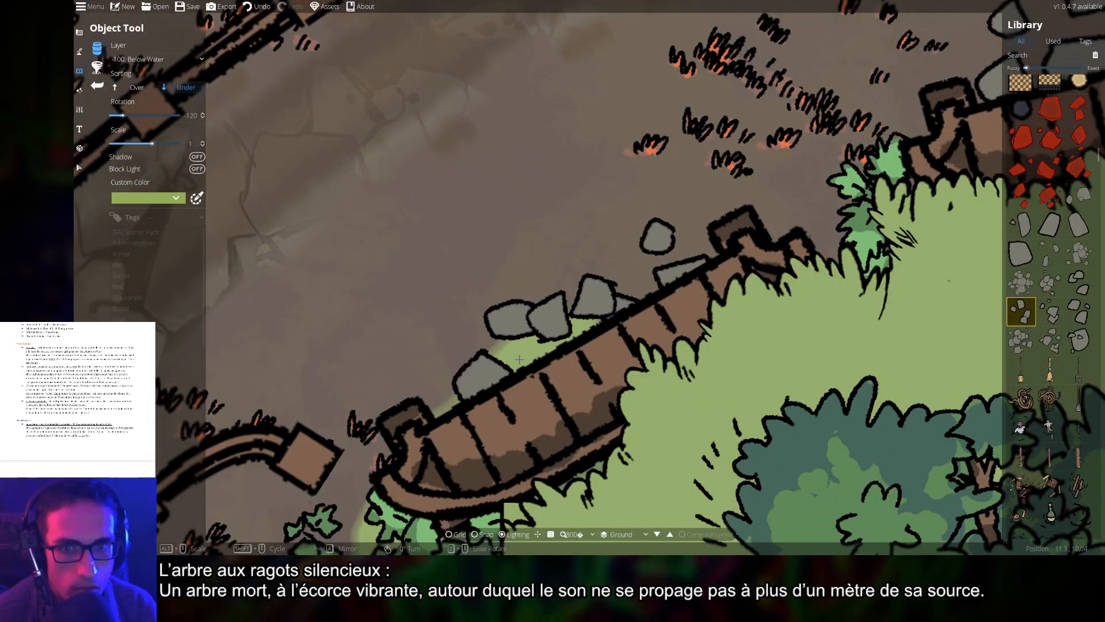
left_click(531, 394)
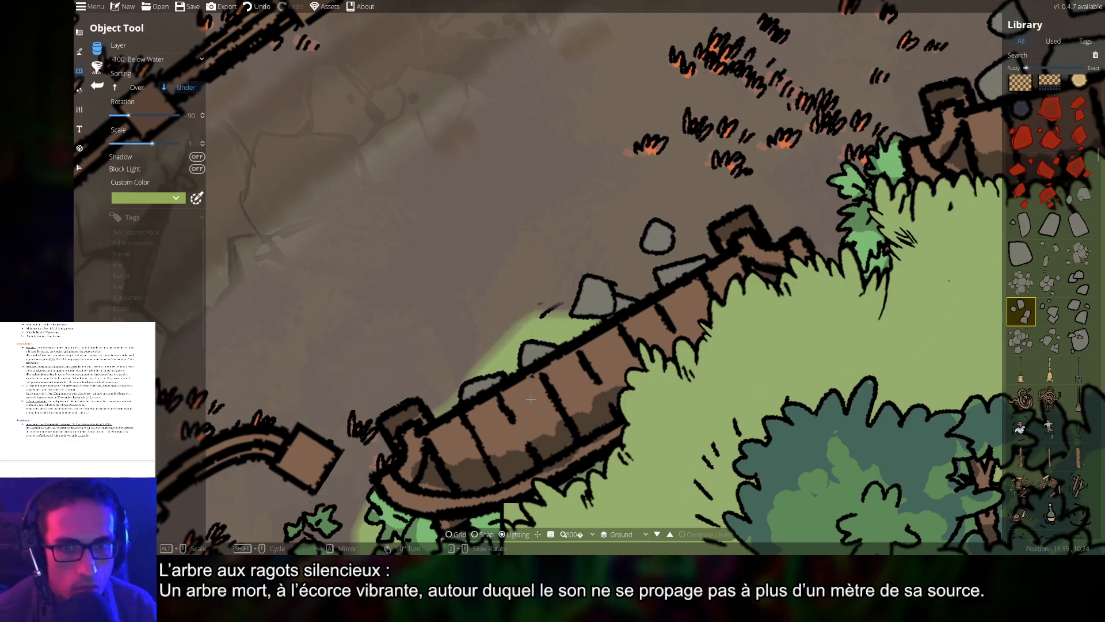
- Place two rubble sets partly beneath the front of the more westerly southwest bench, rotating the second to 45
left_click_drag(364, 316, 817, 234)
left_click_drag(529, 319, 777, 215)
left_click_drag(363, 248, 926, 316)
left_click_drag(521, 193, 855, 297)
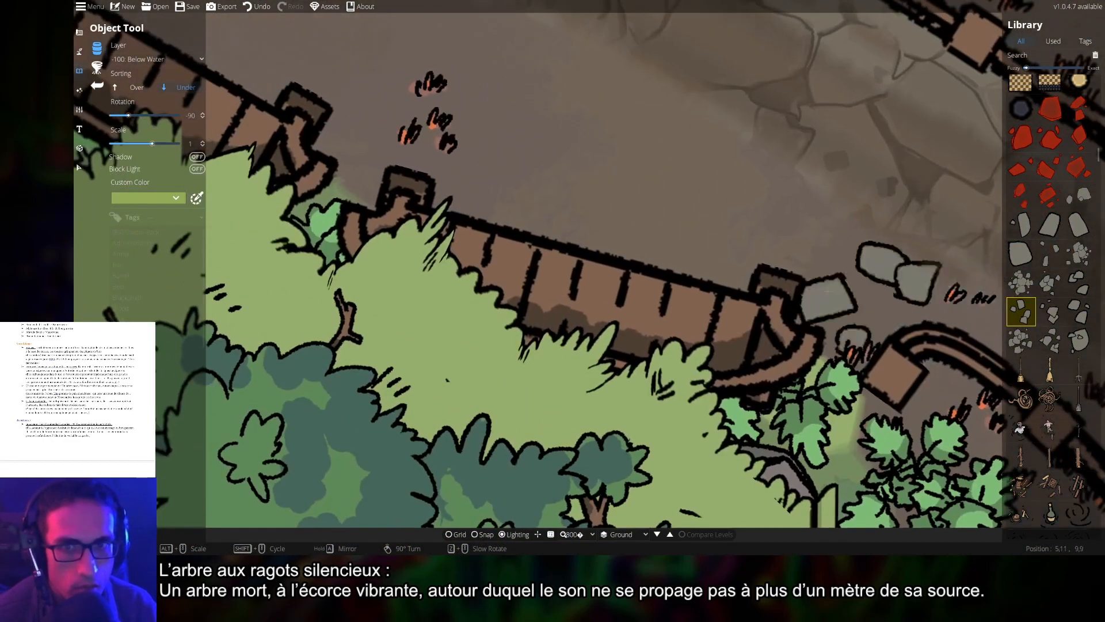
left_click_drag(607, 208, 849, 314)
left_click_drag(540, 195, 752, 305)
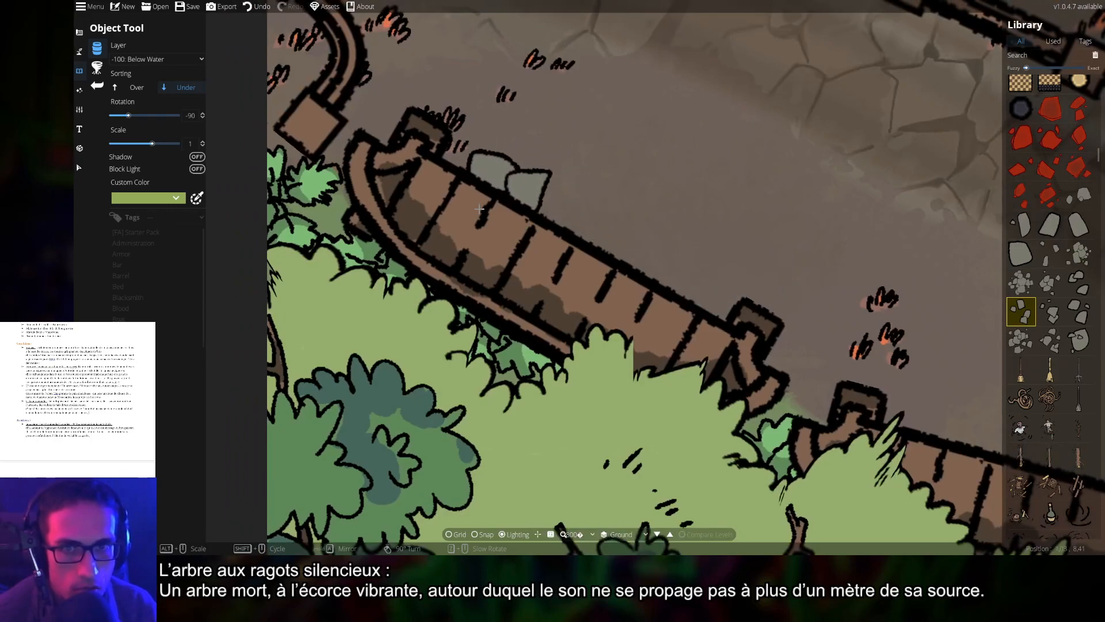
left_click(471, 190)
scroll(564, 278, "up", 9)
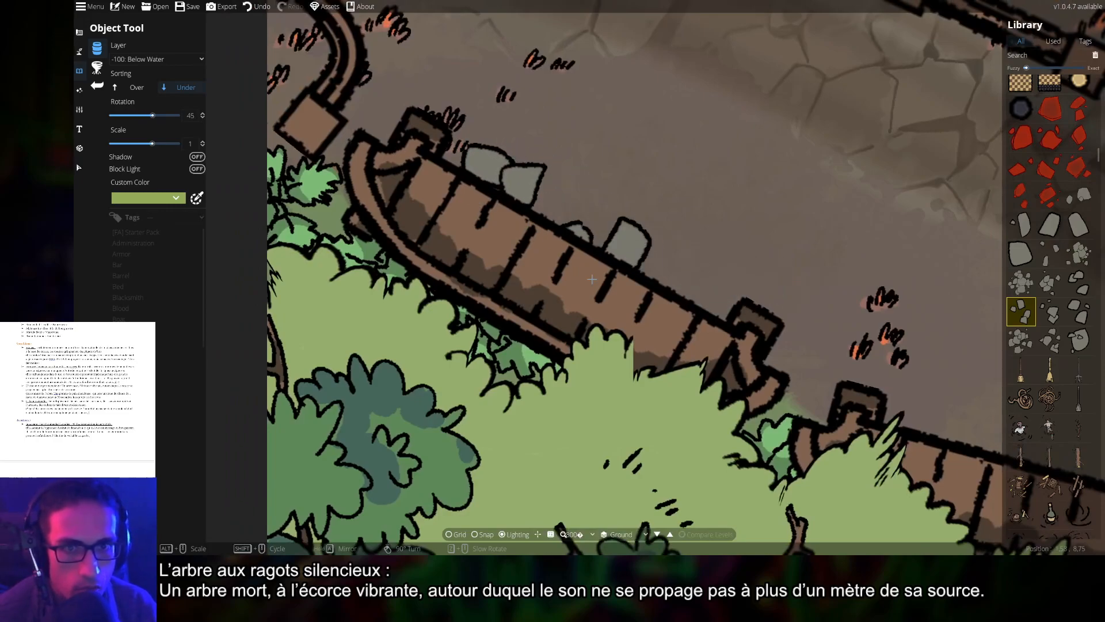
left_click(621, 291)
- Place the rubble rotated to 45 partly beneath the front side of the west bench
left_click_drag(513, 49, 915, 299)
left_click_drag(800, 98, 495, 368)
left_click_drag(835, 173, 666, 382)
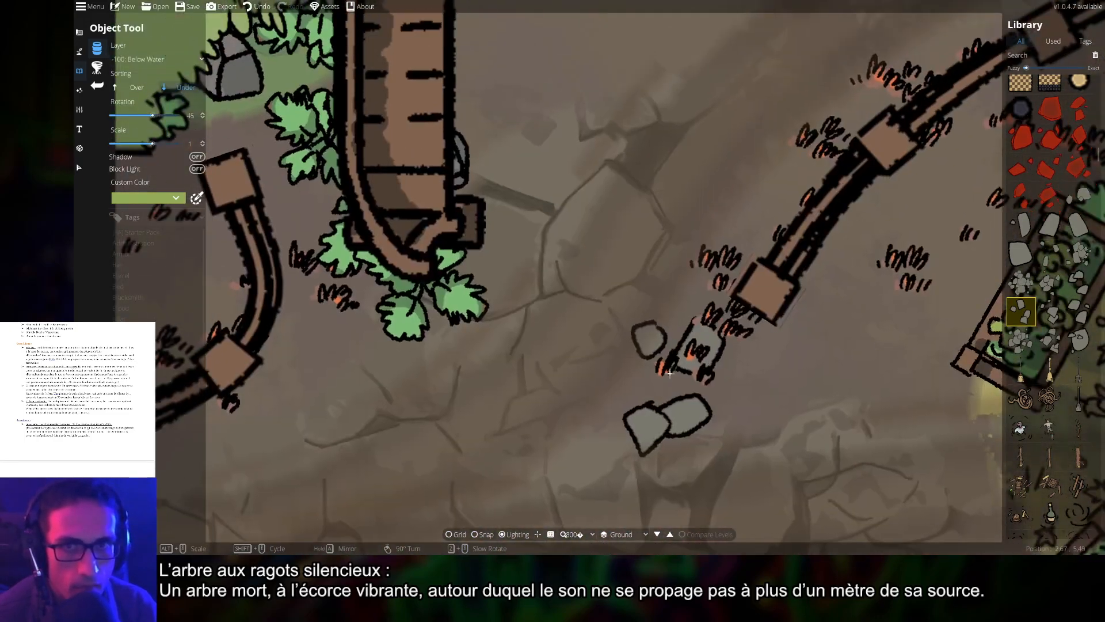
left_click_drag(639, 173, 659, 357)
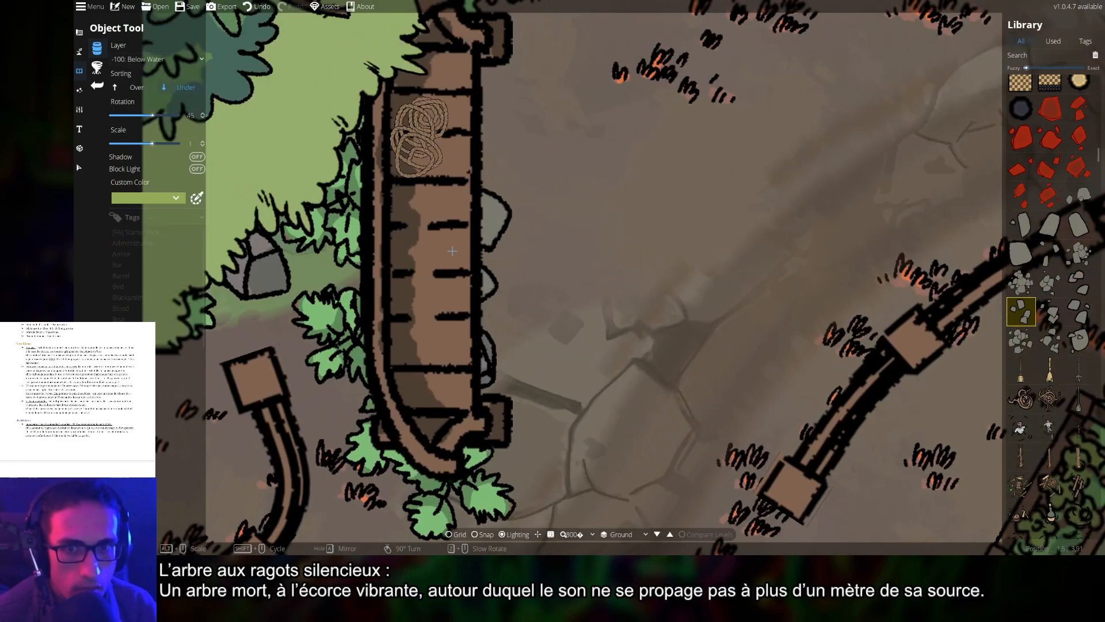
scroll(720, 242, "down", 5)
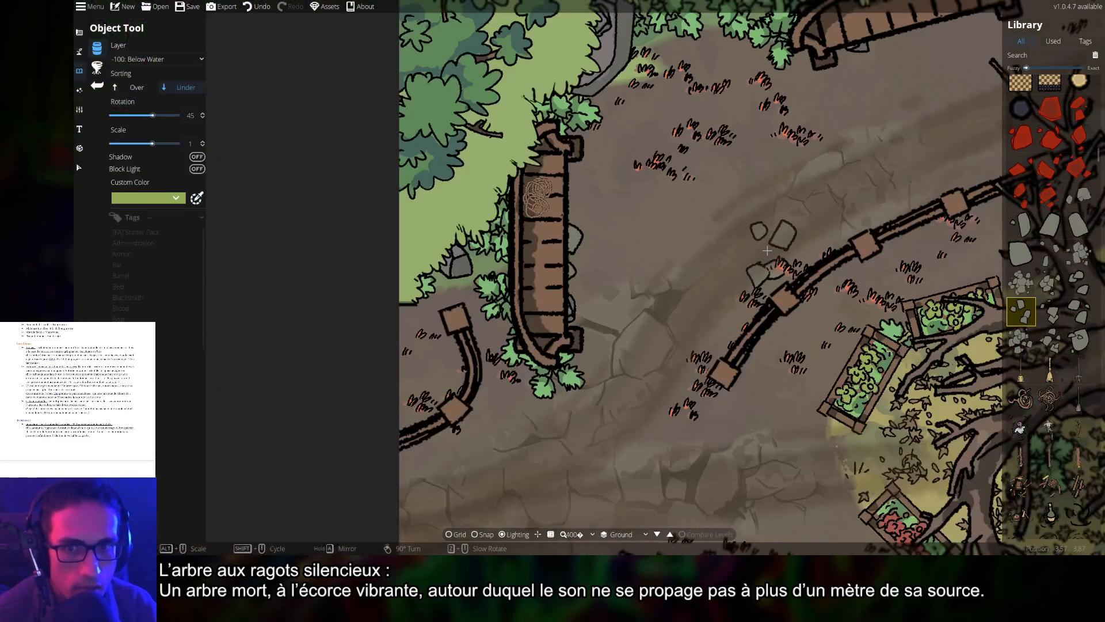
- Choose another rubble set and place it rotated to 105 partly beneath the front of the northwest bench
left_click_drag(850, 235, 563, 371)
left_click(1072, 316)
scroll(642, 220, "up", 5)
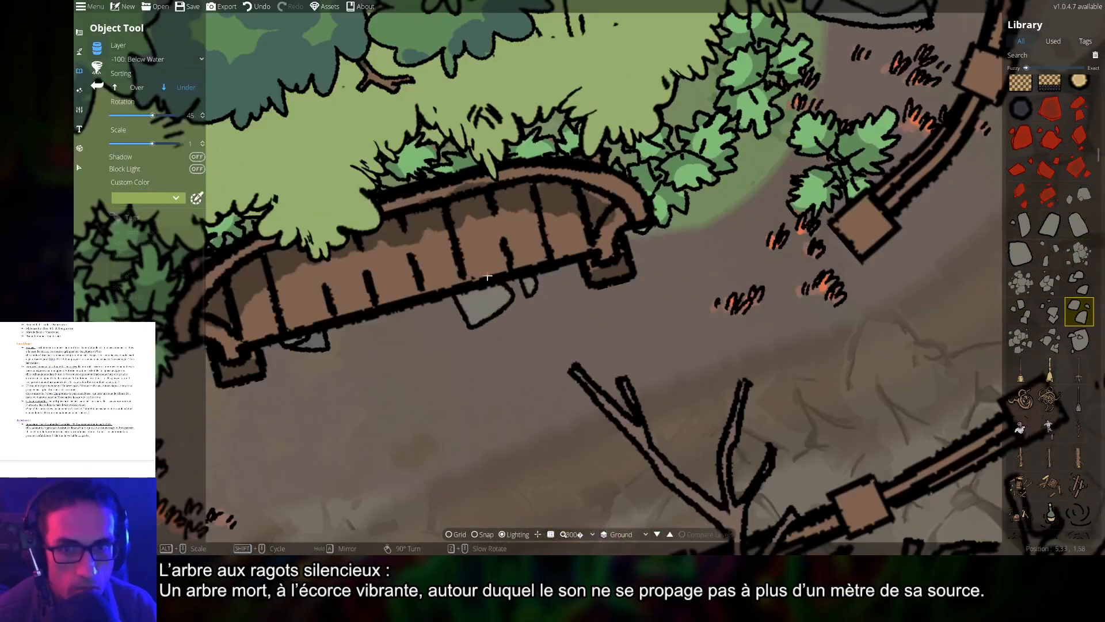
scroll(477, 275, "up", 4)
- Place rubble along the front of the northeast bench, with a further set rotated to 150 towards its east end
scroll(473, 273, "down", 5)
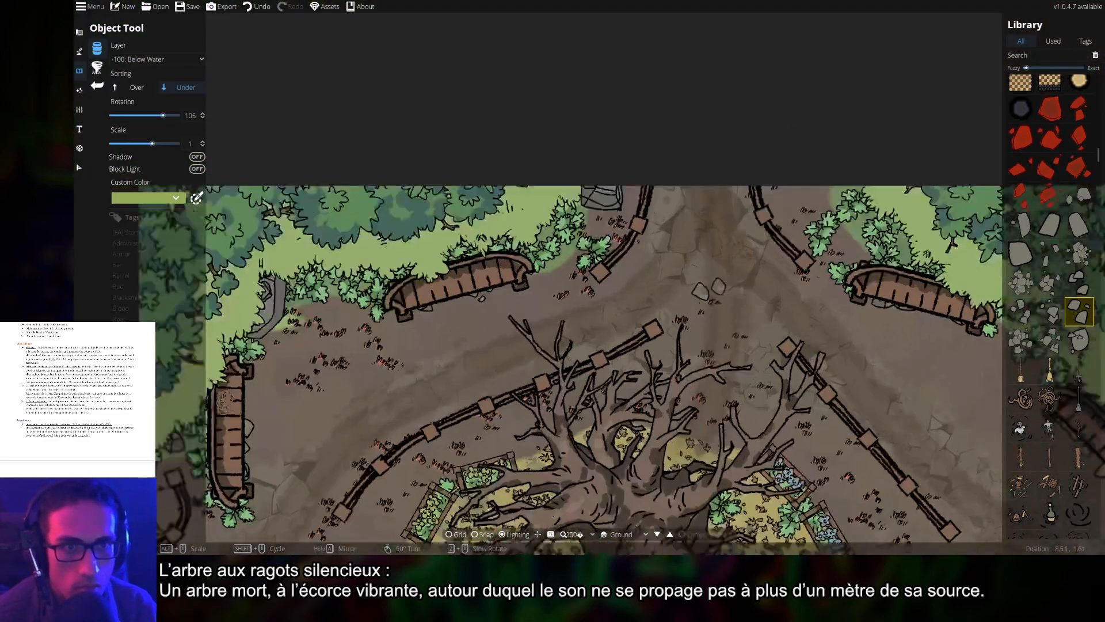
scroll(586, 293, "up", 5)
scroll(593, 282, "up", 4)
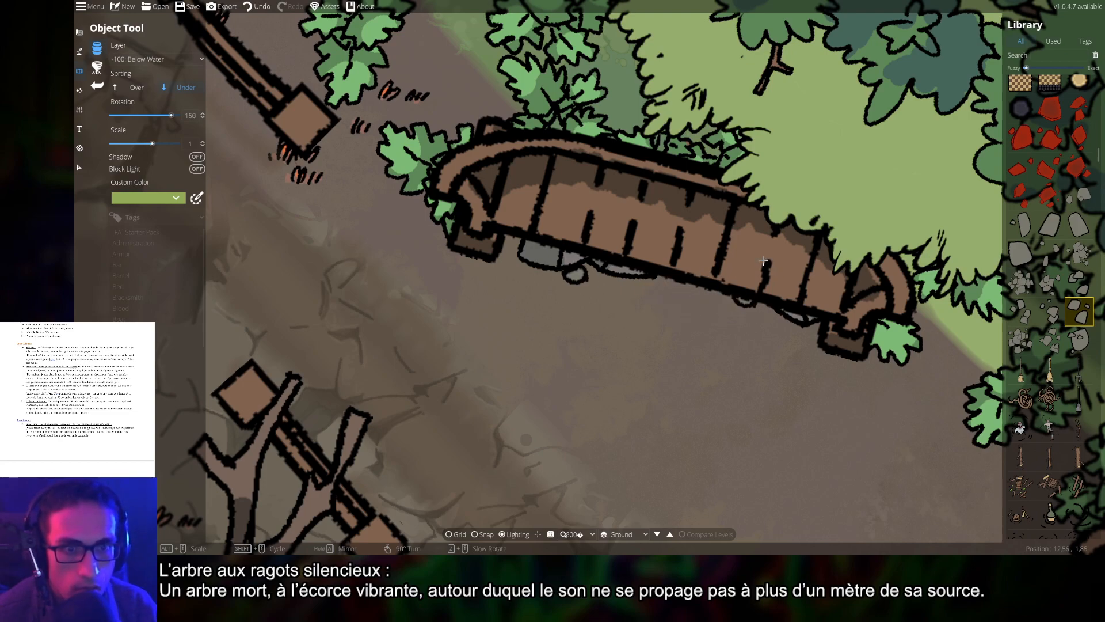
- Check the rubble and boulders around the benches and paths across the whole square
left_click_drag(950, 423, 483, 202)
scroll(560, 248, "down", 2)
left_click_drag(712, 352, 647, 170)
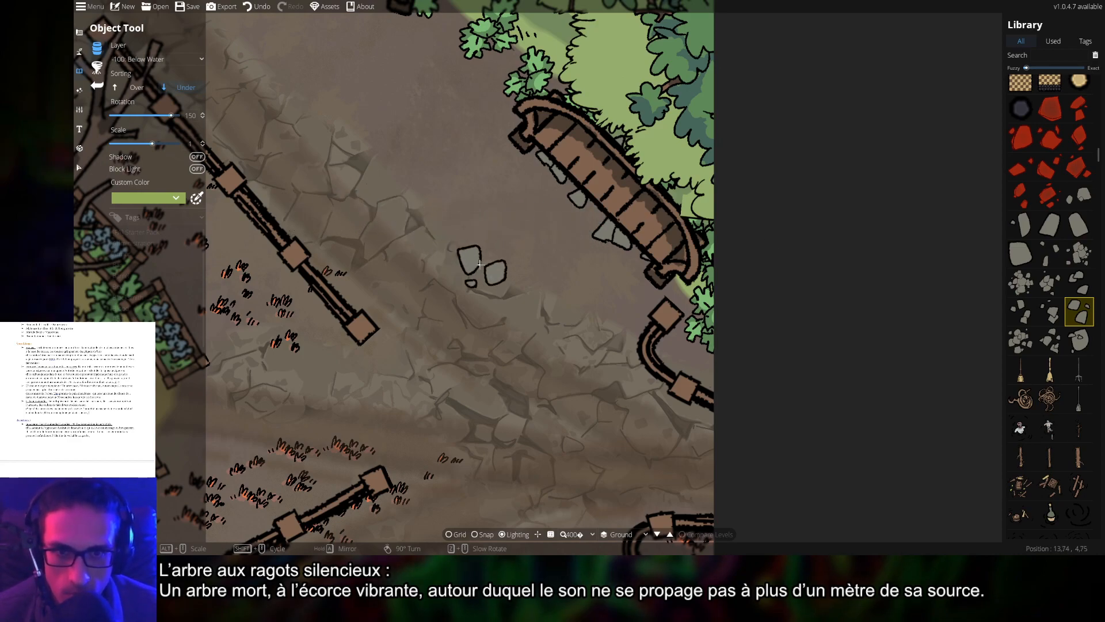
left_click_drag(454, 306, 572, 208)
left_click_drag(542, 299, 714, 196)
left_click_drag(441, 437, 740, 247)
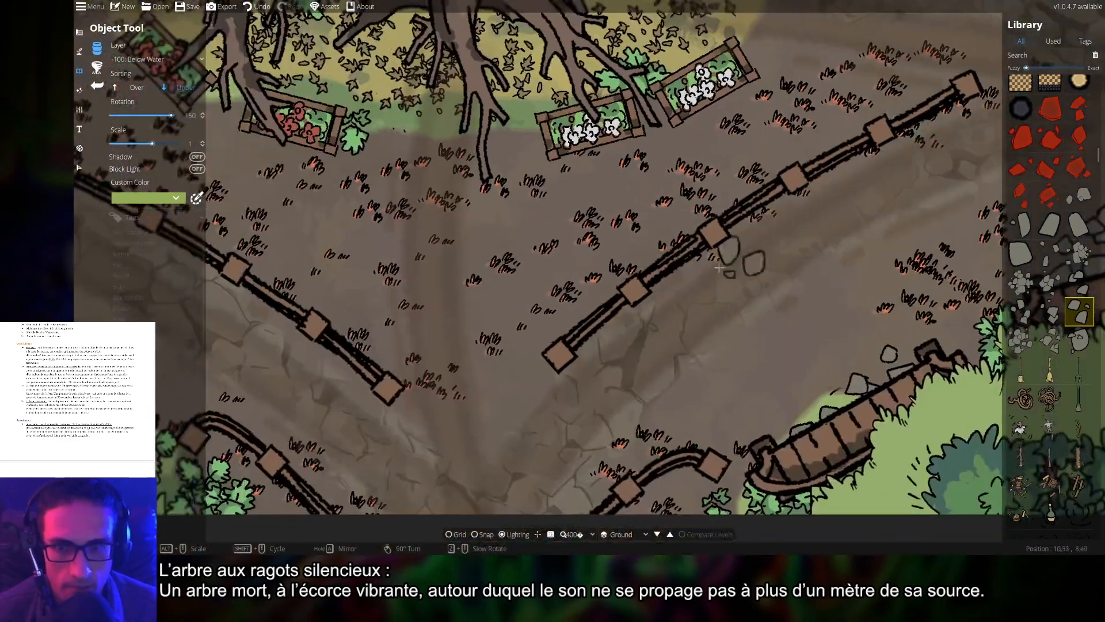
left_click_drag(486, 350, 717, 179)
left_click_drag(276, 138, 740, 322)
scroll(739, 323, "down", 5)
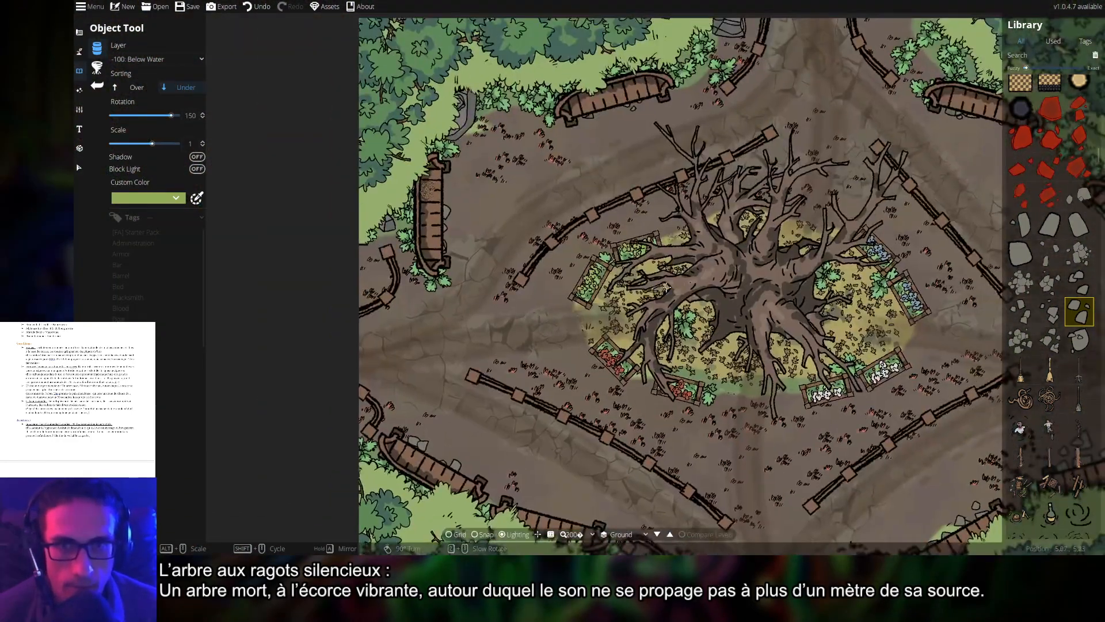
left_click_drag(645, 335, 375, 243)
left_click_drag(646, 248, 761, 406)
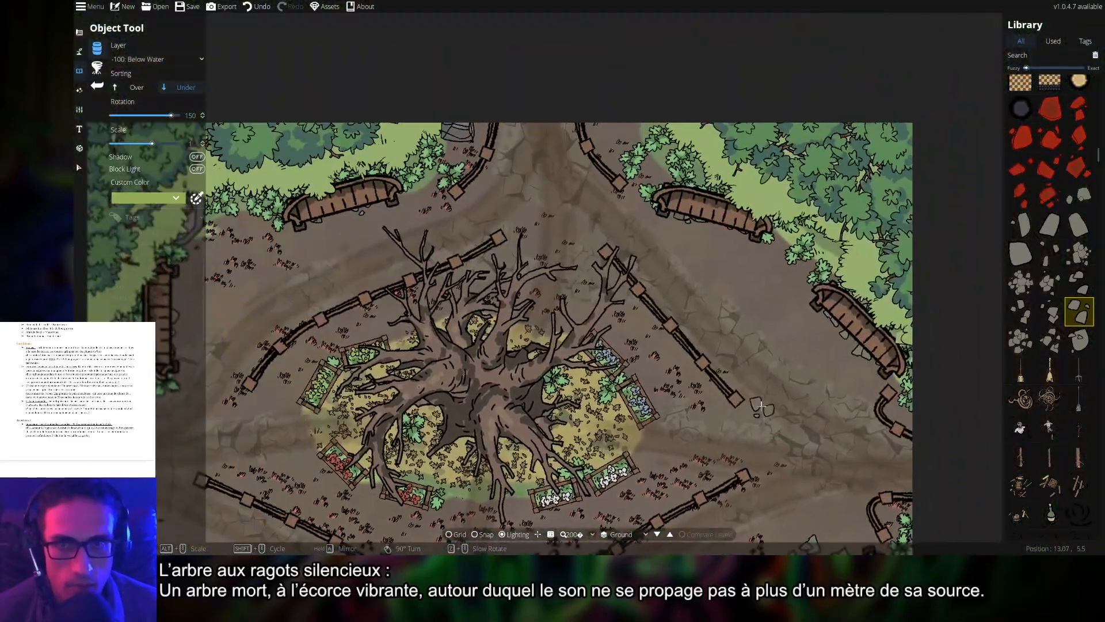
left_click_drag(671, 244, 800, 392)
scroll(600, 271, "up", 1)
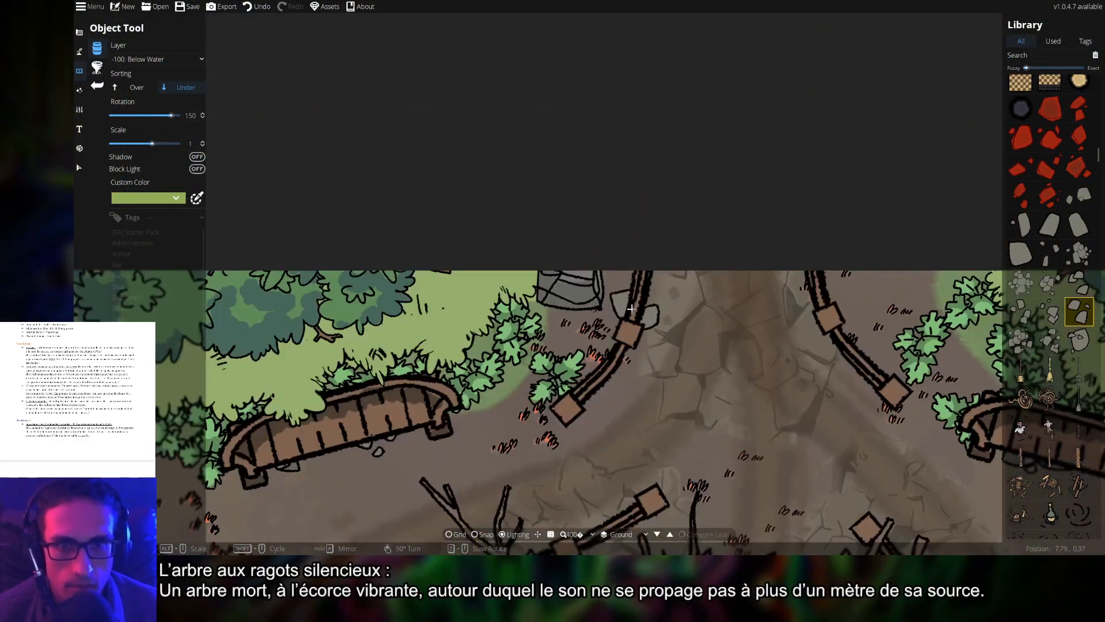
scroll(612, 274, "up", 2)
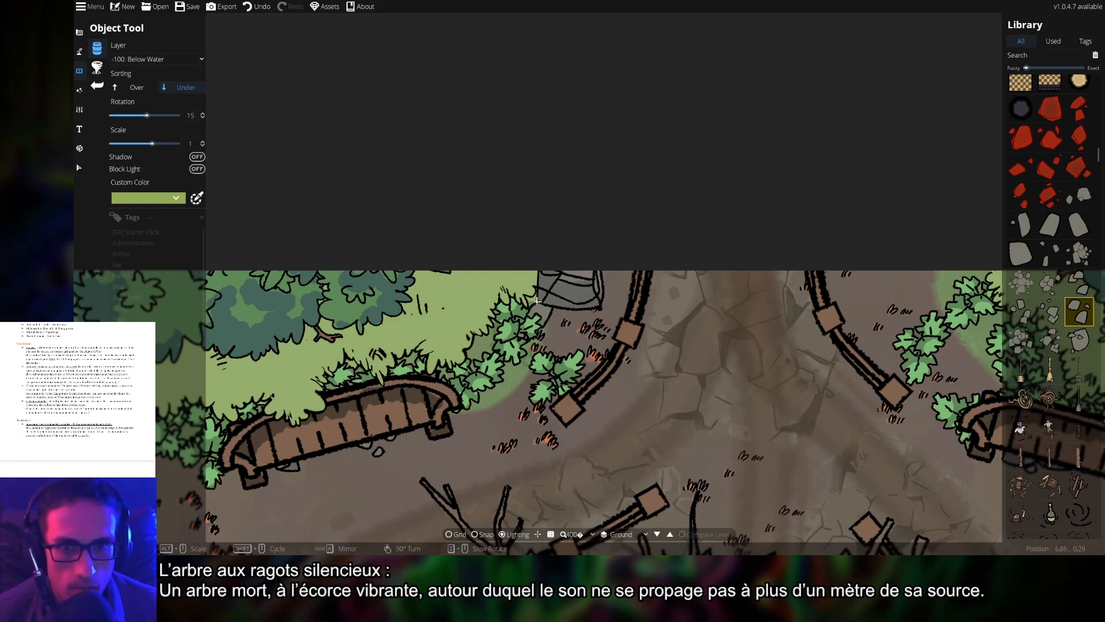
scroll(530, 306, "up", 2)
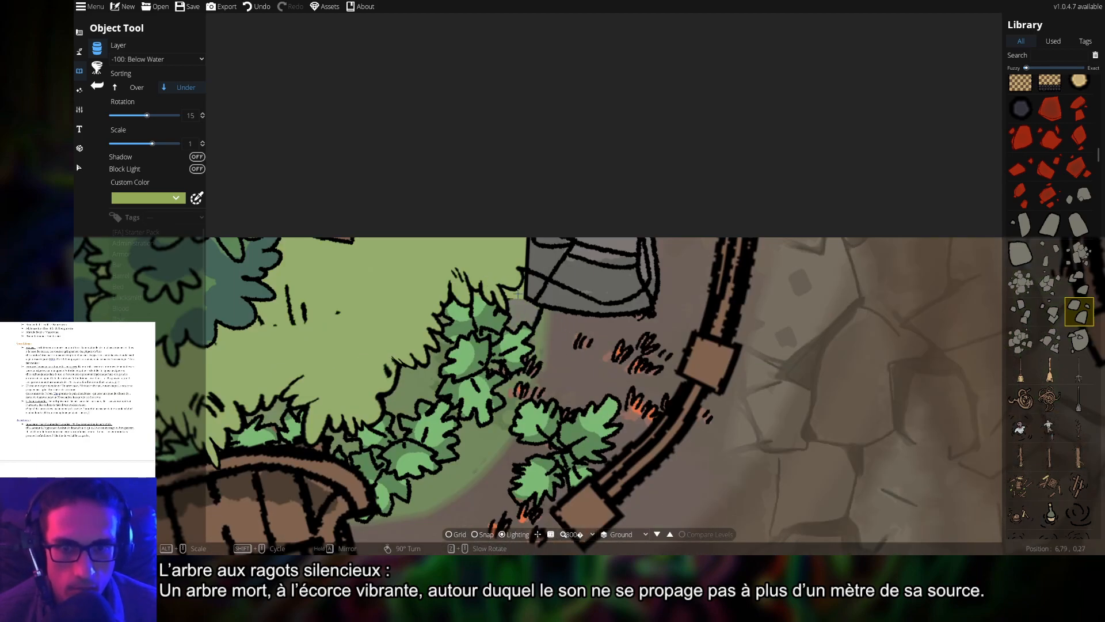
scroll(529, 301, "up", 4)
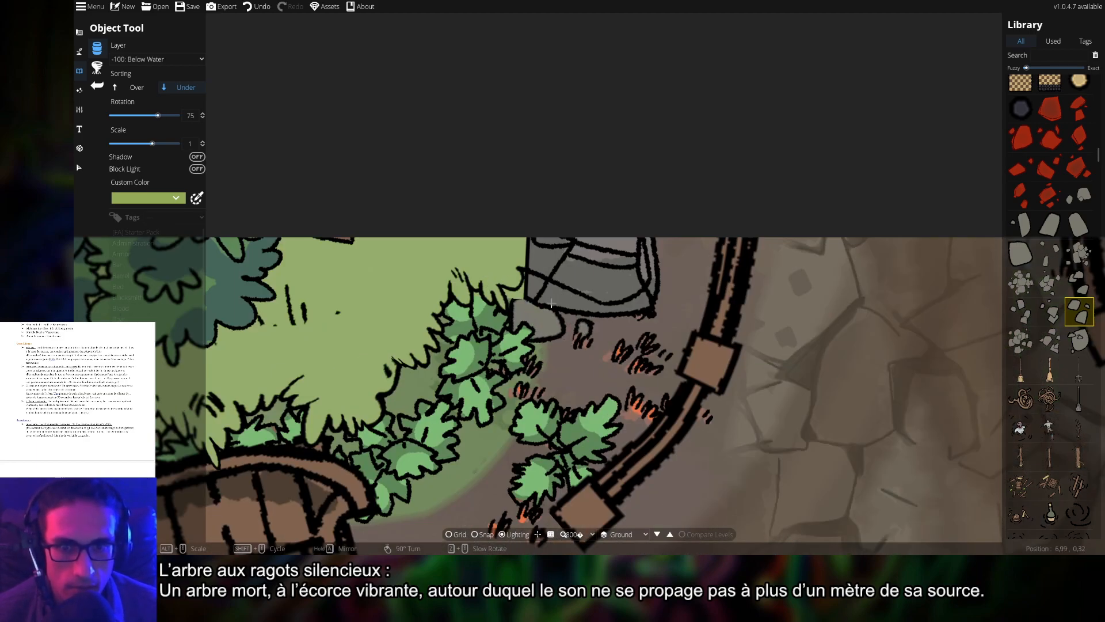
scroll(894, 337, "down", 4)
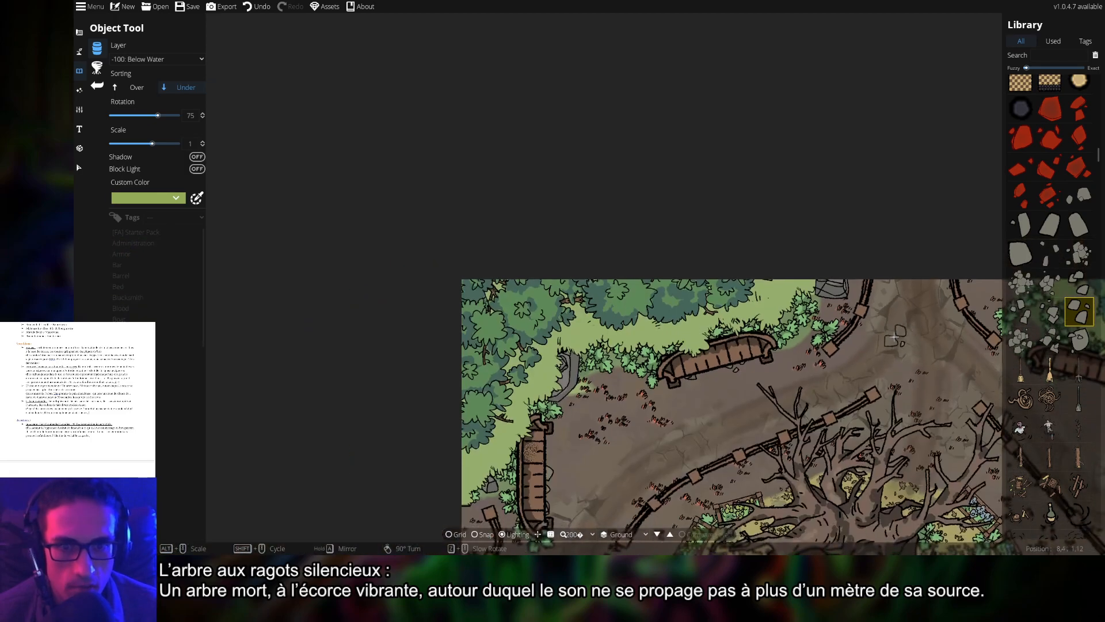
- Place the rubble rotated to 105 between the north path's east fence and the nearby bushes
left_click_drag(894, 337, 528, 320)
scroll(853, 326, "up", 4)
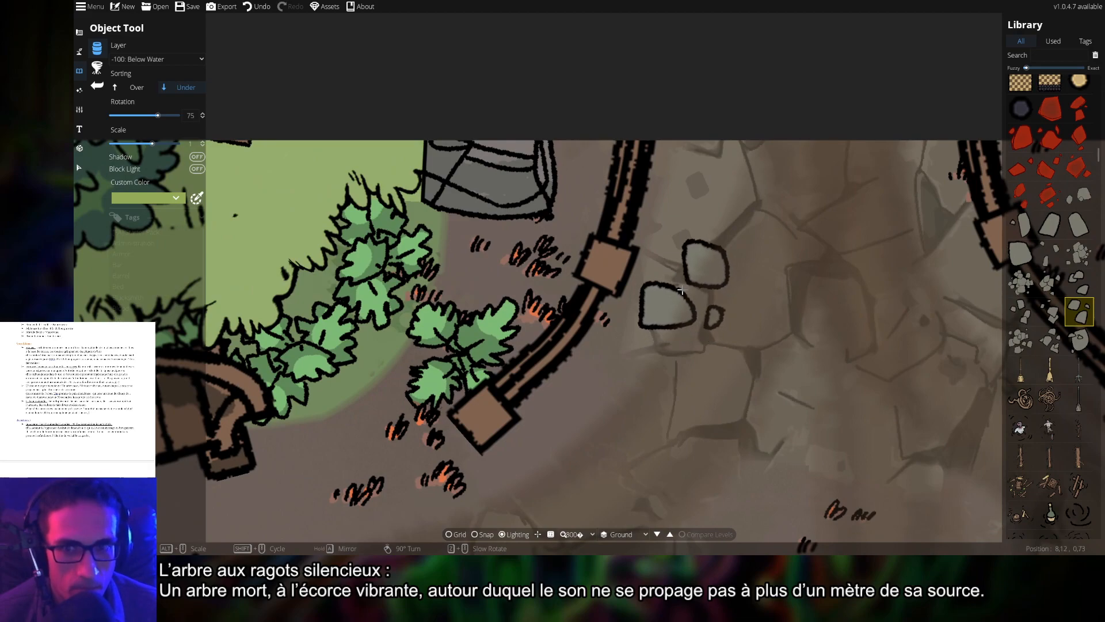
left_click_drag(820, 292, 467, 258)
left_click_drag(673, 269, 419, 256)
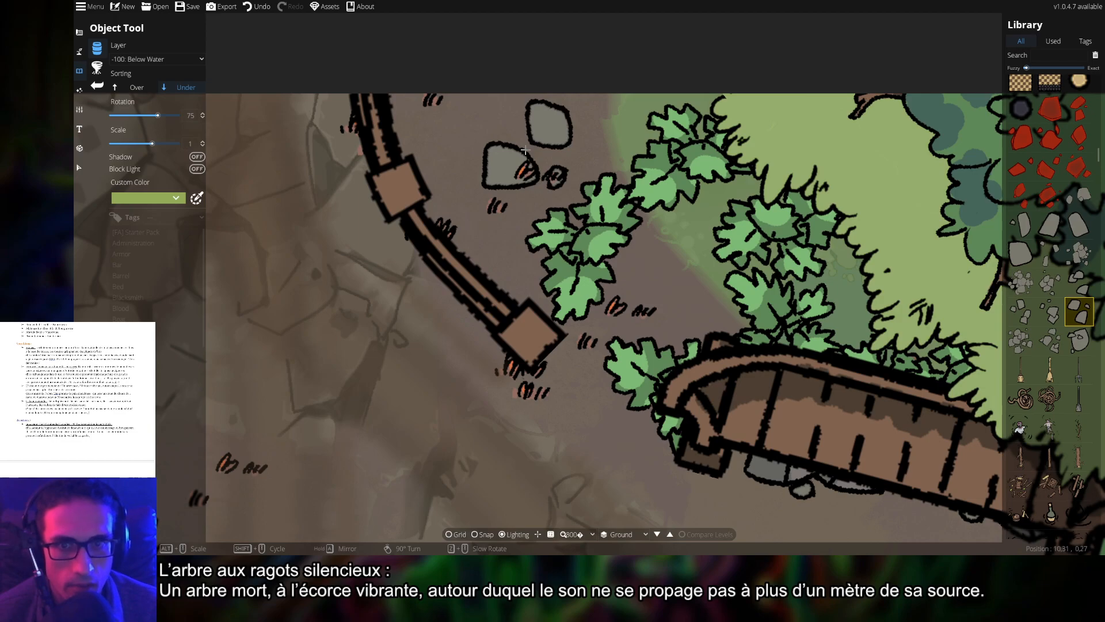
scroll(490, 145, "up", 2)
scroll(470, 144, "down", 8)
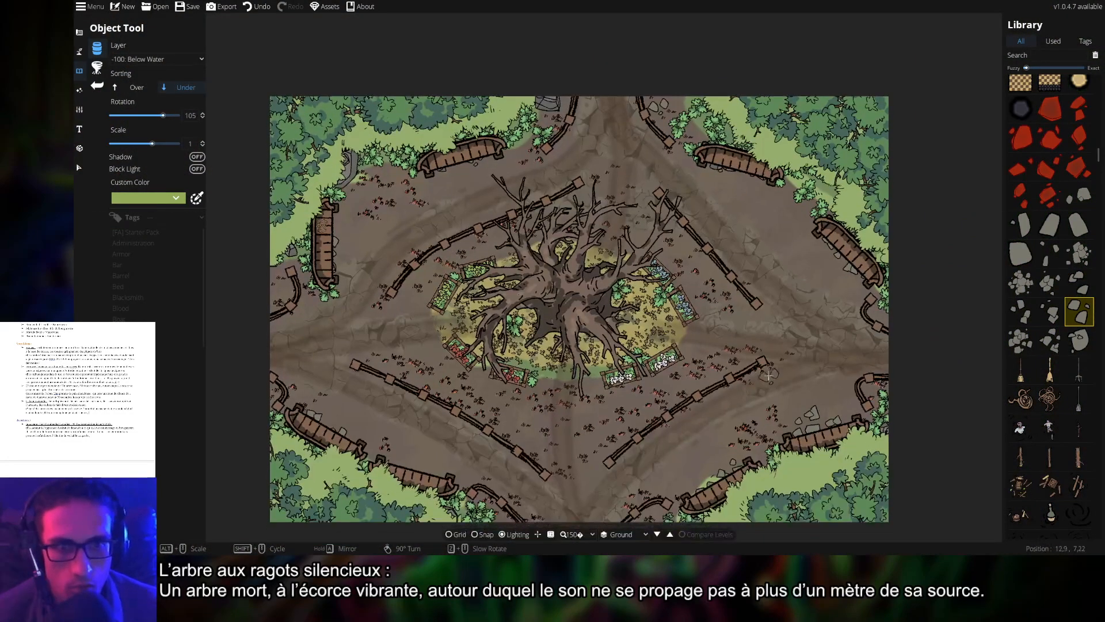
- Search the object library for shadow to select the round soft shadow, and save the map
left_click_drag(769, 376, 775, 245)
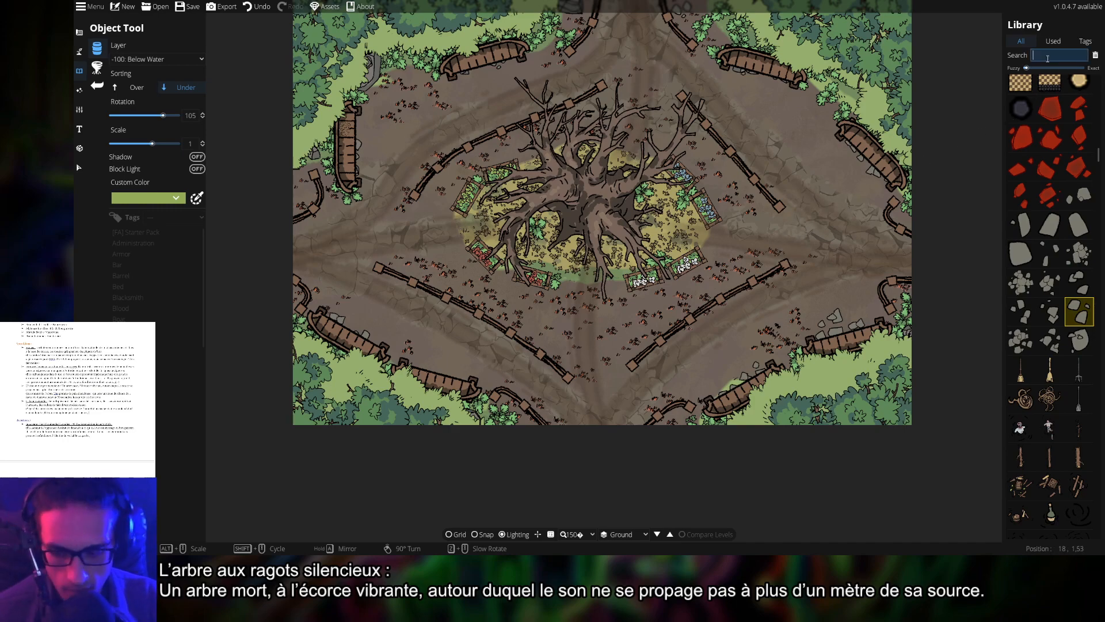
type("ow")
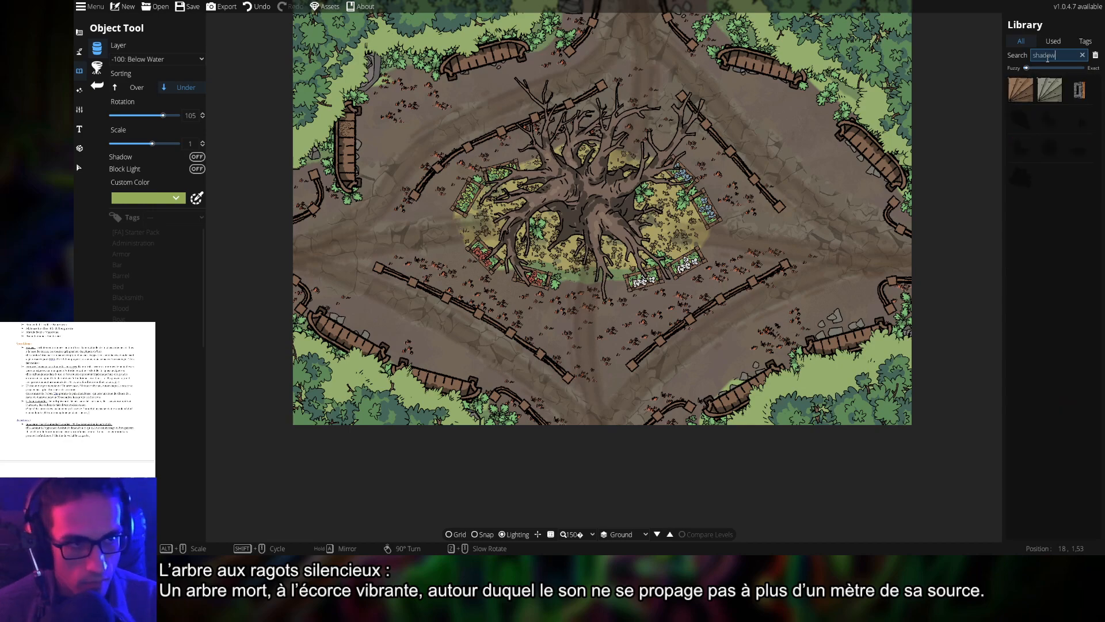
left_click(1050, 148)
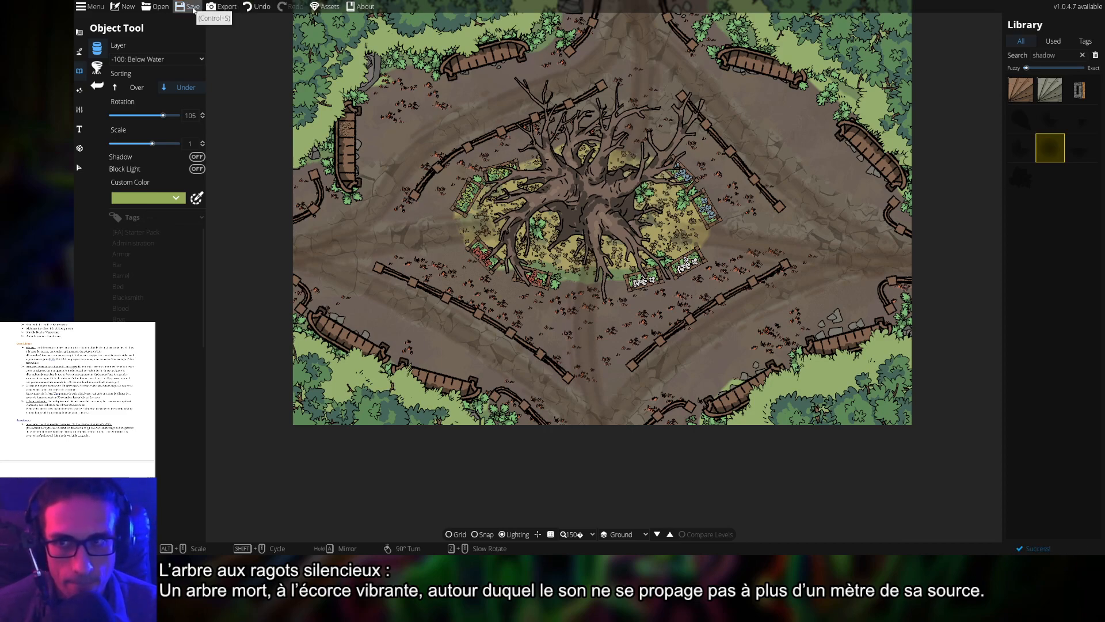
- Configure a light with range 20 and intensity 0.9, comparing the light styles and keeping the broad soft one
scroll(734, 196, "down", 4)
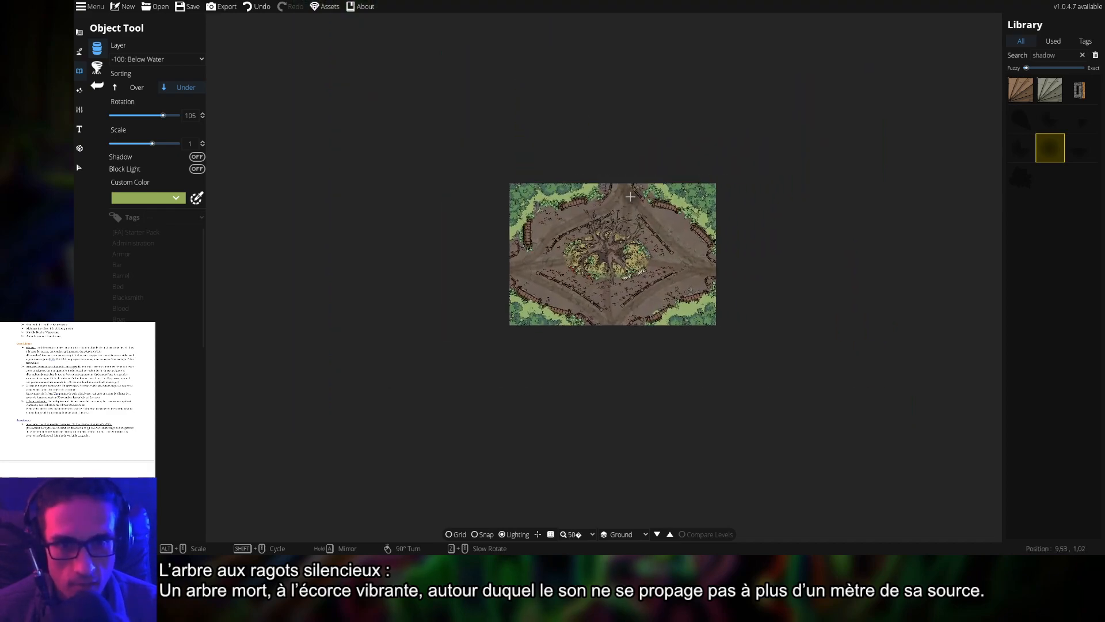
scroll(631, 197, "up", 2)
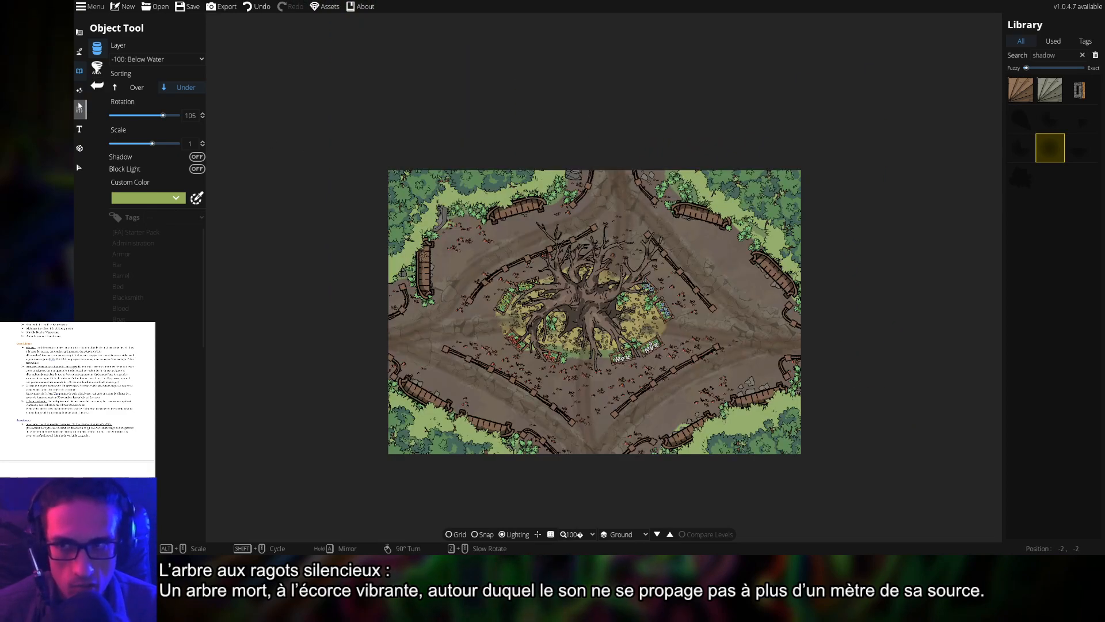
left_click(80, 90)
left_click(98, 68)
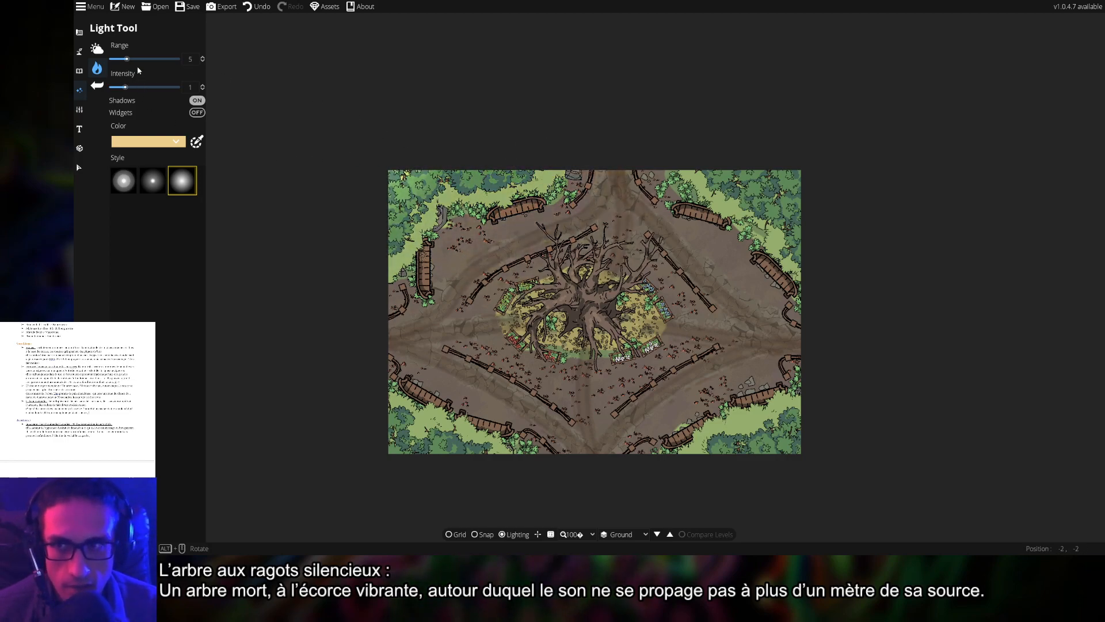
left_click_drag(127, 59, 240, 67)
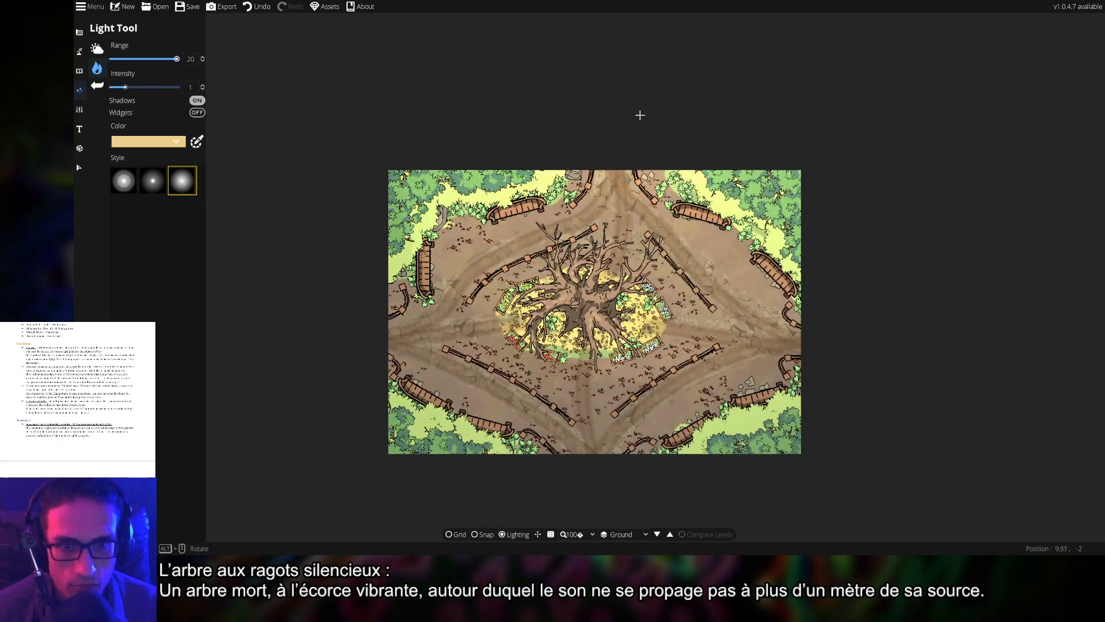
left_click(153, 181)
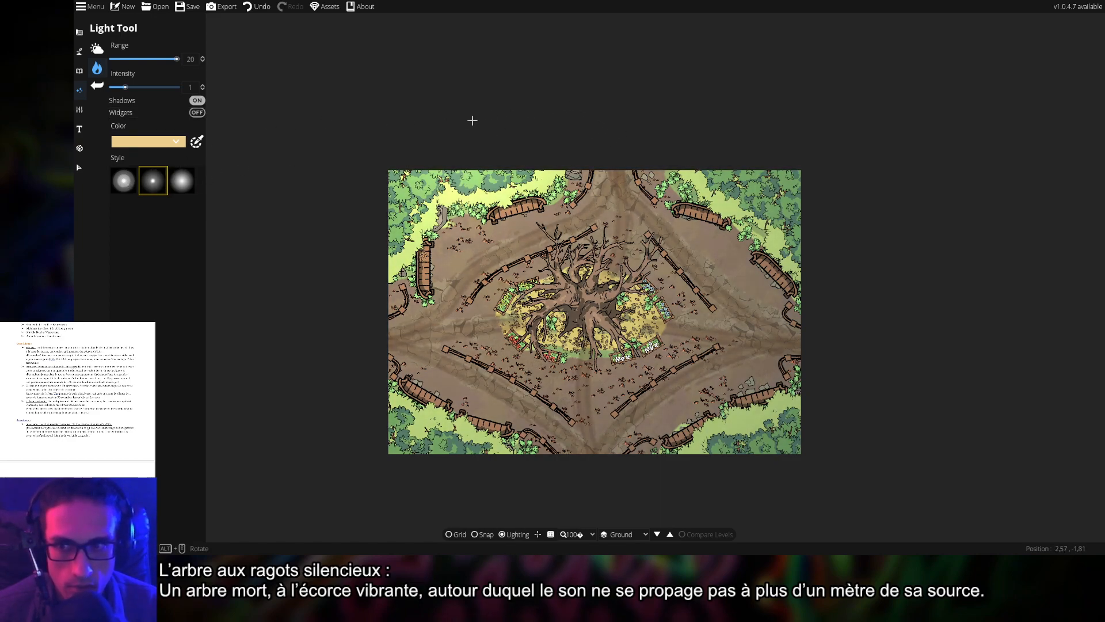
left_click(182, 181)
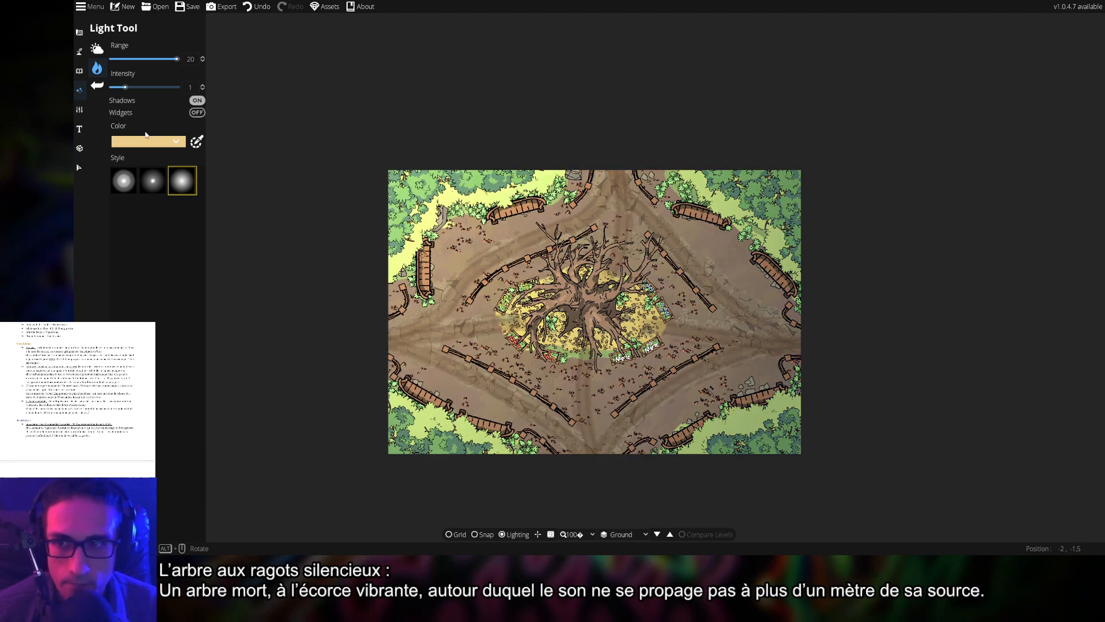
mouse_move(126, 87)
left_mouse_down()
mouse_move(180, 88)
mouse_move(122, 87)
left_mouse_up()
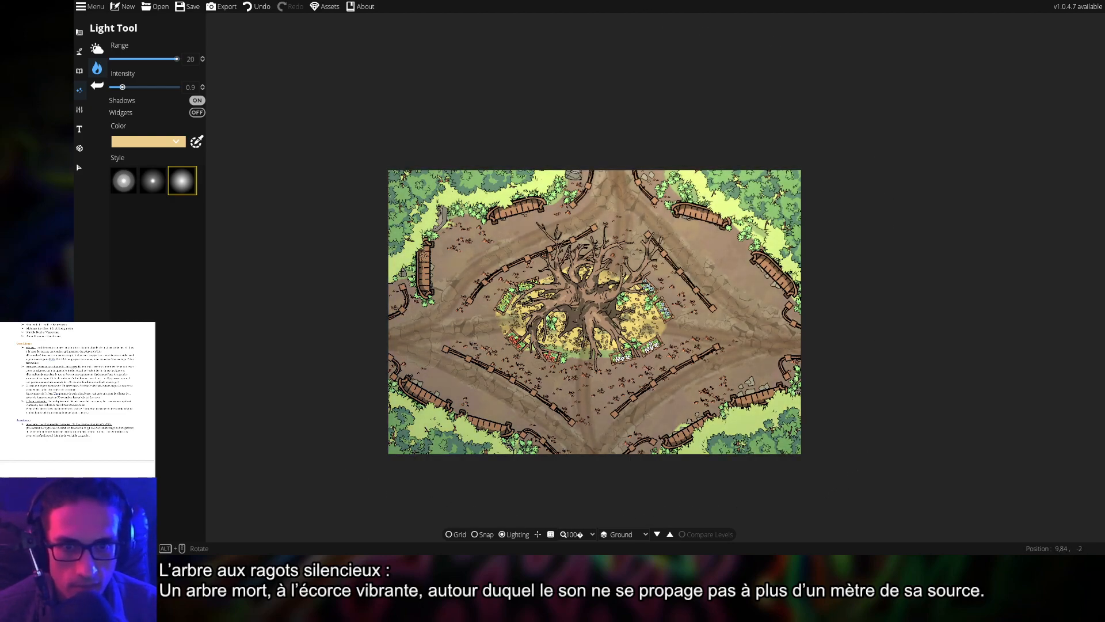
- Preview how the light falls across the whole square from different points around the map's edge
scroll(582, 308, "up", 2)
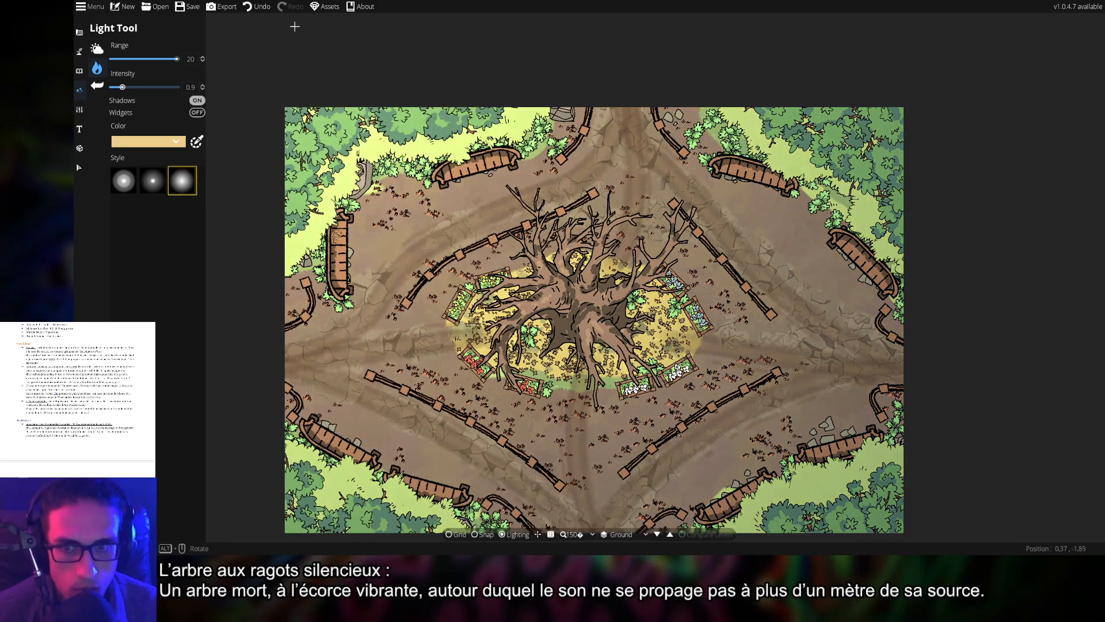
left_click_drag(576, 299, 591, 102)
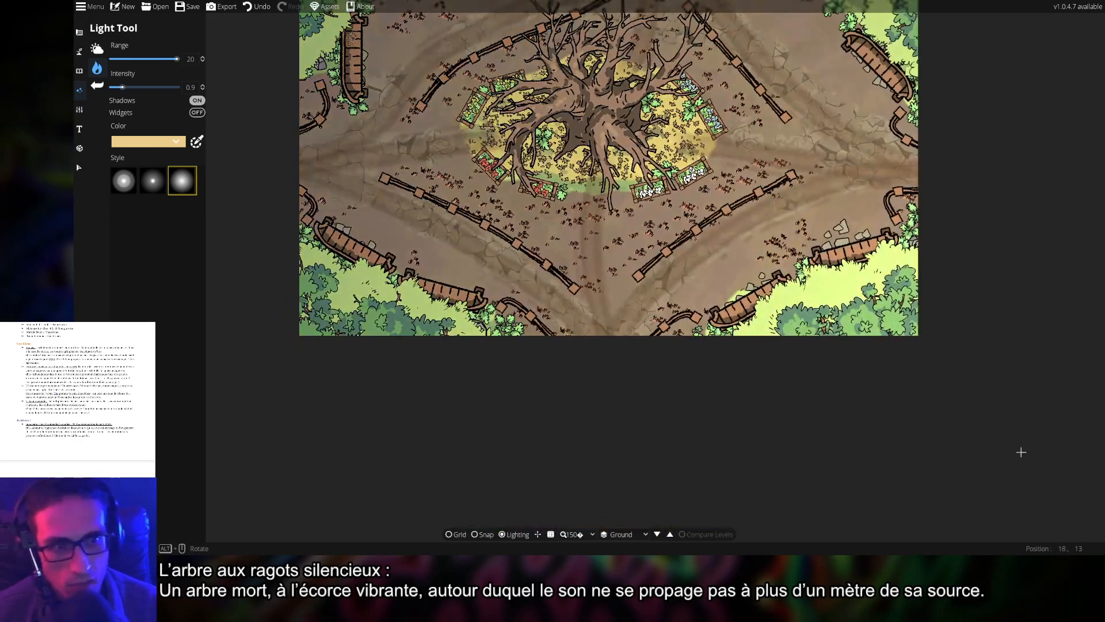
left_click_drag(993, 289, 928, 422)
left_click_drag(933, 161, 967, 252)
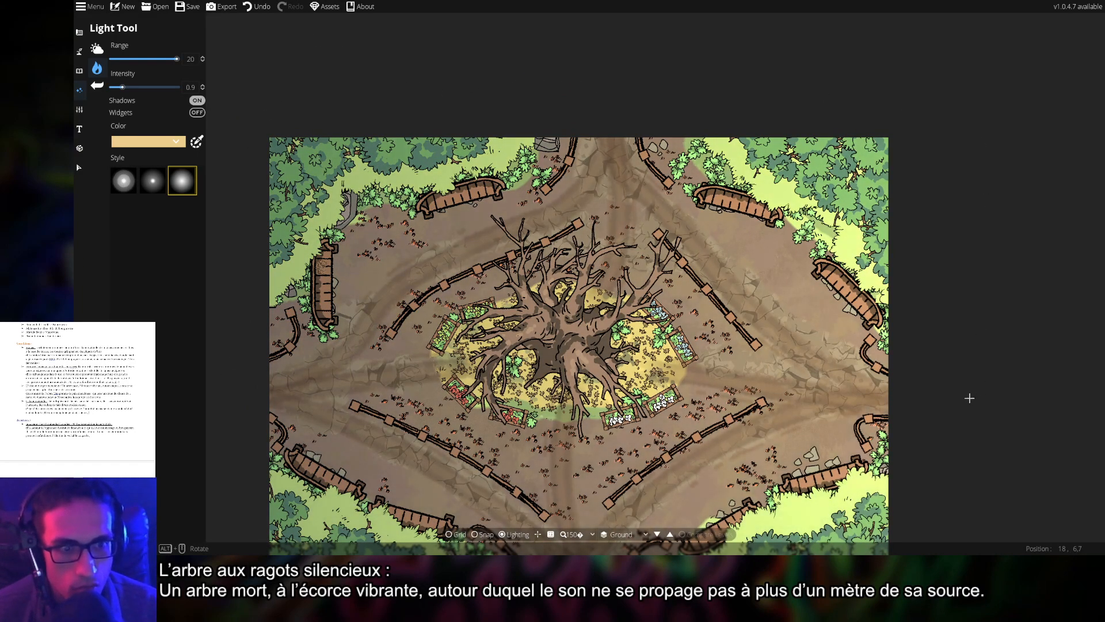
left_click_drag(970, 395, 960, 288)
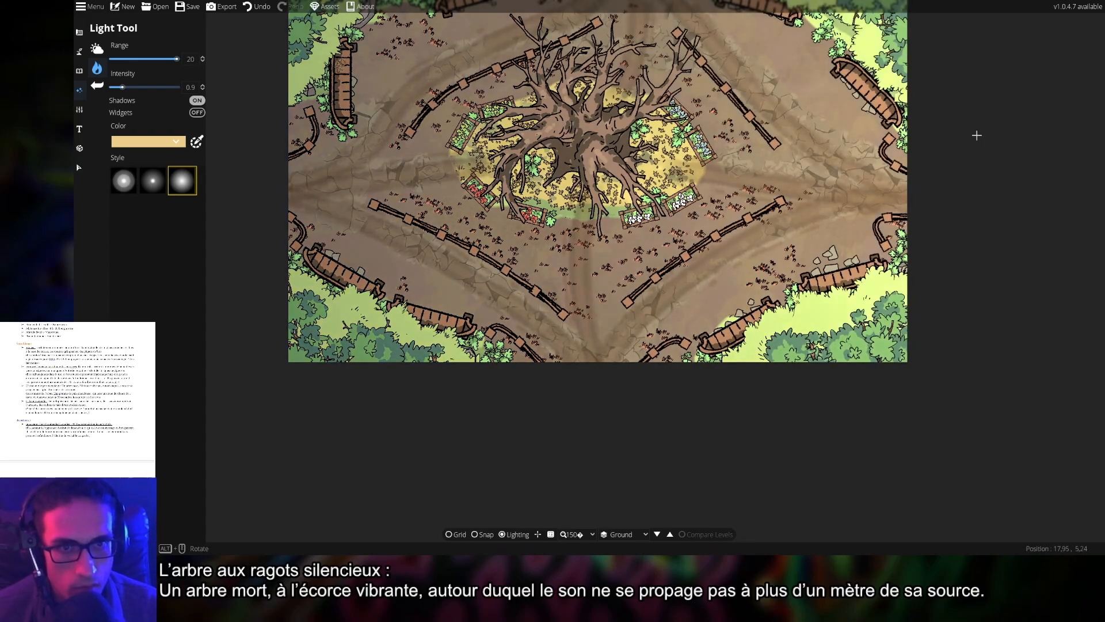
left_click_drag(976, 151, 1000, 282)
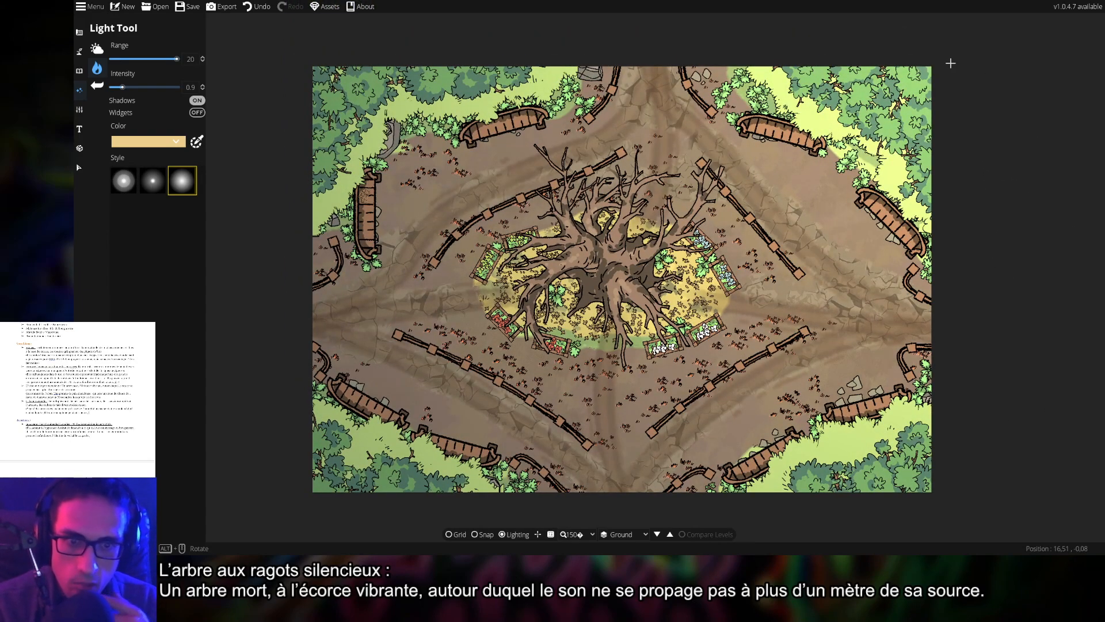
- Select the larger of the overlapping dead tree objects and turn on Block Light for it
left_click(79, 167)
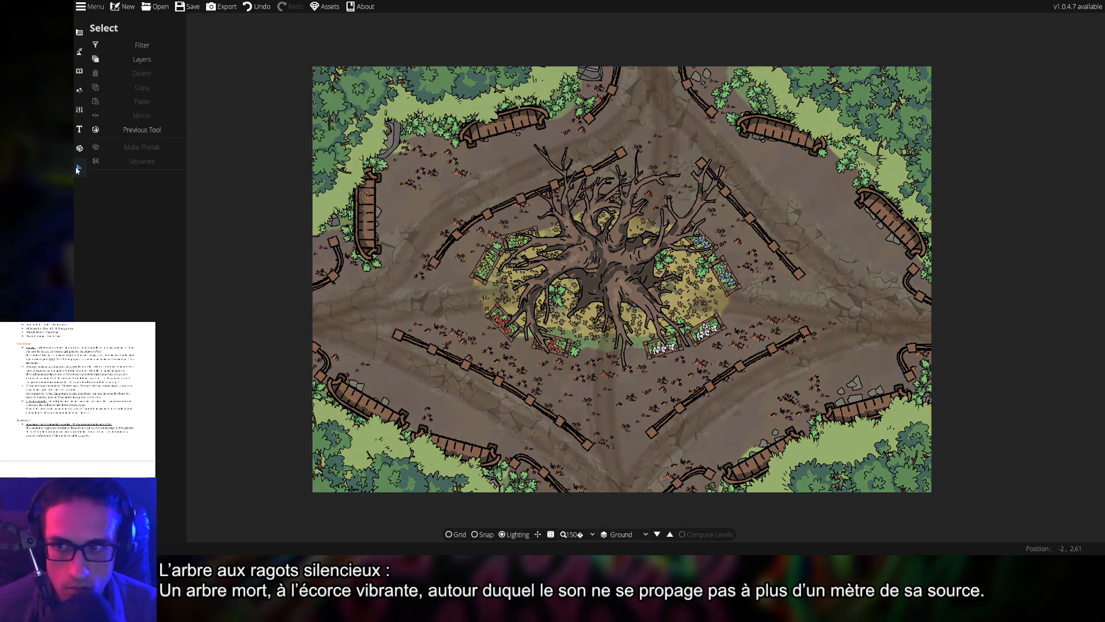
left_click(636, 268)
left_click(637, 268)
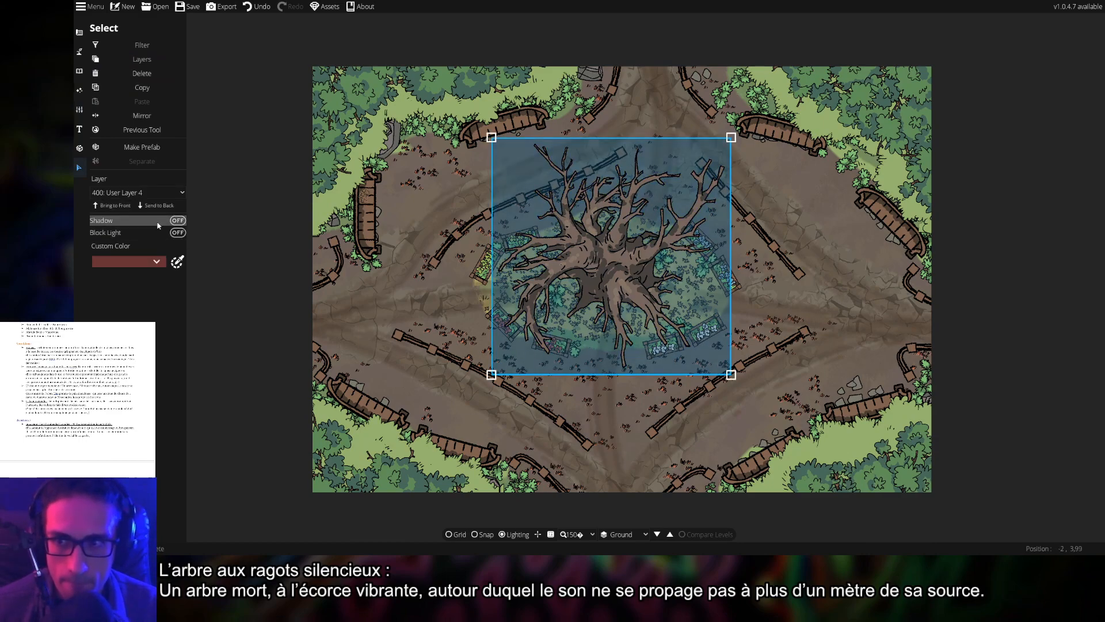
scroll(603, 220, "up", 2)
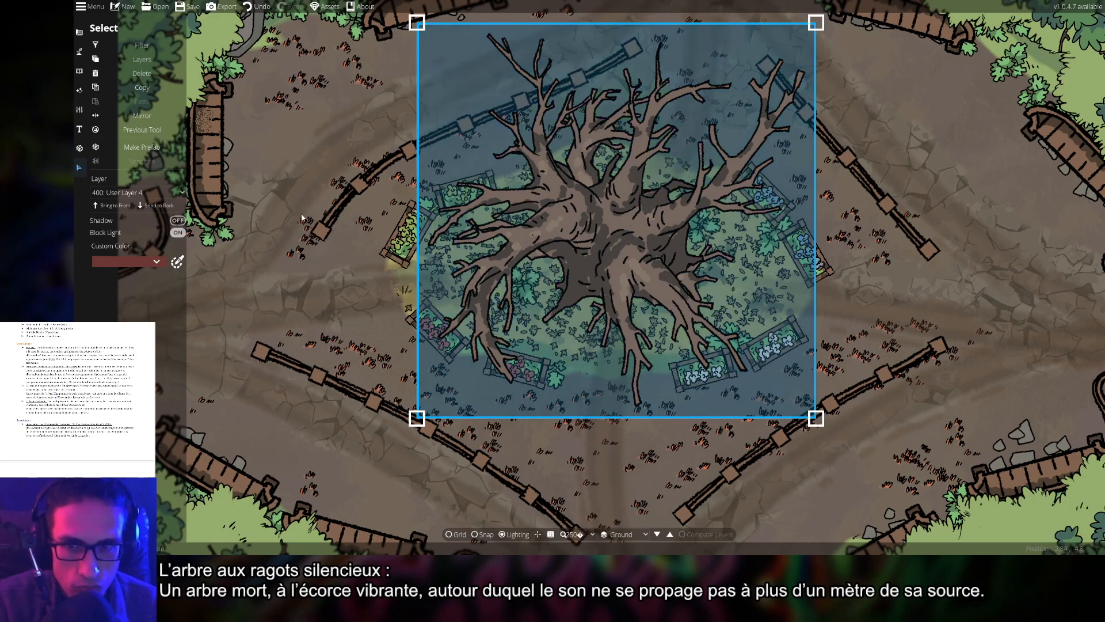
- Turn on Block Light for the other, diagonally rotated dead tree object and recheck its setting
left_click(305, 154)
left_click(611, 224)
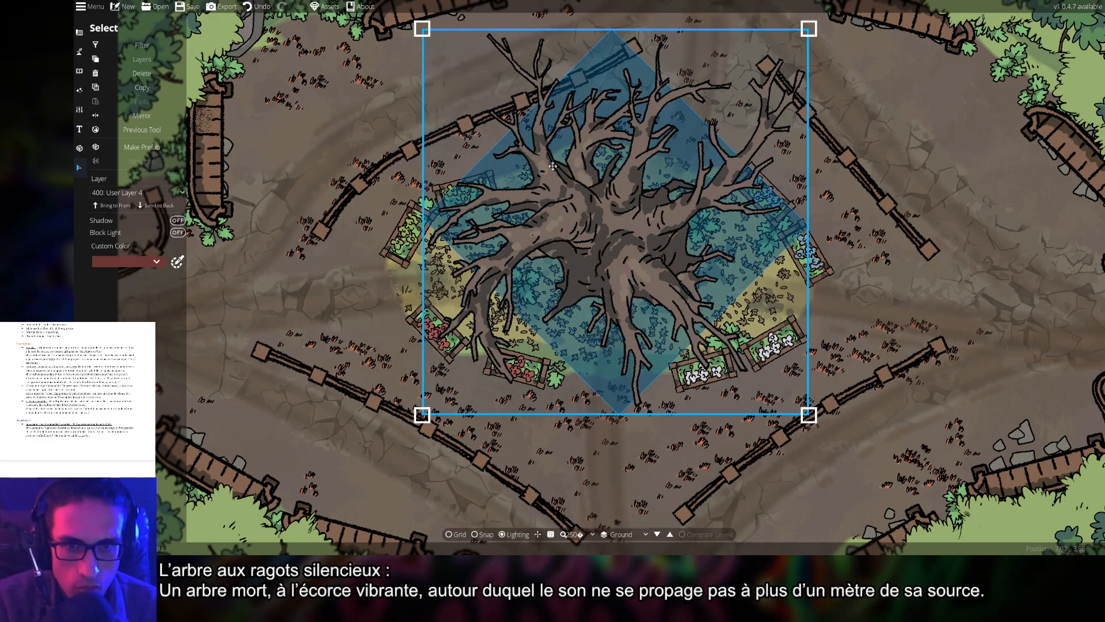
left_click(178, 233)
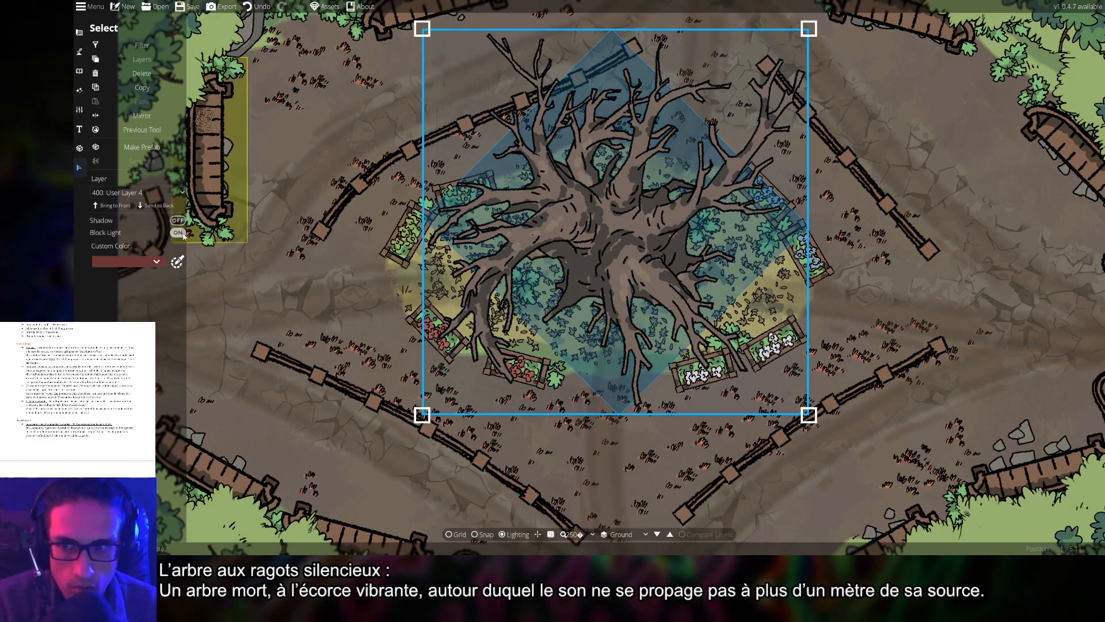
left_click(311, 142)
left_click(569, 173)
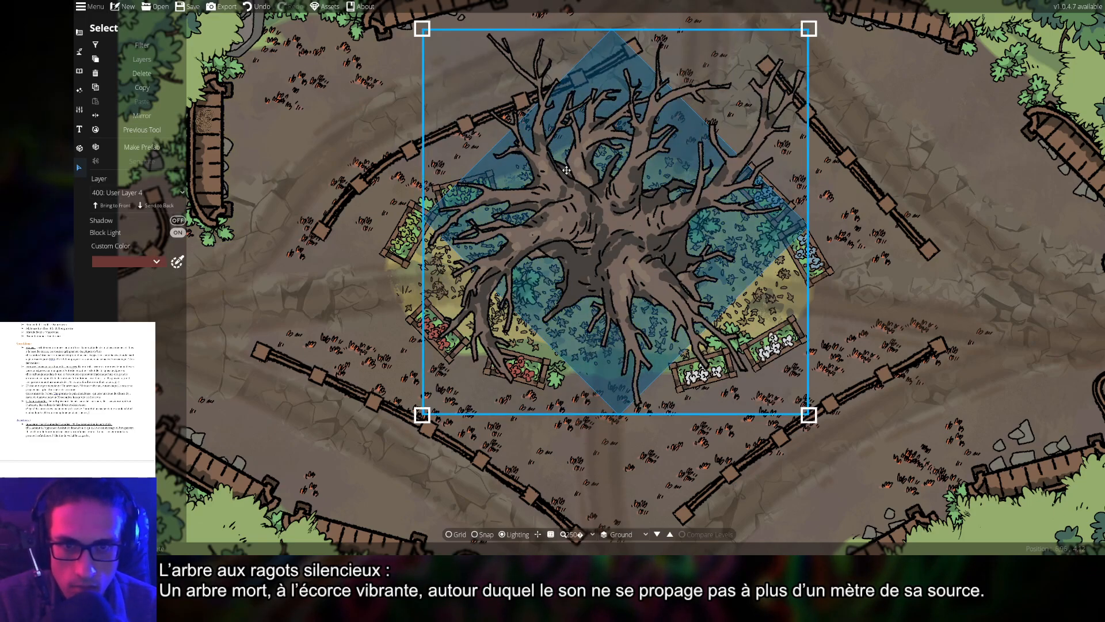
left_click(320, 159)
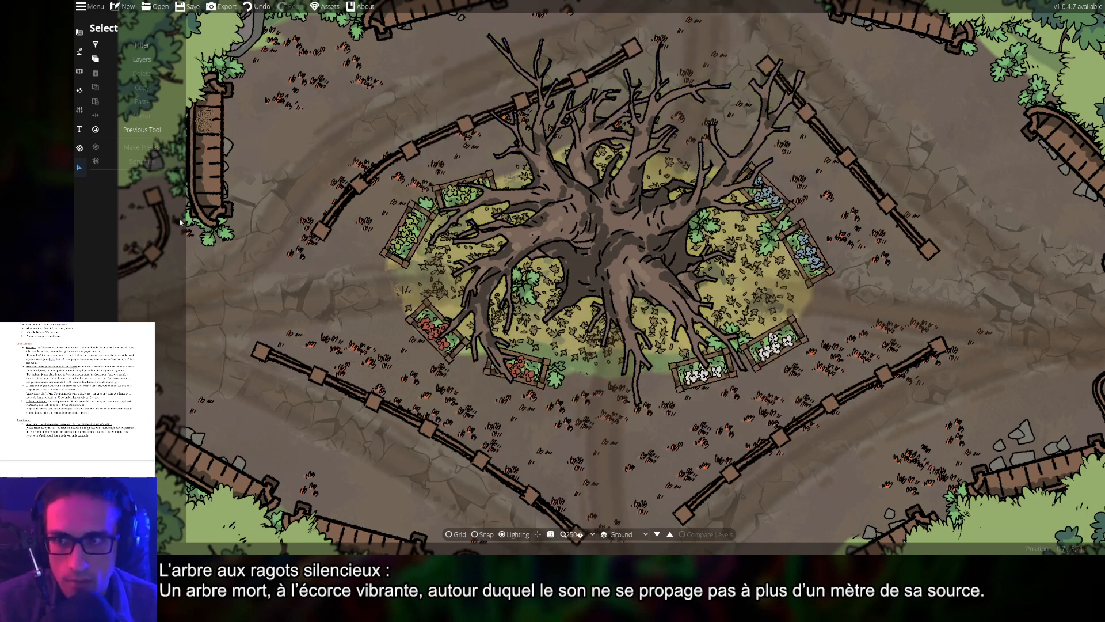
- Return to the Light Tool and preview the shadows the dead tree casts with the light on different sides
left_click(79, 90)
left_click(124, 57)
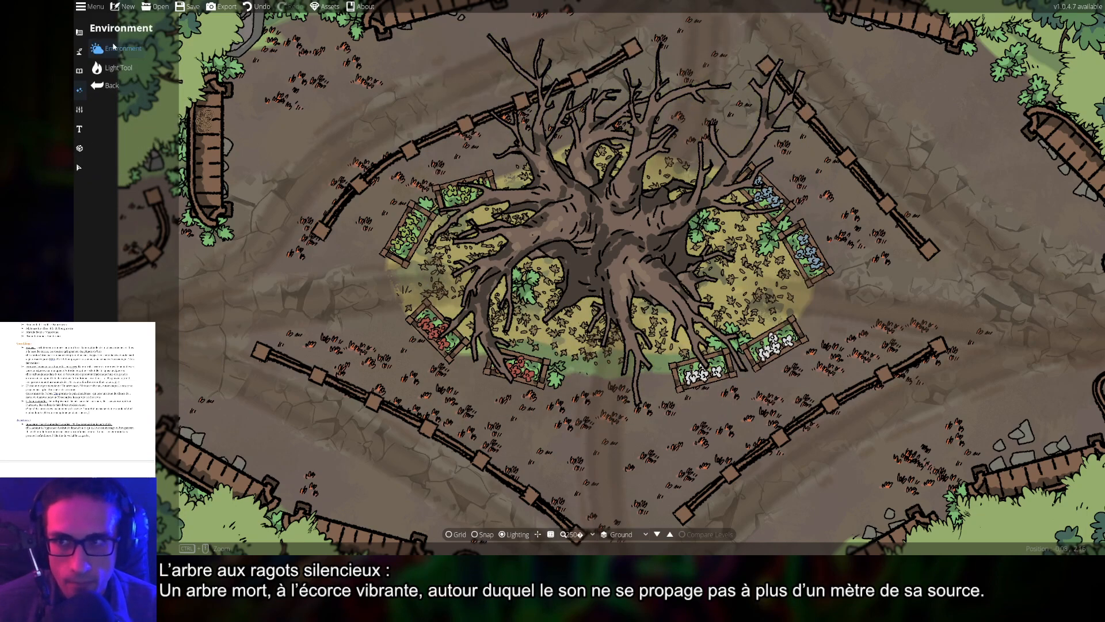
left_click(97, 68)
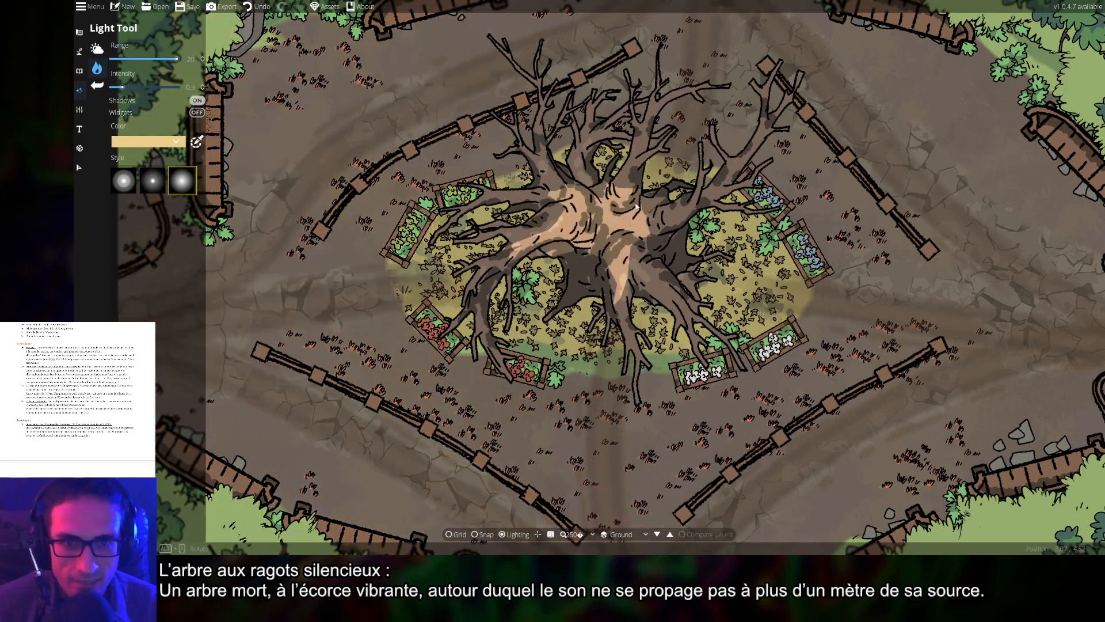
scroll(663, 426, "down", 5)
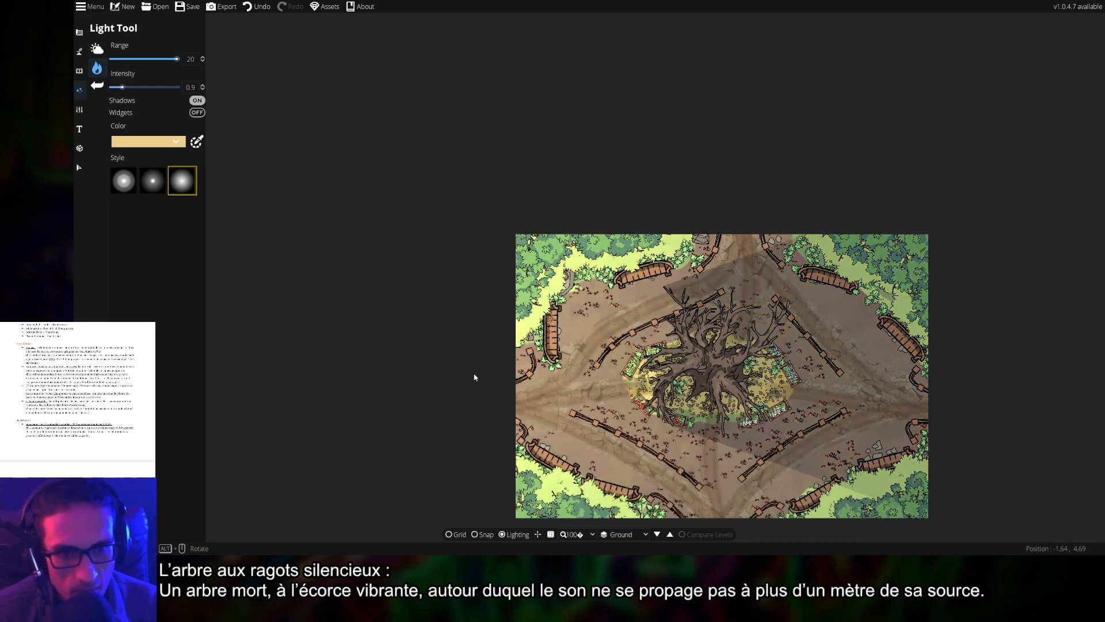
left_click_drag(809, 368, 748, 278)
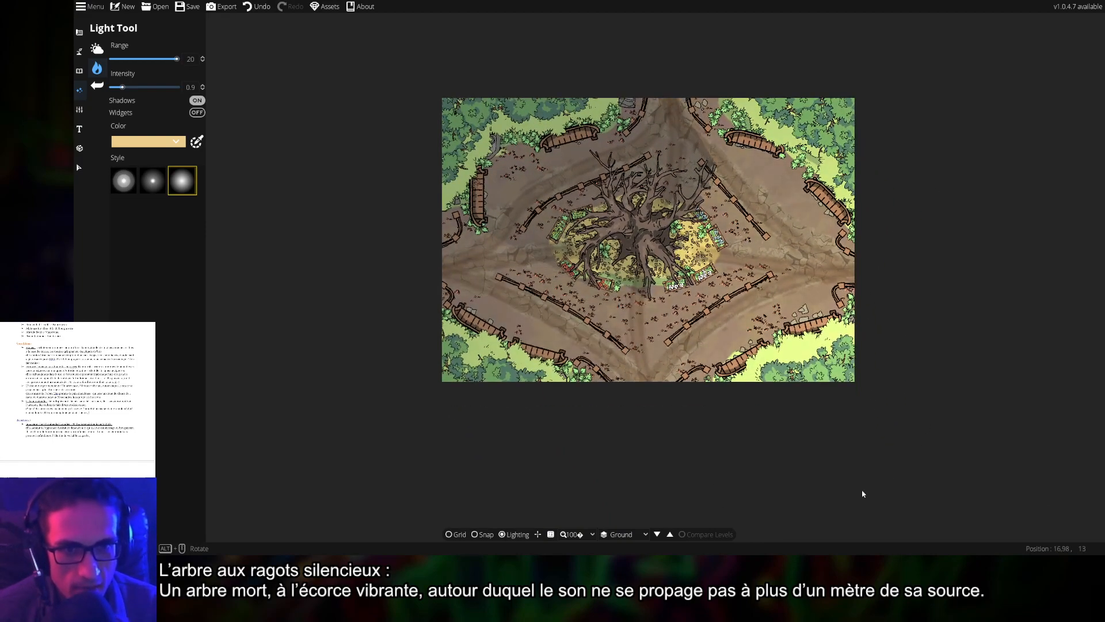
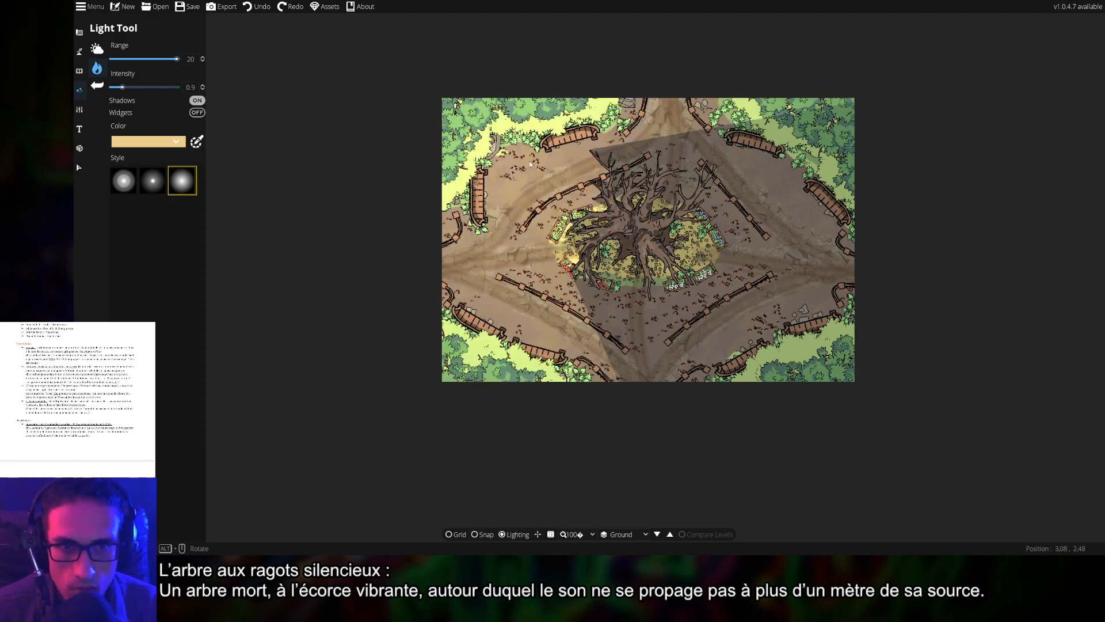
- Turn off Block Light for both overlapping dead tree objects in the middle of the square
scroll(573, 158, "up", 1)
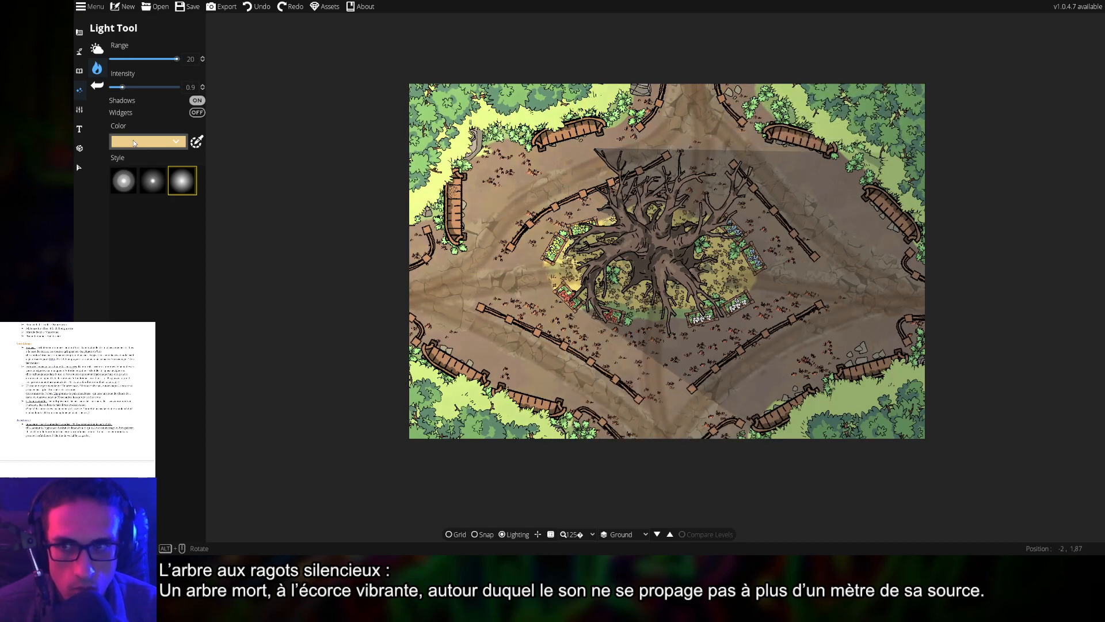
left_click(80, 167)
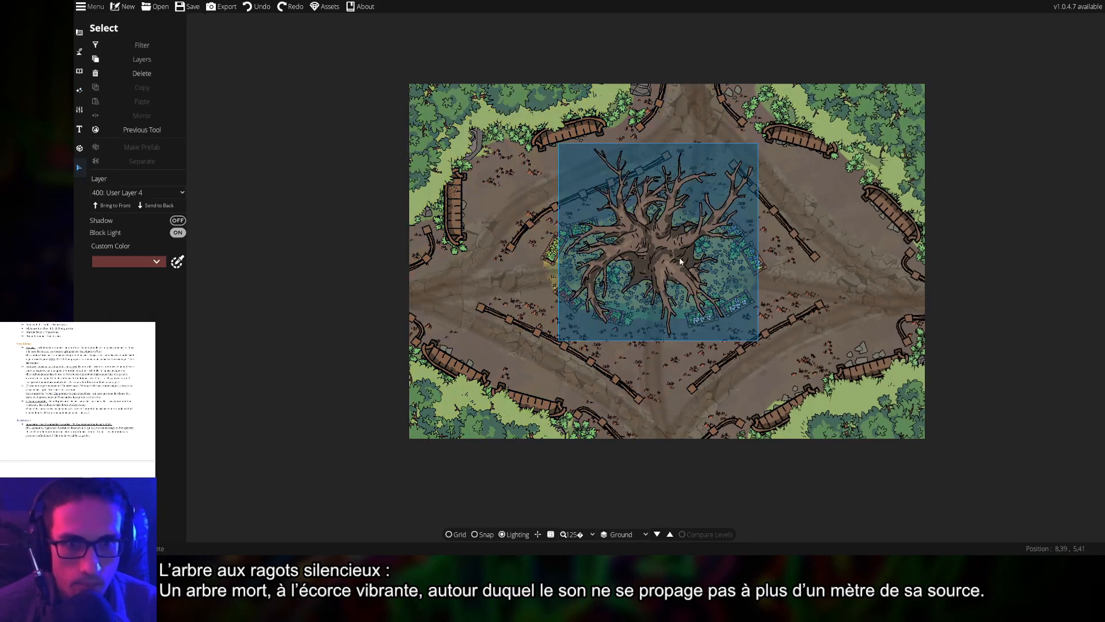
left_click(175, 233)
scroll(359, 142, "up", 4)
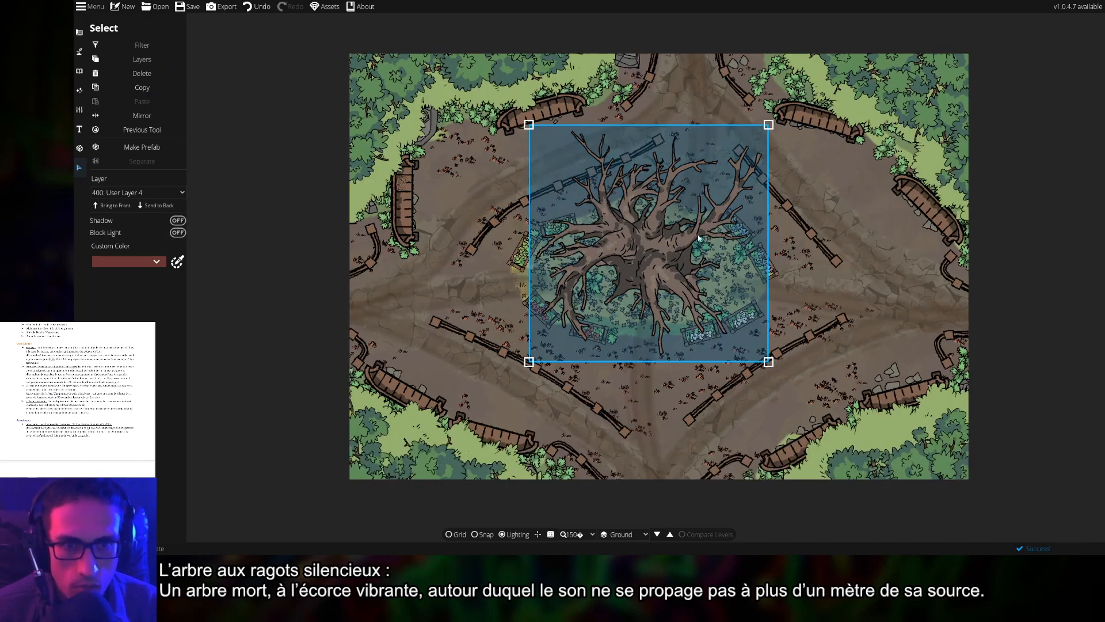
left_click(359, 142)
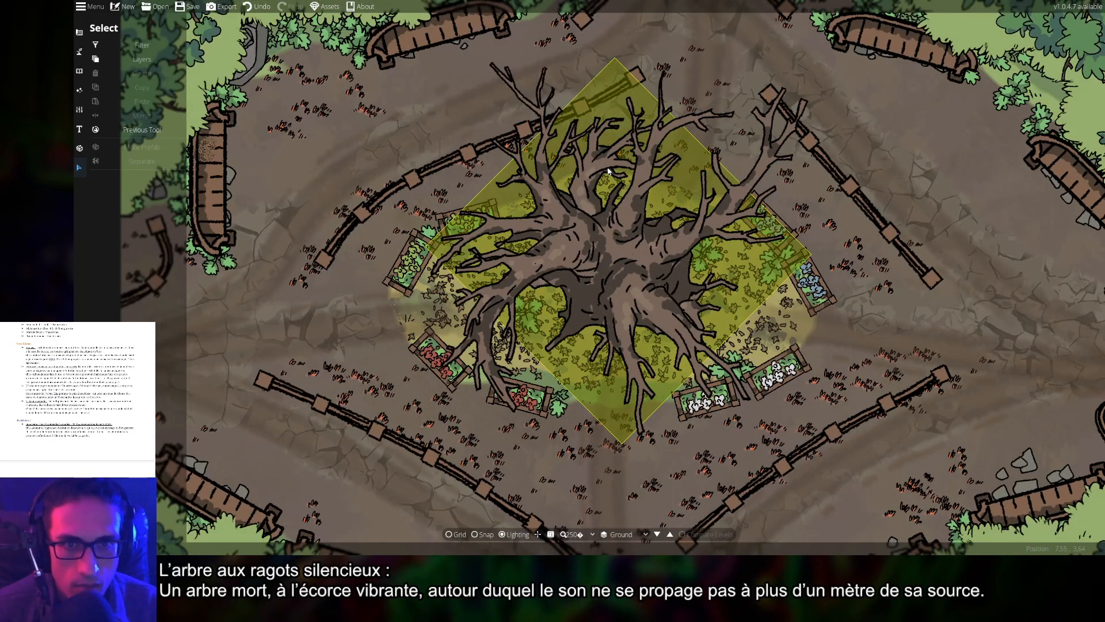
left_click(608, 171)
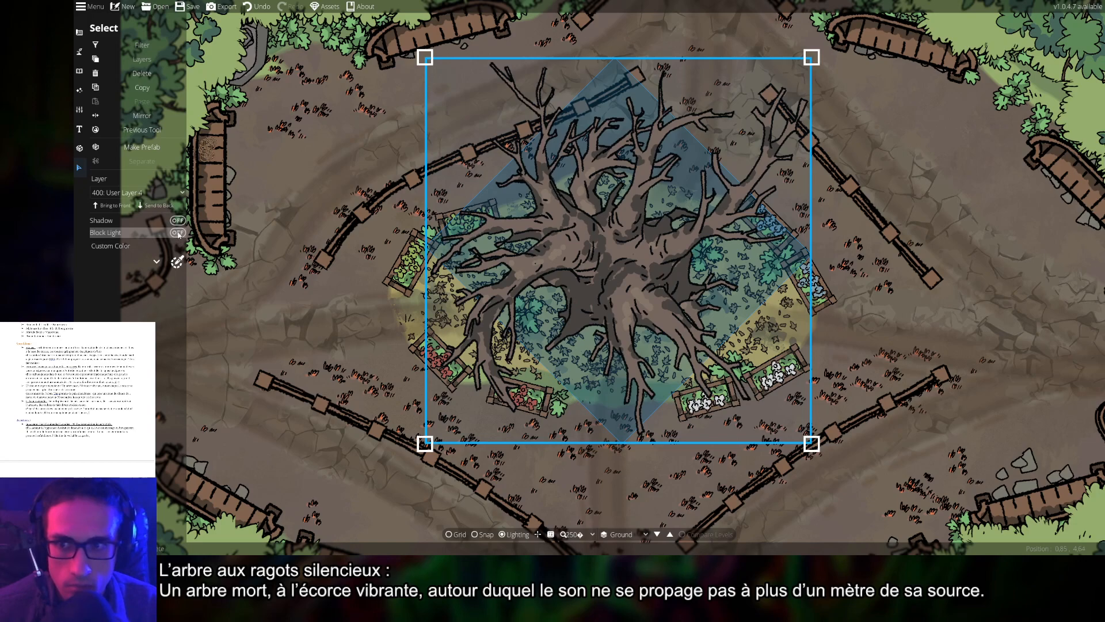
left_click(293, 183)
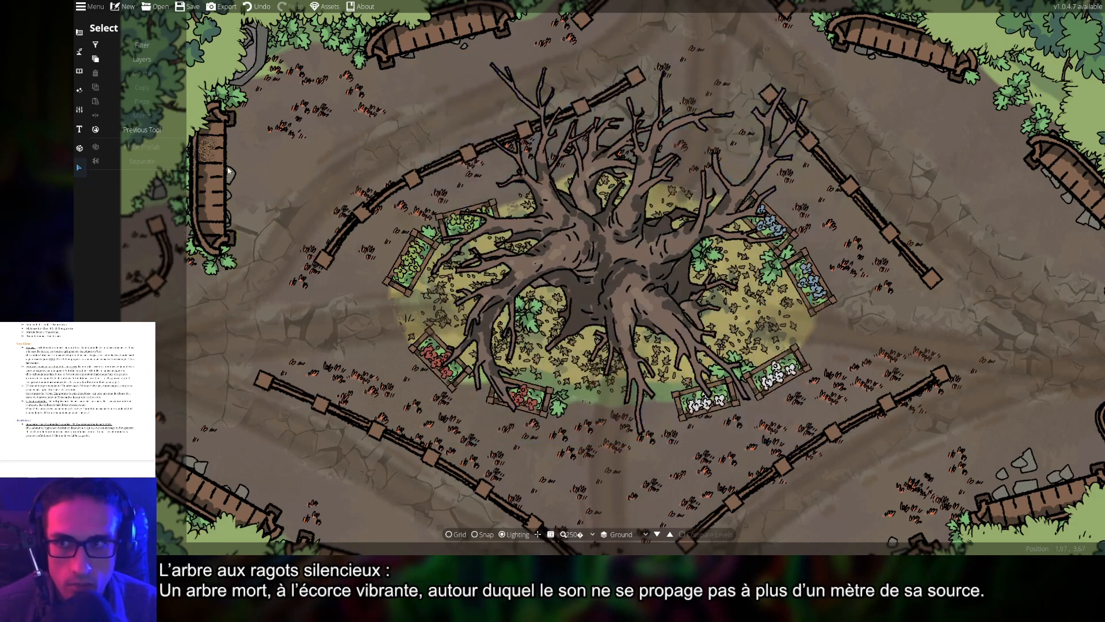
- Return to the Light Tool, reduce the light range to 5.9 and change the light colour to blue
left_click(80, 90)
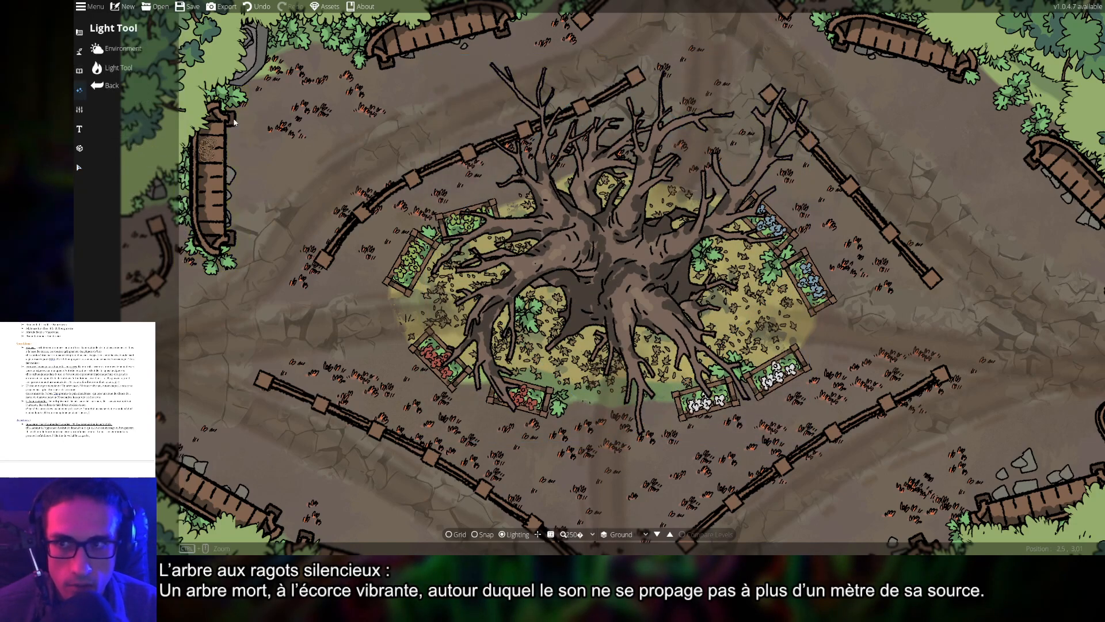
left_click(112, 67)
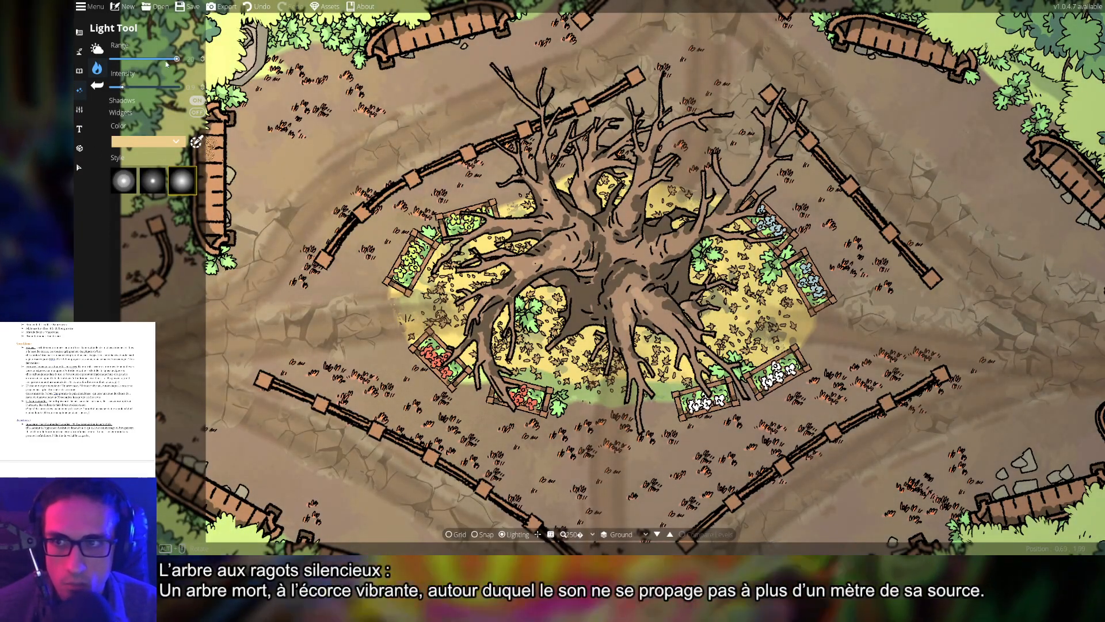
left_click_drag(165, 59, 134, 59)
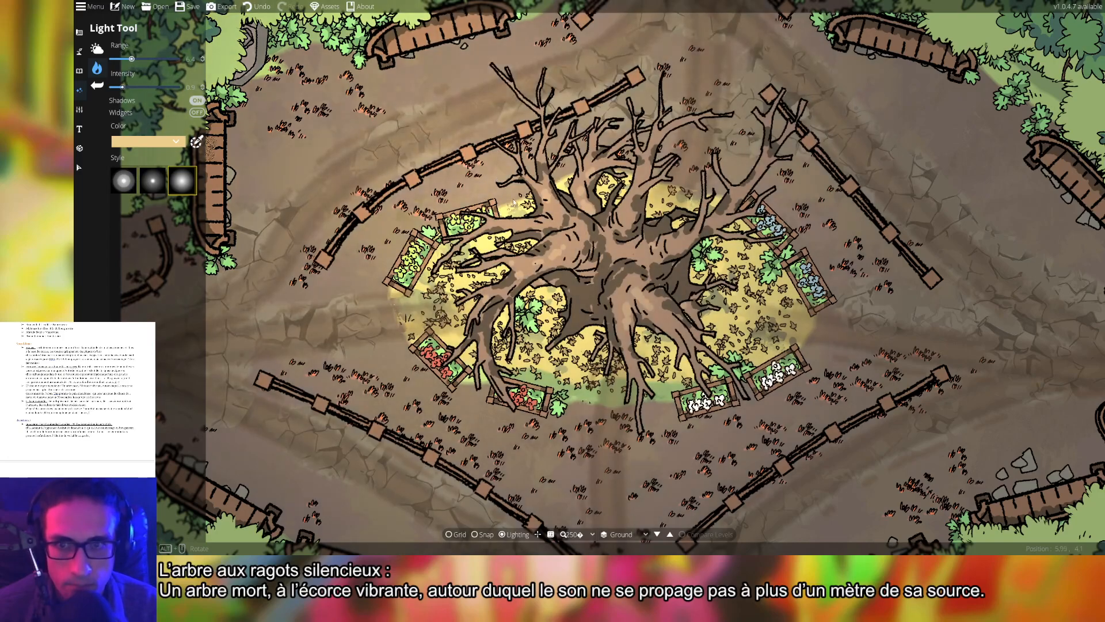
scroll(514, 202, "down", 5)
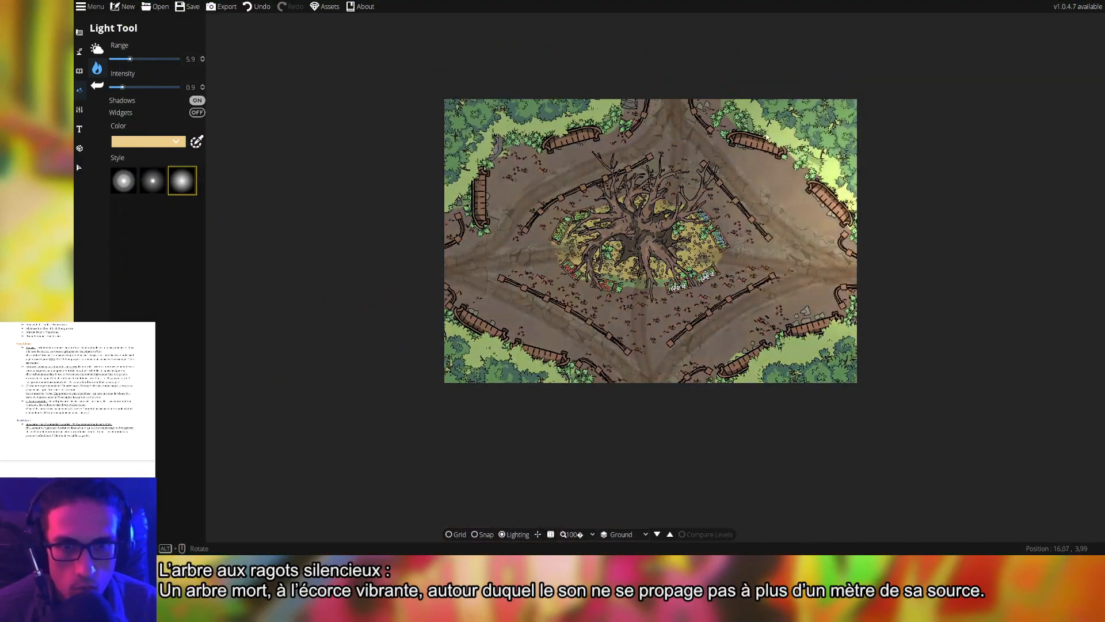
left_click(157, 140)
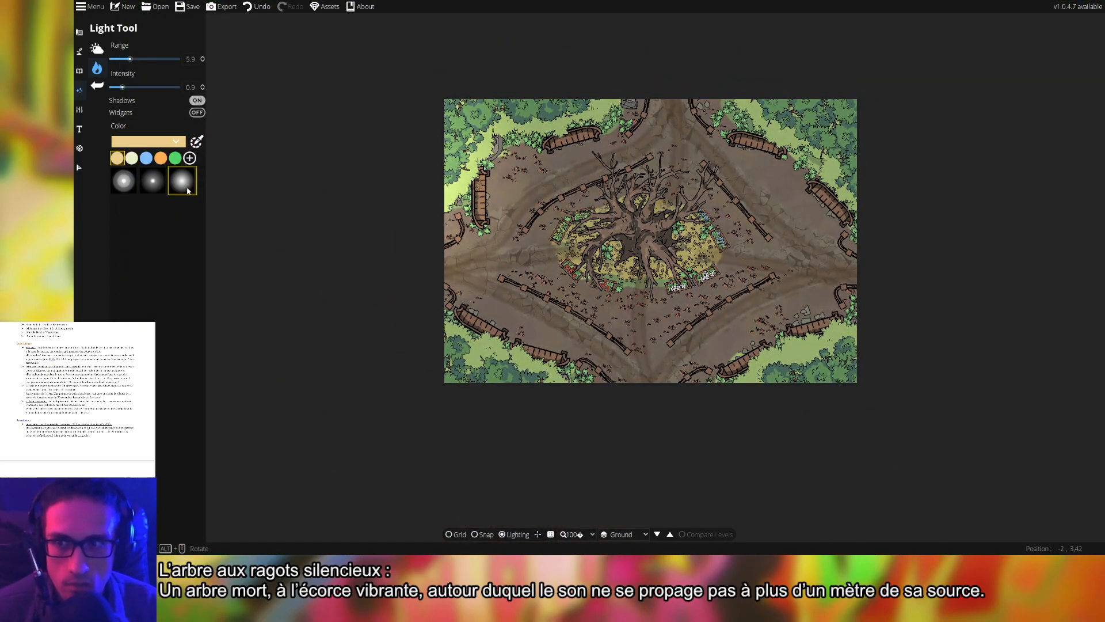
left_click(147, 159)
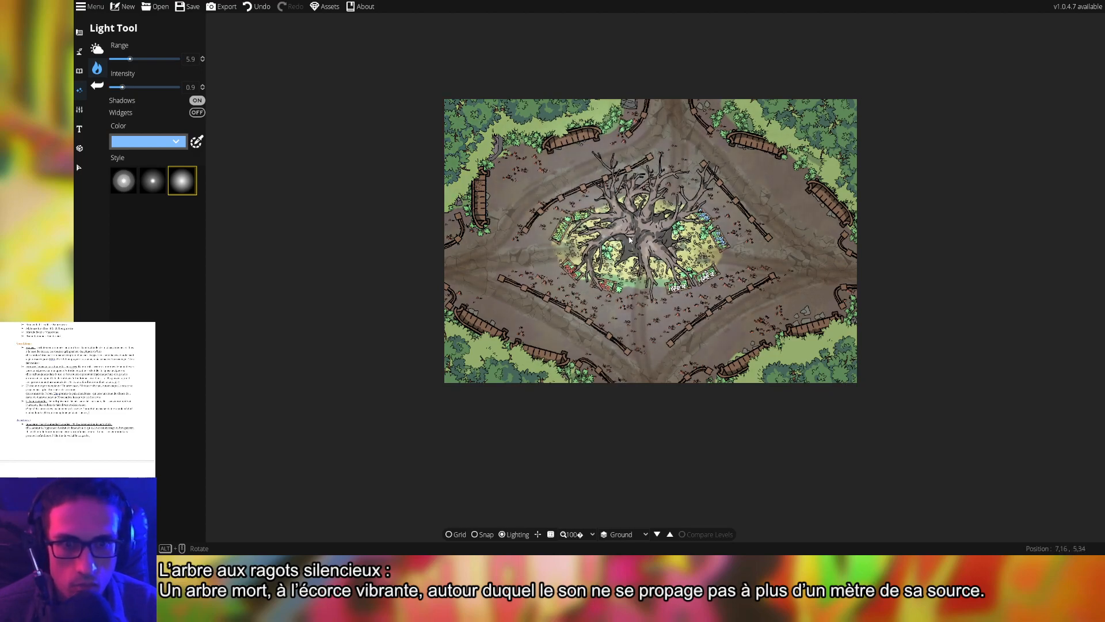
- Try the blue light with range 18.3 and intensity 0.7, and settle on range 5.9 and intensity 1.3
scroll(629, 240, "up", 1)
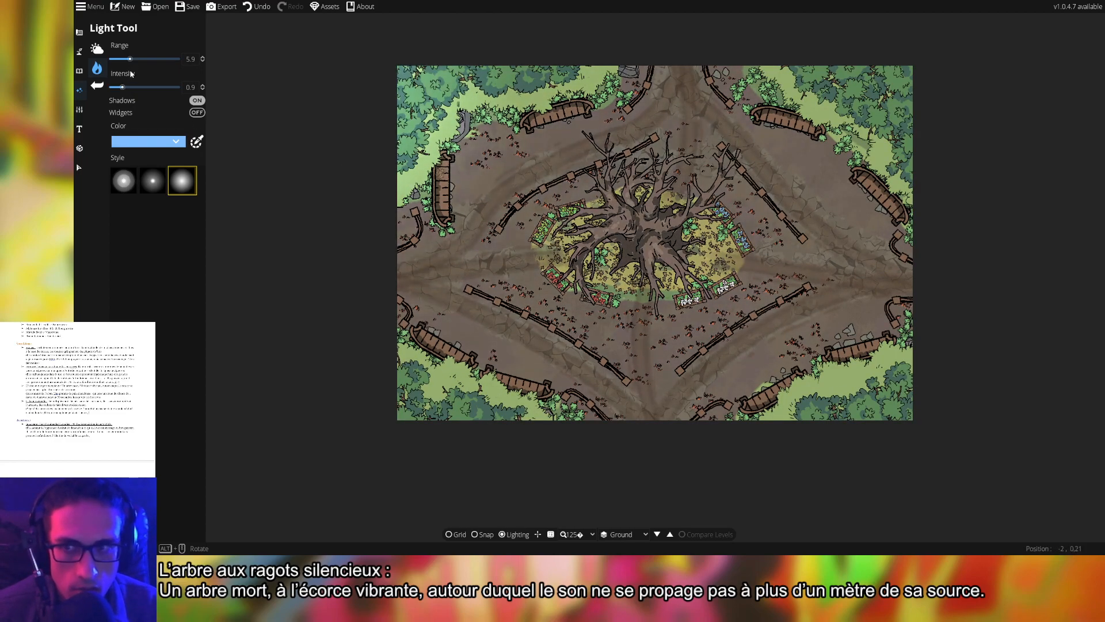
left_click_drag(130, 59, 171, 59)
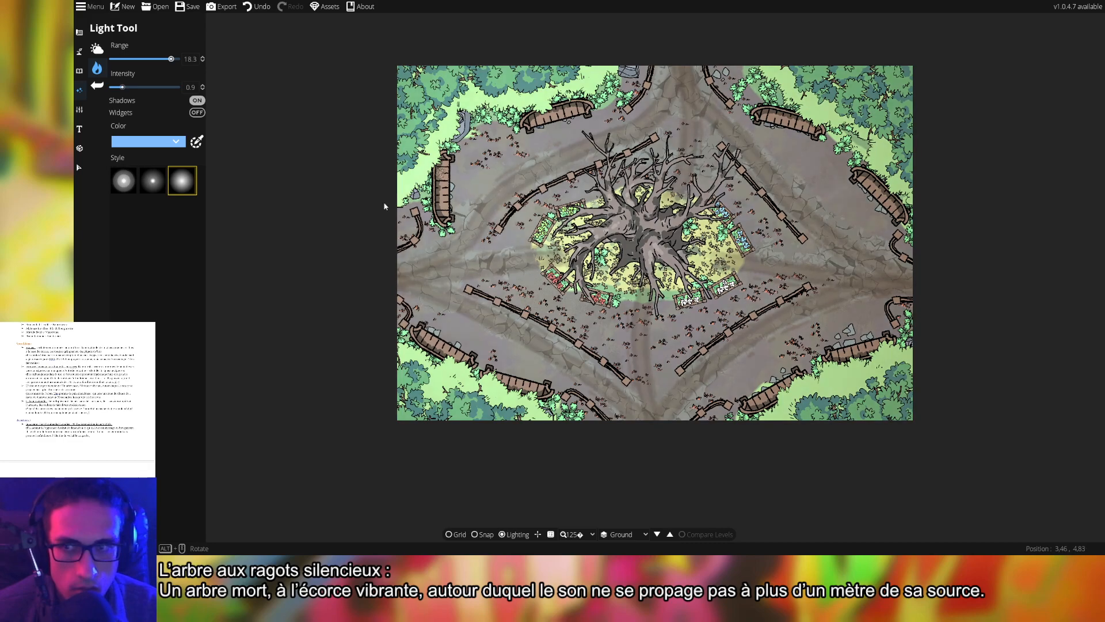
left_click_drag(123, 87, 117, 87)
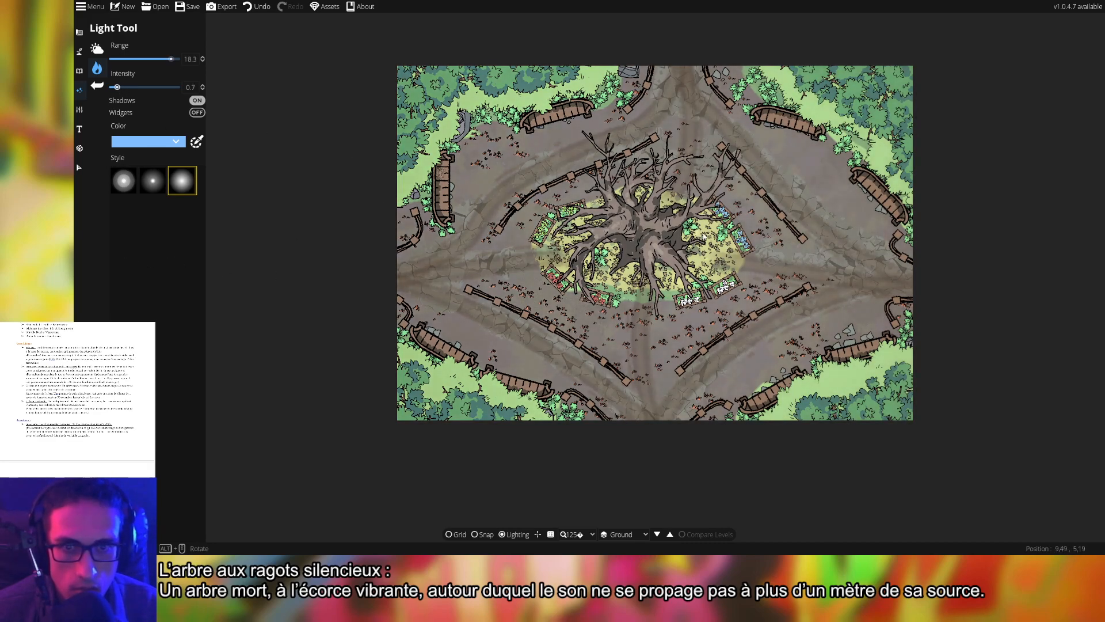
left_click_drag(171, 58, 133, 87)
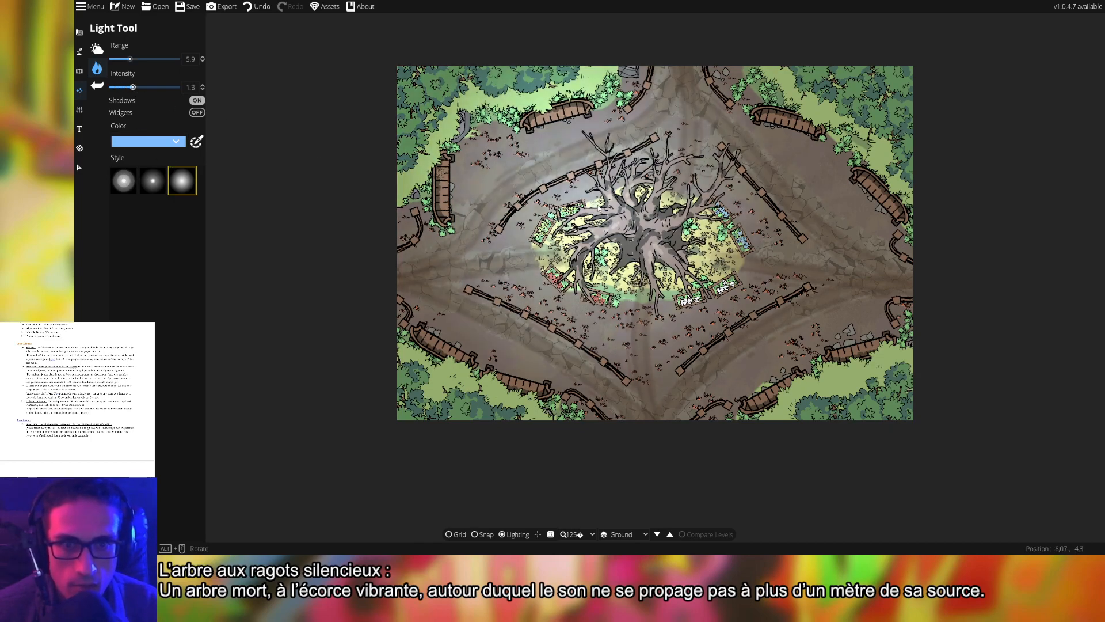
- Try a blue light on the dead tree's trunk, review the whole map and undo the placement
left_click(640, 236)
left_click_drag(858, 312, 741, 202)
scroll(756, 265, "down", 2)
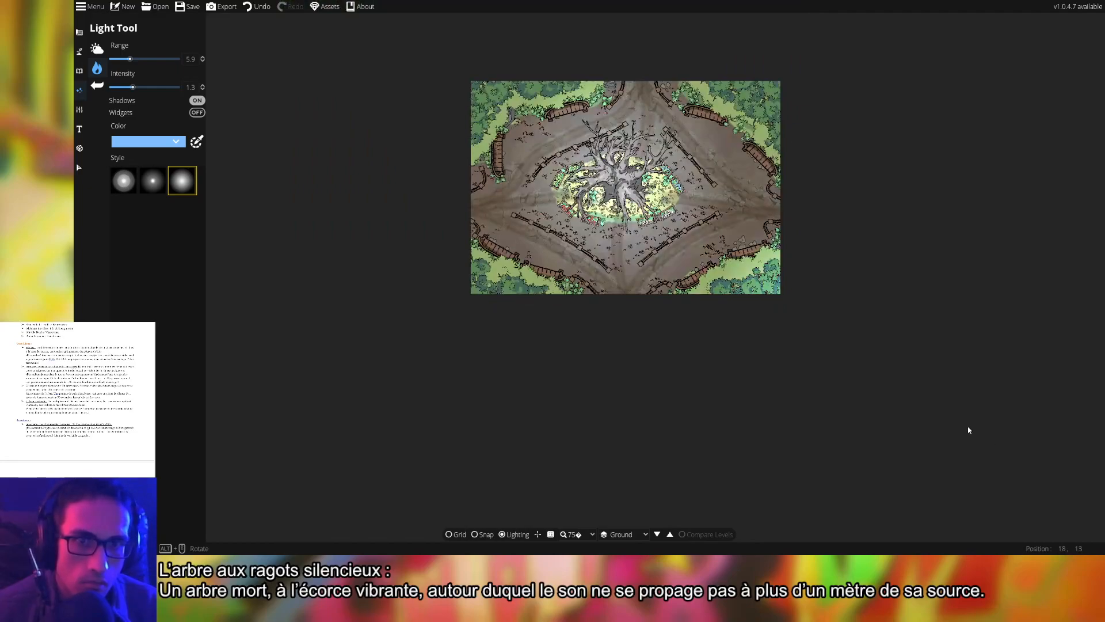
key("ctrl+z")
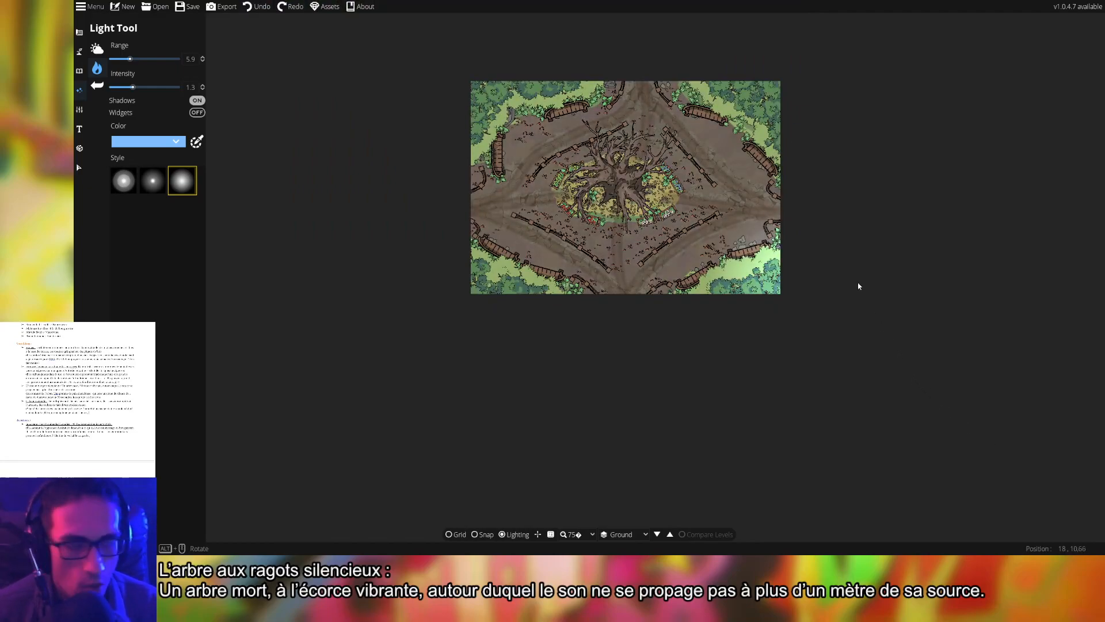
left_click_drag(848, 269, 888, 363)
scroll(727, 274, "up", 2)
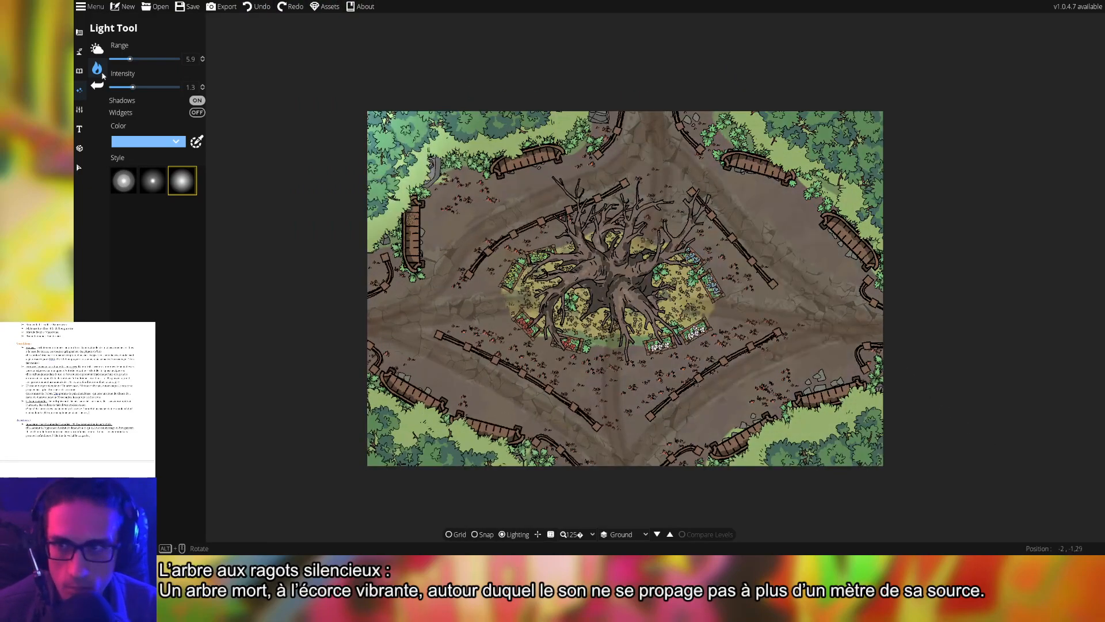
- Search the object library for "shadow", try Shadow B 40% Circle Full and pick Shadow B 40% Circle Half instead
left_click(79, 72)
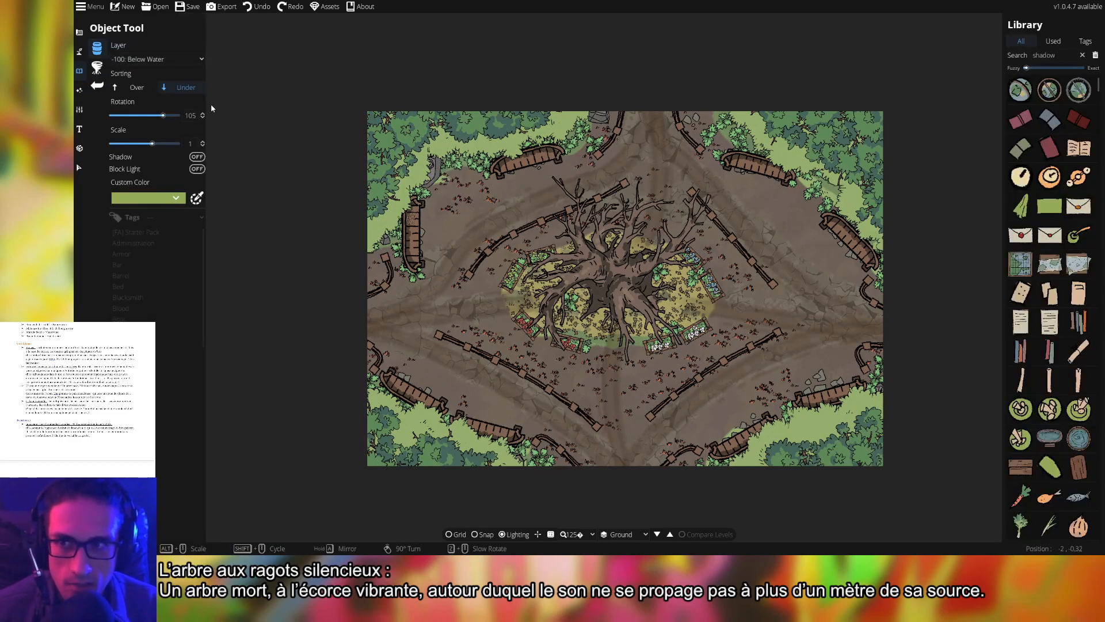
double_click(1071, 58)
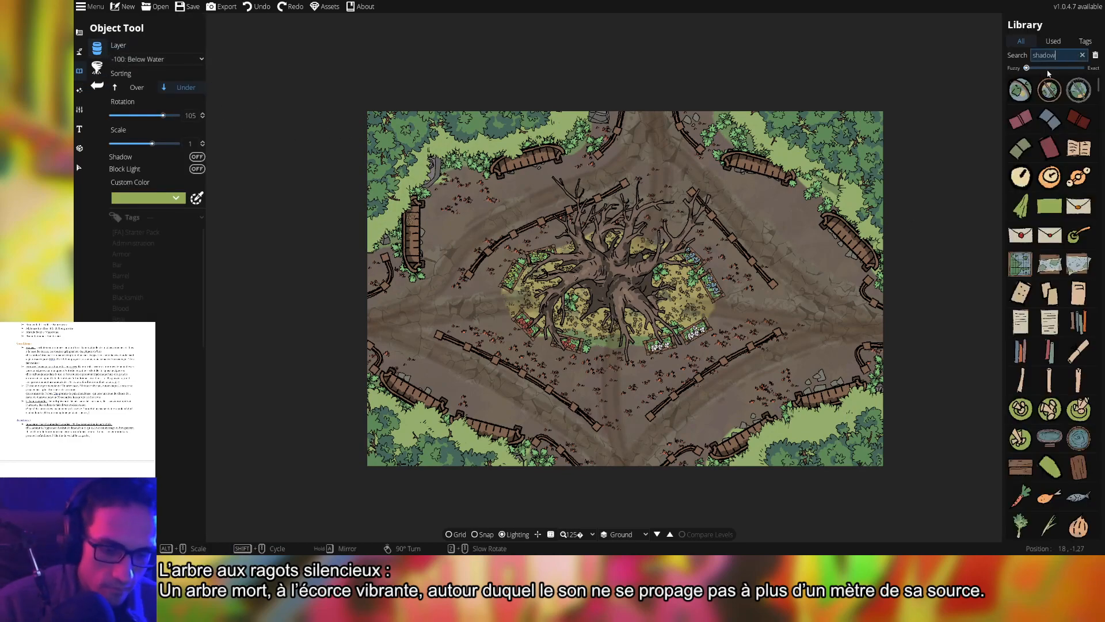
key("Return")
left_click(1024, 185)
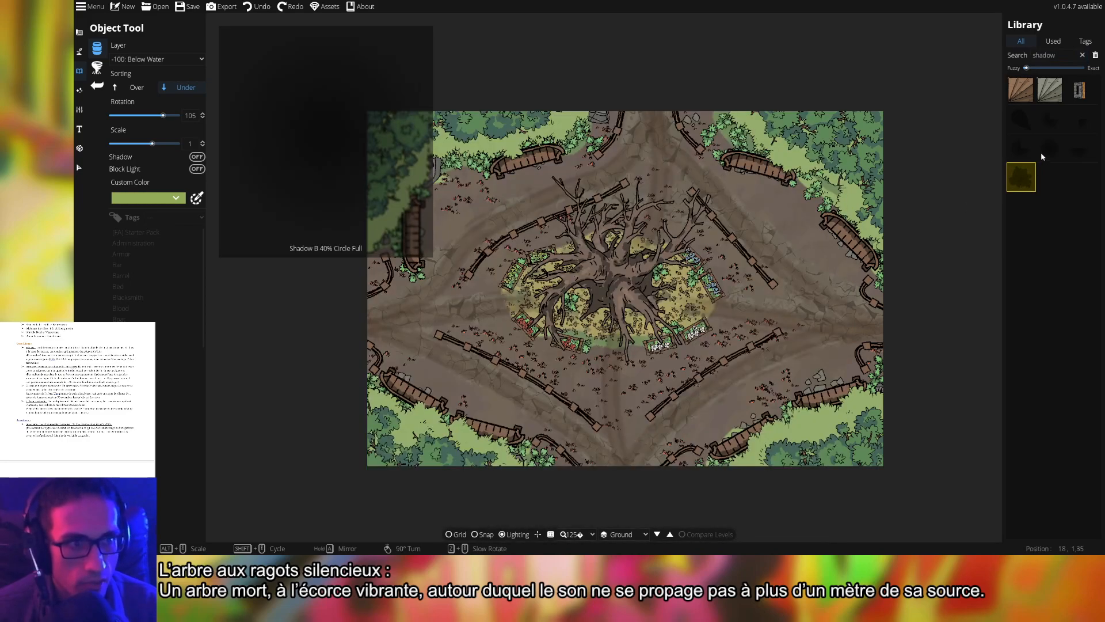
left_click(1049, 148)
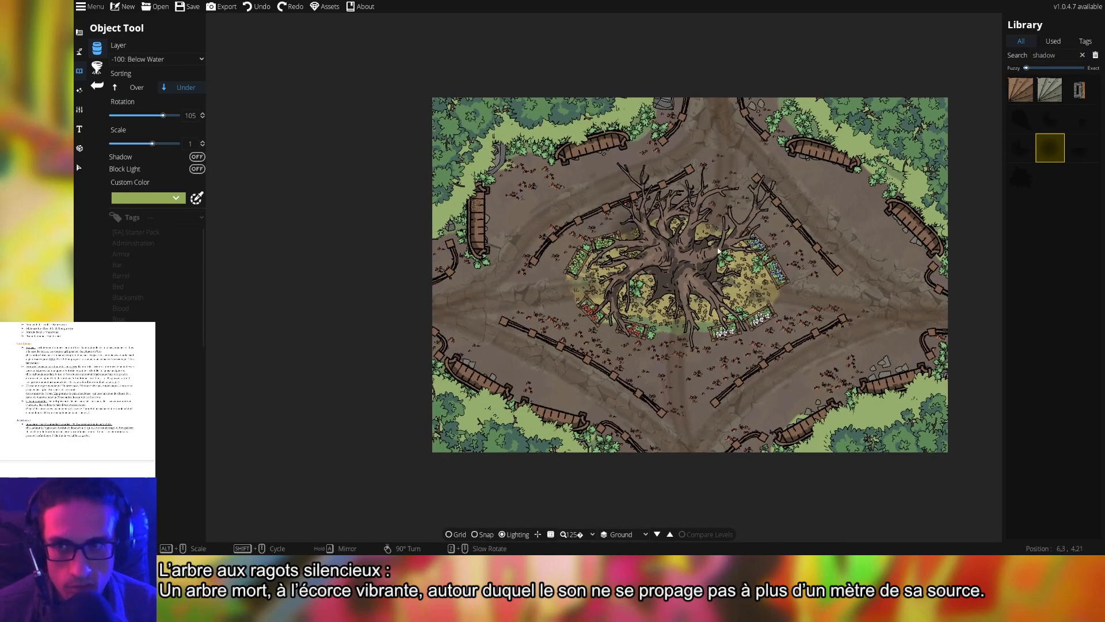
scroll(718, 251, "up", 3)
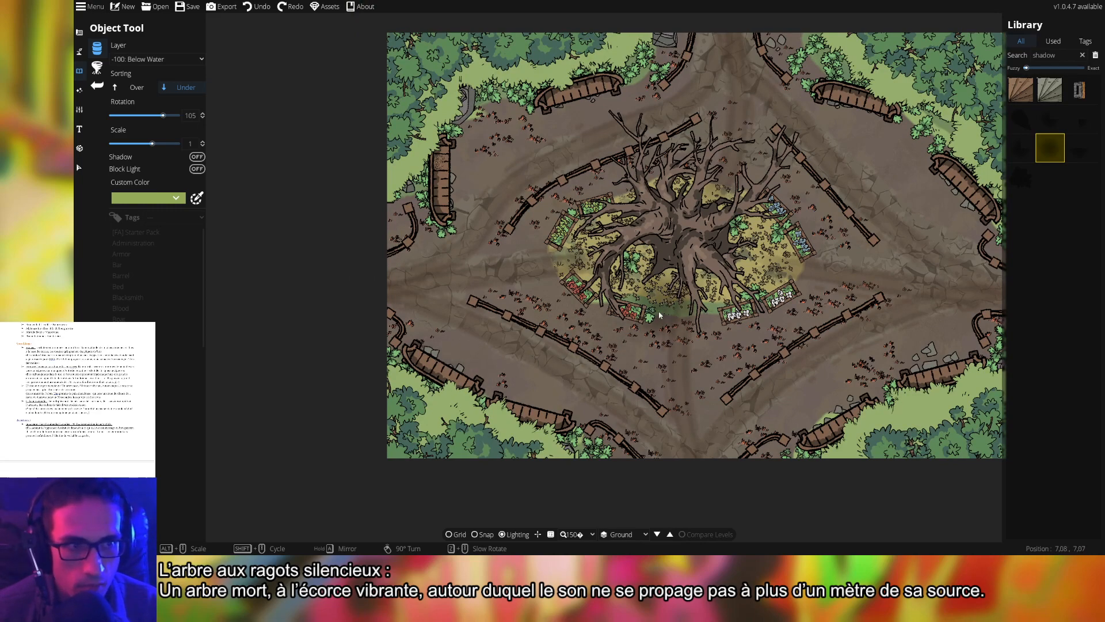
left_click_drag(661, 316, 647, 344)
left_click(1086, 158)
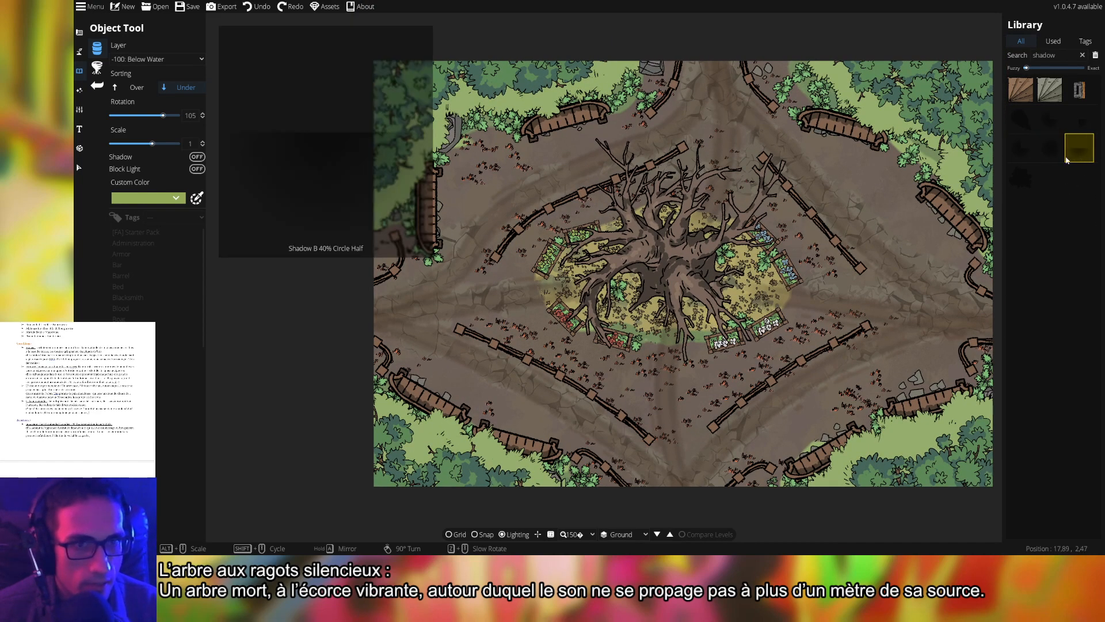
- Try different rotations of the half-circle shadow around the dead tree, ending at a rotation of 0
scroll(454, 378, "down", 7)
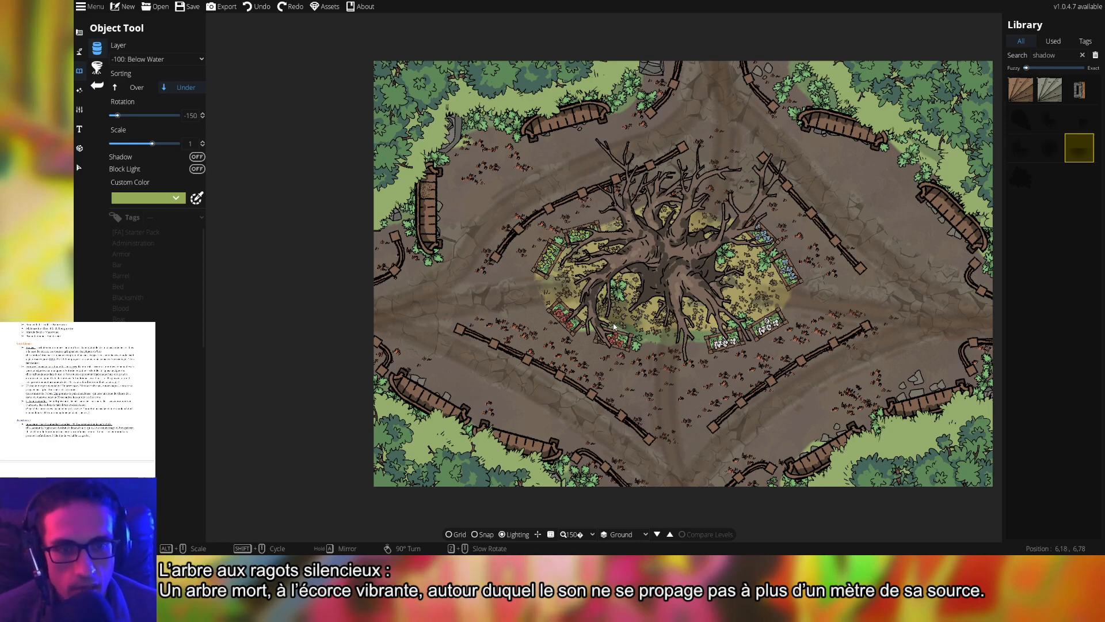
scroll(687, 294, "up", 8)
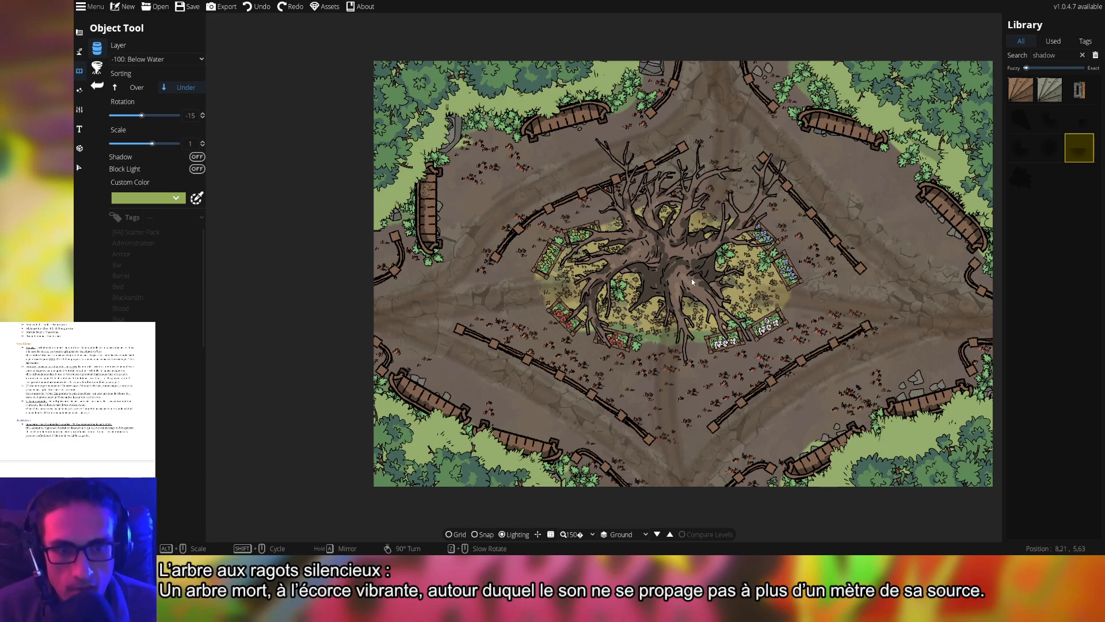
scroll(770, 382, "up", 4)
scroll(771, 385, "down", 5)
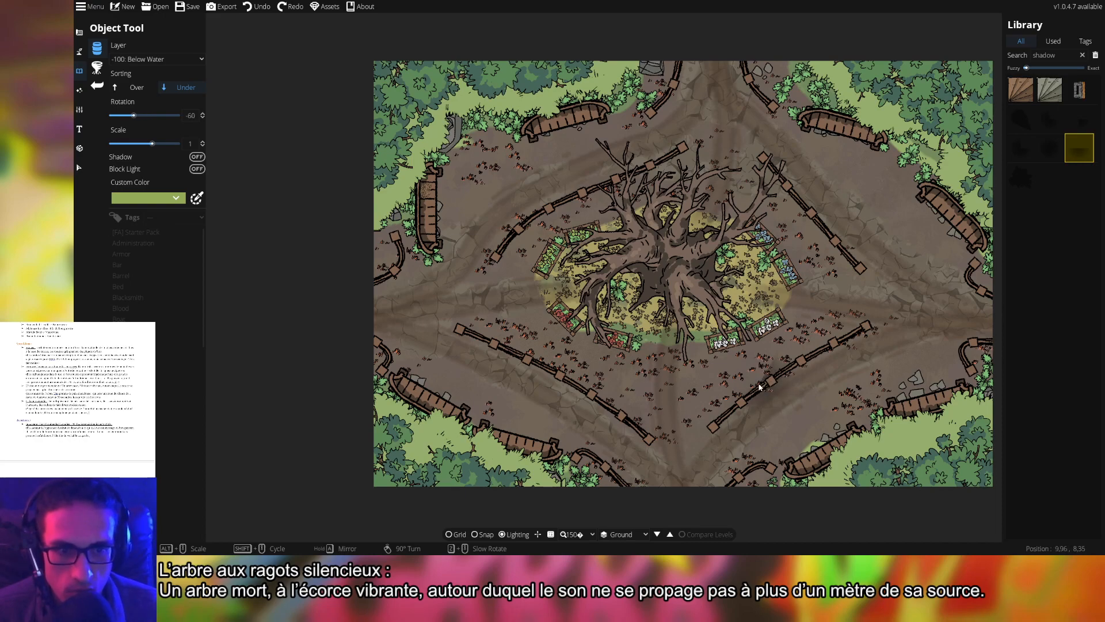
scroll(756, 395, "up", 1)
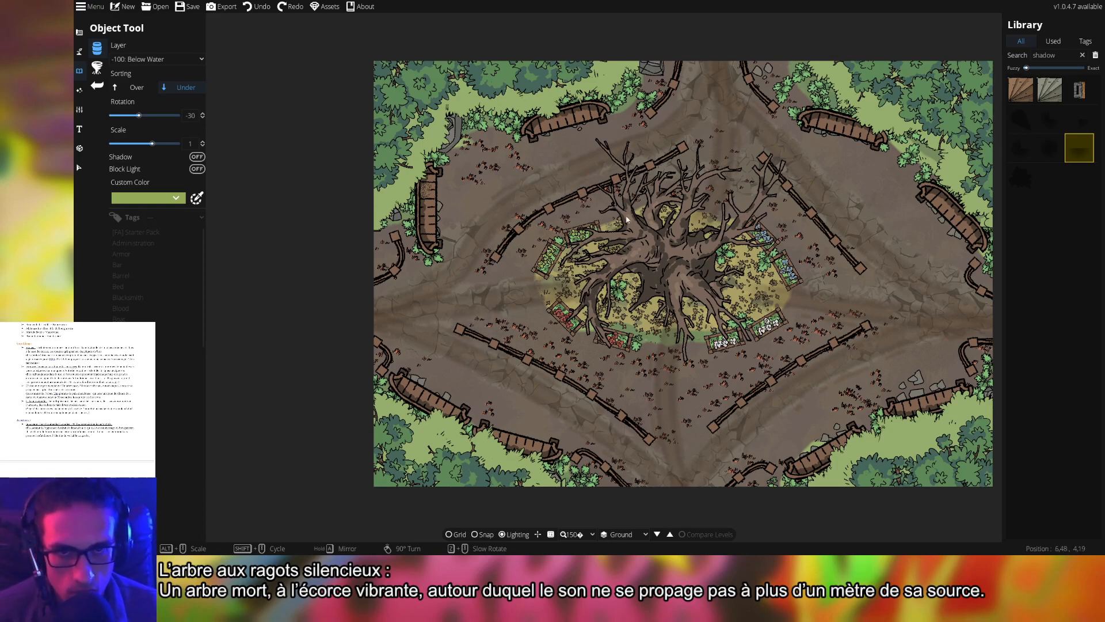
scroll(661, 67, "up", 3)
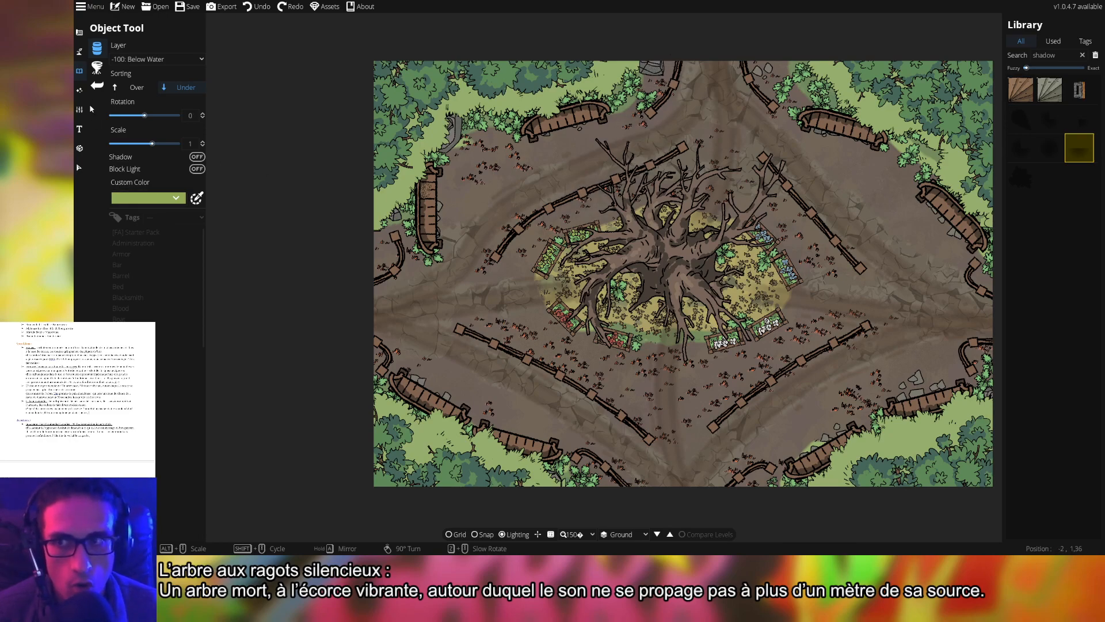
- Browse the Path Tool's library, search it for "shadow" and select Shadow (flat), switching to the other shadow path
left_click(80, 71)
left_click(80, 52)
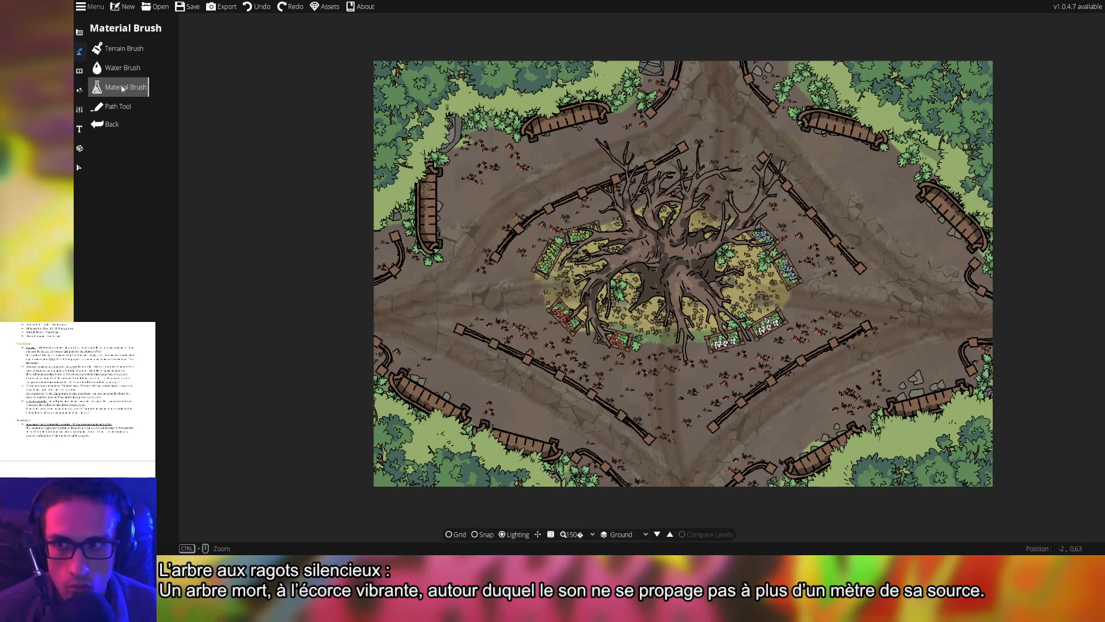
left_click(120, 110)
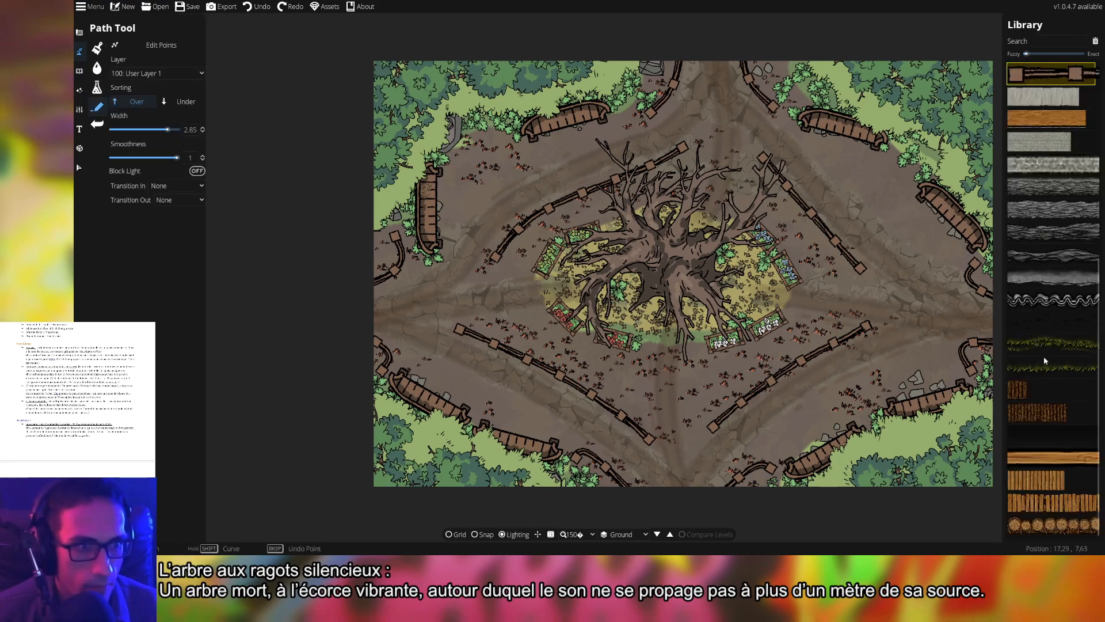
left_click(1051, 435)
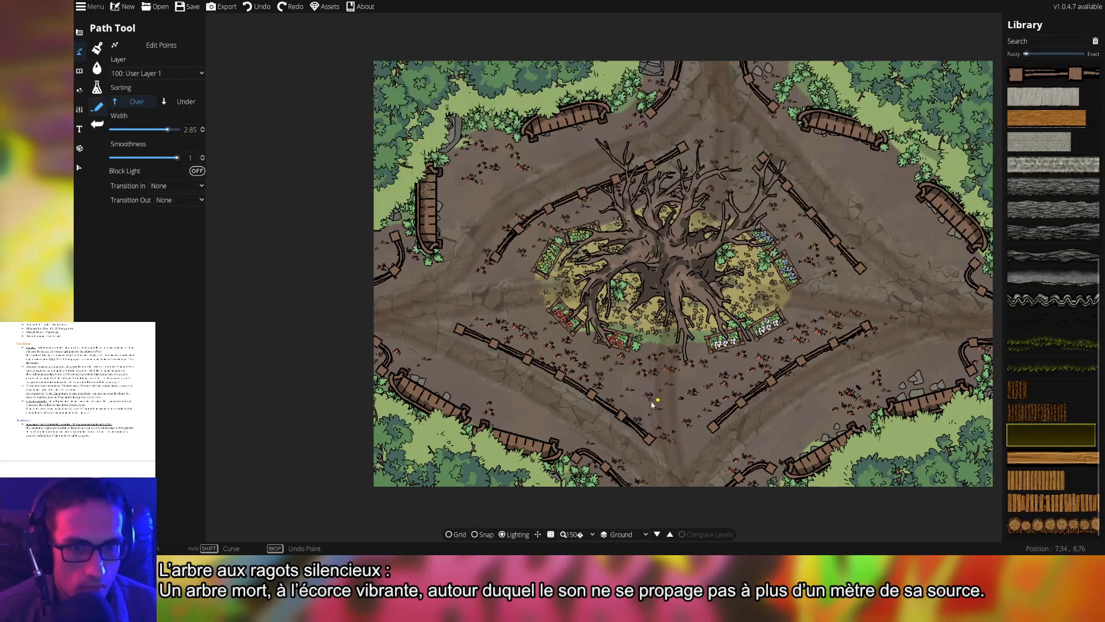
scroll(1069, 409, "up", 5)
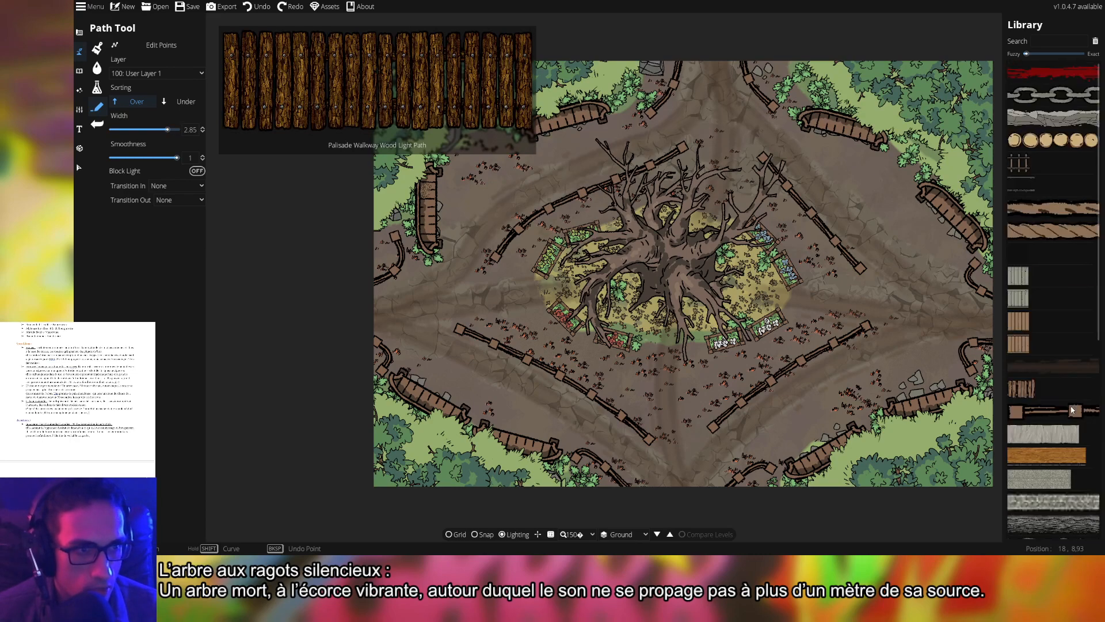
scroll(1069, 409, "down", 5)
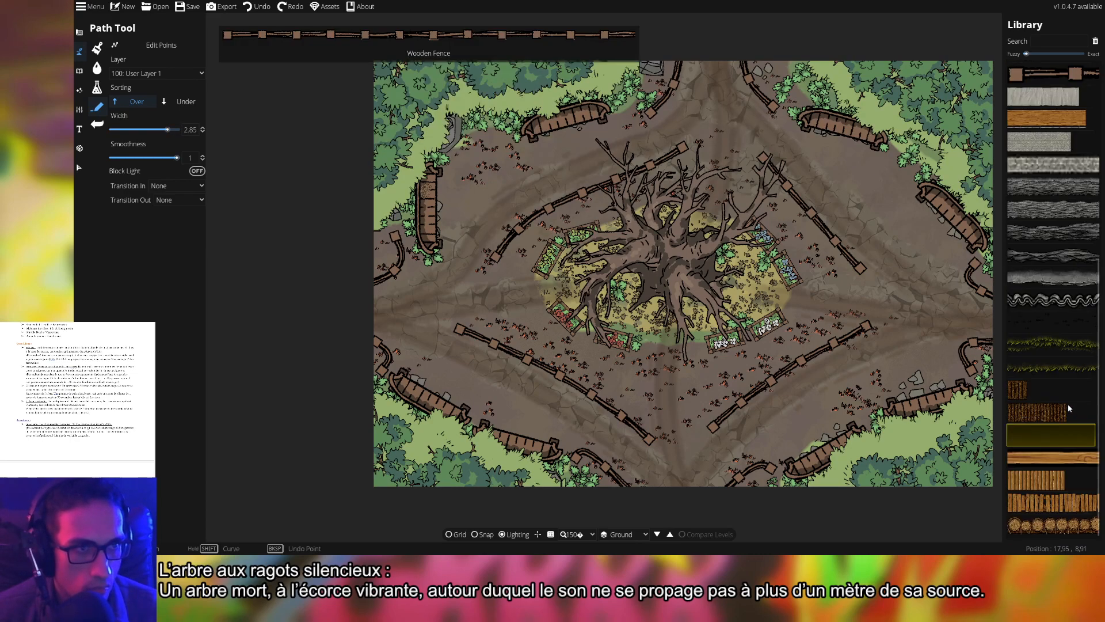
left_click(1047, 40)
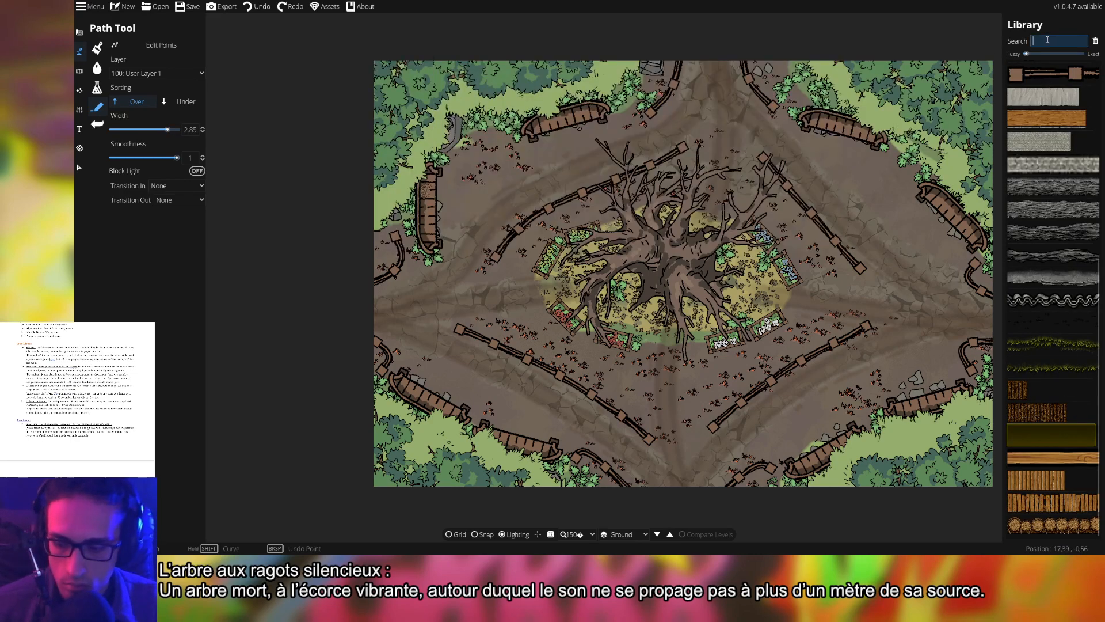
type("shadow")
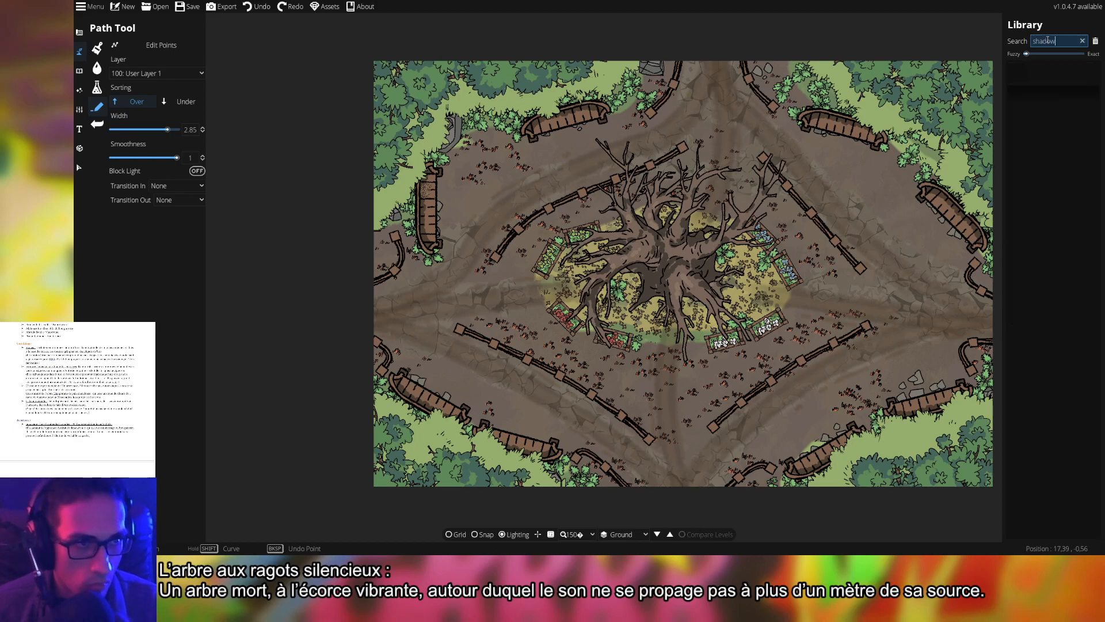
left_click(1034, 74)
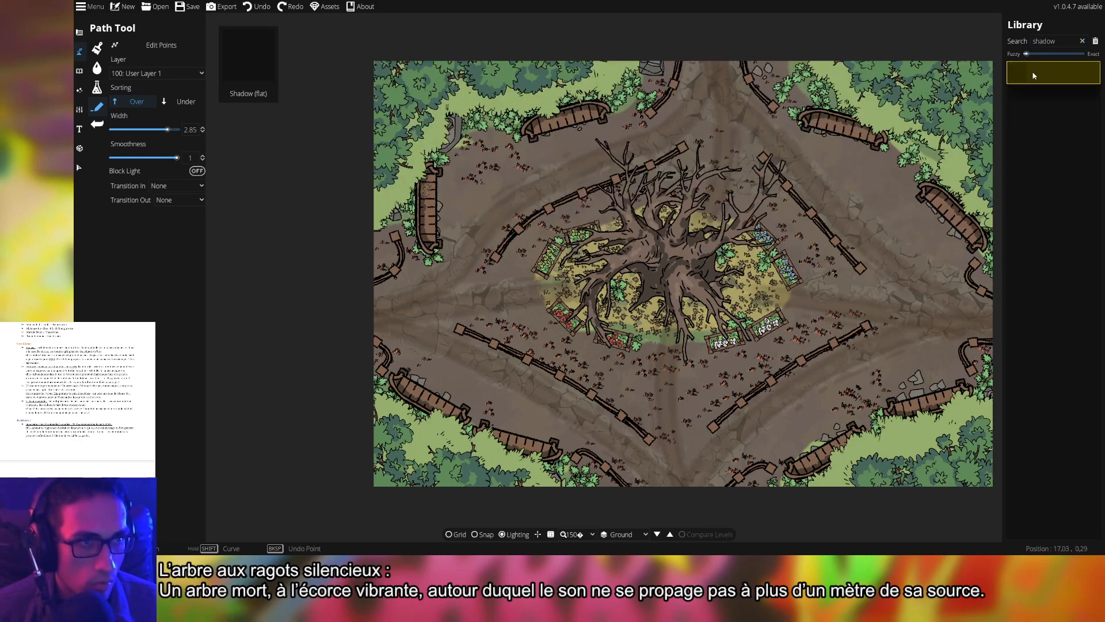
left_click(1047, 98)
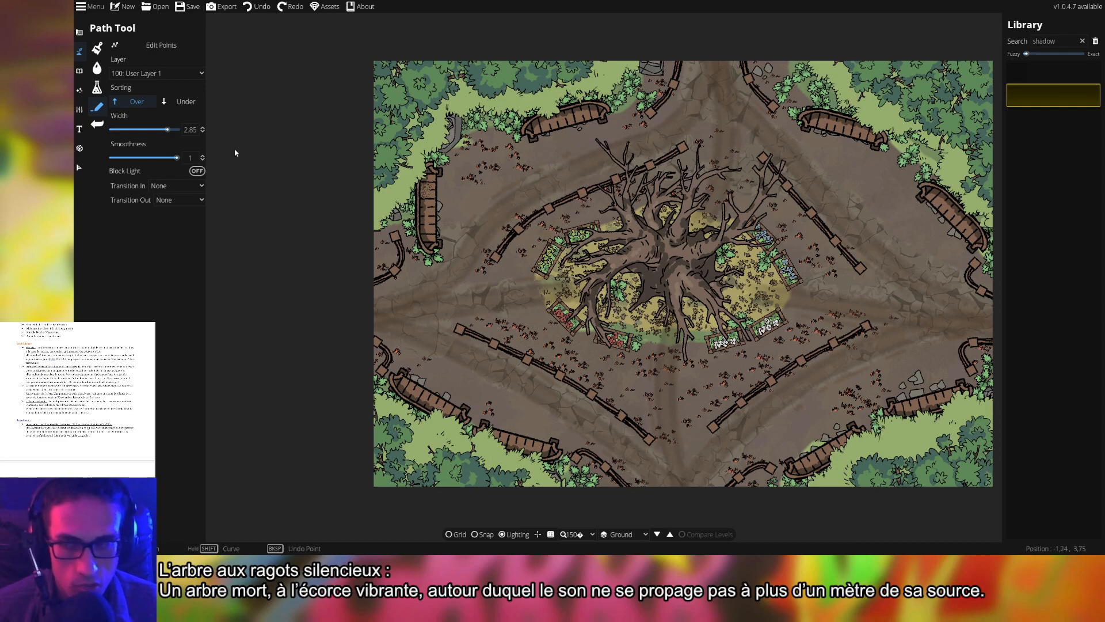
left_click(80, 71)
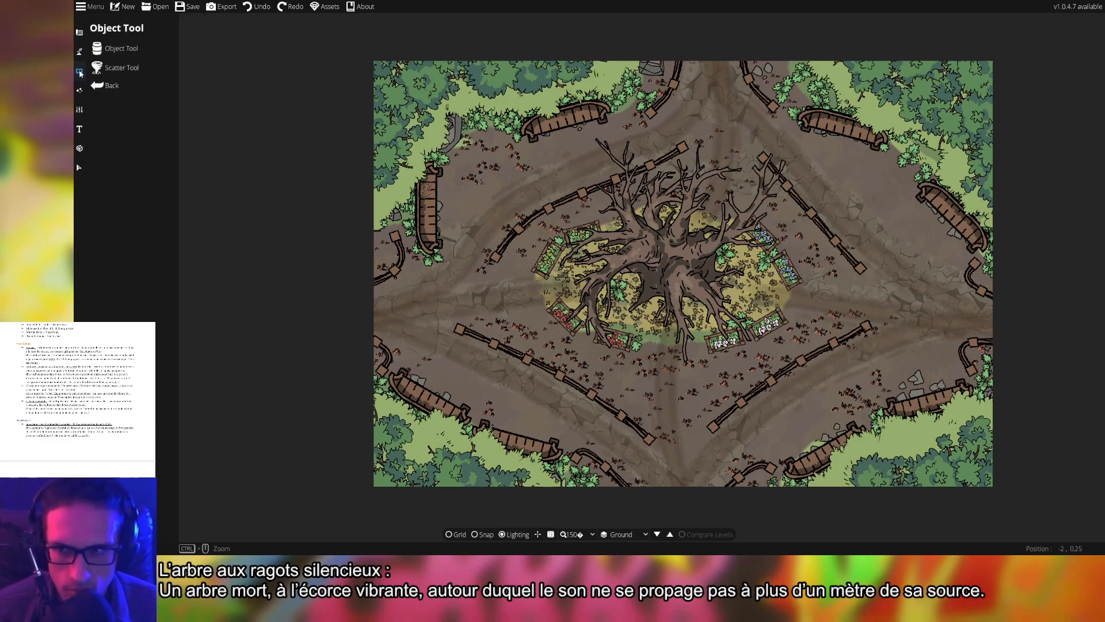
left_click(79, 51)
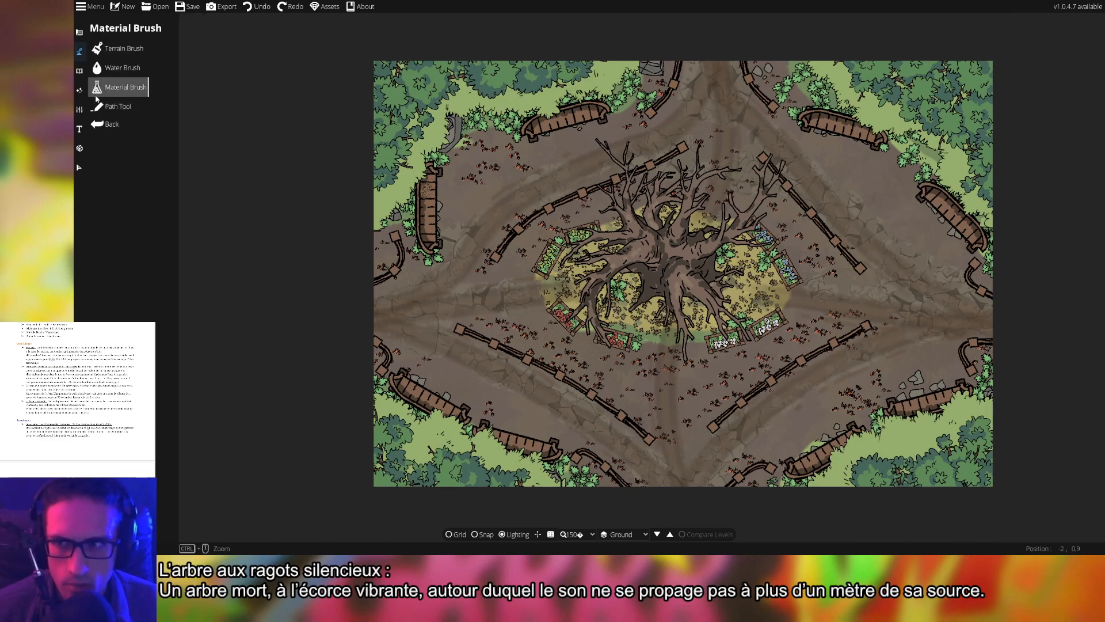
left_click(112, 124)
left_click(83, 32)
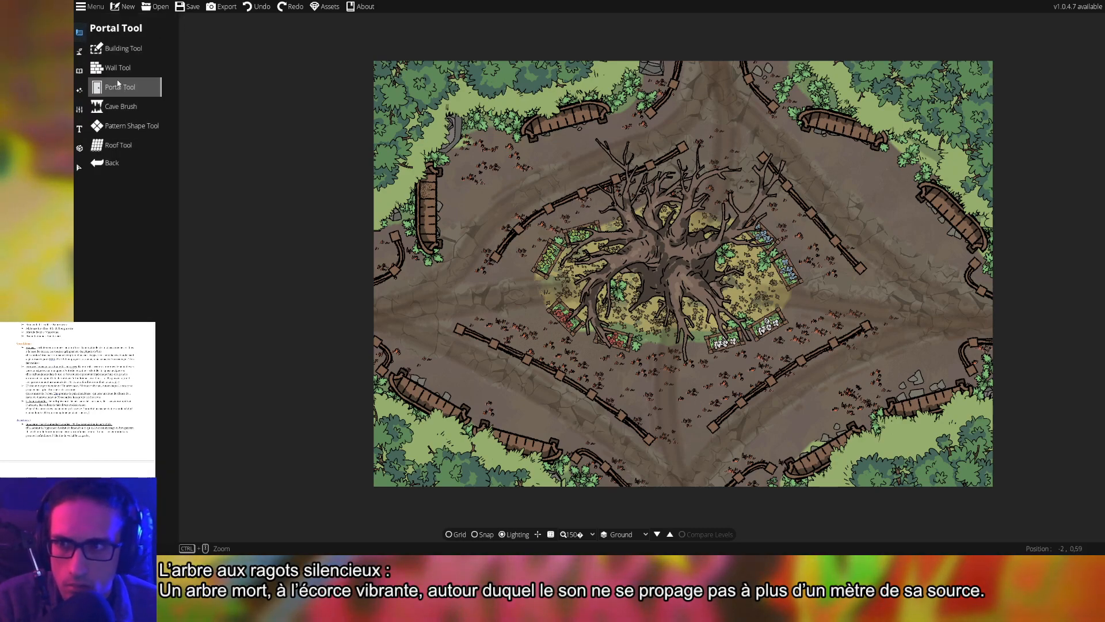
left_click(118, 68)
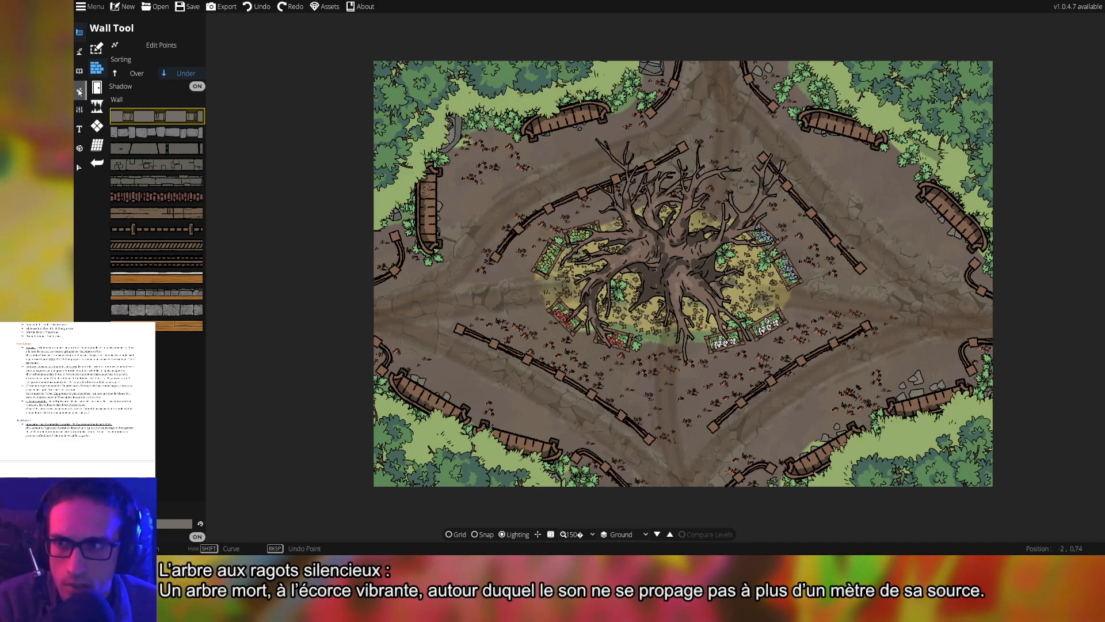
left_click(80, 71)
left_click(110, 50)
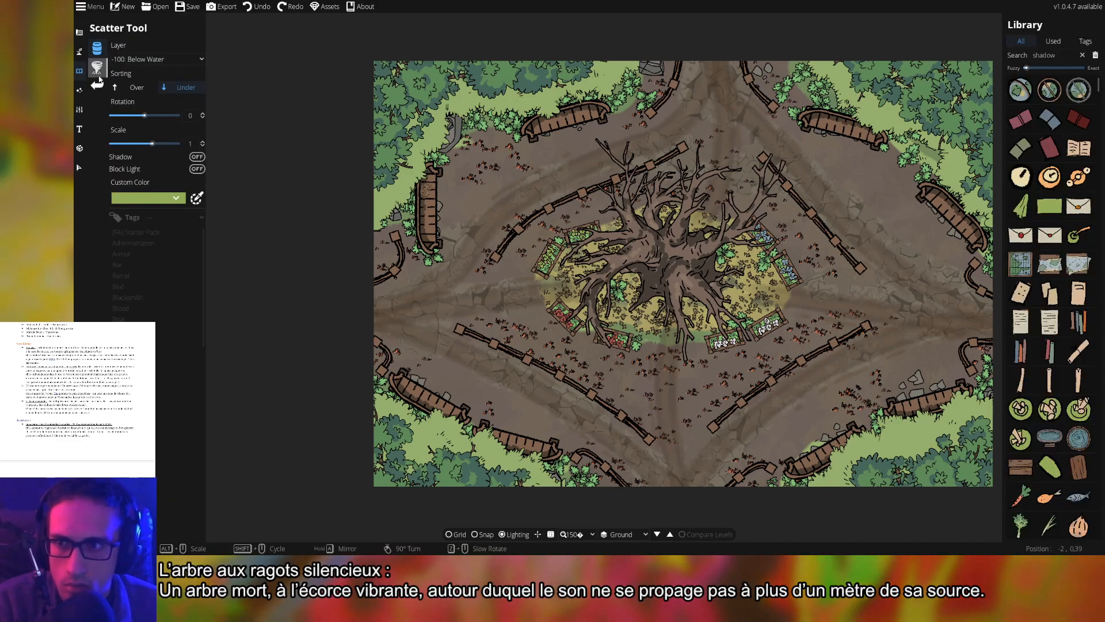
left_click(80, 109)
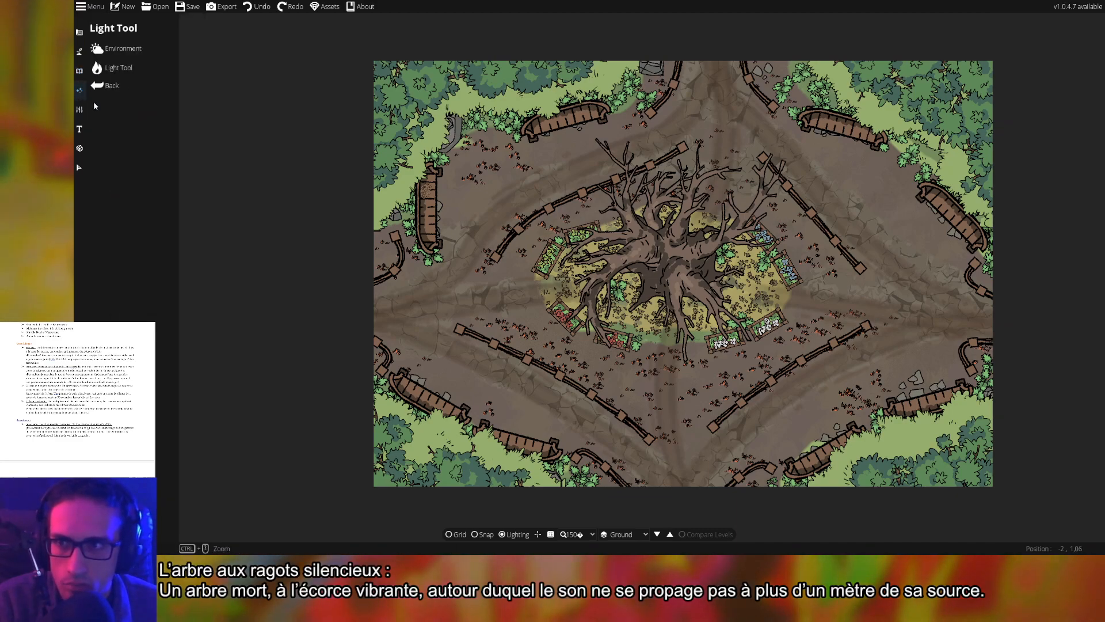
left_click(82, 109)
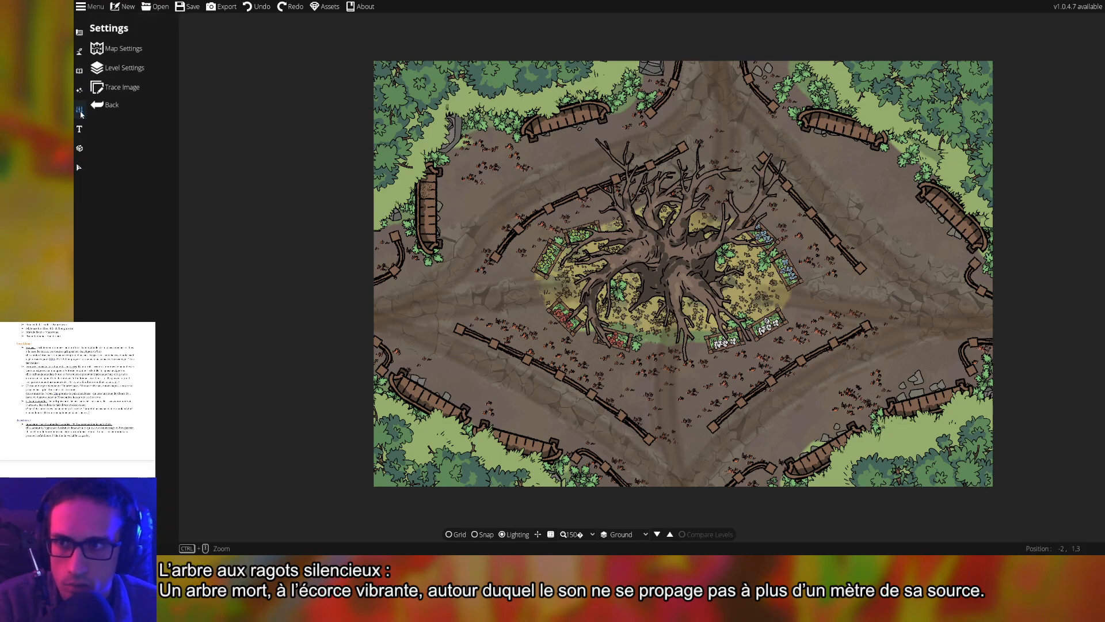
left_click(120, 88)
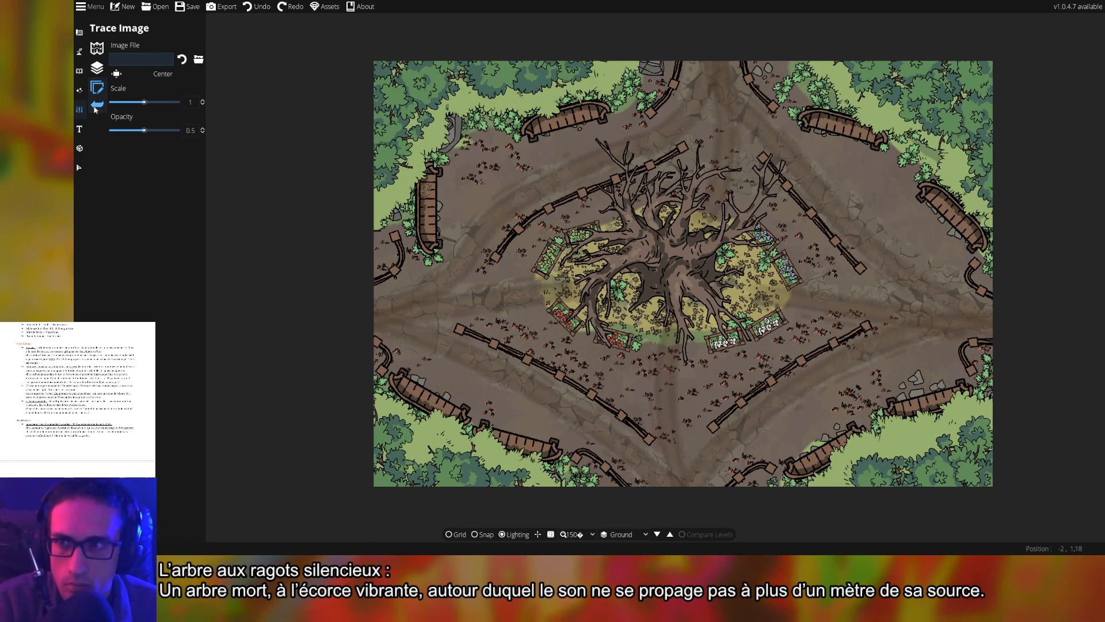
left_click(97, 105)
left_click(79, 52)
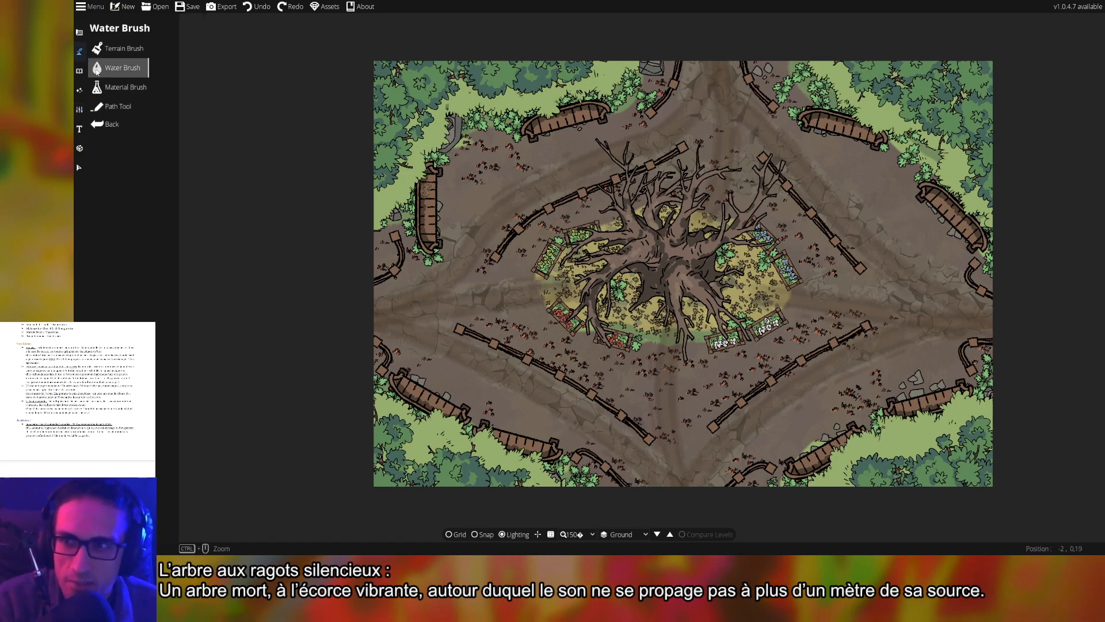
left_click(125, 87)
left_click(124, 106)
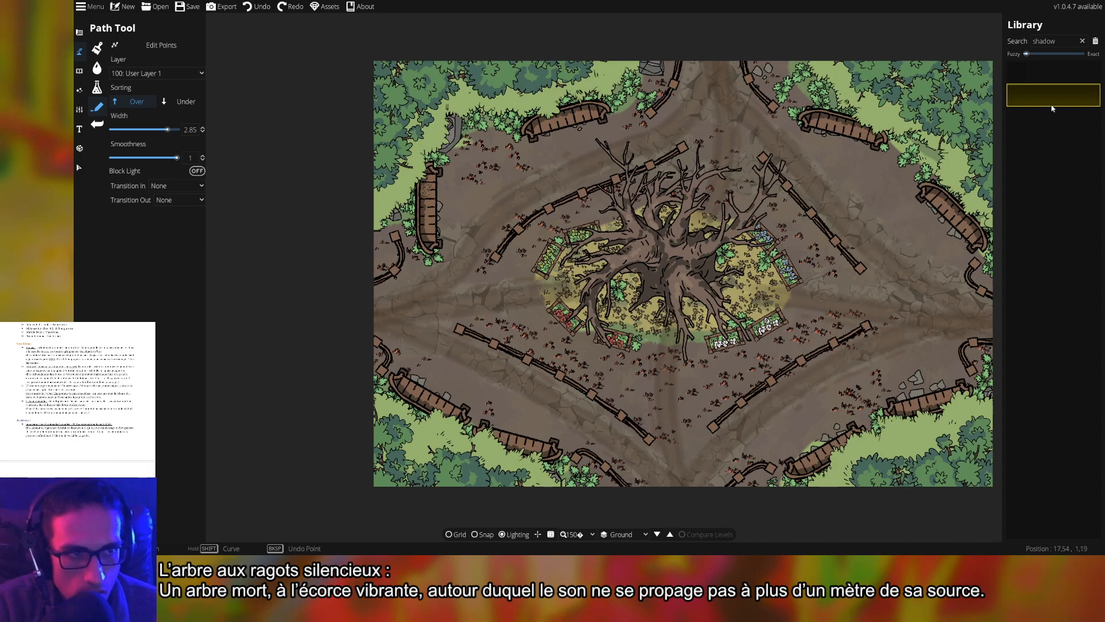
mouse_move(1051, 107)
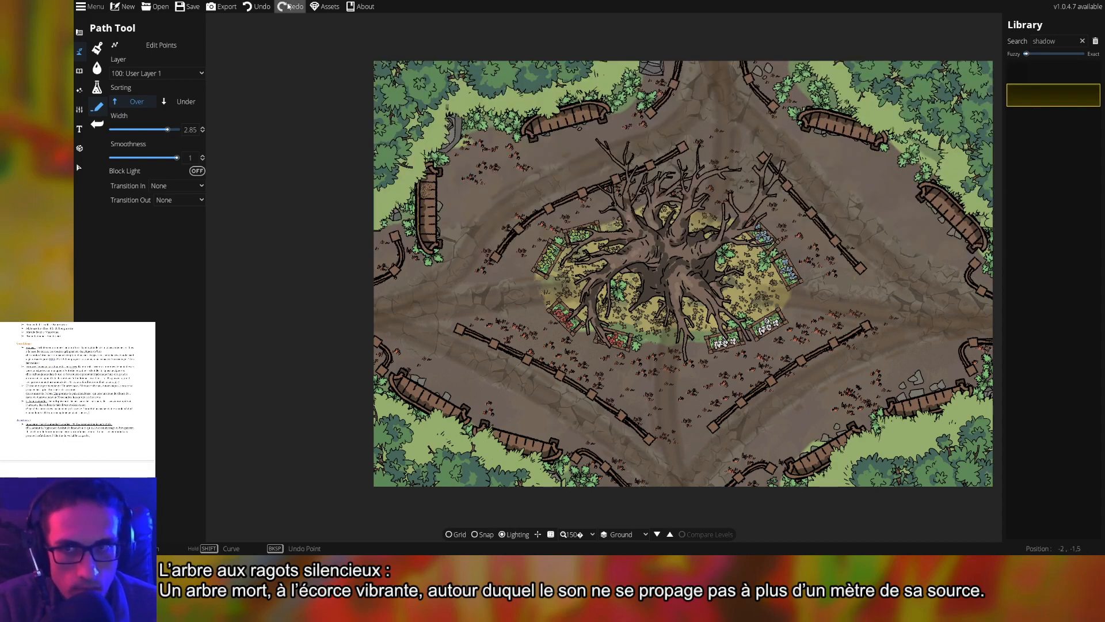
- Enable Krager's Shadow Pack in the map's custom assets and accept the asset pack change
left_click(331, 11)
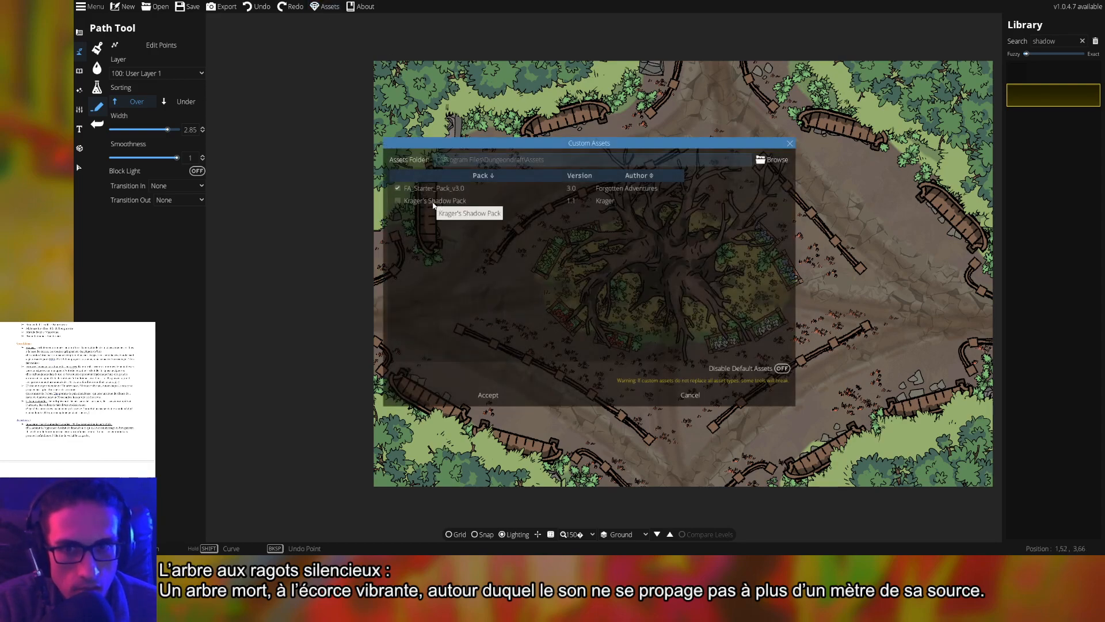
left_click(399, 202)
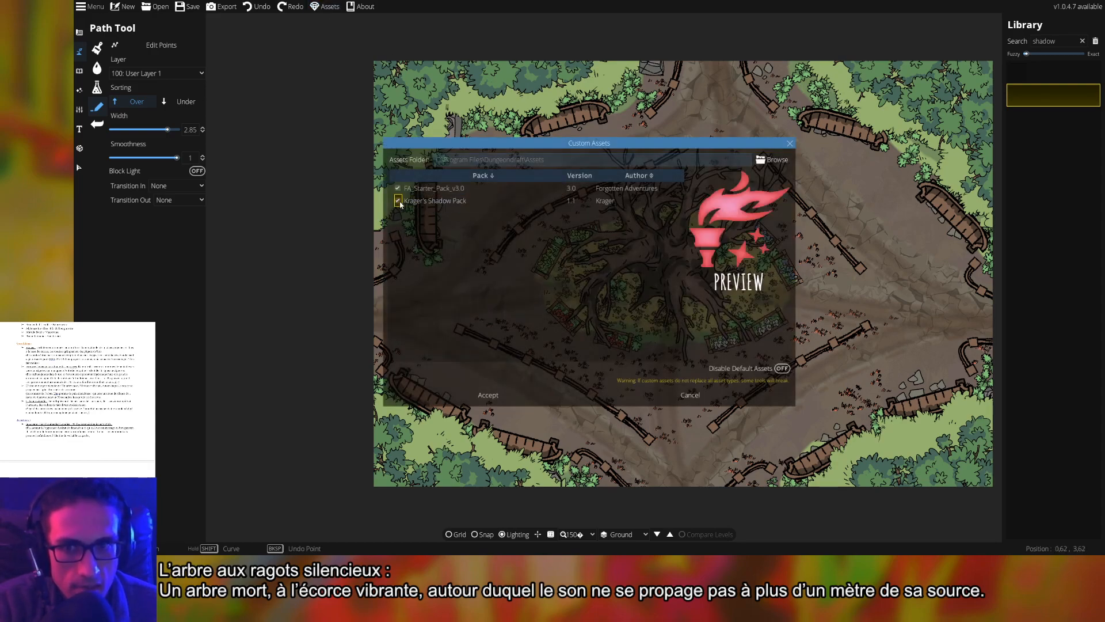
left_click(527, 395)
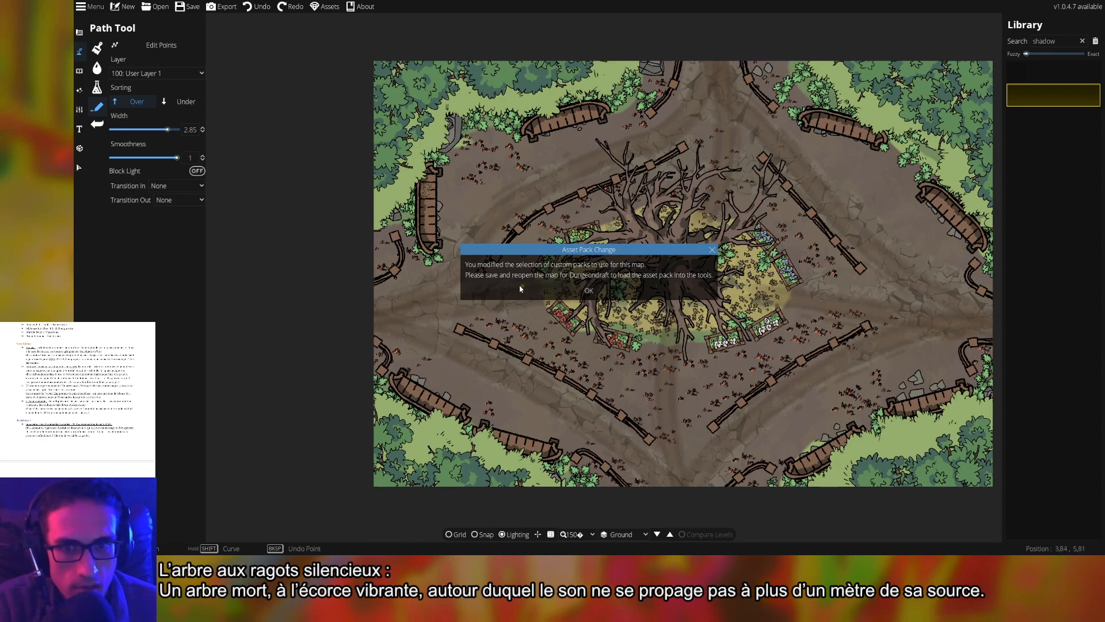
left_click(588, 291)
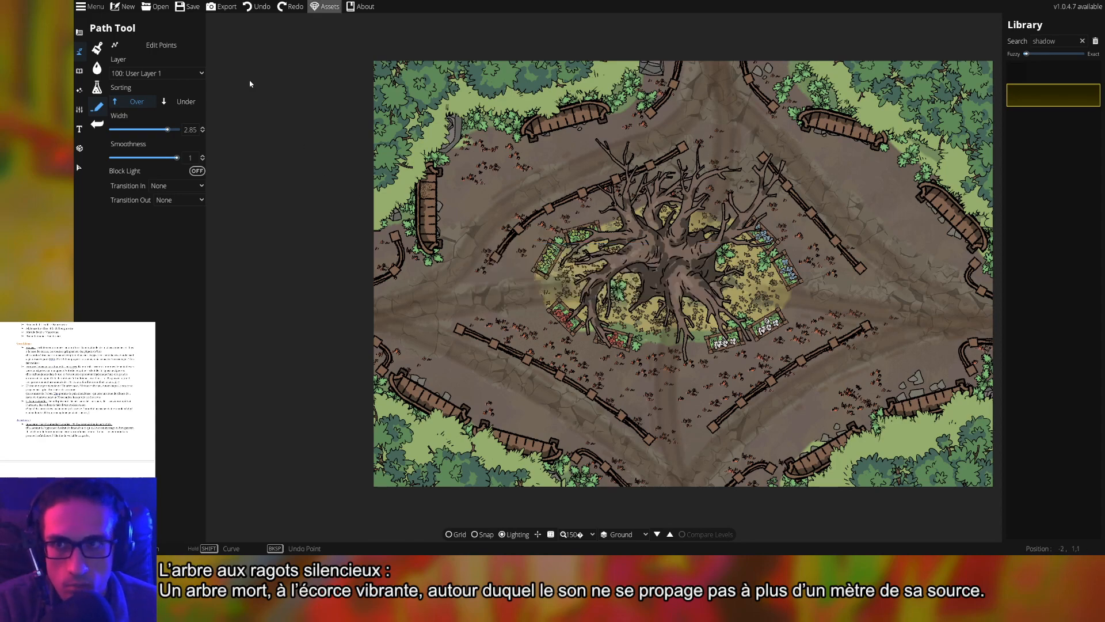
- Save and reopen the map to load the asset pack, and turn off the grid and snapping
left_click(190, 8)
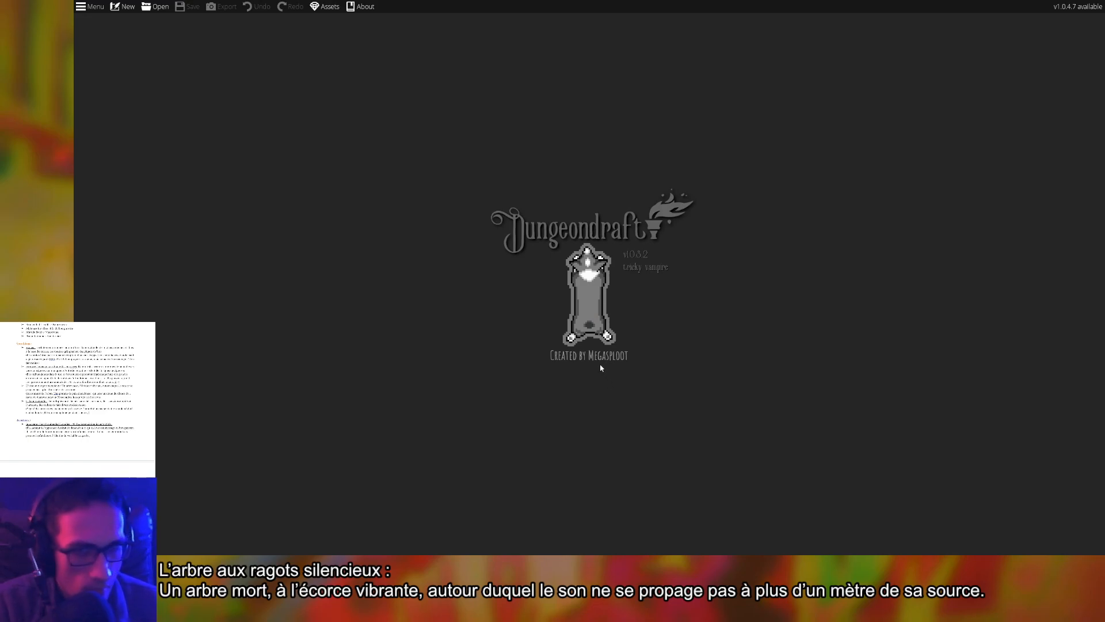
left_click(155, 6)
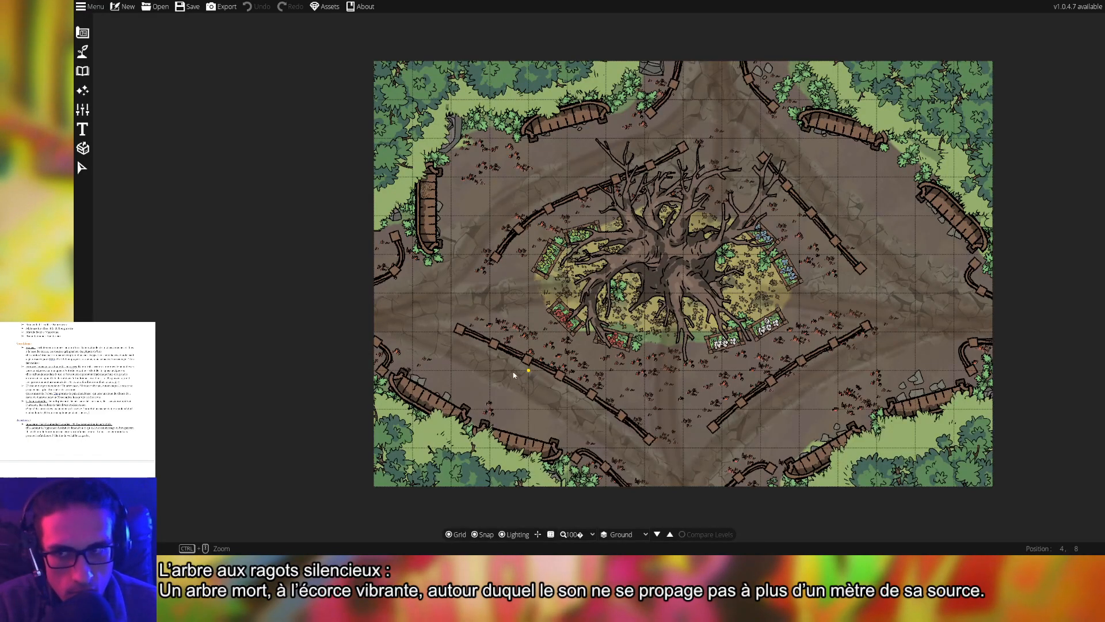
left_click(454, 534)
left_click(482, 534)
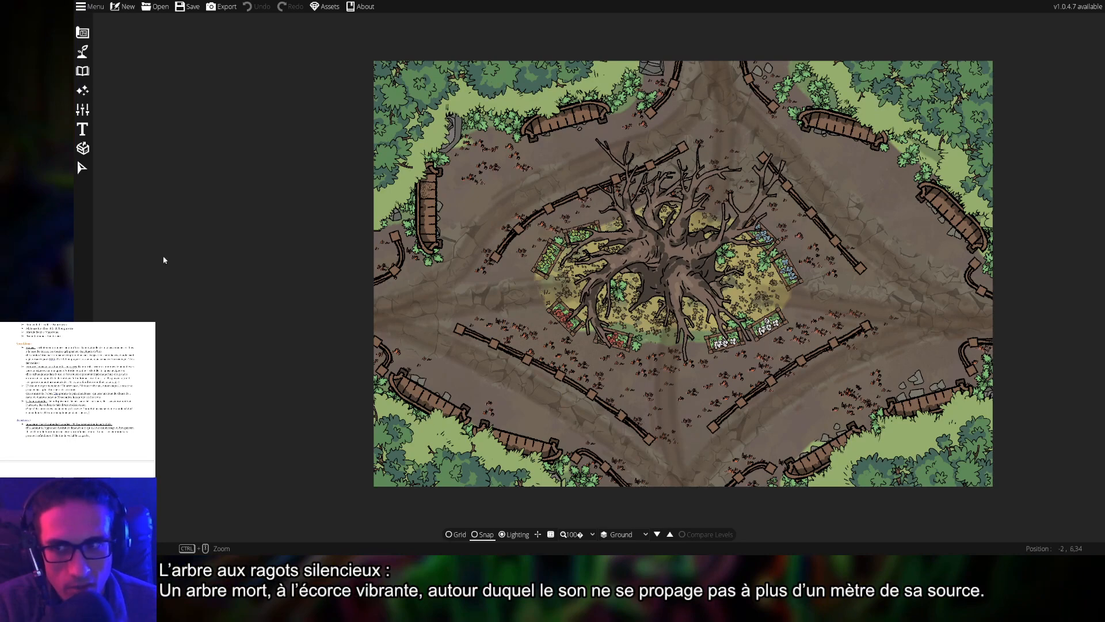
- Search the Path Tool's library for "shadow" and select the last shadow path listed
left_click(81, 53)
left_click(115, 107)
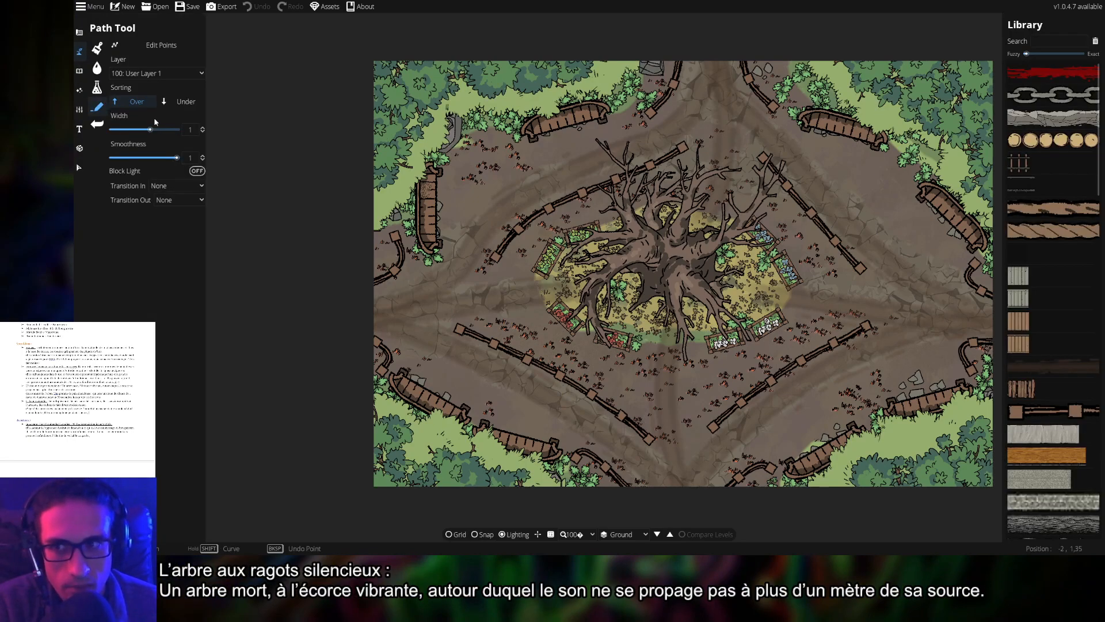
left_click(1043, 41)
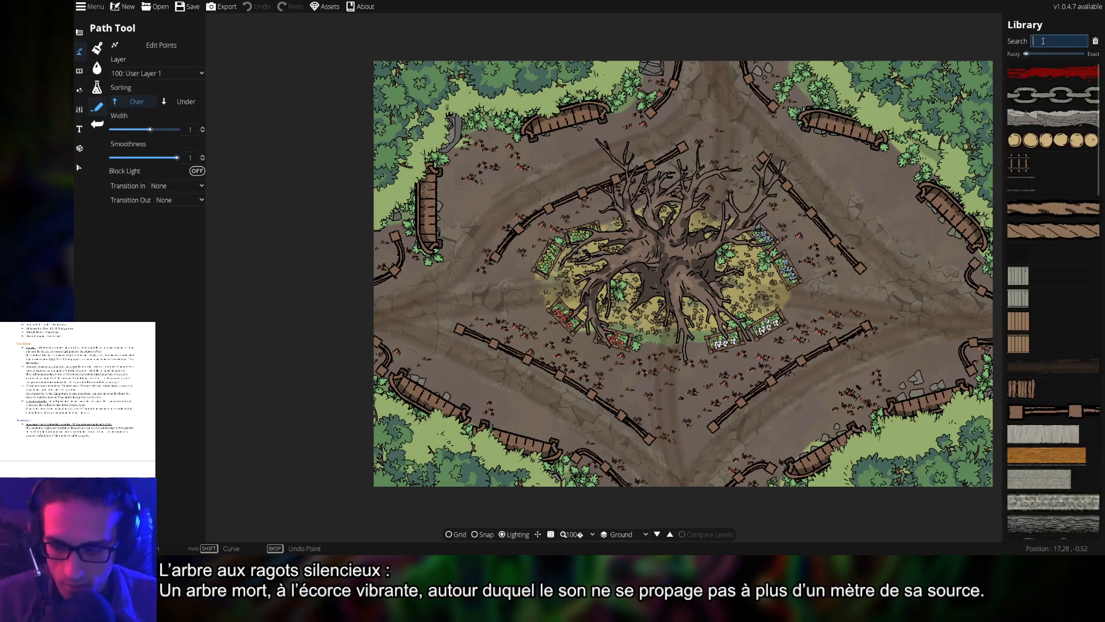
type("shadow")
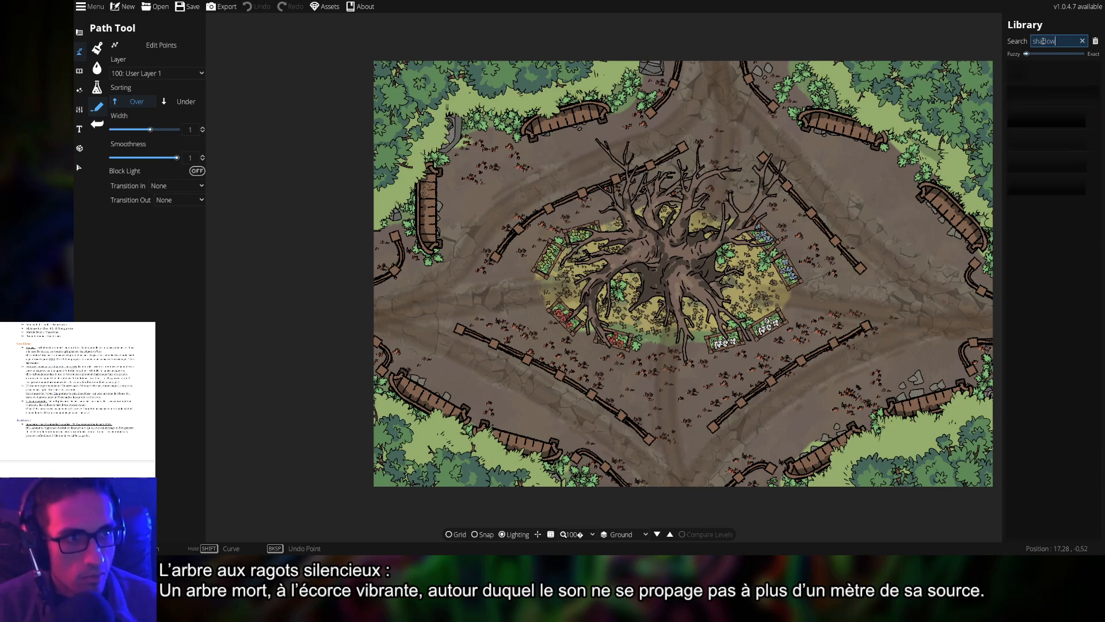
left_click(1047, 190)
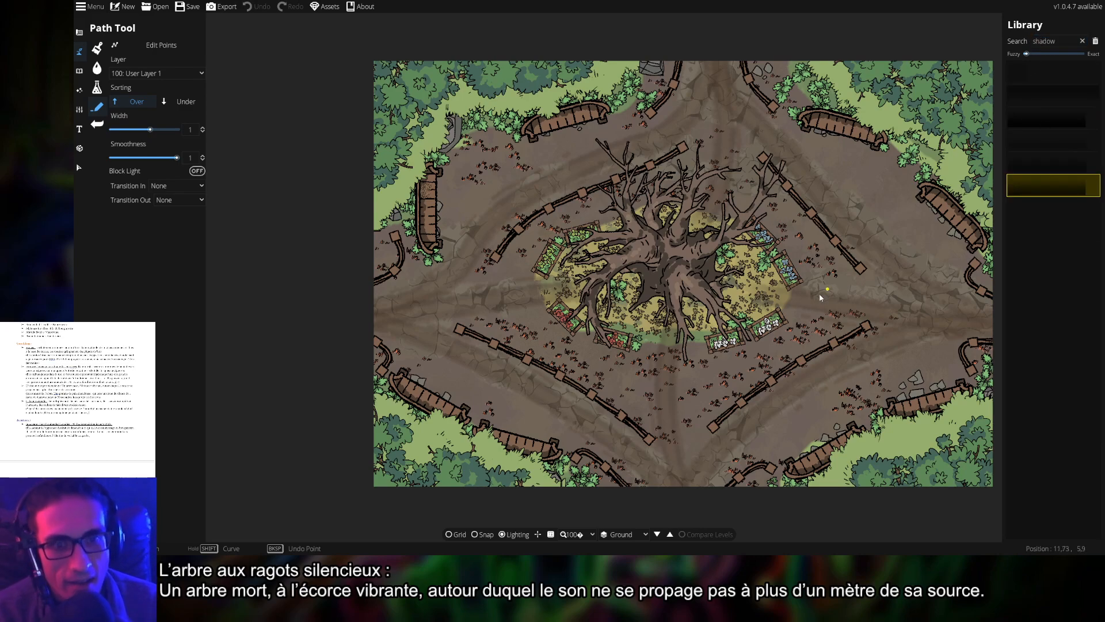
- Try the last two listed shadow paths across the ground below the dead tree, undoing each one
left_click(570, 368)
left_click(873, 358)
key("ctrl+z")
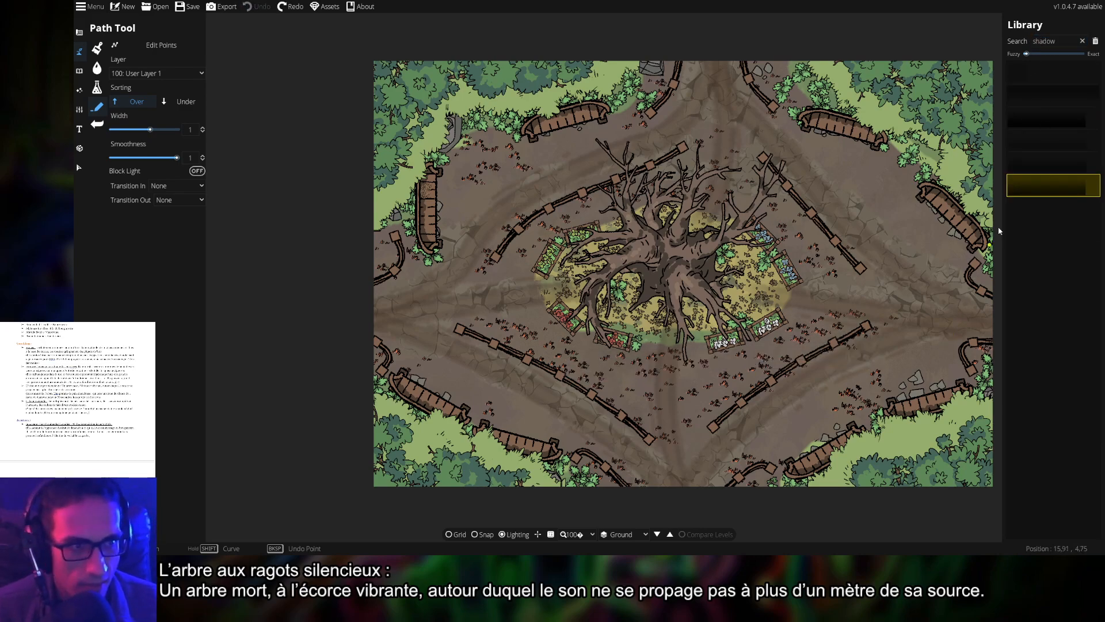
left_click(1045, 161)
left_click(535, 381)
right_click(897, 310)
key("ctrl+z")
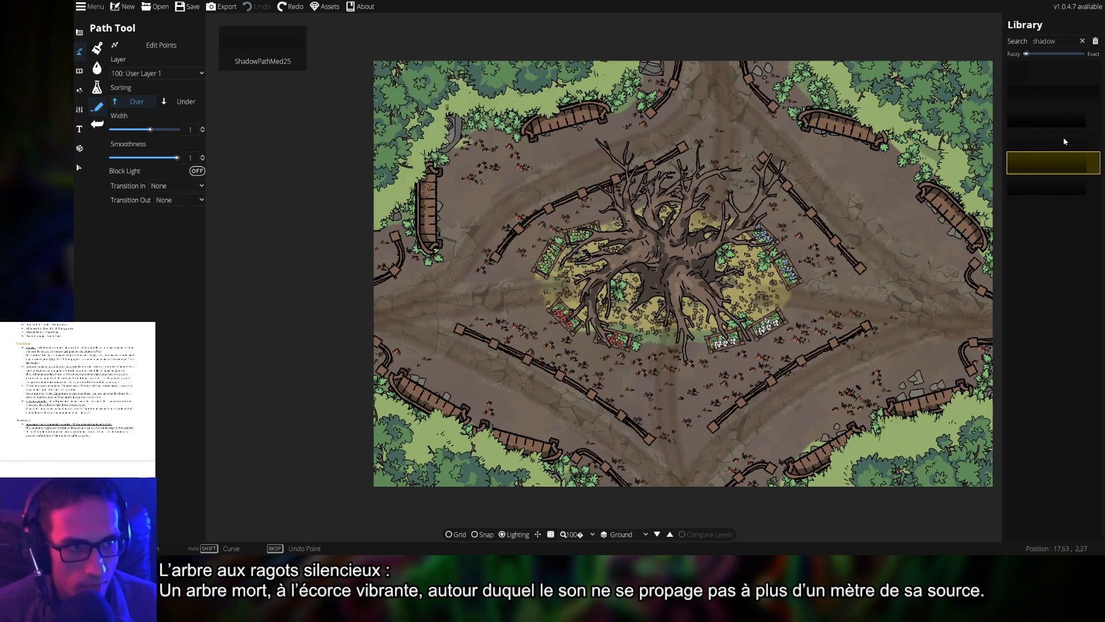
- Try the ShadowPathMed100 and ShadowPathMed25 paths around the dead tree, undoing each one
left_click(1051, 117)
left_click(645, 316)
key("ctrl+z")
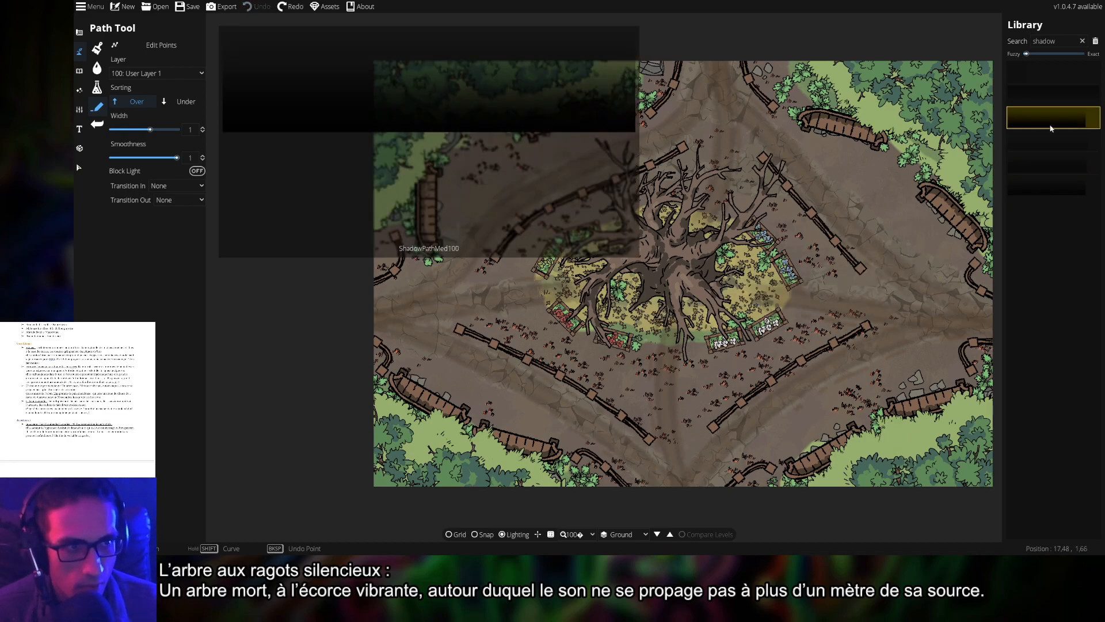
left_click(1053, 140)
left_click(900, 281)
key("ctrl+z")
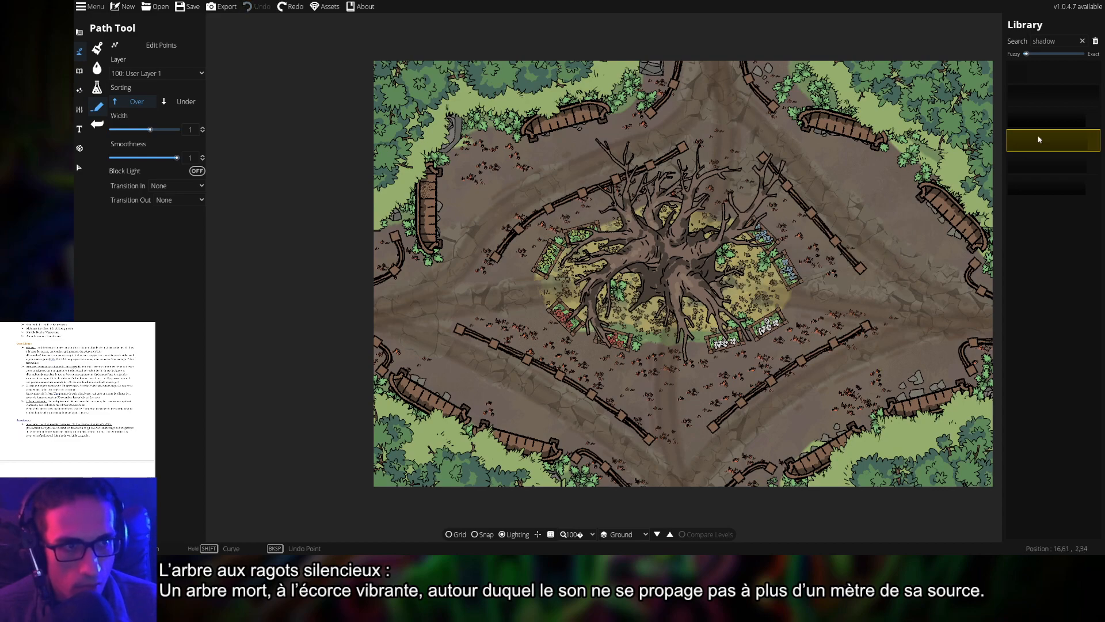
- Try the first listed shadow path on the ground east of the dead tree and undo it
left_click(1054, 72)
left_click(911, 229)
key("ctrl+z")
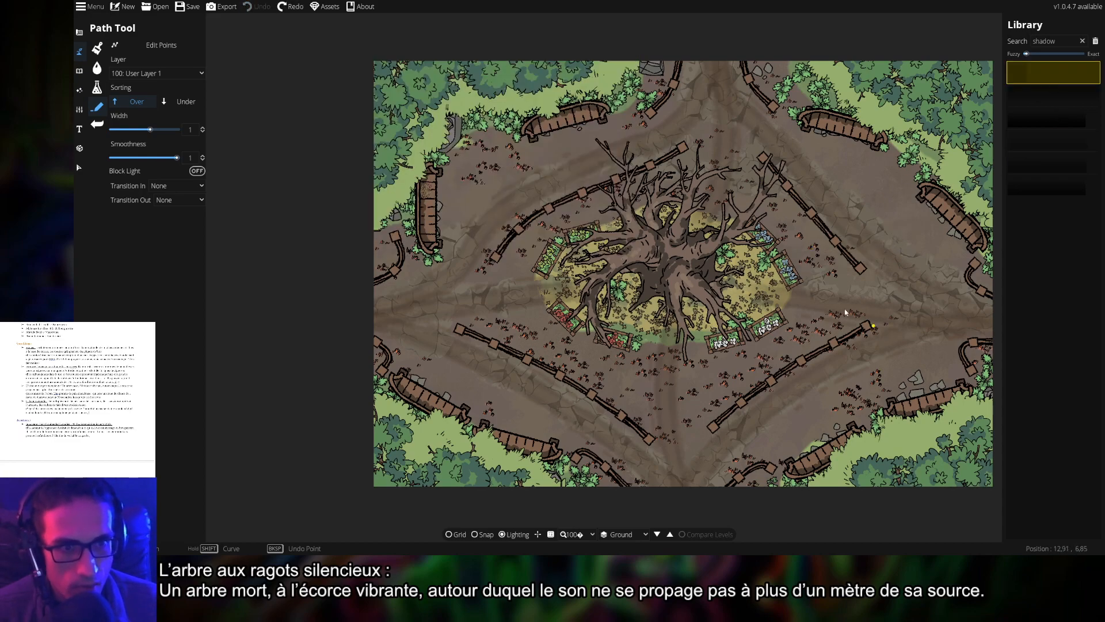
- Set the path width to 1.97 and try the first listed shadow path across the northwest part of the square, undoing it
left_click_drag(811, 215, 750, 233)
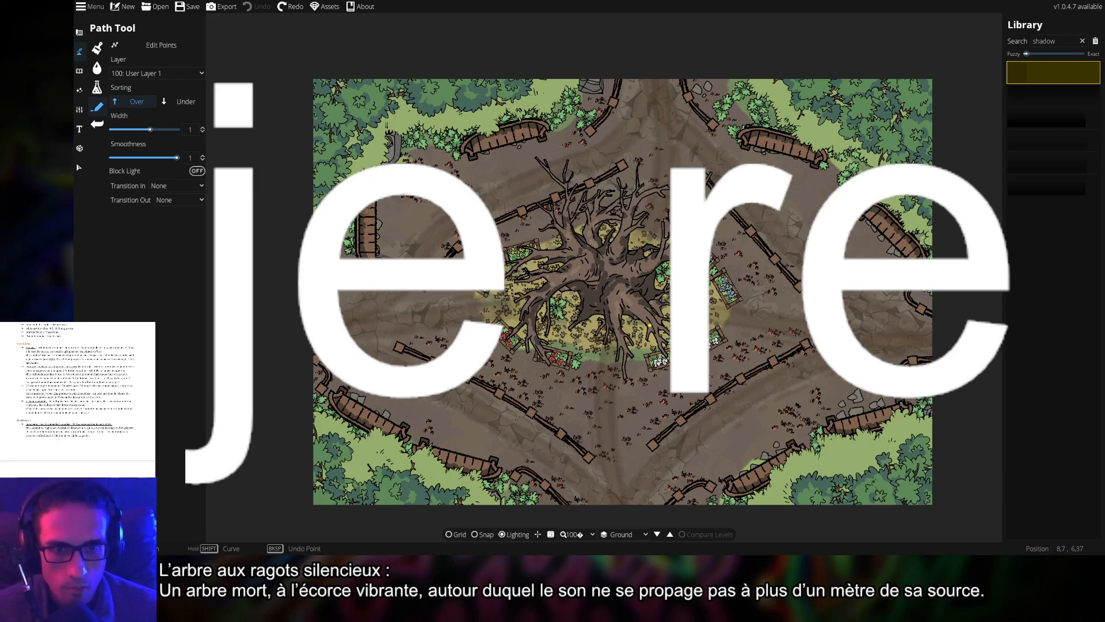
left_click_drag(461, 311, 476, 272)
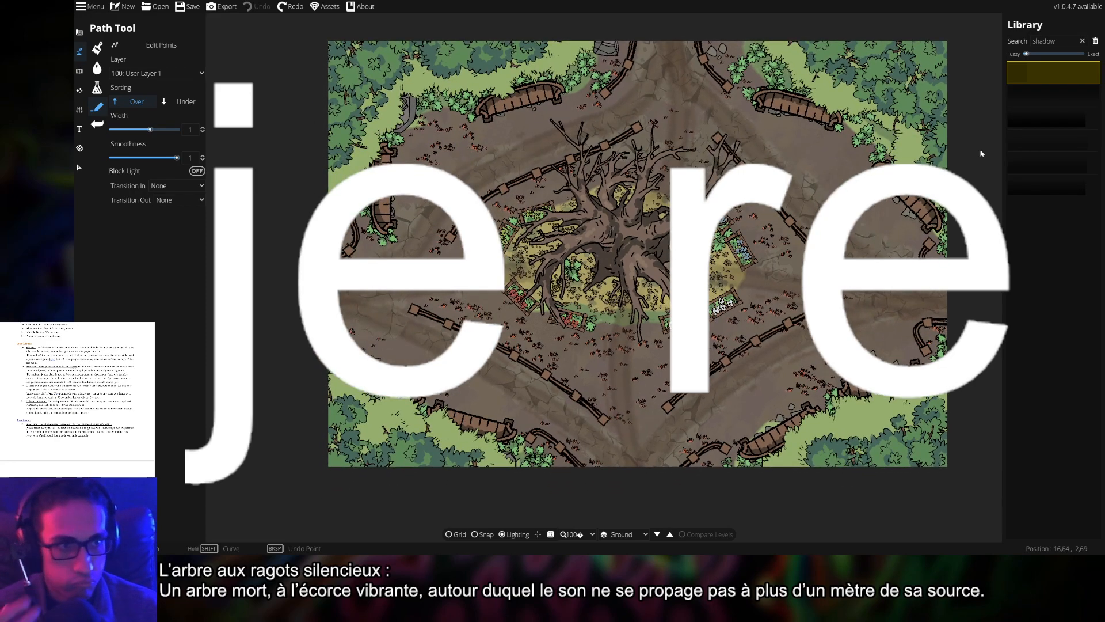
left_click(553, 169)
scroll(616, 198, "up", 5)
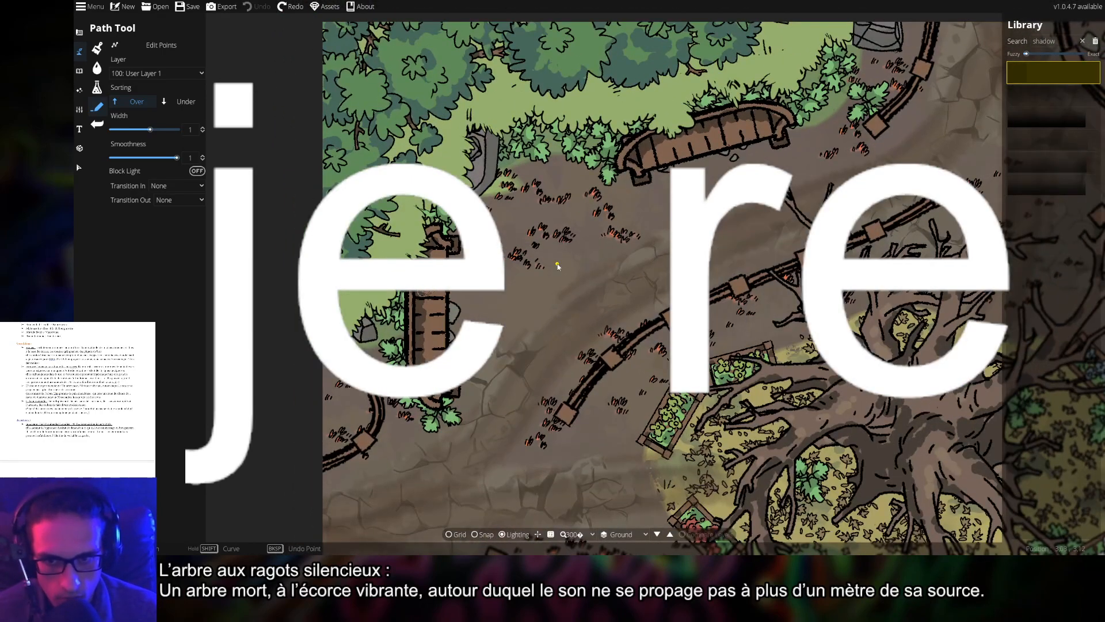
mouse_move(1055, 189)
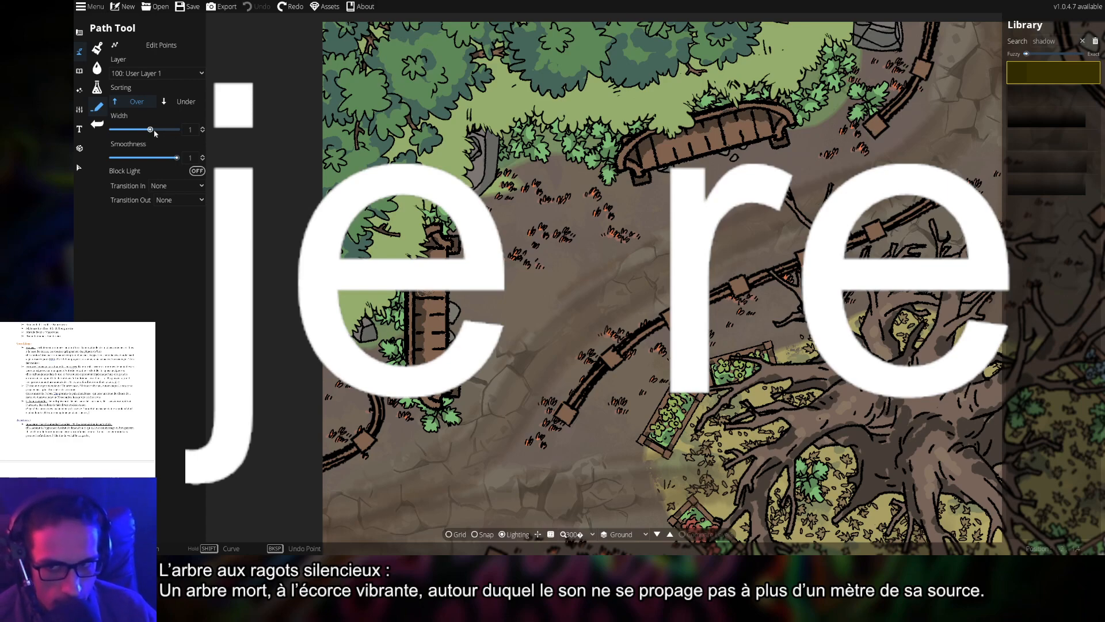
left_click_drag(149, 130, 162, 130)
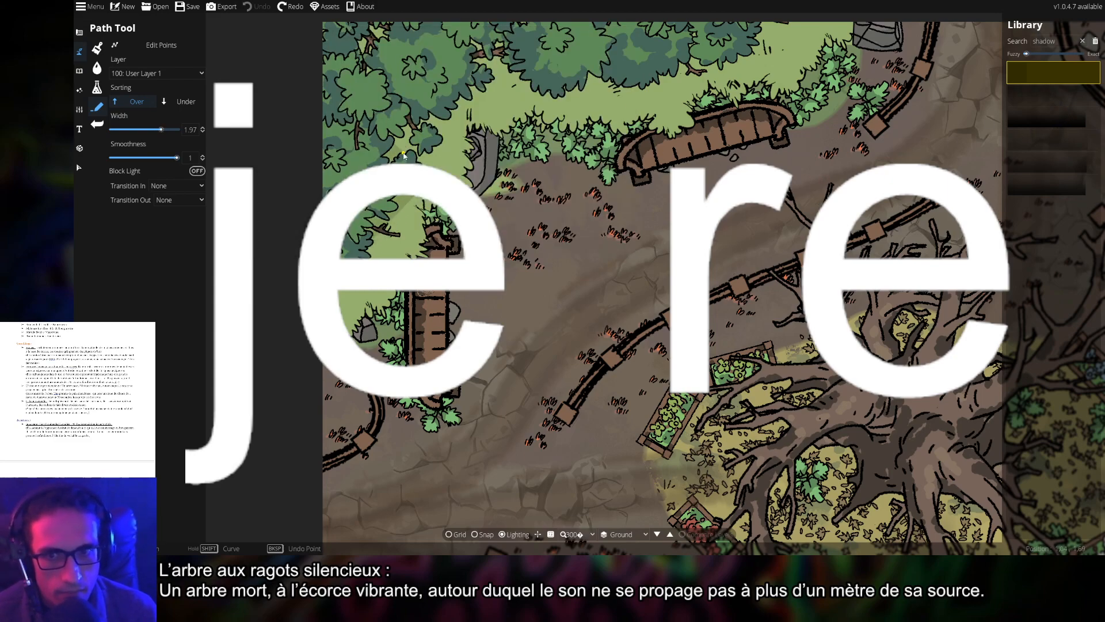
left_click(624, 273)
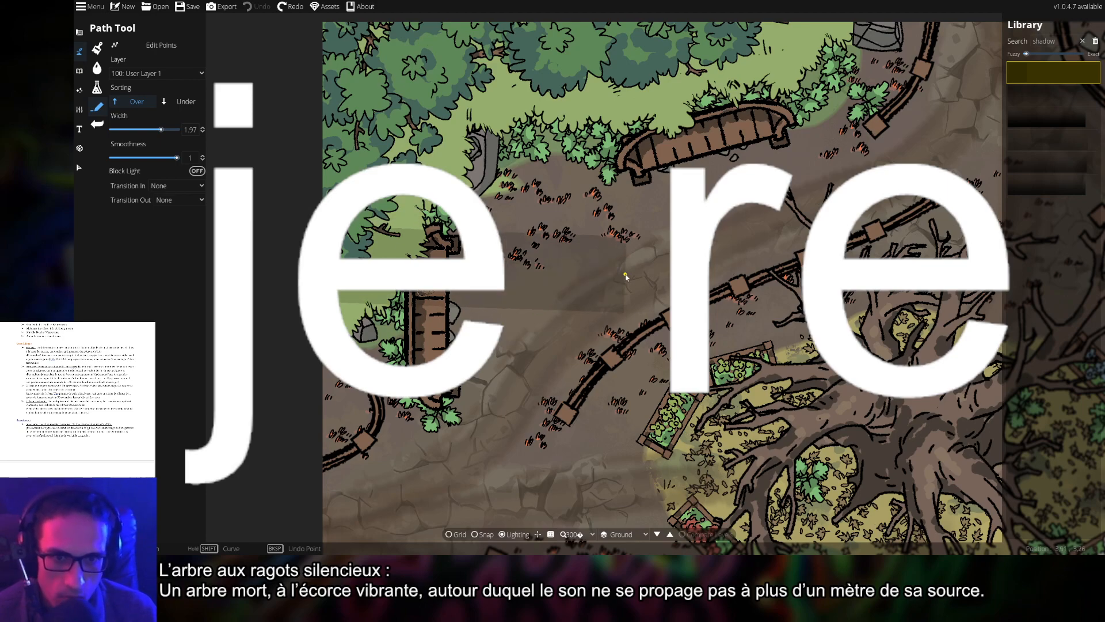
right_click(761, 208)
key("ctrl+z")
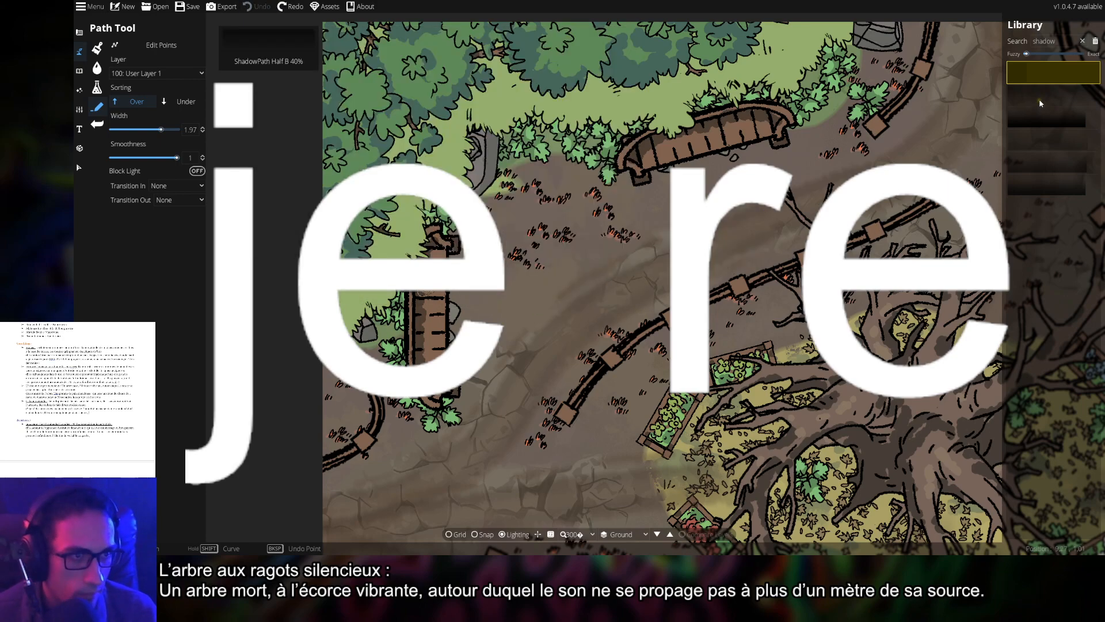
- Select the fourth listed shadow path and try two crossing strokes over the northwest part of the square, undoing both
left_click(1050, 146)
left_click(392, 328)
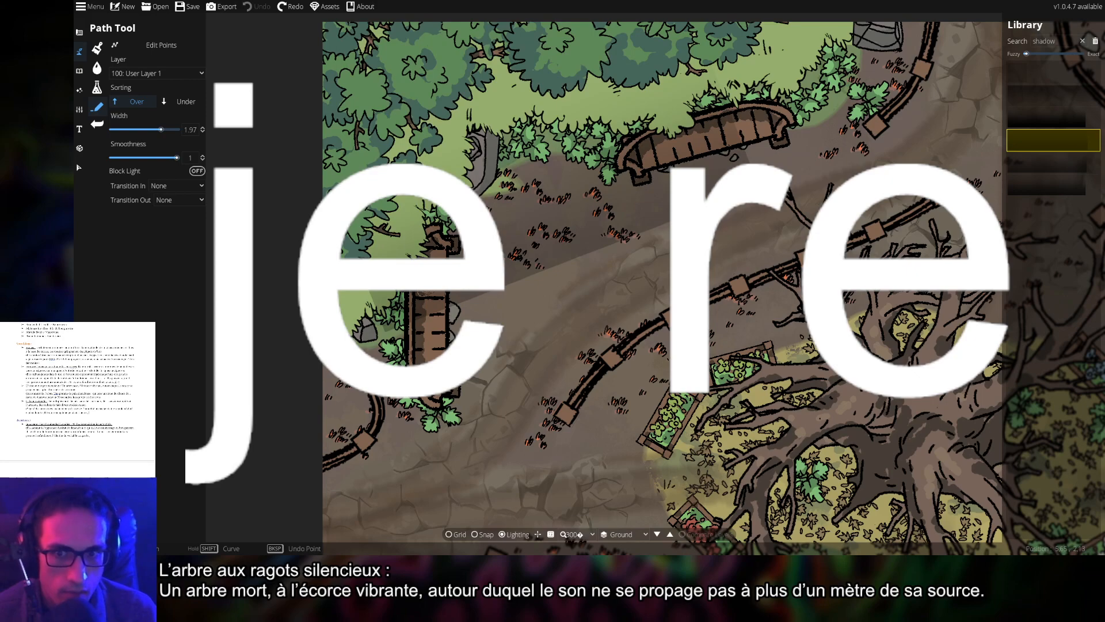
right_click(742, 196)
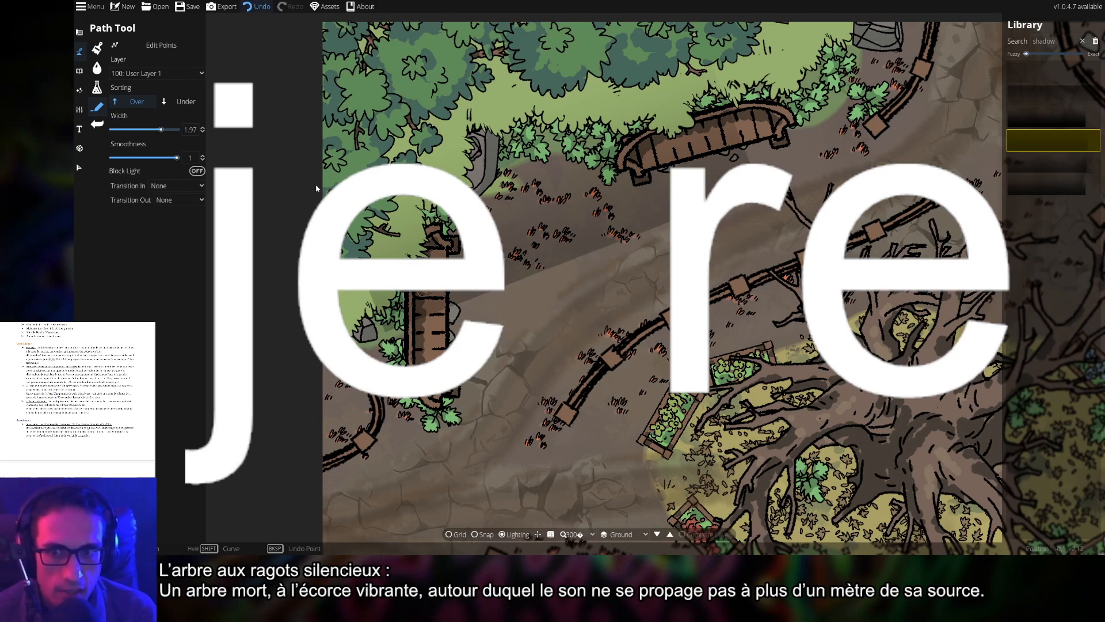
left_click(330, 237)
right_click(586, 311)
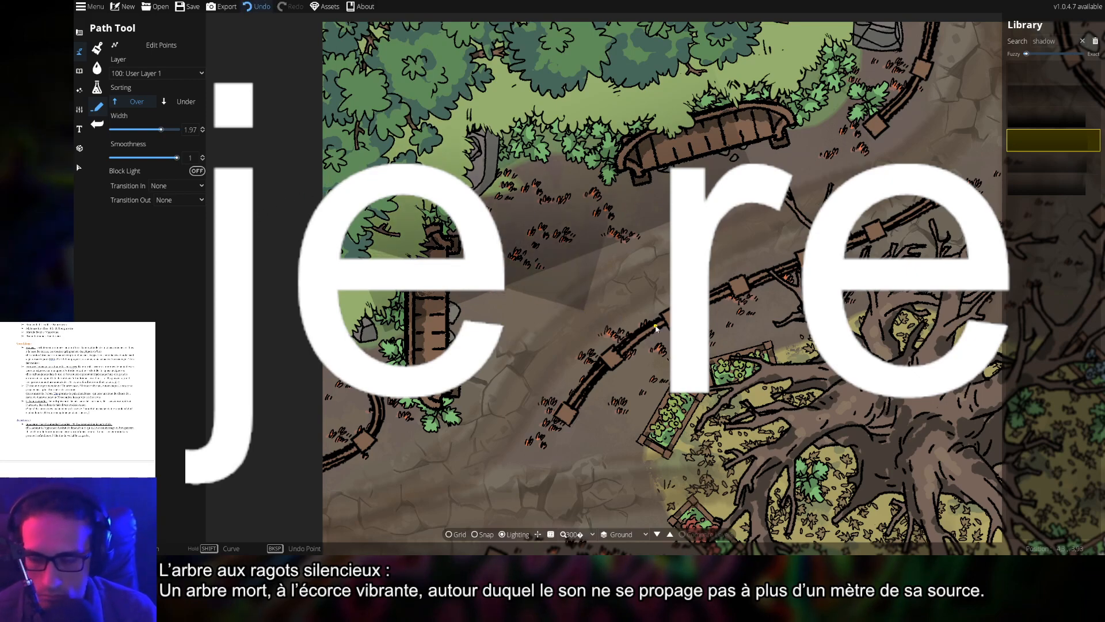
key("ctrl+z")
key("ctrl+z")
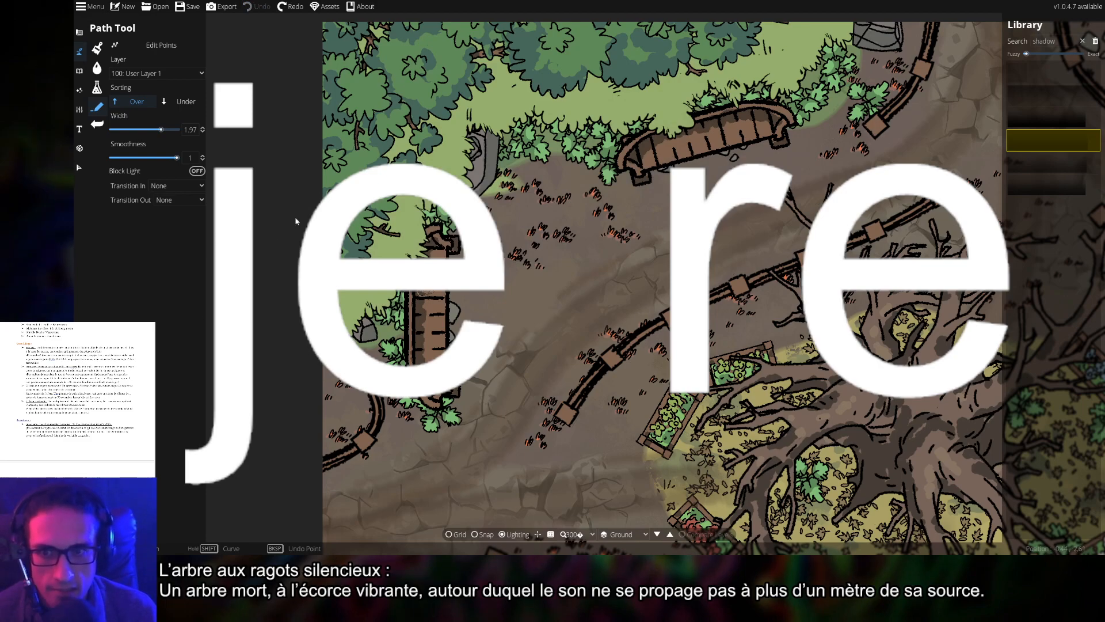
- Try the fourth shadow path at width 1.97 near the northwest trees, undoing each stroke
left_click(314, 263)
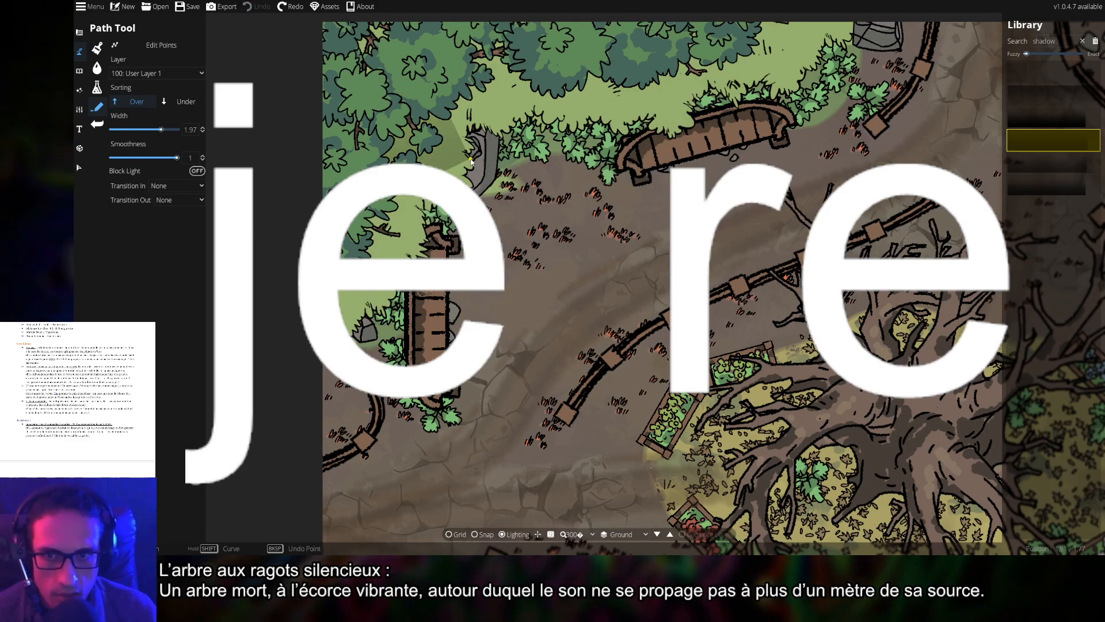
right_click(560, 300)
key("ctrl+z")
left_click_drag(719, 144, 704, 290)
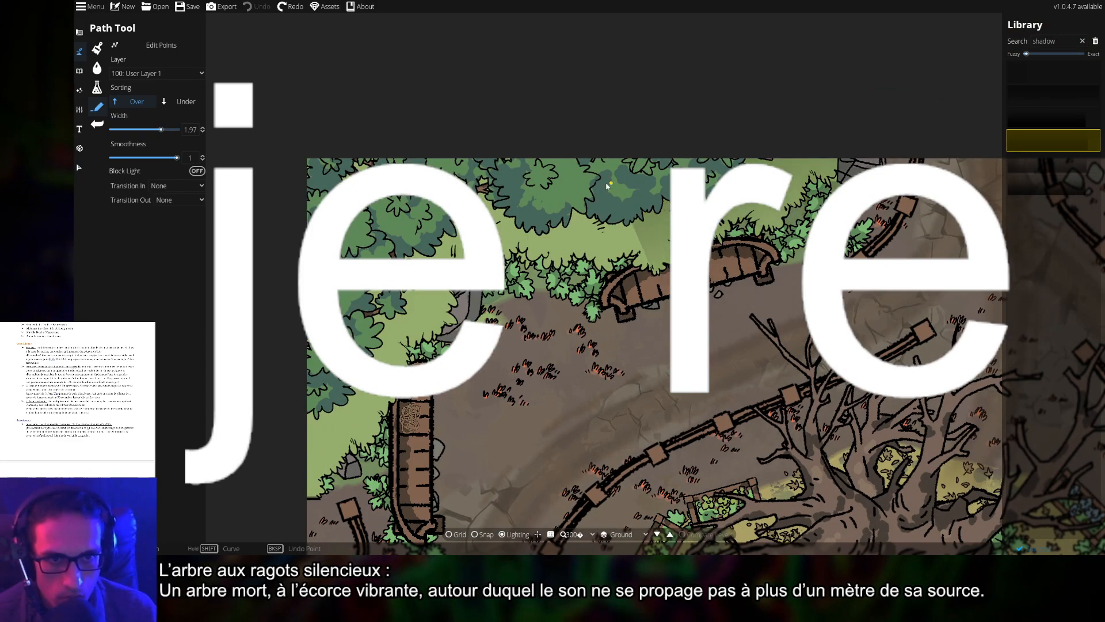
left_click(559, 185)
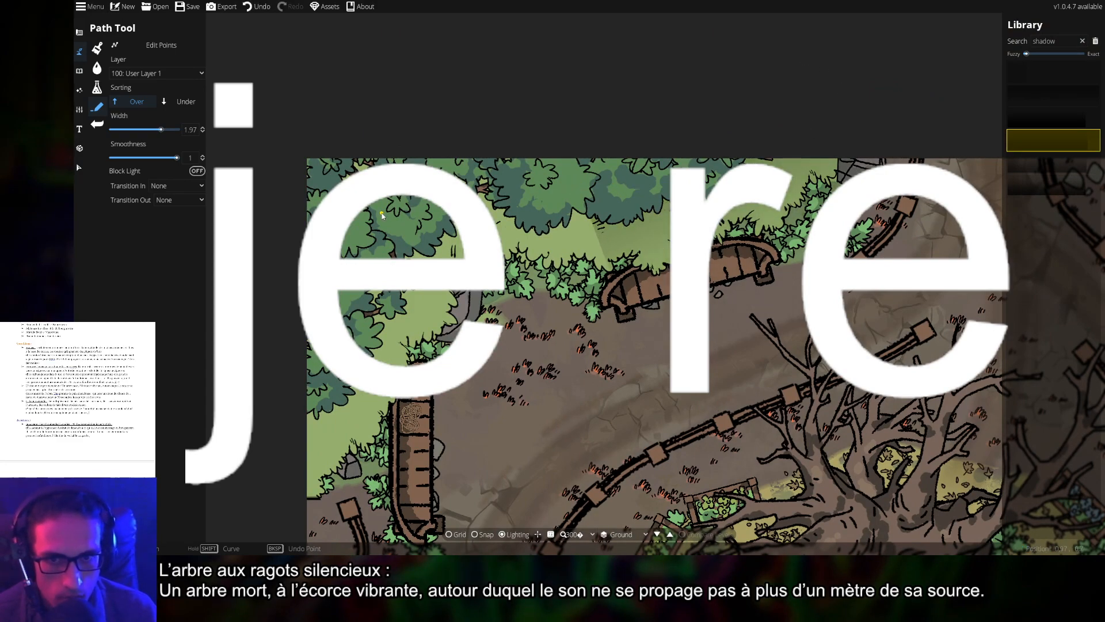
key("ctrl+z")
- Set the path width to 0.71 and draw the shadow path along the northwest trees, from the map's north edge to its west edge
left_click_drag(162, 130, 148, 134)
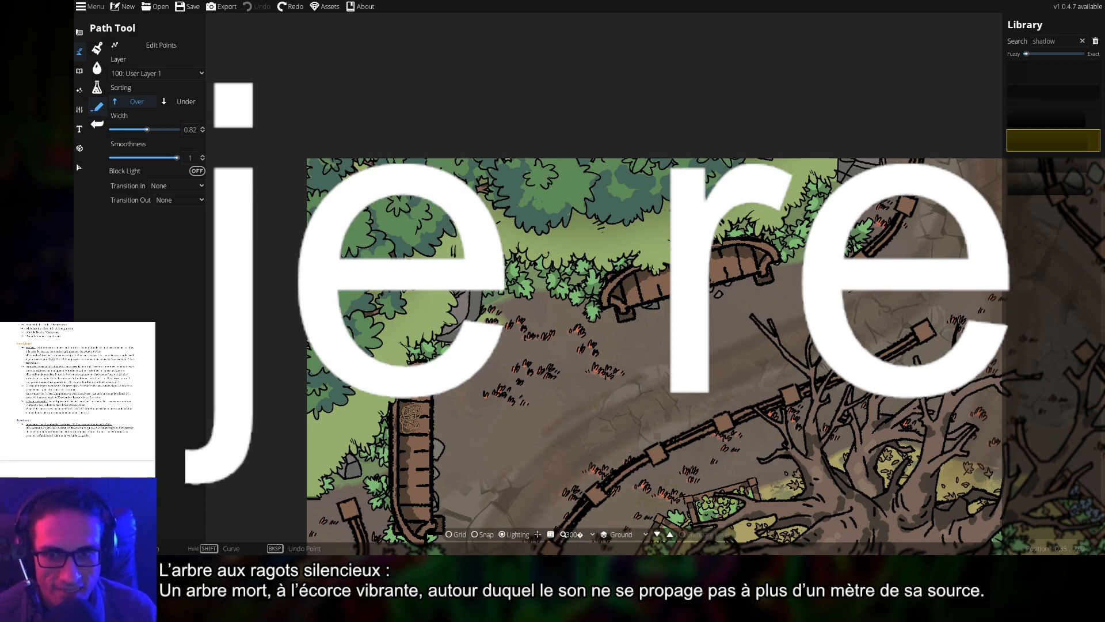
key("ctrl+y")
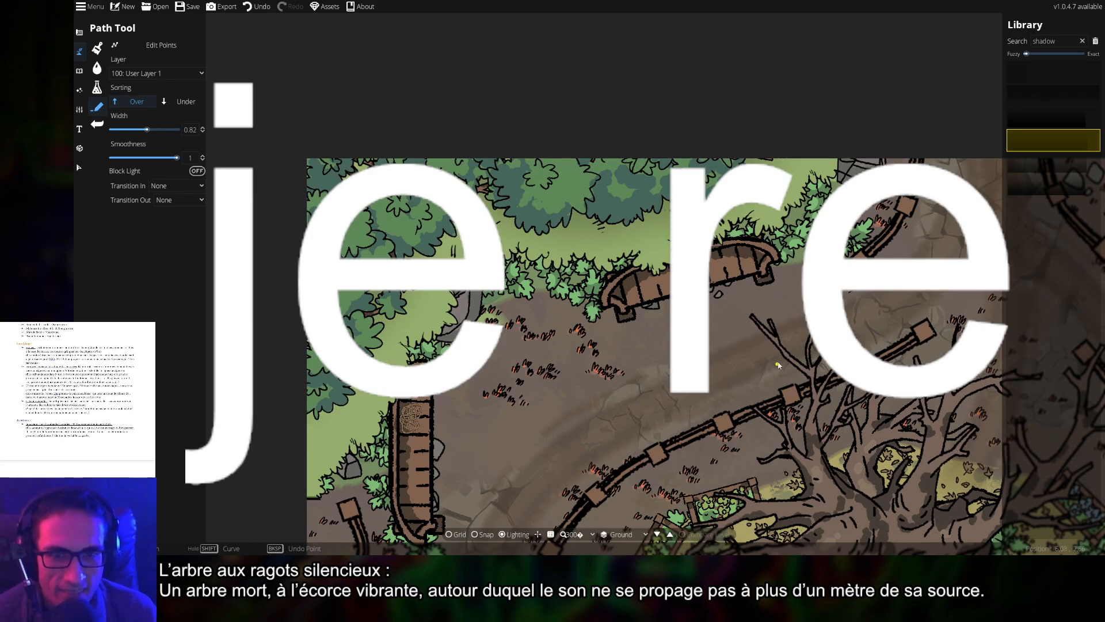
key("ctrl+z")
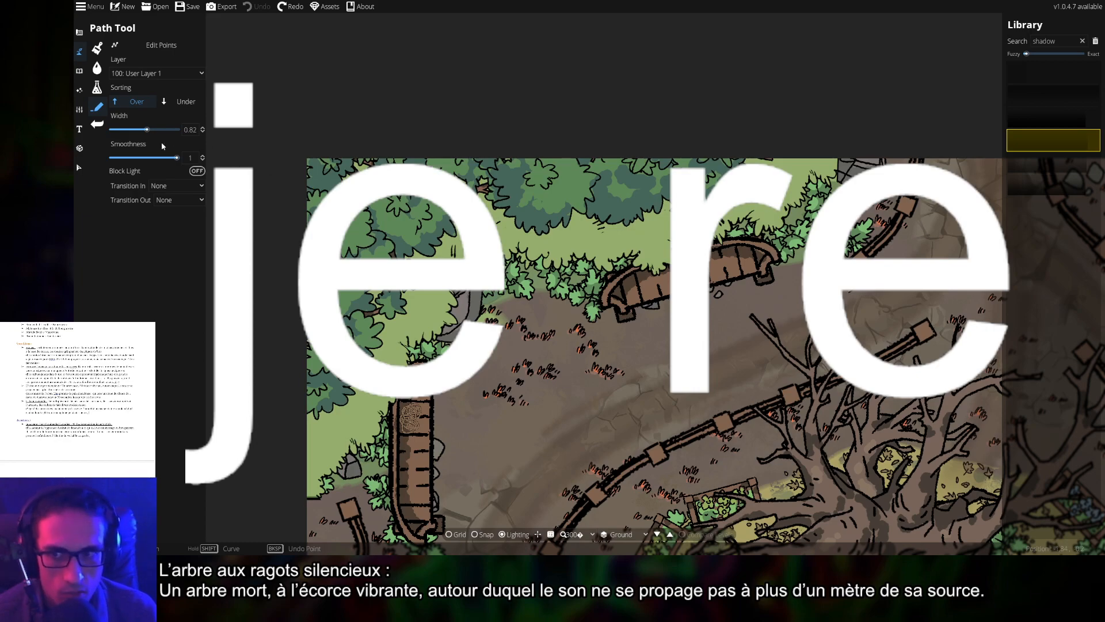
left_click_drag(147, 131, 145, 134)
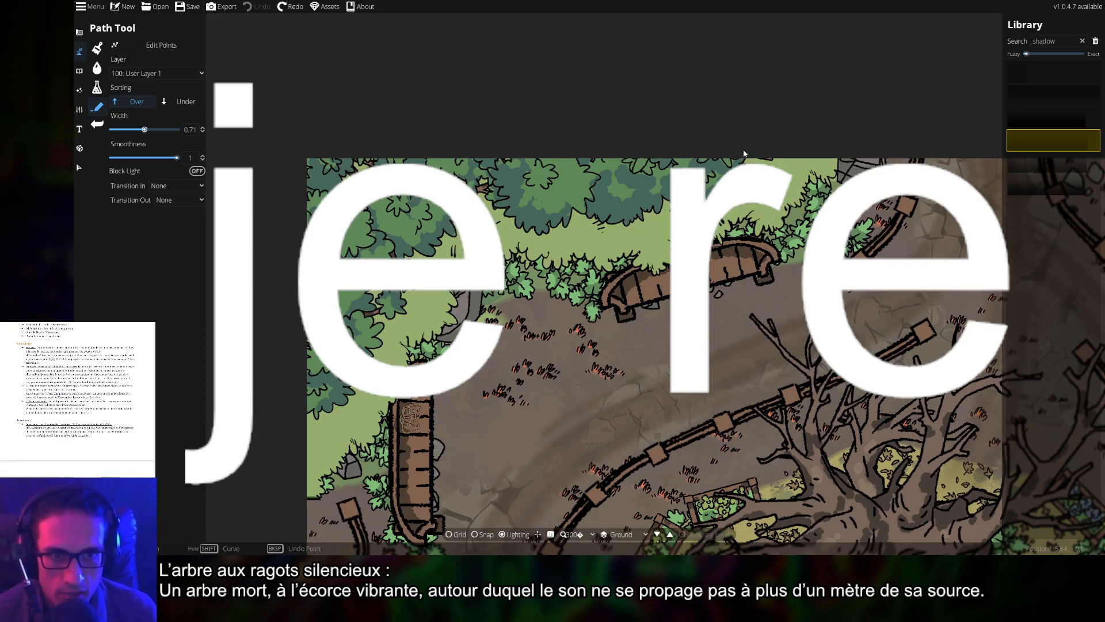
left_click(711, 169)
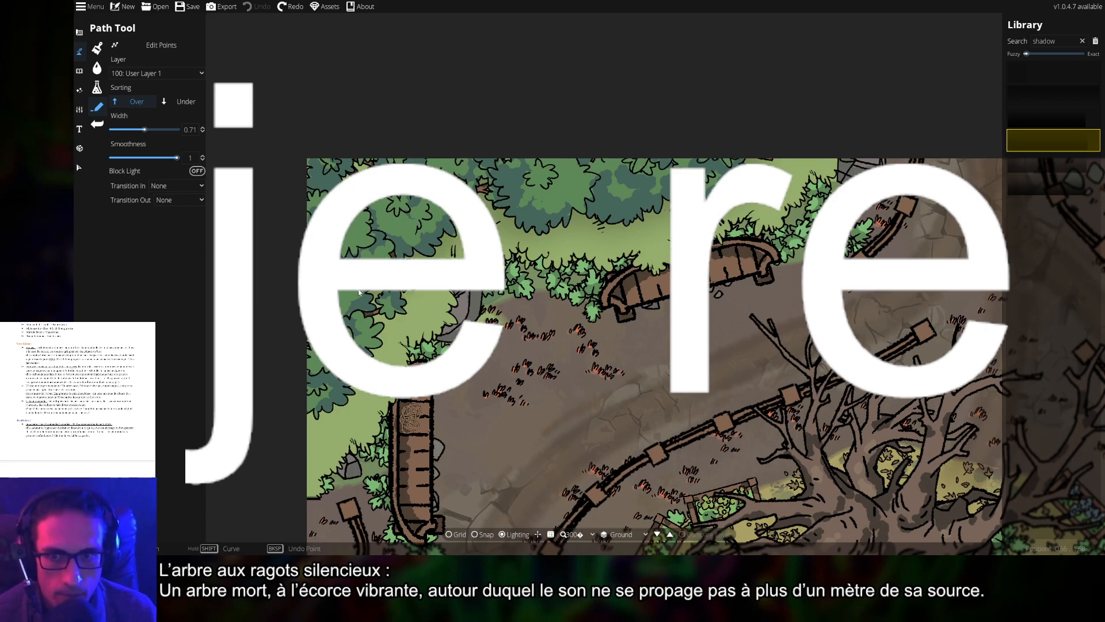
left_click(359, 316)
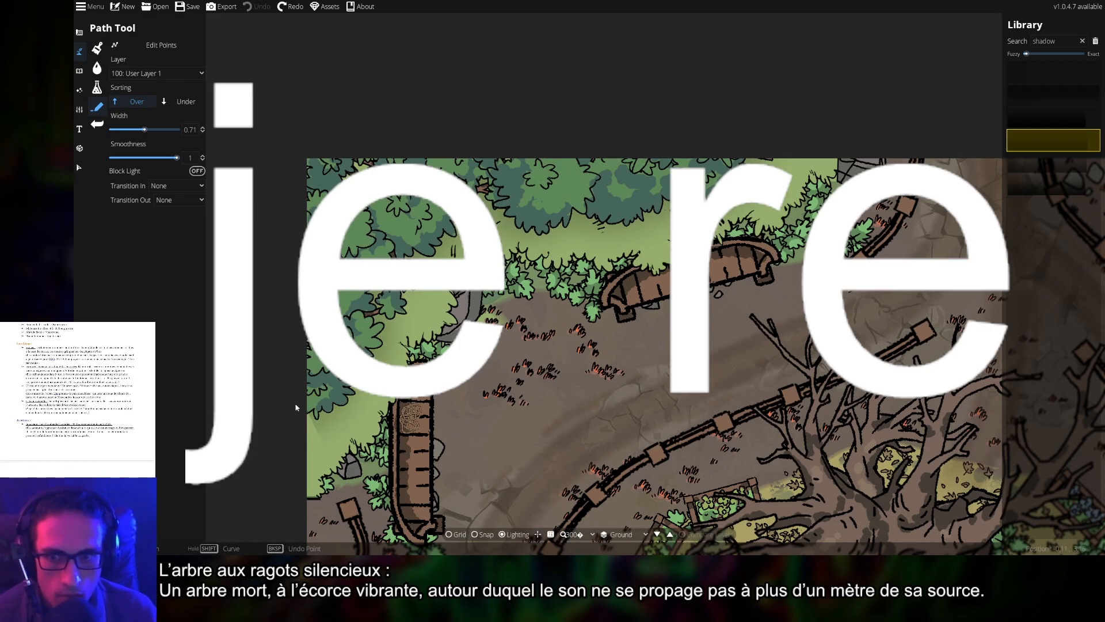
right_click(278, 406)
- Try a shadow path near the rock at the map's north edge and undo it
left_click_drag(443, 252, 510, 257)
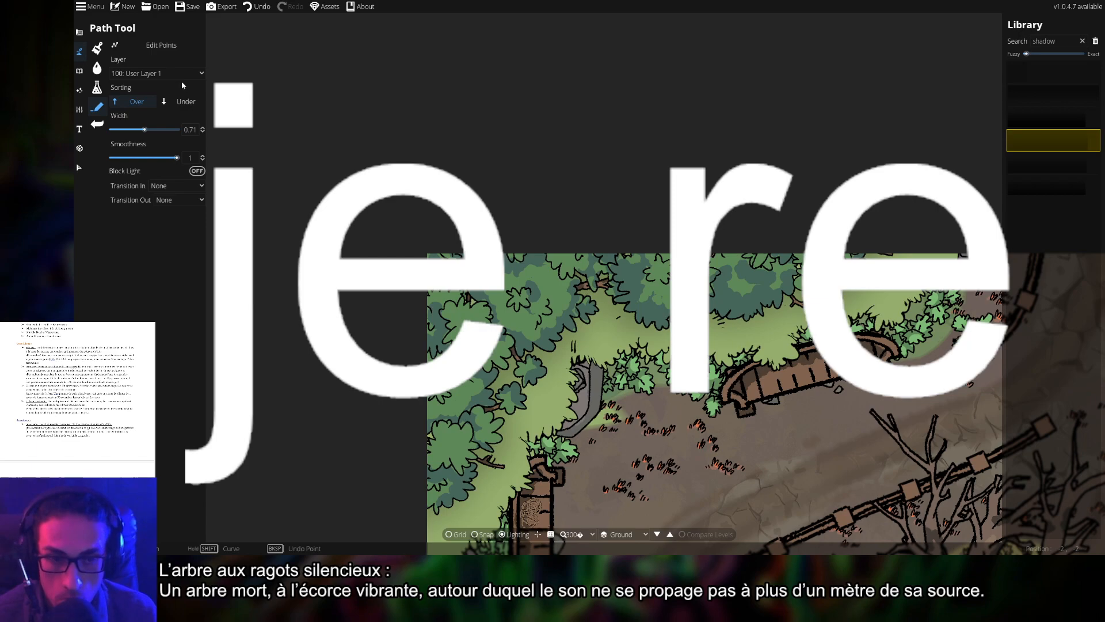
left_click_drag(722, 511, 735, 299)
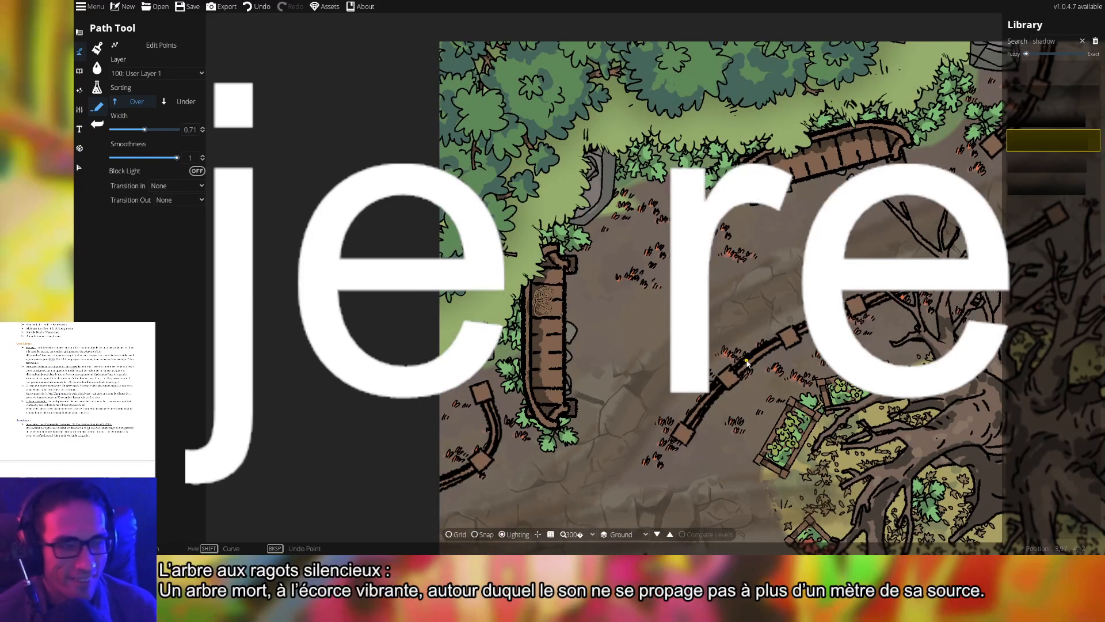
scroll(759, 407, "down", 1)
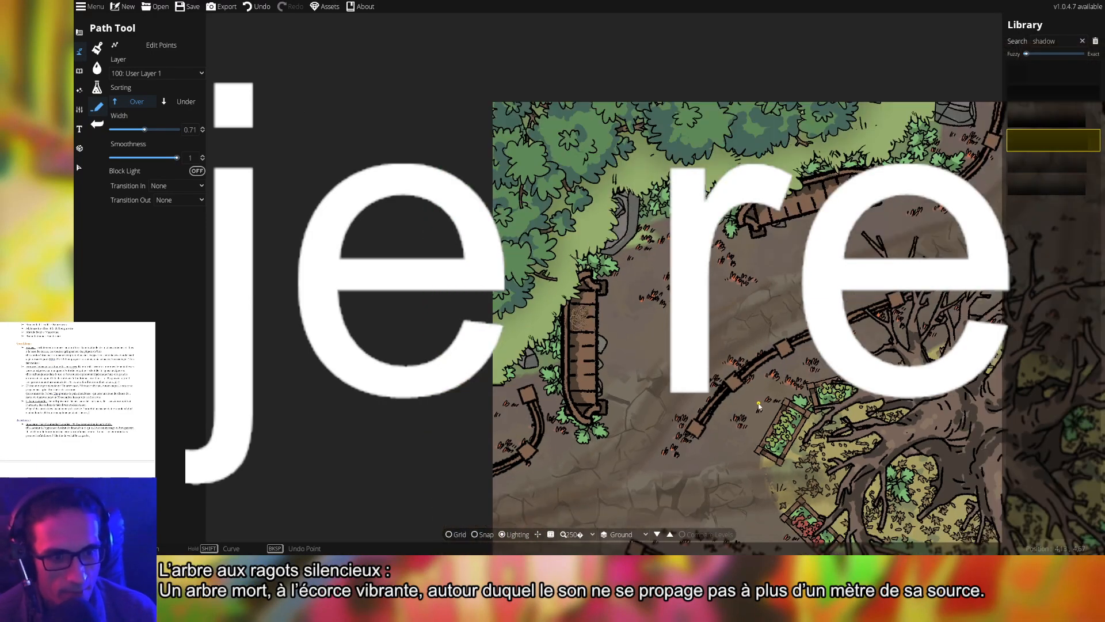
scroll(759, 406, "down", 4)
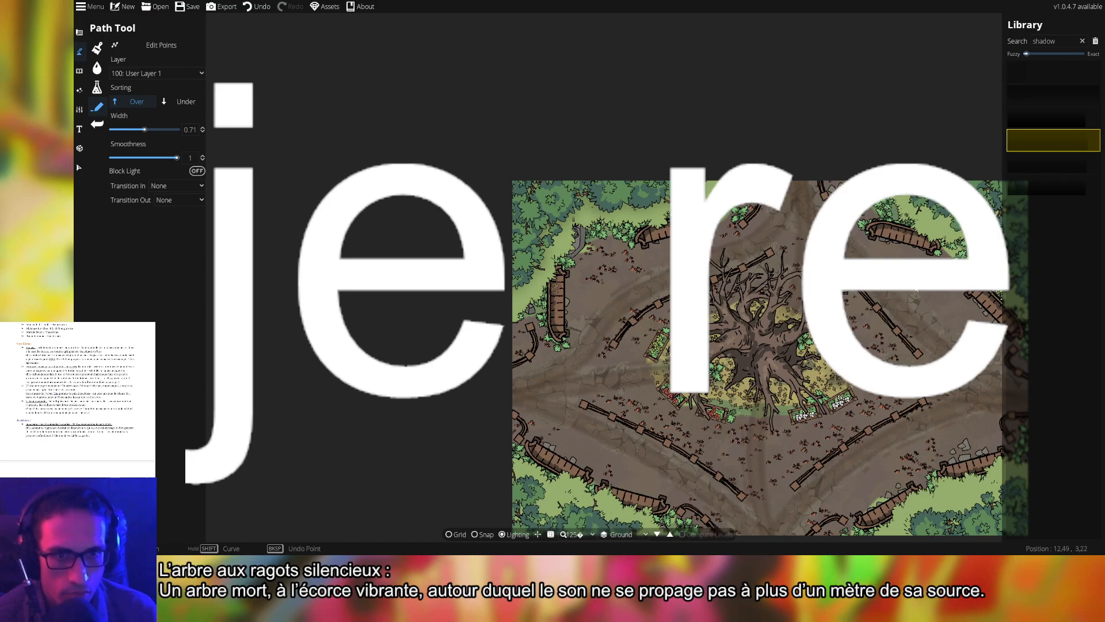
left_click_drag(782, 237, 600, 319)
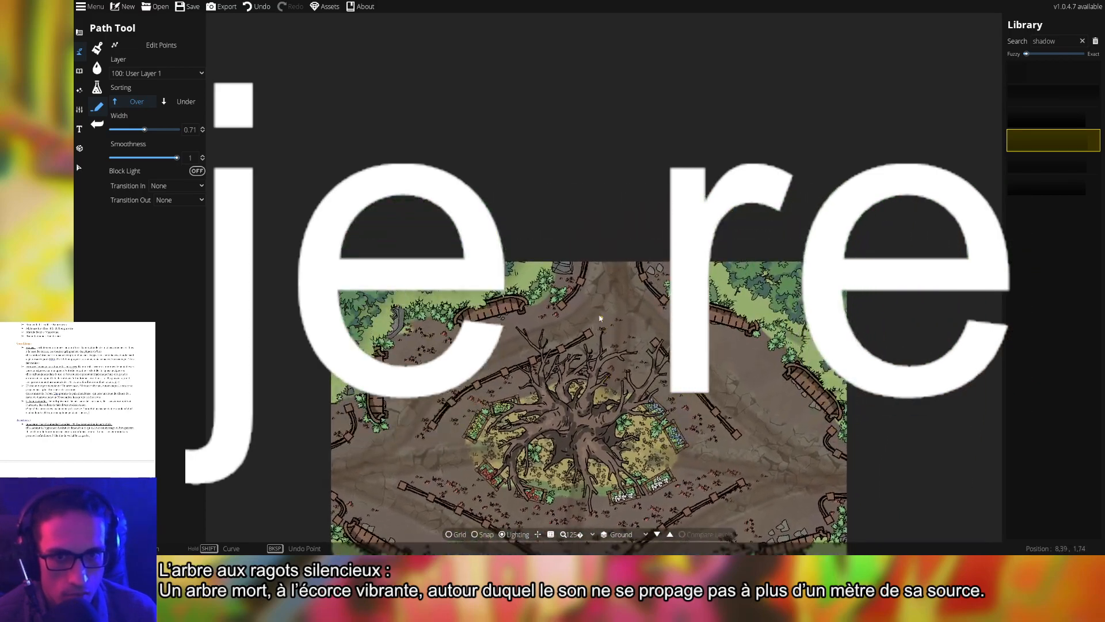
scroll(581, 305, "up", 5)
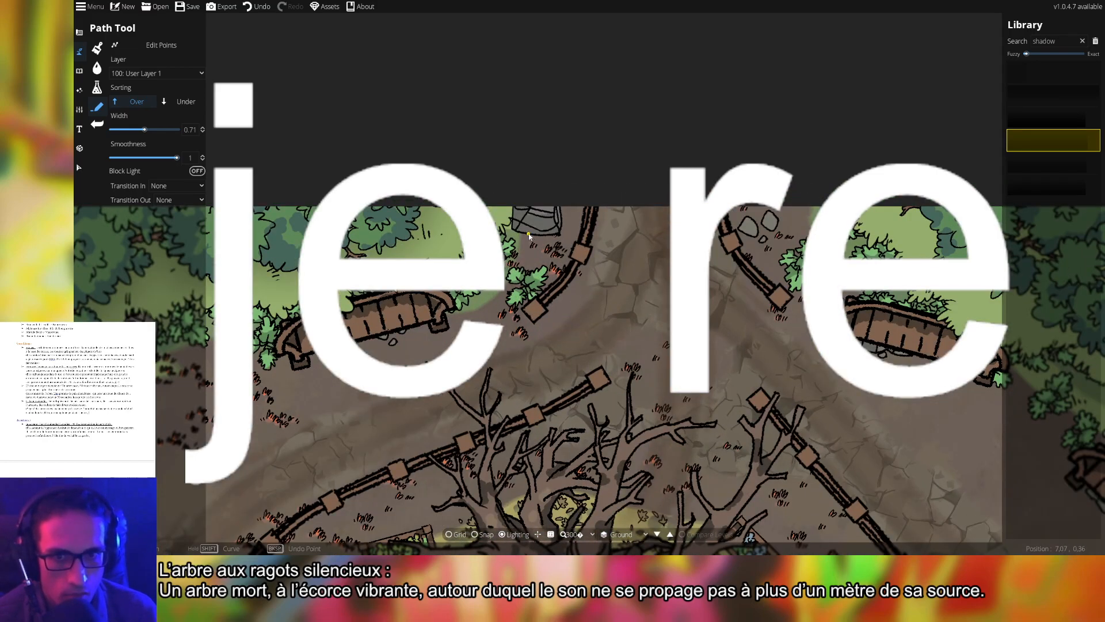
scroll(529, 236, "up", 5)
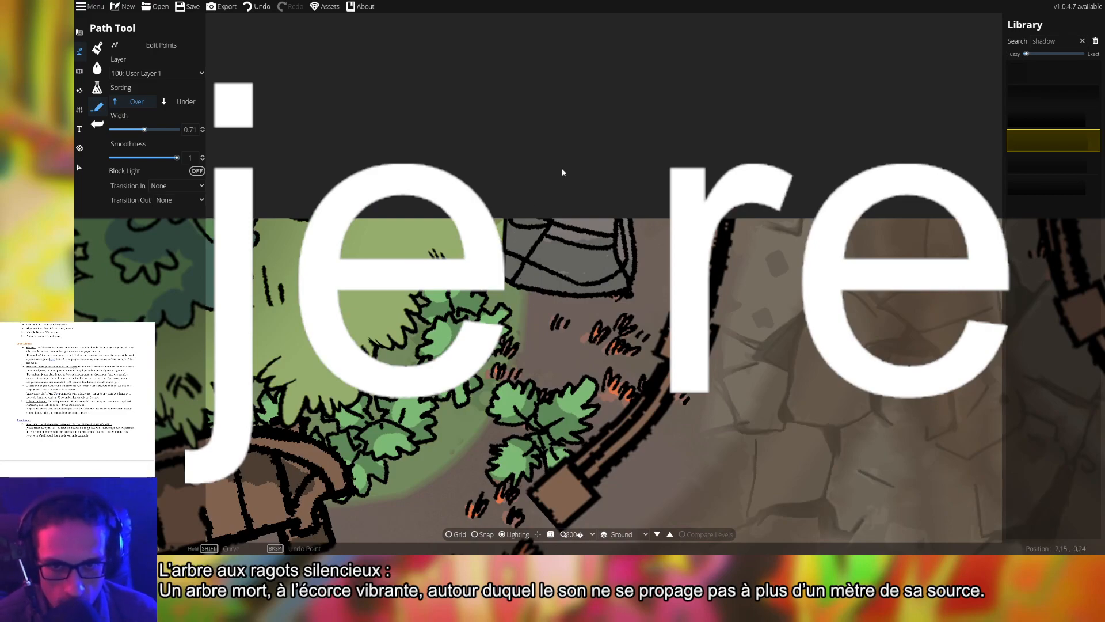
key("ctrl+z")
- Draw the shadow path along the trees in the northeast corner, undoing and redoing the stroke
scroll(737, 295, "down", 6)
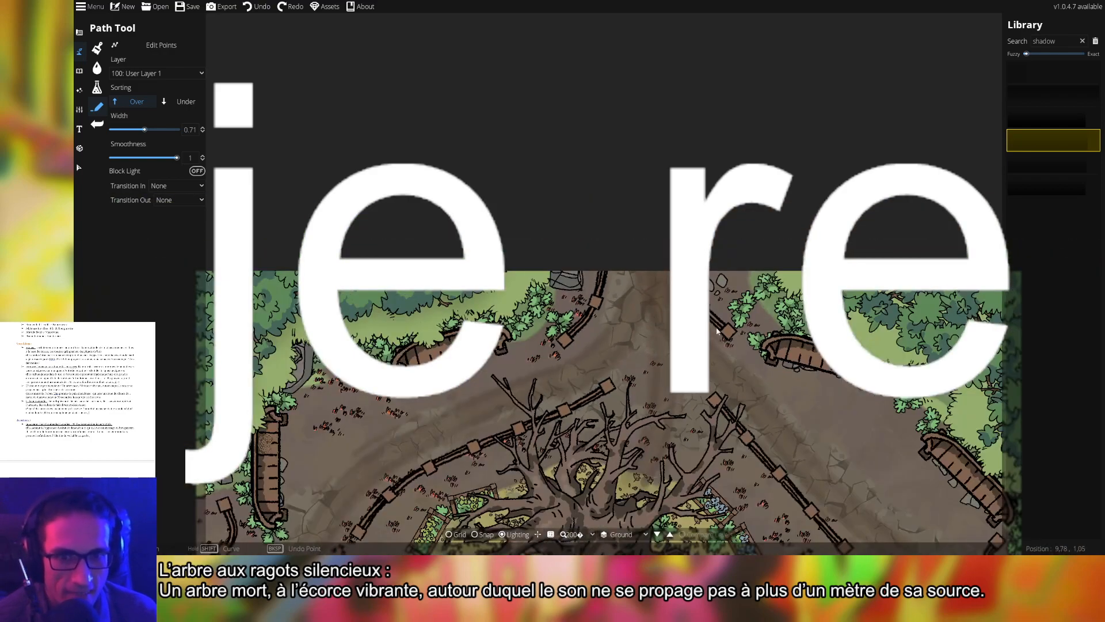
left_click_drag(892, 324, 576, 270)
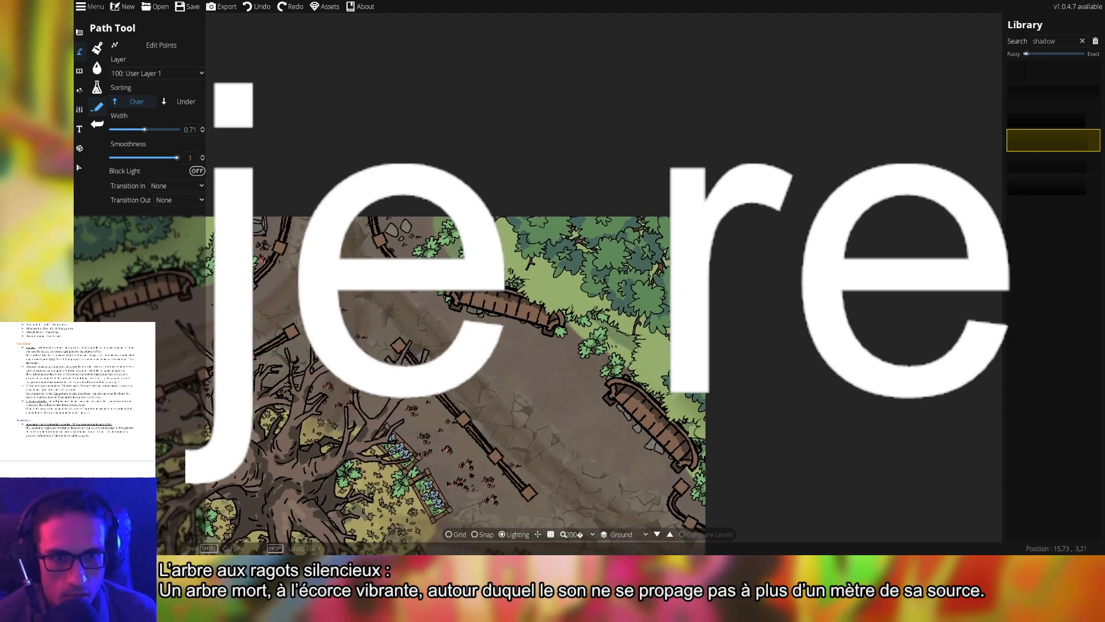
scroll(706, 395, "up", 2)
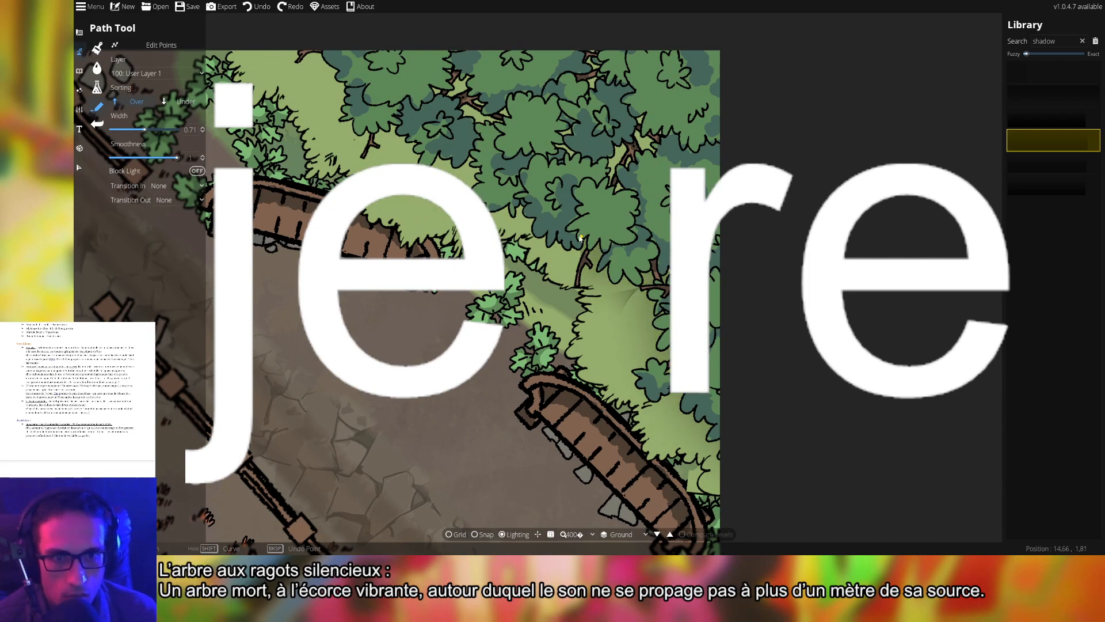
left_click(656, 224)
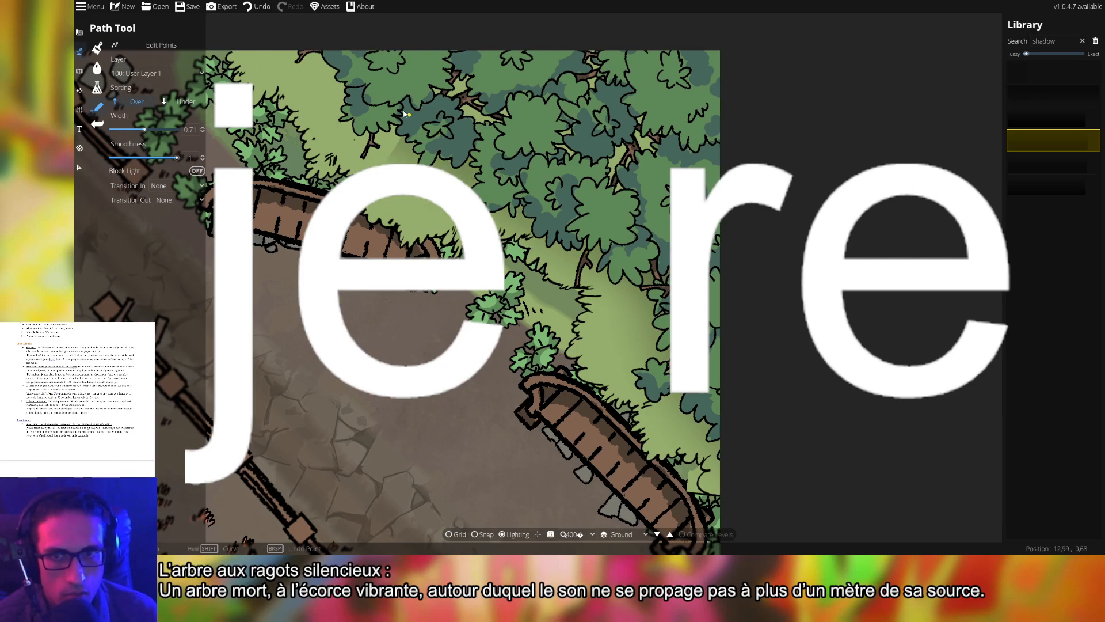
left_click_drag(303, 25, 342, 83)
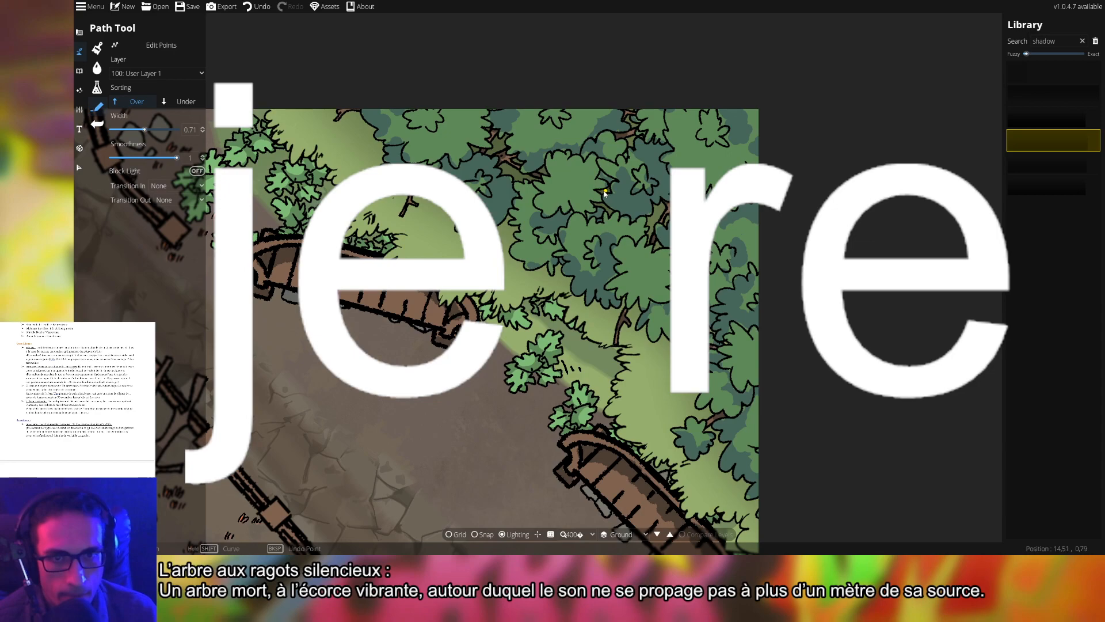
key("ctrl+z")
left_click(589, 166)
- Try a shadow path beside the trees in the southeast corner, at the map's east edge, and undo it
scroll(799, 300, "down", 4)
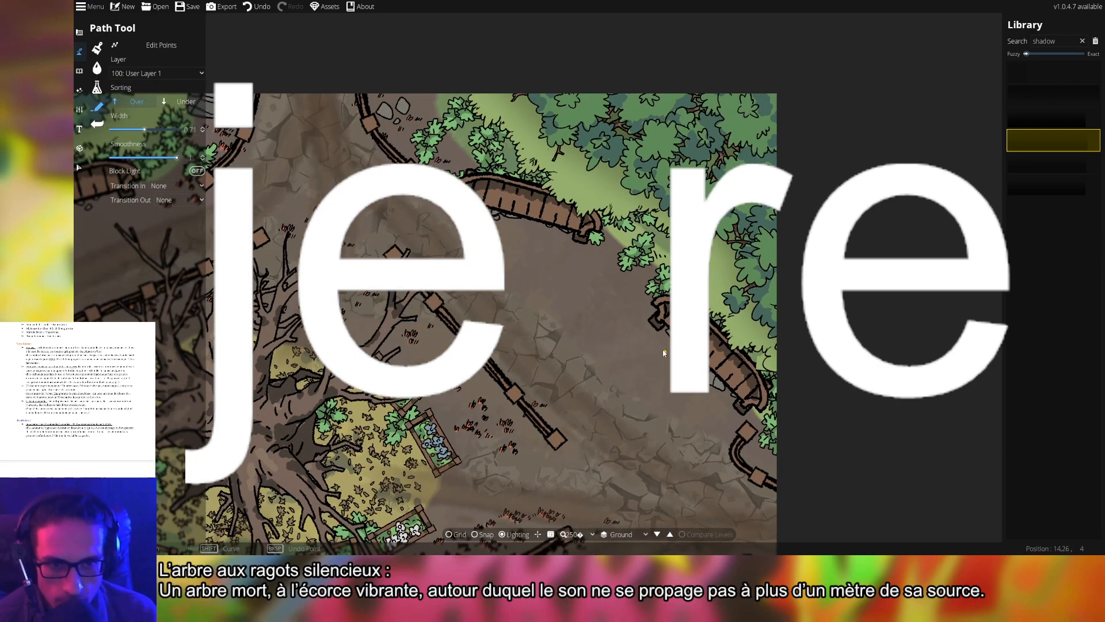
scroll(619, 386, "down", 2)
left_click_drag(558, 407, 683, 240)
scroll(624, 407, "up", 5)
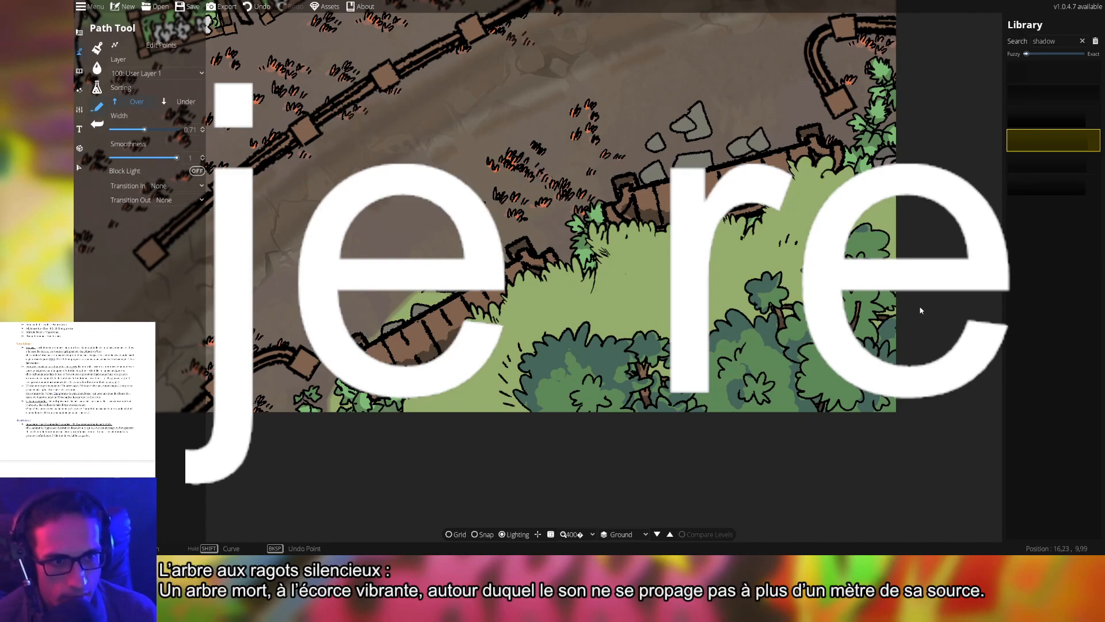
left_click(852, 263)
right_click(727, 288)
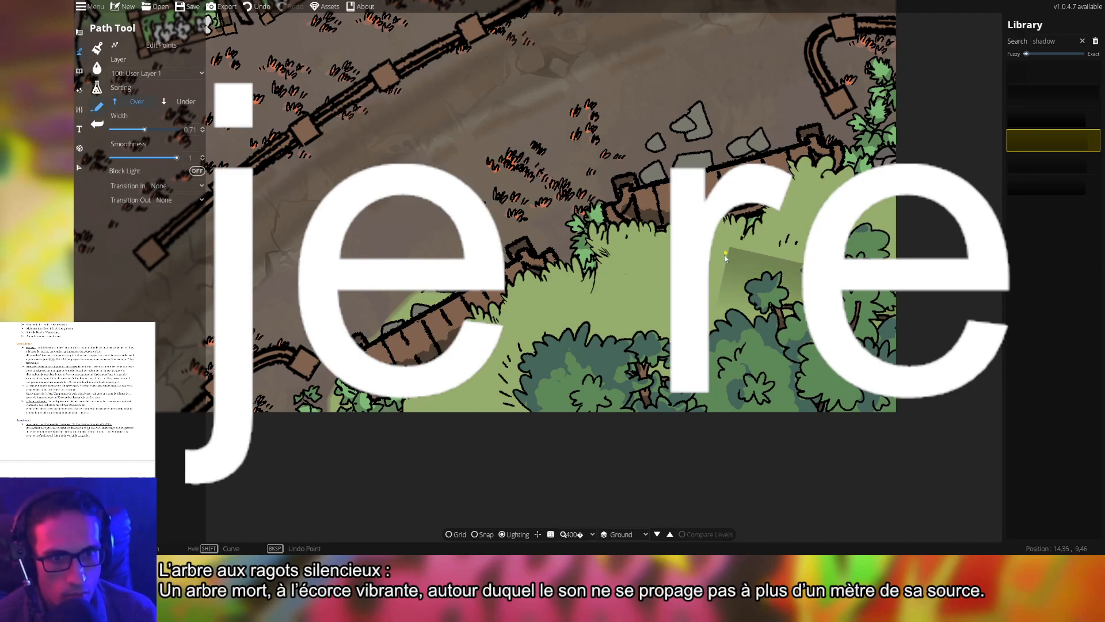
key("ctrl+z")
- Draw the shadow path along the trees in the southeast corner up to the map's east edge, undoing and redoing the stroke
left_click_drag(660, 334, 676, 350)
left_click(565, 383)
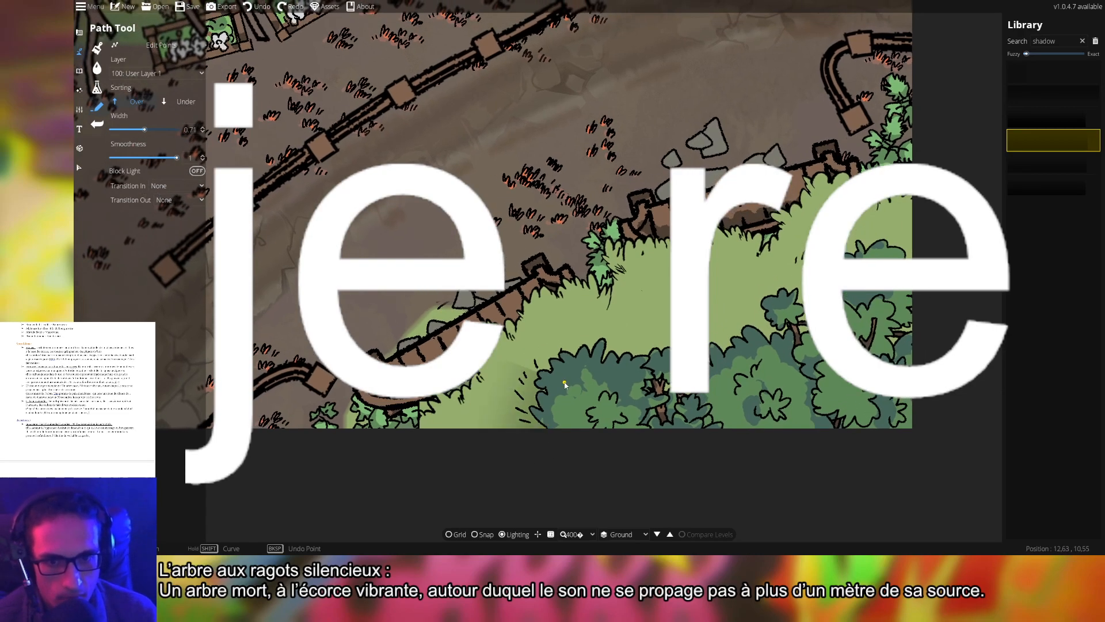
left_click(634, 370)
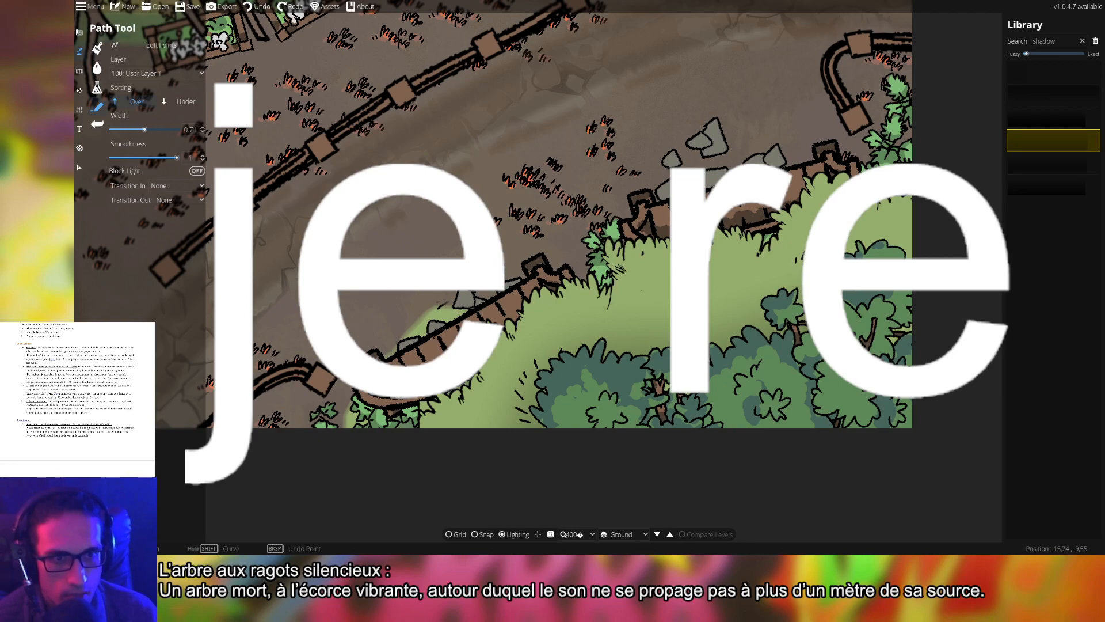
right_click(918, 305)
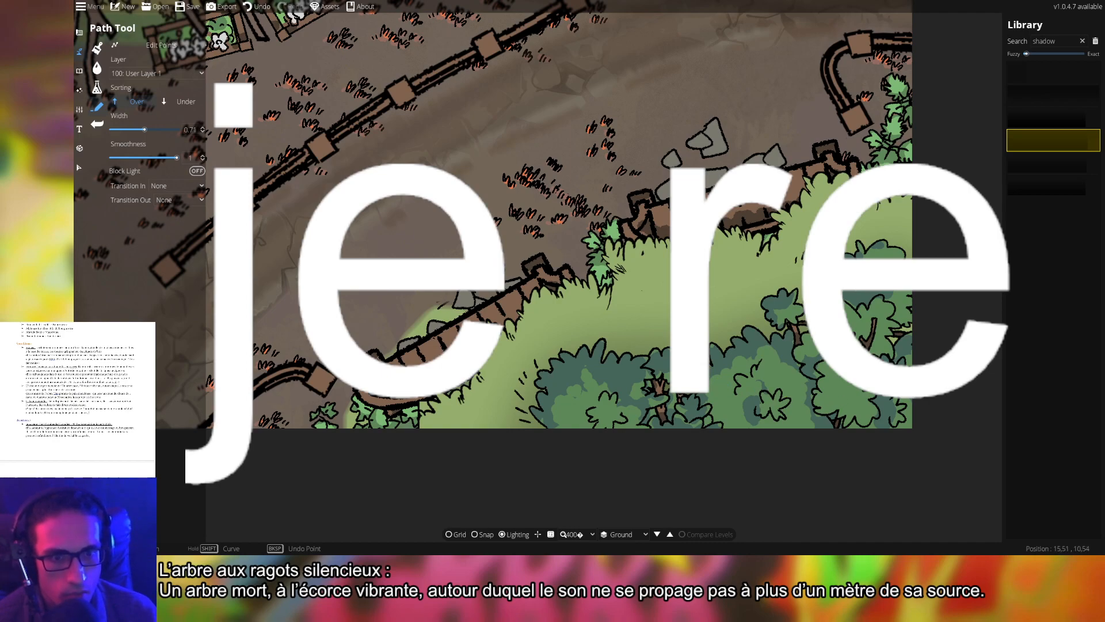
left_click_drag(854, 380, 759, 377)
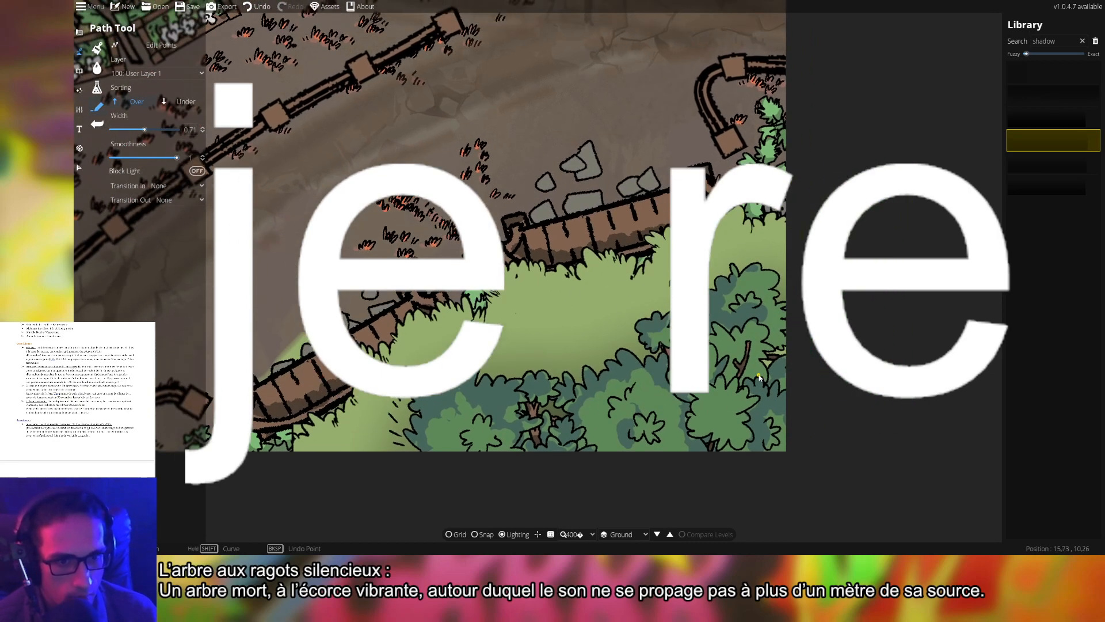
key("ctrl+z")
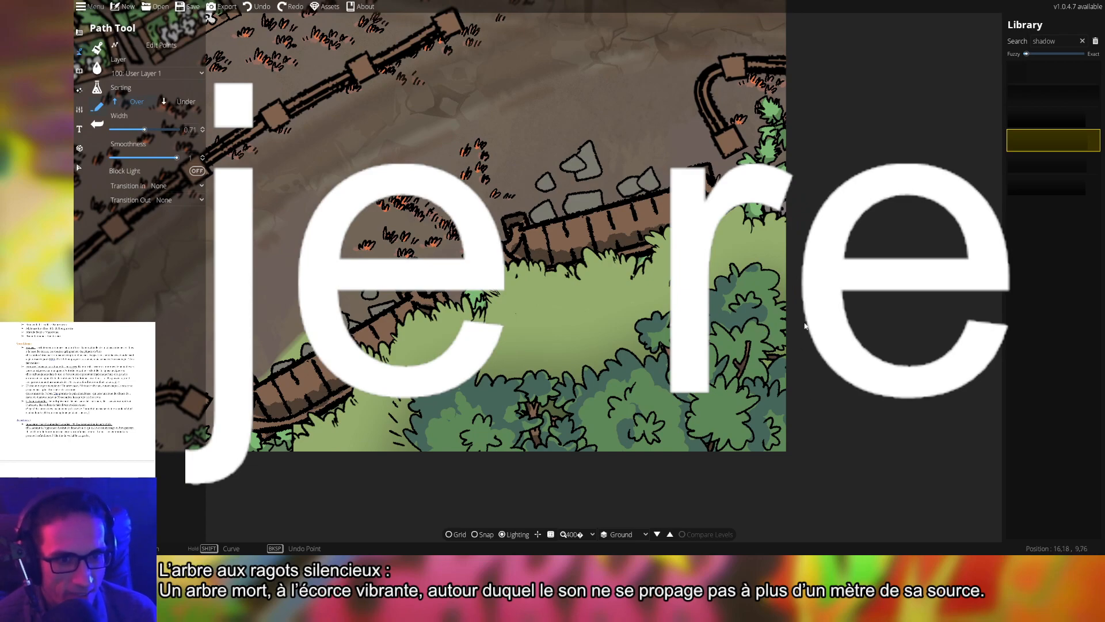
key("ctrl+y")
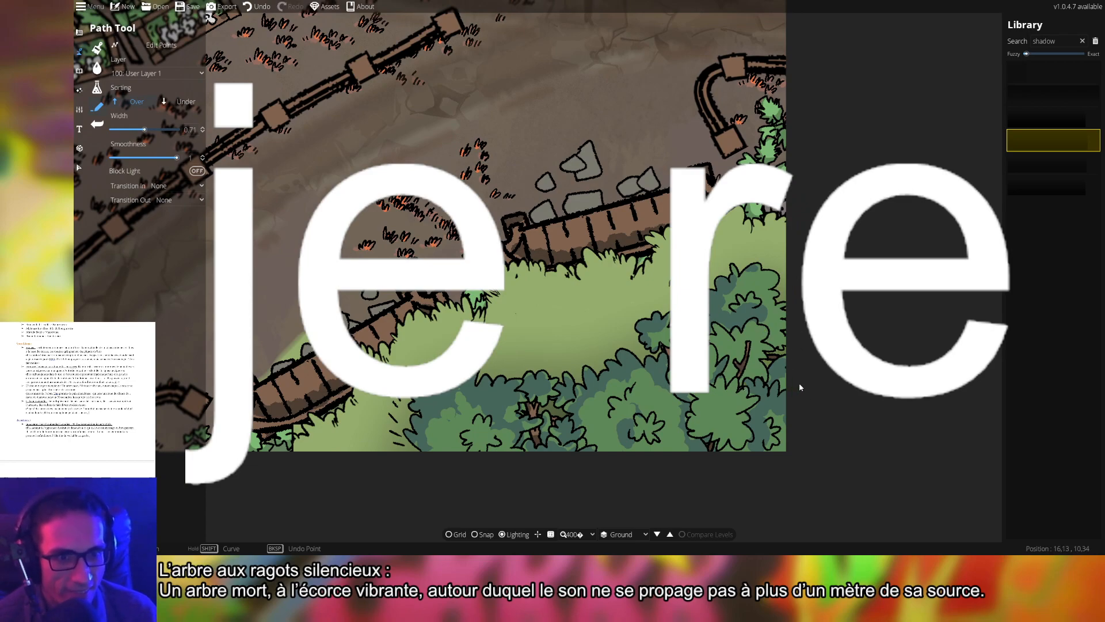
left_click(755, 337)
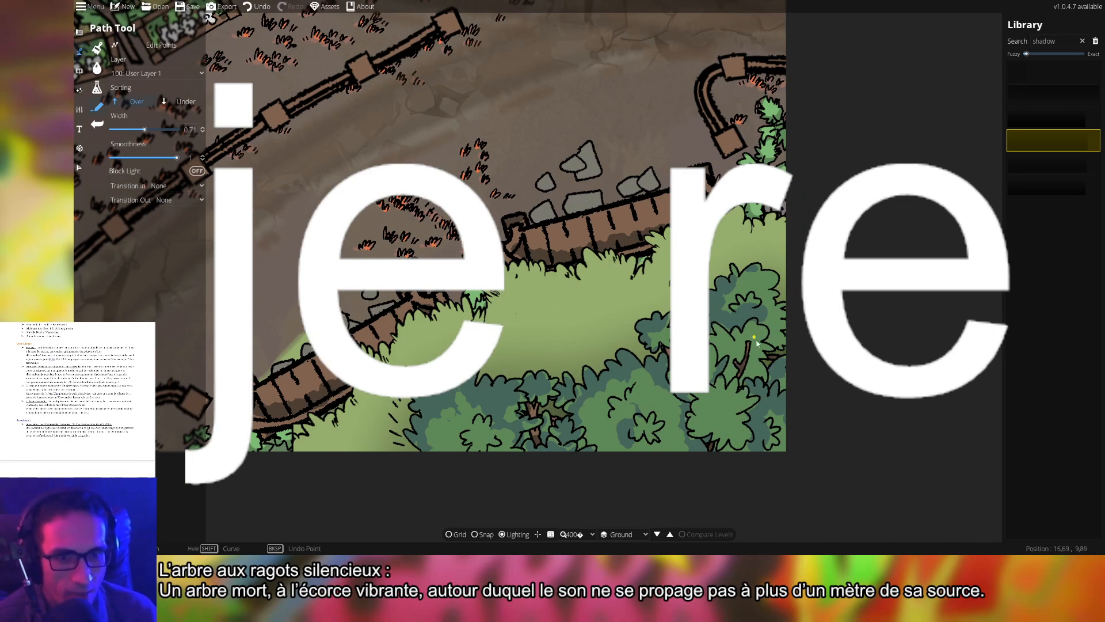
left_click_drag(756, 341, 841, 334)
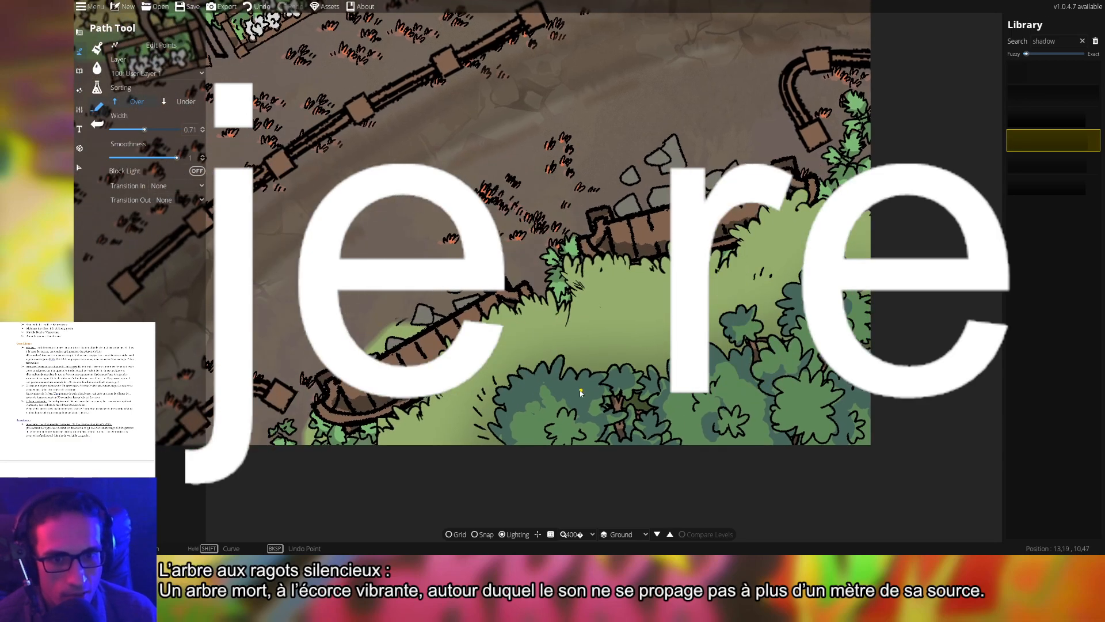
- Undo the last stroke and draw the shadow path around the tree at the map's west edge in the southwest corner
left_click_drag(703, 433, 752, 429)
left_click_drag(633, 435, 1007, 421)
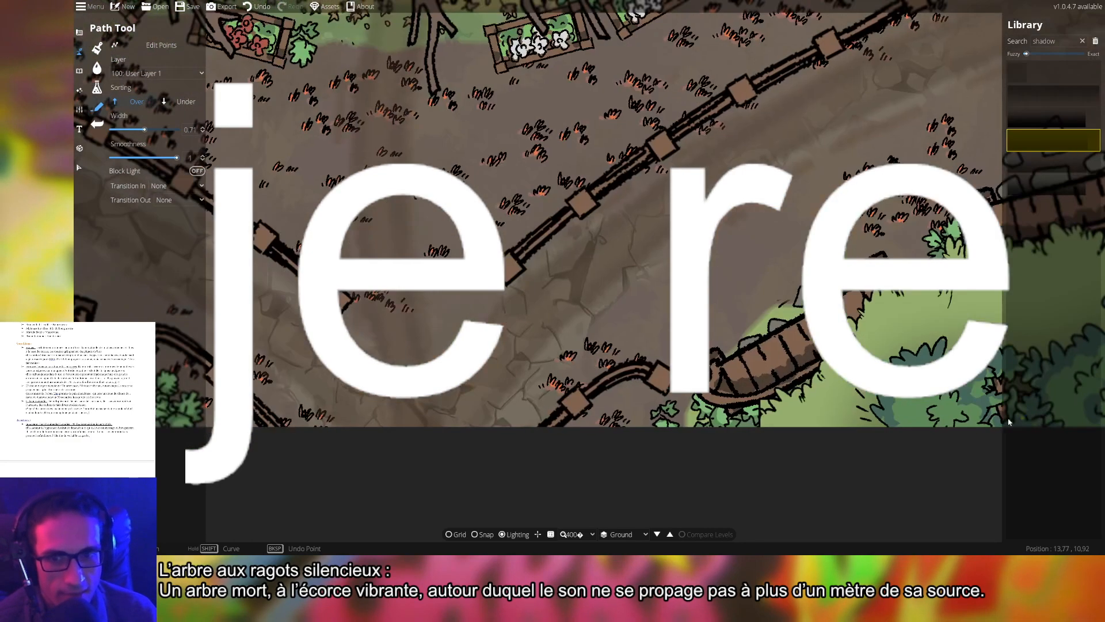
left_click_drag(587, 385, 841, 388)
left_click_drag(485, 374, 930, 358)
left_click_drag(576, 370, 692, 374)
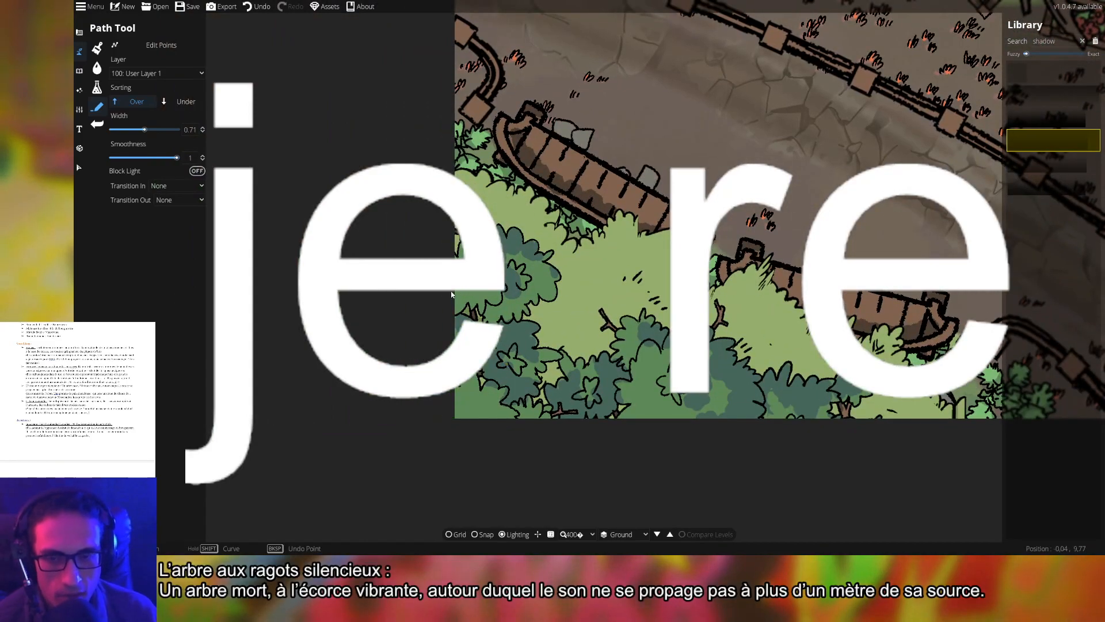
key("ctrl+z")
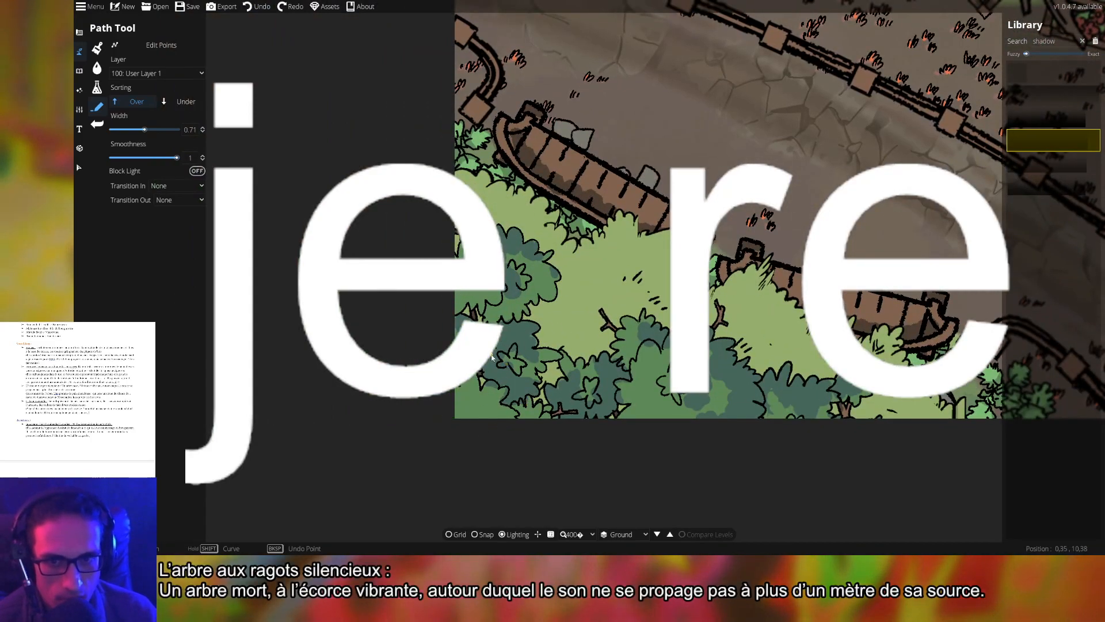
left_click_drag(490, 352, 519, 390)
left_click(505, 299)
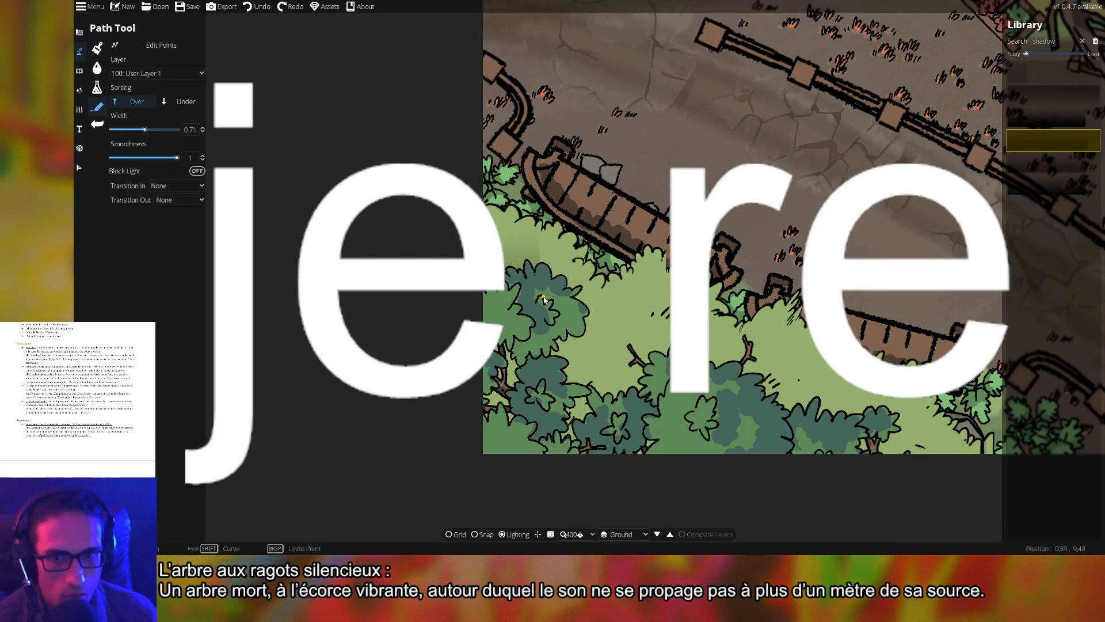
left_click(543, 298)
left_click(558, 327)
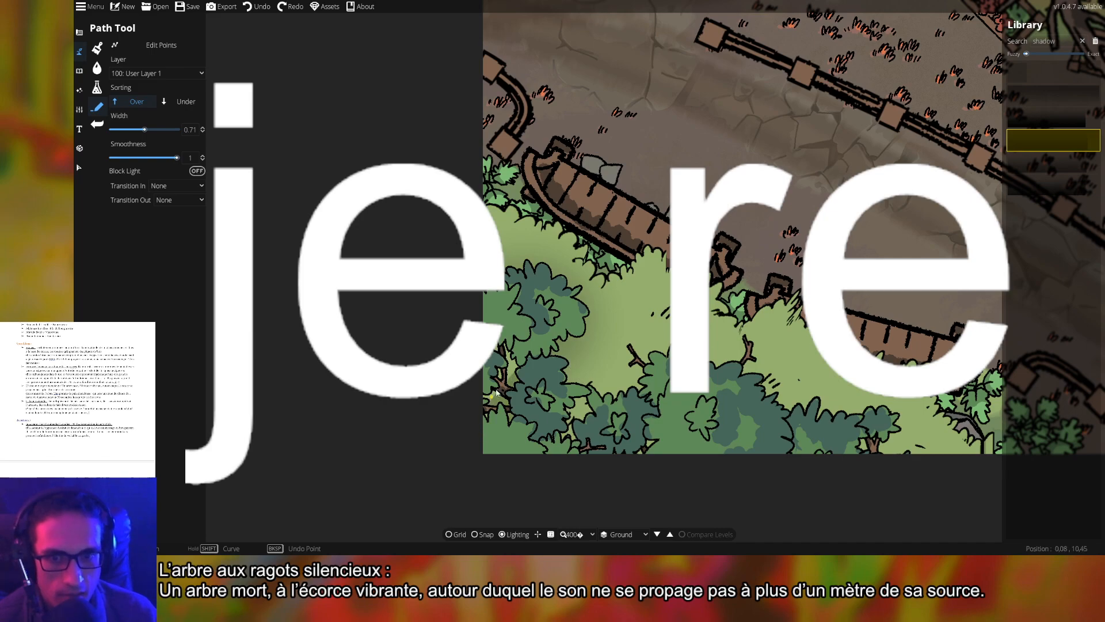
right_click(494, 329)
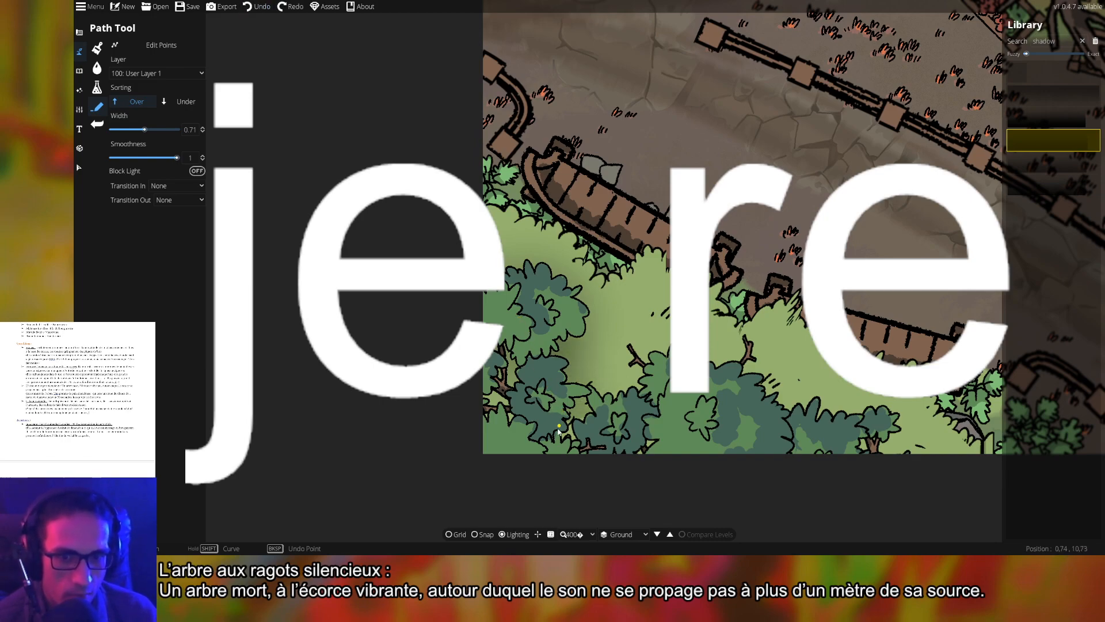
- Add shadow paths along the trees at the map's south edge in the southwest corner, checking them with undo and redo
left_click(532, 458)
right_click(530, 469)
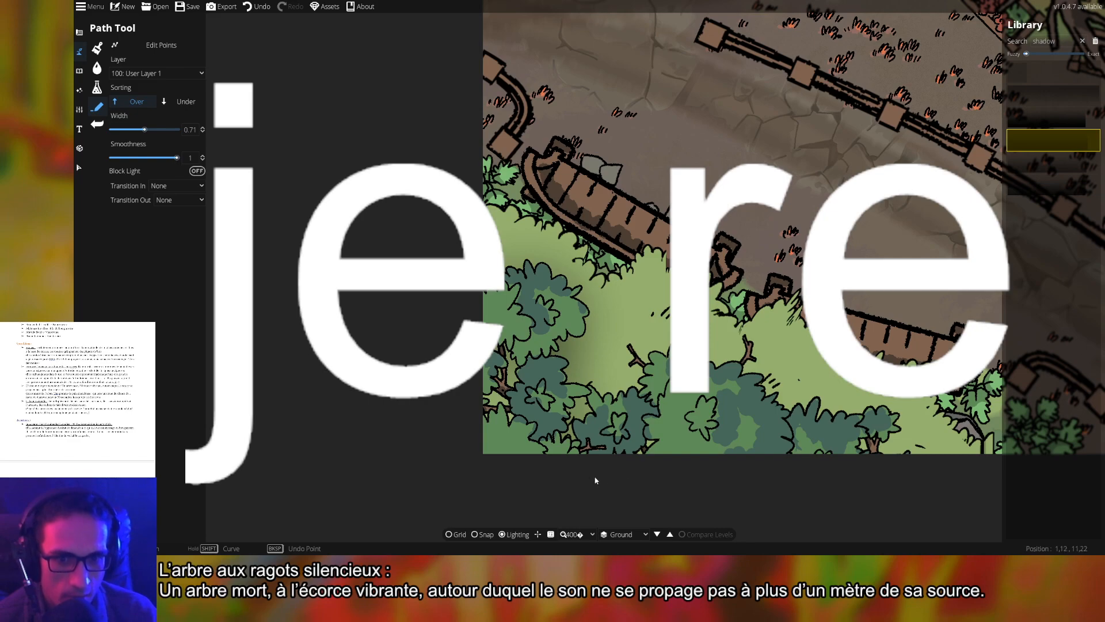
left_click(647, 401)
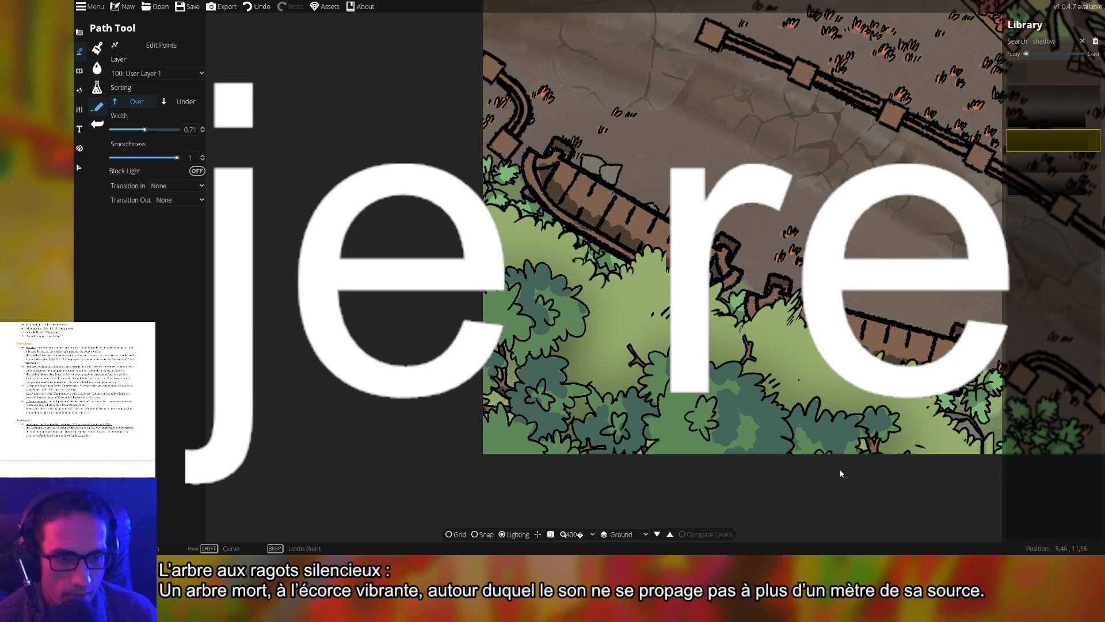
key("ctrl+z")
key("ctrl+y")
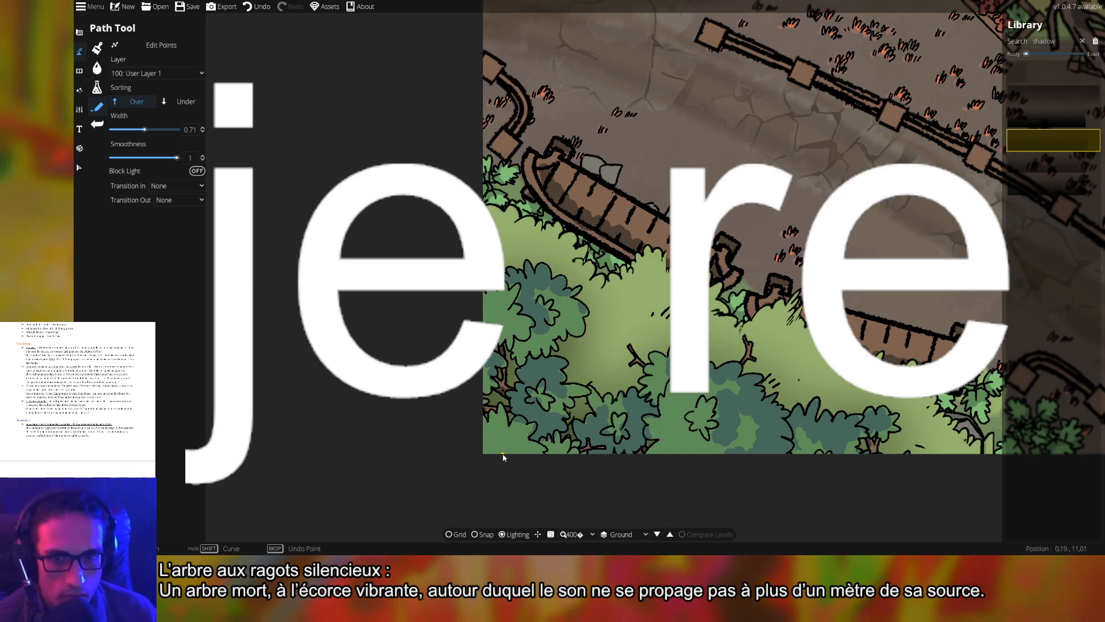
key("ctrl+z")
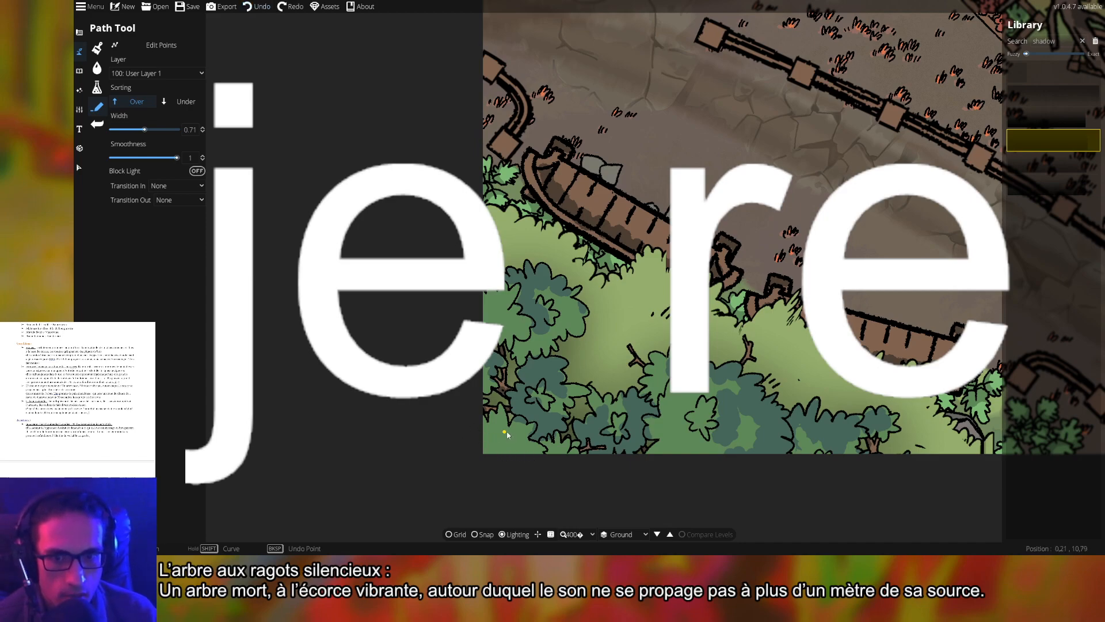
left_click(521, 437)
- Compare the southwest corner with and without the last shadow stroke by undoing and redoing it
scroll(694, 411, "down", 5)
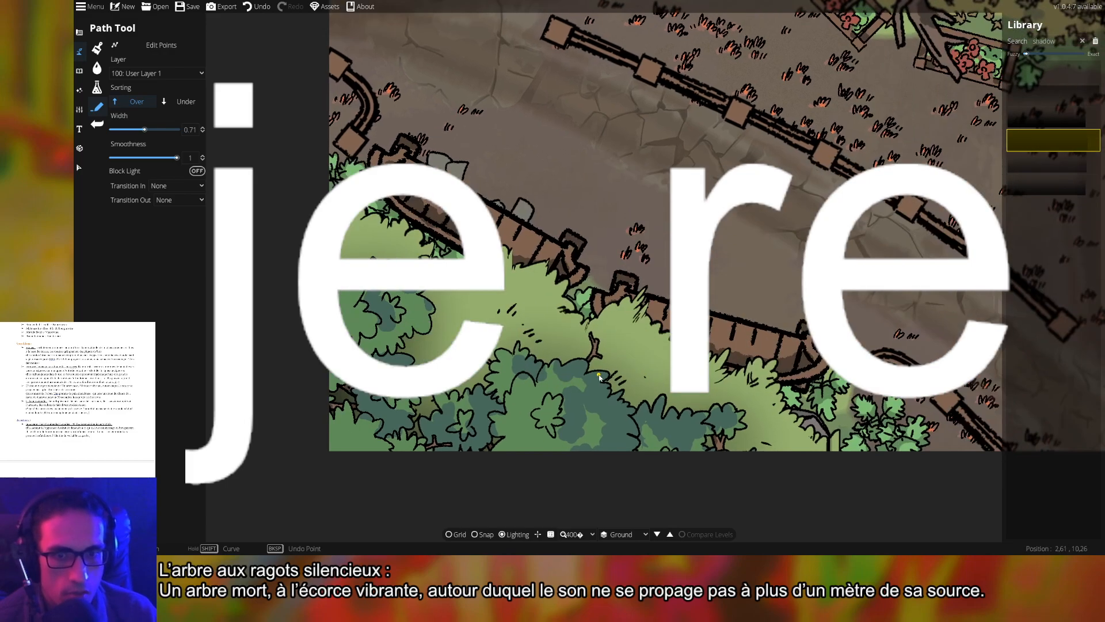
mouse_move(737, 363)
left_mouse_down()
mouse_move(549, 356)
mouse_move(733, 356)
left_mouse_up()
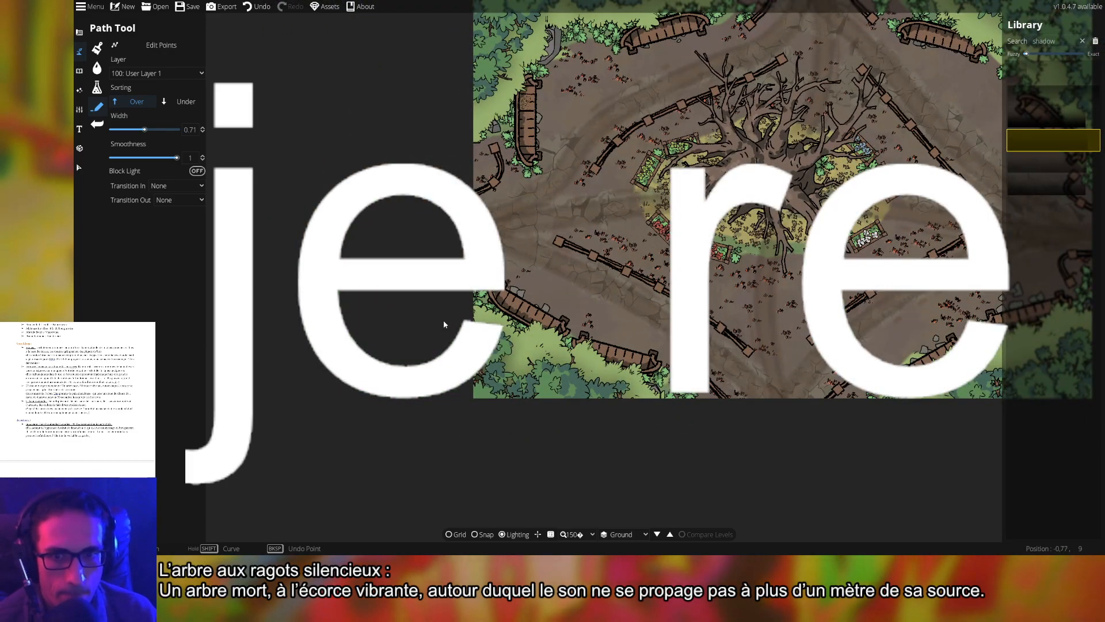
scroll(443, 324, "up", 5)
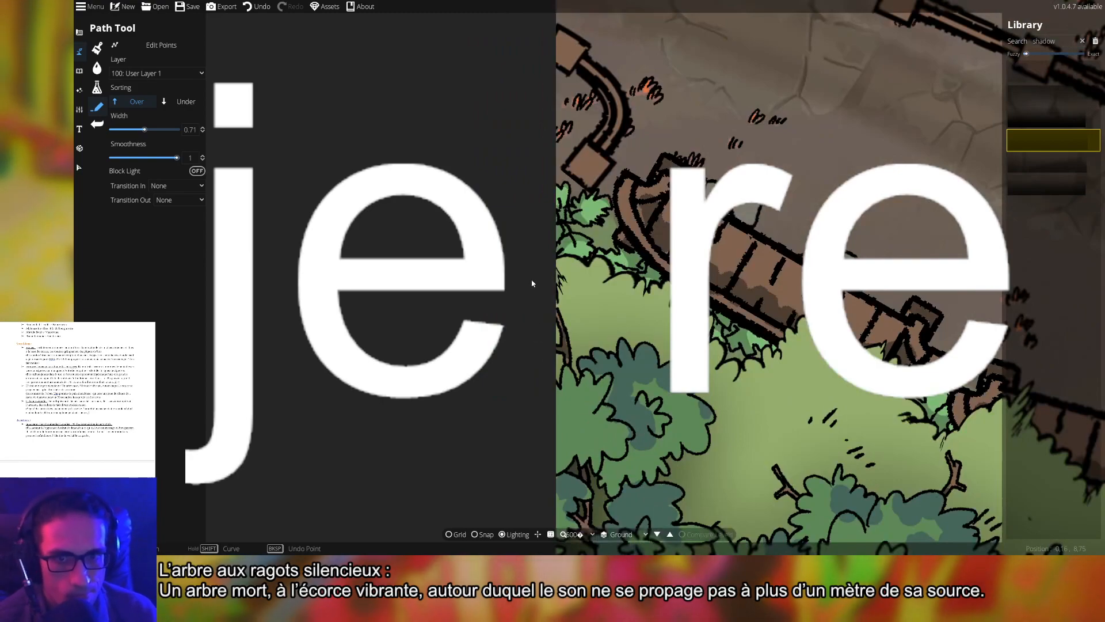
key("ctrl+z")
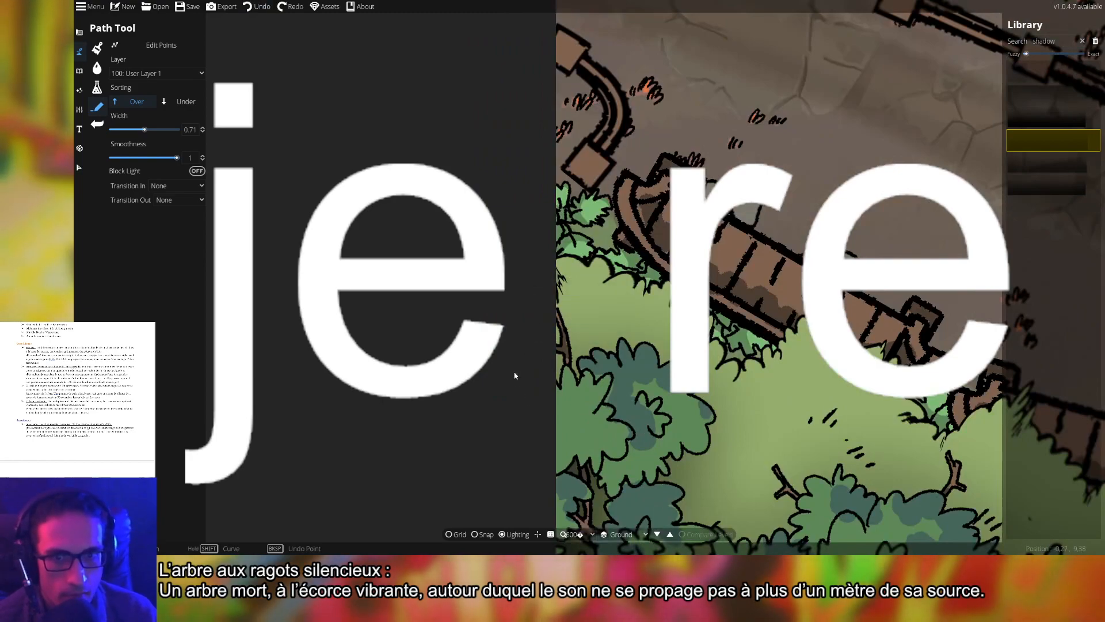
key("ctrl+y")
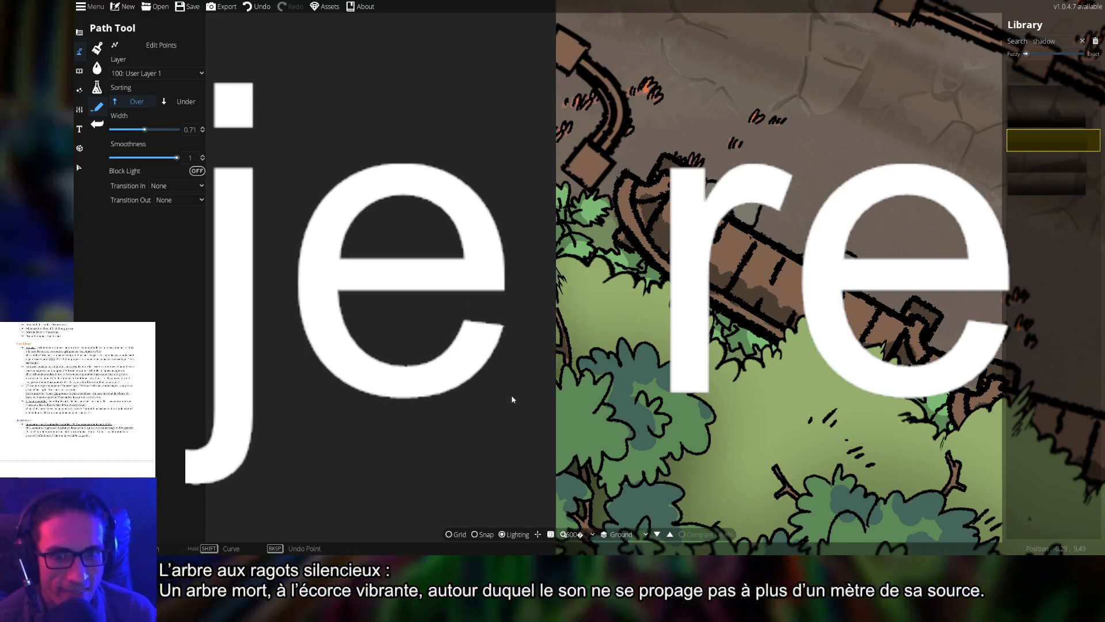
scroll(796, 434, "down", 5)
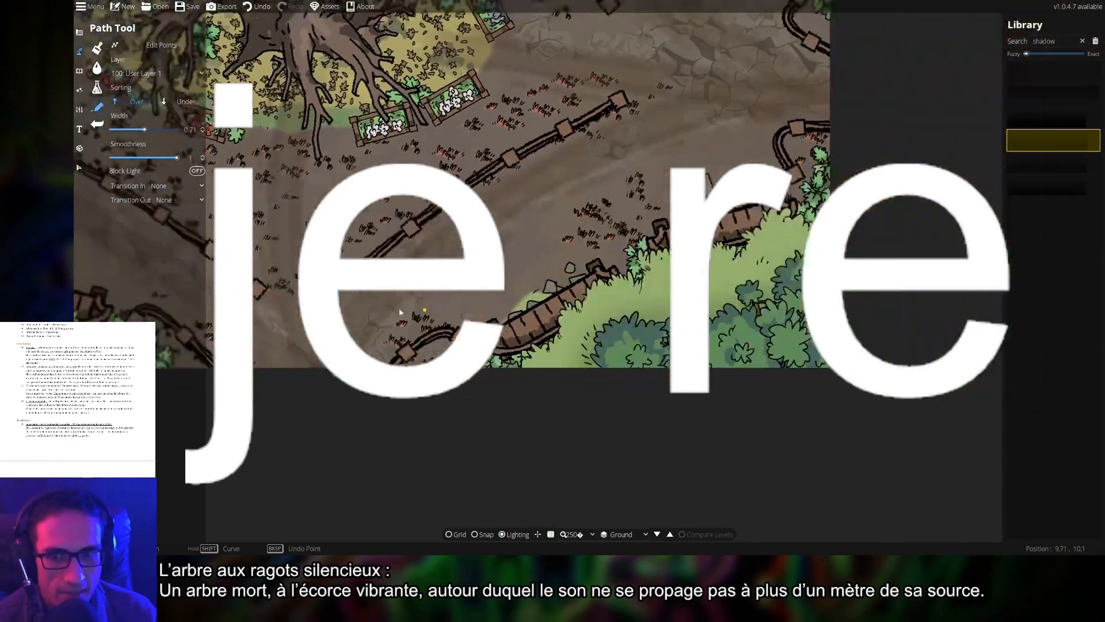
- Examine the shadow paths along the trees in all corners of the map, ending on a close view of the southeast corner
left_click_drag(400, 312, 347, 311)
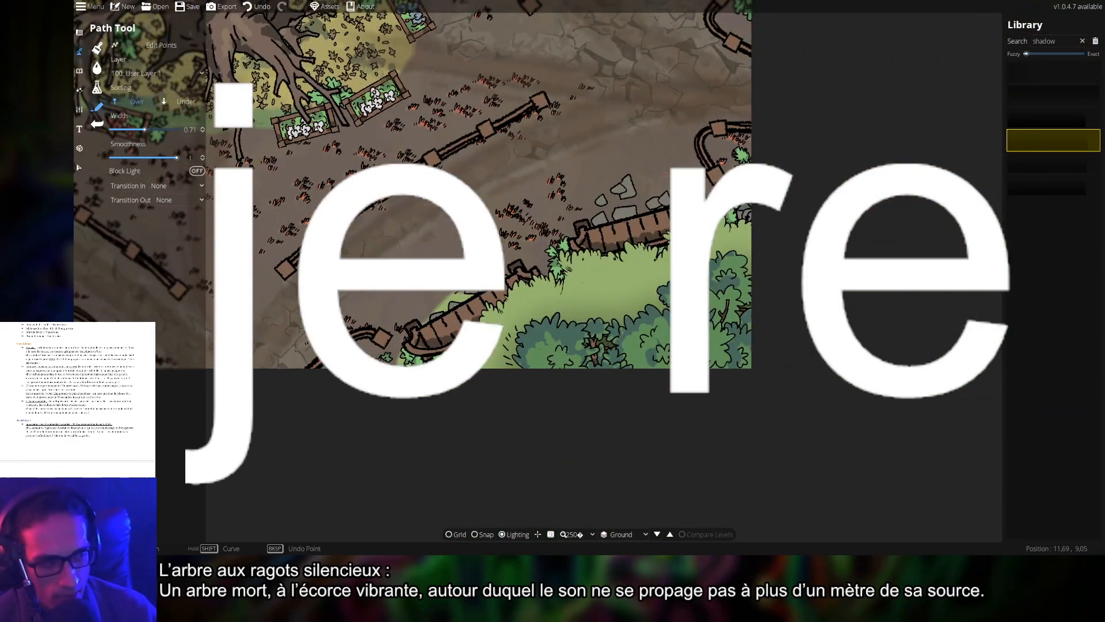
left_click_drag(464, 223, 802, 464)
left_click_drag(567, 265, 717, 465)
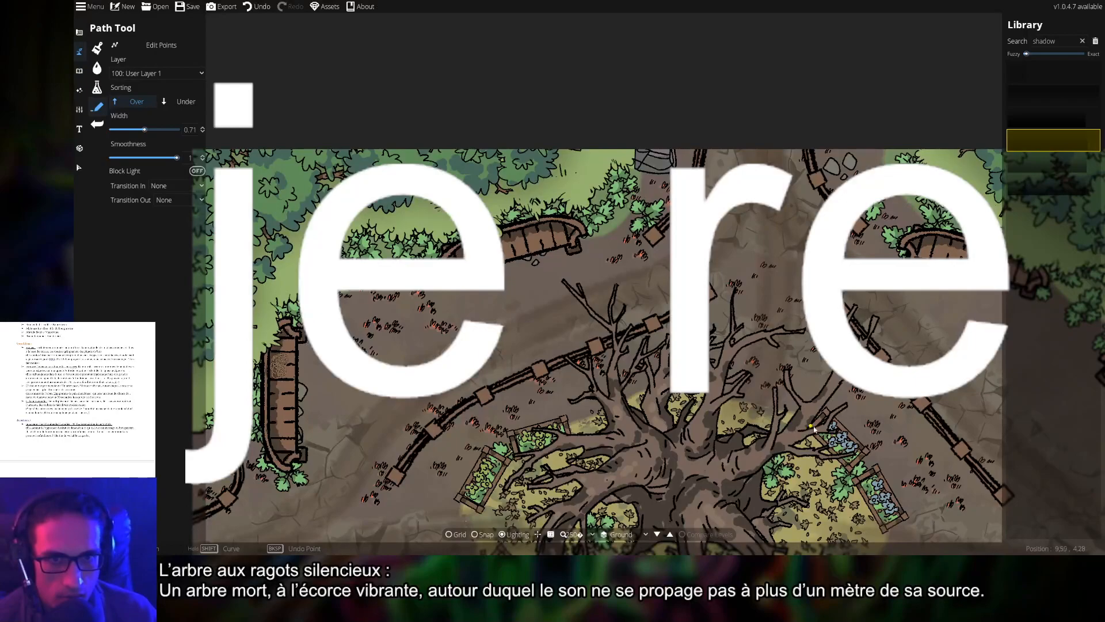
left_click_drag(814, 428, 455, 306)
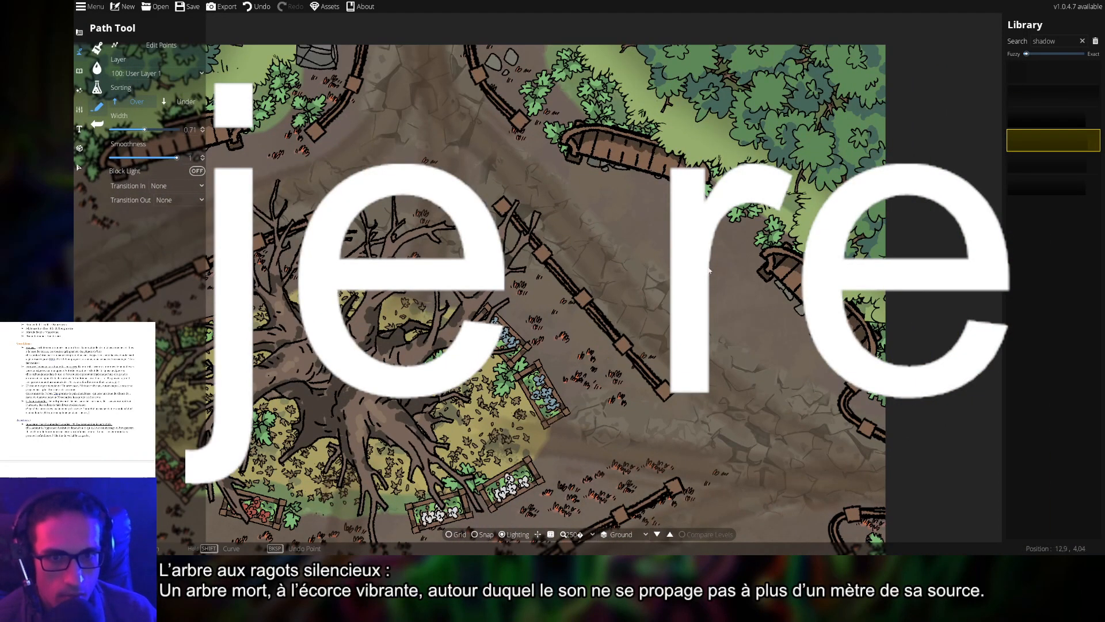
left_click_drag(678, 374, 614, 134)
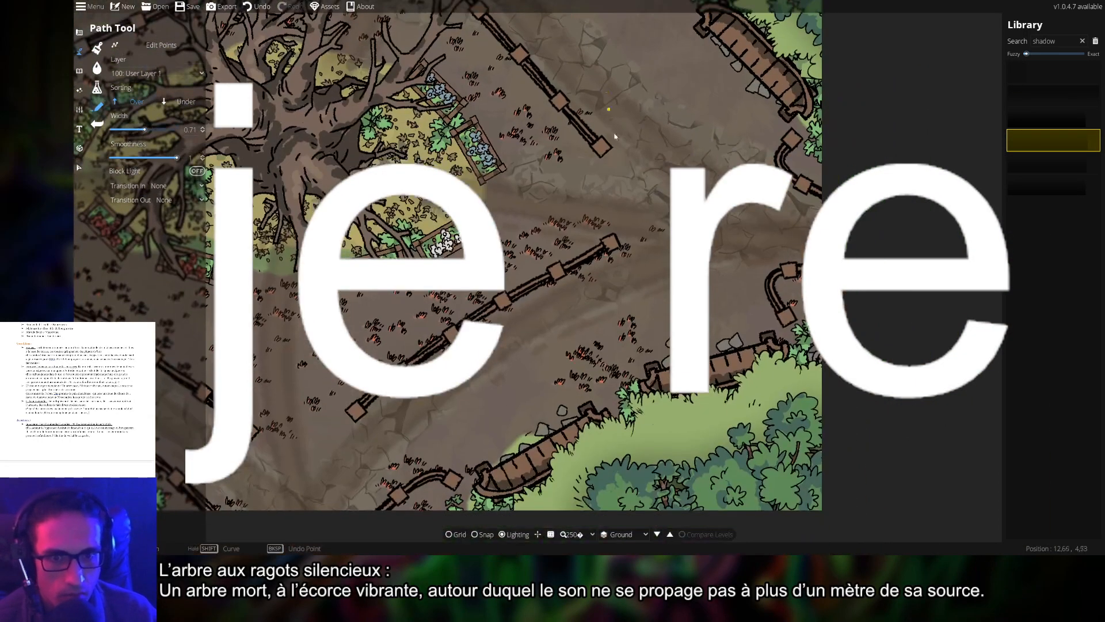
left_click_drag(660, 342, 657, 144)
left_click_drag(680, 283, 655, 283)
left_click_drag(632, 101, 747, 397)
left_click_drag(716, 214, 710, 421)
left_click_drag(554, 352, 894, 359)
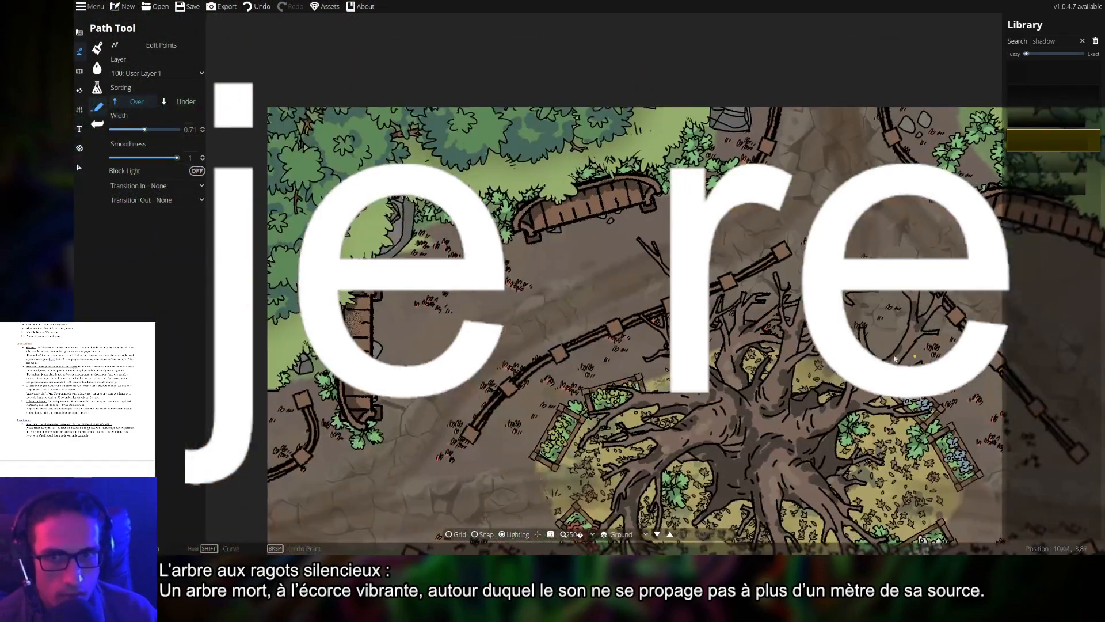
left_click_drag(604, 424, 861, 27)
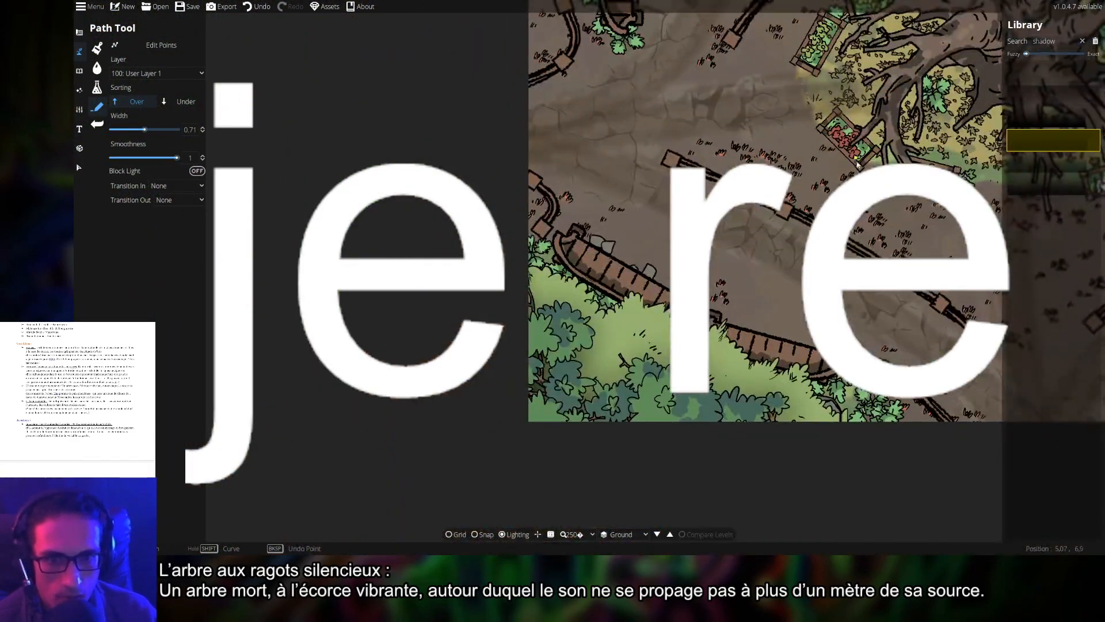
left_click_drag(852, 213, 334, 94)
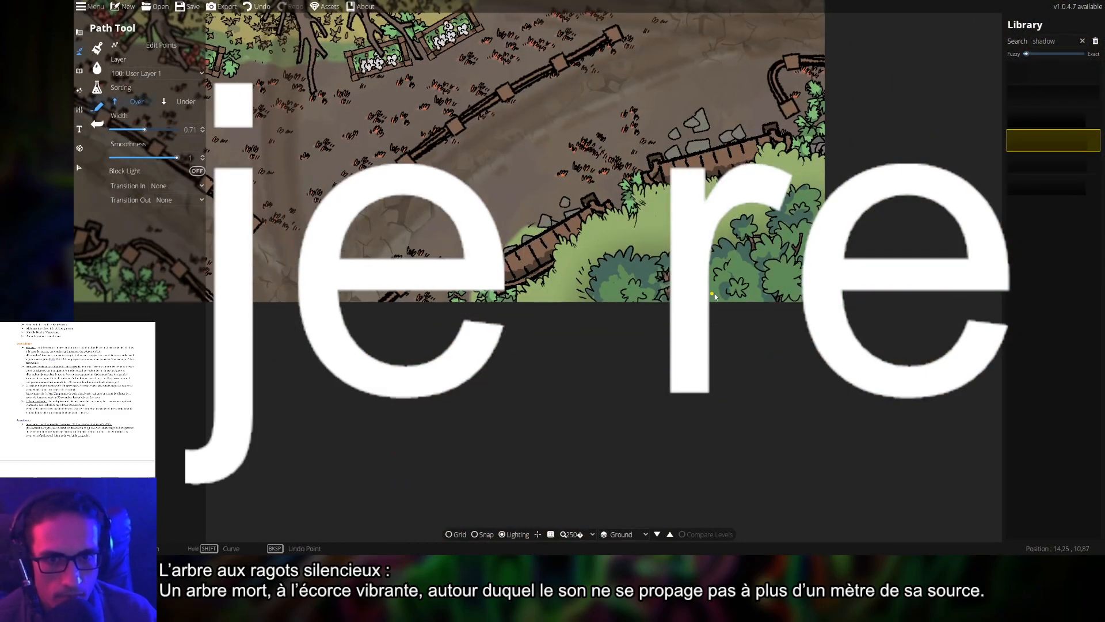
scroll(714, 296, "up", 5)
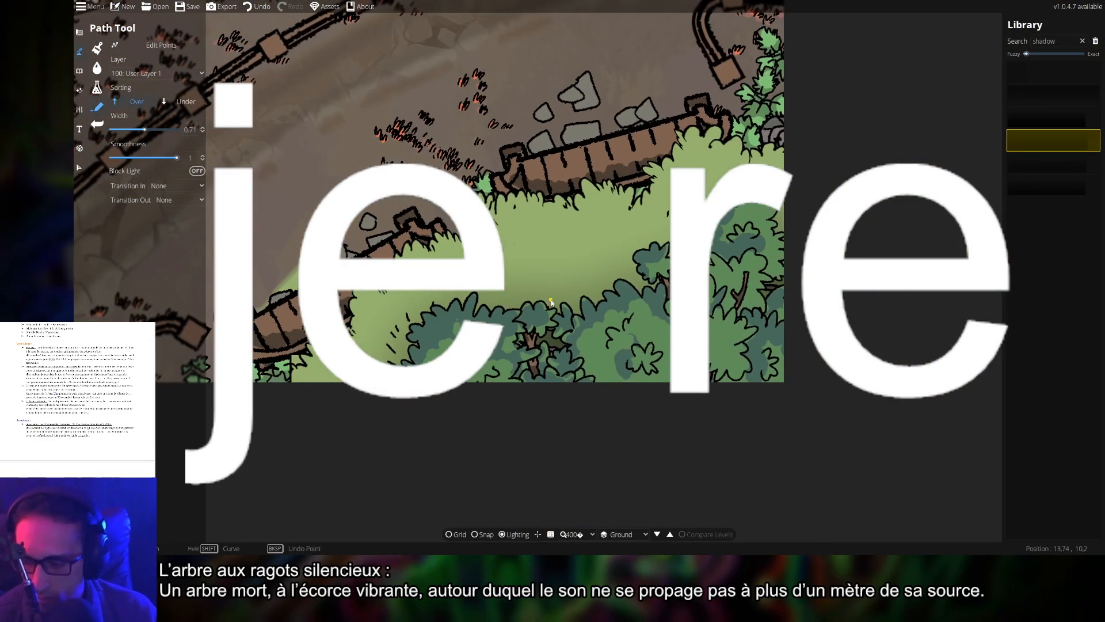
- Save the map and look over the whole square around the dead tree, from the southeast corner to the north edge
key("ctrl+s")
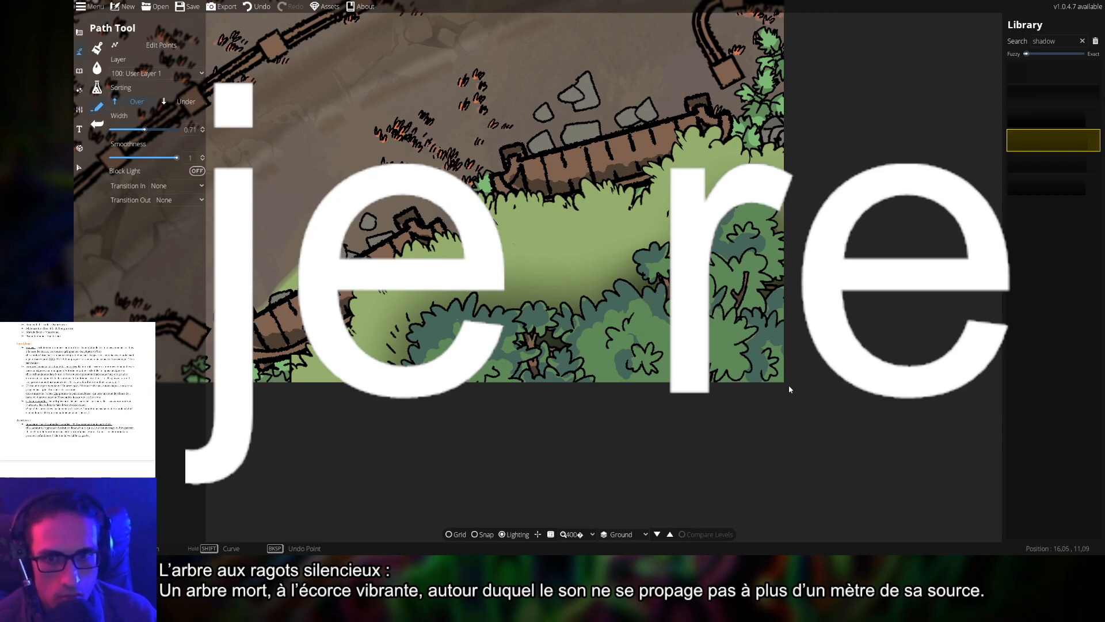
scroll(789, 390, "down", 2)
left_click_drag(754, 374, 727, 392)
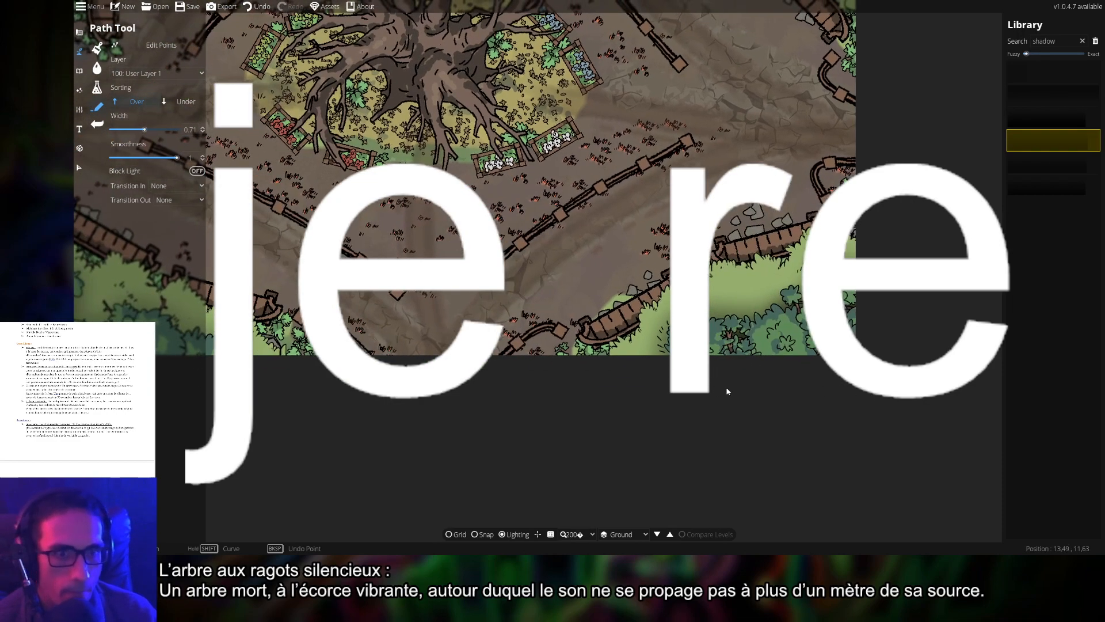
left_click_drag(636, 388, 600, 367)
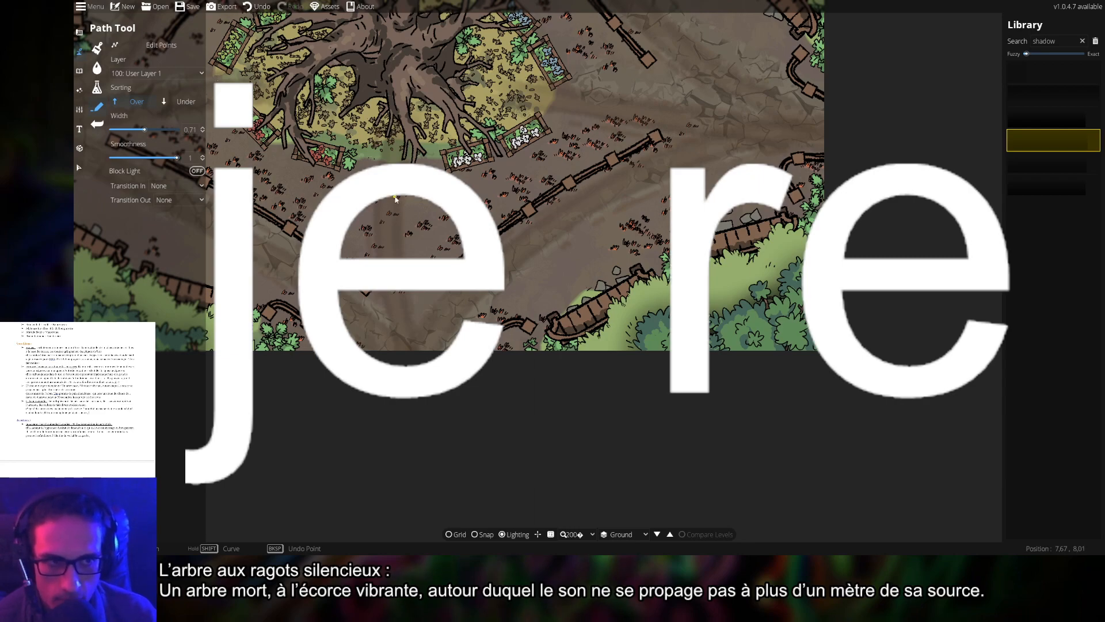
left_click_drag(426, 202, 528, 339)
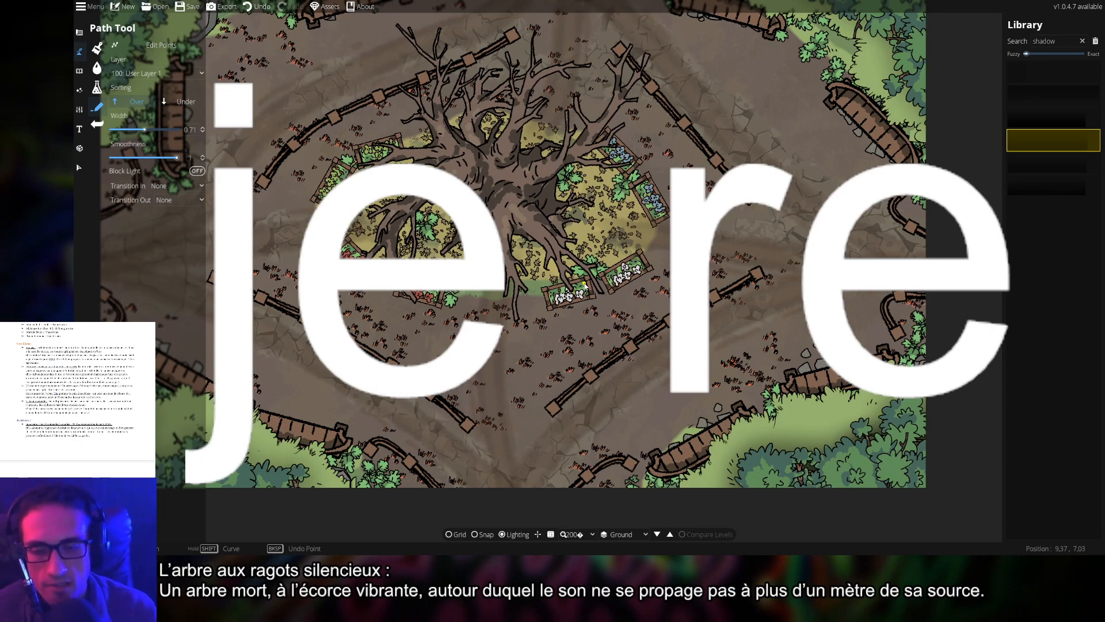
scroll(661, 249, "up", 2)
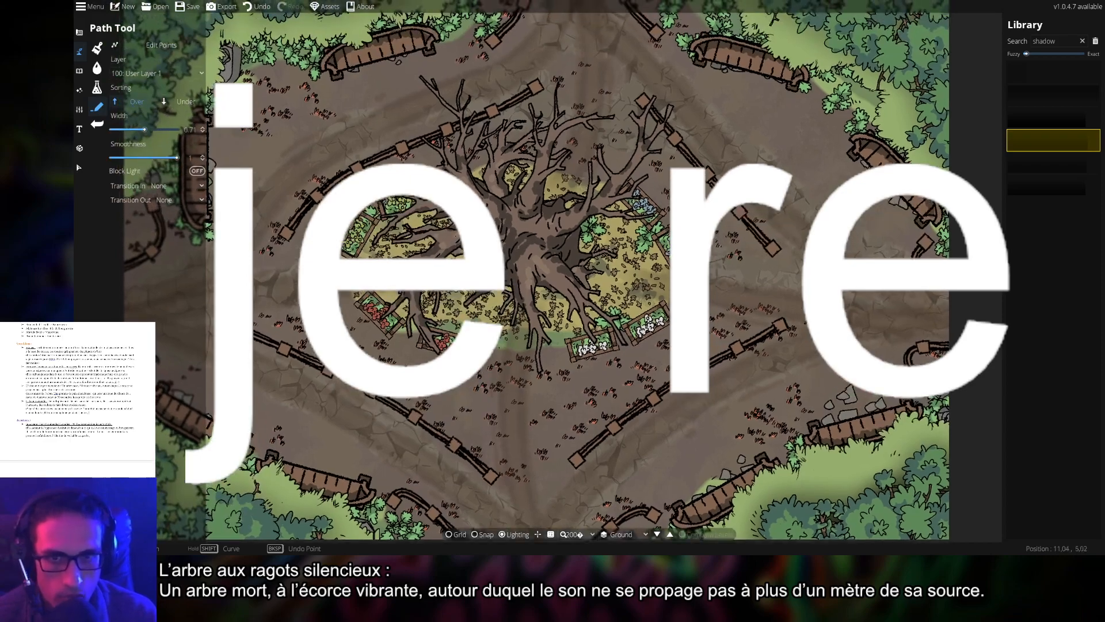
left_click_drag(682, 192, 684, 315)
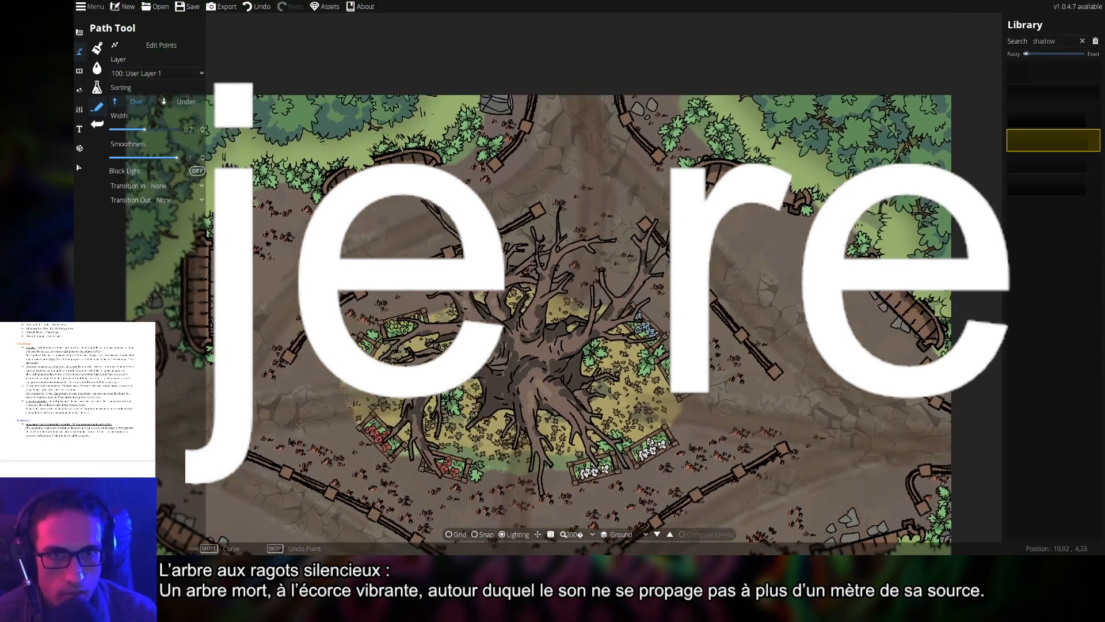
left_click_drag(668, 356, 696, 230)
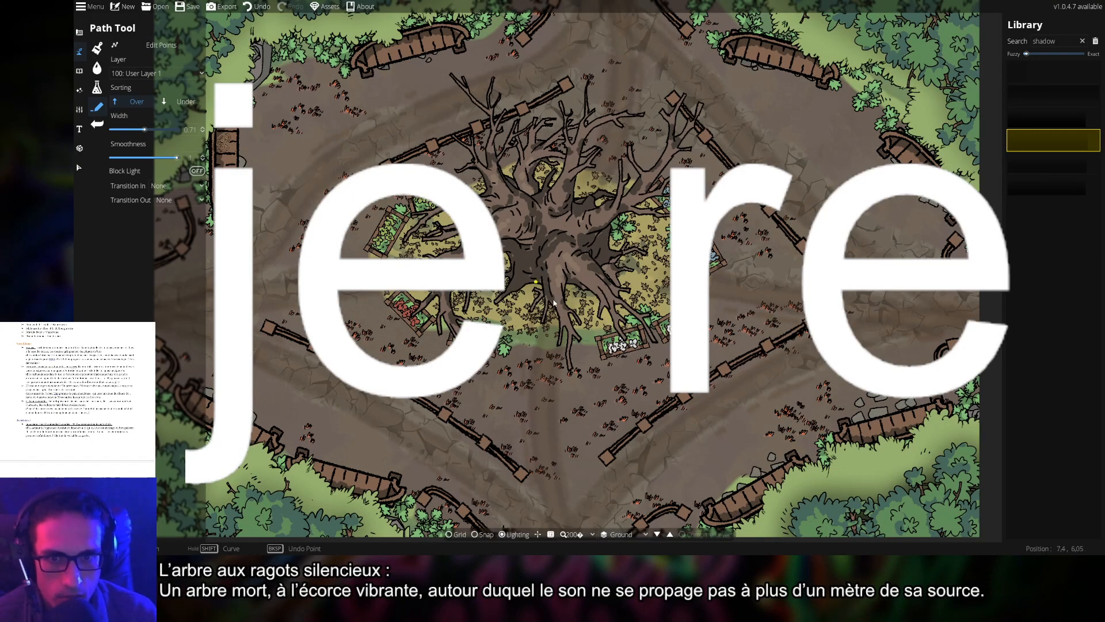
- Undo the last stroke and try shadow paths curving around the base of the dead tree's trunk, undoing them again
key("ctrl+z")
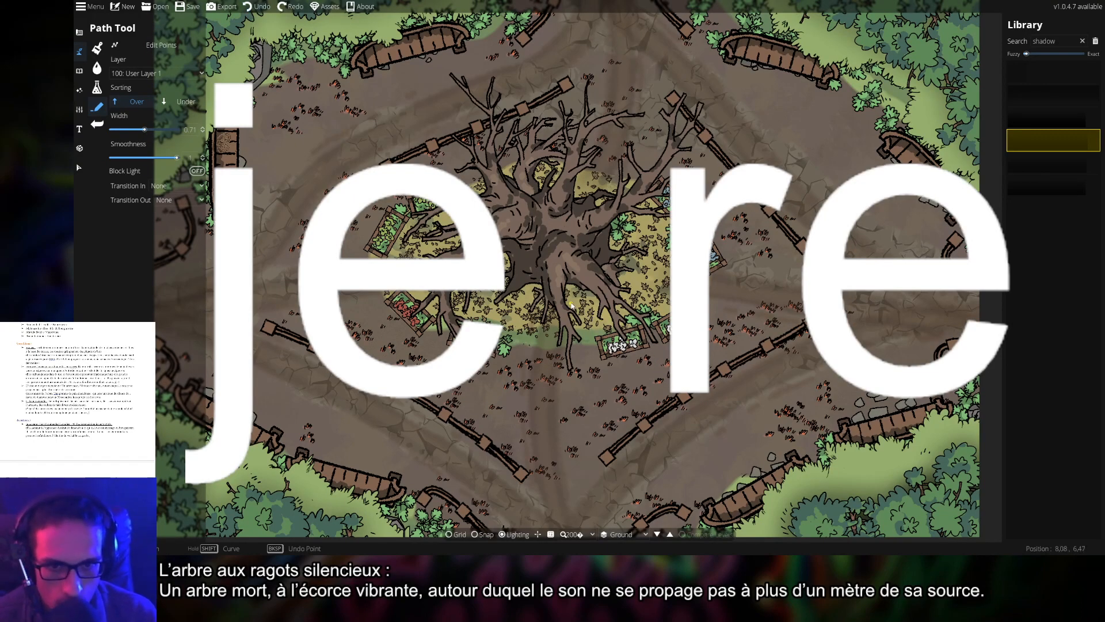
scroll(571, 304, "up", 4)
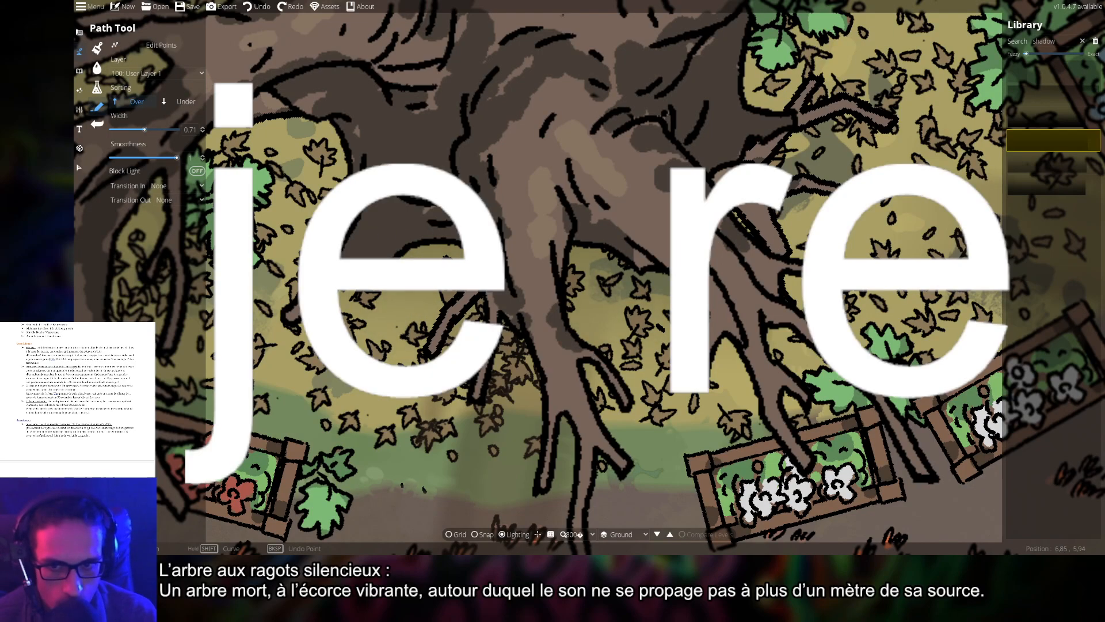
scroll(596, 354, "down", 3)
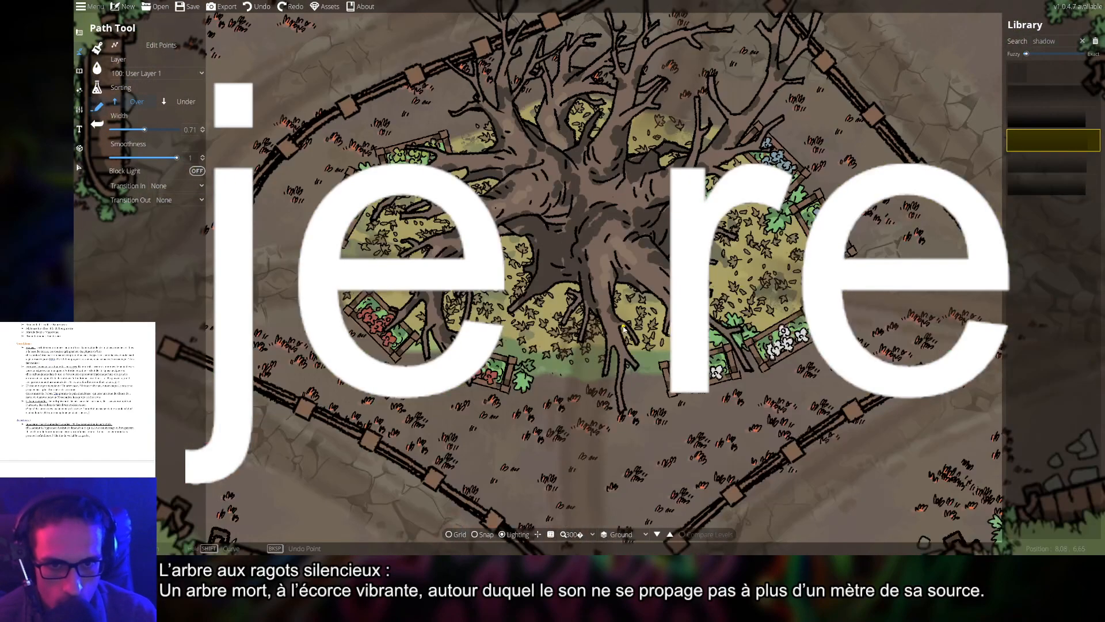
scroll(614, 311, "up", 2)
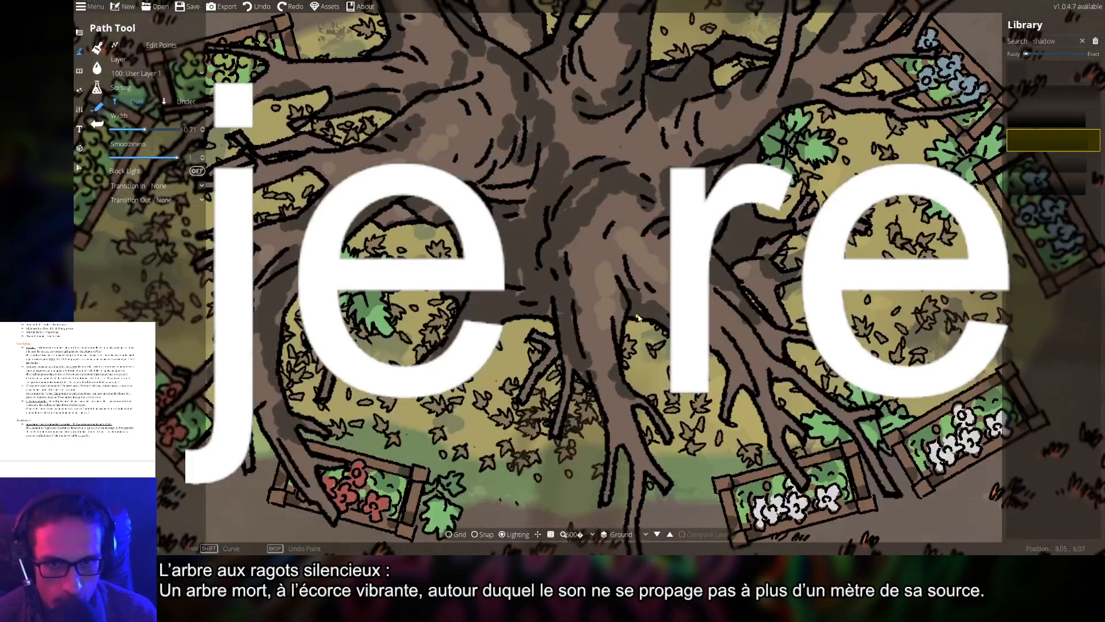
left_click(765, 229)
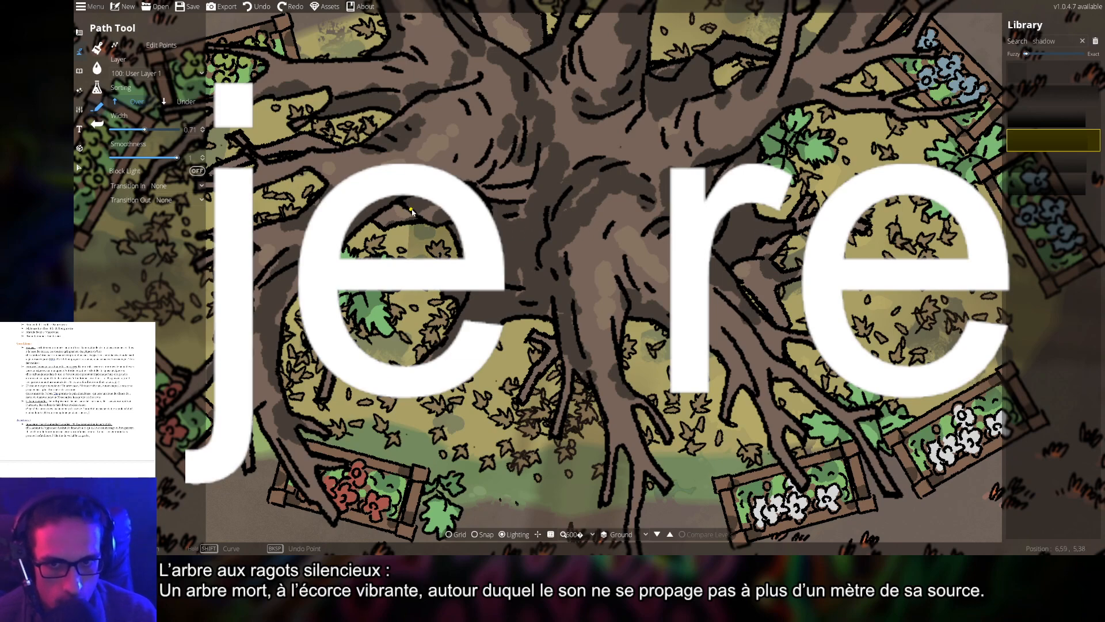
left_click(433, 203)
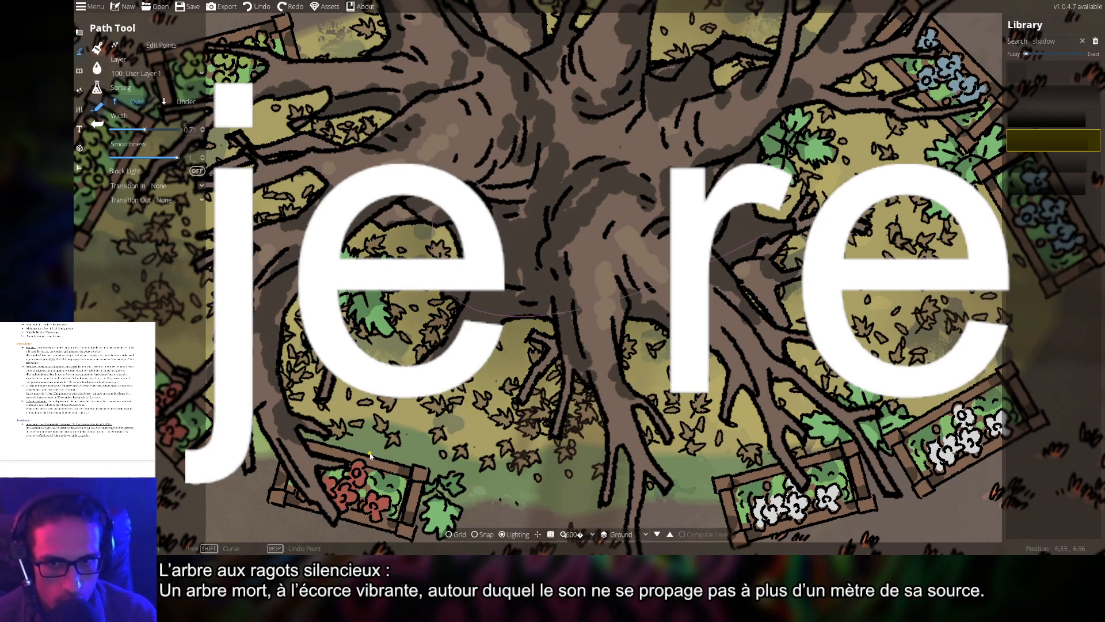
right_click(577, 452)
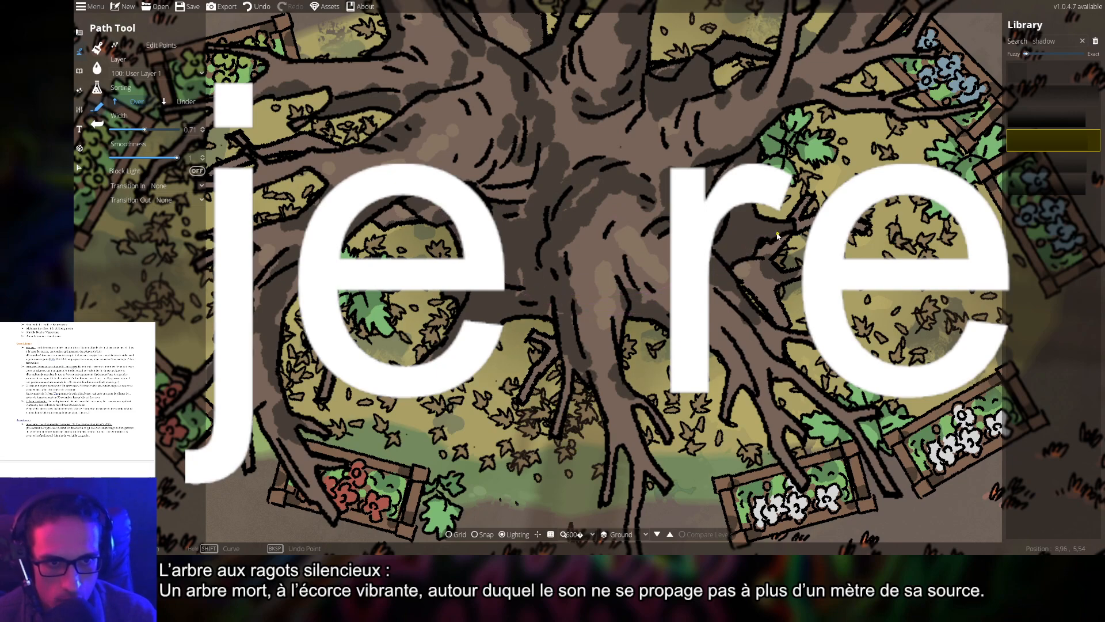
left_click(439, 212)
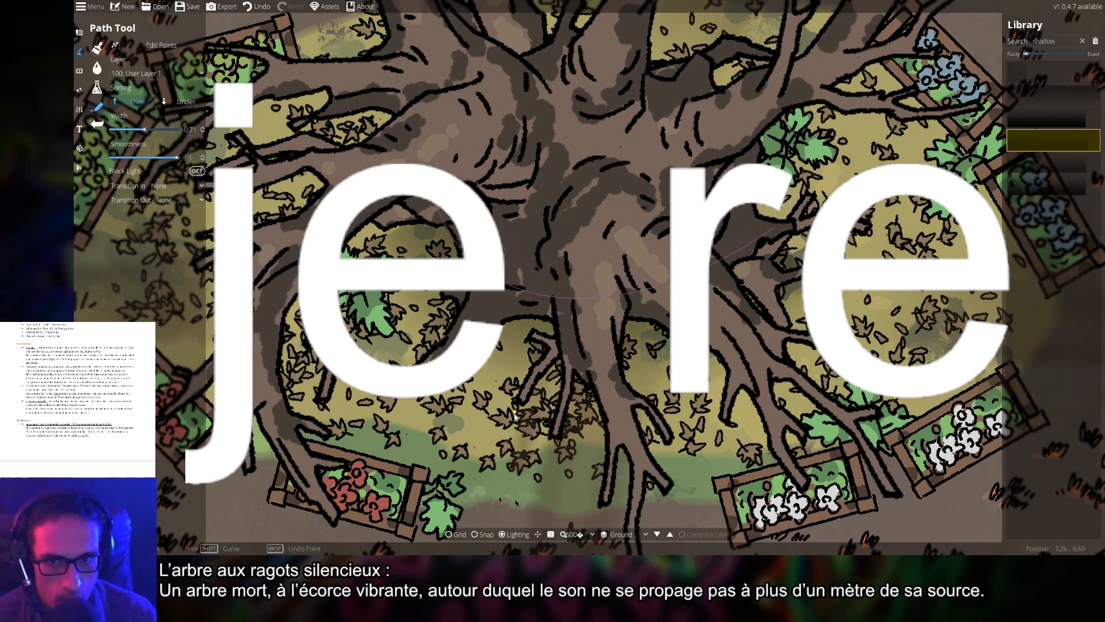
right_click(592, 439)
key("ctrl+z")
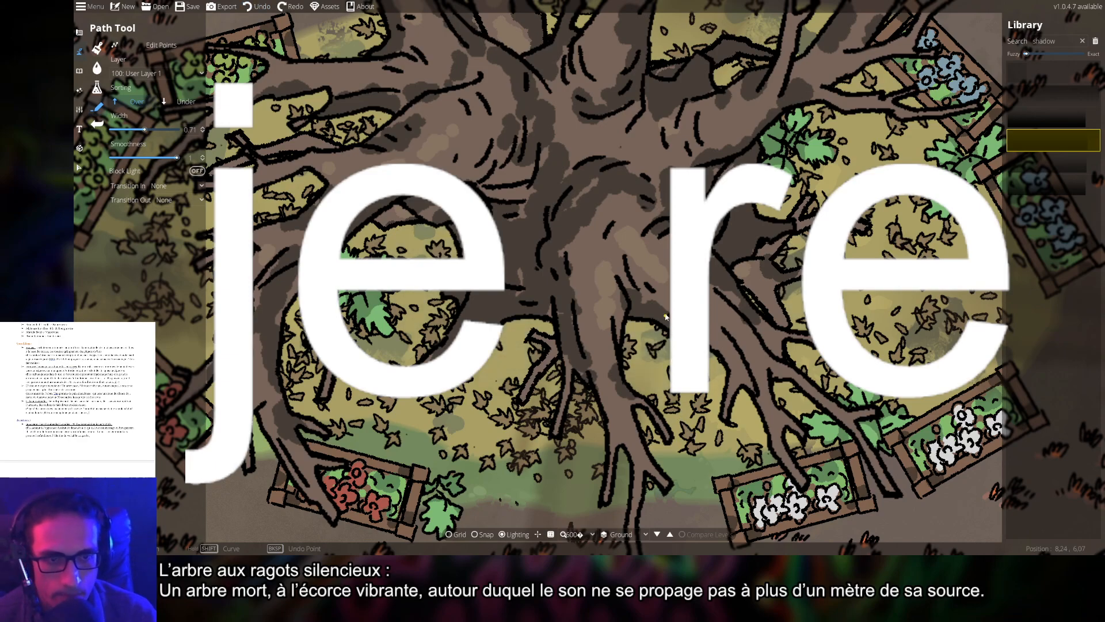
- Try a shadow path across the open ground just south of the dead tree and undo it
scroll(665, 313, "down", 4)
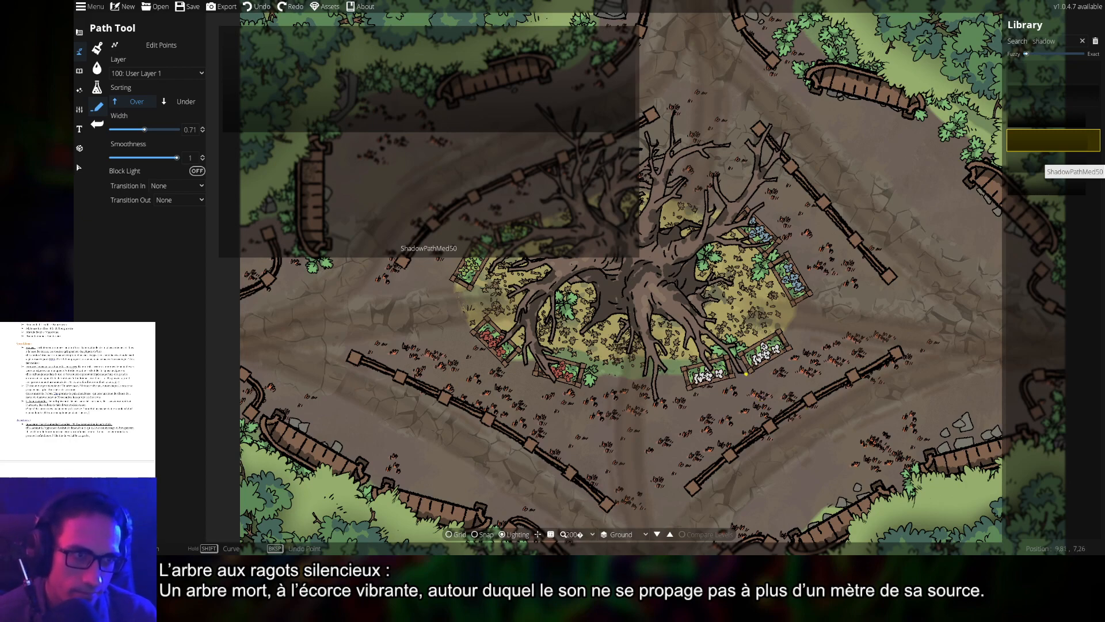
left_click_drag(719, 355, 710, 308)
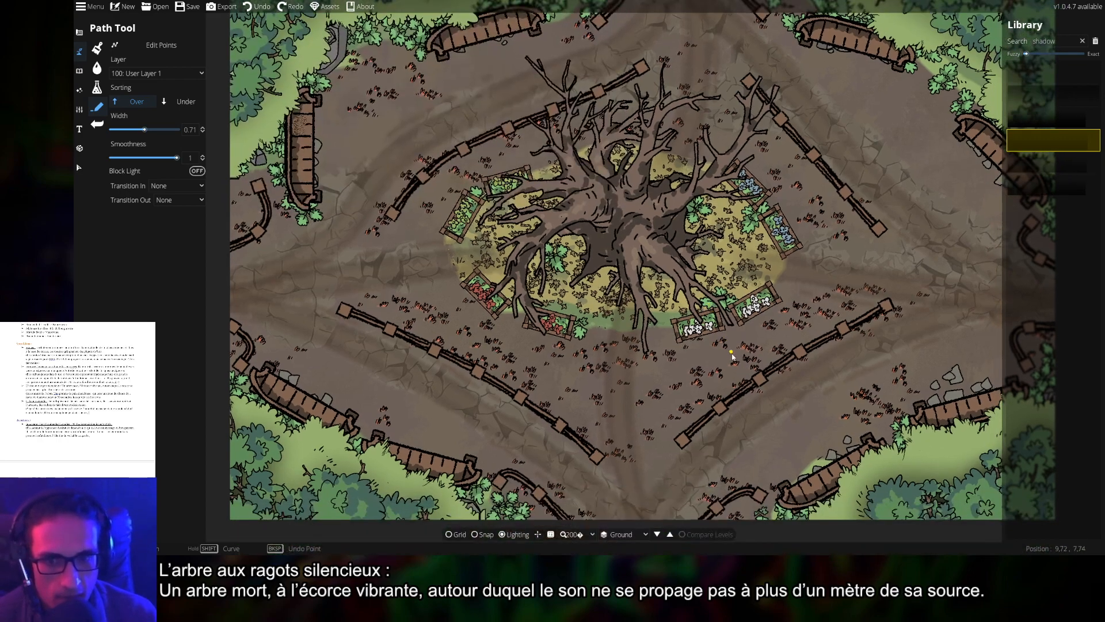
left_click_drag(756, 371, 714, 366)
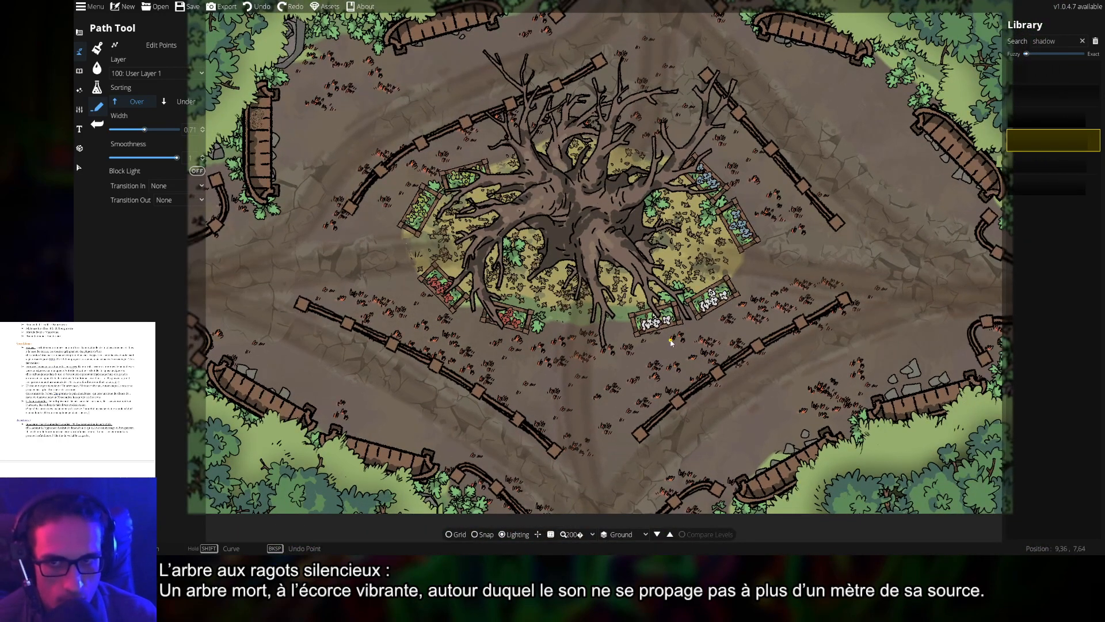
left_click(504, 377)
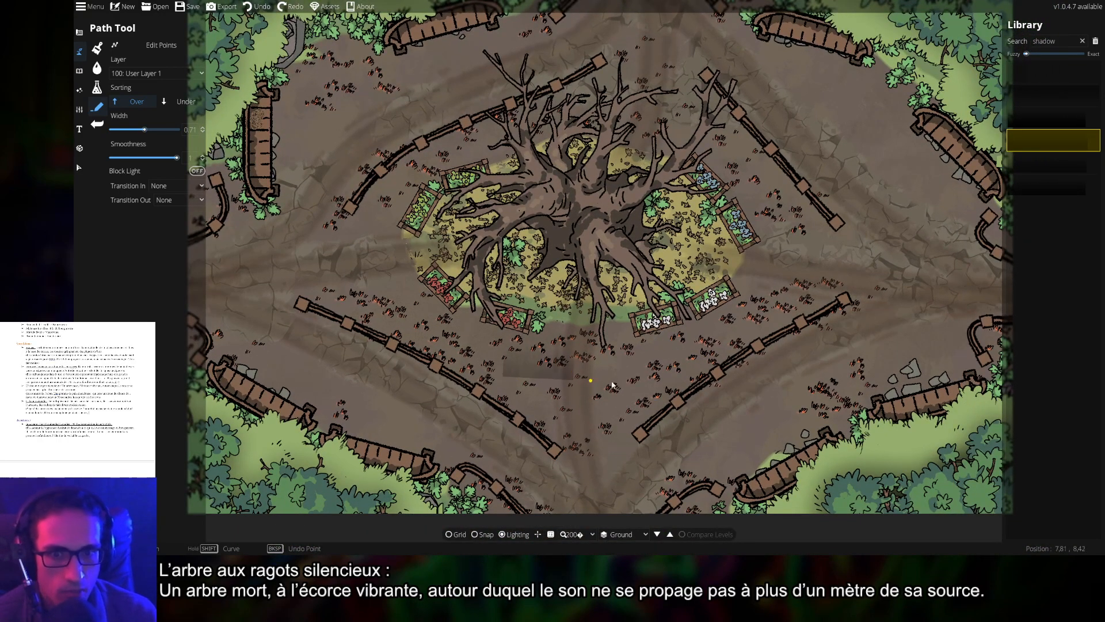
right_click(745, 372)
key("ctrl+z")
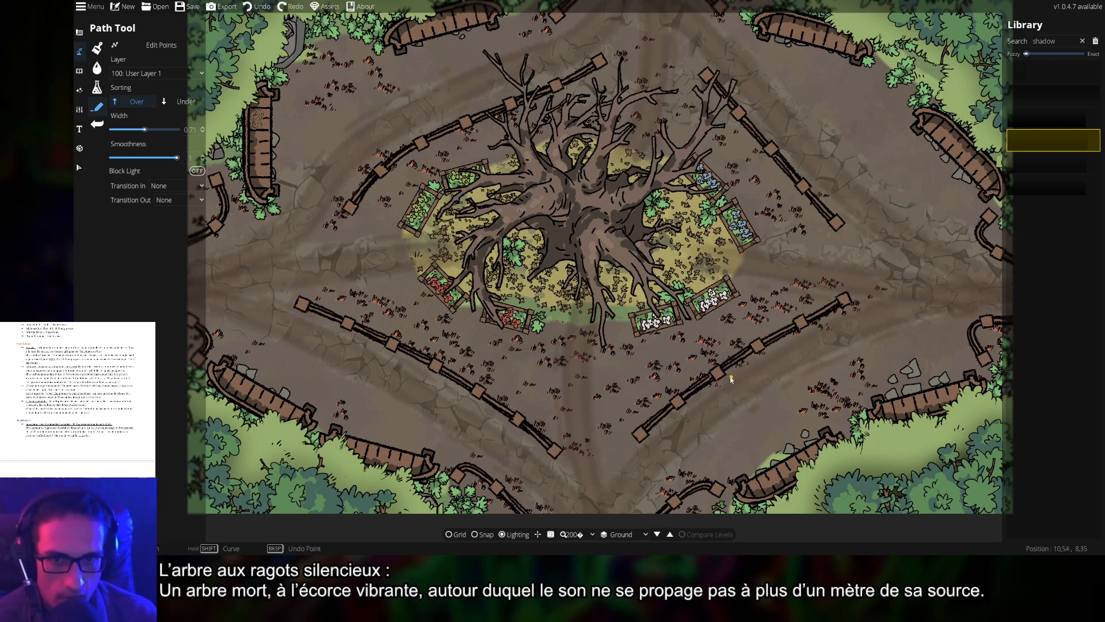
- Switch to the Object Tool, search the library for "shadow", choose the soft round shadow and set its scale to 2.3
left_click_drag(747, 315, 647, 240)
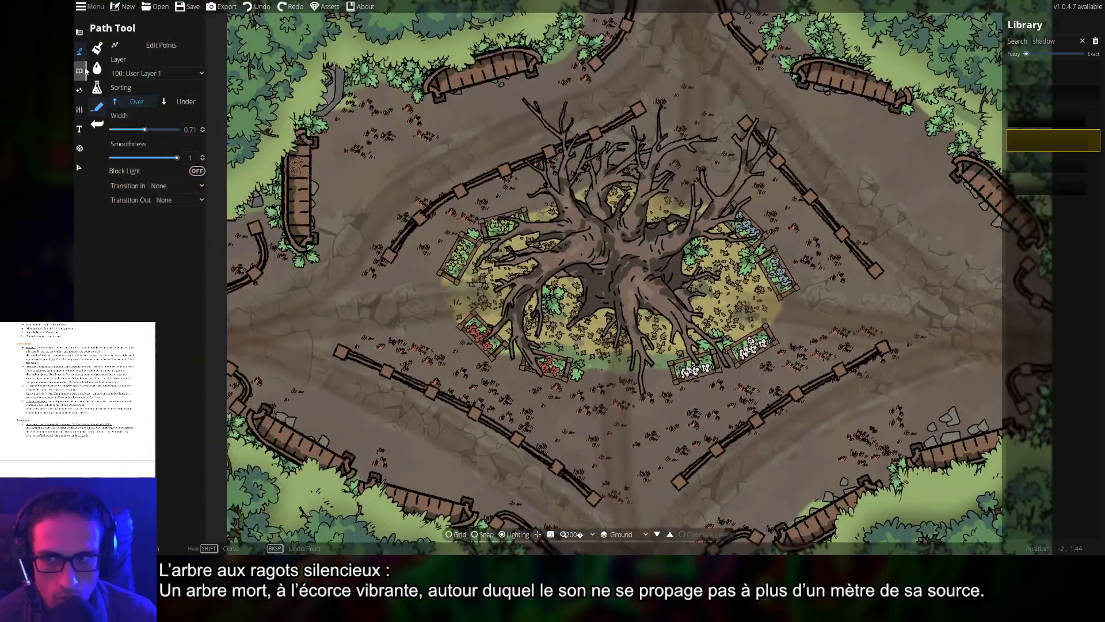
left_click(80, 73)
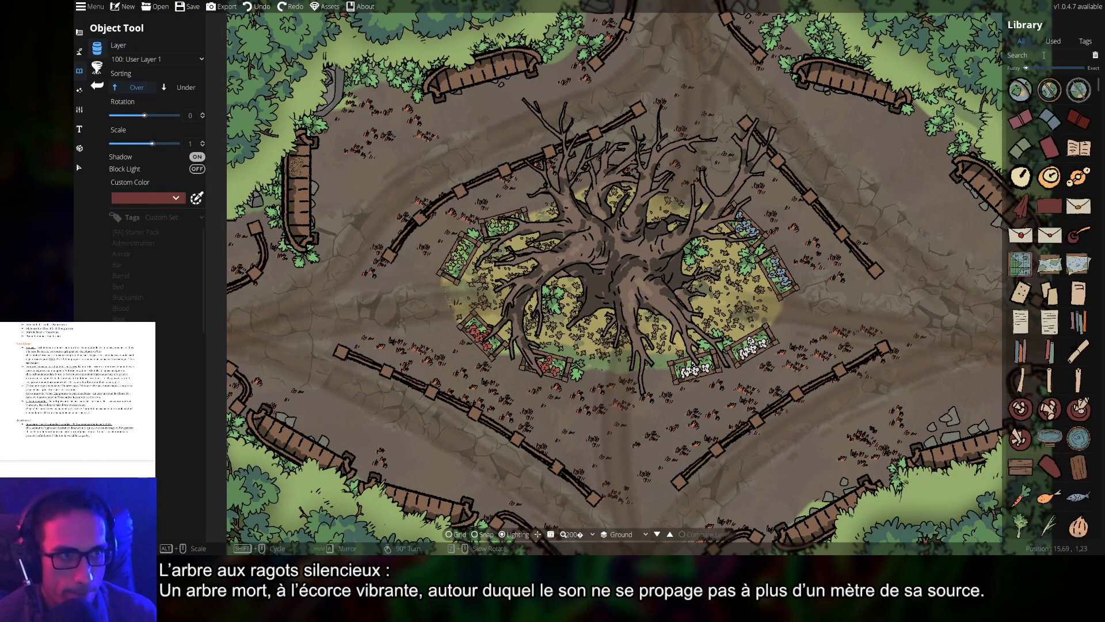
left_click(1053, 56)
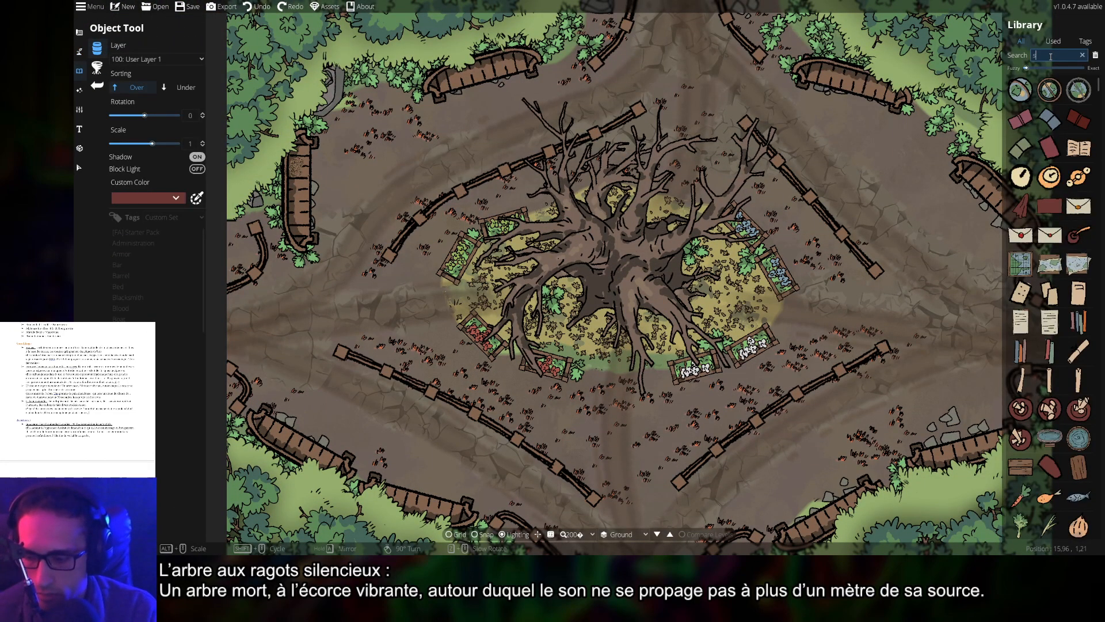
type("shadow")
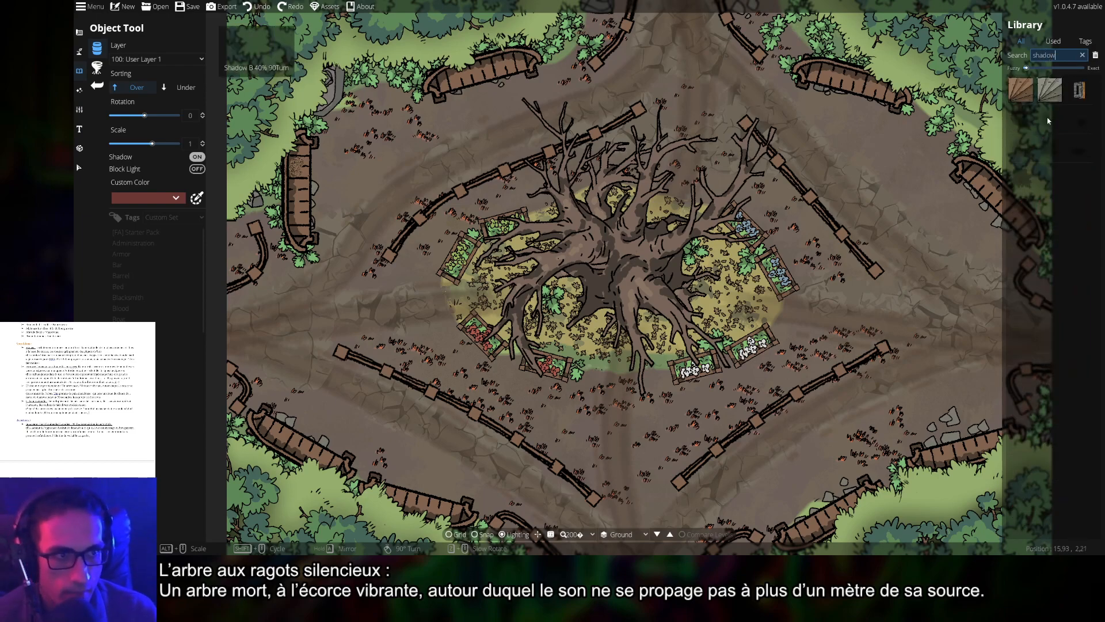
type("w")
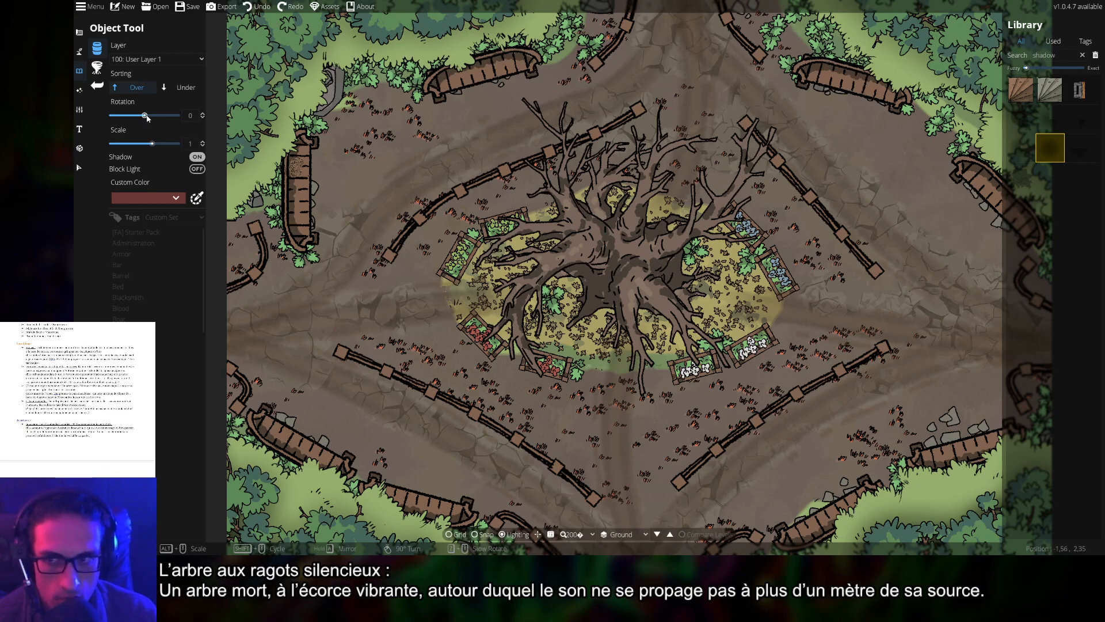
left_click(162, 146)
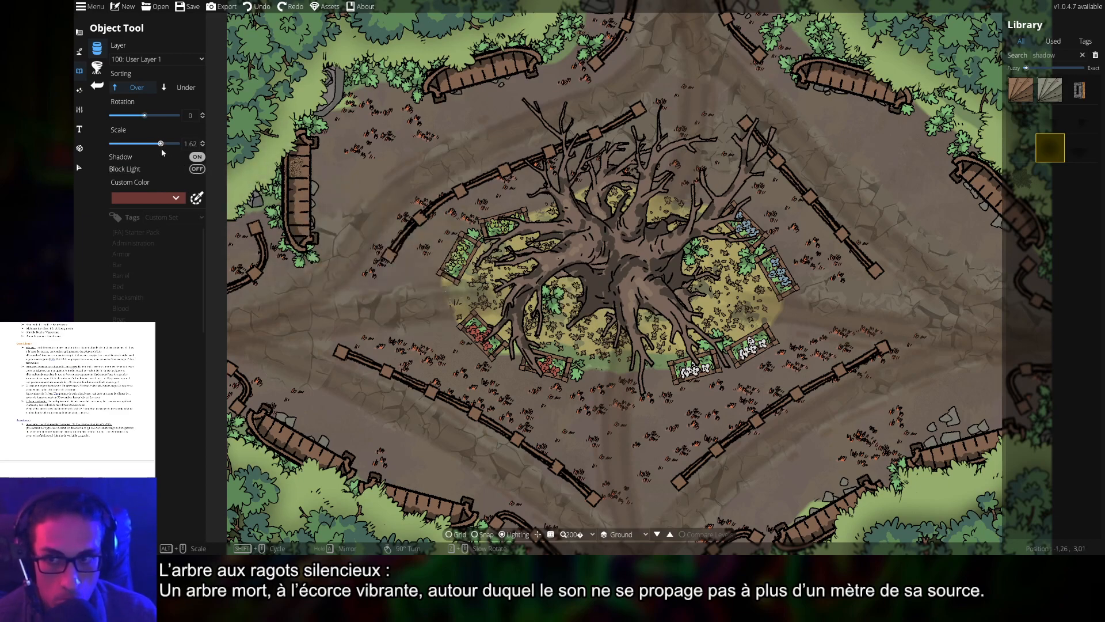
left_click_drag(161, 145, 167, 144)
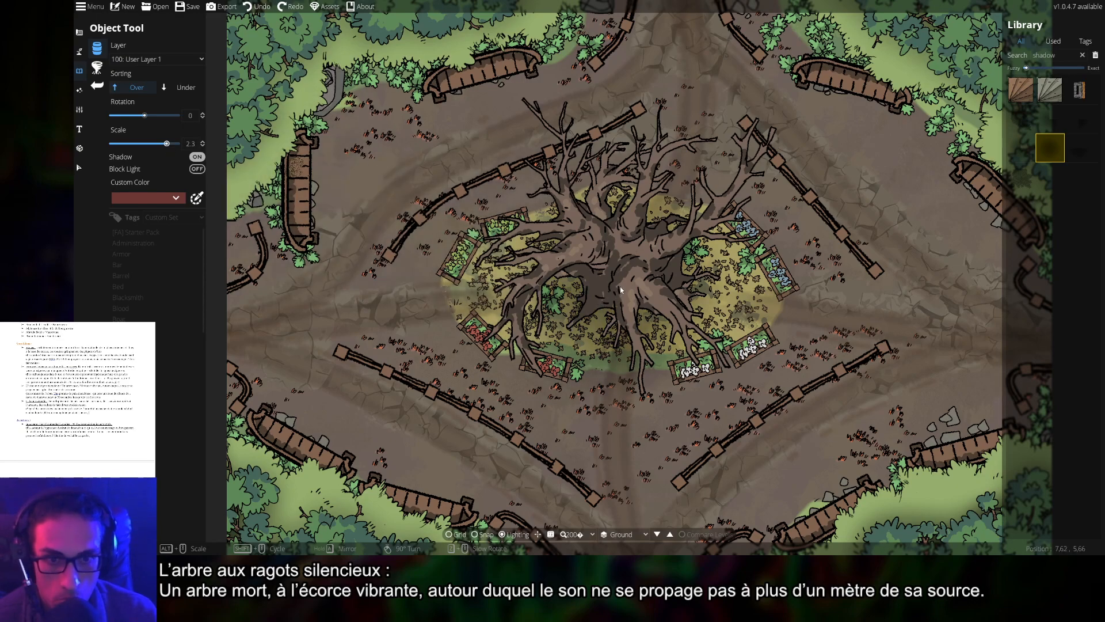
- Try placing two round shadow objects over the dead tree's southern roots, compare them close up and from afar, and undo both
left_click(584, 315)
left_click(637, 338)
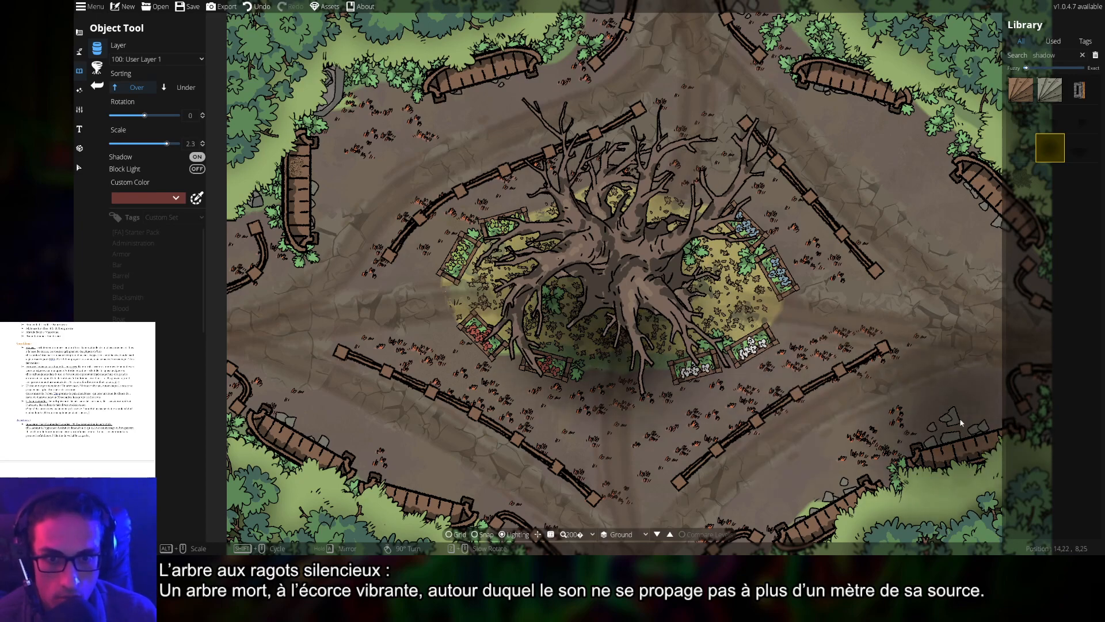
scroll(956, 409, "down", 2)
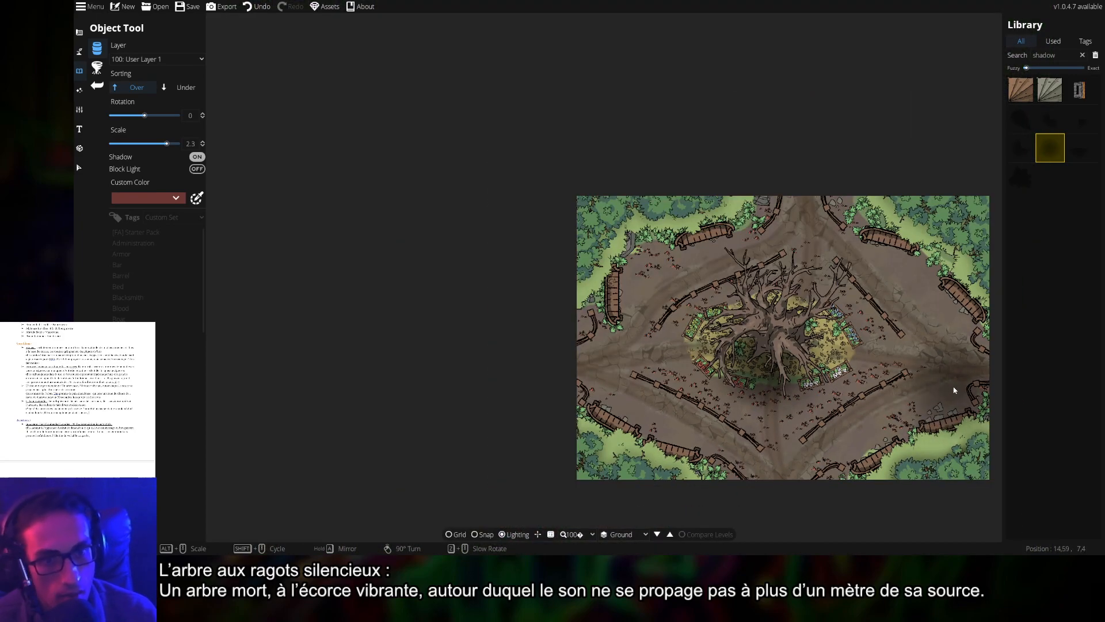
scroll(886, 379, "up", 1)
scroll(886, 378, "up", 2)
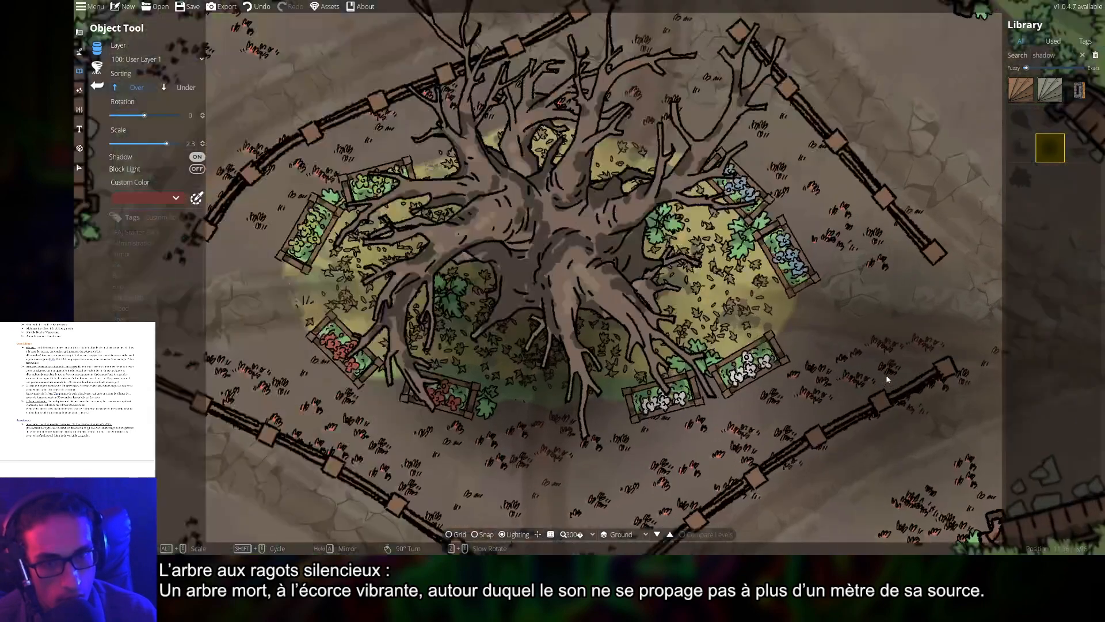
scroll(881, 377, "down", 3)
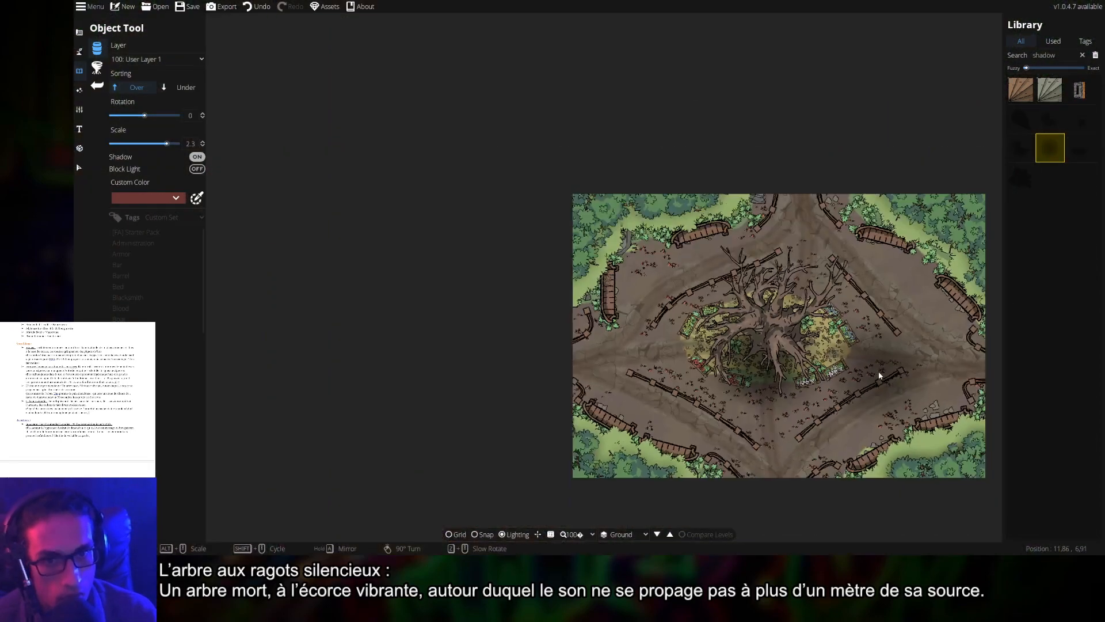
left_click_drag(901, 355, 819, 323)
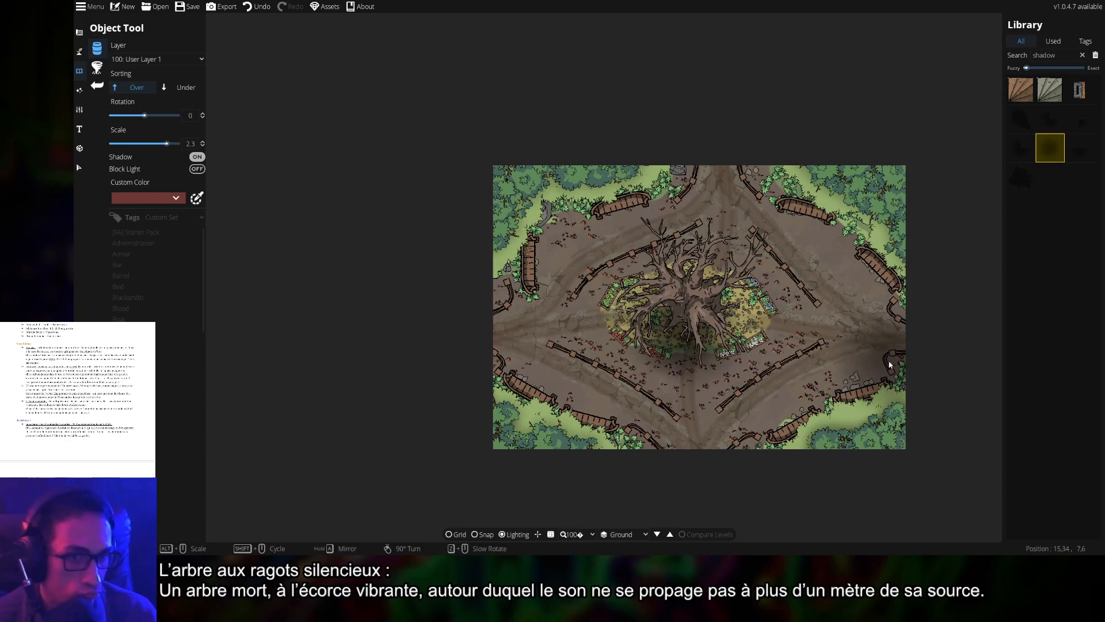
scroll(691, 348, "up", 3)
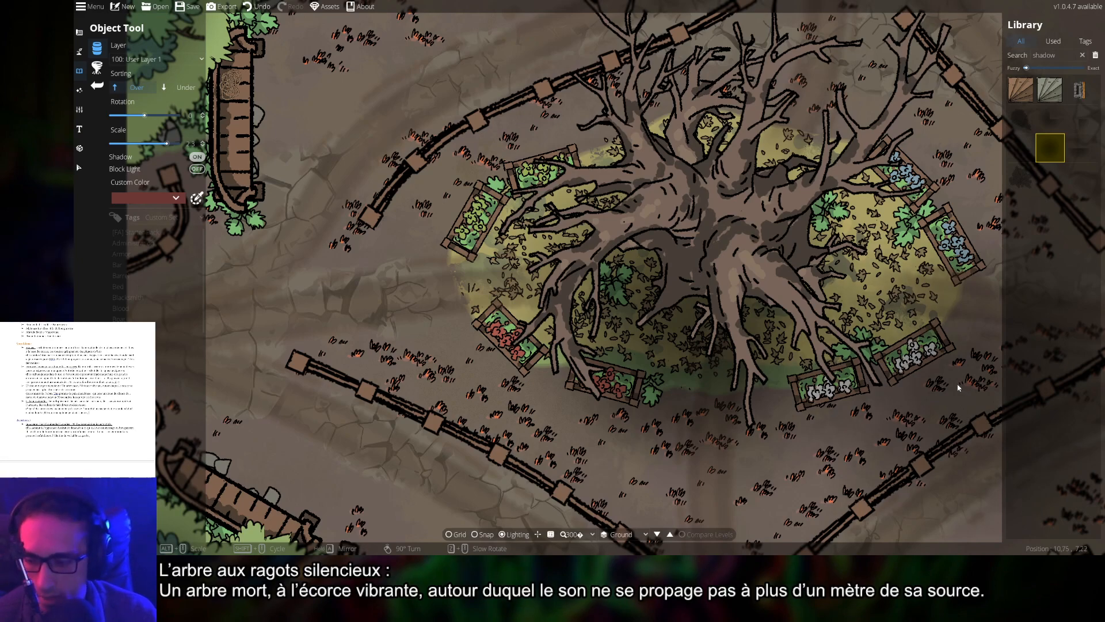
key("ctrl+z")
key("ctrl+z")
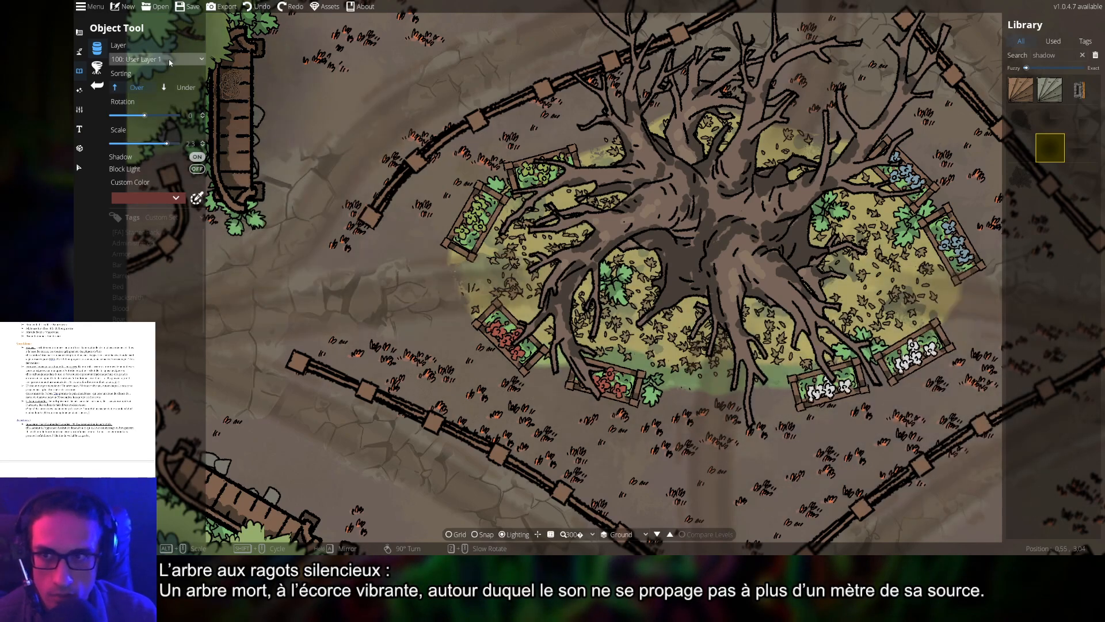
- Set the object layer to 300: User Layer 3, try round shadows over the dead tree's southern roots, and undo them
left_click(155, 60)
left_click(154, 165)
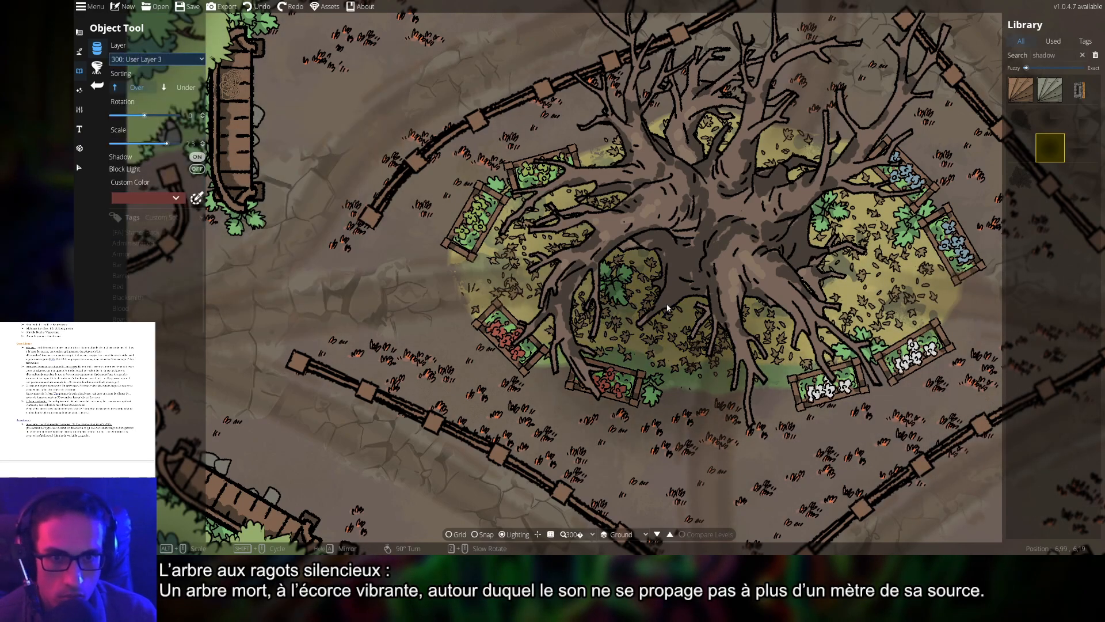
left_click(616, 300)
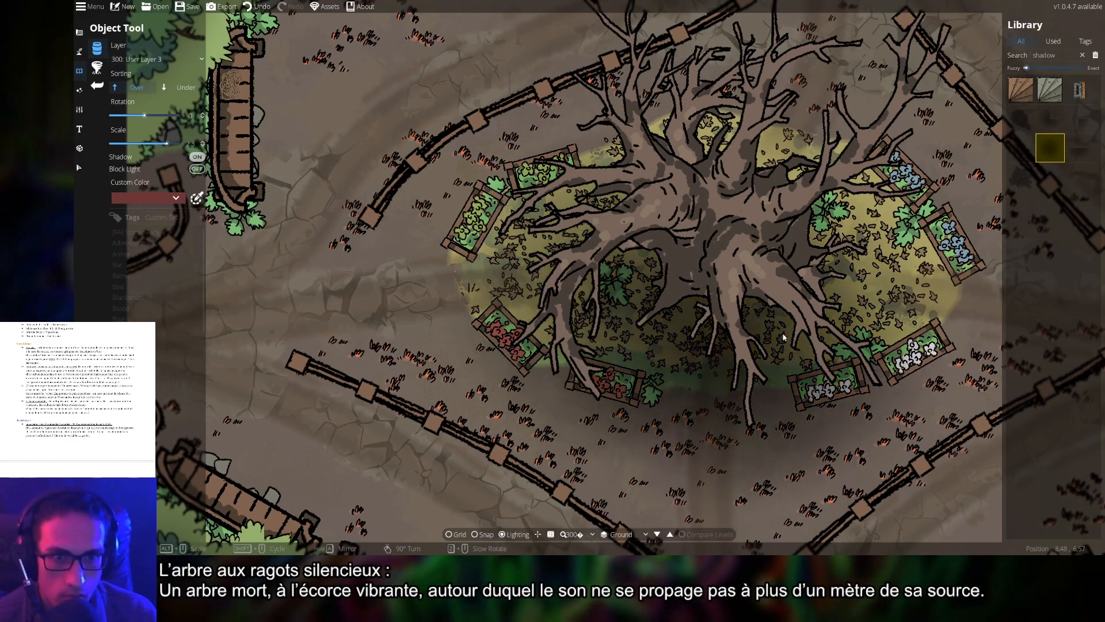
scroll(765, 349, "down", 3)
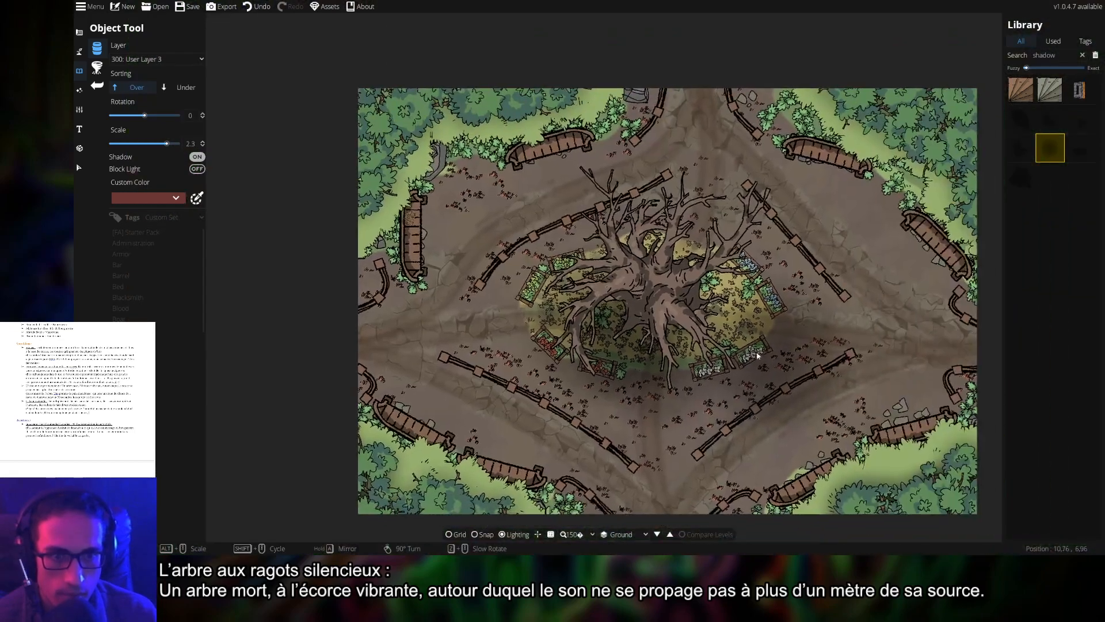
left_click_drag(758, 356, 705, 338)
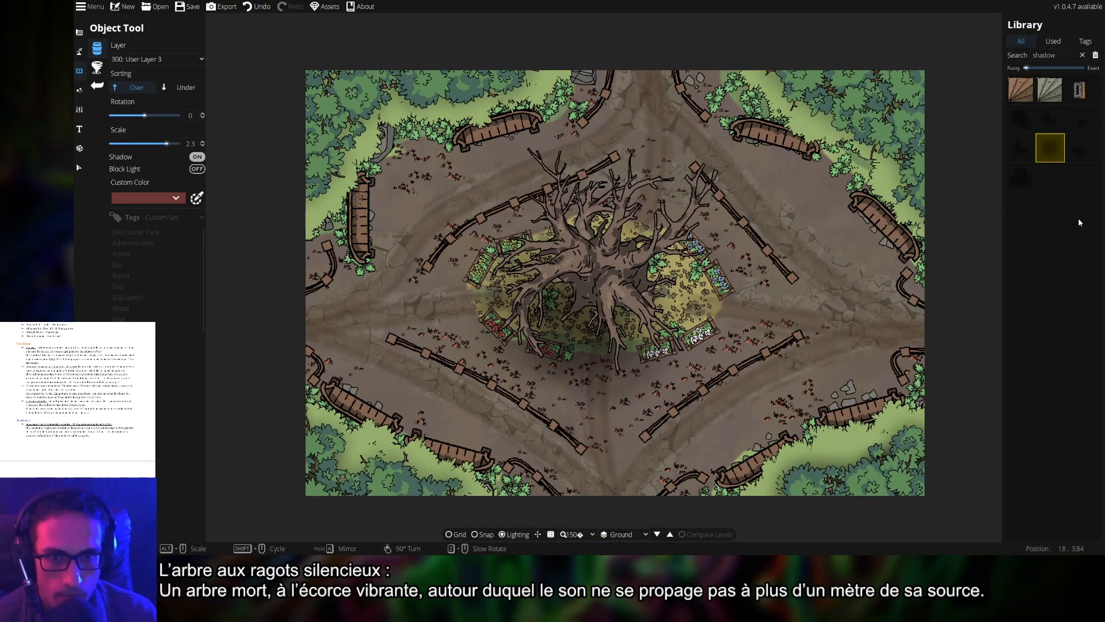
key("ctrl+z")
key("ctrl+z")
- Place two round shadows side by side beneath the dead tree's southern roots and check them from afar
left_click_drag(647, 327, 680, 341)
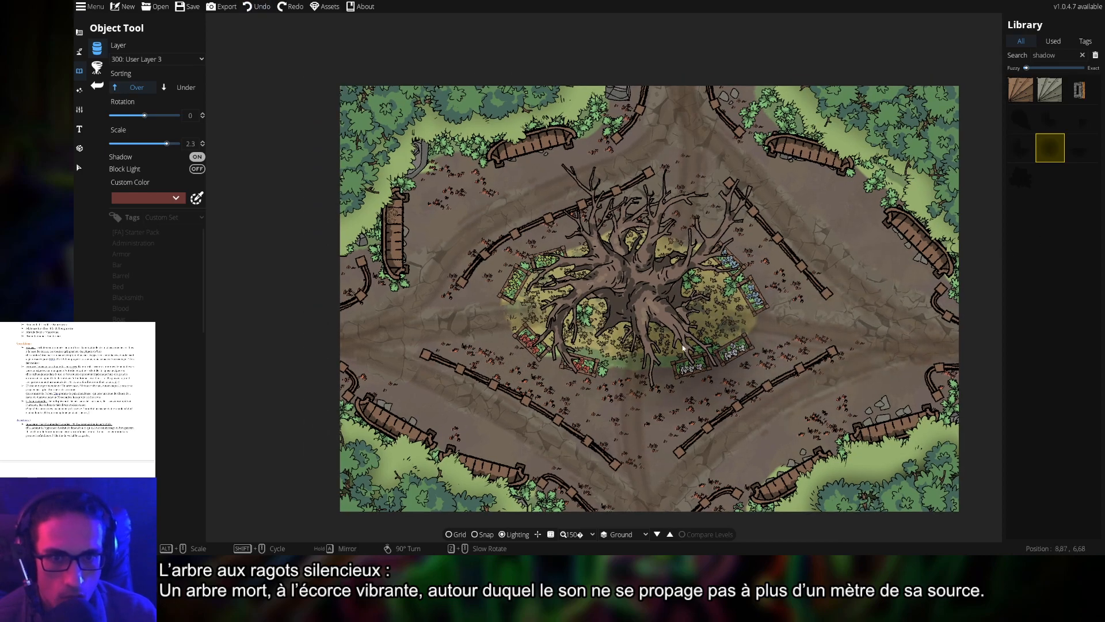
scroll(677, 341, "up", 2)
left_click(571, 312)
left_click(627, 312)
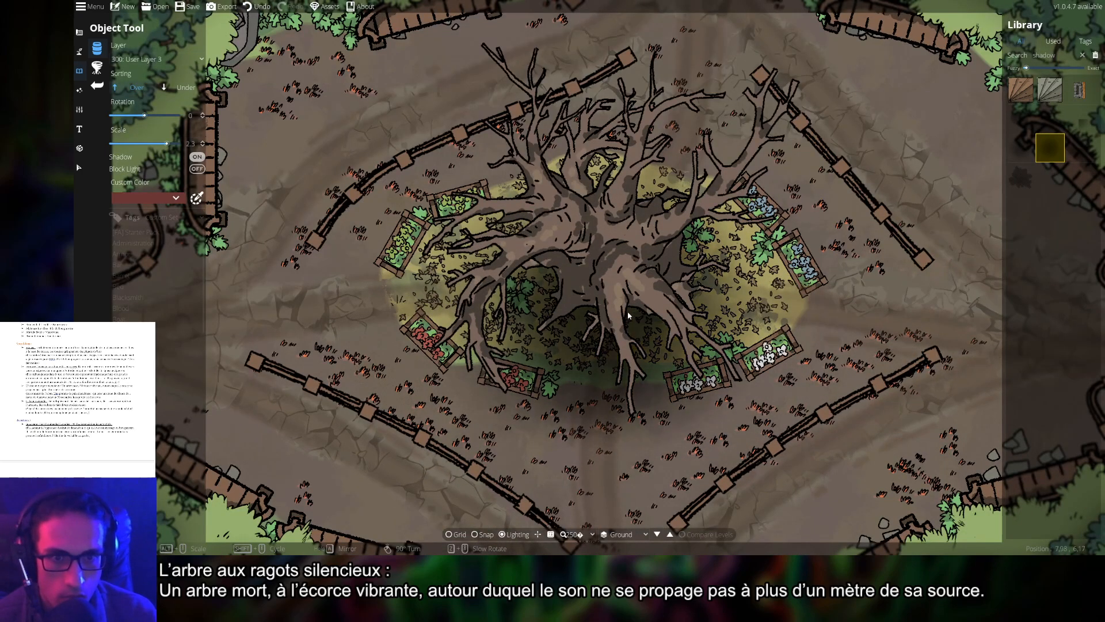
scroll(901, 377, "down", 3)
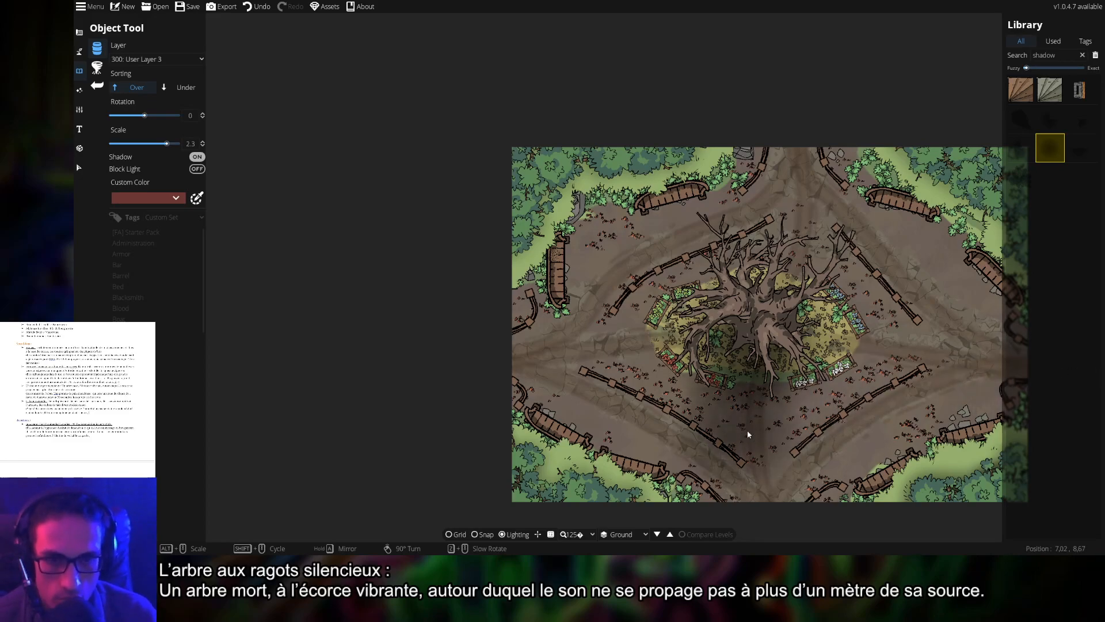
left_click_drag(869, 452, 727, 382)
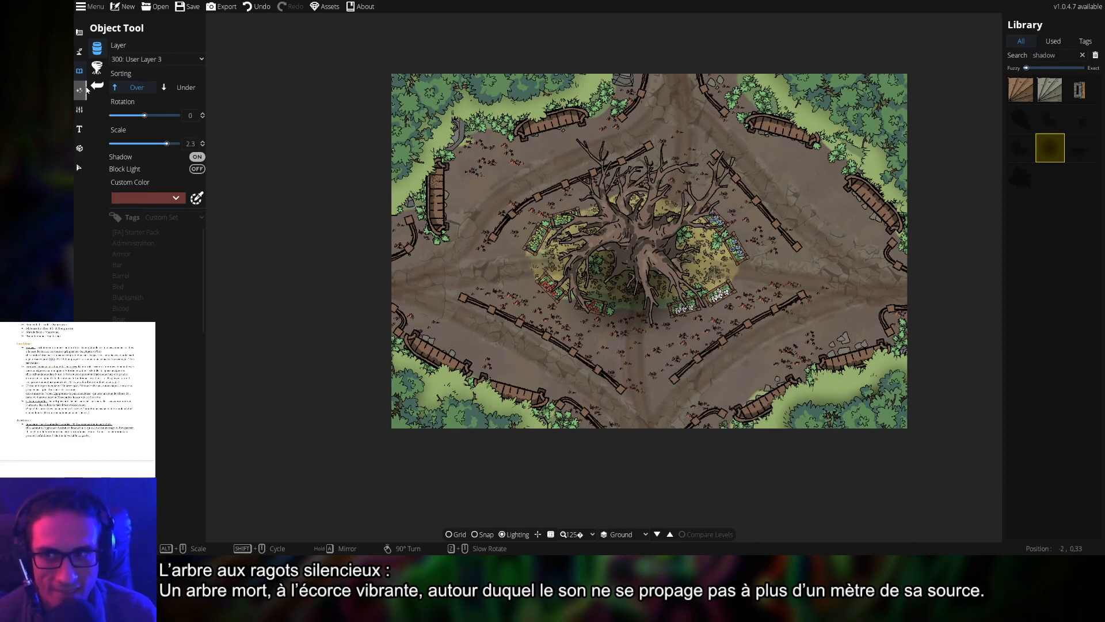
- Switch to the Path Tool, try a shadow path on 100: User Layer 1 across the grass in the northwest corner, and undo it
left_click(84, 91)
left_click(79, 51)
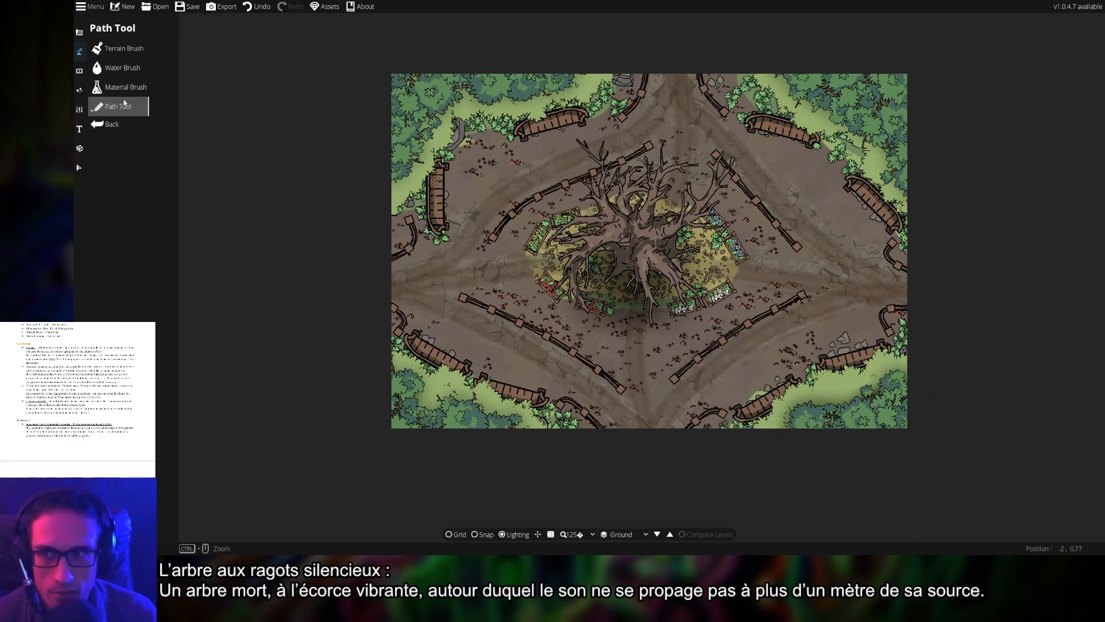
left_click(110, 105)
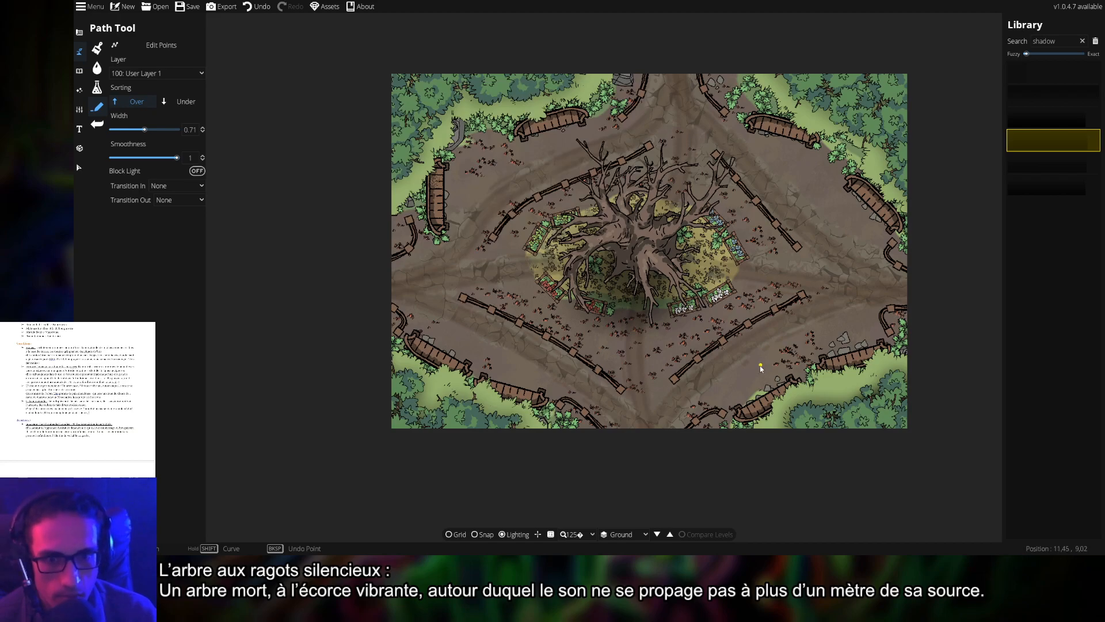
scroll(696, 376, "up", 3)
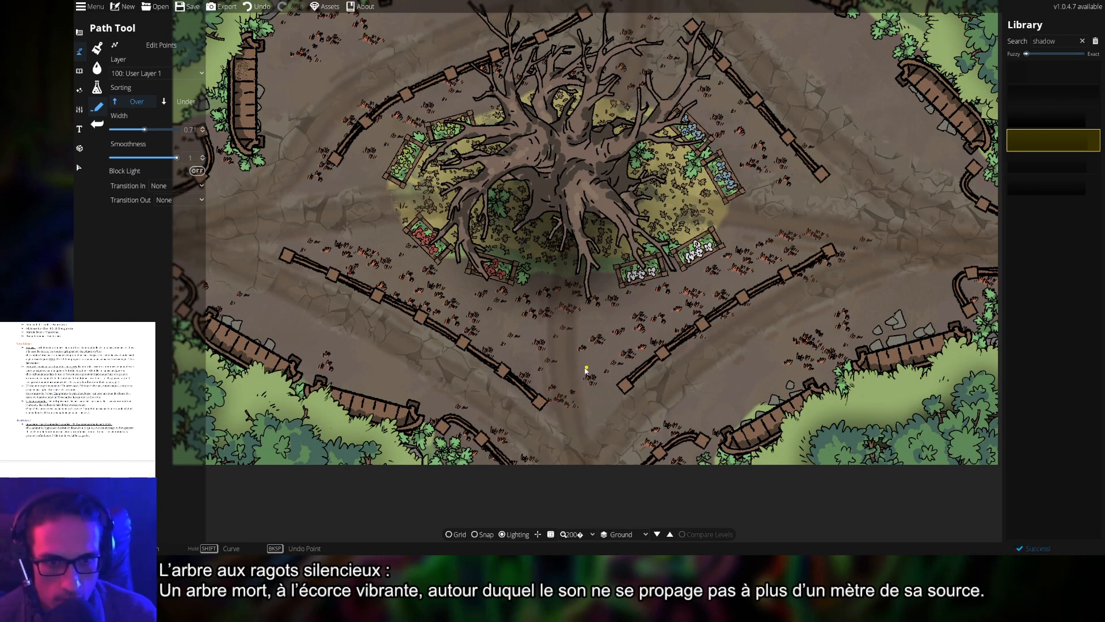
left_click_drag(585, 370, 719, 367)
left_click_drag(574, 231, 577, 352)
left_click_drag(542, 248, 516, 339)
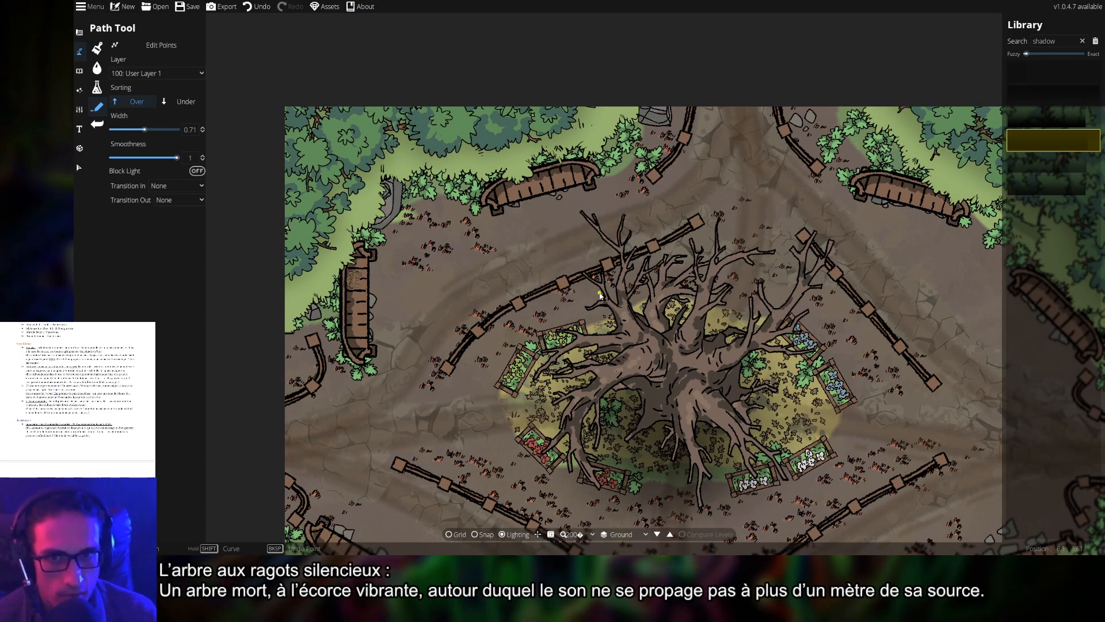
left_click(164, 73)
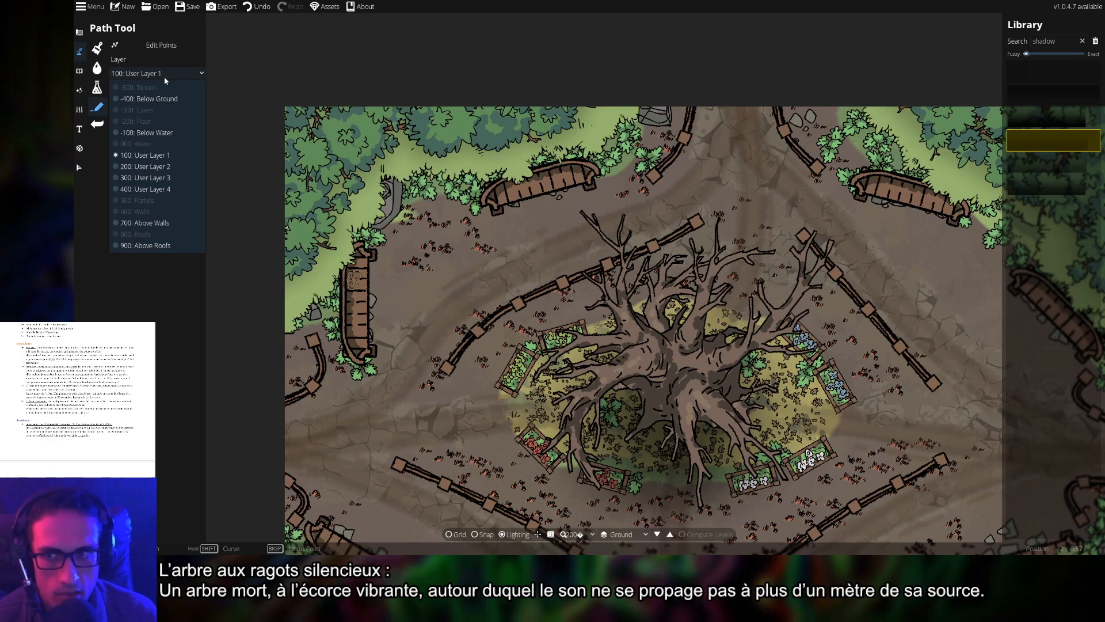
left_click(164, 75)
scroll(456, 275, "up", 5)
scroll(456, 275, "up", 1)
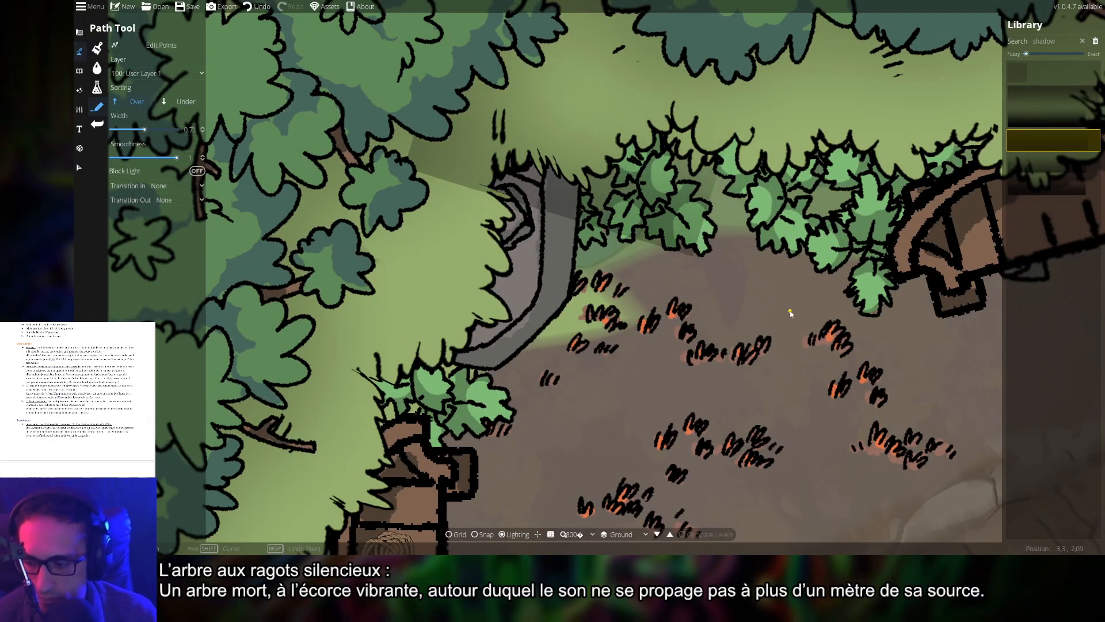
key("ctrl+z")
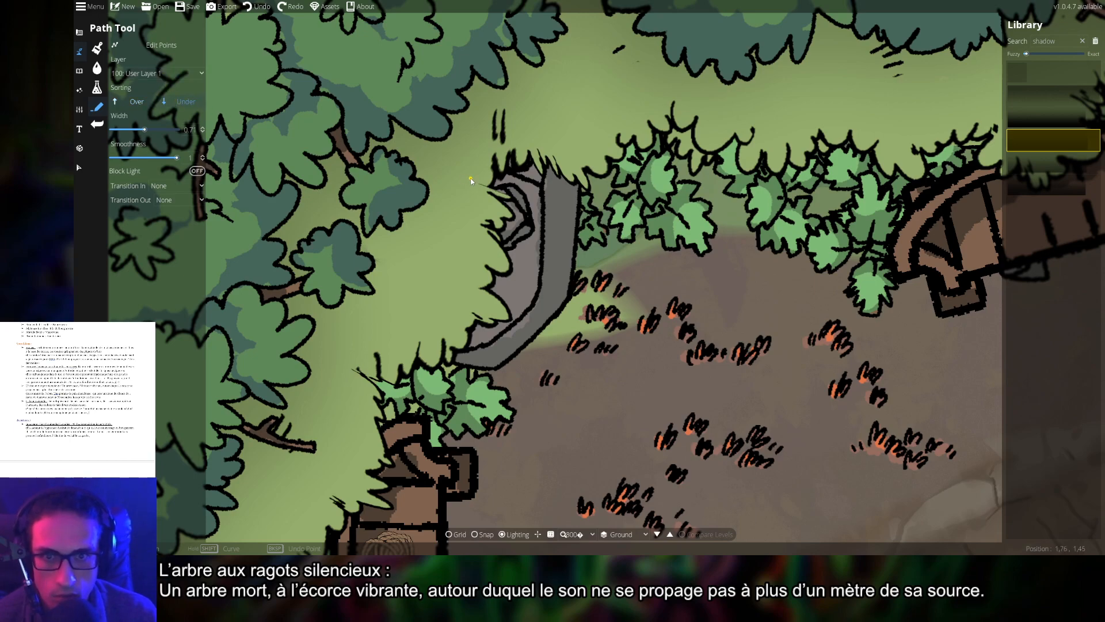
- Try shadow paths on the -100: Below Water layer near the northwest stone, with Under and Over sorting, undoing each
left_click(149, 73)
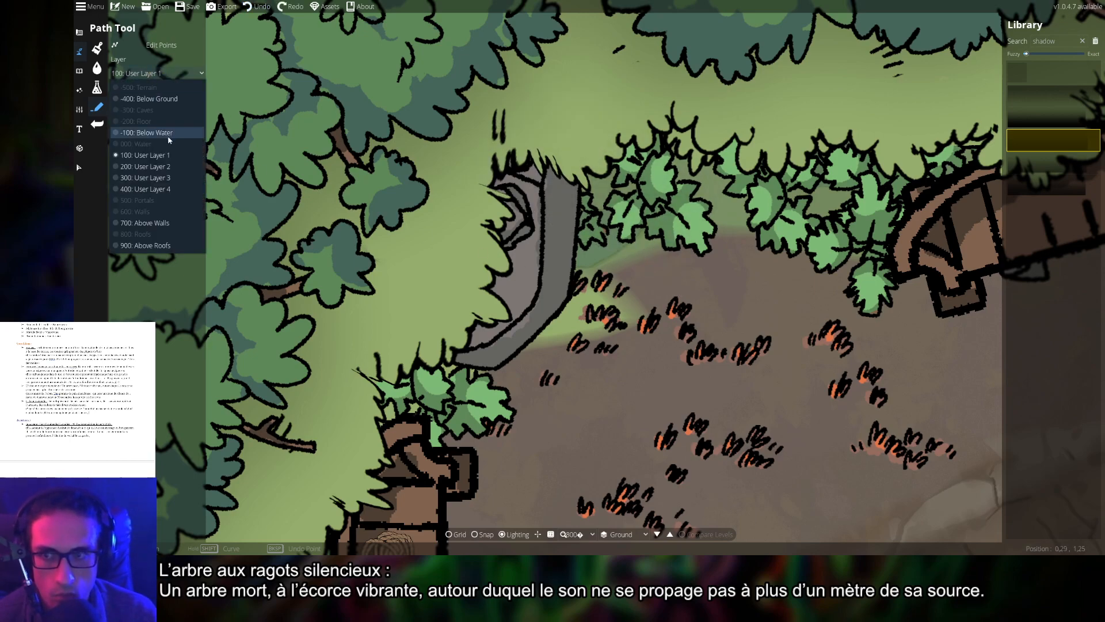
left_click(167, 136)
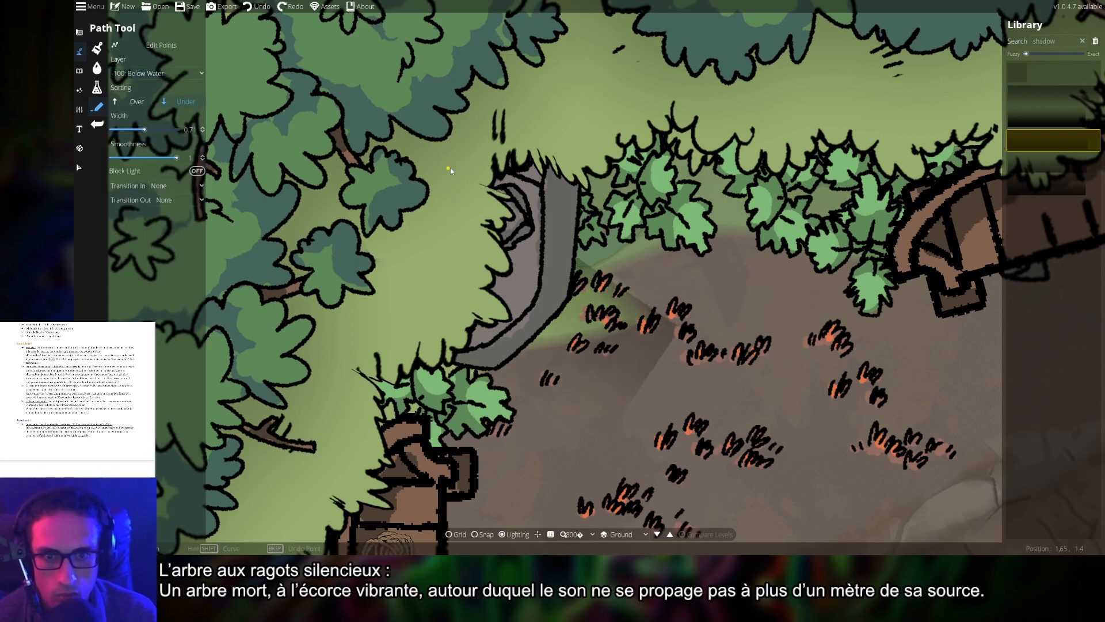
left_click(538, 146)
key("ctrl+z")
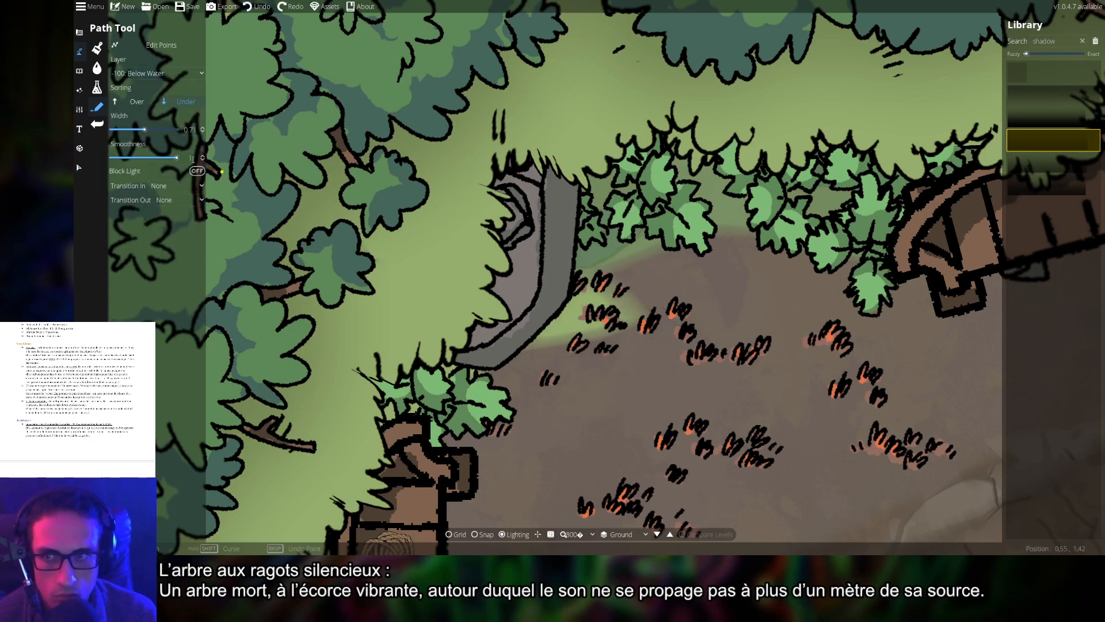
left_click(136, 102)
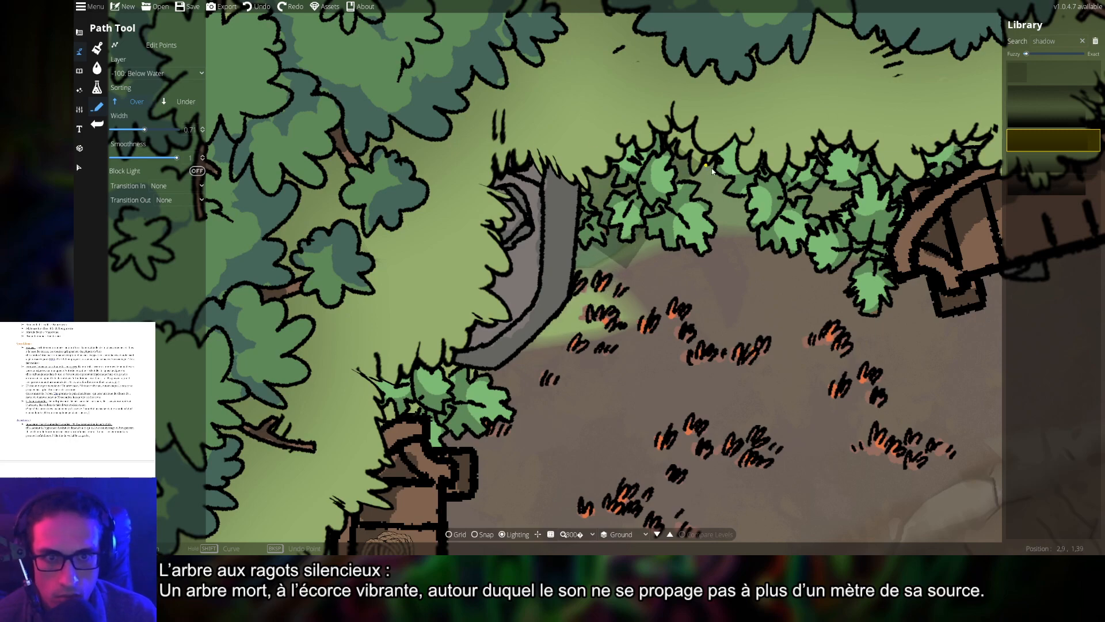
key("ctrl+z")
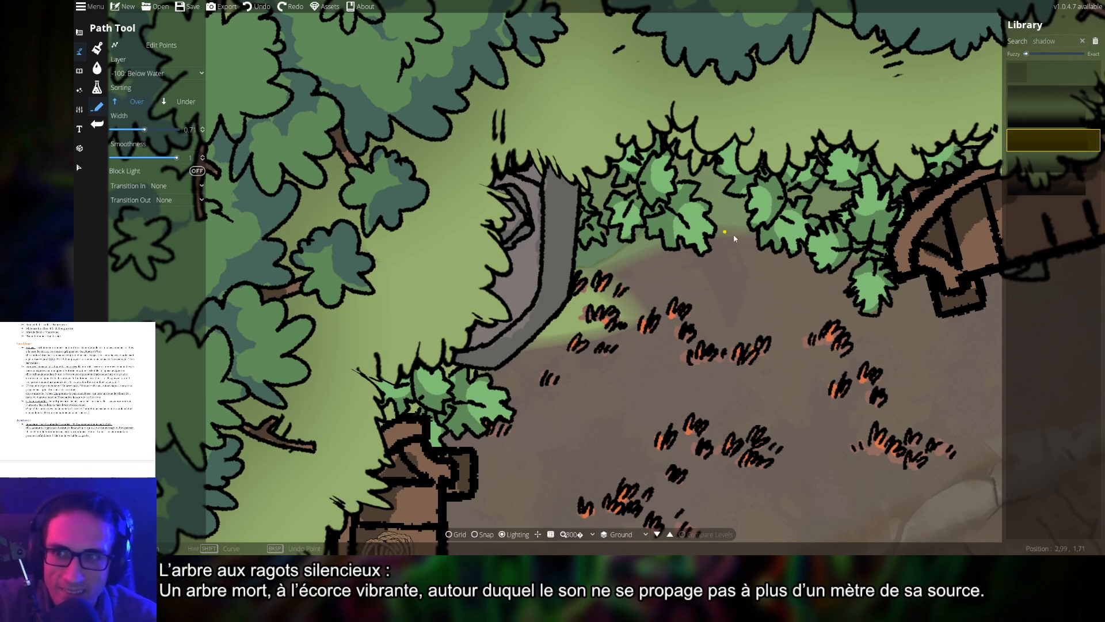
- Try a shadow path on the -100: Below Water layer with Over sorting beneath the northwest bushes and undo it
left_click(168, 75)
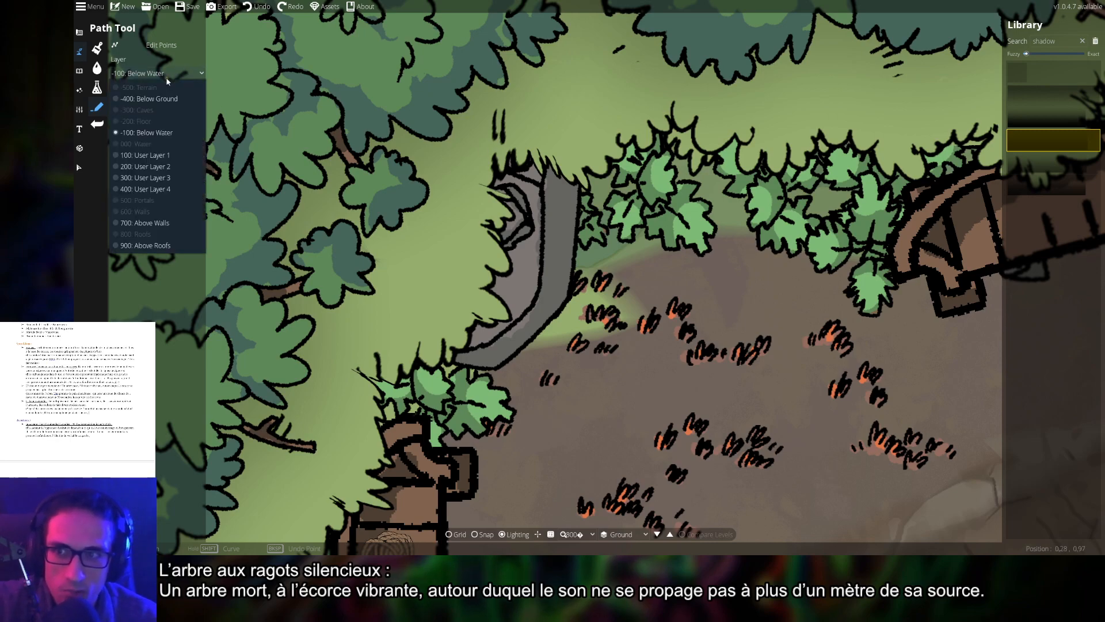
left_click(160, 133)
left_click(748, 283)
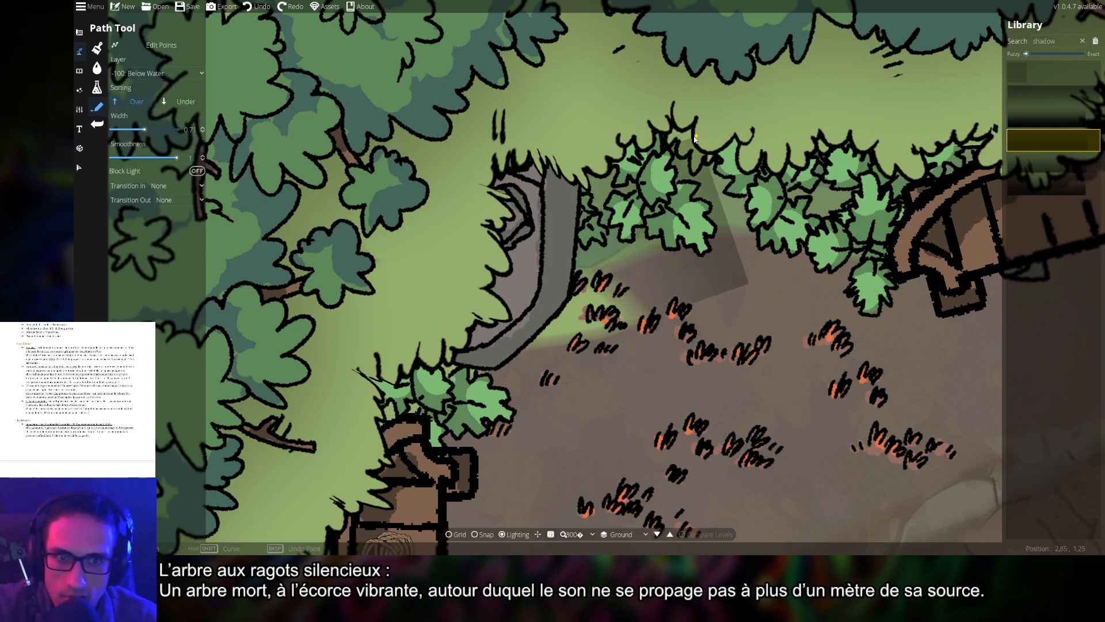
left_click(679, 146)
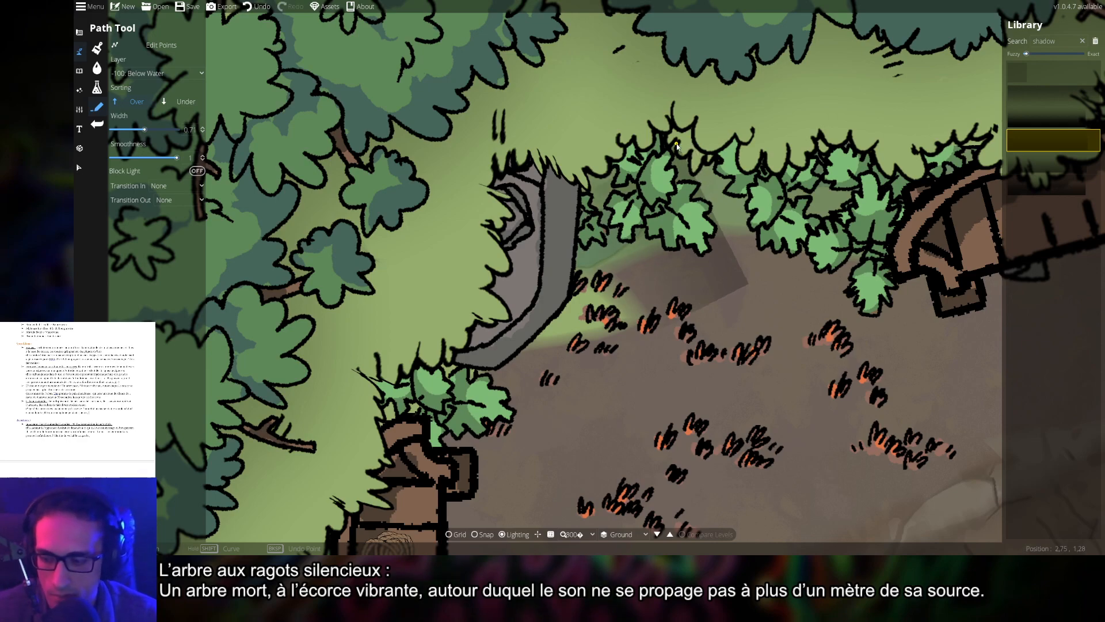
key("ctrl+z")
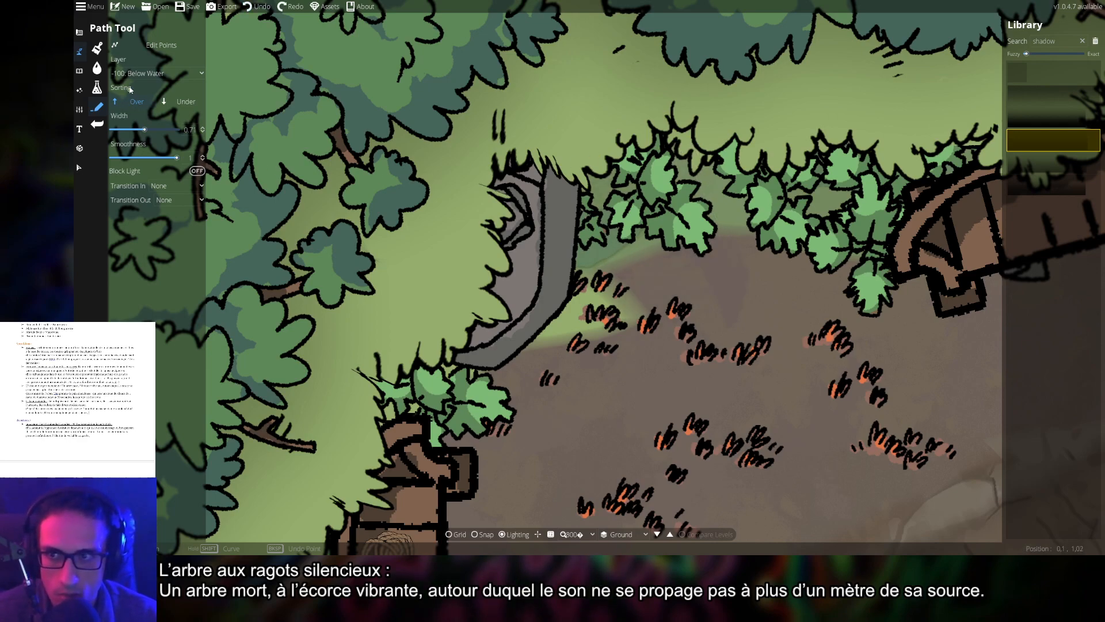
- Try shadow paths across the northwest bushes on 100: User Layer 1, first sorted Over and then Under, undoing both
left_click(135, 75)
left_click(139, 156)
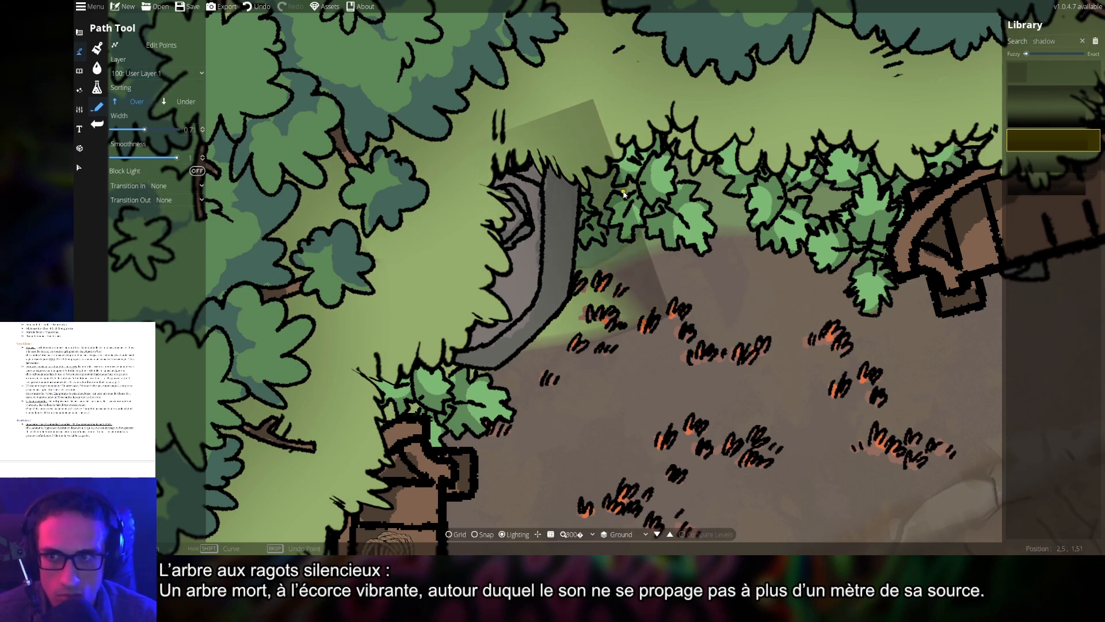
key("ctrl+z")
left_click(685, 272)
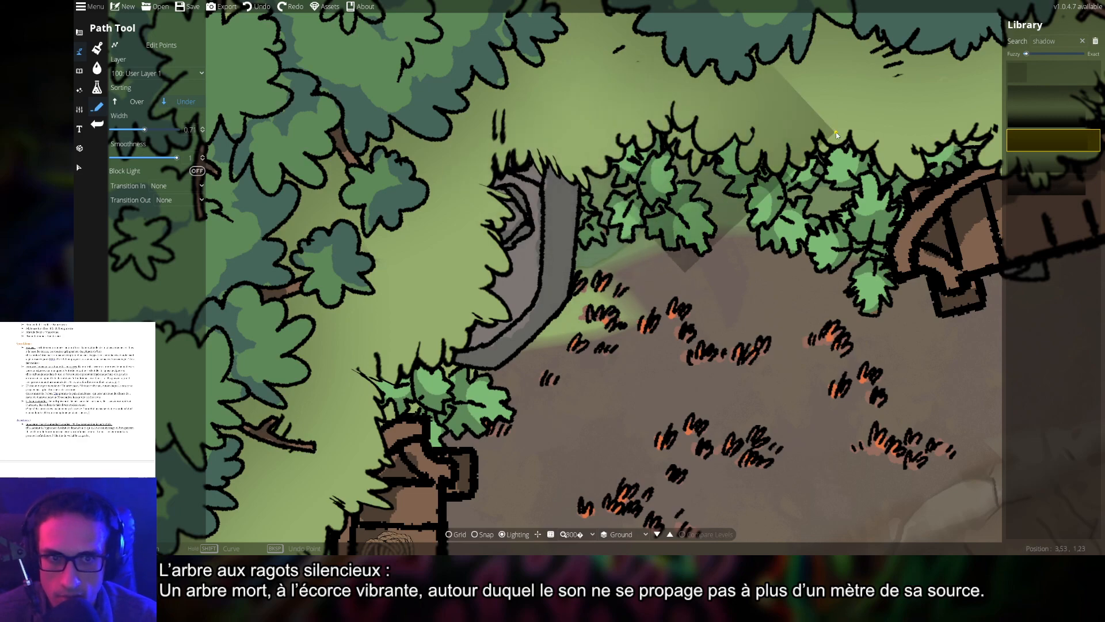
key("ctrl+z")
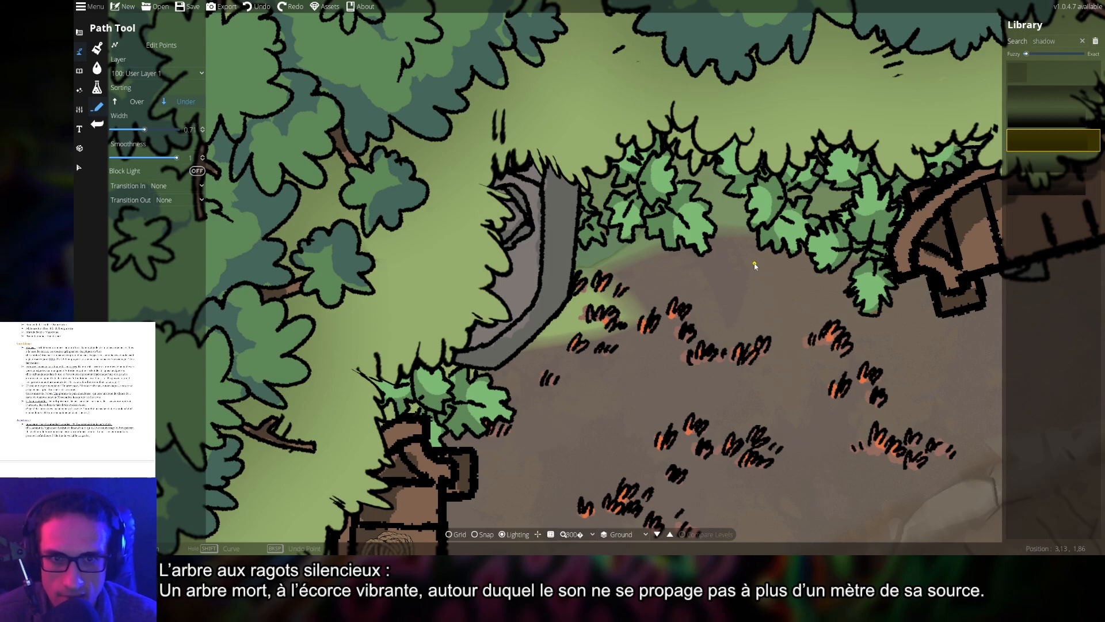
- Examine the bushes, benches and fences along the square's northern edge, from the northwest corner to the northeast and back
scroll(654, 251, "down", 5)
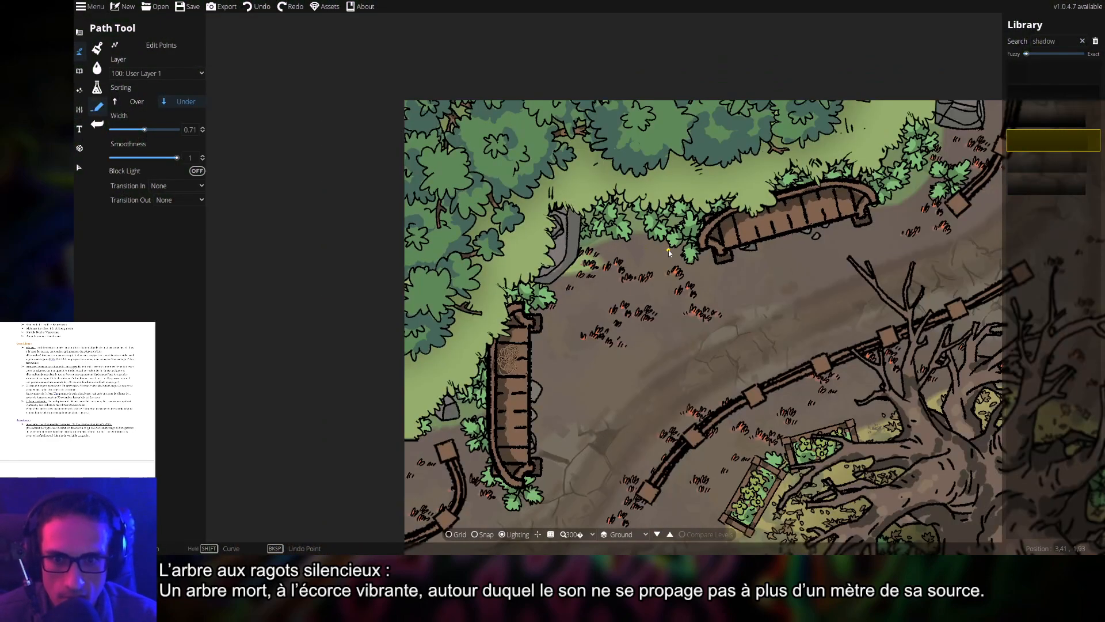
left_click_drag(668, 250, 534, 253)
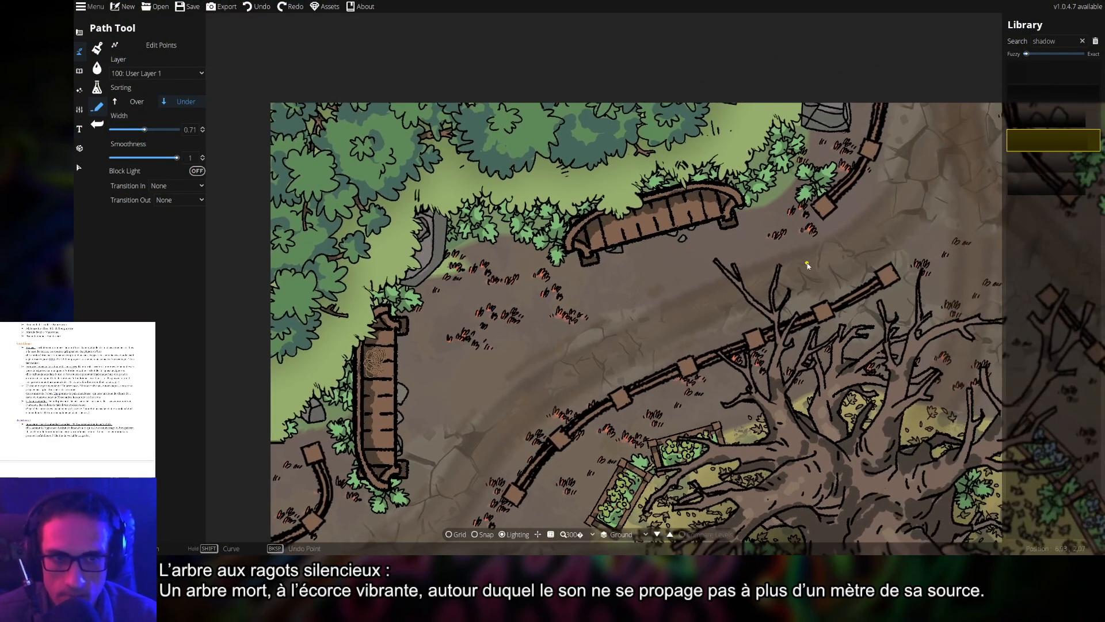
left_click_drag(805, 263, 576, 282)
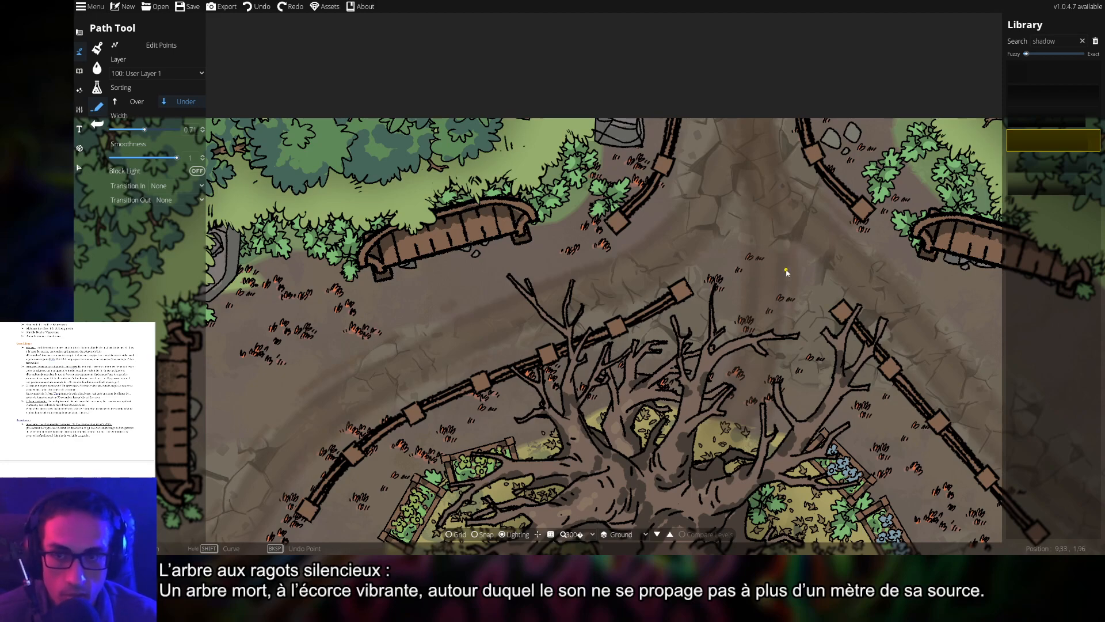
left_click_drag(786, 271, 498, 266)
left_click_drag(704, 306, 564, 274)
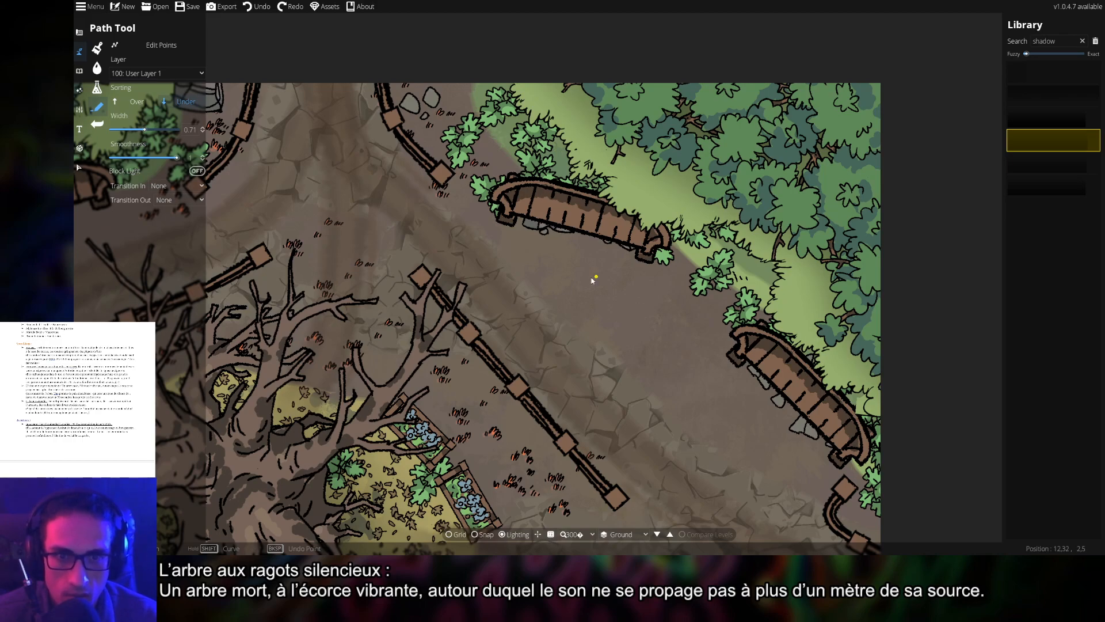
mouse_move(592, 280)
left_mouse_down()
mouse_move(673, 366)
mouse_move(673, 396)
left_mouse_up()
left_click_drag(469, 354, 757, 311)
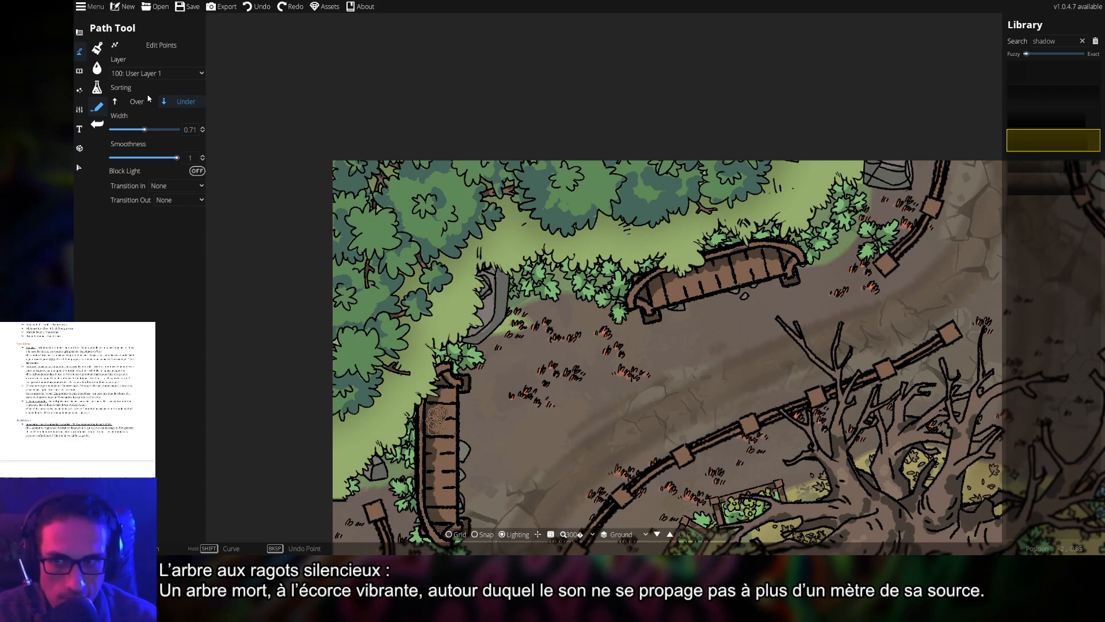
- Try painting light green grass material on the -400: Below Ground layer across the ground northwest of the tree and undo it
left_click(79, 71)
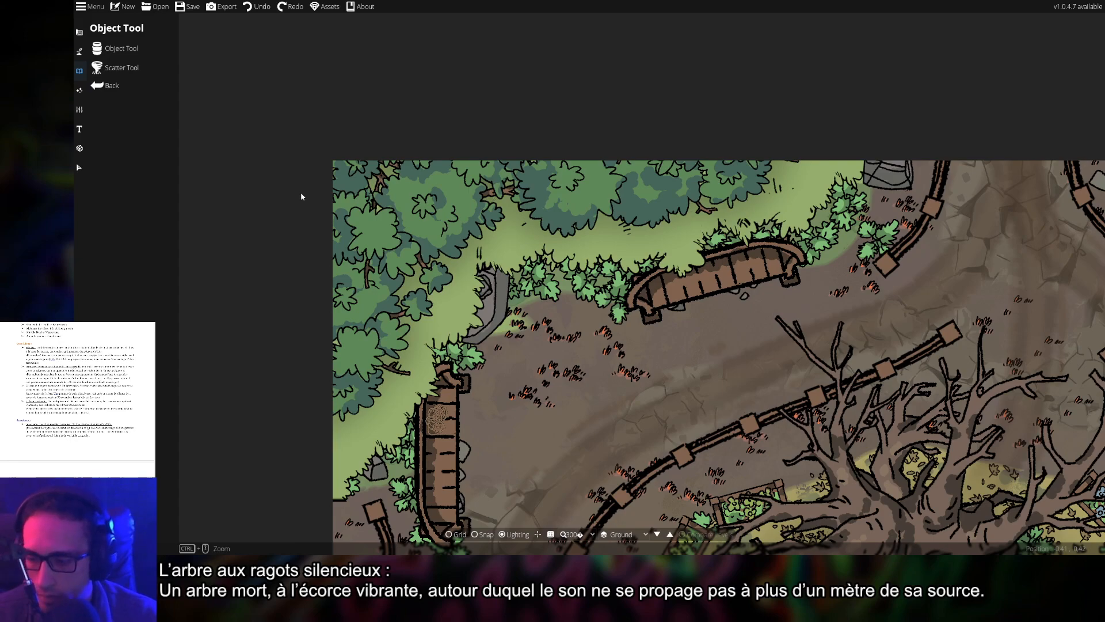
left_click(115, 48)
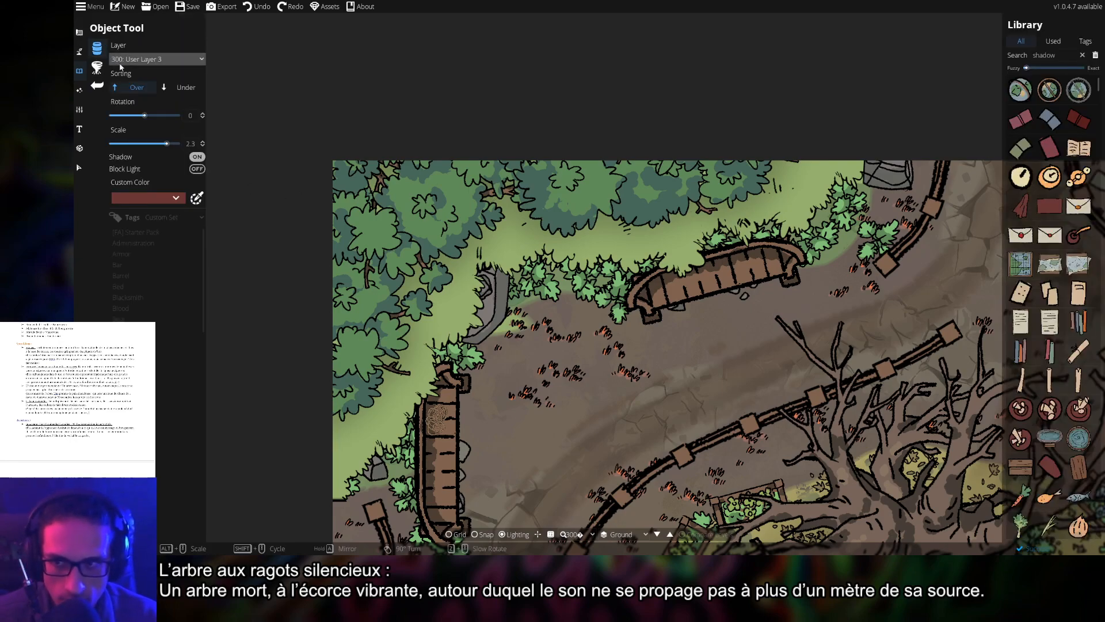
left_click(79, 72)
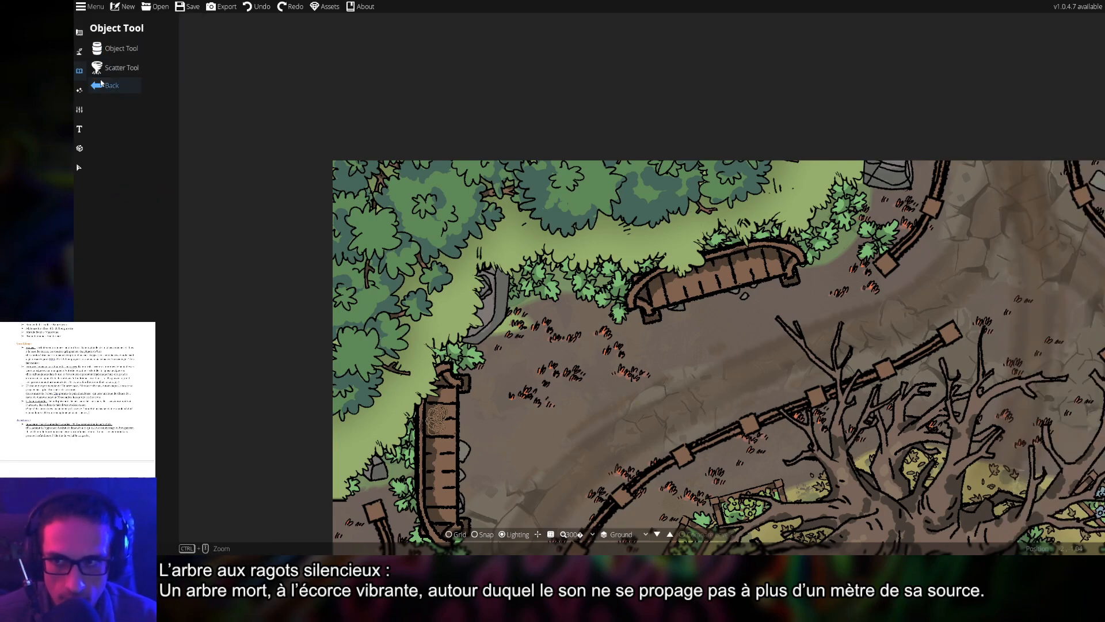
left_click(100, 83)
left_click(80, 52)
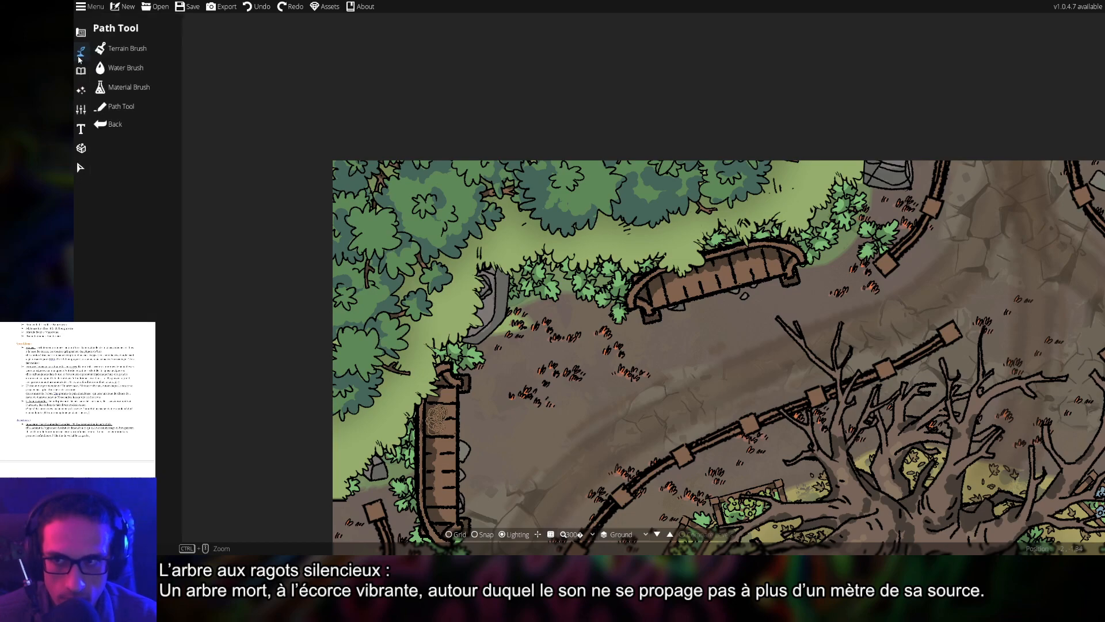
left_click(131, 87)
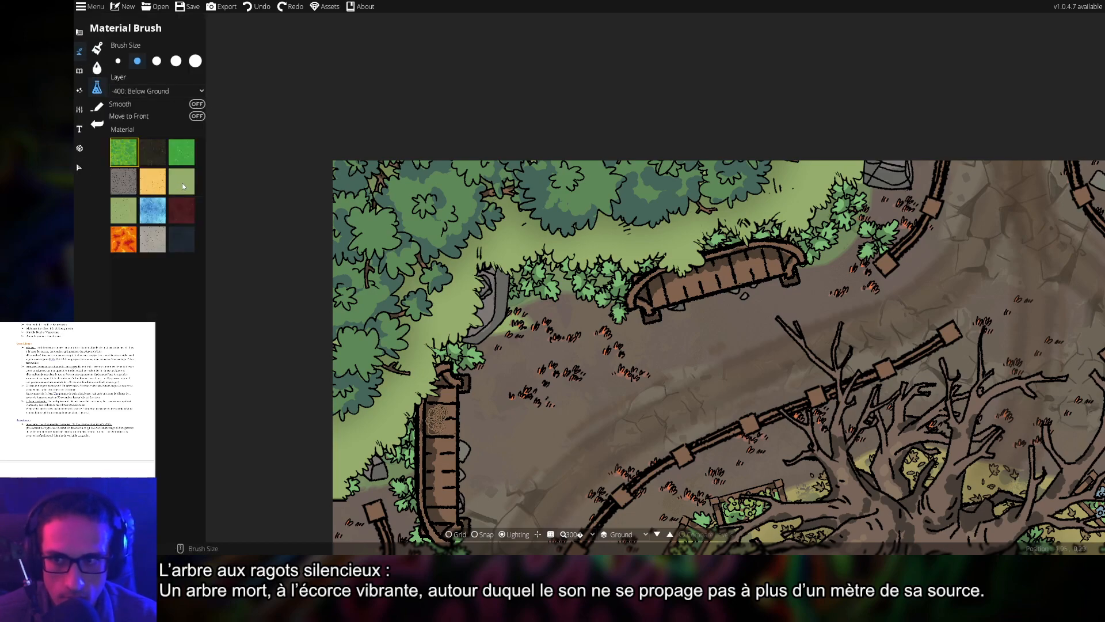
left_click(182, 182)
left_click_drag(581, 374, 772, 394)
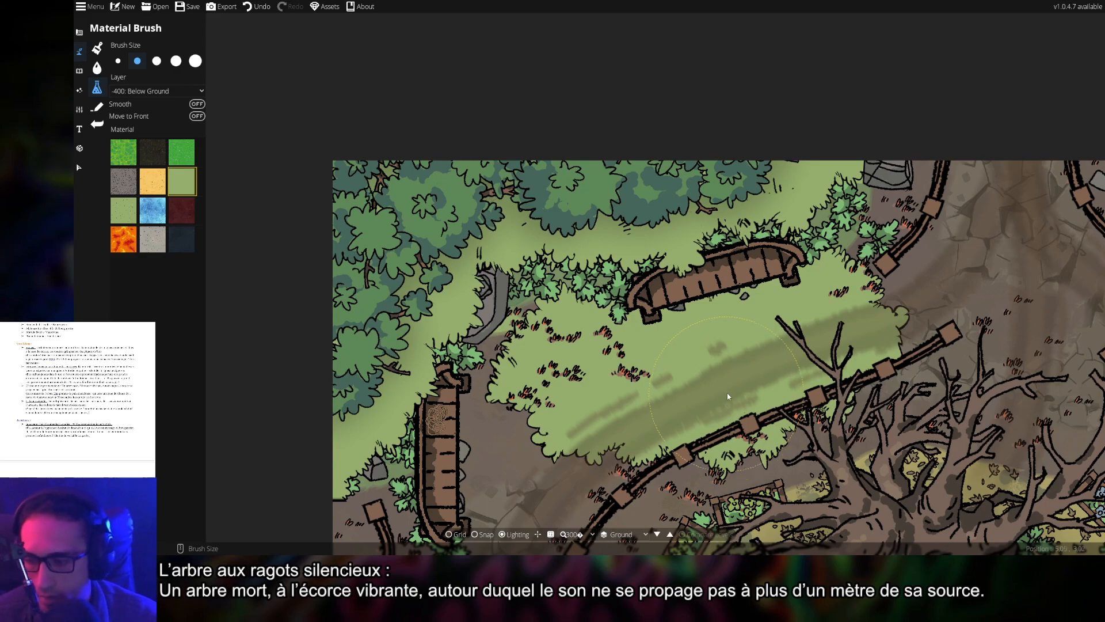
key("ctrl+z")
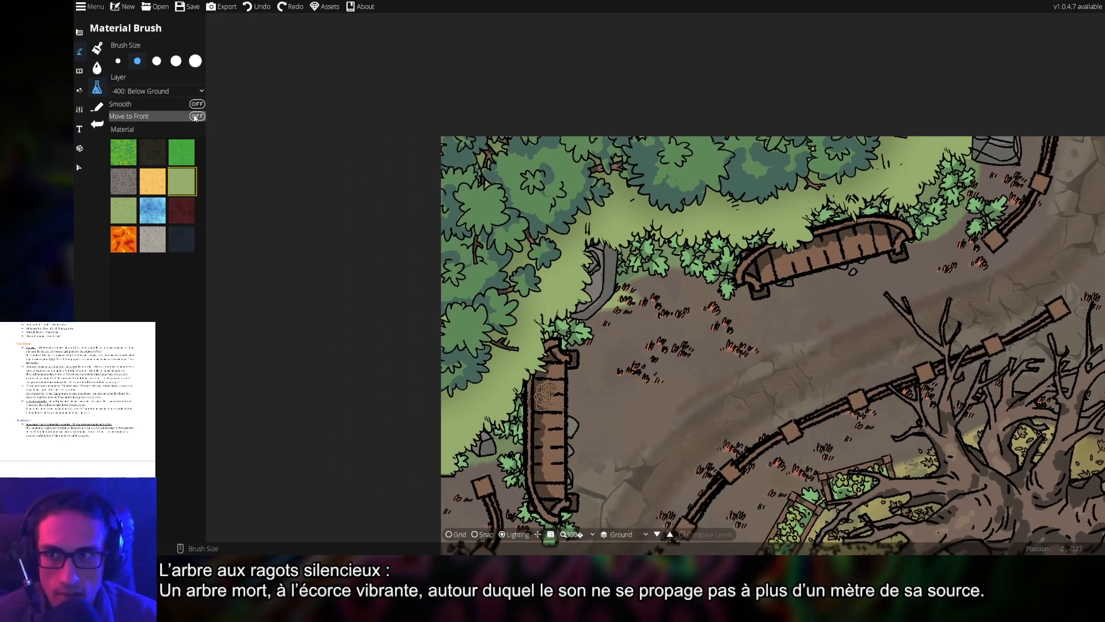
- Paint light green grass material on the -400: Below Ground layer along the northwest edge, beneath the trees and bushes
left_click(153, 93)
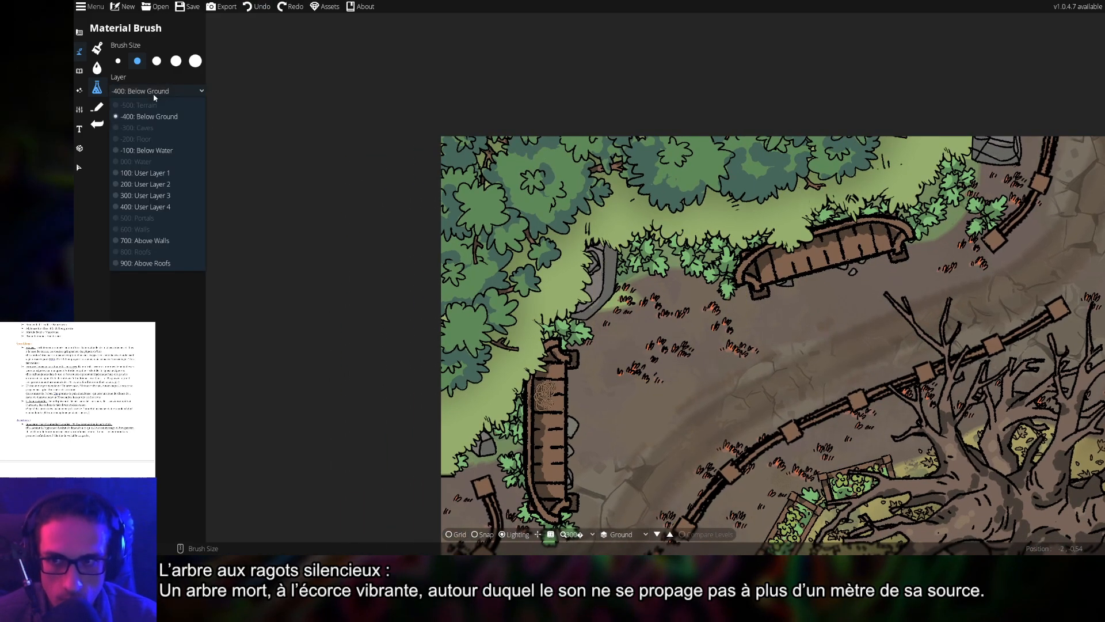
left_click(164, 95)
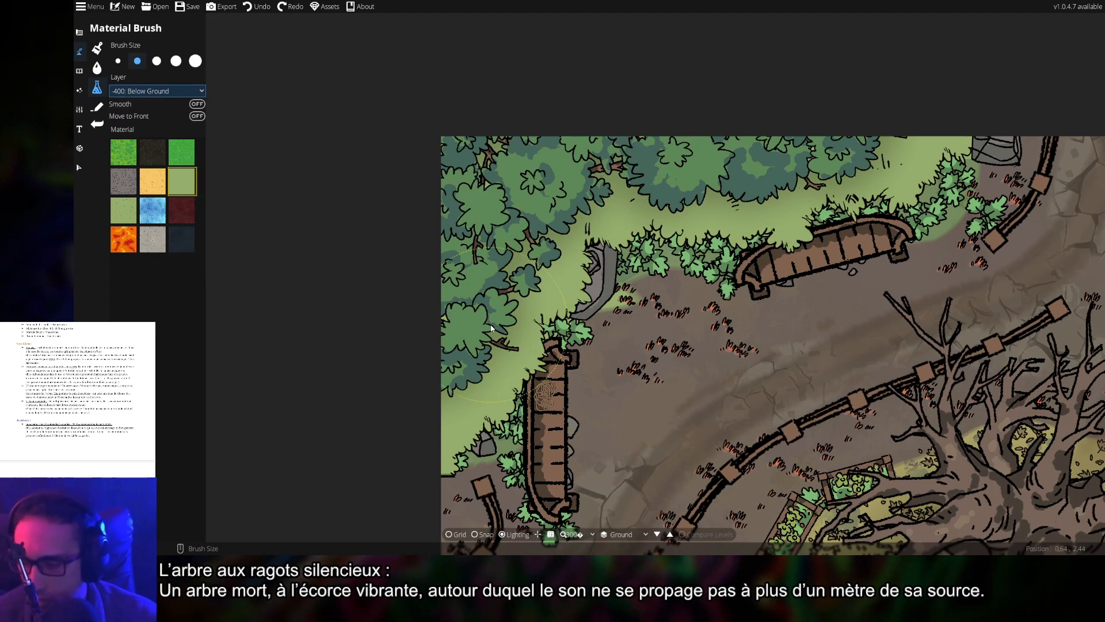
left_click(467, 433)
mouse_move(467, 433)
left_mouse_down()
mouse_move(589, 377)
mouse_move(624, 331)
left_mouse_up()
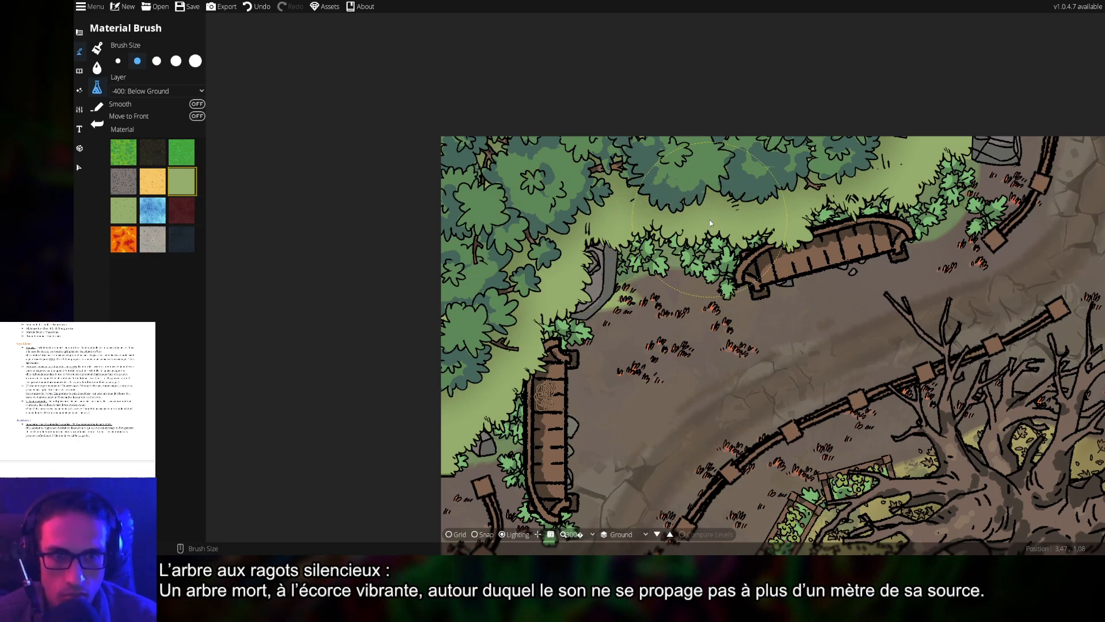
left_click_drag(661, 286, 667, 297)
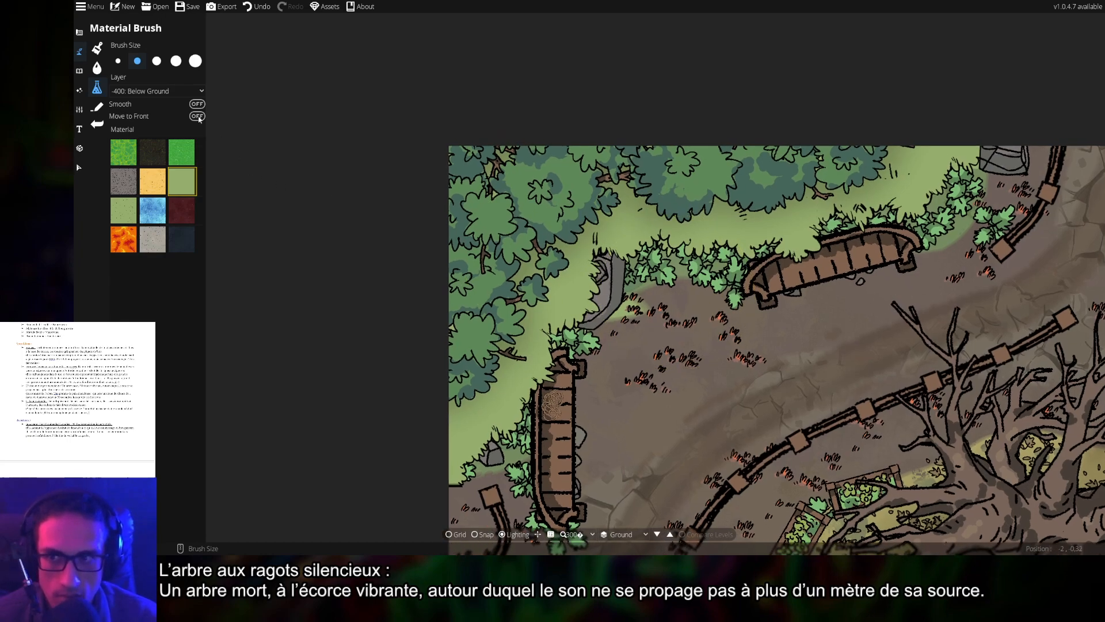
- Try painting light green grass material on 100: User Layer 1 around the northwest stone and undo it
left_click(165, 92)
left_click(146, 151)
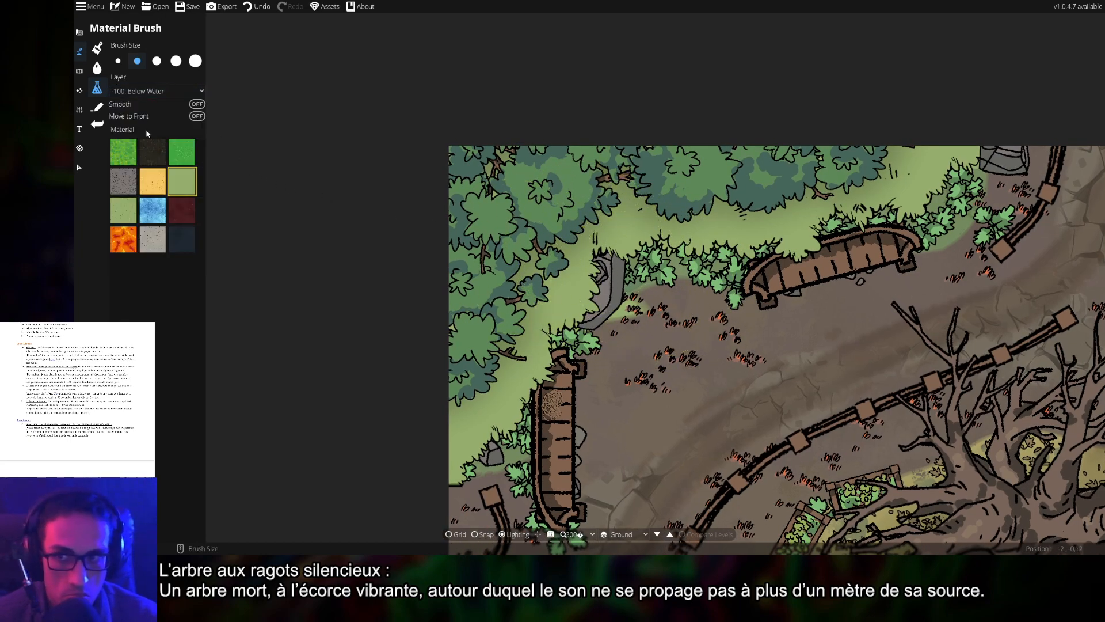
left_click(155, 91)
left_click(154, 174)
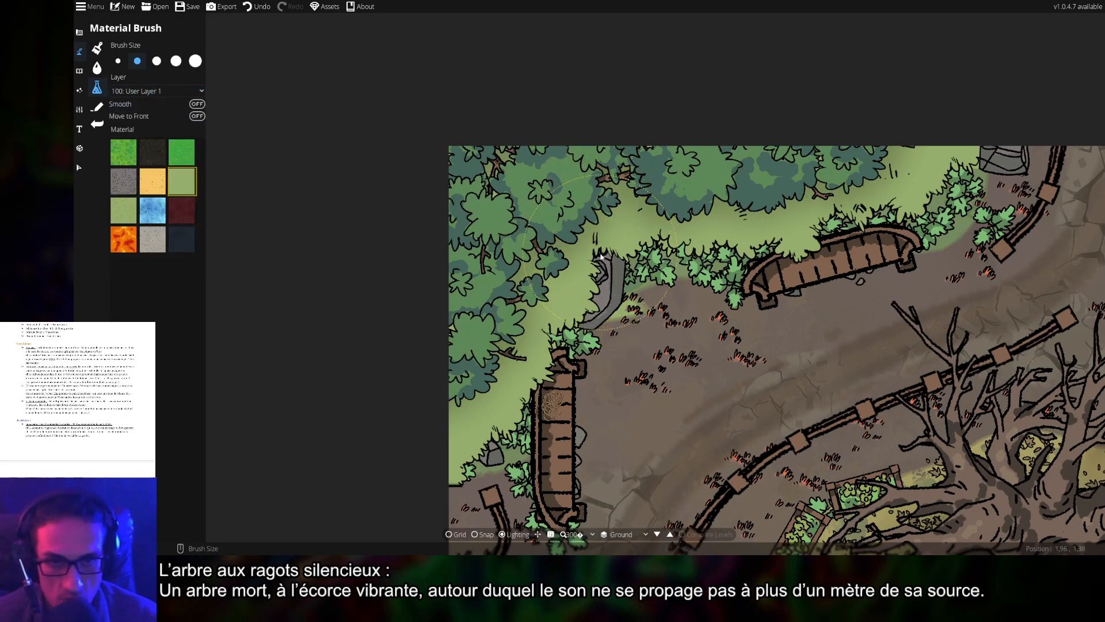
mouse_move(663, 314)
left_mouse_down()
mouse_move(612, 245)
mouse_move(654, 304)
left_mouse_up()
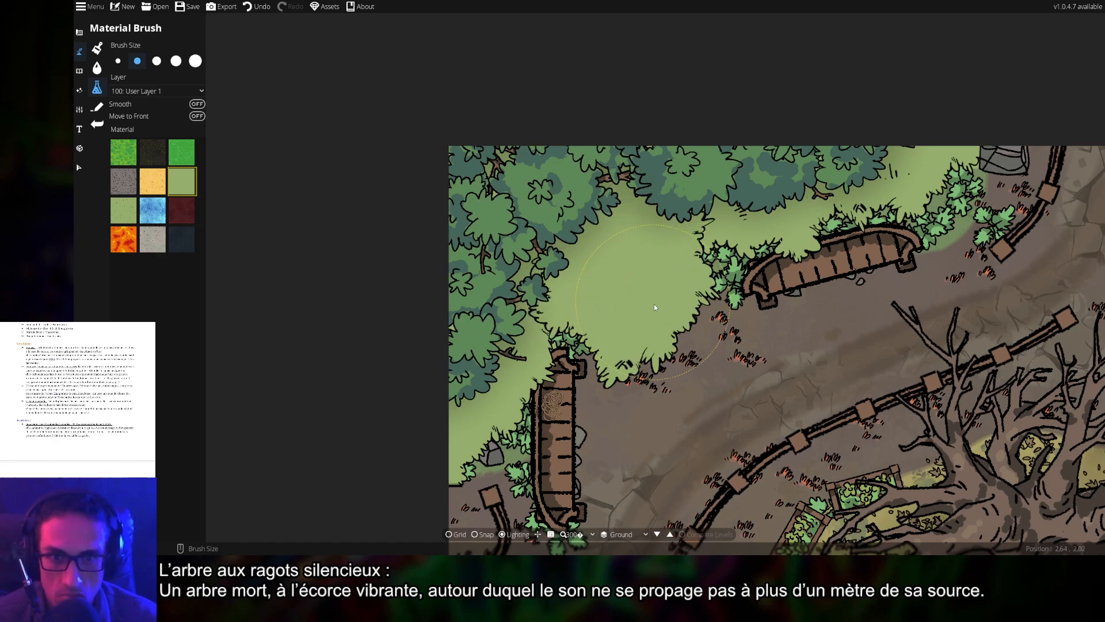
key("ctrl+z")
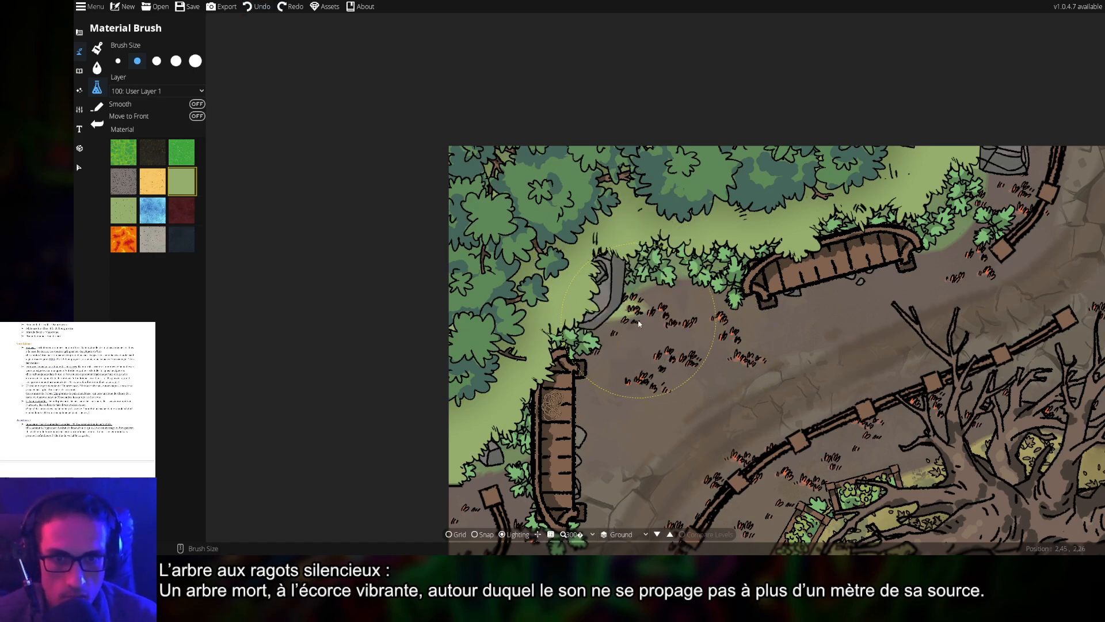
- Set the Material Brush layer to -100: Below Water
left_click(155, 91)
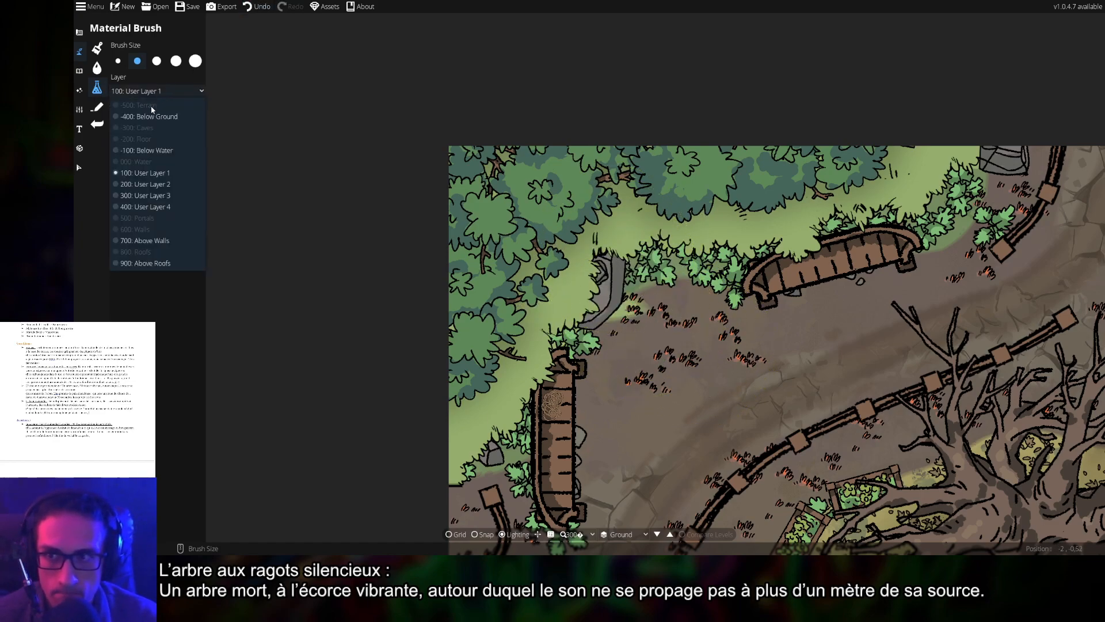
left_click(147, 115)
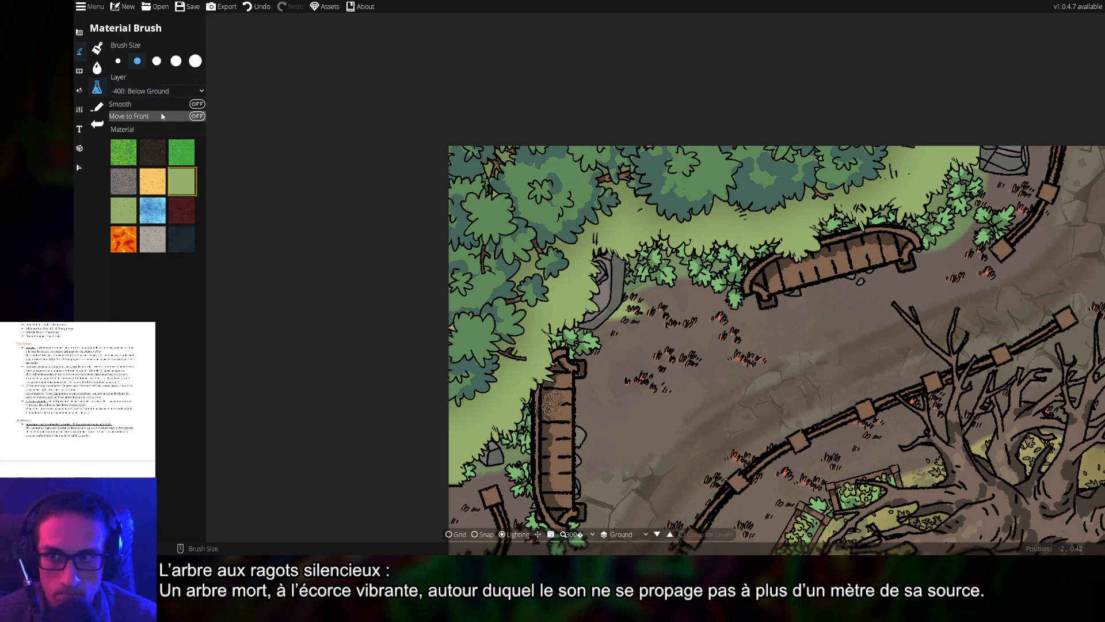
left_click(153, 91)
left_click(157, 150)
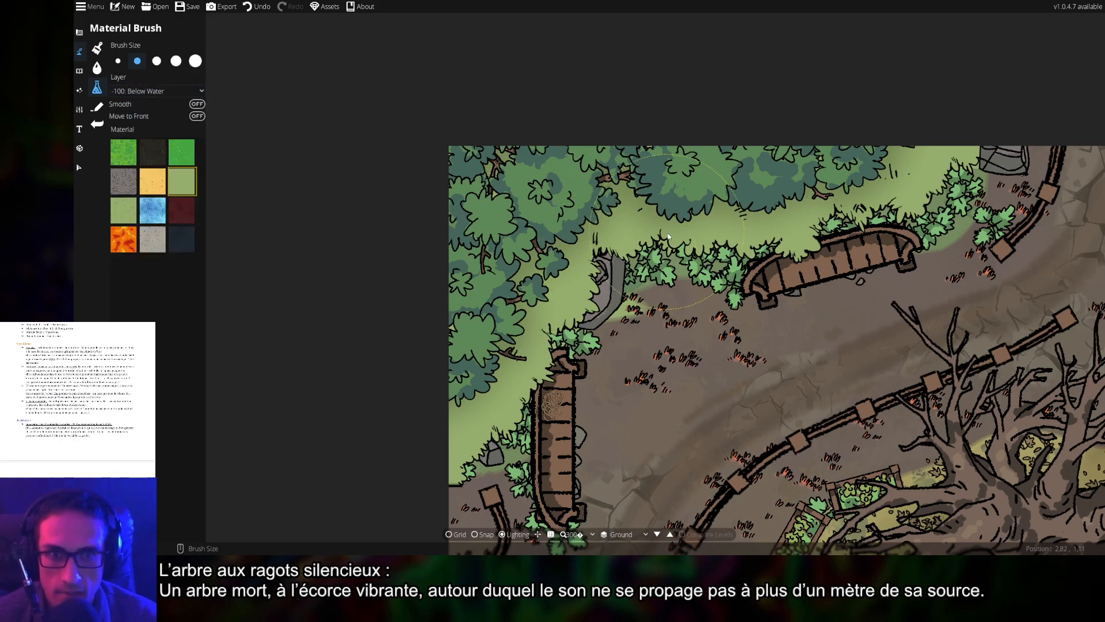
- Examine the grass edges, benches, fences and planters across the square, from the northwest corner to the southeast and back
left_click_drag(837, 299, 529, 148)
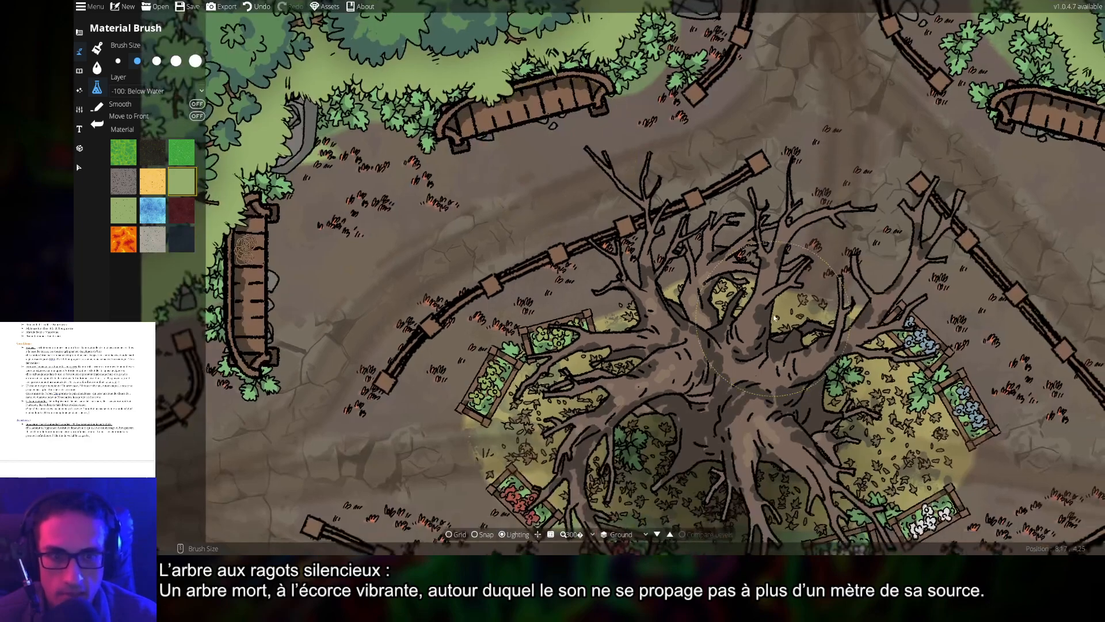
left_click_drag(749, 345, 629, 197)
left_click_drag(823, 325, 509, 127)
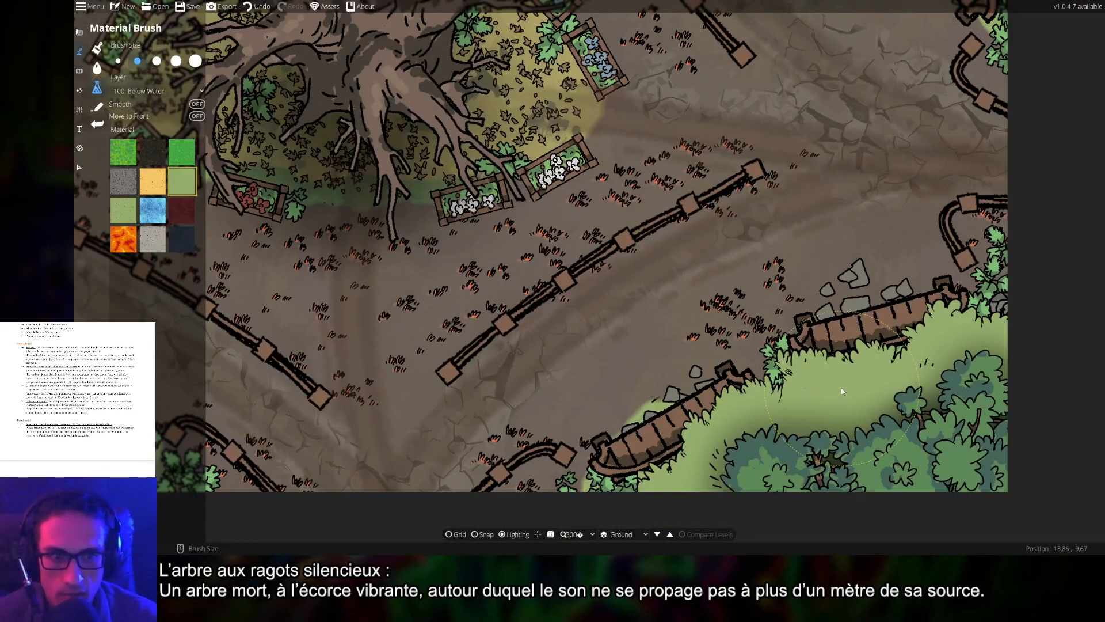
left_click_drag(318, 243, 620, 327)
left_click_drag(595, 270, 932, 393)
left_click_drag(598, 186, 575, 341)
left_click_drag(631, 286, 620, 363)
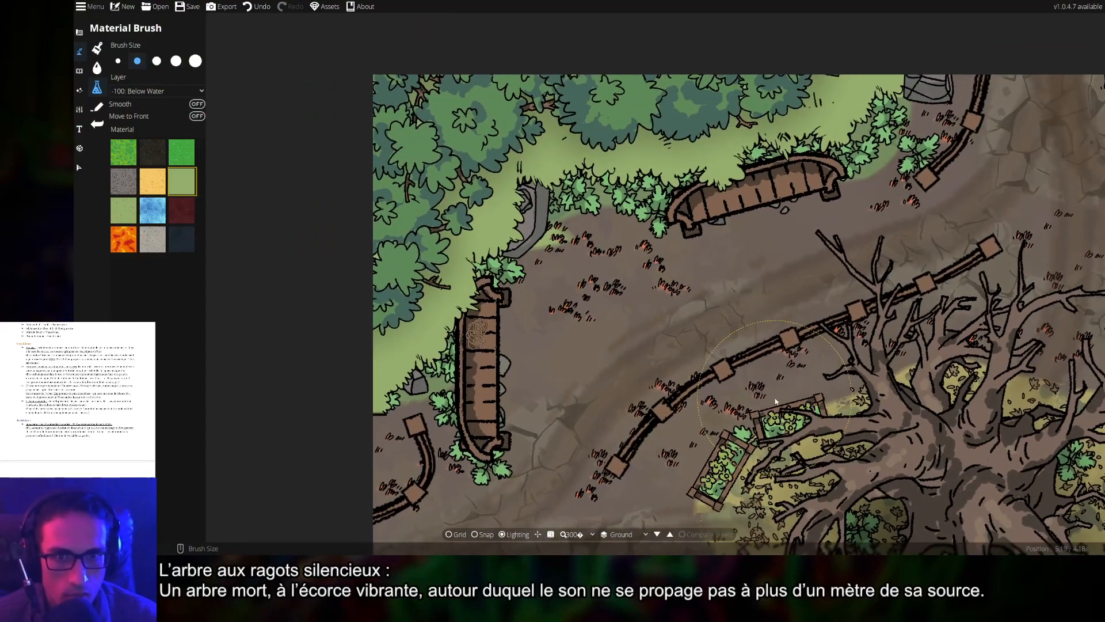
left_click_drag(774, 406, 675, 214)
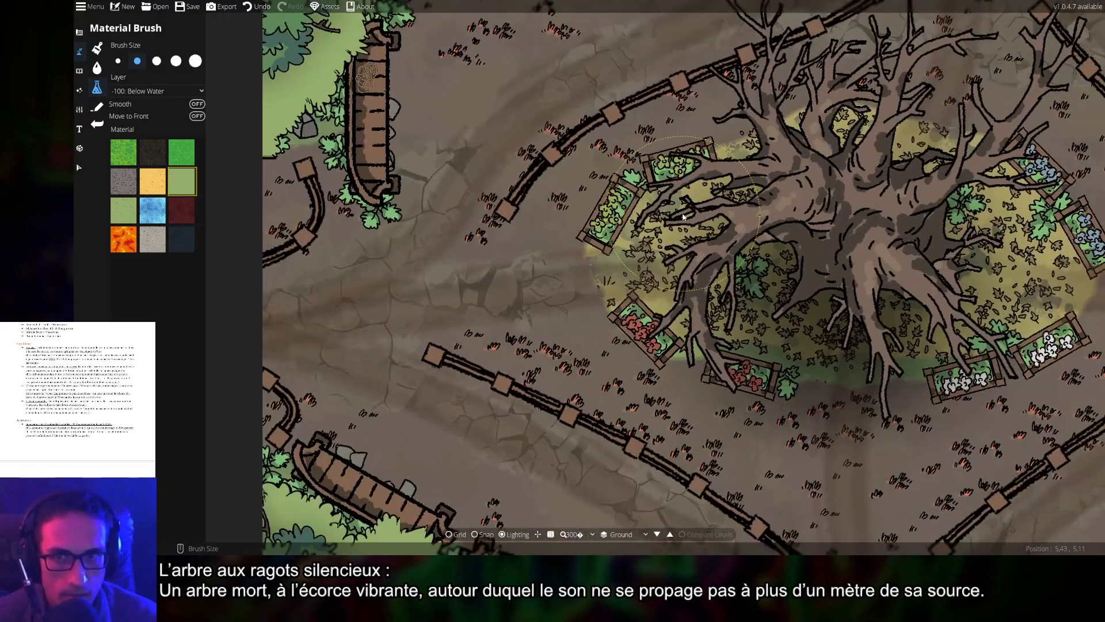
left_click_drag(581, 151, 582, 282)
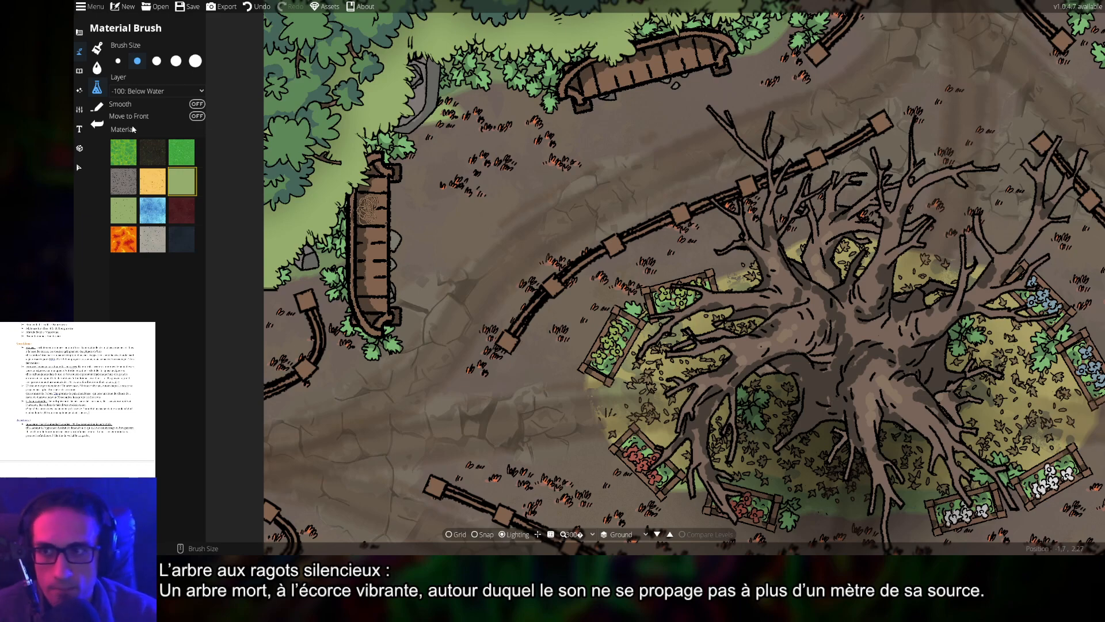
- Switch back to the Path Tool near the western bench and save the map
left_click(80, 91)
left_click(80, 71)
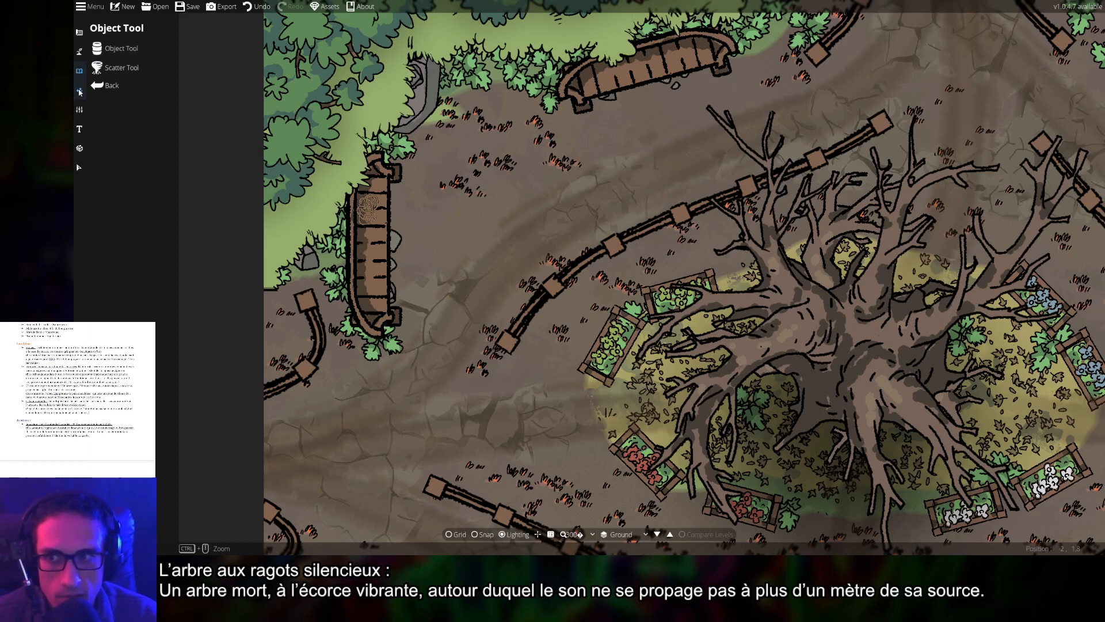
left_click(80, 90)
left_click(103, 85)
left_click(82, 51)
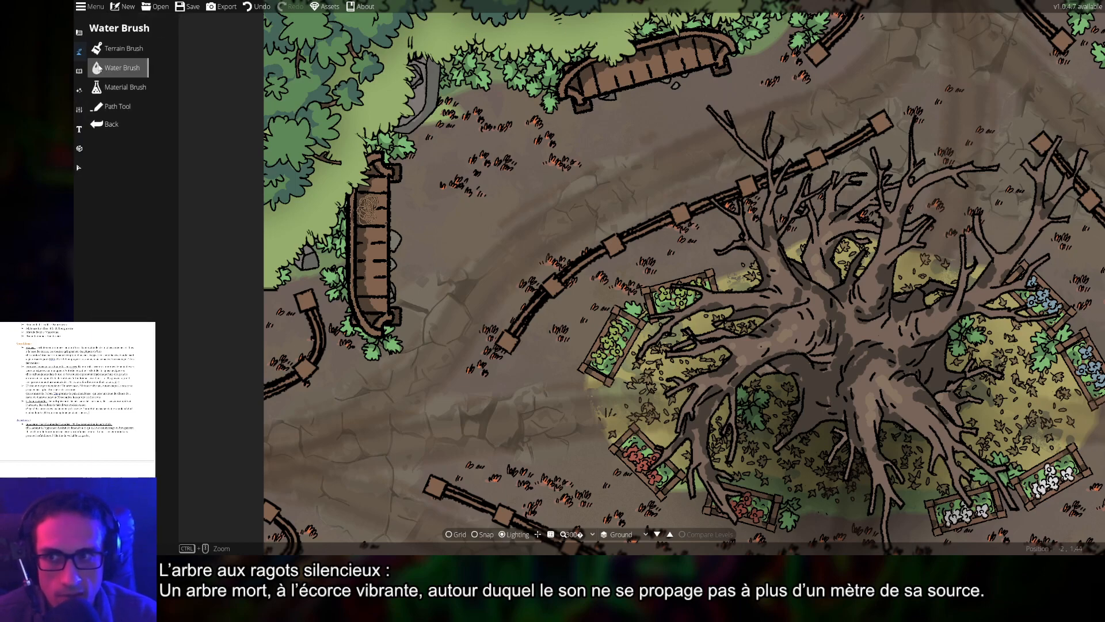
left_click(118, 106)
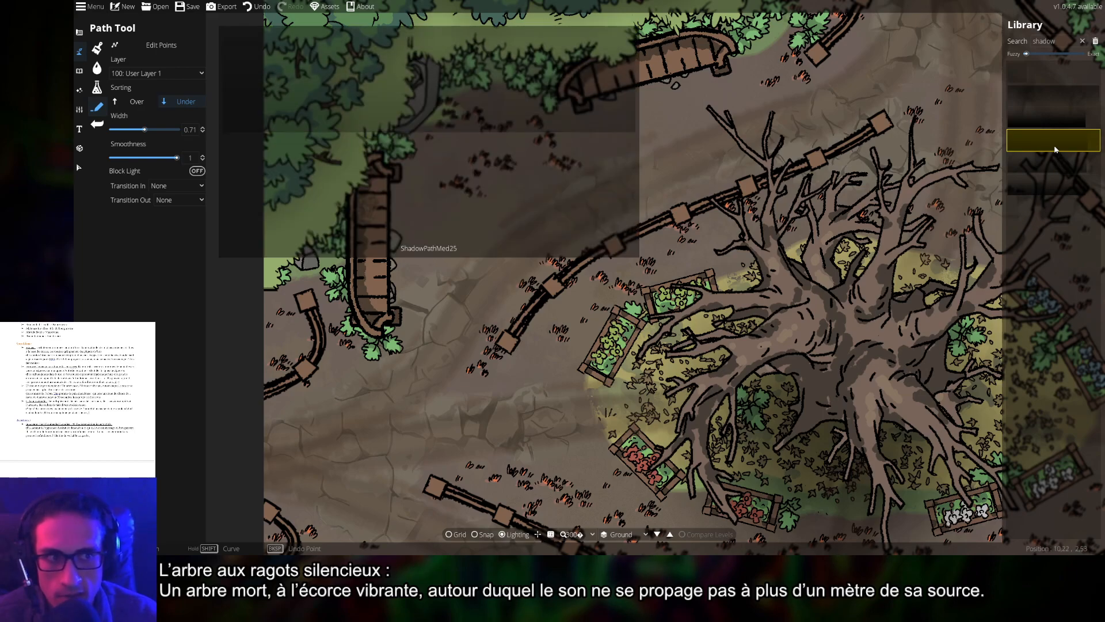
scroll(707, 410, "up", 5)
scroll(706, 410, "down", 4)
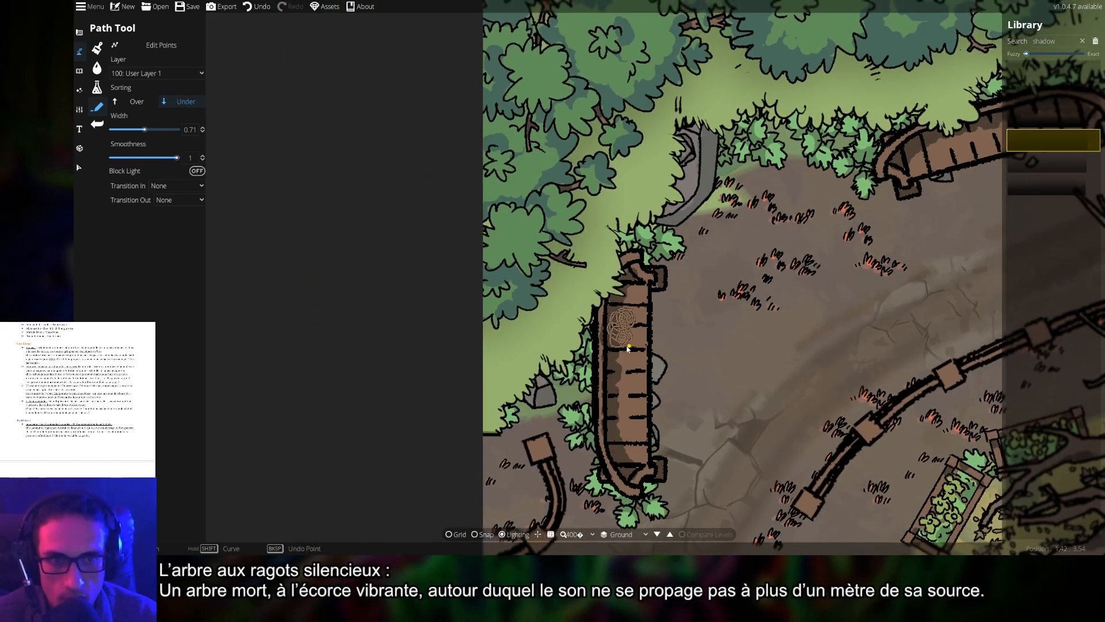
left_click_drag(628, 348, 597, 348)
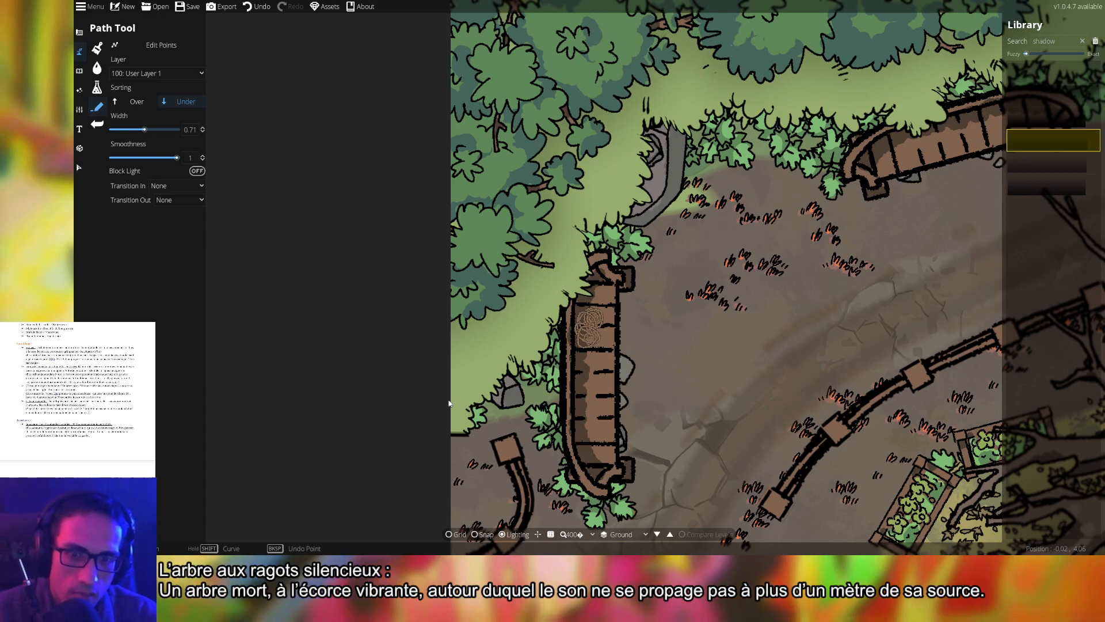
key("ctrl+s")
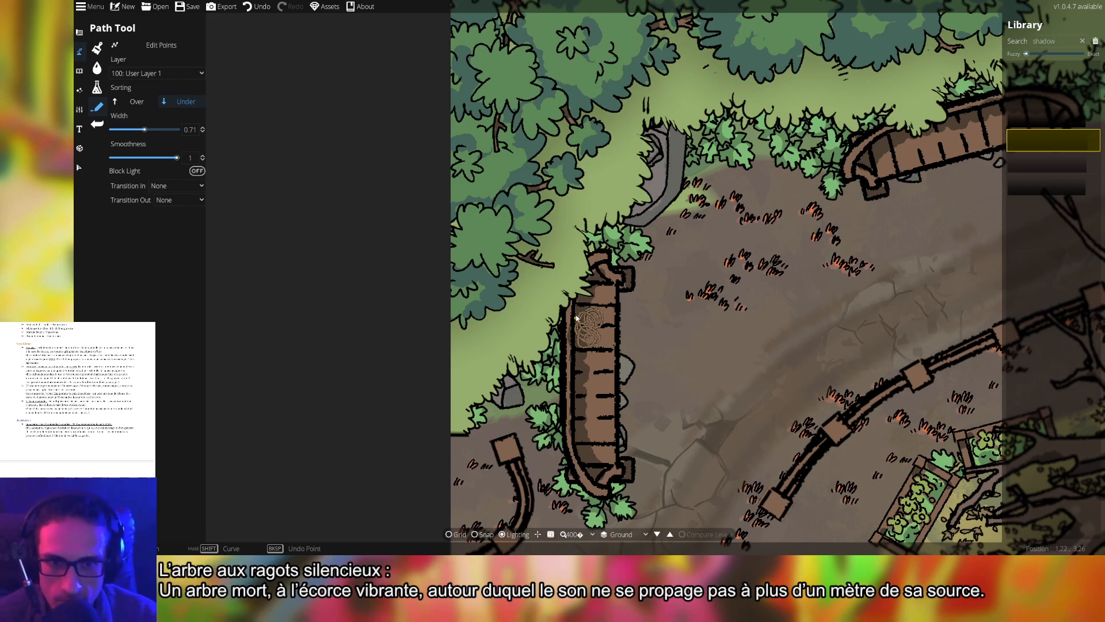
- Set the path layer to -100: Below Water, try a shadow path at the western bench's northern end and undo it
left_click(151, 73)
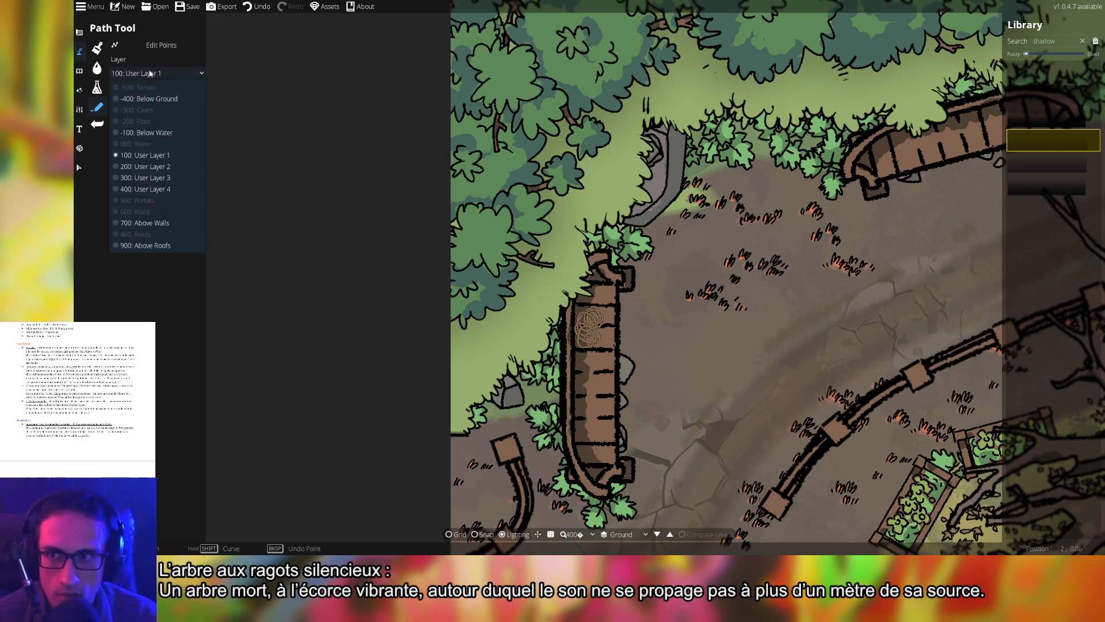
left_click(151, 133)
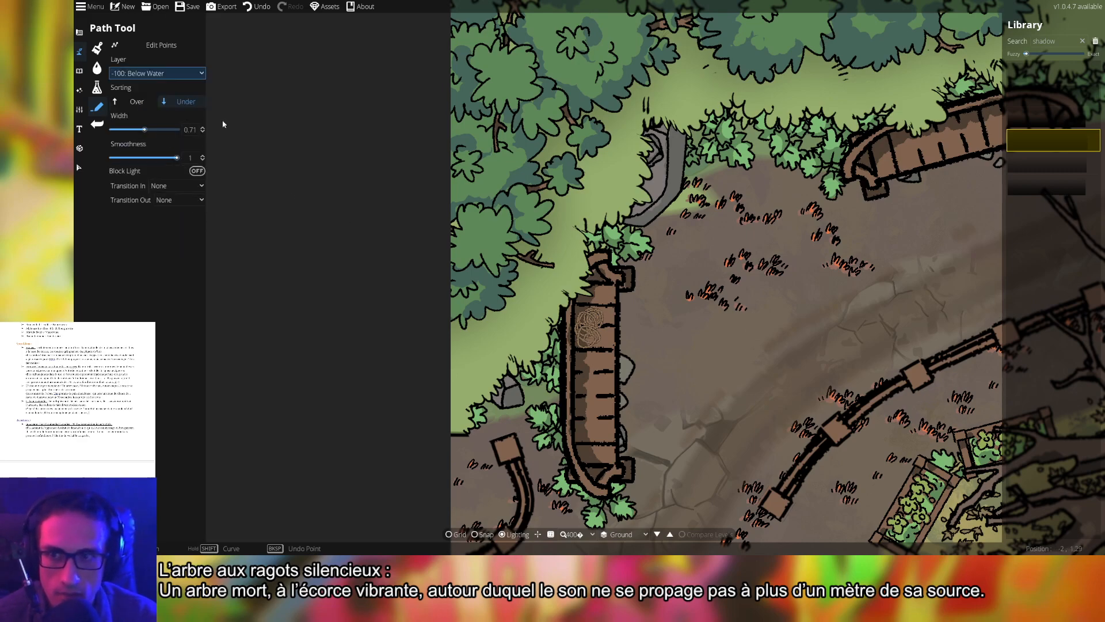
left_click(592, 278)
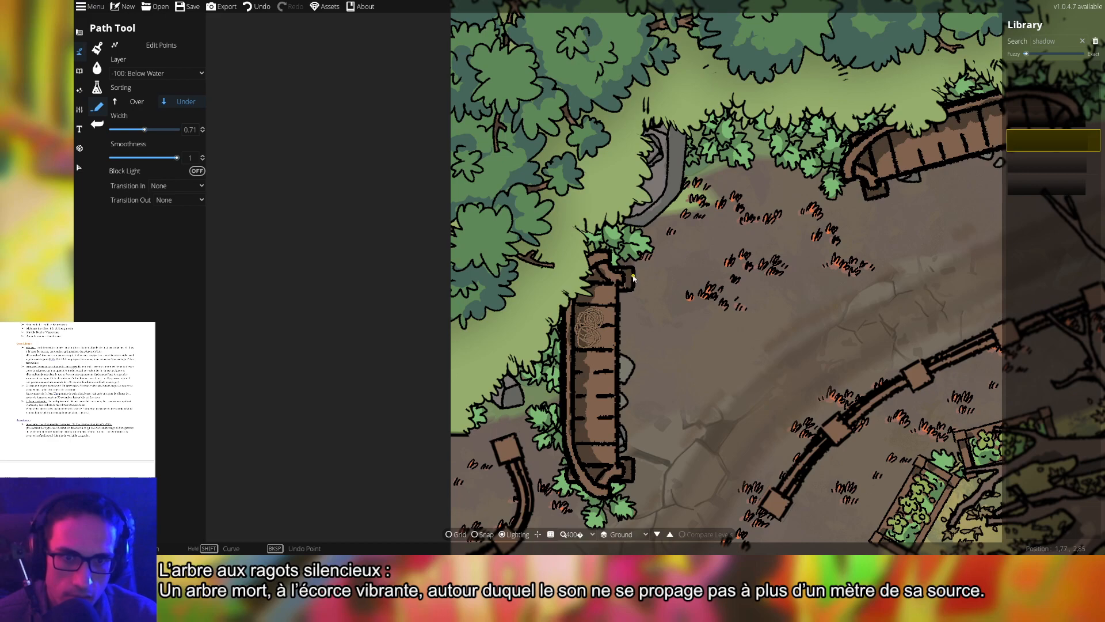
key("ctrl+z")
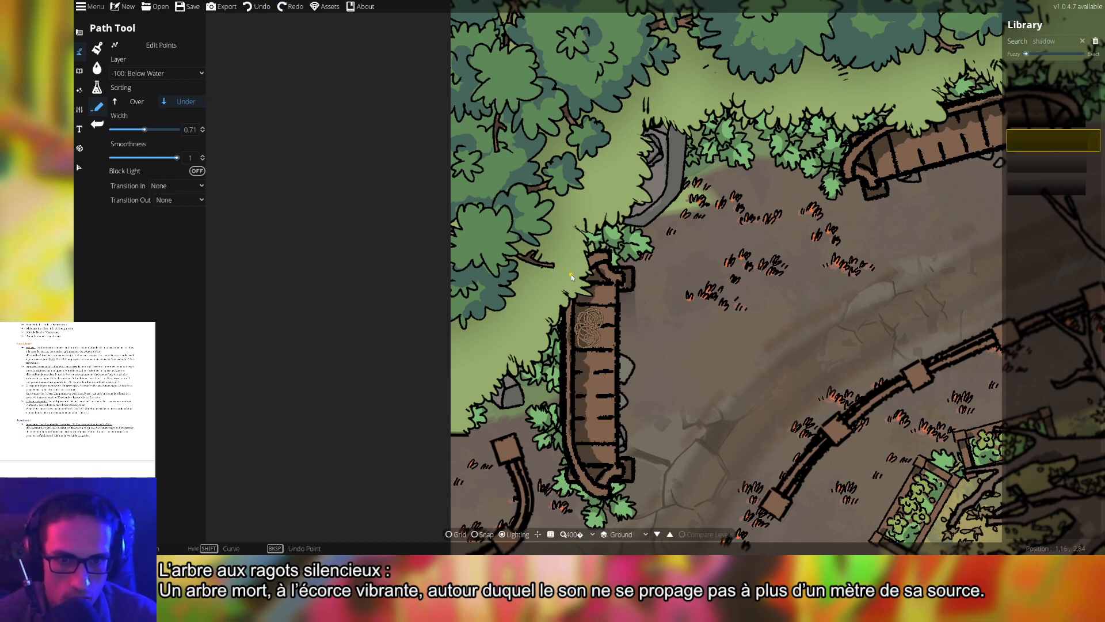
- Set the path's Transition In and Transition Out to Fade and draw a short shadow across the western bench's northern end
left_click(635, 284)
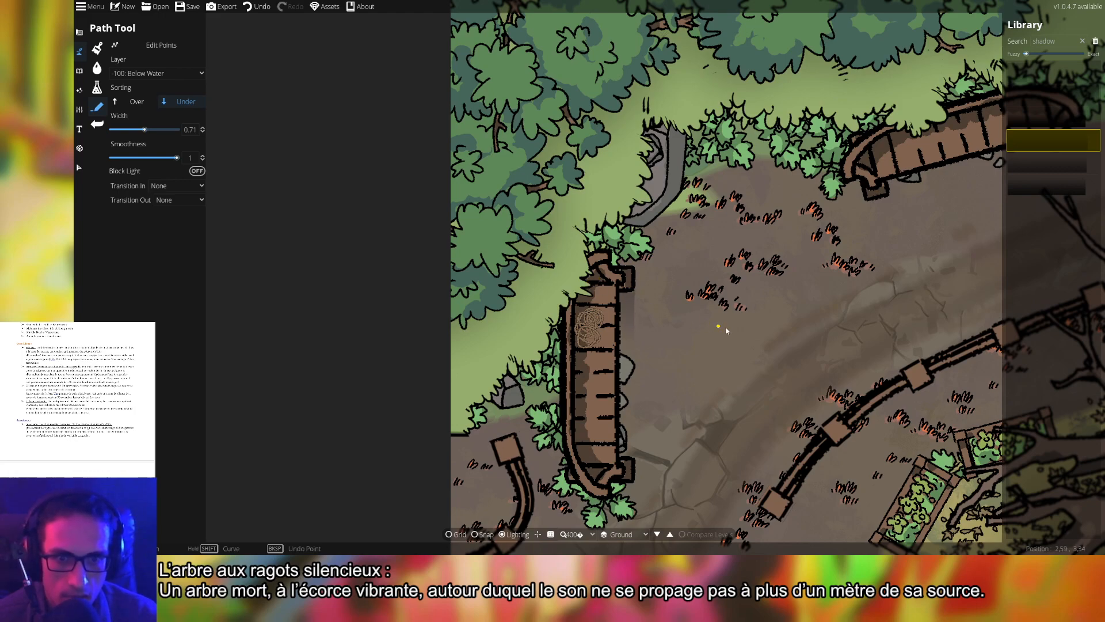
left_click(167, 200)
left_click(171, 191)
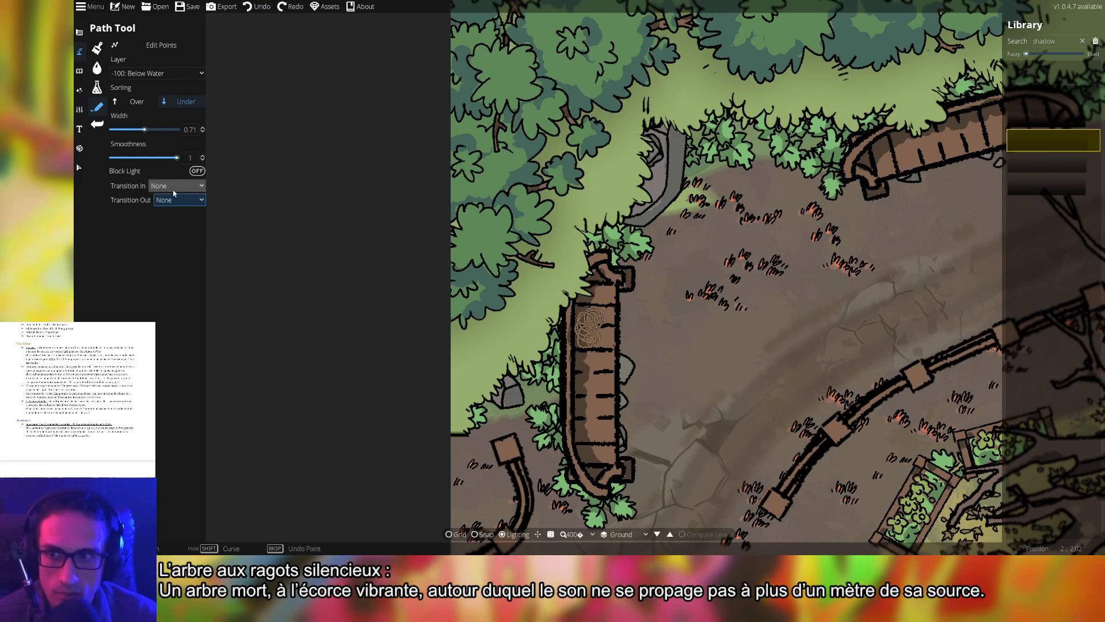
left_click(172, 188)
left_click(184, 211)
left_click(180, 200)
left_click(173, 225)
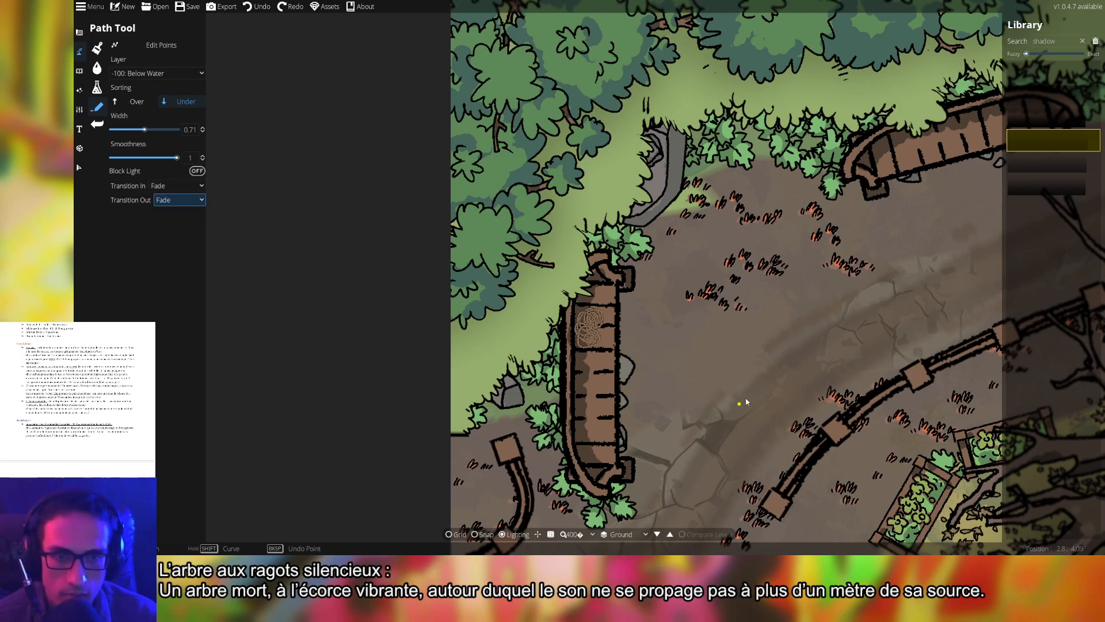
left_click(634, 286)
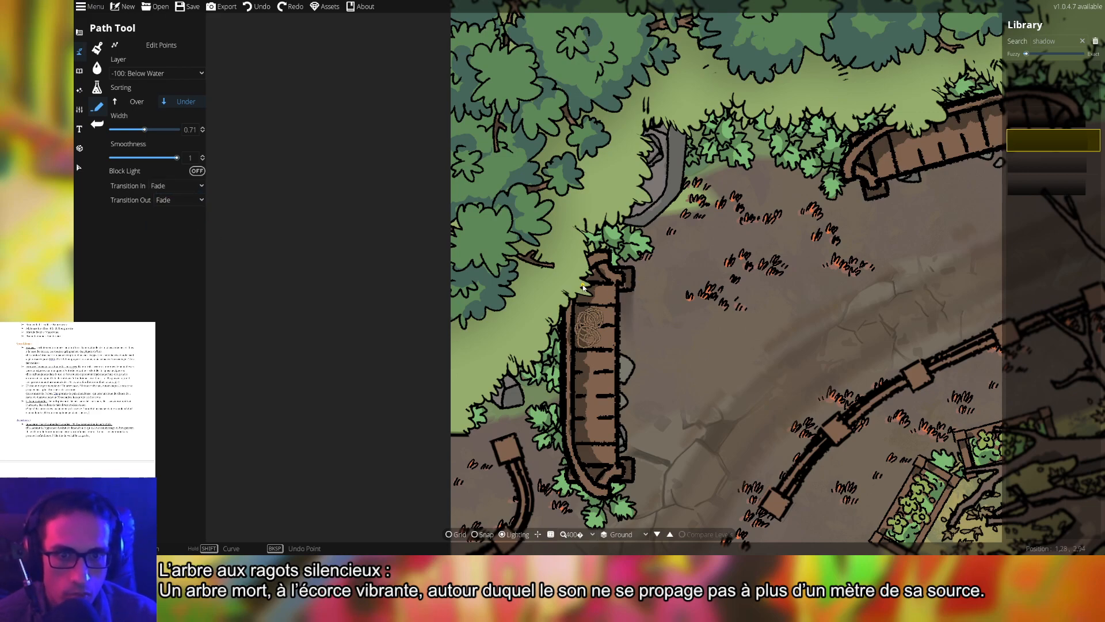
right_click(583, 287)
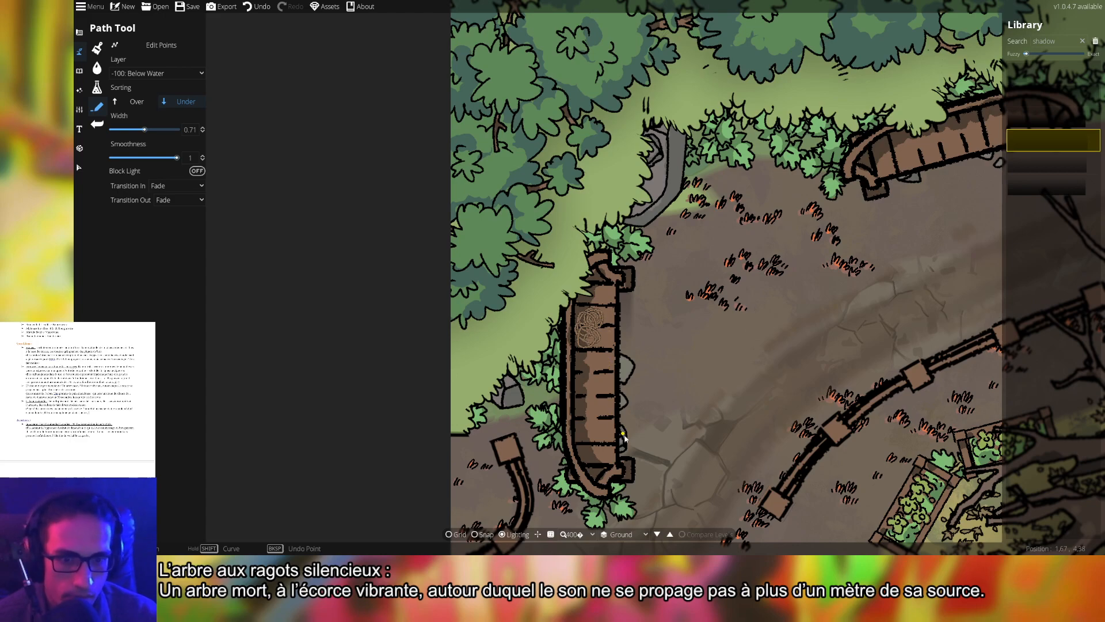
- Draw shadow paths below the two legs of the curved bench on the upper-left side of the map, redoing the first stroke
left_click_drag(704, 464, 765, 349)
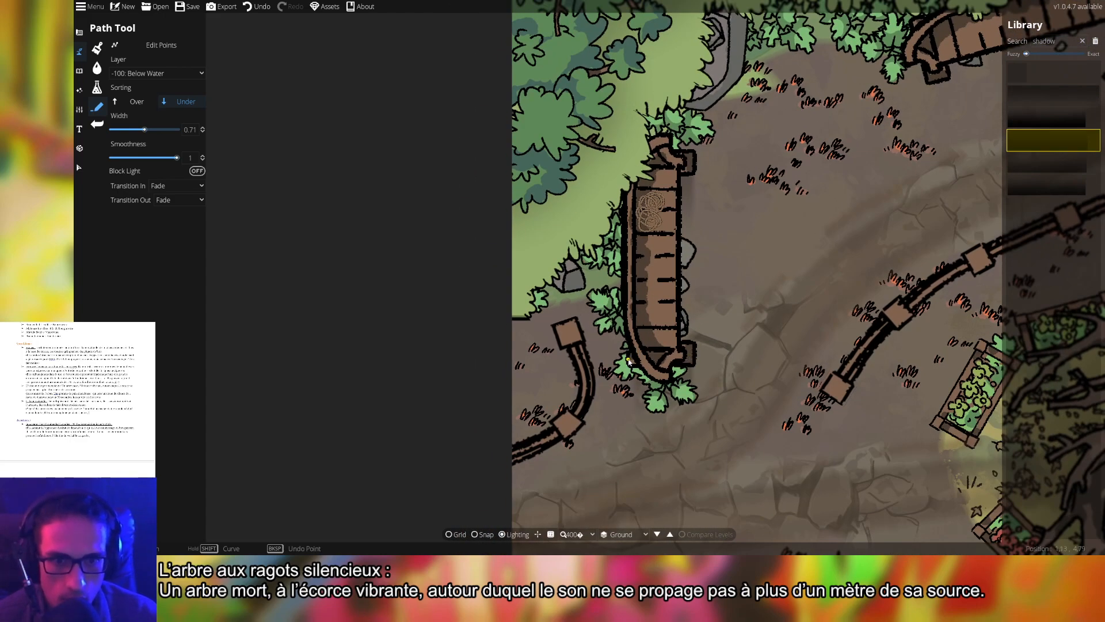
left_click_drag(827, 330, 348, 527)
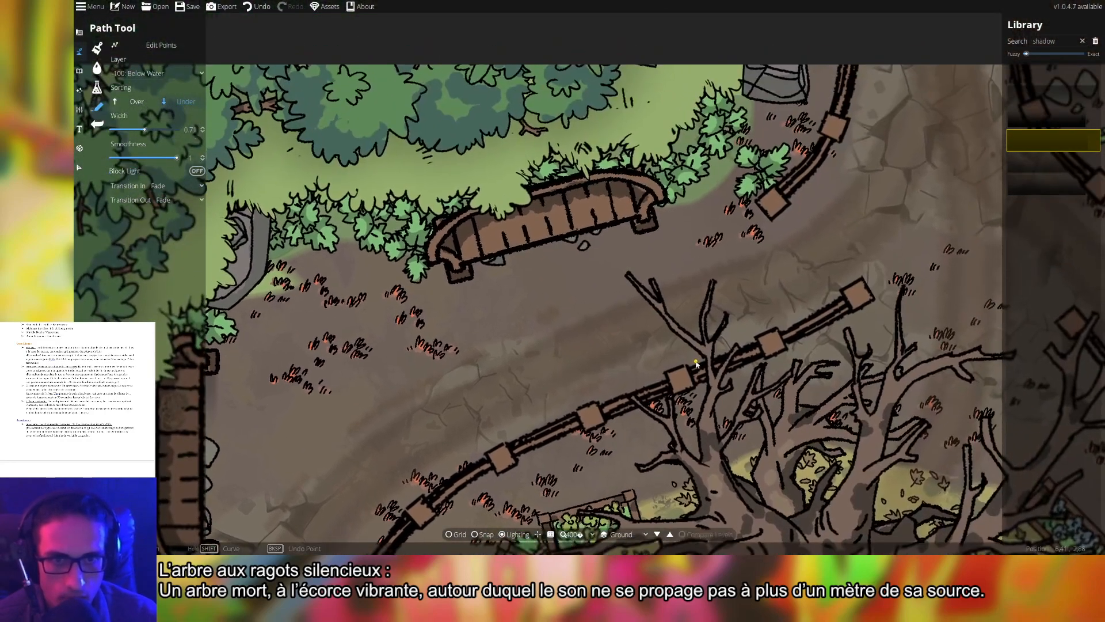
left_click(658, 228)
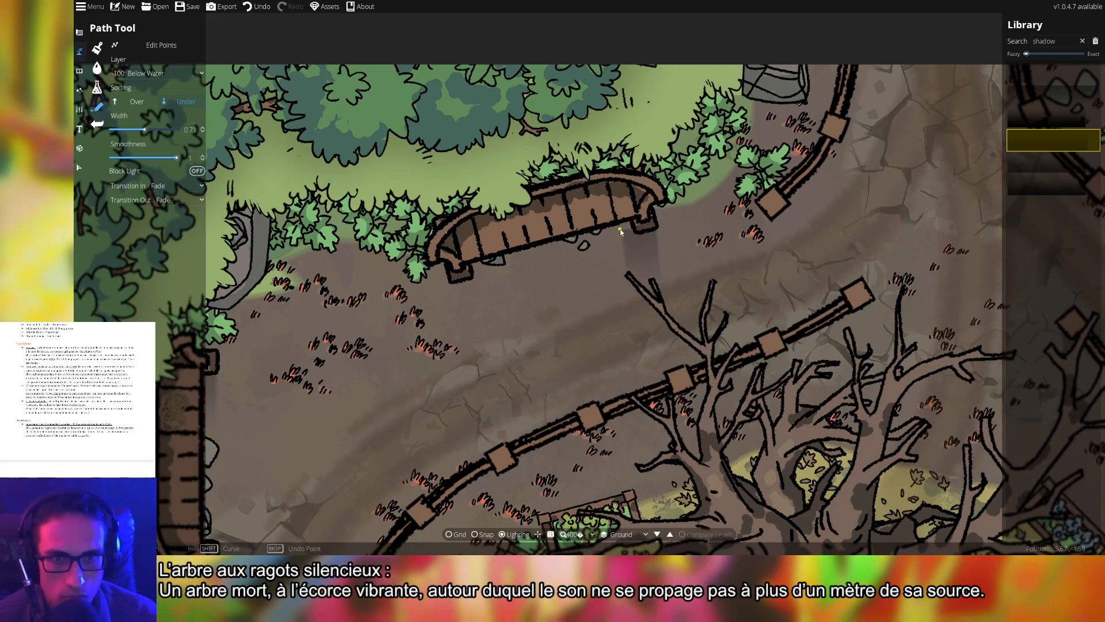
key("ctrl+z")
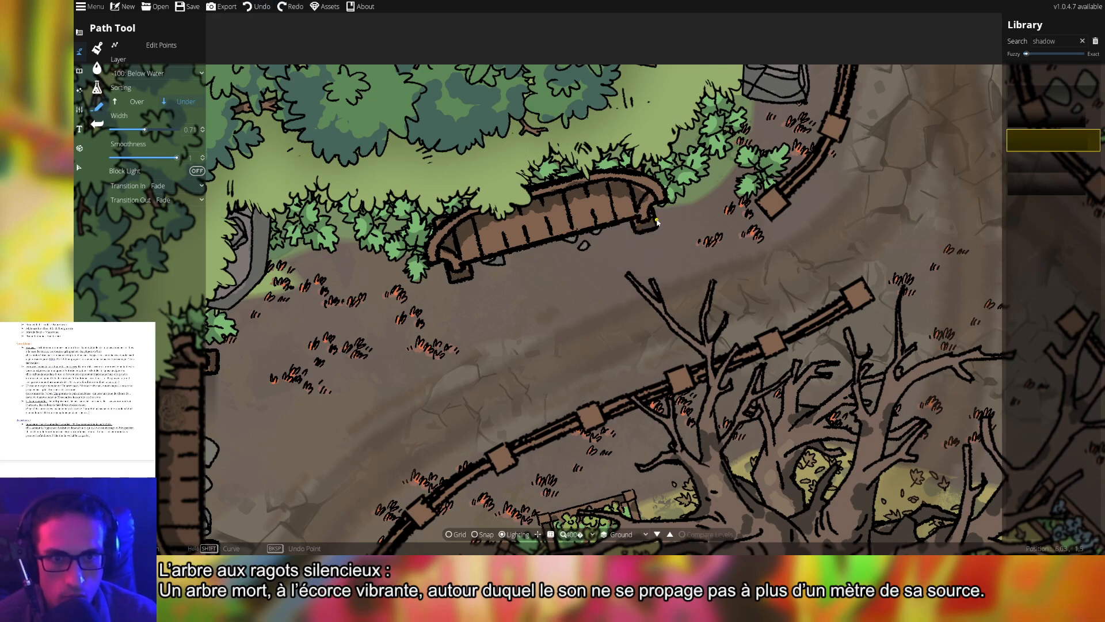
left_click(611, 223)
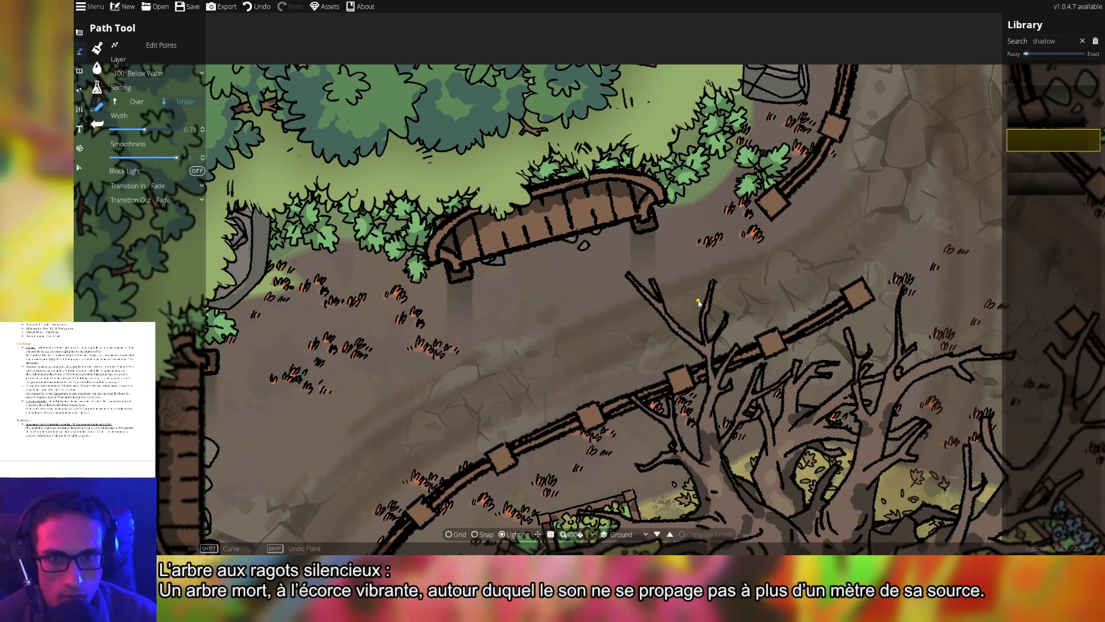
scroll(642, 297, "down", 5)
scroll(648, 278, "up", 6)
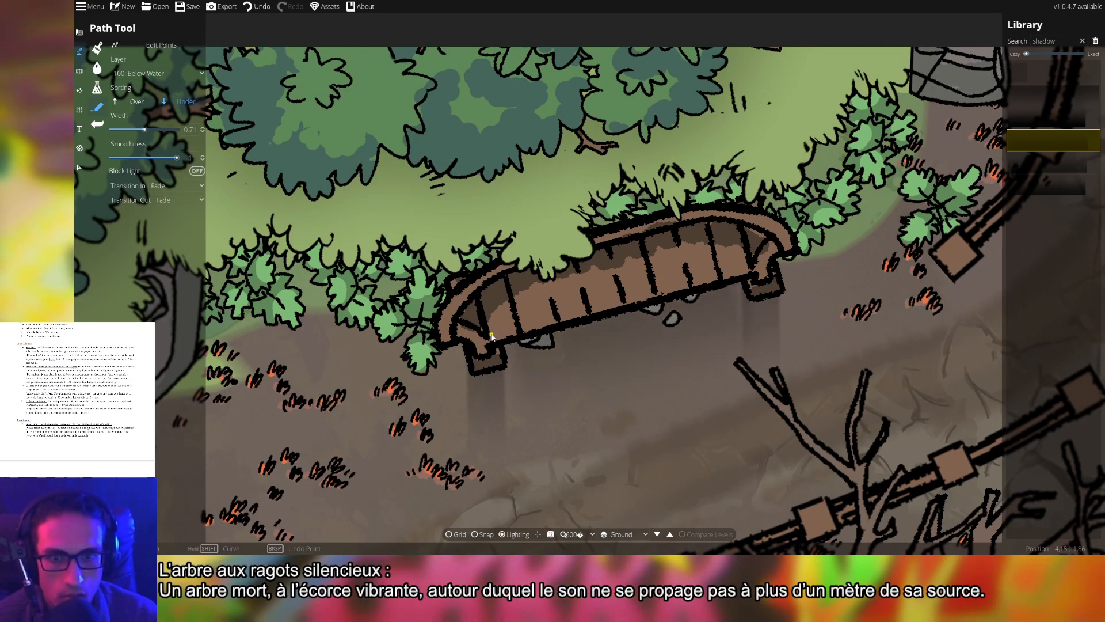
- Draw shadow paths below both legs of the curved bench on the upper-right side of the map
scroll(492, 336, "down", 6)
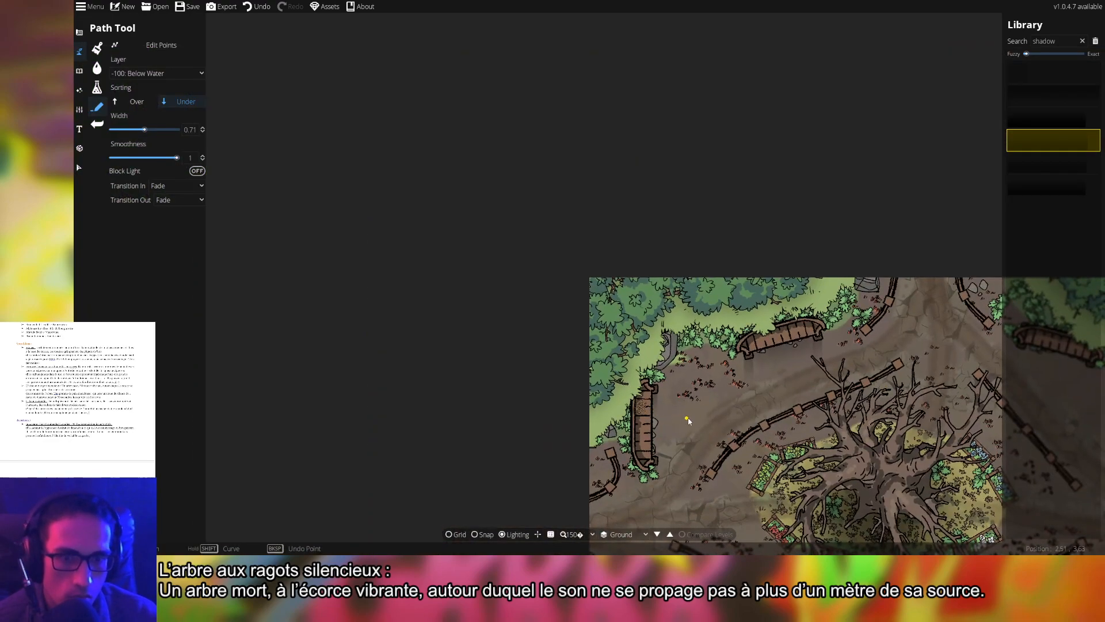
left_click_drag(715, 422, 308, 325)
scroll(711, 235, "up", 4)
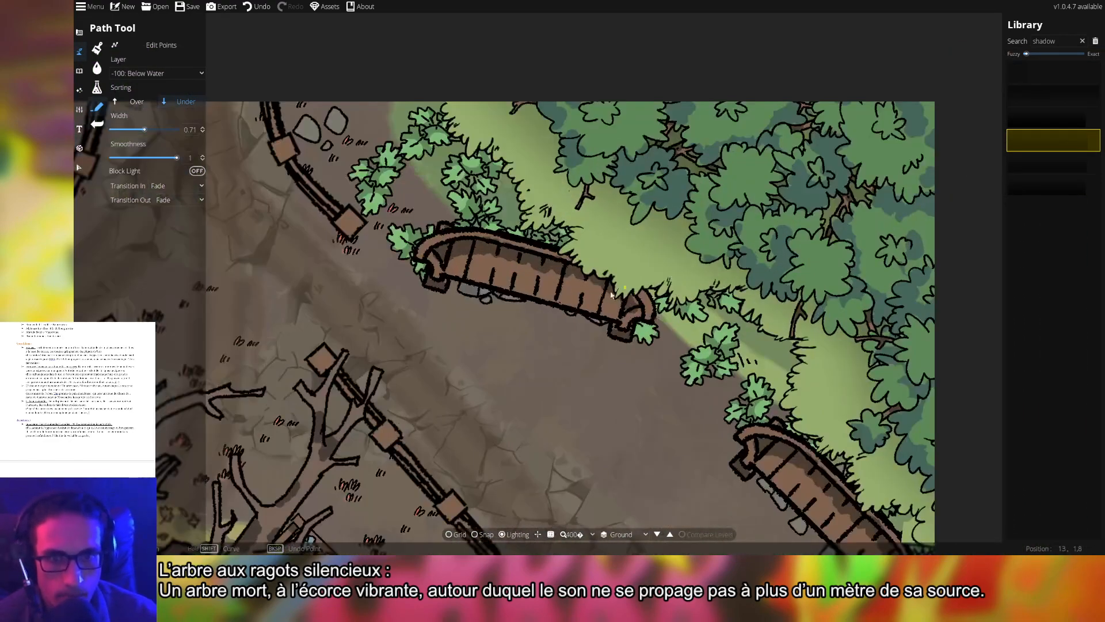
left_click_drag(611, 294, 664, 305)
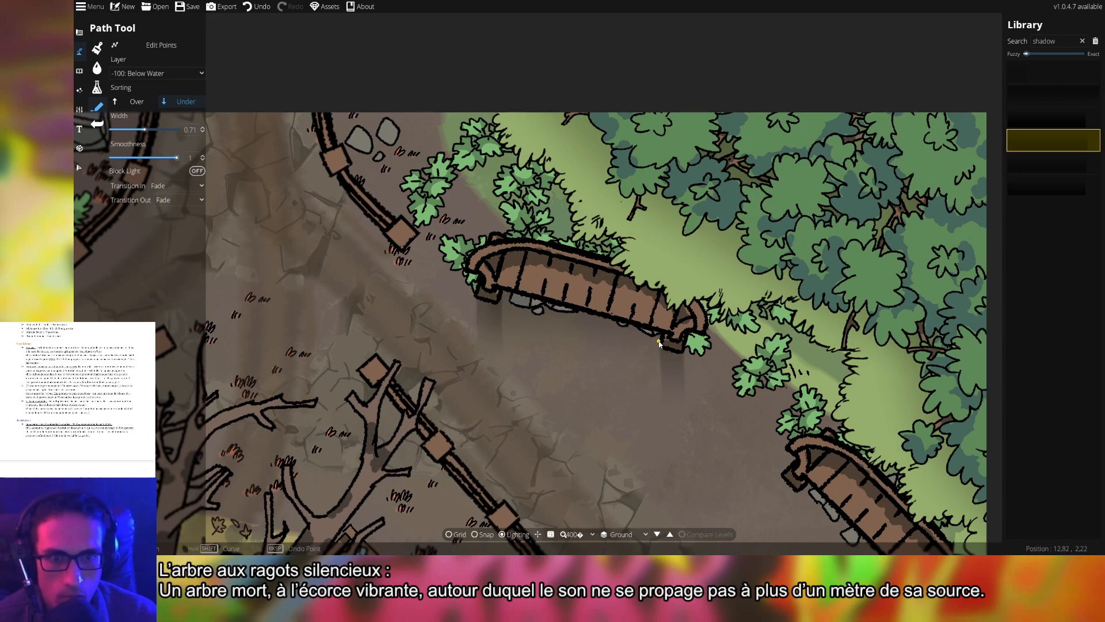
- Undo the long shadow on the diagonal bench near the right map edge and redraw it shorter below the upper leg
left_click_drag(789, 469, 556, 294)
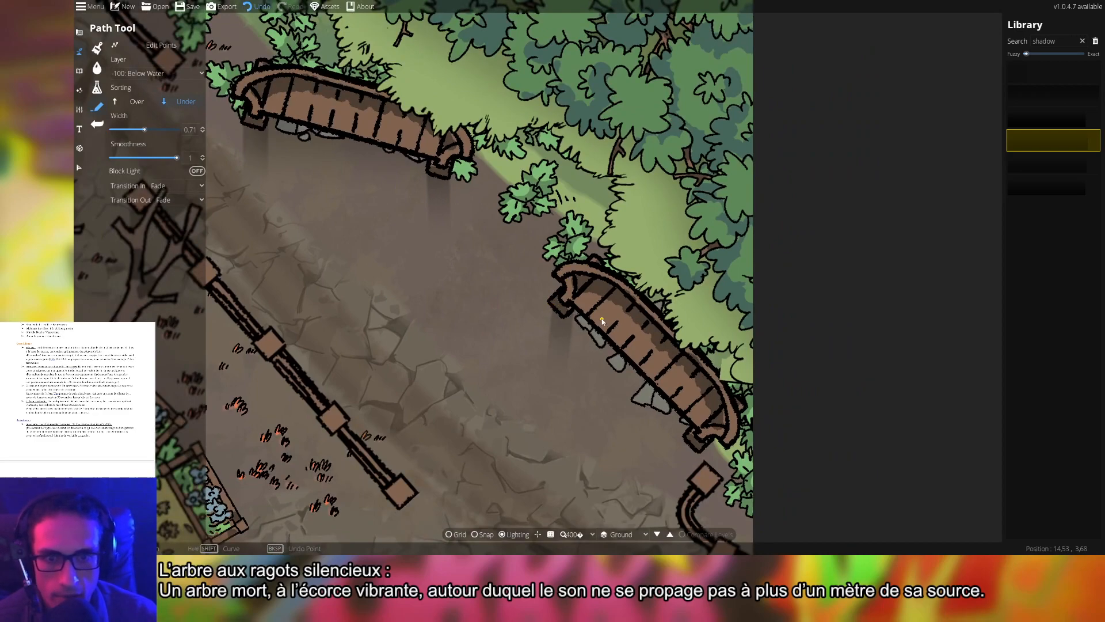
key("ctrl+z")
left_click(549, 304)
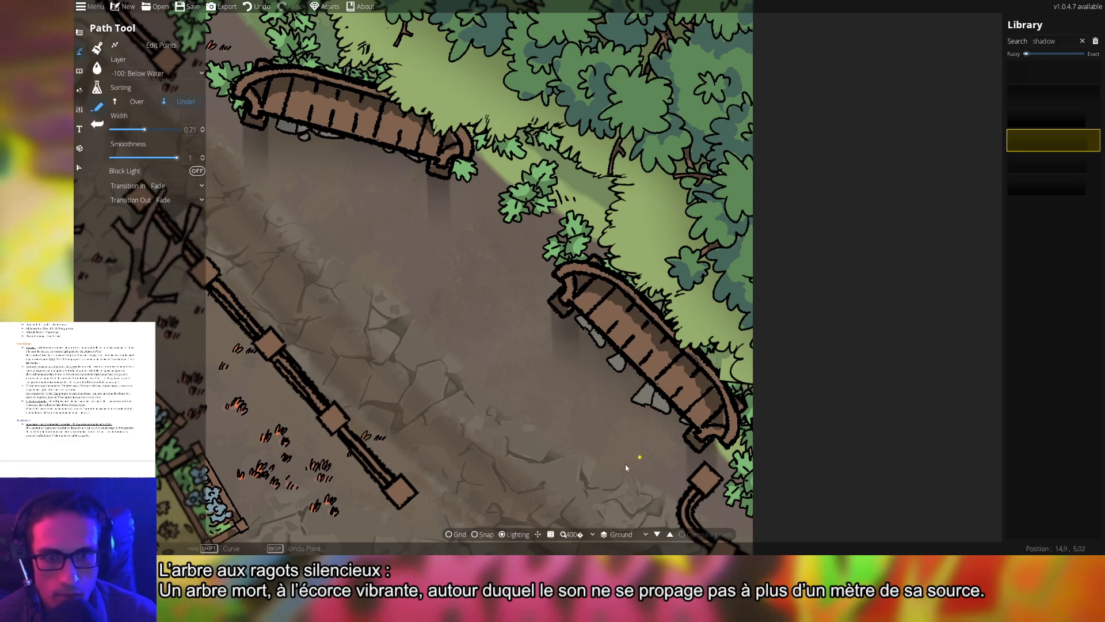
- Look over the benches along the lower map edge and the area around the central tree
left_click_drag(629, 463, 666, 194)
left_click_drag(549, 288, 611, 160)
left_click_drag(531, 313, 965, 269)
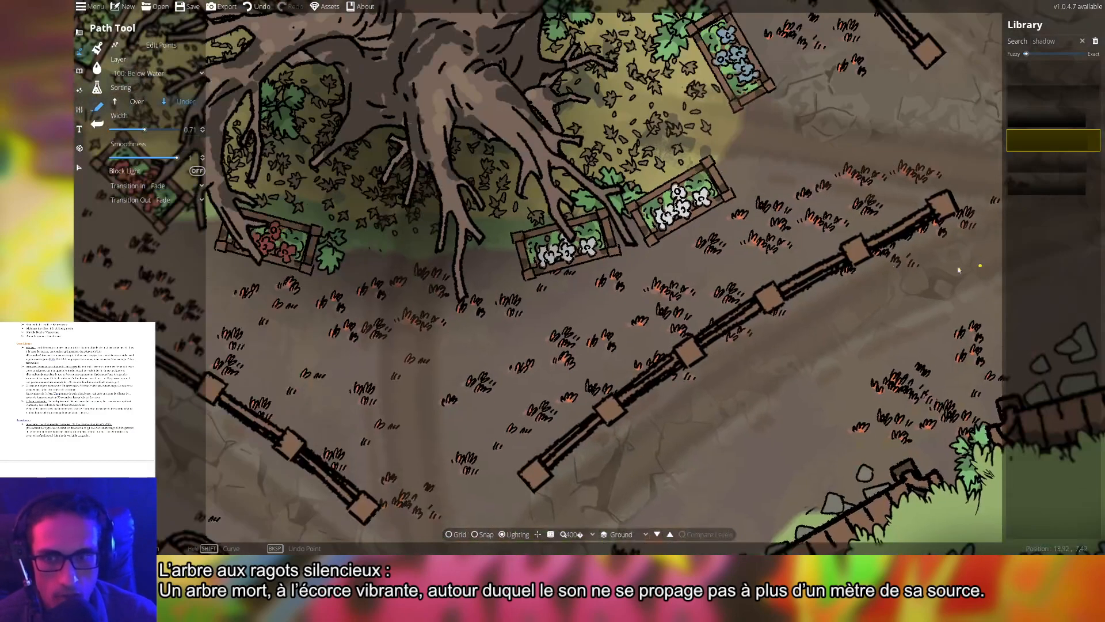
left_click_drag(322, 184, 944, 243)
left_click_drag(642, 214, 776, 365)
left_click_drag(489, 500, 506, 335)
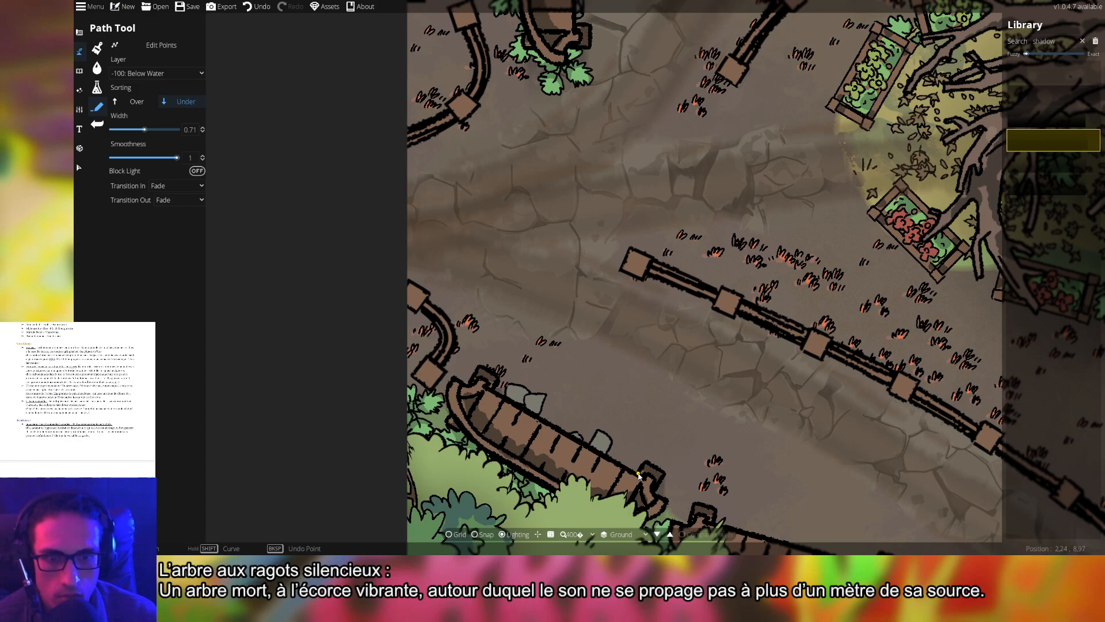
left_click_drag(679, 492, 545, 343)
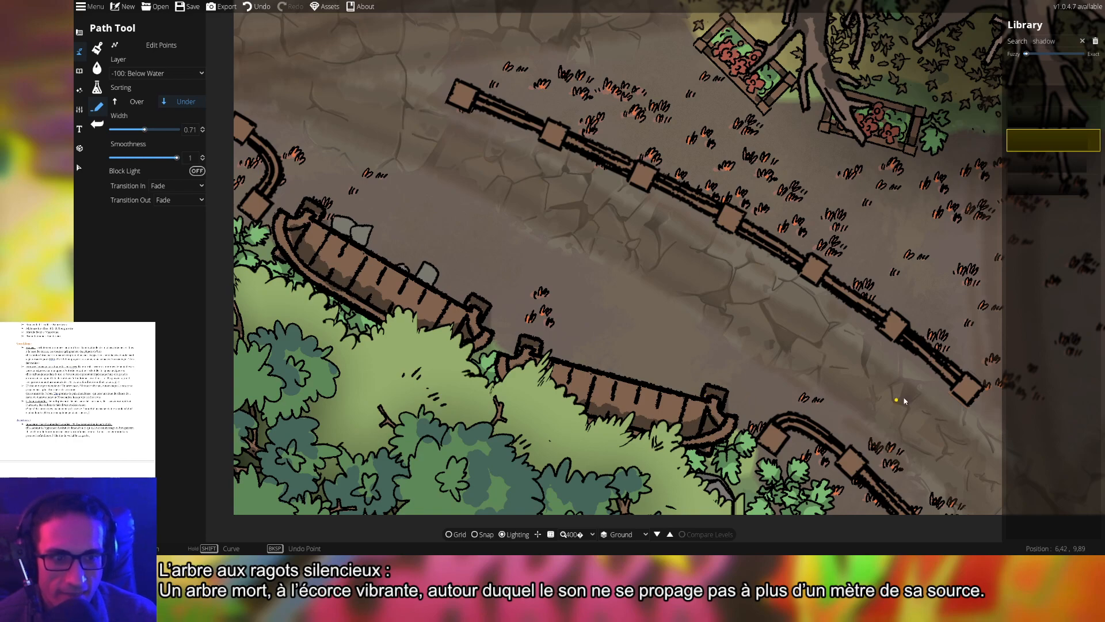
left_click_drag(913, 397, 327, 263)
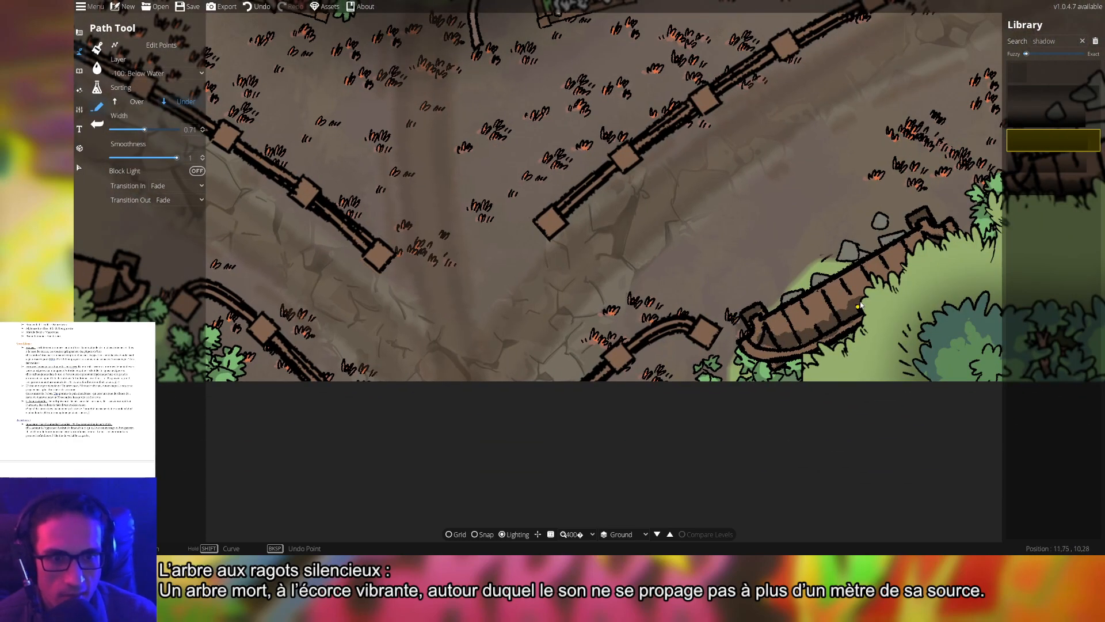
left_click_drag(931, 255, 823, 291)
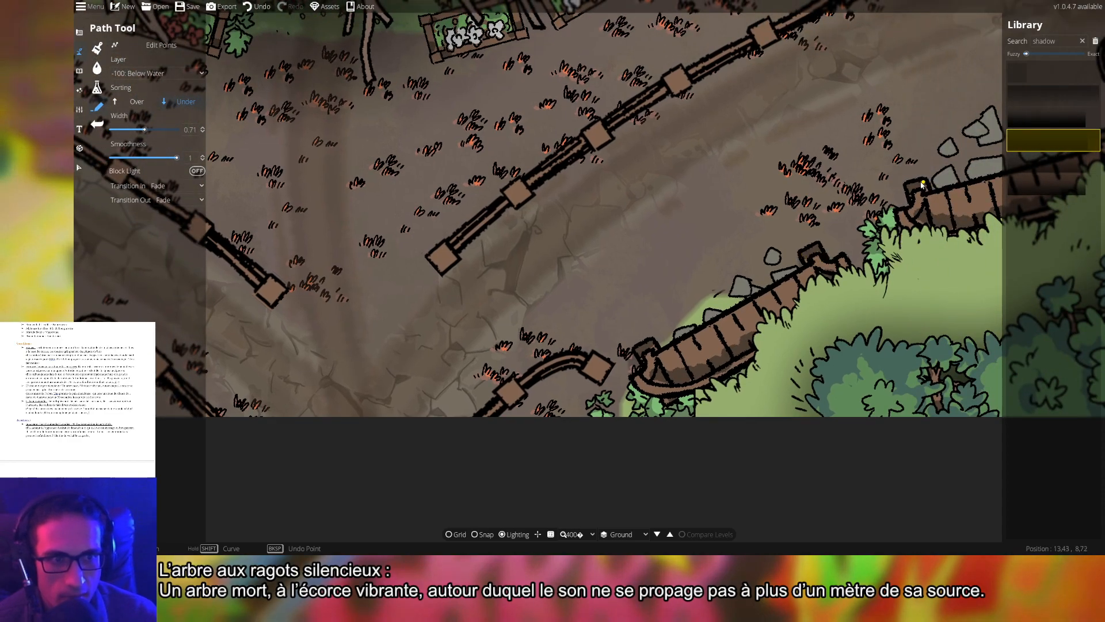
left_click_drag(977, 190, 628, 294)
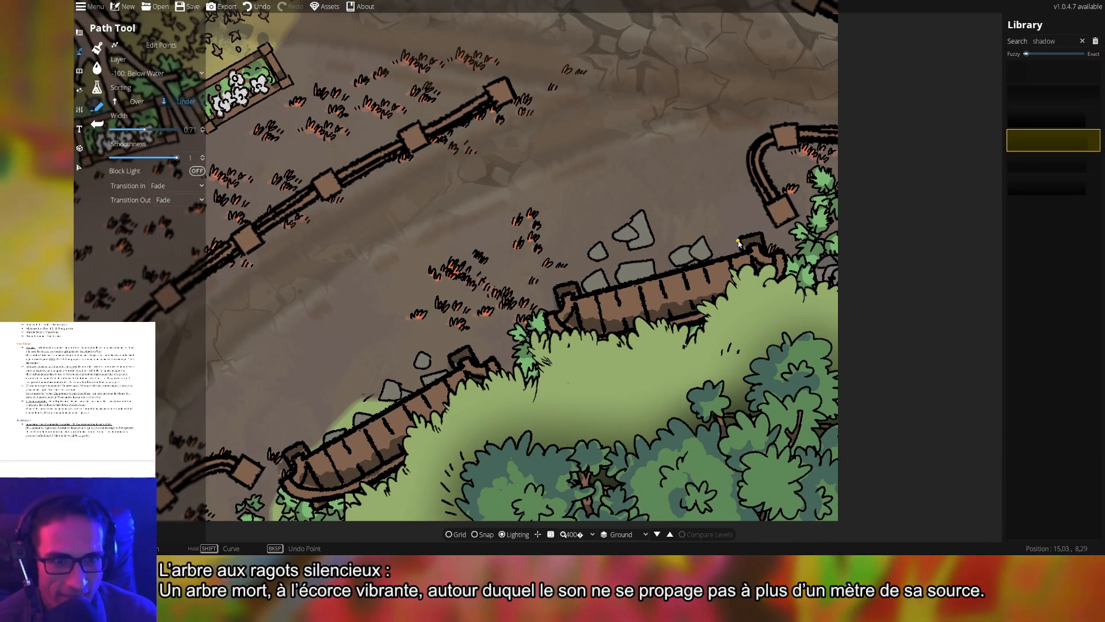
left_click_drag(403, 173, 702, 272)
left_click_drag(524, 110, 798, 506)
left_click_drag(663, 274, 599, 211)
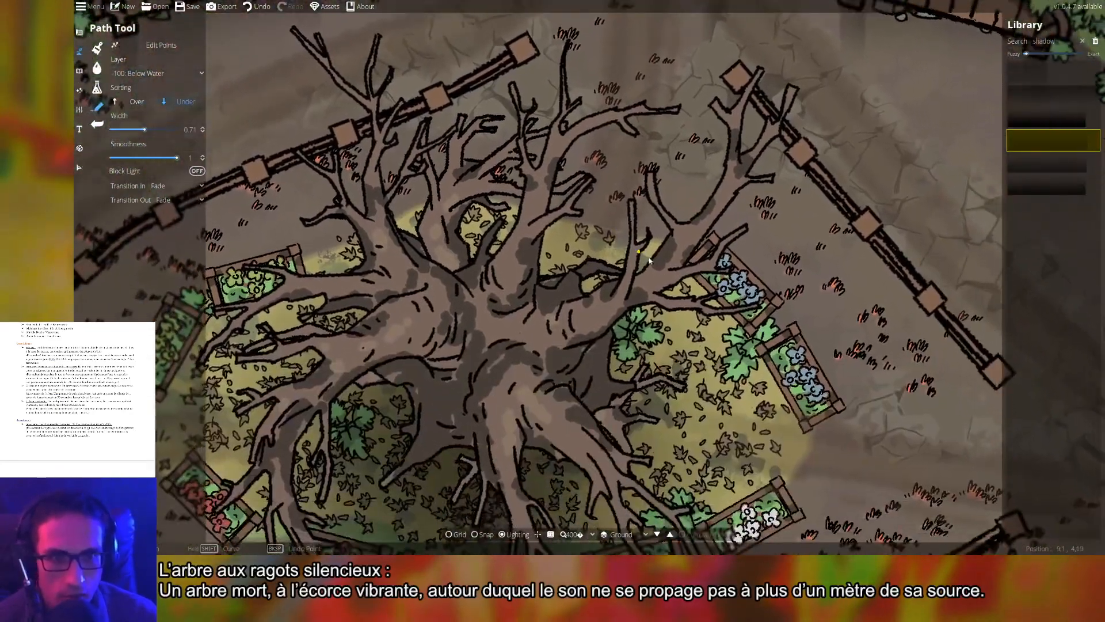
- Check the path junction above the tree and undo the last shadow path
left_click_drag(652, 148, 792, 523)
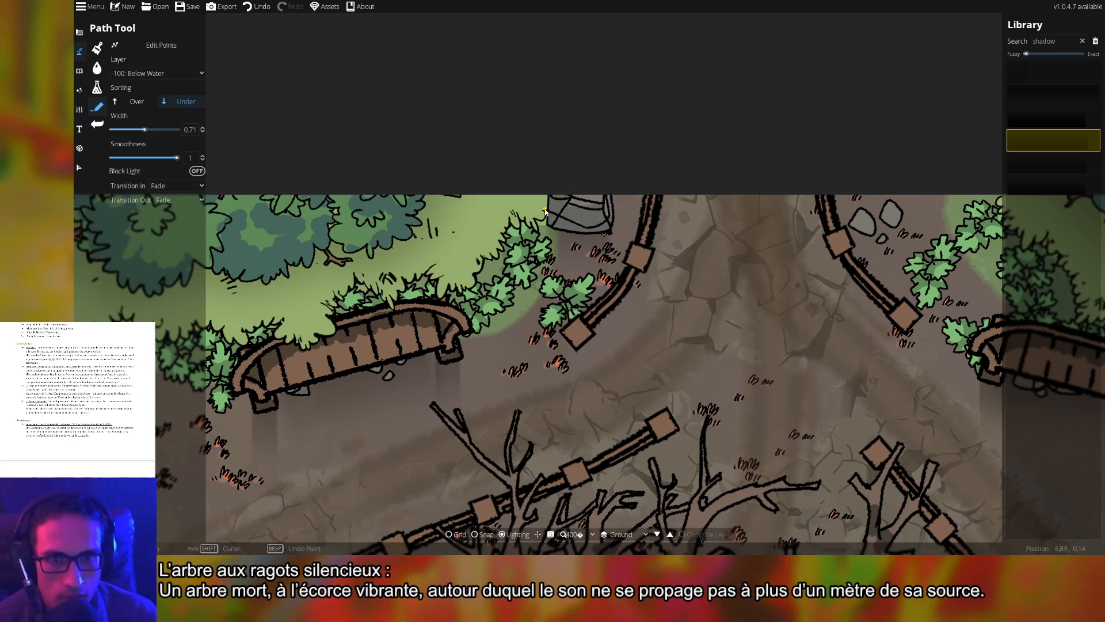
left_click_drag(791, 238, 603, 246)
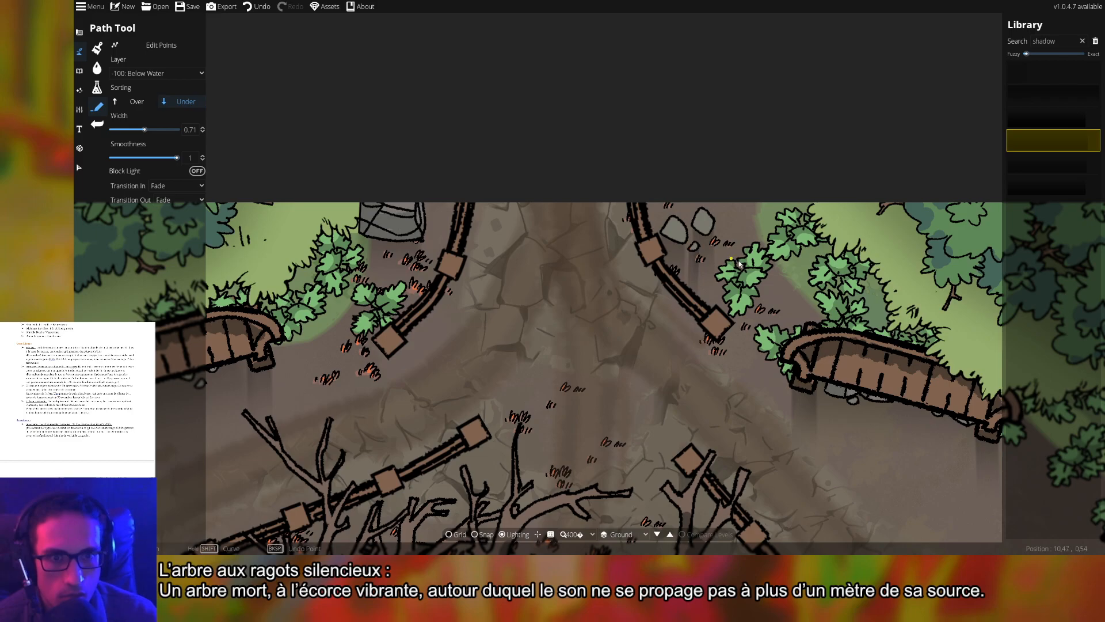
scroll(778, 274, "down", 5)
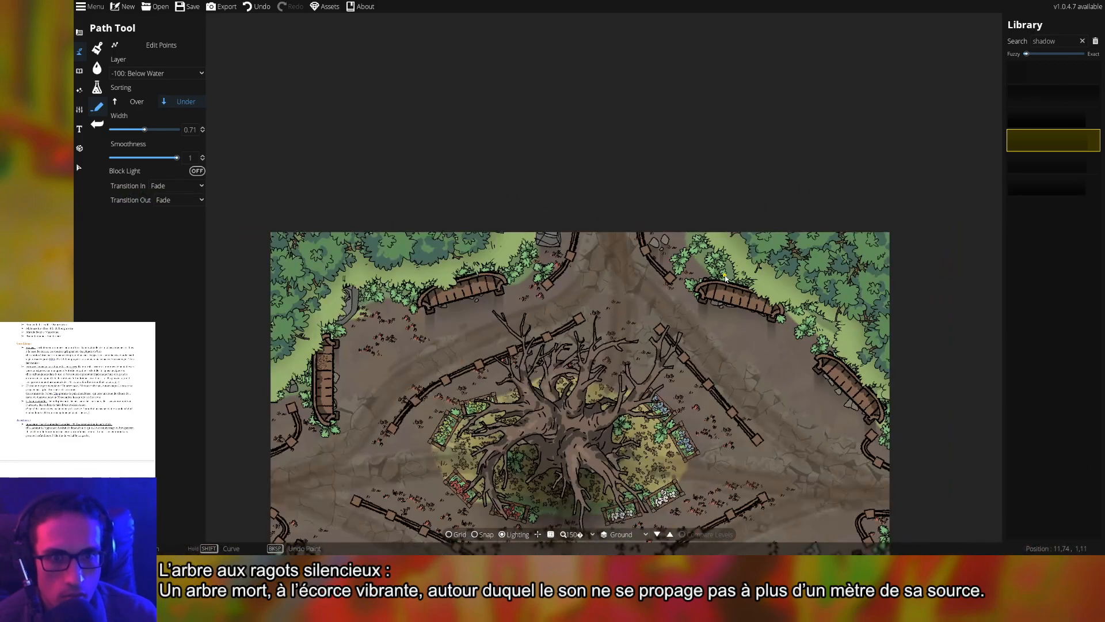
scroll(701, 261, "up", 5)
key("ctrl+z")
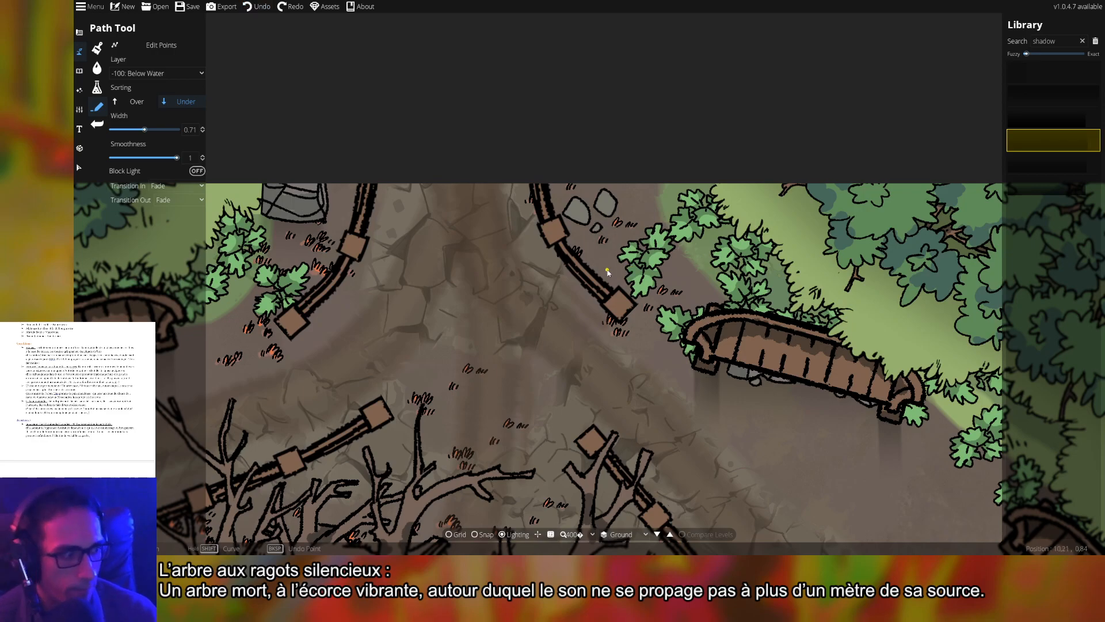
- Draw shadow paths along the two yellow-flower planters on the left side of the tree
left_click_drag(554, 284, 728, 213)
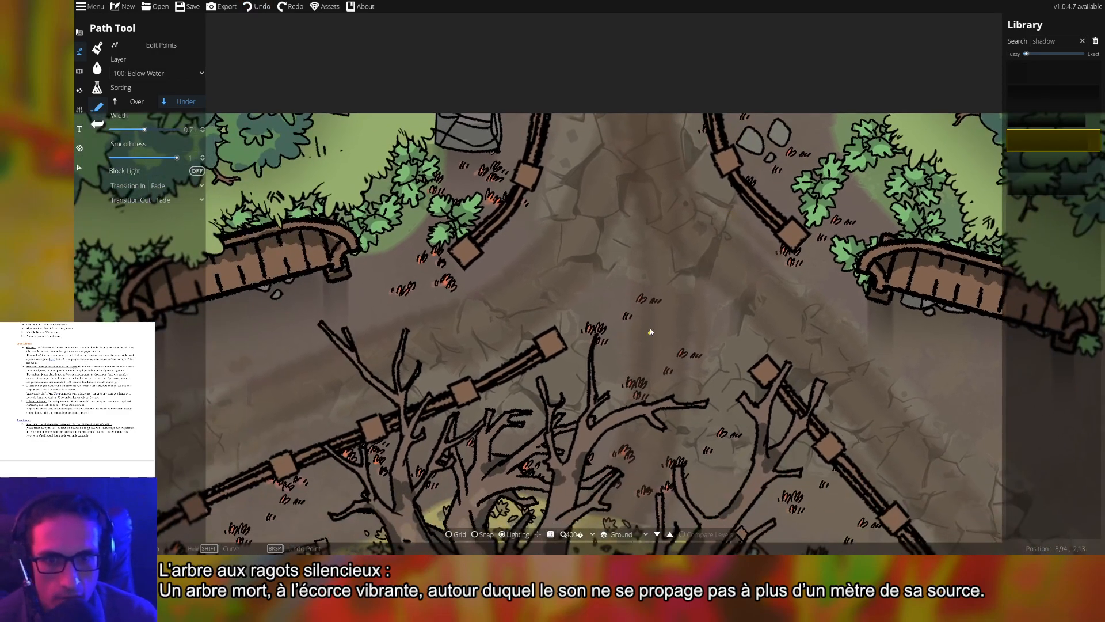
left_click_drag(651, 332, 723, 140)
left_click_drag(407, 392, 669, 255)
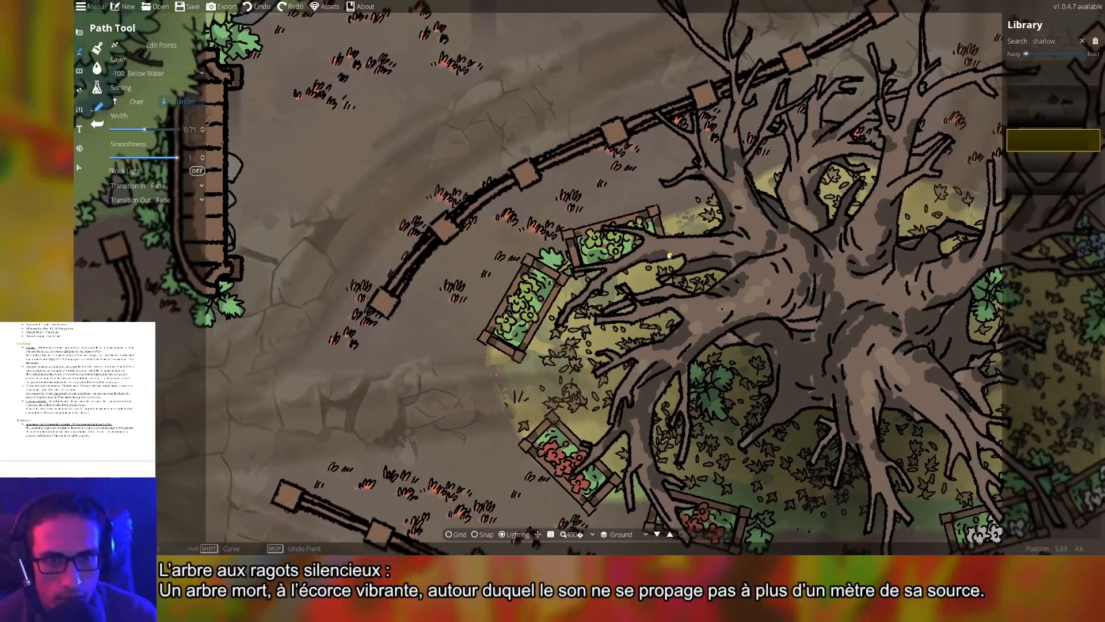
left_click(569, 244)
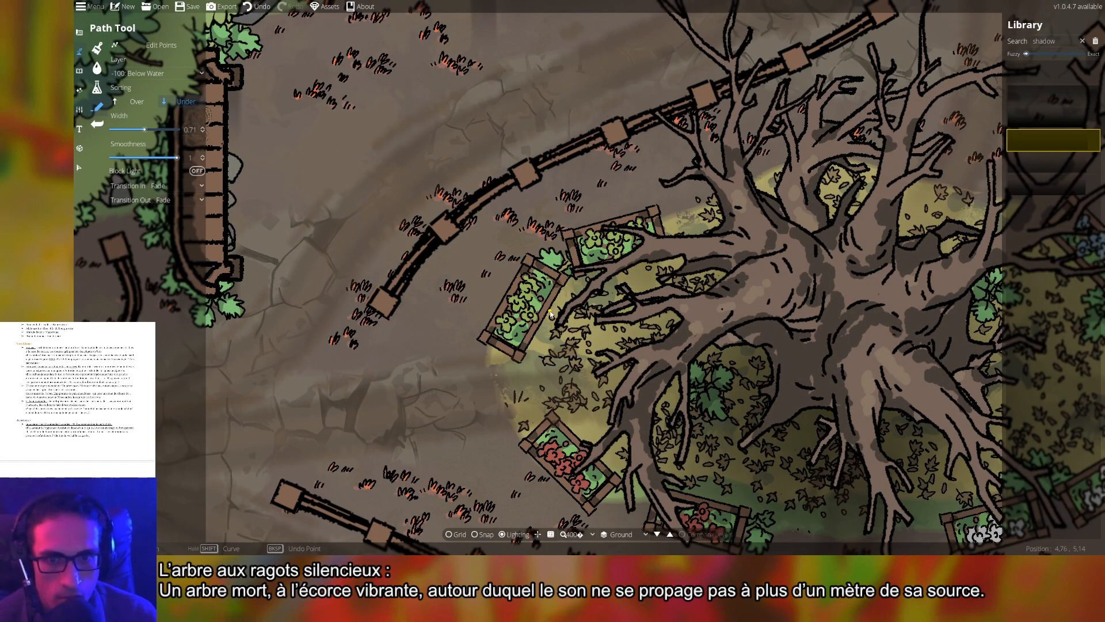
left_click(569, 280)
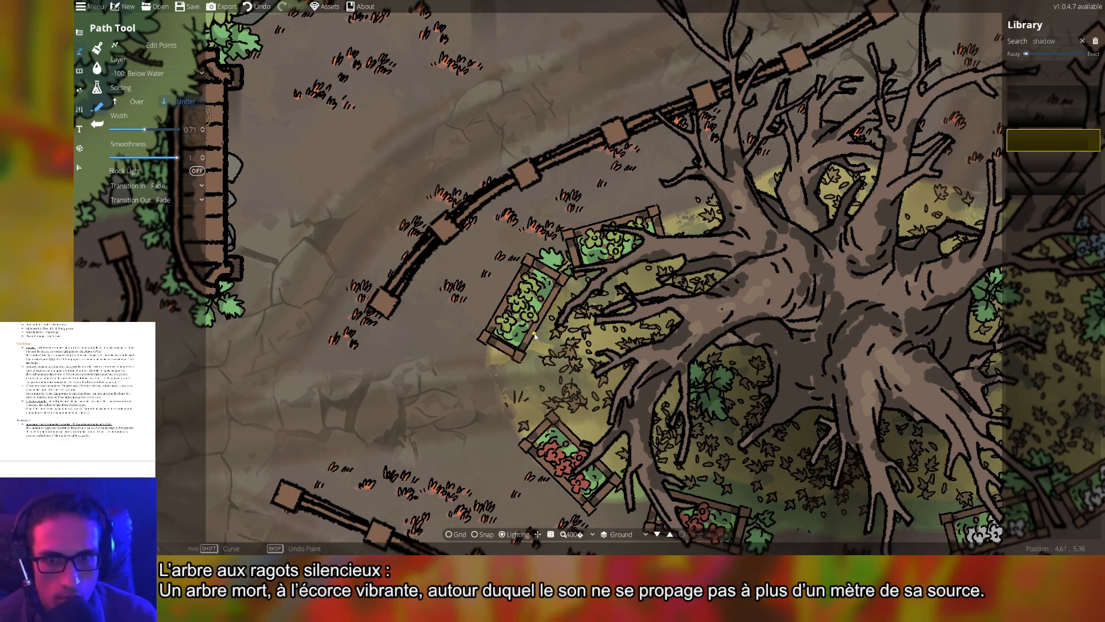
- Draw shadow paths along the red-flower planters at the lower left of the tree and undo the last stroke
left_click_drag(565, 409, 541, 297)
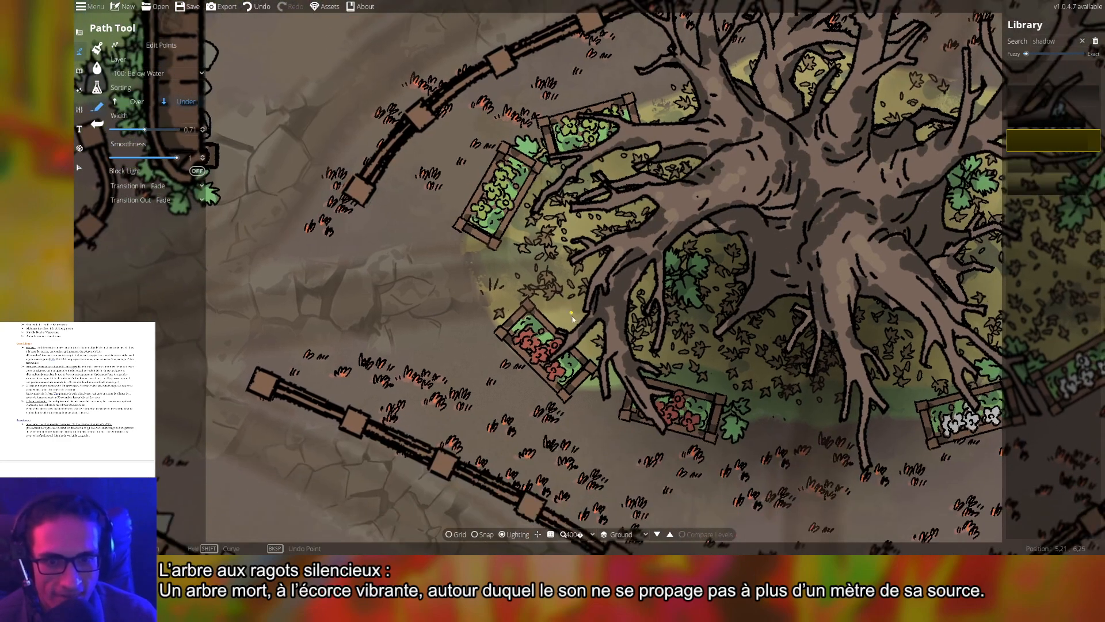
left_click(595, 368)
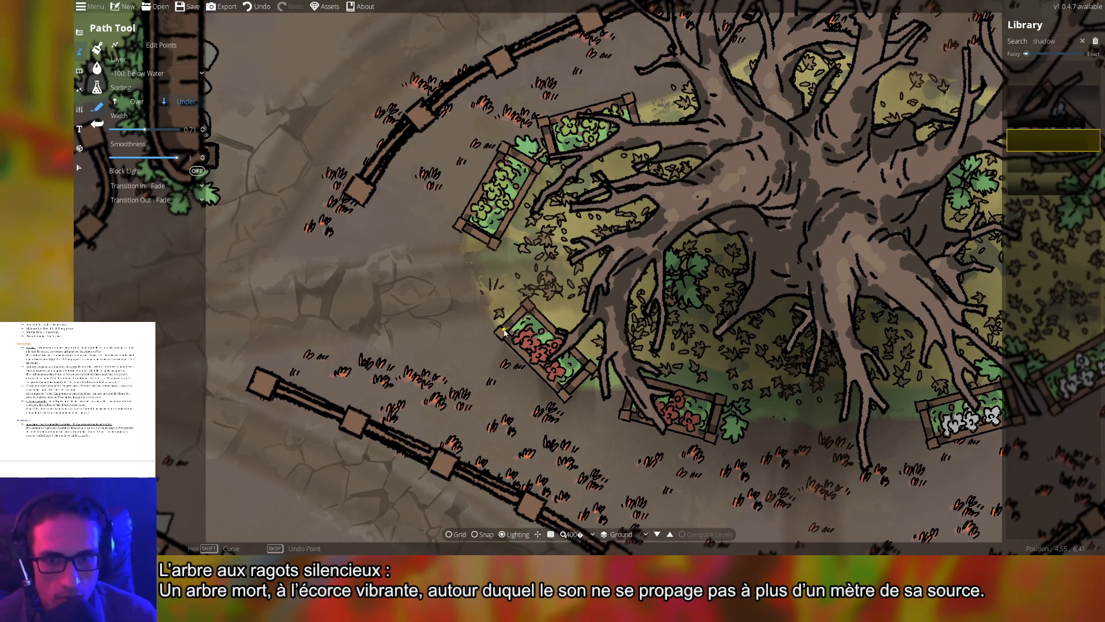
left_click_drag(724, 421, 612, 382)
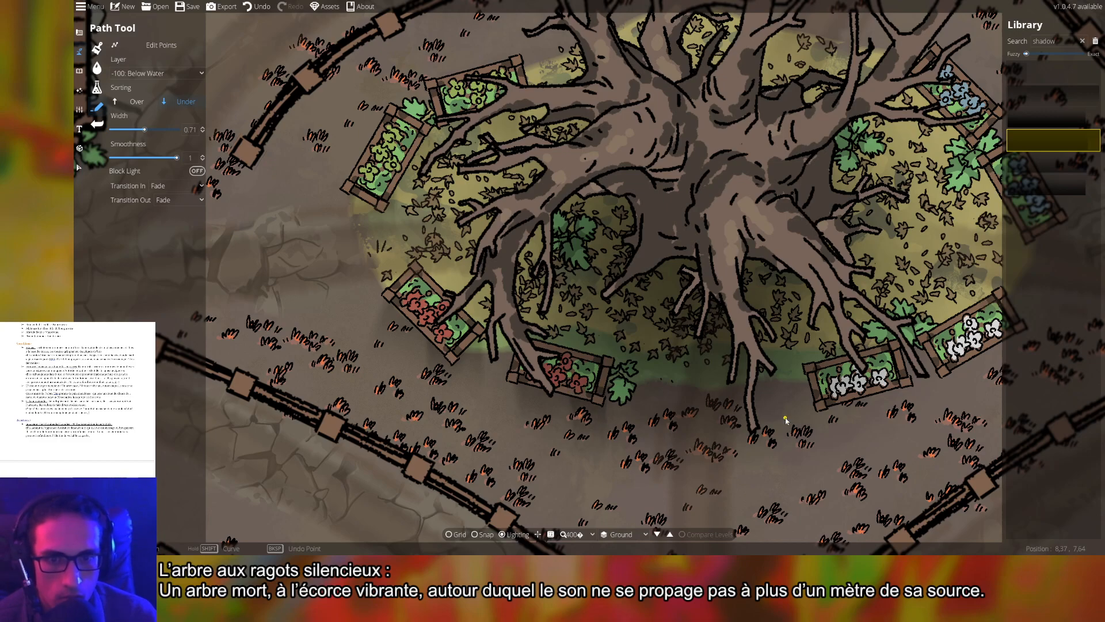
key("ctrl+z")
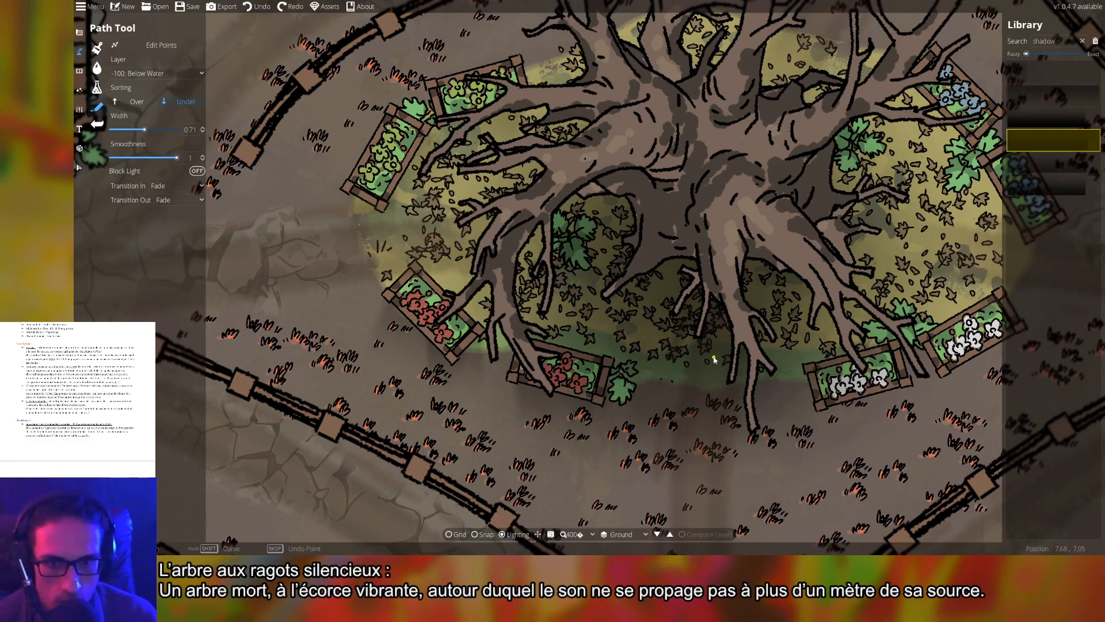
- Draw shadow paths along the two white-flower planters at the lower right of the tree
left_click_drag(919, 397, 675, 390)
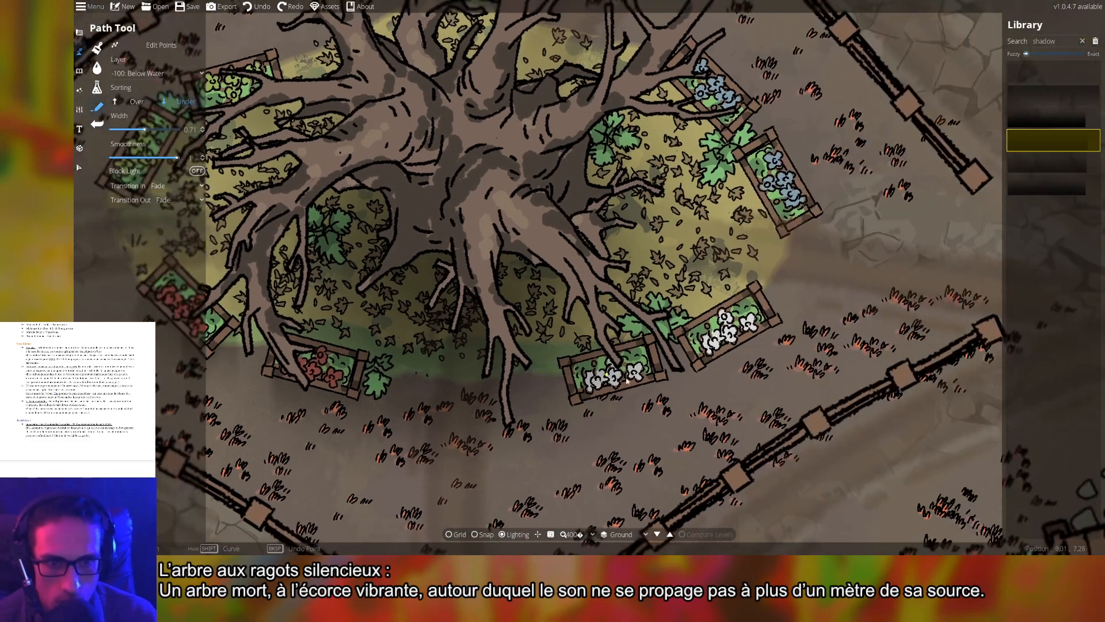
left_click(665, 378)
right_click(571, 382)
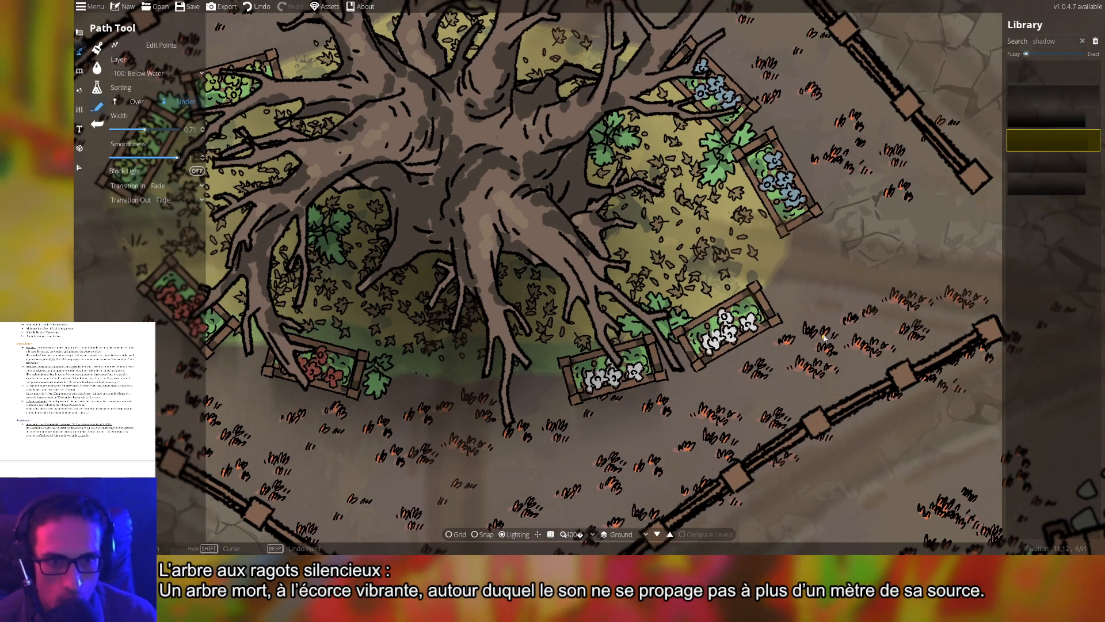
left_click(782, 326)
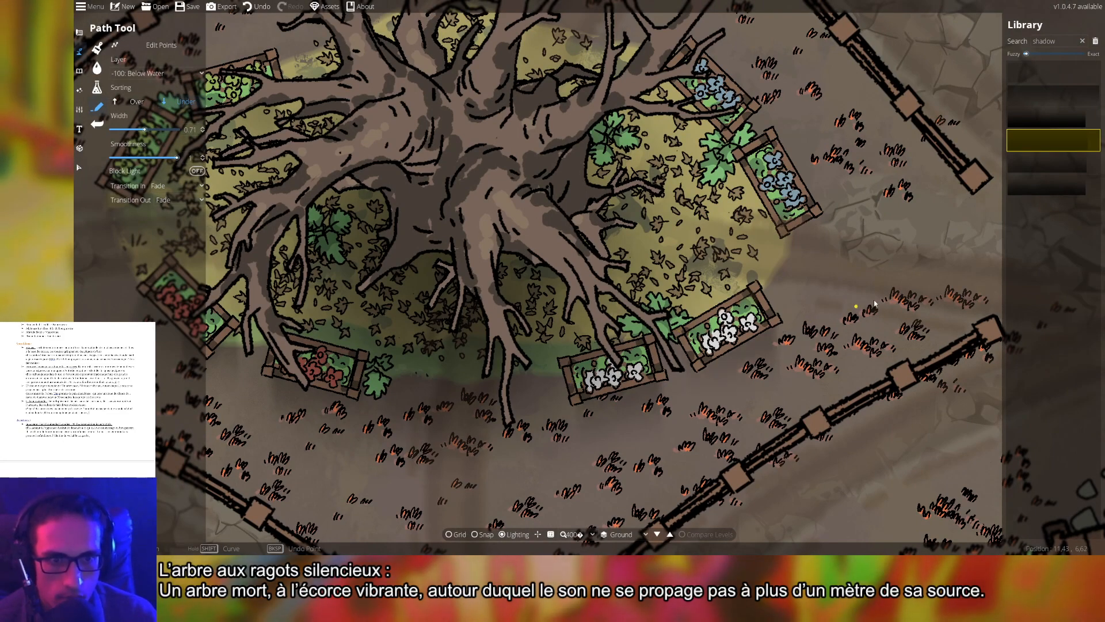
- Draw shadow paths along the two blue-flower planters at the upper right of the tree
left_click_drag(874, 304, 772, 357)
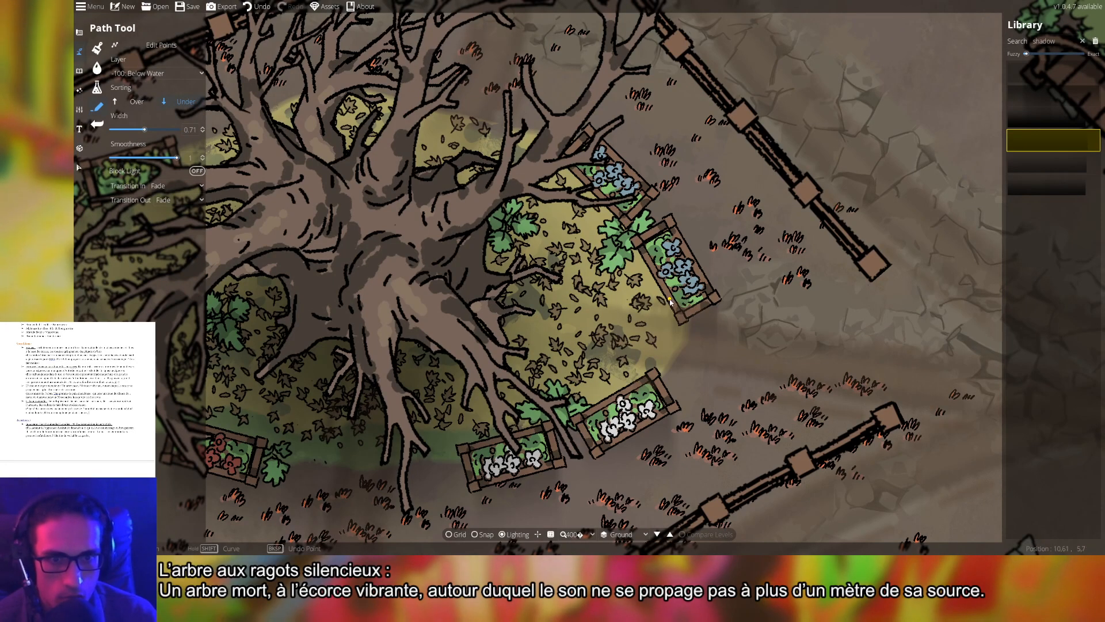
left_click_drag(729, 225, 739, 292)
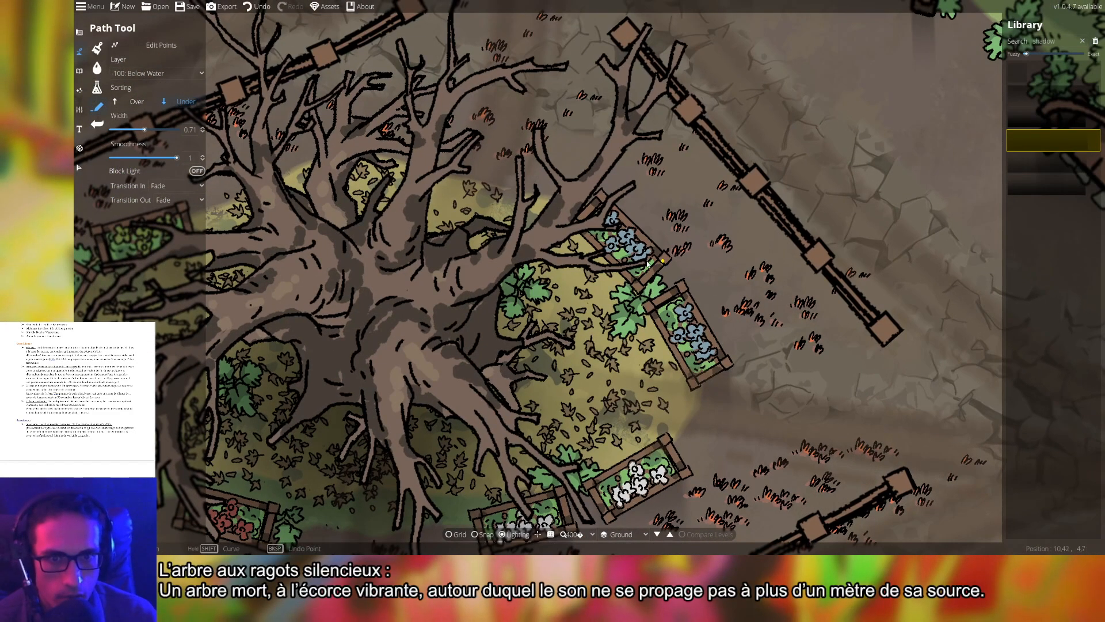
left_click_drag(733, 261, 729, 356)
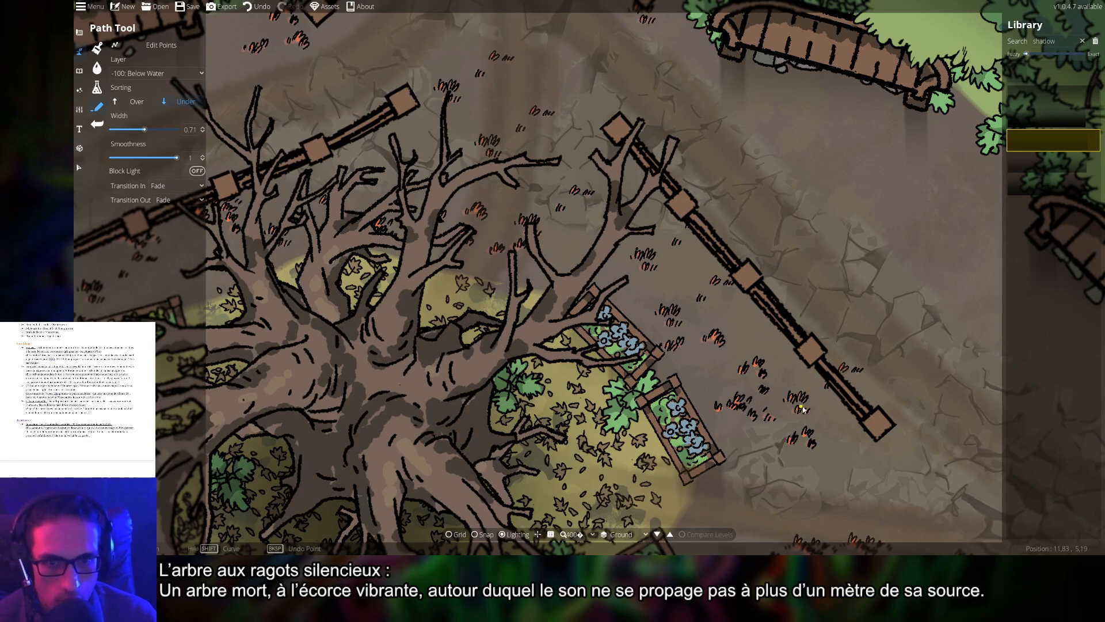
- Draw a shadow path along the grass edge around the grey stone arch in the upper-left corner of the map
scroll(803, 409, "down", 5)
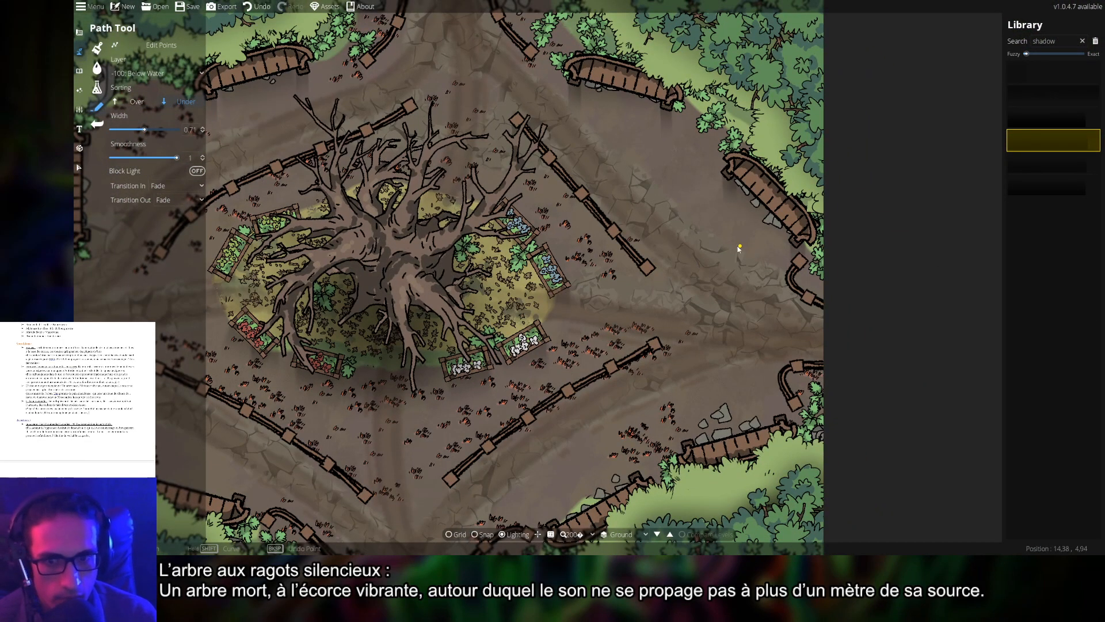
left_click_drag(739, 248, 780, 183)
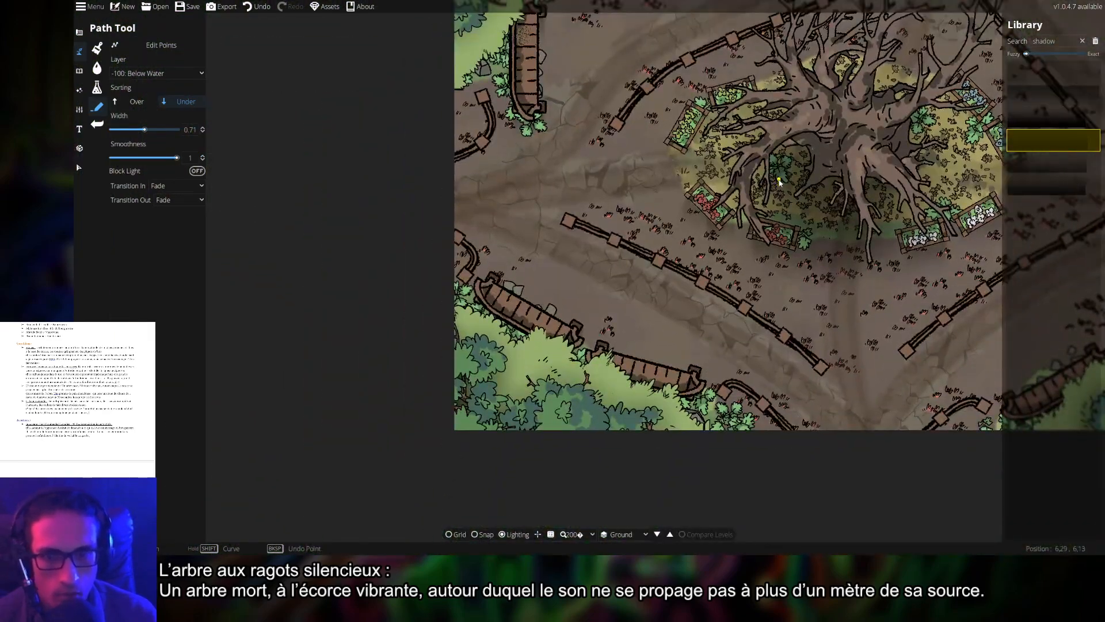
mouse_move(638, 200)
left_mouse_down()
mouse_move(658, 345)
mouse_move(621, 322)
mouse_move(616, 340)
left_mouse_up()
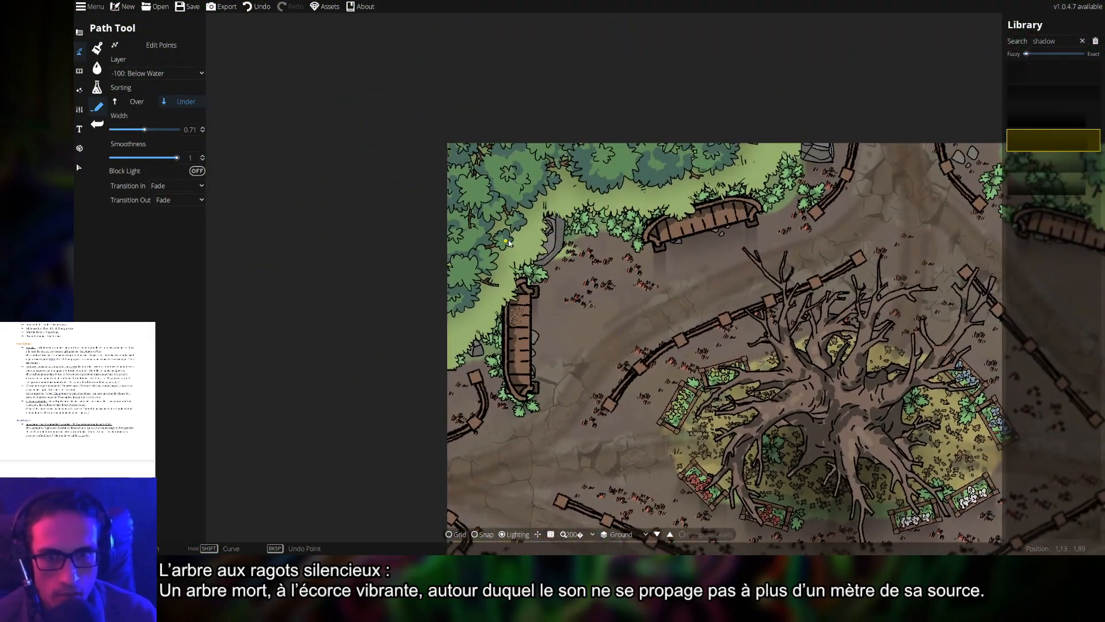
scroll(511, 238, "up", 3)
scroll(632, 280, "up", 2)
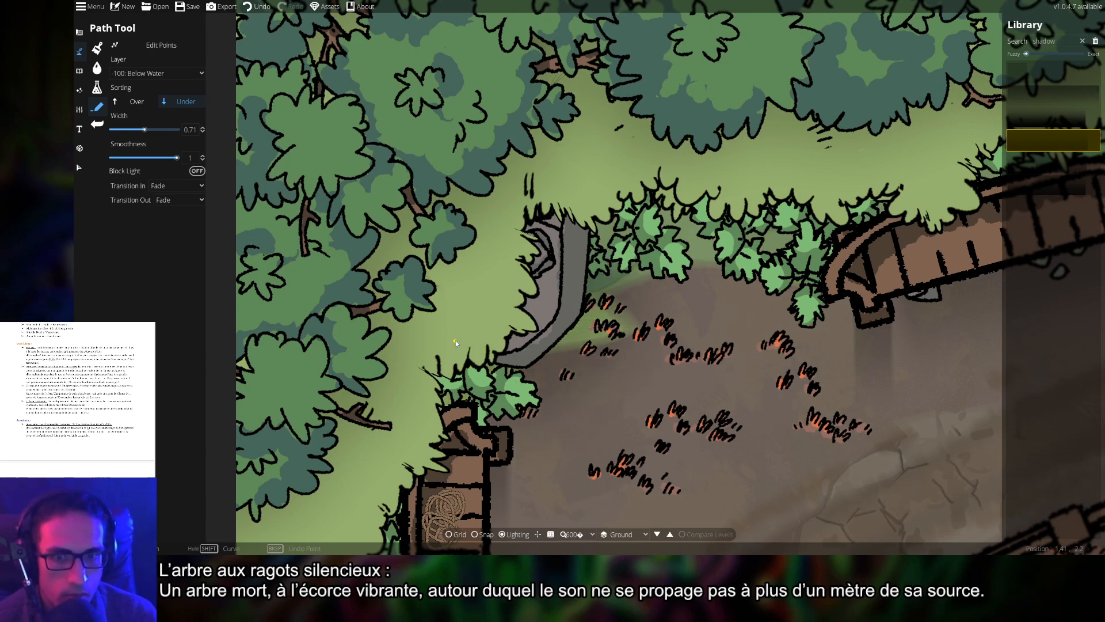
scroll(462, 338, "down", 4)
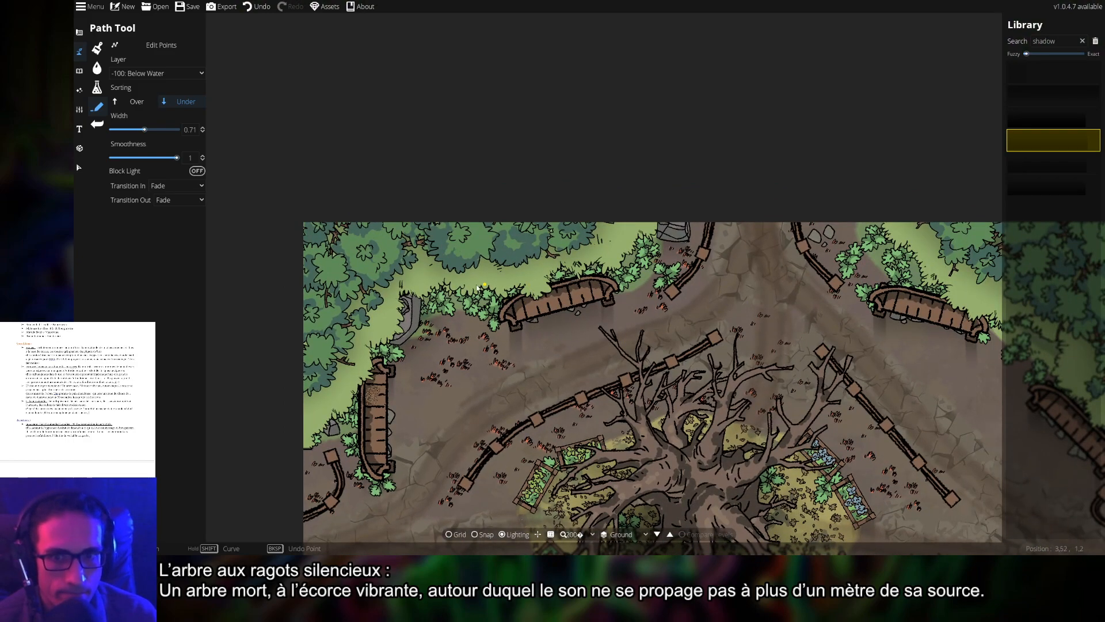
- Draw shadow paths under the grass edge and bushes on both sides of the upper-left bench
scroll(407, 286, "up", 5)
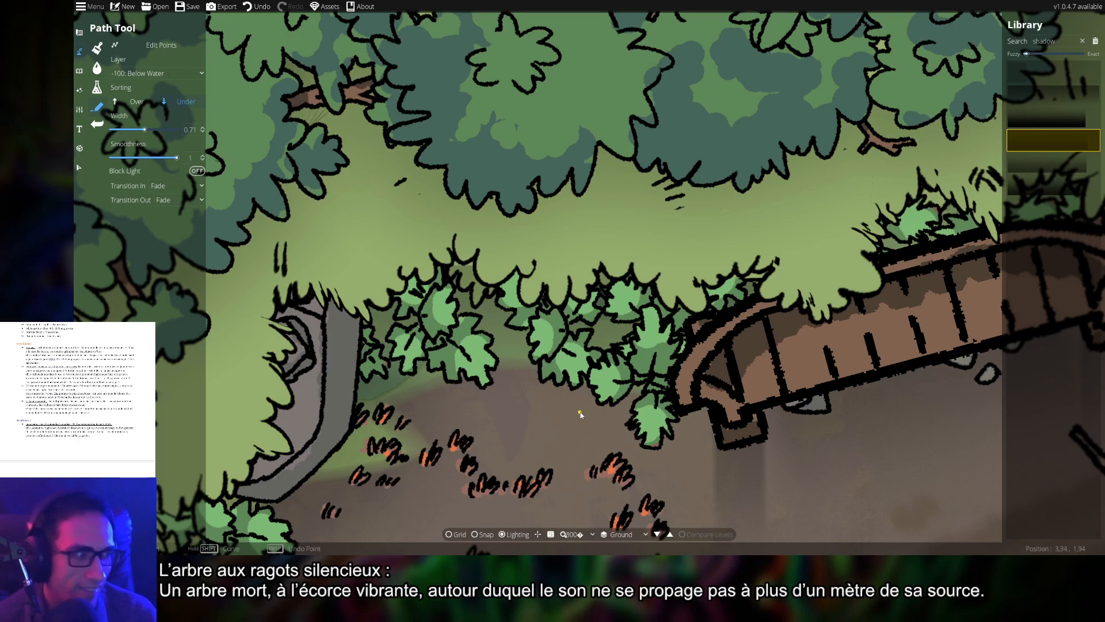
left_click_drag(655, 353, 294, 344)
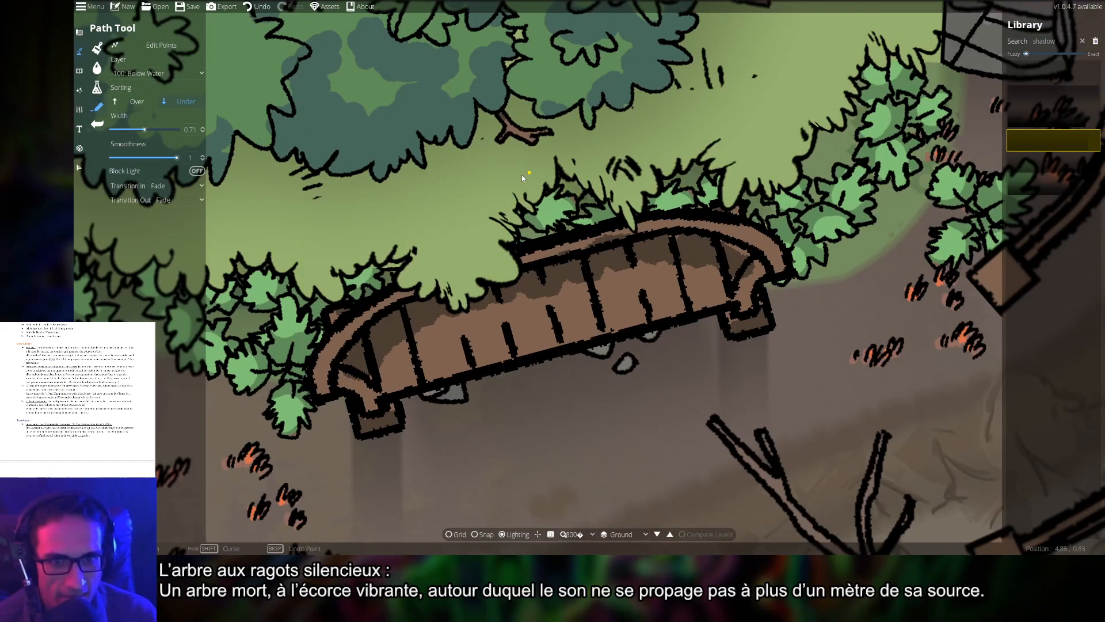
left_click_drag(870, 253, 527, 360)
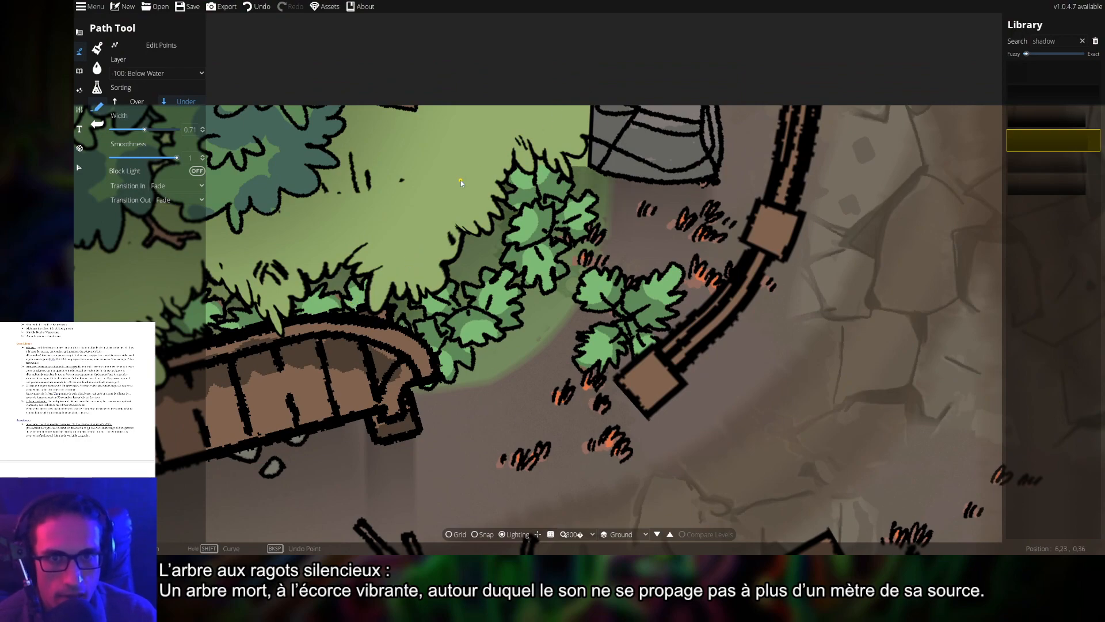
scroll(600, 299, "down", 5)
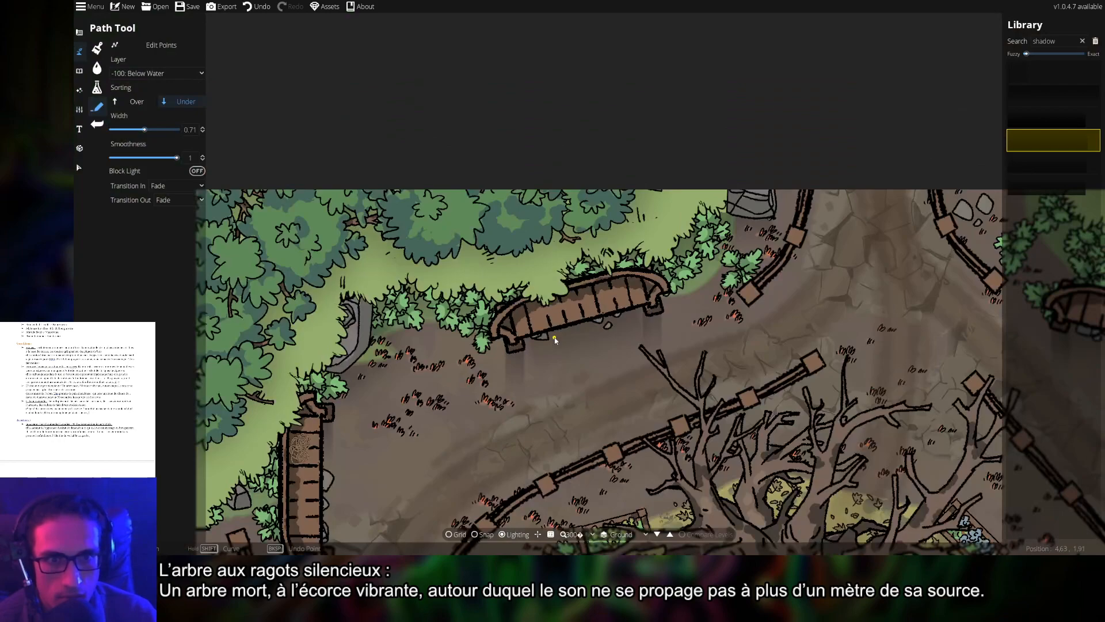
- Undo the last shadow stroke and redraw it along the grass edge behind the upper-left bench
scroll(749, 245, "up", 5)
key("ctrl+z")
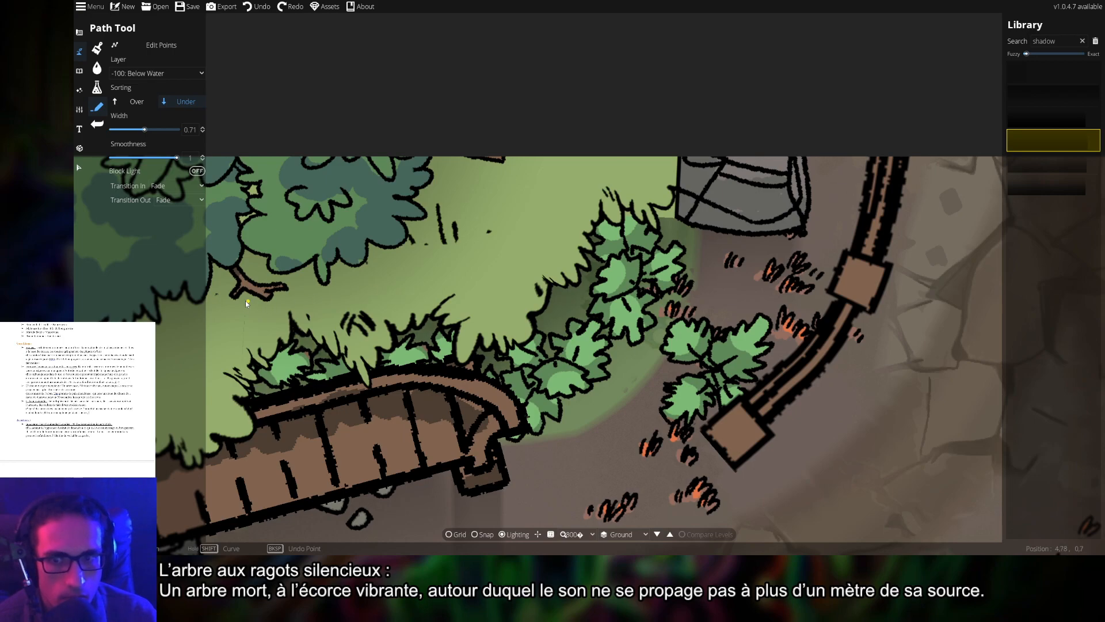
left_click(464, 333)
left_click_drag(214, 447, 751, 326)
scroll(751, 325, "down", 2)
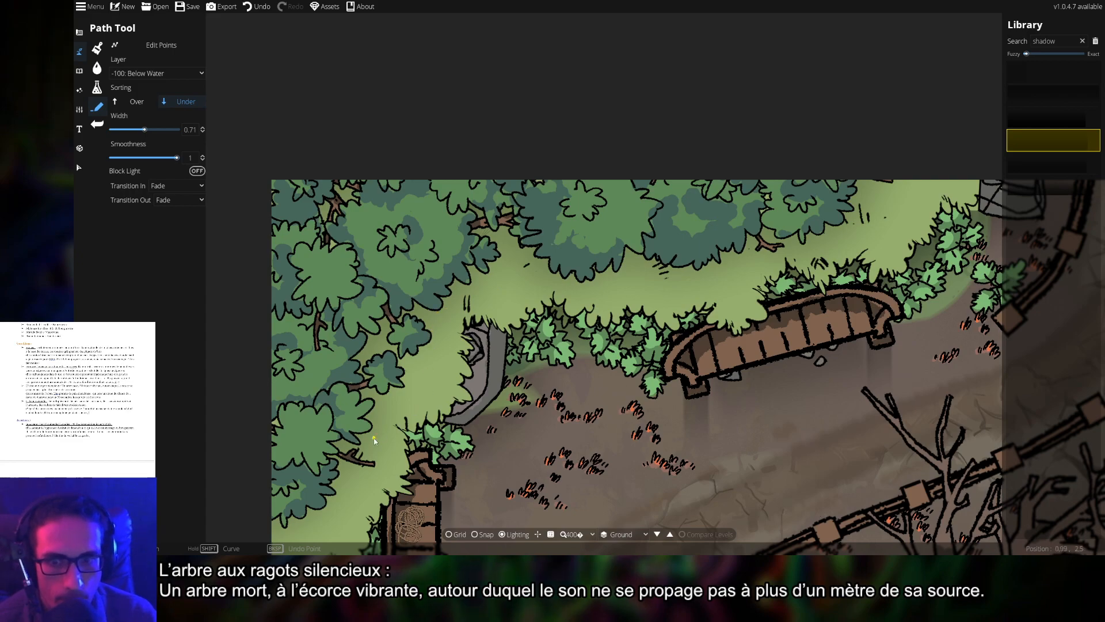
left_click_drag(376, 507, 635, 277)
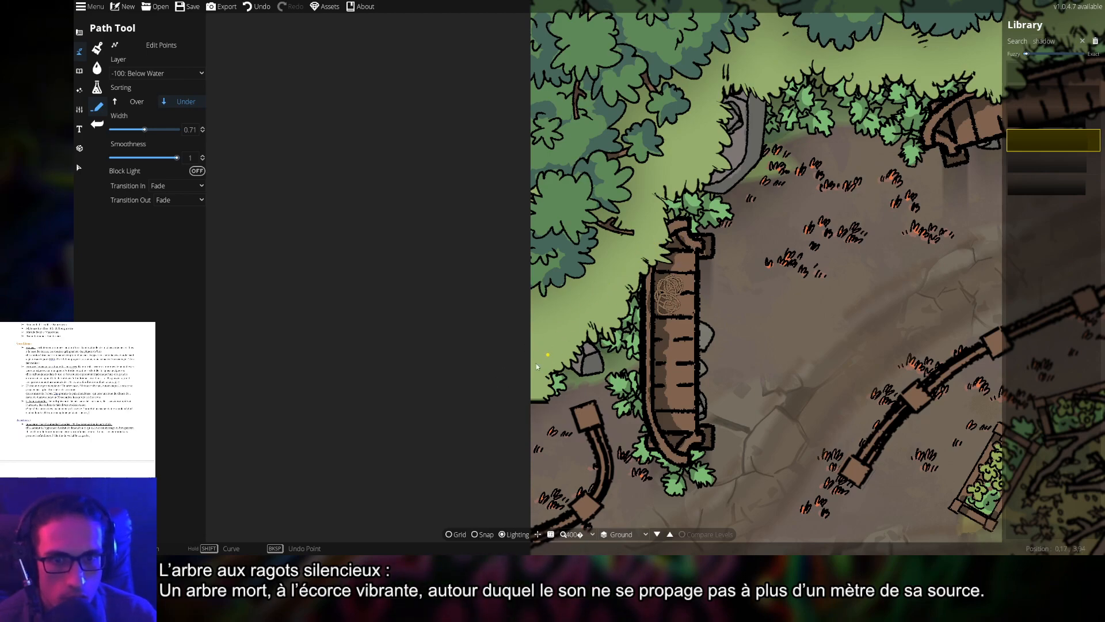
- Draw shadow paths along the grass edge behind and between the two benches at the upper right of the map
left_click_drag(806, 460, 577, 123)
left_click_drag(999, 107, 400, 338)
left_click_drag(991, 131, 657, 303)
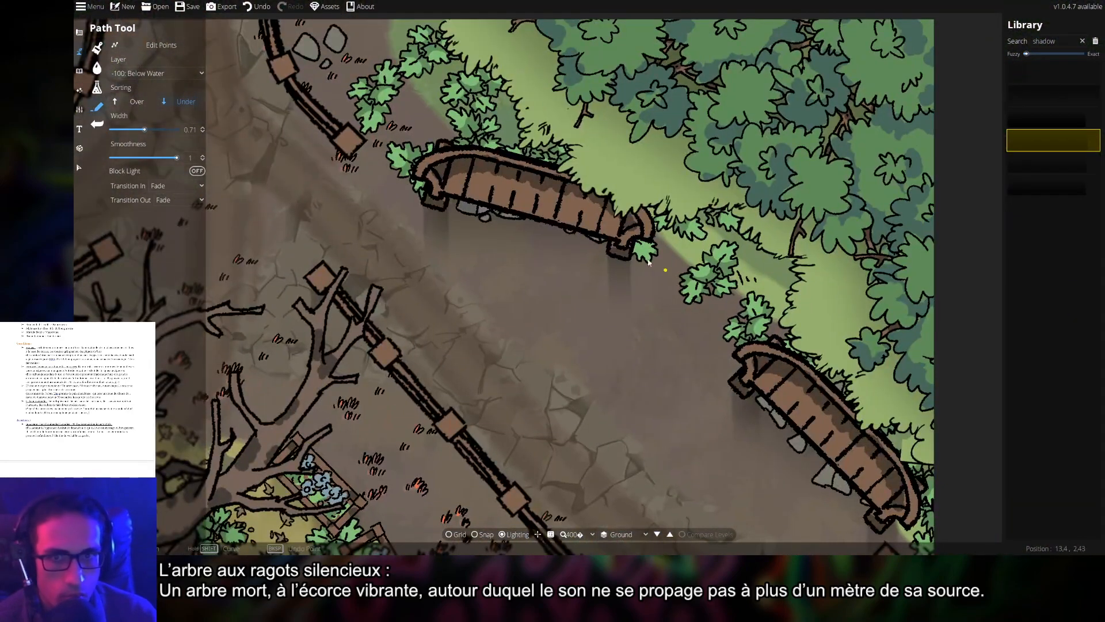
left_click_drag(551, 225, 595, 292)
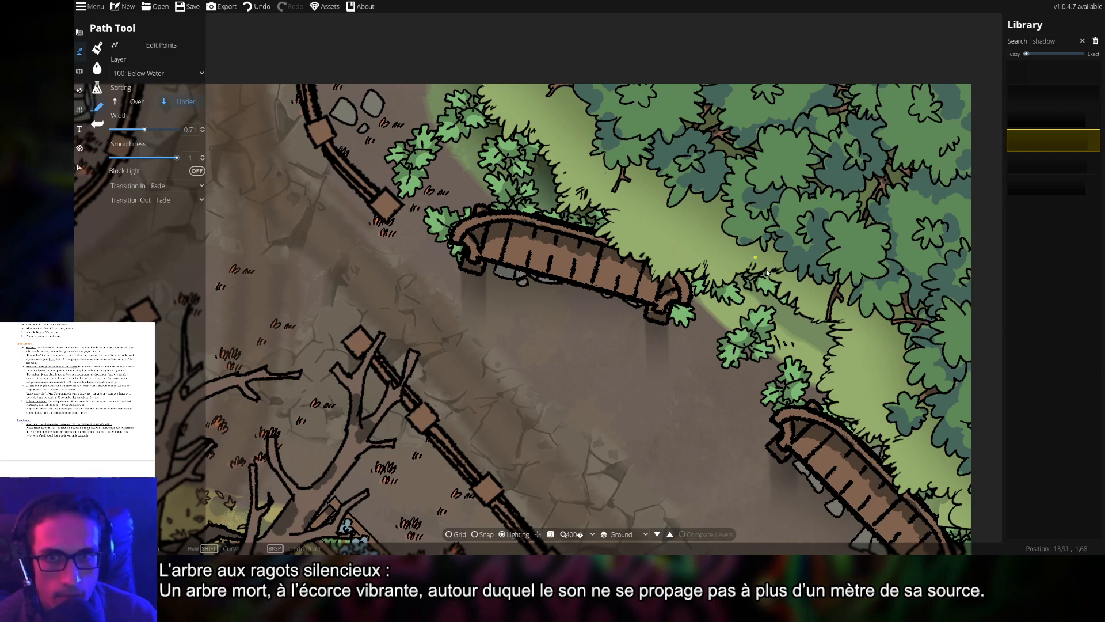
left_click_drag(757, 313, 630, 244)
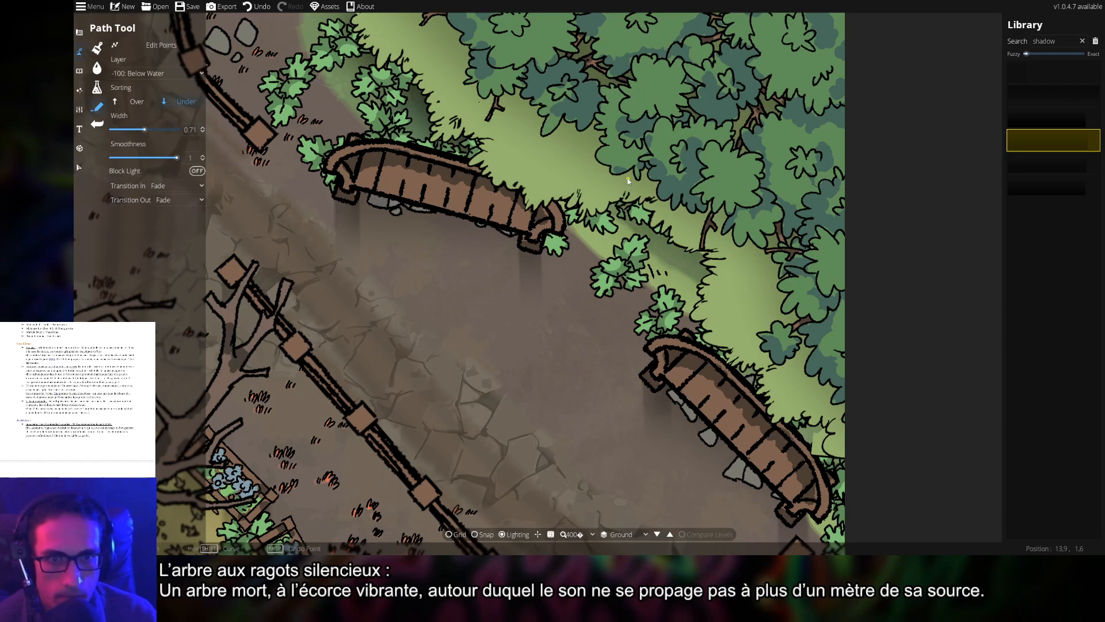
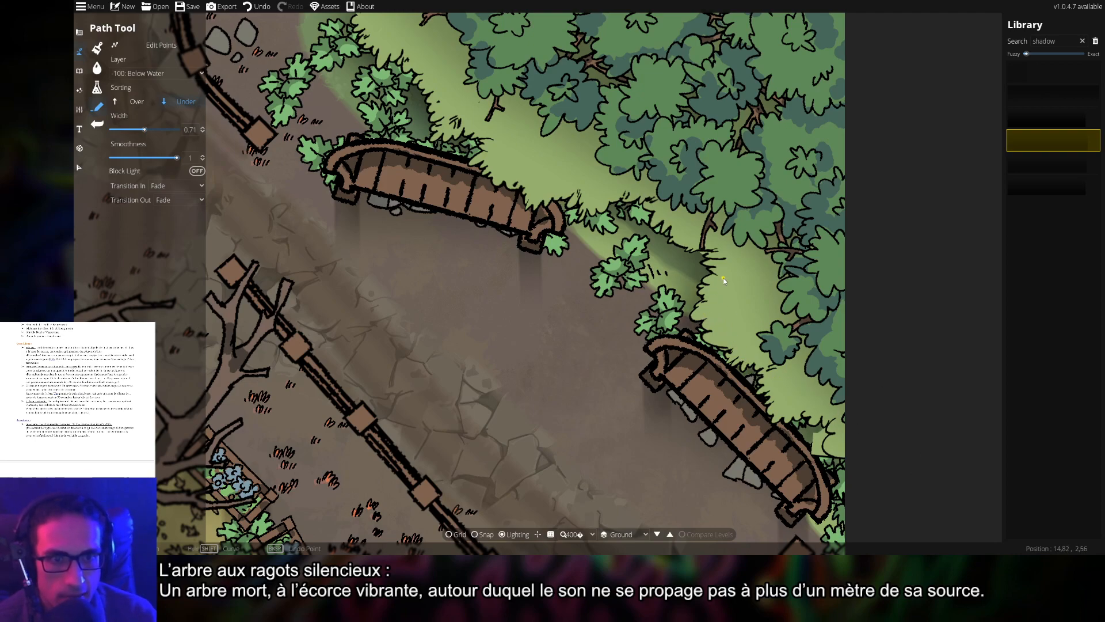
- Examine the shadows around the upper-right benches and across the whole map
scroll(727, 403, "up", 2)
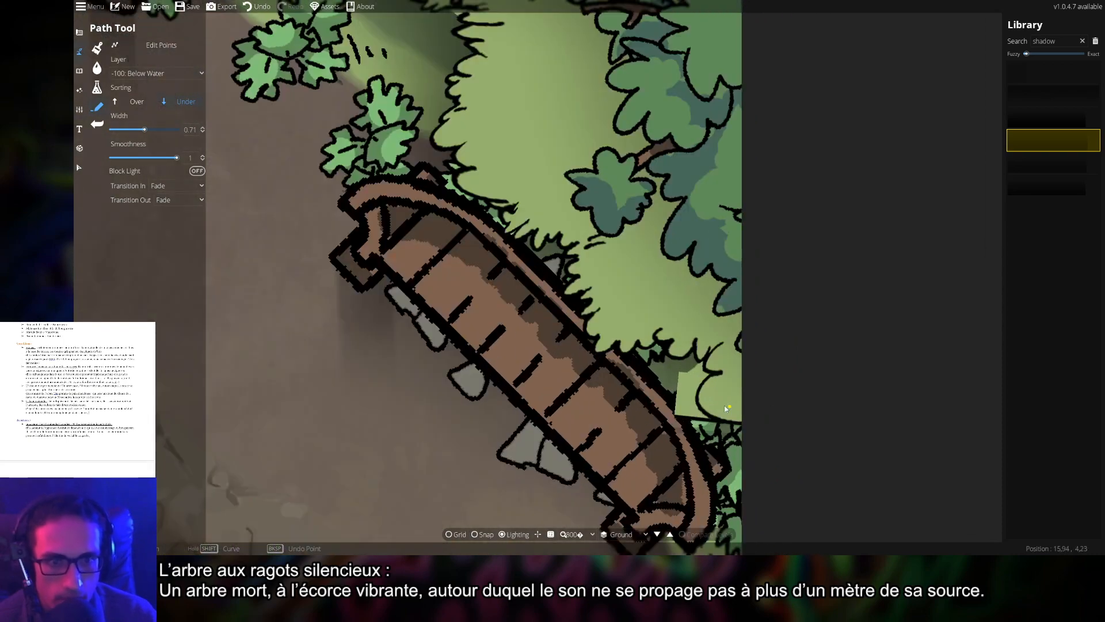
left_click_drag(361, 227, 530, 330)
left_click_drag(491, 265, 605, 378)
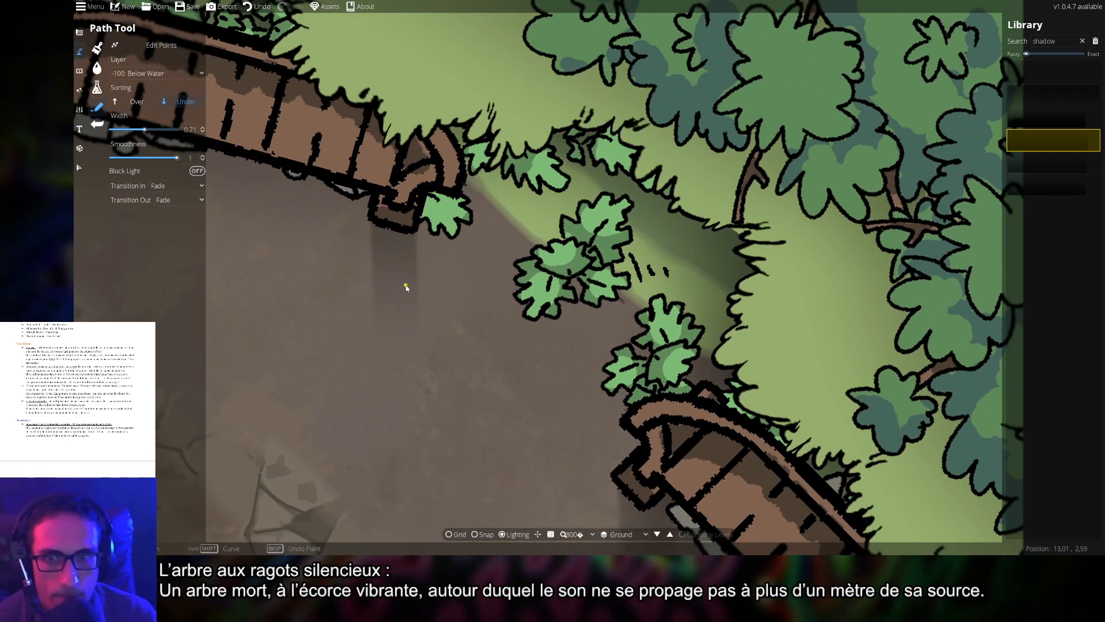
scroll(405, 287, "down", 5)
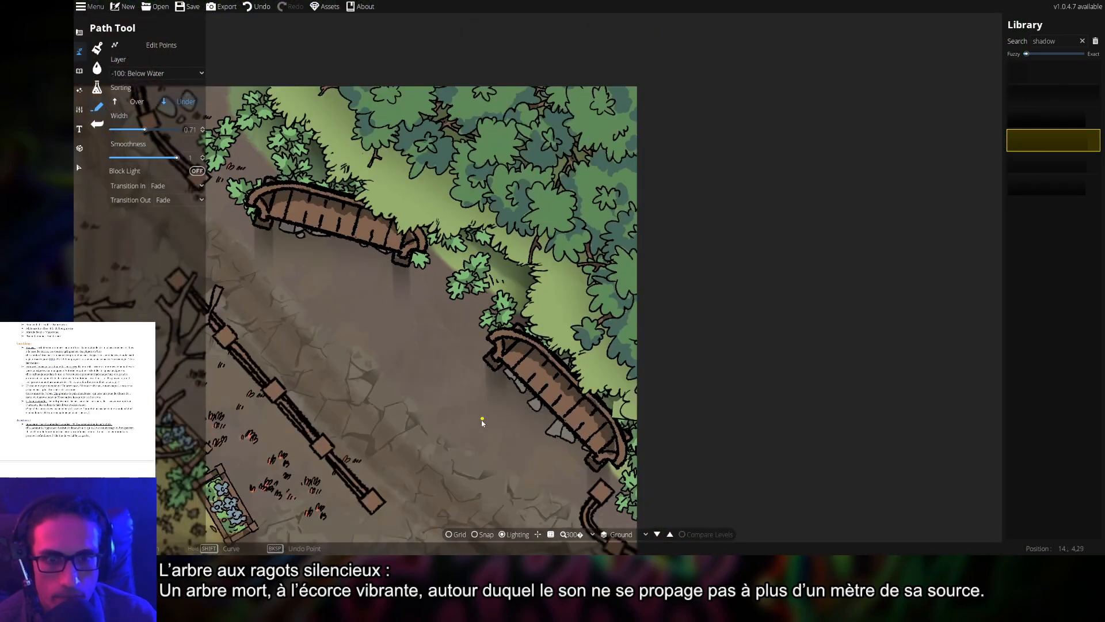
scroll(635, 394, "up", 1)
left_click_drag(635, 393, 630, 284)
left_click_drag(548, 325, 778, 289)
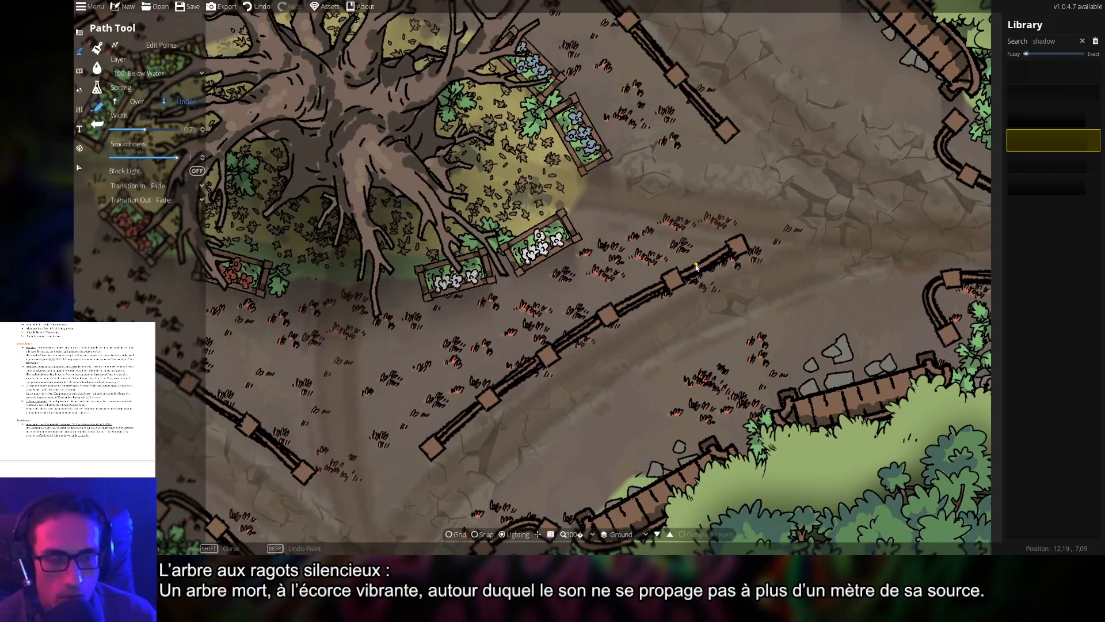
scroll(696, 266, "down", 2)
left_click_drag(706, 263, 734, 291)
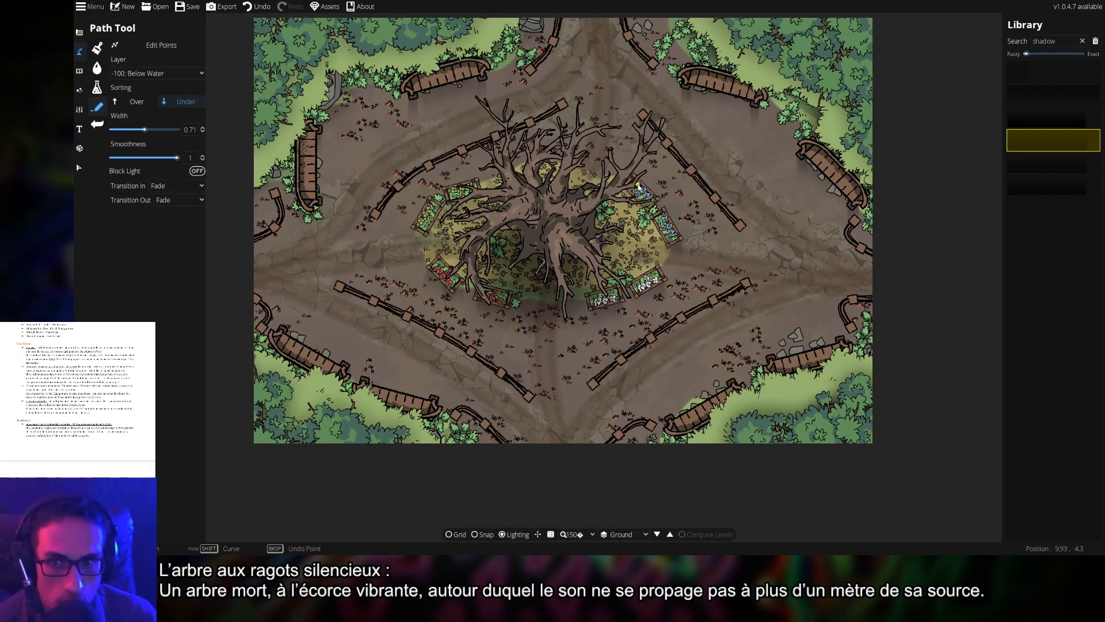
left_click_drag(680, 193, 699, 248)
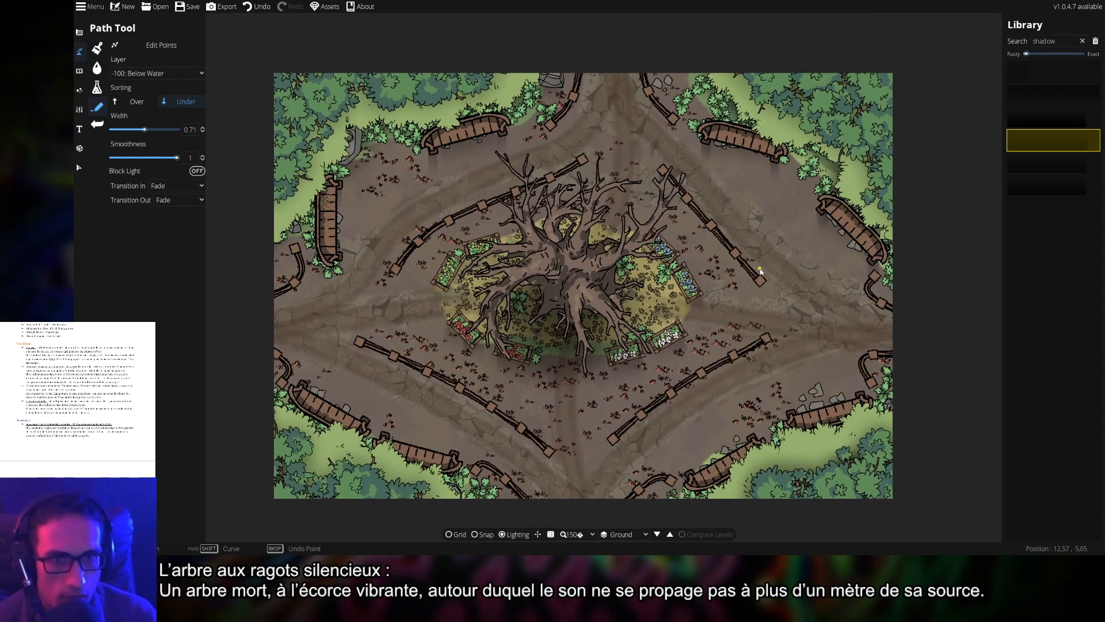
- Try a shadow path beside the fence left of the top path entrance and undo it
left_click_drag(654, 137, 649, 276)
scroll(600, 222, "up", 6)
left_click_drag(539, 282, 629, 148)
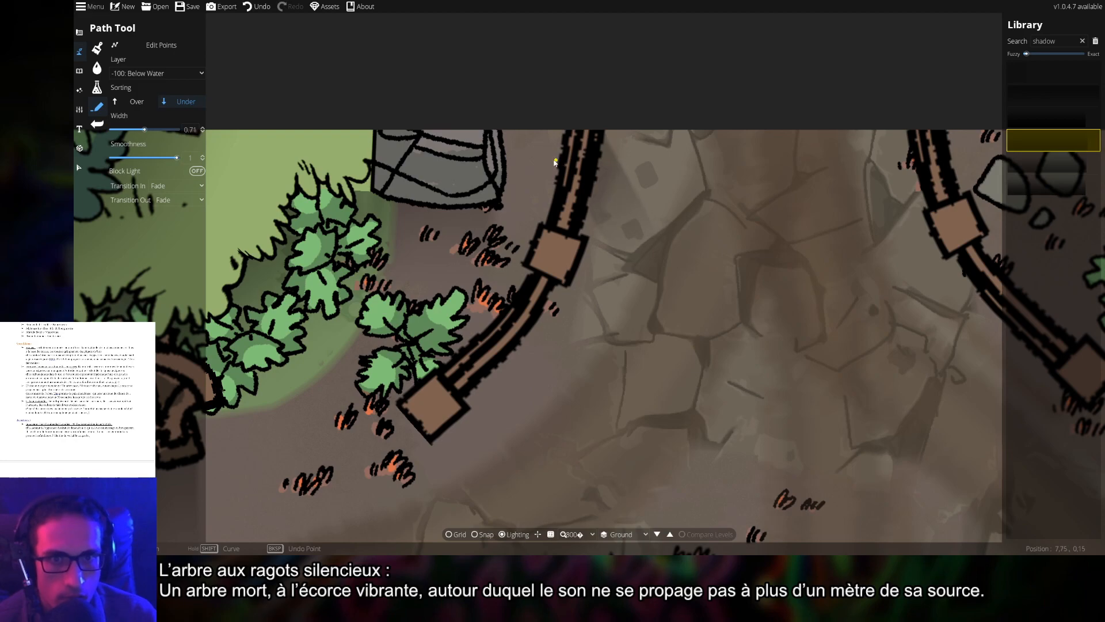
left_click(569, 132)
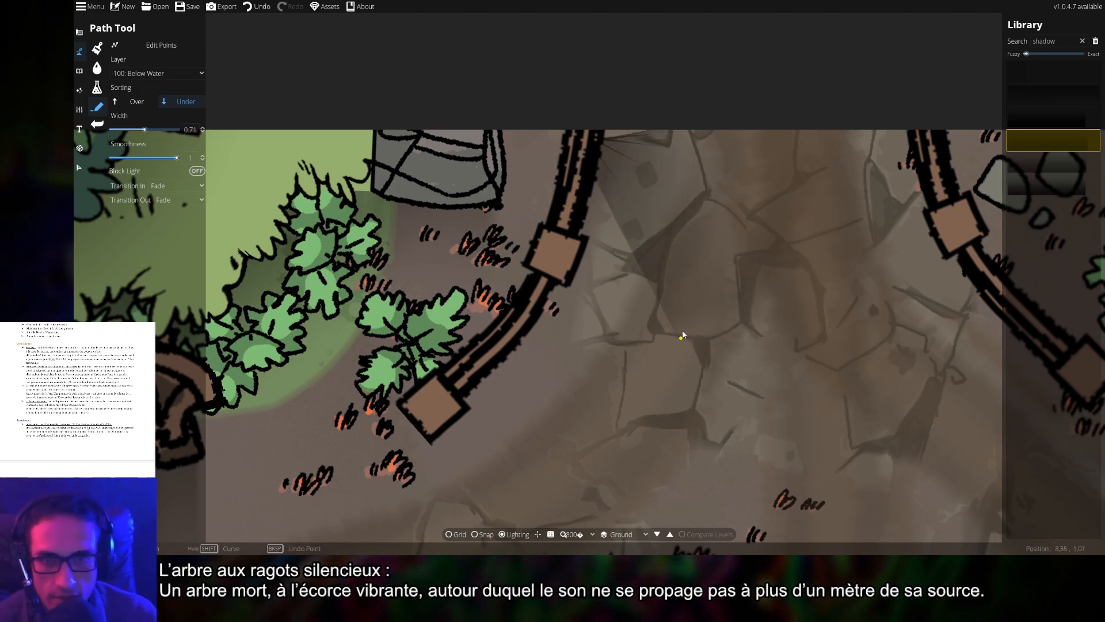
key("ctrl+z")
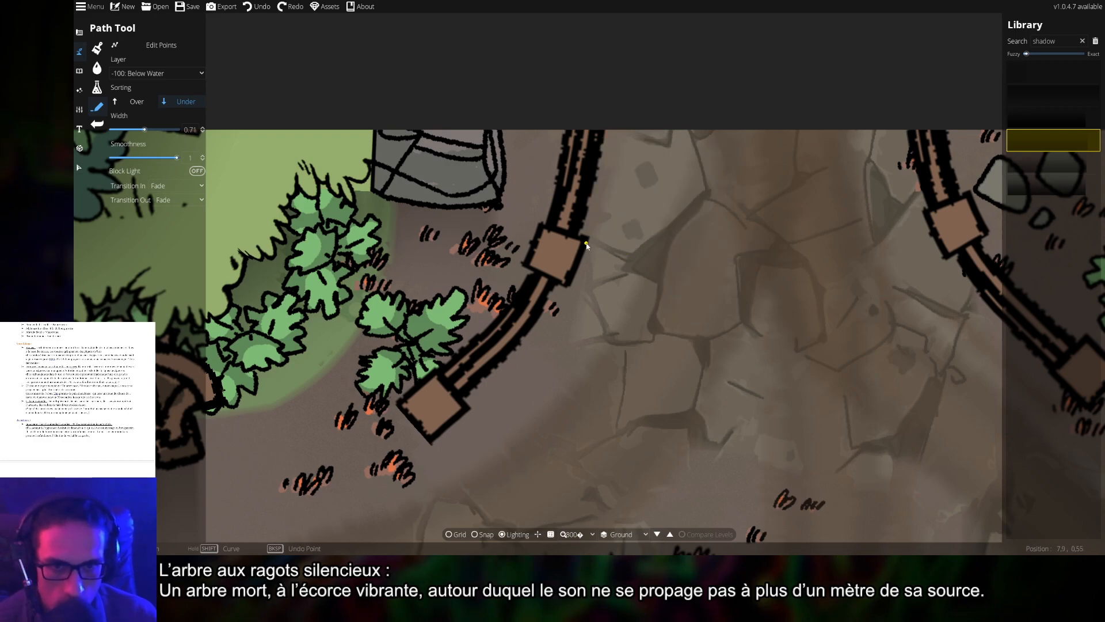
- Try shadow paths under the two fence posts left of the top path entrance and undo them
left_click(527, 263)
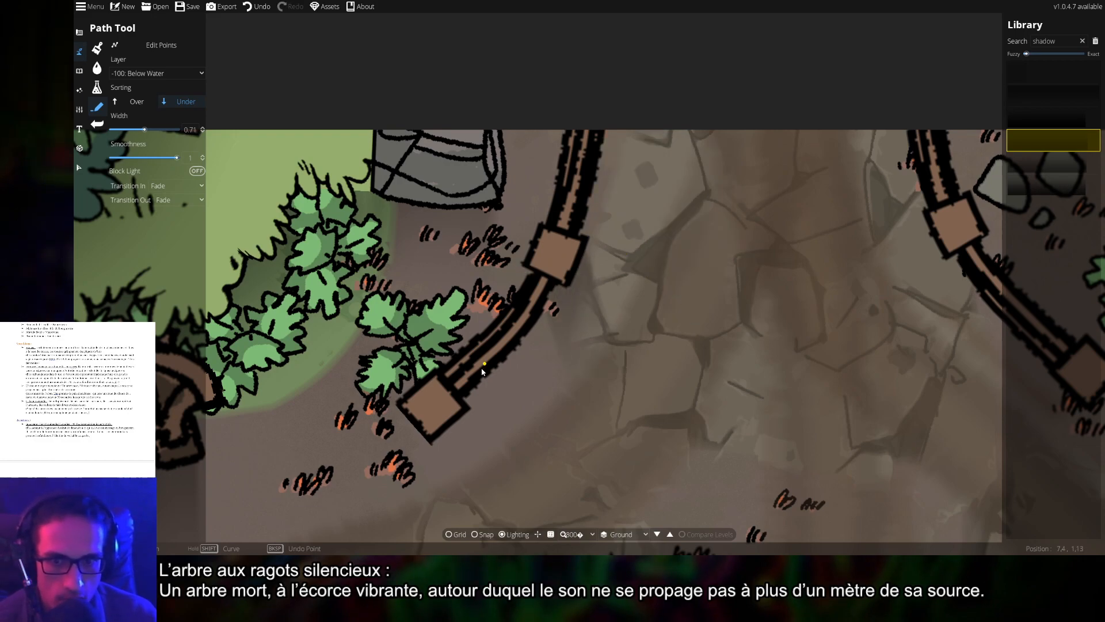
left_click(466, 411)
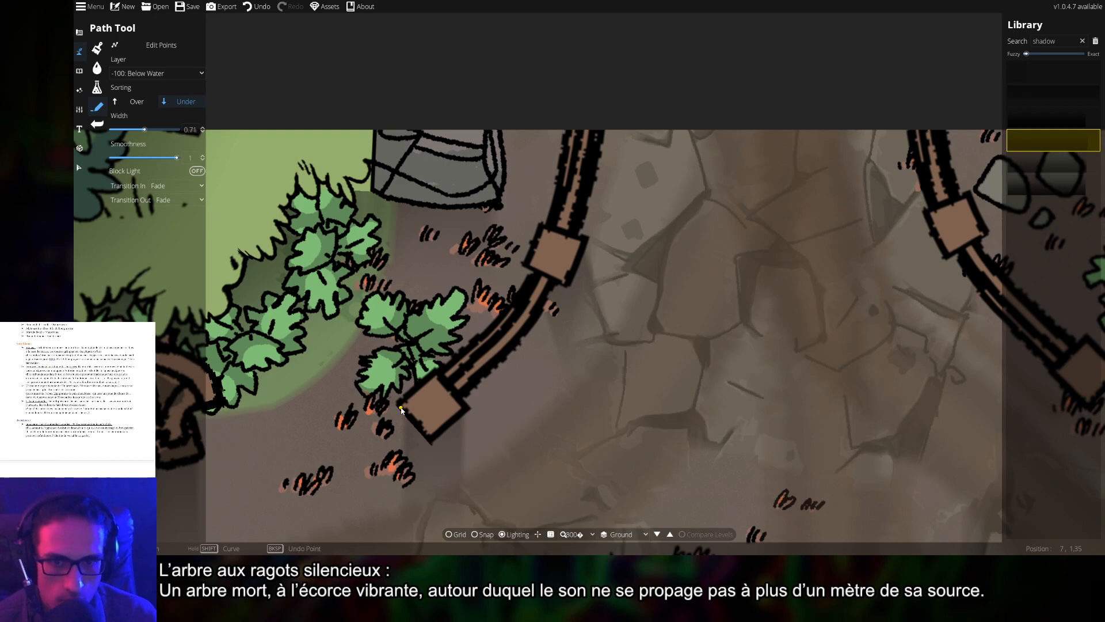
scroll(743, 377, "down", 5)
key("ctrl+z")
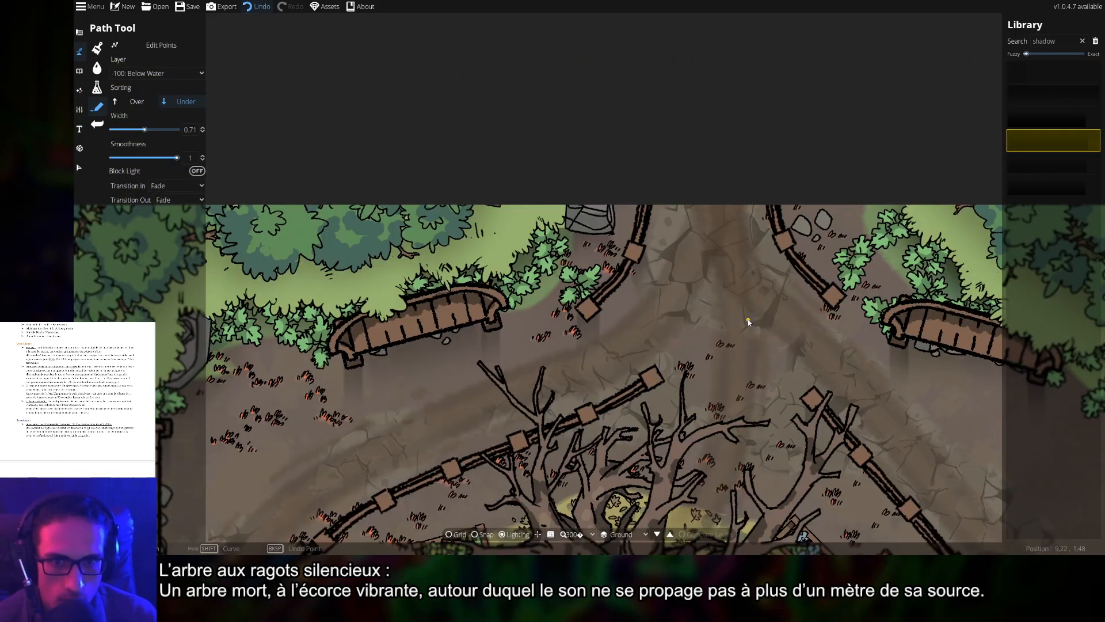
- Draw shadow paths below the two fence posts left of the top path entrance and save the map
scroll(668, 274, "up", 5)
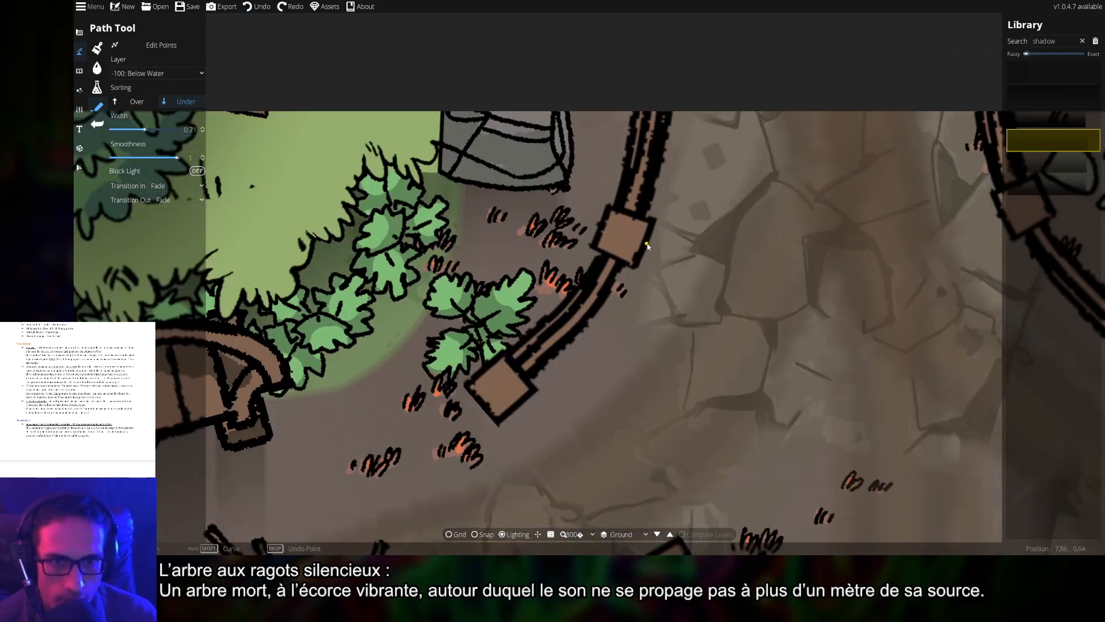
left_click(632, 244)
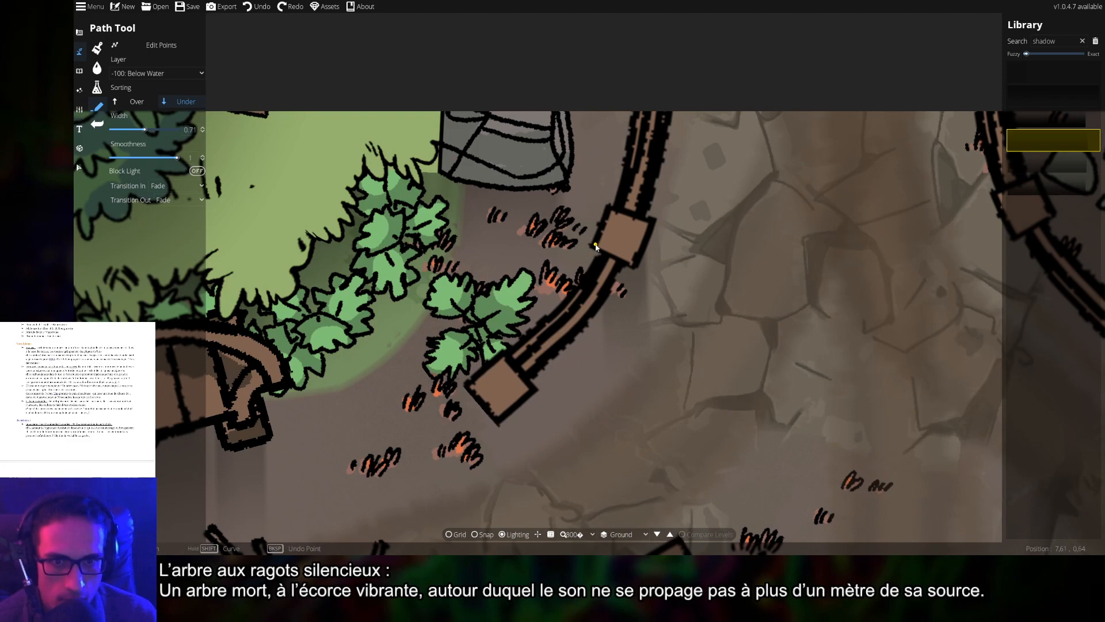
left_click(528, 392)
left_click_drag(931, 273, 607, 302)
key("ctrl+s")
- Draw shadow paths below the upper two posts of the fence to the right of the dead tree
left_click(733, 242)
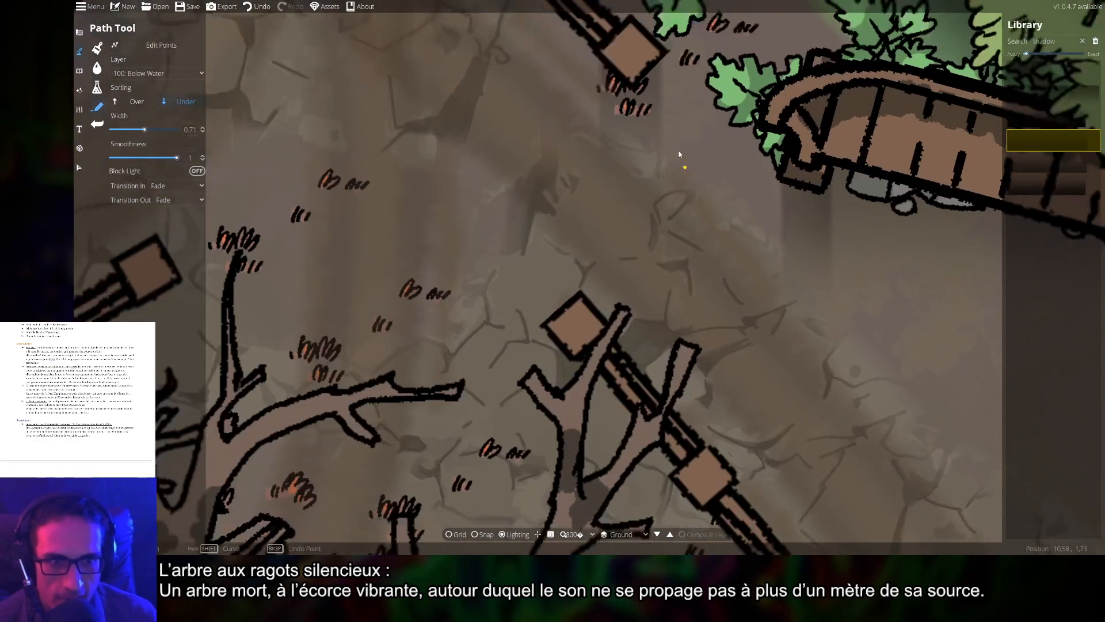
left_click_drag(608, 340, 601, 322)
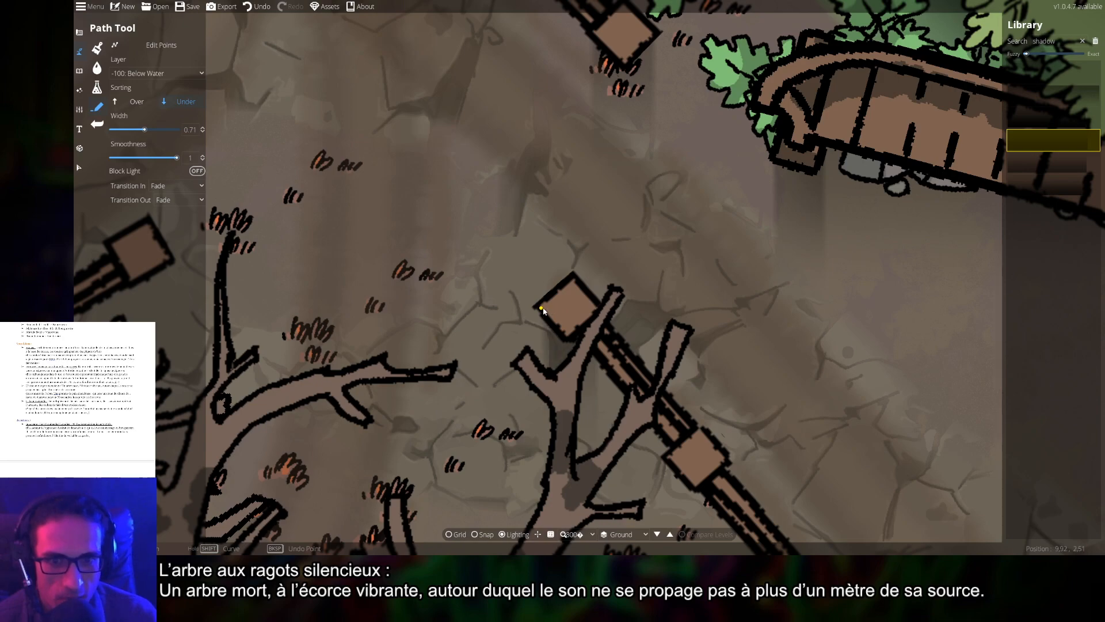
left_click_drag(869, 428, 810, 277)
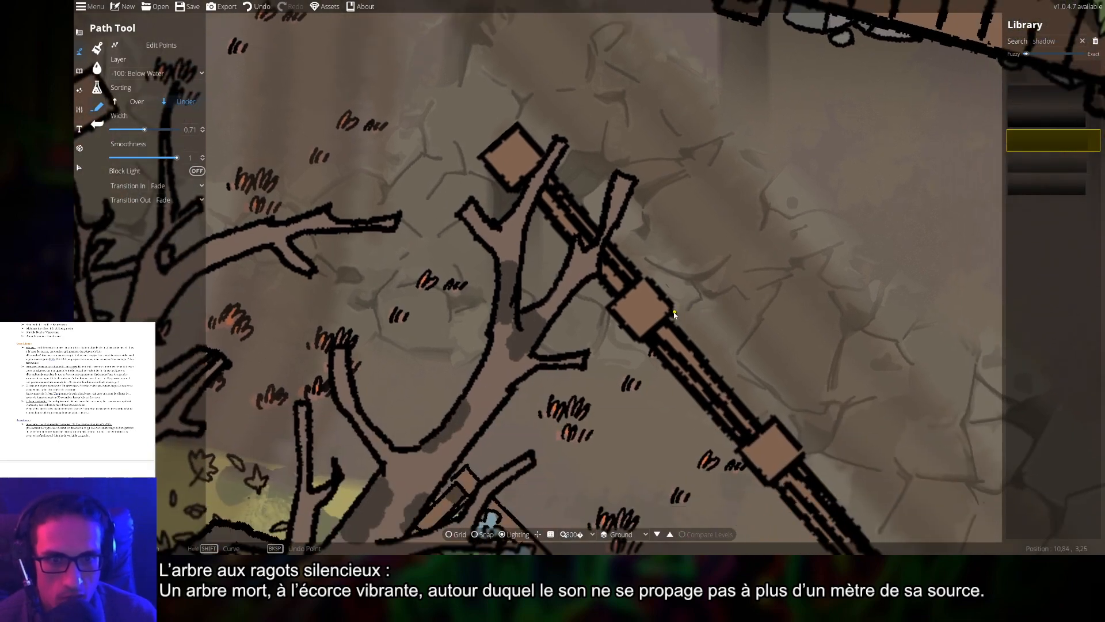
left_click(675, 313)
left_click(613, 311)
right_click(612, 311)
- Draw shadow paths below the lower three posts of the fence to the right of the dead tree
left_click_drag(791, 443, 724, 306)
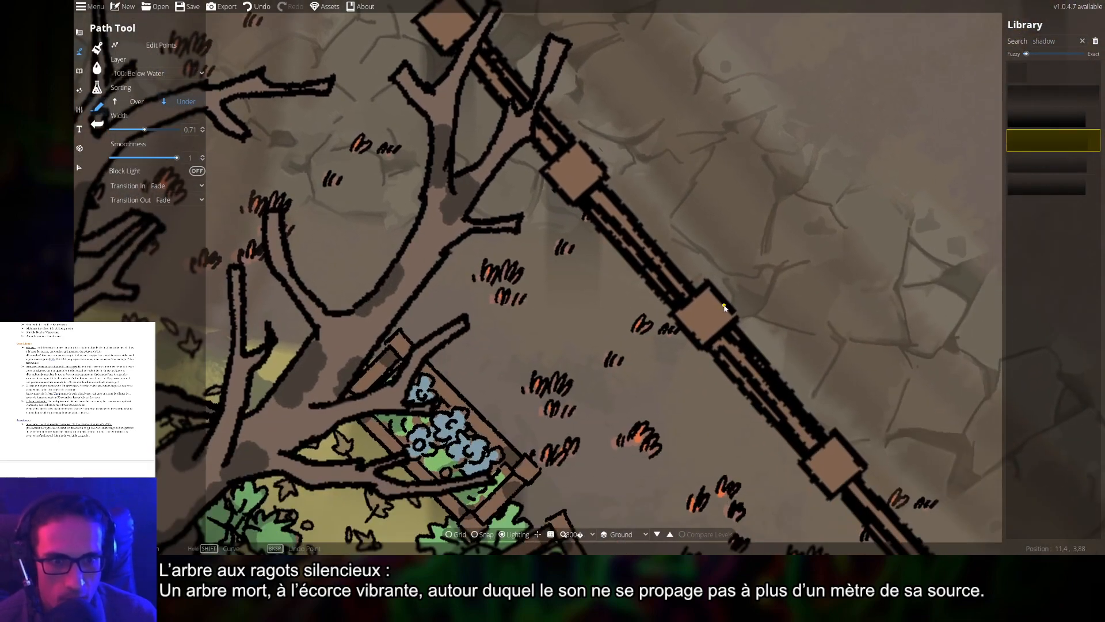
left_click(736, 326)
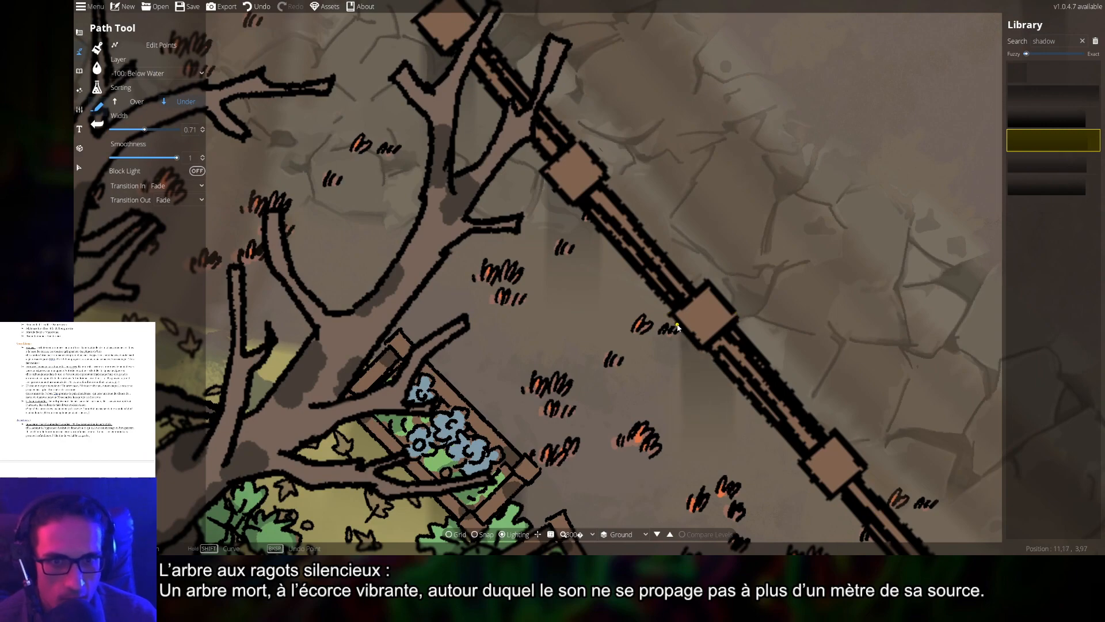
left_click_drag(858, 440, 755, 296)
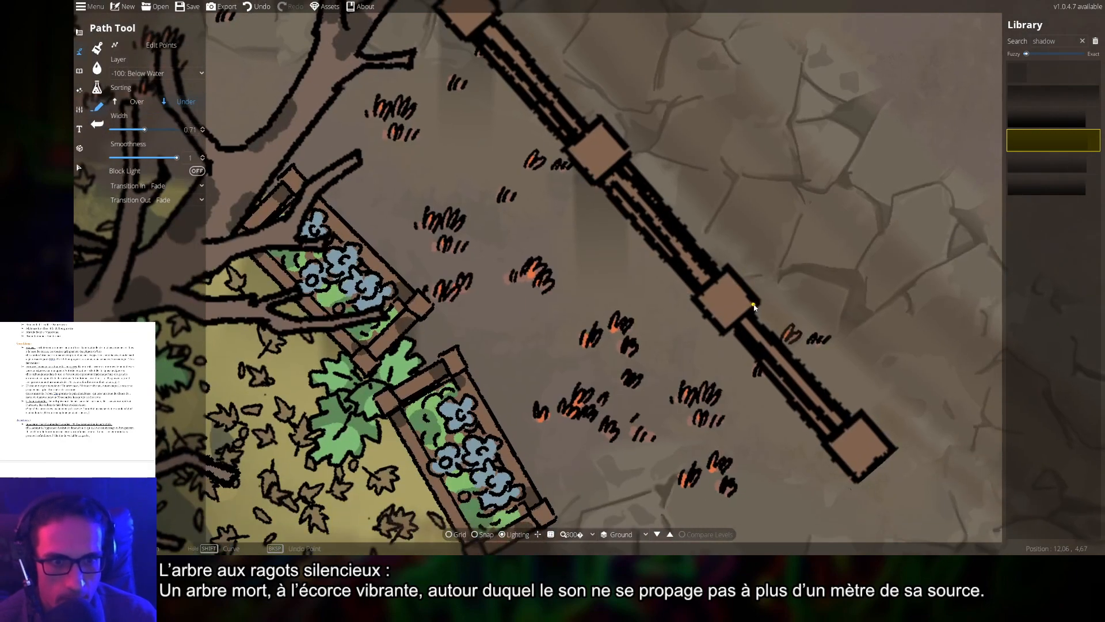
left_click(756, 304)
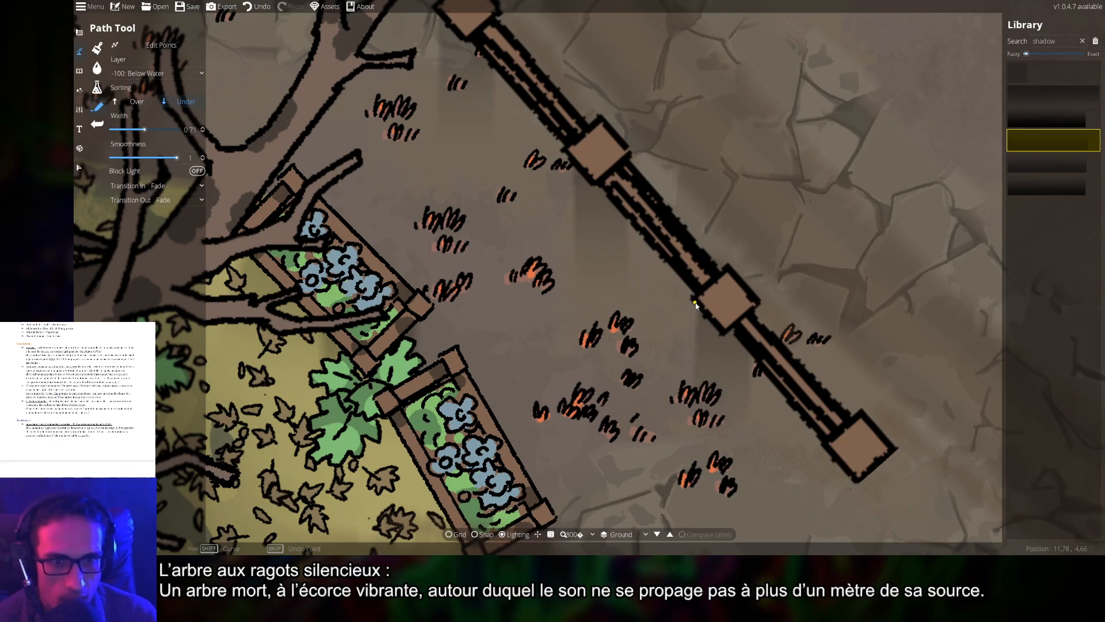
left_click_drag(849, 401, 814, 299)
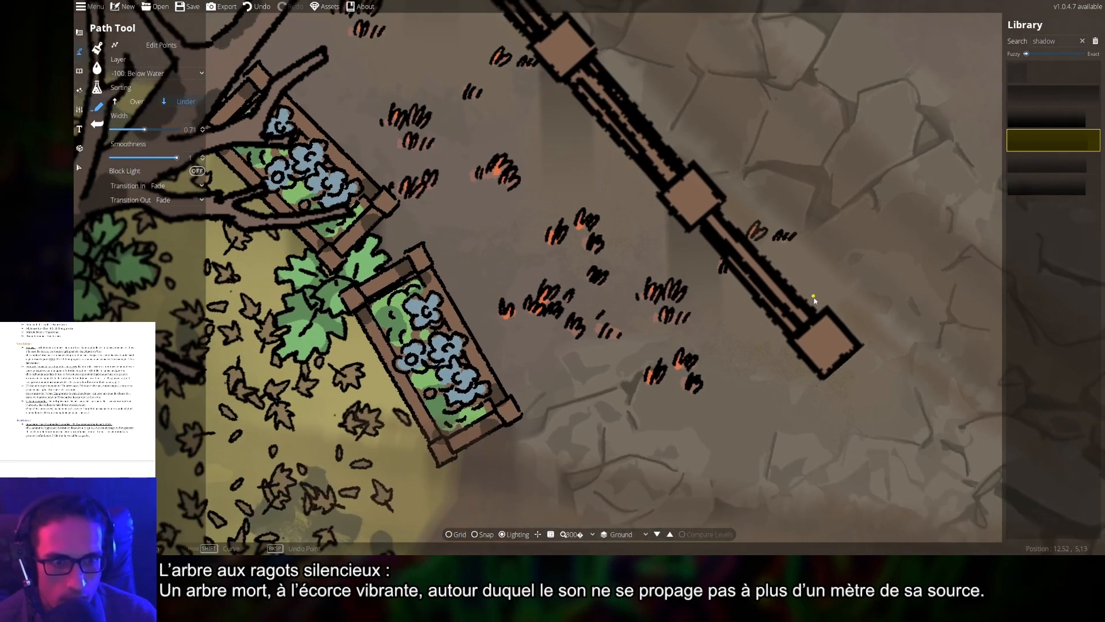
left_click(861, 345)
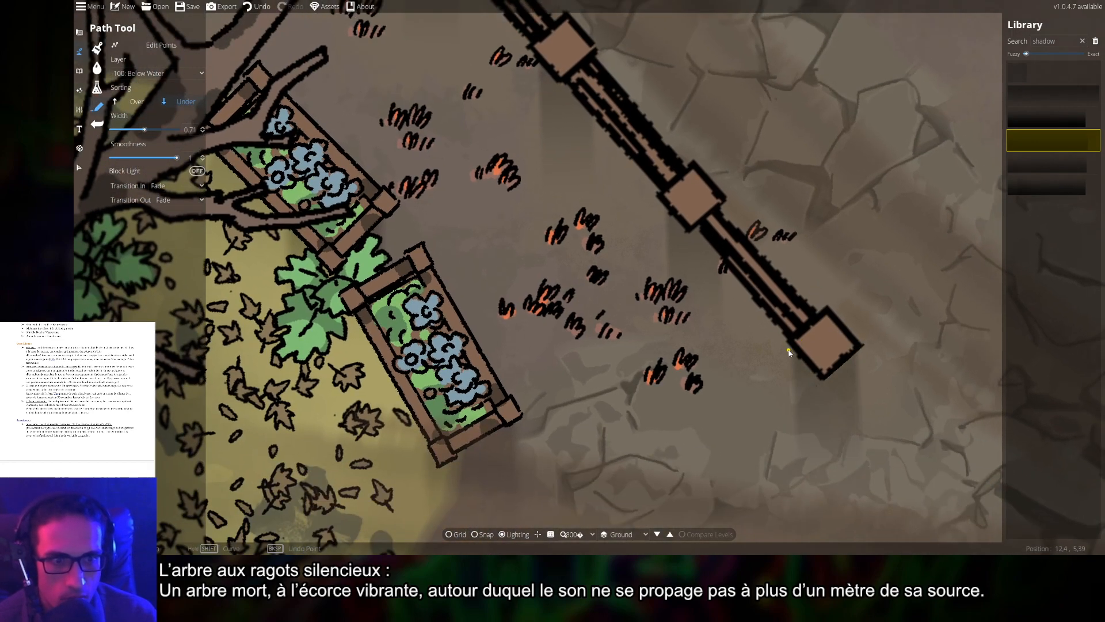
left_click_drag(830, 406, 814, 183)
- Draw shadow paths below the four posts of the two curved fences at the map's right edge
scroll(794, 230, "down", 5)
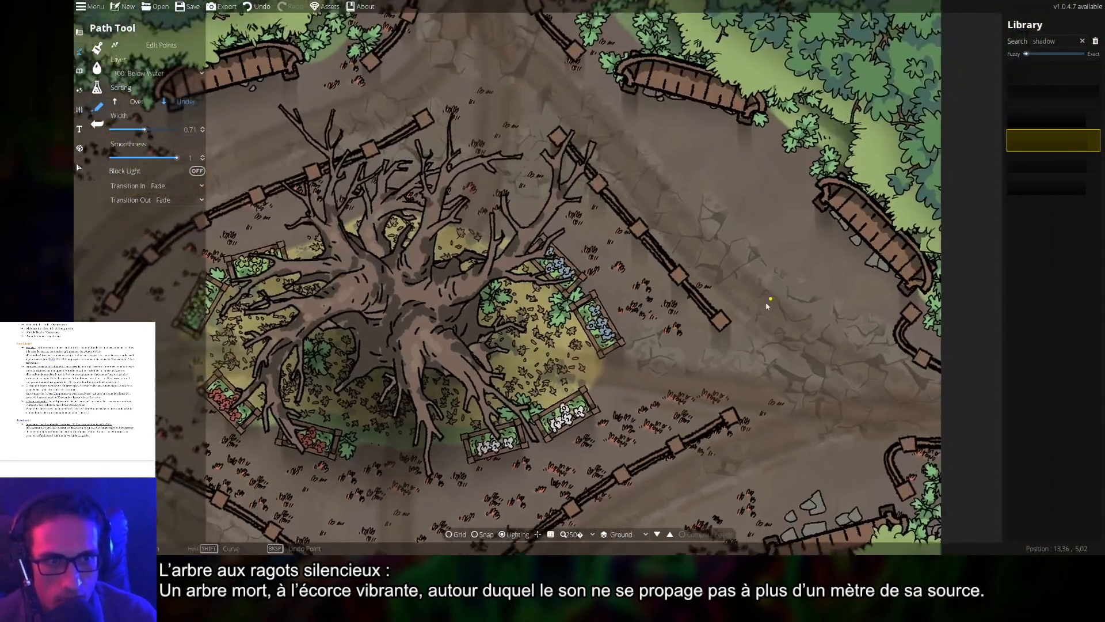
left_click_drag(767, 306, 682, 263)
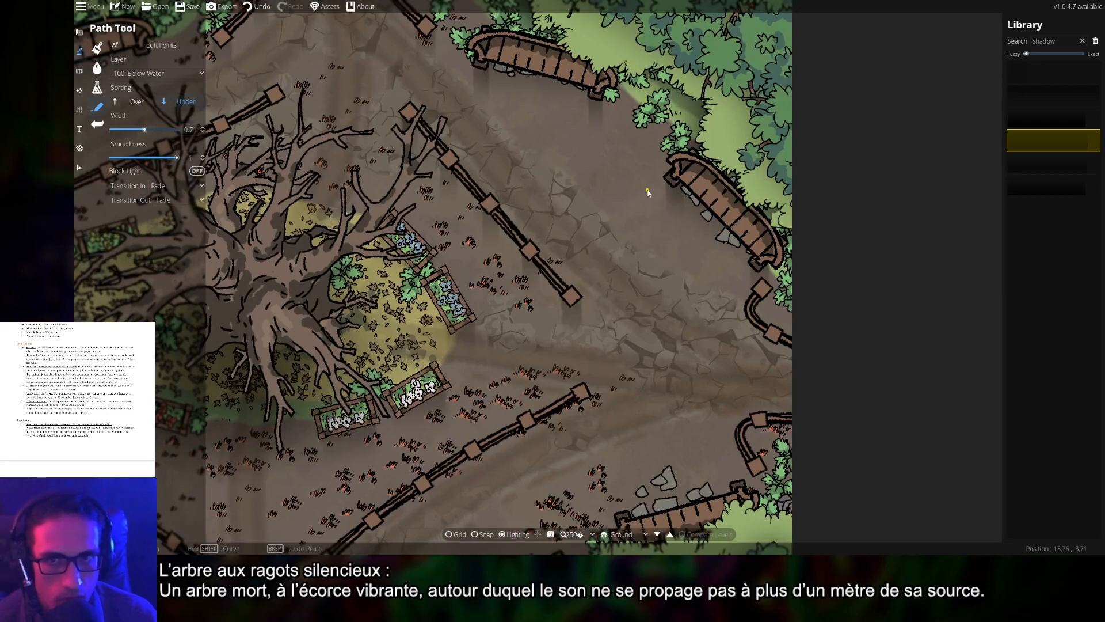
left_click_drag(737, 292, 614, 275)
scroll(721, 282, "up", 5)
left_click_drag(542, 258, 632, 283)
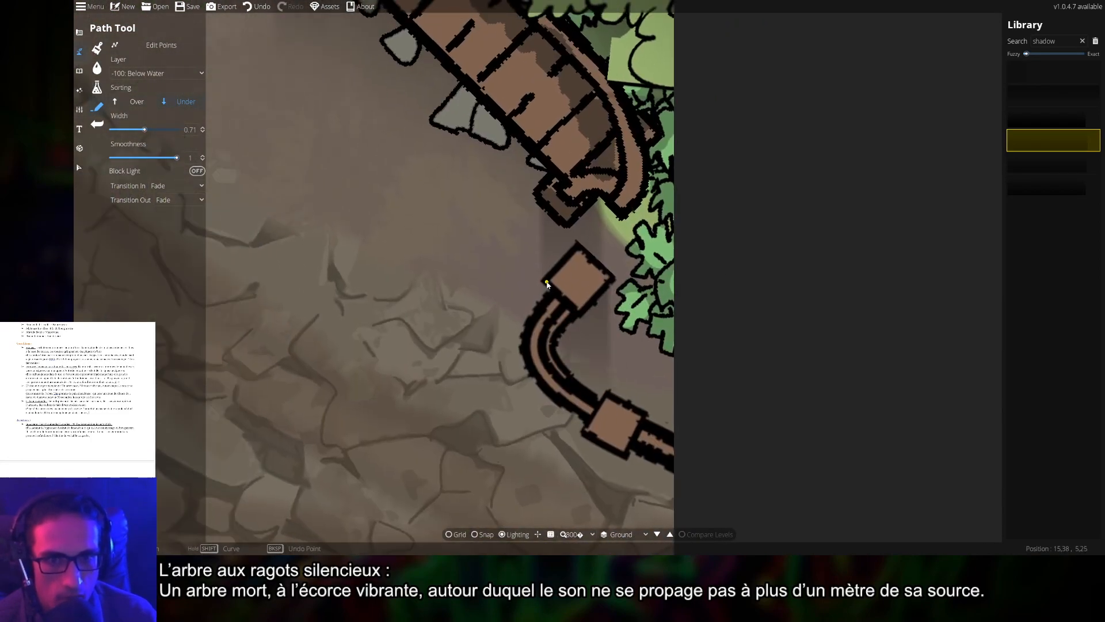
left_click_drag(714, 377, 724, 262)
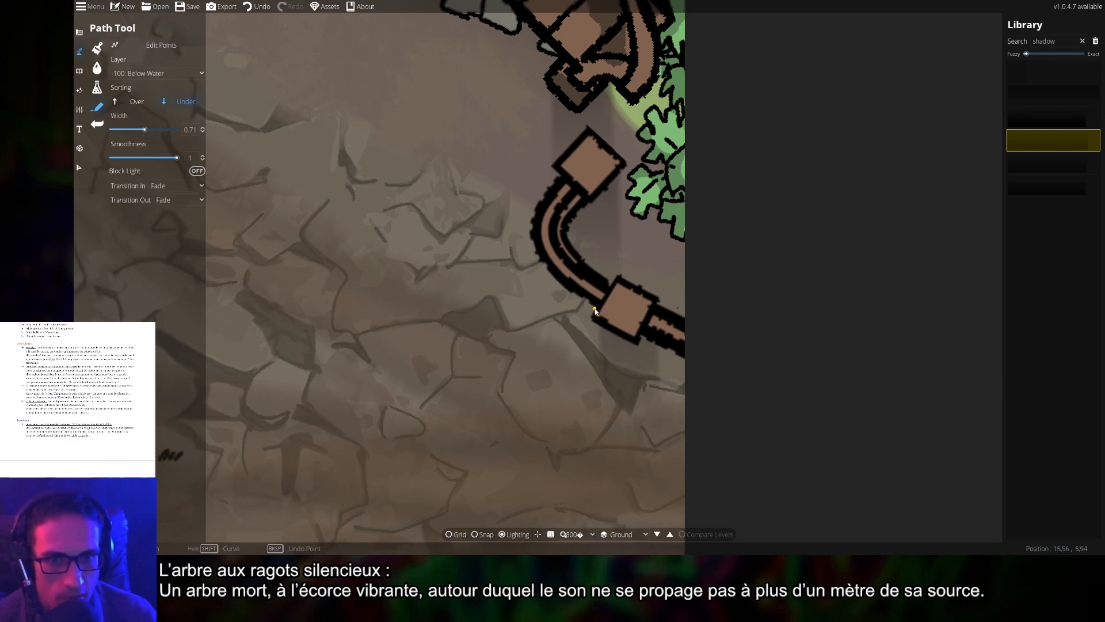
left_click_drag(695, 461, 792, 167)
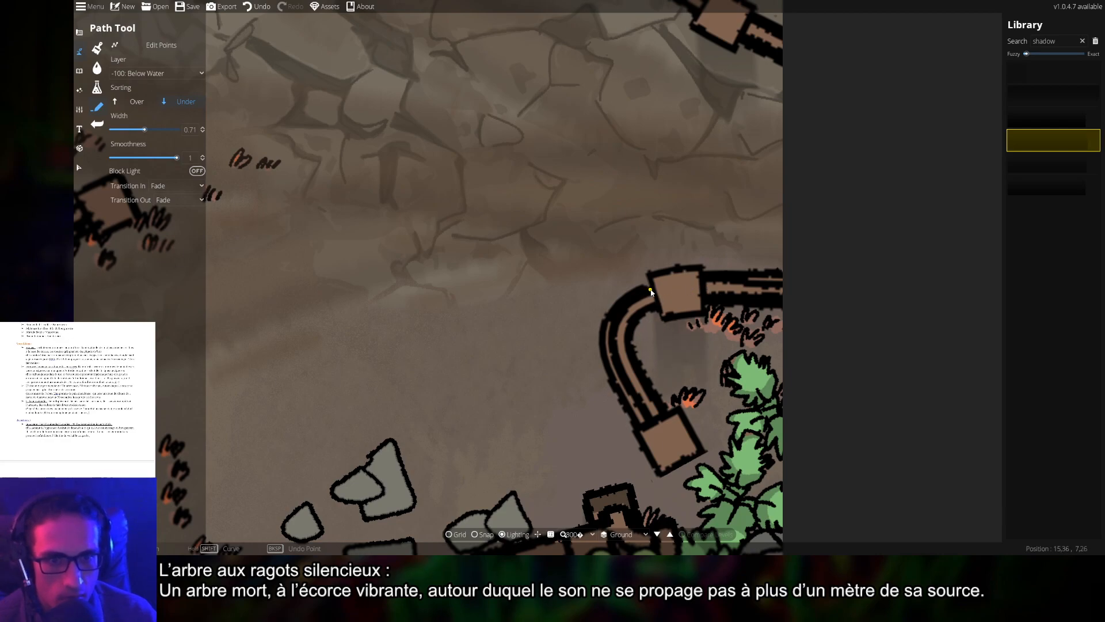
left_click_drag(686, 379, 707, 275)
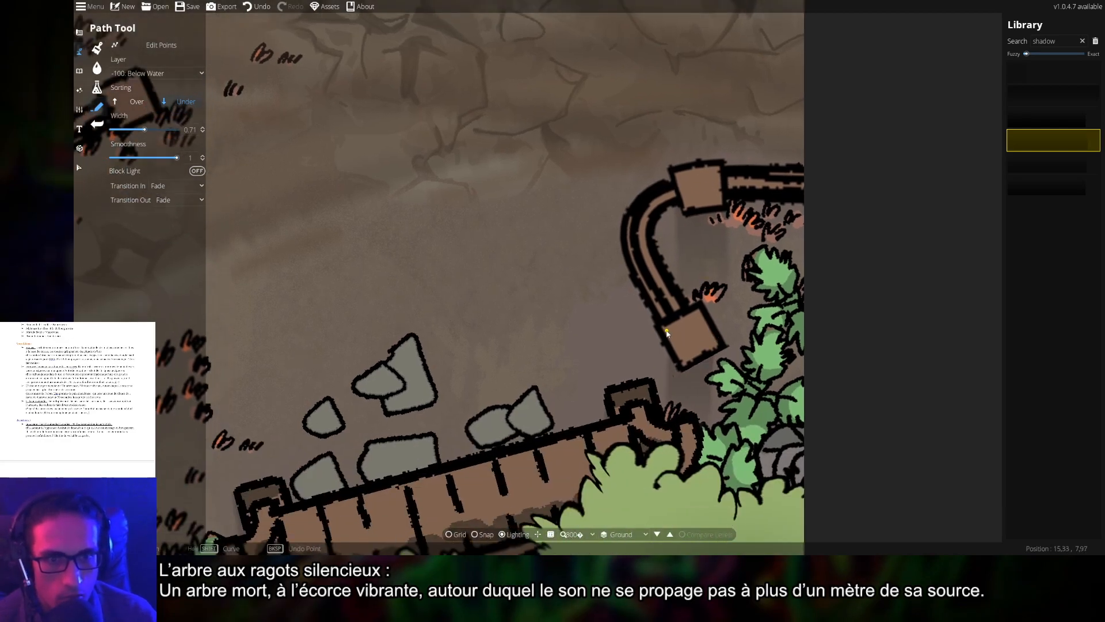
- Draw shadow paths below the two uppermost posts of the long fence to the lower right of the dead tree
left_click_drag(501, 355, 871, 190)
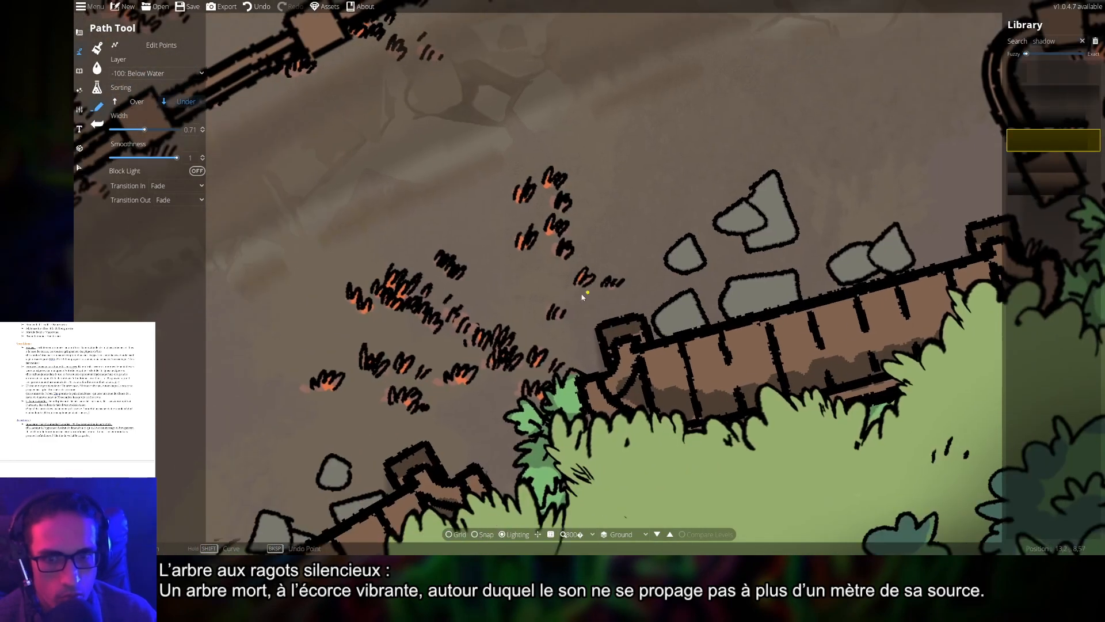
left_click_drag(548, 306, 681, 226)
left_click_drag(525, 234, 799, 288)
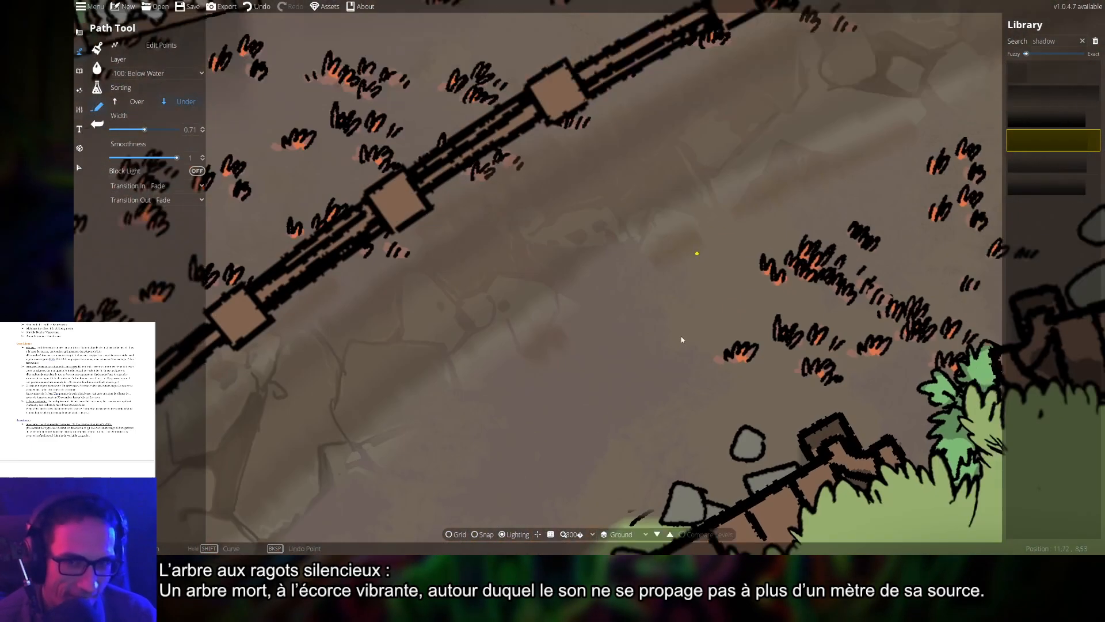
left_click_drag(822, 47, 686, 340)
left_click_drag(817, 224, 750, 294)
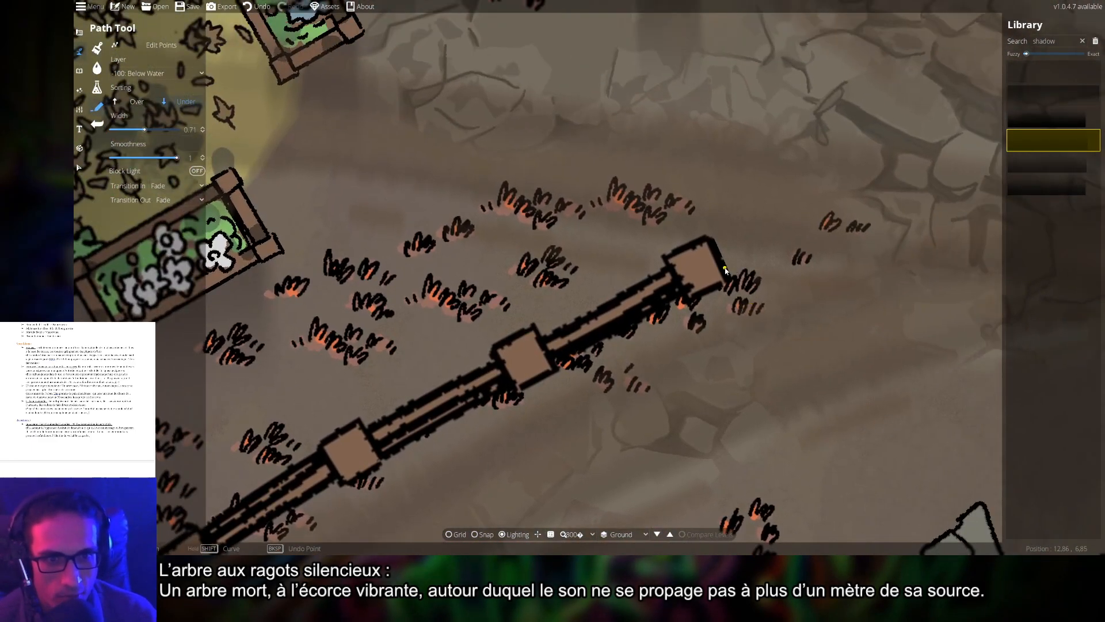
left_click_drag(588, 368, 644, 339)
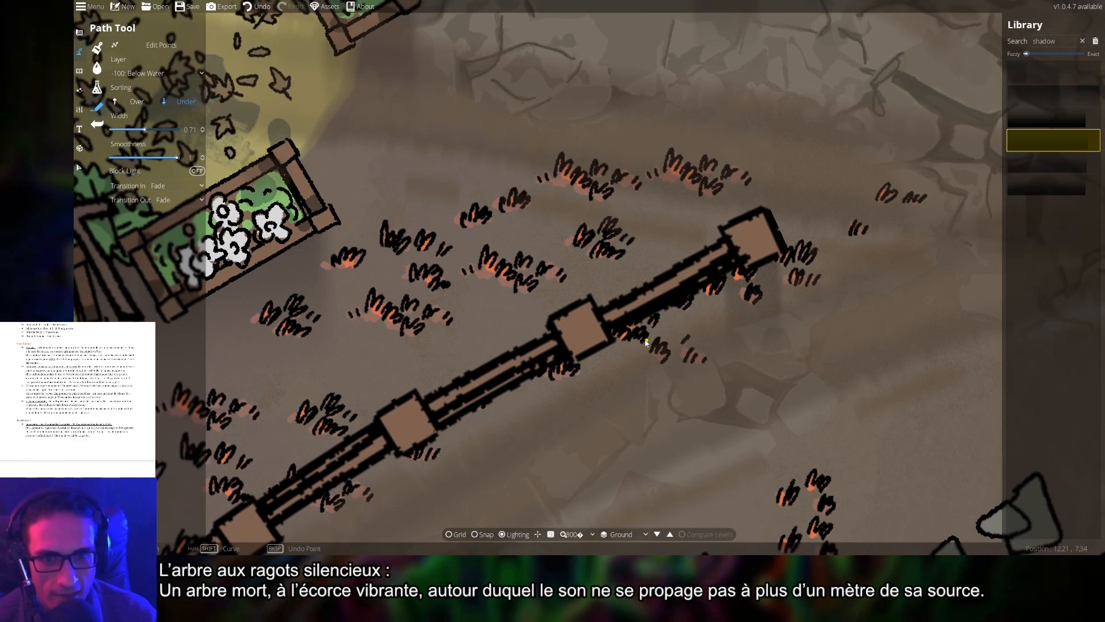
left_click(611, 326)
- Draw shadow paths below the remaining four posts of the lower-right fence, down to its lower end
left_click_drag(421, 429, 633, 335)
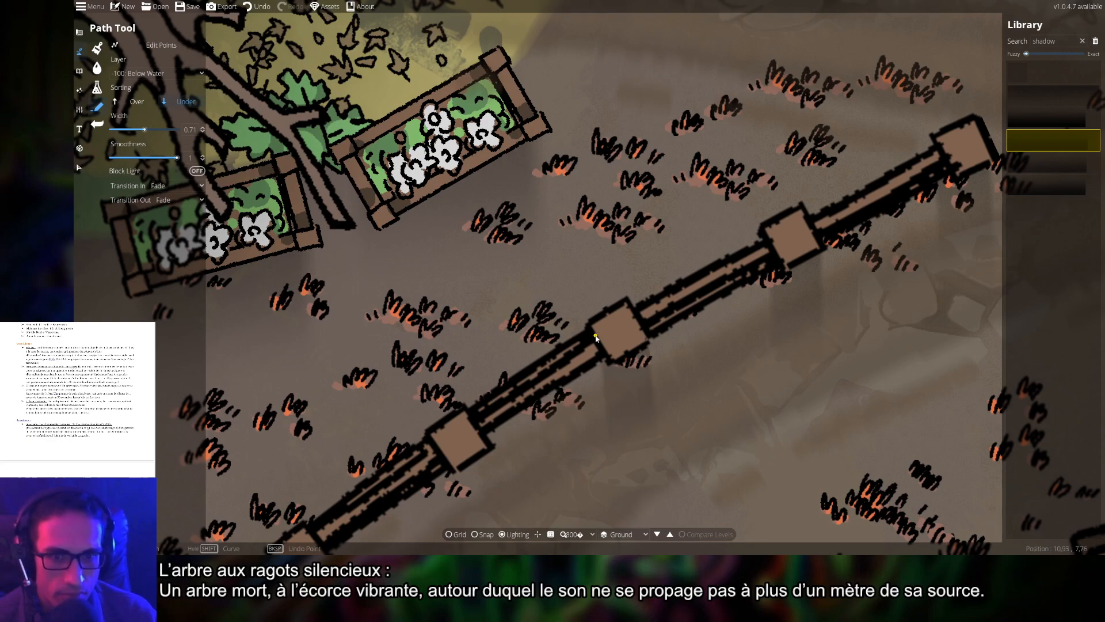
left_click_drag(574, 390, 708, 312)
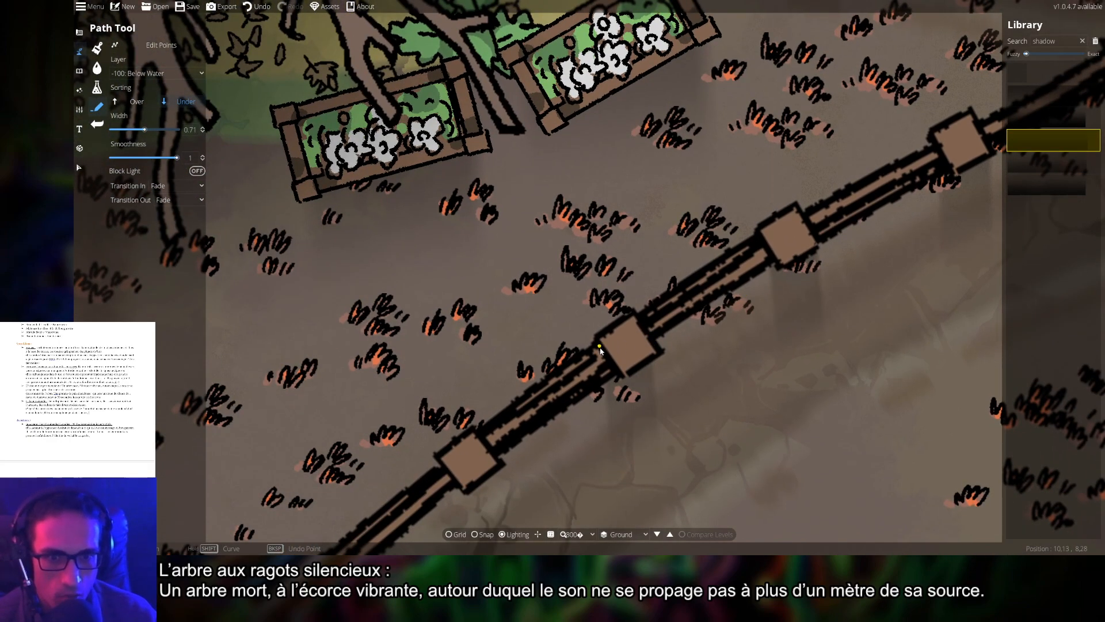
left_click_drag(600, 389, 757, 275)
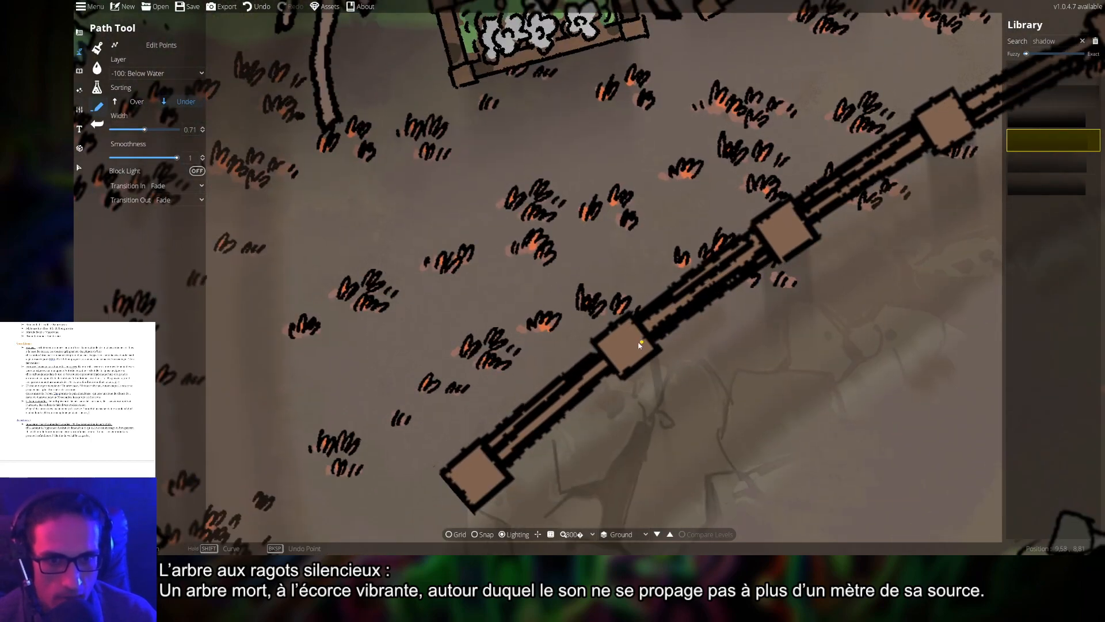
left_click_drag(606, 357, 706, 268)
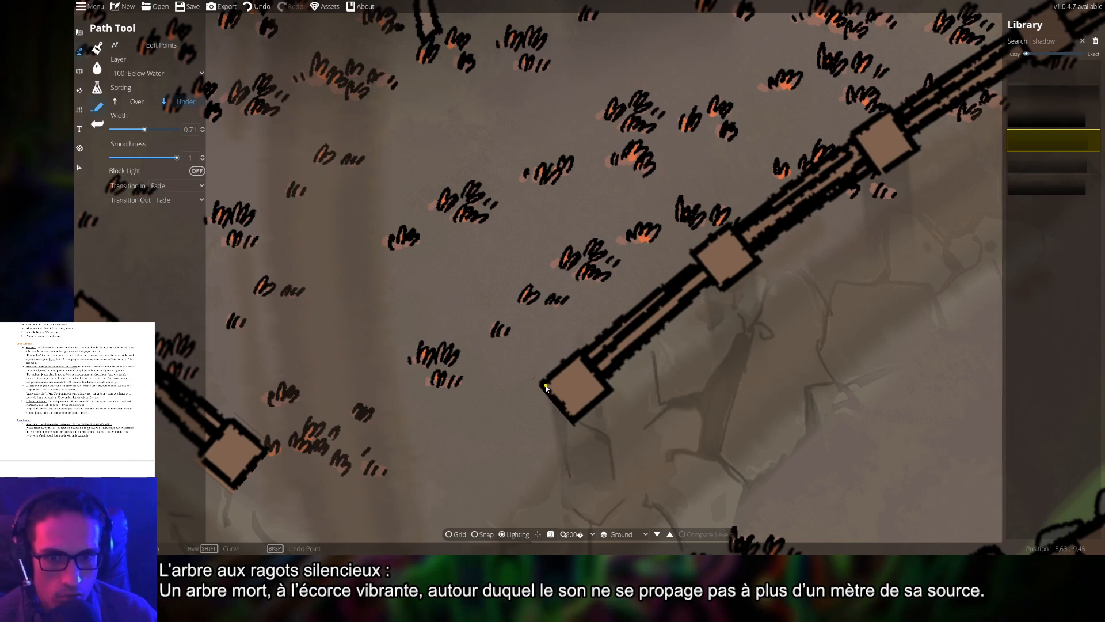
- Draw shadow paths below the four lowest posts of the long fence to the lower left of the dead tree
left_click_drag(543, 388, 714, 325)
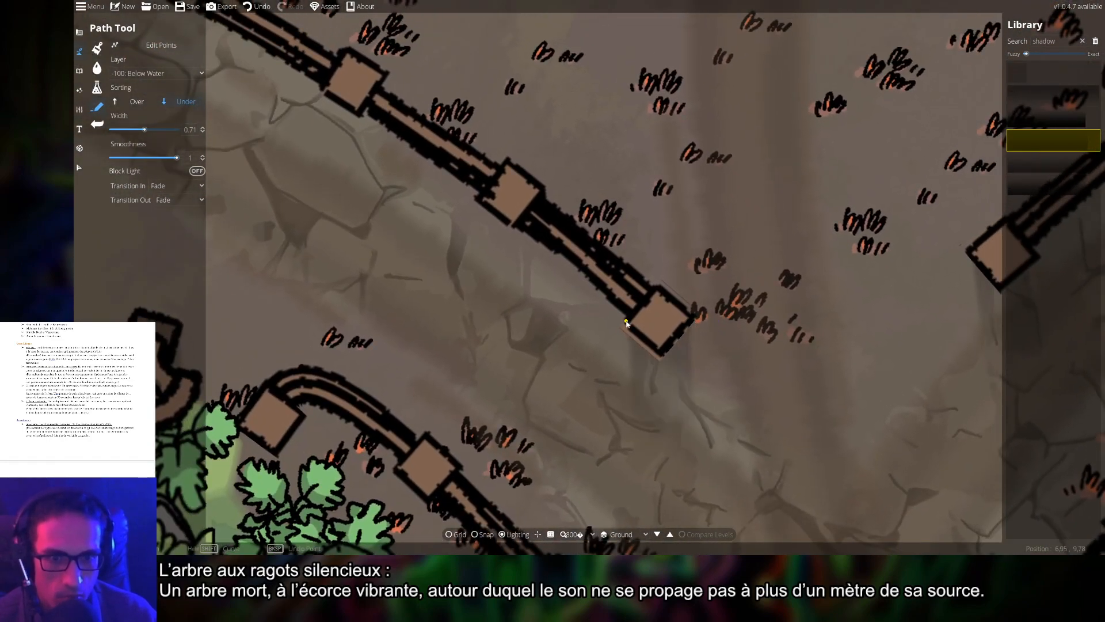
left_click_drag(612, 243, 669, 324)
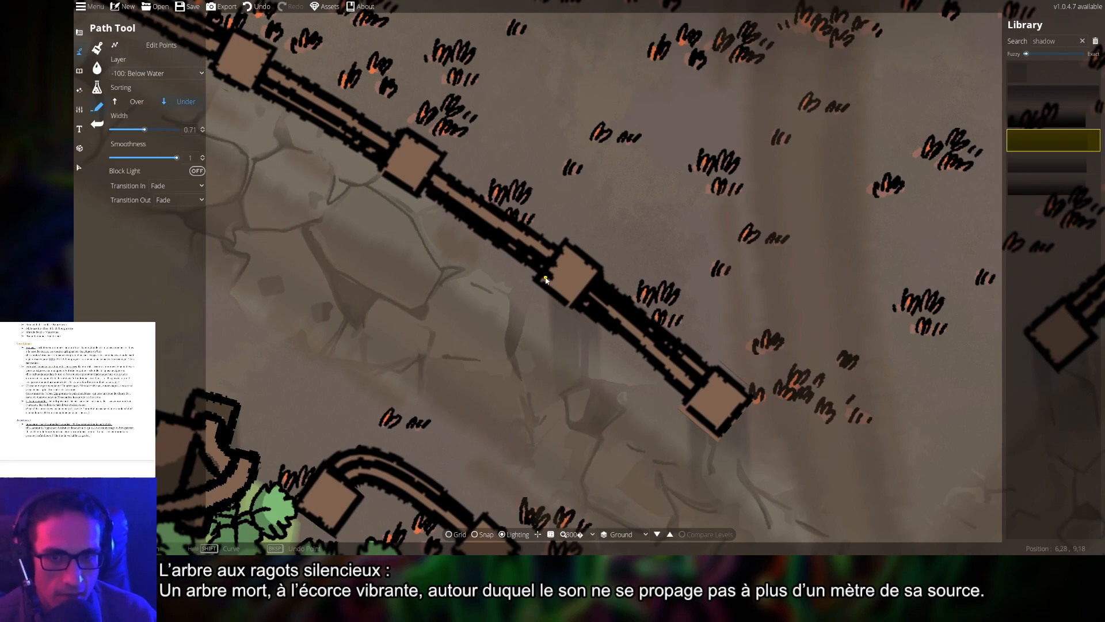
left_click_drag(446, 170, 567, 289)
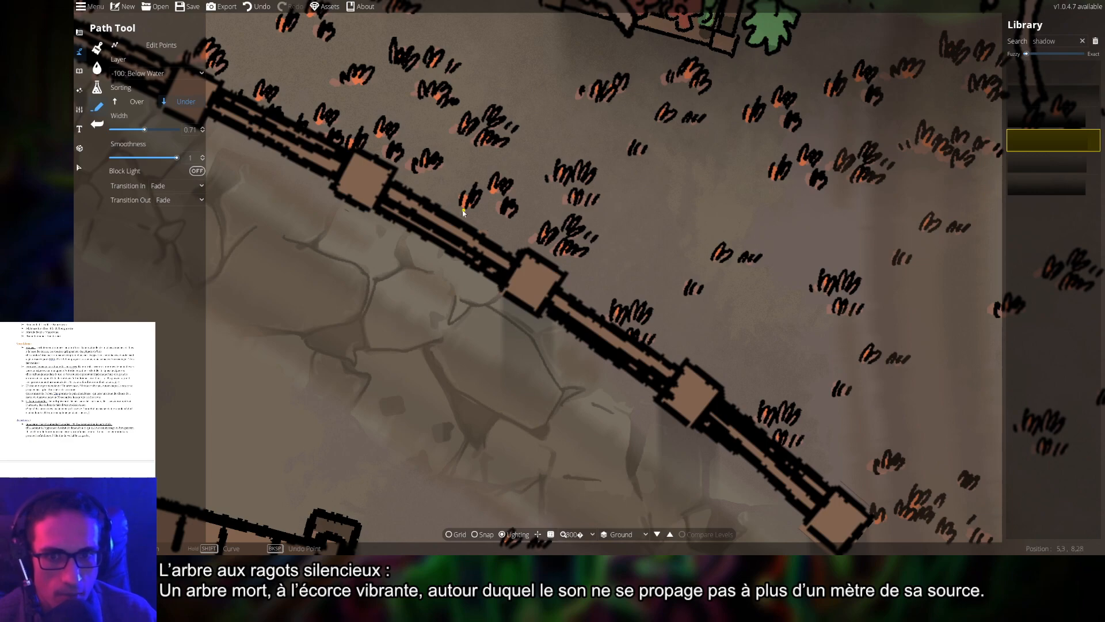
left_click_drag(408, 200, 584, 296)
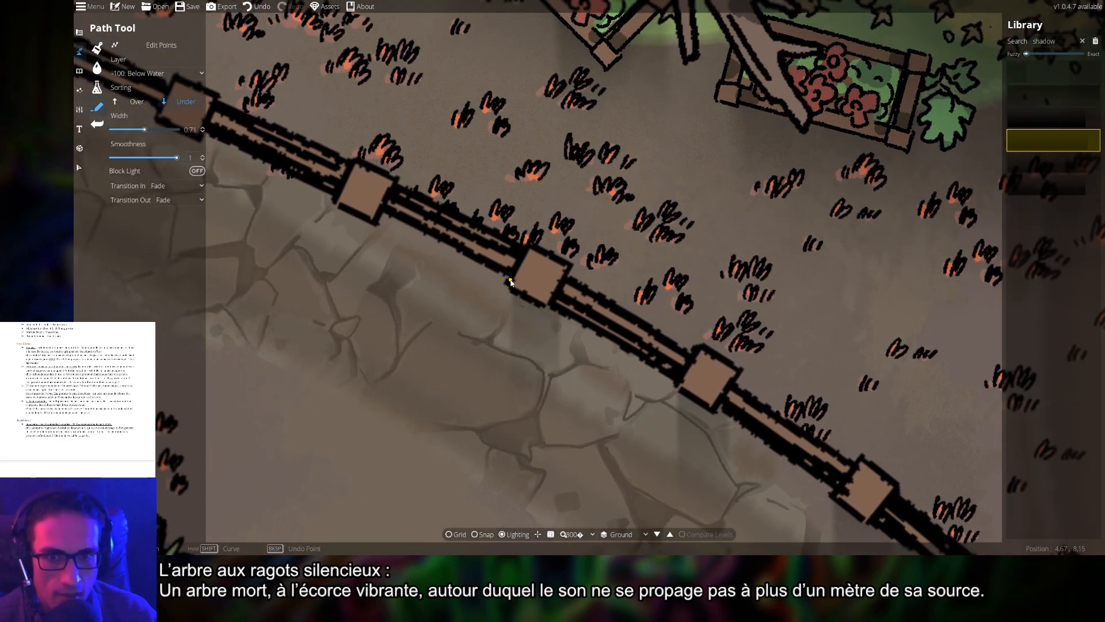
- Draw shadow paths below the last three posts at the upper end of the lower-left fence
left_click_drag(484, 245, 651, 324)
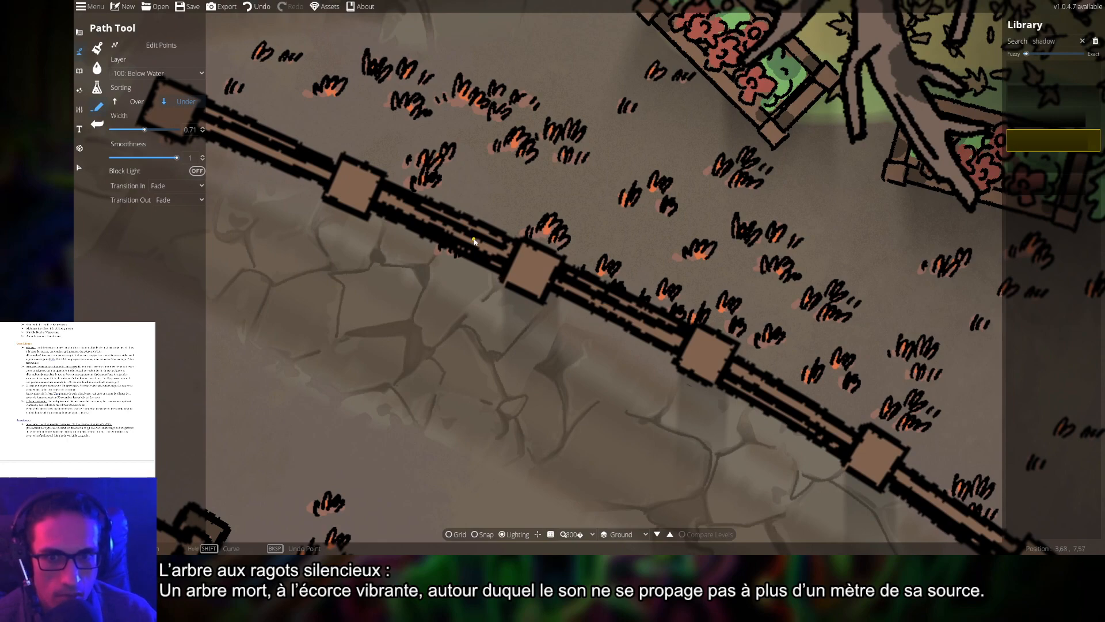
left_click_drag(475, 241, 639, 333)
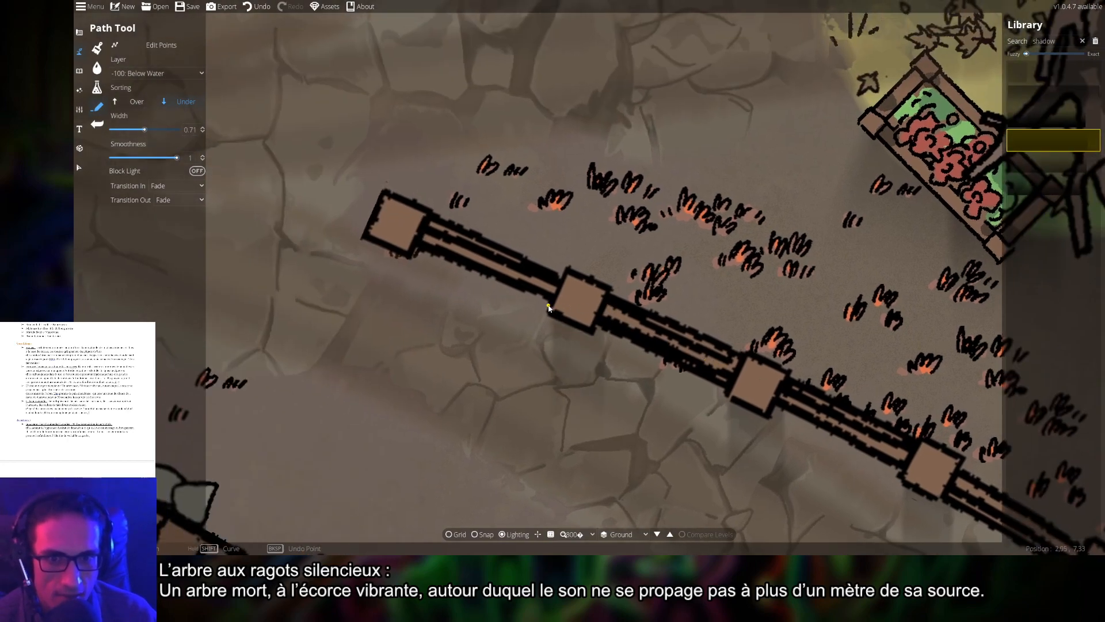
left_click_drag(510, 271, 643, 328)
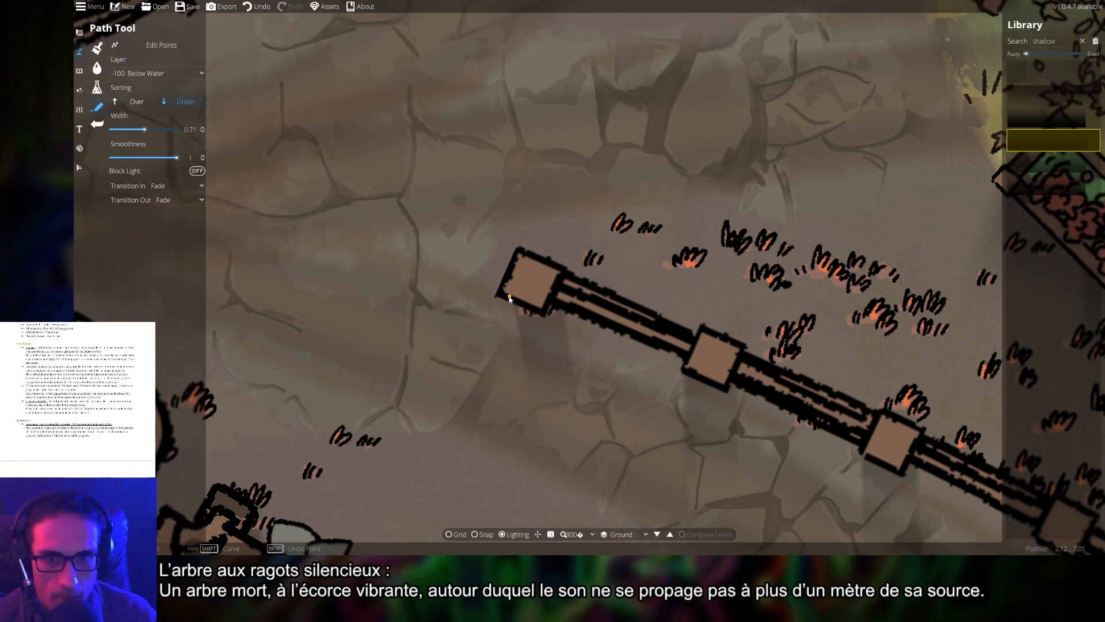
- Draw shadow paths below the posts of the curved fences along the map's left edge
left_click_drag(647, 441, 726, 282)
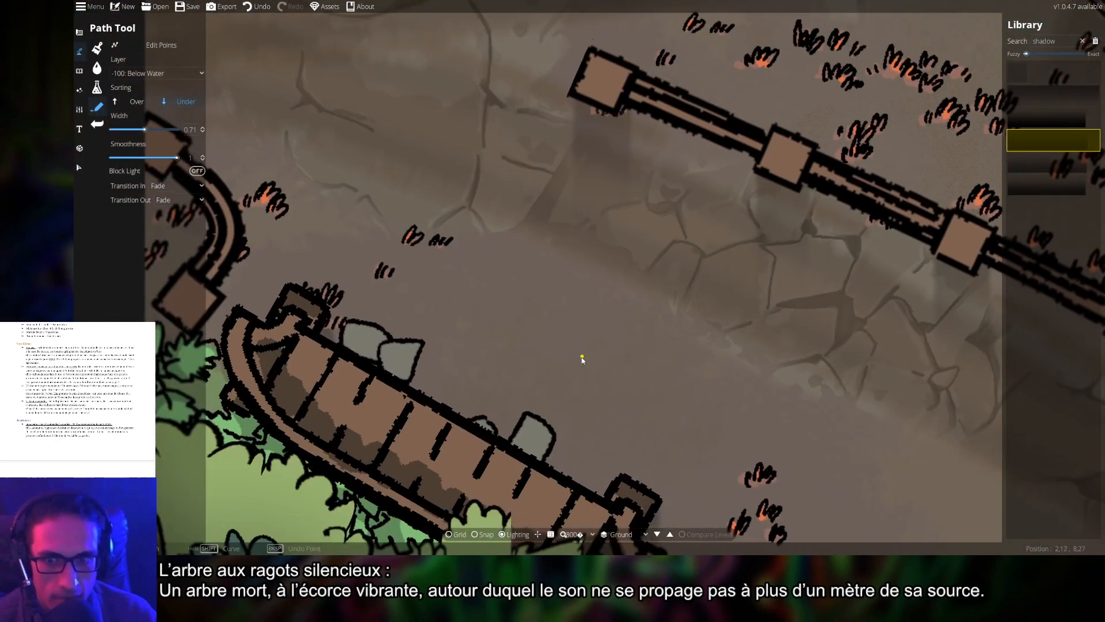
left_click_drag(582, 359, 654, 399)
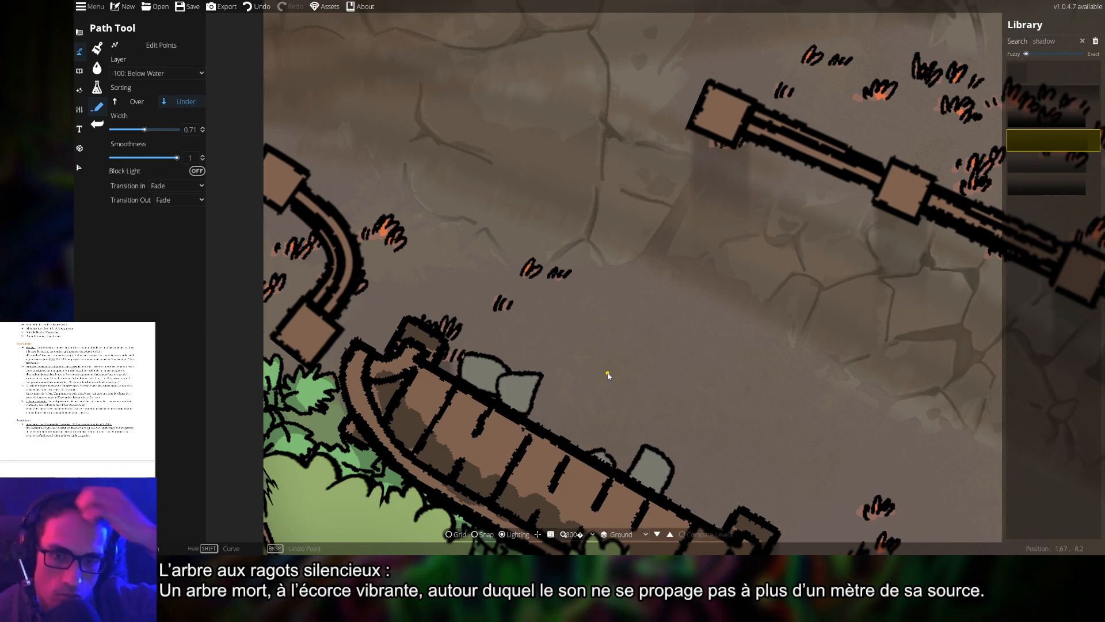
mouse_move(630, 133)
left_mouse_down()
mouse_move(672, 278)
mouse_move(668, 333)
left_mouse_up()
left_click_drag(527, 209, 577, 350)
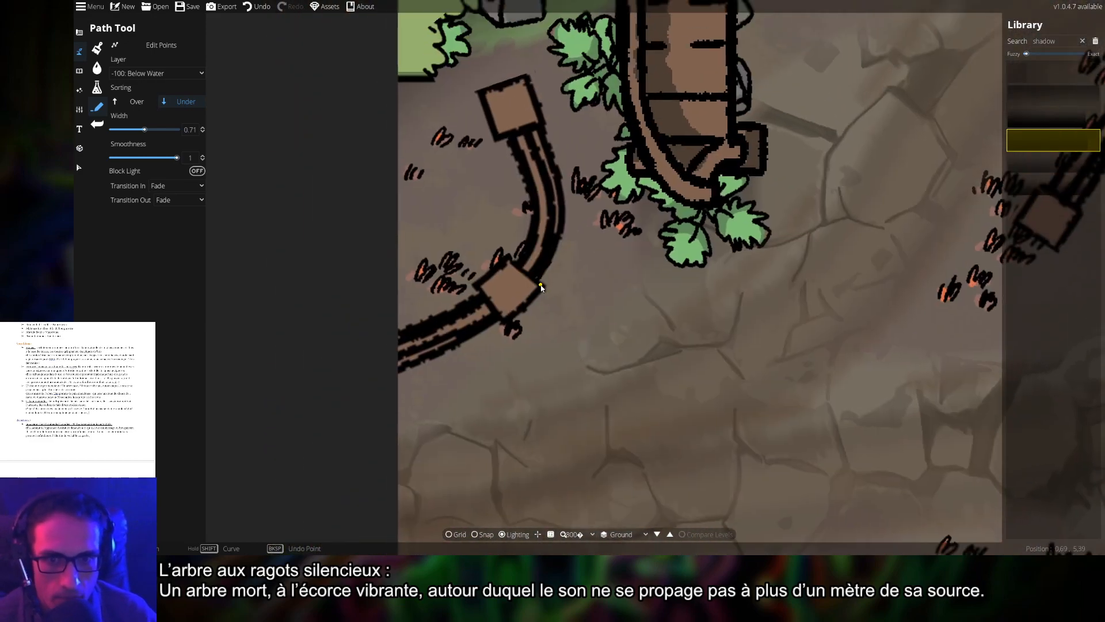
left_click(540, 285)
left_click_drag(554, 220, 569, 306)
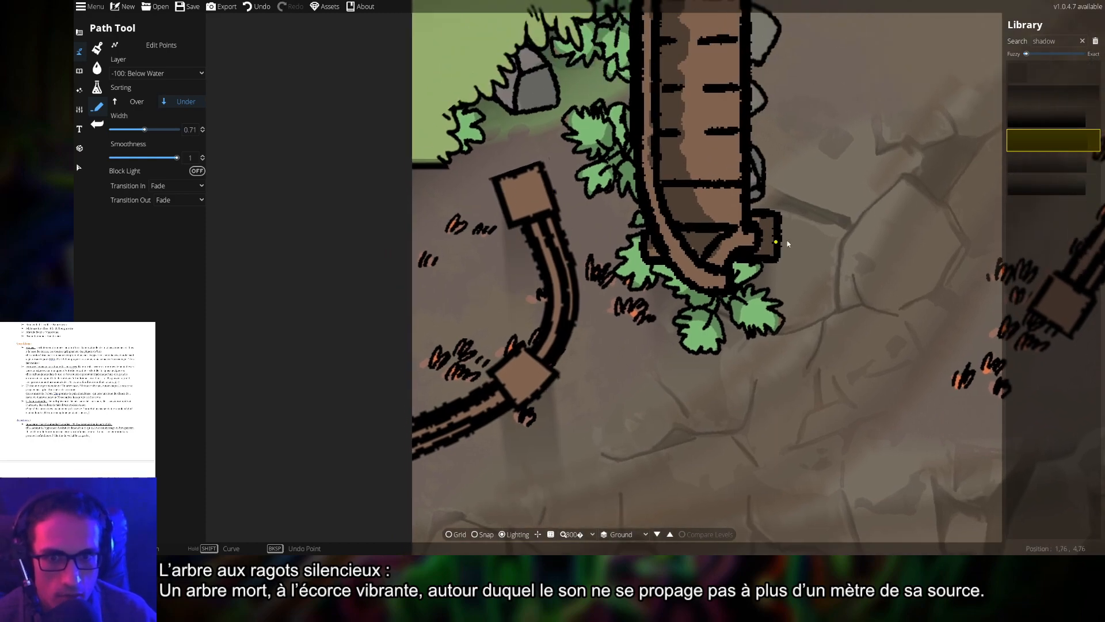
left_click_drag(815, 193, 761, 370)
left_click_drag(839, 113, 628, 447)
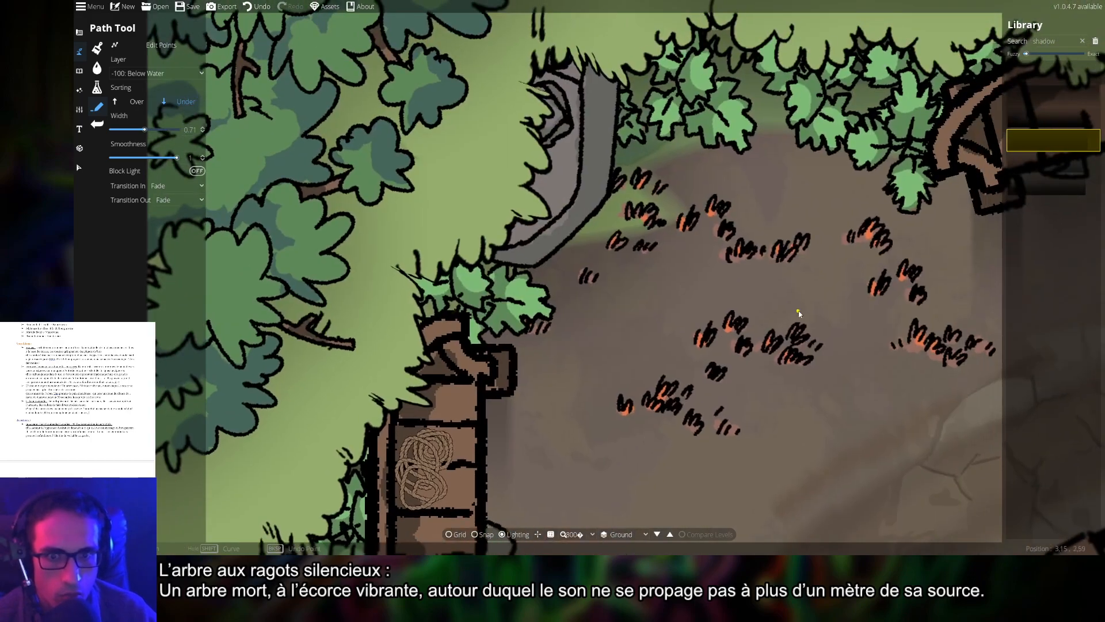
- Draw shadow paths below the two lowest posts of the curved fence to the upper left of the dead tree
left_click_drag(848, 328, 516, 268)
left_click_drag(828, 309, 716, 205)
left_click_drag(828, 336, 850, 80)
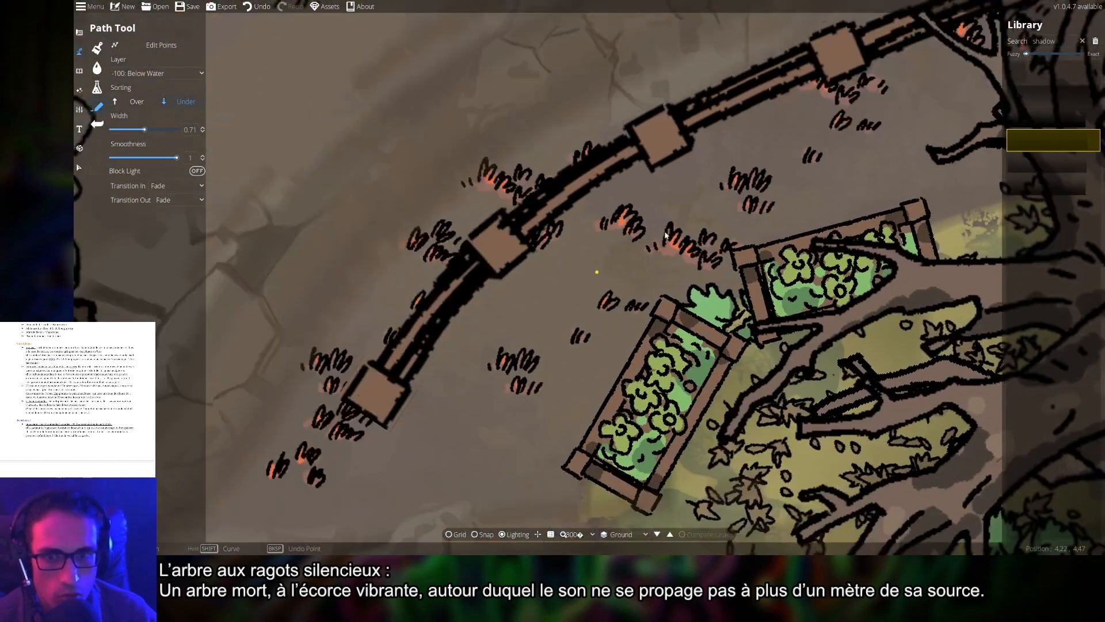
left_click_drag(597, 271, 774, 201)
left_click(578, 323)
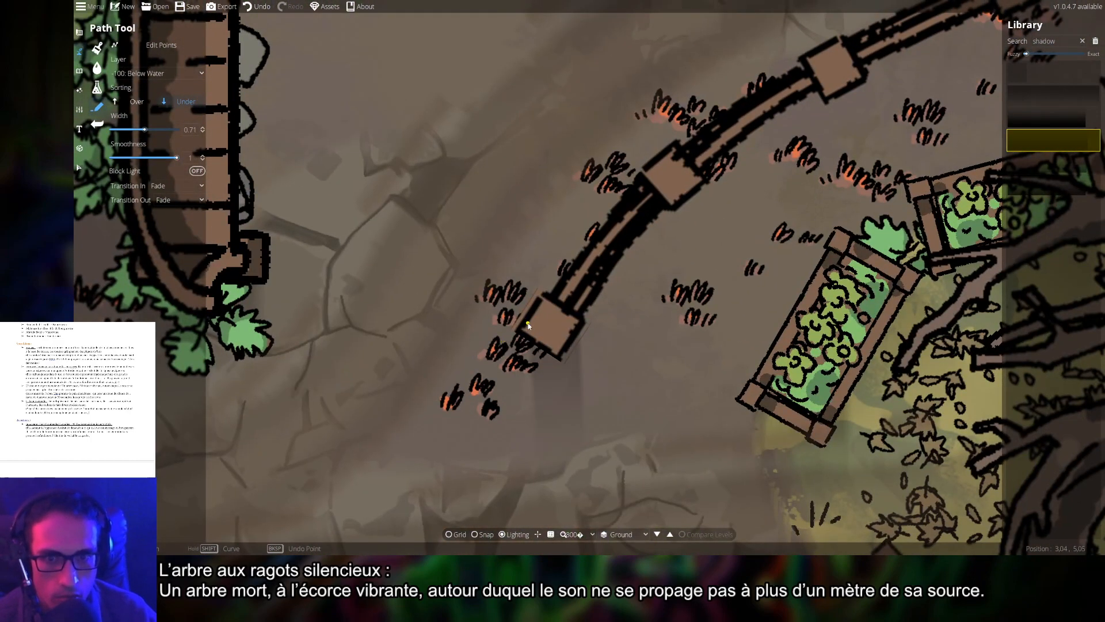
left_click_drag(707, 214, 655, 276)
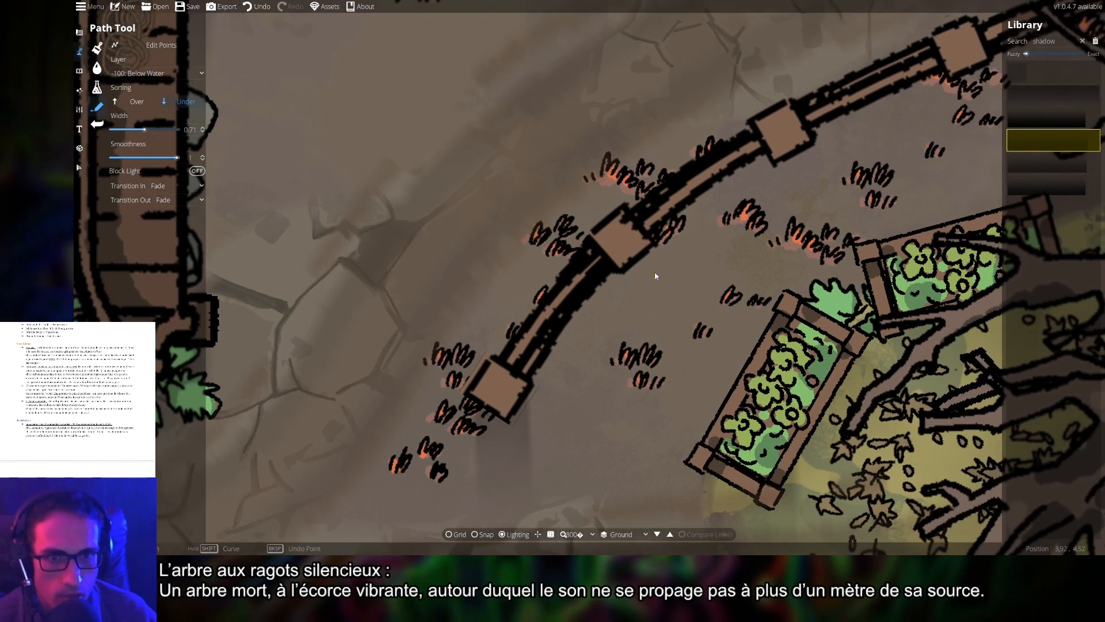
left_click(651, 247)
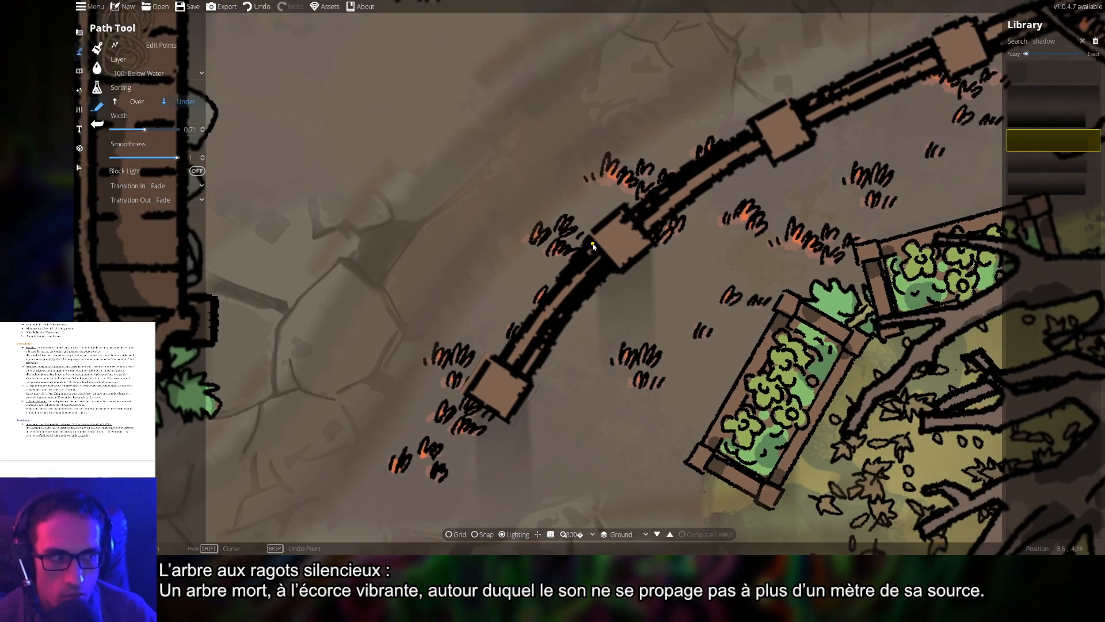
right_click(593, 244)
- Draw shadow paths below the third and fourth posts of the upper-left fence, undoing and redrawing the one below the fourth
left_click_drag(714, 250, 693, 332)
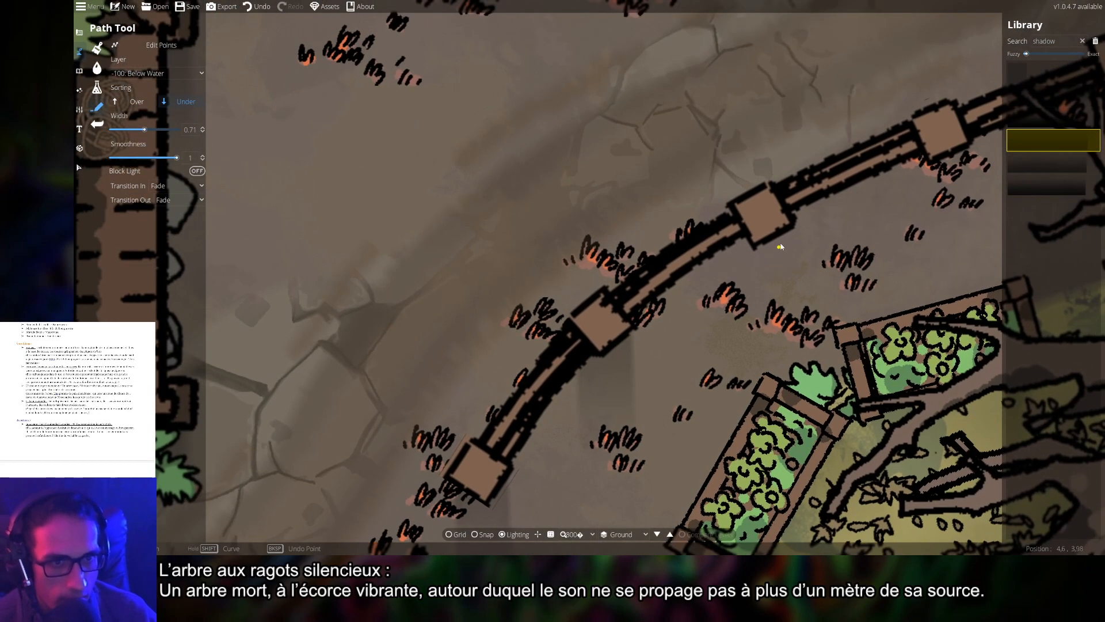
left_click(795, 217)
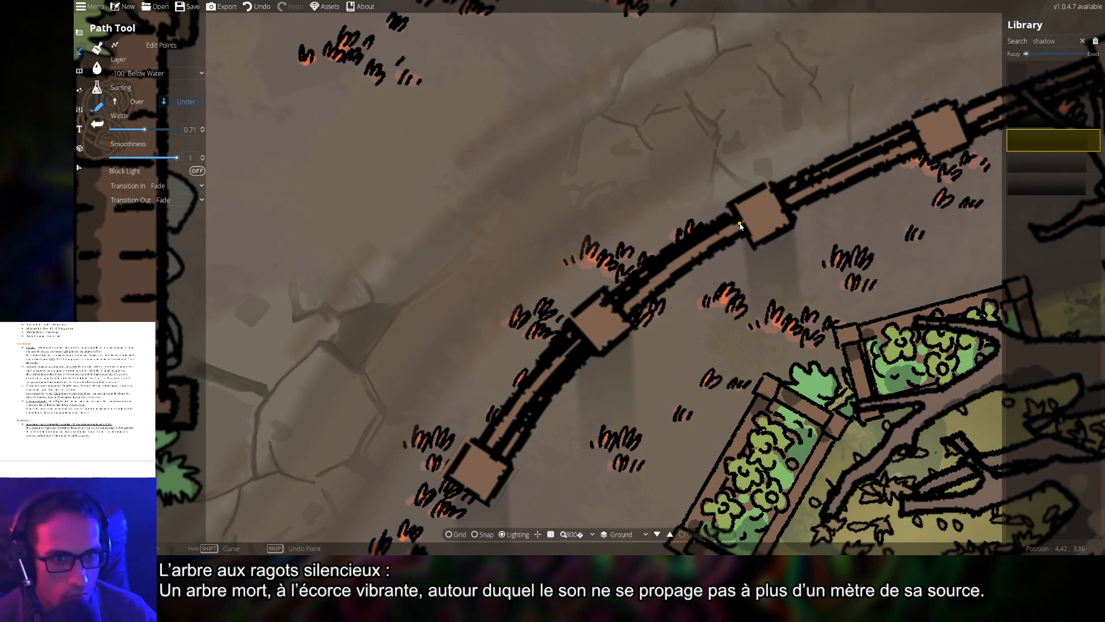
right_click(740, 224)
left_click_drag(961, 153, 706, 246)
left_click(715, 235)
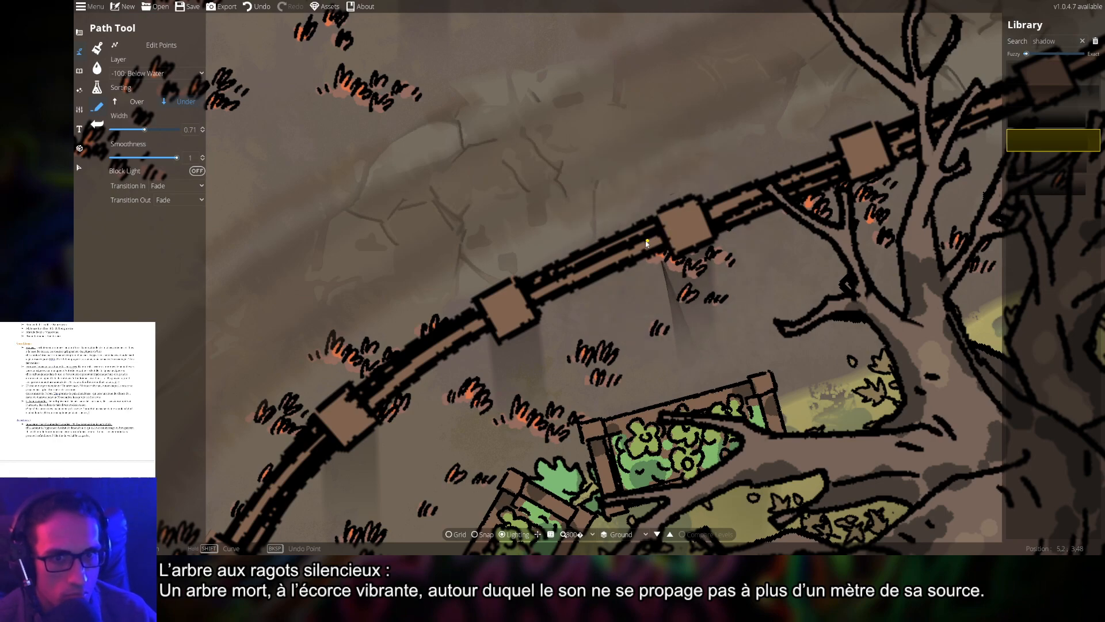
key("ctrl+z")
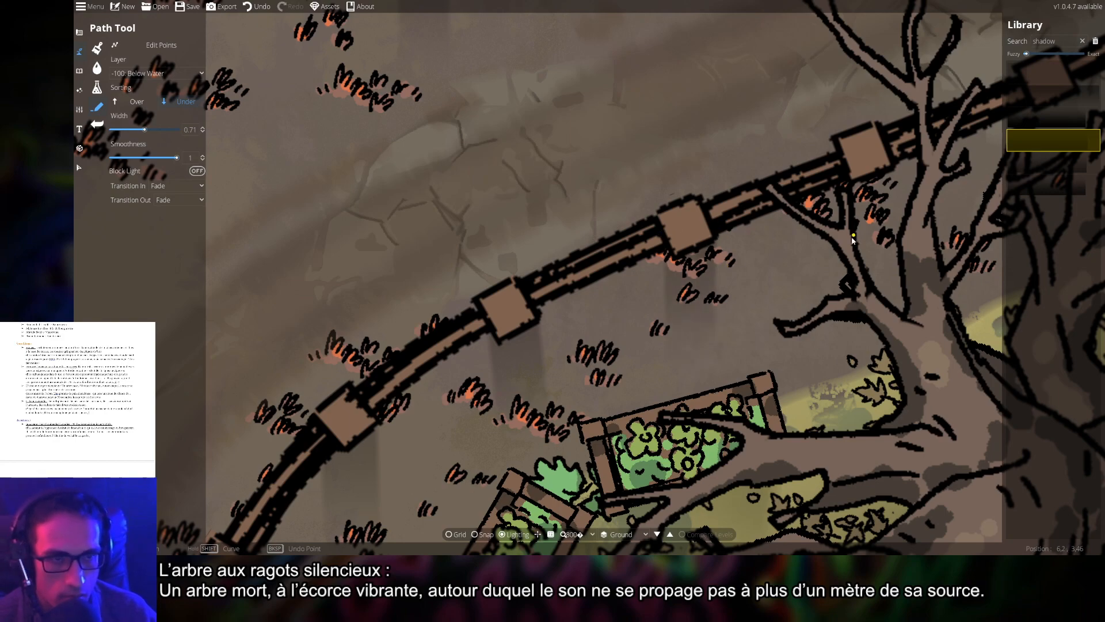
- Draw shadow paths below the last three posts of the upper-left fence, up to its upper end
left_click_drag(852, 239, 746, 295)
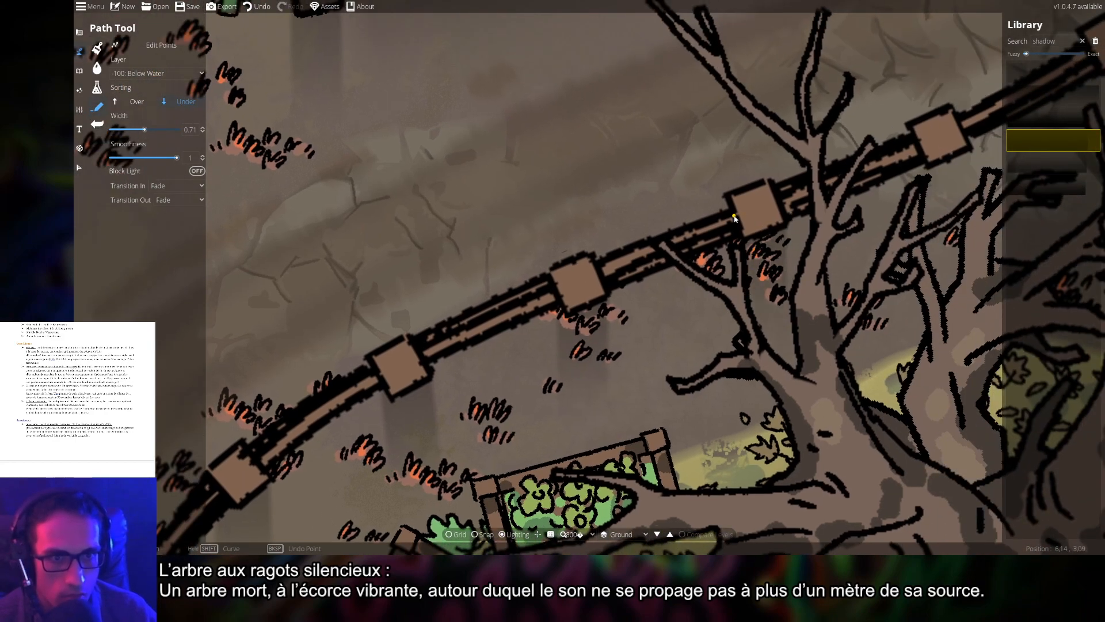
left_click_drag(853, 232, 679, 301)
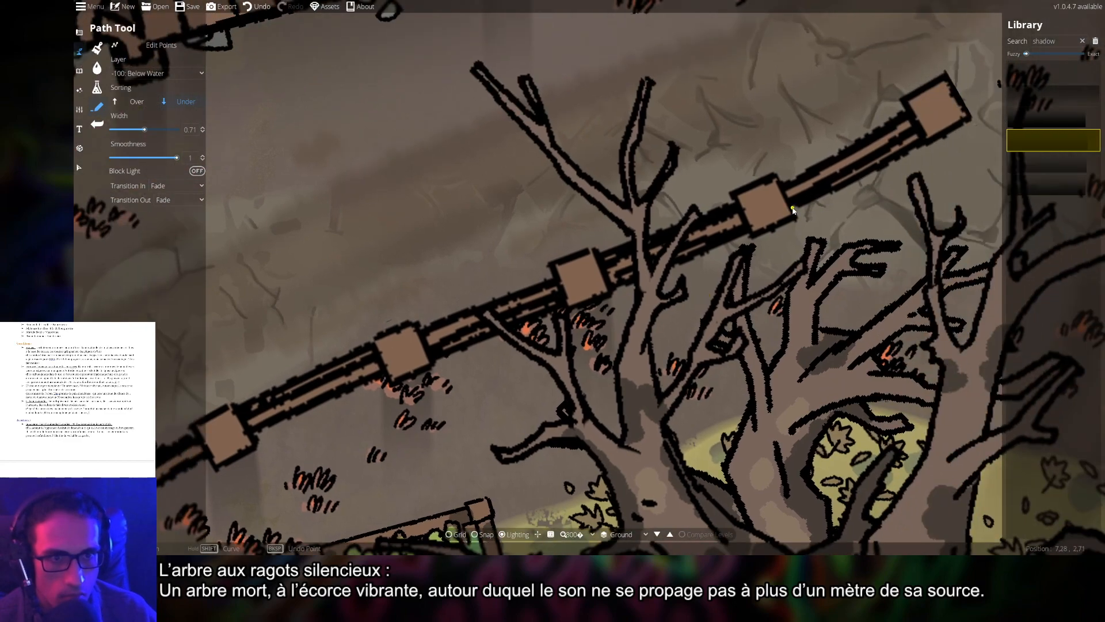
left_click_drag(912, 229, 718, 326)
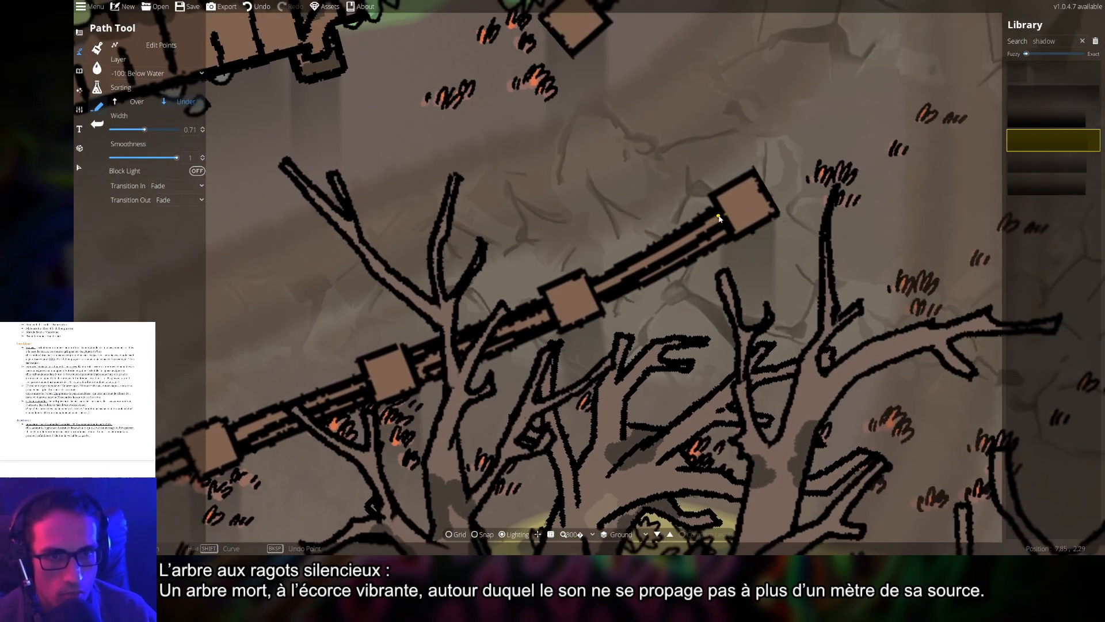
left_click_drag(844, 276, 697, 291)
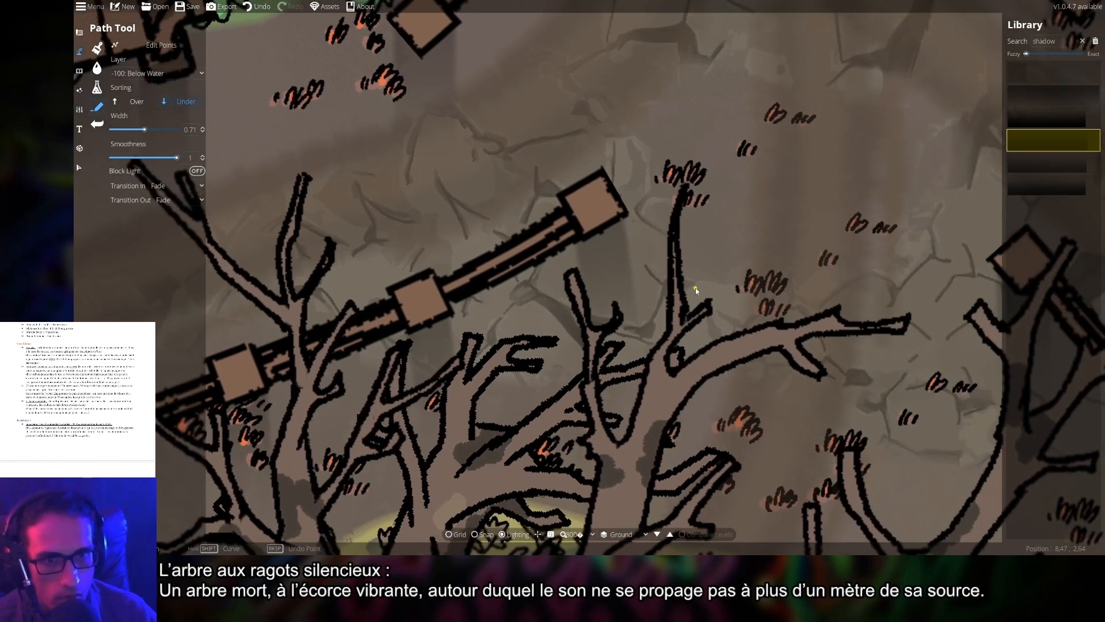
- Draw shadow paths under the two blue-flower planters to the right of the dead tree
left_click_drag(686, 180, 725, 234)
left_click_drag(874, 517, 794, 347)
scroll(794, 347, "down", 4)
scroll(684, 343, "up", 3)
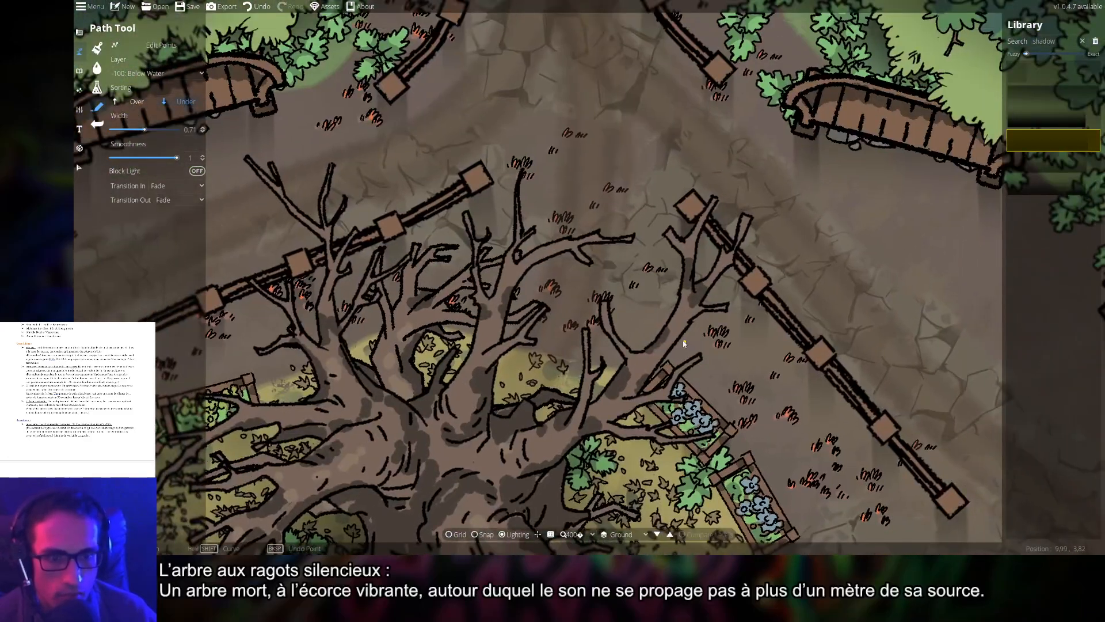
left_click_drag(629, 220, 663, 308)
scroll(748, 414, "up", 3)
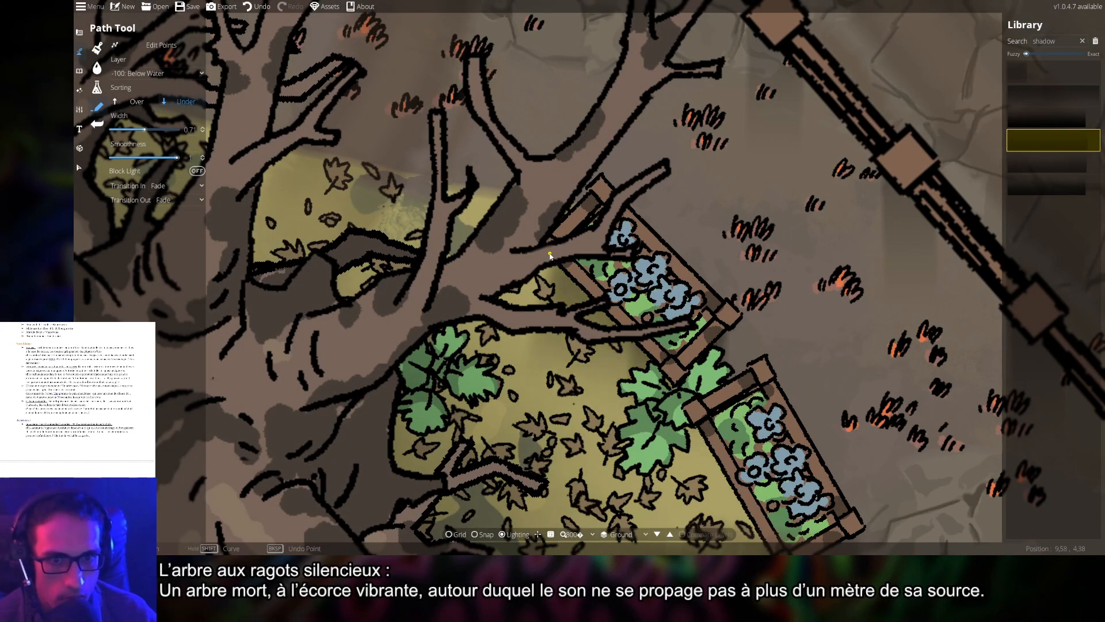
left_click_drag(810, 380, 782, 265)
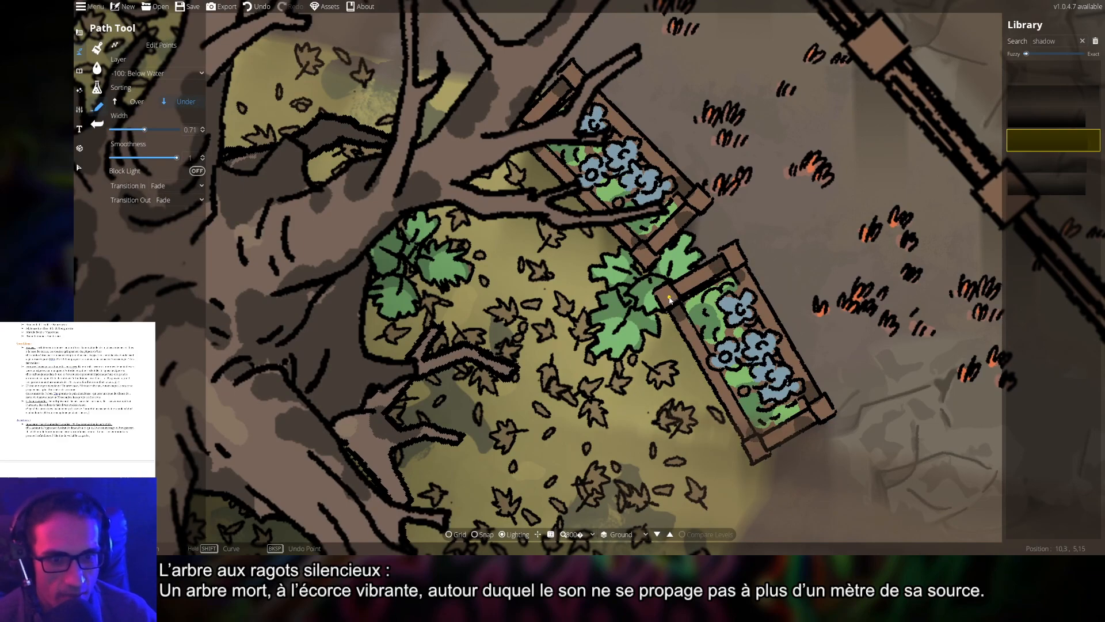
- Draw shadow paths under the two white-flower planters to the lower right of the dead tree
left_click_drag(860, 443, 848, 267)
left_click_drag(717, 507, 821, 254)
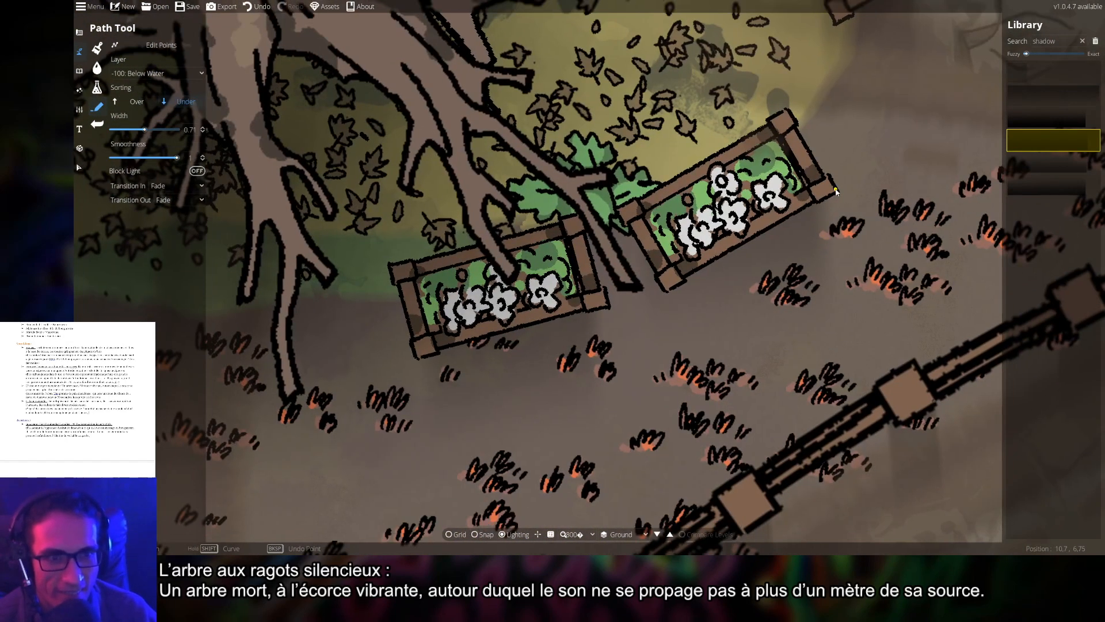
left_click(836, 192)
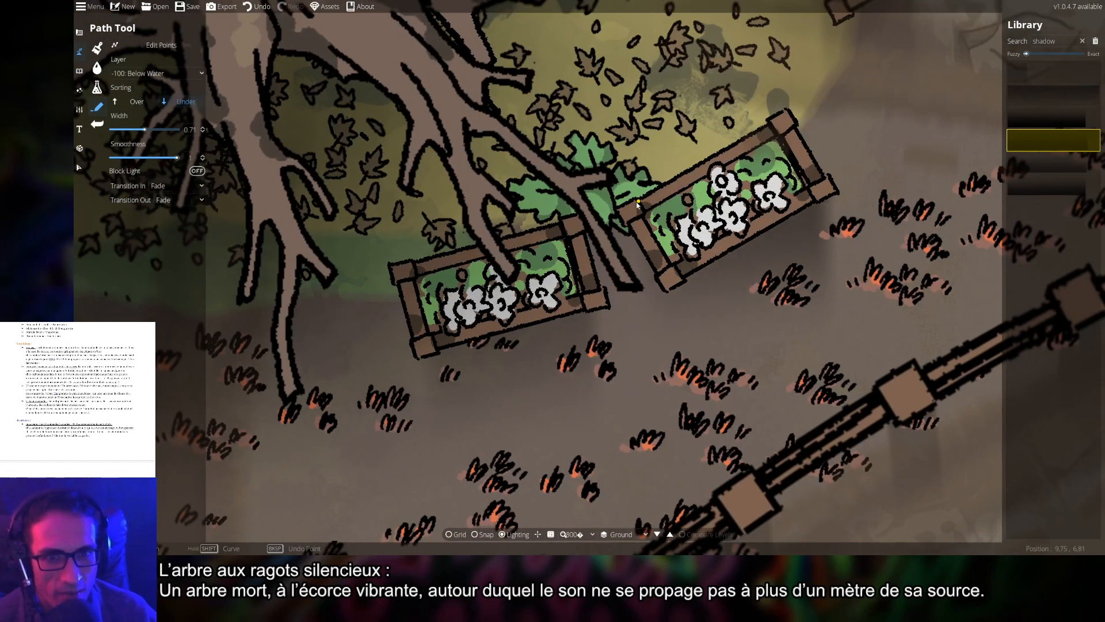
left_click(596, 281)
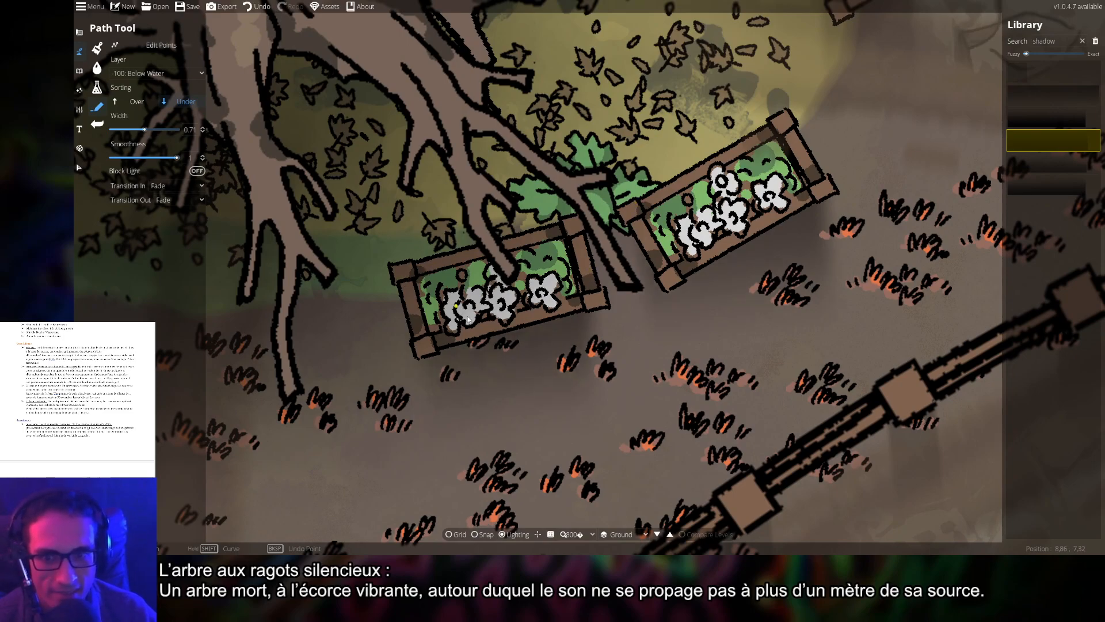
- Draw shadow paths under the two red-flower planters to the lower left of the dead tree
scroll(468, 319, "down", 1)
left_click_drag(468, 320, 812, 173)
left_click_drag(473, 153, 839, 395)
scroll(839, 395, "up", 1)
left_click_drag(670, 297, 671, 371)
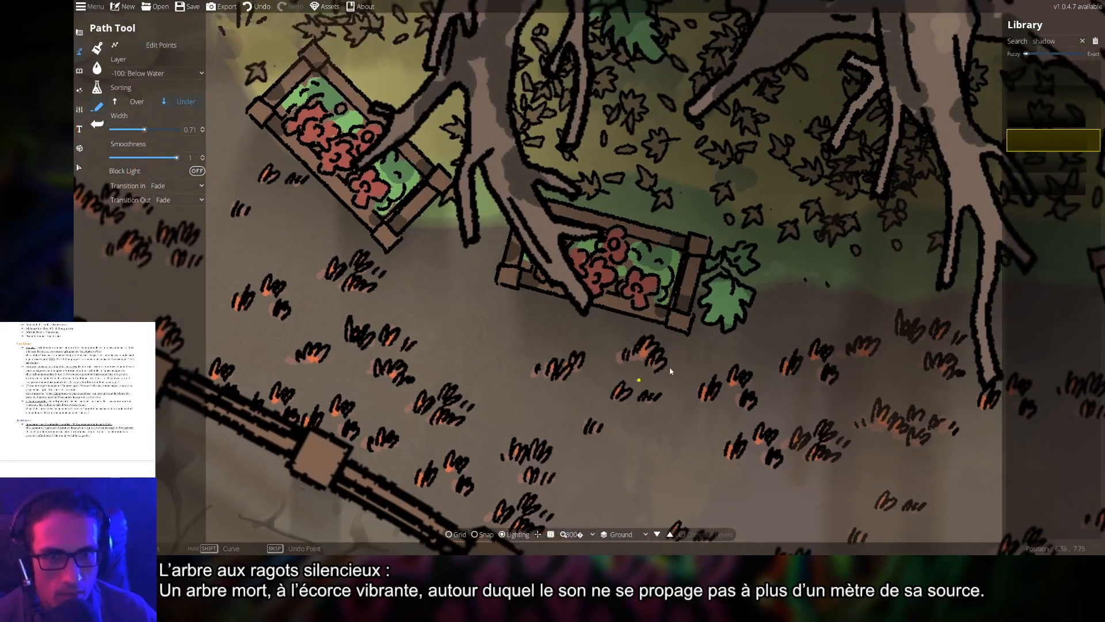
left_click(698, 284)
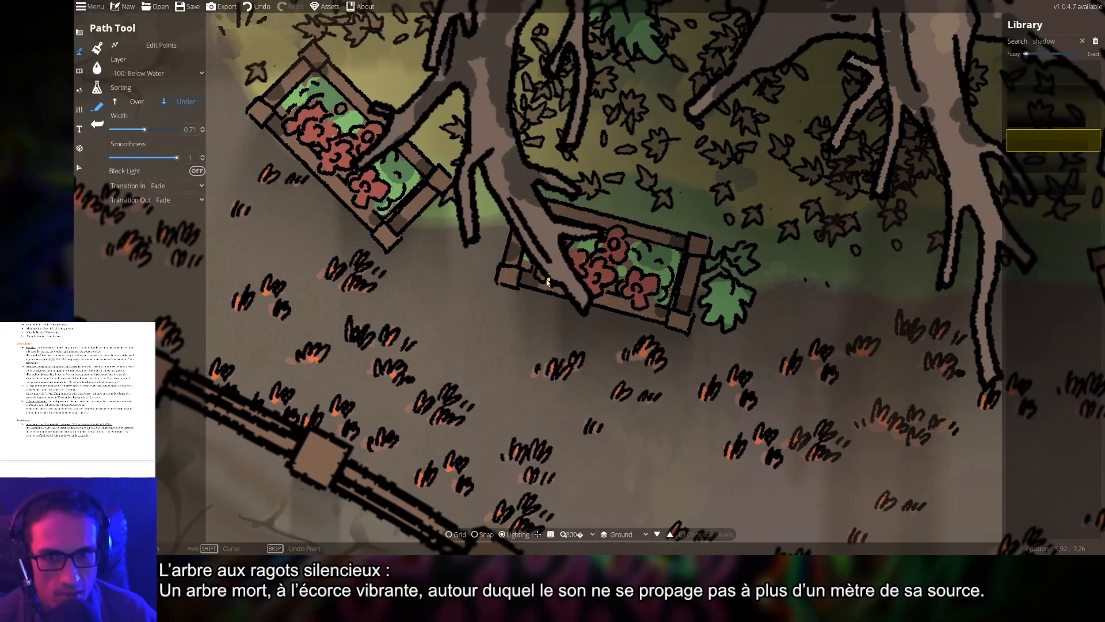
double_click(502, 267)
left_click_drag(441, 287, 688, 424)
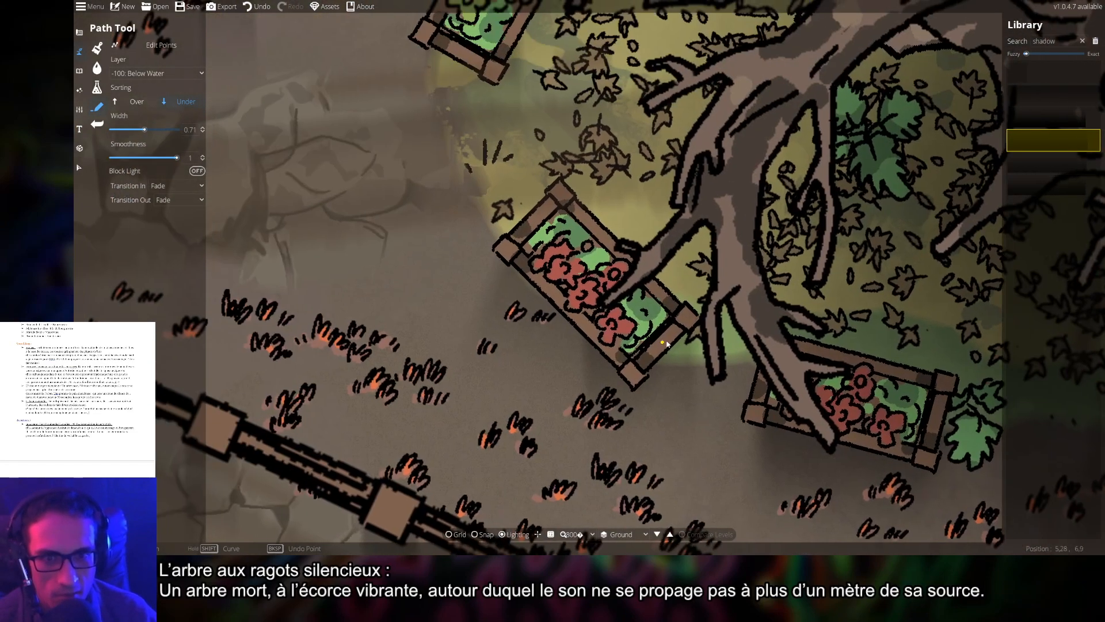
left_click(698, 321)
scroll(470, 285, "down", 5)
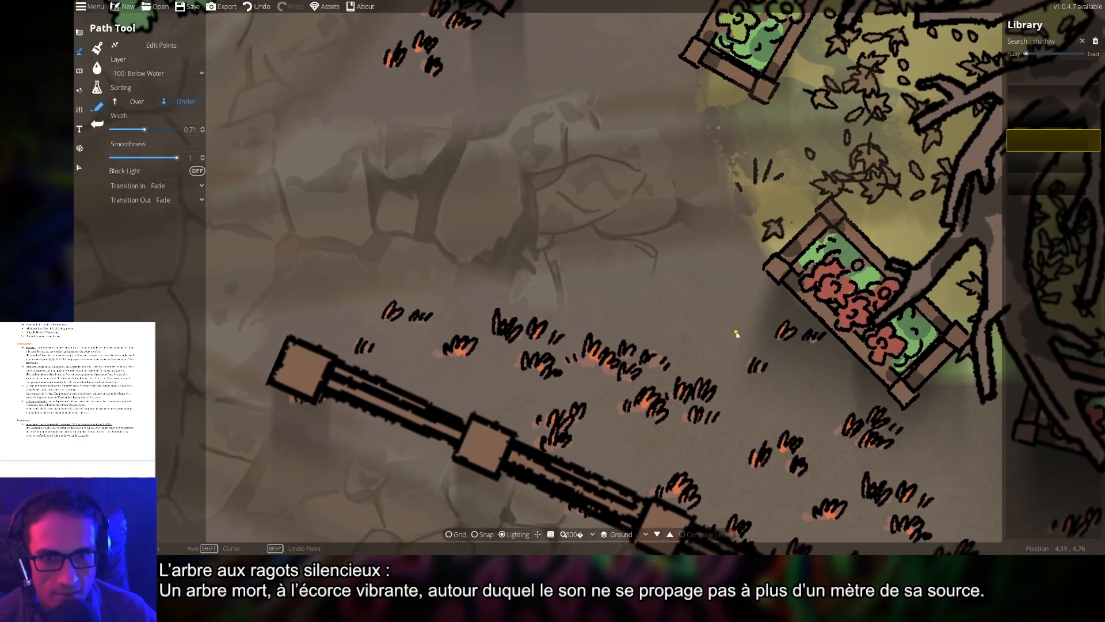
left_click_drag(678, 346, 538, 326)
- Switch to the Object Tool, filter the library for shadow, and pick the Shadow B 40% Circle Full asset
scroll(644, 390, "down", 5)
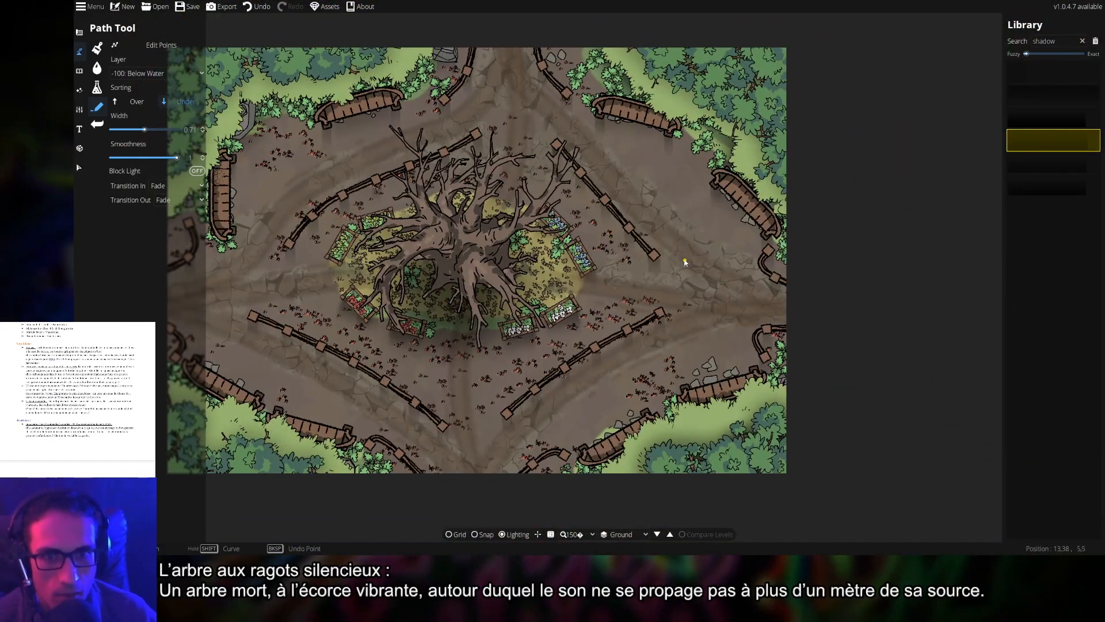
left_click_drag(685, 262, 720, 292)
left_click_drag(715, 391, 768, 233)
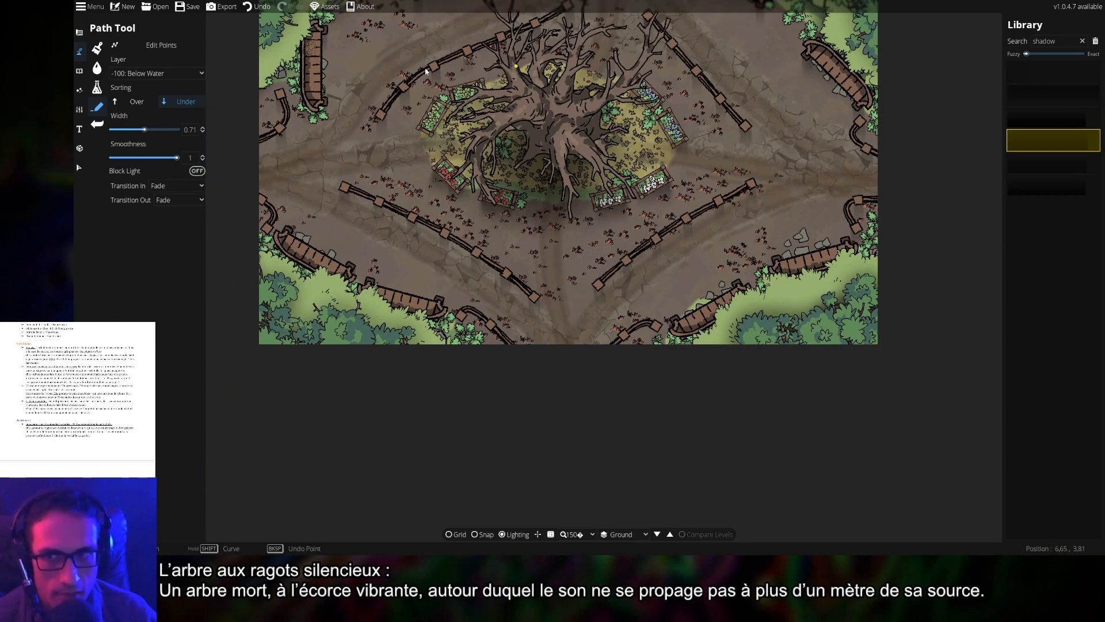
left_click(80, 71)
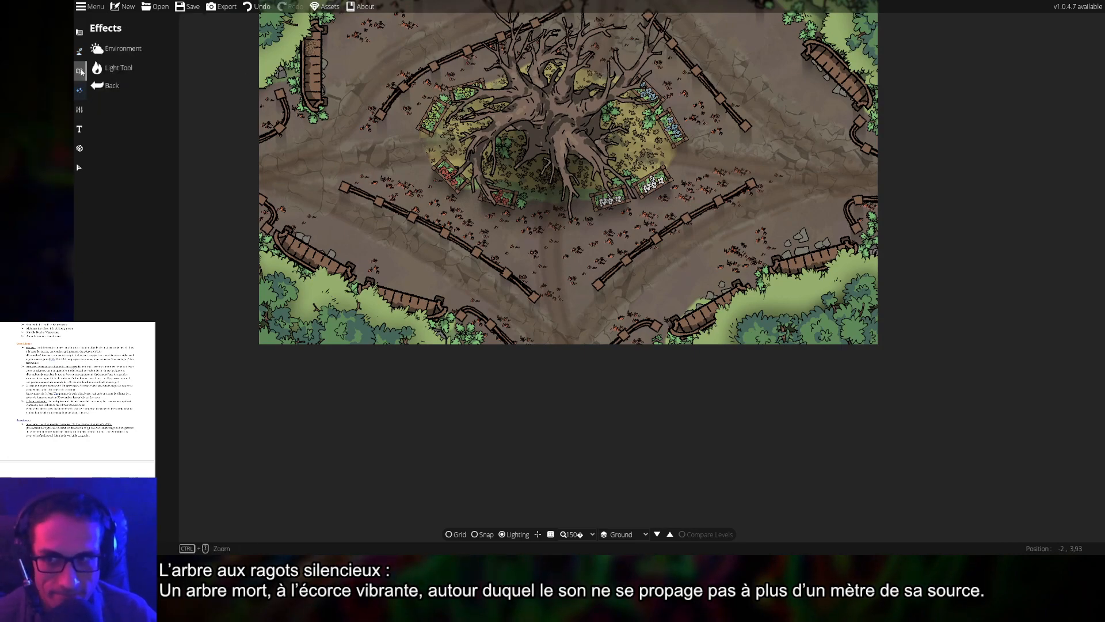
left_click(80, 70)
left_click(115, 46)
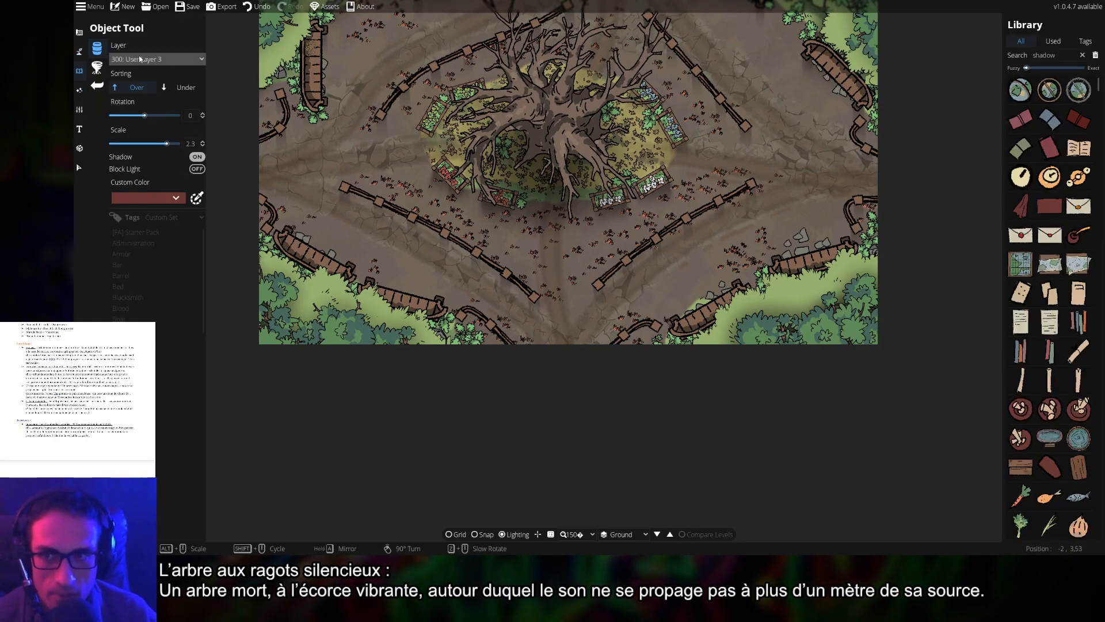
left_click(1068, 56)
key("Return")
left_click(1029, 152)
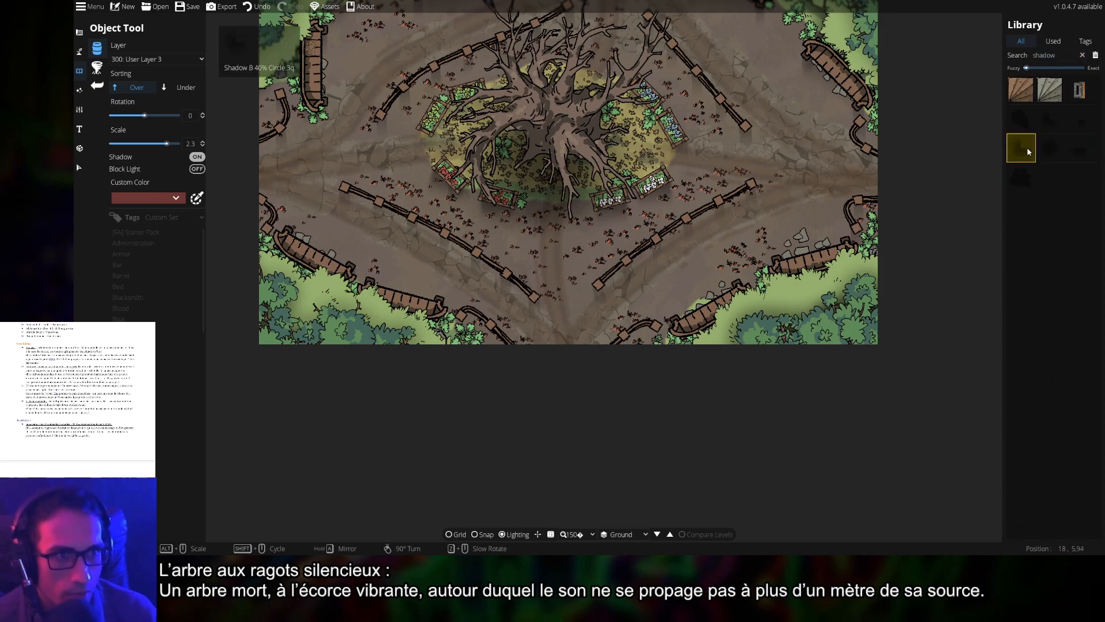
left_click(1022, 179)
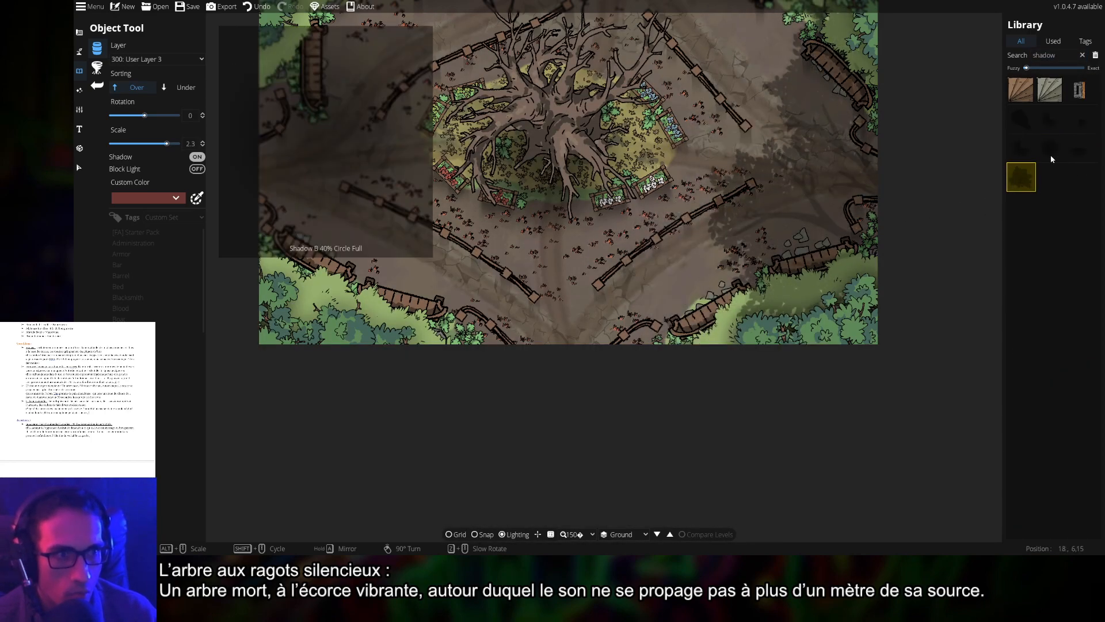
left_click(1052, 159)
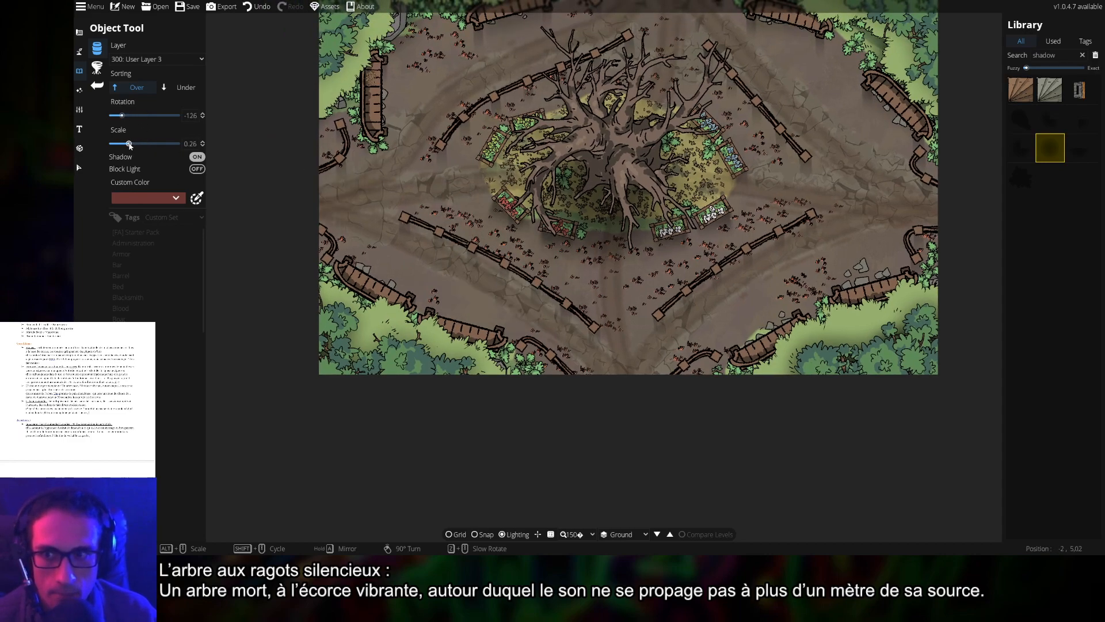
- Stamp circle shadows at scale 0.33 on layer -100: Below Water around the bushes and rock beside the left-edge bench
left_click(144, 59)
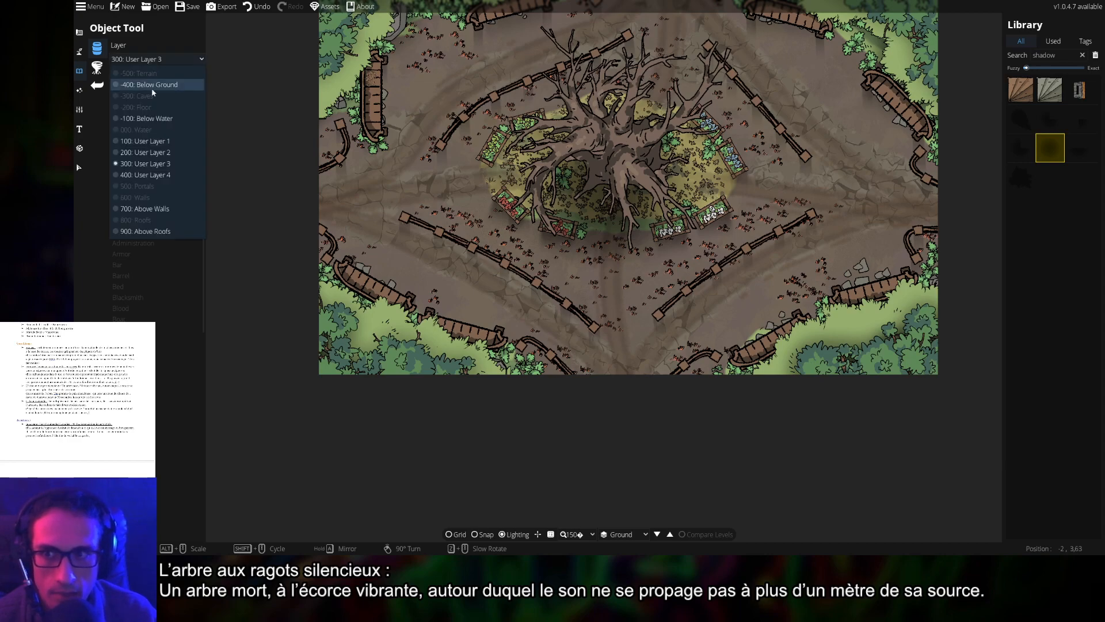
left_click(146, 118)
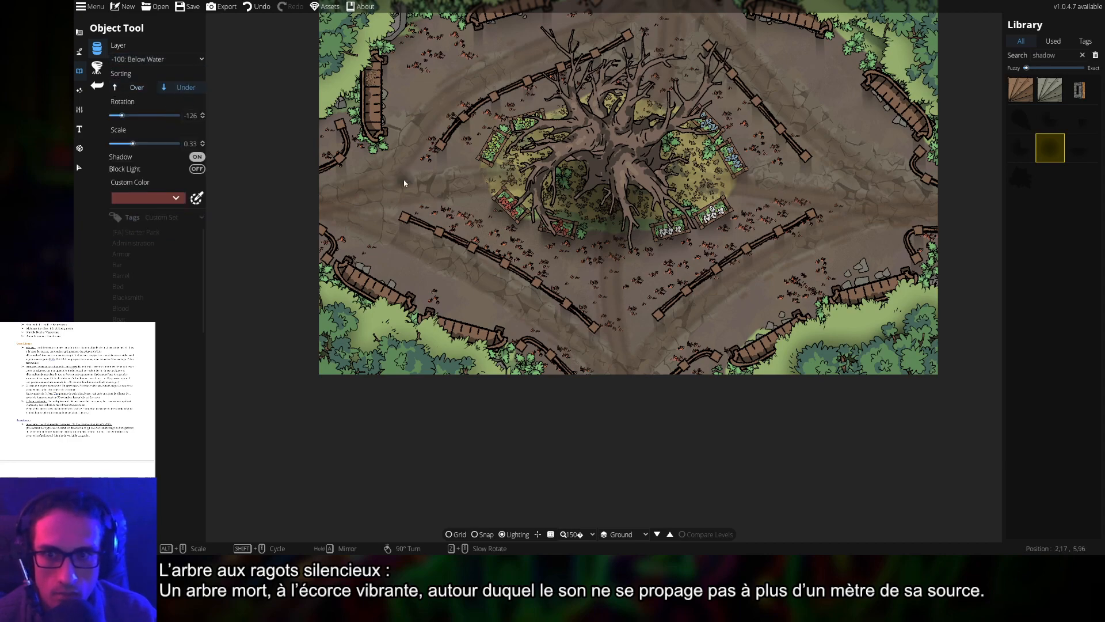
left_click_drag(375, 186, 548, 225)
scroll(548, 224, "up", 6)
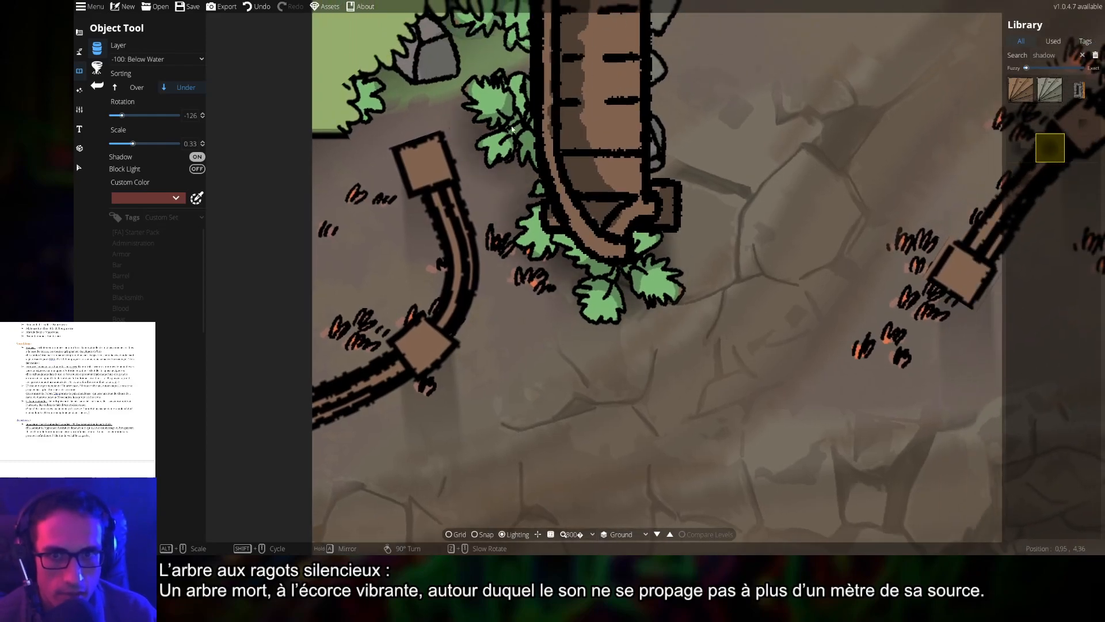
left_click_drag(557, 110, 644, 315)
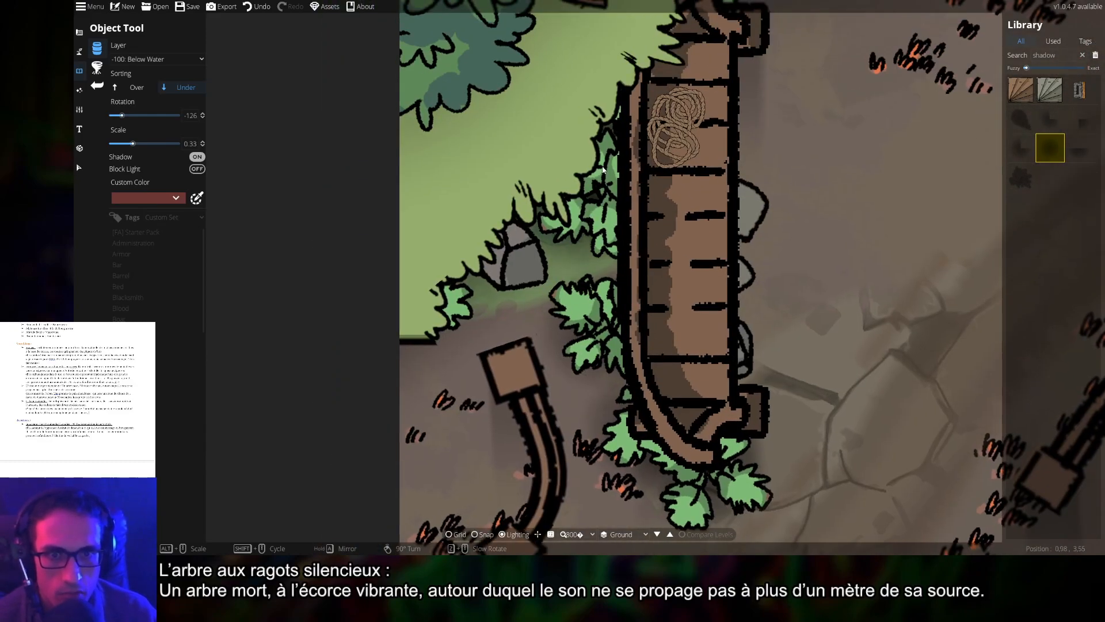
left_click(508, 264)
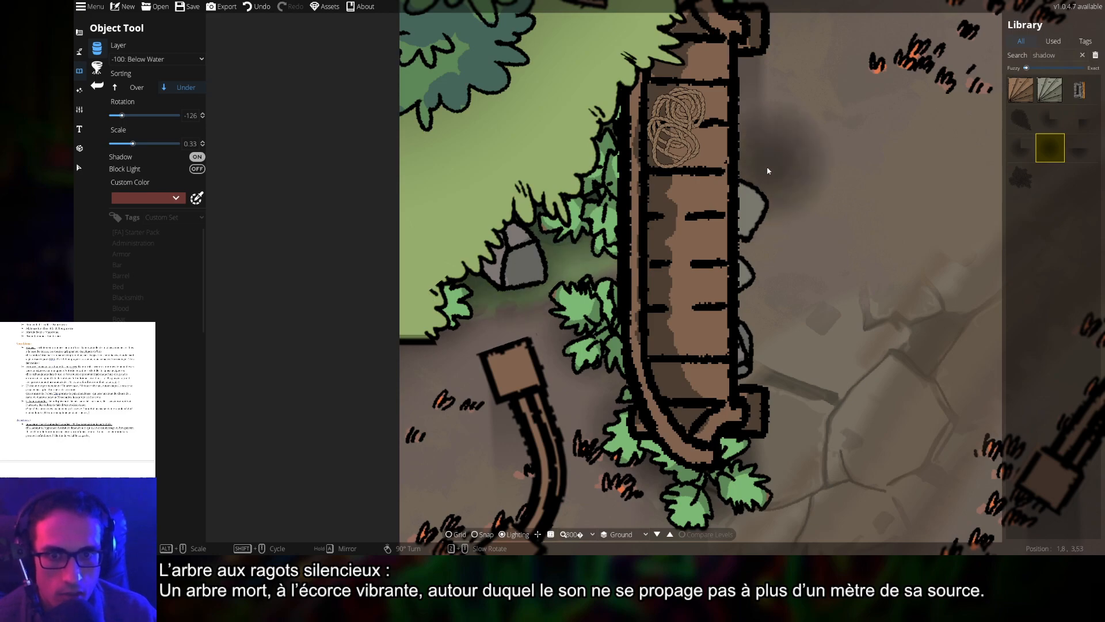
left_click_drag(769, 167, 580, 534)
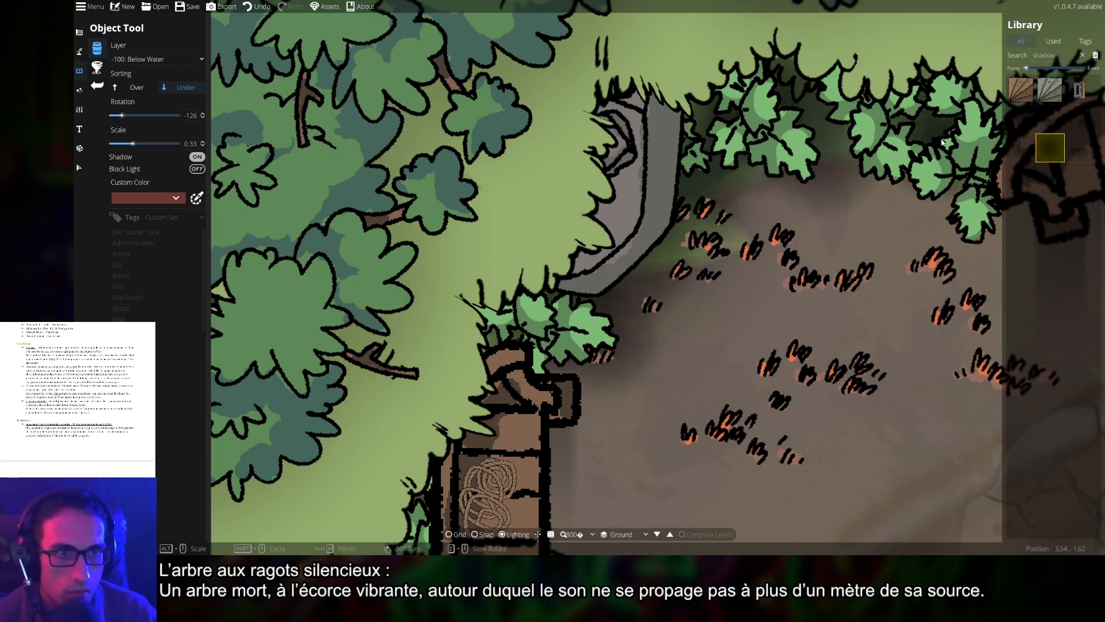
- Stamp circle shadows at scale 0.33 around the bushes beside the upper-left bench and under the well-like stone at the map's top edge
left_click_drag(936, 196, 603, 232)
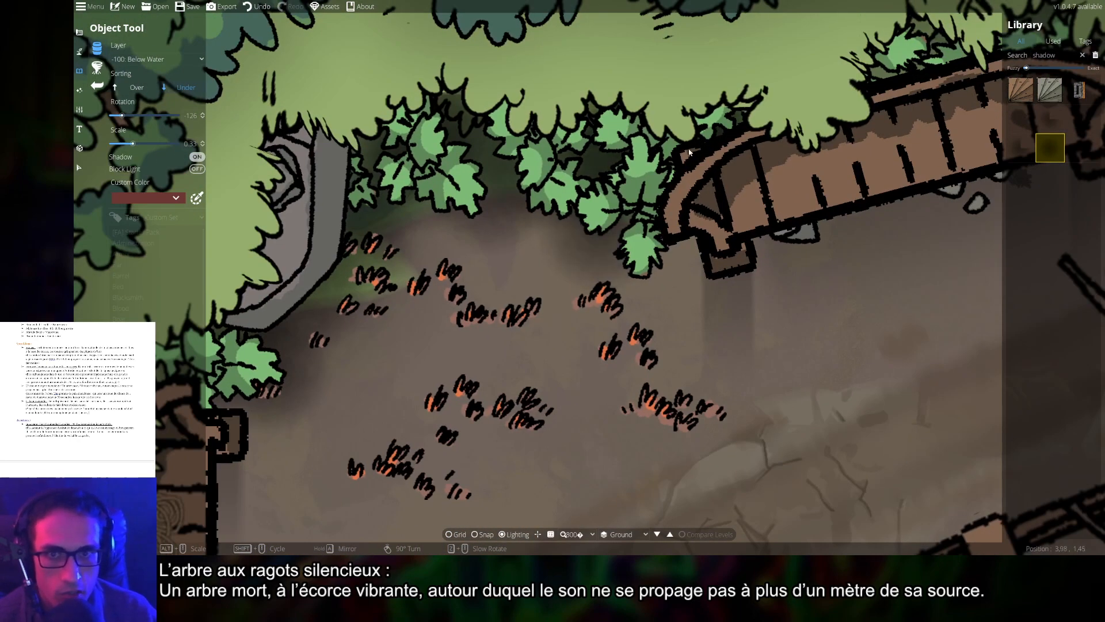
left_click_drag(777, 238, 495, 367)
left_click_drag(443, 330, 905, 356)
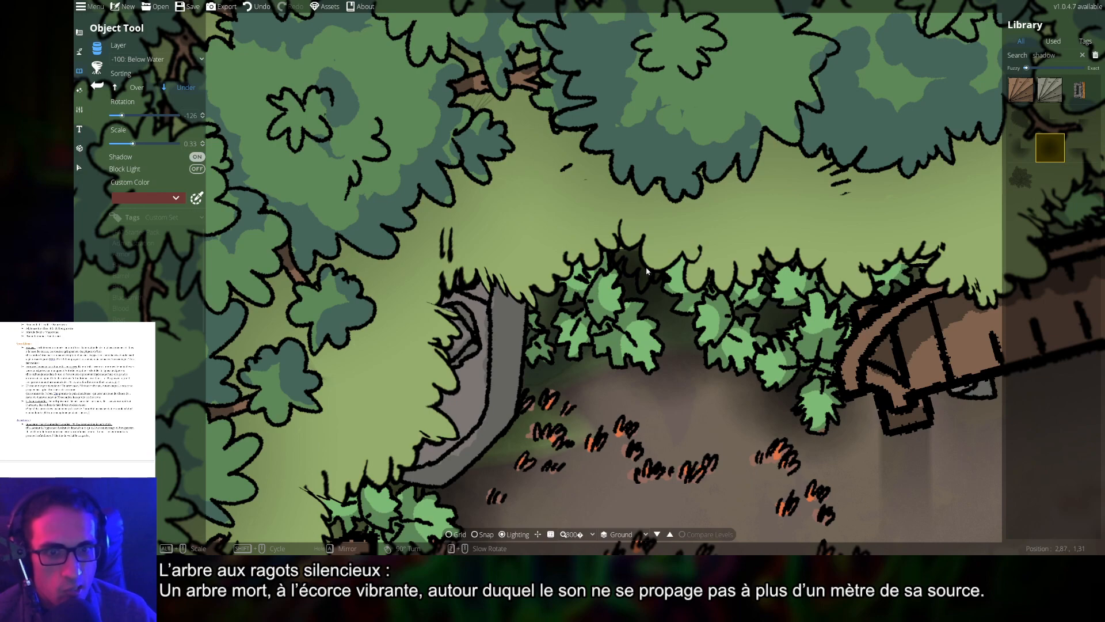
left_click_drag(983, 279, 540, 291)
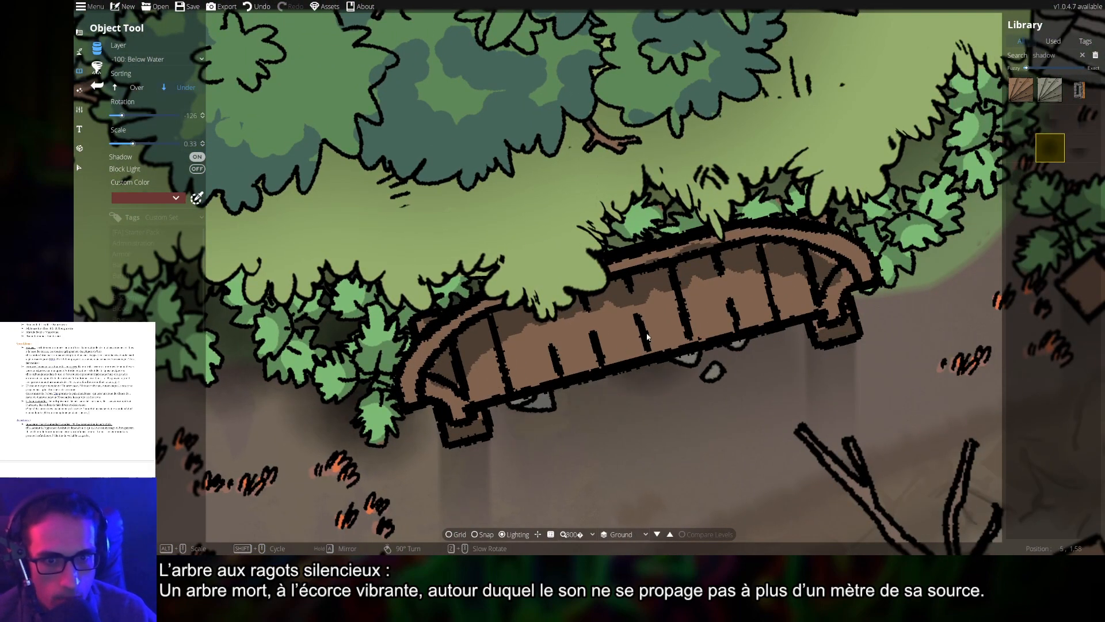
left_click_drag(605, 315, 532, 344)
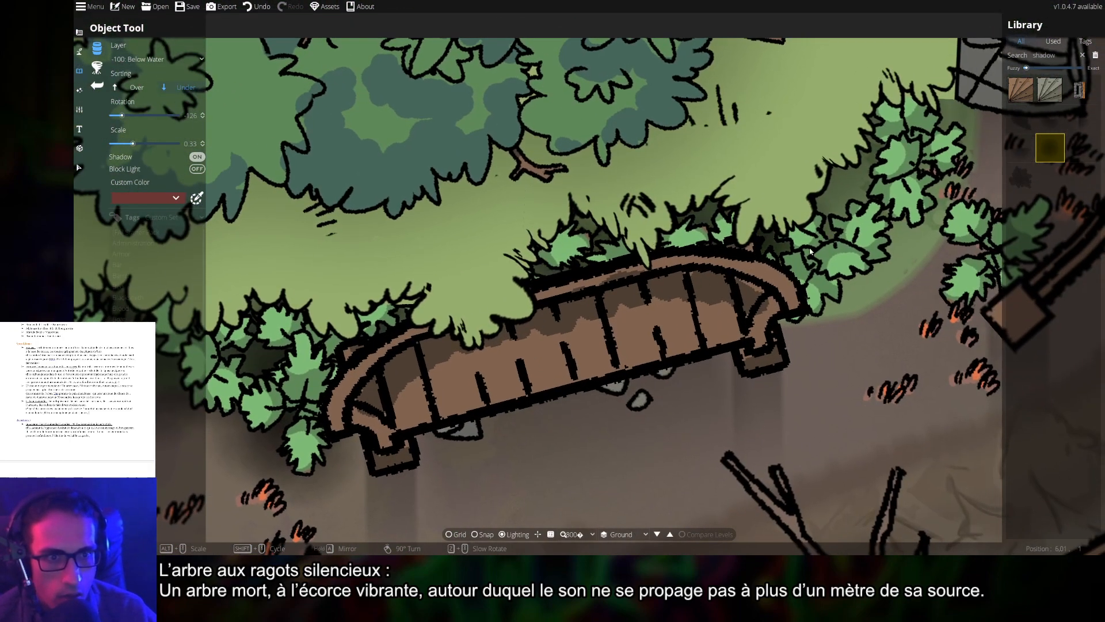
left_click_drag(905, 134, 500, 184)
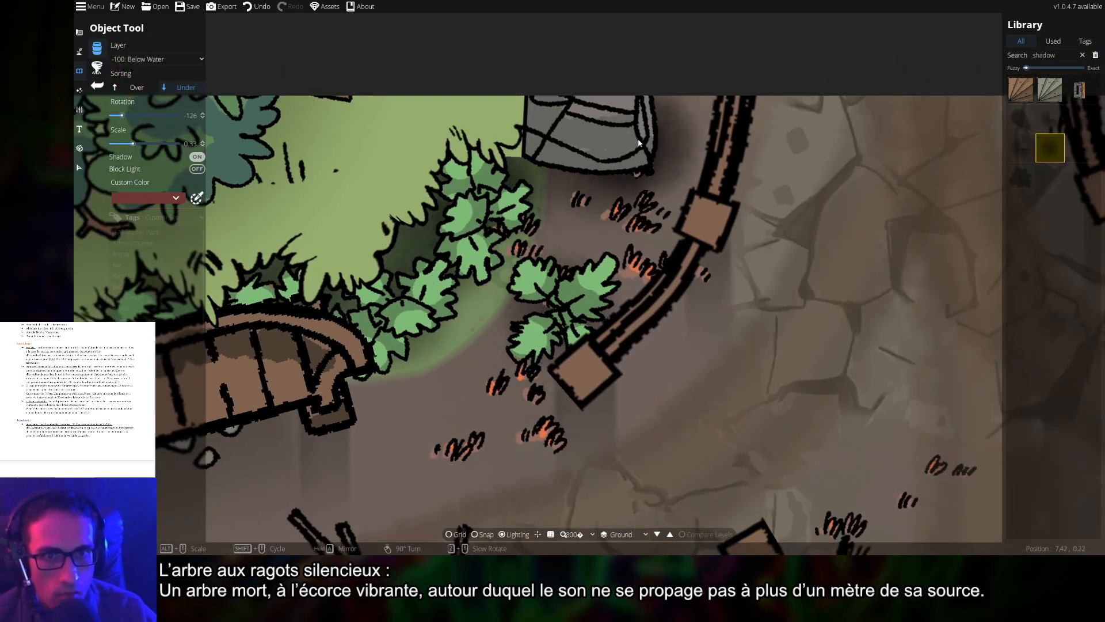
left_click_drag(996, 271, 303, 221)
left_click_drag(541, 190, 527, 259)
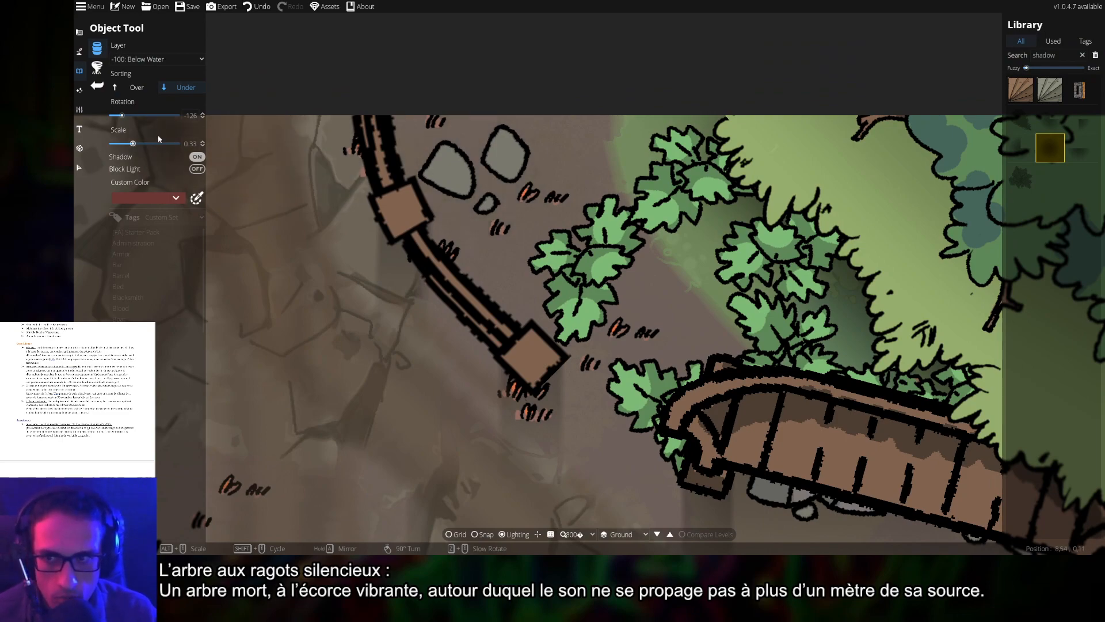
- Stamp circle shadows at scale 0.2 under the two larger rocks by the top fence and a smaller one under the little rock
left_click_drag(133, 144, 124, 145)
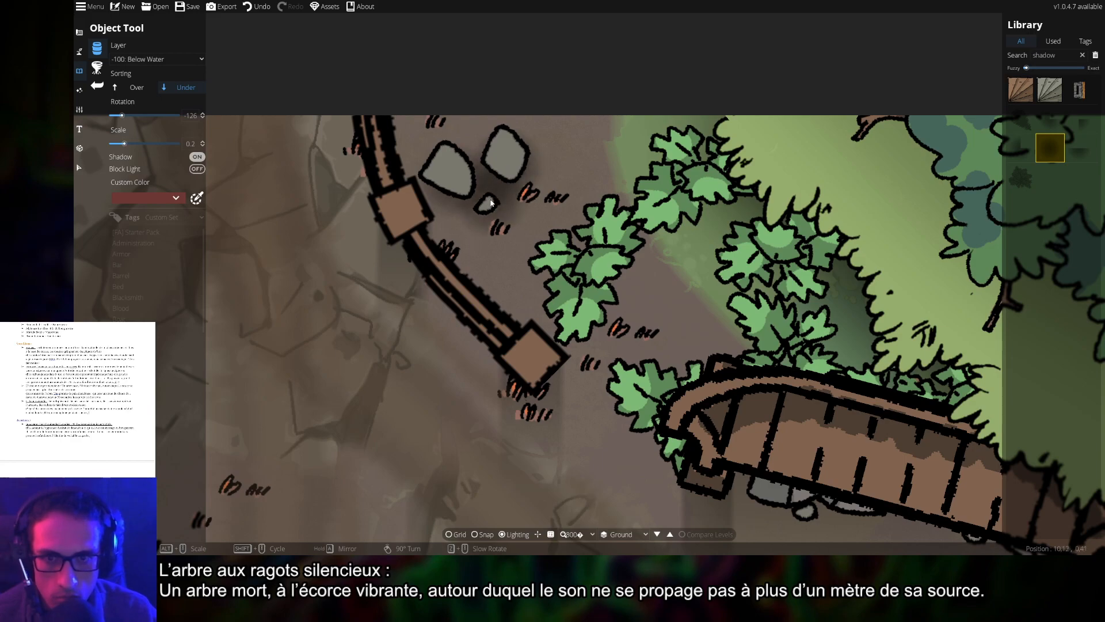
left_click_drag(124, 144, 121, 148)
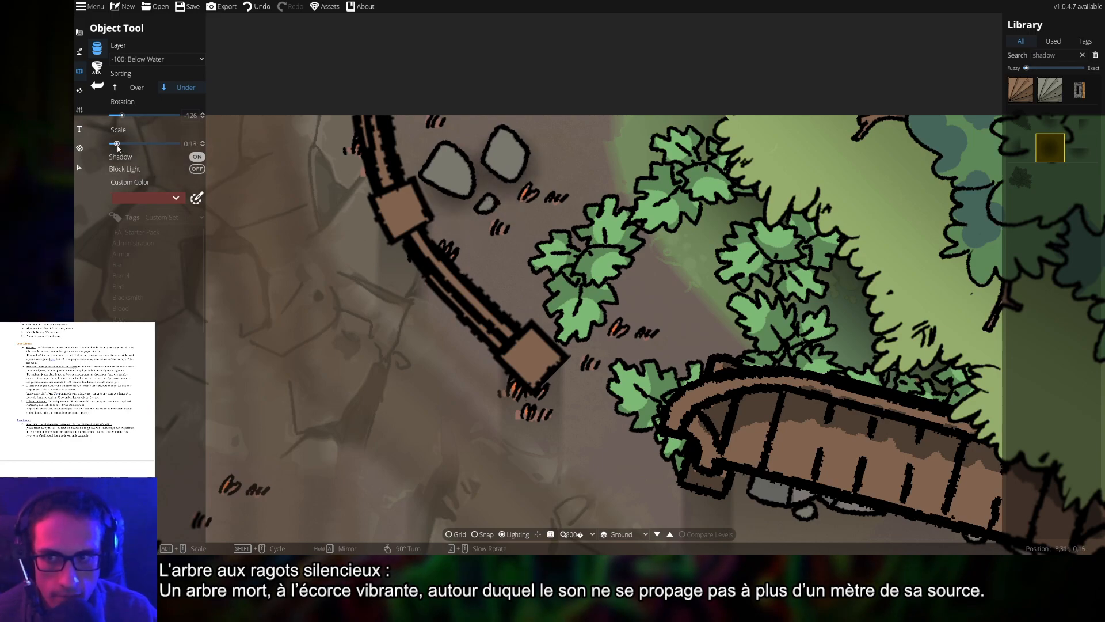
left_click(490, 211)
left_click_drag(716, 222, 645, 219)
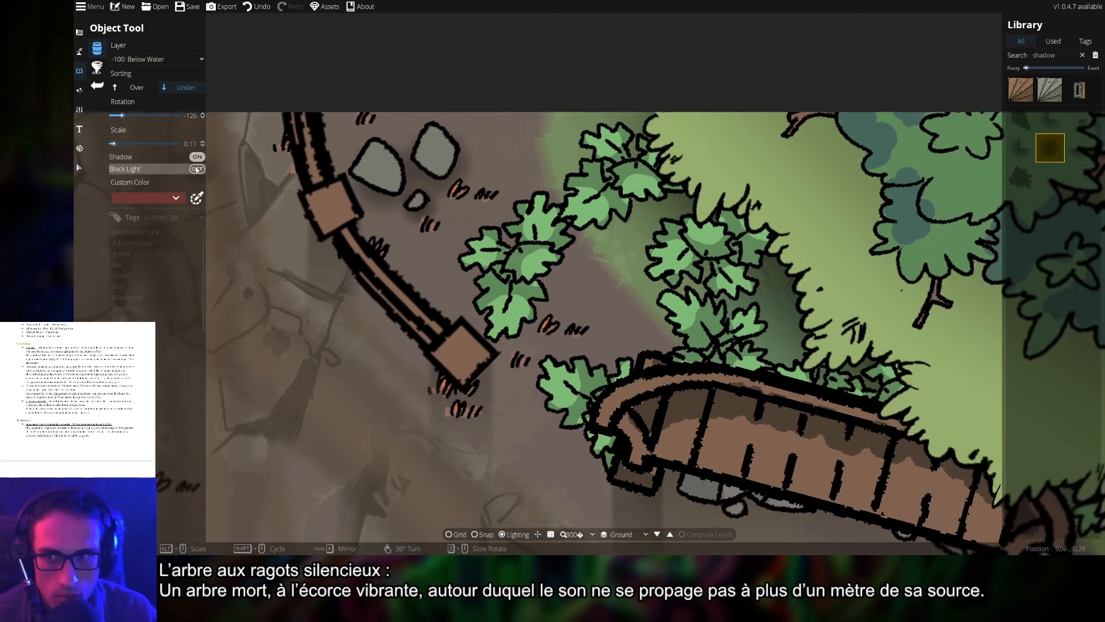
- Set the circle shadow's scale to 0.37 and stamp it around the bushes beside the upper-right bench
left_click(137, 144)
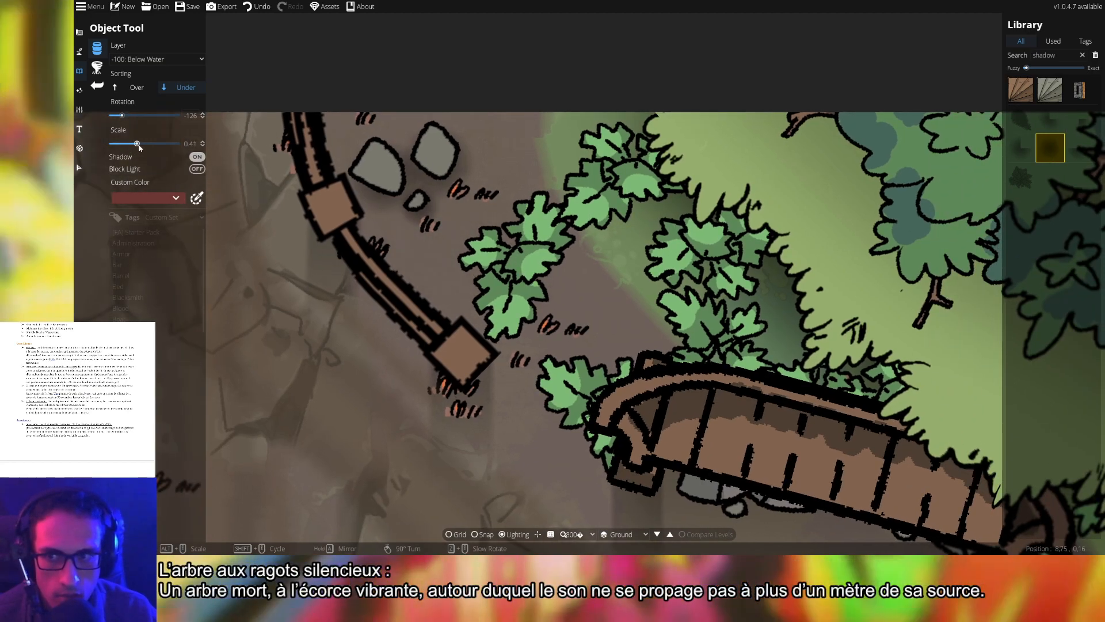
left_click_drag(139, 143, 142, 144)
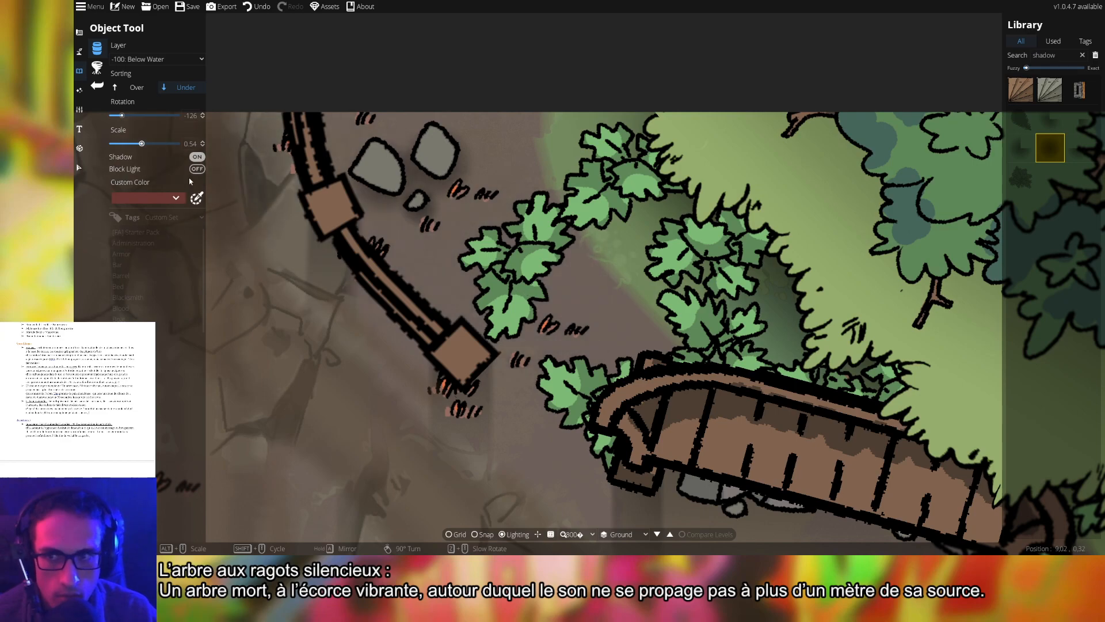
scroll(524, 259, "down", 3)
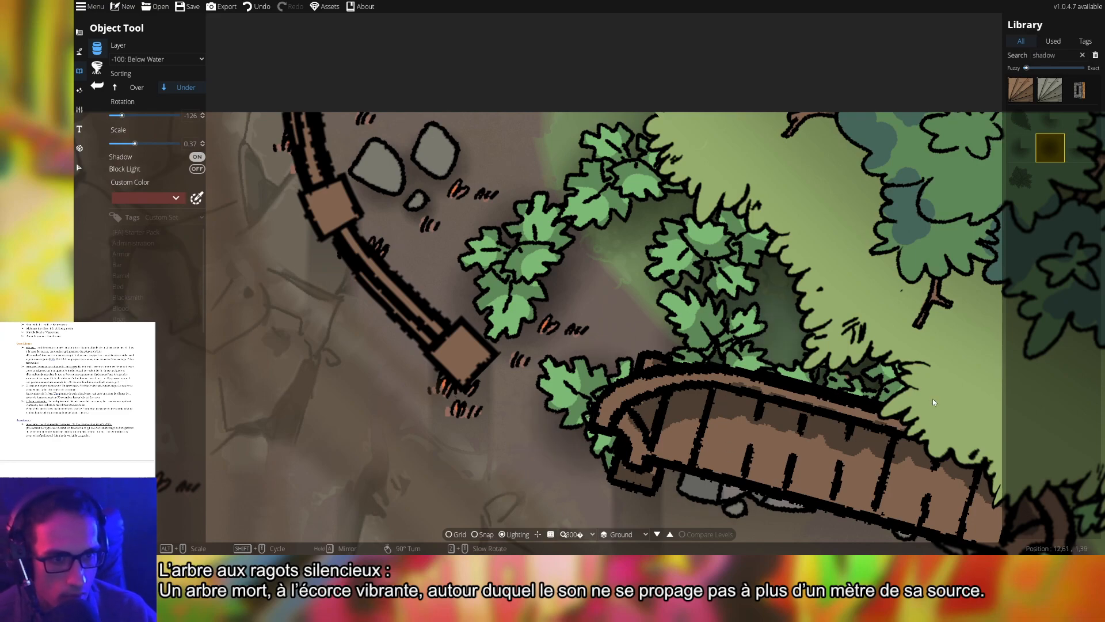
left_click_drag(907, 411, 576, 288)
left_click_drag(690, 321, 595, 275)
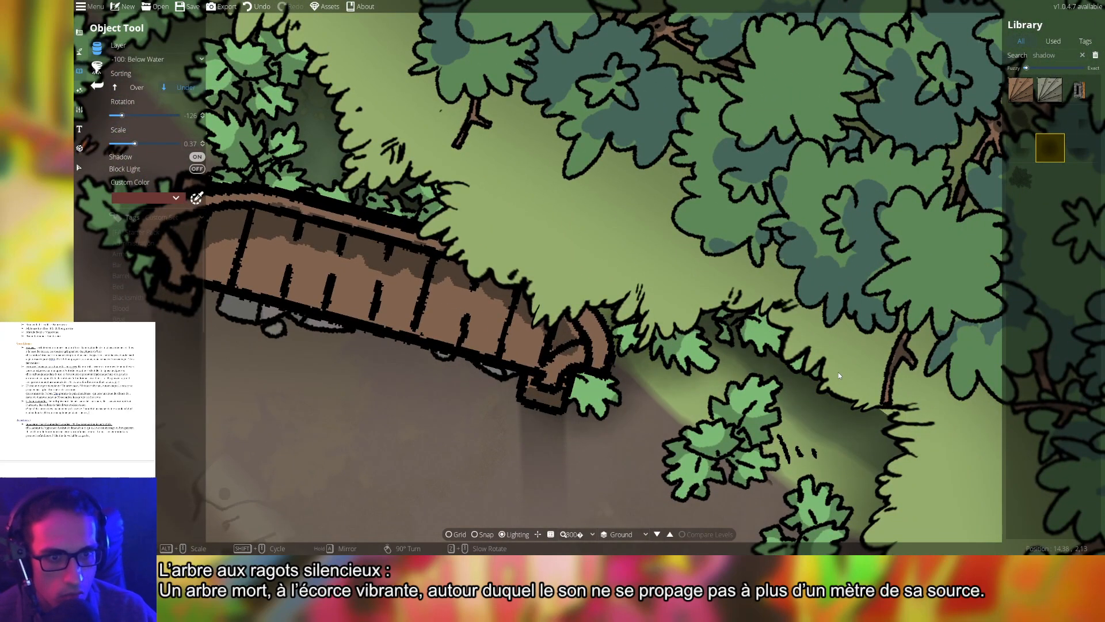
left_click_drag(907, 440, 867, 293)
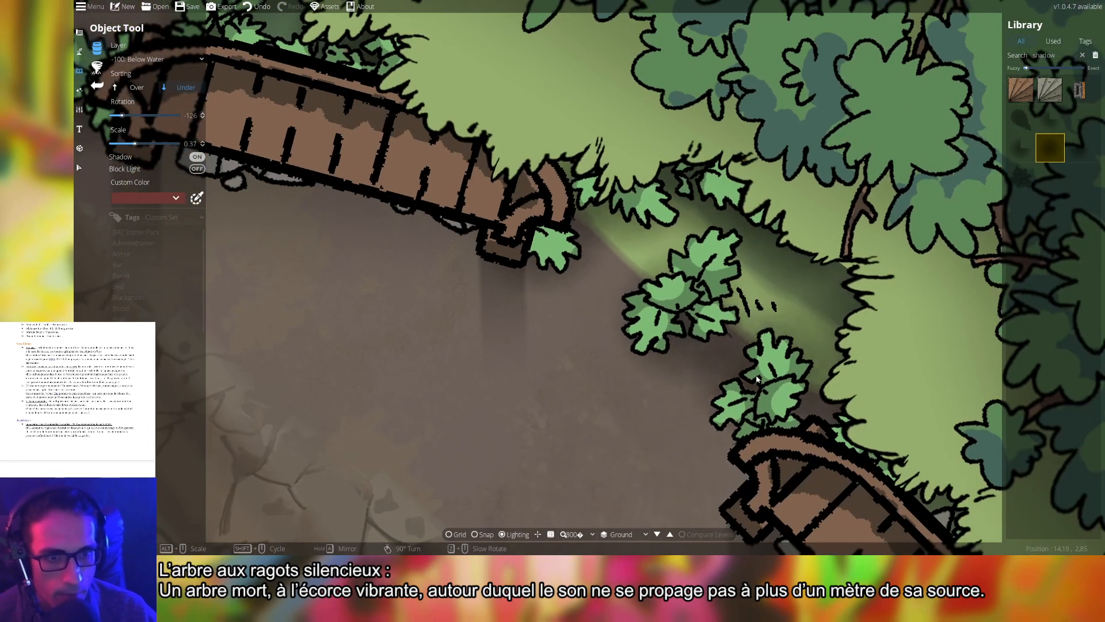
left_click_drag(436, 221, 492, 241)
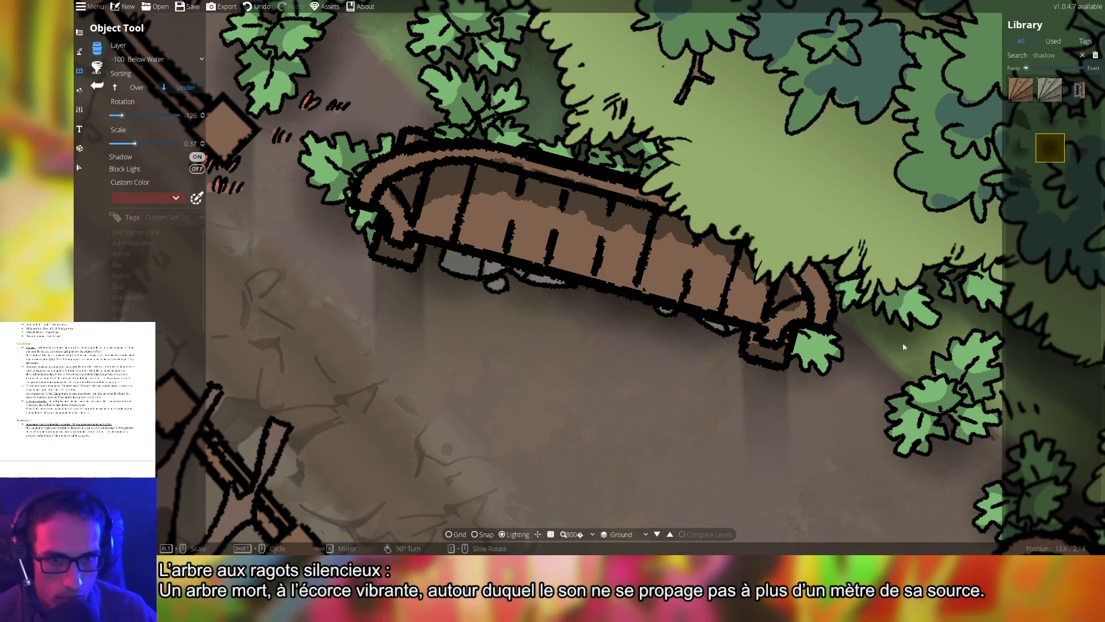
left_click_drag(881, 397, 455, 196)
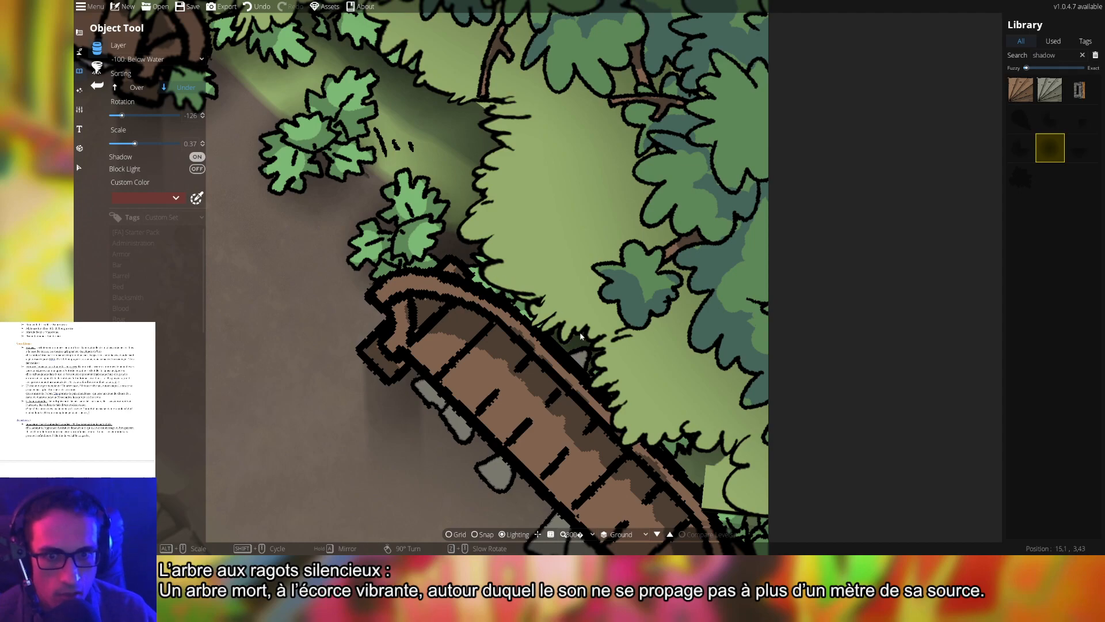
- Stamp circle shadows at scale 0.37 under the bushes along the map's right edge, beside the bench and curved fence
left_click_drag(743, 349, 667, 237)
left_click_drag(665, 276, 612, 209)
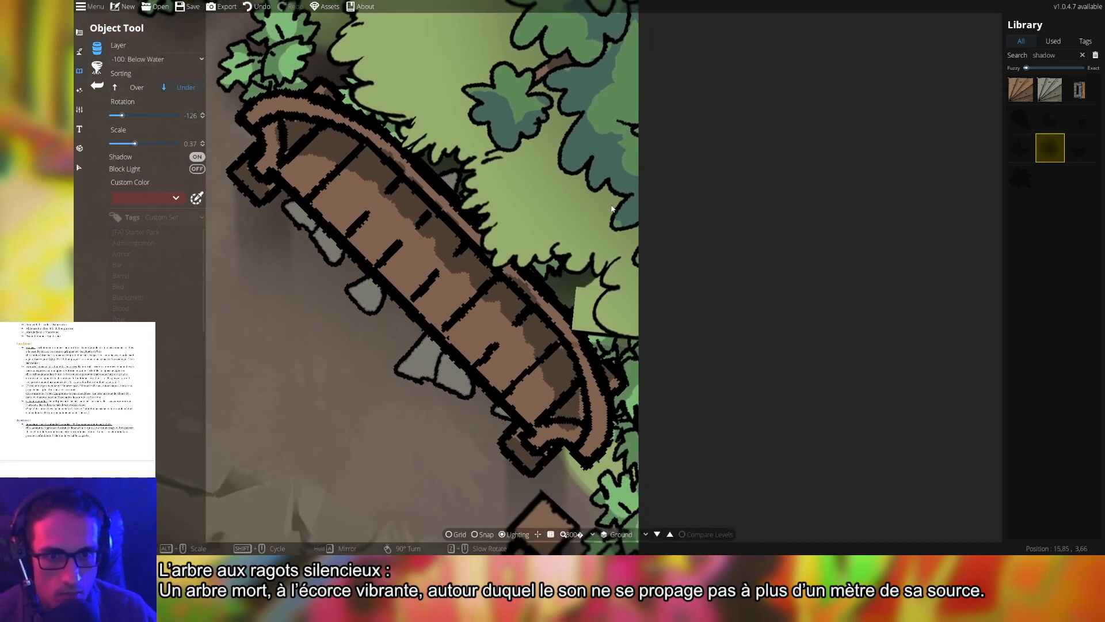
left_click_drag(689, 385, 693, 253)
left_click(608, 347)
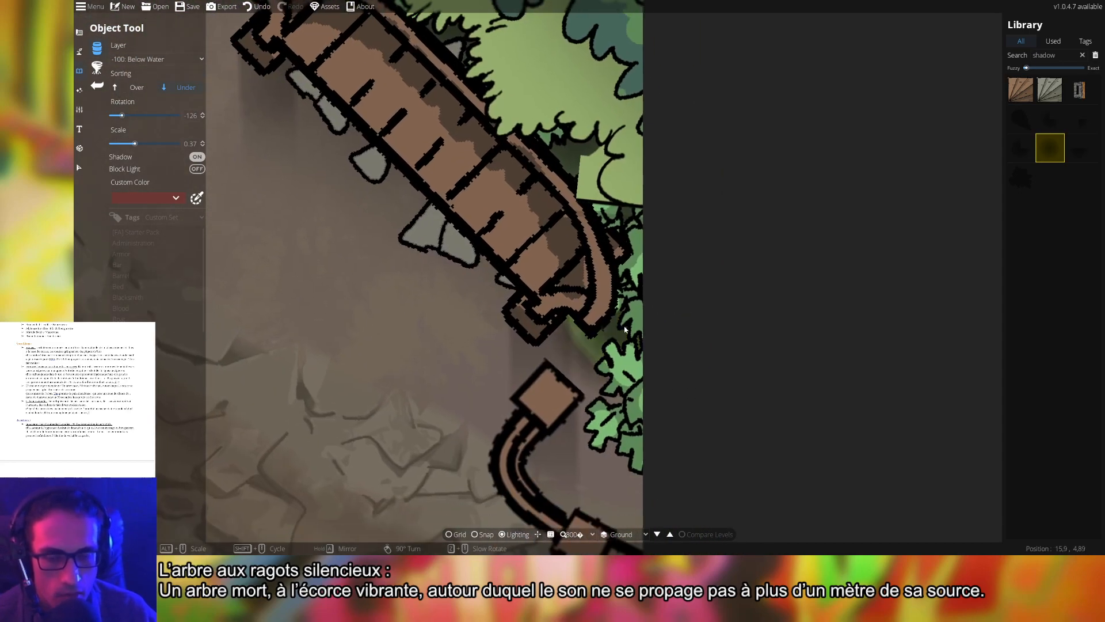
left_click_drag(665, 414, 686, 327)
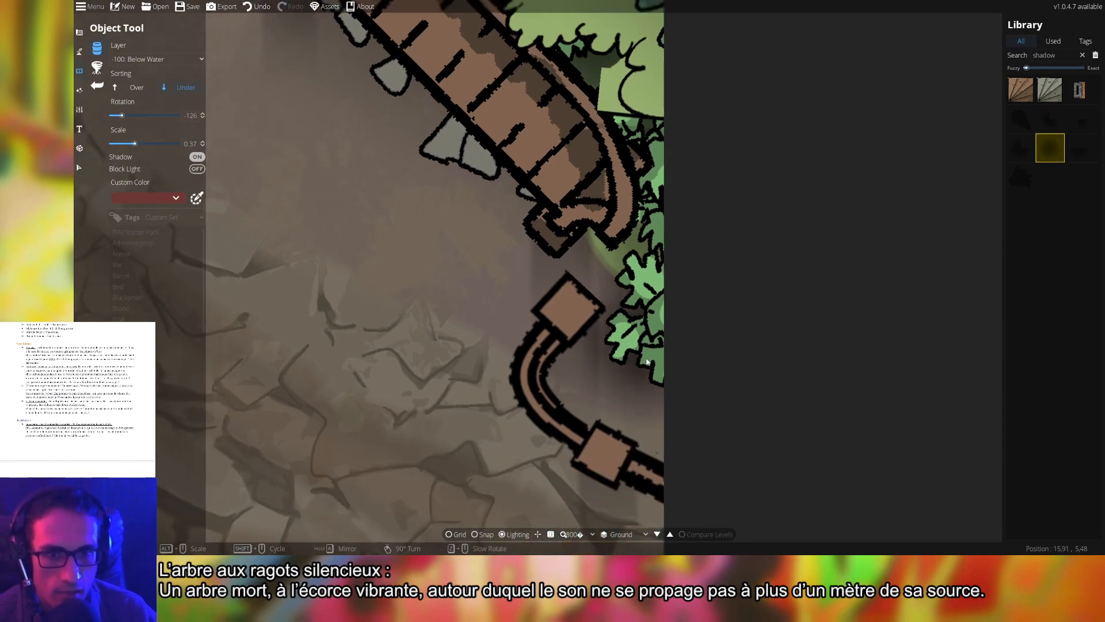
left_click_drag(692, 272, 716, 235)
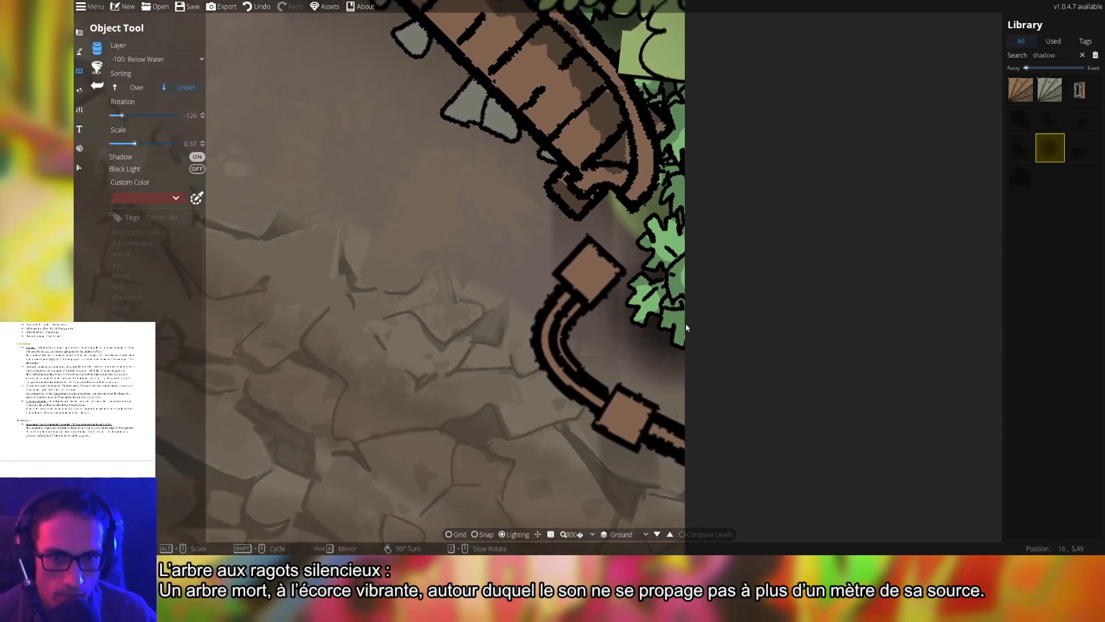
left_click_drag(636, 460, 656, 281)
left_click_drag(570, 524, 622, 176)
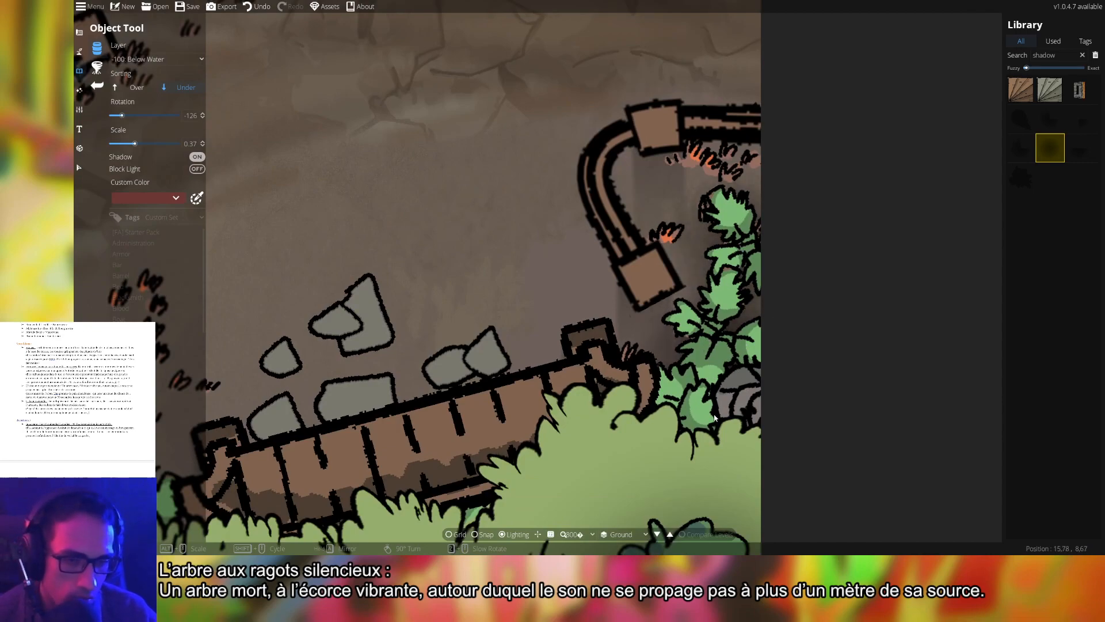
- Stamp circle shadows under the bushes around the two lower-right benches and the bottom fence end, redoing the last stamp
left_click_drag(493, 406, 576, 352)
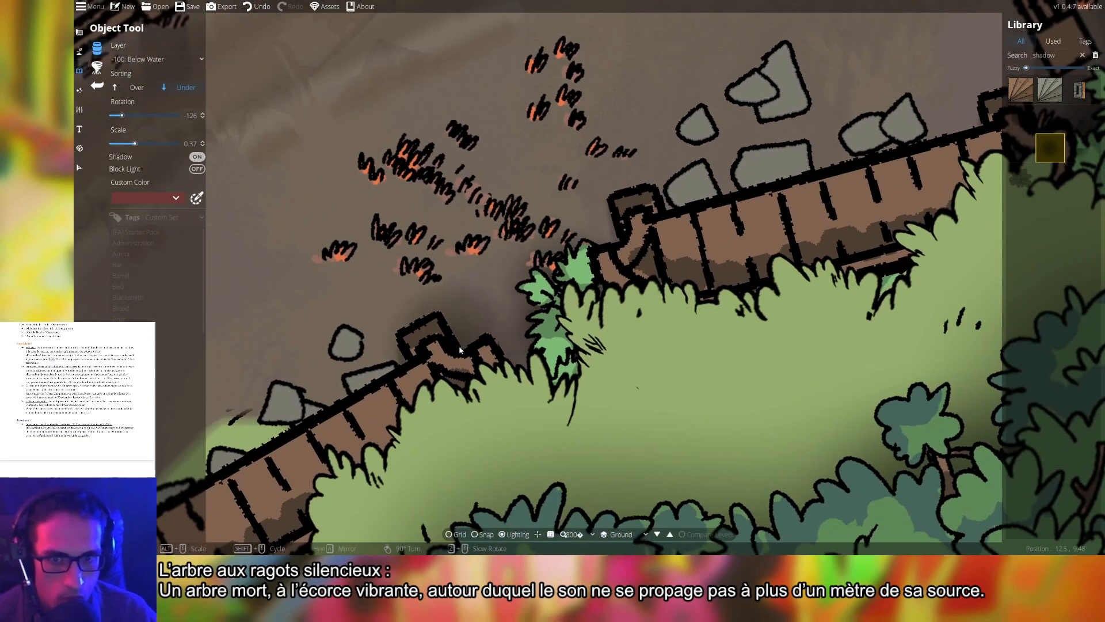
left_click_drag(478, 348, 869, 285)
left_click_drag(528, 420, 681, 301)
left_click_drag(569, 444, 699, 317)
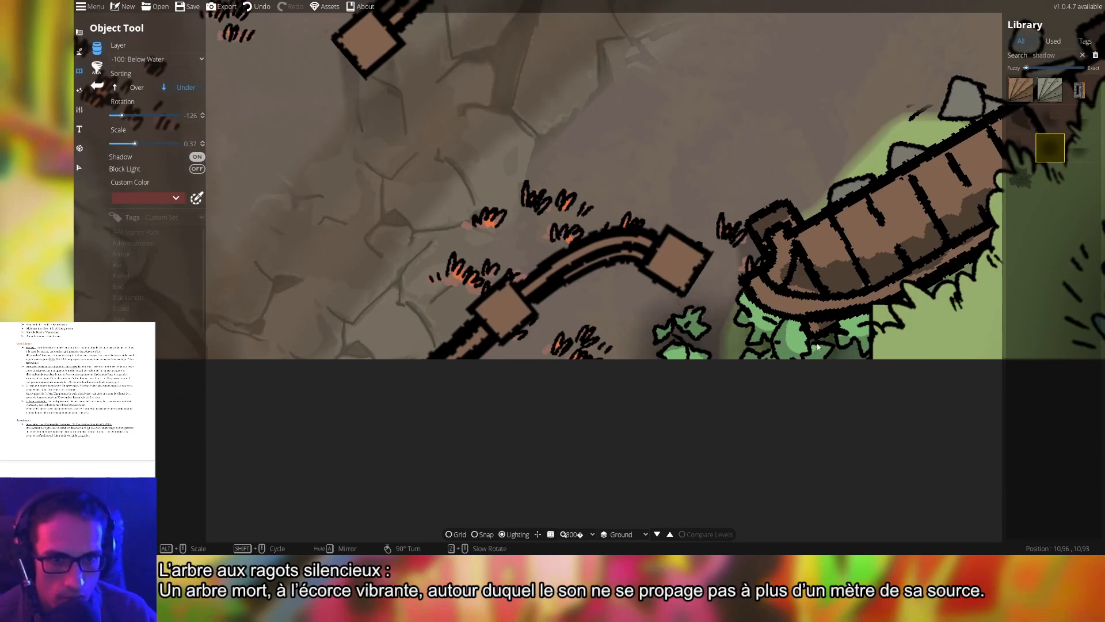
key("ctrl+z")
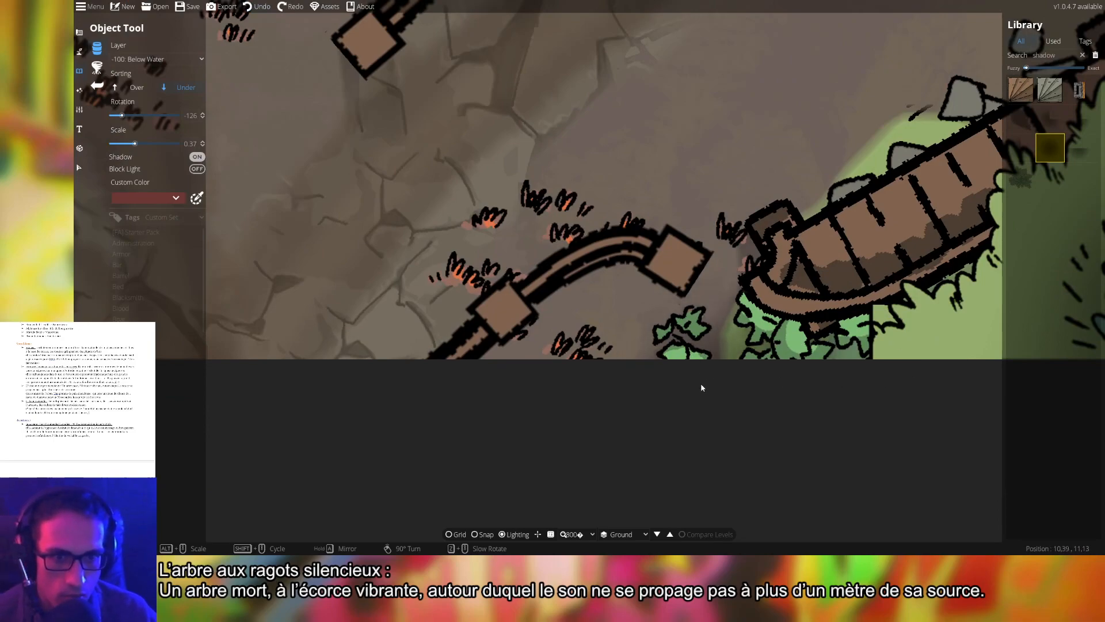
left_click(703, 376)
- Stamp circle shadows at scale 0.37 under the bushes between the lower-left bench and the curved fence at the map's bottom edge
left_click_drag(446, 337, 904, 330)
left_click_drag(532, 324, 603, 327)
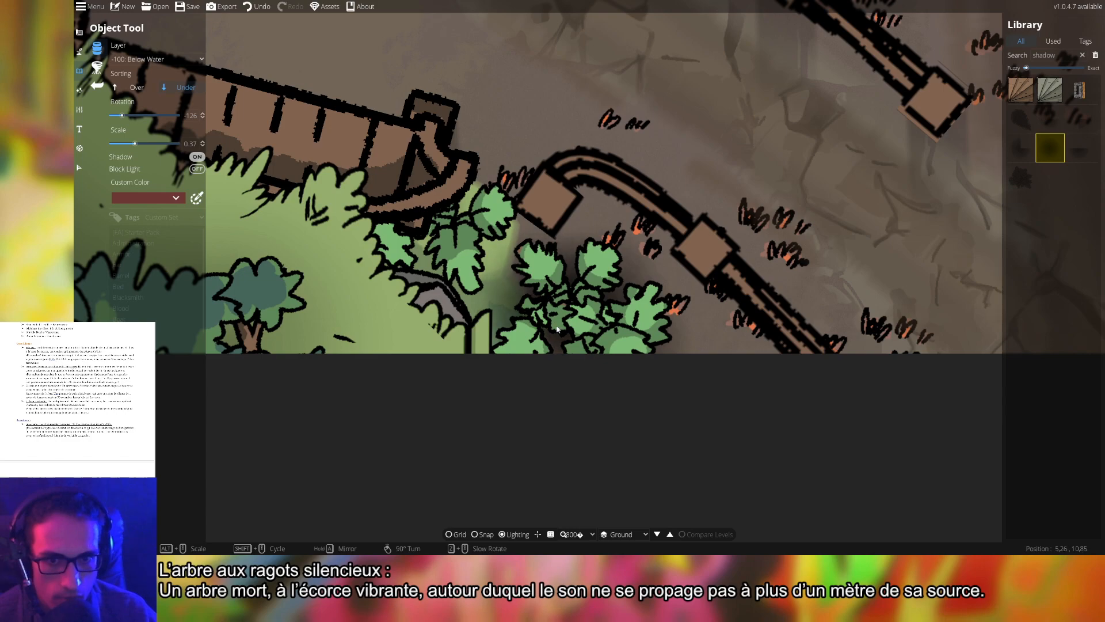
left_click_drag(547, 259, 606, 306)
left_click(519, 275)
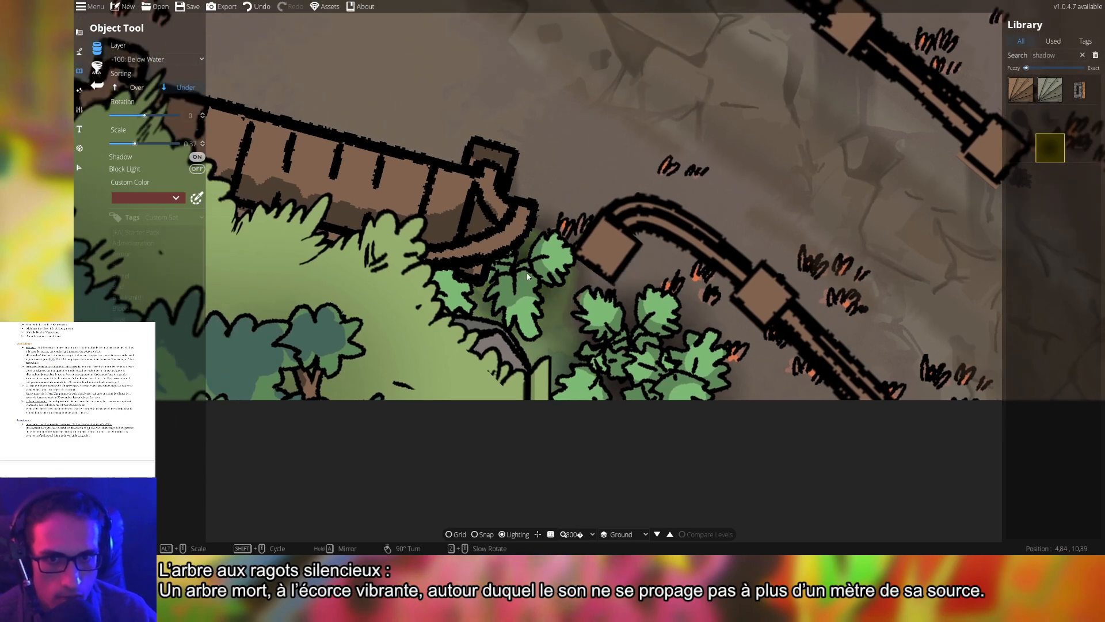
right_click(512, 317)
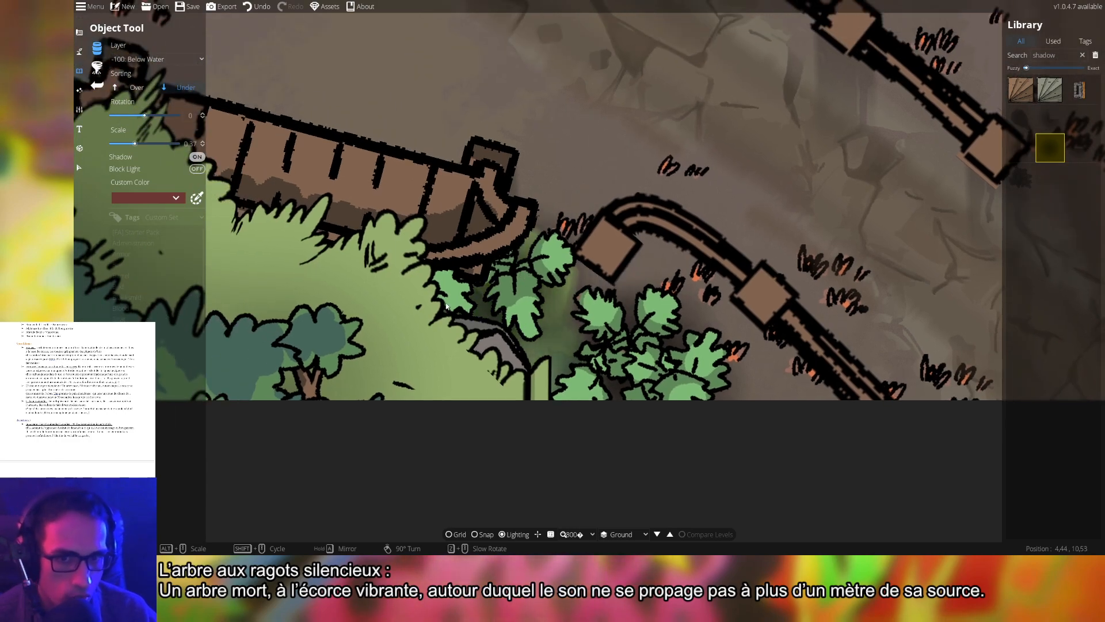
scroll(454, 296, "up", 3)
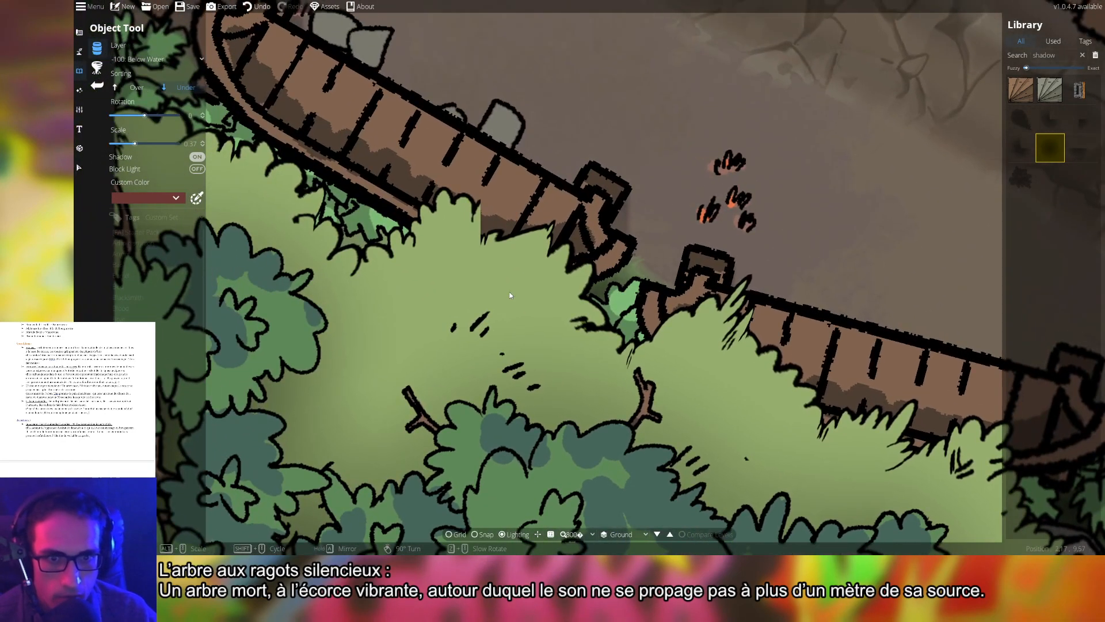
- Stamp circle shadows at scale 0.37 under the bushes behind the bench and by the fence end on the map's lower-left edge
left_click_drag(357, 235, 570, 303)
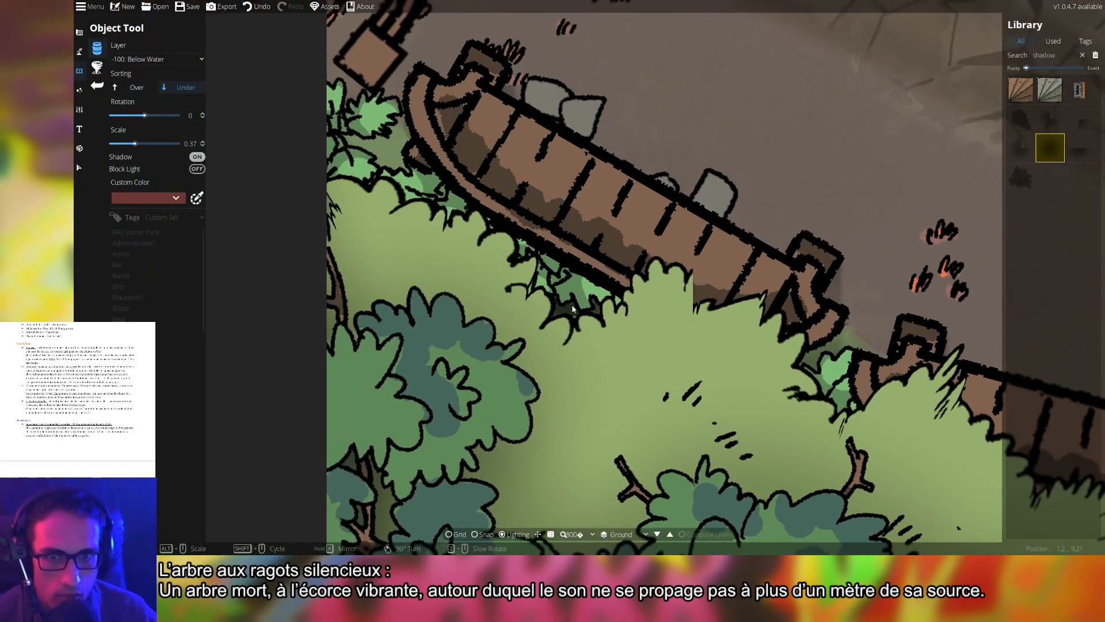
left_click(395, 170)
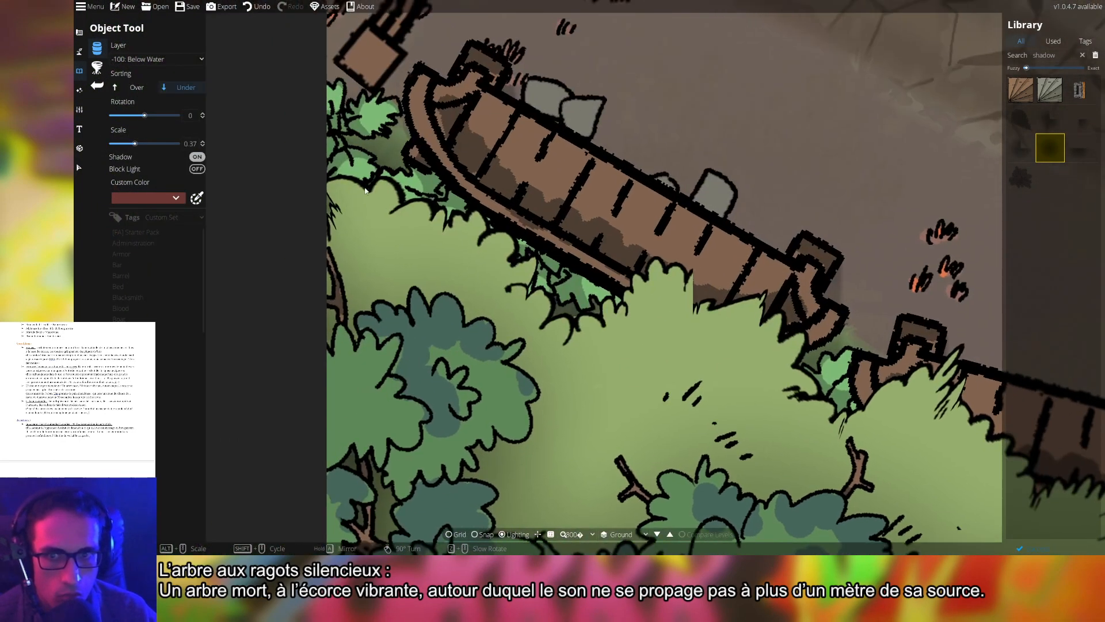
left_click_drag(368, 144, 447, 314)
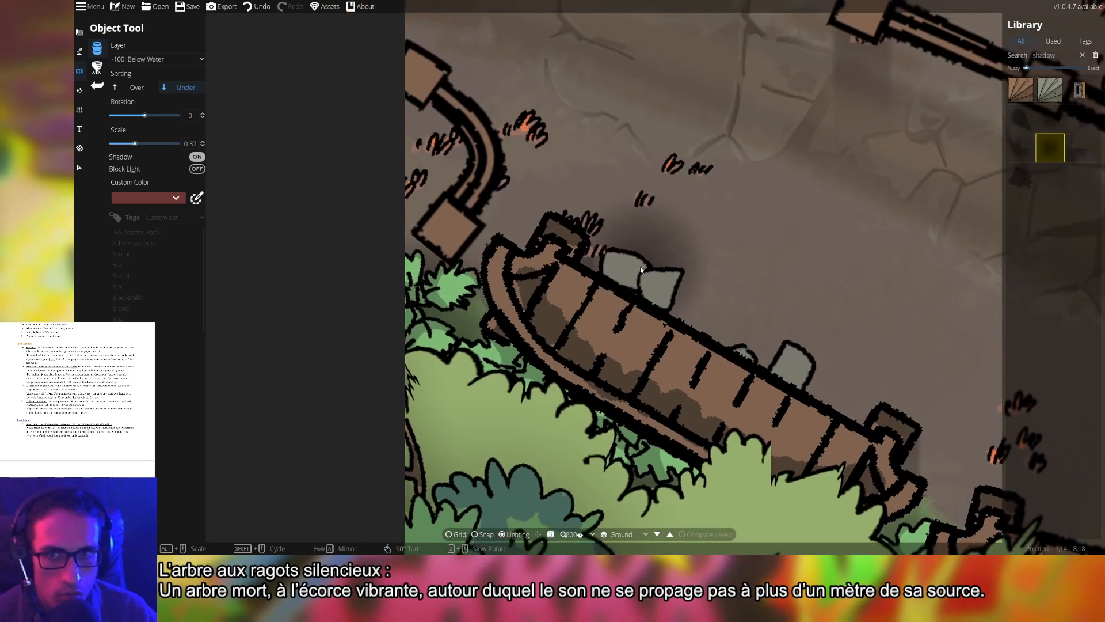
left_click_drag(633, 237, 662, 303)
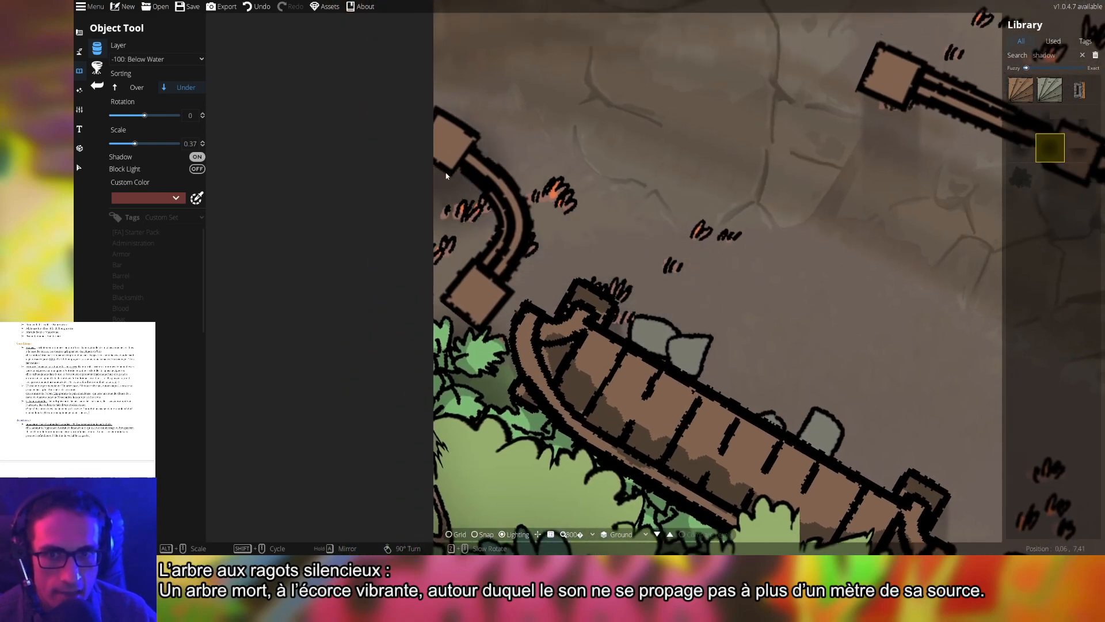
left_click(82, 91)
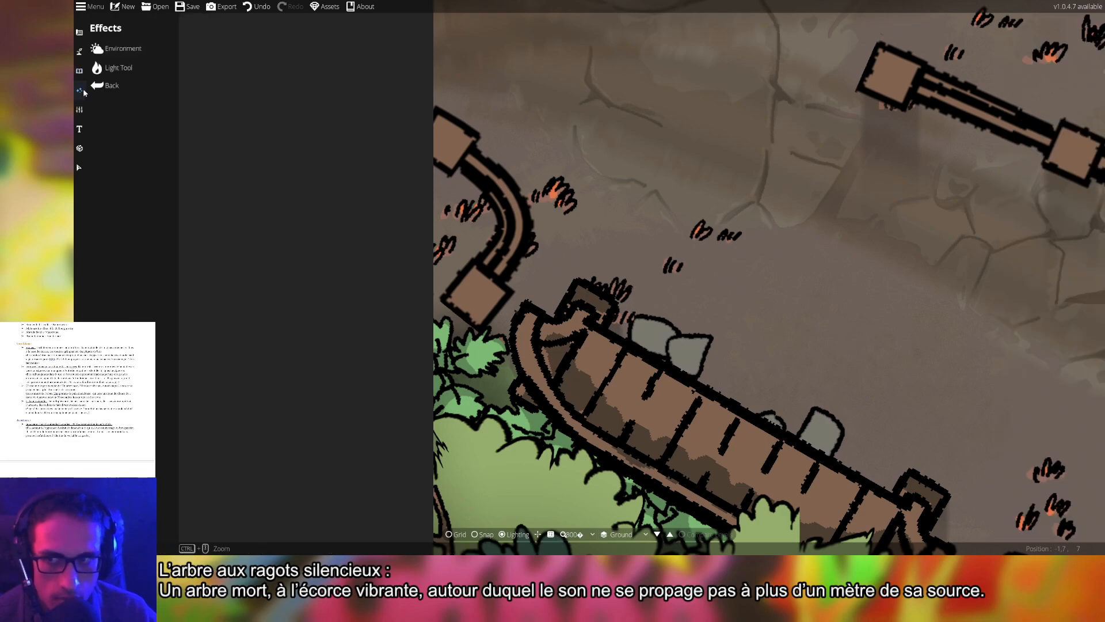
left_click(99, 86)
left_click(99, 86)
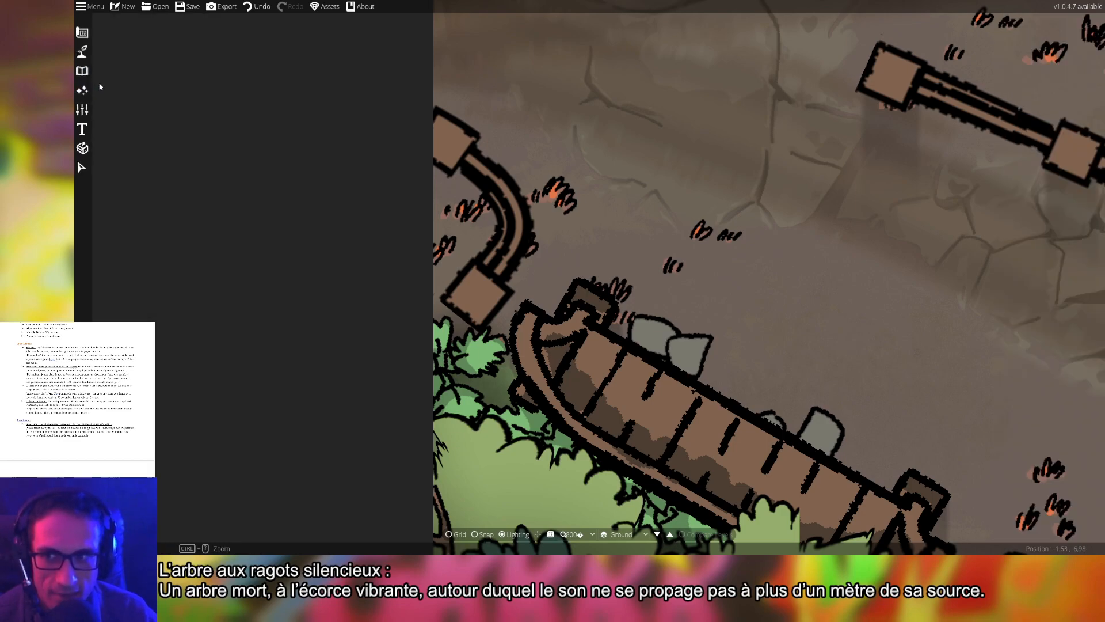
left_click(81, 53)
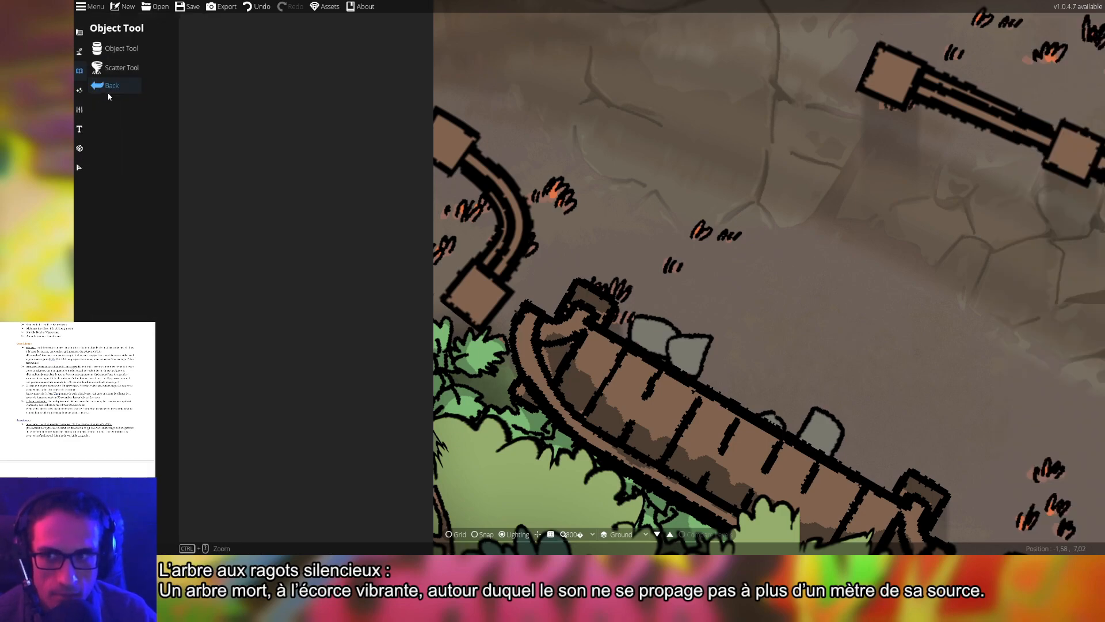
left_click(108, 90)
left_click(82, 53)
left_click(126, 107)
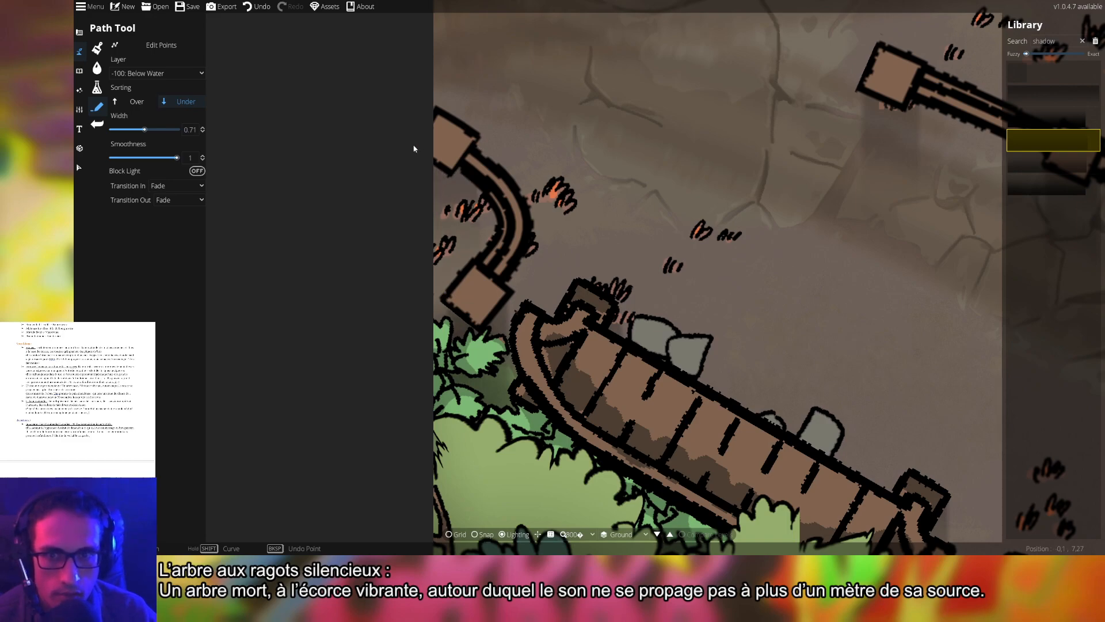
left_click_drag(718, 307, 603, 249)
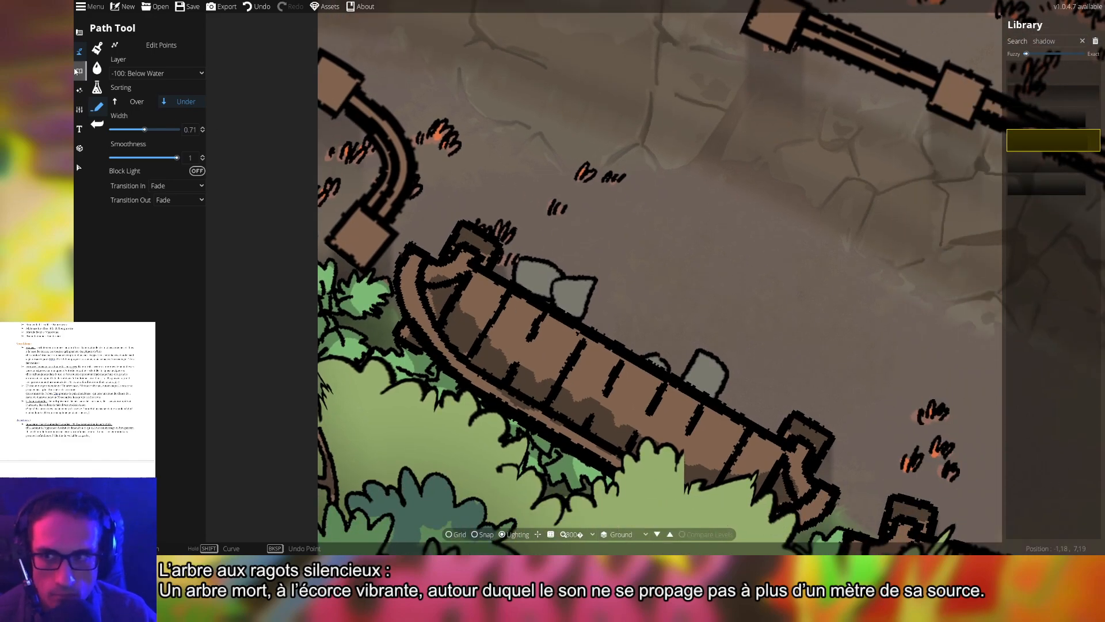
left_click(77, 71)
left_click(119, 66)
- Examine the dead tree, its roots and the surrounding flower planters for places that still need shadows
scroll(739, 245, "down", 5)
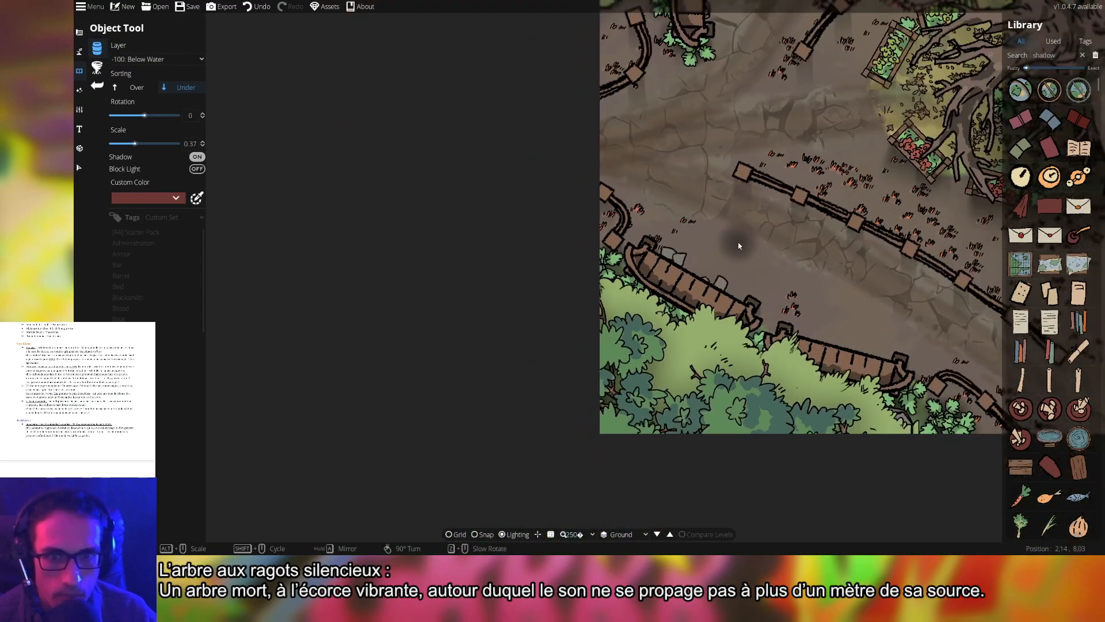
left_click_drag(864, 237, 465, 276)
mouse_move(655, 224)
left_mouse_down()
mouse_move(645, 281)
mouse_move(661, 333)
left_mouse_up()
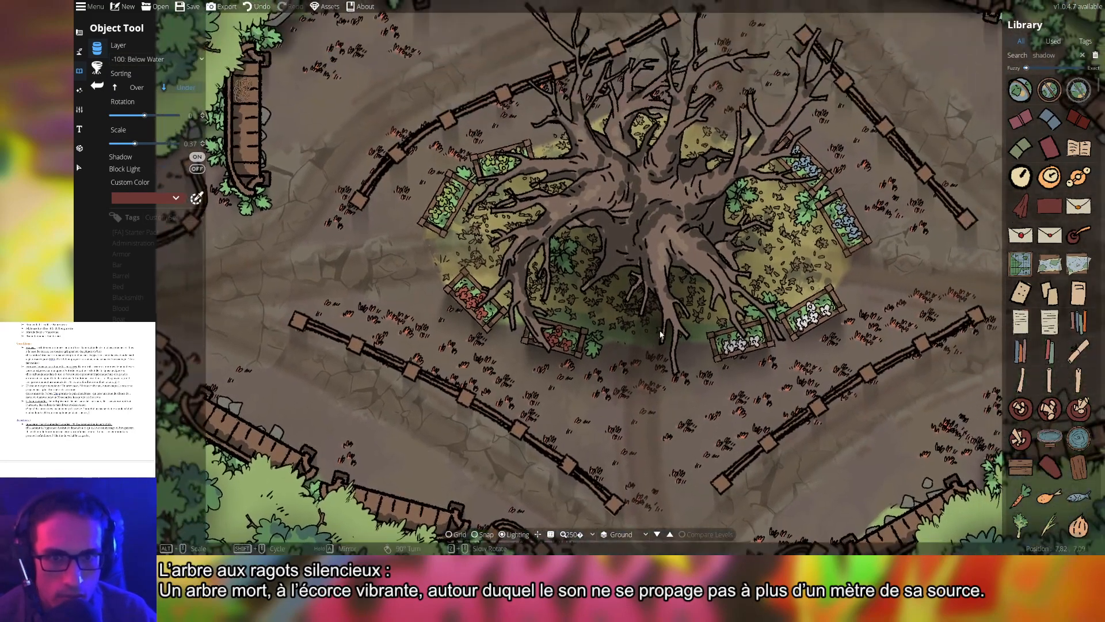
scroll(660, 334, "up", 5)
left_click_drag(879, 228, 361, 326)
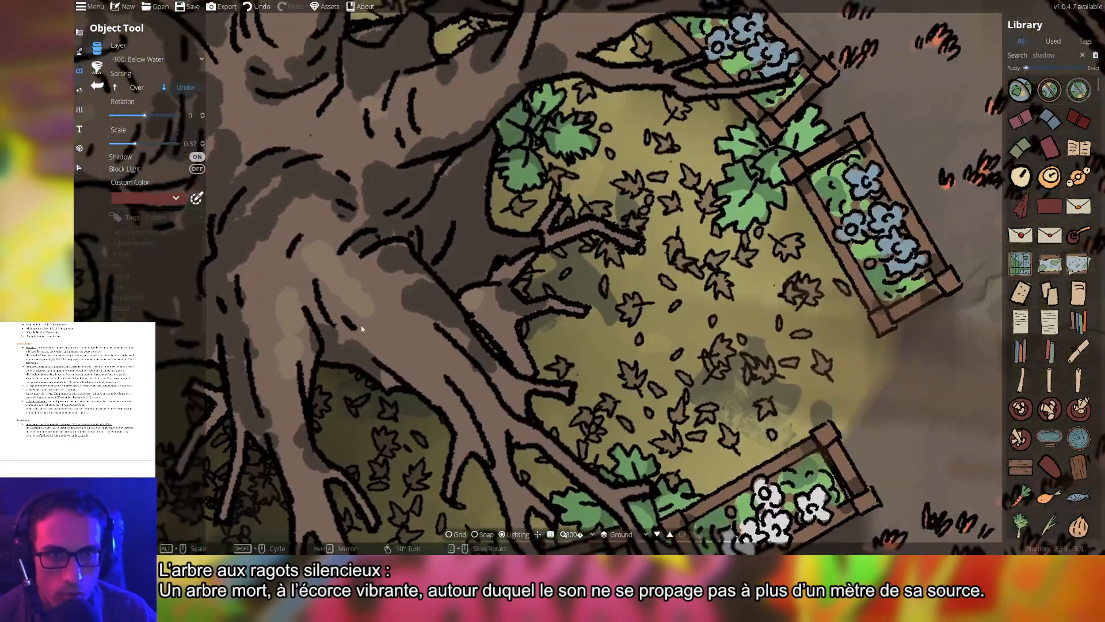
left_click_drag(780, 211, 639, 224)
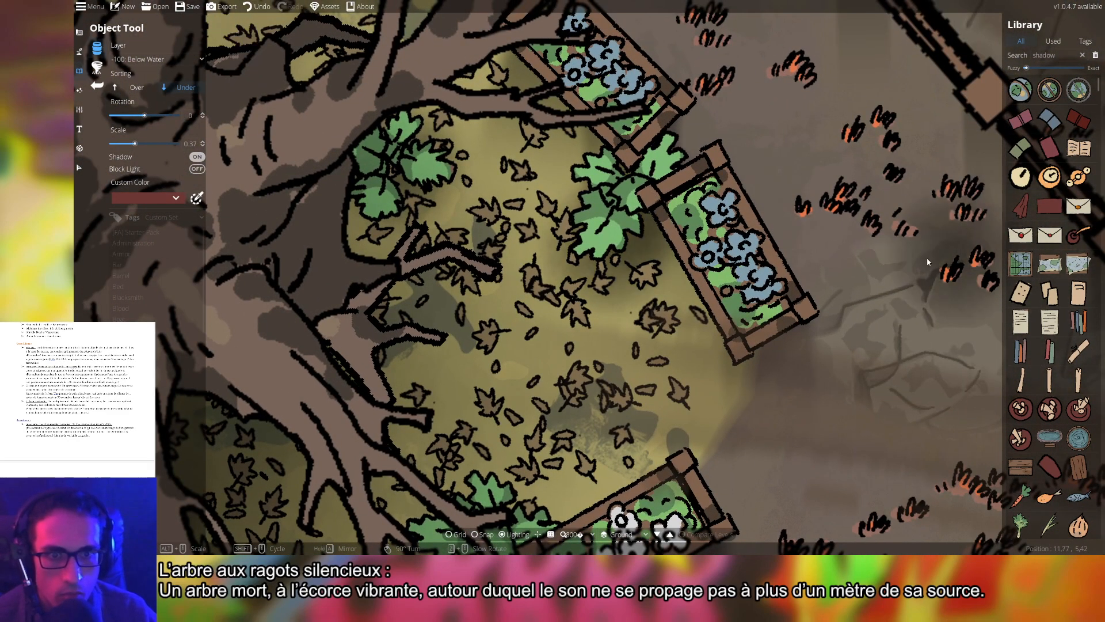
scroll(928, 261, "down", 5)
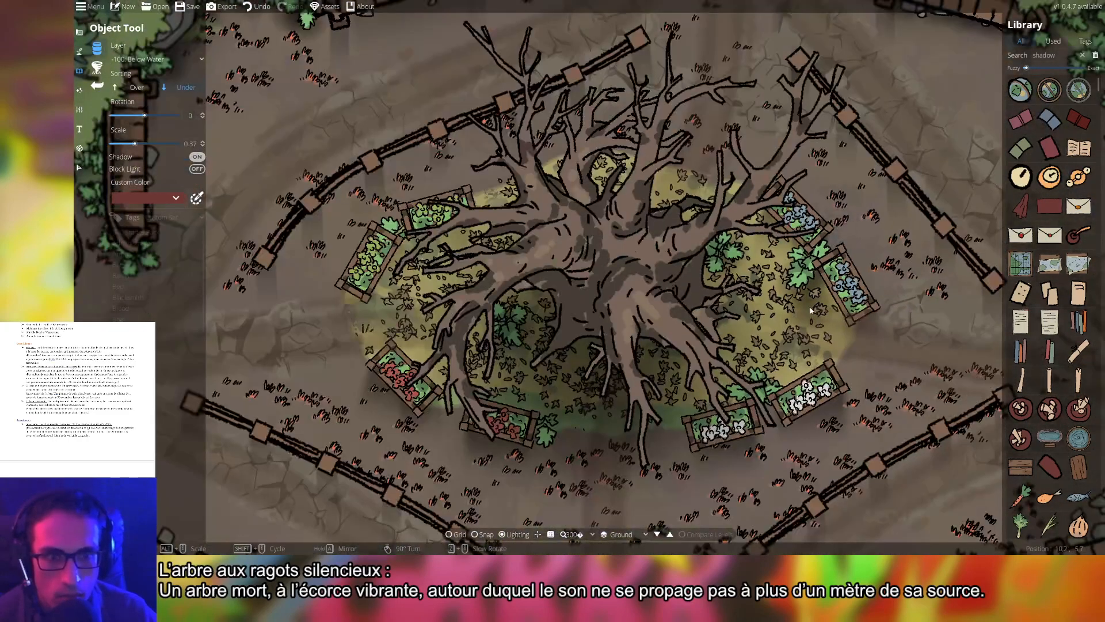
scroll(777, 410, "up", 5)
left_click_drag(436, 292, 815, 291)
left_click_drag(651, 298, 805, 428)
left_click_drag(654, 230, 764, 385)
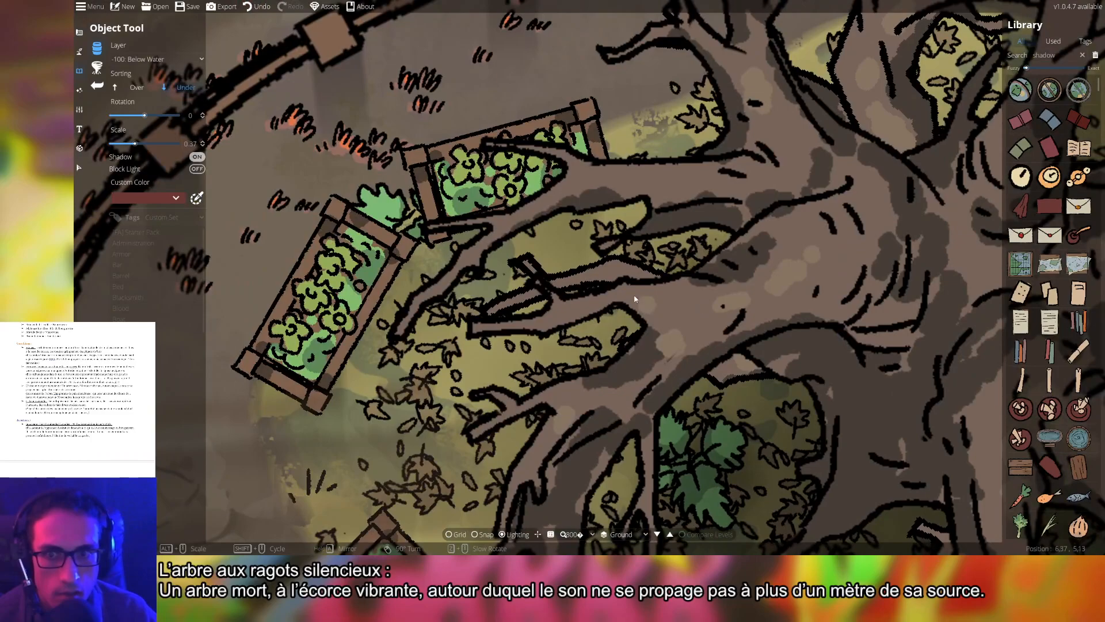
left_click_drag(578, 326, 671, 128)
left_click_drag(710, 308, 649, 172)
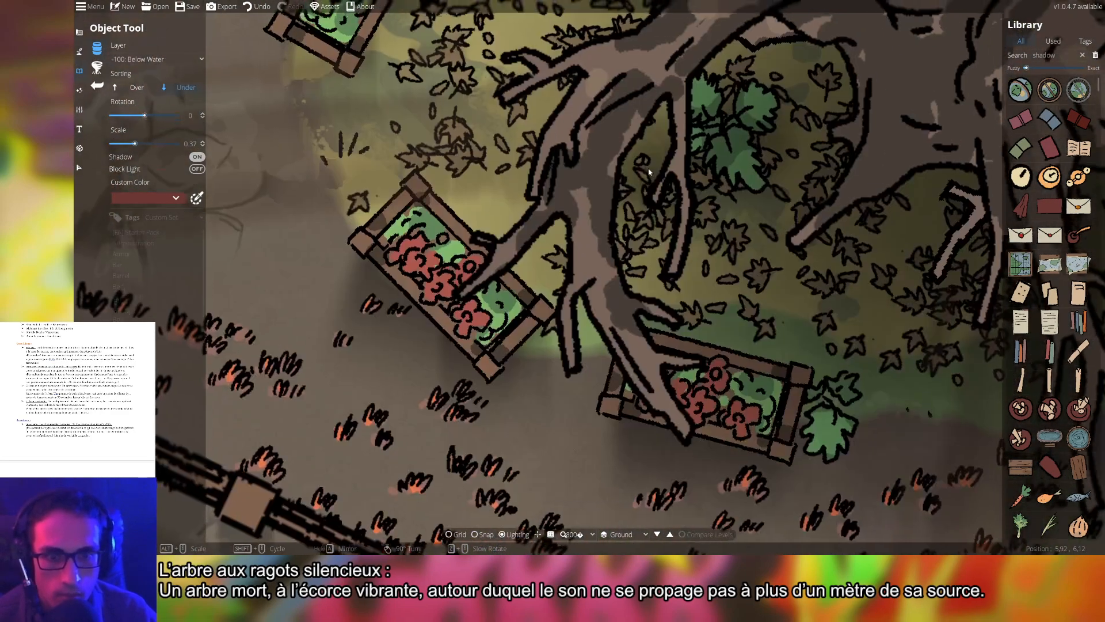
left_click_drag(910, 222, 426, 272)
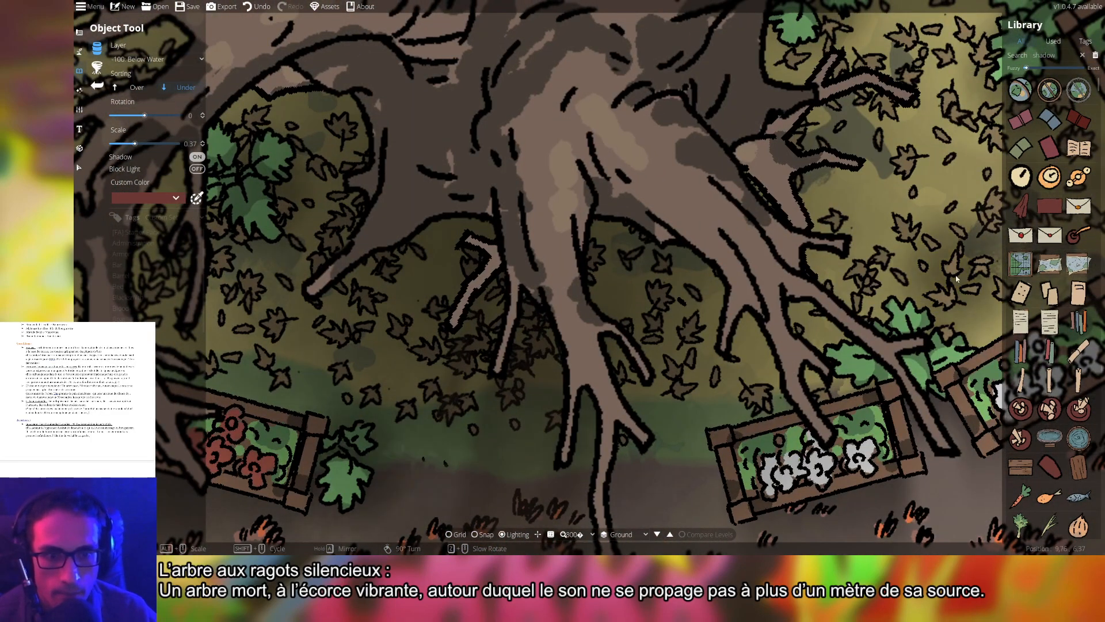
left_click_drag(956, 279, 571, 289)
left_click_drag(756, 233, 765, 435)
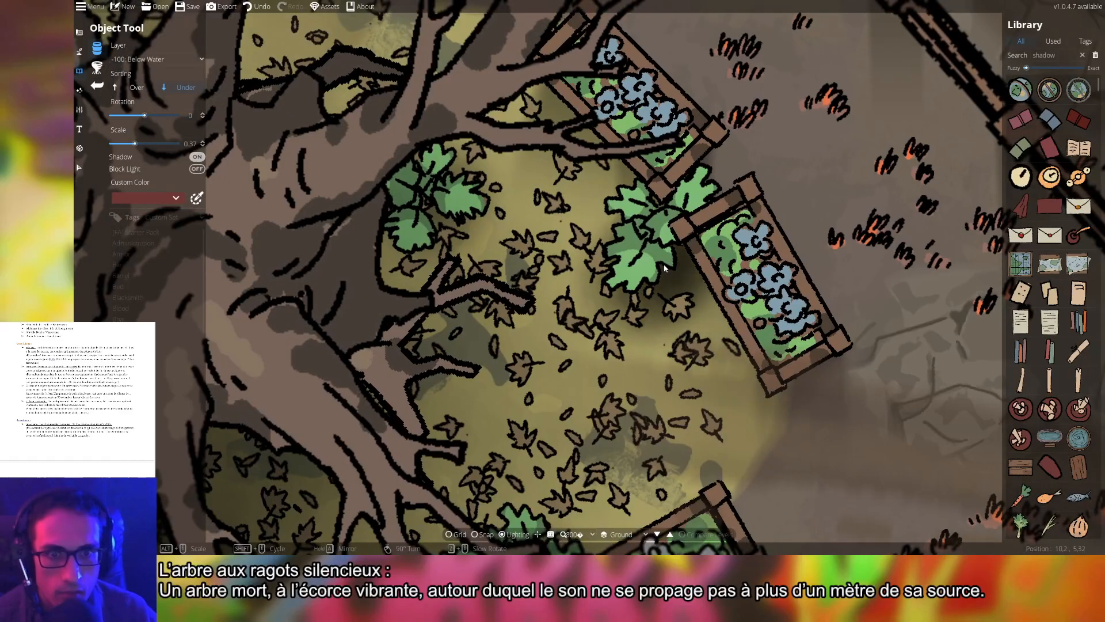
scroll(663, 268, "down", 6)
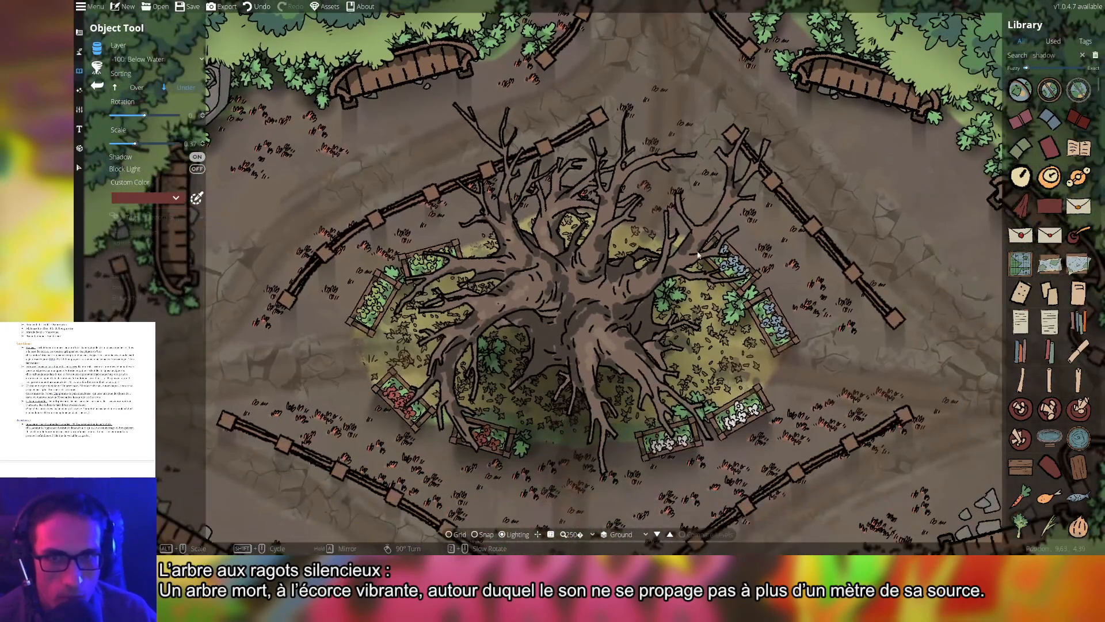
- Set the shadow sorting to Over and stamp circle shadows at scale 0.37 on the rock along the map's upper-left grass edge
left_click_drag(698, 254, 746, 375)
left_click_drag(880, 370, 665, 311)
left_click_drag(561, 308, 937, 302)
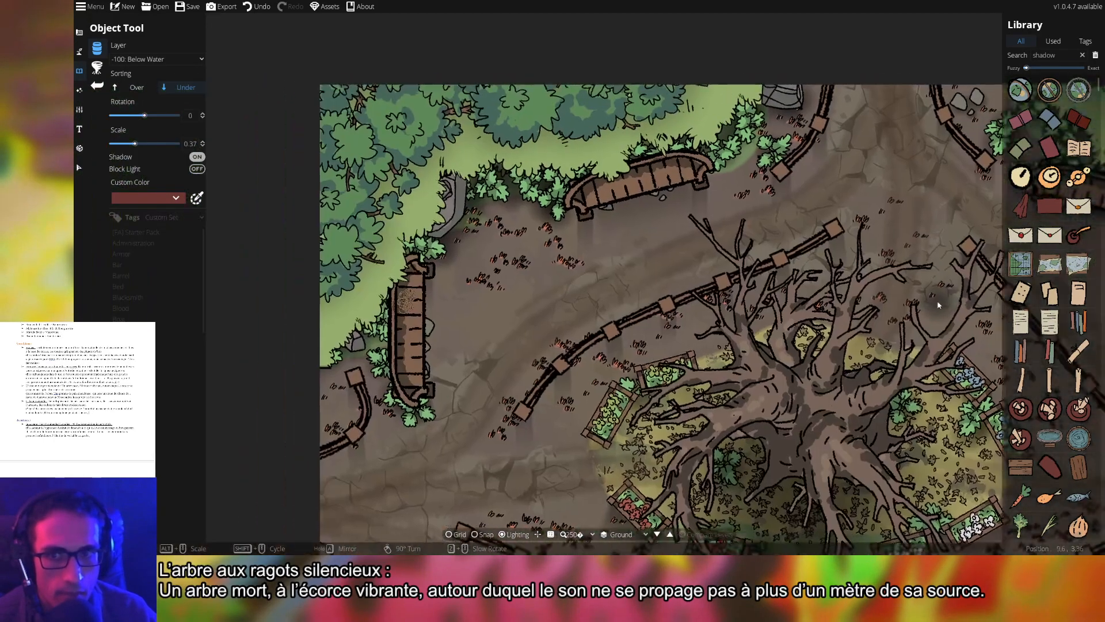
left_click_drag(455, 197, 588, 295)
scroll(587, 295, "up", 5)
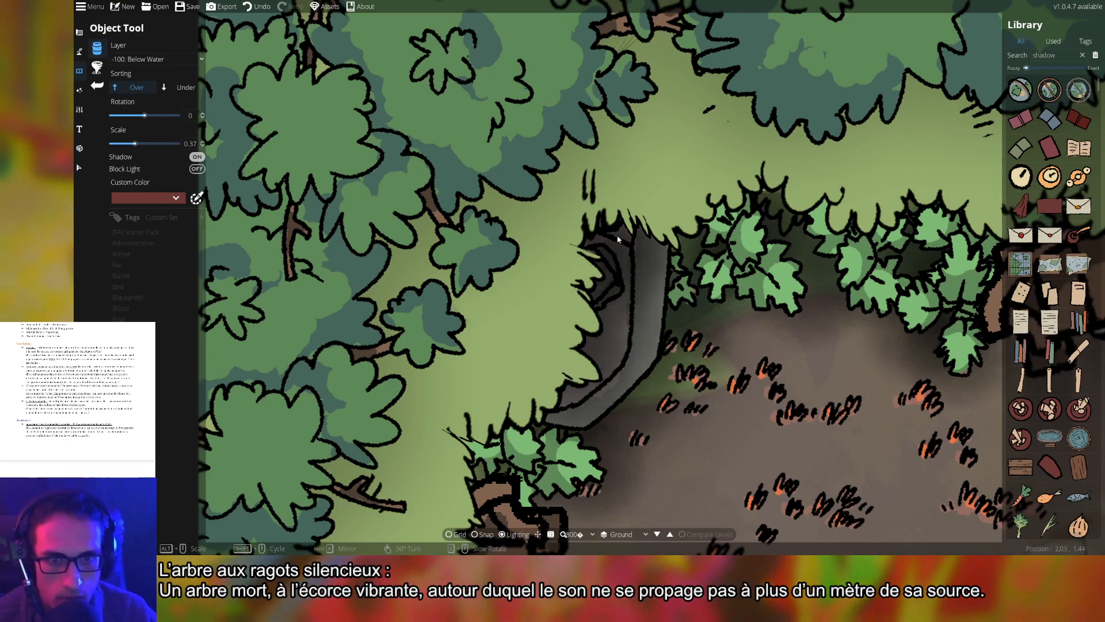
left_click_drag(967, 268, 470, 323)
left_click_drag(700, 272, 437, 332)
- Stamp circle shadows on the rock at the map's top edge and on the upper benches where the grass overhangs them
left_click_drag(941, 49, 651, 95)
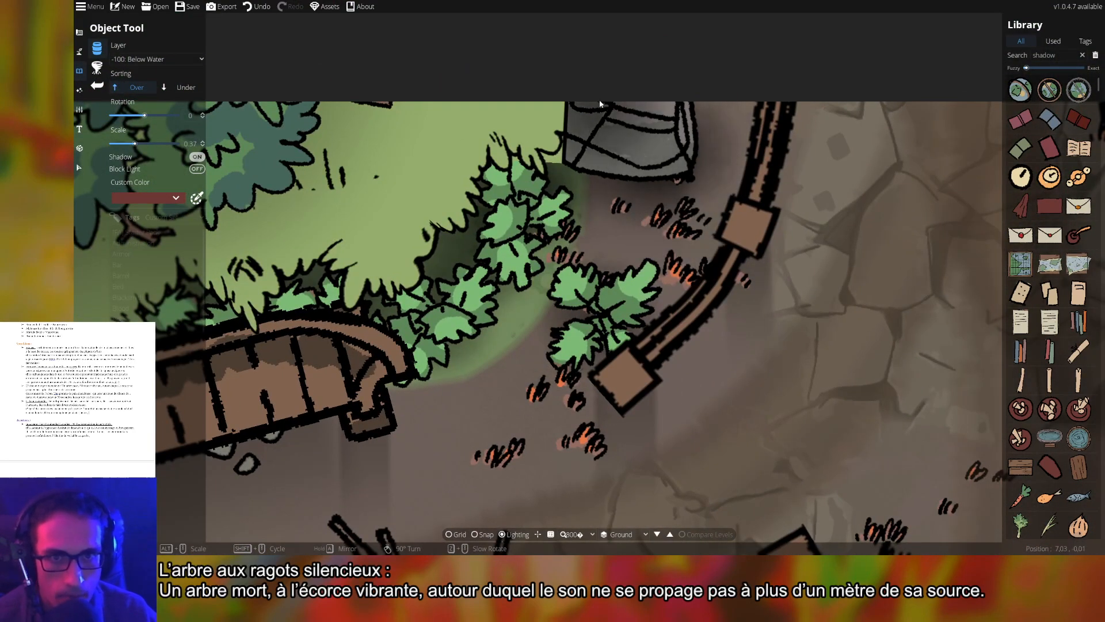
left_click_drag(870, 286, 518, 285)
left_click_drag(873, 250, 574, 255)
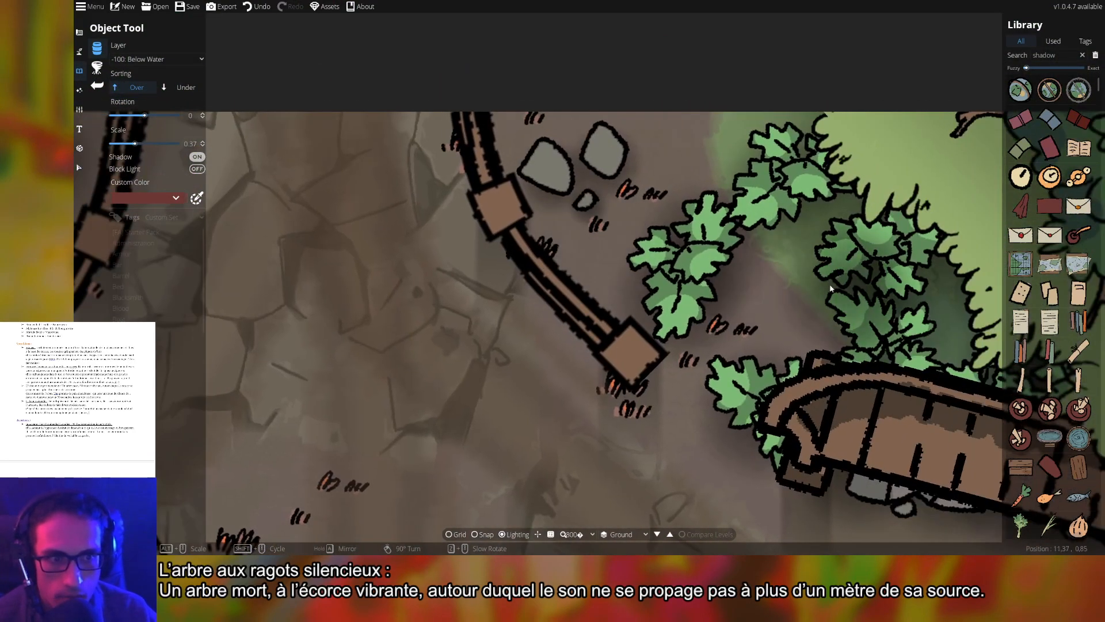
left_click_drag(967, 363, 617, 306)
left_click_drag(928, 396, 727, 296)
left_click_drag(933, 460, 699, 276)
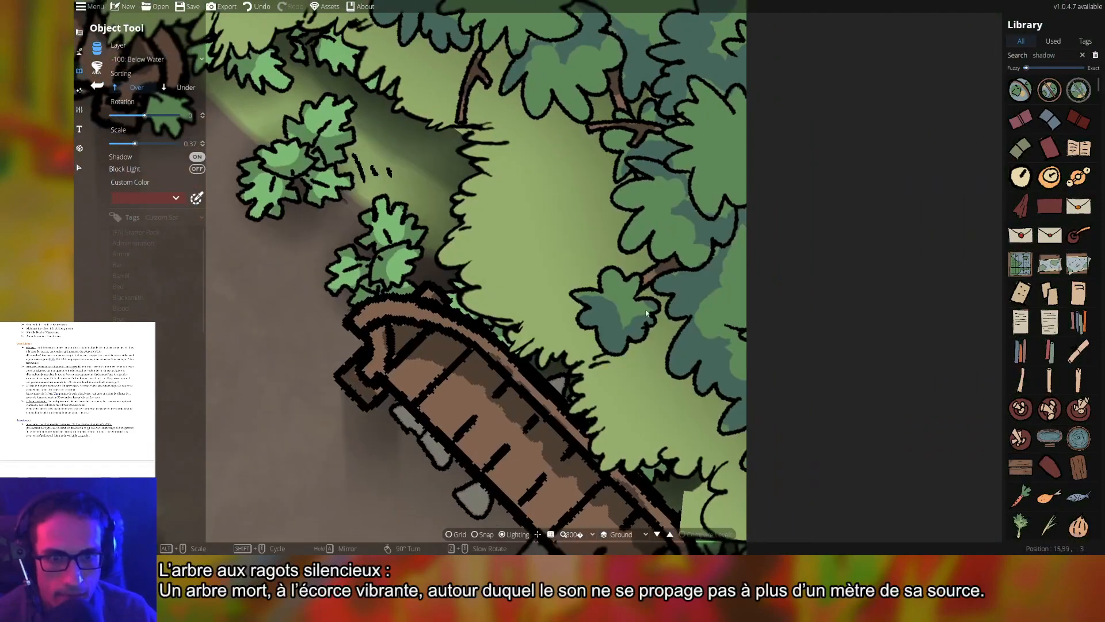
left_click_drag(700, 467, 714, 177)
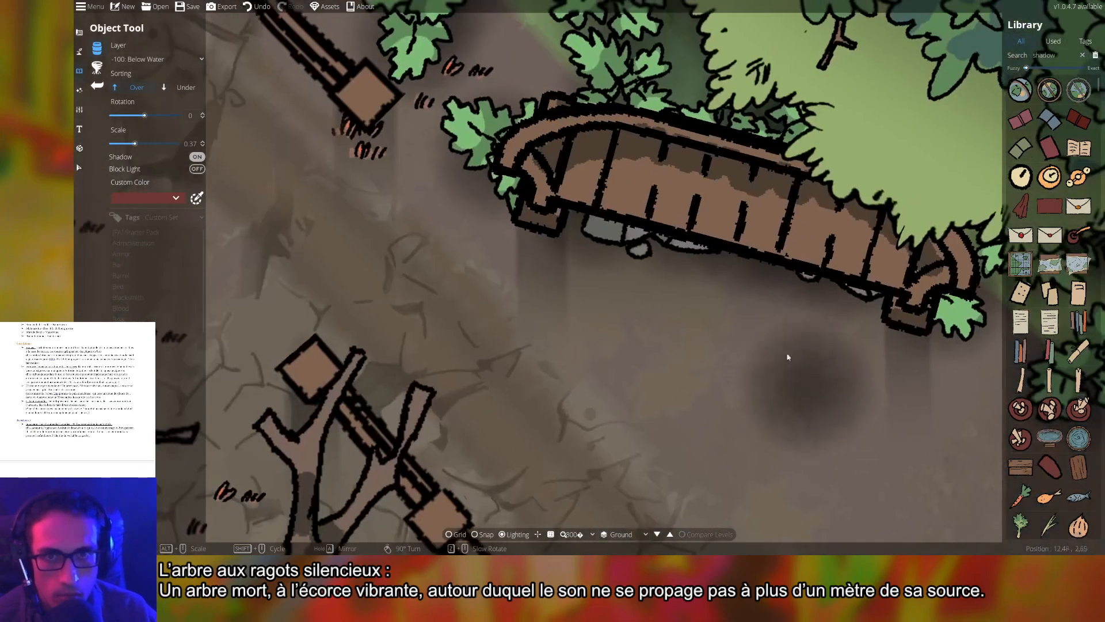
left_click_drag(789, 357, 782, 386)
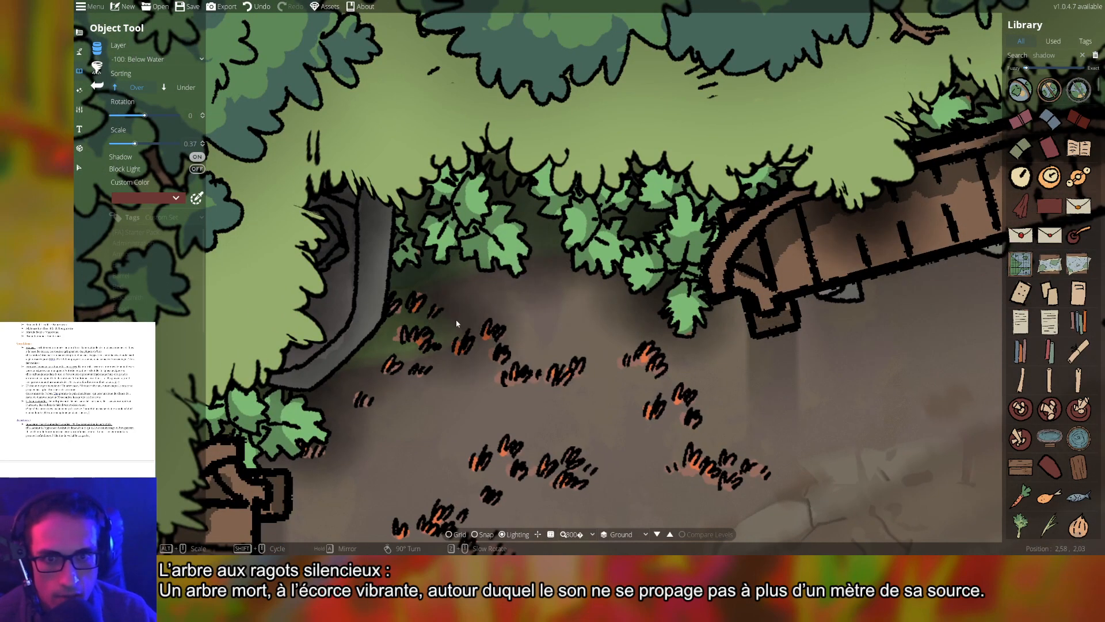
- Stamp circle shadows at scale 0.37 along the grass edge overhanging the rope-topped bench on the map's left side
left_click_drag(456, 324, 689, 151)
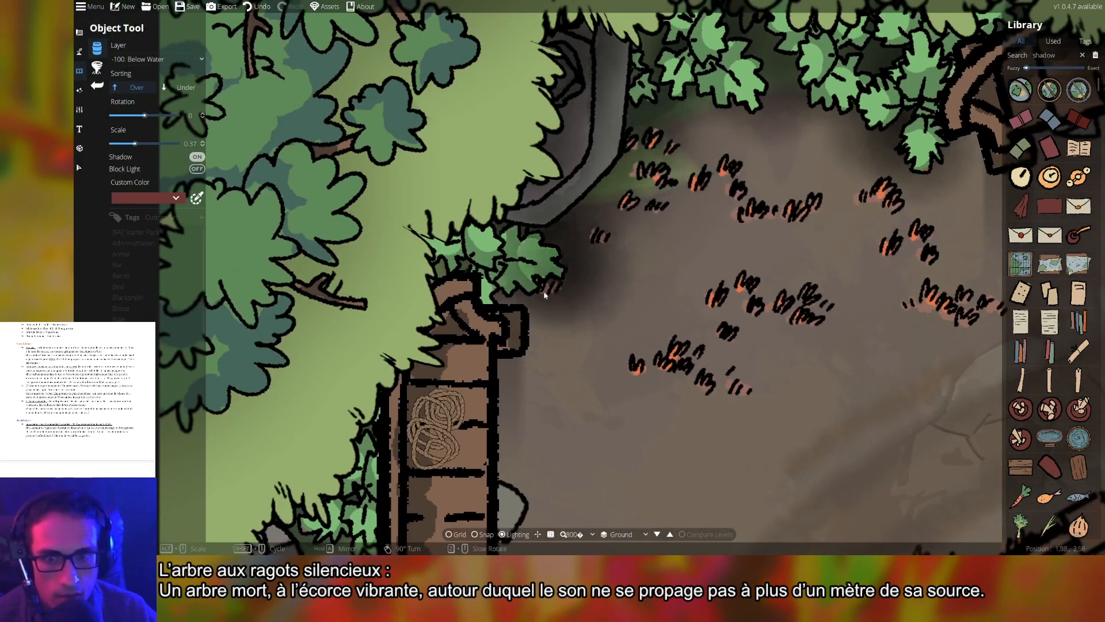
left_click_drag(369, 361, 617, 219)
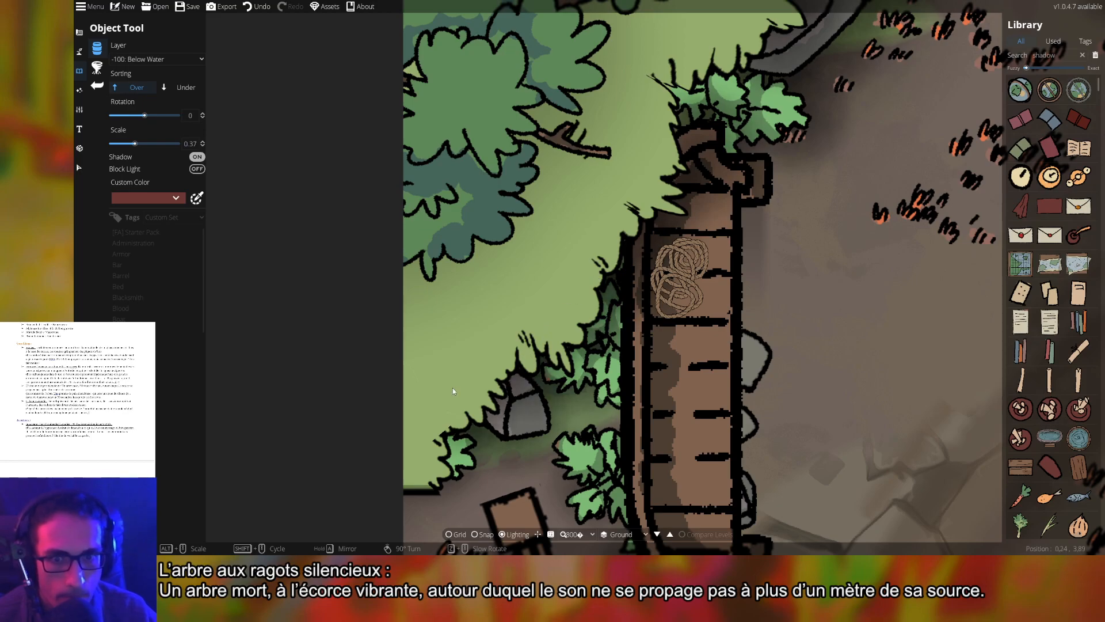
left_click_drag(833, 383, 890, 117)
left_click_drag(774, 365, 878, 129)
left_click_drag(849, 428, 879, 126)
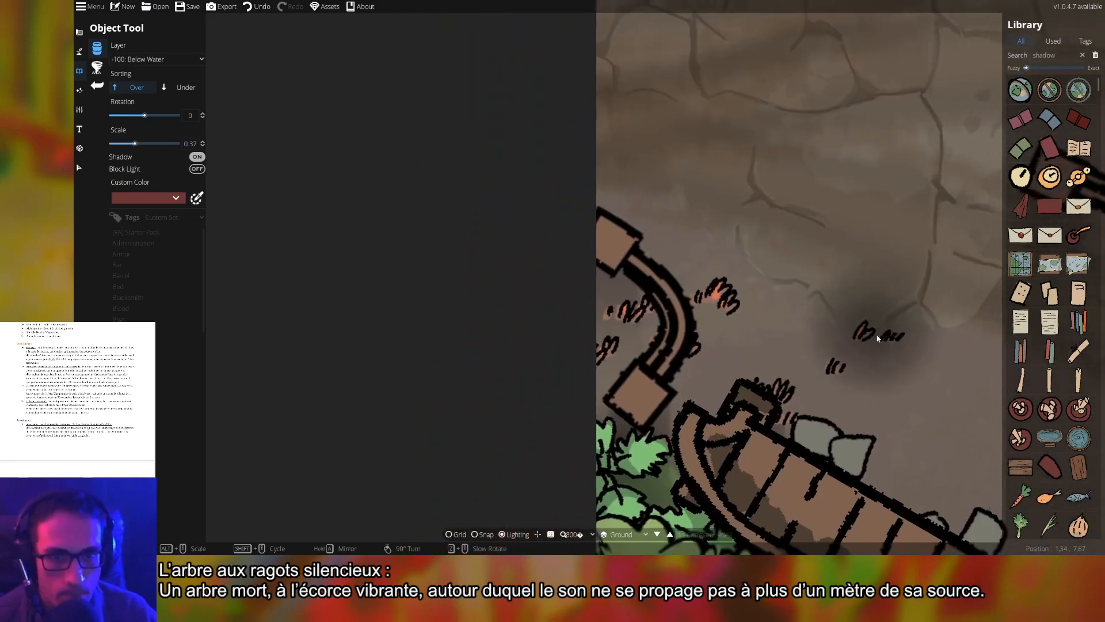
- Stamp circle shadows over the two lower-left benches where the grass and bushes overlap their planks
left_click_drag(880, 313, 692, 78)
left_click_drag(935, 267, 888, 213)
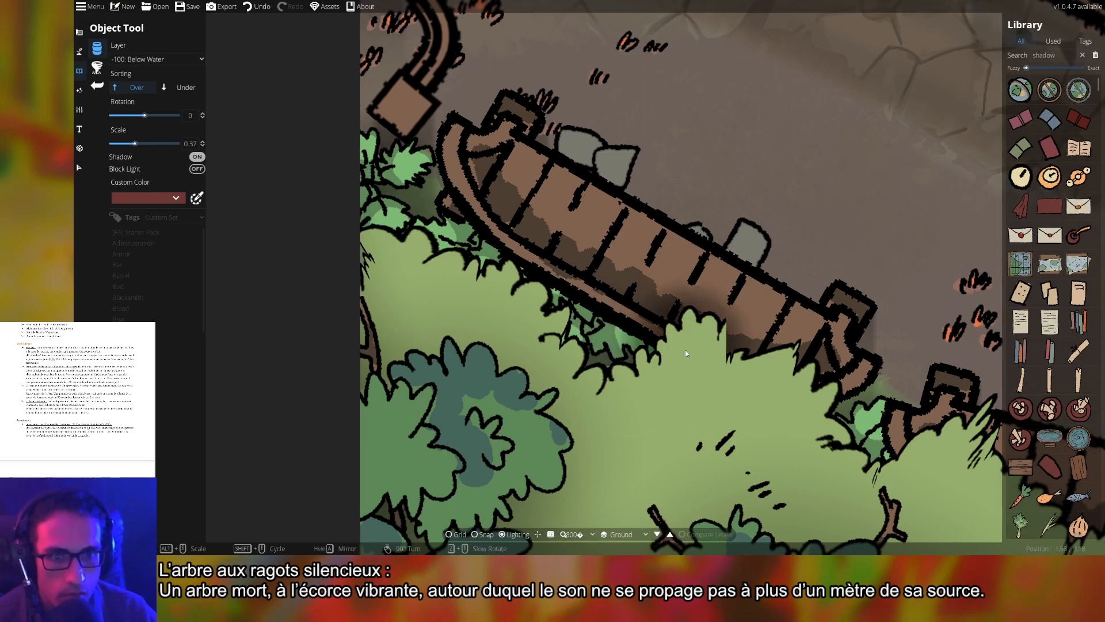
left_click_drag(894, 454, 581, 276)
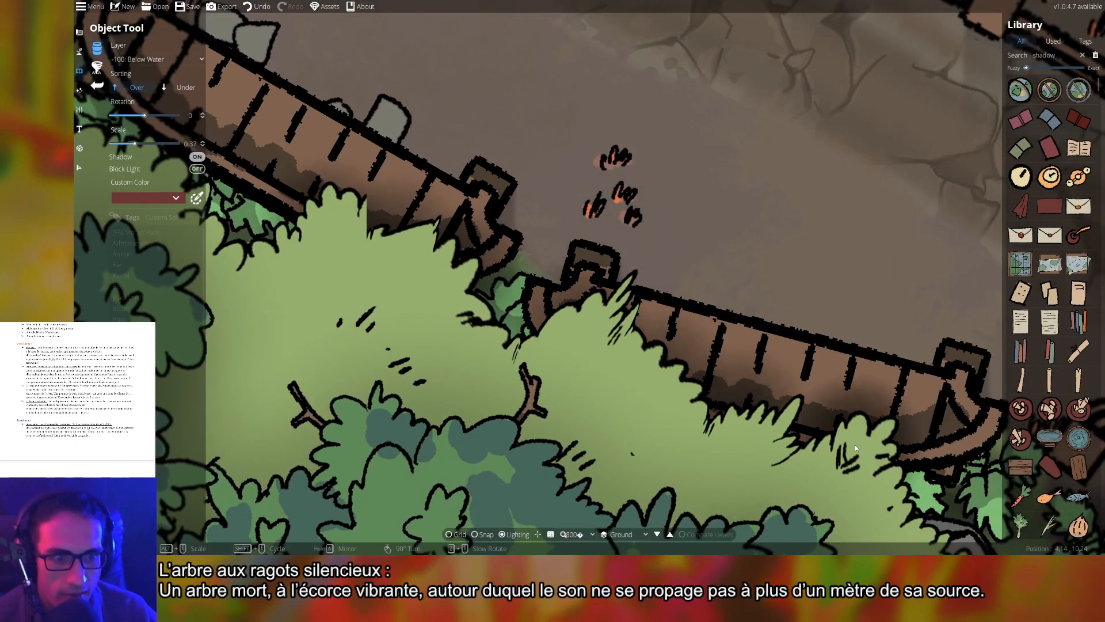
left_click_drag(921, 398, 505, 264)
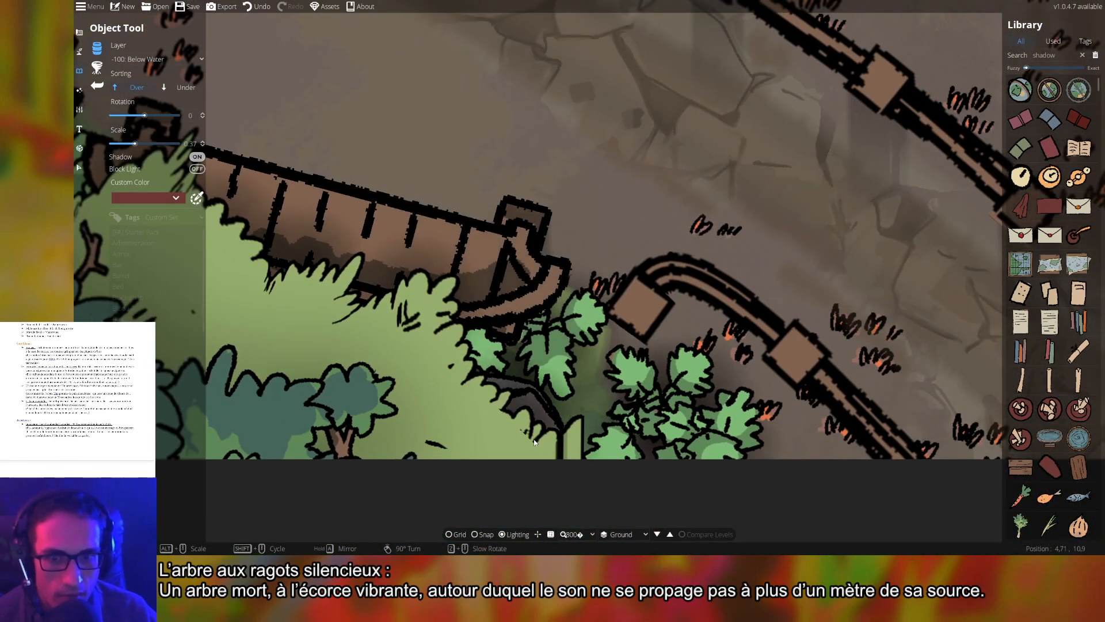
left_click_drag(222, 225, 714, 396)
- Review the shadows across the whole map, from the lower-left benches to the central tree and outer edges
scroll(720, 383, "down", 5)
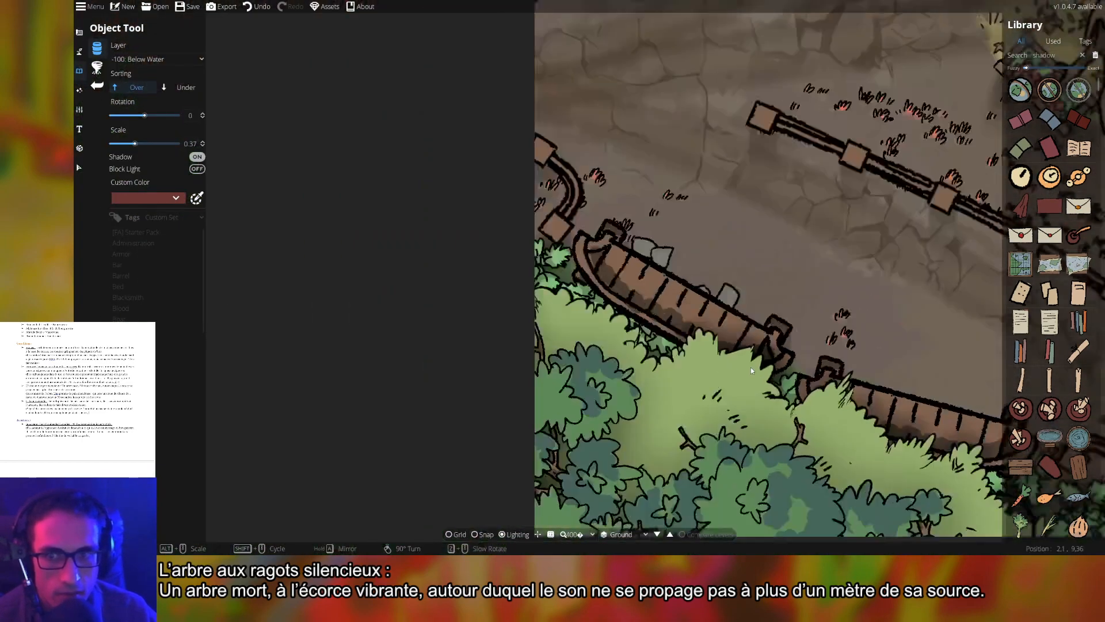
left_click_drag(751, 320, 446, 289)
left_click_drag(755, 270, 462, 215)
scroll(646, 351, "down", 2)
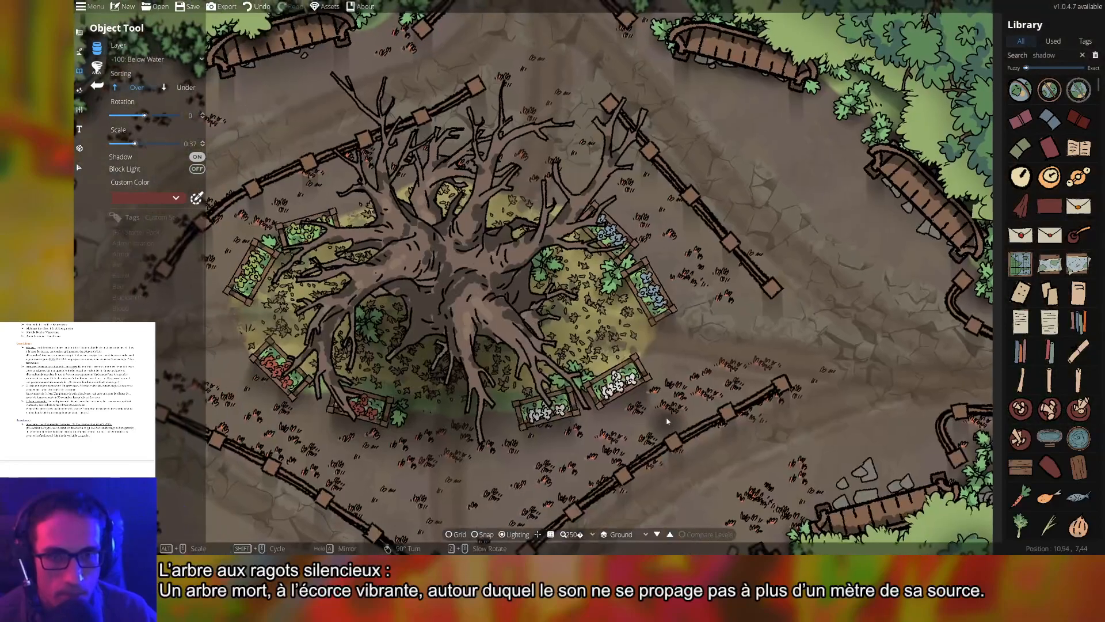
left_click_drag(660, 297, 664, 235)
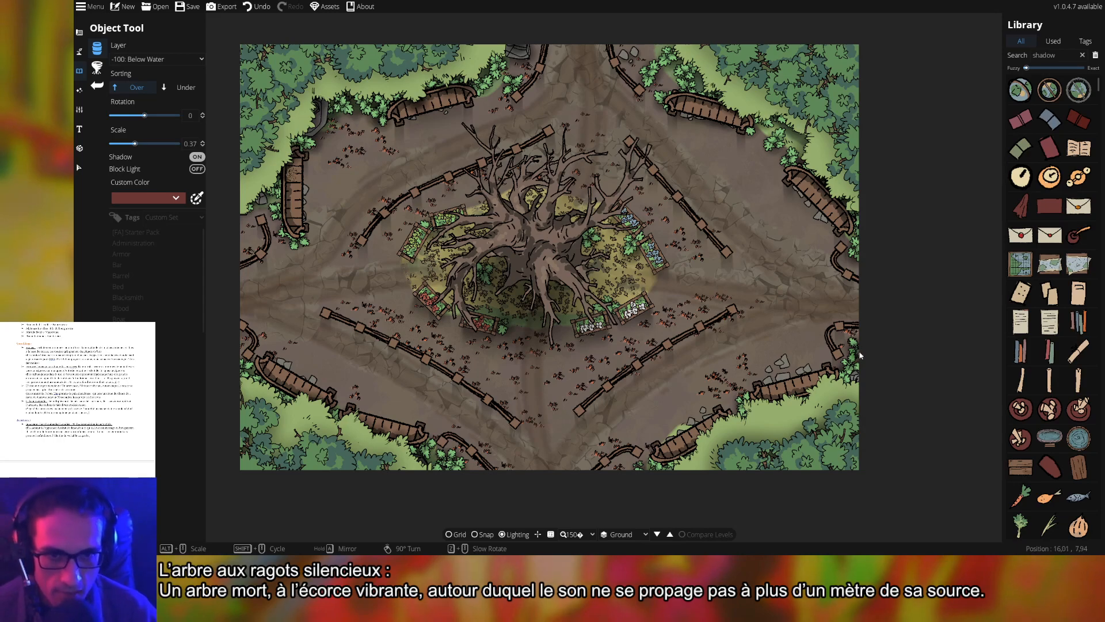
scroll(669, 324, "up", 5)
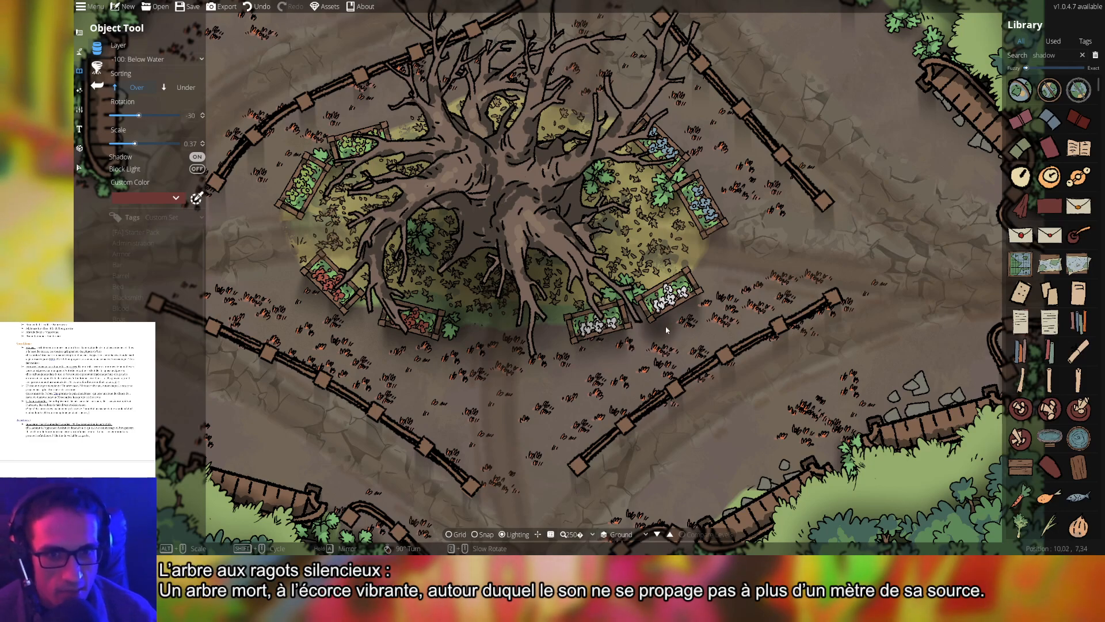
scroll(666, 330, "down", 5)
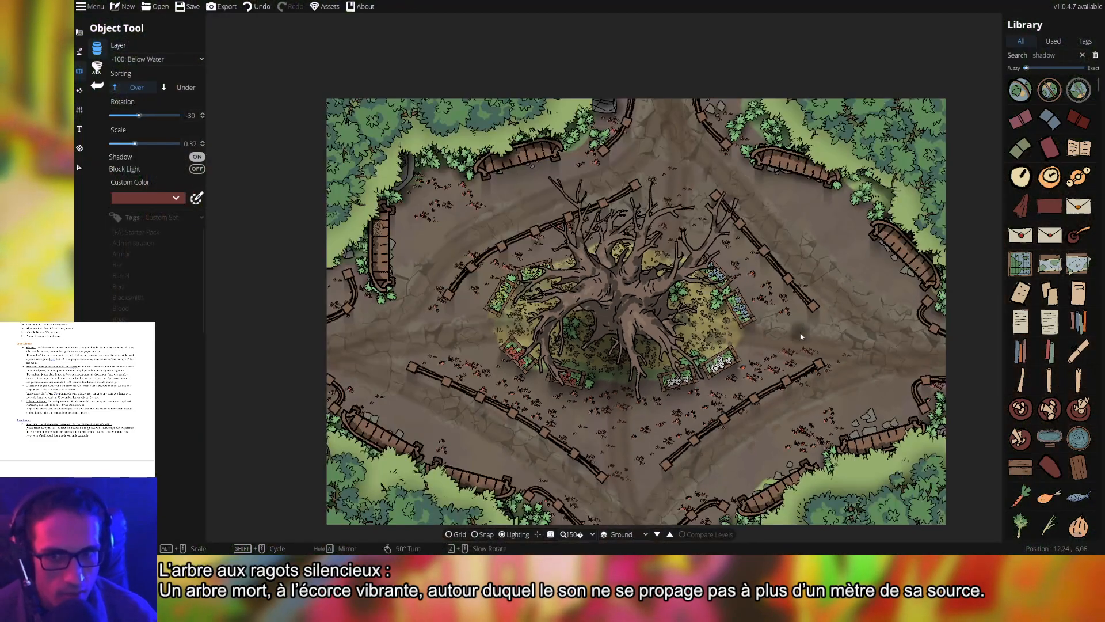
left_click_drag(801, 336, 751, 308)
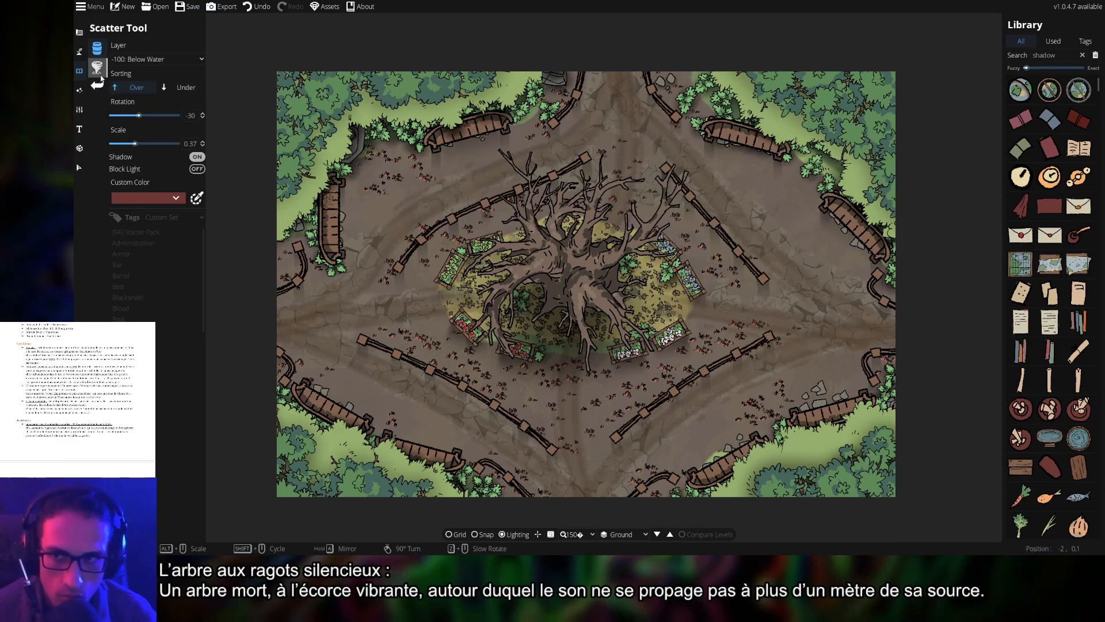
left_click(81, 149)
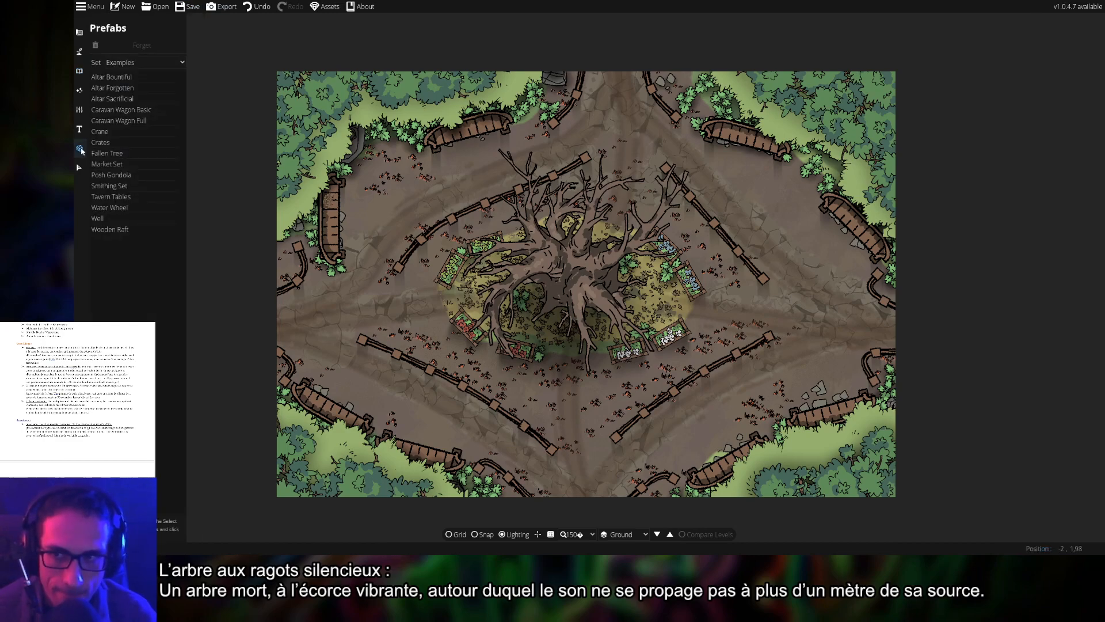
left_click(80, 130)
left_click(79, 111)
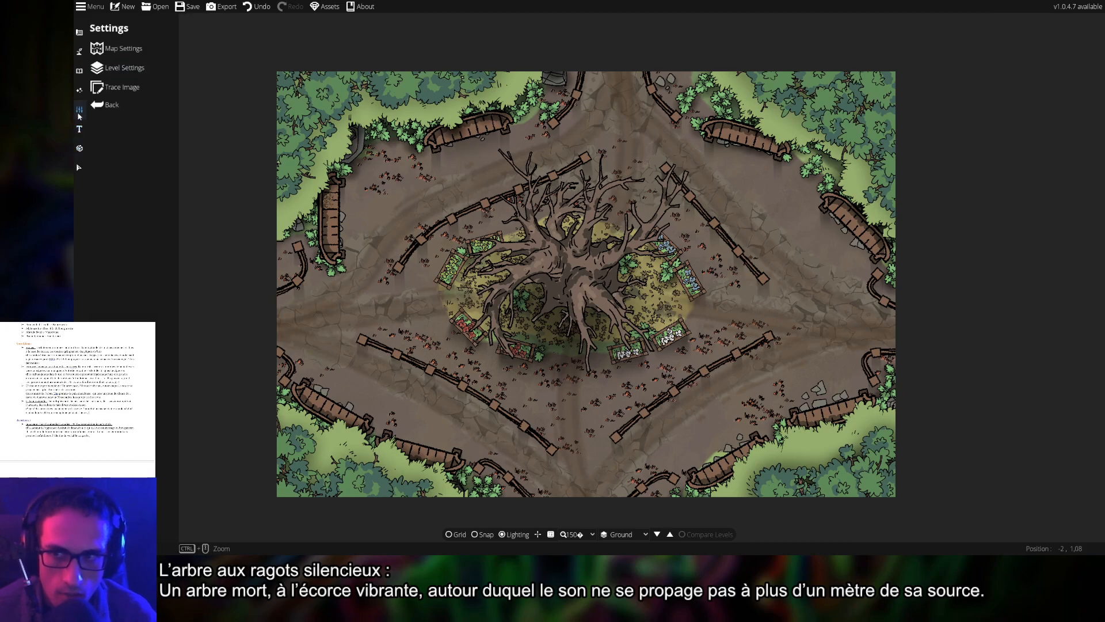
left_click(129, 87)
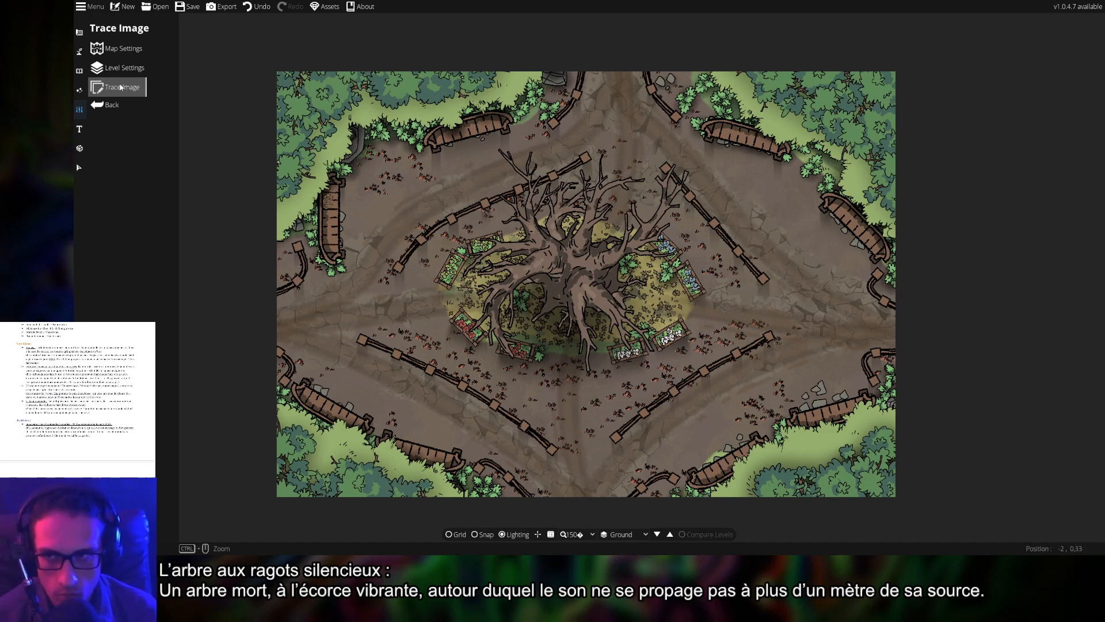
left_click(109, 105)
- Activate the Light Tool and compare its three falloff styles over the tree, settling on the third one
left_click(81, 91)
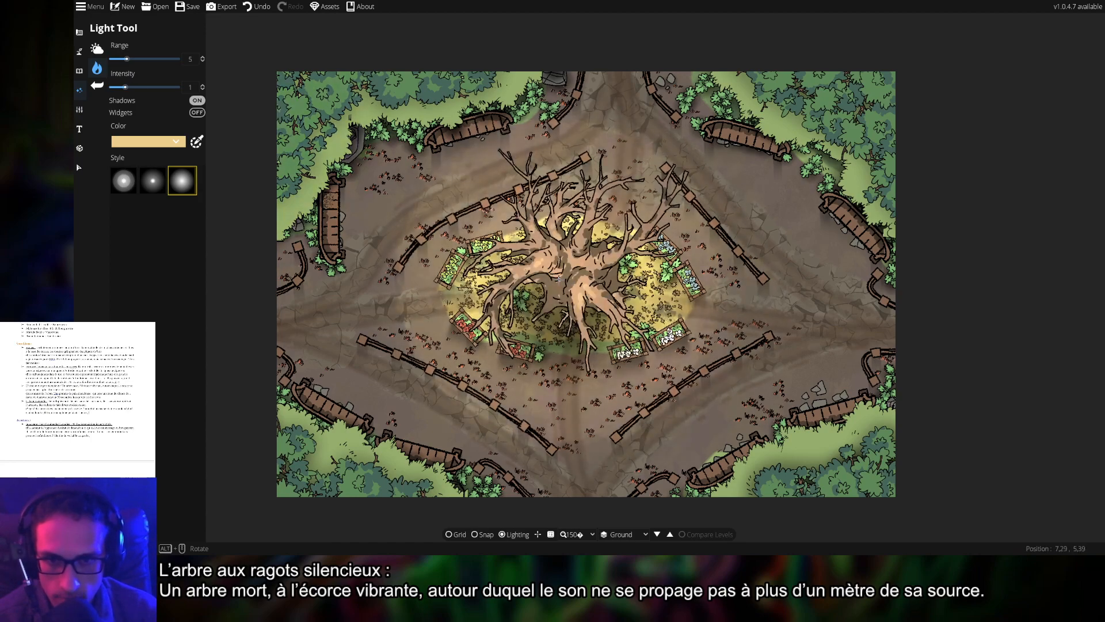
left_click(153, 180)
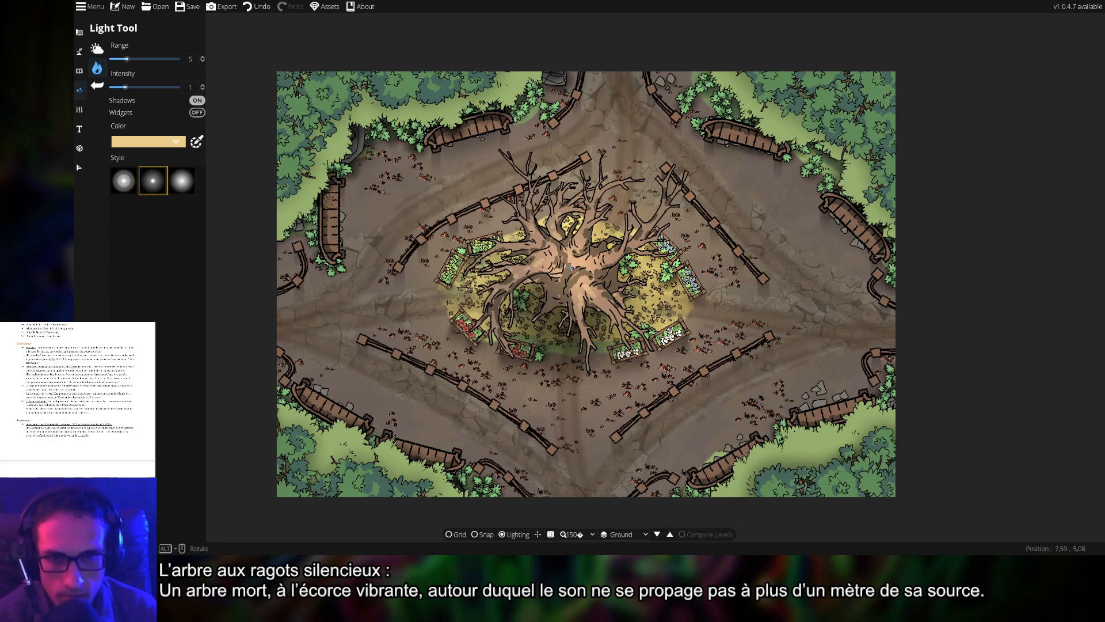
left_click(124, 180)
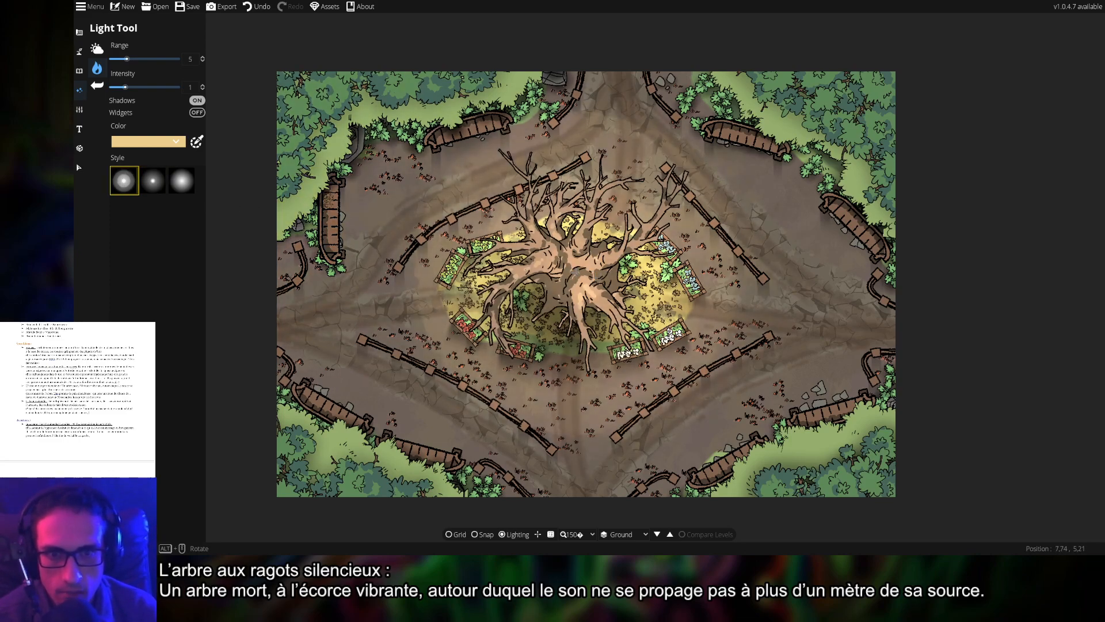
left_click(181, 180)
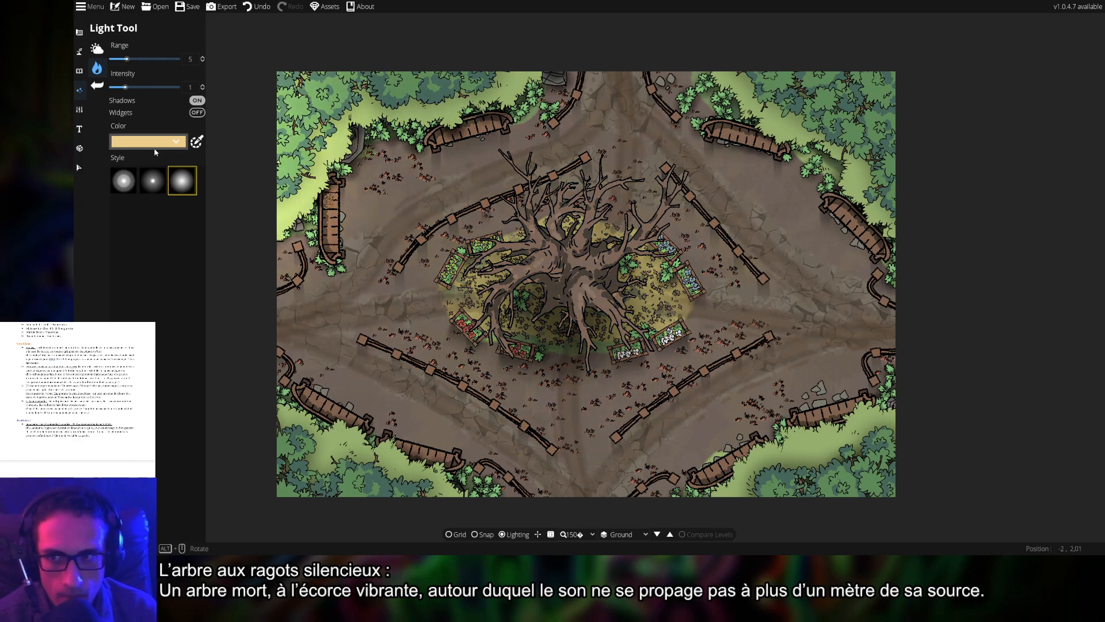
- Try the green and orange light presets, and define a custom cyan light colour with R 0, G 249 and B 255
left_click(153, 144)
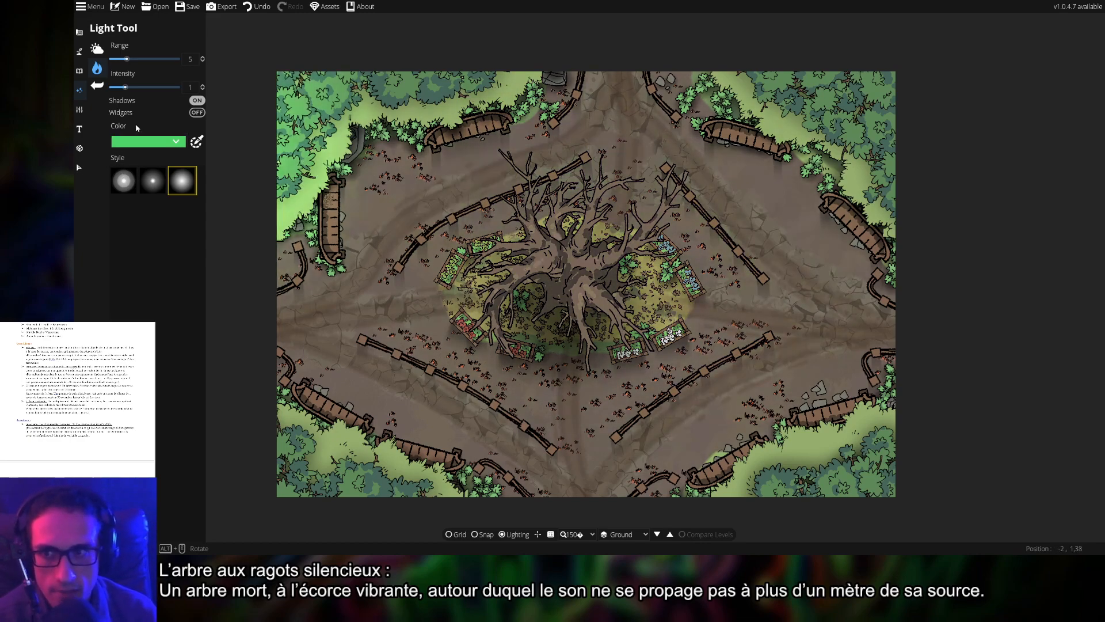
left_click(155, 142)
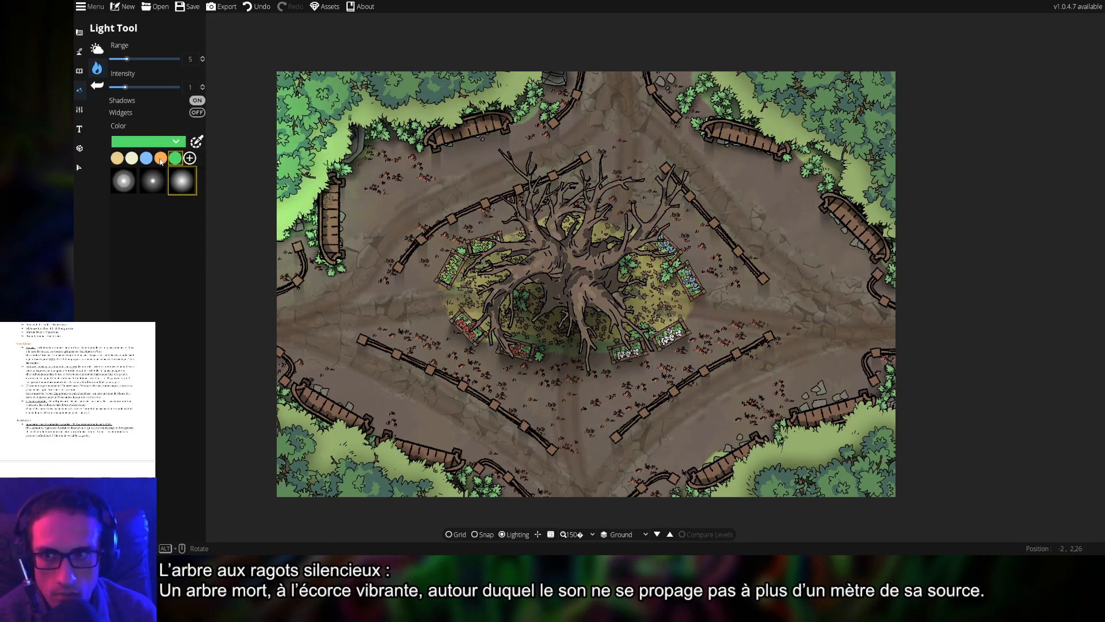
left_click(161, 159)
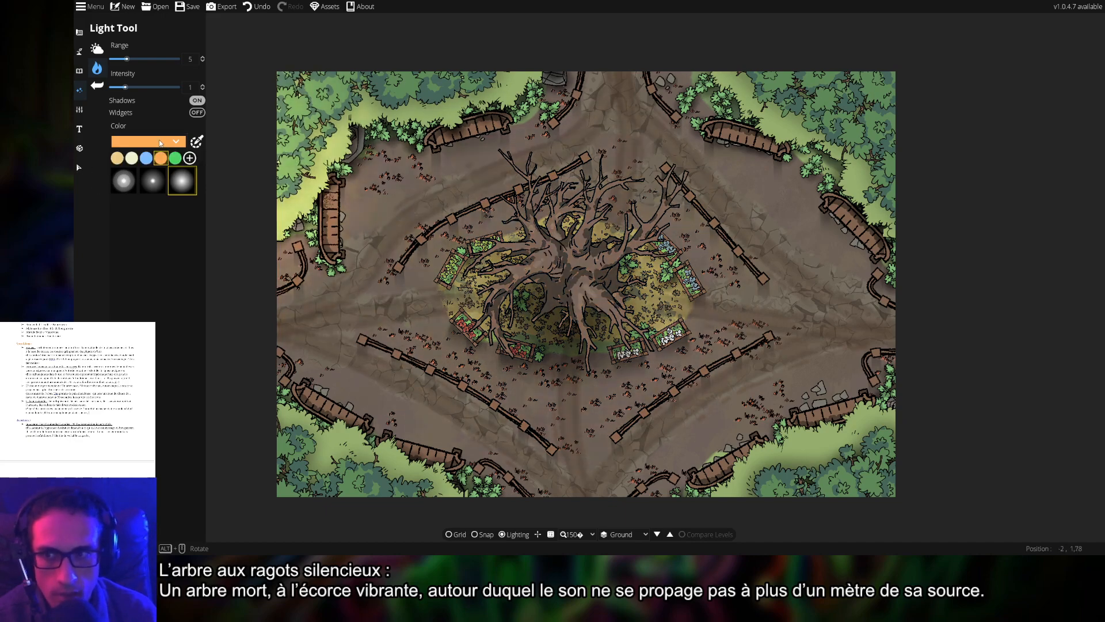
left_click(160, 143)
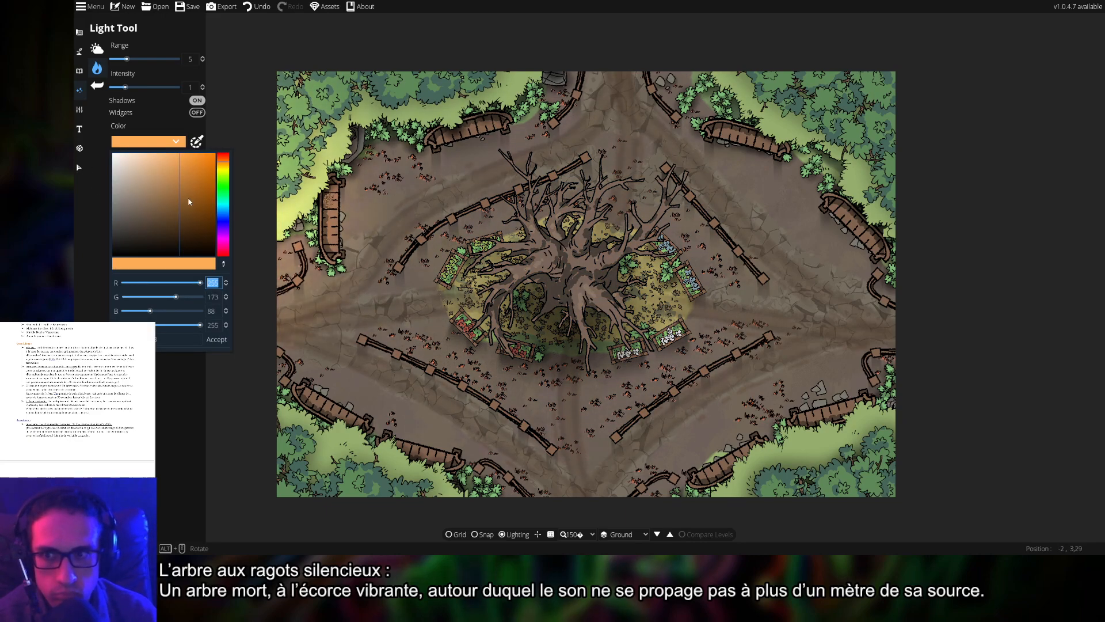
left_click_drag(191, 182, 171, 187)
left_click_drag(181, 226, 112, 153)
left_click(229, 213)
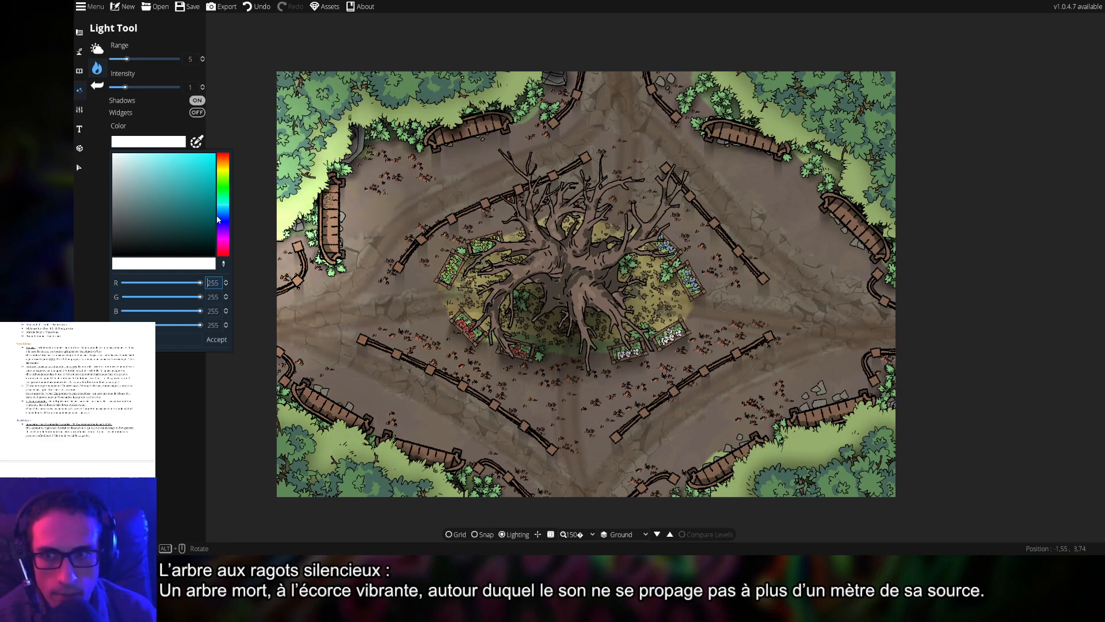
left_click_drag(189, 254, 244, 148)
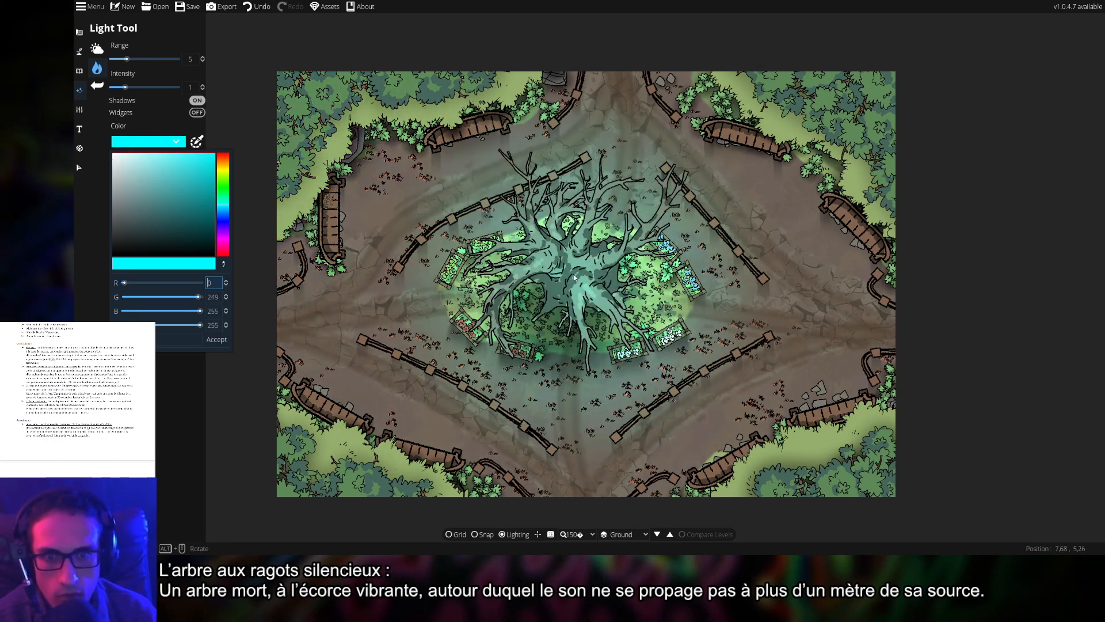
left_click(210, 186)
left_click_drag(208, 183, 222, 148)
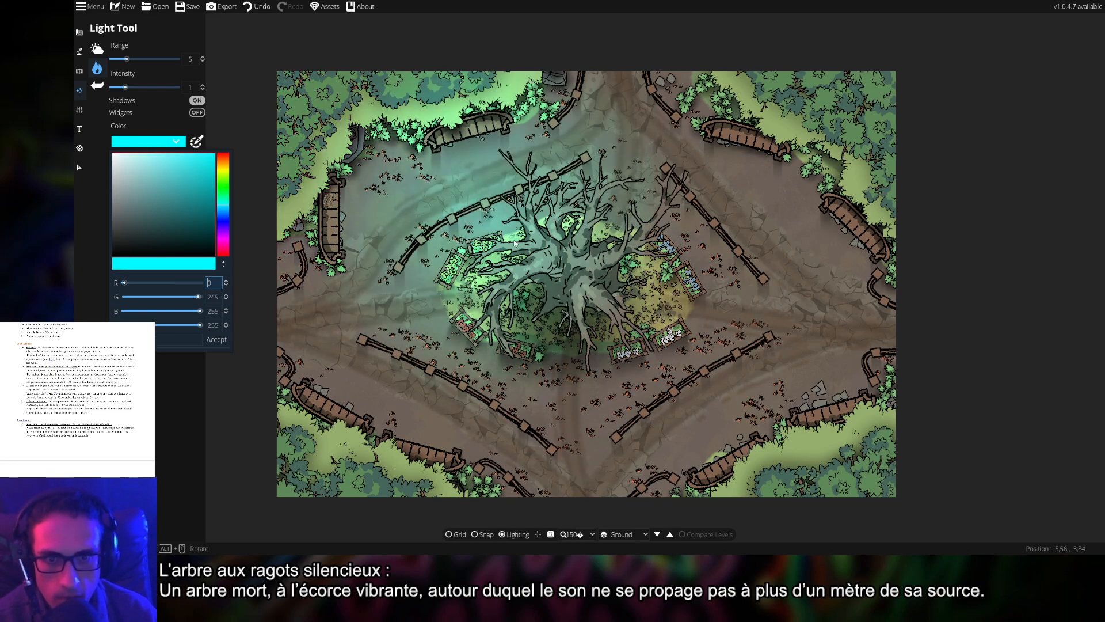
- Place a cyan light with range 2.5 and intensity 0.8 on the centre of the dead tree's trunk
left_click(125, 88)
left_click_drag(124, 87, 119, 59)
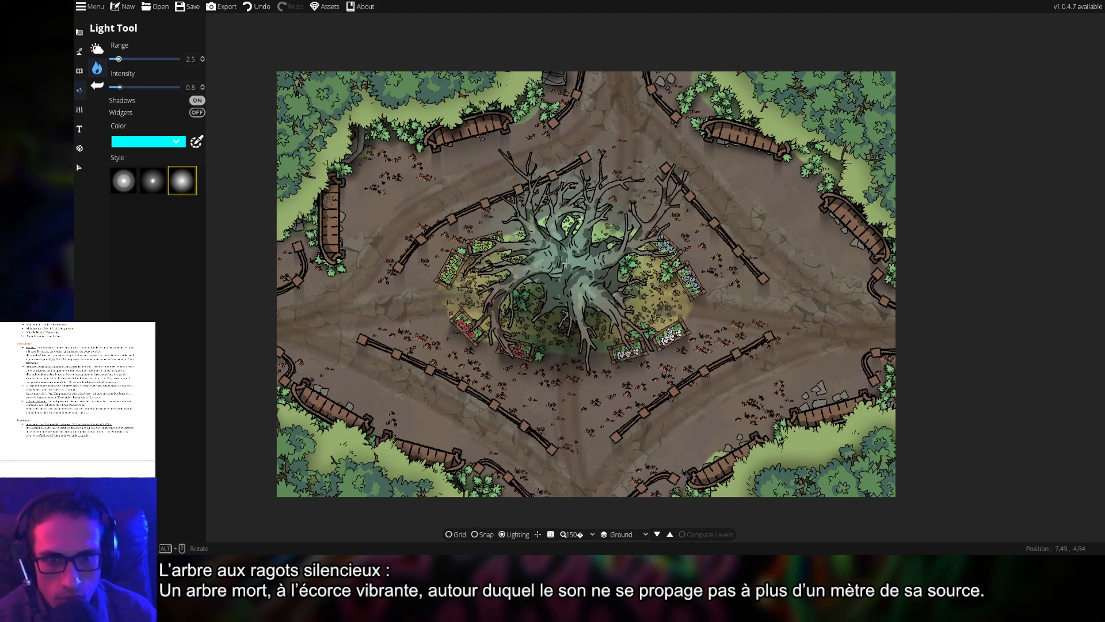
left_click(572, 275)
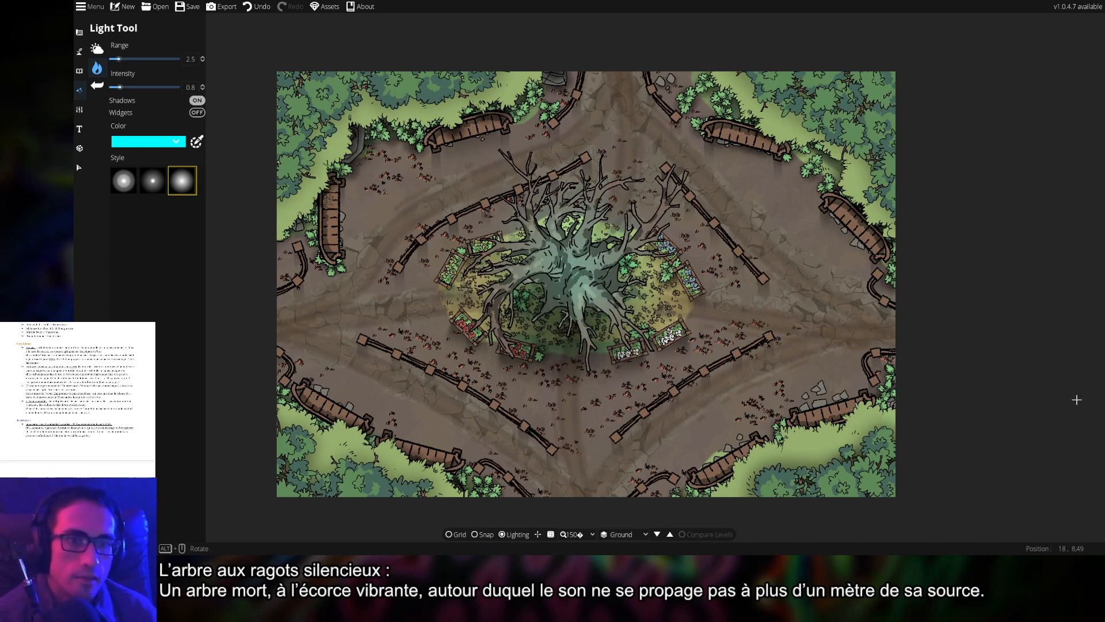
- Switch the light to the pale yellow-orange preset colour and raise its range to 20
left_click(80, 167)
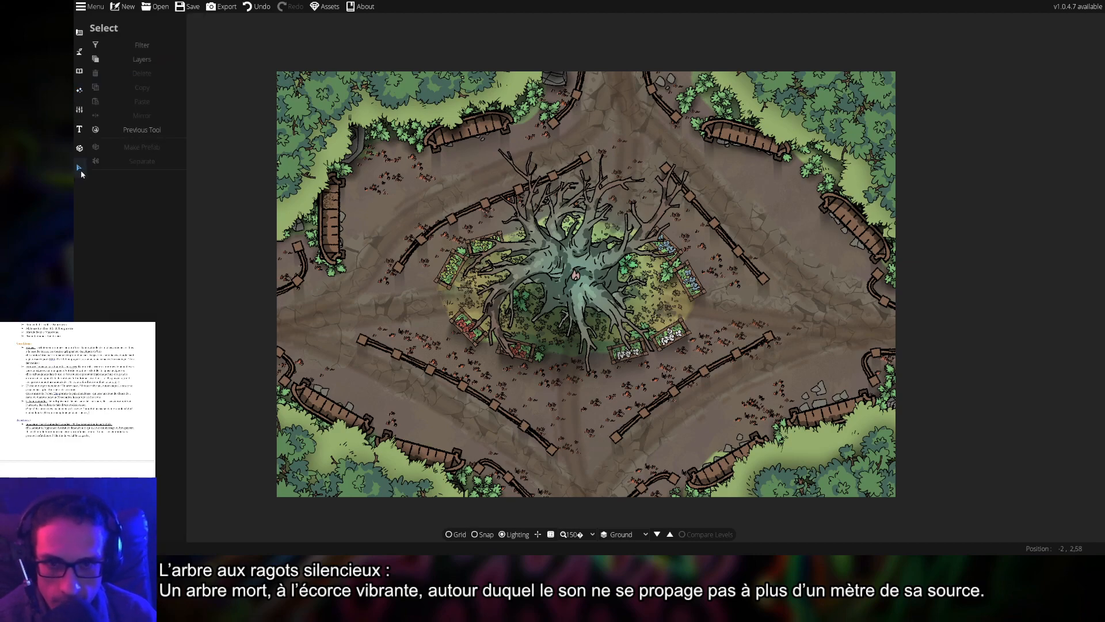
left_click(80, 91)
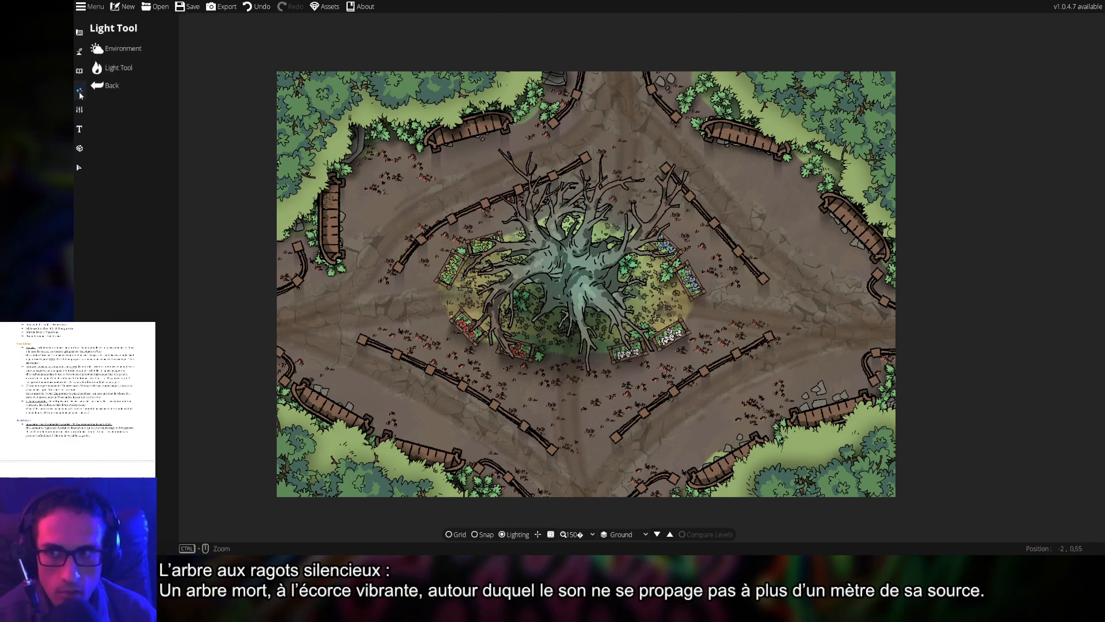
left_click(119, 68)
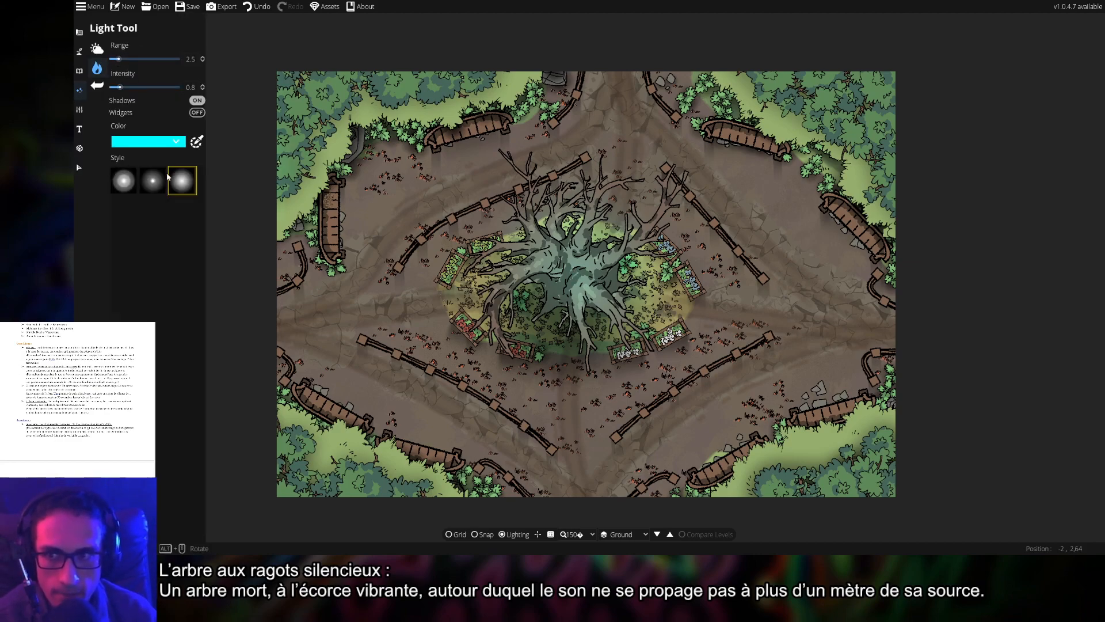
scroll(613, 357, "down", 2)
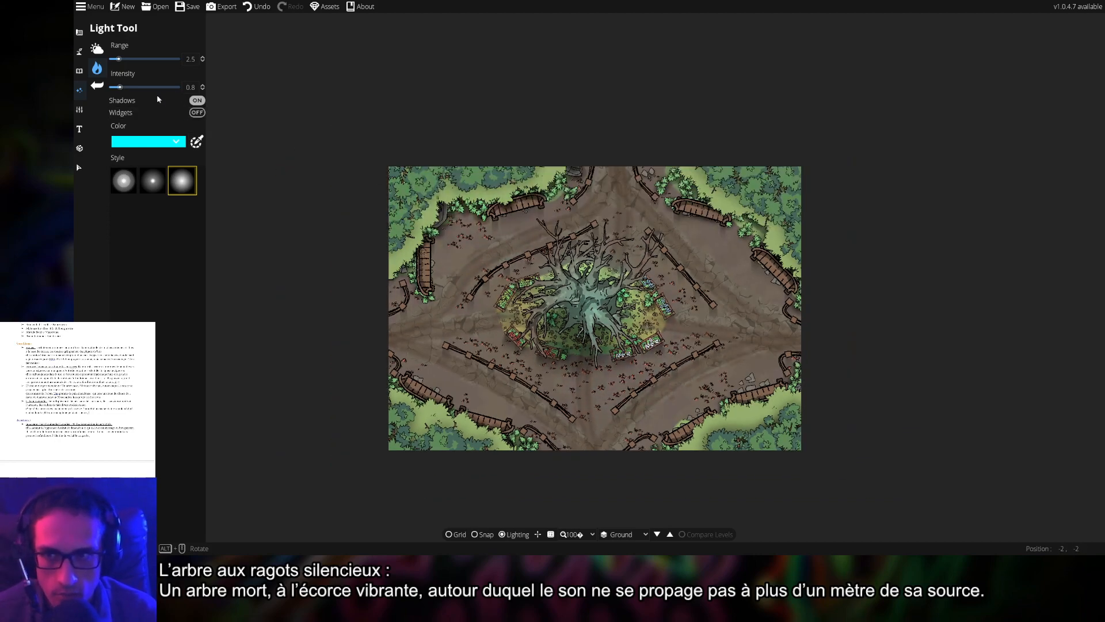
left_click(138, 143)
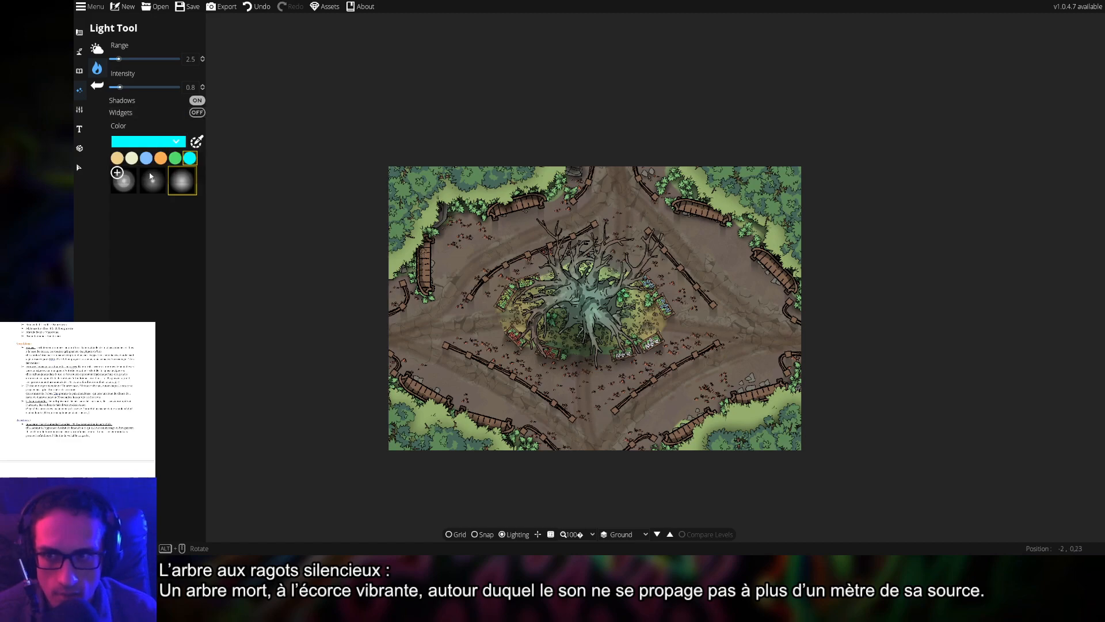
left_click(117, 161)
left_click_drag(119, 58, 177, 59)
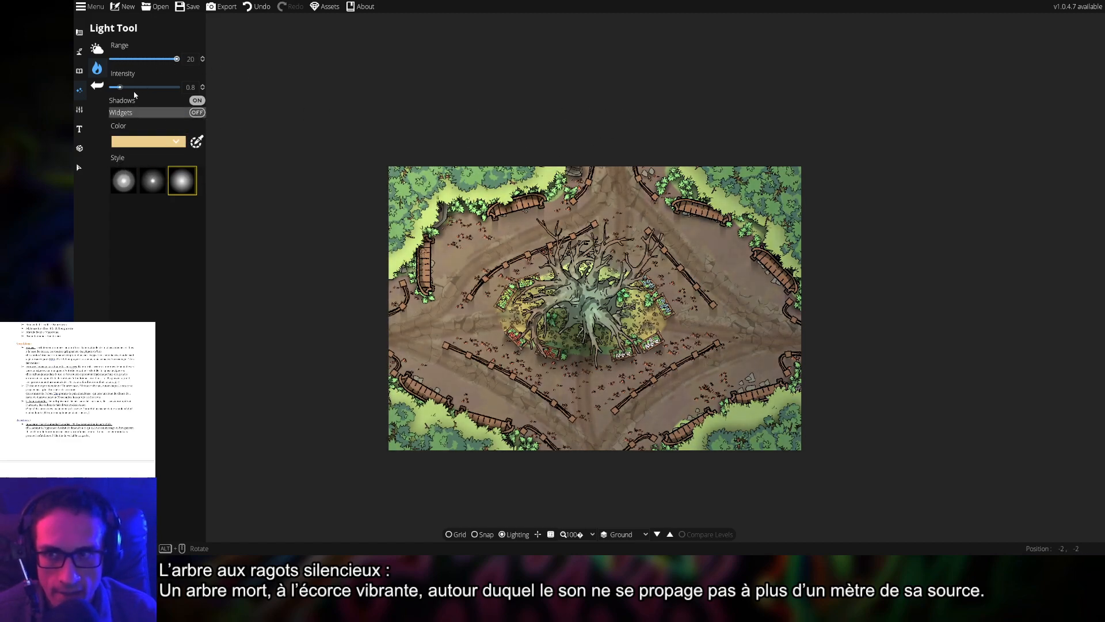
- Test several strengths for the wide warm light and set its intensity to 0.5
left_click_drag(120, 87, 218, 91)
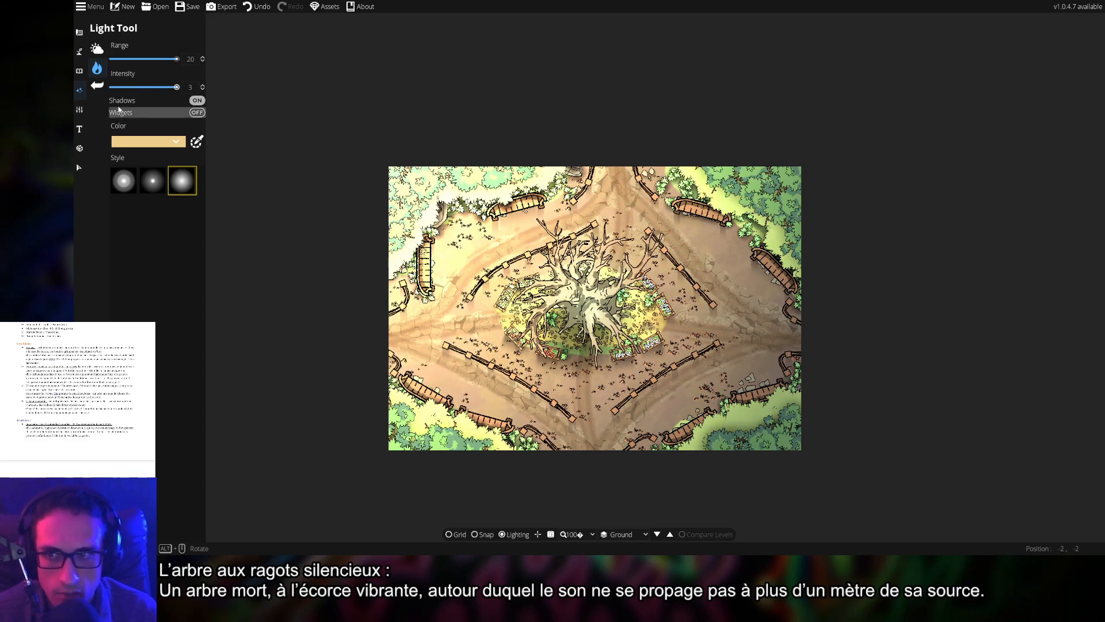
left_click_drag(125, 87, 94, 89)
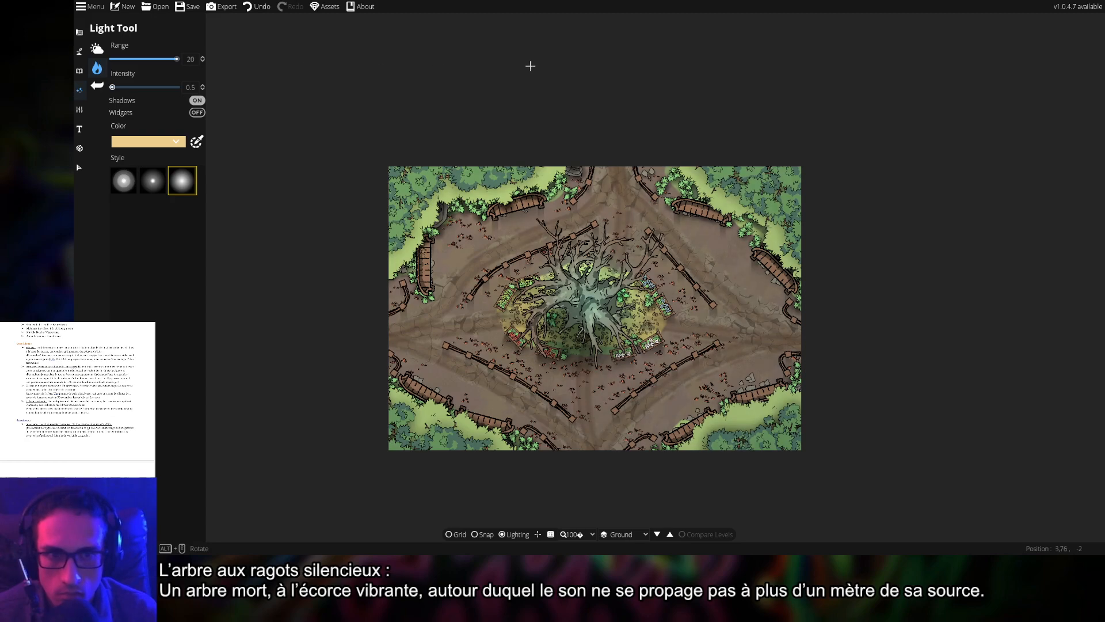
left_click_drag(113, 87, 124, 89)
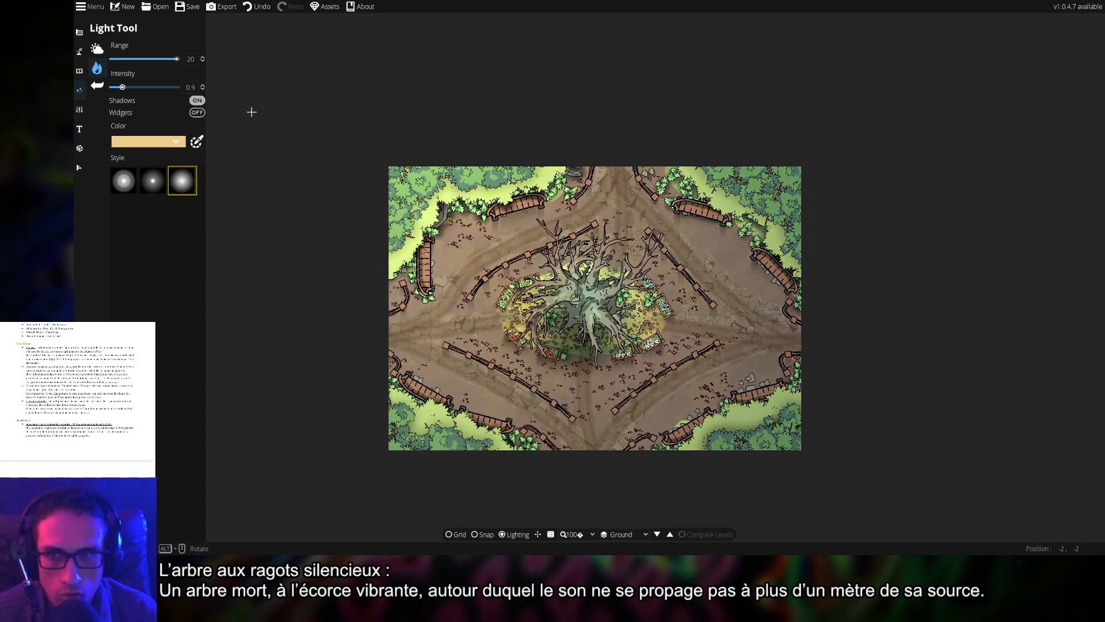
left_click_drag(122, 87, 118, 88)
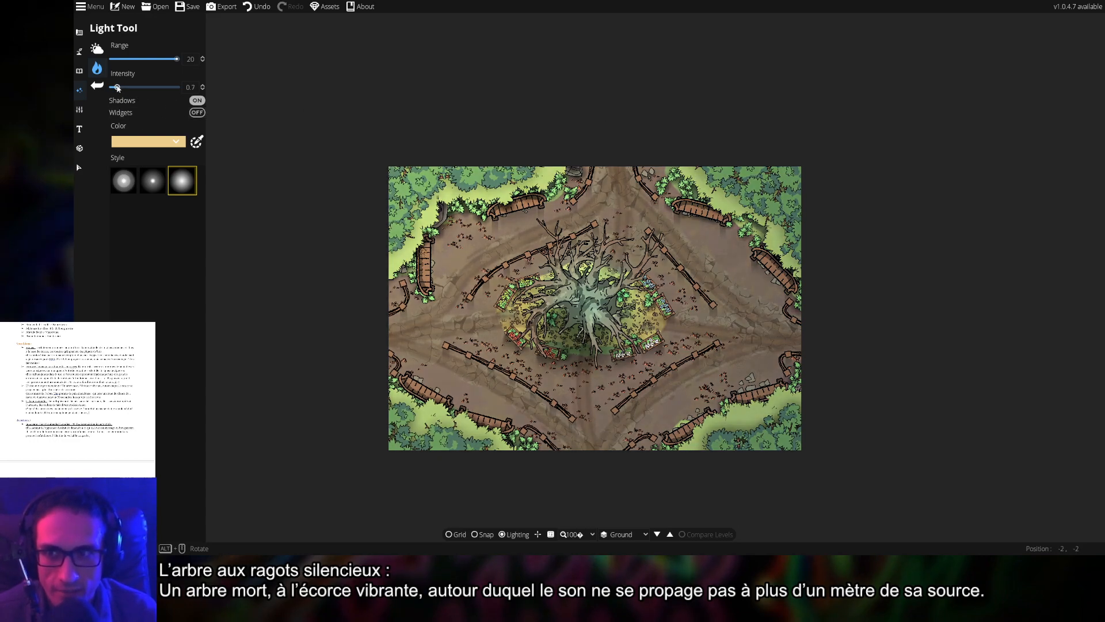
left_click(202, 89)
left_click(203, 89)
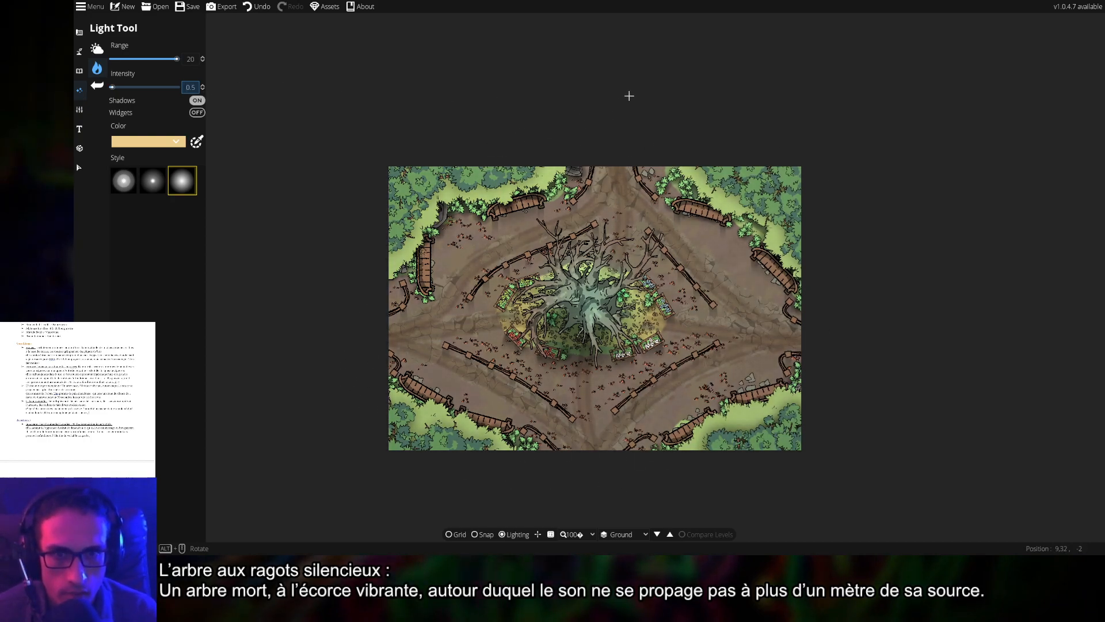
- Place three warm lights outside the map, from above its upper edge to beyond its upper-right corner
left_click(630, 150)
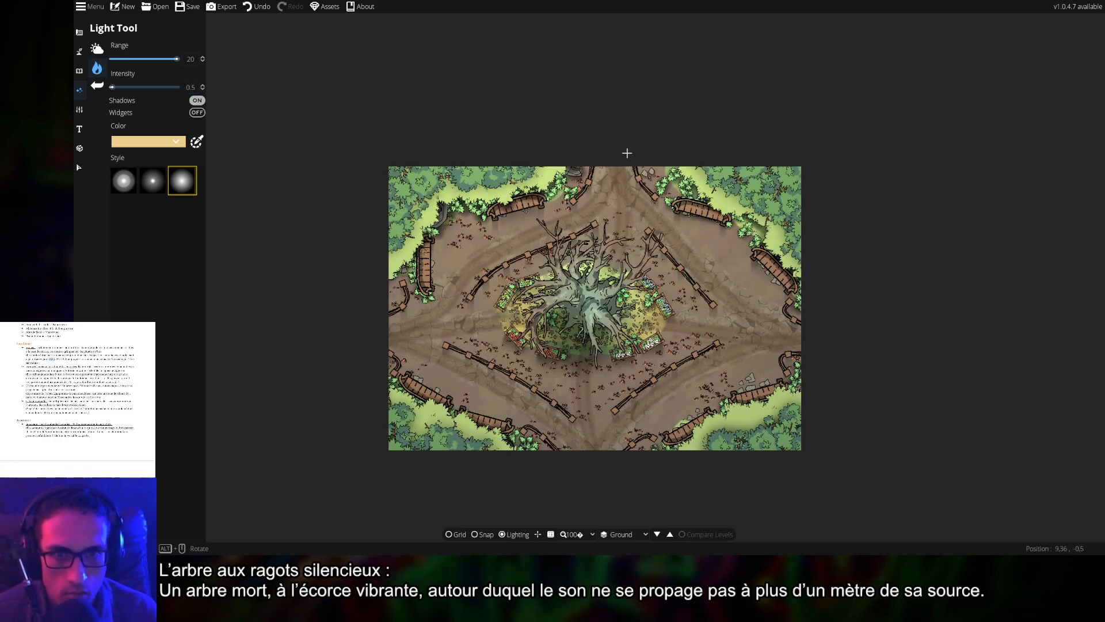
left_click(772, 154)
left_click(851, 173)
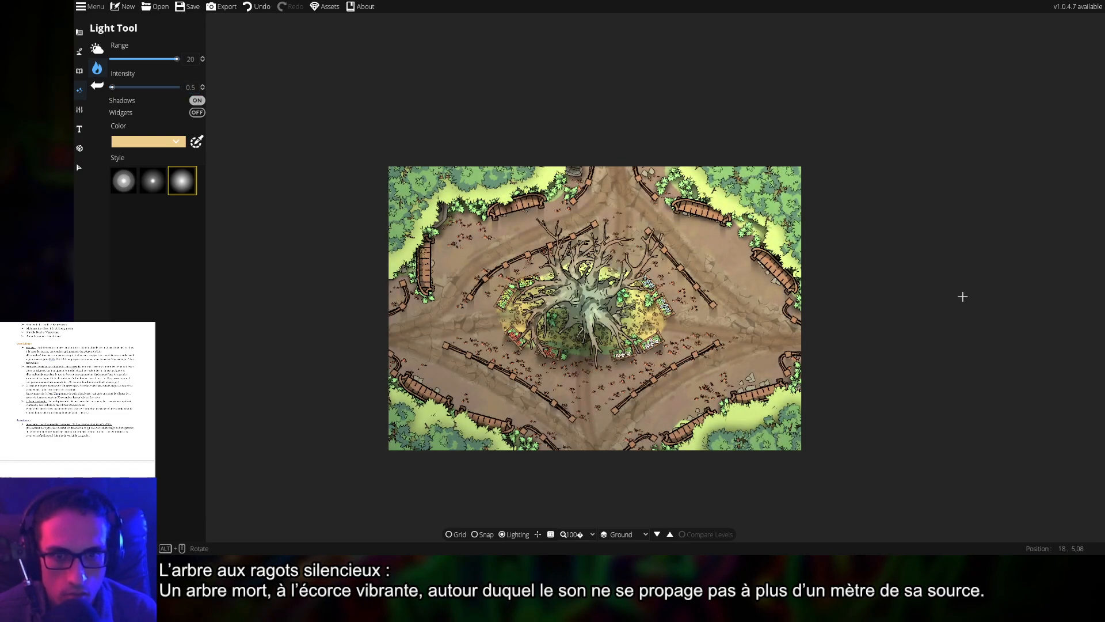
scroll(932, 246, "up", 5)
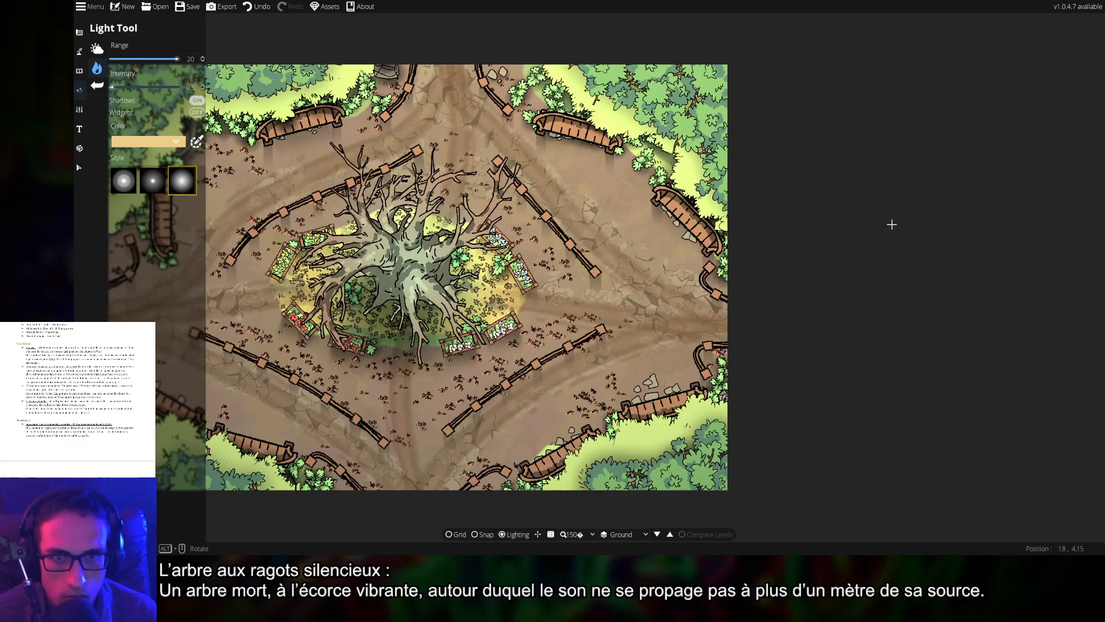
left_click_drag(868, 235, 1025, 233)
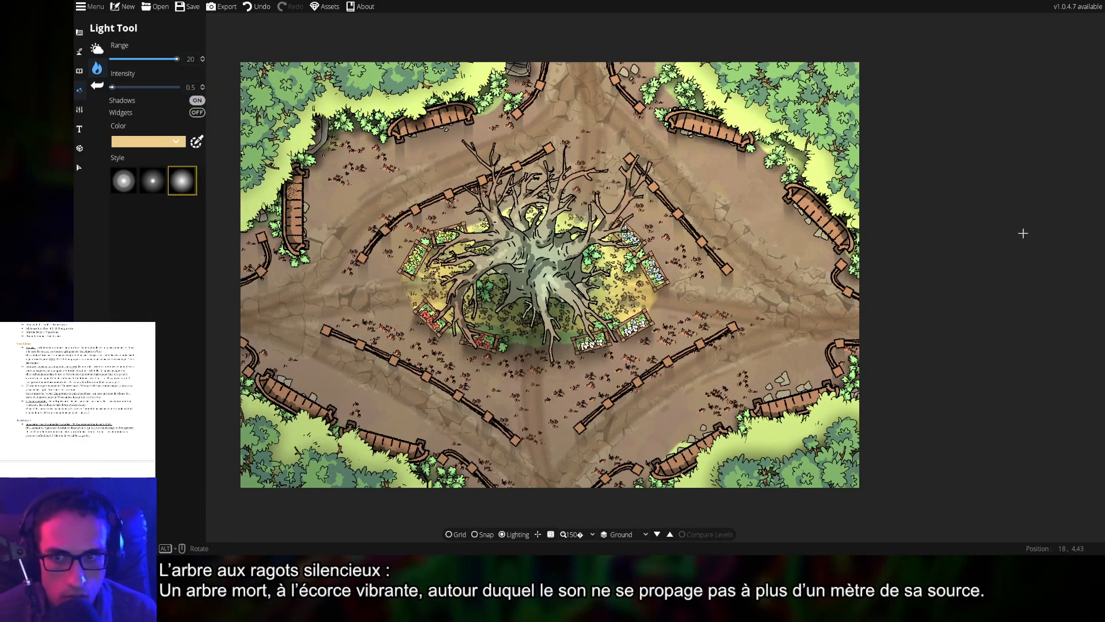
- Place a shadow at scale 0.21 over the rope coil on the upper-left vertical bench, on layer 100: User Layer 1
scroll(354, 263, "up", 10)
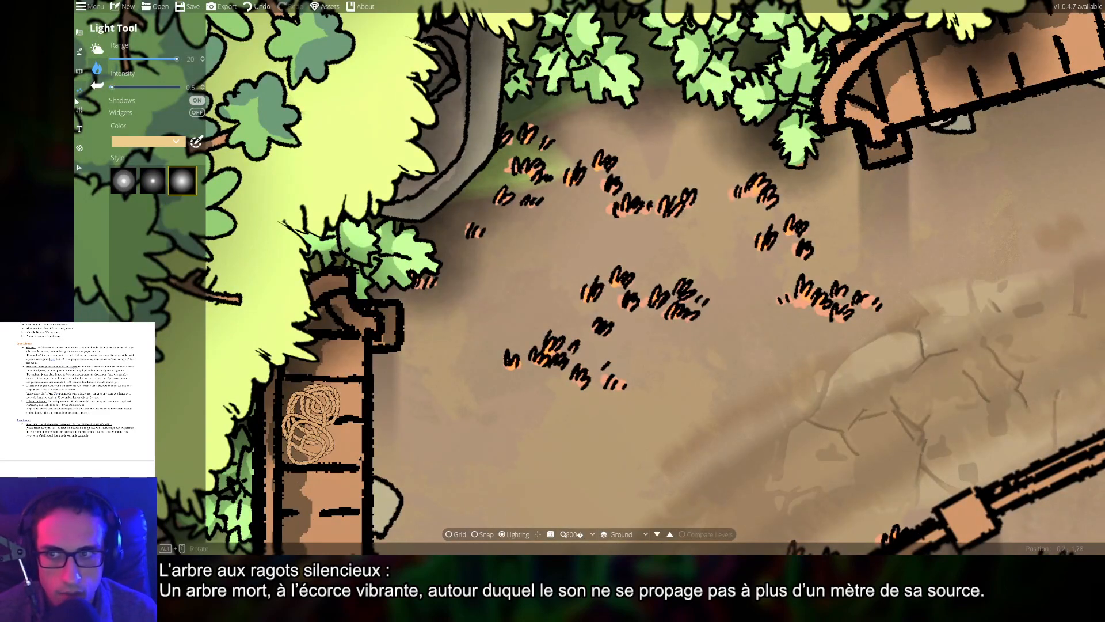
left_click(80, 70)
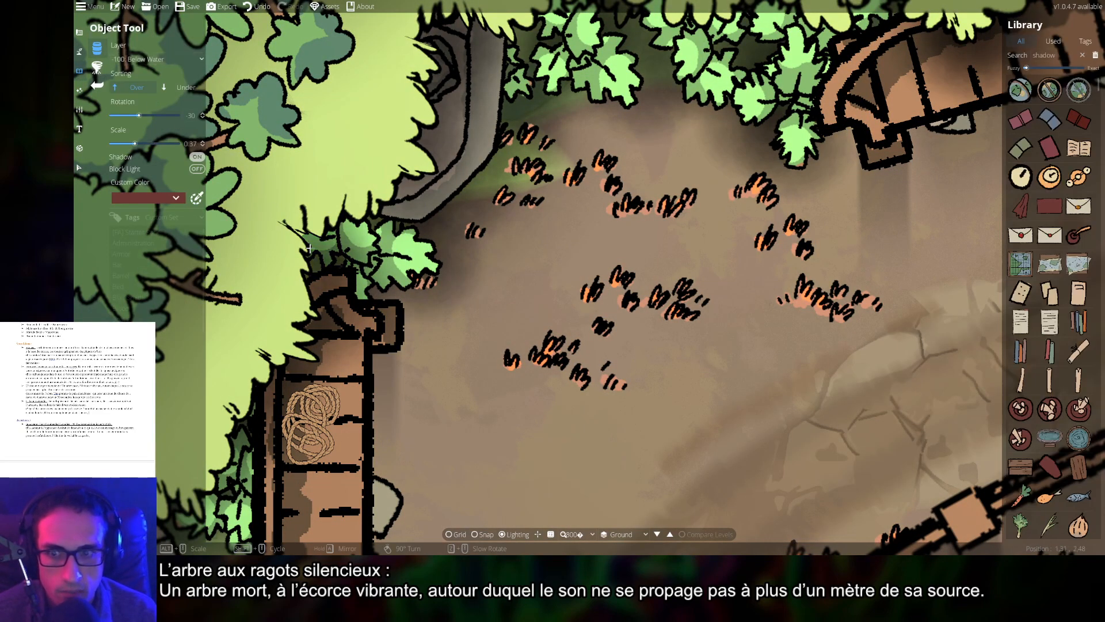
left_click_drag(377, 252, 662, 172)
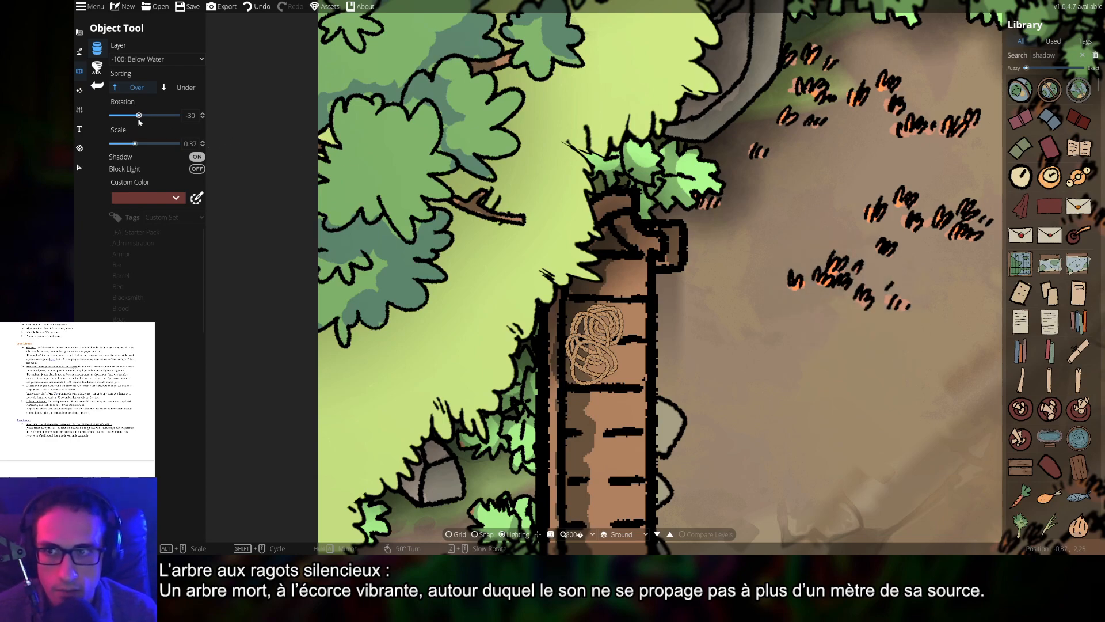
left_click_drag(134, 143, 125, 143)
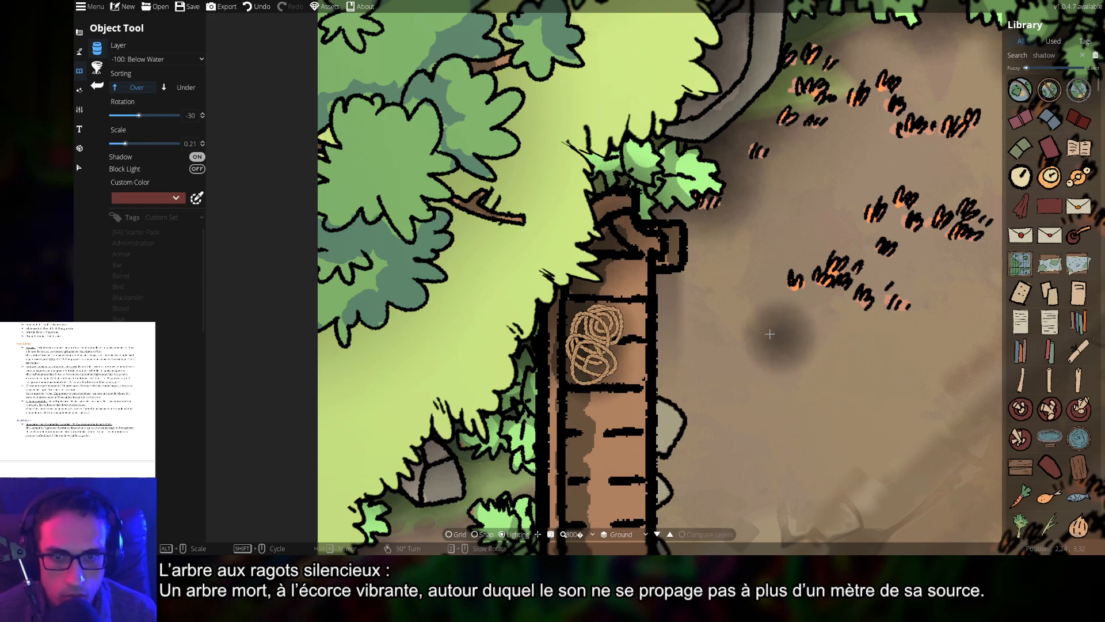
left_click(156, 59)
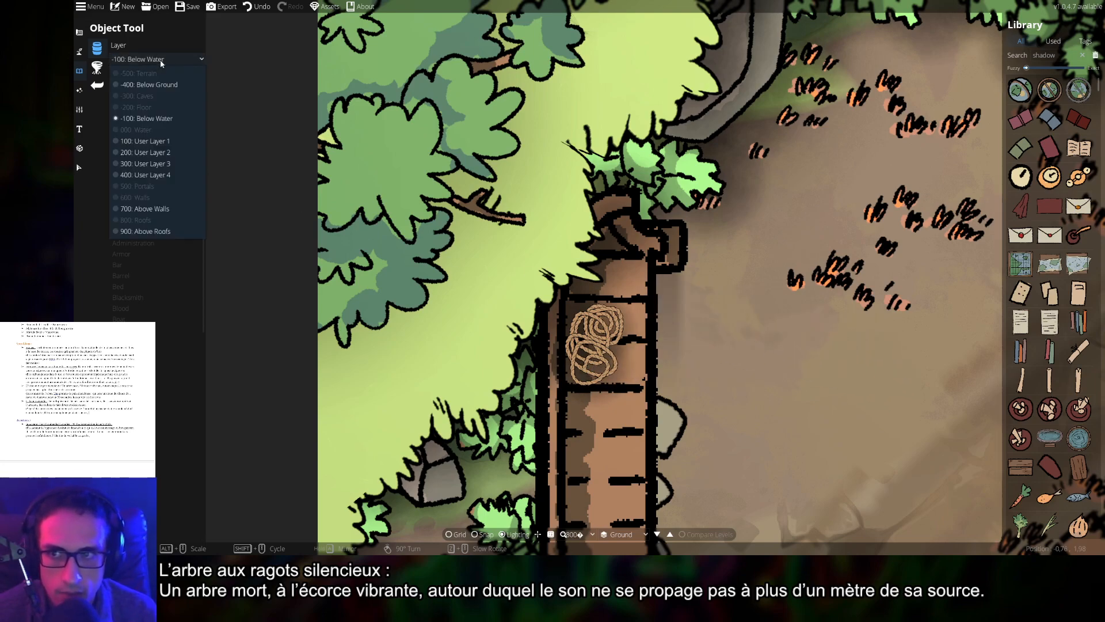
left_click(151, 141)
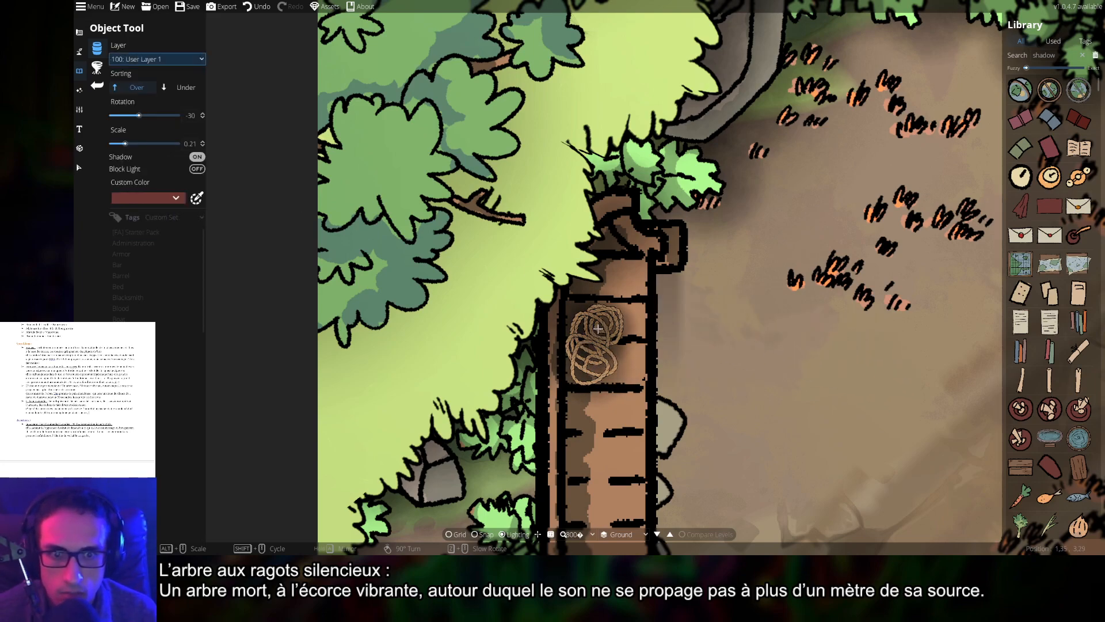
scroll(871, 399, "down", 5)
left_click_drag(871, 399, 681, 324)
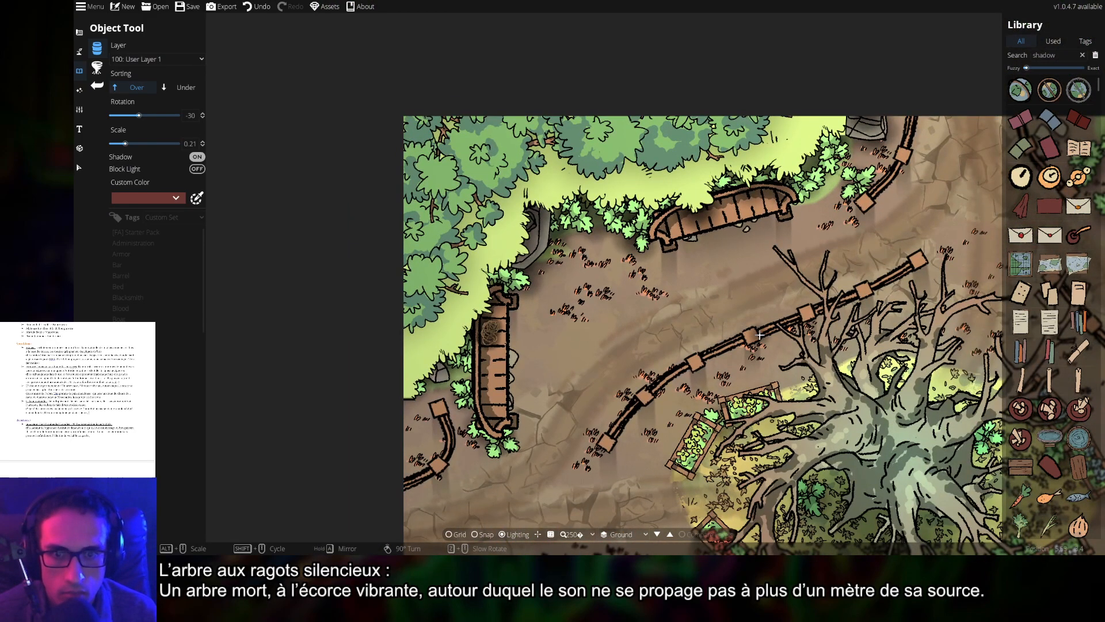
scroll(479, 350, "up", 5)
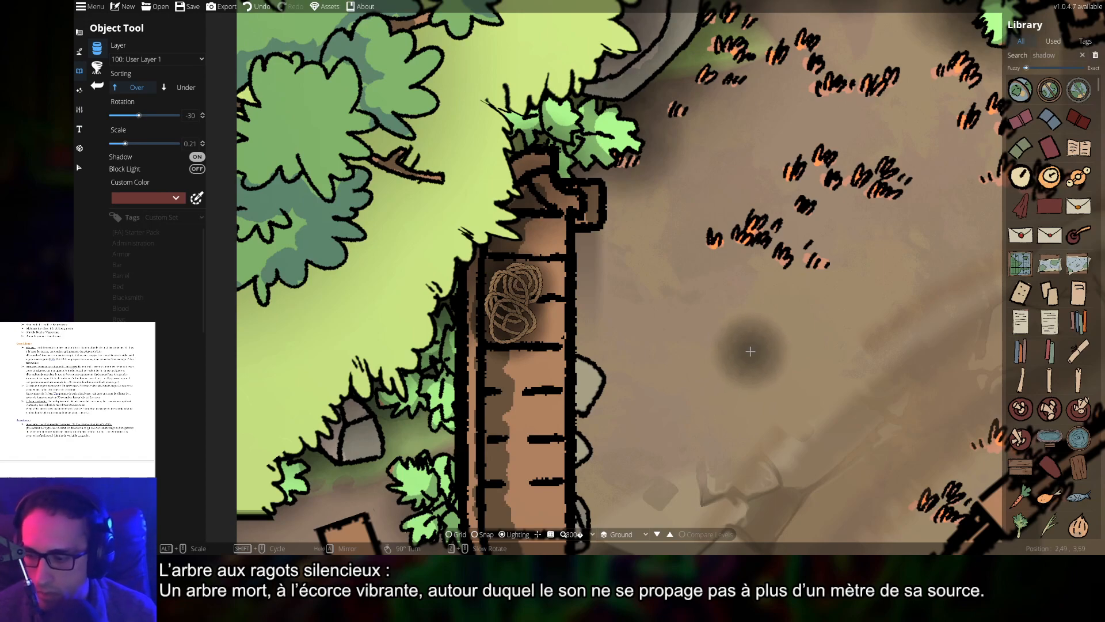
- Undo the last shadow and place a smaller one at scale 0.15 over the same rope coil
key("ctrl+z")
left_click_drag(125, 143, 119, 144)
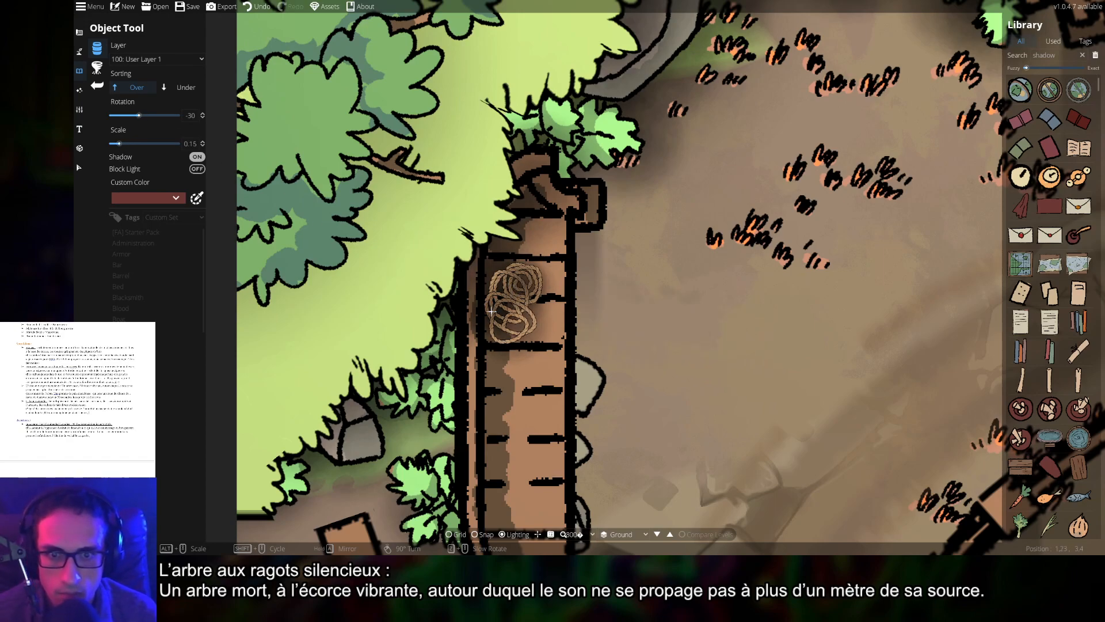
left_click(512, 294)
- Save the map with the refined bench shadow
scroll(890, 388, "down", 5)
scroll(890, 389, "down", 2)
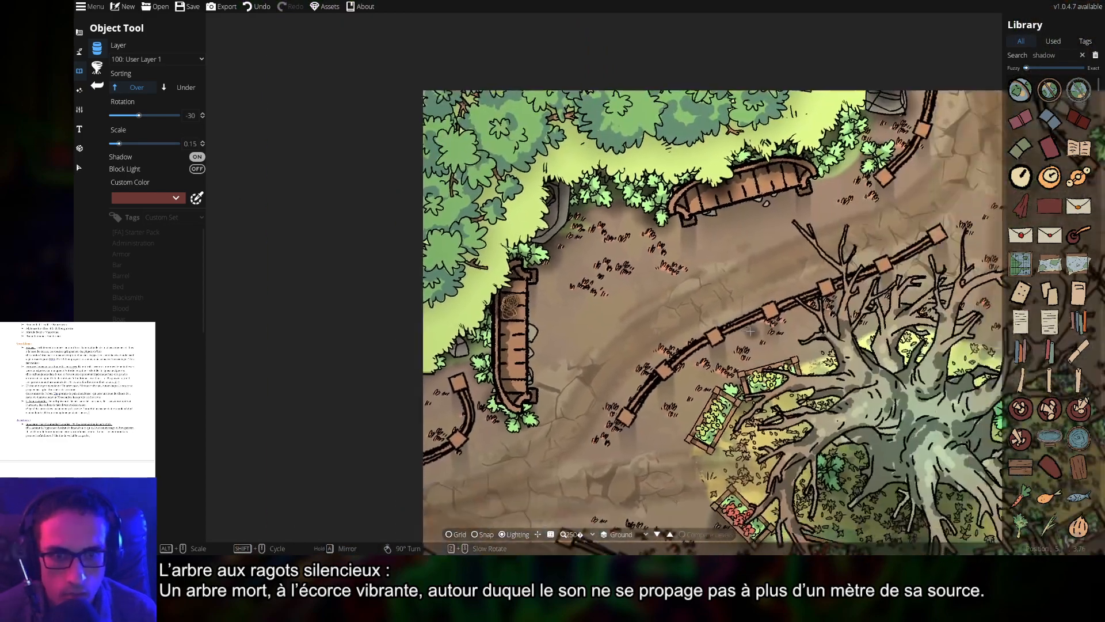
scroll(891, 388, "down", 2)
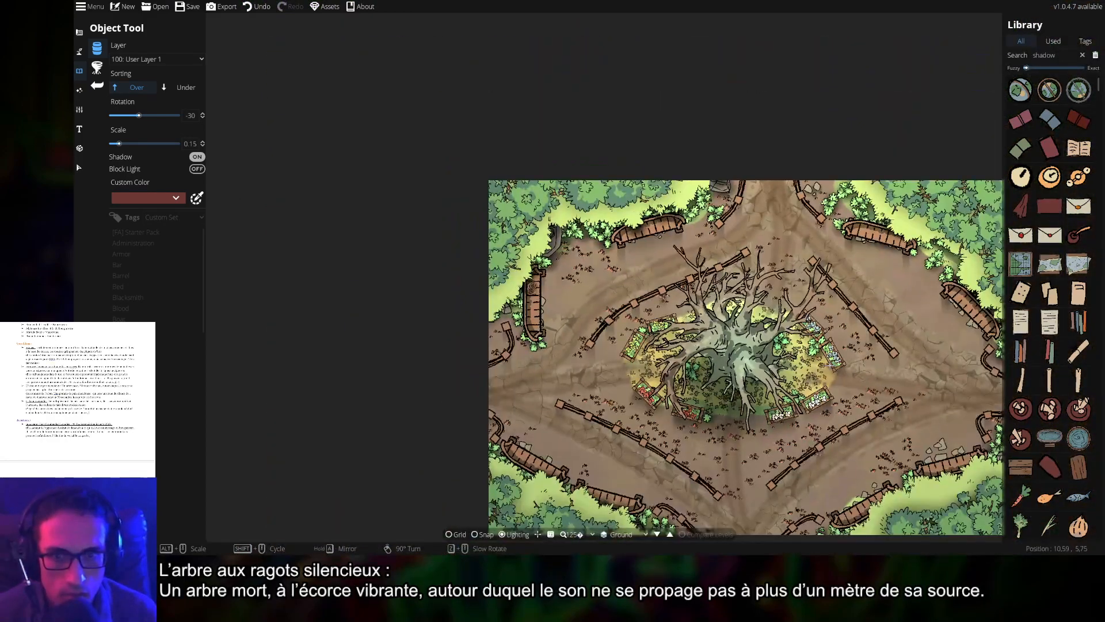
left_click_drag(830, 365, 738, 277)
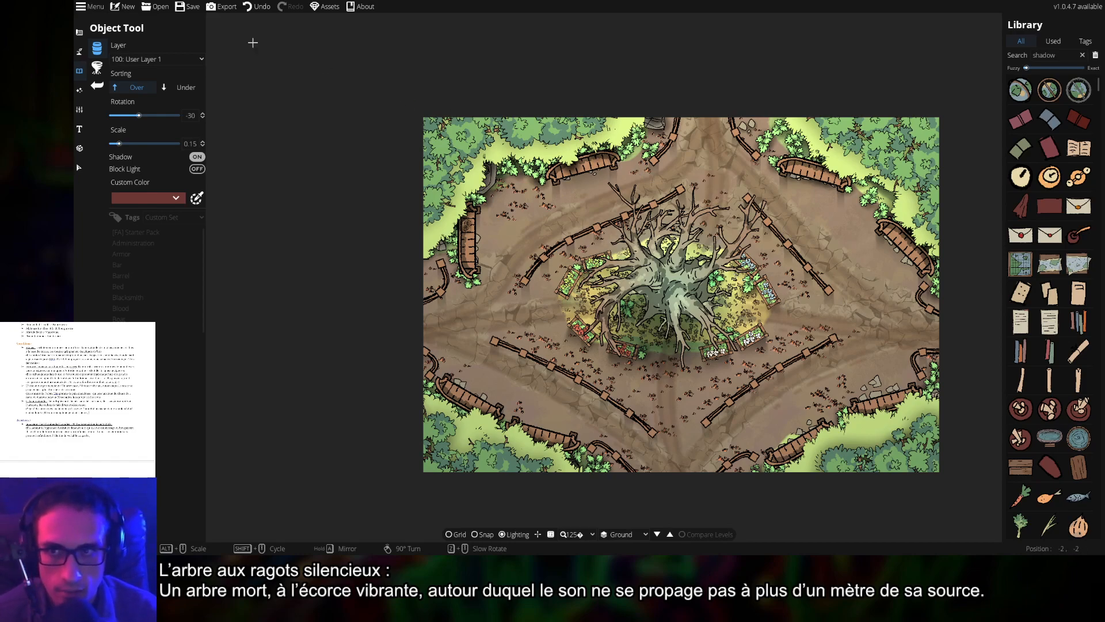
left_click(192, 7)
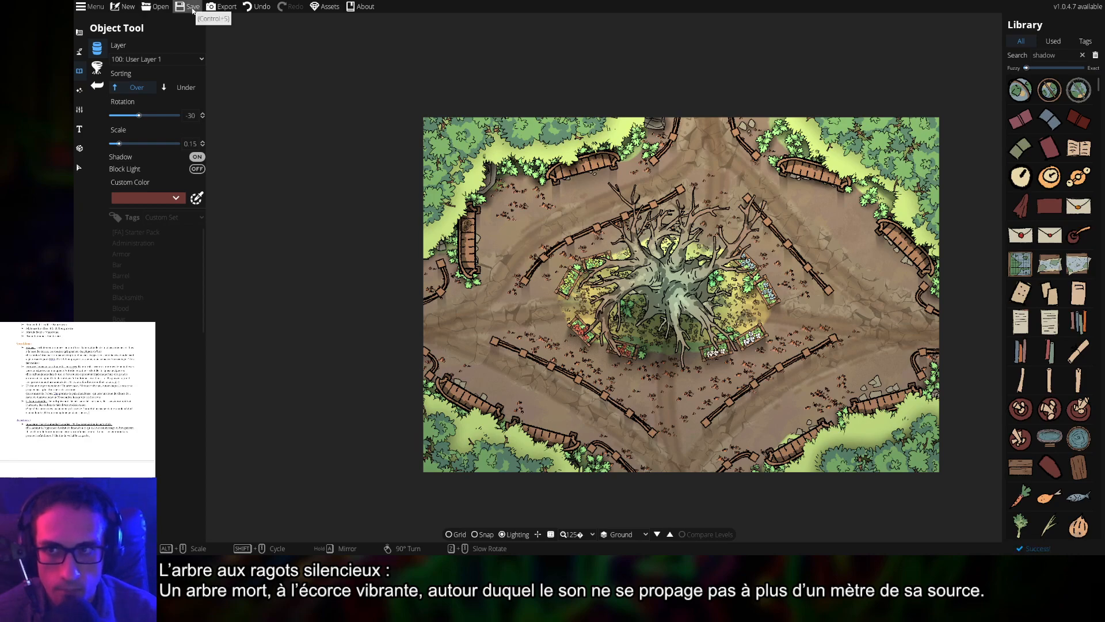
- Select the middle warm light above the map's upper edge and save the map again
scroll(774, 302, "up", 3)
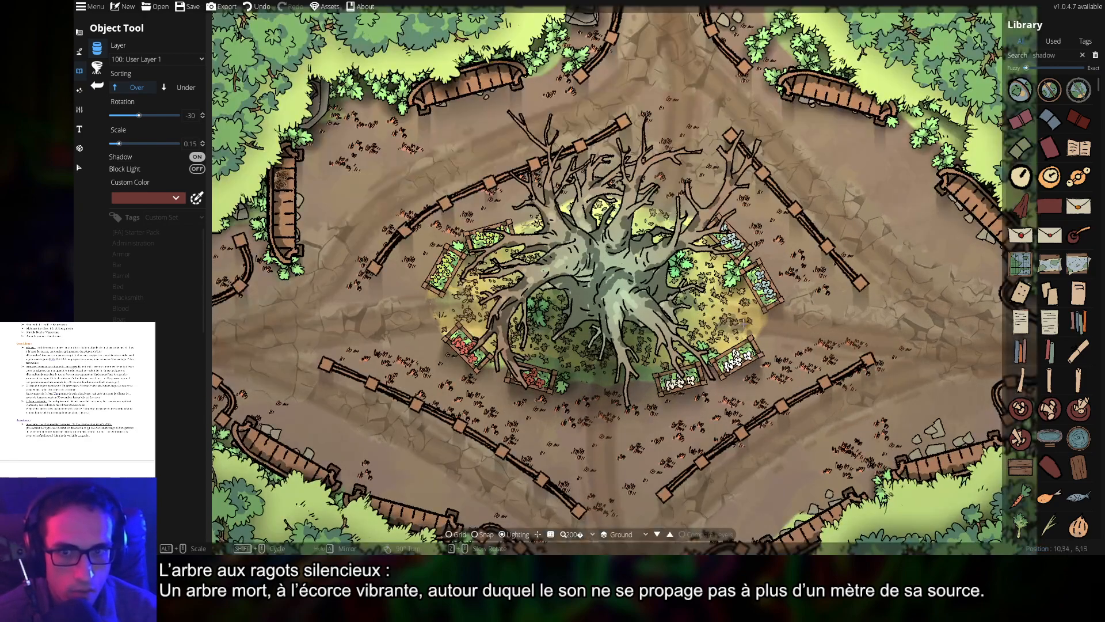
scroll(743, 322, "down", 4)
left_click(78, 127)
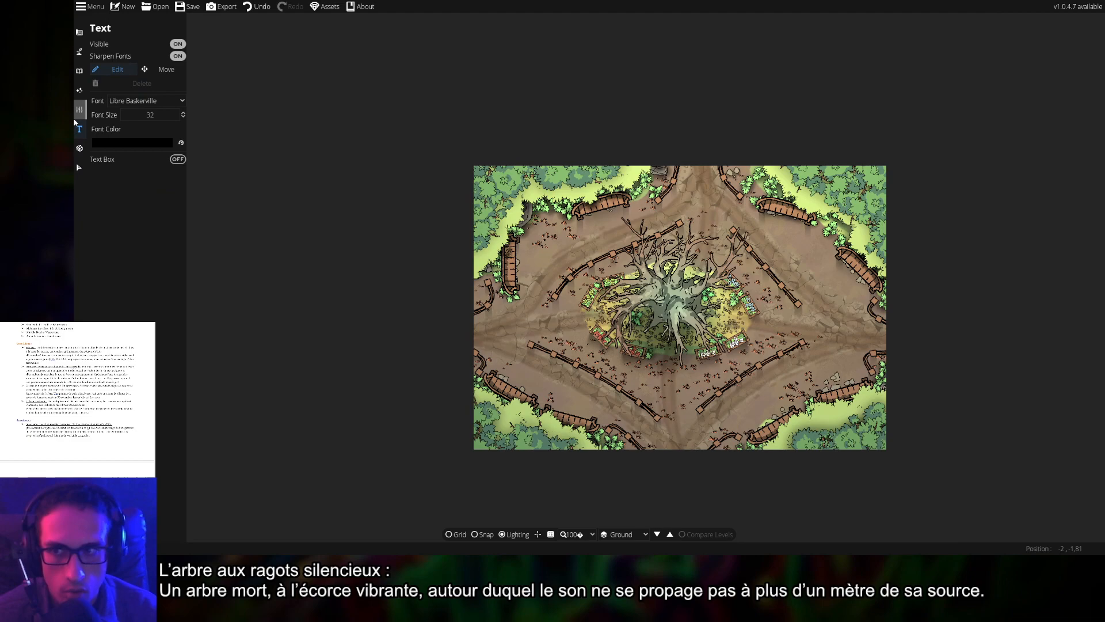
left_click(79, 90)
left_click(136, 57)
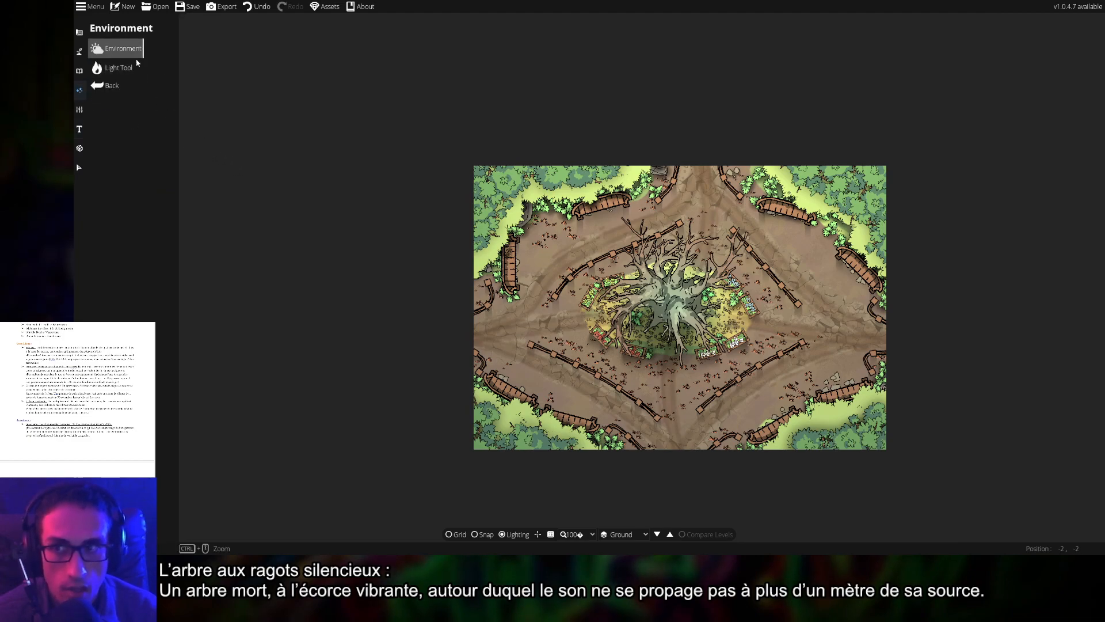
left_click(79, 167)
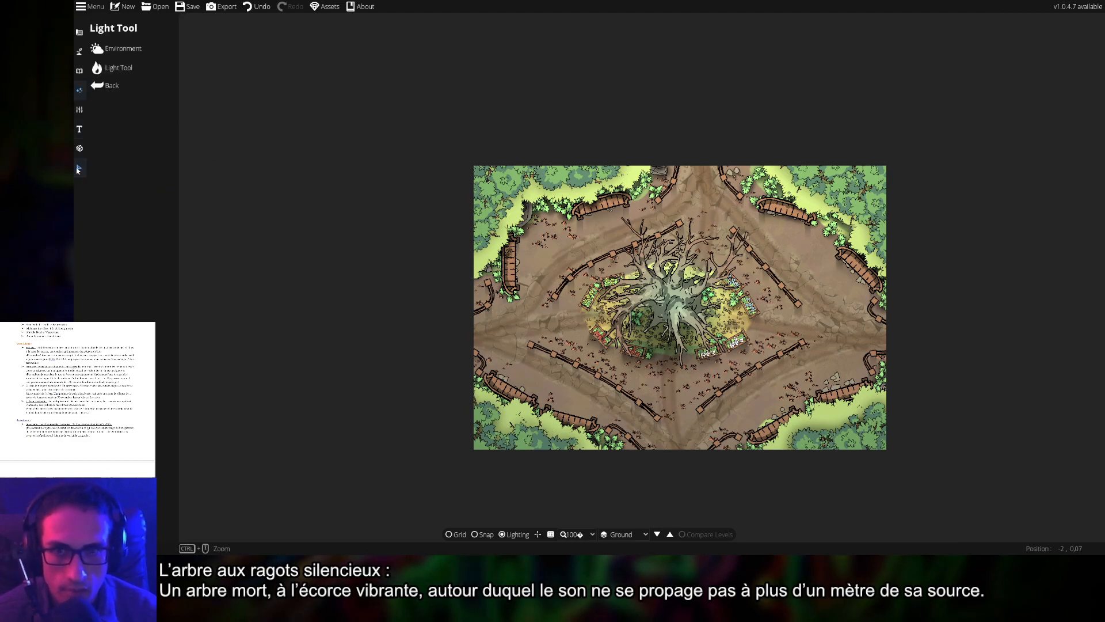
left_click(703, 151)
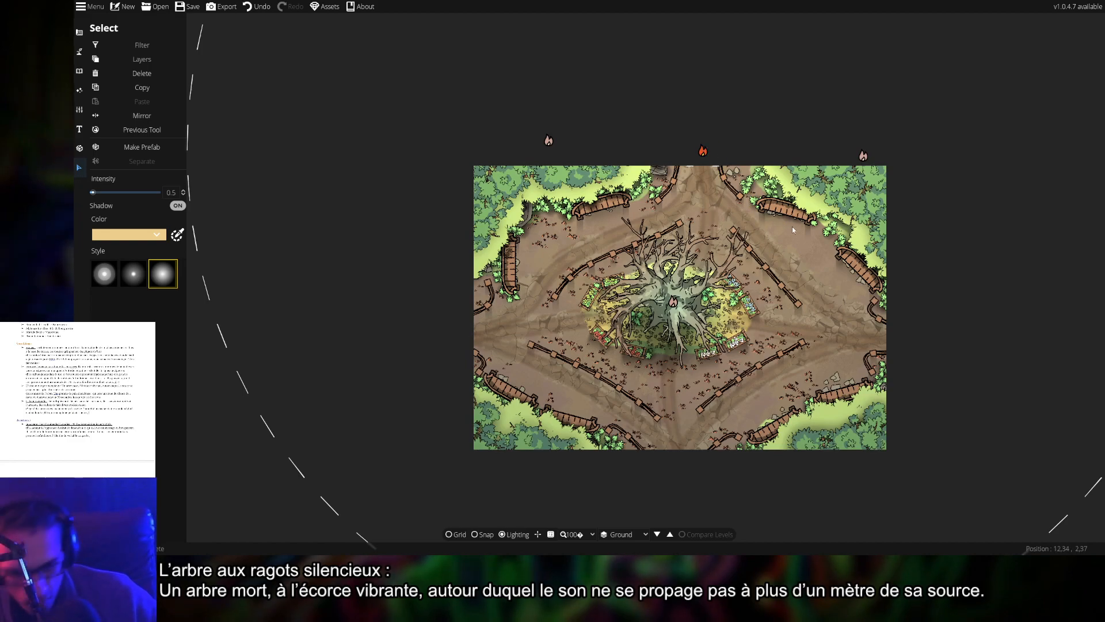
key("ctrl+s")
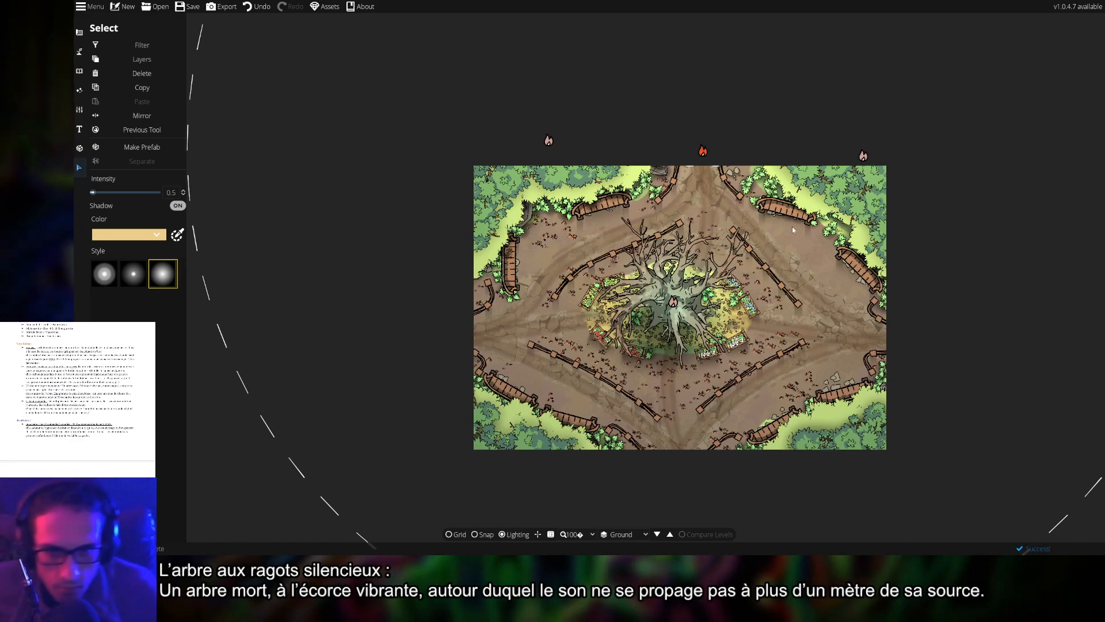
- Compare the selected warm light with its shadow off and back on
left_click(177, 206)
left_click(178, 206)
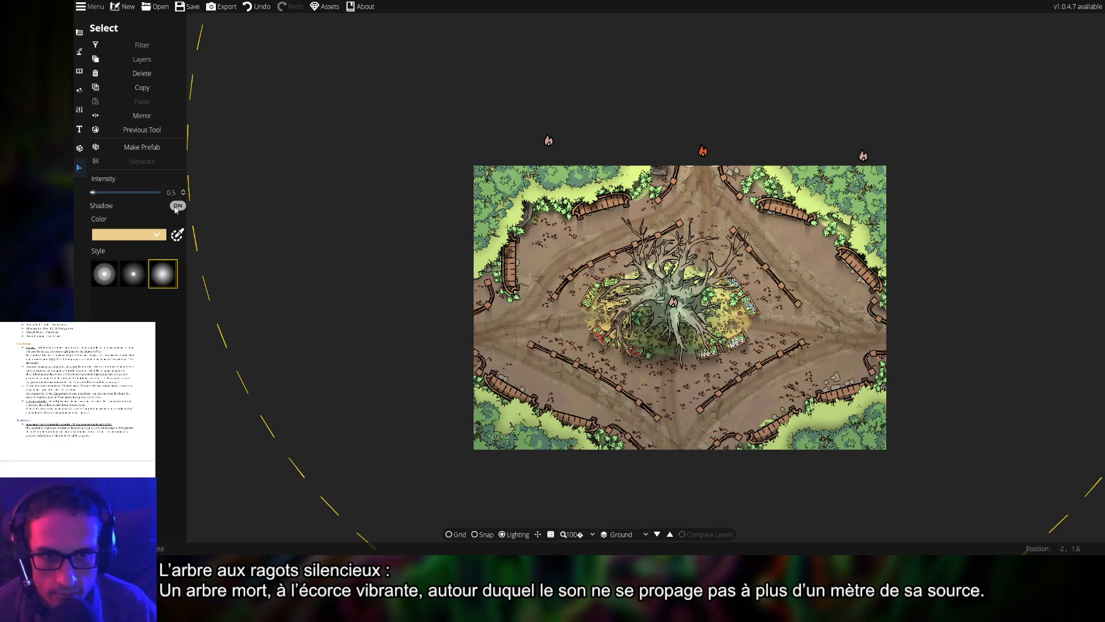
scroll(746, 154, "up", 1)
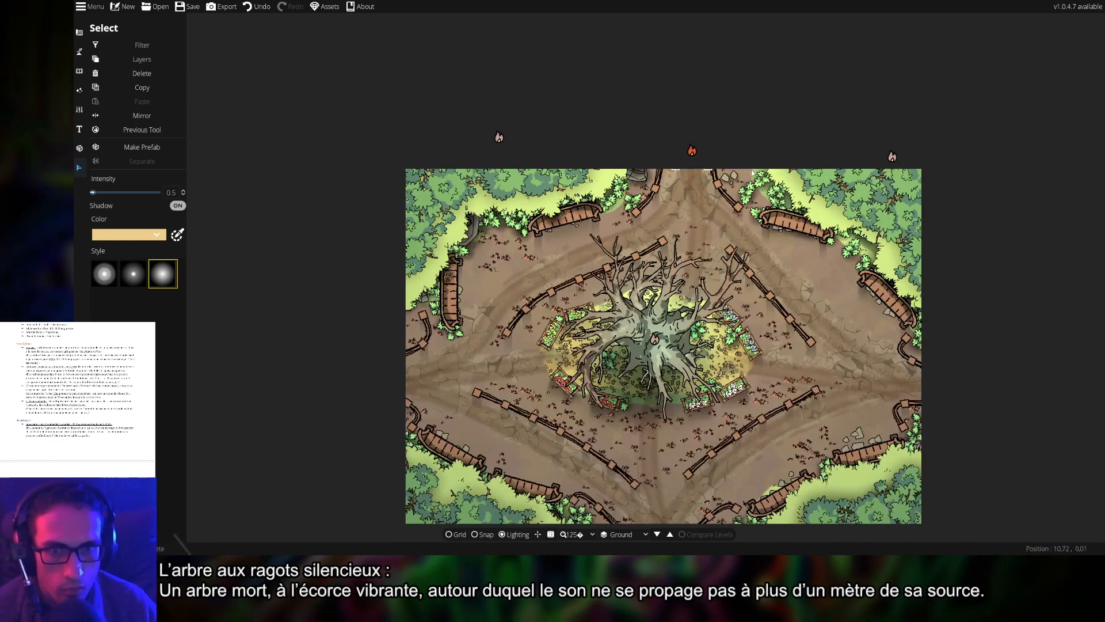
left_click_drag(851, 260, 805, 203)
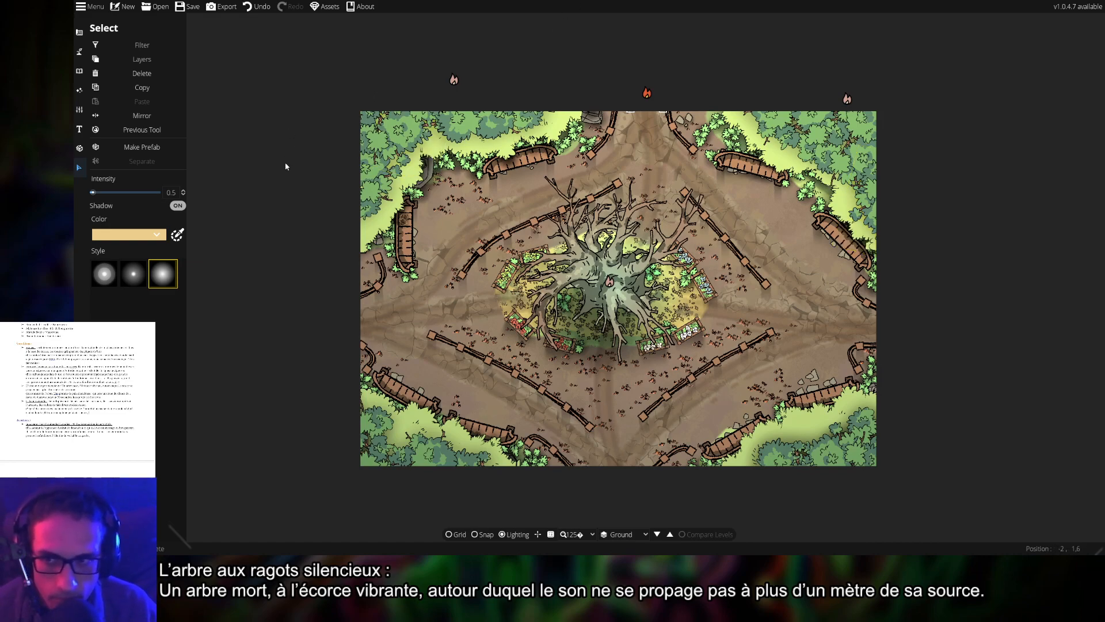
- Delete the cyan light on the dead tree and the three warm lights outside the map
left_click(610, 285)
key("Delete")
left_click(454, 78)
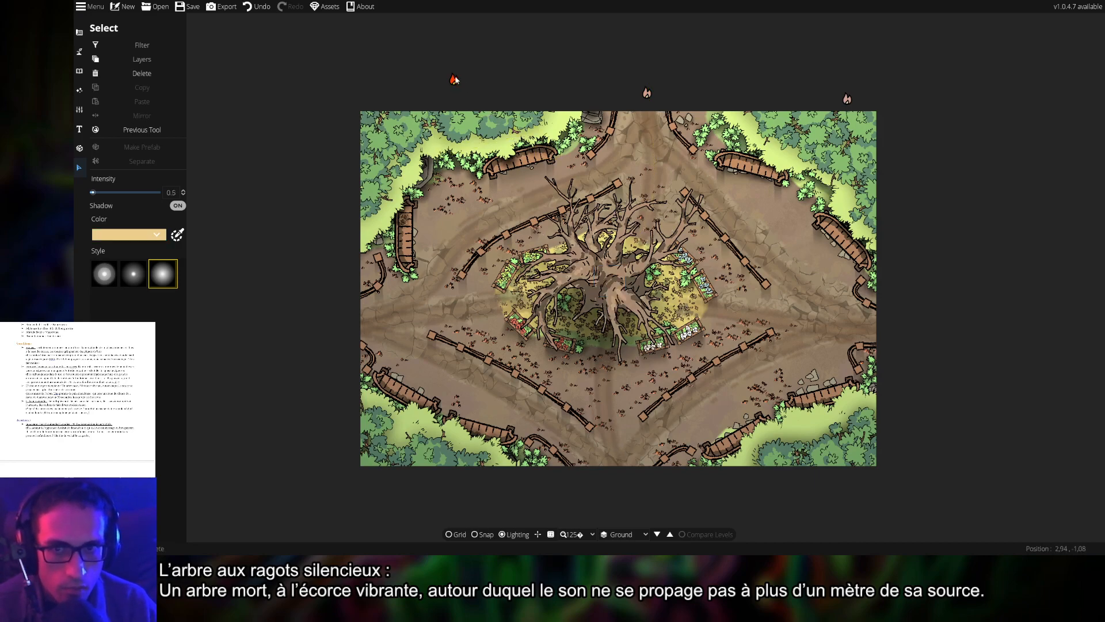
key("Delete")
left_click(646, 92)
key("Delete")
left_click(847, 99)
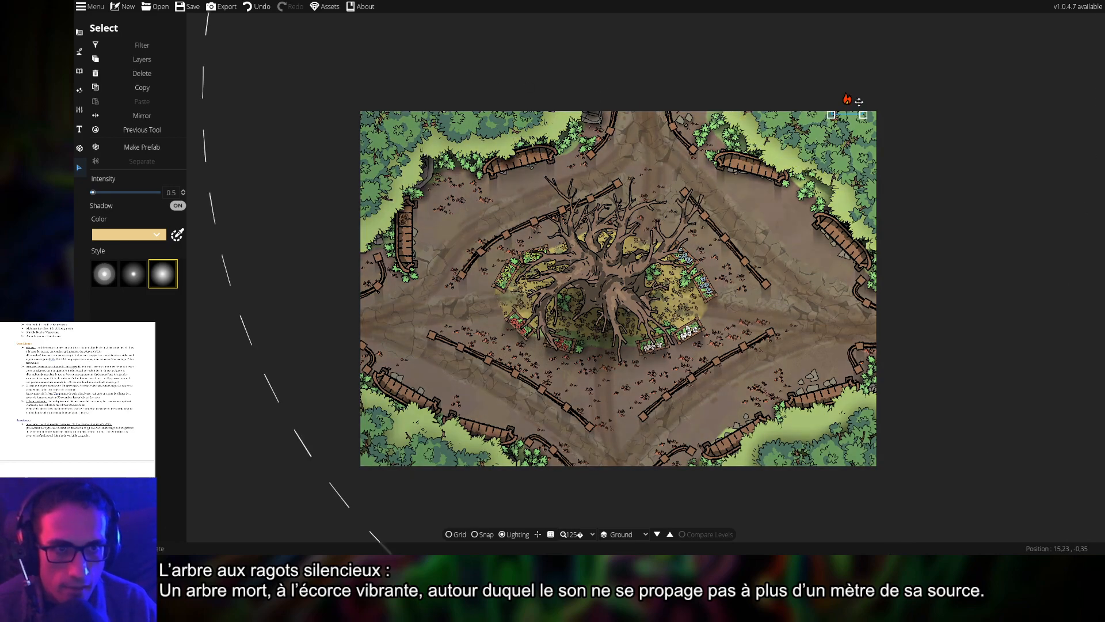
key("Delete")
- Export the unlit map as a PNG at 190 pixels per grid square, and close the export options
left_click(95, 7)
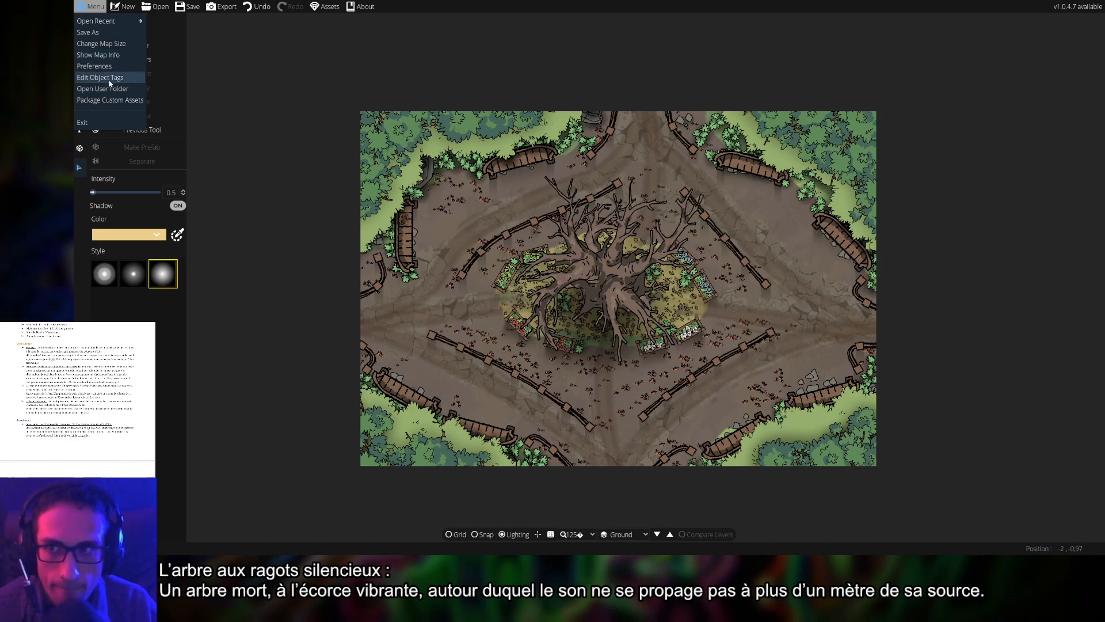
left_click(222, 7)
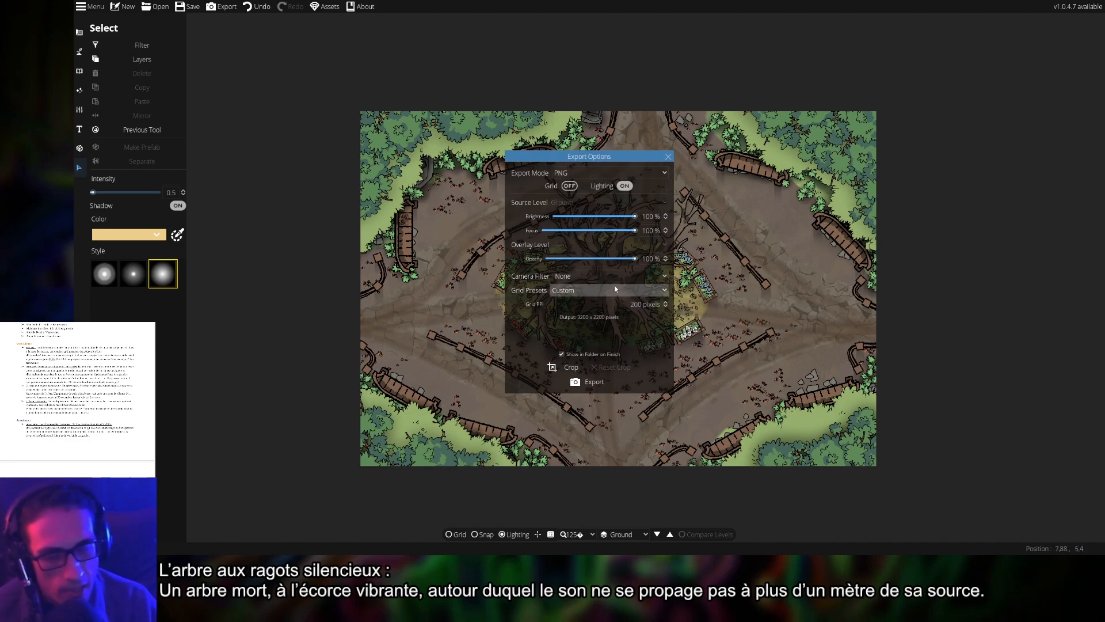
left_click(648, 302)
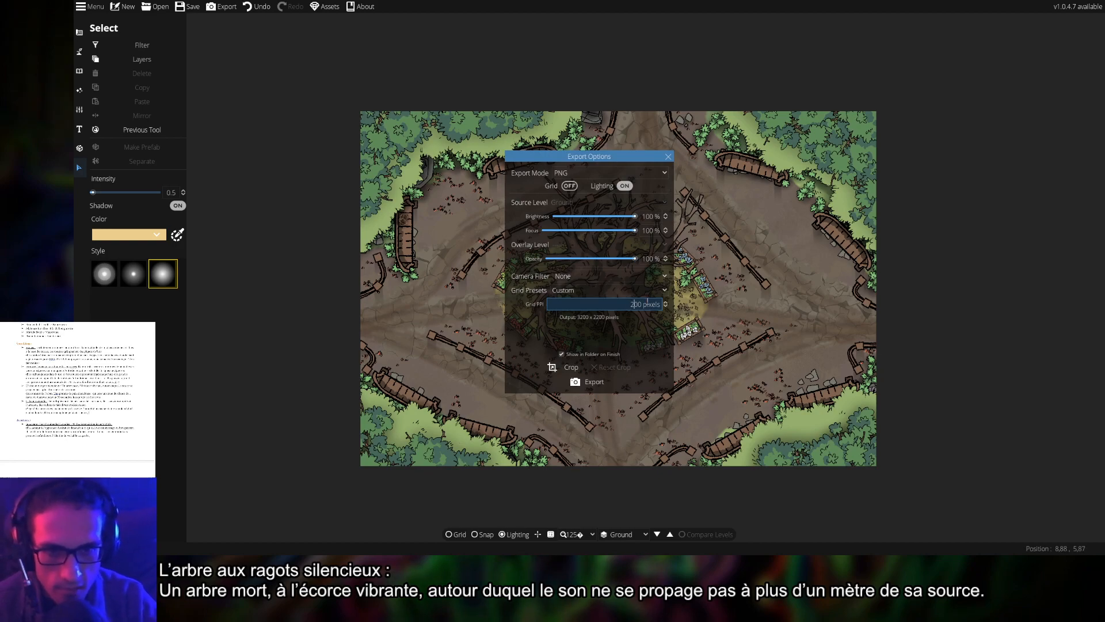
key("Delete")
key("Delete")
type("1")
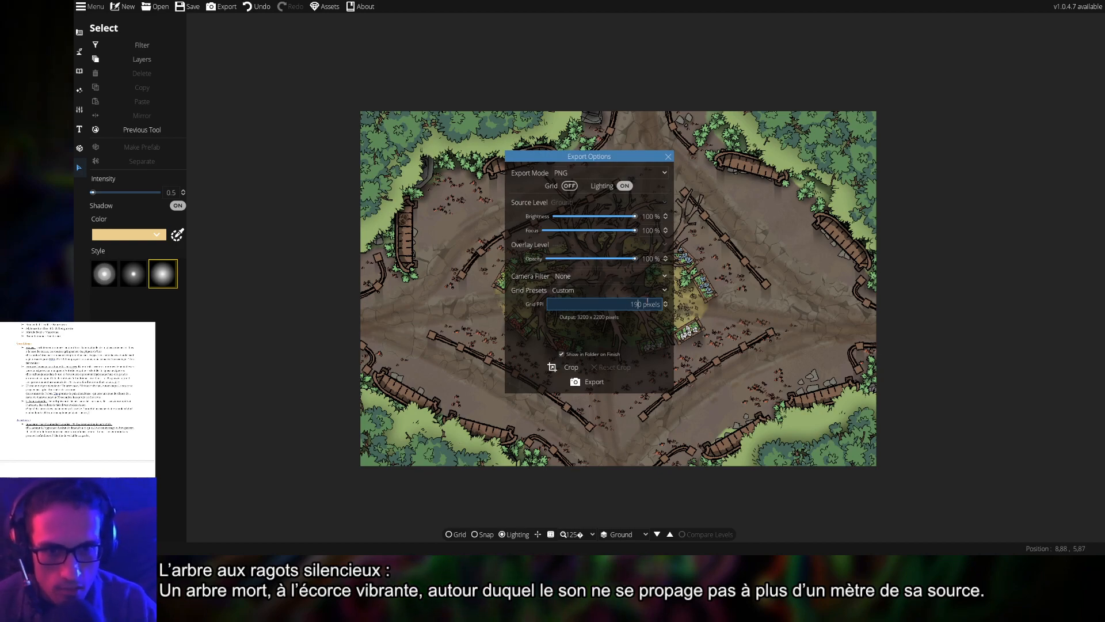
type("9")
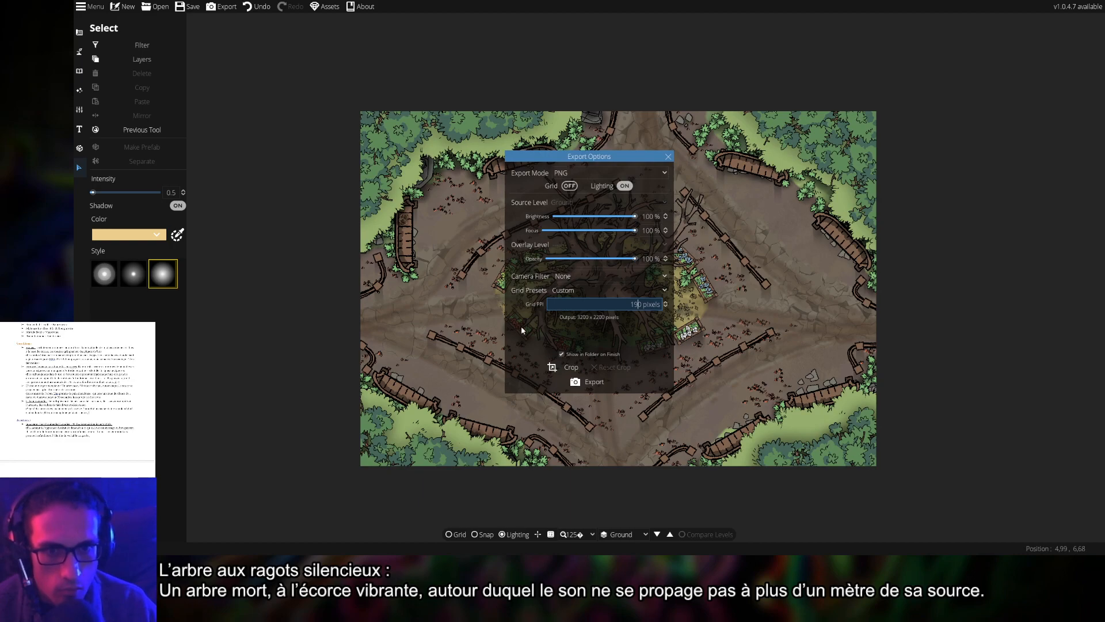
key("Return")
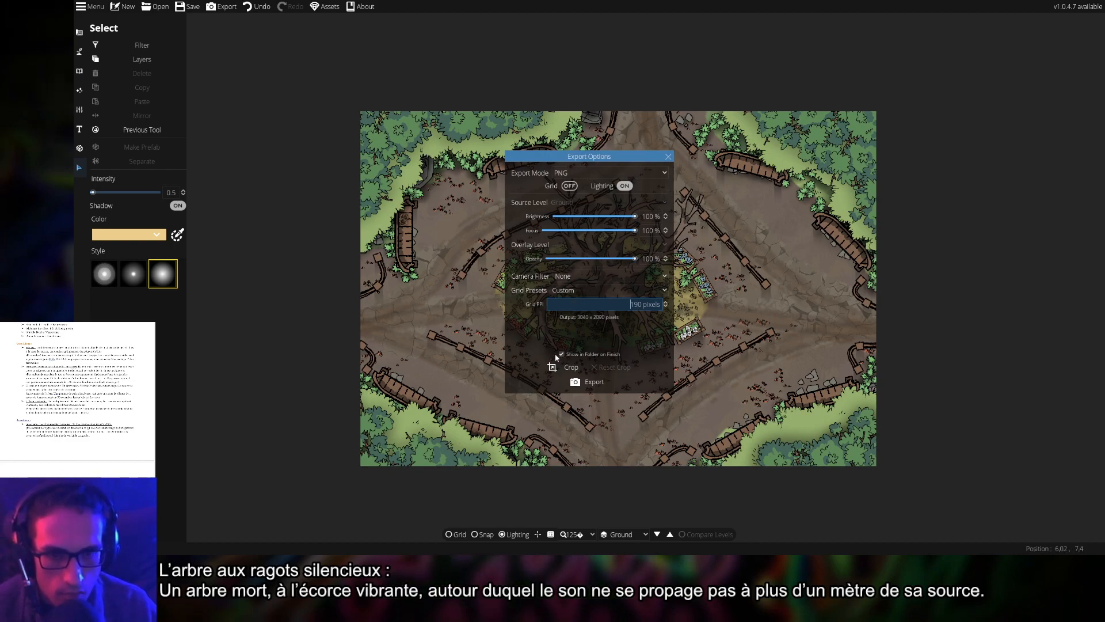
left_click(592, 383)
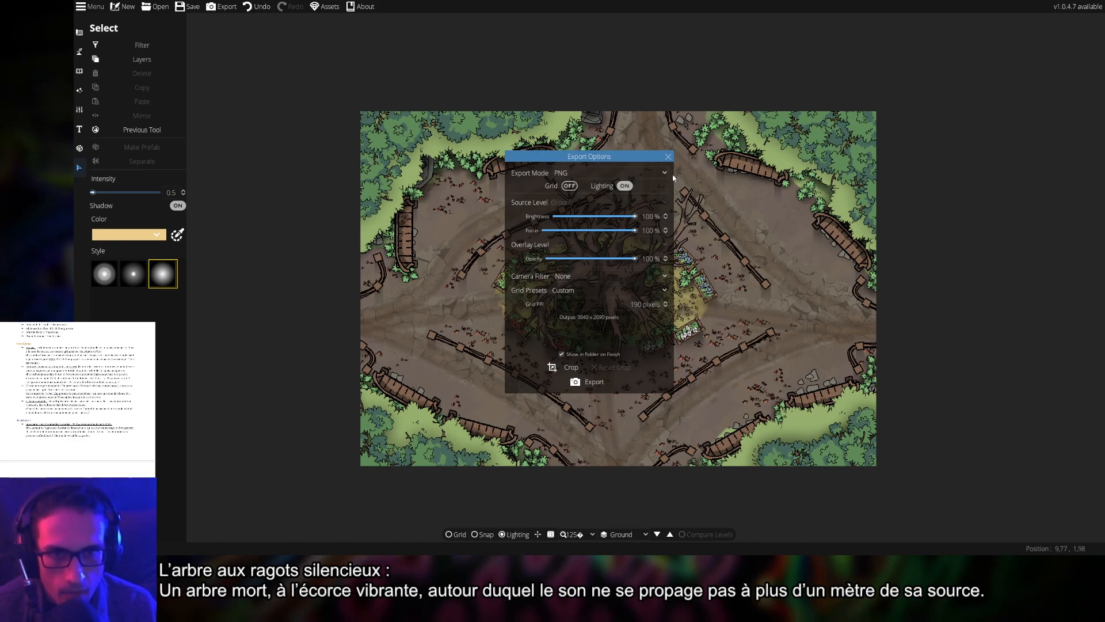
left_click(669, 158)
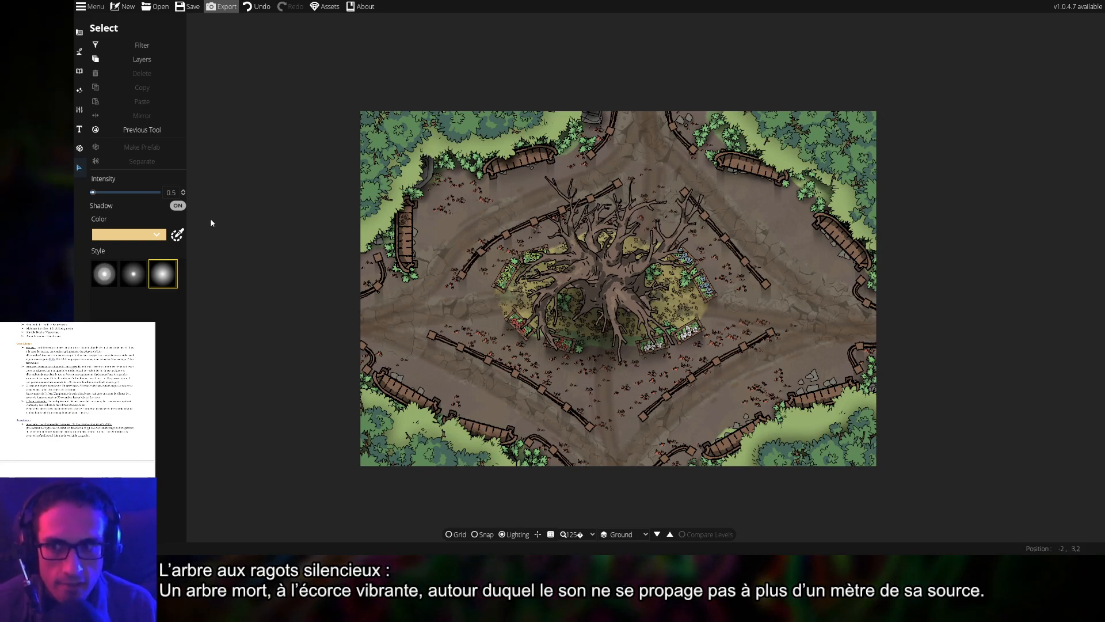
- Undo the deletion of the three outer warm lights and the cyan tree light
left_click(256, 9)
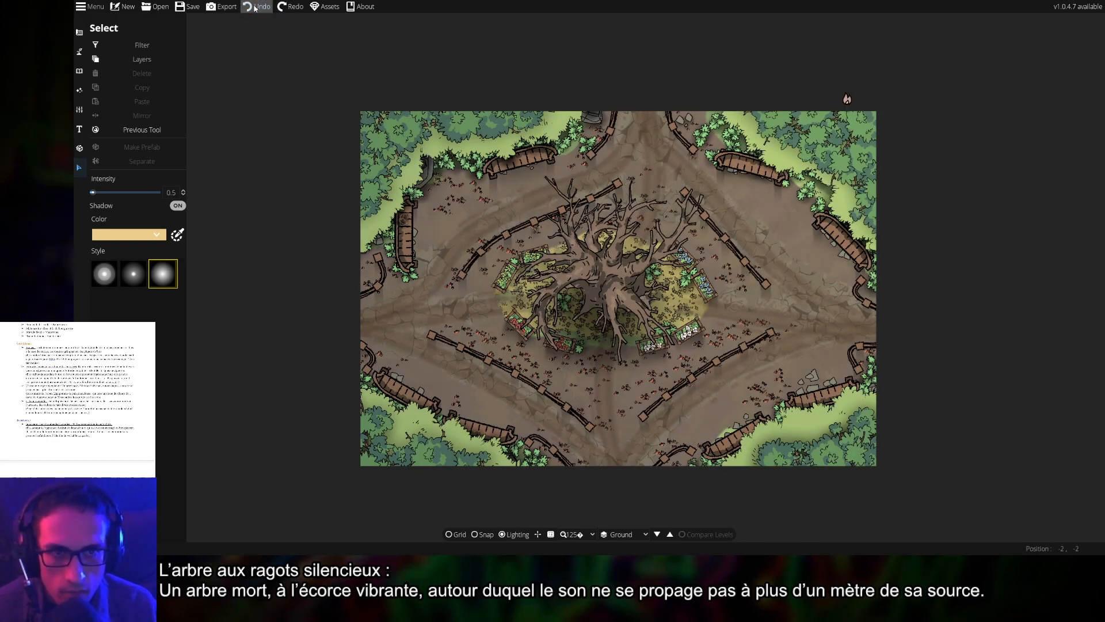
left_click(255, 8)
left_click(255, 8)
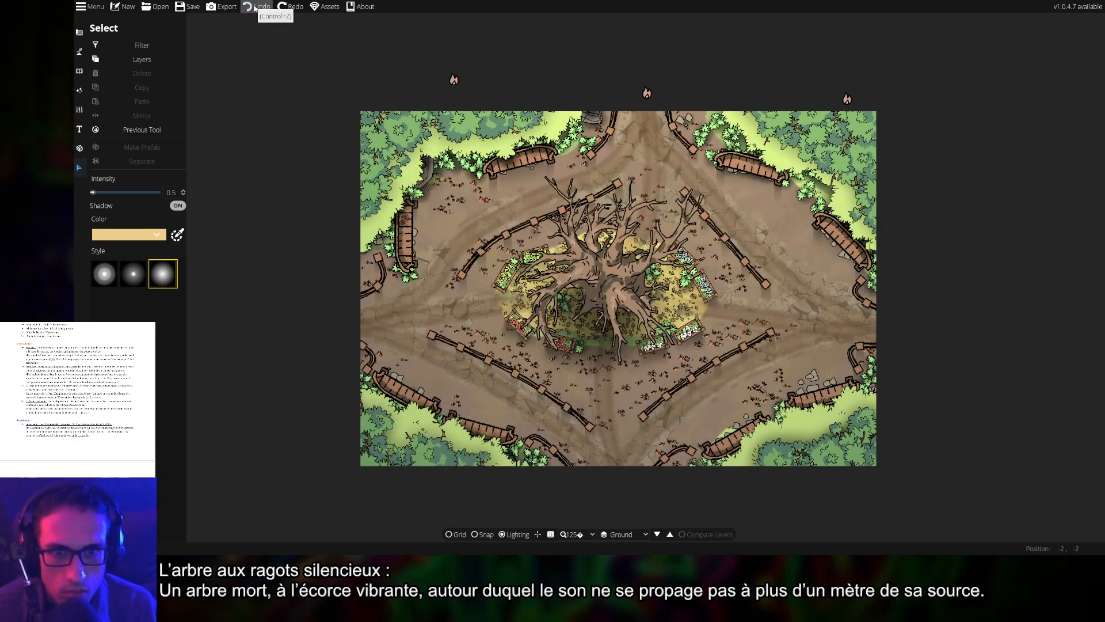
left_click(255, 8)
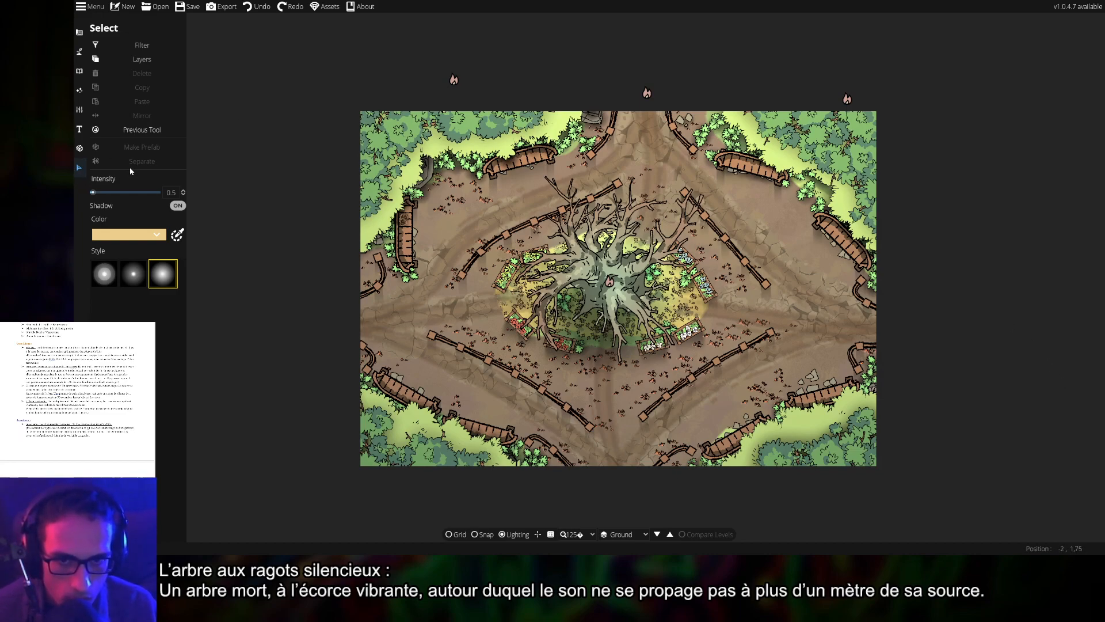
- Export the lit daytime map as a PNG with lighting on at 190 pixels per grid square, and close the export options
left_click(92, 10)
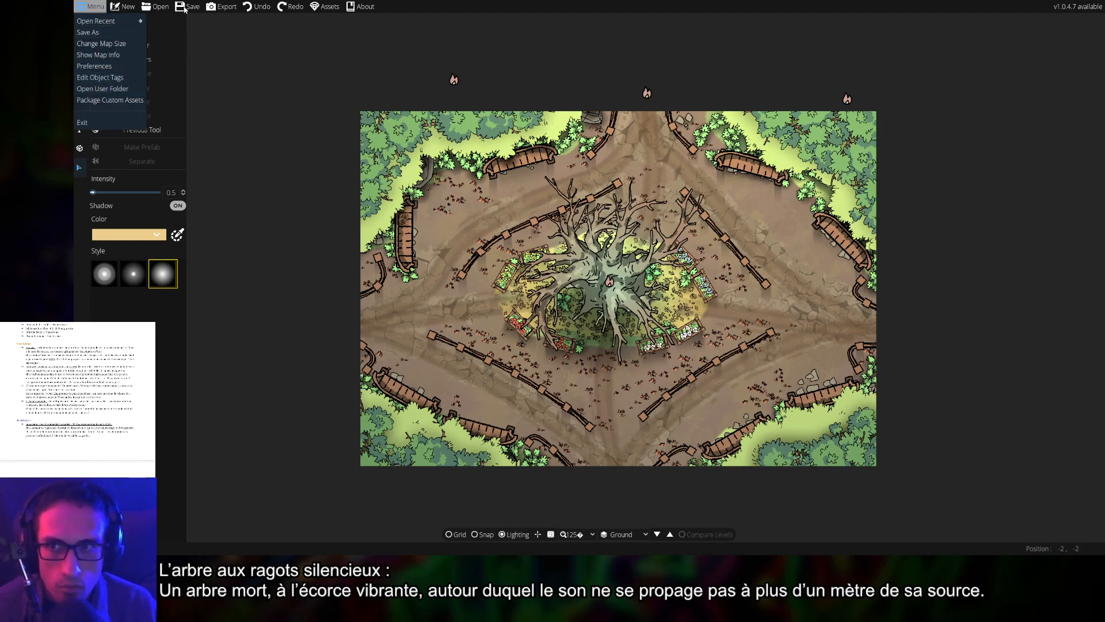
left_click(207, 9)
left_click(222, 7)
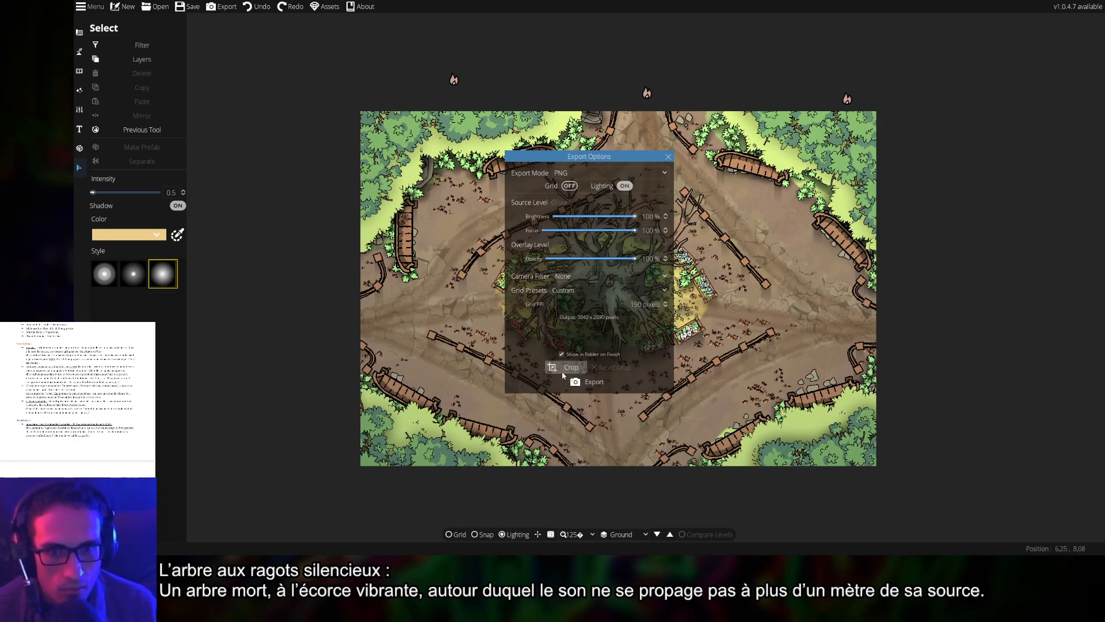
left_click(587, 382)
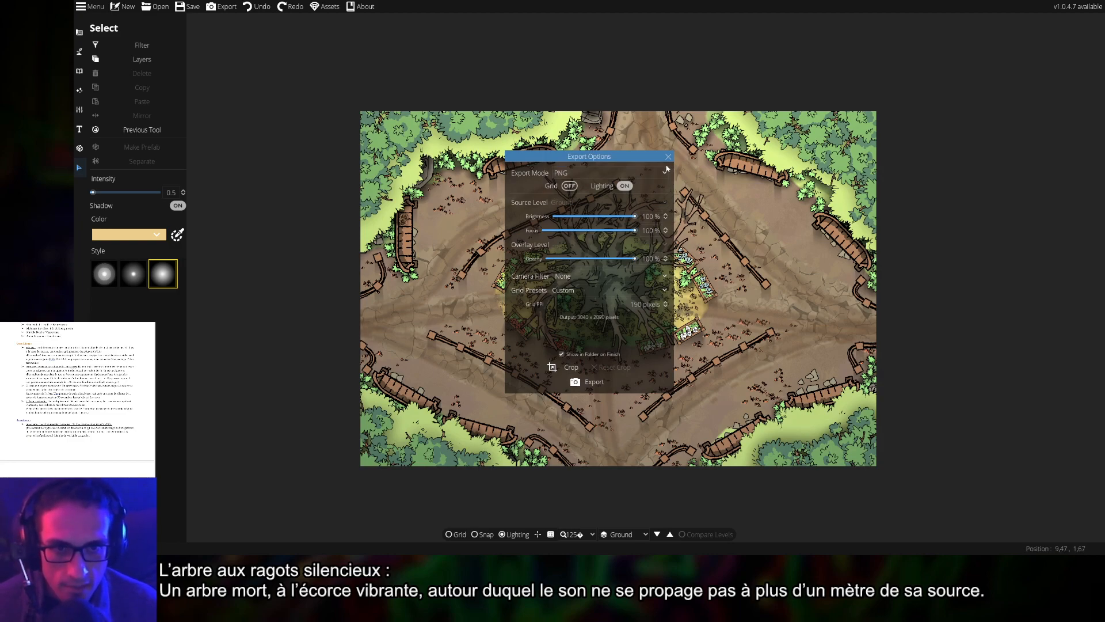
left_click(221, 7)
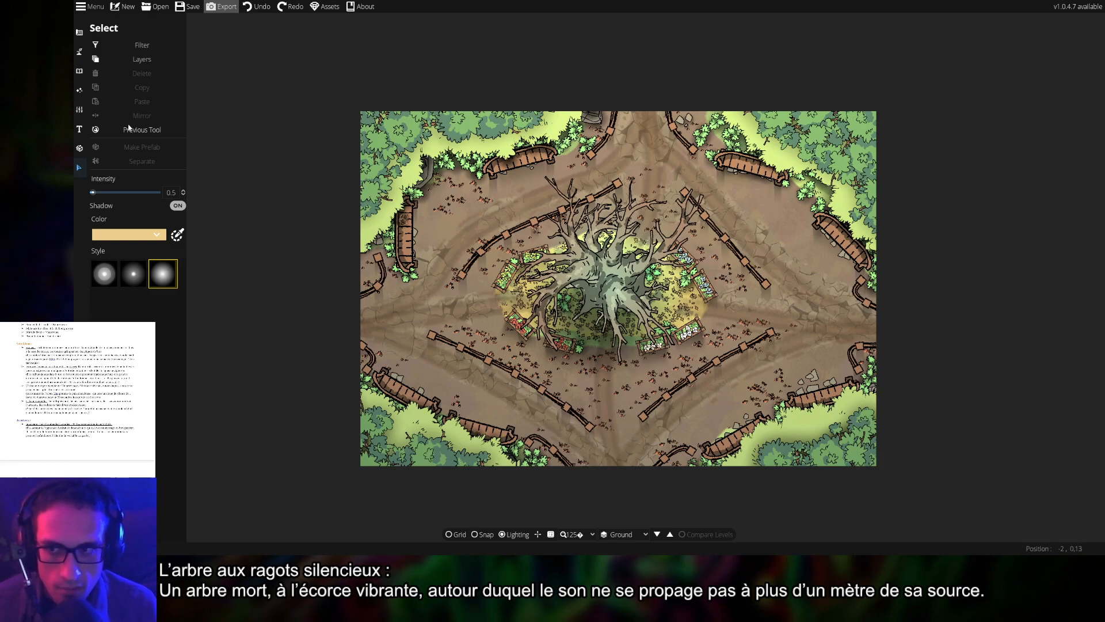
- Try recolouring the leftmost warm light outside the map to a deep blue with RGB 0, 52, 255
left_click(79, 90)
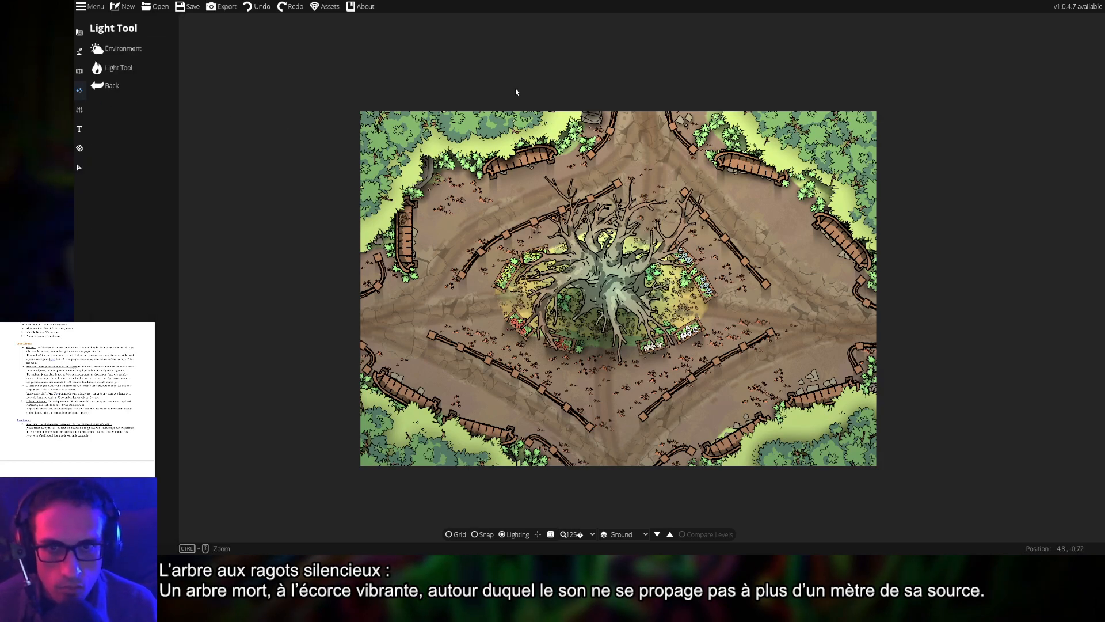
left_click(79, 167)
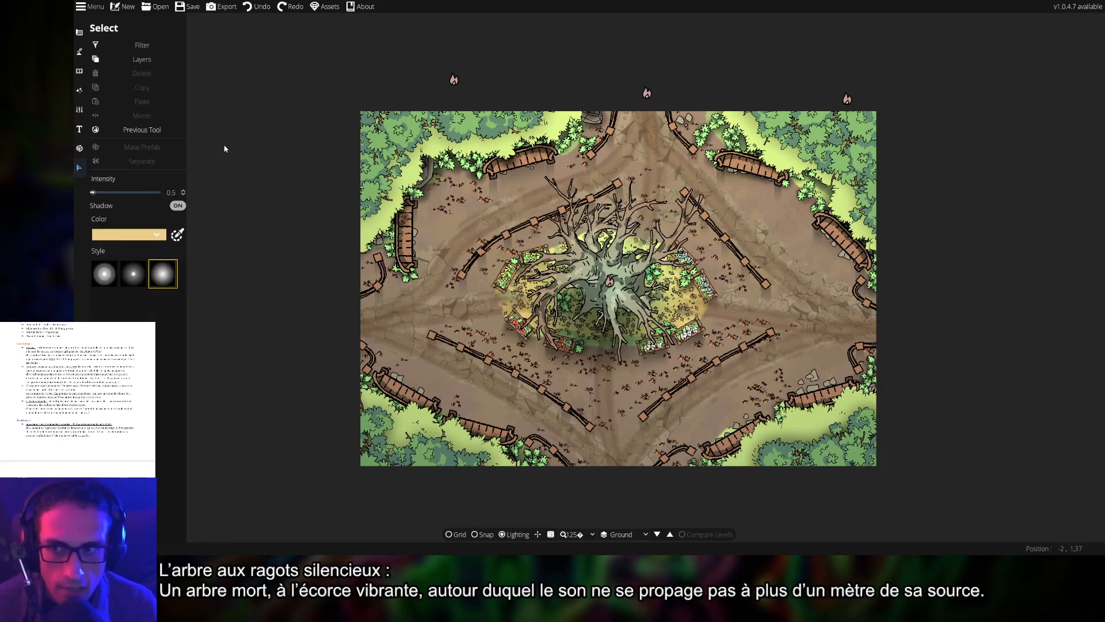
left_click(425, 105)
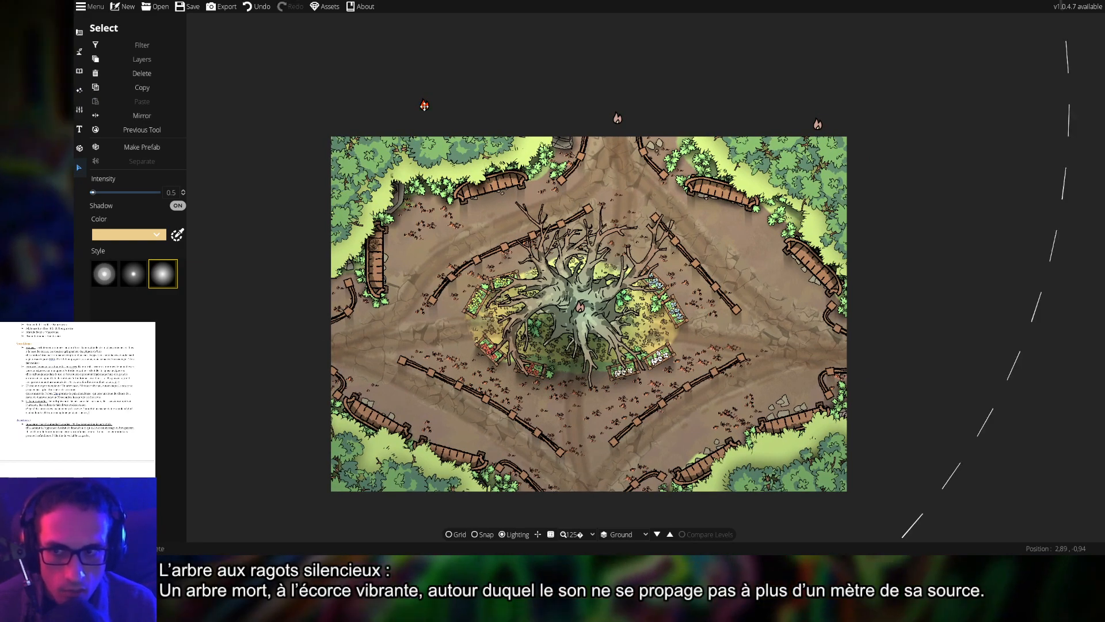
left_click(129, 234)
left_click(127, 254)
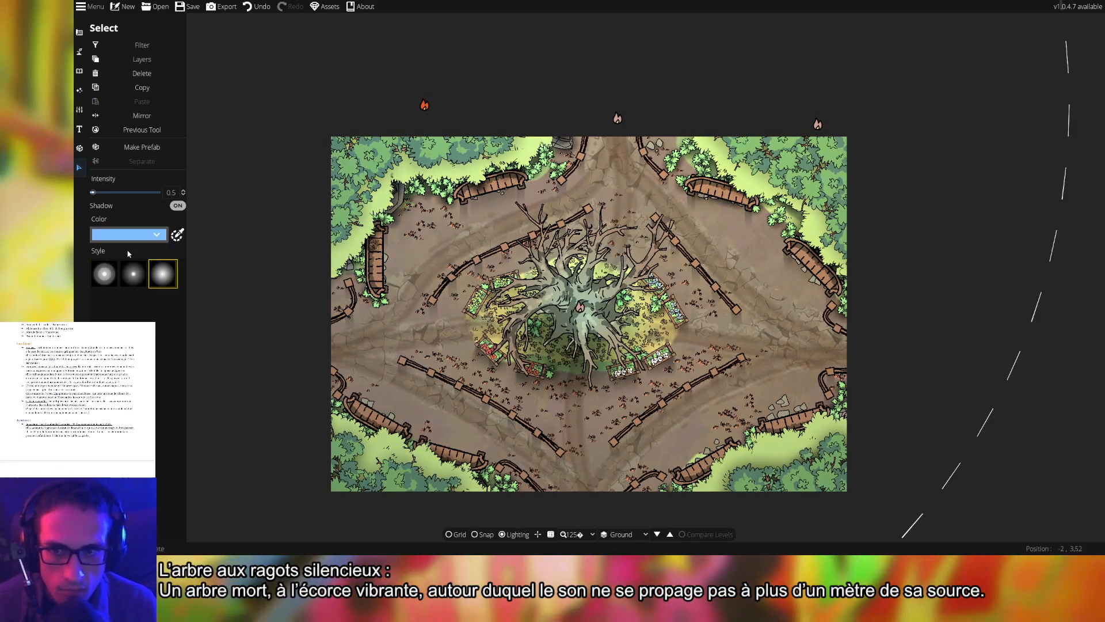
left_click(175, 236)
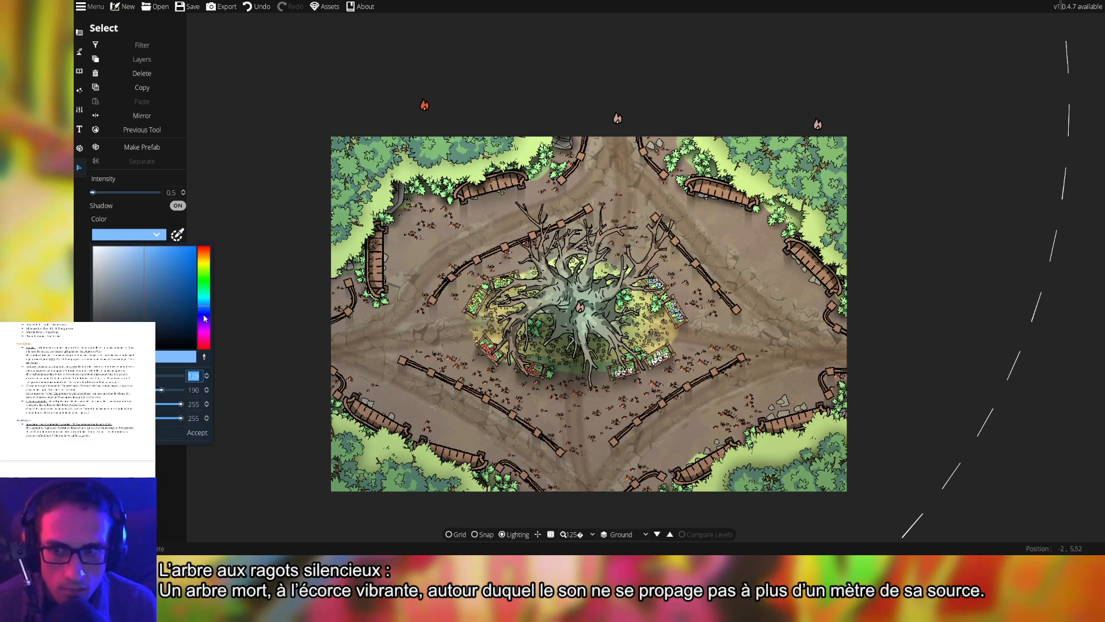
left_click_drag(203, 318, 200, 245)
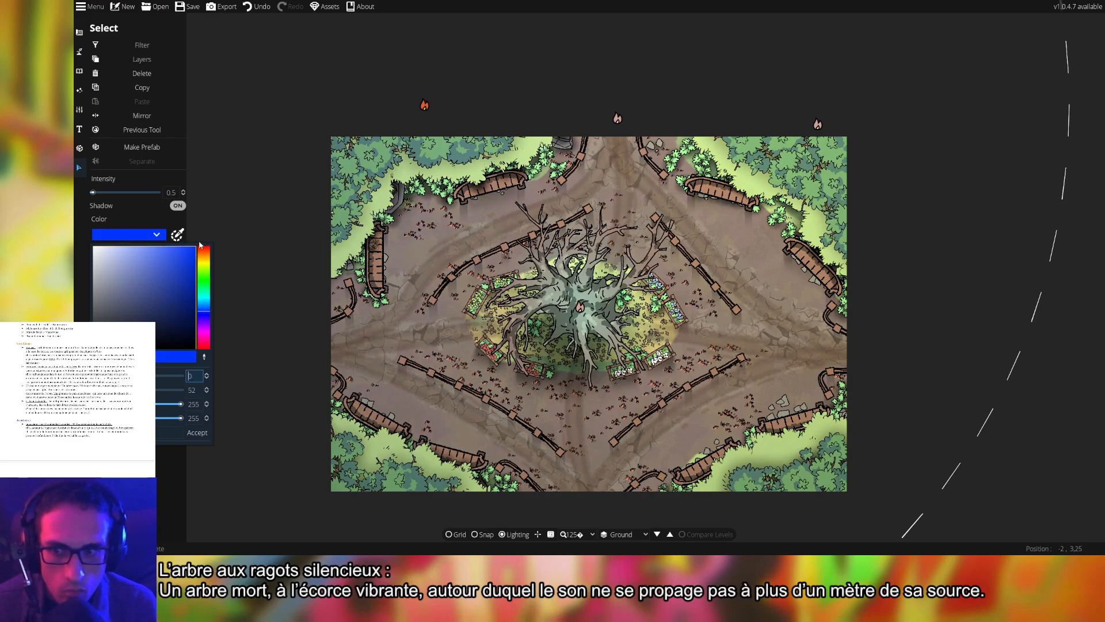
left_click(156, 435)
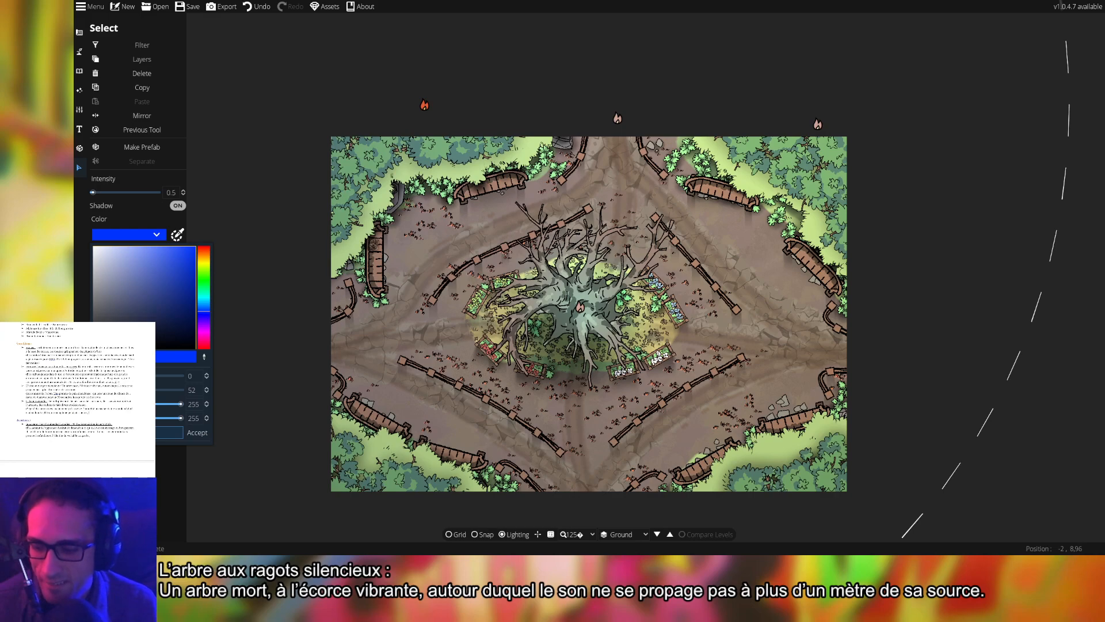
key("ctrl+c")
left_click(196, 433)
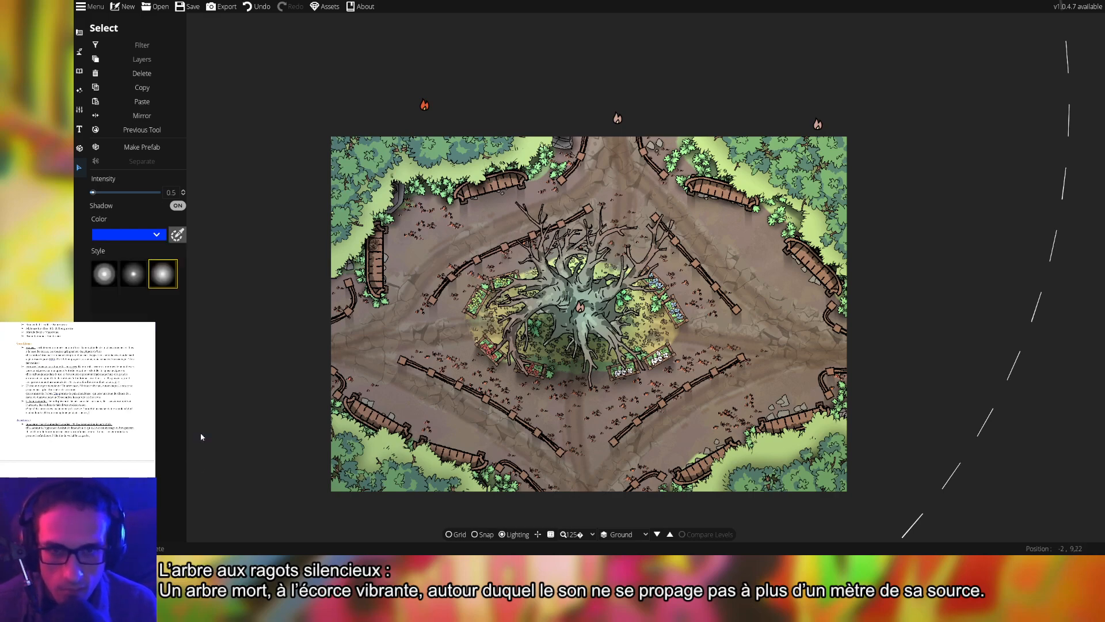
- Delete the three lights placed outside the map's upper edge, keeping the cyan light on the dead tree
left_click(617, 120)
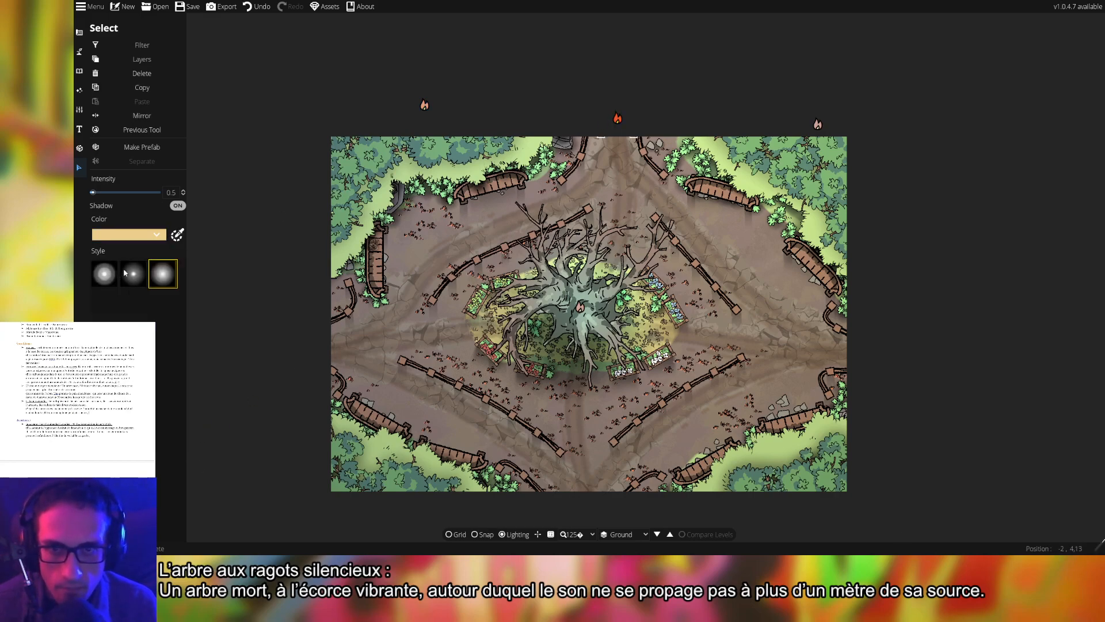
left_click(425, 105)
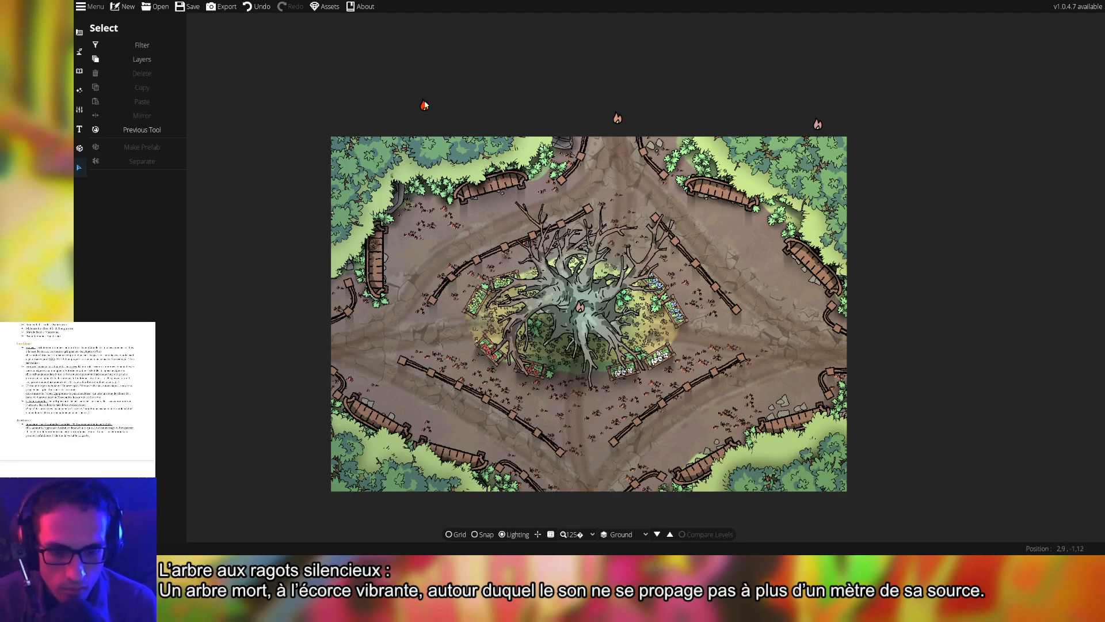
left_click(617, 119)
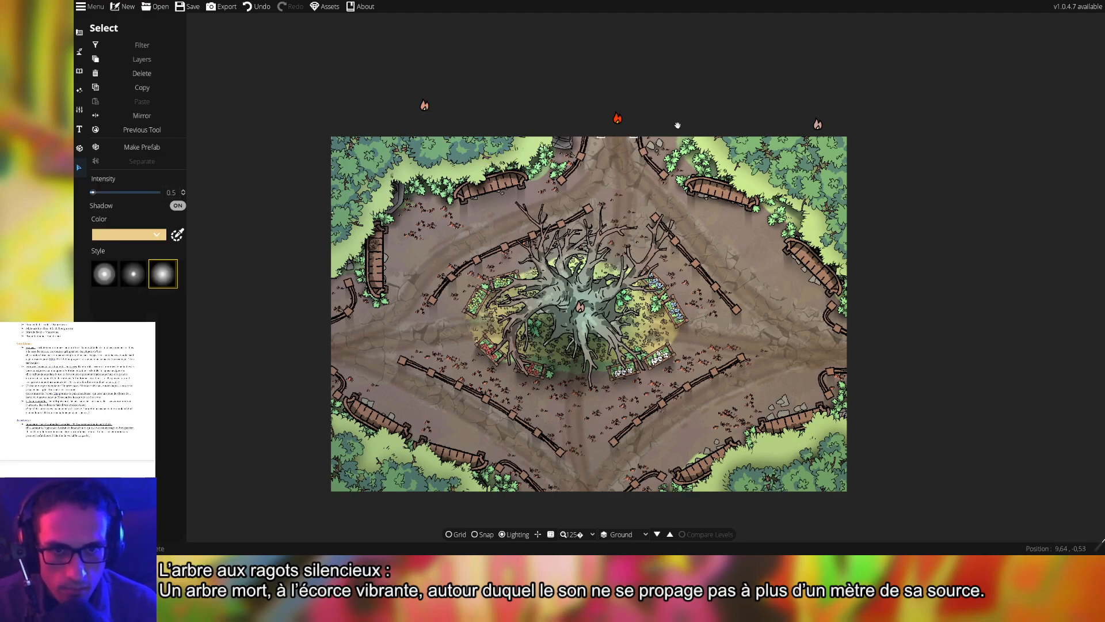
key("Delete")
left_click(817, 125)
key("Delete")
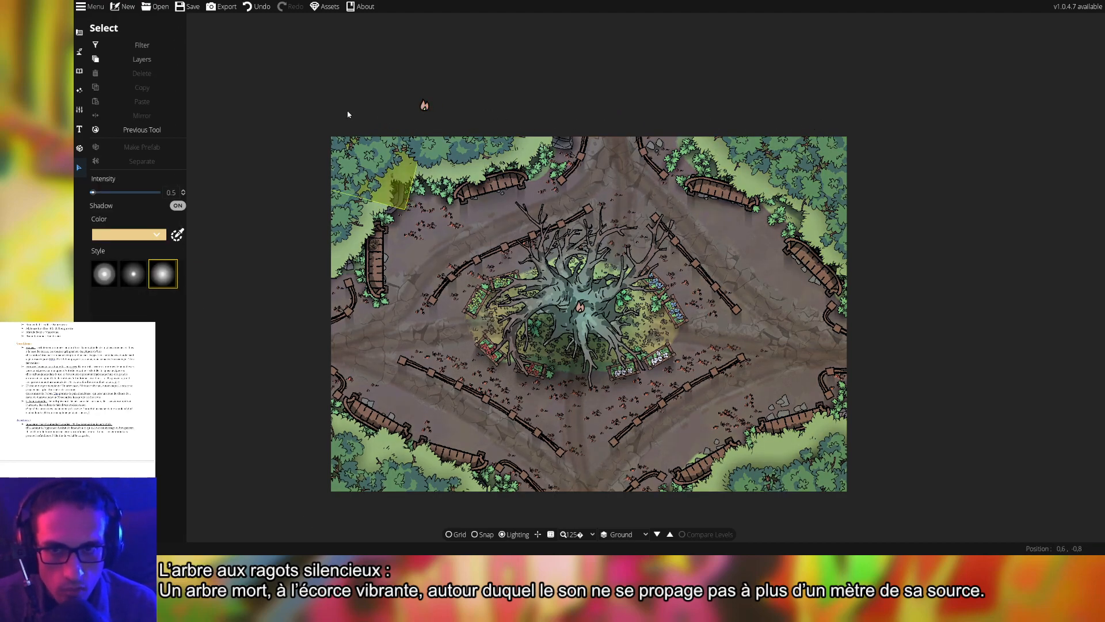
left_click(424, 105)
key("Delete")
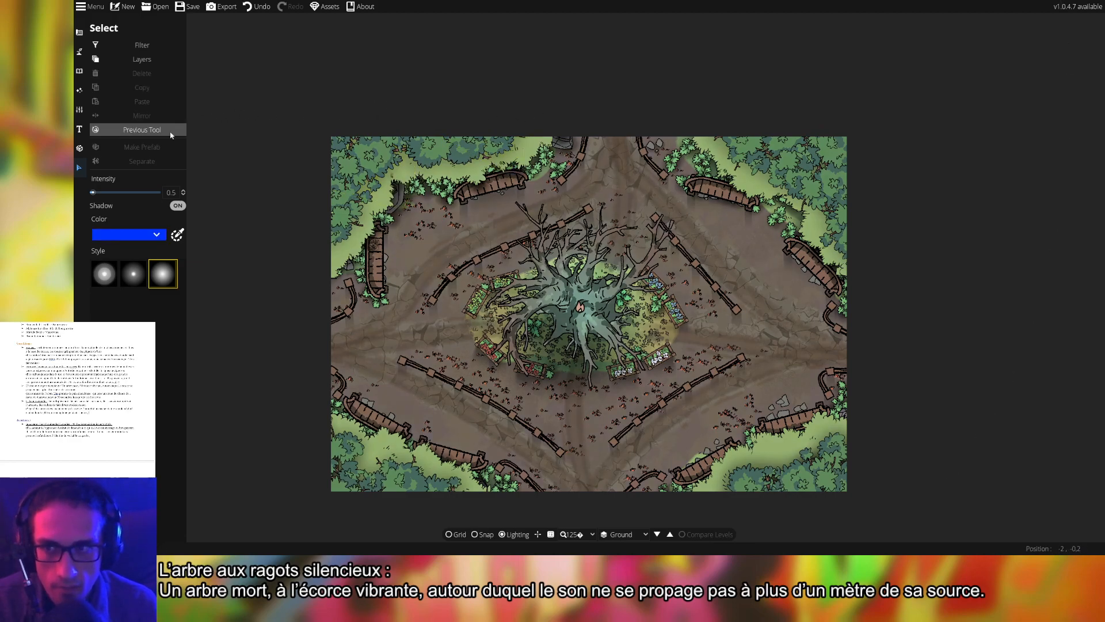
- Set the environment's ambient light colour to the night blue 354bae
left_click(80, 90)
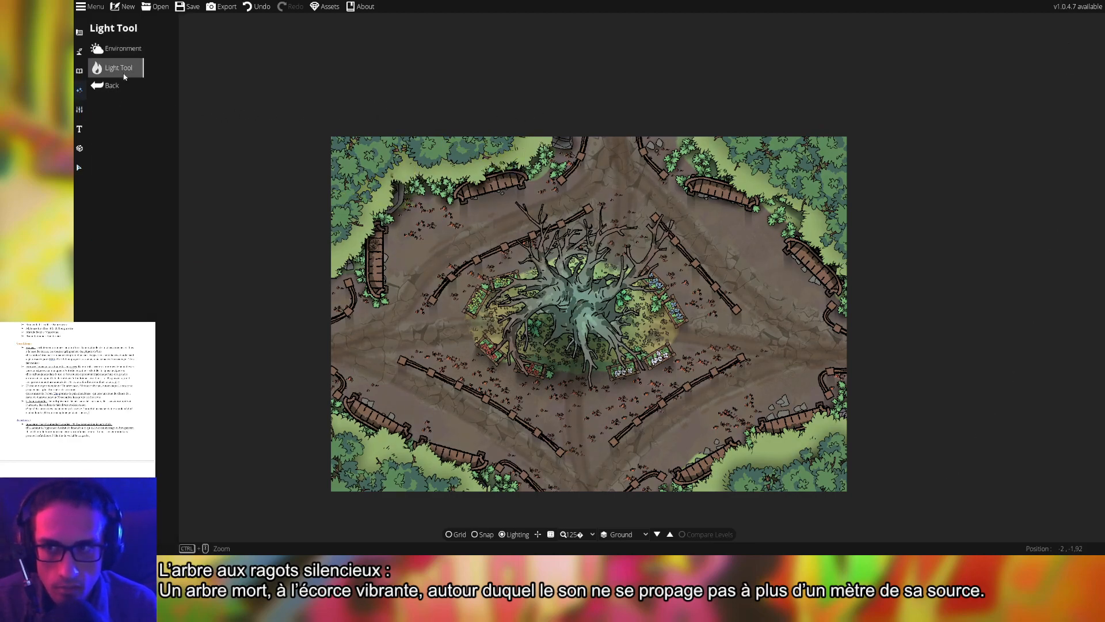
left_click(118, 48)
left_click(167, 56)
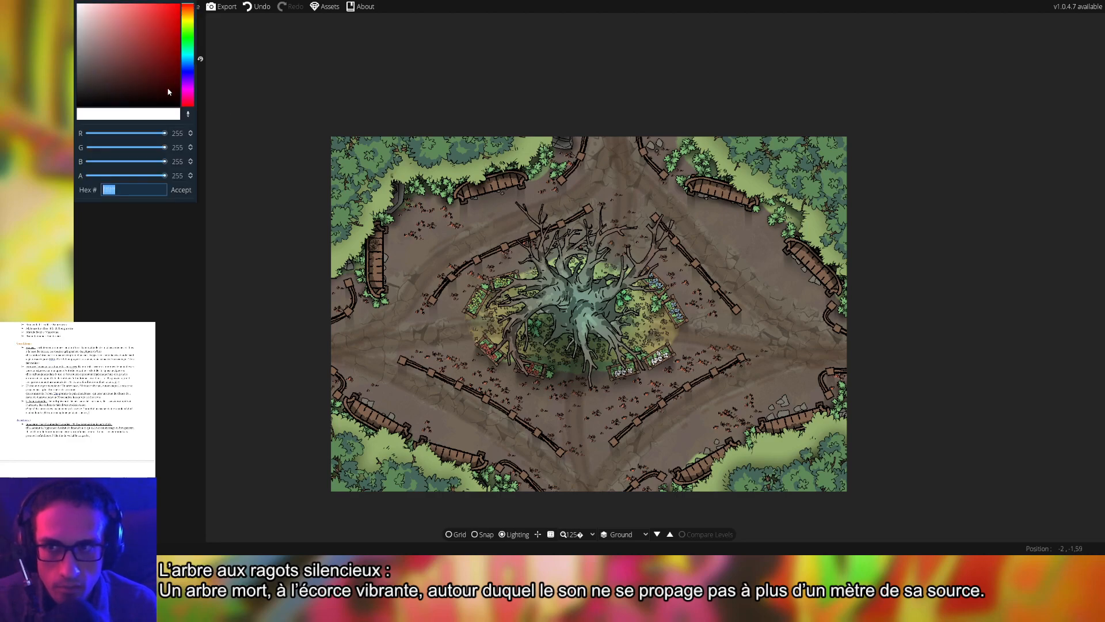
left_click(193, 70)
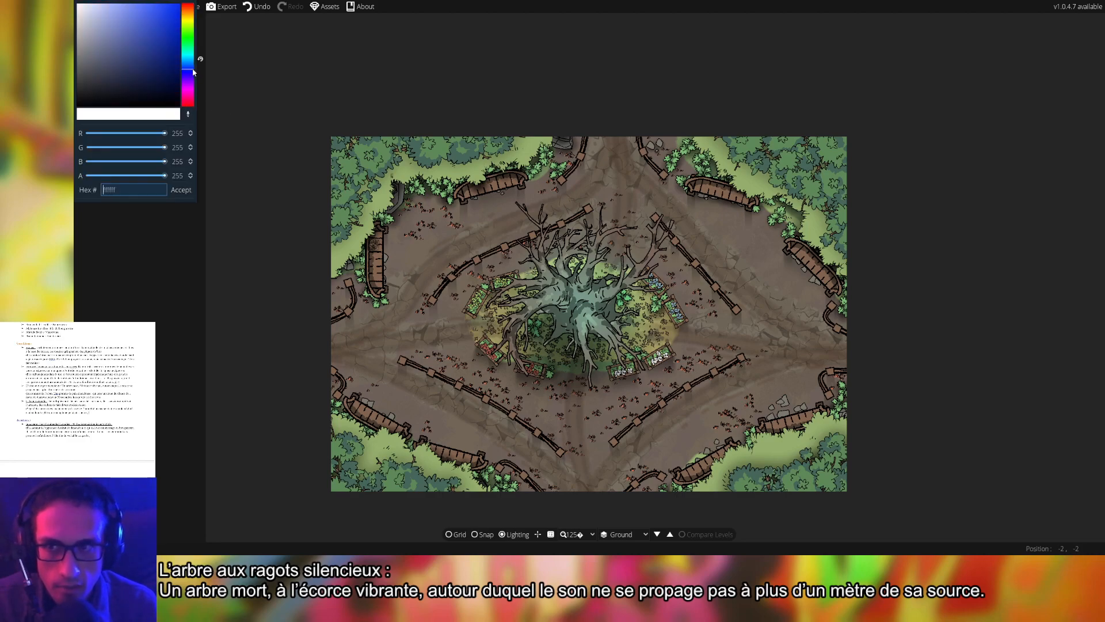
mouse_move(159, 29)
left_mouse_down()
mouse_move(141, 75)
mouse_move(149, 5)
mouse_move(179, 4)
mouse_move(149, 4)
mouse_move(163, 7)
mouse_move(154, 50)
mouse_move(142, 51)
mouse_move(149, 36)
left_mouse_up()
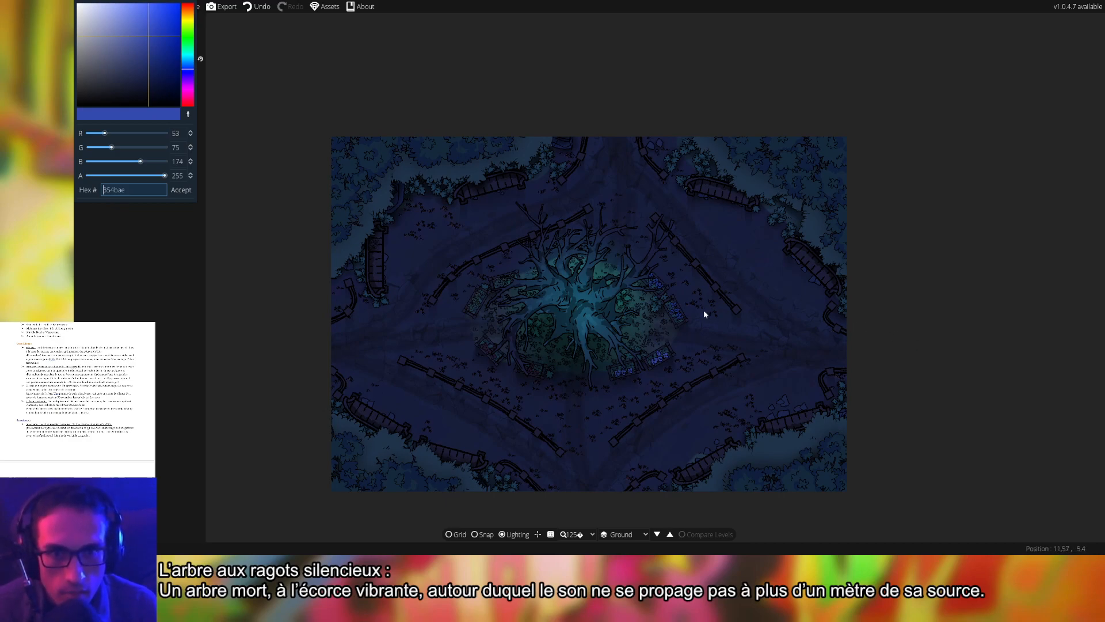
left_click(180, 190)
- Raise the intensity of the cyan light on the dead tree to 1.7 and deselect the light
left_click(97, 68)
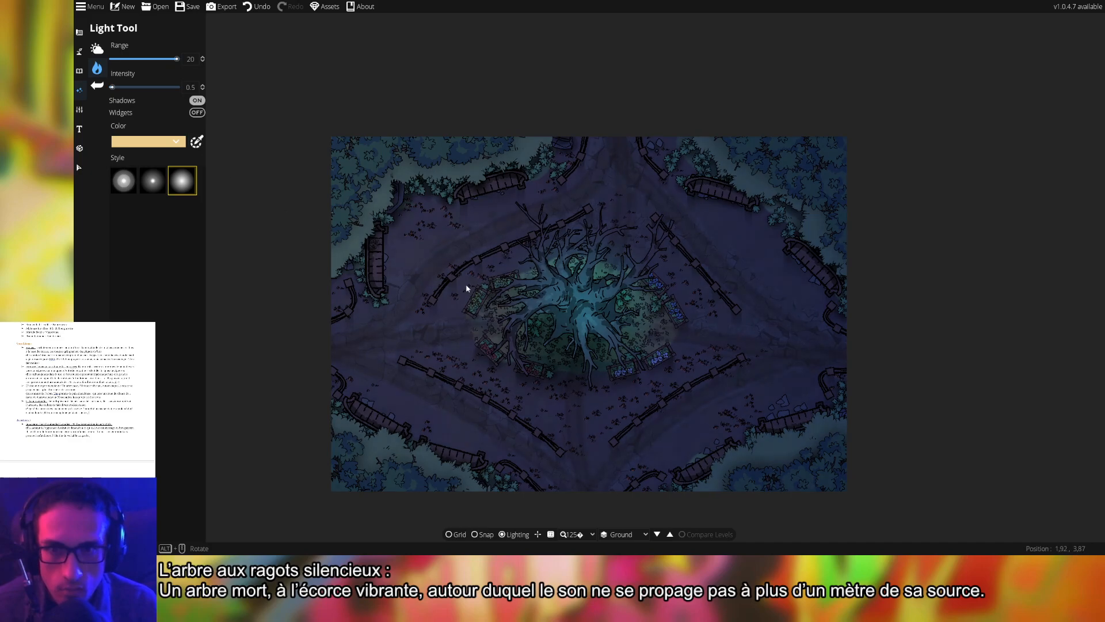
left_click(79, 167)
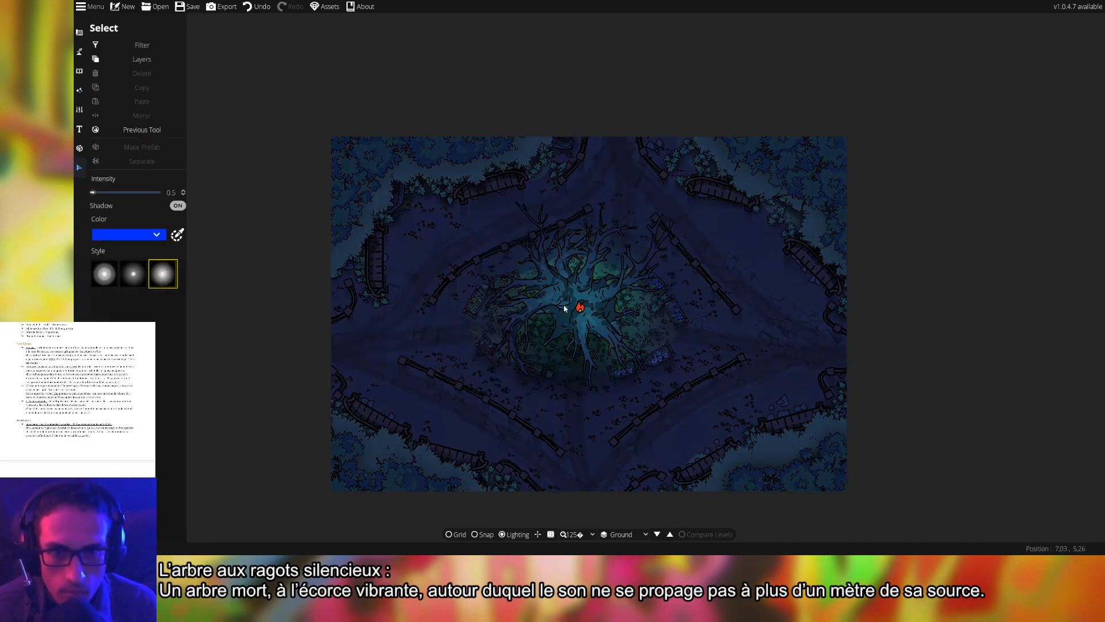
left_click(578, 308)
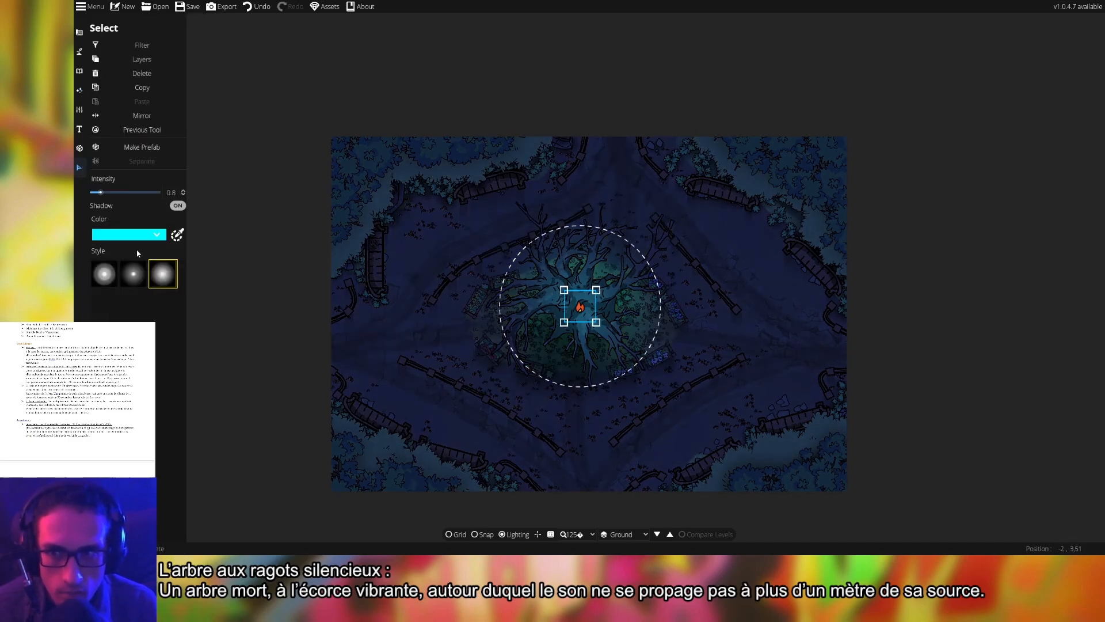
left_click_drag(101, 194, 125, 197)
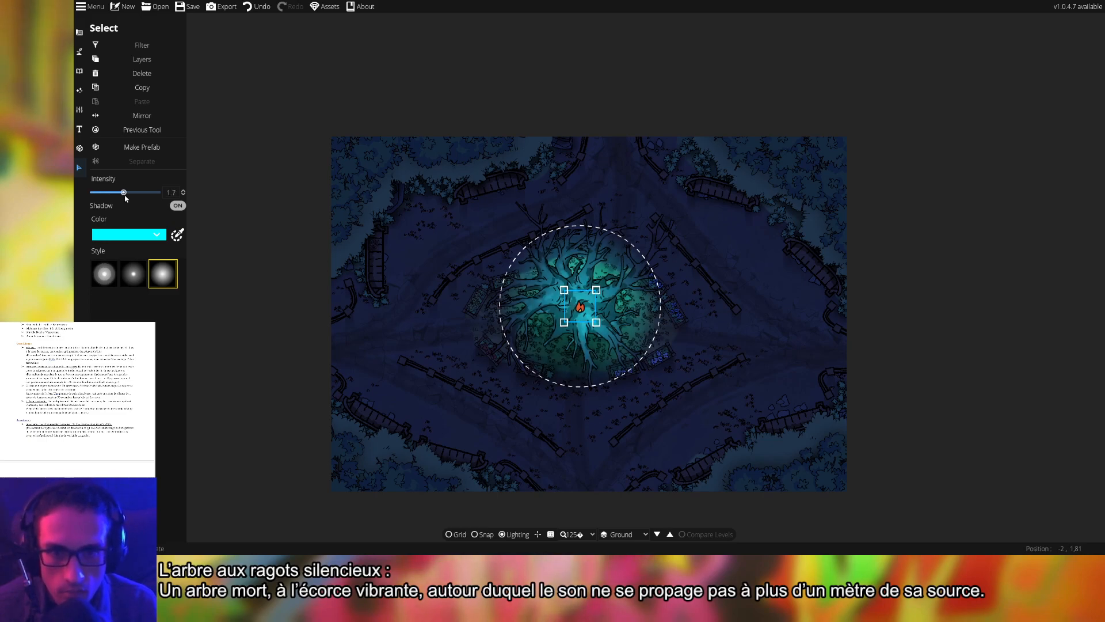
left_click(80, 148)
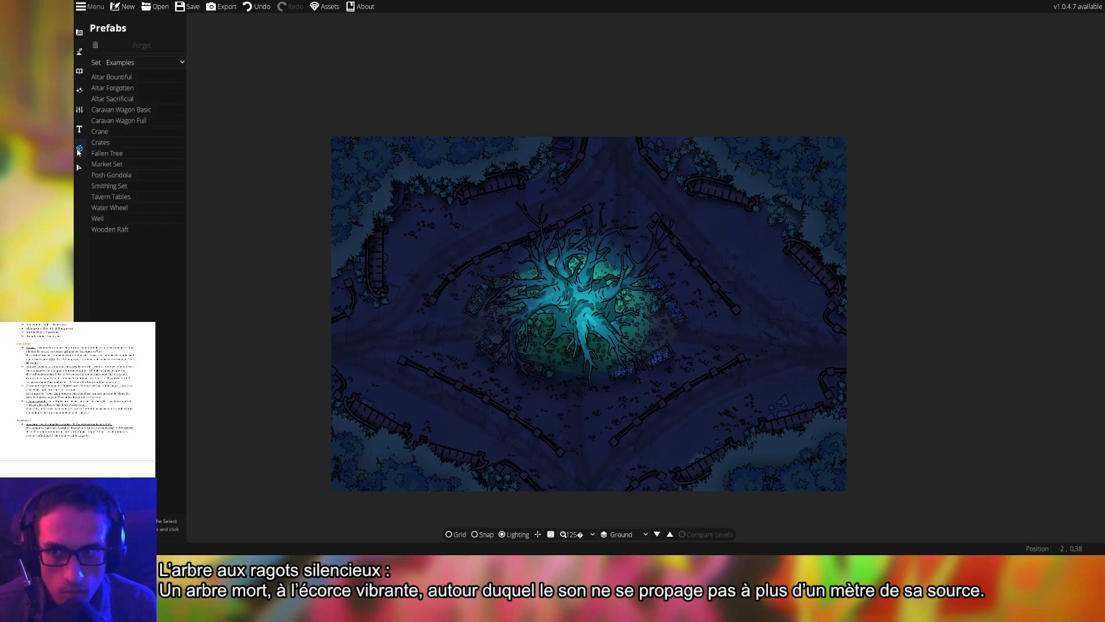
- Export the night version of the map as a PNG with lighting on at 190 pixels per grid square, and close the export options
scroll(648, 366, "up", 3)
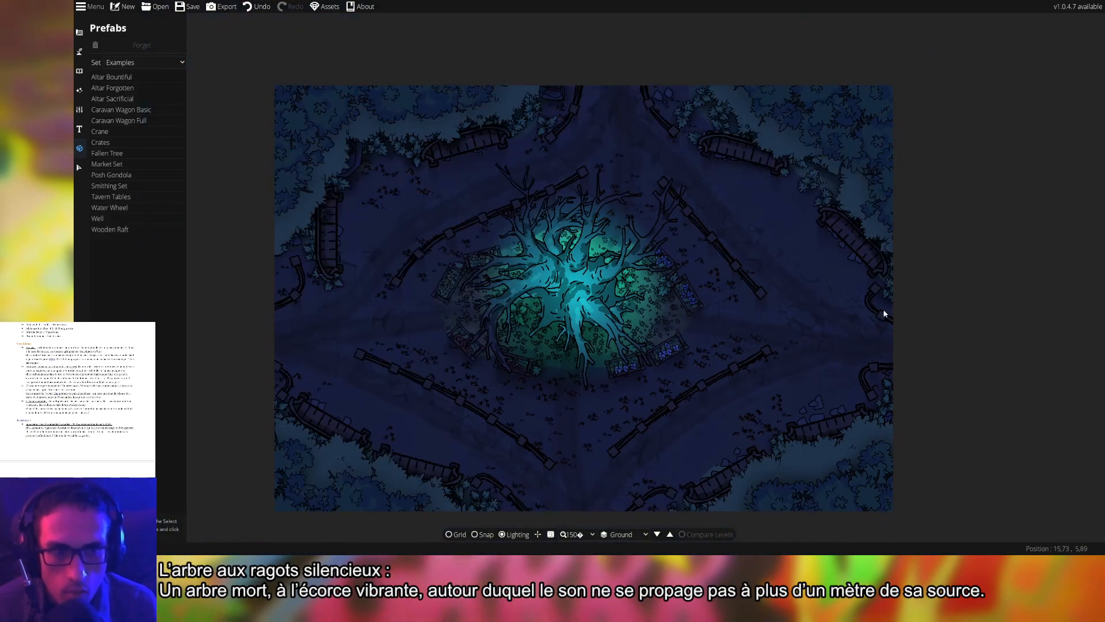
left_click_drag(881, 295, 880, 287)
left_click(91, 7)
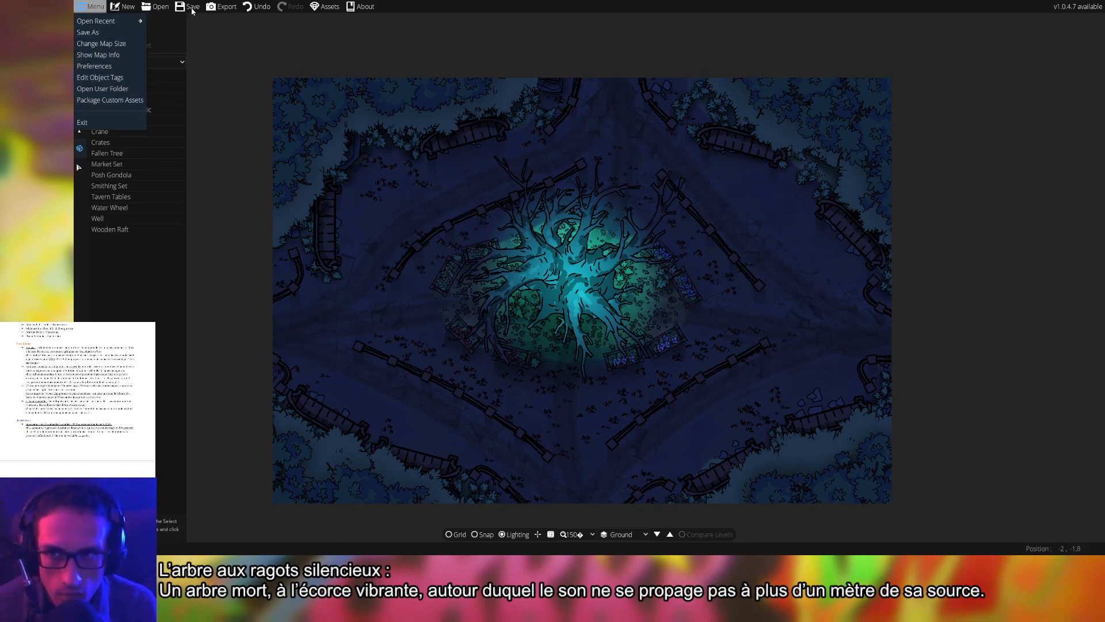
left_click(226, 7)
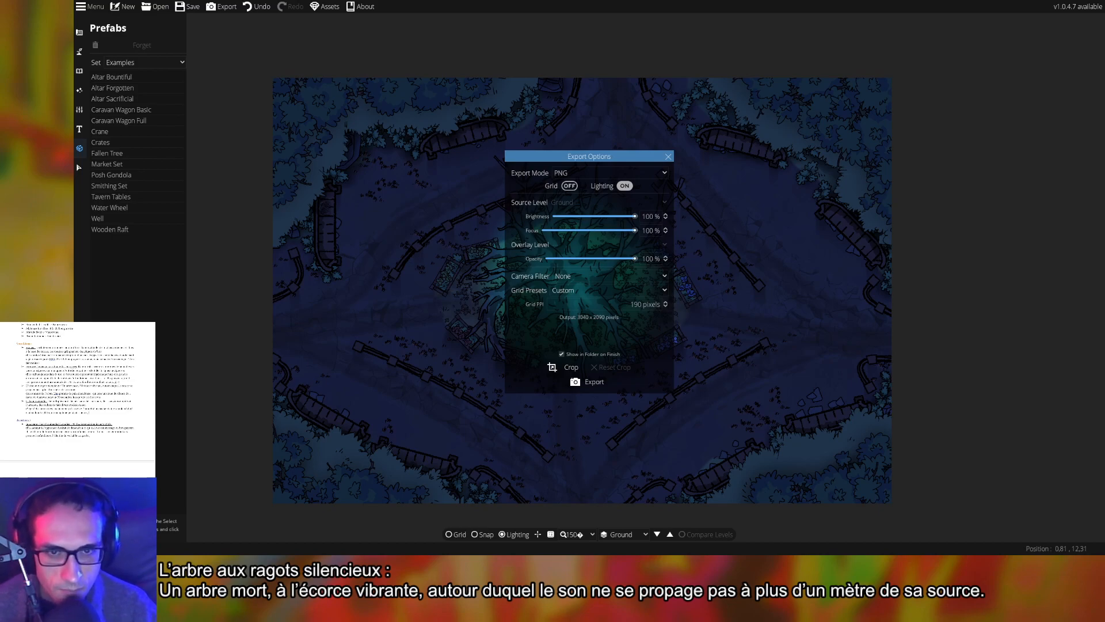
left_click(668, 157)
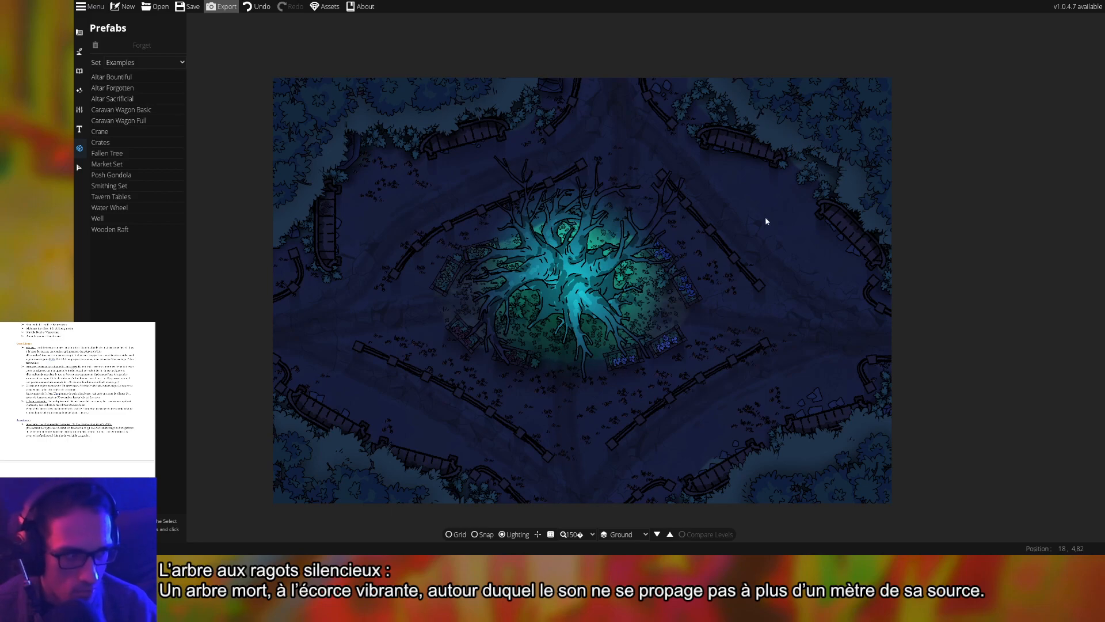
scroll(766, 221, "up", 2)
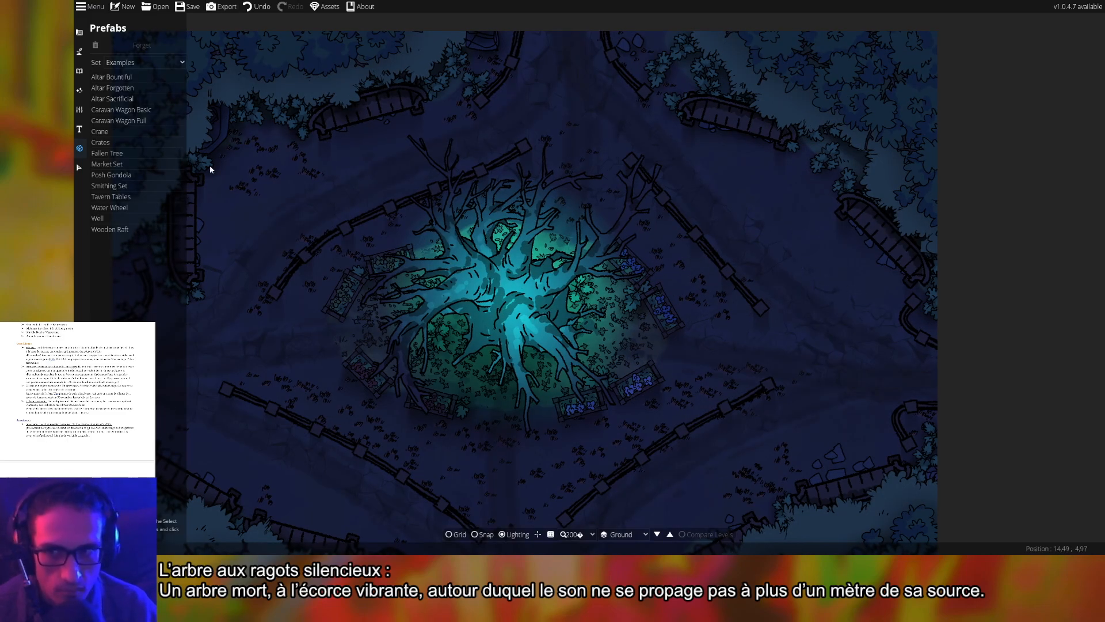
left_click(79, 51)
left_click_drag(592, 257, 687, 253)
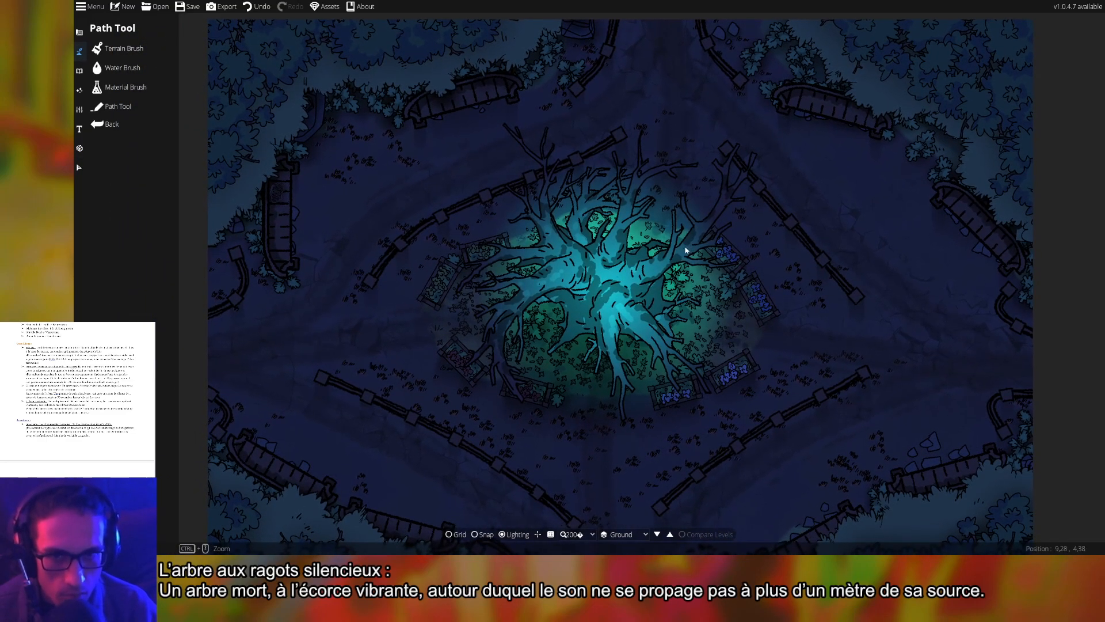
scroll(662, 259, "down", 2)
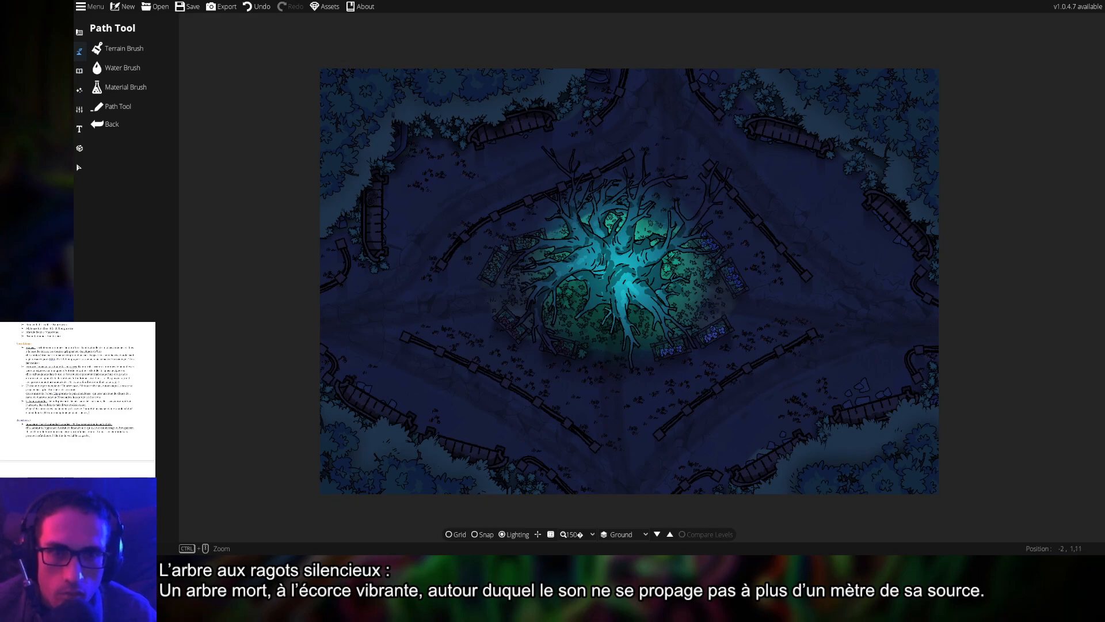
- Undo the night lighting edits one after another, covering the cyan light's intensity increases and the latest ambient colour adjustments
left_click(262, 7)
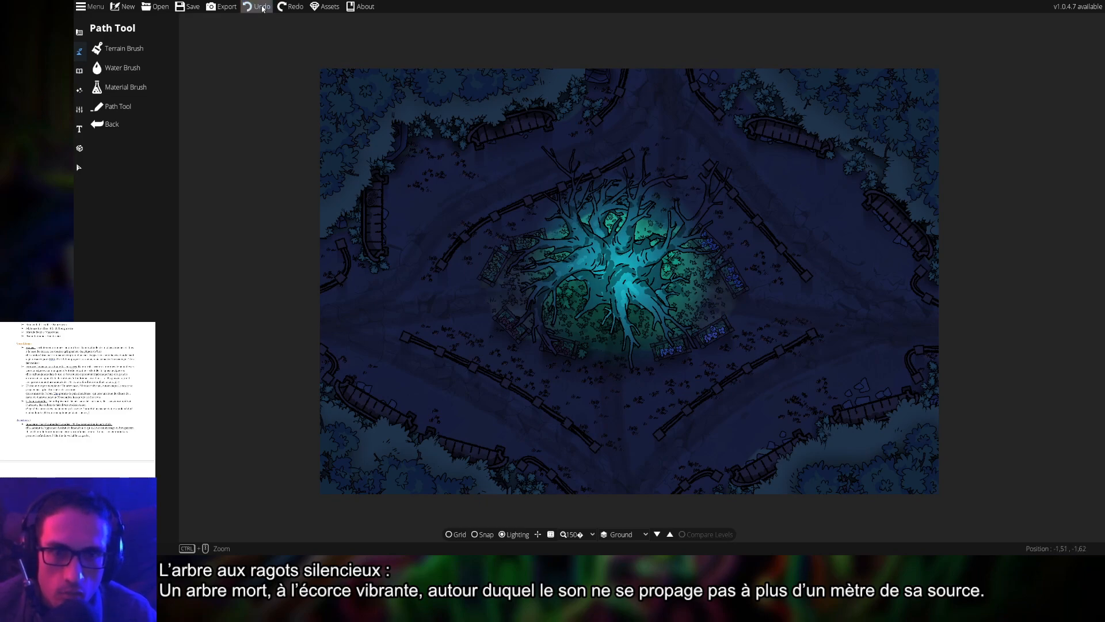
left_click(262, 8)
left_click(262, 8)
left_click(262, 8)
left_click(261, 9)
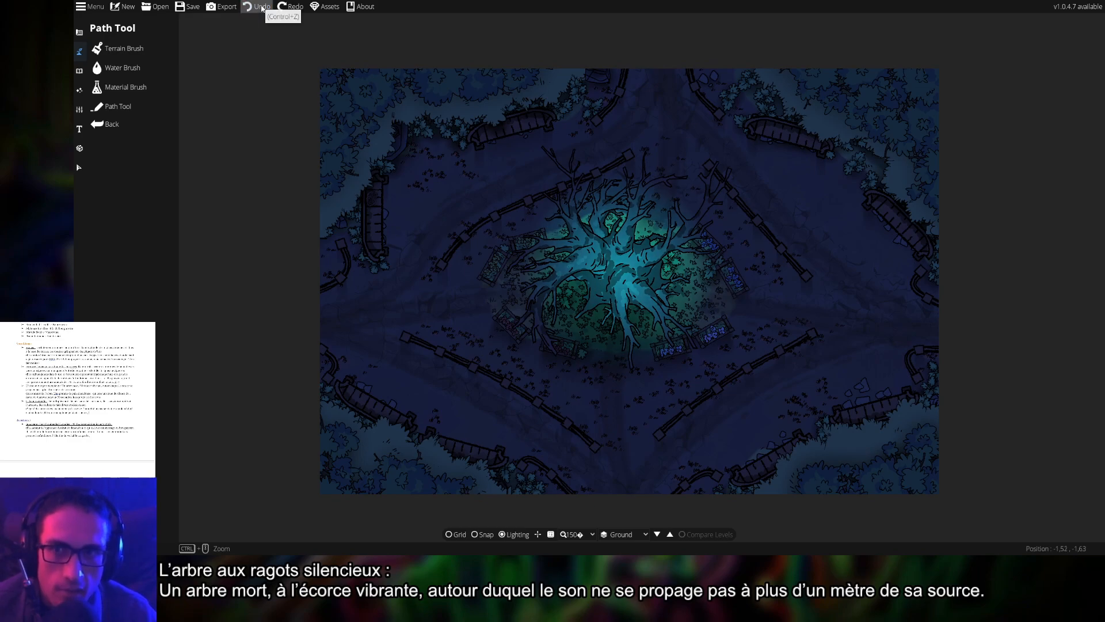
left_click(262, 8)
left_click(260, 7)
left_click(261, 7)
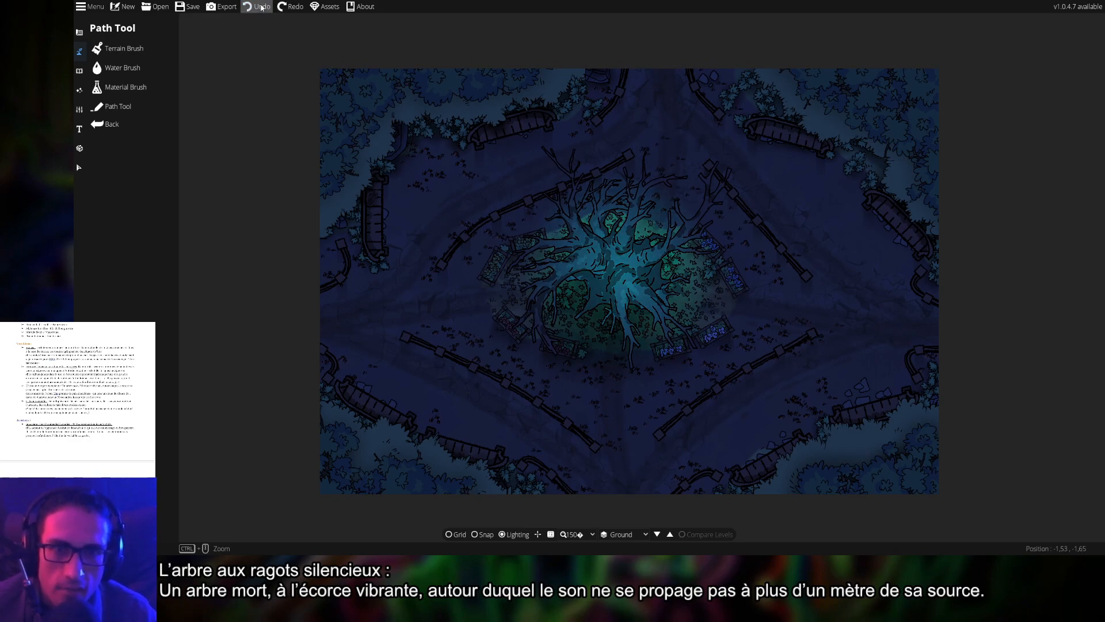
left_click(261, 8)
left_click(261, 8)
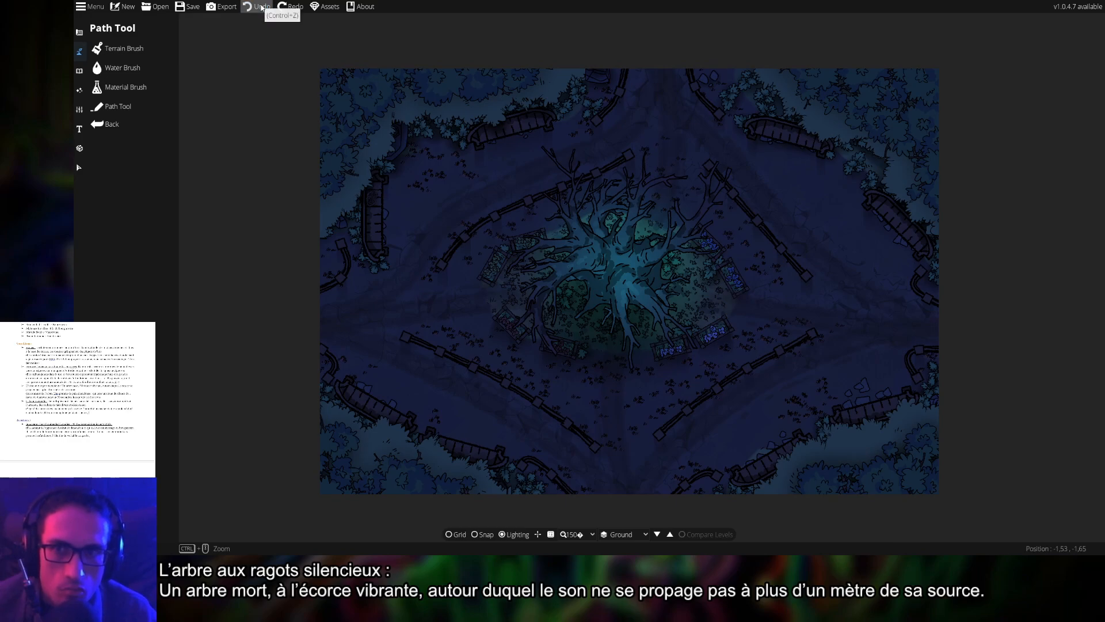
left_click(261, 8)
left_click(261, 8)
left_click(261, 7)
left_click(260, 7)
left_click(261, 7)
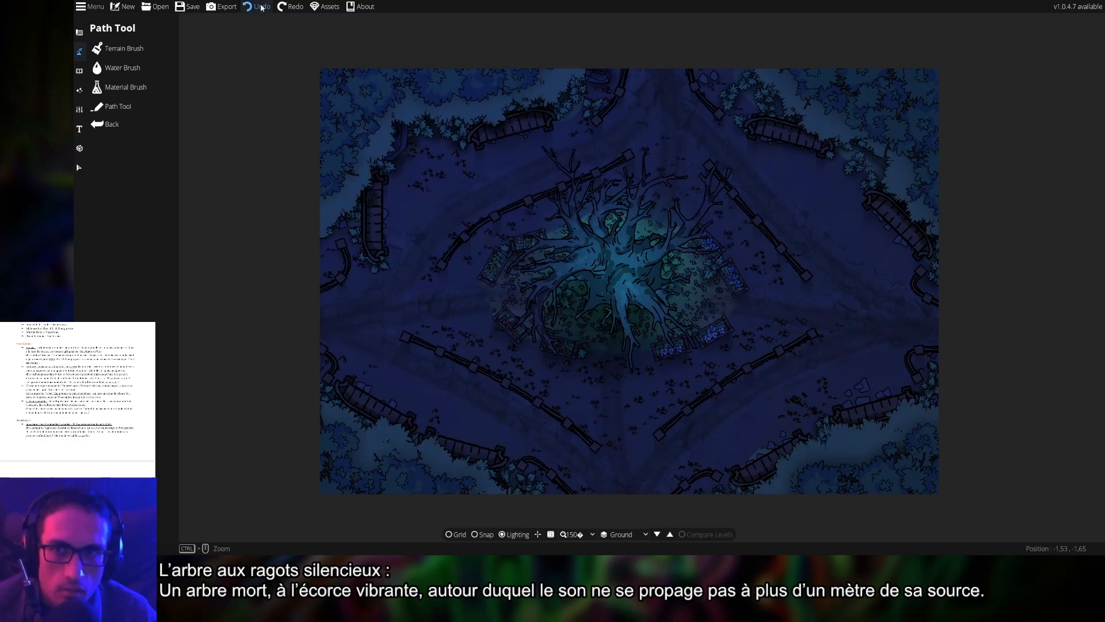
left_click(260, 7)
left_click(261, 7)
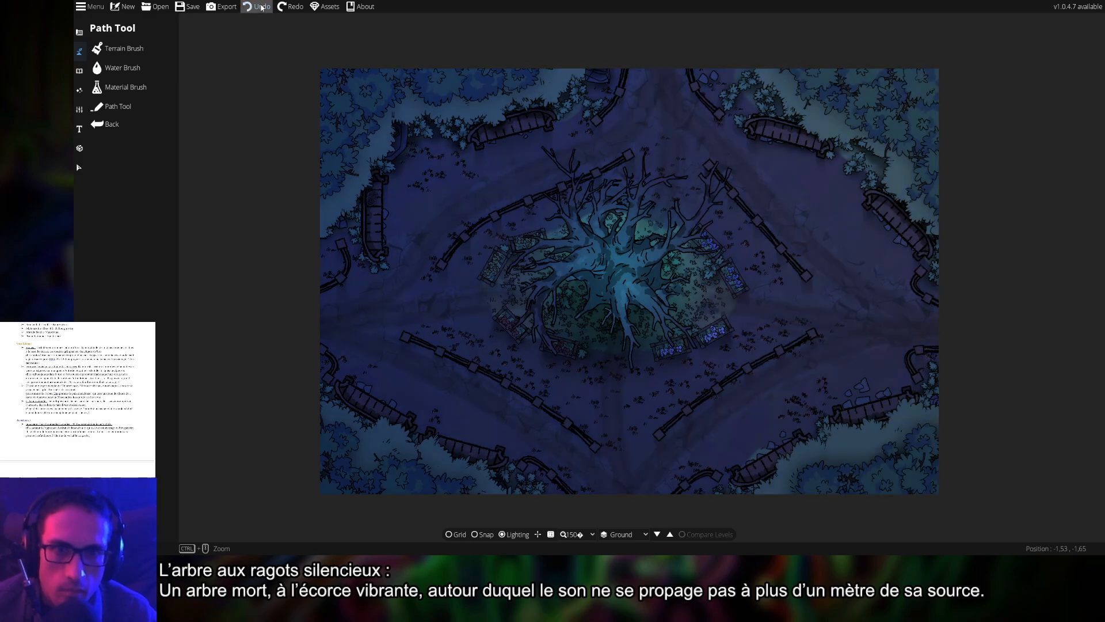
left_click(261, 7)
left_click(261, 7)
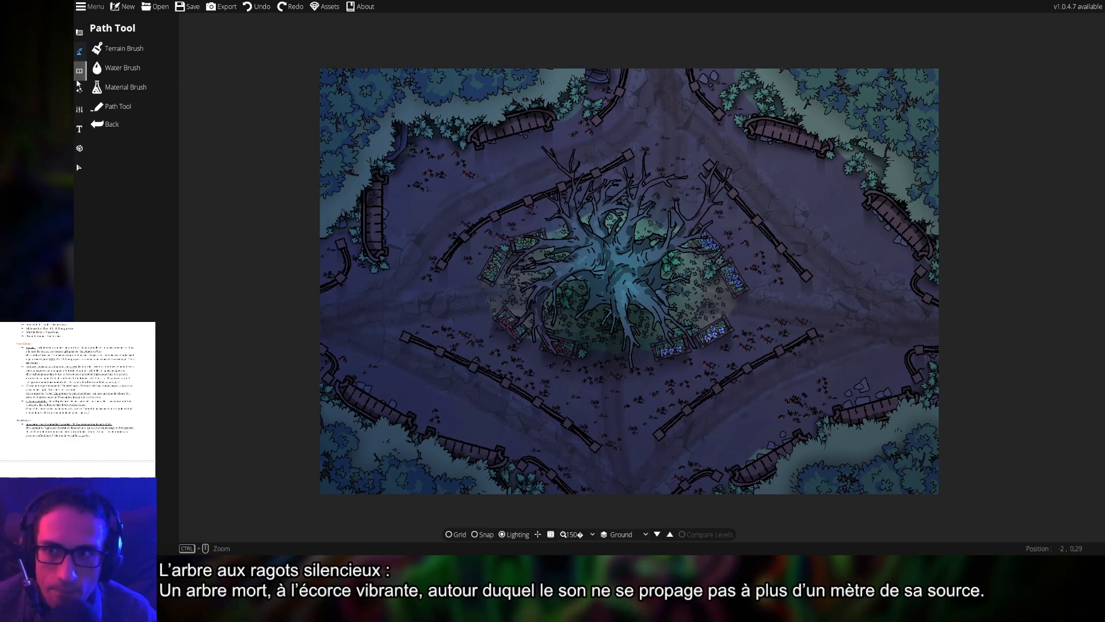
- Set the environment's ambient light colour to white and save the map
left_click(80, 89)
left_click(130, 51)
left_click(166, 59)
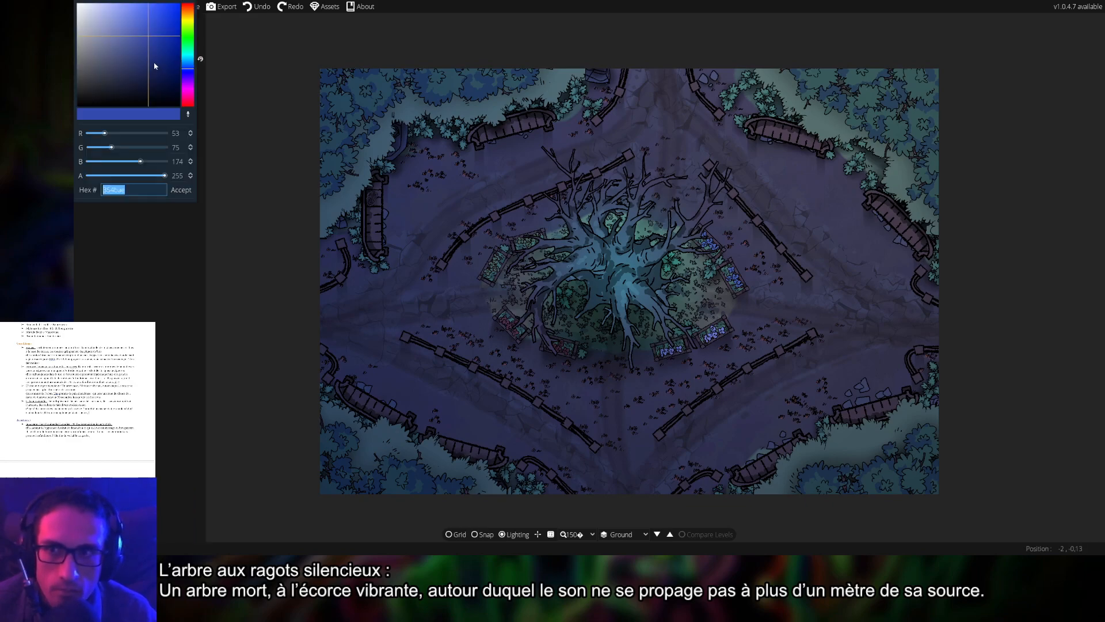
left_click(80, 4)
left_click(171, 265)
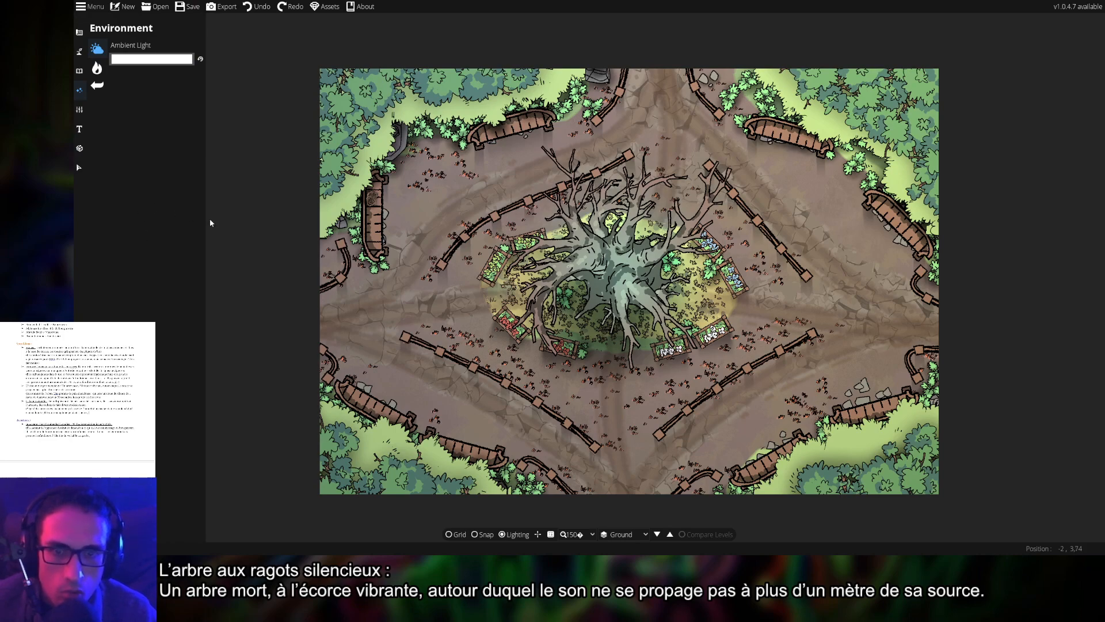
scroll(612, 350, "down", 1)
scroll(611, 350, "down", 1)
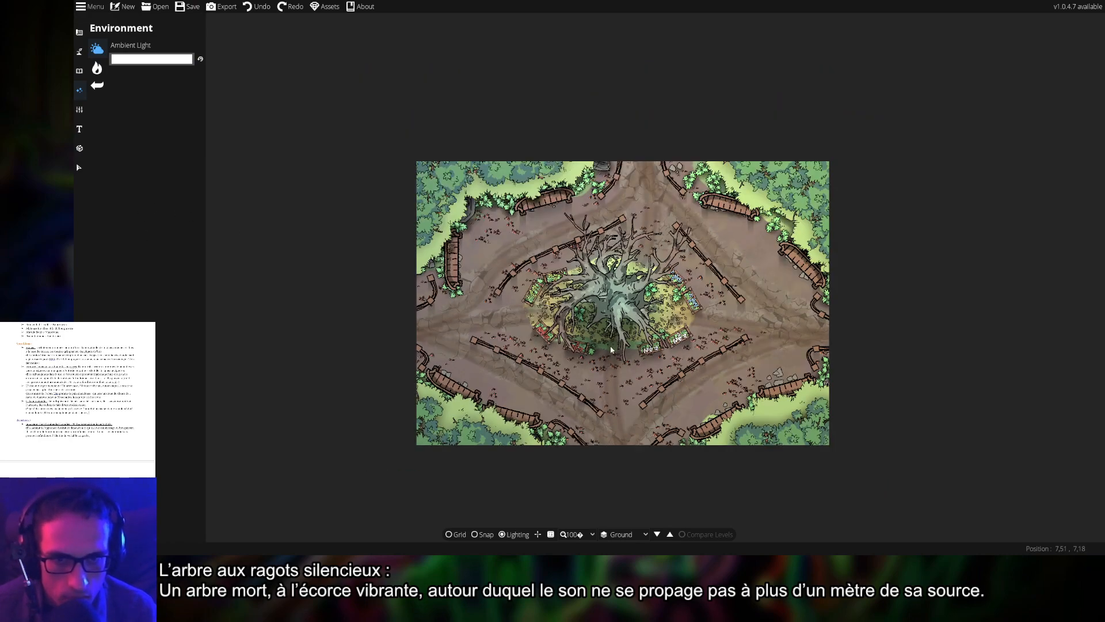
scroll(612, 349, "up", 1)
key("ctrl+s")
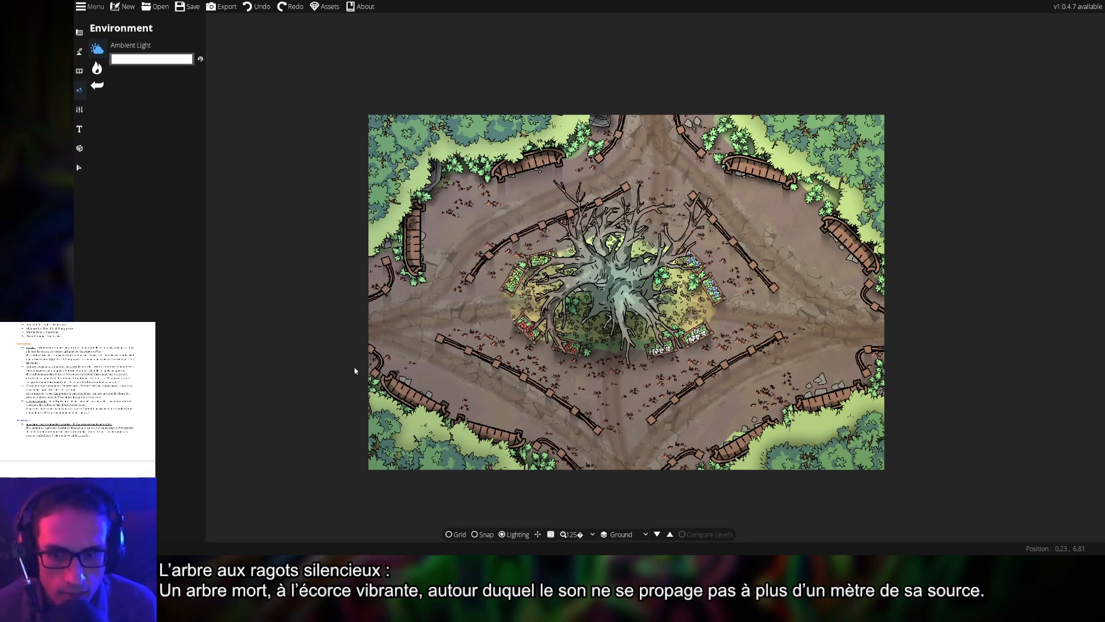
- Show the grid, inspect the paths, fences, planters and dead tree up close against its squares, and hide the grid again
scroll(465, 367, "up", 3)
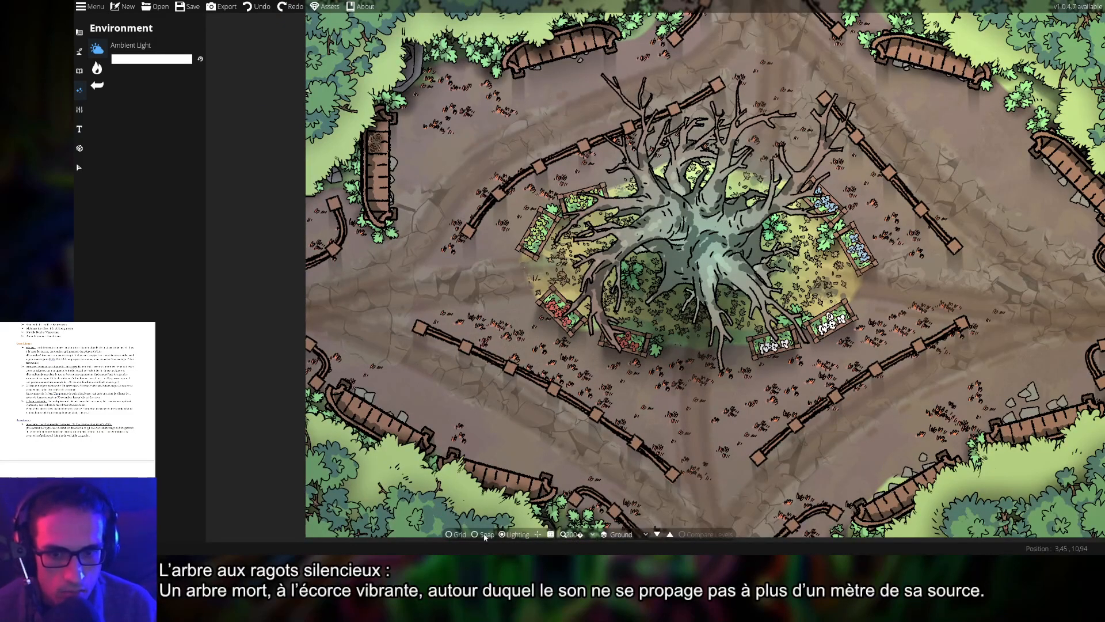
left_click(449, 534)
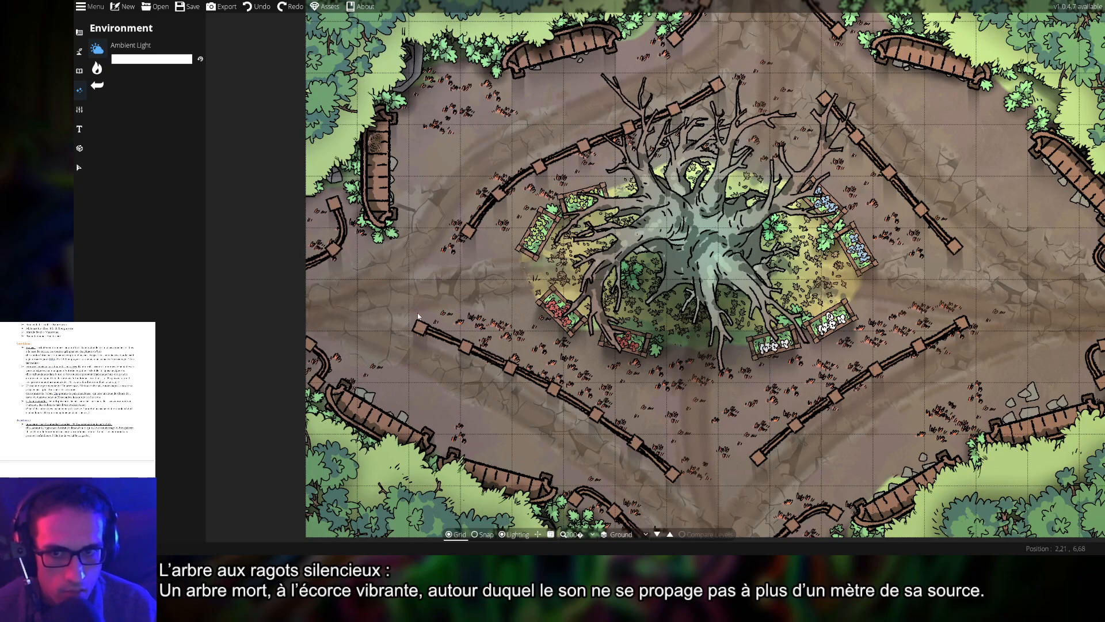
scroll(418, 316, "up", 3)
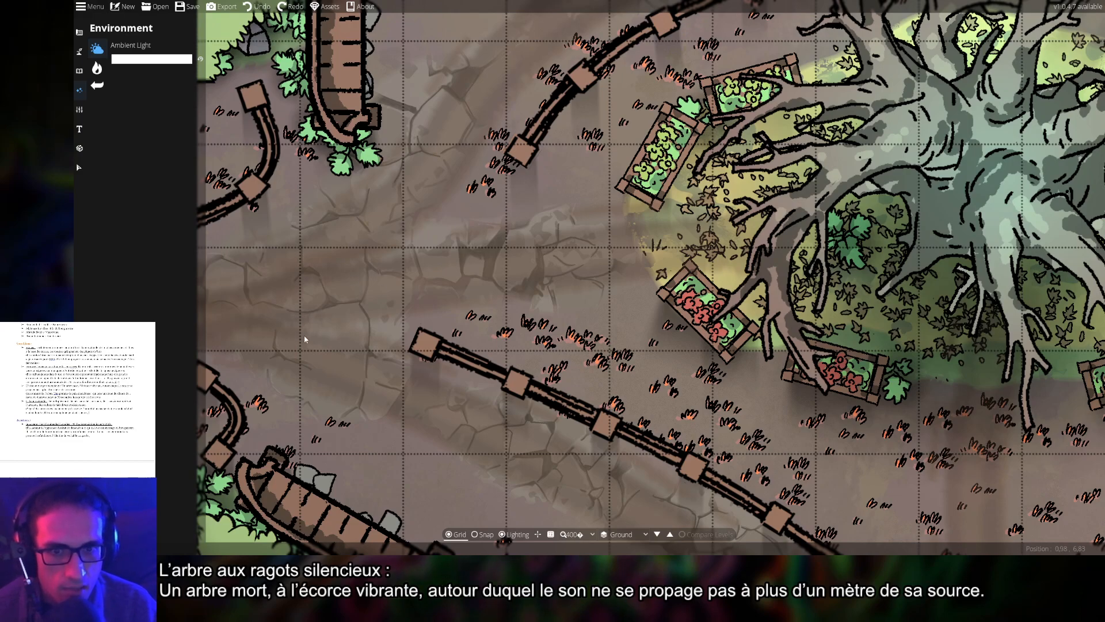
left_click_drag(525, 342, 510, 195)
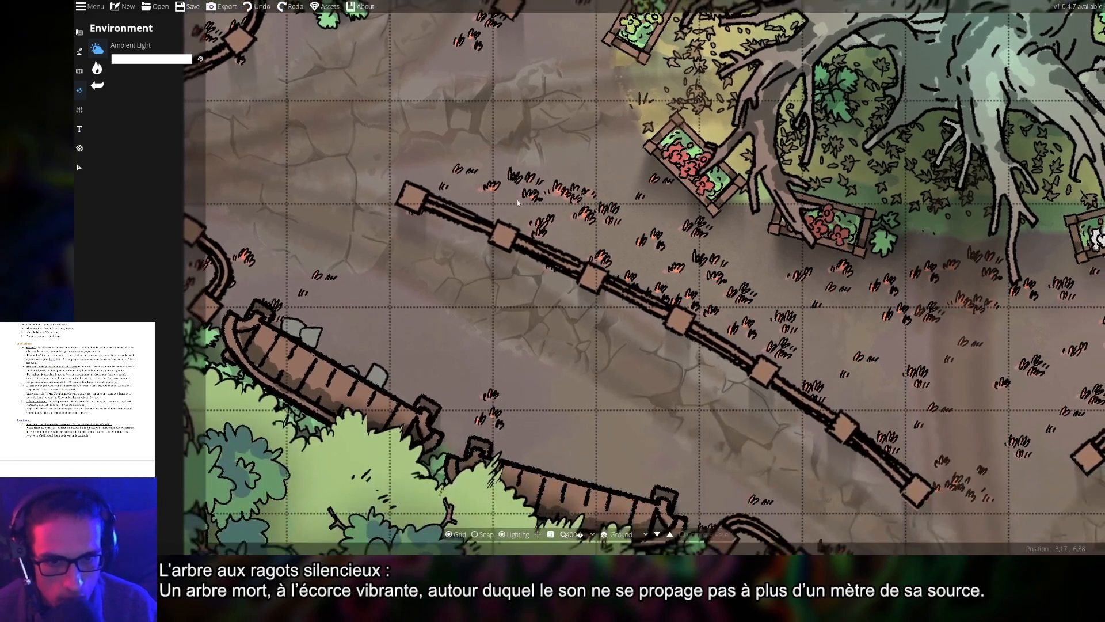
left_click_drag(806, 386, 614, 261)
left_click_drag(823, 353, 671, 390)
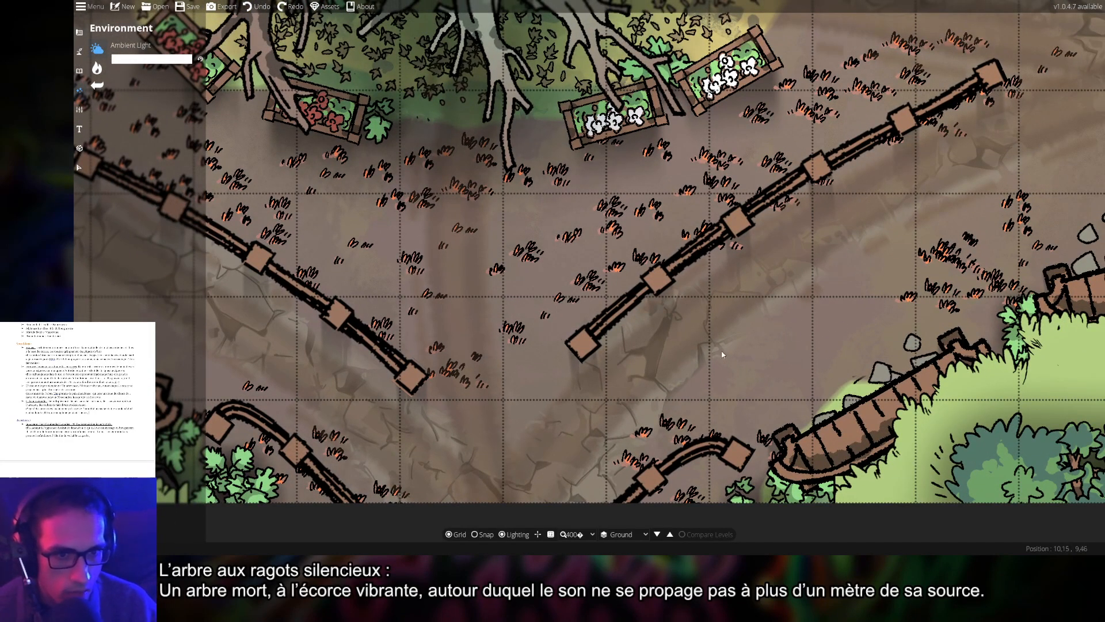
left_click_drag(766, 260, 763, 315)
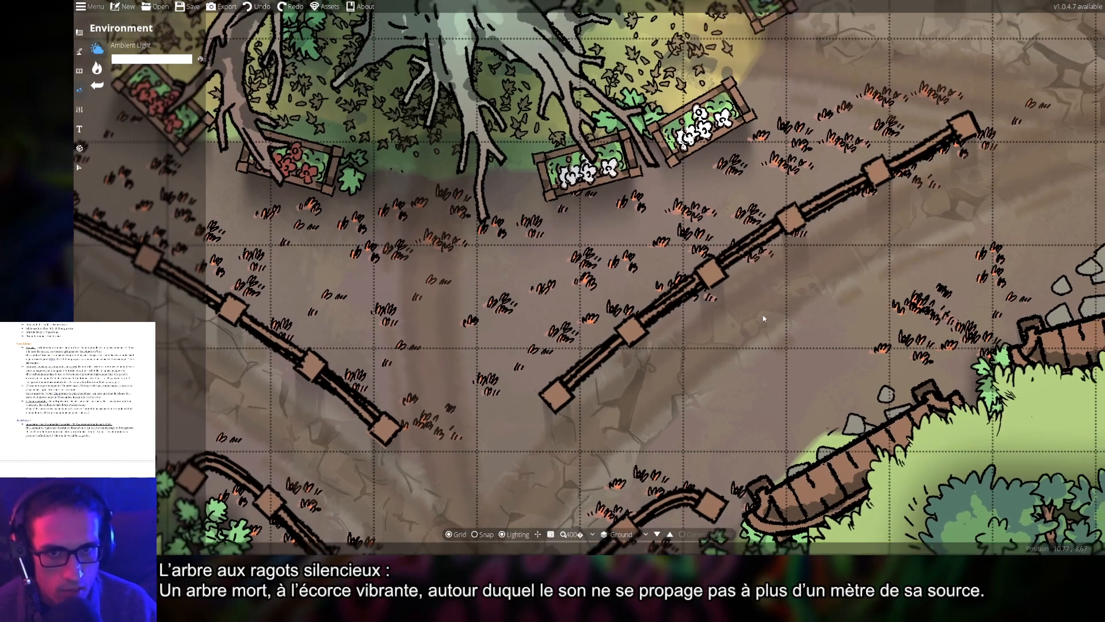
left_click_drag(1062, 161, 744, 346)
left_click_drag(672, 206, 733, 349)
left_click_drag(639, 227, 790, 392)
left_click_drag(679, 294, 792, 364)
left_click_drag(555, 369, 747, 241)
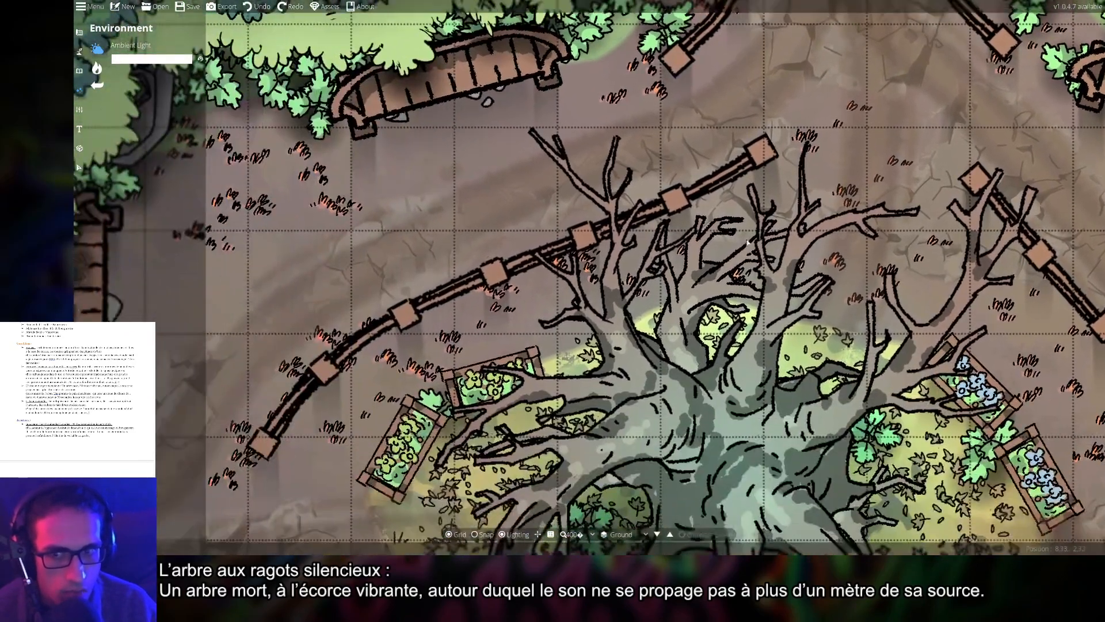
scroll(509, 398, "down", 3)
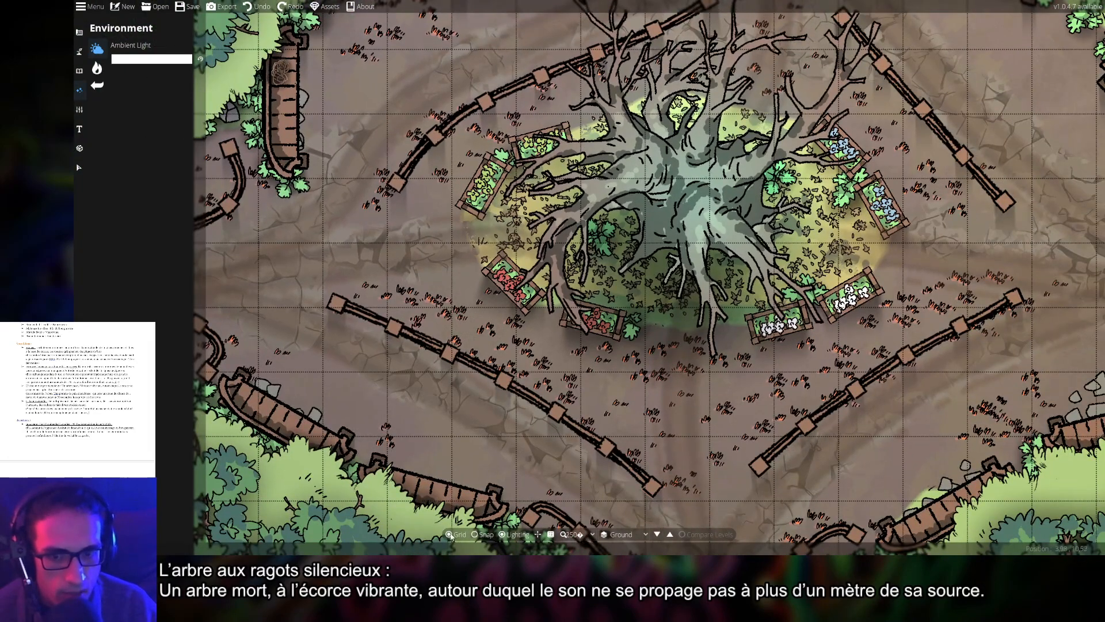
left_click(450, 535)
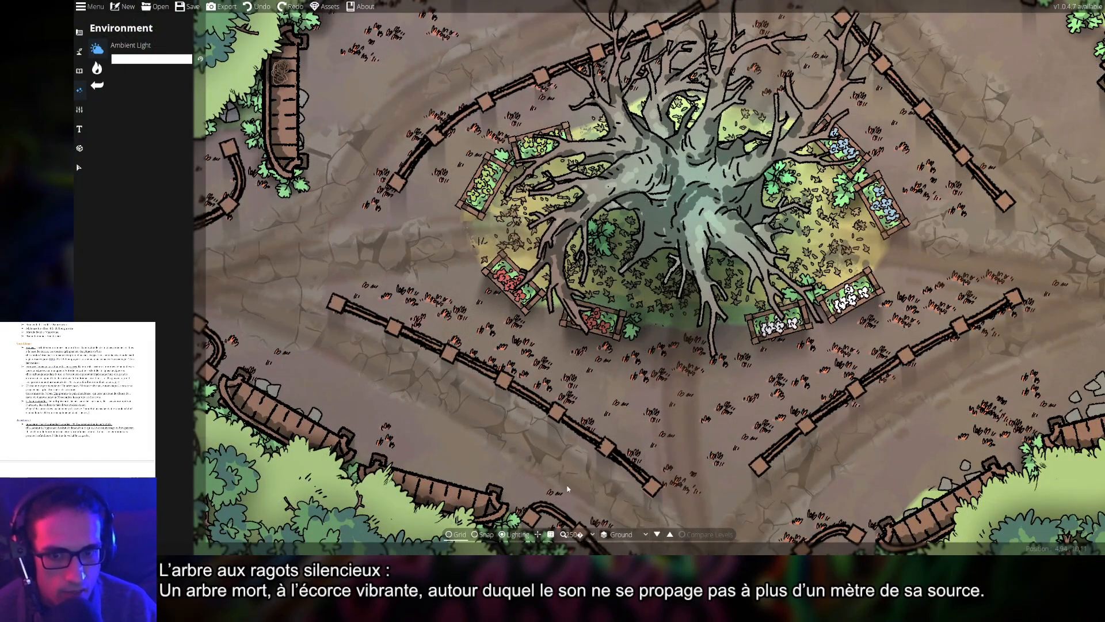
scroll(694, 297, "down", 3)
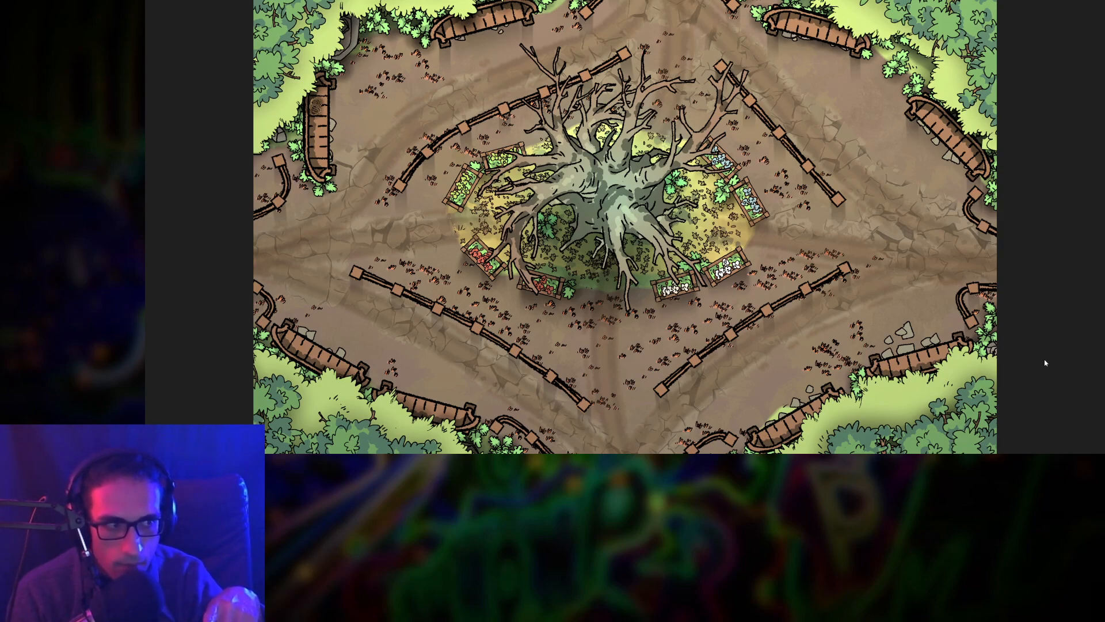
- Compare the exported daytime and night map images in the image viewer, and view the hand-drawn layout sketch
key("Right")
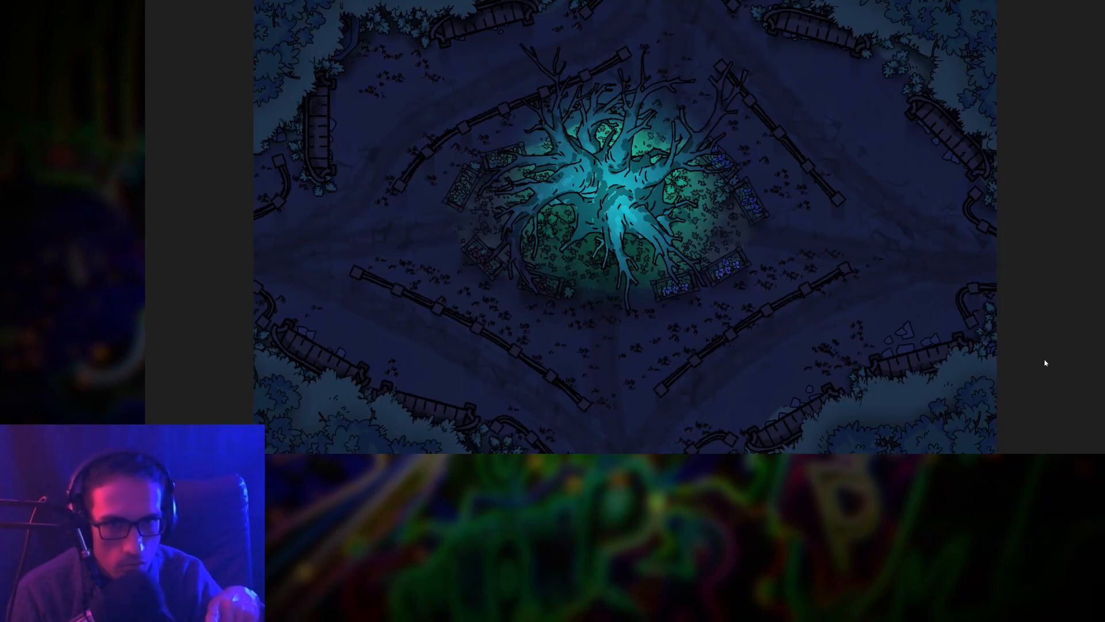
key("Left")
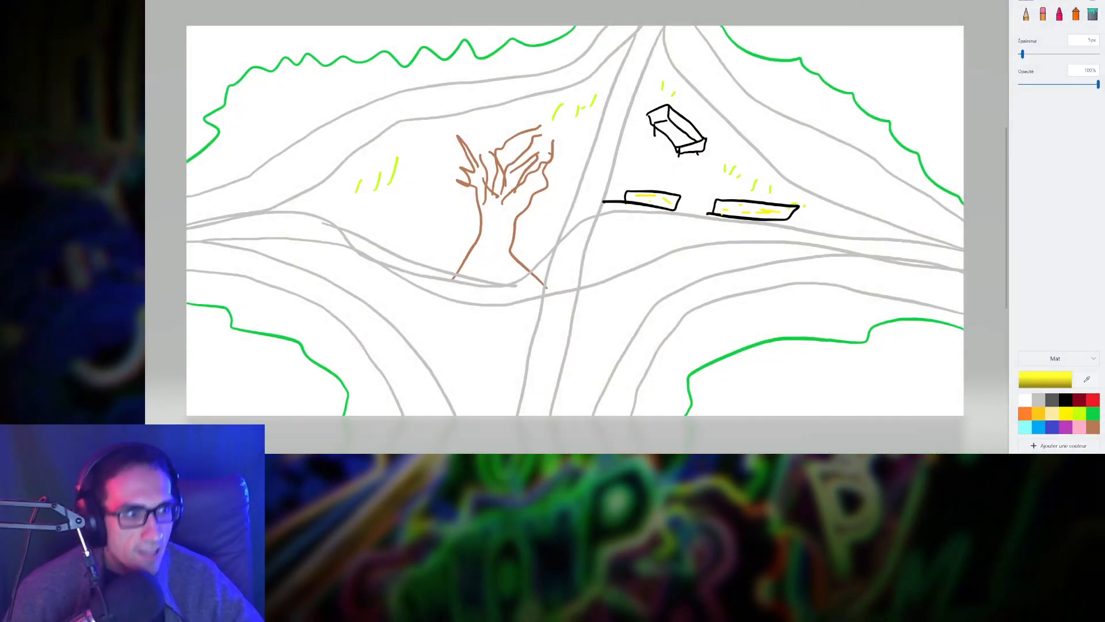
left_click(521, 453)
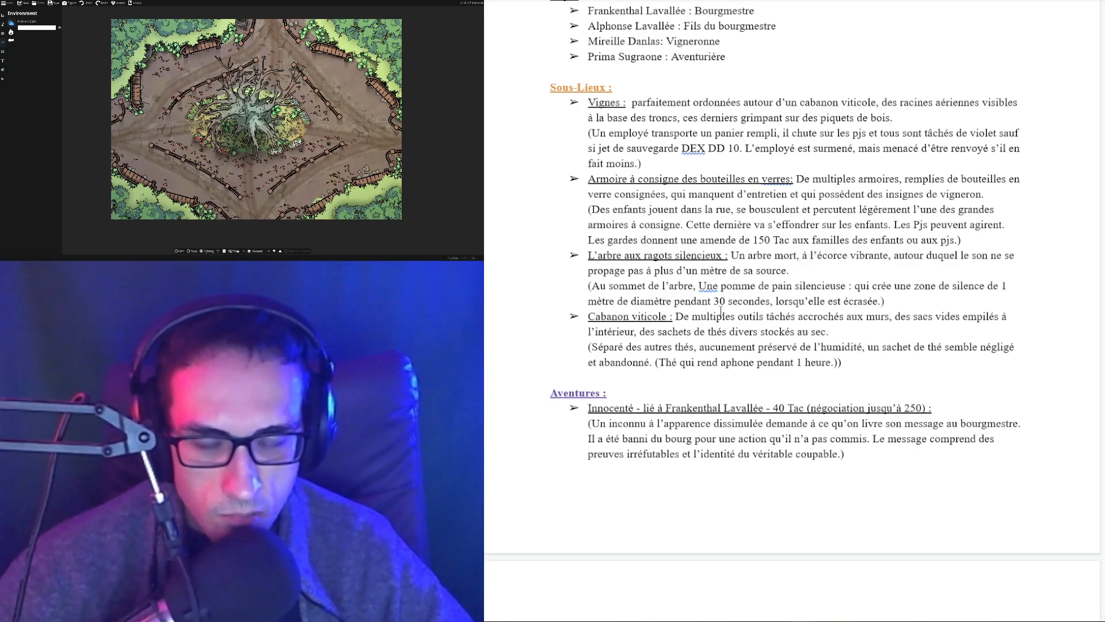
- Review the Sous-Lieux list in the quest document, highlighting the names Vignes, Cabanon viticole and L'arbre aux ragots silencieux in turn
scroll(721, 311, "up", 3)
scroll(801, 318, "down", 3)
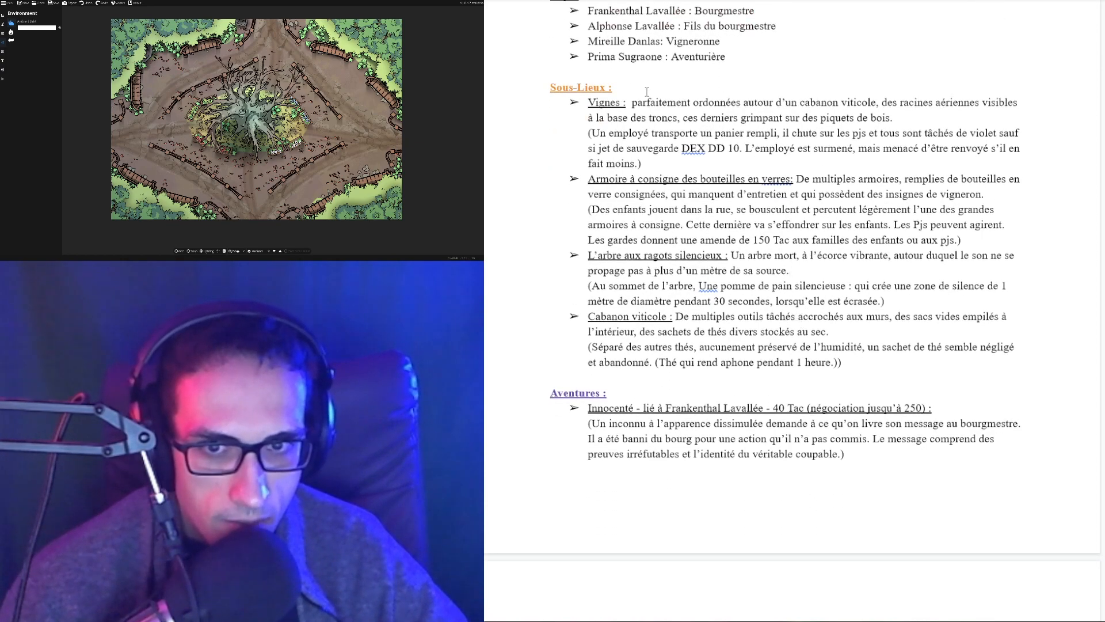
double_click(602, 103)
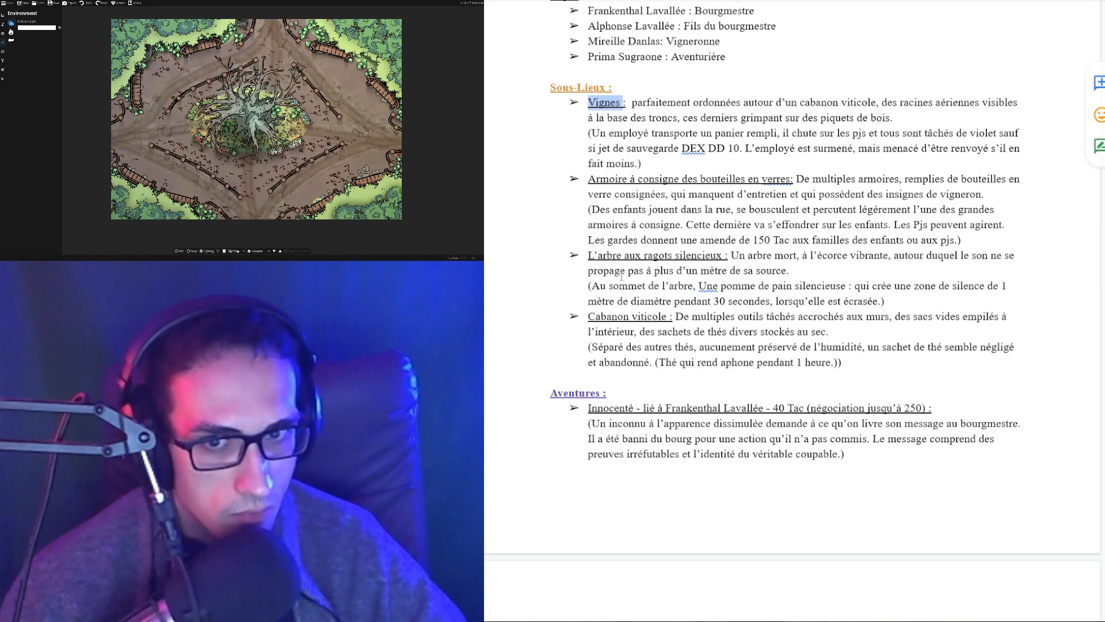
double_click(620, 317)
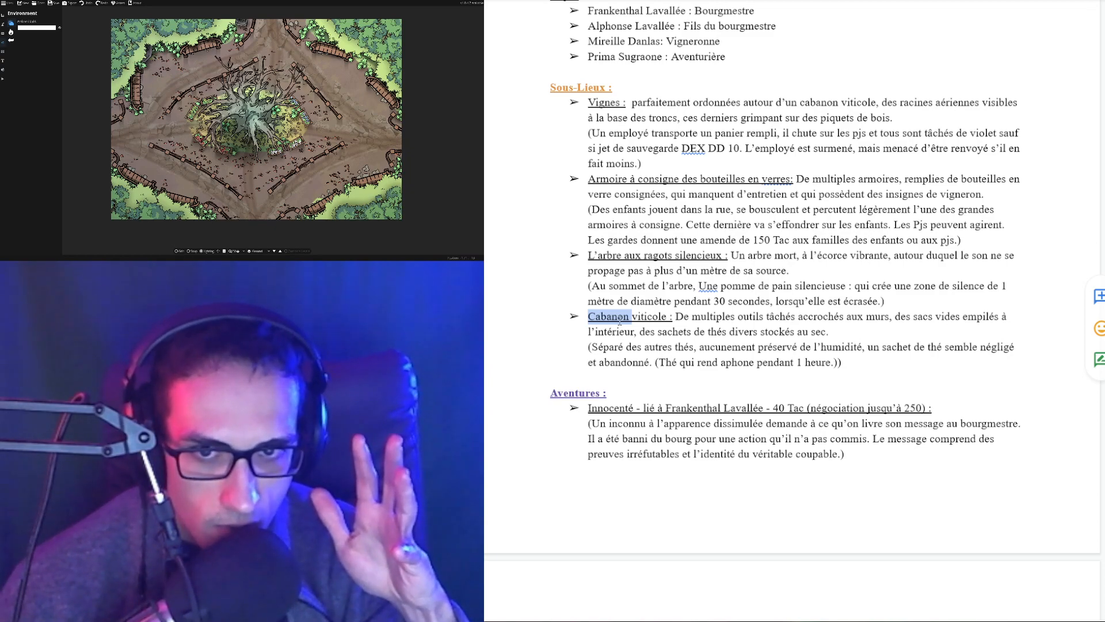
left_click(625, 255)
left_click_drag(587, 255, 723, 260)
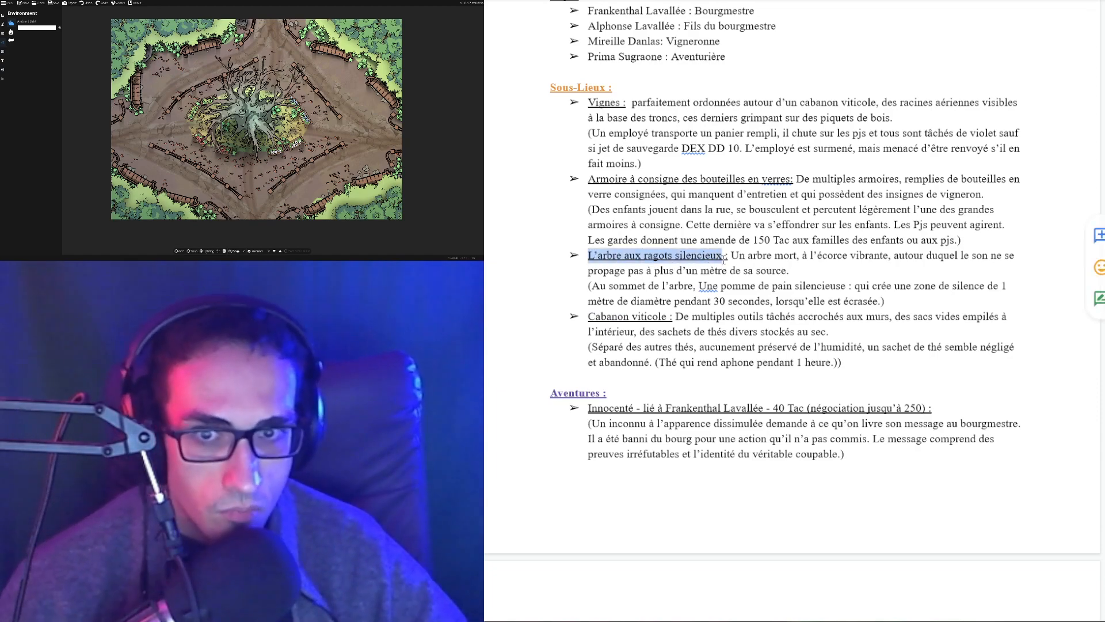
left_click(644, 164)
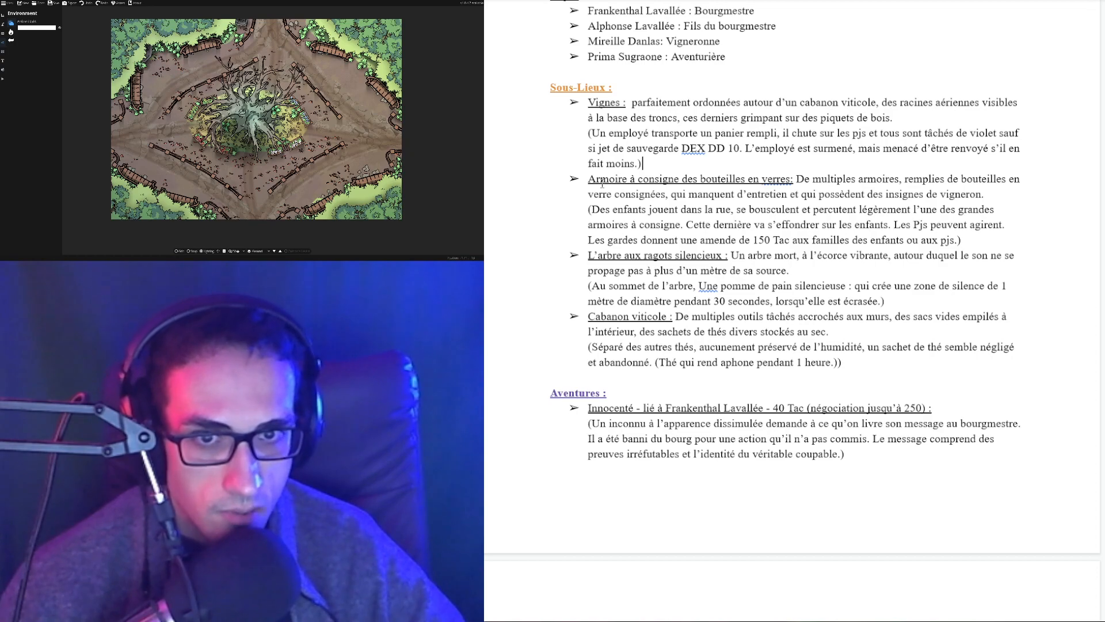
- Read the entry on the glass-bottle deposit cabinets, highlighting its title and the paragraph about the children playing in the street
left_click_drag(589, 179, 795, 180)
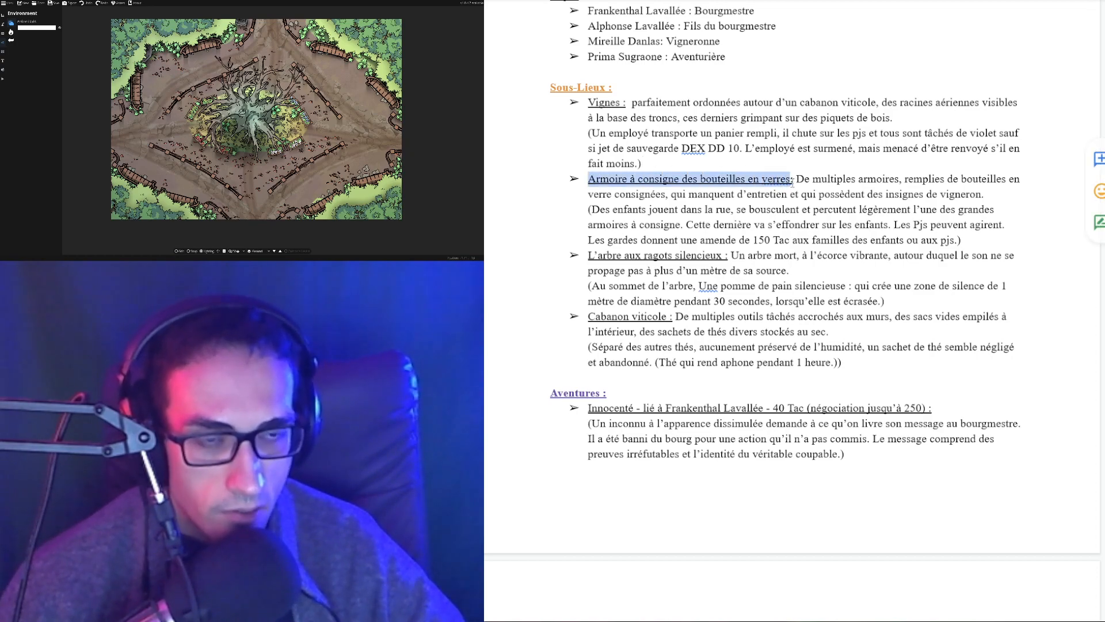
left_click(792, 179)
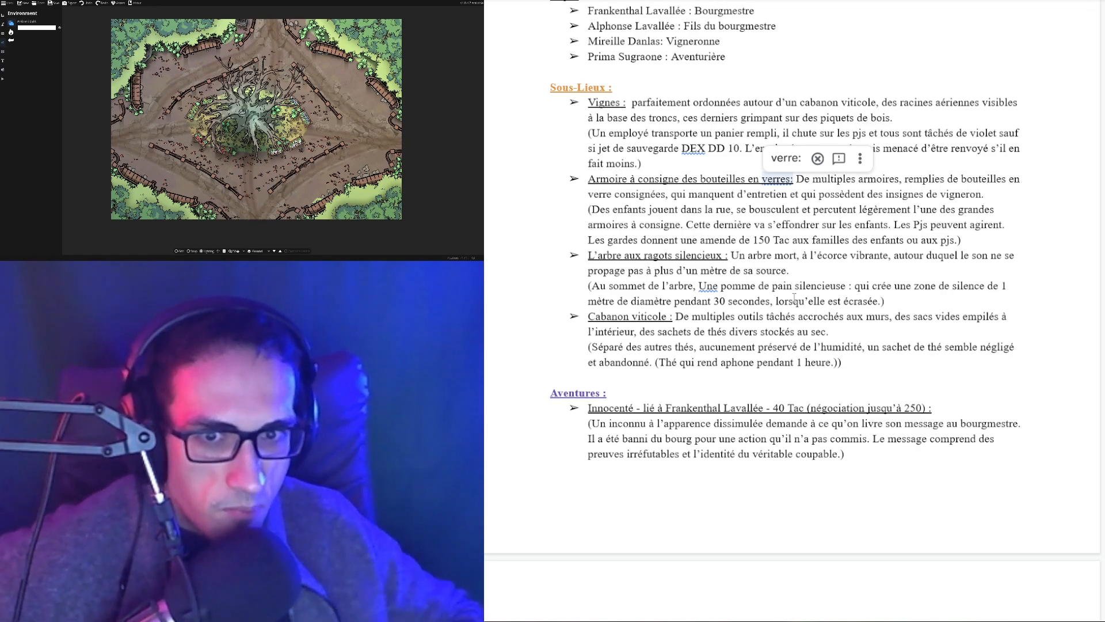
type(":")
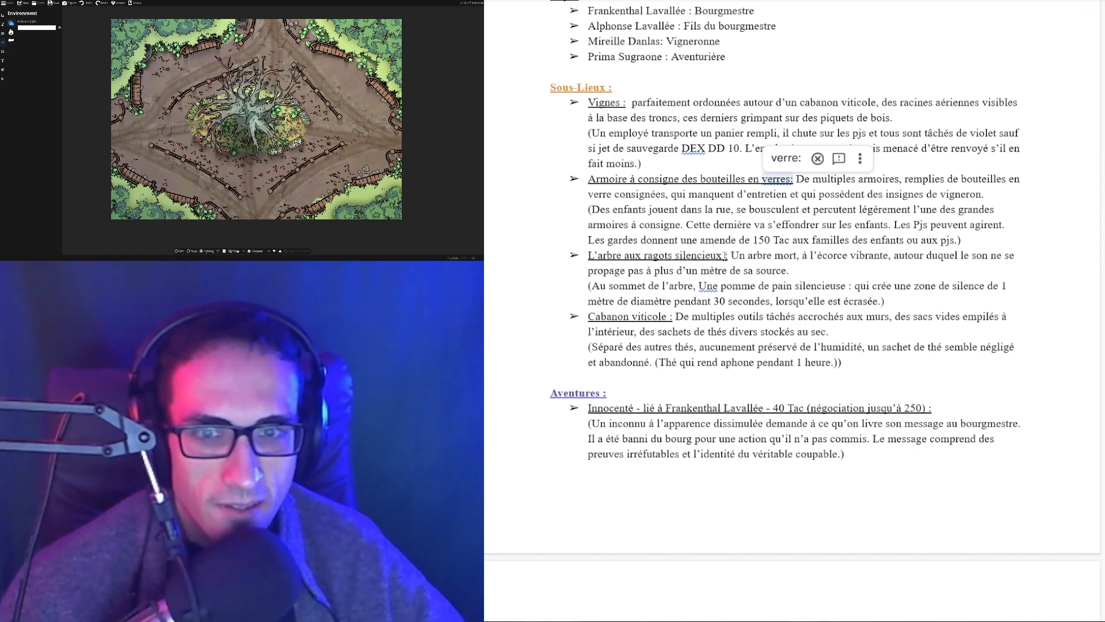
left_click(621, 194)
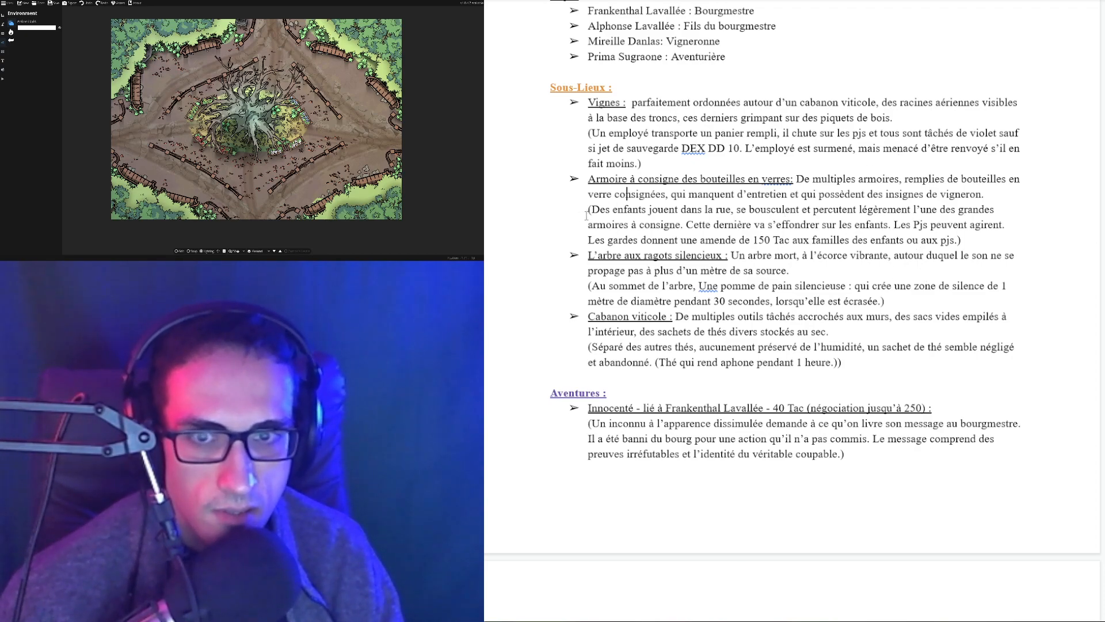
left_click_drag(592, 210, 975, 242)
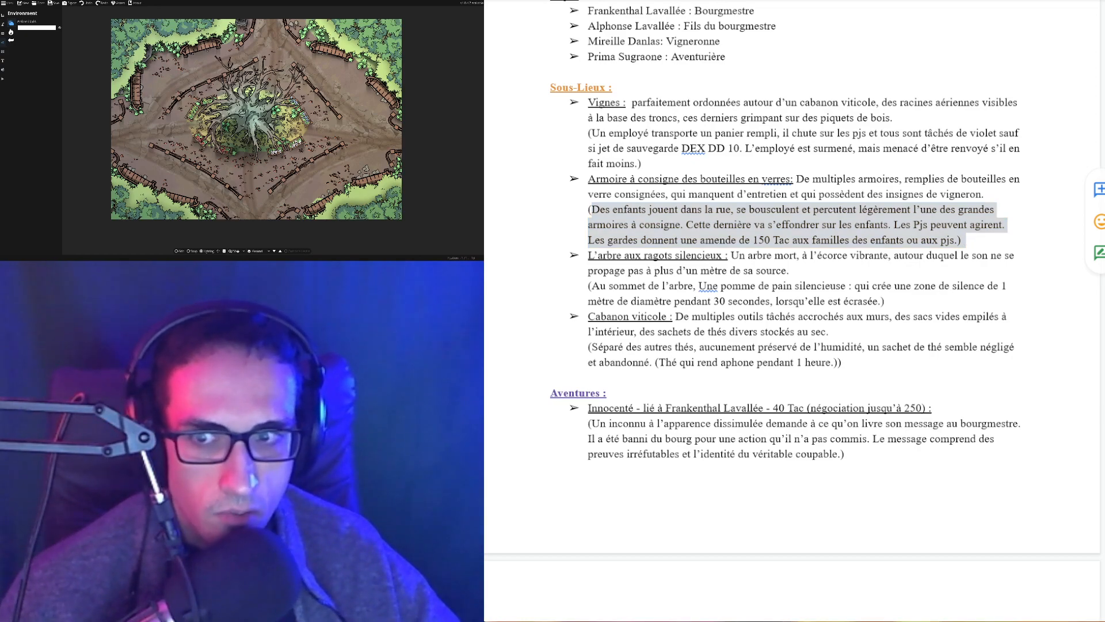
- Switch to the quest document about the pumpkin hamlet and its tower, and read its Sous-Lieux list
key("ctrl+Tab")
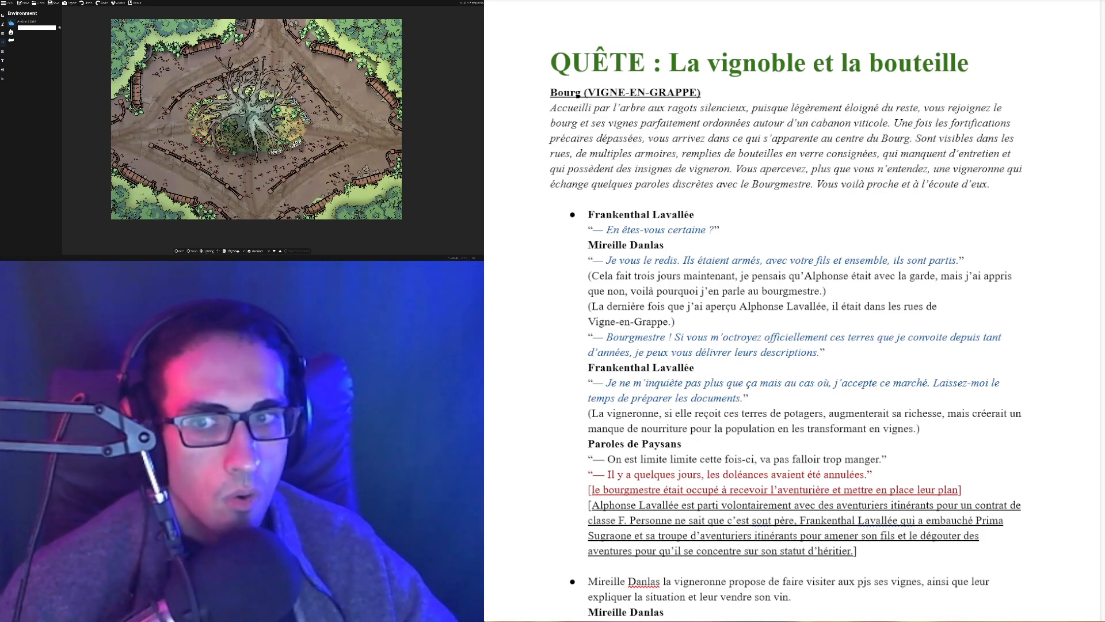
key("ctrl+Tab")
scroll(684, 419, "down", 20)
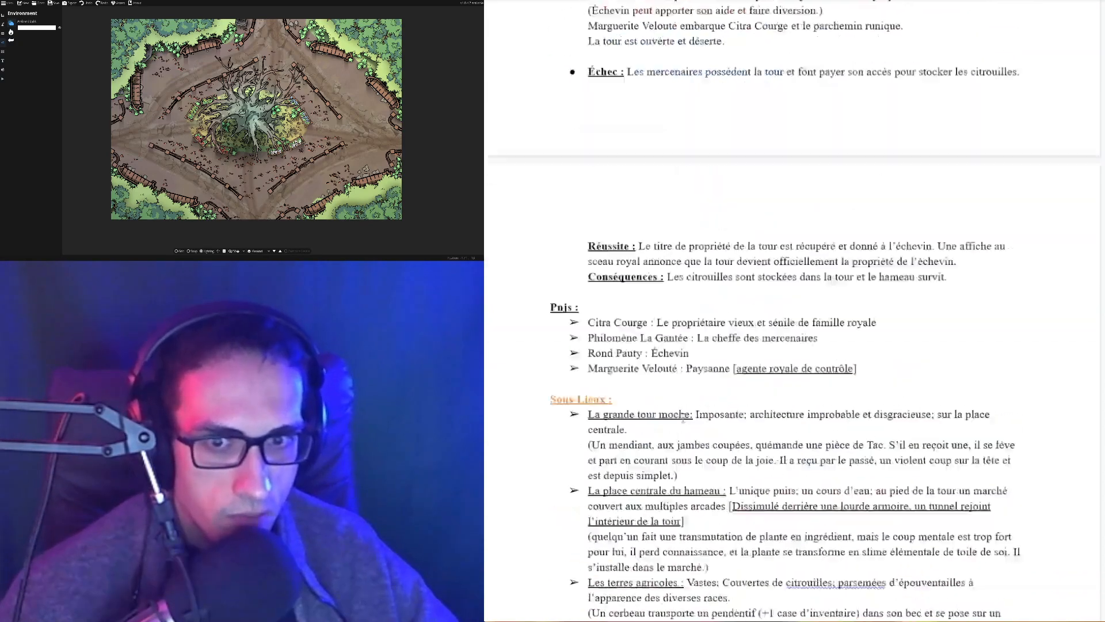
scroll(683, 419, "down", 2)
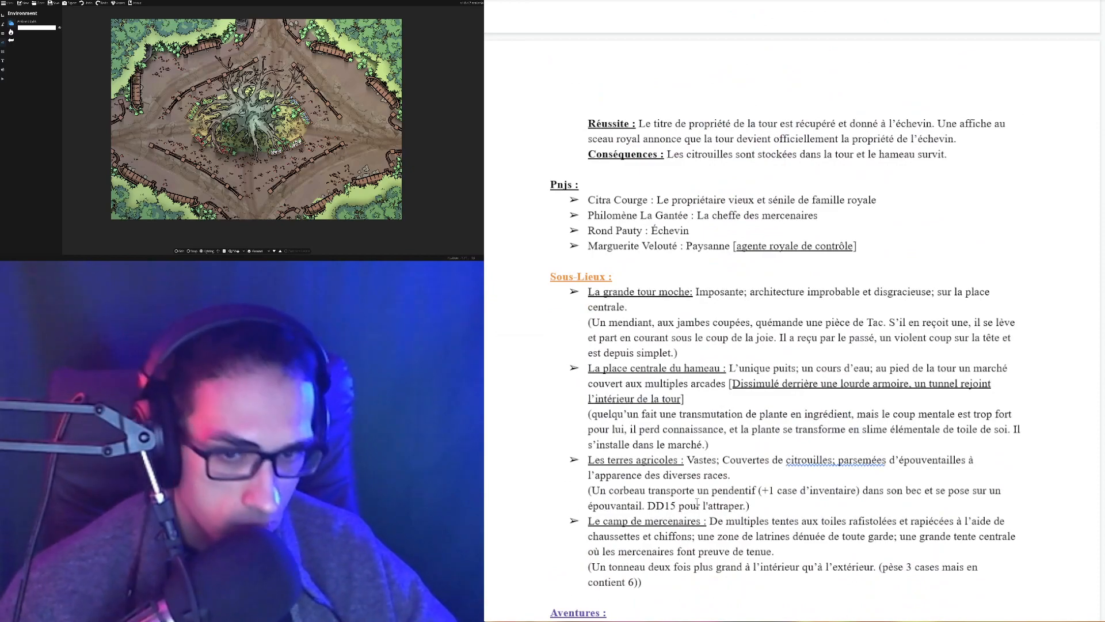